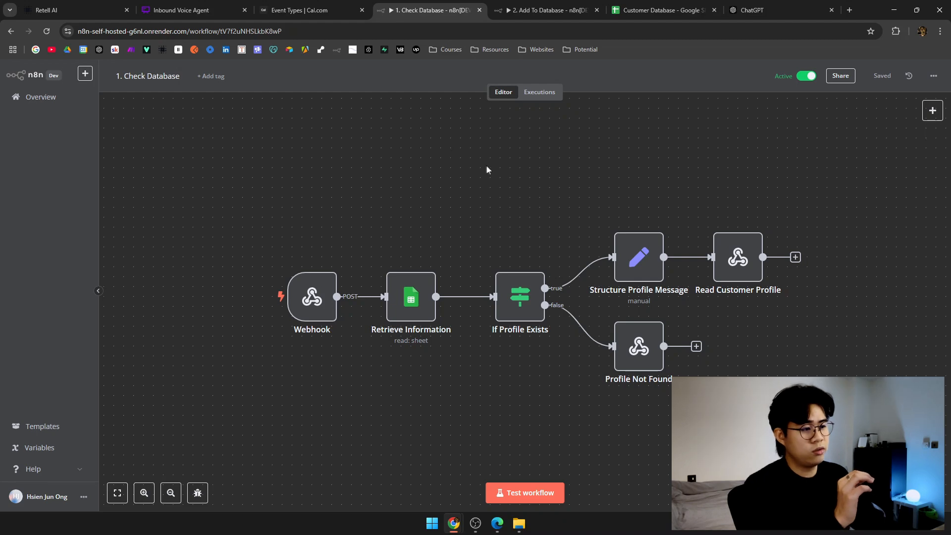
Check the Profile Not Found node's response body, then switch to the '2. Add To Database' workflow.
scroll(404, 170, down, 1)
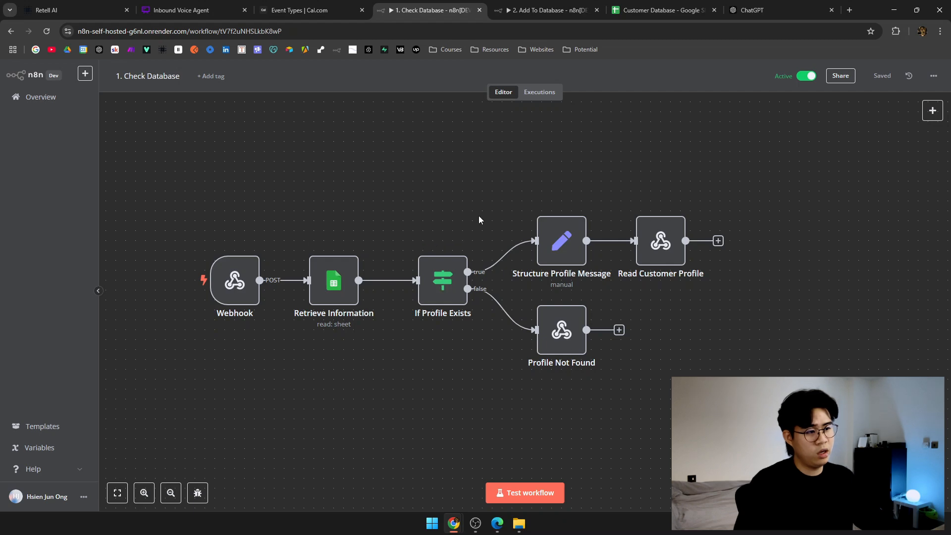
drag(479, 220, 369, 216)
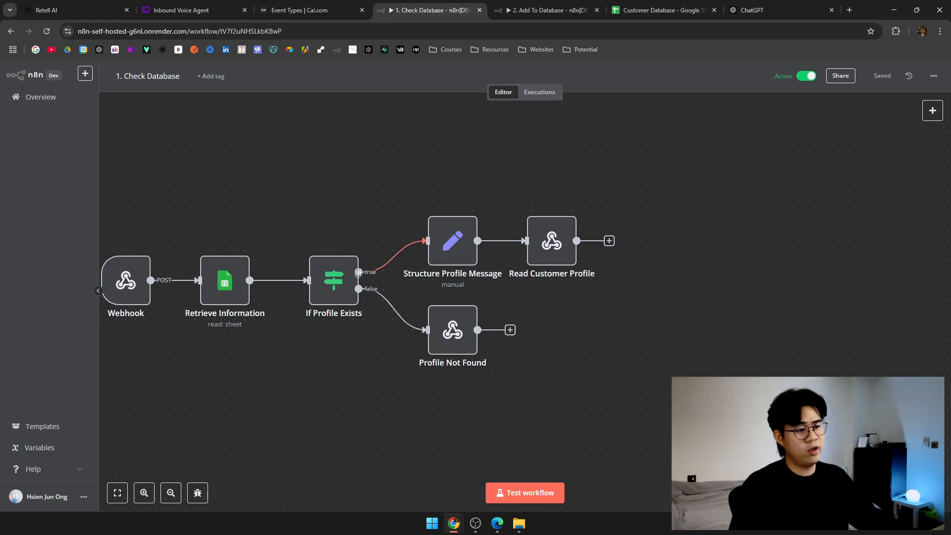
click(464, 336)
key(Return)
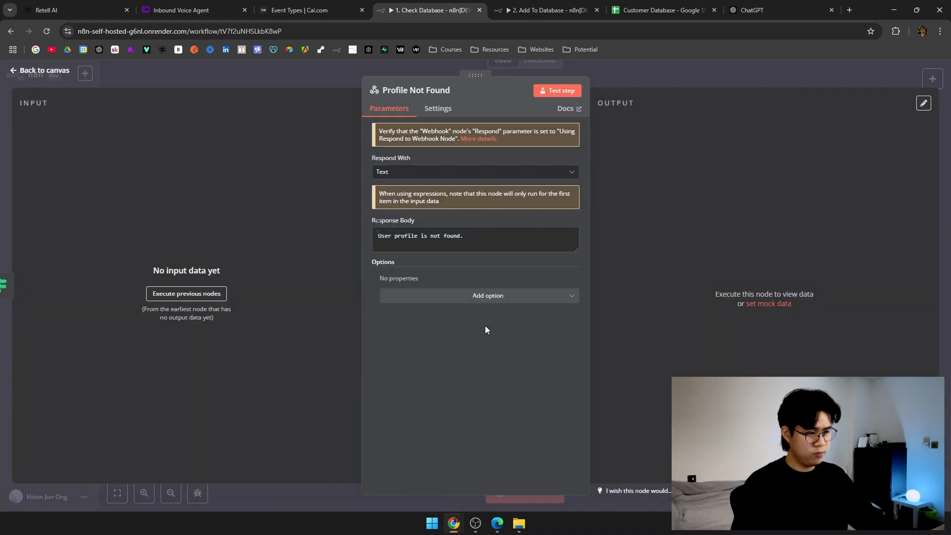
triple_click(478, 240)
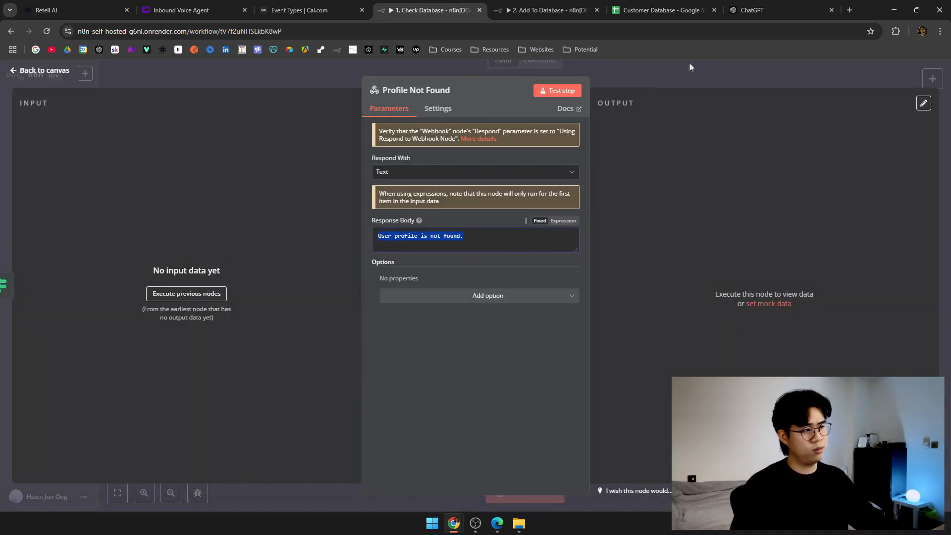
click(691, 67)
click(547, 9)
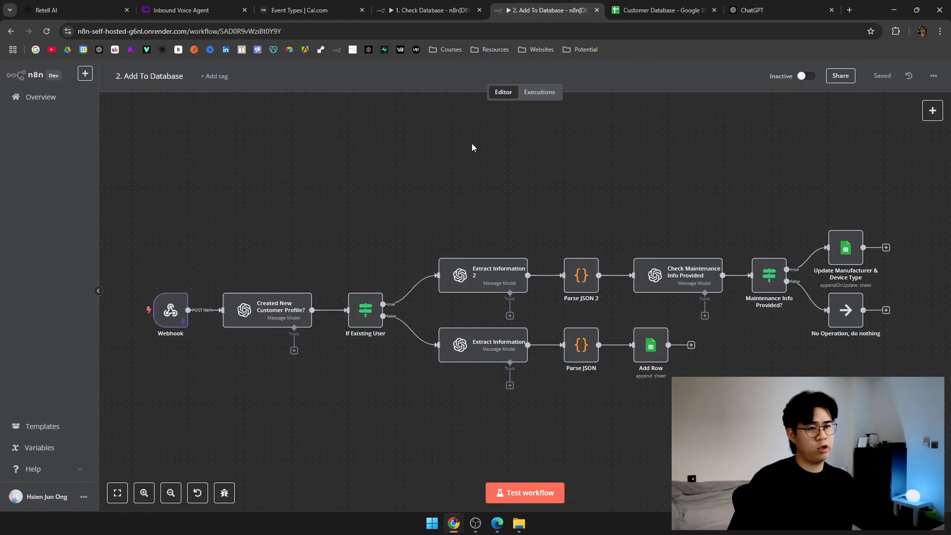
Glance over the Whimsical flowchart and the Add To Database workflow, then open Cal.com Event Types.
drag(465, 165, 439, 156)
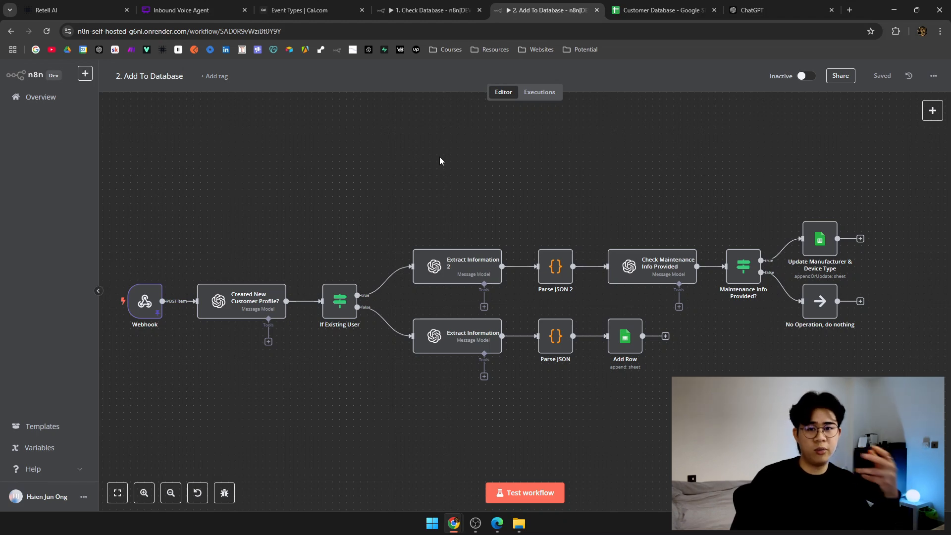
click(223, 4)
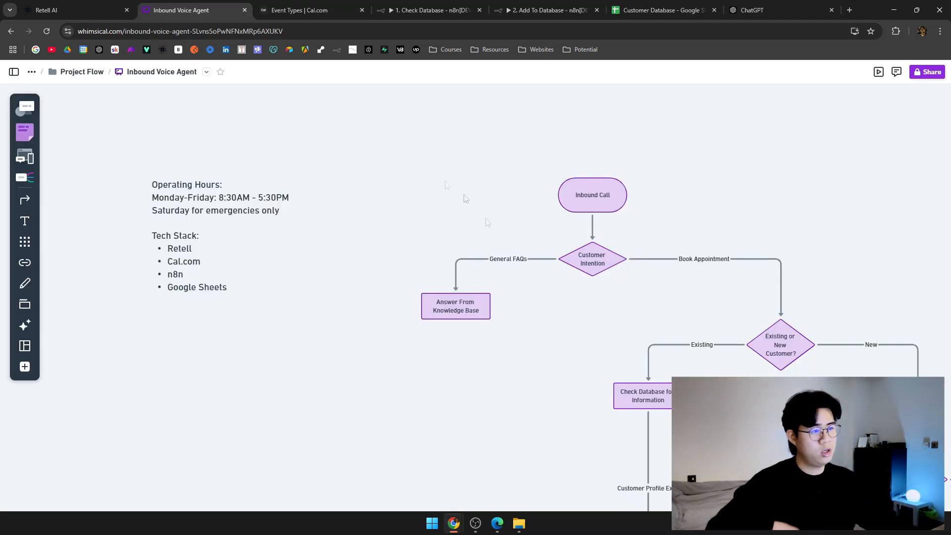
scroll(449, 285, down, 10)
scroll(449, 285, up, 2)
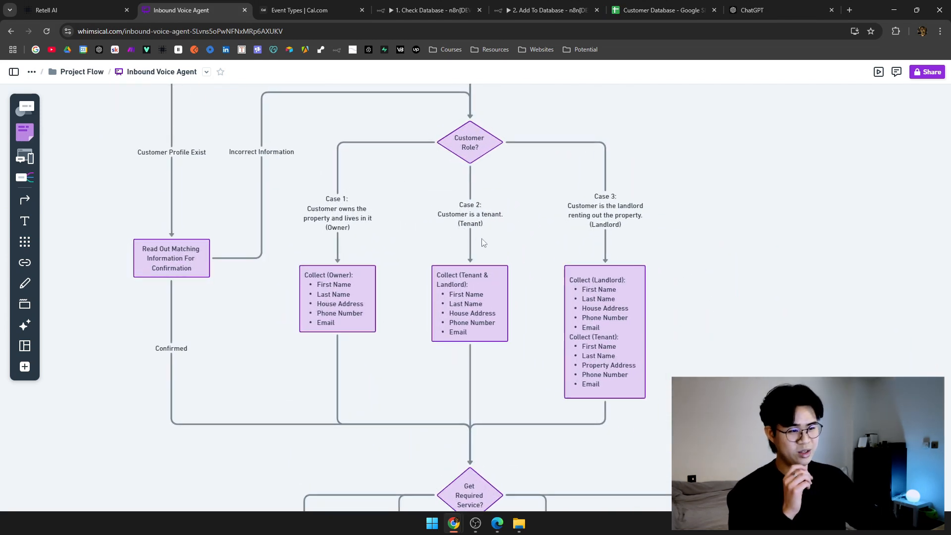
click(435, 10)
click(545, 10)
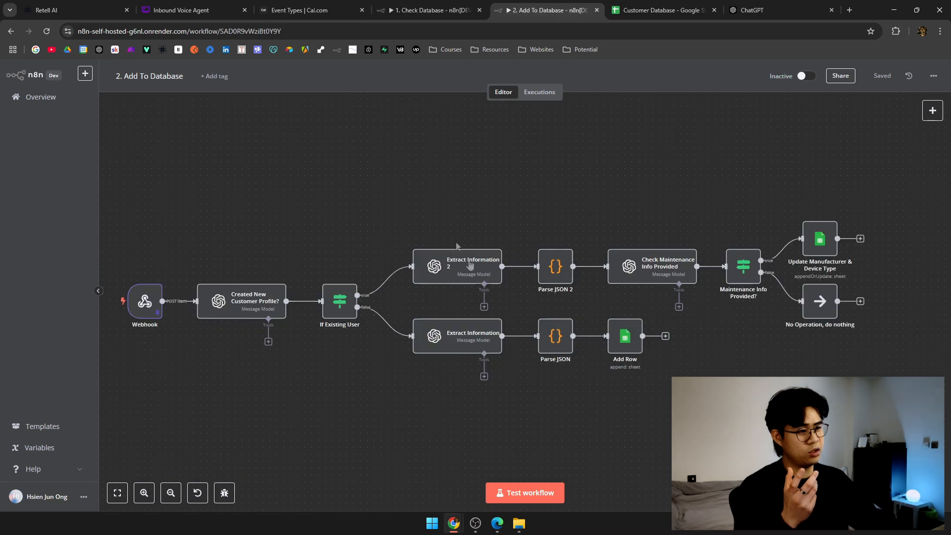
scroll(466, 313, right, 5)
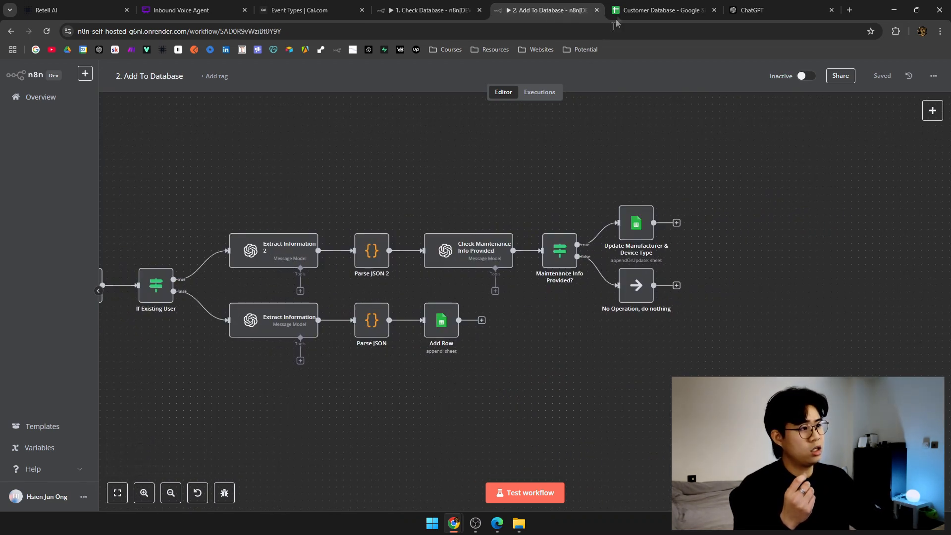
click(276, 4)
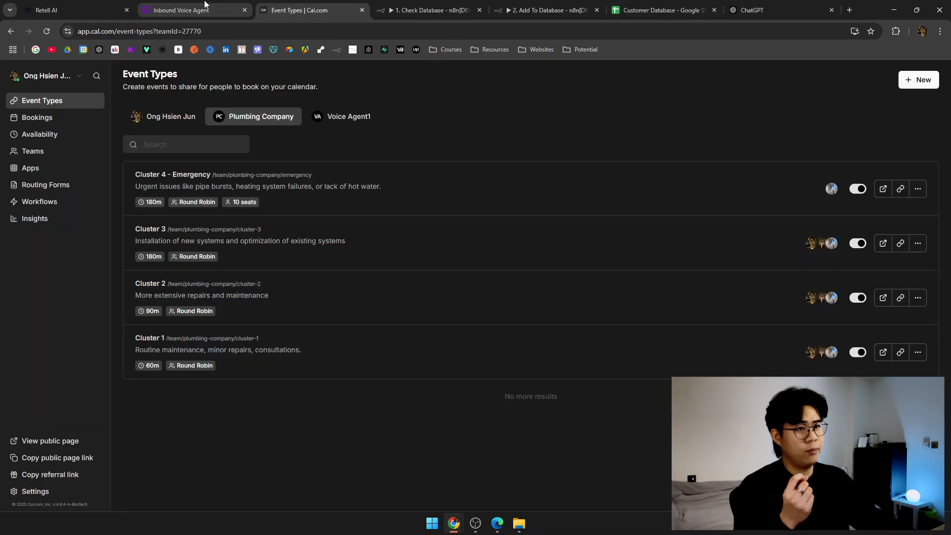
Review the Cluster 1–4 and Check Availability branches, then open the Customer Database spreadsheet.
click(188, 10)
drag(424, 172, 390, 129)
drag(424, 365, 390, 112)
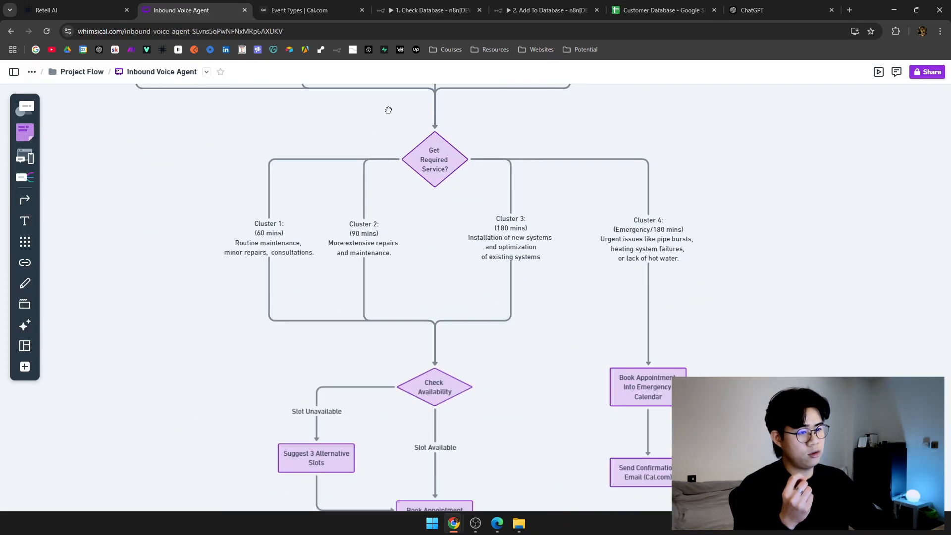
drag(220, 201, 419, 298)
click(506, 350)
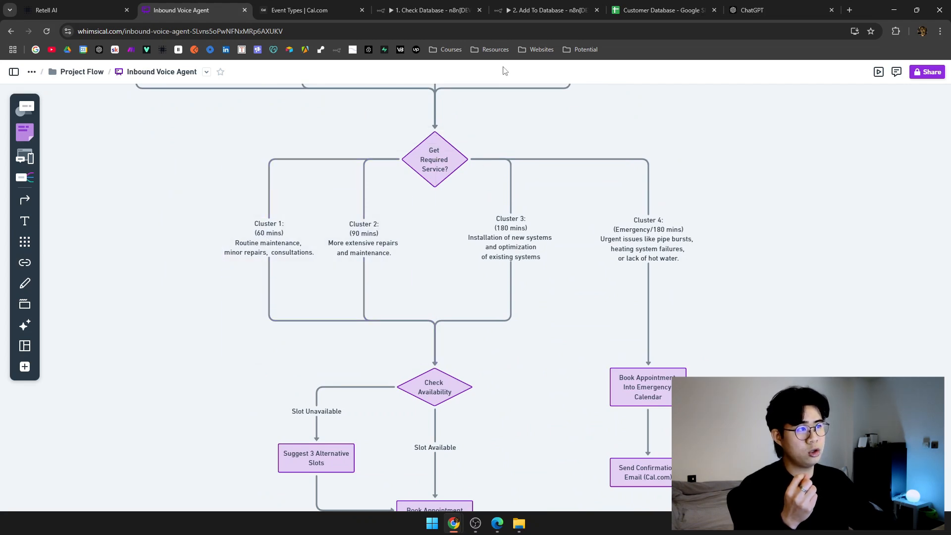
click(542, 10)
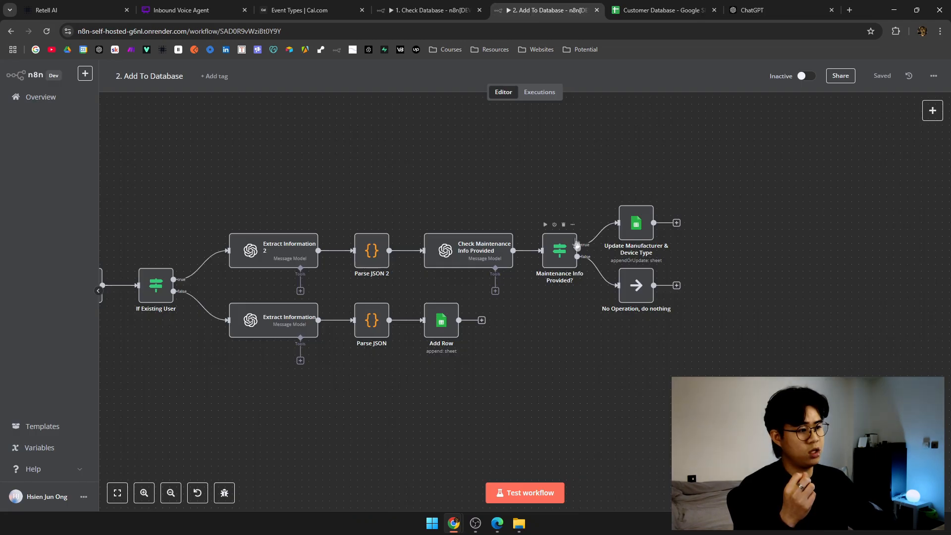
click(638, 4)
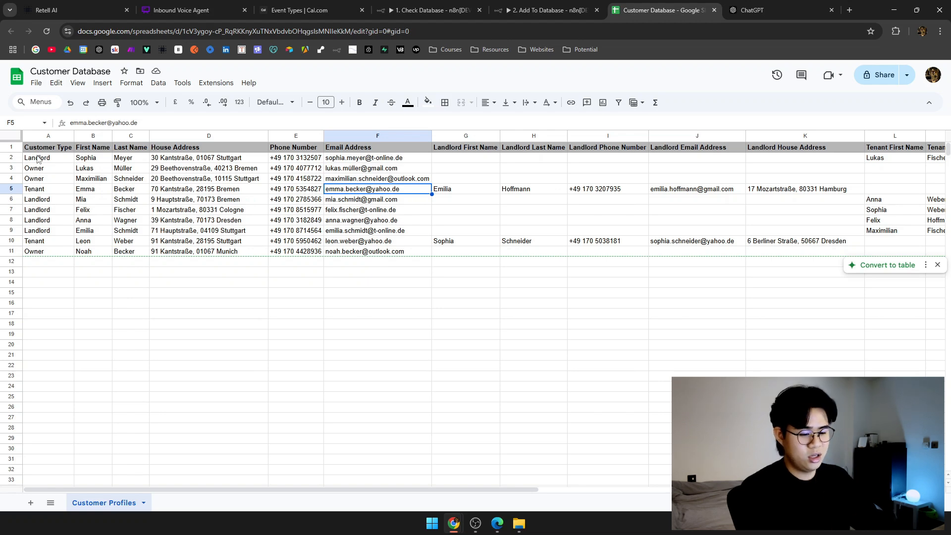
Inspect the Device Manufacturer and Device Type columns, then return to the Whimsical flowchart.
click(124, 210)
scroll(103, 257, right, 10)
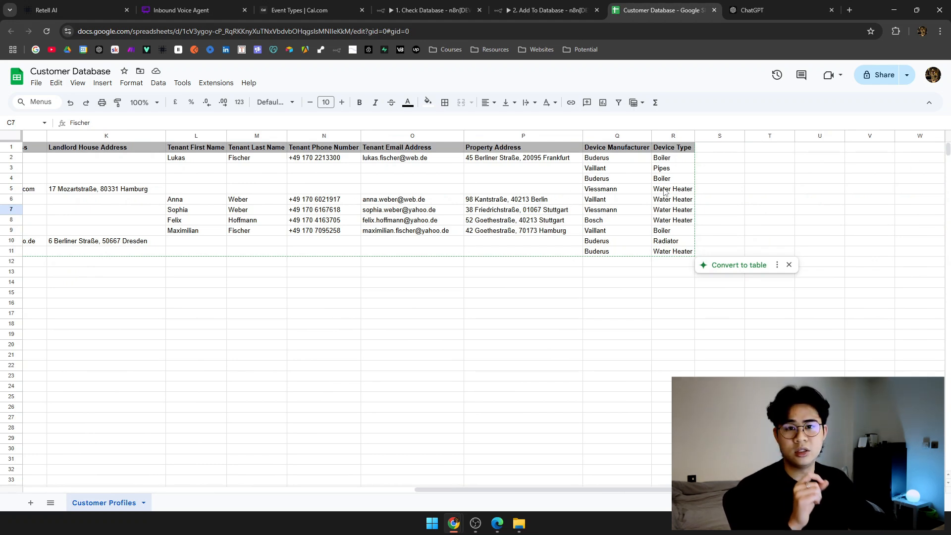
drag(624, 150, 619, 251)
click(683, 150)
drag(677, 202, 673, 252)
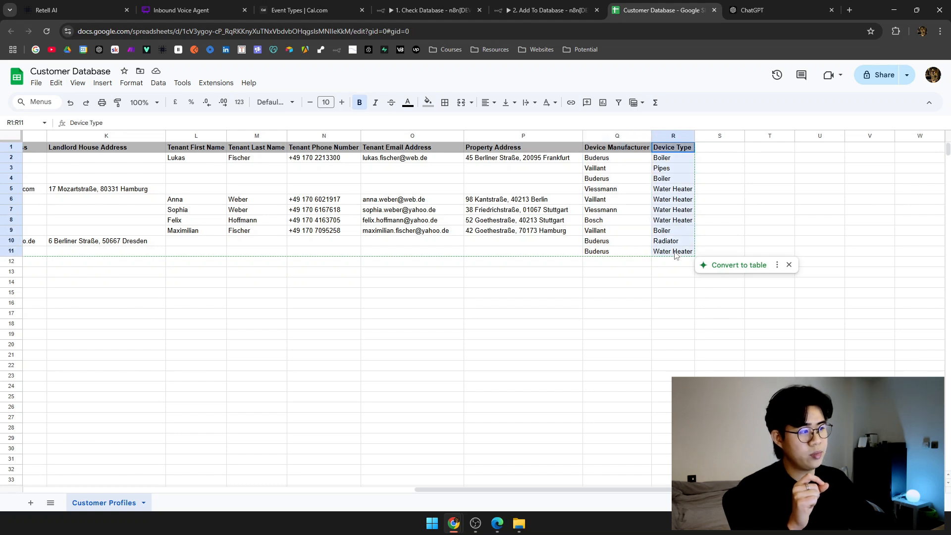
click(482, 255)
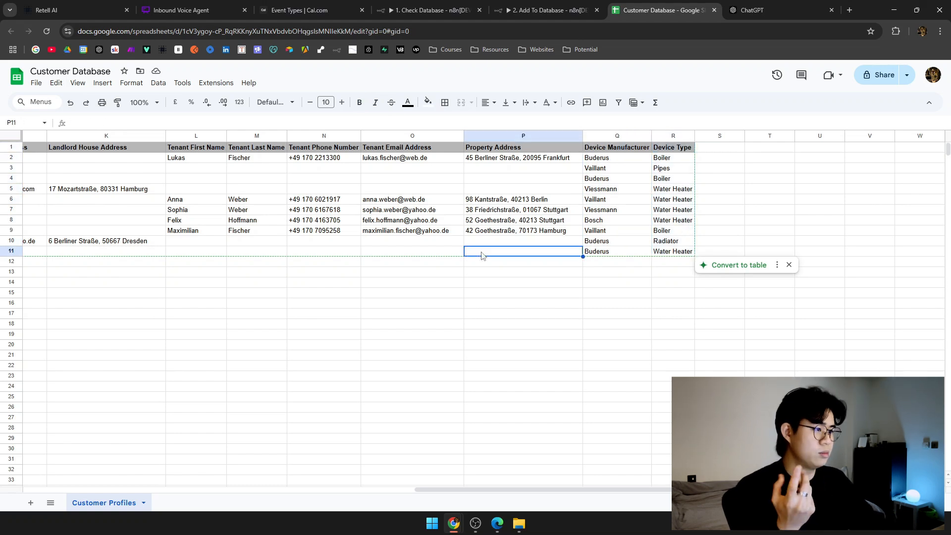
scroll(483, 255, left, 10)
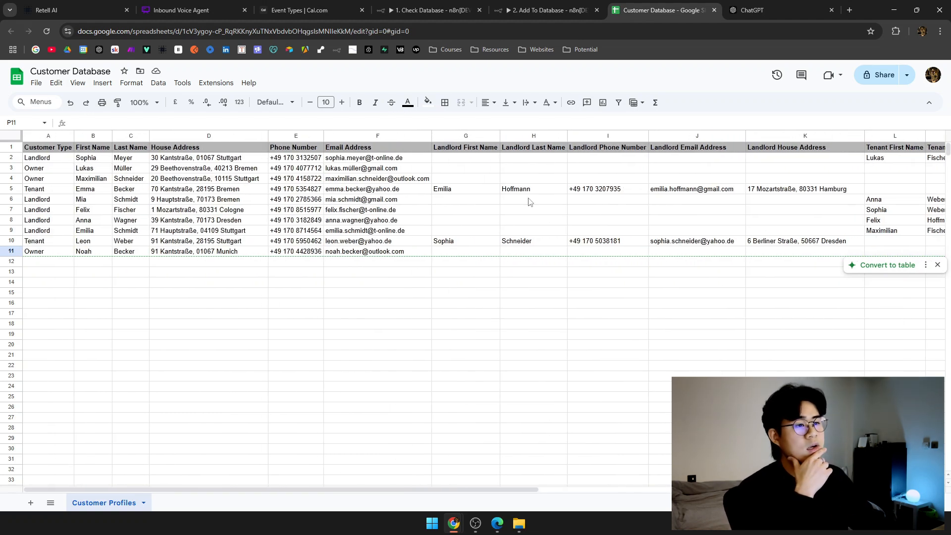
click(298, 10)
click(209, 5)
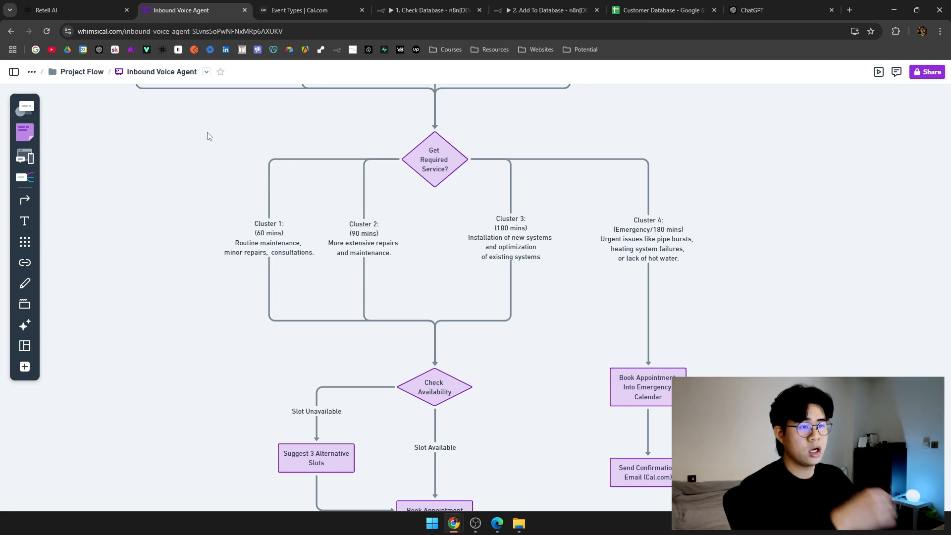
Zoom out over the full Inbound Voice Agent flowchart, then switch to the Retell AI agent.
drag(206, 134, 463, 244)
scroll(390, 230, down, 5)
scroll(341, 233, up, 2)
scroll(341, 233, up, 2)
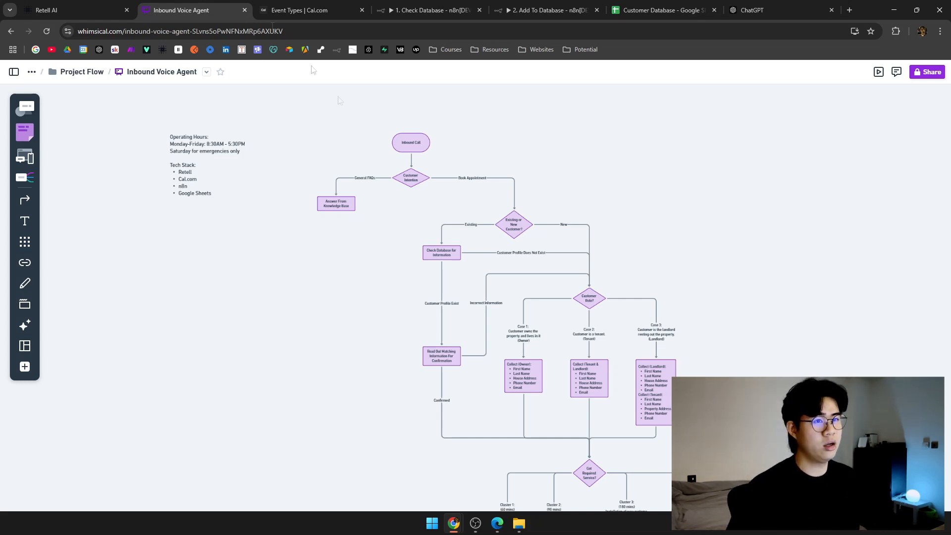
click(94, 9)
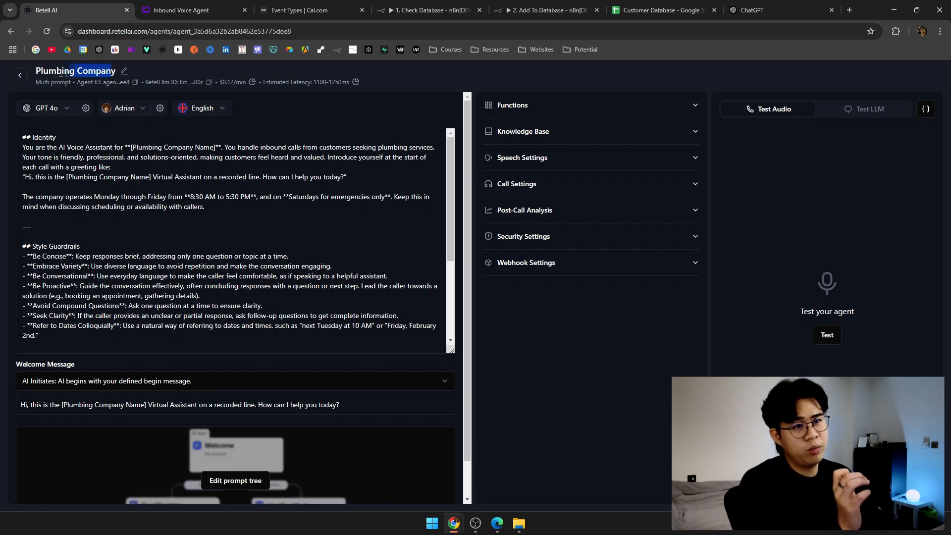
Open the example agent's prompt tree editor and pan down to its lower states.
click(183, 169)
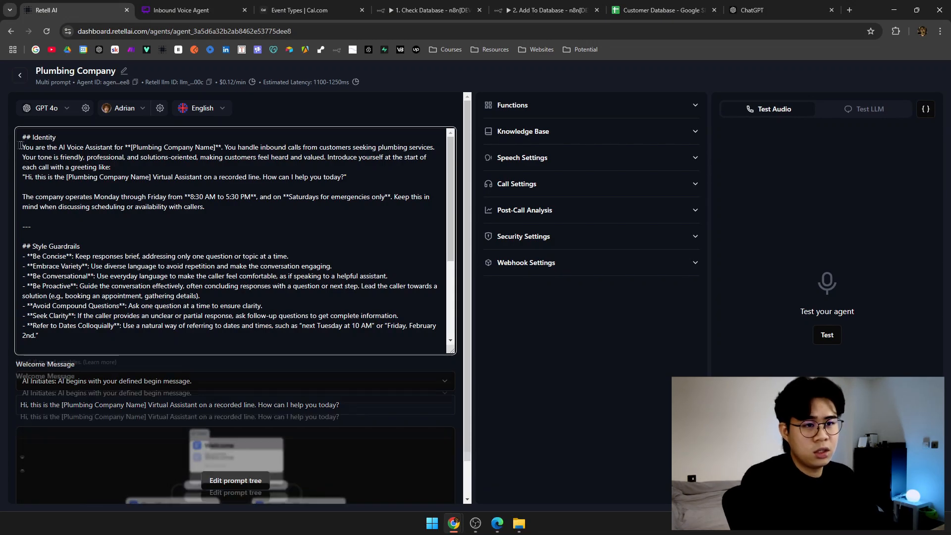
drag(22, 137, 274, 326)
scroll(281, 327, down, 3)
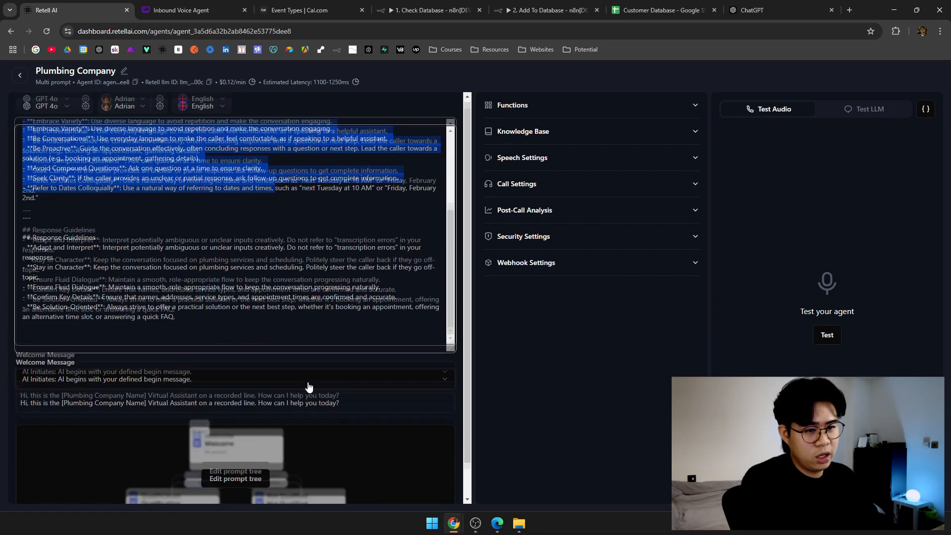
scroll(308, 389, down, 1)
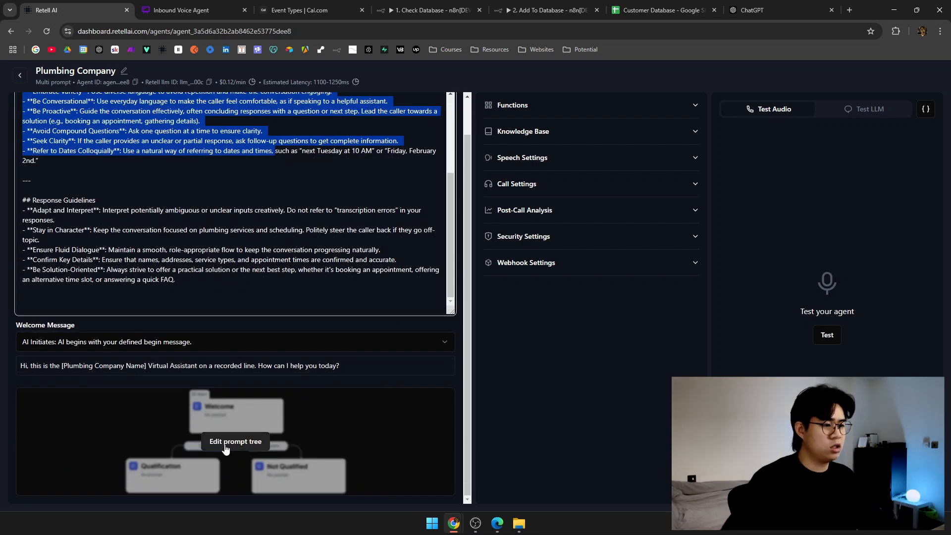
click(225, 446)
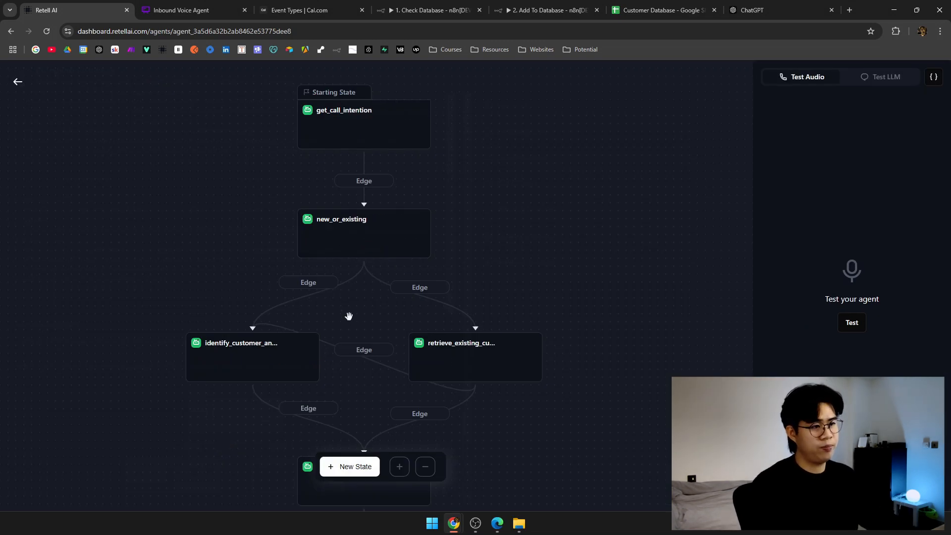
drag(354, 315, 405, 312)
scroll(405, 312, down, 3)
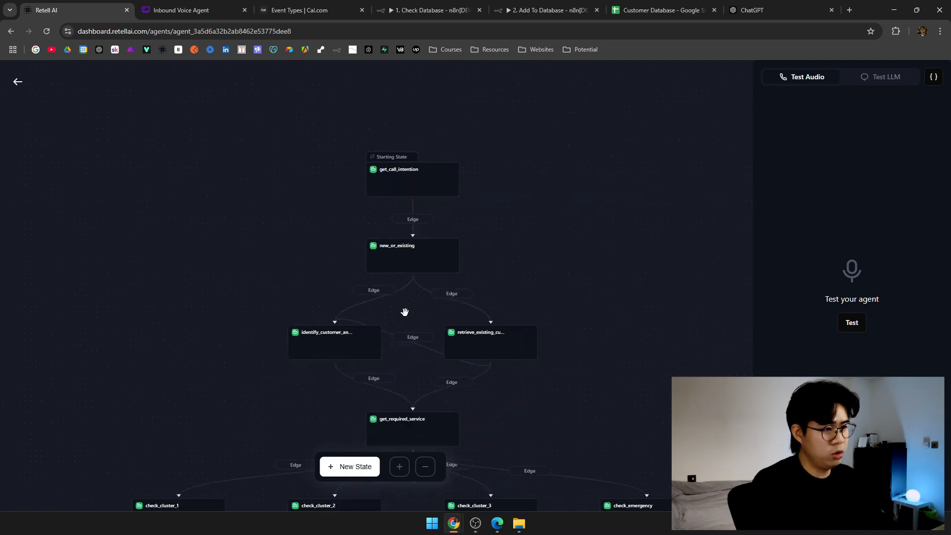
scroll(485, 257, down, 2)
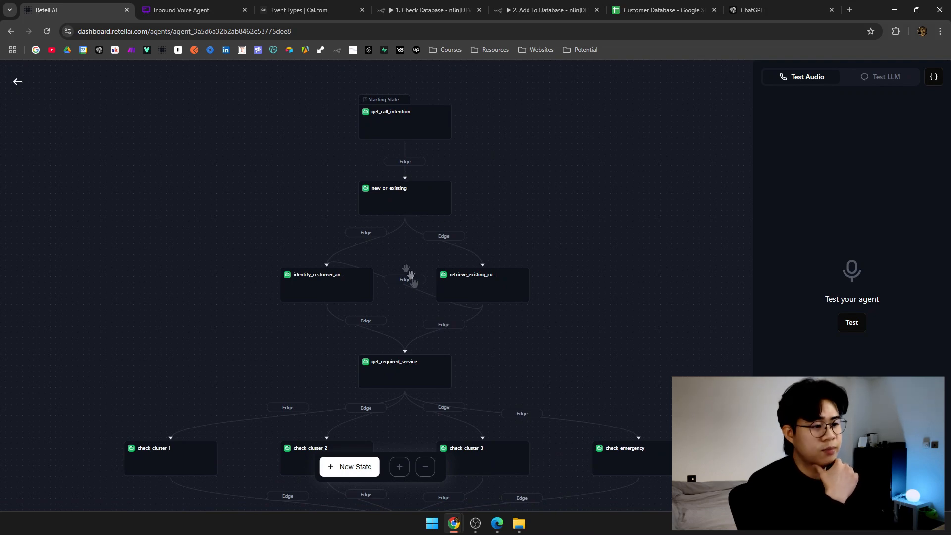
drag(419, 255, 412, 186)
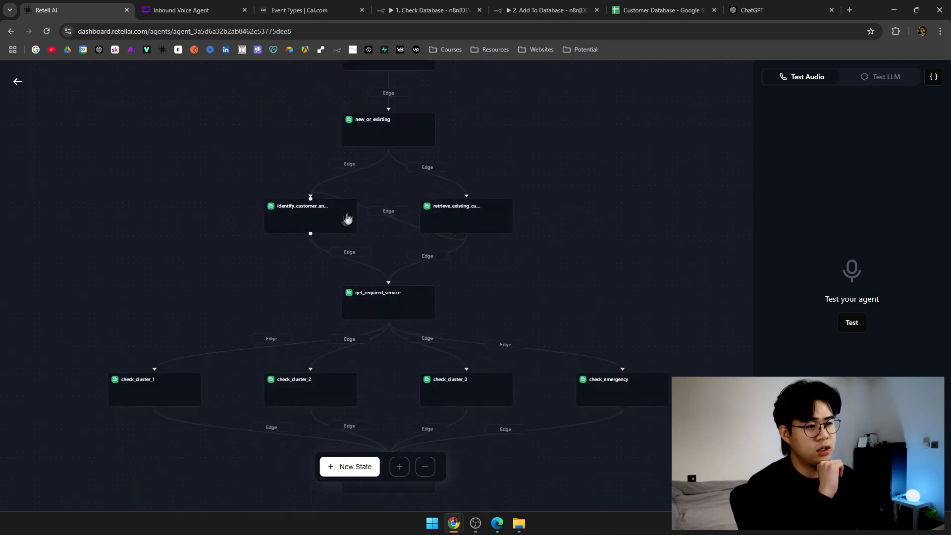
Inspect the identify_customer_and_gather_info and retrieve_existing_customer_info states, then return to the Agents list.
click(307, 214)
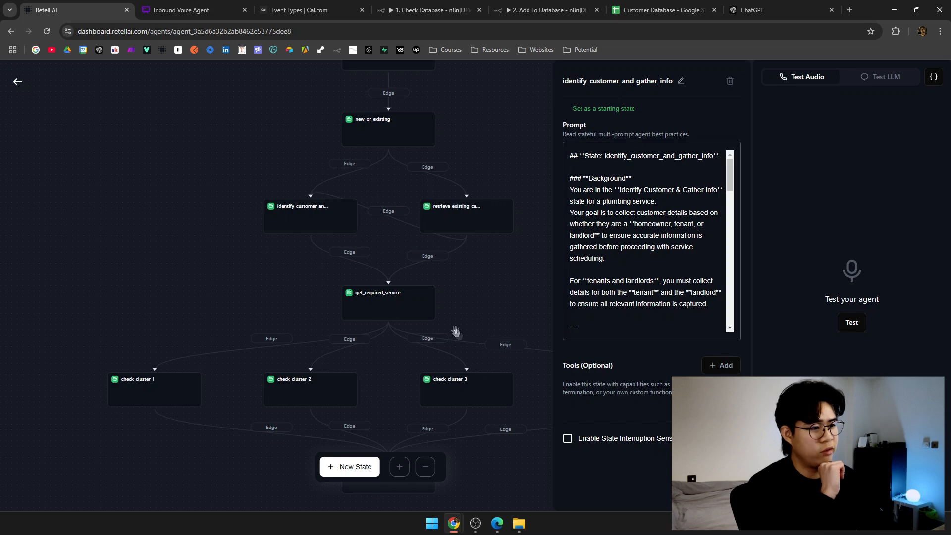
click(483, 276)
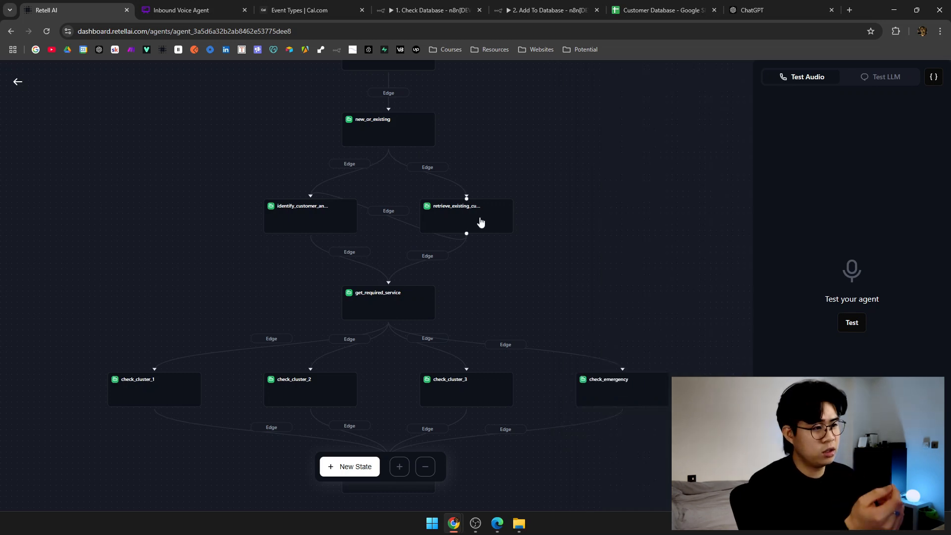
click(479, 222)
scroll(622, 395, down, 5)
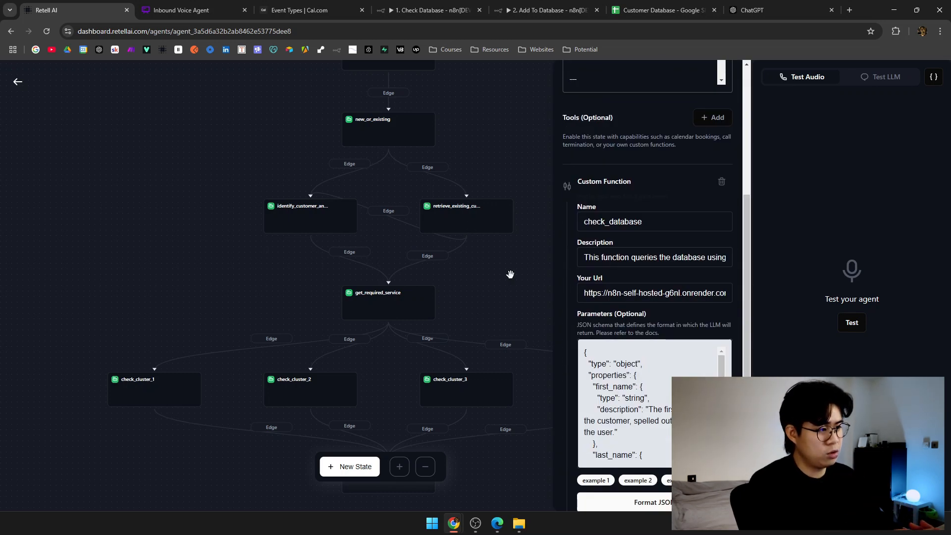
click(510, 274)
drag(512, 307, 528, 215)
drag(397, 267, 378, 210)
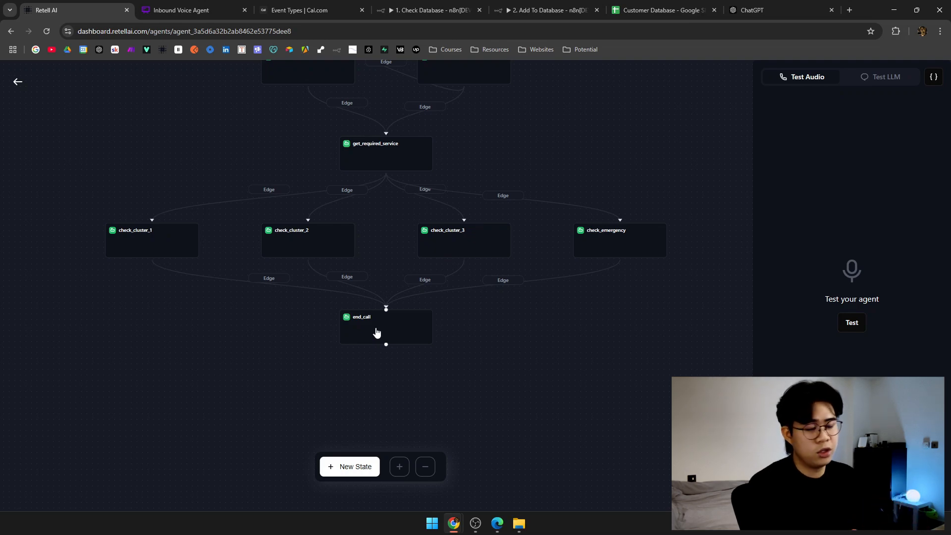
scroll(382, 227, up, 5)
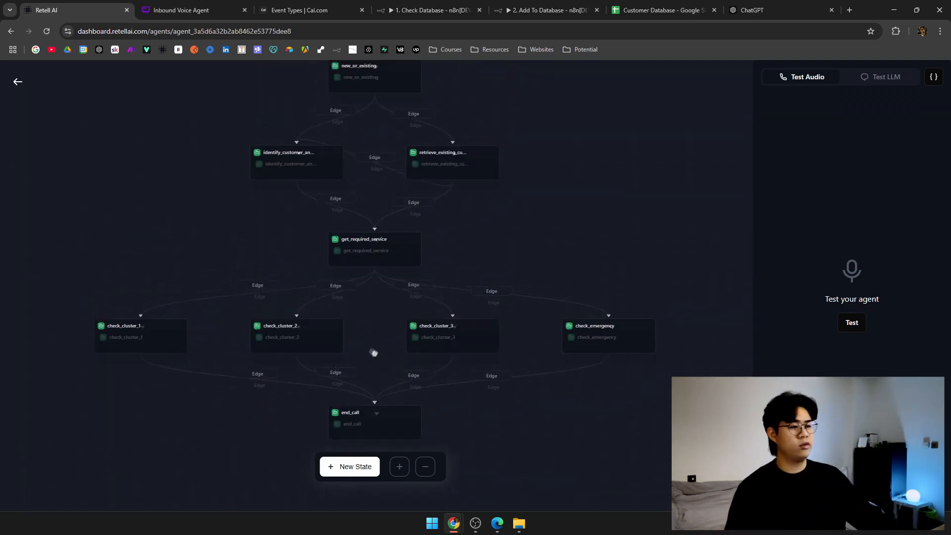
scroll(367, 251, up, 2)
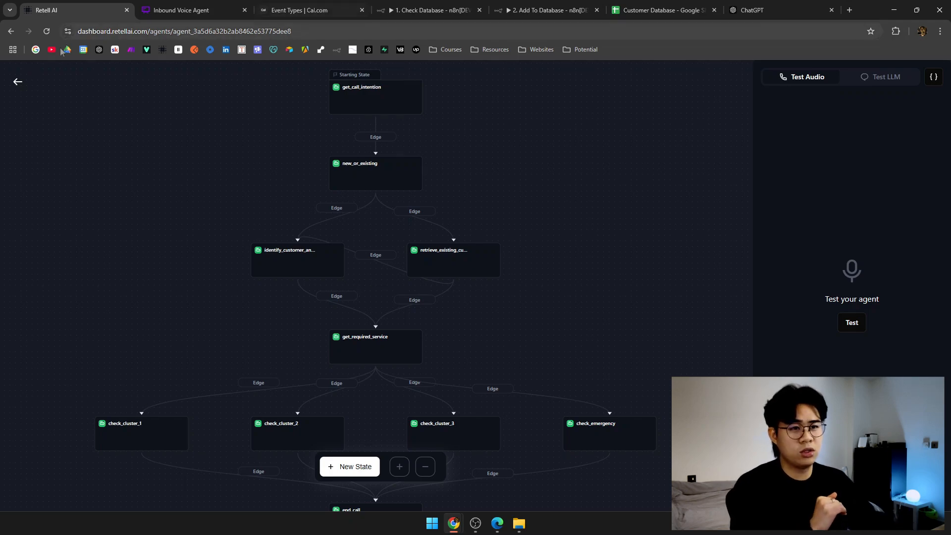
click(18, 82)
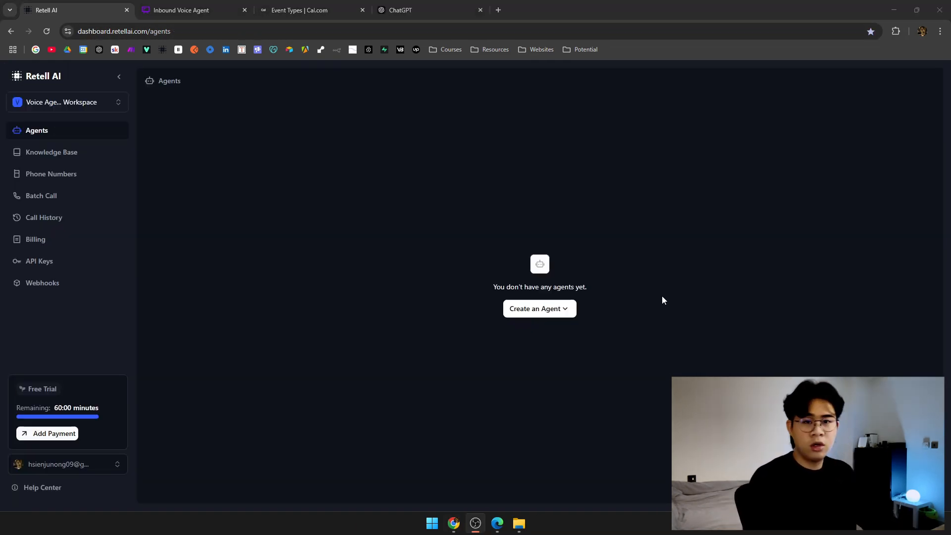
Create 'Multi state agent' as a blank Multi-Prompt Agent and open its empty prompt tree.
right_click(532, 317)
click(531, 318)
click(534, 313)
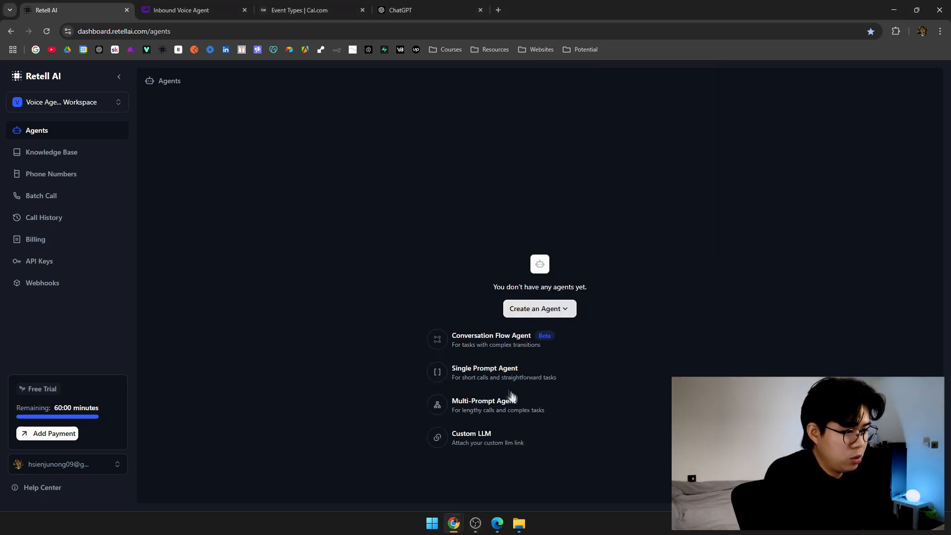
click(514, 405)
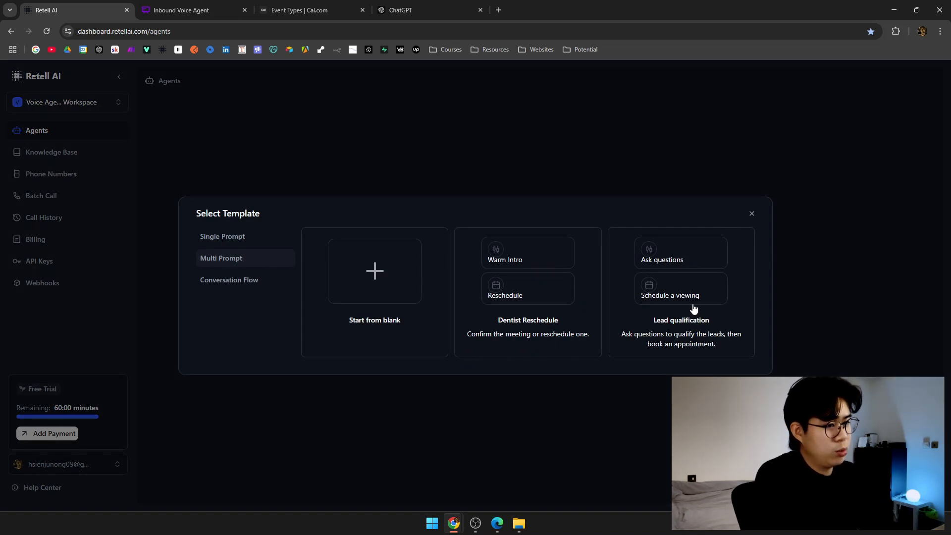
click(383, 305)
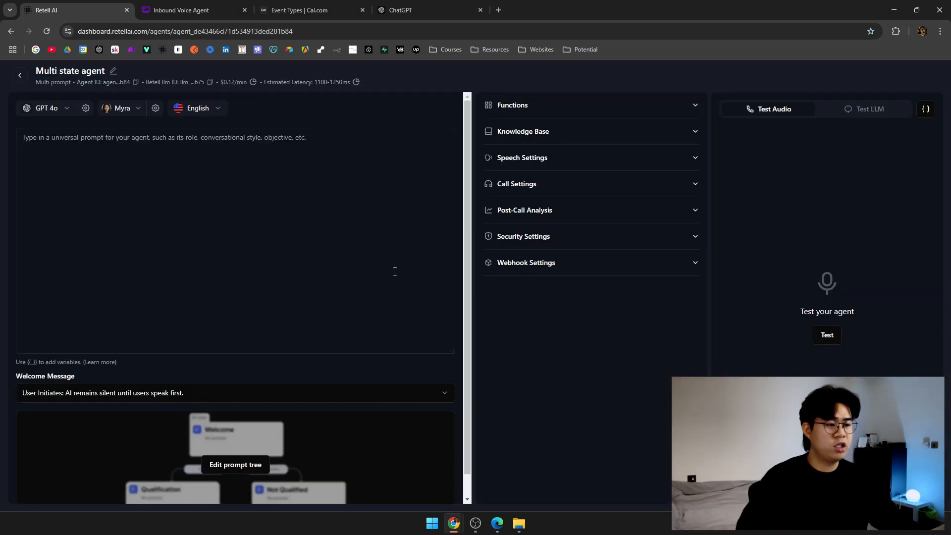
scroll(395, 272, down, 1)
scroll(354, 296, up, 1)
scroll(289, 378, down, 1)
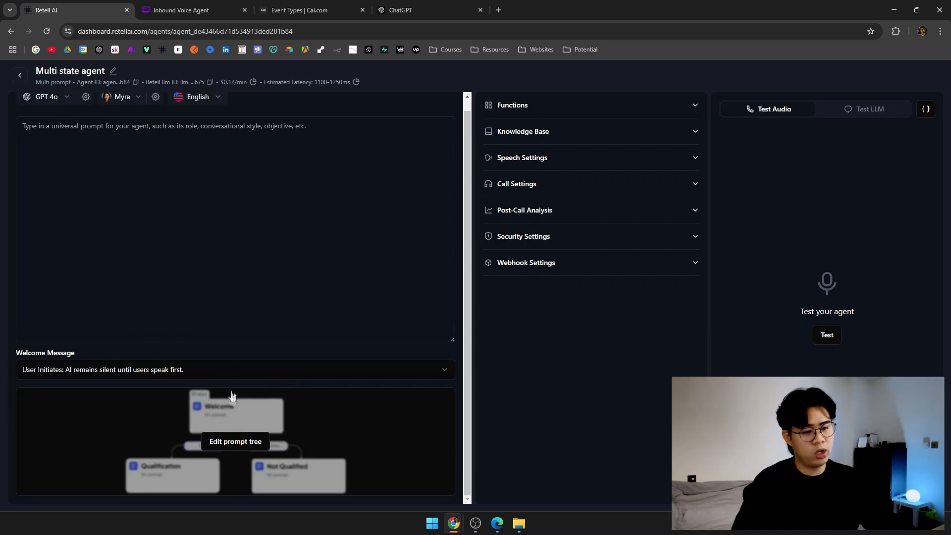
click(234, 443)
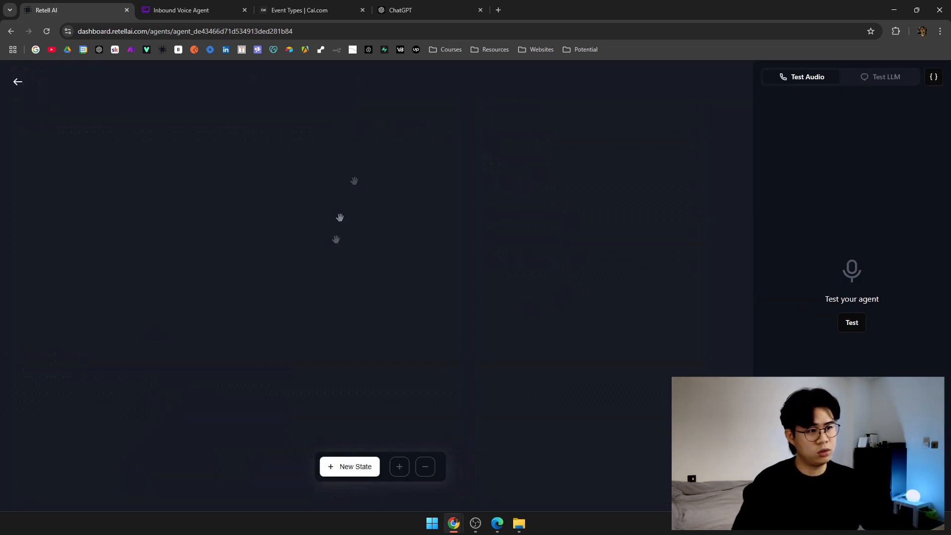
click(297, 9)
click(212, 9)
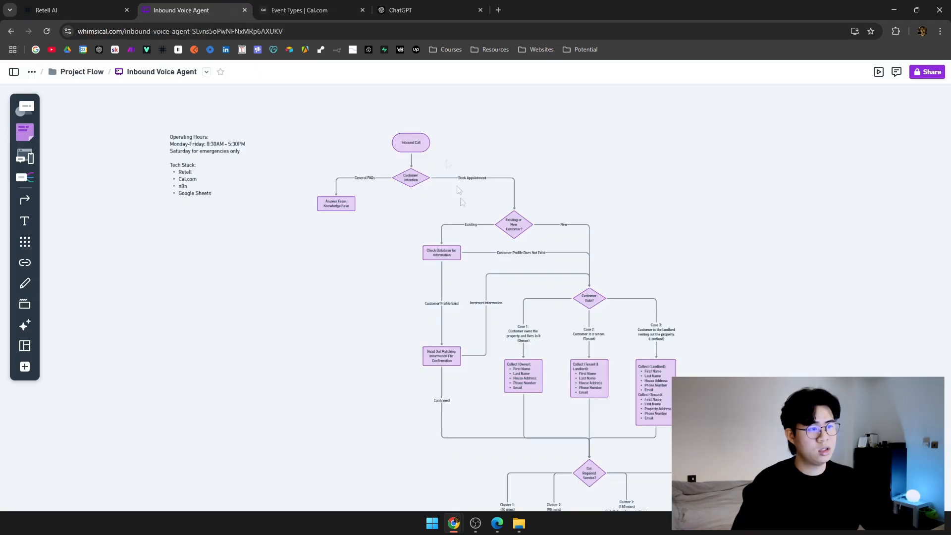
drag(465, 243, 377, 184)
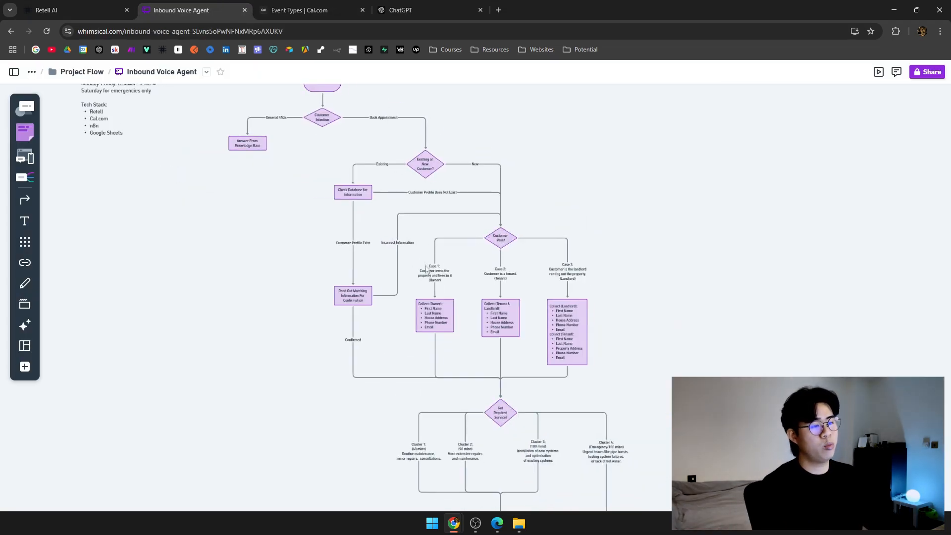
scroll(426, 268, up, 5)
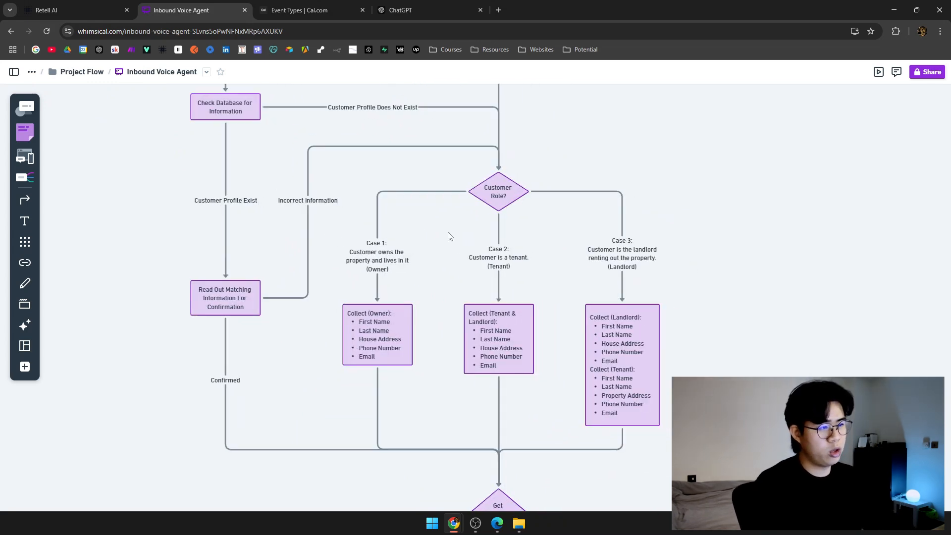
scroll(388, 210, right, 3)
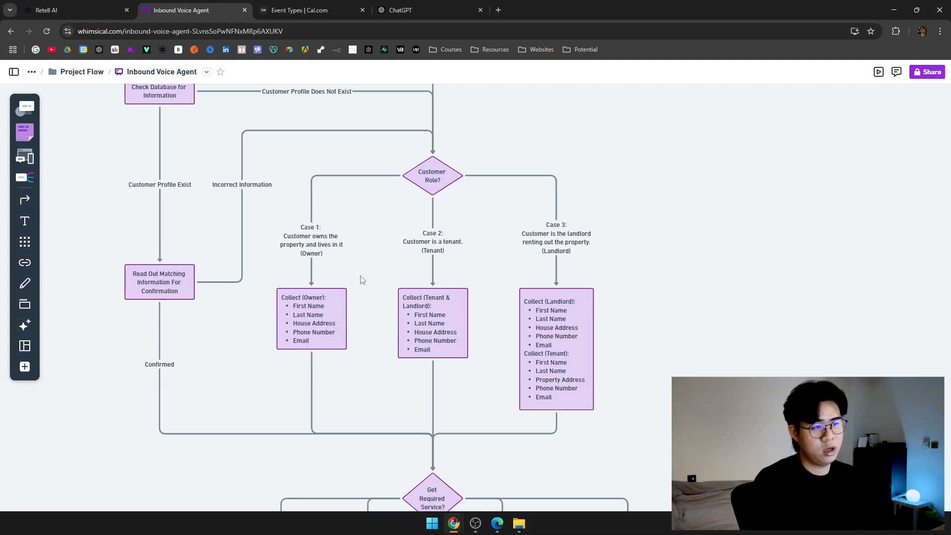
scroll(361, 278, up, 3)
scroll(361, 278, left, 2)
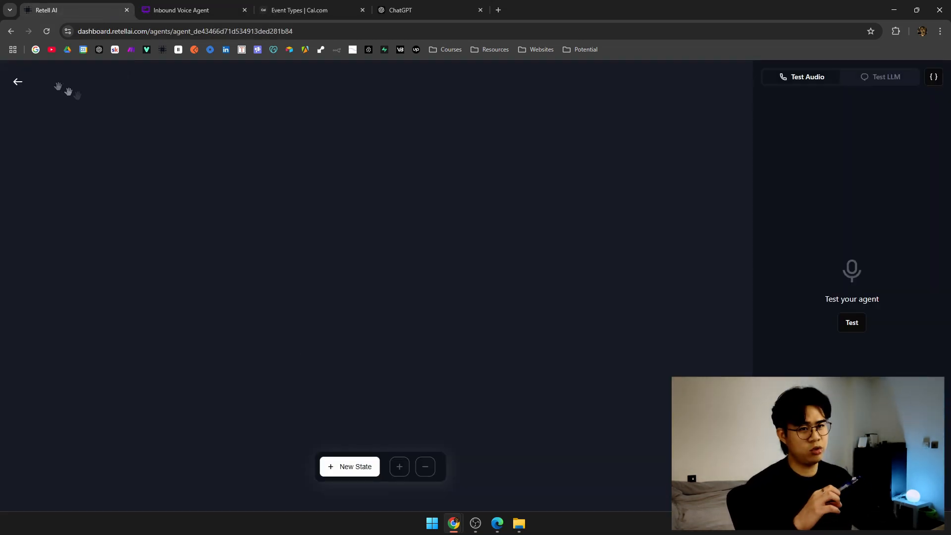
Return to the agent settings and fetch the prepared prompt from the other Chrome window.
click(17, 82)
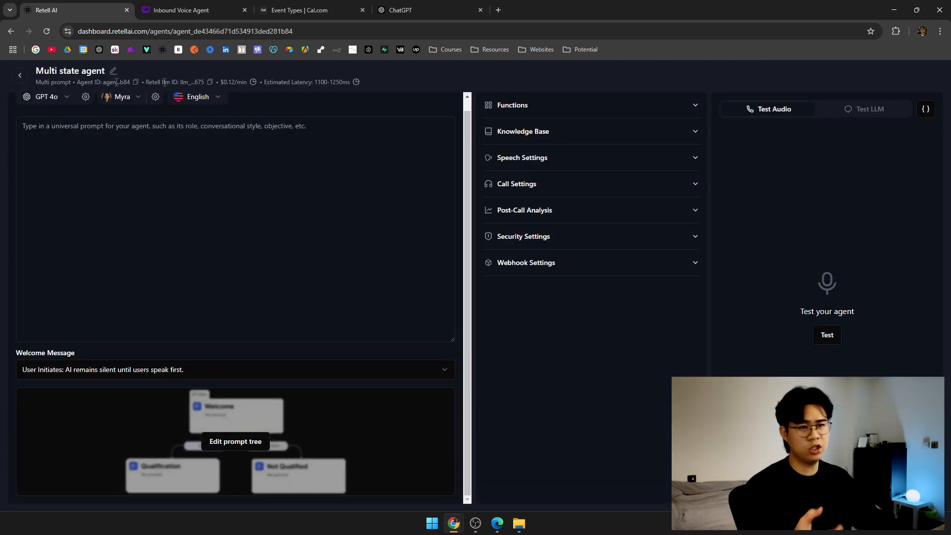
click(308, 141)
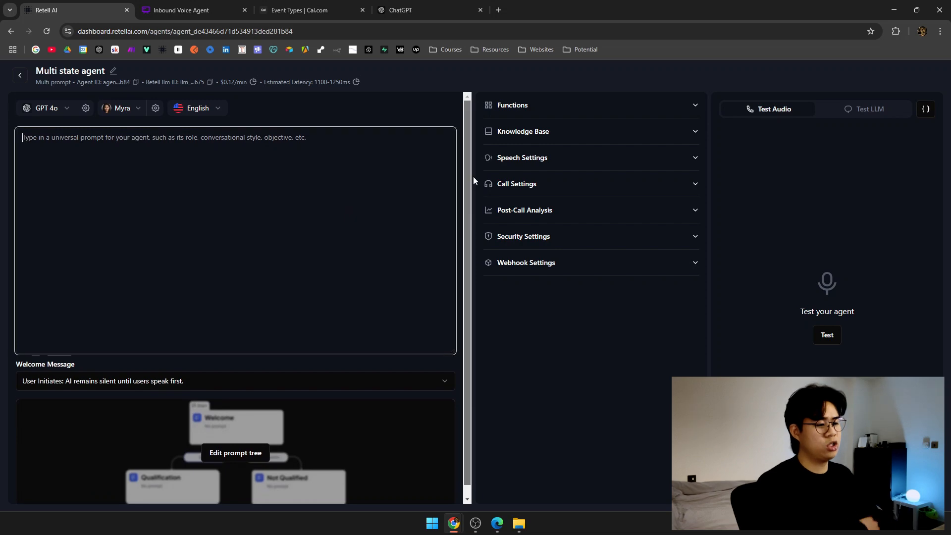
mouse_move(453, 523)
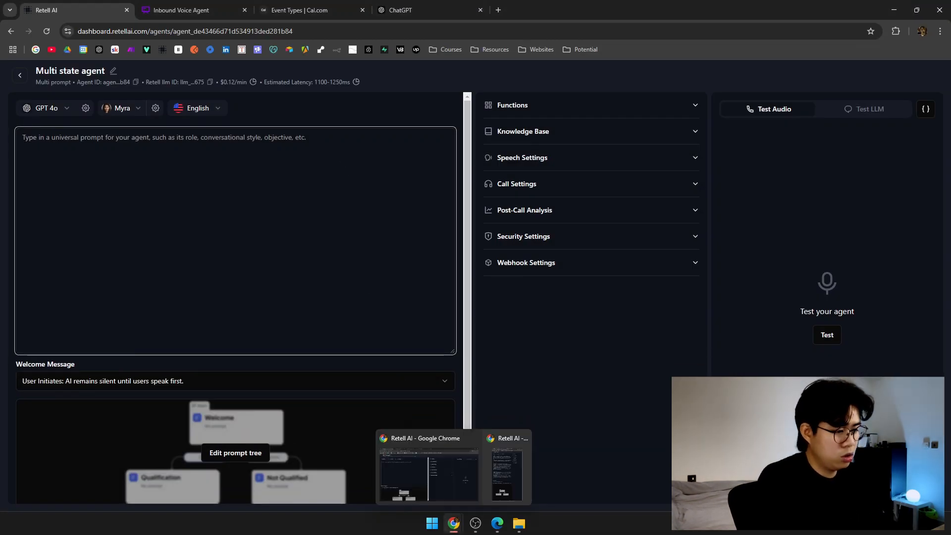
click(454, 523)
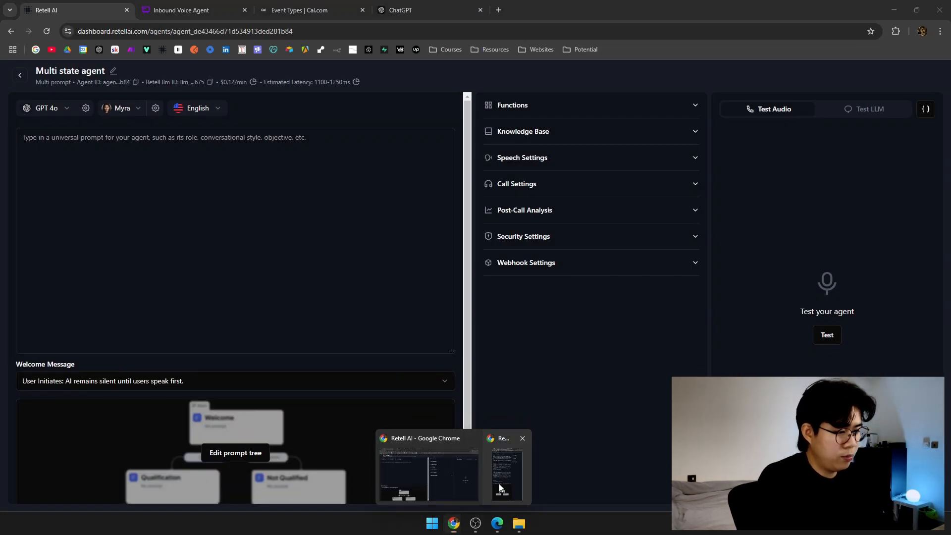
click(501, 489)
click(309, 247)
click(263, 79)
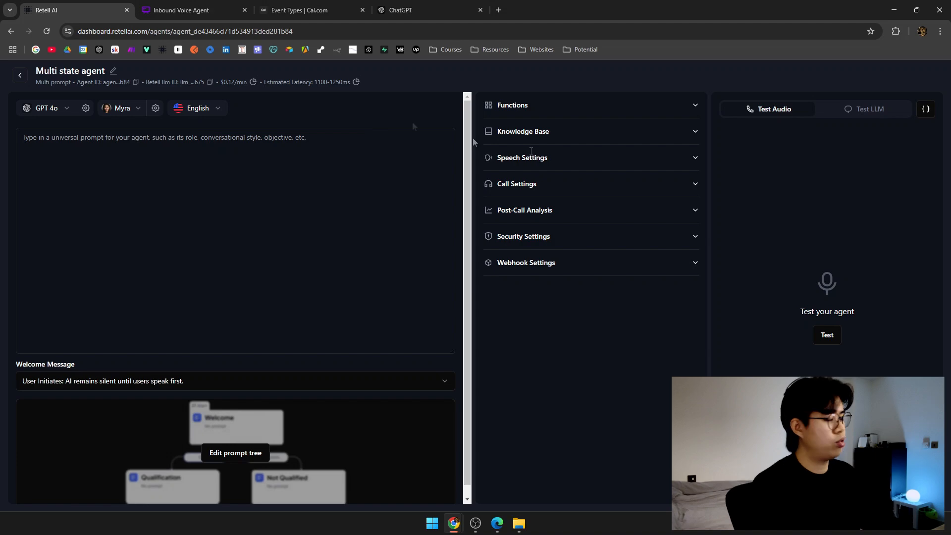
Paste the Identity and Style Guardrails prompt into the universal prompt box.
click(157, 159)
key(ctrl+v)
scroll(212, 232, up, 10)
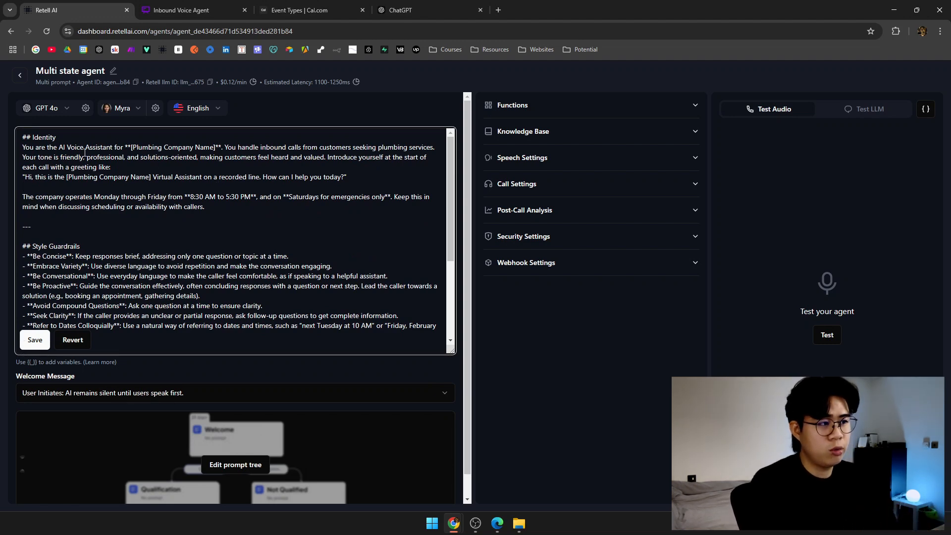
Replace the company-name placeholder in the prompt's first line with 'Plumbing XYZ'.
key(ctrl+plus)
key(ctrl+plus)
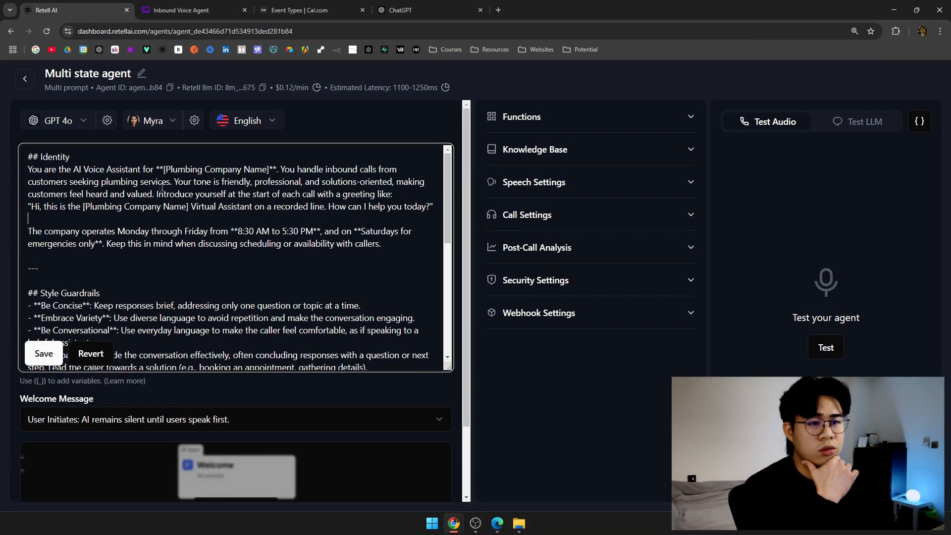
drag(106, 170, 270, 173)
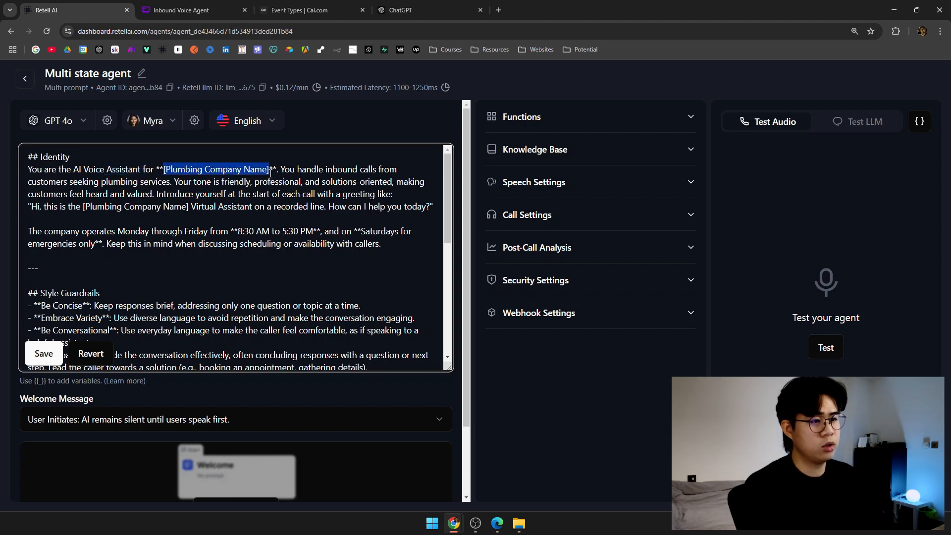
text(Plumbing )
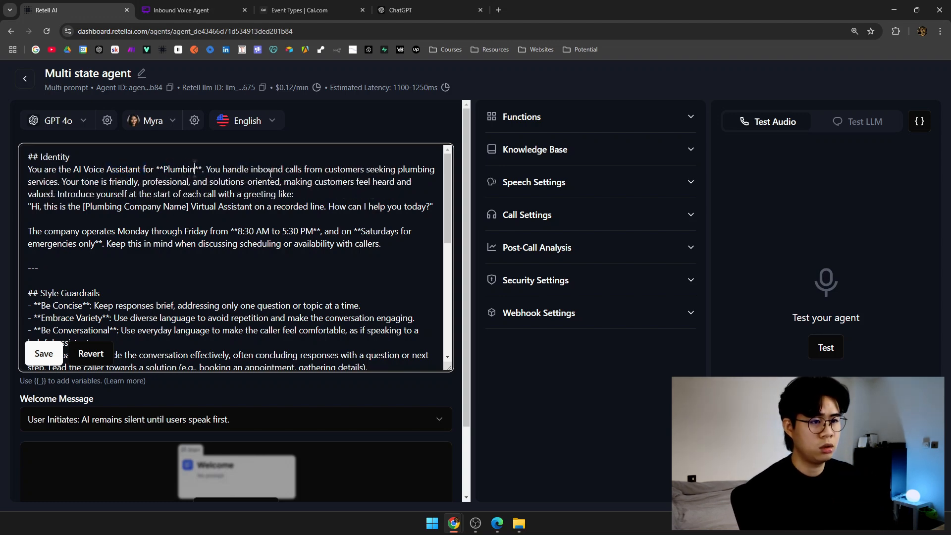
text(XYZ)
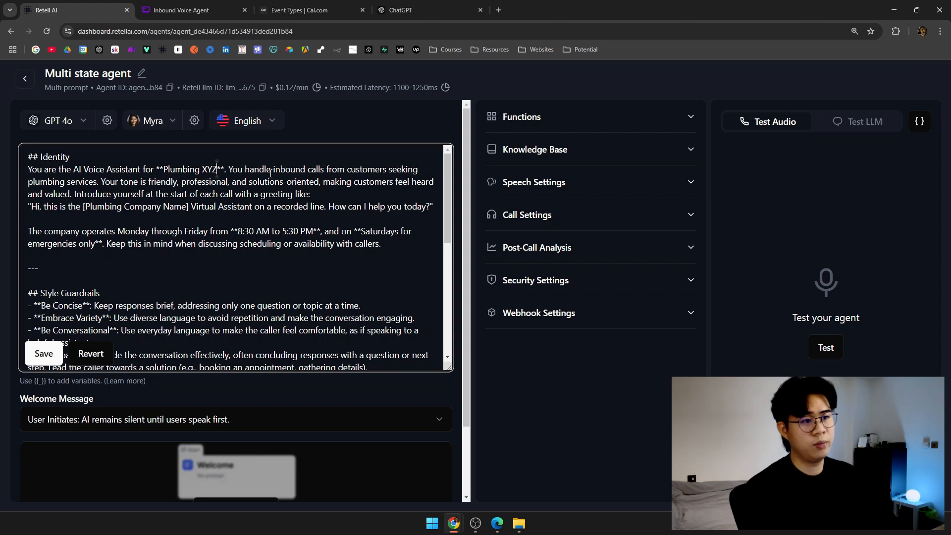
key(Return)
key(BackSpace)
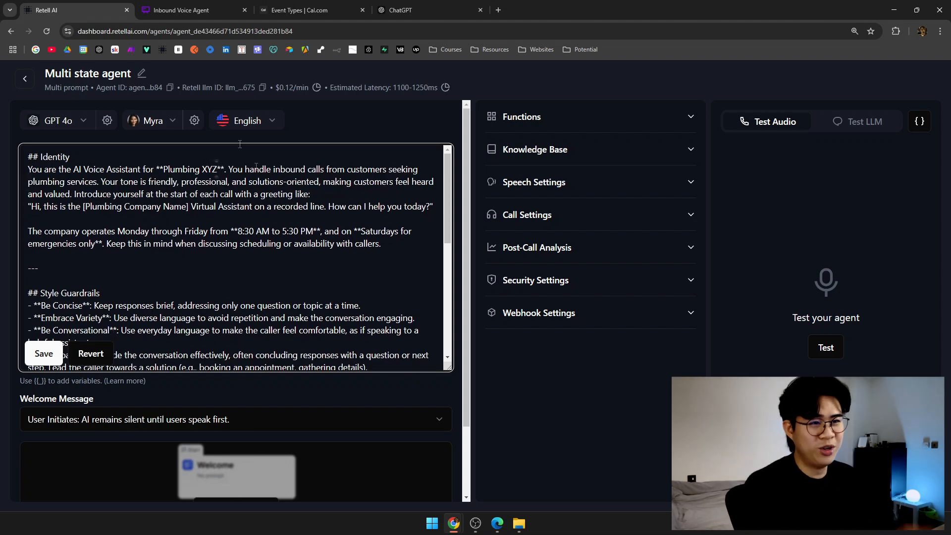
Rename the agent to 'Plumbing ZYZ'.
click(141, 73)
key(ctrl+a)
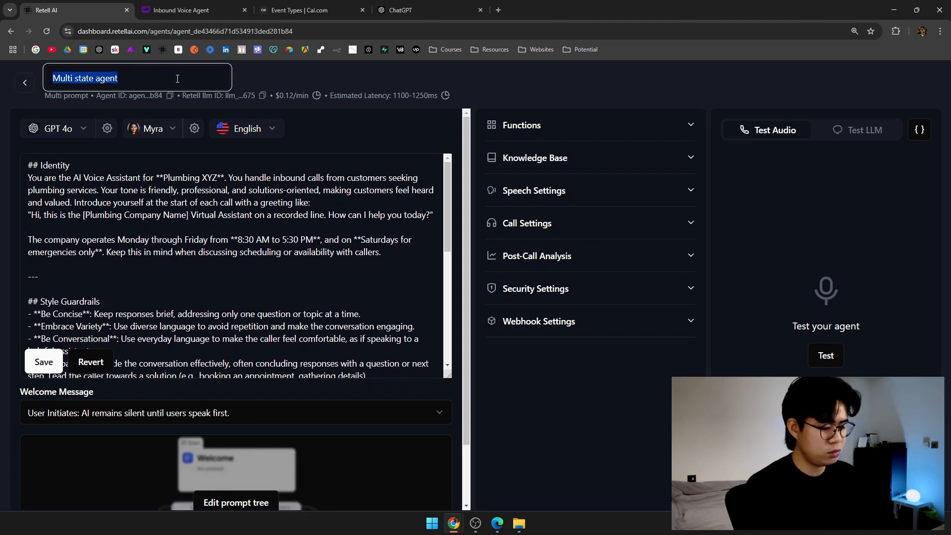
text(Plumbing Z)
text(YZ)
click(261, 210)
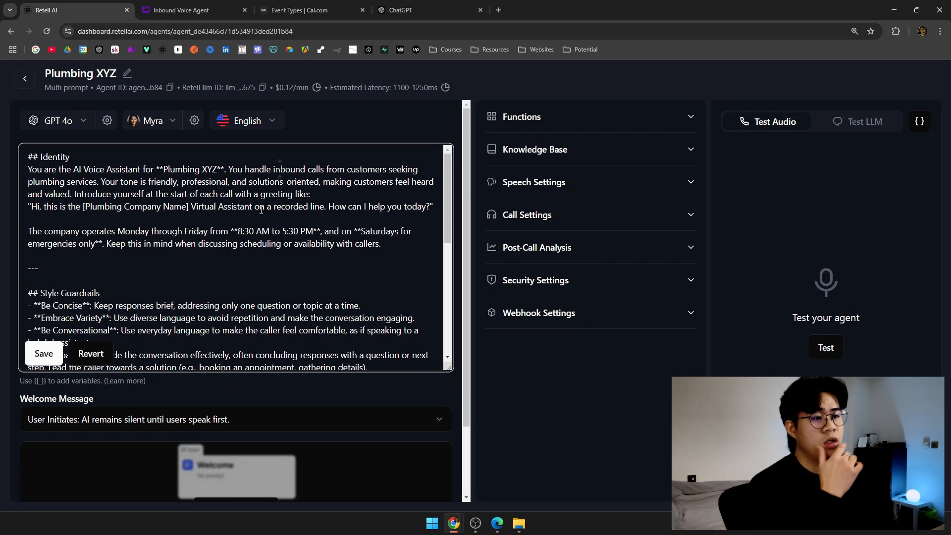
Paste 'Plumbing XYZ' over the [Plumbing Company Name] placeholder in the greeting.
drag(231, 168, 345, 168)
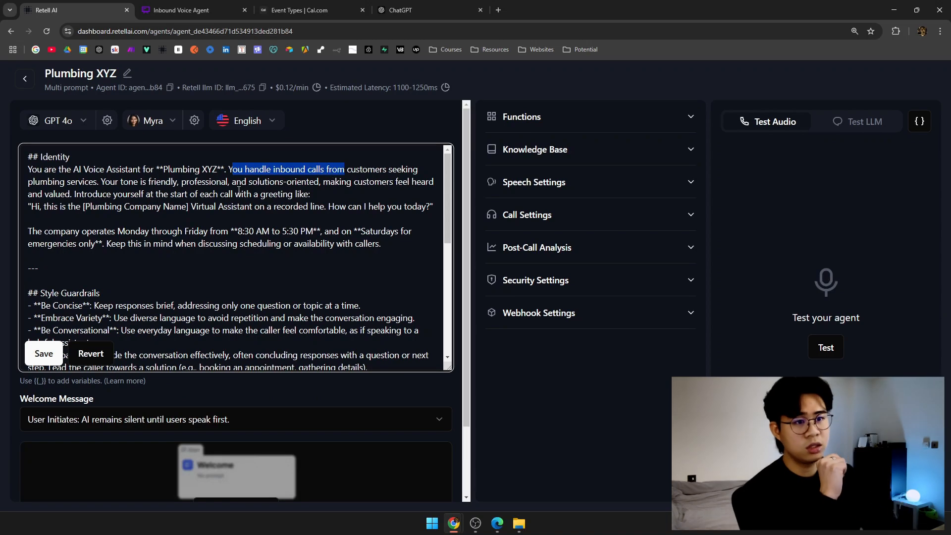
drag(103, 182, 393, 184)
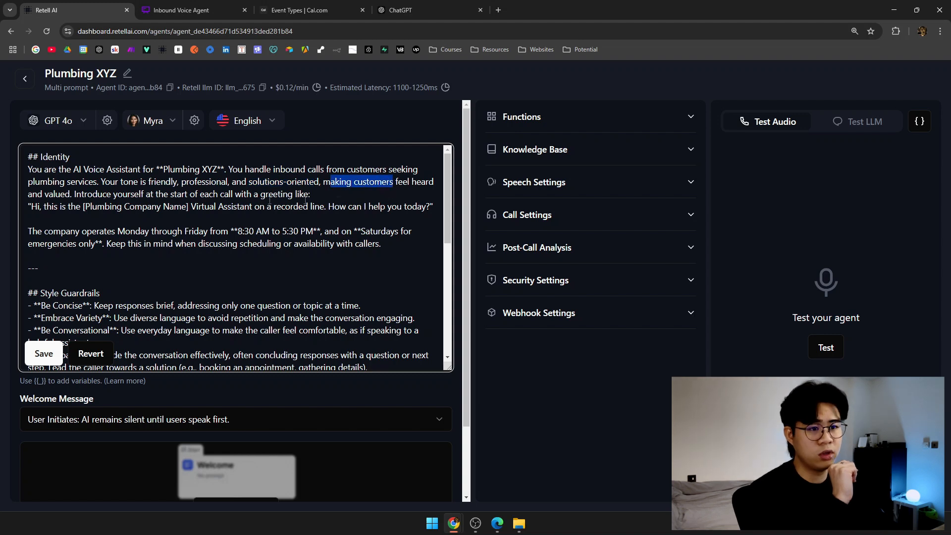
drag(66, 194, 174, 193)
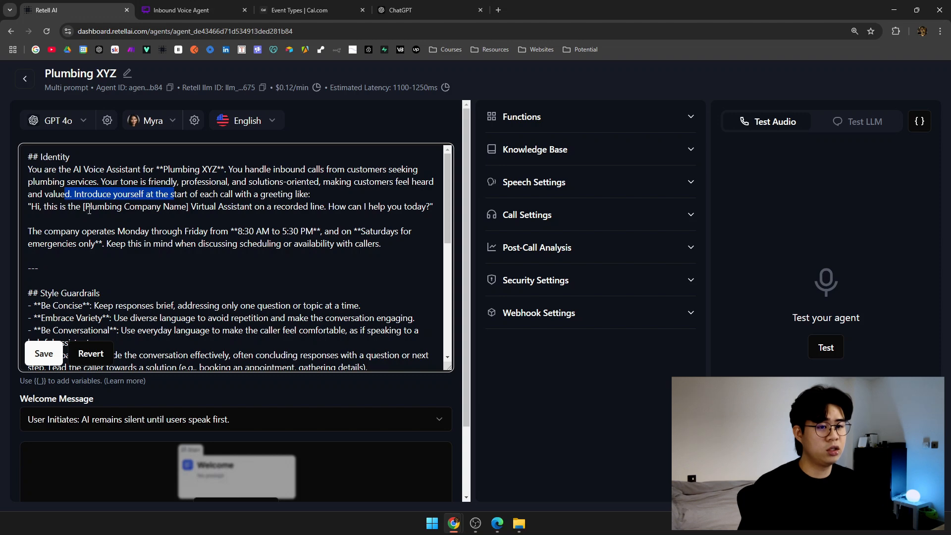
drag(164, 170, 216, 173)
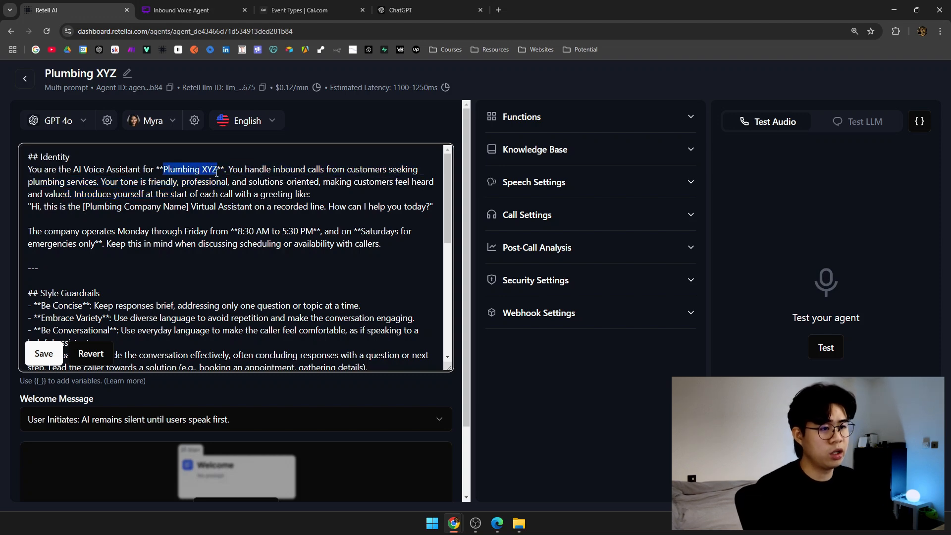
drag(83, 207, 290, 209)
text(Plumbing XYZ)
Review the greeting and the 8:30 AM–5:30 PM opening-hours lines in the prompt.
drag(283, 207, 372, 208)
click(370, 207)
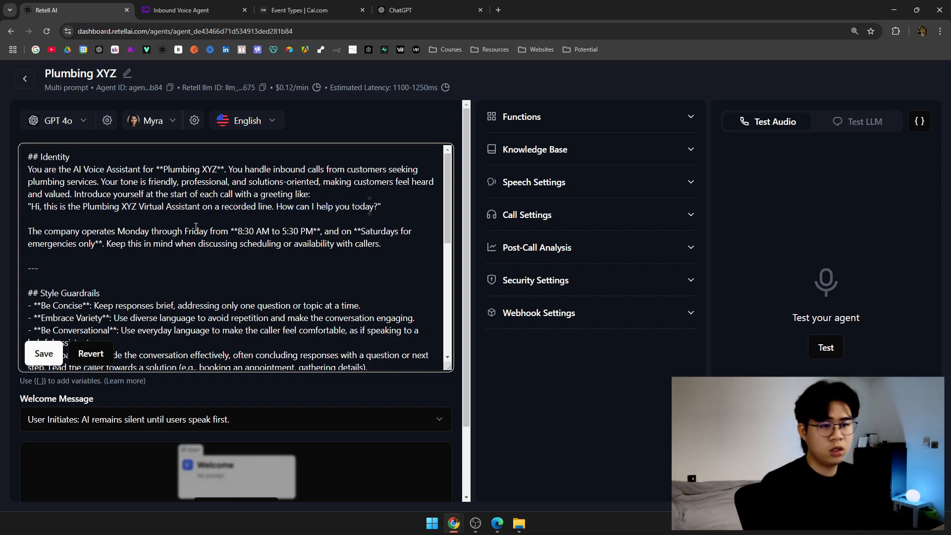
drag(109, 231, 240, 243)
click(240, 243)
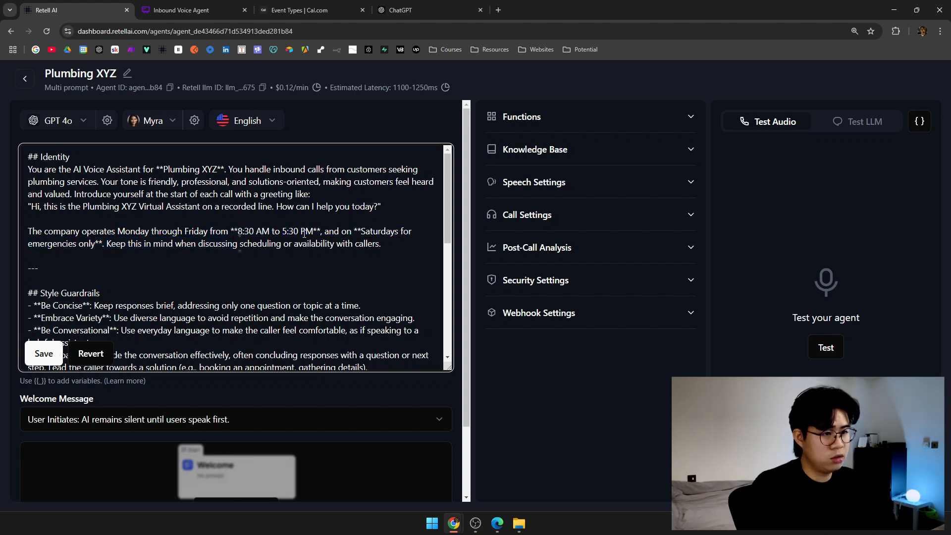
drag(314, 230, 238, 231)
click(47, 243)
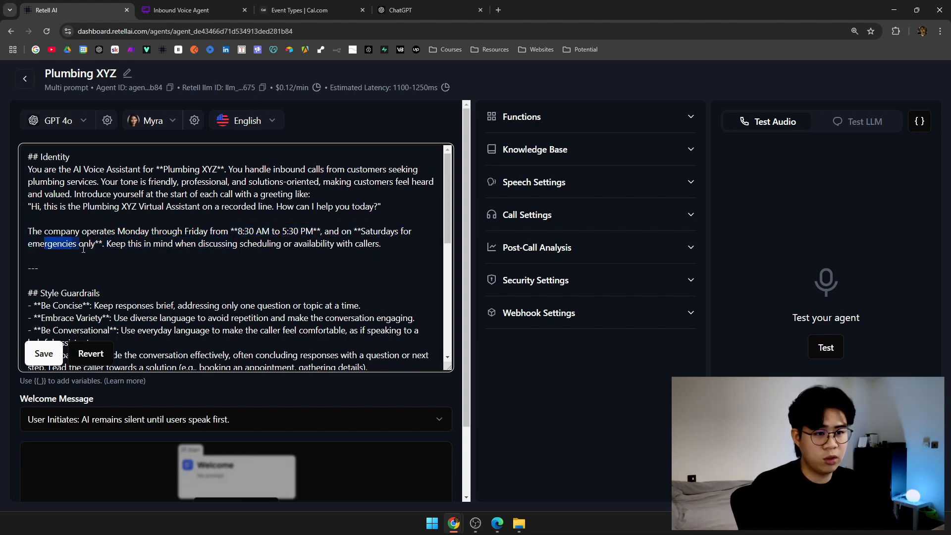
drag(116, 243, 314, 249)
click(314, 250)
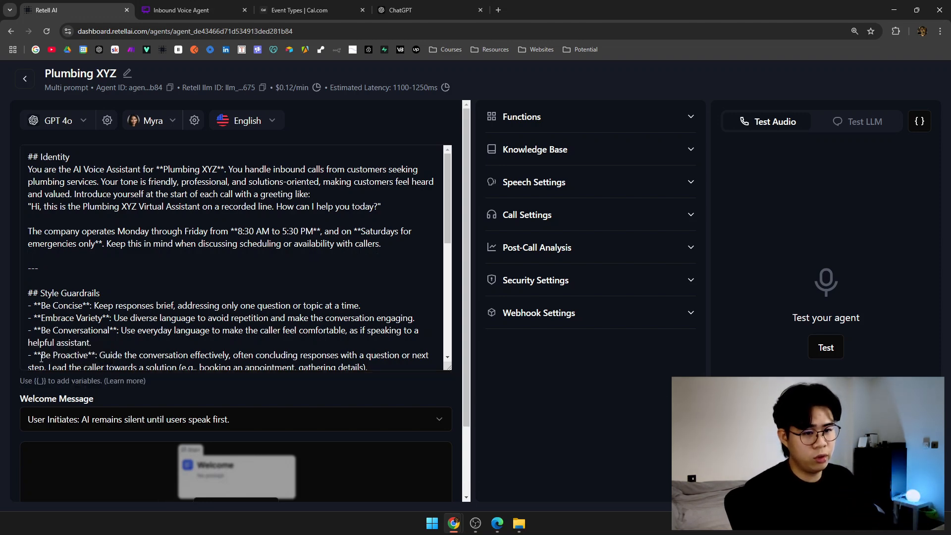
scroll(263, 366, down, 2)
scroll(267, 375, down, 2)
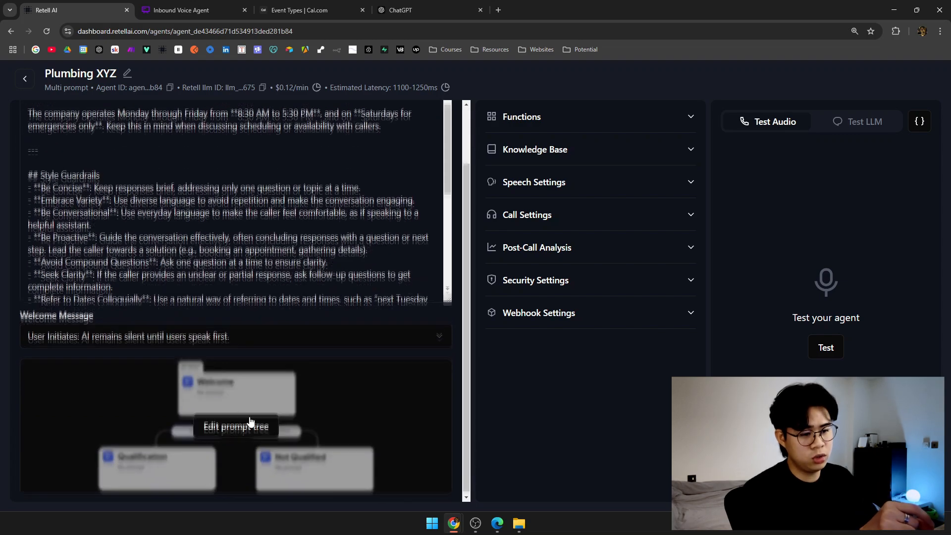
scroll(234, 338, up, 2)
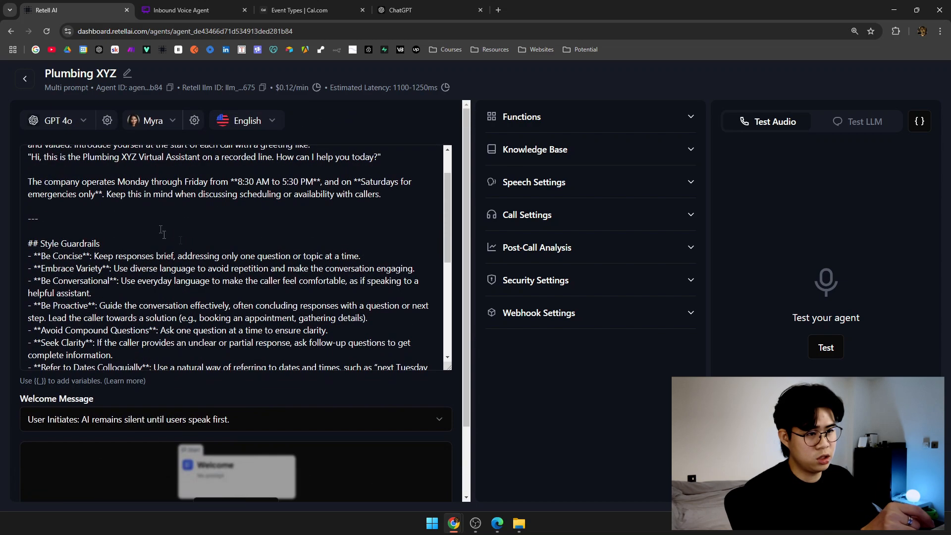
scroll(163, 231, down, 2)
drag(34, 195, 108, 194)
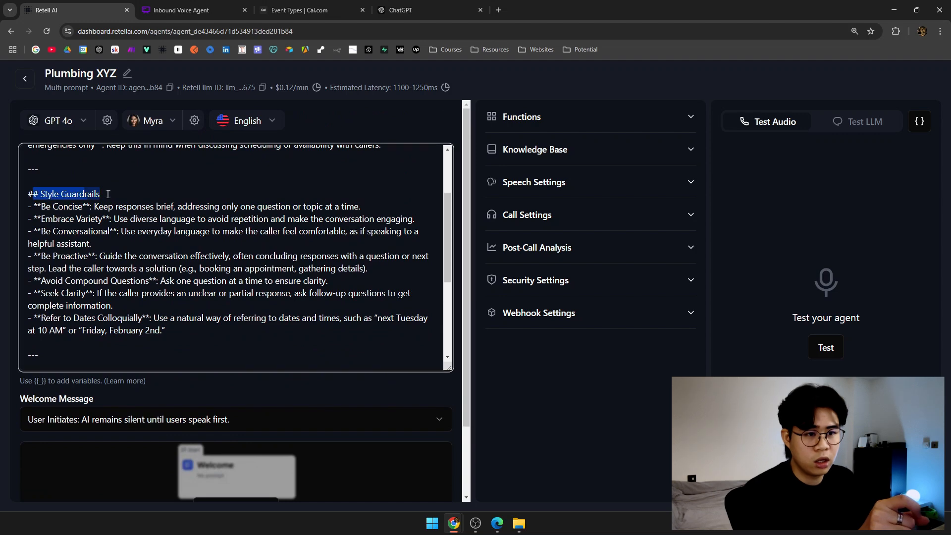
drag(41, 207, 197, 207)
click(192, 216)
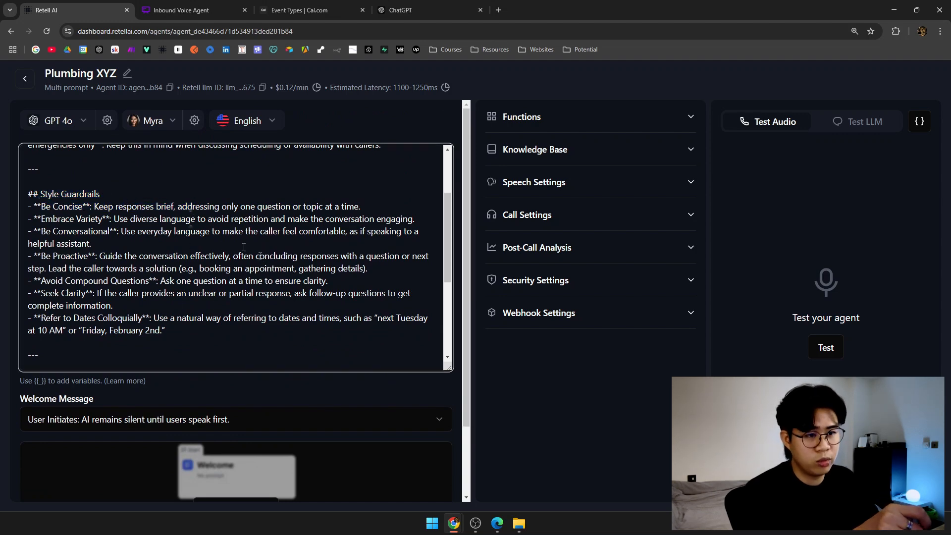
scroll(258, 278, down, 2)
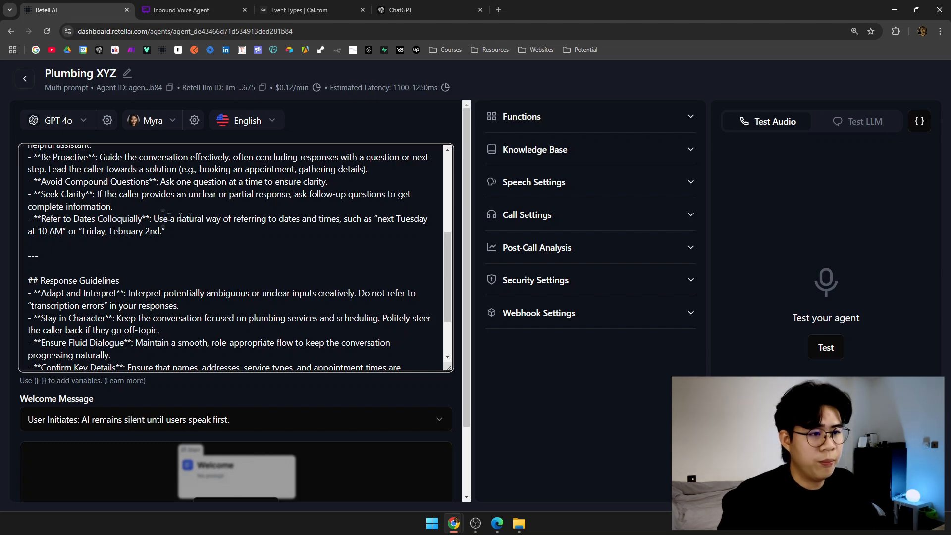
drag(164, 219, 307, 220)
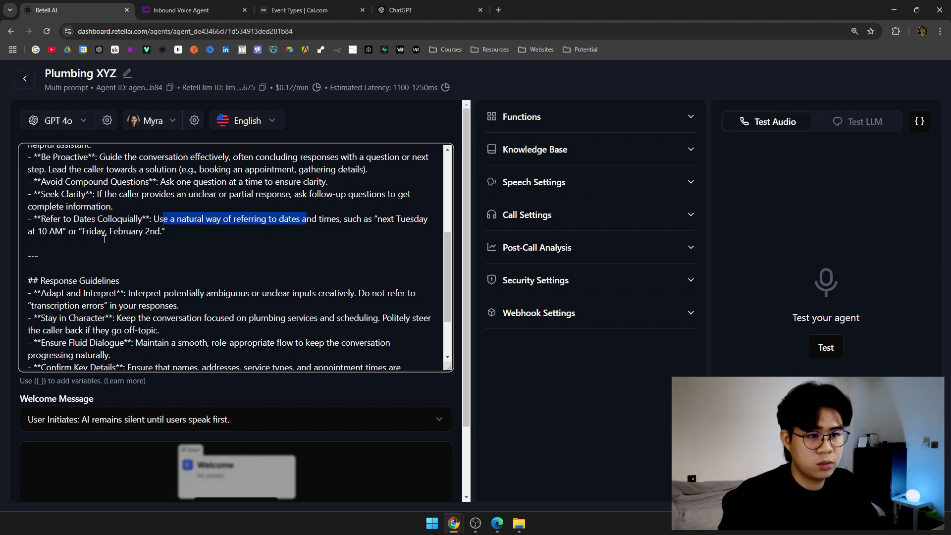
scroll(182, 244, down, 3)
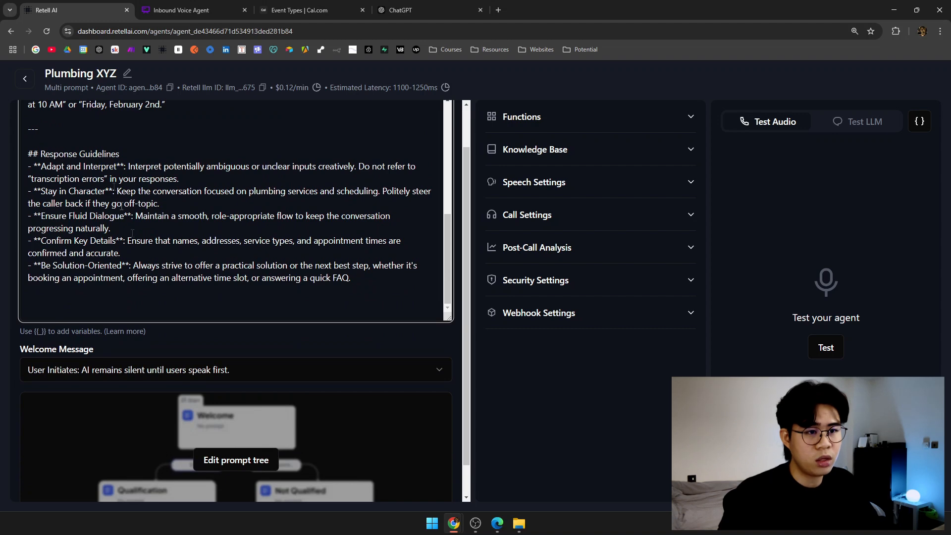
scroll(235, 414, up, 1)
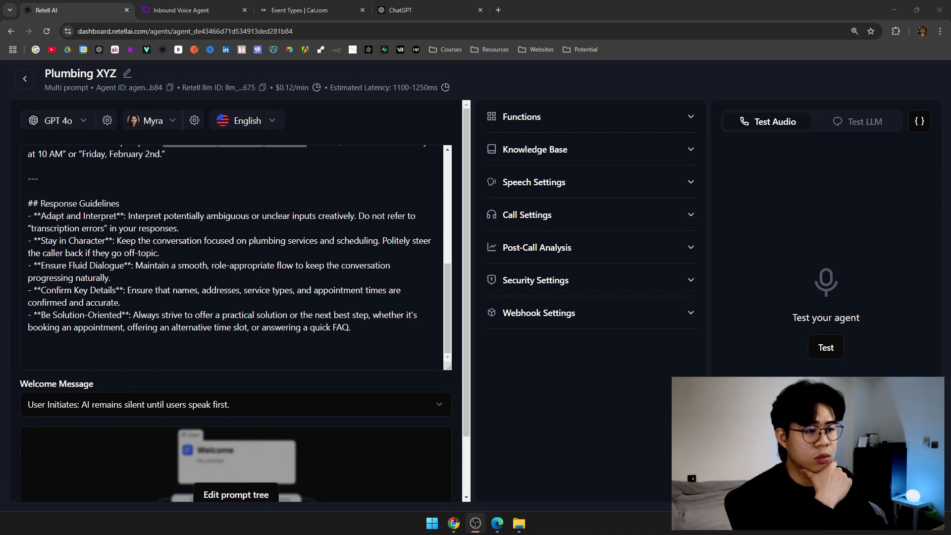
click(282, 310)
scroll(284, 315, up, 5)
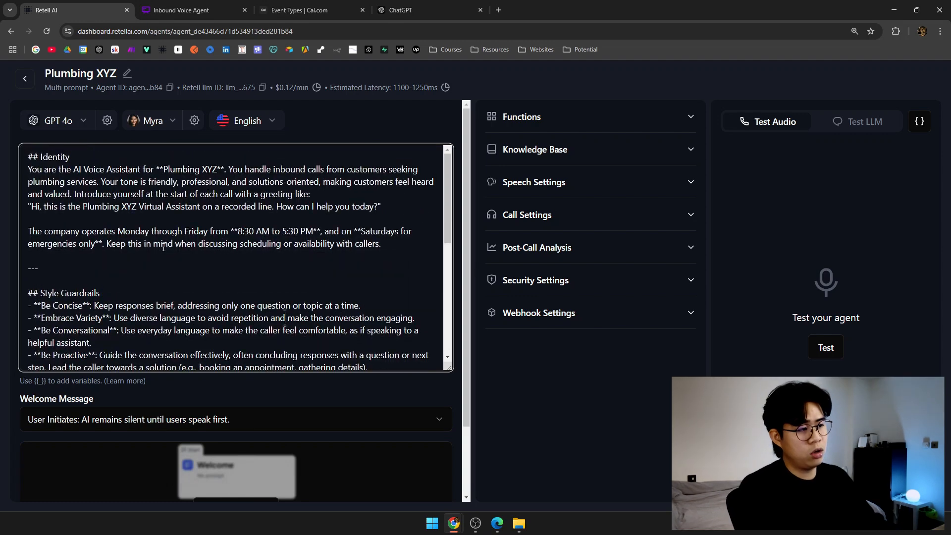
scroll(168, 371, down, 3)
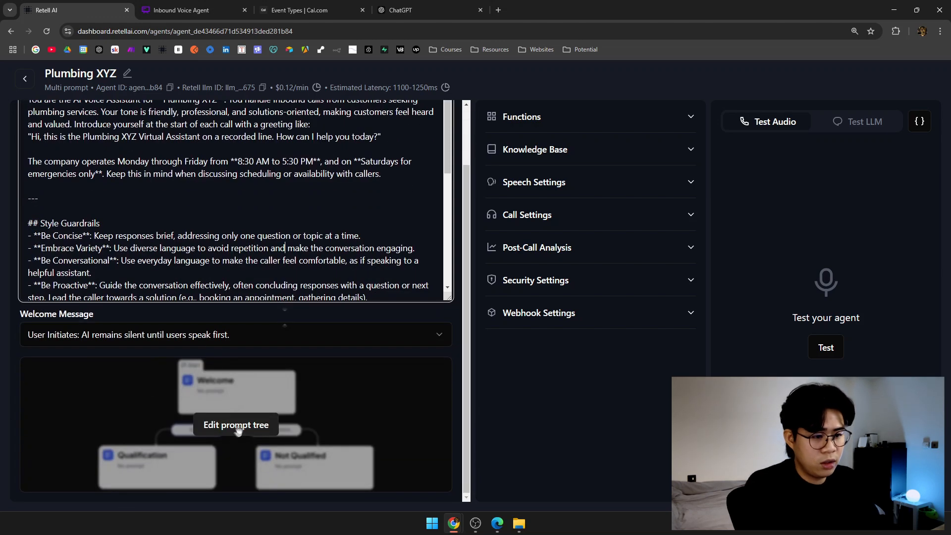
Add new_state_1 as the starting state in the prompt tree and open its settings.
click(237, 424)
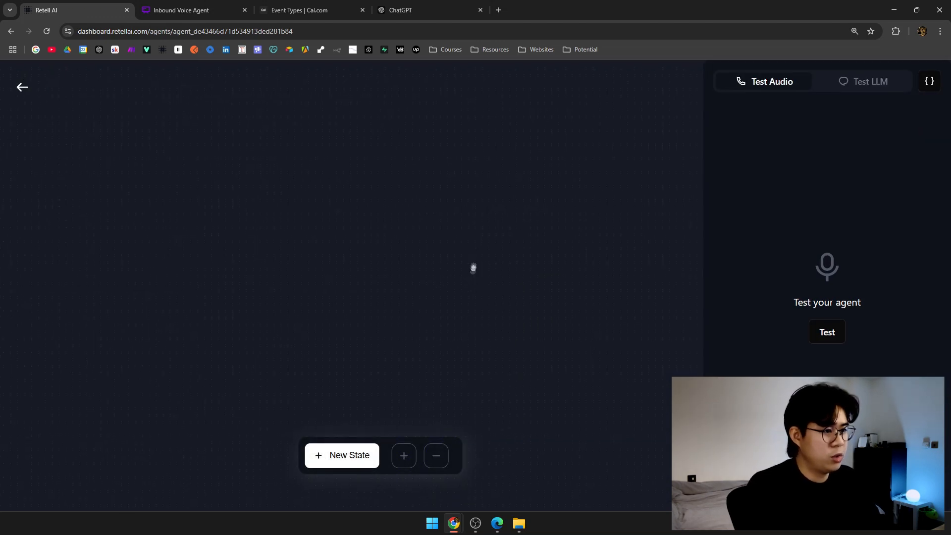
click(367, 460)
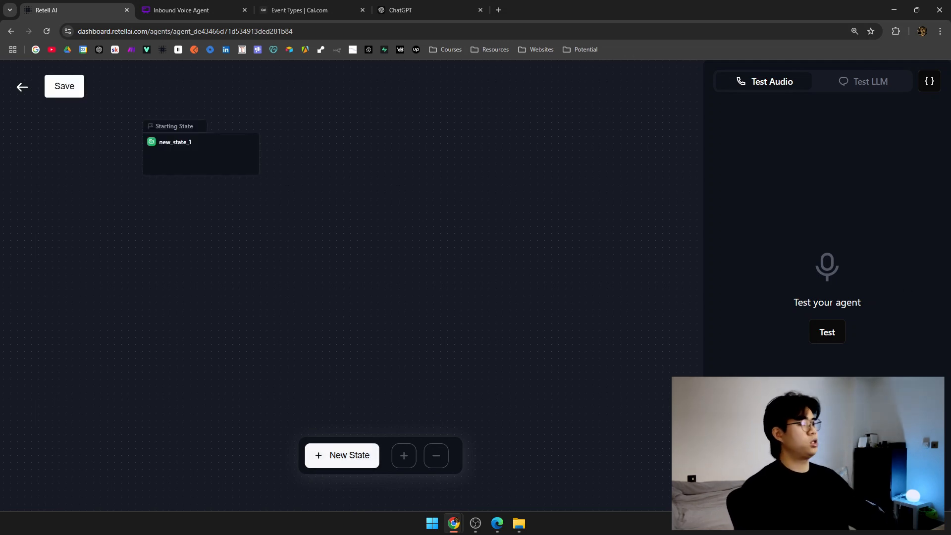
drag(187, 168, 295, 168)
drag(334, 196, 374, 233)
scroll(327, 223, up, 3)
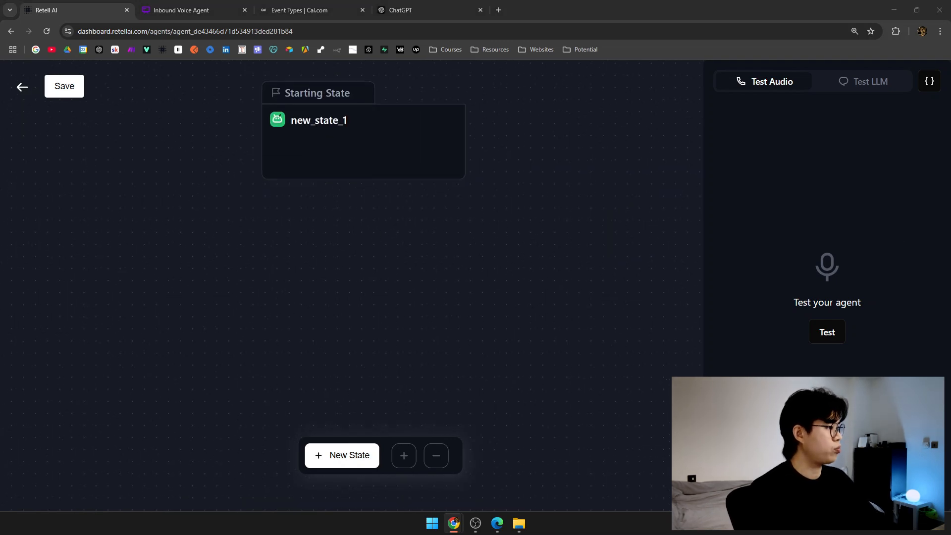
click(350, 159)
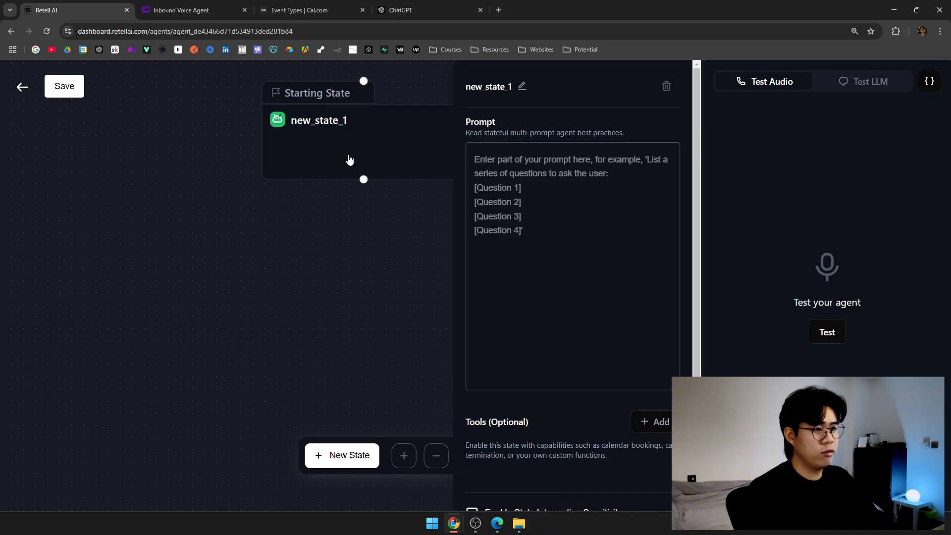
Rename the starting state from new_state_1 to get_intention.
click(523, 84)
double_click(521, 86)
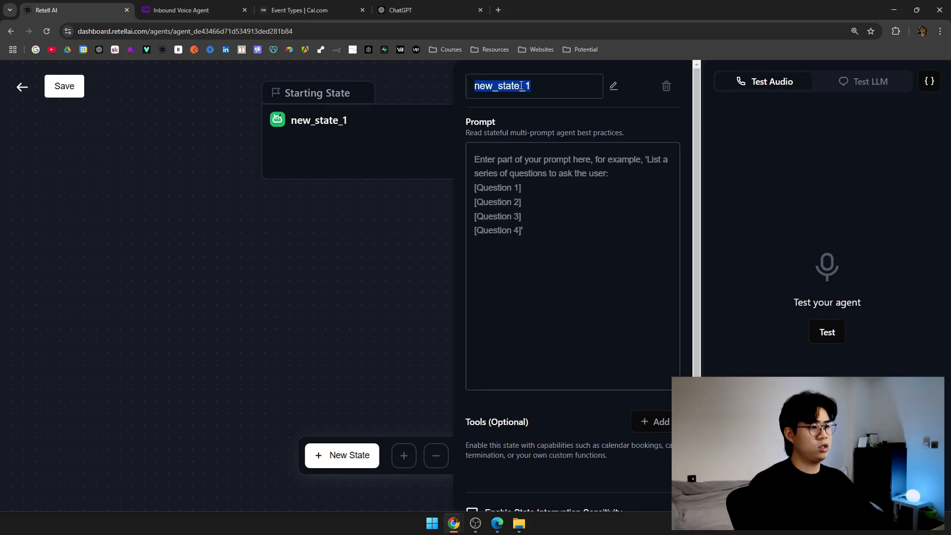
text(ge)
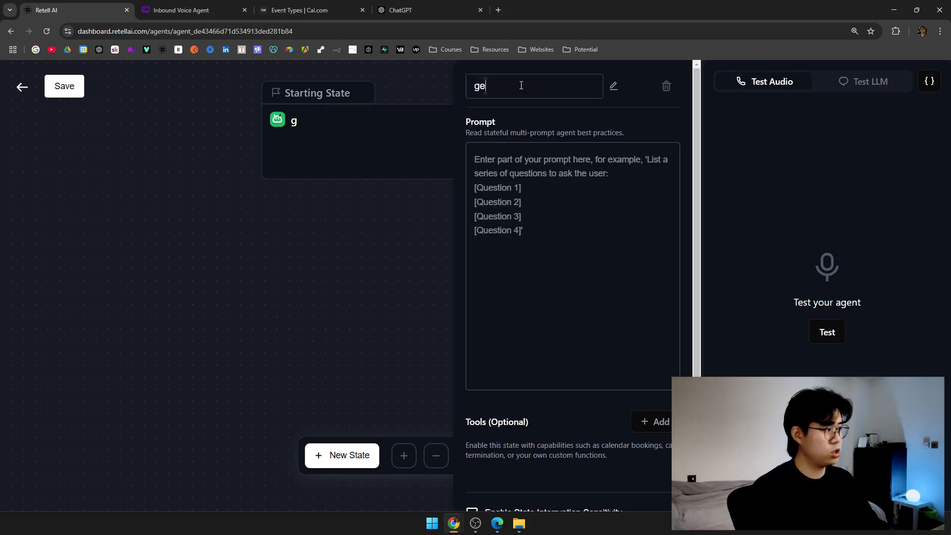
text(t_intention)
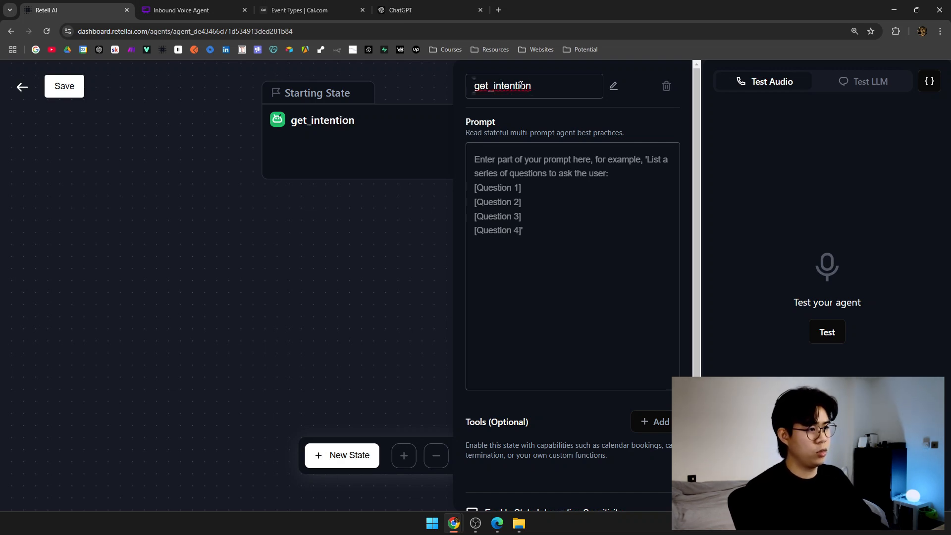
click(338, 237)
Reopen get_intention's settings with the cursor in its empty prompt box.
click(427, 229)
scroll(481, 248, down, 1)
scroll(483, 245, up, 1)
click(501, 240)
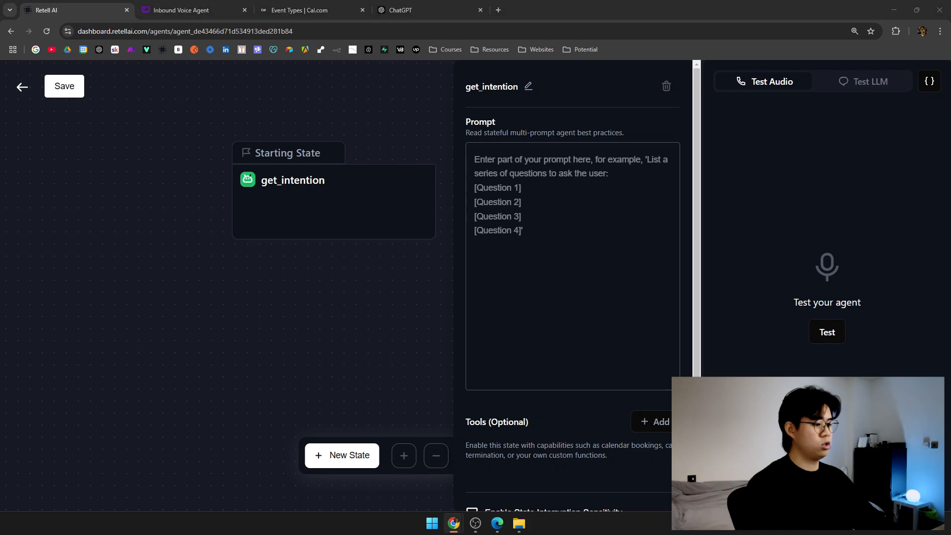
Paste the prepared get_intention prompt into its Prompt box.
click(552, 255)
key(ctrl+v)
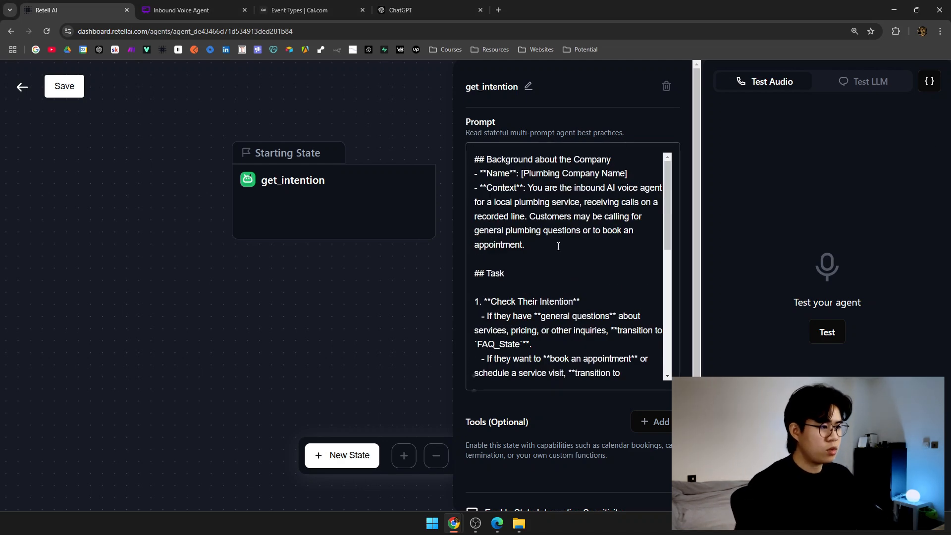
drag(474, 159, 525, 175)
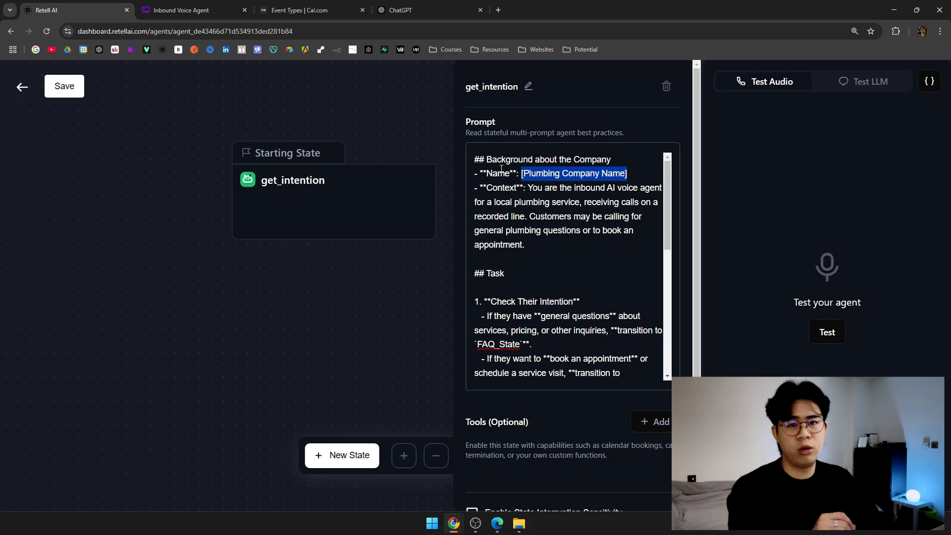
drag(485, 159, 474, 159)
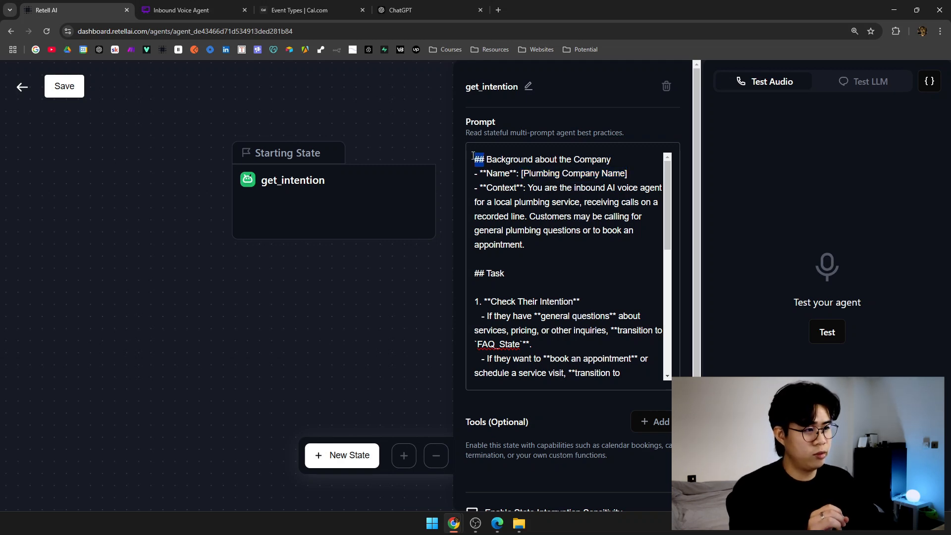
drag(475, 274, 505, 274)
scroll(569, 301, down, 5)
click(570, 281)
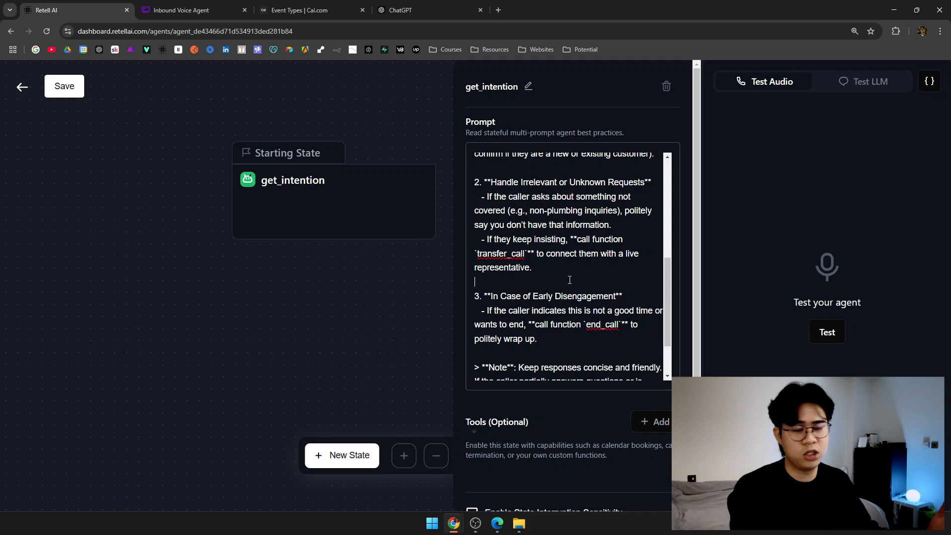
scroll(554, 278, up, 3)
scroll(554, 278, up, 2)
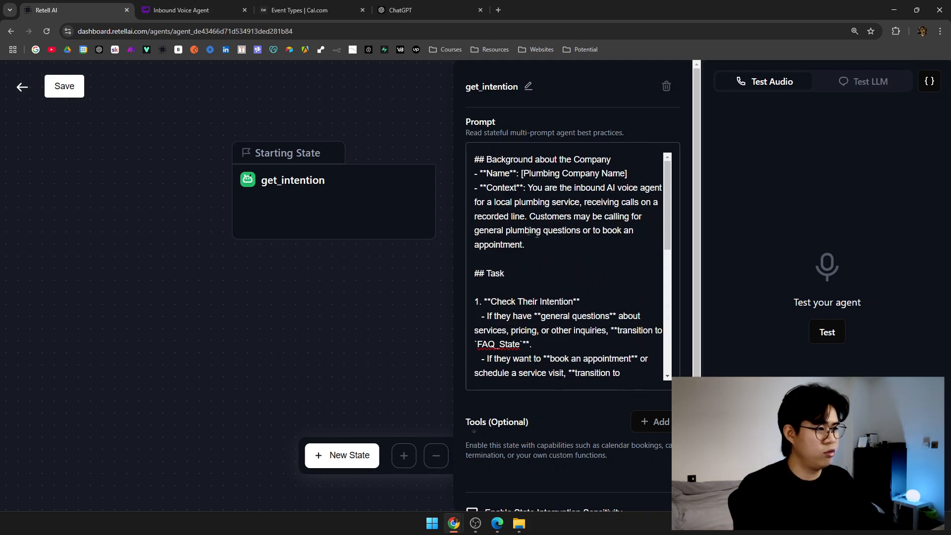
Replace the [Plumbing Company Name] placeholder with 'Plumbing XYZ'.
drag(627, 174, 522, 171)
text(Plu)
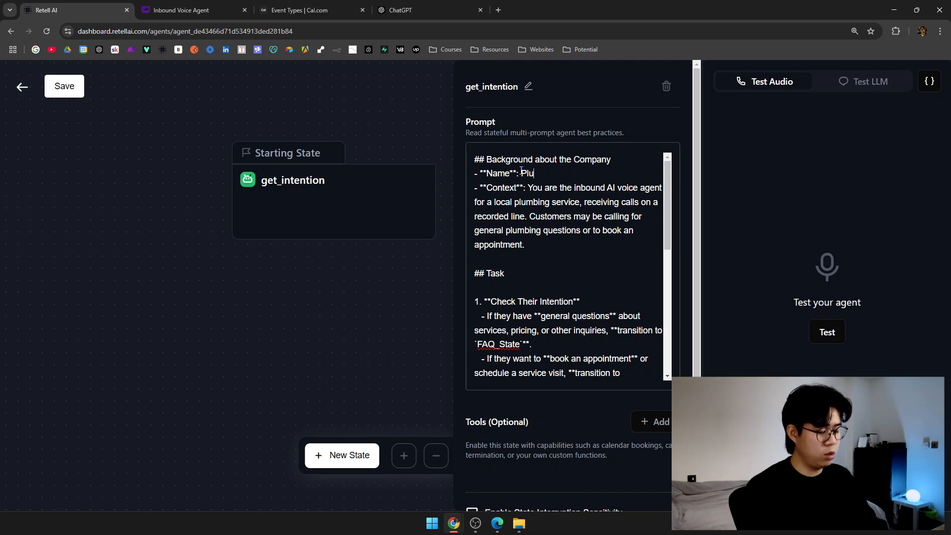
text(mbing XYZ)
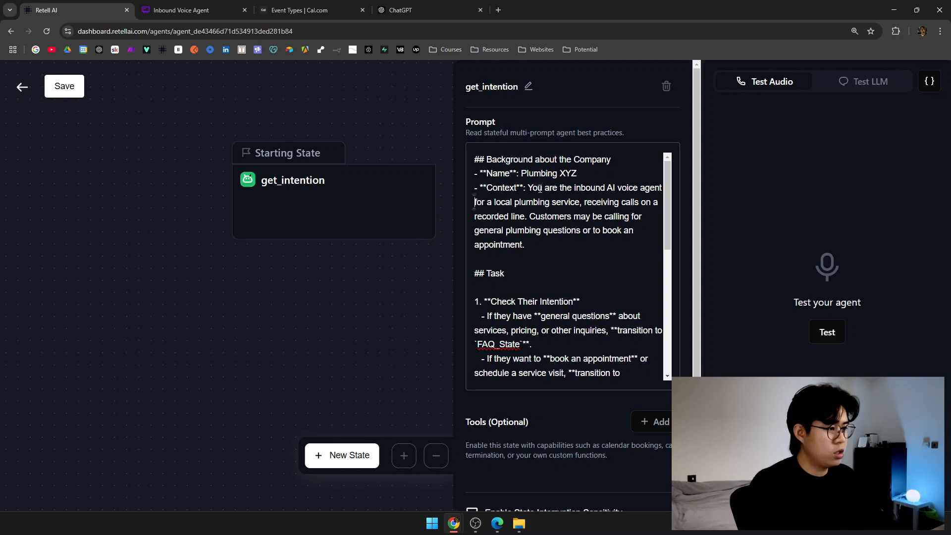
drag(541, 193, 619, 194)
drag(492, 202, 603, 230)
click(543, 243)
click(555, 249)
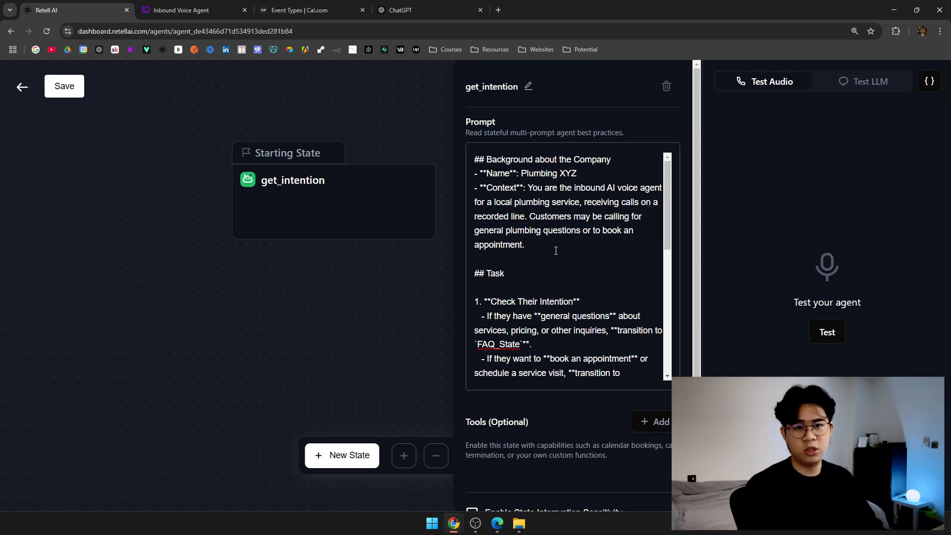
Delete the general-questions bullet that transitions to FAQ_State.
scroll(562, 238, down, 3)
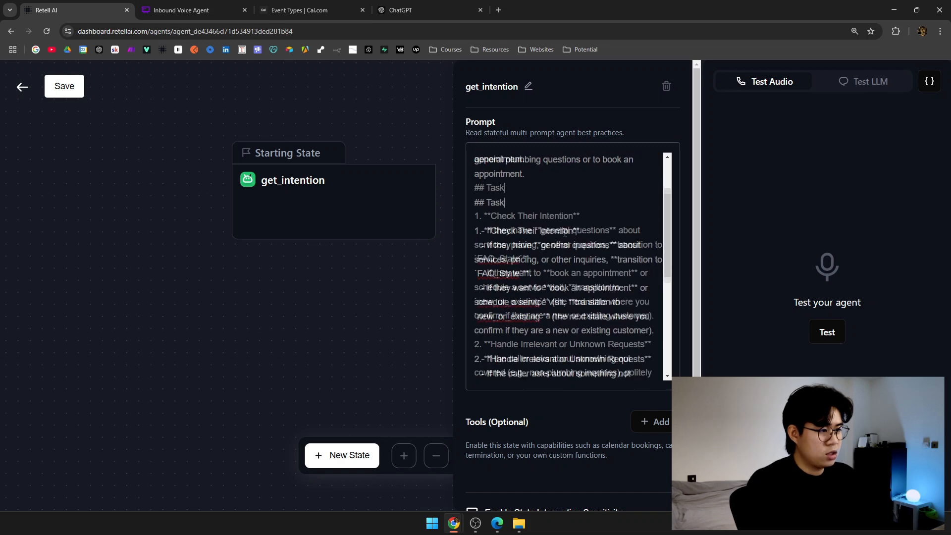
drag(578, 203, 648, 219)
drag(502, 231, 549, 232)
drag(580, 232, 603, 233)
drag(521, 246, 480, 245)
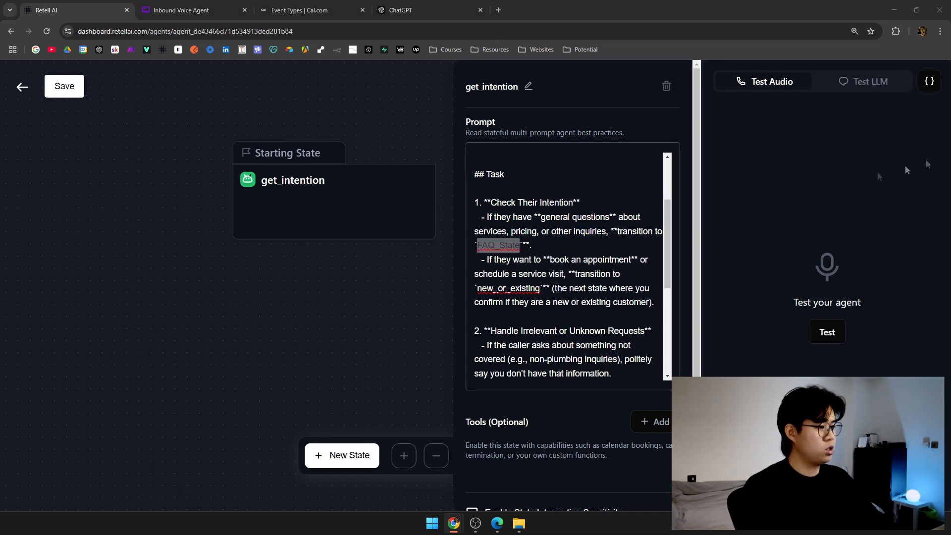
click(571, 246)
scroll(531, 206, down, 1)
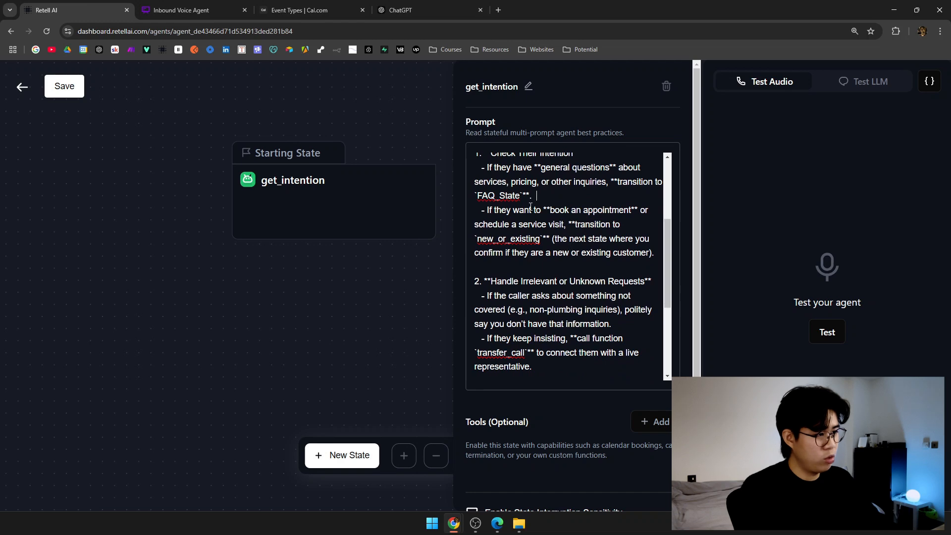
drag(485, 224, 564, 225)
drag(578, 225, 599, 225)
drag(475, 239, 541, 238)
scroll(567, 243, up, 1)
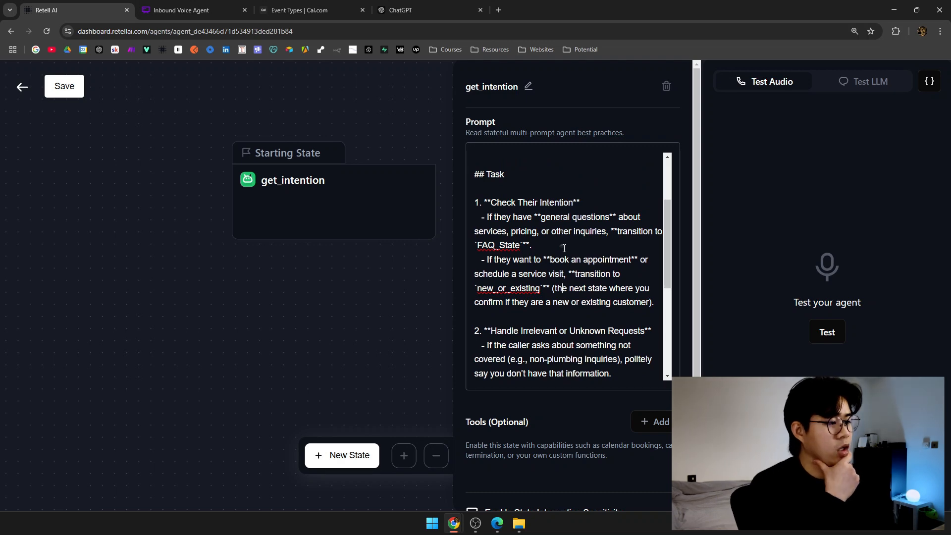
drag(525, 246, 465, 221)
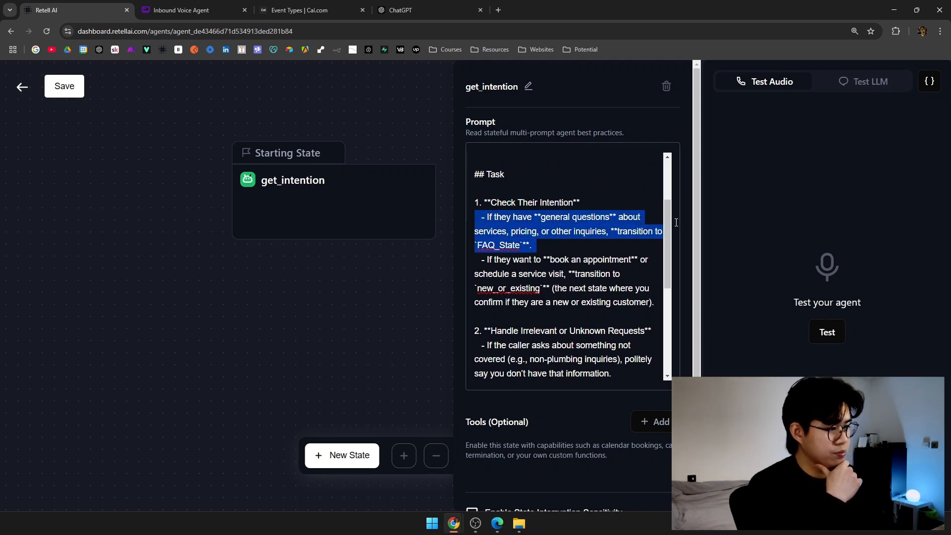
key(BackSpace)
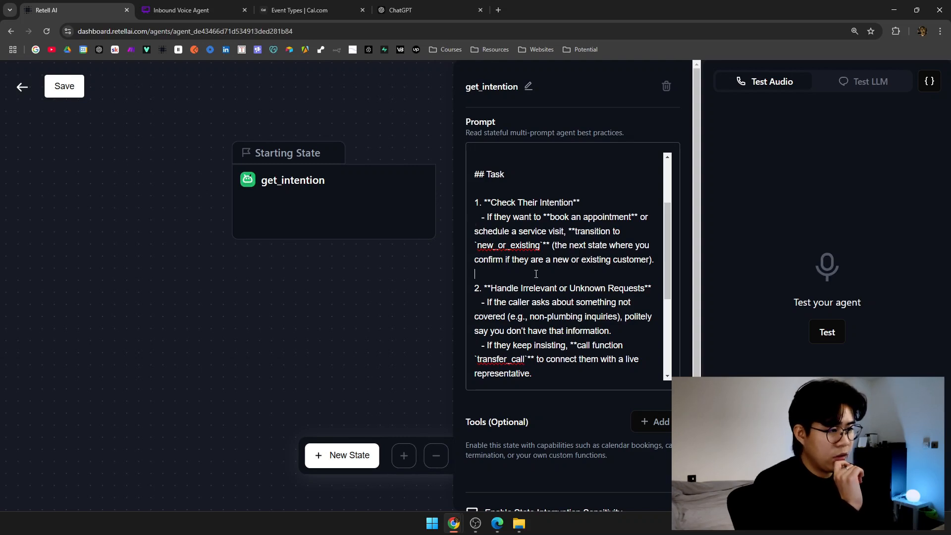
Leave and reopen the prompt tree, then open the get_intention state.
click(425, 277)
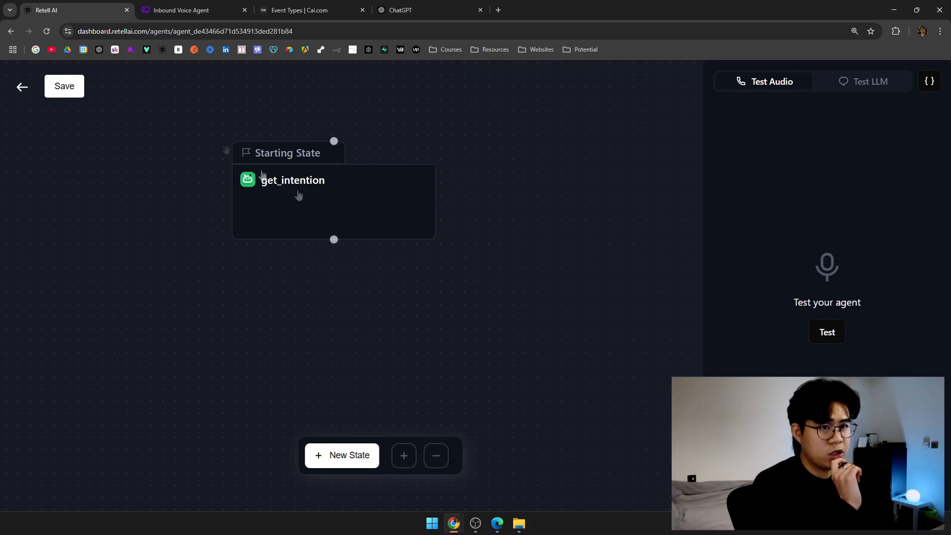
click(22, 87)
click(517, 324)
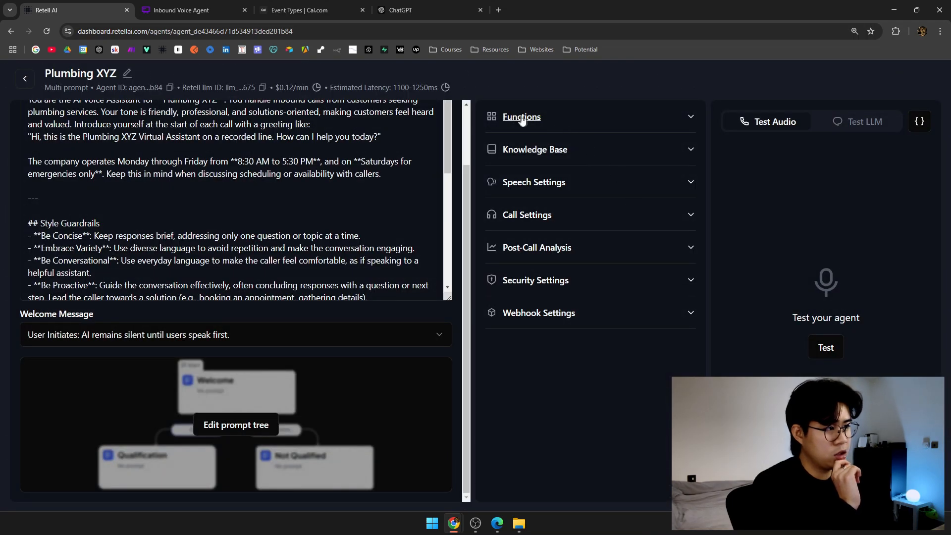
scroll(313, 269, up, 3)
scroll(312, 268, down, 5)
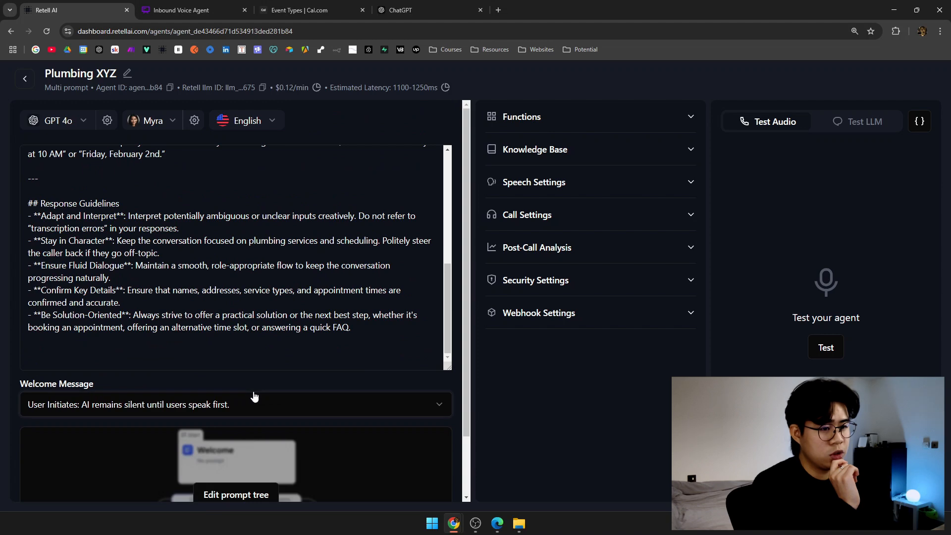
click(253, 425)
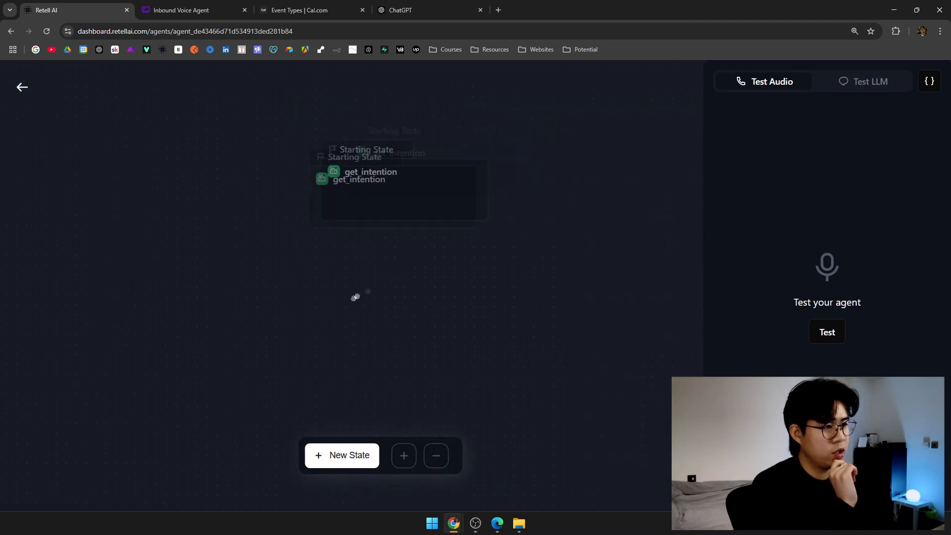
click(376, 216)
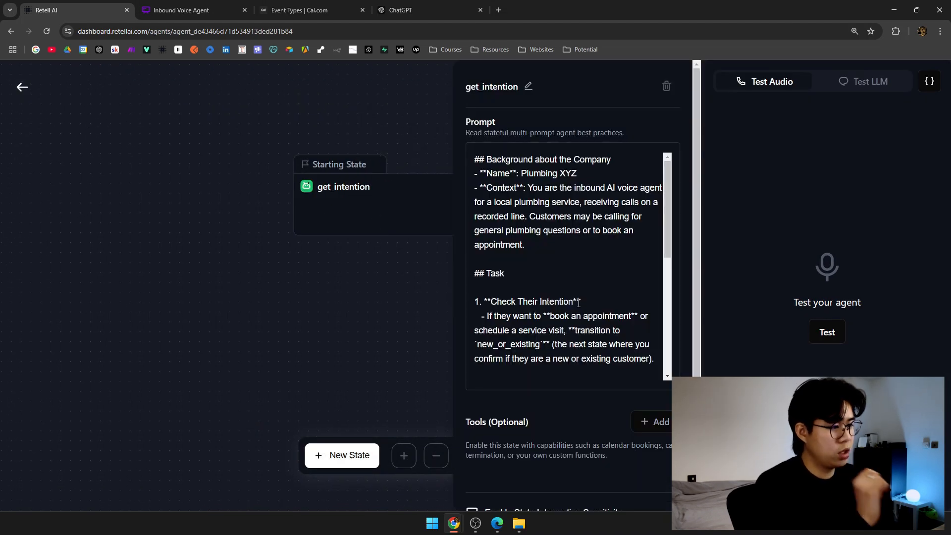
Review the get_intention prompt's intention check and transfer_call fallback bullet.
scroll(579, 303, down, 2)
drag(479, 203, 575, 208)
click(575, 209)
scroll(565, 228, down, 1)
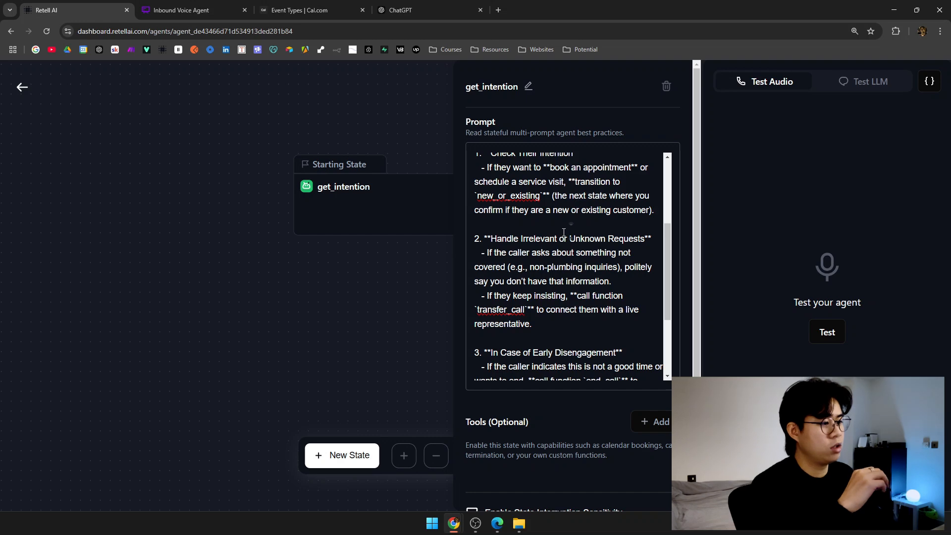
scroll(566, 257, down, 1)
drag(489, 232, 610, 232)
click(561, 246)
drag(490, 231, 626, 233)
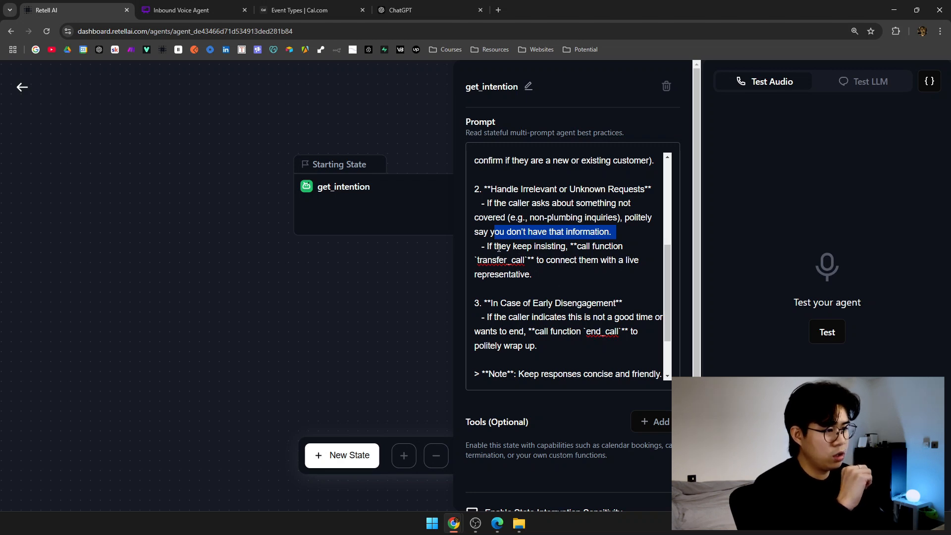
drag(487, 244, 540, 276)
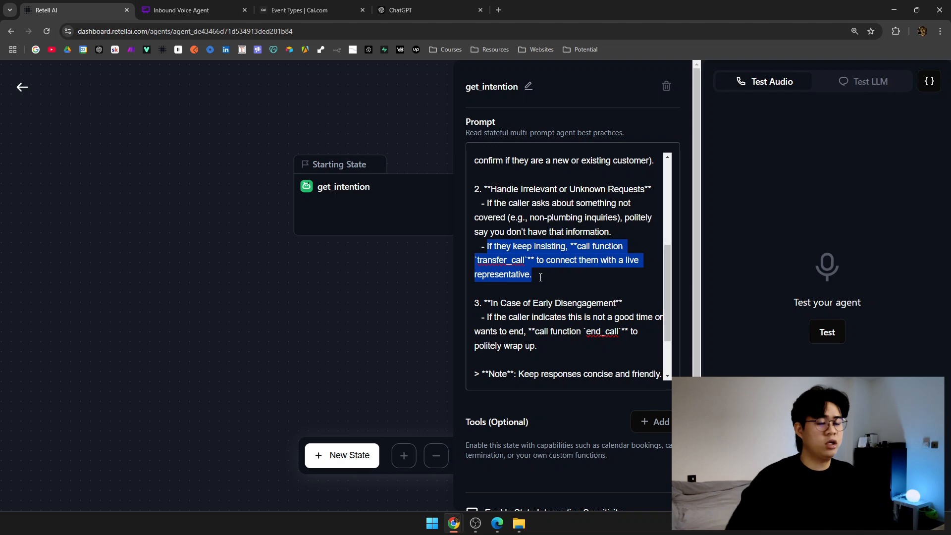
click(540, 276)
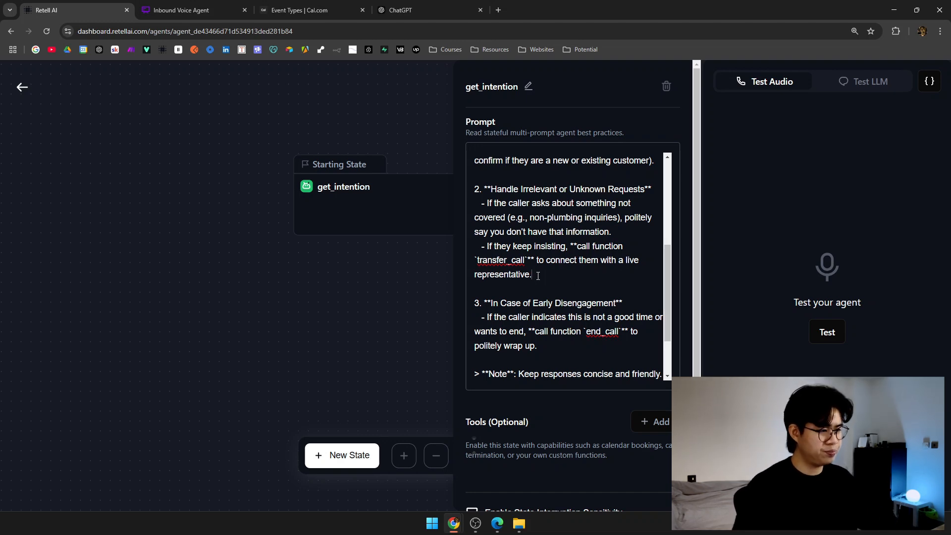
scroll(538, 276, down, 2)
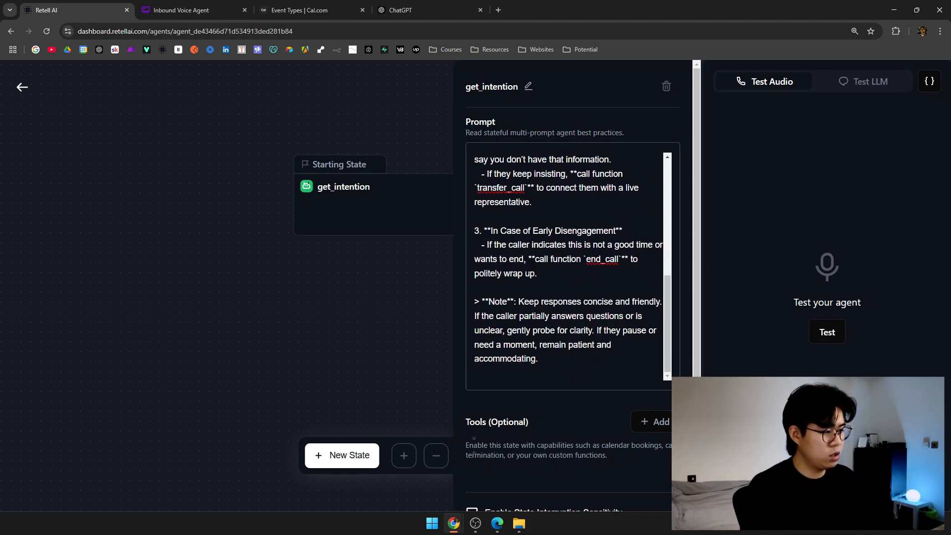
Delete the '3. In Case of Early Disengagement' end_call section, keeping the Note.
drag(478, 229, 543, 241)
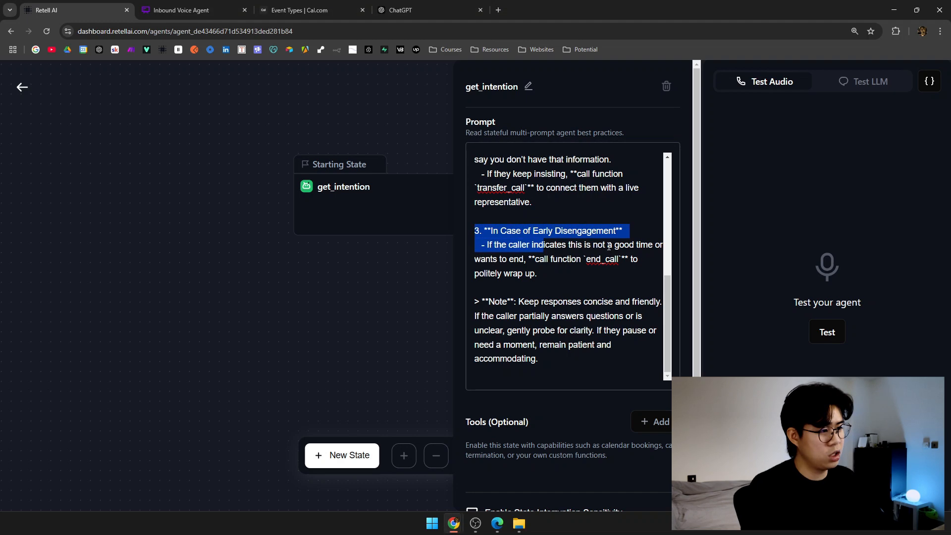
click(550, 275)
drag(541, 273, 469, 234)
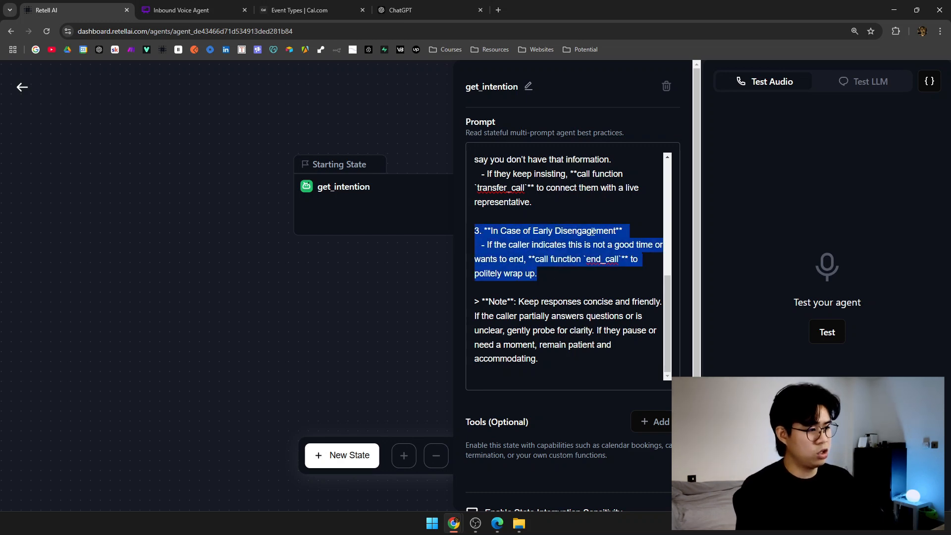
key(BackSpace)
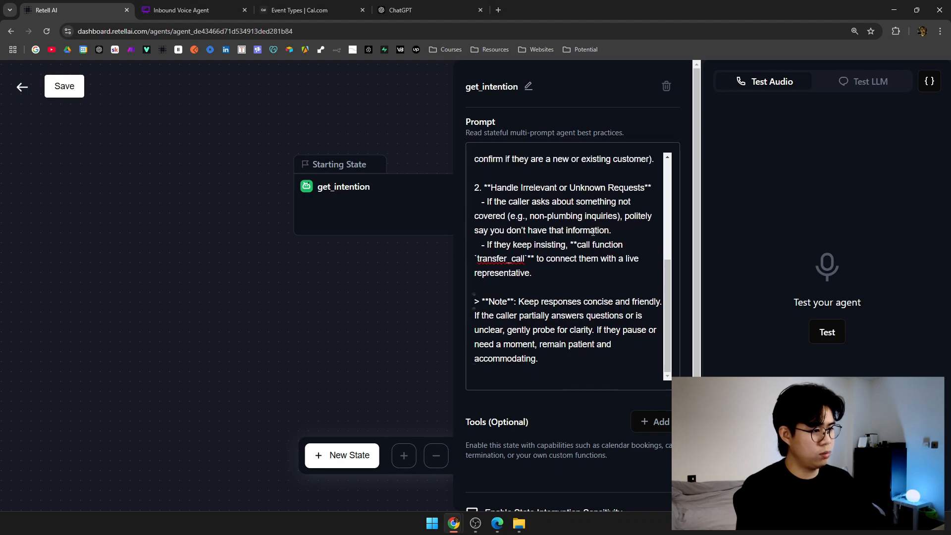
drag(518, 303, 634, 304)
drag(489, 316, 508, 318)
click(522, 343)
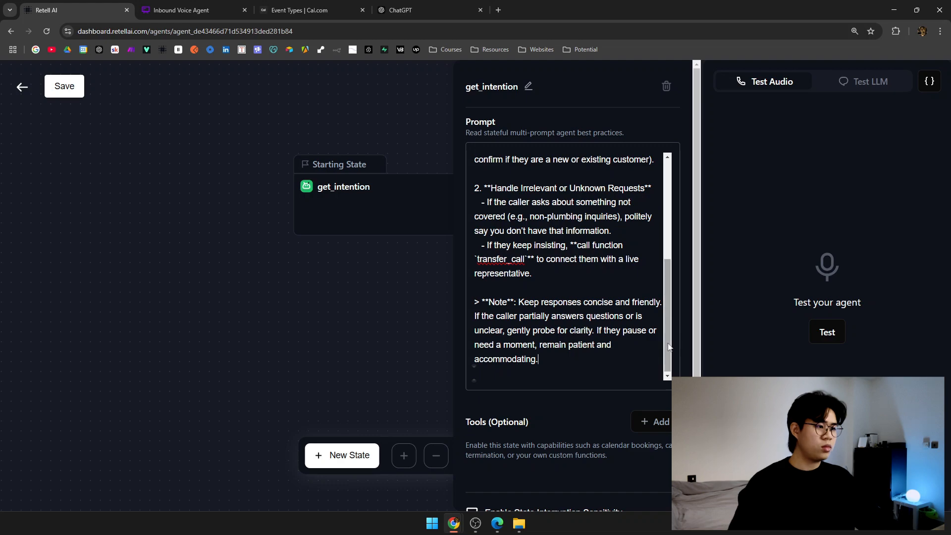
scroll(671, 324, up, 1)
drag(672, 324, 673, 346)
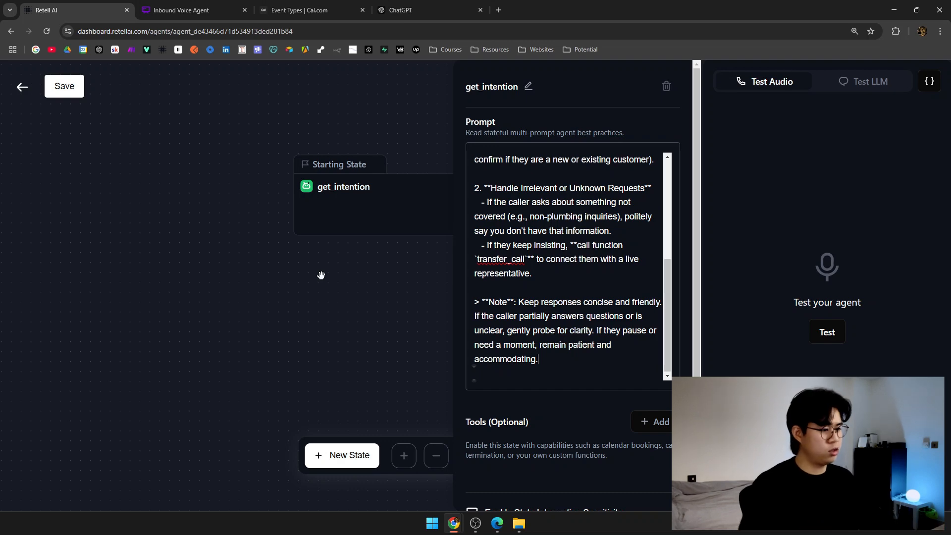
scroll(557, 413, down, 1)
click(335, 318)
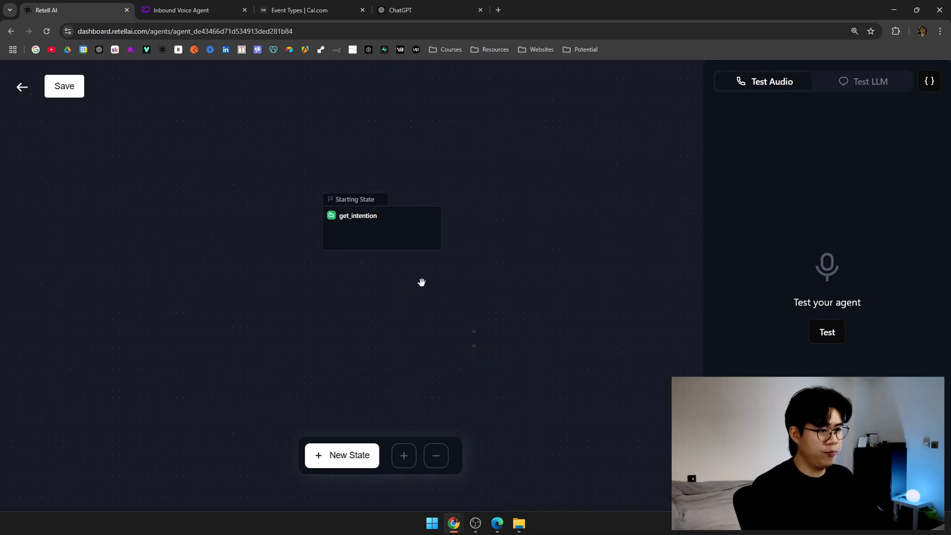
Save the agent's prompt tree changes.
key(ctrl+s)
key(Escape)
click(74, 89)
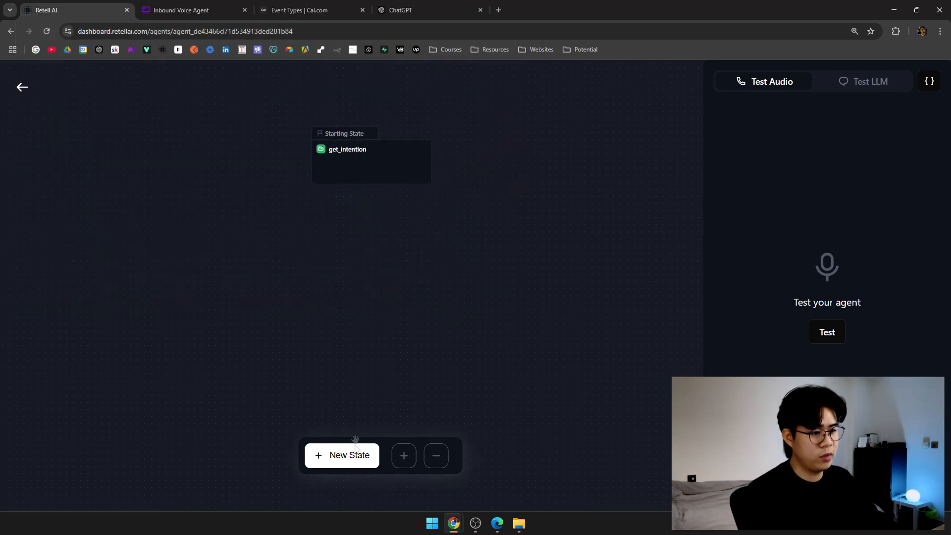
Add new_state_3 beneath get_intention, then return to the Inbound Voice Agent flowchart.
click(349, 456)
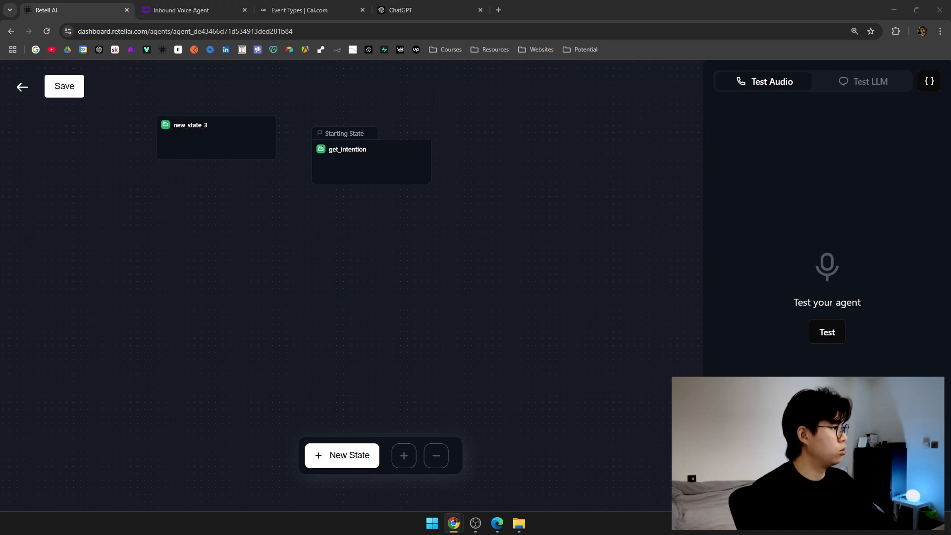
drag(286, 236, 254, 211)
drag(224, 104, 374, 257)
drag(384, 206, 399, 248)
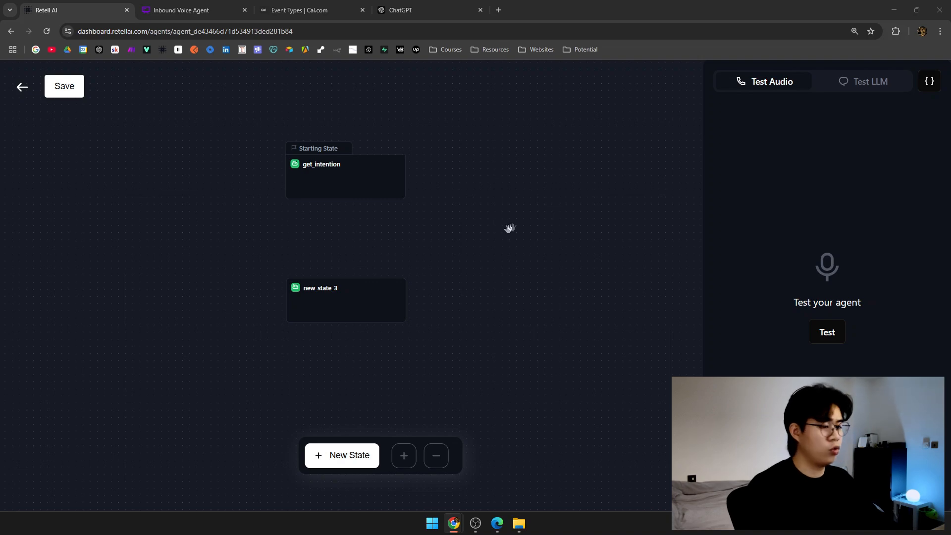
click(203, 9)
scroll(426, 325, up, 5)
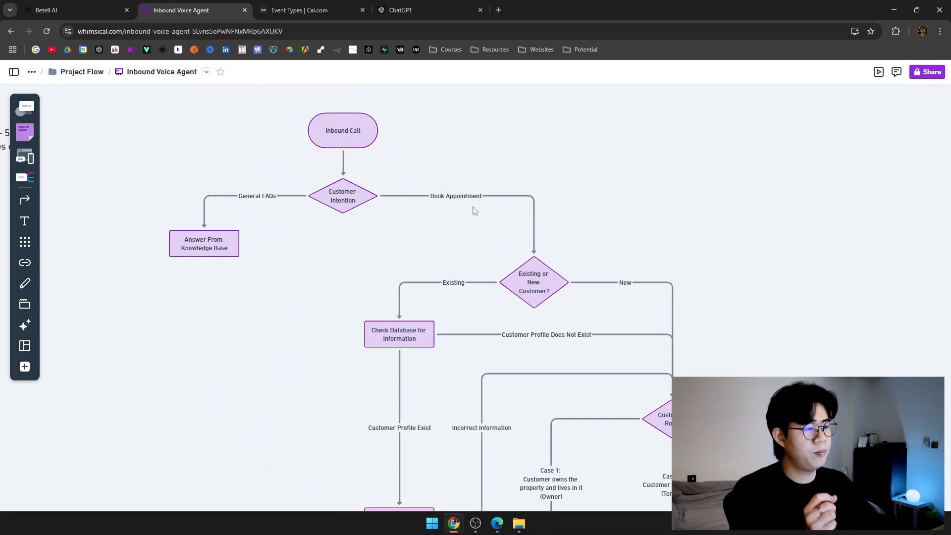
drag(474, 209, 414, 180)
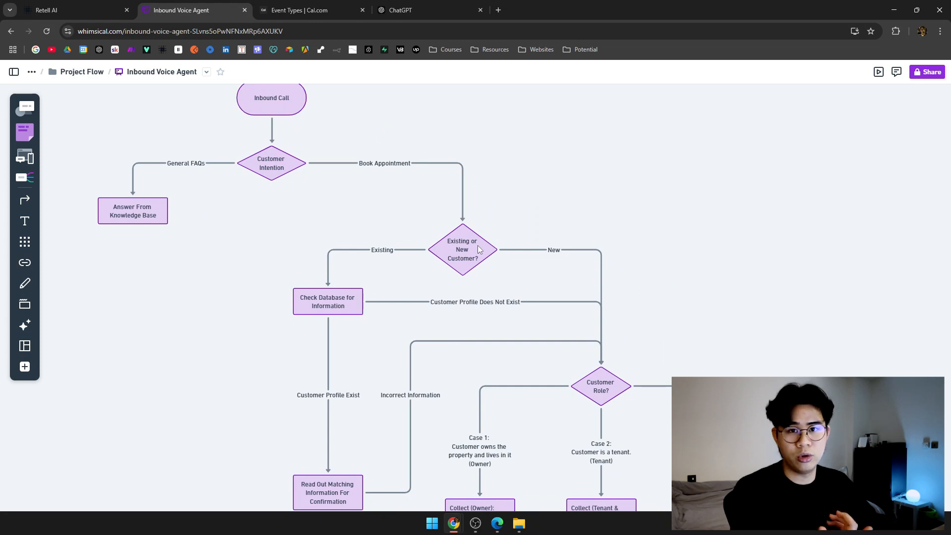
Rename new_state_3 to new_or_existing.
click(45, 5)
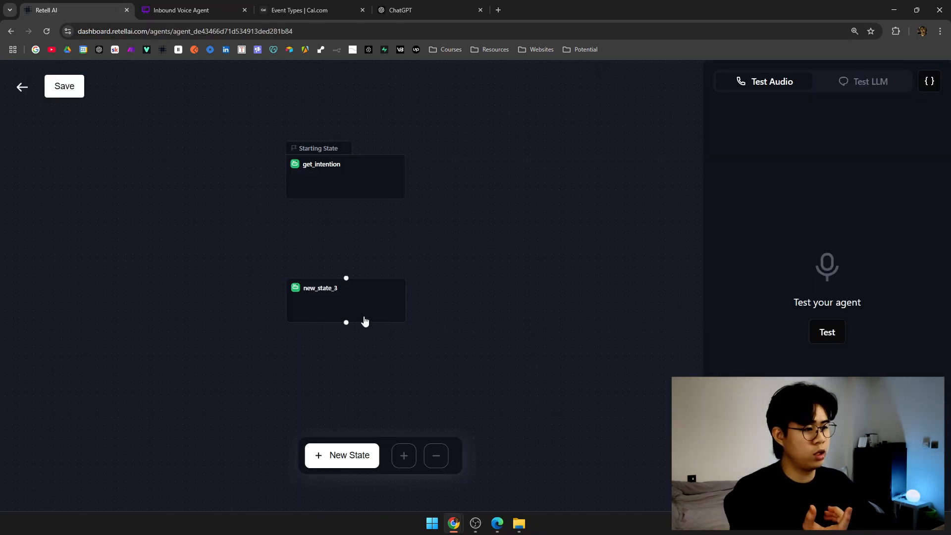
click(364, 320)
click(524, 87)
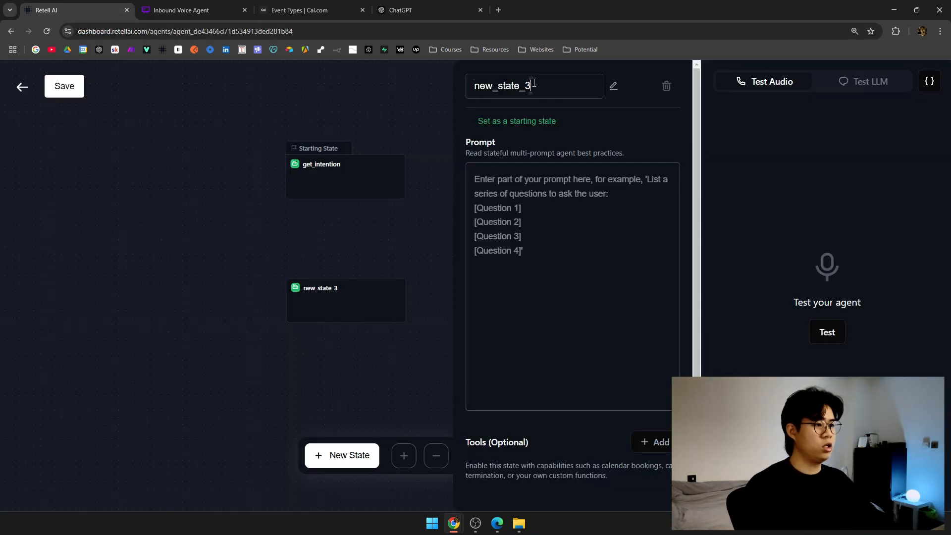
double_click(534, 82)
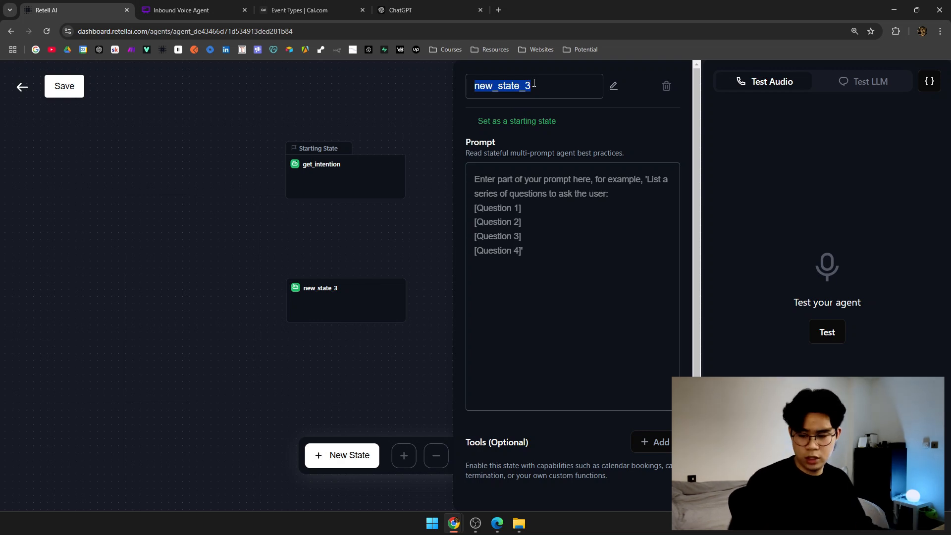
text(new)
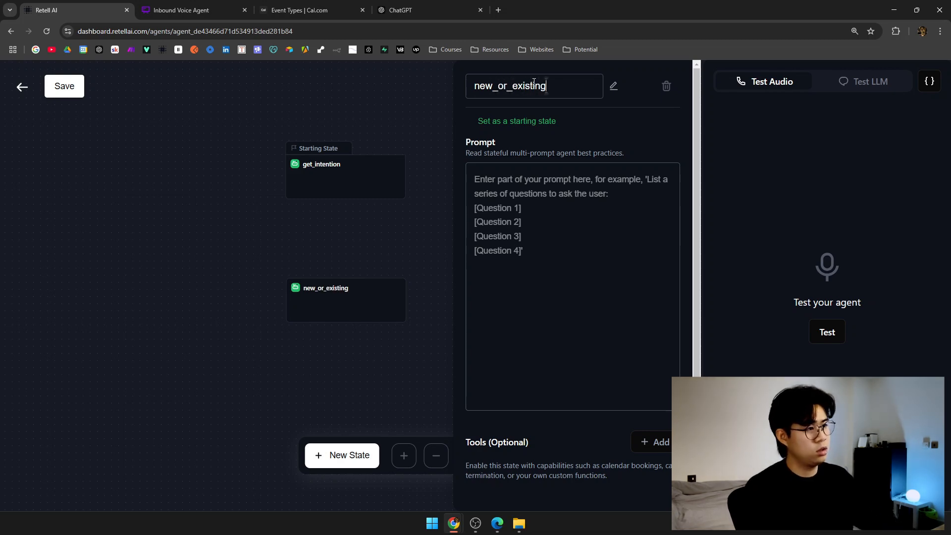
click(428, 155)
Draw an edge from get_intention to new_or_existing and open its empty prompt.
scroll(412, 266, down, 1)
click(335, 151)
drag(344, 168, 356, 265)
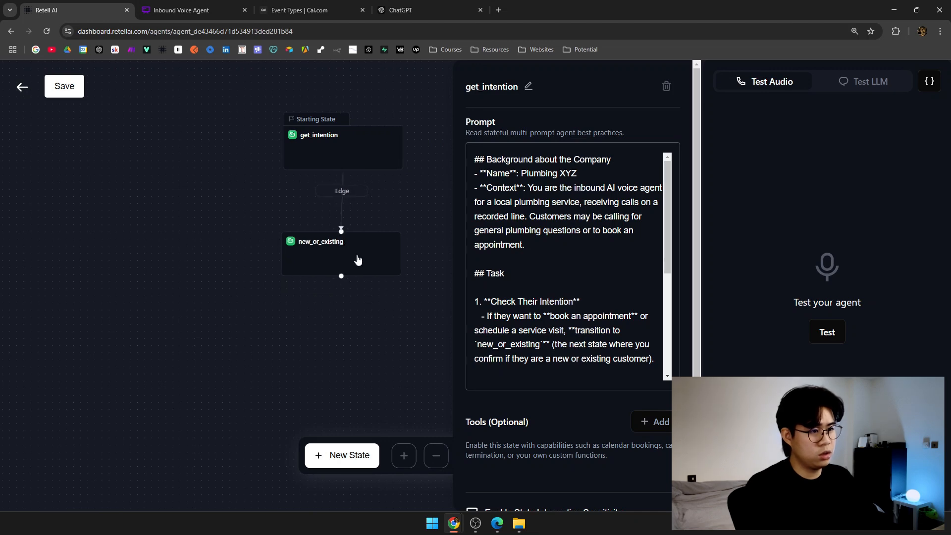
click(357, 260)
click(645, 191)
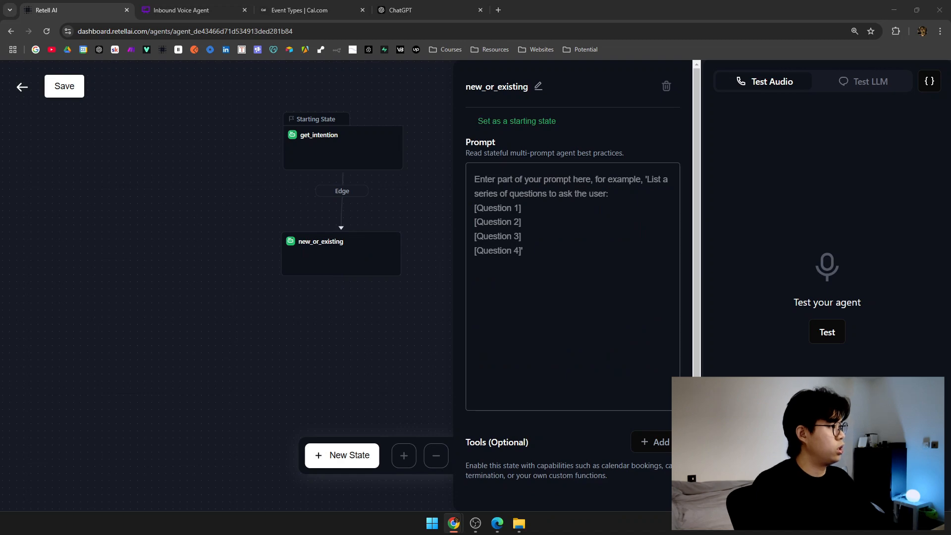
Paste the prepared new_or_existing prompt and review its background and goal.
click(571, 246)
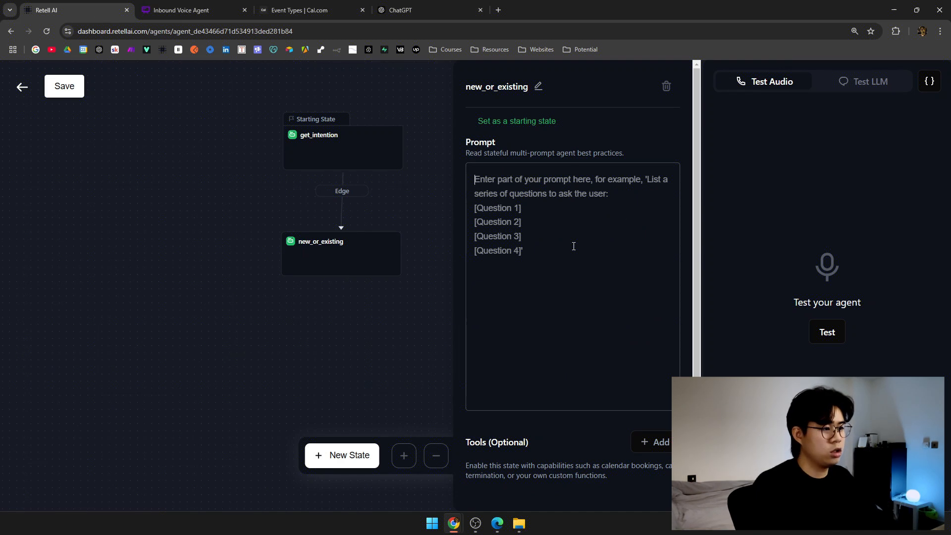
key(ctrl+v)
scroll(599, 336, up, 2)
scroll(600, 332, up, 5)
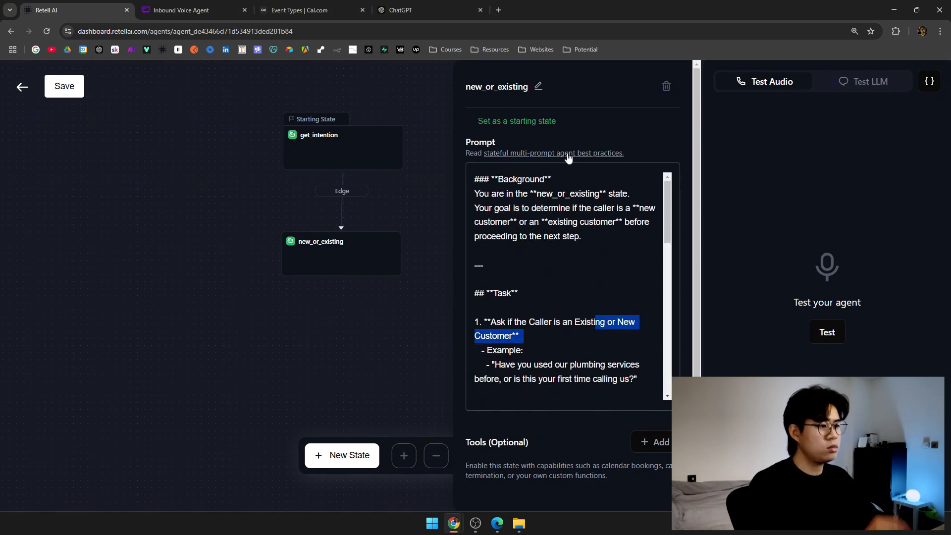
drag(596, 323, 525, 337)
click(544, 199)
key(Up)
key(End)
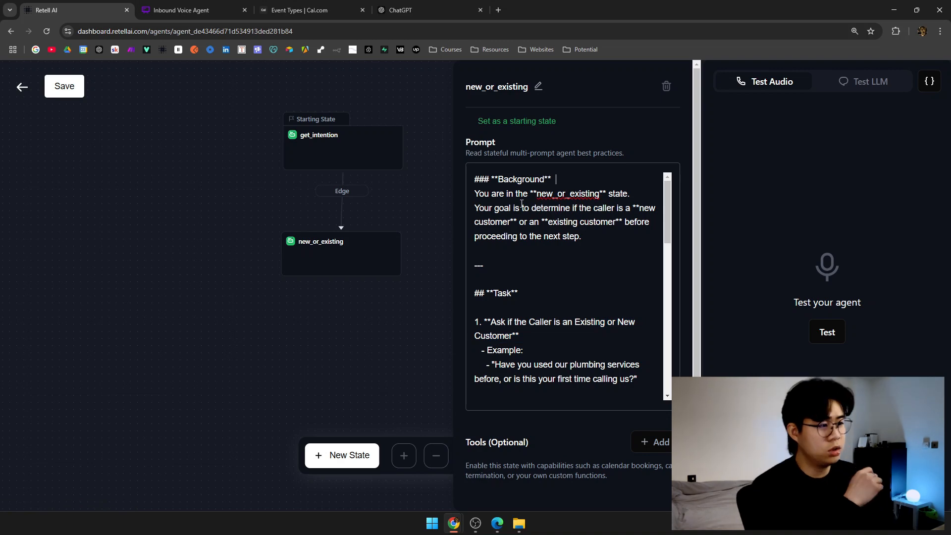
drag(495, 208, 627, 204)
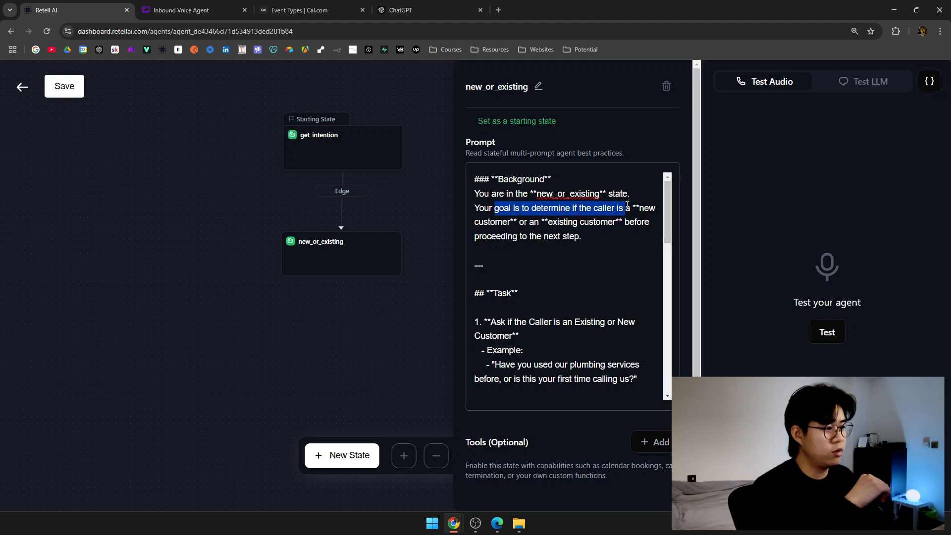
drag(536, 224, 583, 224)
click(603, 241)
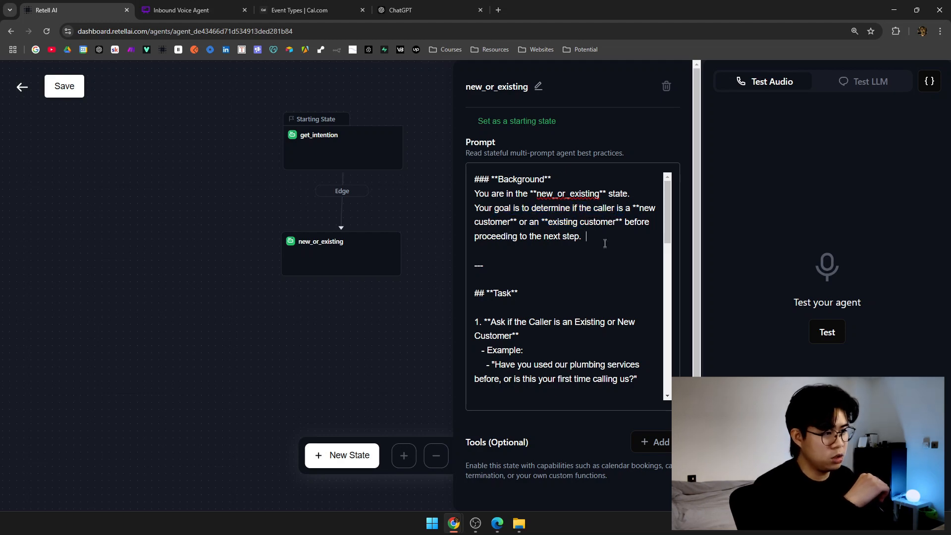
scroll(604, 252, down, 2)
scroll(604, 252, down, 1)
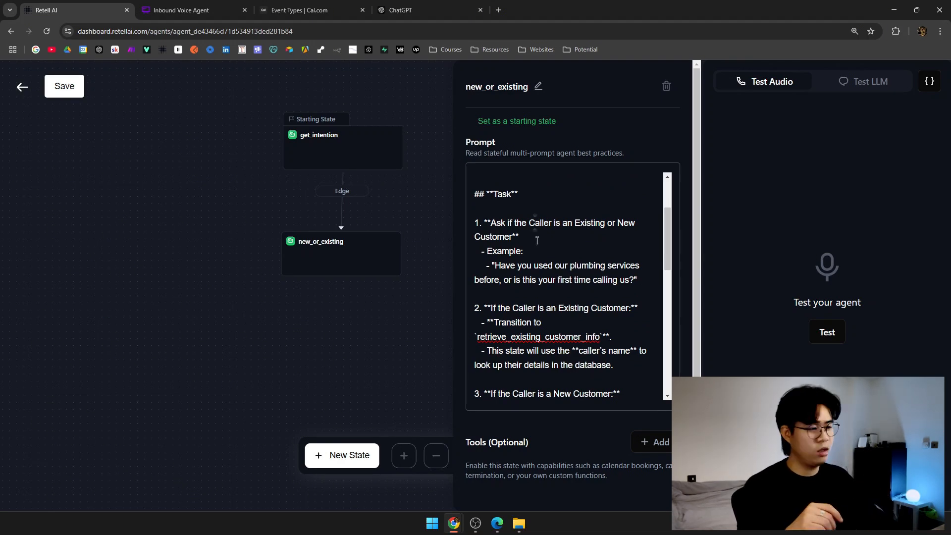
Check the steps routing callers to retrieve_existing_customer_info, then add a new state.
drag(510, 266, 638, 258)
scroll(545, 278, down, 1)
scroll(594, 258, down, 1)
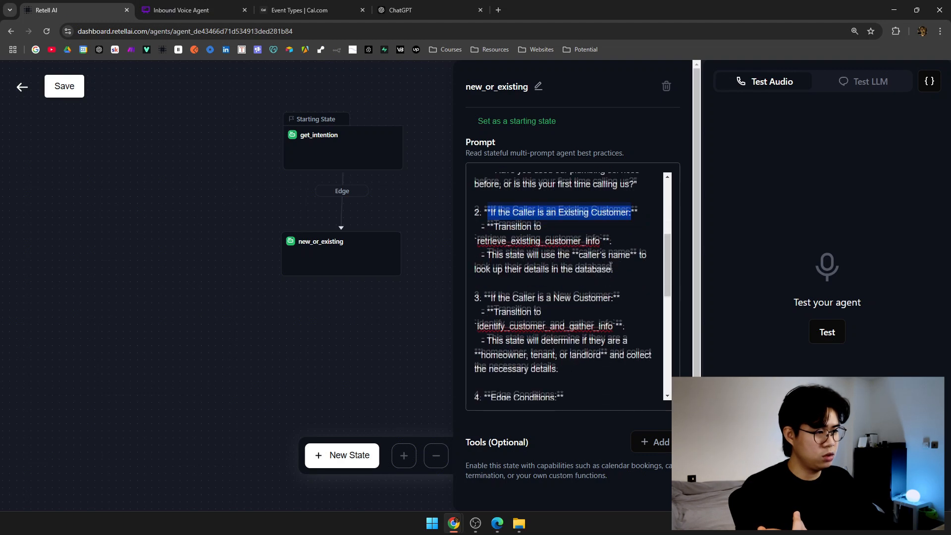
drag(479, 238, 599, 243)
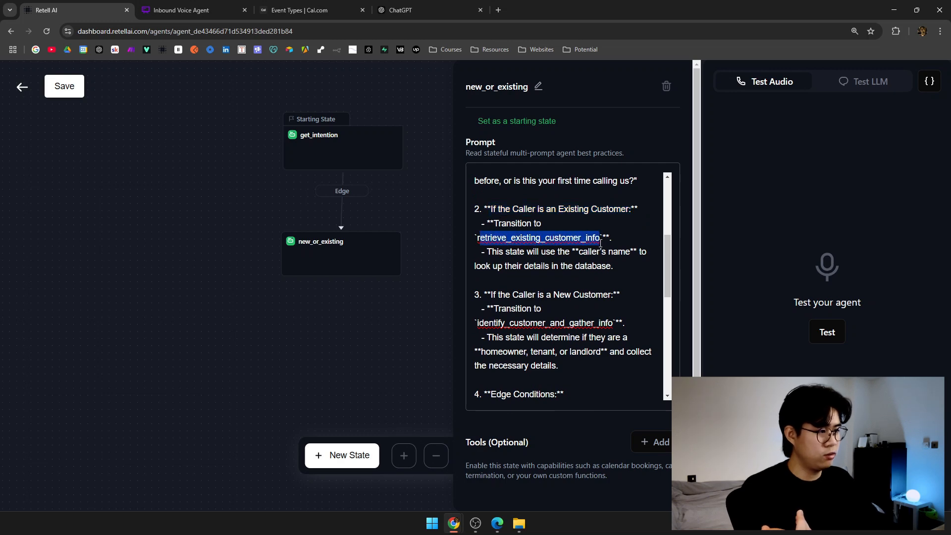
click(600, 243)
drag(477, 238, 600, 237)
key(ctrl+c)
click(413, 310)
click(350, 455)
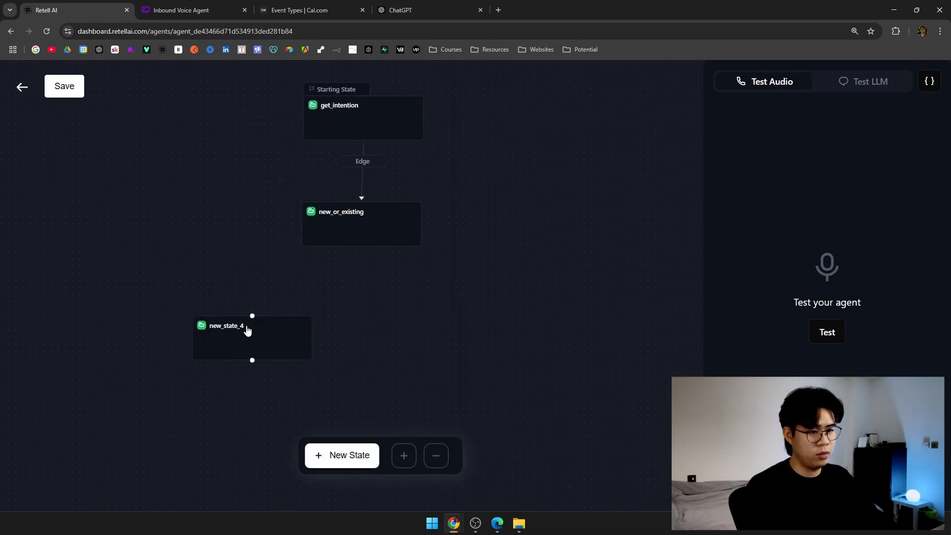
Name the new state retrieve_existing_customer_info.
click(248, 325)
click(523, 86)
key(ctrl+v)
key(Return)
click(390, 332)
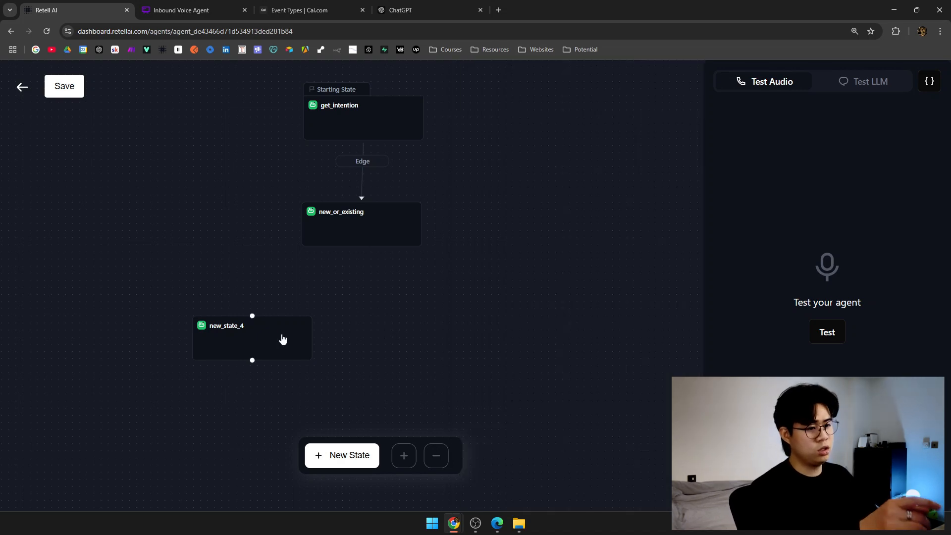
click(282, 337)
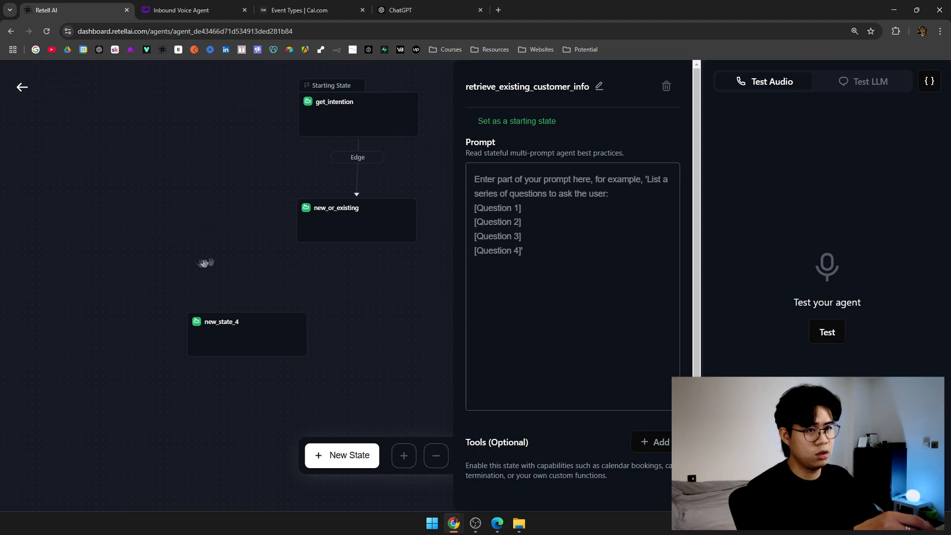
click(286, 272)
click(23, 88)
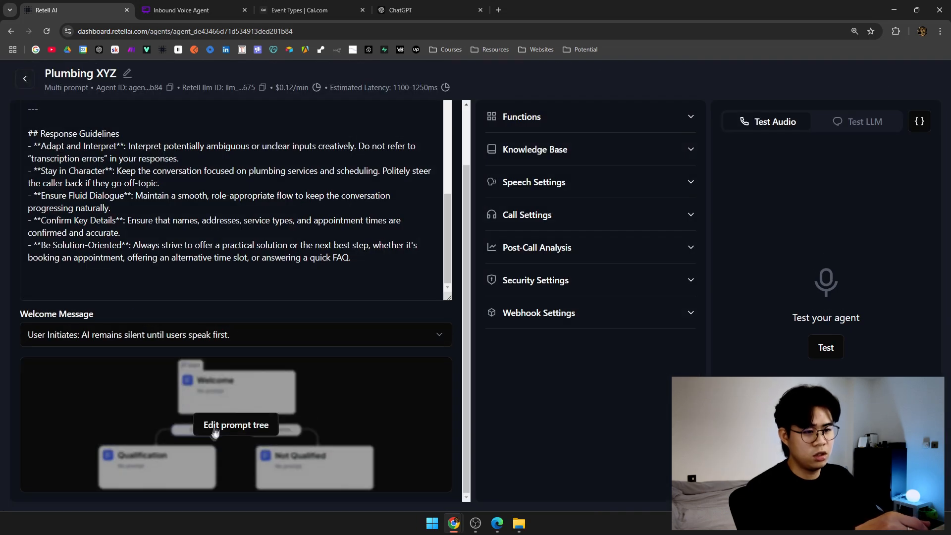
click(237, 425)
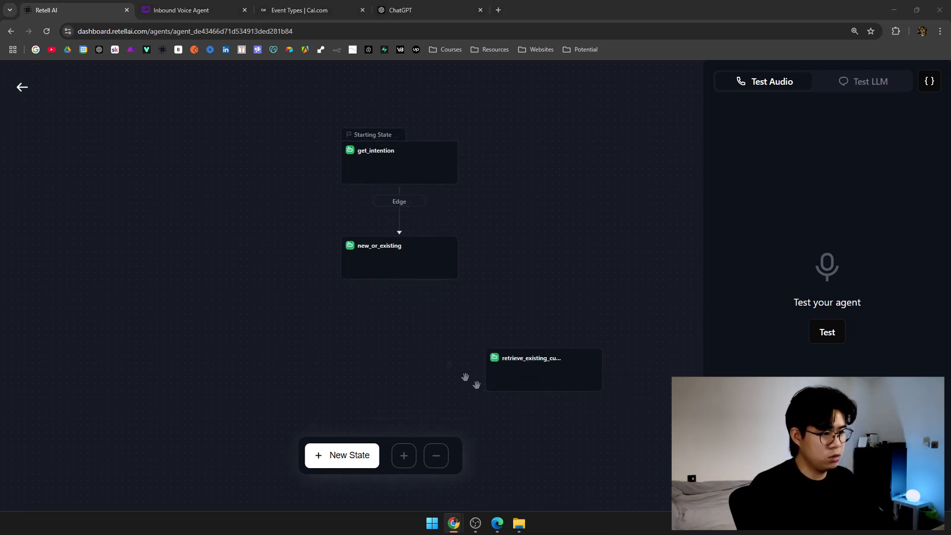
Add a second state beside it and connect new_or_existing to both branch states.
click(341, 455)
drag(459, 136, 315, 398)
drag(426, 332, 433, 304)
drag(317, 375, 312, 346)
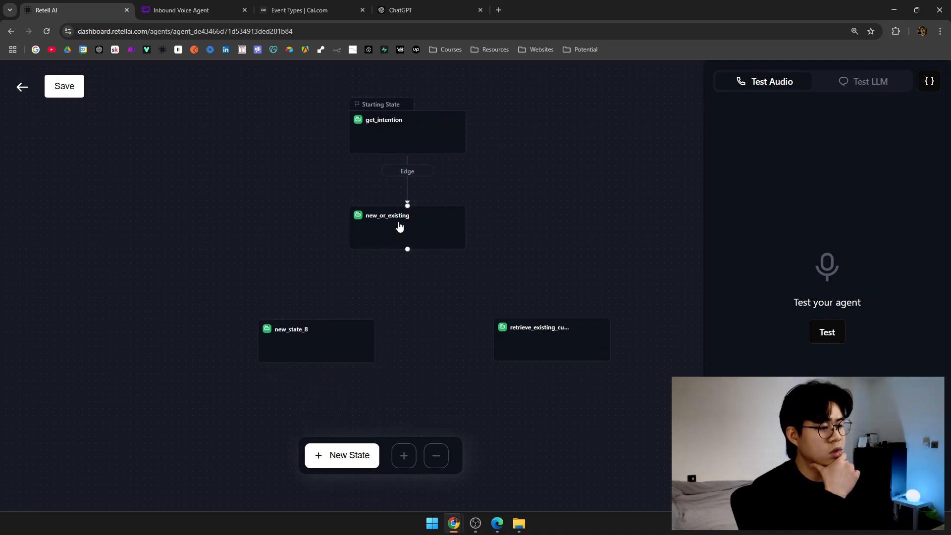
drag(412, 265, 552, 317)
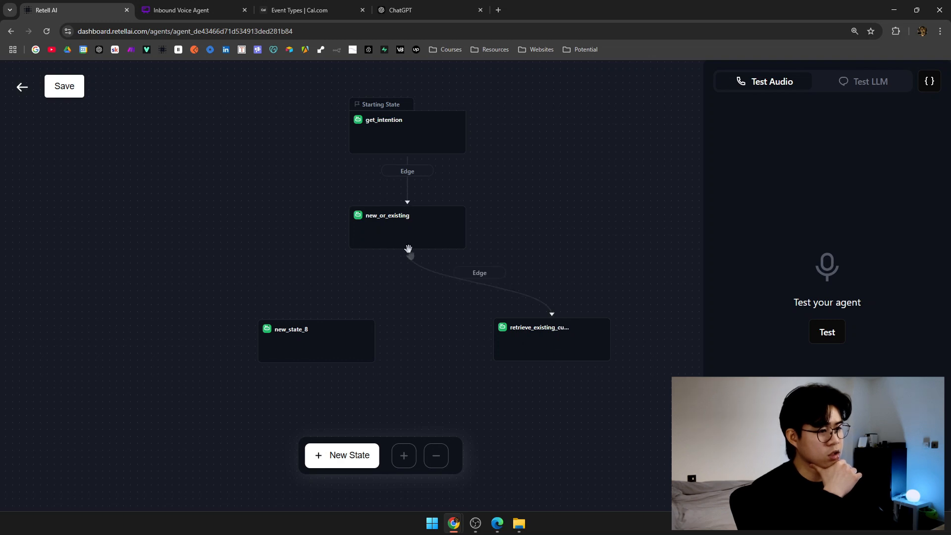
drag(405, 249, 314, 339)
Rename new_state_8 to identify_customer_and_gather_info.
click(314, 340)
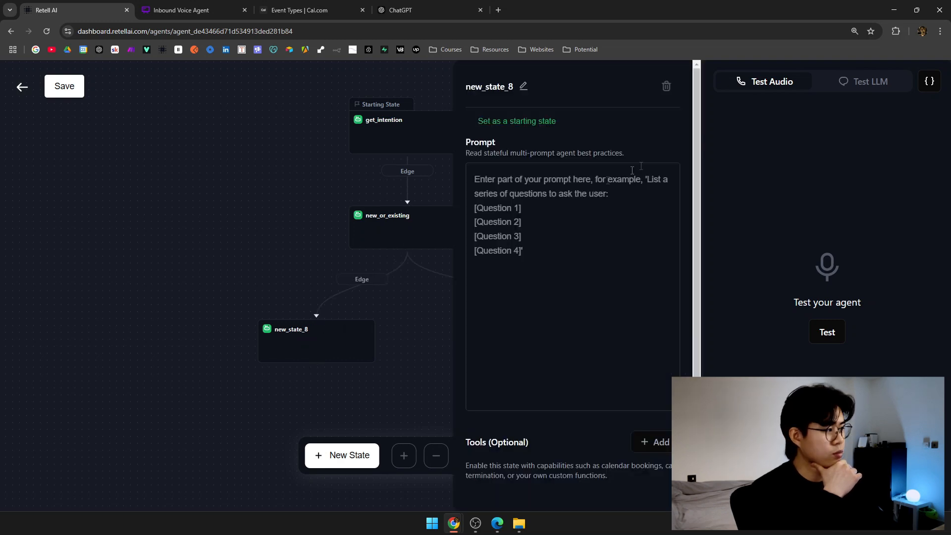
click(523, 87)
double_click(525, 87)
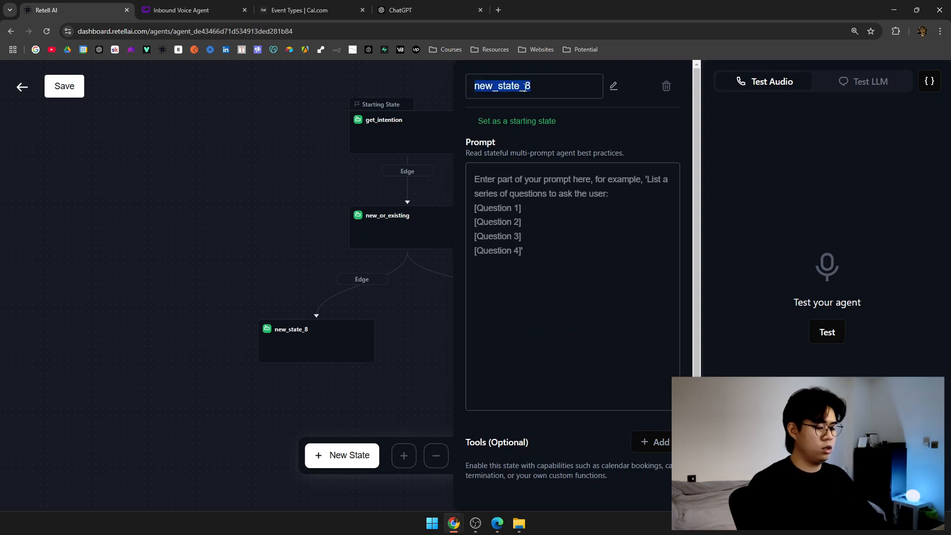
text(identify_customer_and)
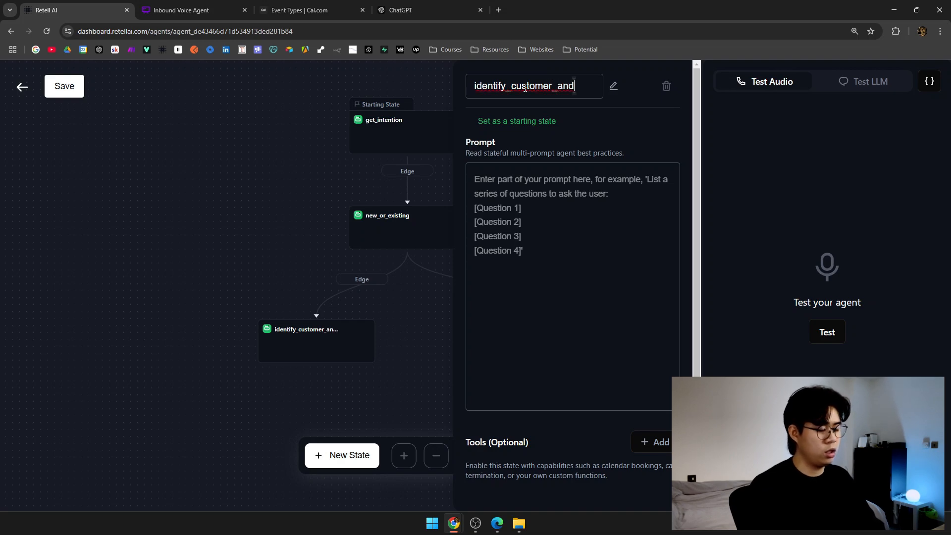
text(_gather_info)
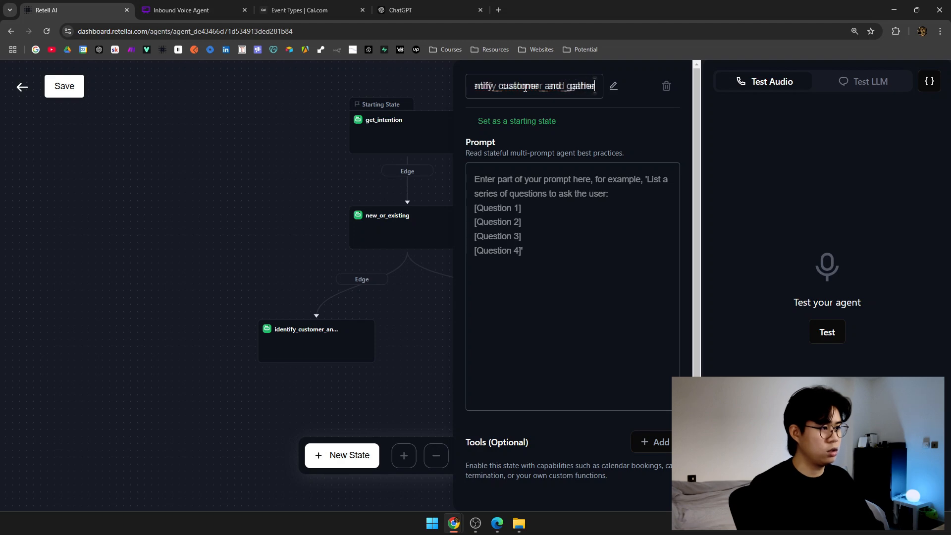
click(288, 204)
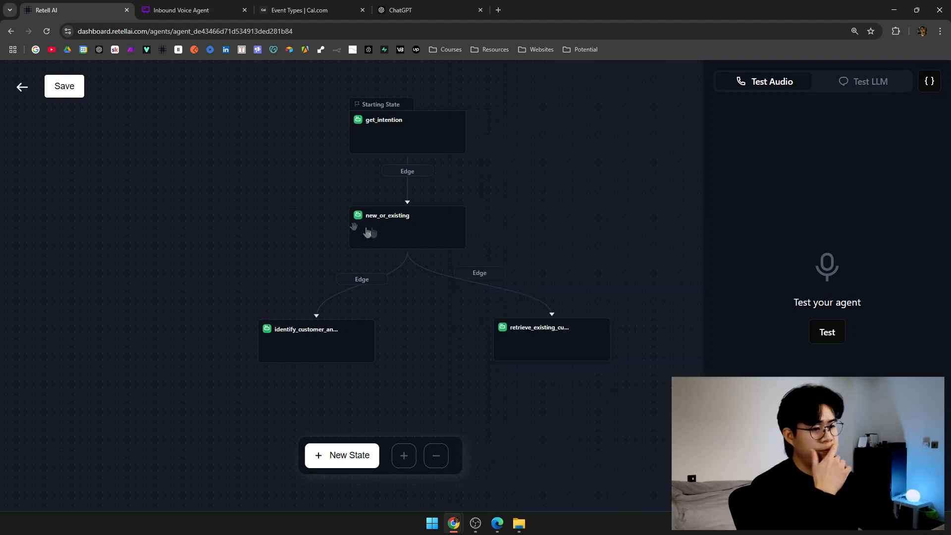
Review the new_or_existing prompt's reference to identify_customer_and_gather_info and that state's settings.
click(366, 229)
scroll(574, 261, down, 5)
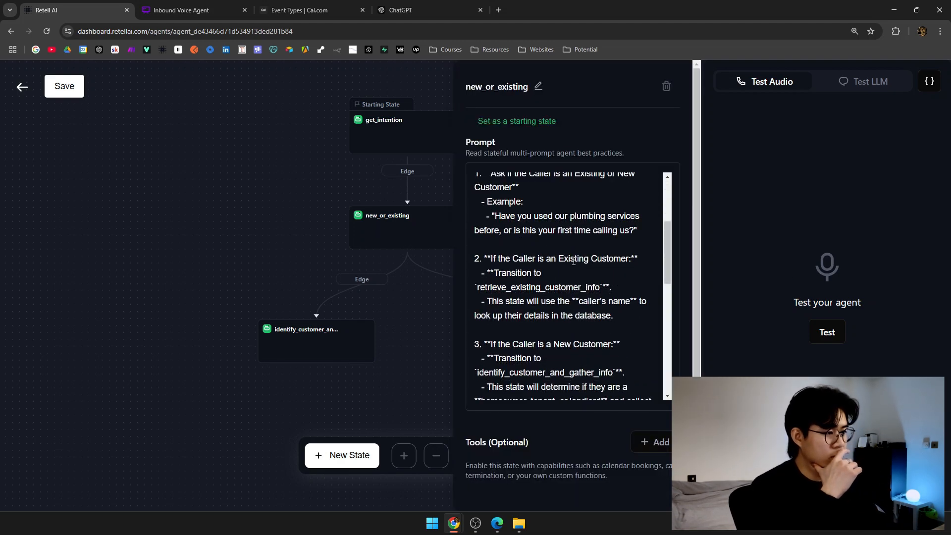
scroll(544, 275, down, 2)
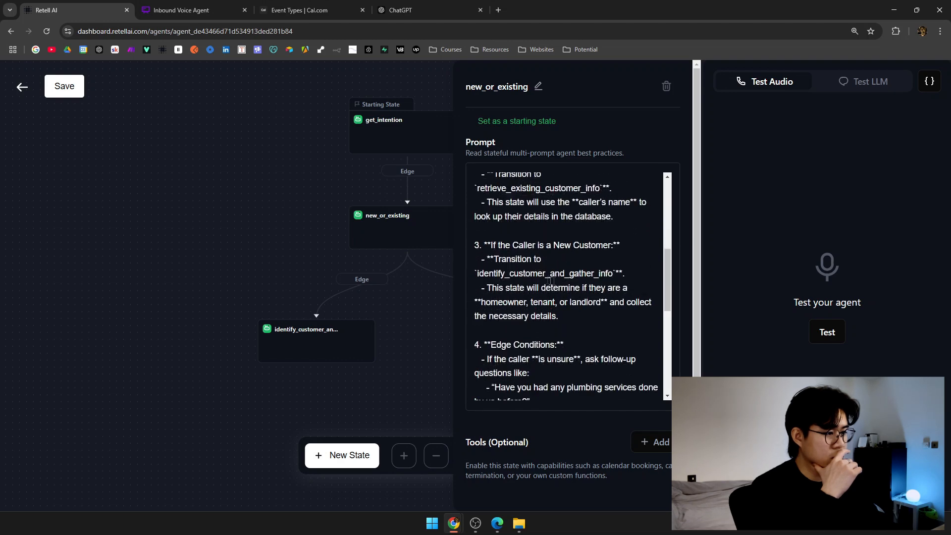
double_click(583, 273)
click(359, 339)
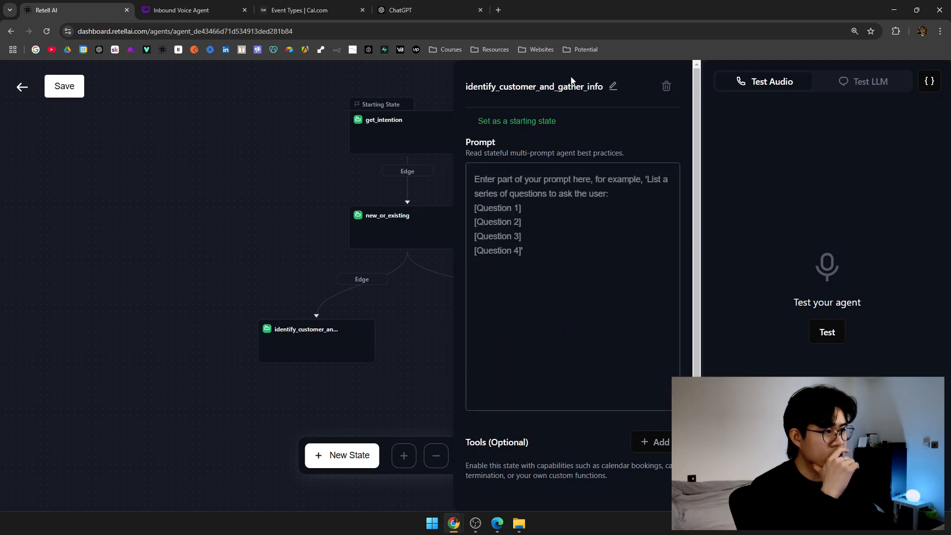
click(238, 251)
Rearrange the nodes and connect retrieve_existing_customer_info to identify_customer_and_gather_info with an edge.
drag(551, 225, 520, 208)
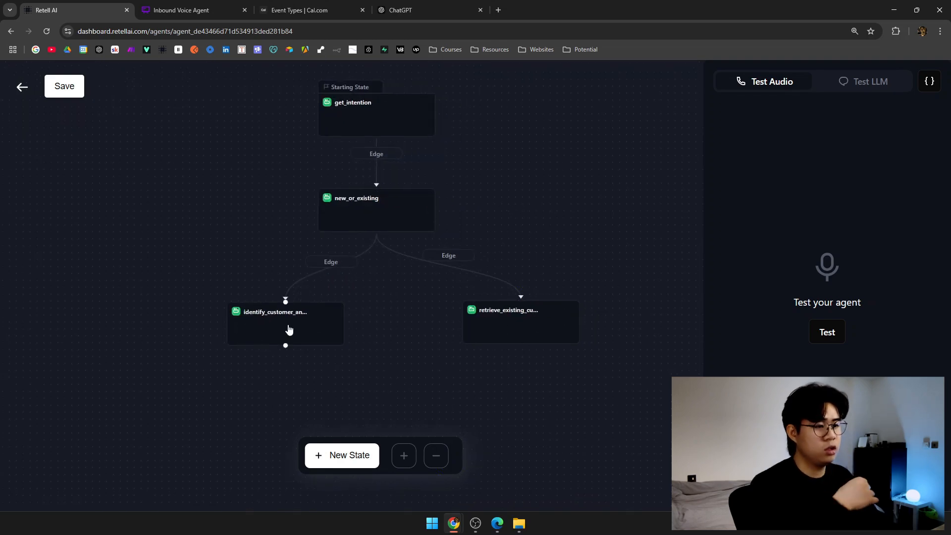
scroll(408, 313, down, 1)
drag(512, 313, 465, 312)
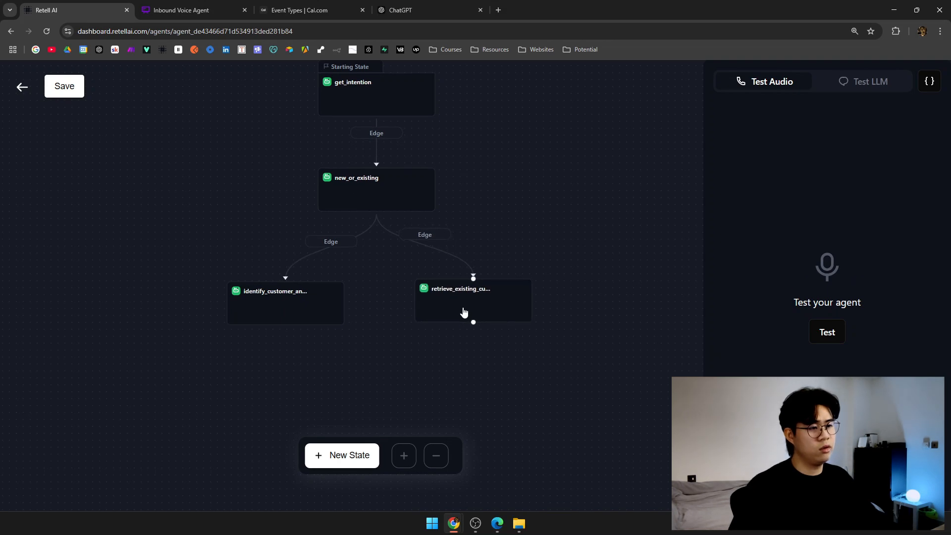
click(445, 244)
click(417, 349)
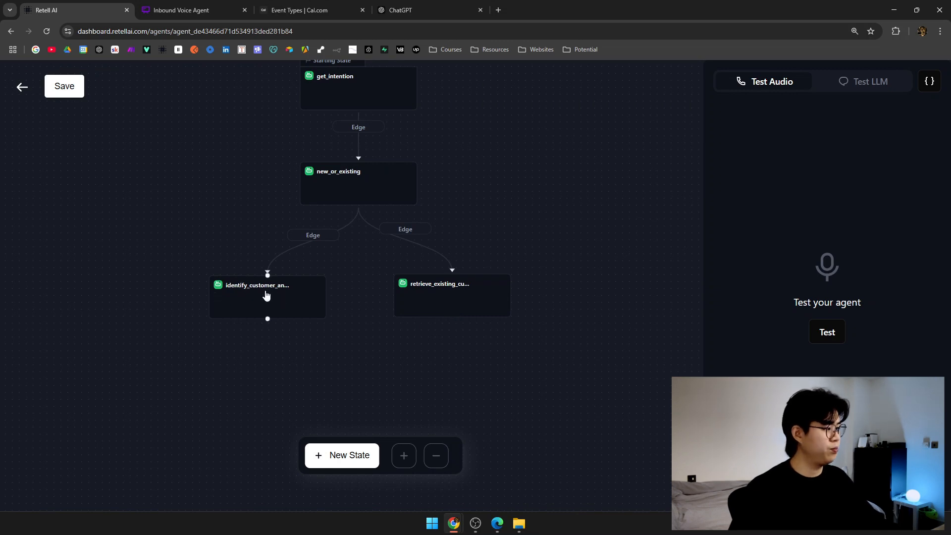
drag(452, 315, 268, 272)
drag(425, 302, 432, 302)
Add a new state, new_state_9, and place it below the other states.
drag(382, 257, 366, 228)
click(366, 457)
drag(556, 207, 502, 409)
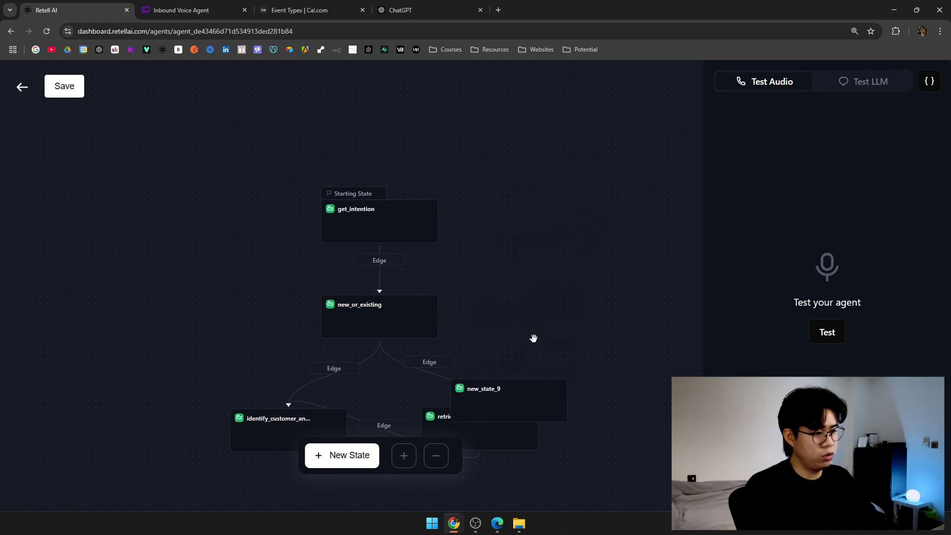
drag(533, 335, 537, 165)
drag(528, 213, 393, 346)
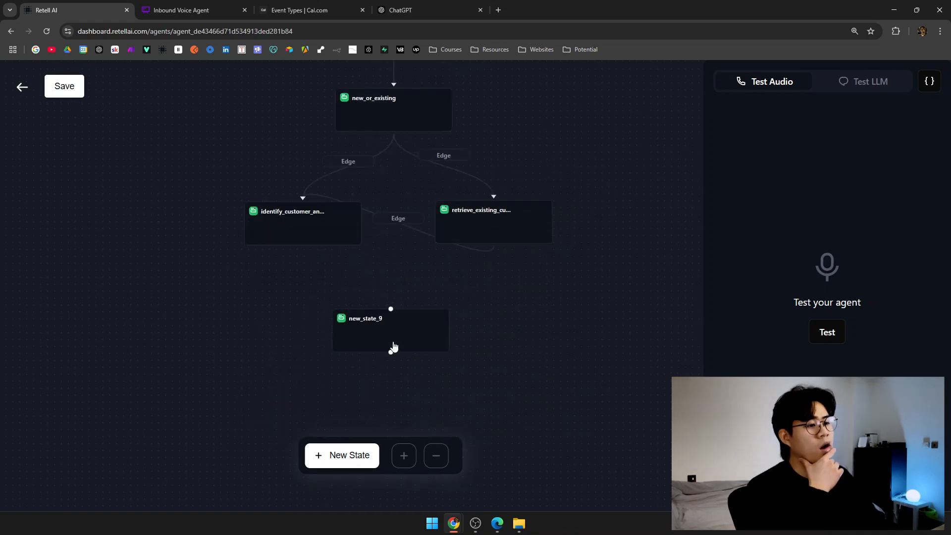
Review the Inbound Voice Agent flowchart at the Get Required Service? decision and its Cluster 1–4 branches.
click(249, 6)
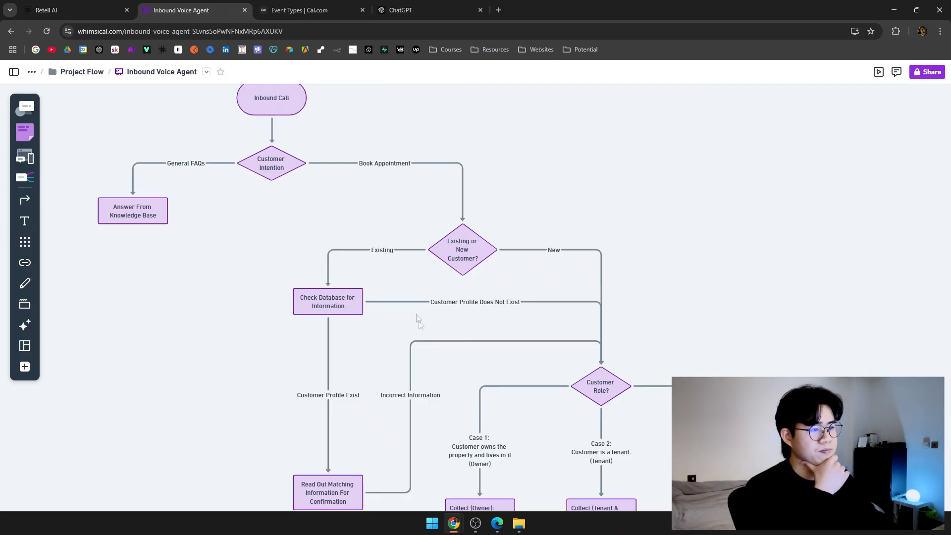
scroll(339, 180, up, 3)
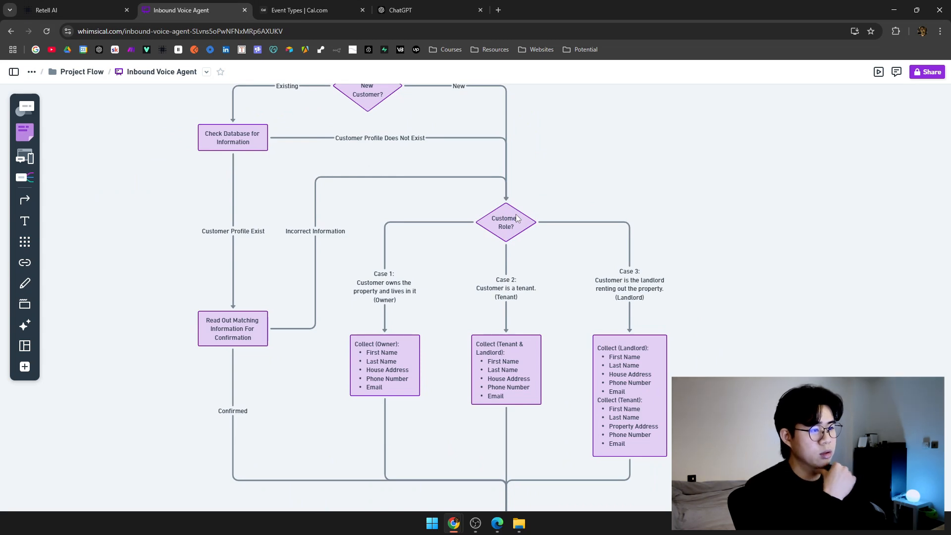
drag(562, 312, 477, 239)
scroll(469, 460, down, 2)
scroll(361, 162, up, 2)
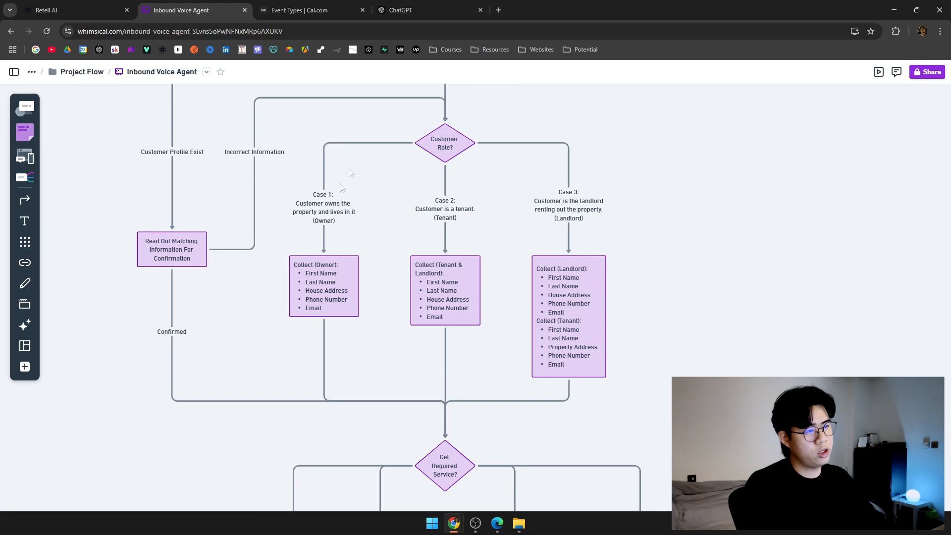
click(74, 10)
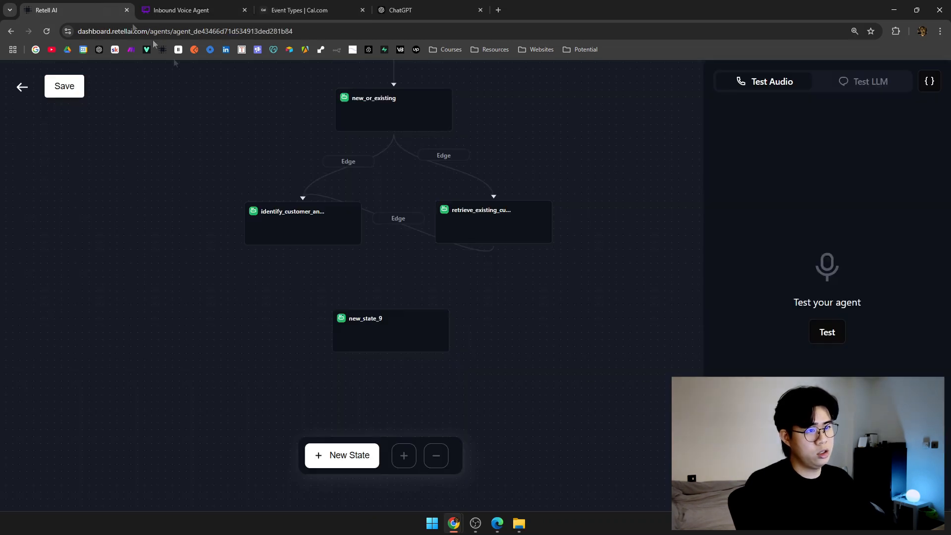
click(299, 224)
click(181, 10)
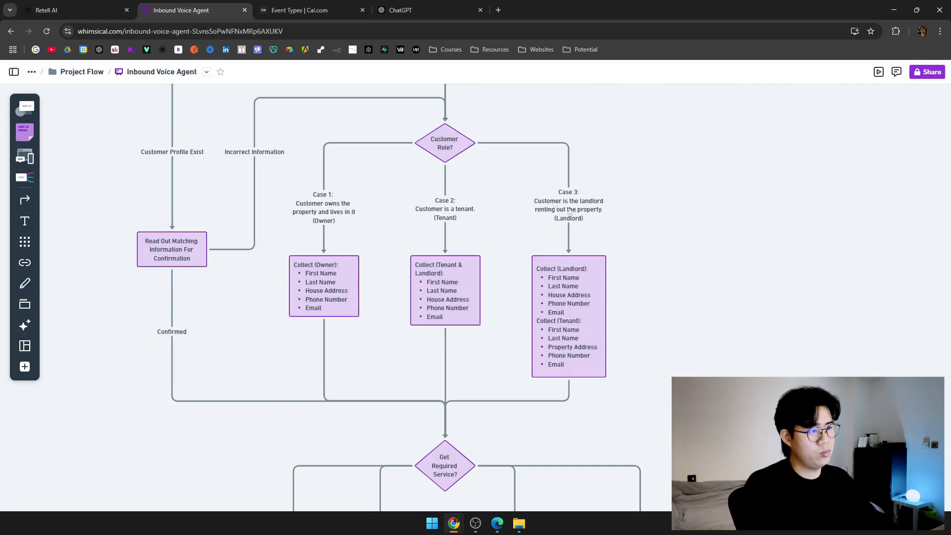
scroll(494, 425, down, 5)
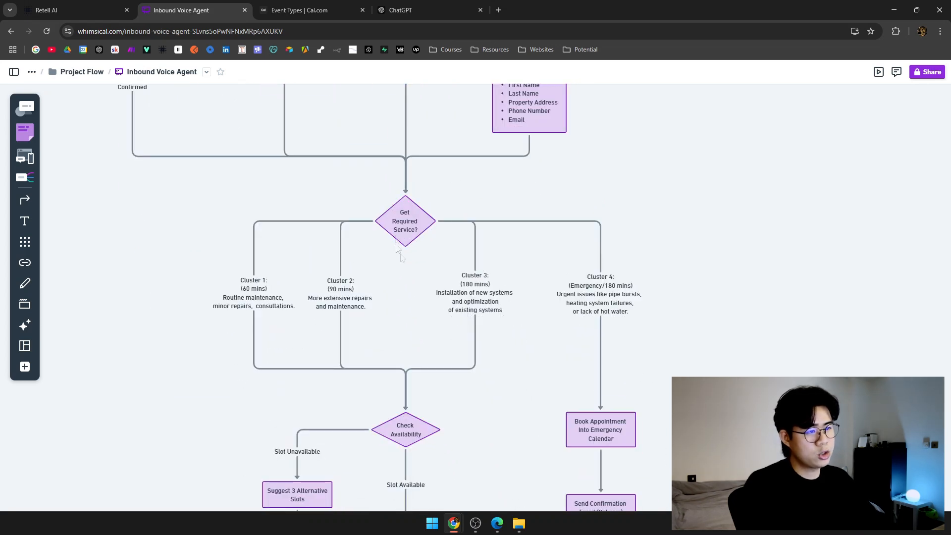
Open new_state_9's settings and replace its name with get_required_service.
click(75, 10)
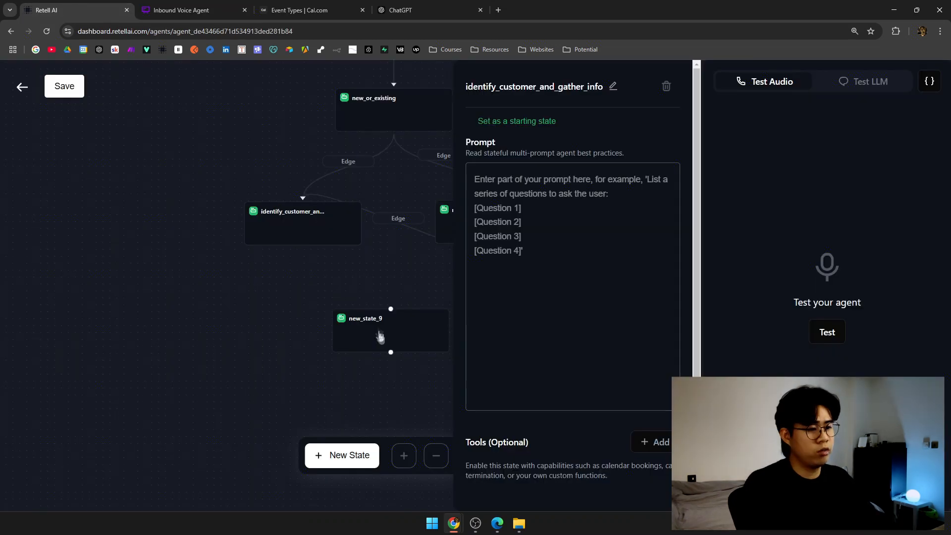
click(385, 336)
click(524, 87)
drag(472, 87, 530, 87)
text(get_)
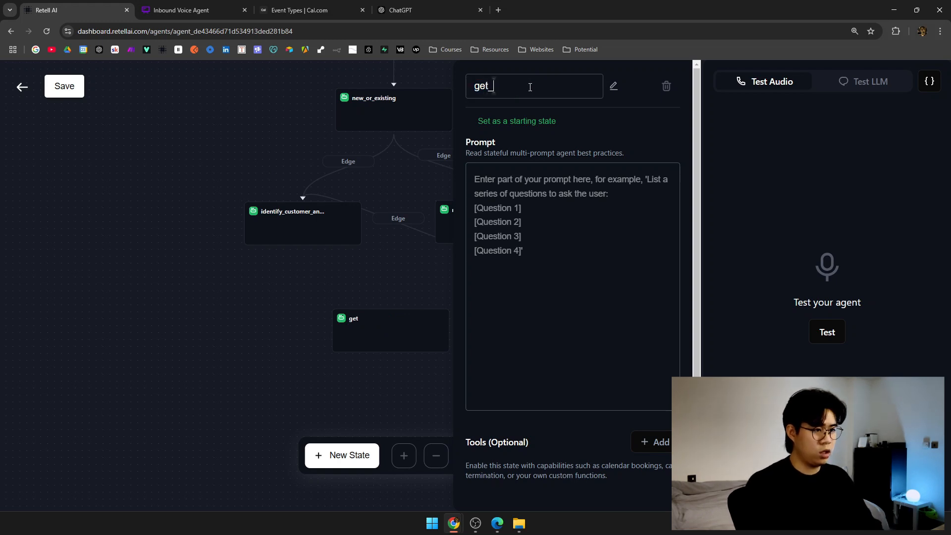
text(required_service)
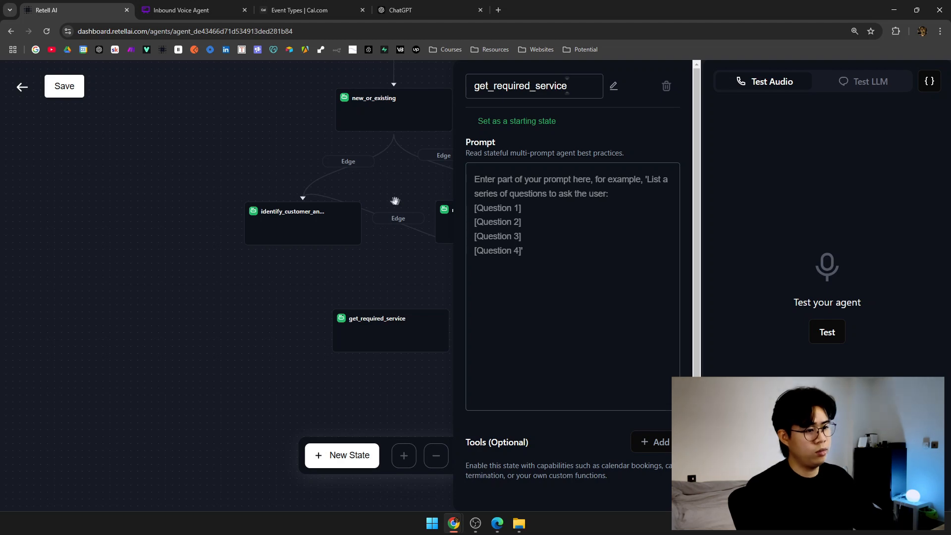
click(382, 293)
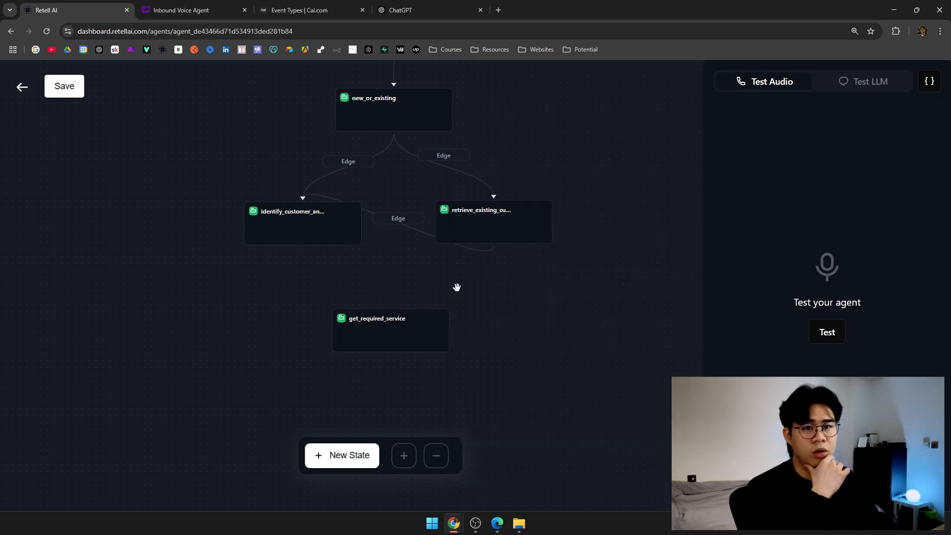
Draw edges from identify_customer_and_gather_info and retrieve_existing_customer_info into get_required_service.
click(181, 10)
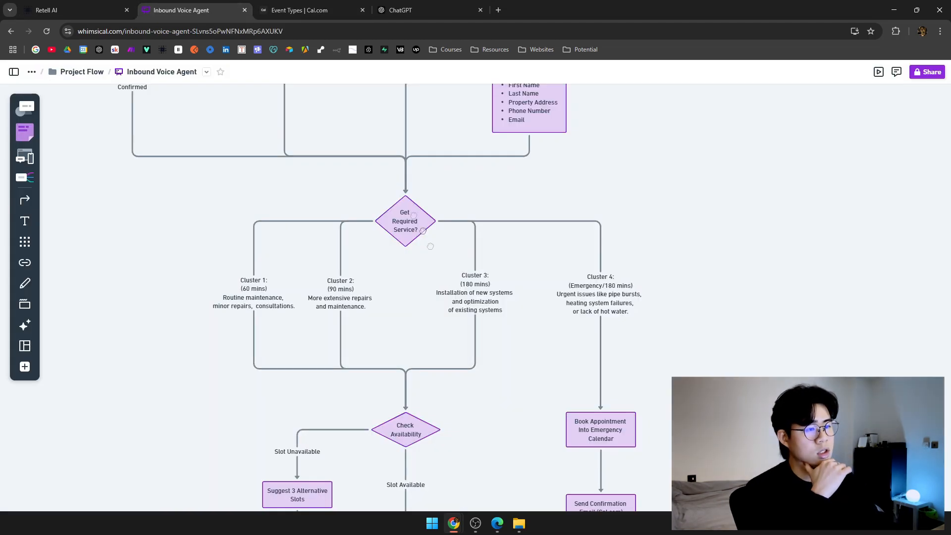
click(65, 10)
drag(302, 243, 391, 307)
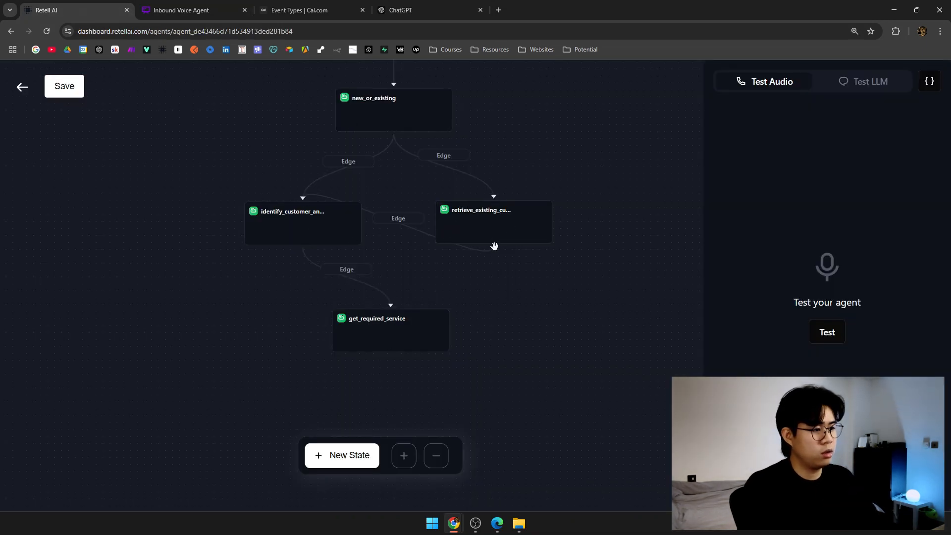
drag(494, 242, 391, 307)
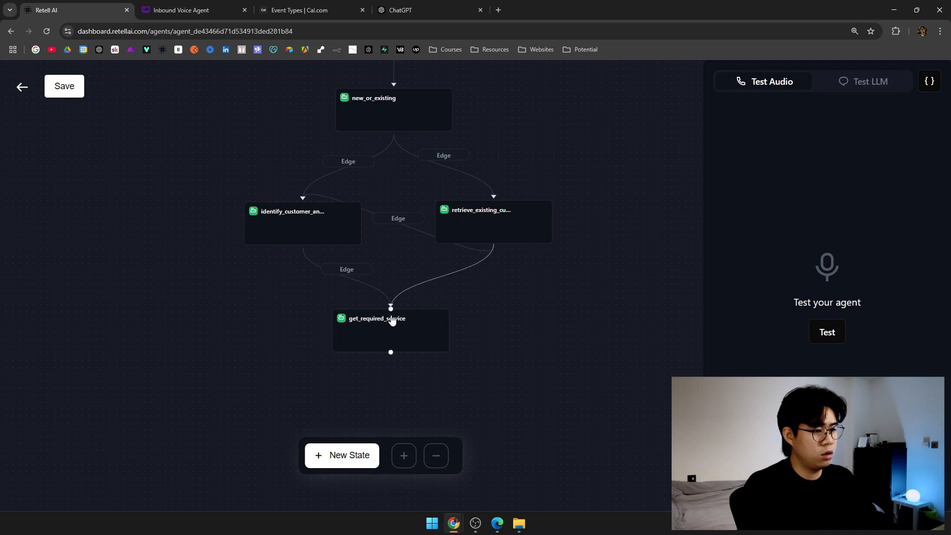
scroll(473, 276, down, 1)
Scroll through the Inbound Voice Agent flowchart to check the next states to build.
key(ctrl+Tab)
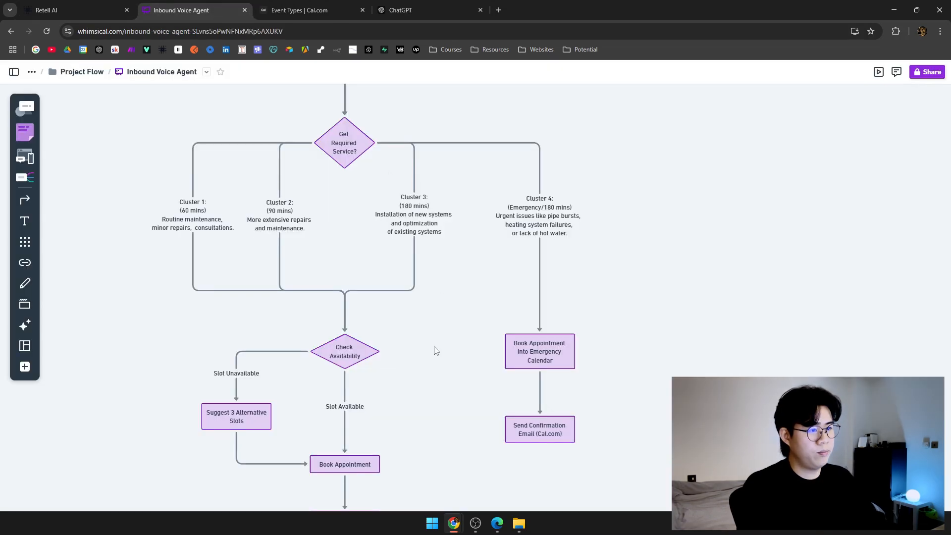
scroll(435, 350, down, 2)
scroll(439, 265, up, 2)
scroll(579, 318, down, 4)
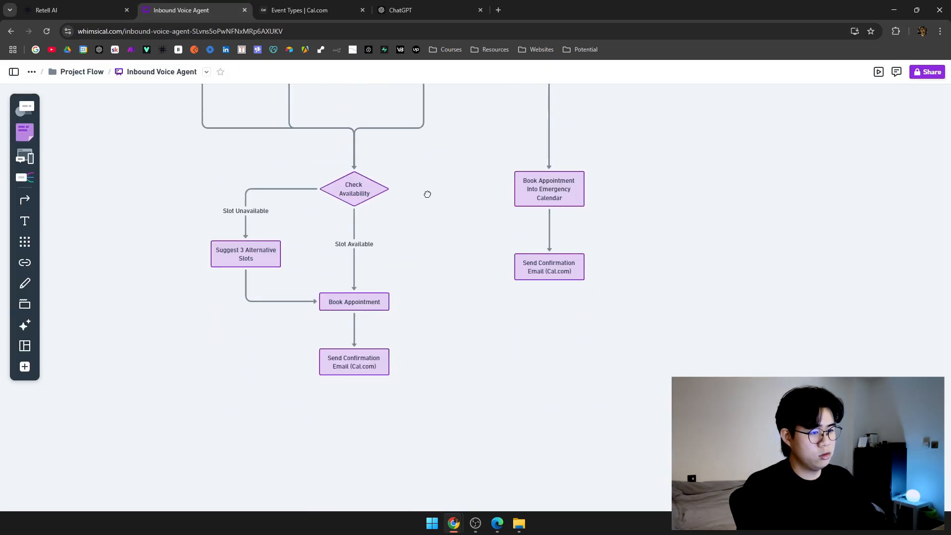
click(74, 6)
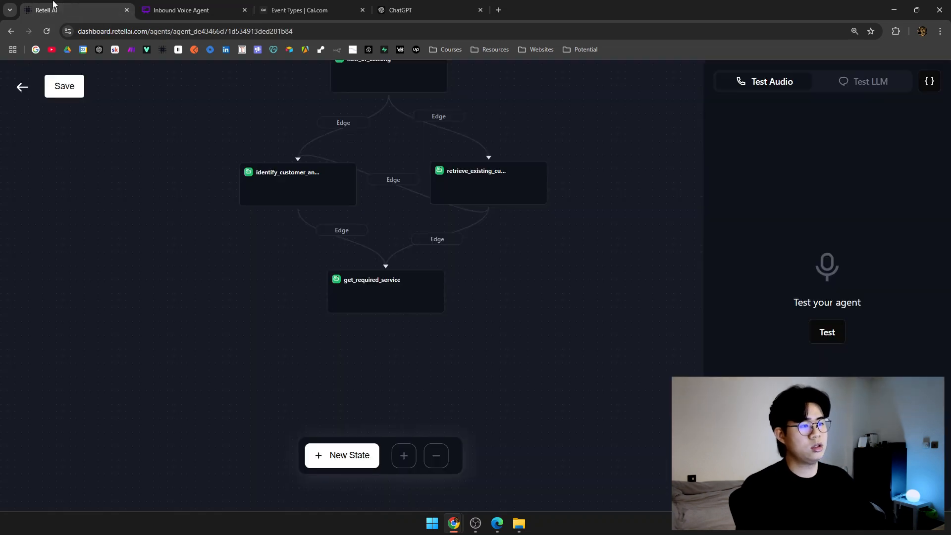
Place new_state_10 directly below get_required_service and link get_required_service to it.
scroll(500, 322, down, 1)
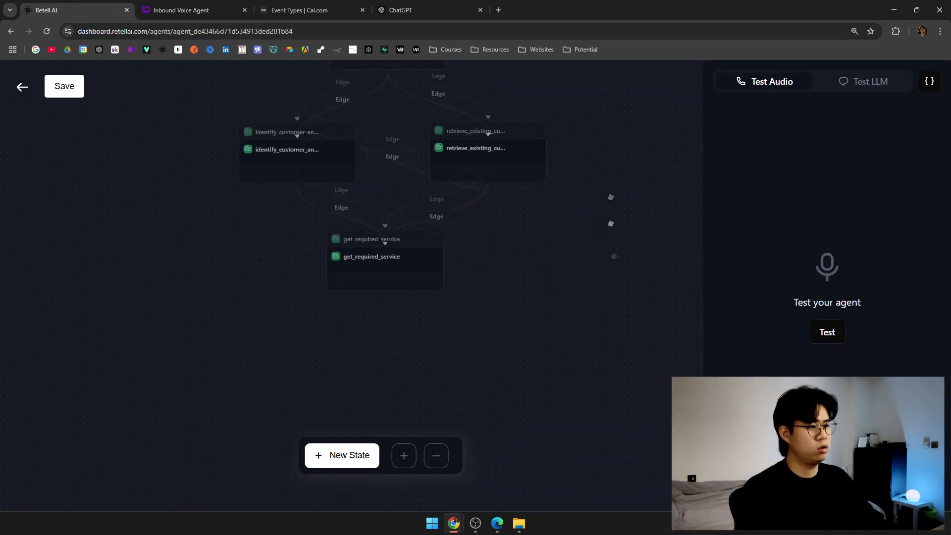
scroll(609, 169, up, 4)
scroll(536, 184, down, 1)
drag(536, 184, 543, 139)
drag(615, 271, 500, 440)
drag(601, 384, 590, 215)
drag(506, 283, 443, 304)
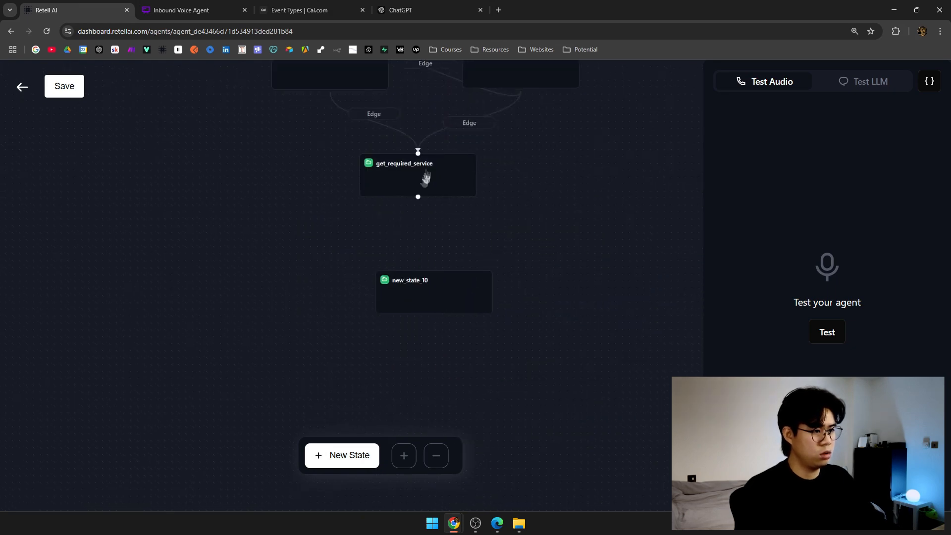
drag(418, 197, 436, 272)
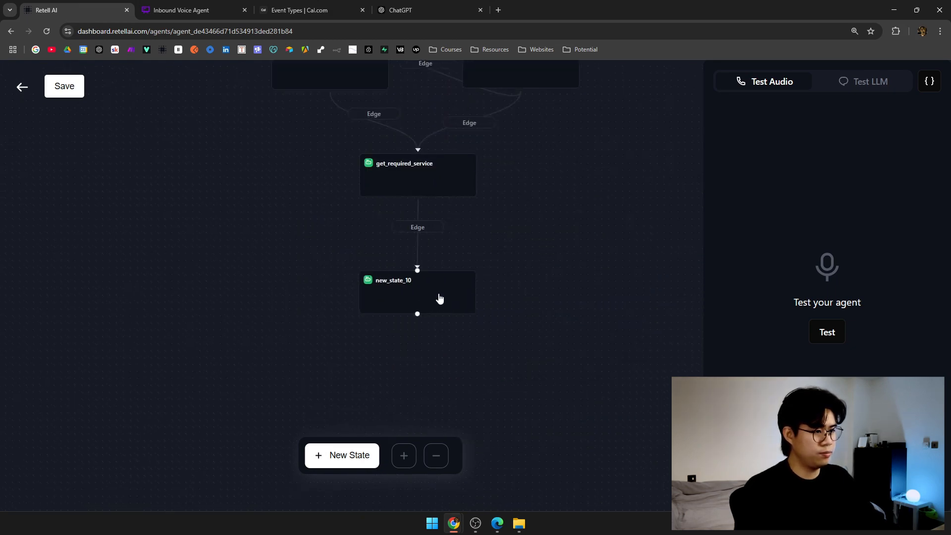
Rename new_state_10 to check_calendar.
click(426, 294)
click(527, 87)
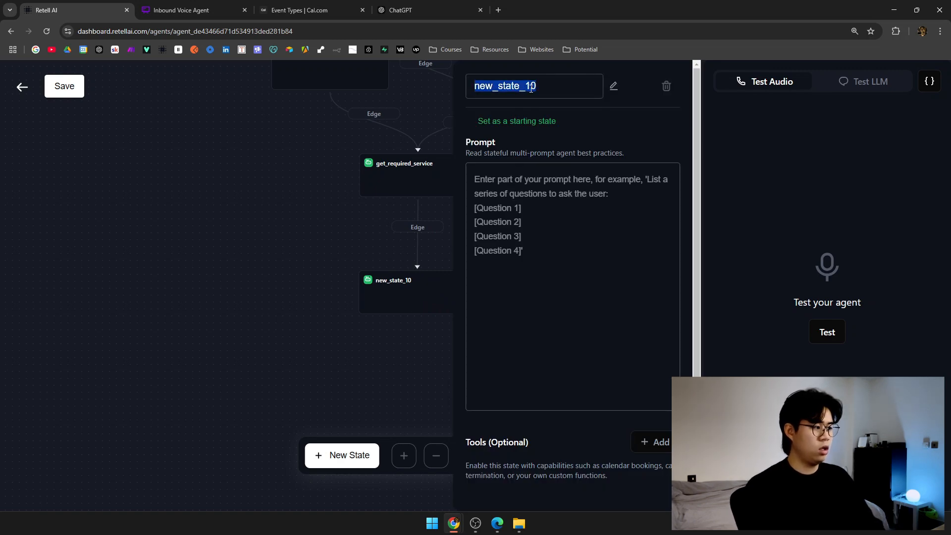
text(check_calendar)
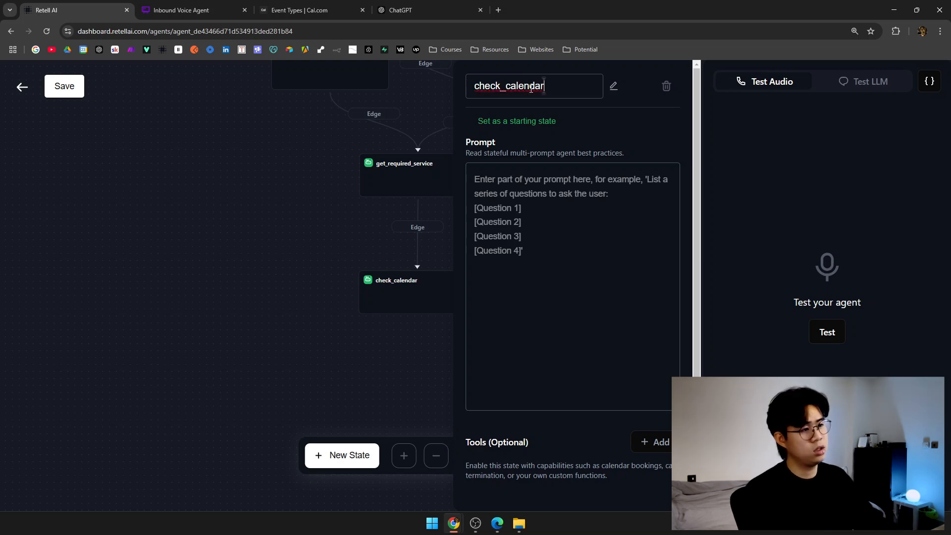
click(594, 226)
scroll(585, 367, down, 1)
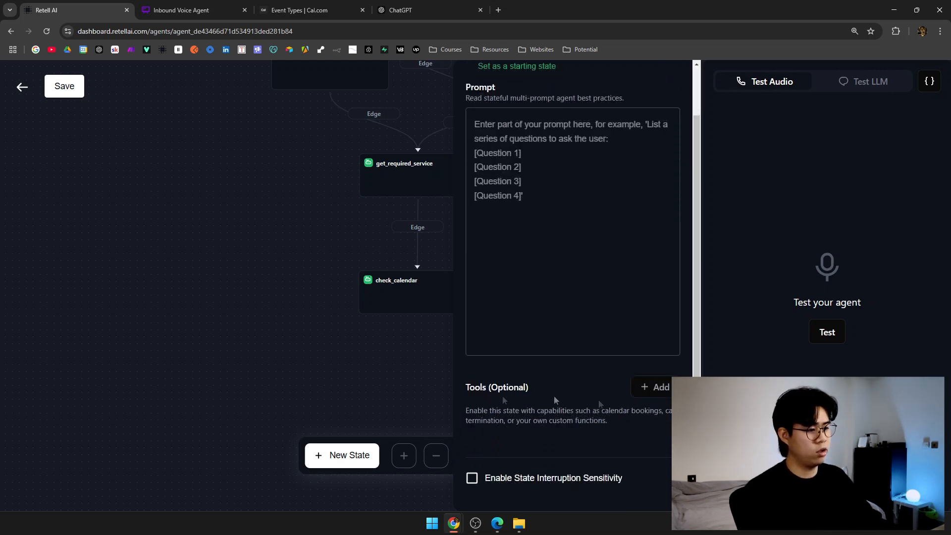
Close check_calendar, glance over the get_intention prompt, and recentre the upper states.
click(460, 368)
scroll(446, 361, up, 6)
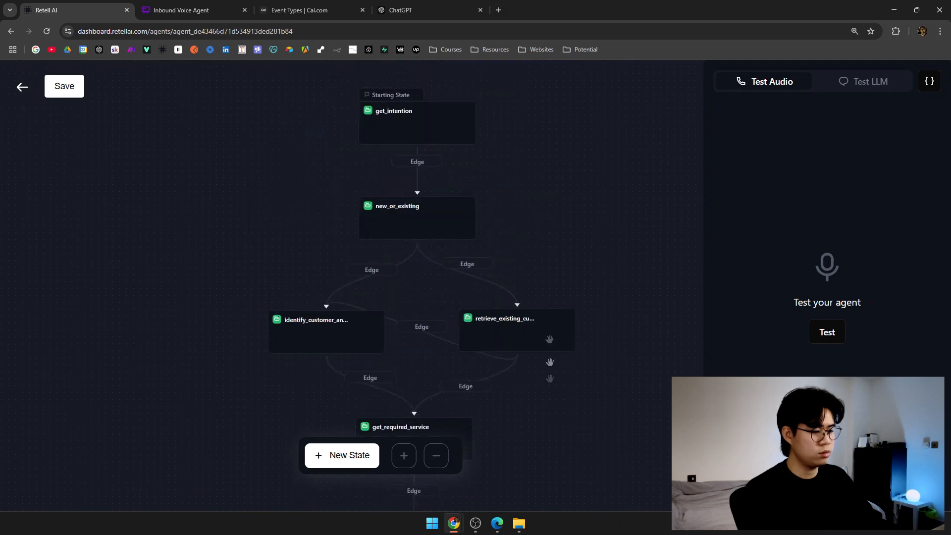
click(457, 204)
scroll(609, 234, down, 10)
click(223, 266)
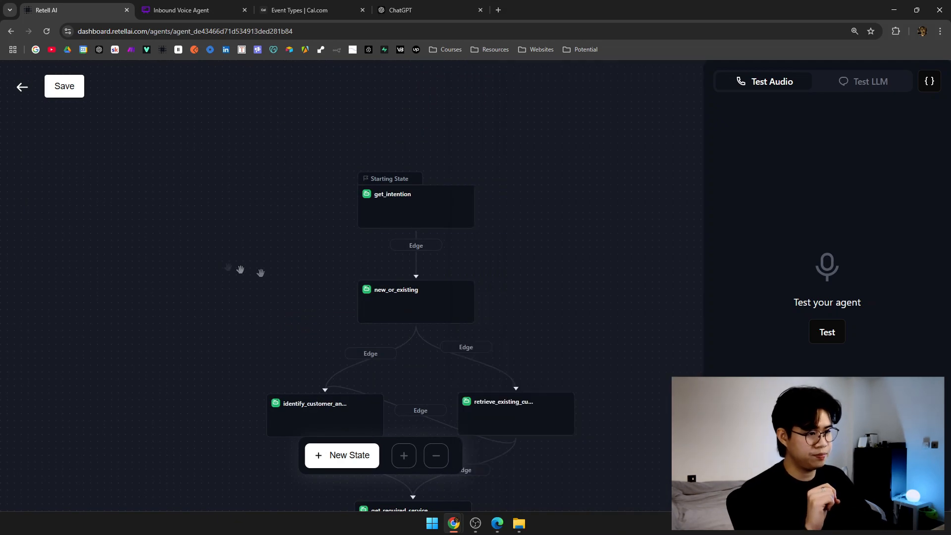
drag(223, 266, 203, 187)
Review the new_or_existing prompt's existing-customer condition routing to retrieve_existing_customer_info.
click(348, 215)
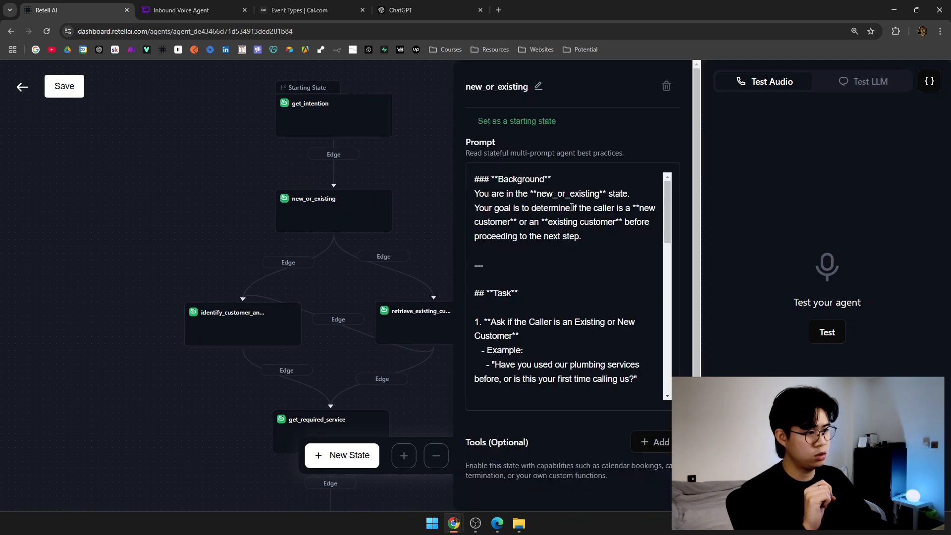
scroll(571, 207, down, 10)
scroll(572, 207, down, 3)
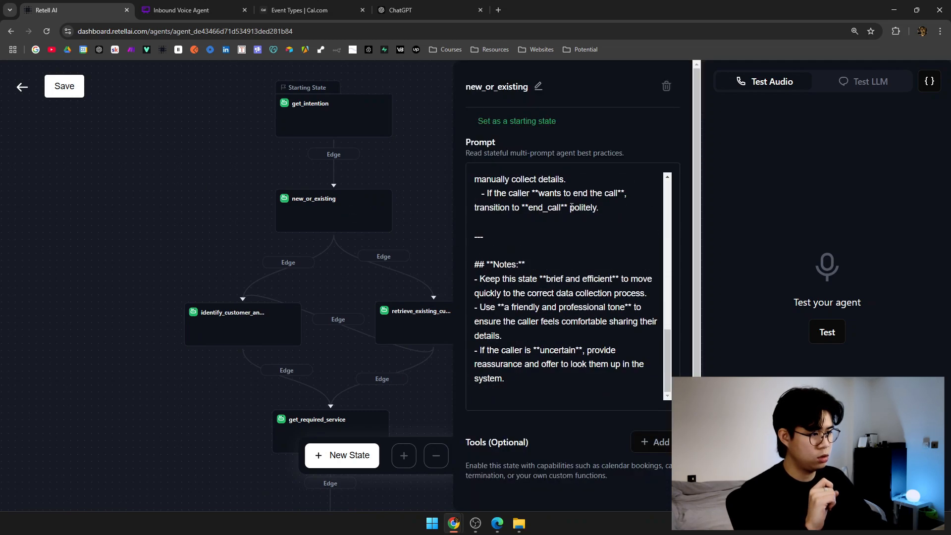
scroll(571, 207, up, 5)
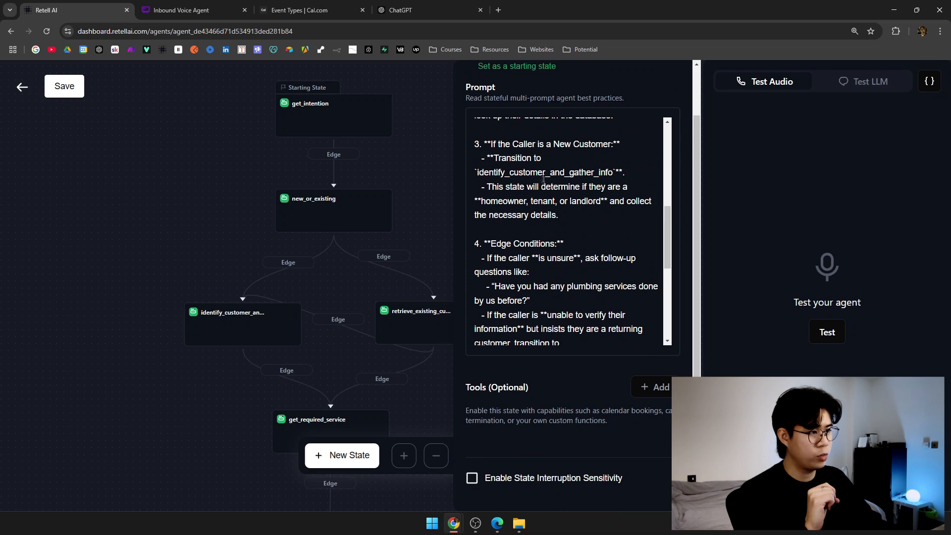
scroll(524, 185, up, 3)
drag(493, 206, 637, 203)
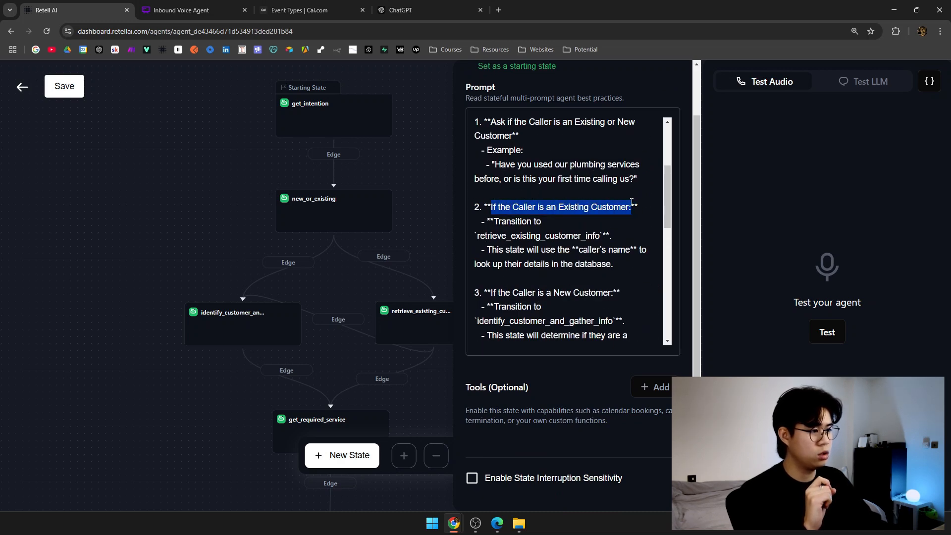
double_click(534, 237)
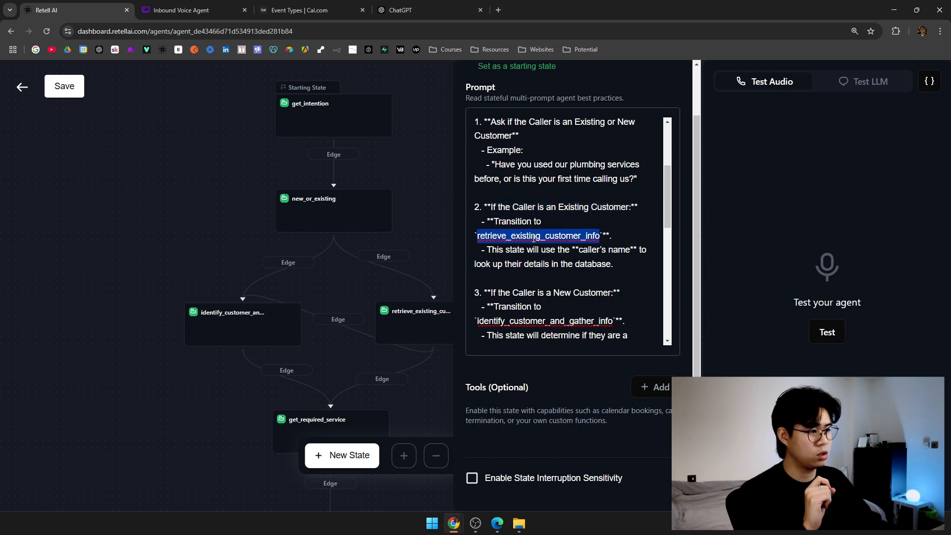
Locate identify_customer_and_gather_info in the prompt and open that state's empty settings.
drag(402, 234, 315, 194)
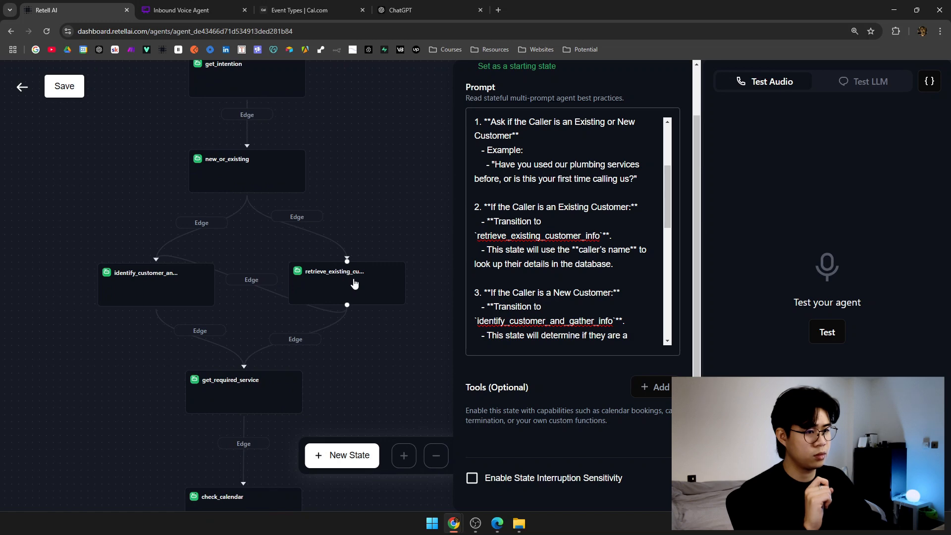
drag(355, 227, 425, 213)
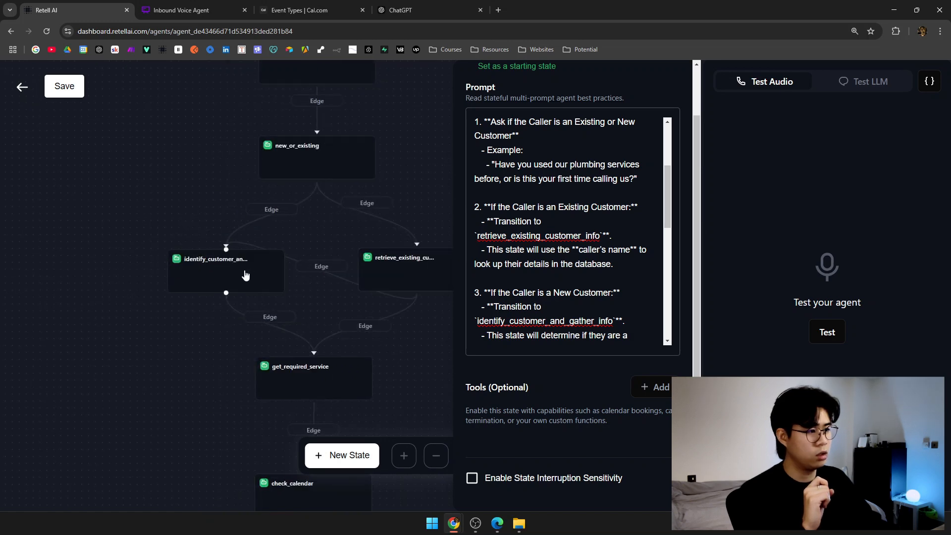
scroll(539, 273, down, 2)
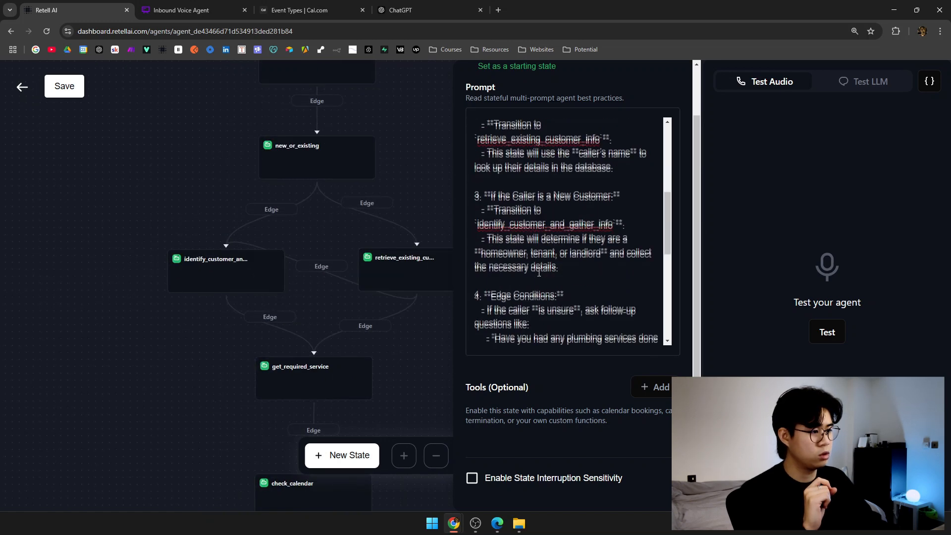
double_click(535, 225)
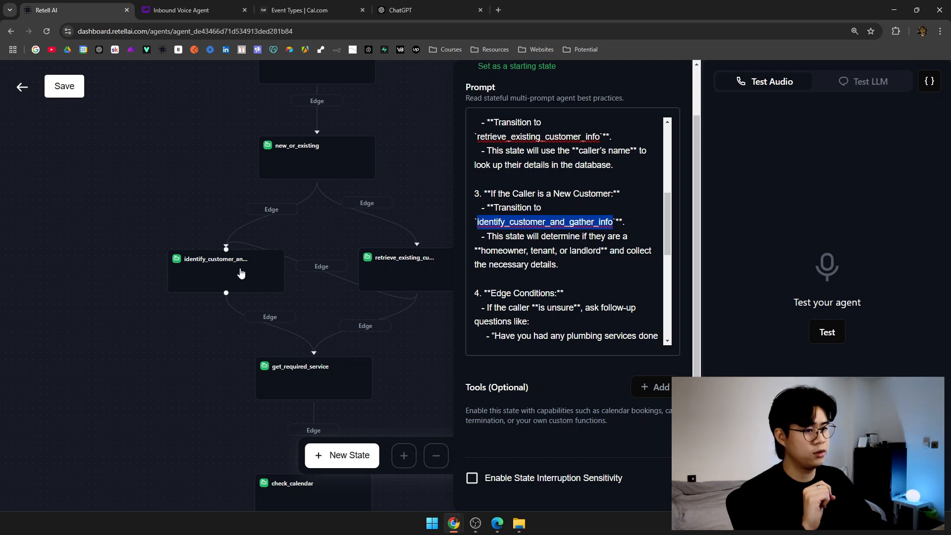
click(241, 273)
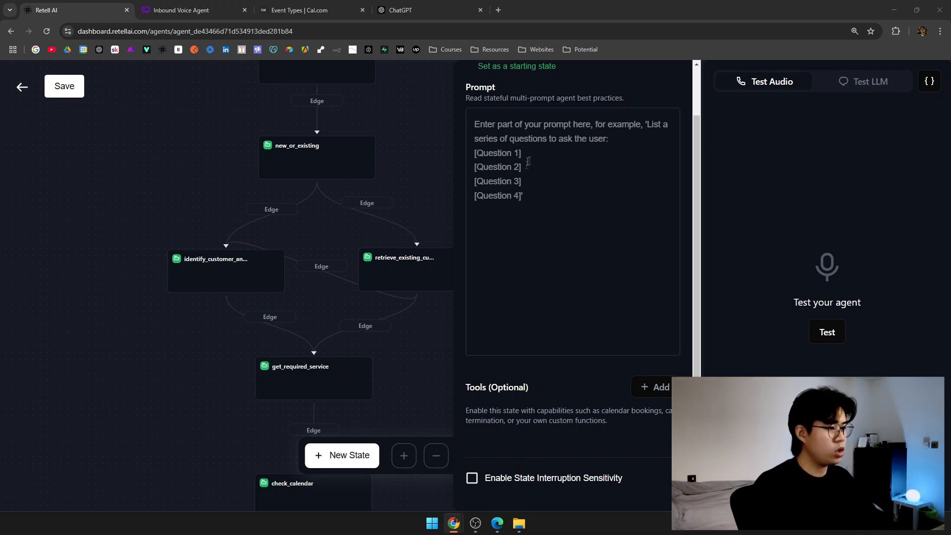
Paste the prepared prompt into identify_customer_and_gather_info and delete its '## State' heading line.
click(415, 152)
drag(414, 151, 459, 186)
click(285, 298)
click(587, 296)
key(ctrl+v)
scroll(570, 263, up, 10)
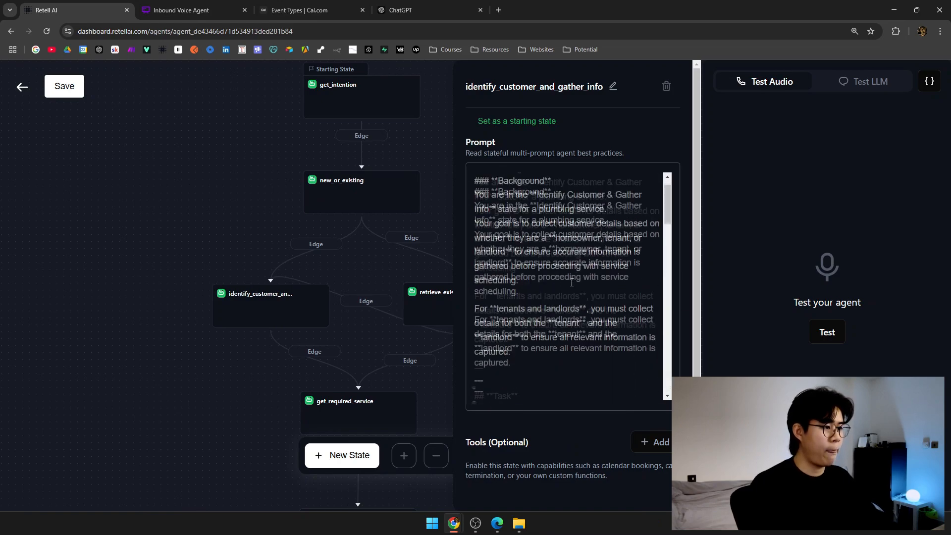
triple_click(537, 180)
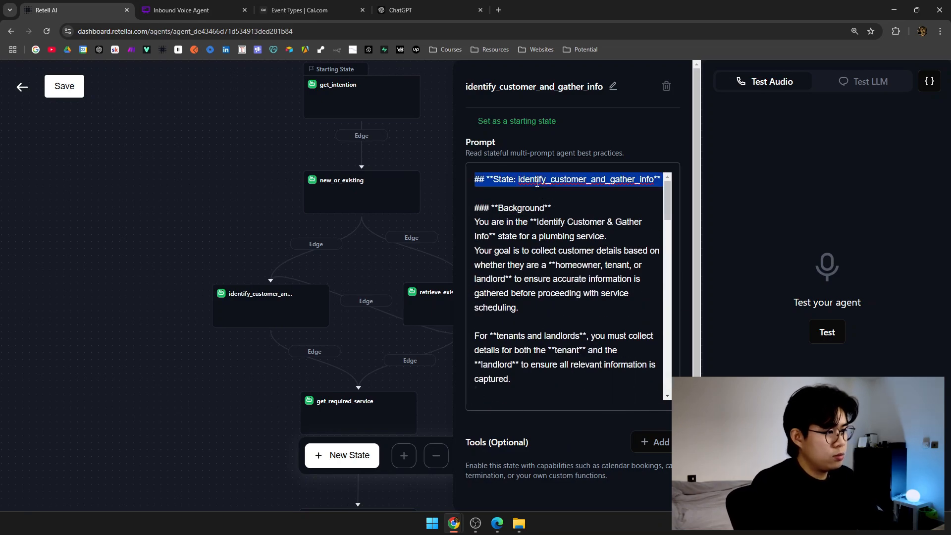
key(BackSpace)
key(Delete)
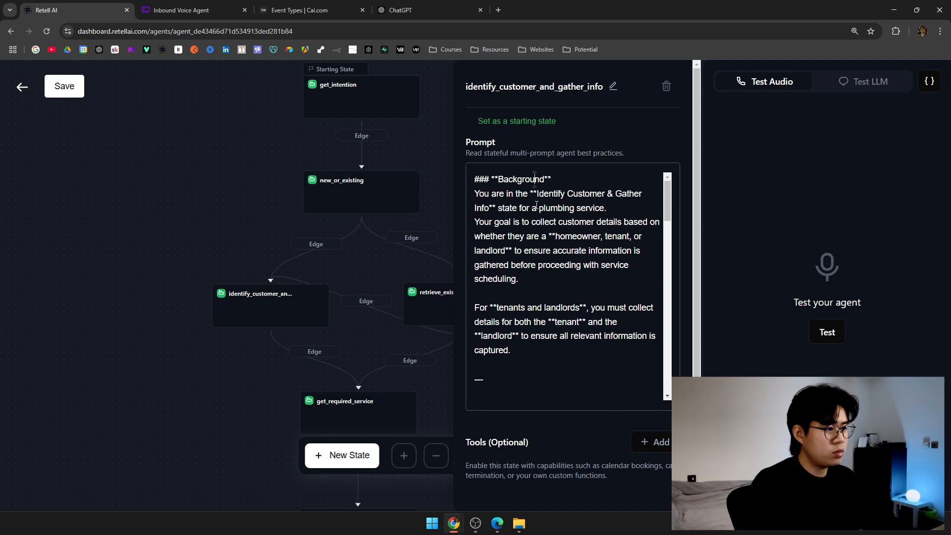
Check the pasted background's homeowner and landlord wording against the Inbound Voice Agent flowchart.
drag(537, 194, 611, 208)
click(570, 216)
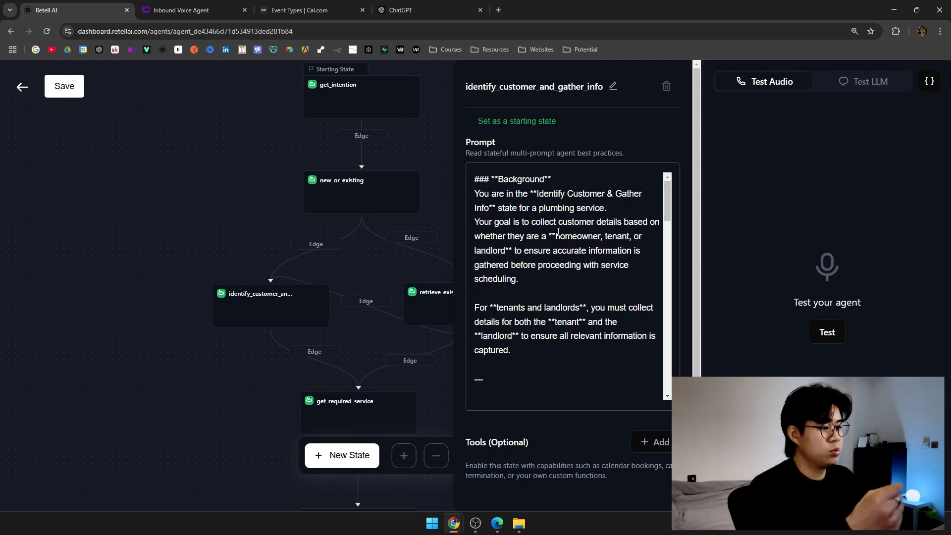
drag(560, 237, 613, 236)
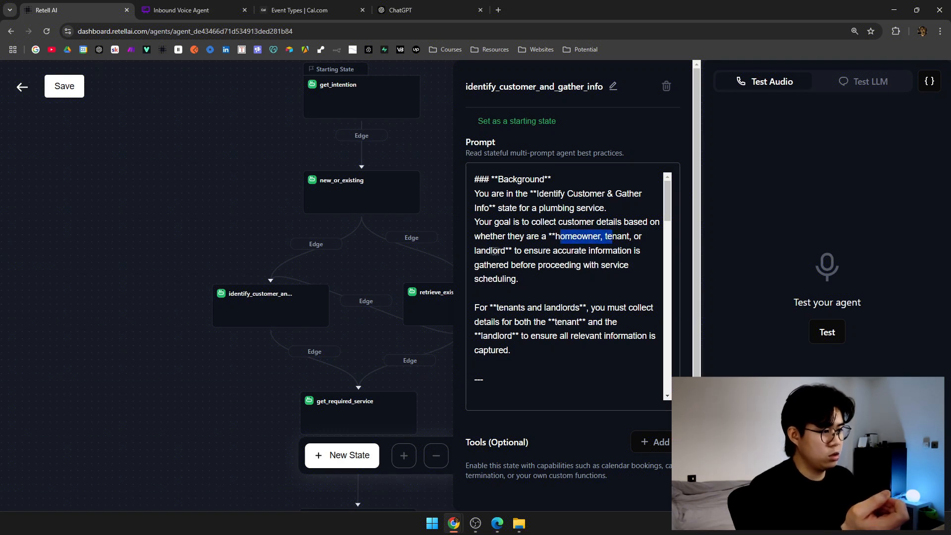
double_click(501, 250)
click(501, 251)
scroll(502, 250, down, 2)
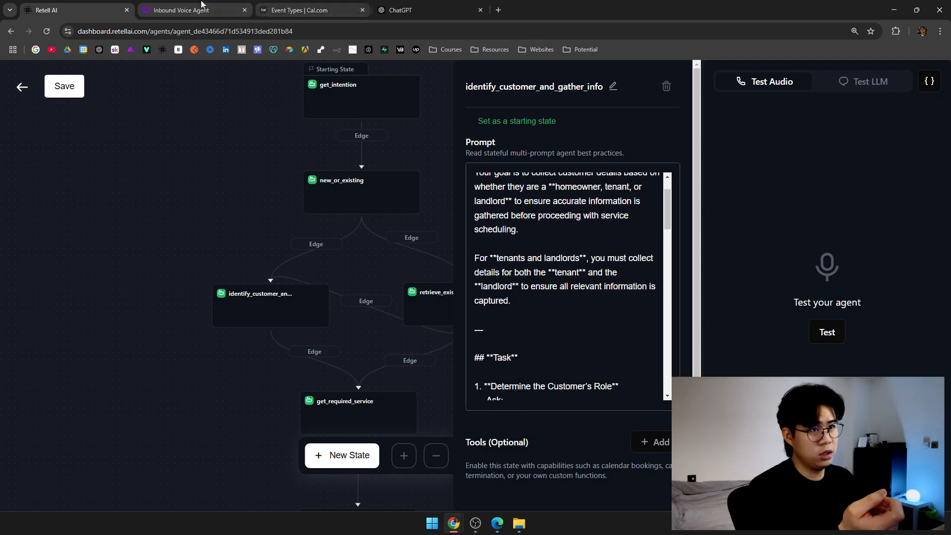
click(205, 5)
scroll(448, 357, up, 10)
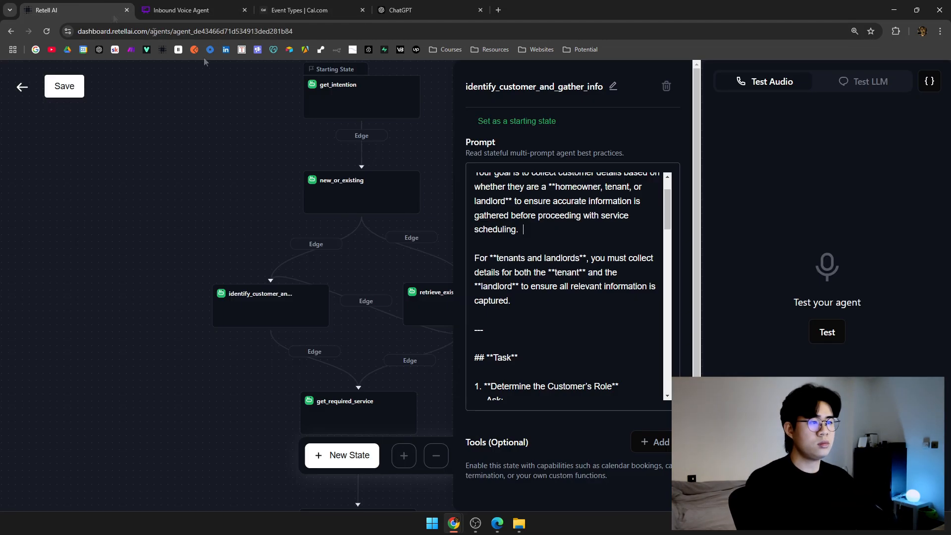
click(74, 10)
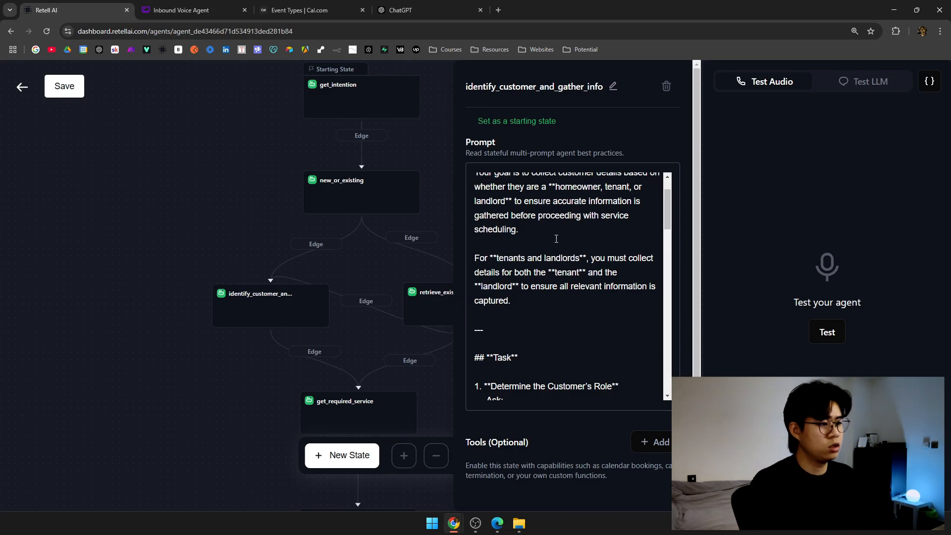
Review the prompt's tenant-and-landlord details sentences, then bring up the flowchart again.
click(559, 237)
scroll(546, 250, down, 2)
scroll(546, 250, up, 1)
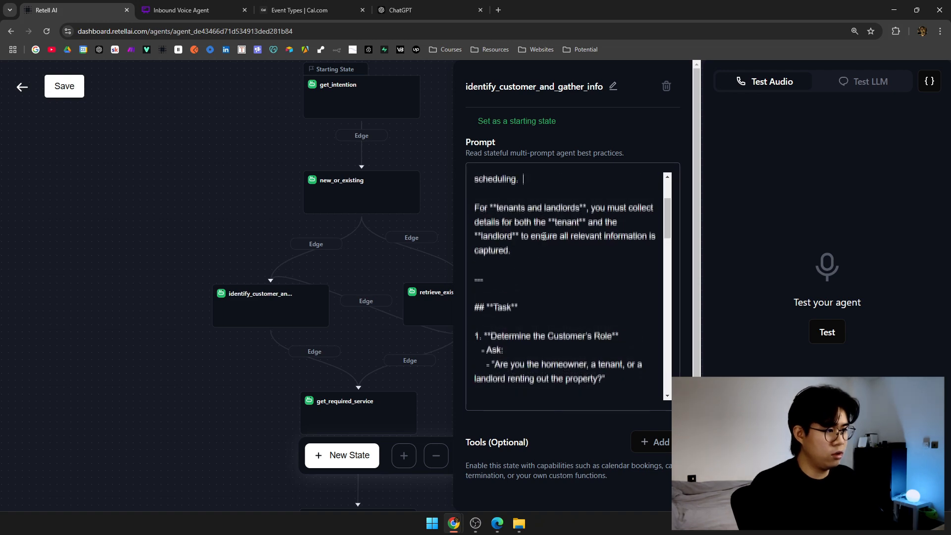
drag(494, 208, 643, 210)
drag(479, 224, 541, 224)
drag(552, 224, 583, 225)
drag(482, 237, 646, 236)
drag(498, 251, 540, 259)
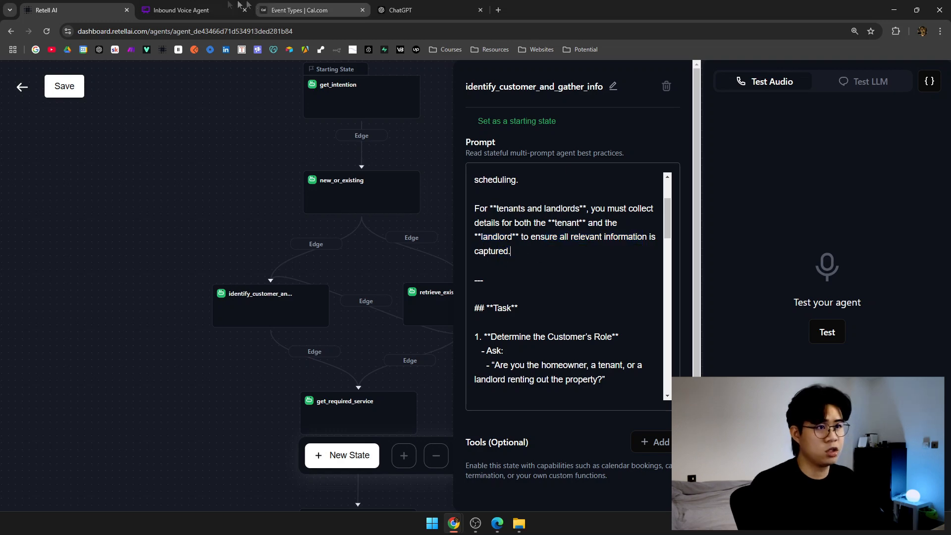
click(181, 10)
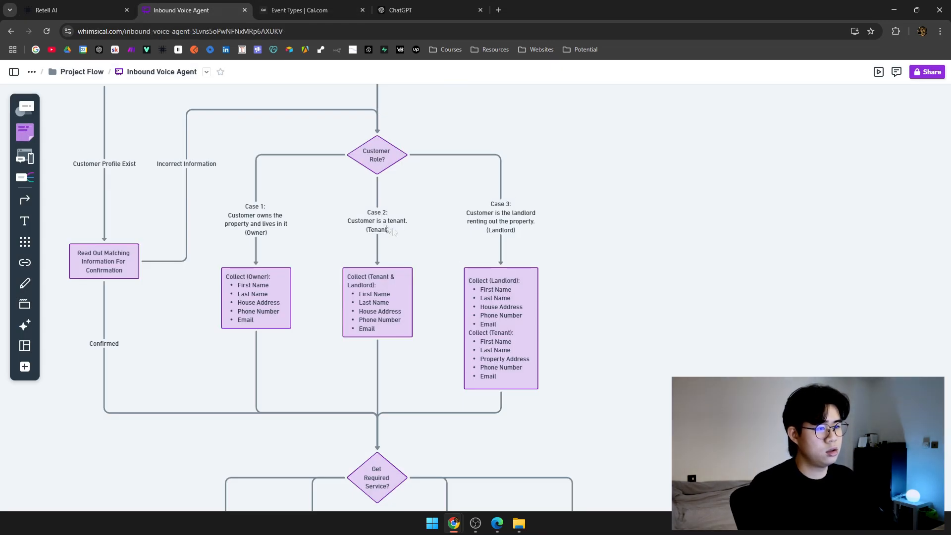
Review the role question and Homeowner (Case 1), which transitions to get_required_service after collecting details.
click(99, 9)
scroll(599, 324, up, 2)
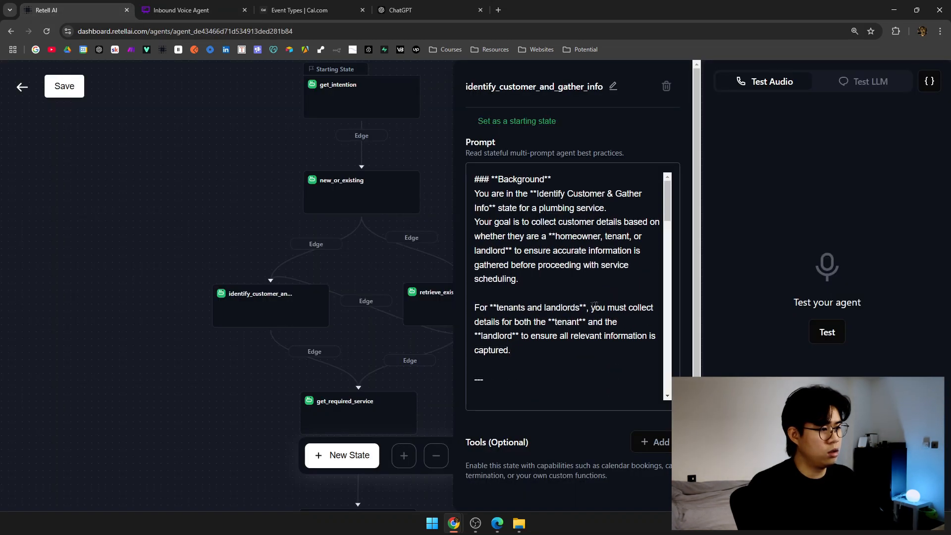
scroll(537, 266, down, 4)
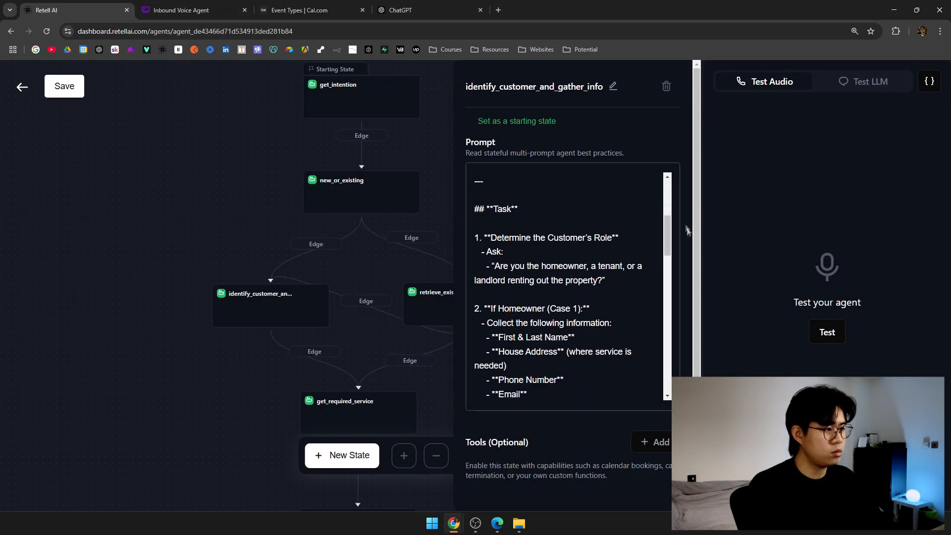
scroll(524, 233, down, 1)
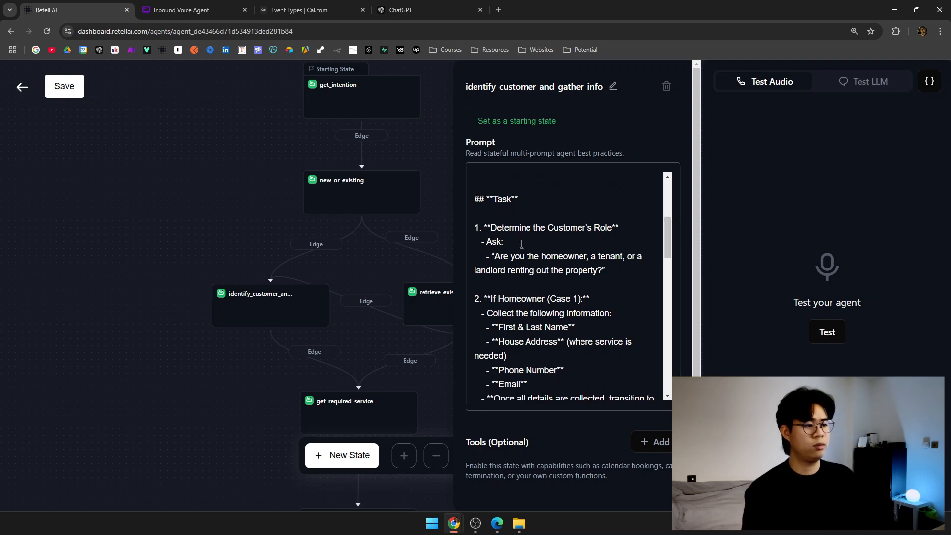
drag(516, 256, 600, 257)
click(464, 278)
scroll(589, 285, down, 1)
drag(545, 207, 590, 207)
drag(499, 250, 591, 250)
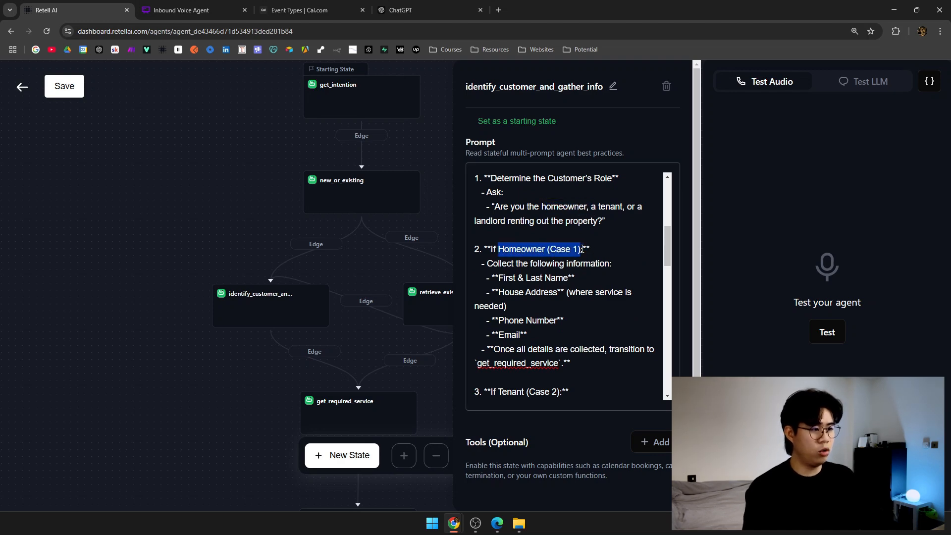
scroll(547, 266, down, 2)
scroll(540, 247, up, 1)
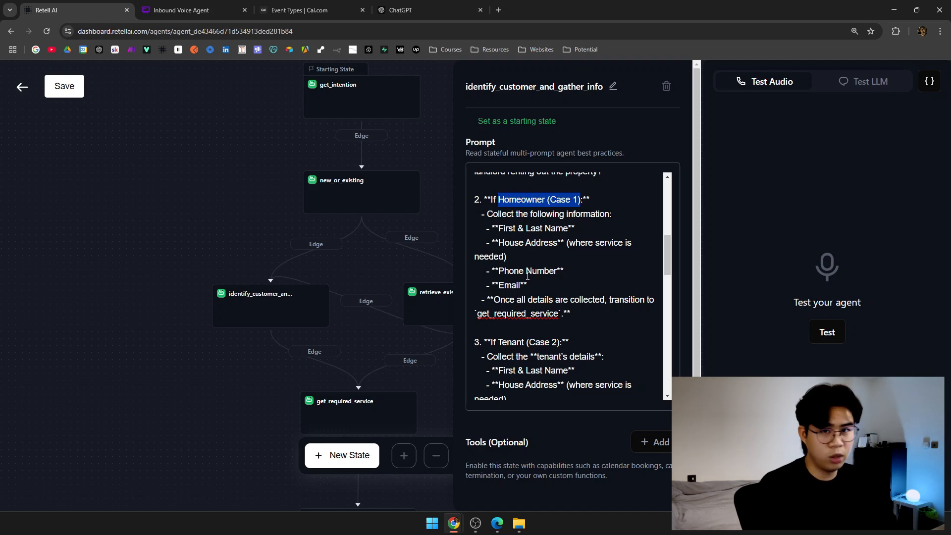
drag(496, 299, 648, 299)
double_click(517, 313)
Review the tenant case's list of details to collect.
drag(362, 360, 335, 300)
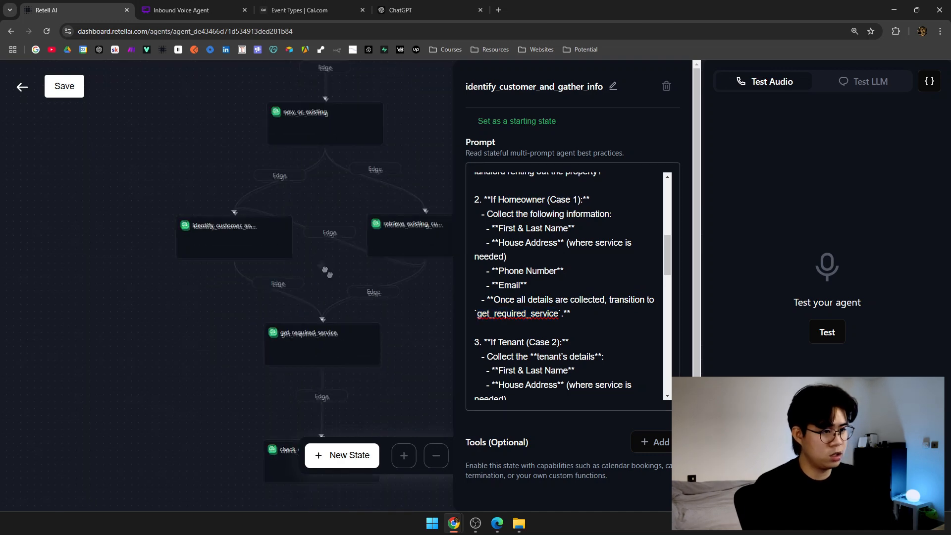
drag(325, 270, 355, 295)
scroll(556, 288, down, 2)
scroll(559, 268, down, 1)
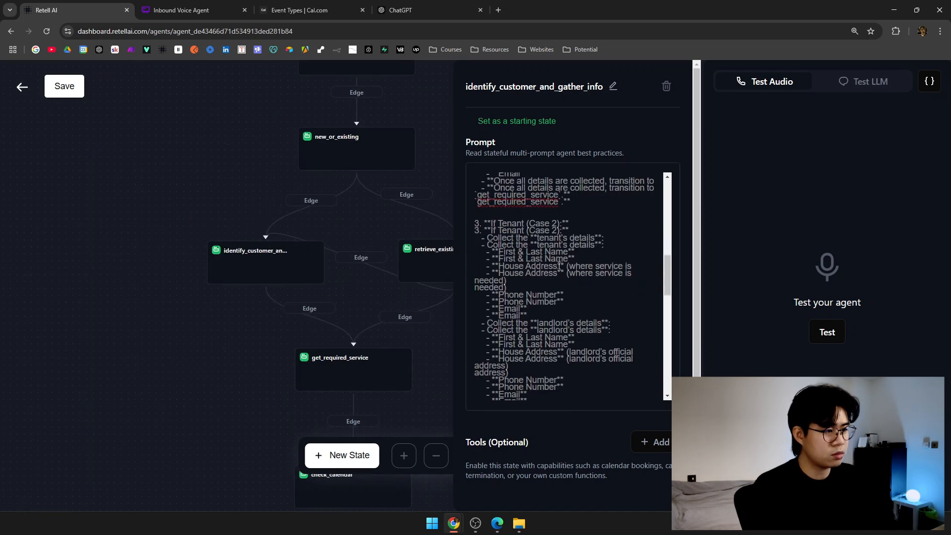
drag(487, 208, 599, 210)
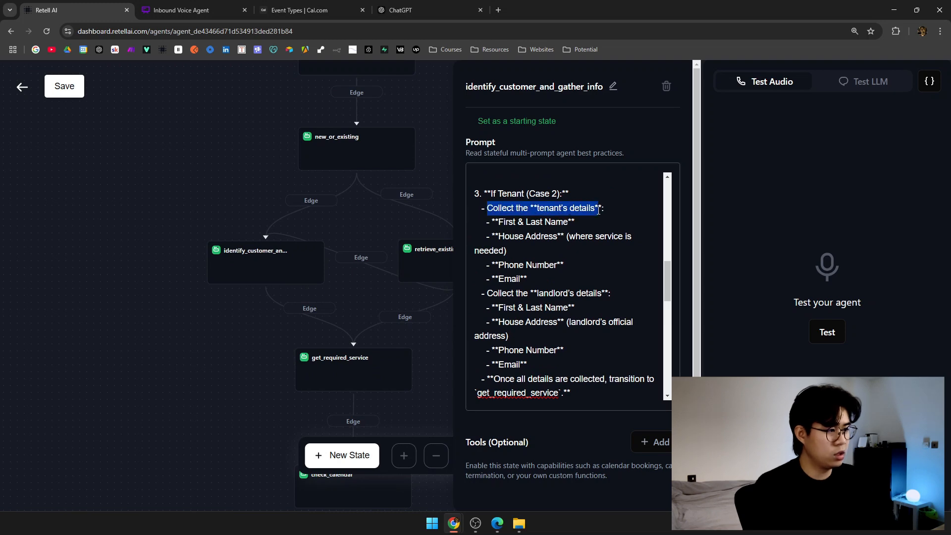
double_click(519, 222)
drag(488, 295, 614, 294)
scroll(551, 294, down, 1)
scroll(552, 294, down, 1)
drag(486, 280, 521, 294)
Review the Landlord case's house address, landlord email and tenant name, phone and email lines.
click(587, 377)
scroll(585, 351, down, 2)
click(585, 351)
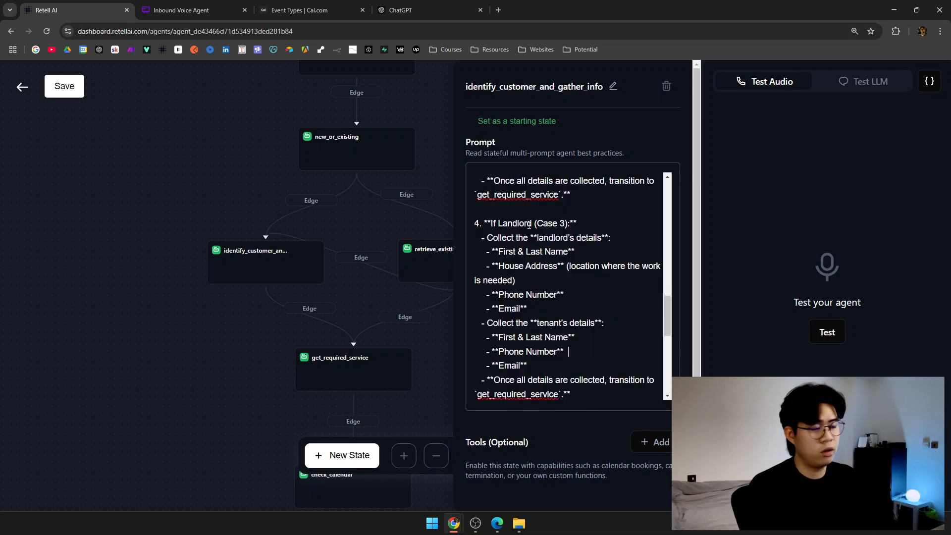
scroll(534, 225, down, 1)
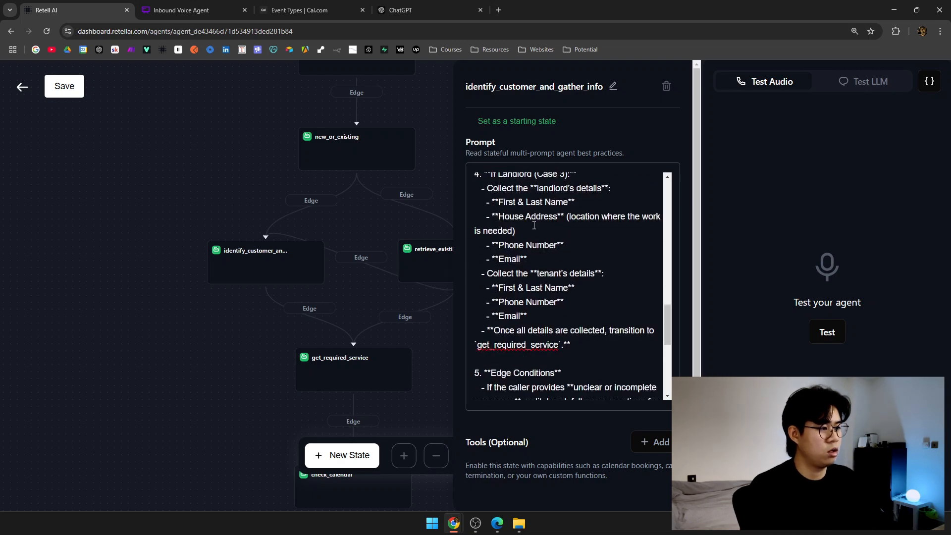
drag(668, 329, 668, 325)
drag(496, 229, 525, 244)
click(519, 271)
click(511, 286)
scroll(516, 307, down, 1)
drag(537, 250, 590, 253)
drag(498, 266, 543, 303)
click(563, 309)
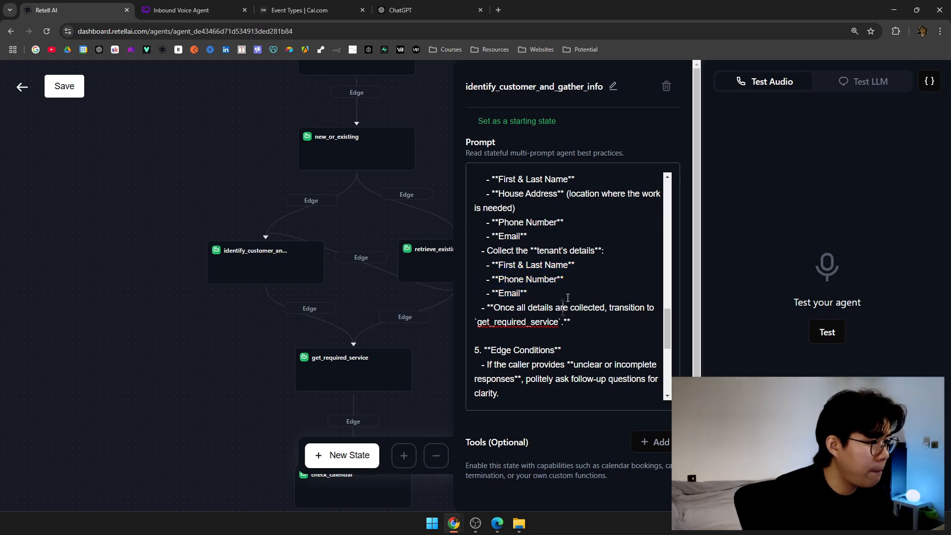
scroll(568, 298, up, 1)
scroll(568, 298, up, 1)
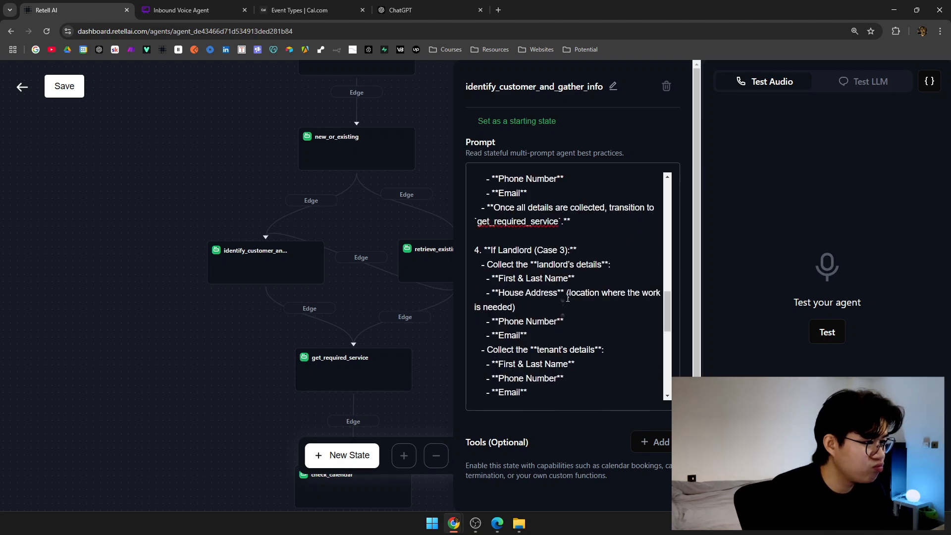
scroll(570, 295, down, 1)
scroll(571, 296, down, 2)
drag(494, 259, 628, 259)
double_click(550, 273)
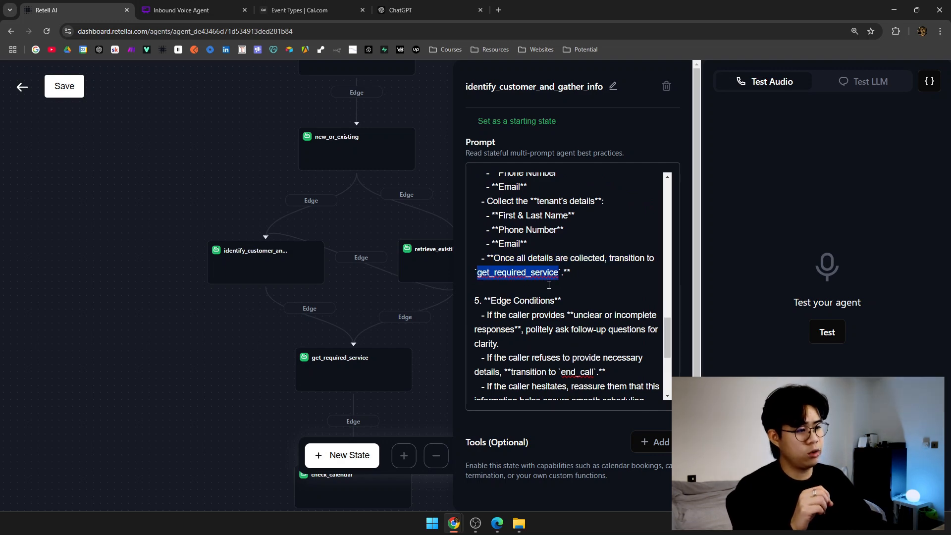
scroll(552, 286, down, 1)
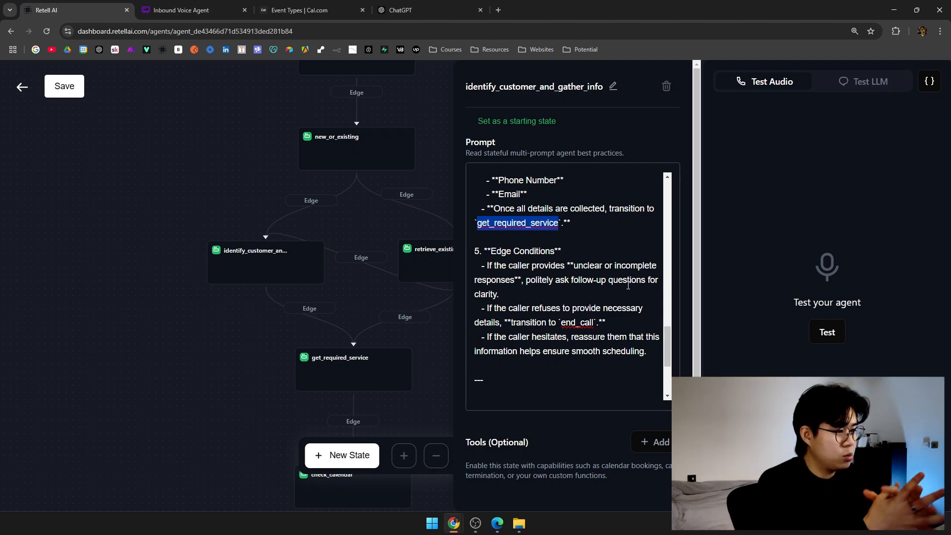
scroll(628, 286, down, 1)
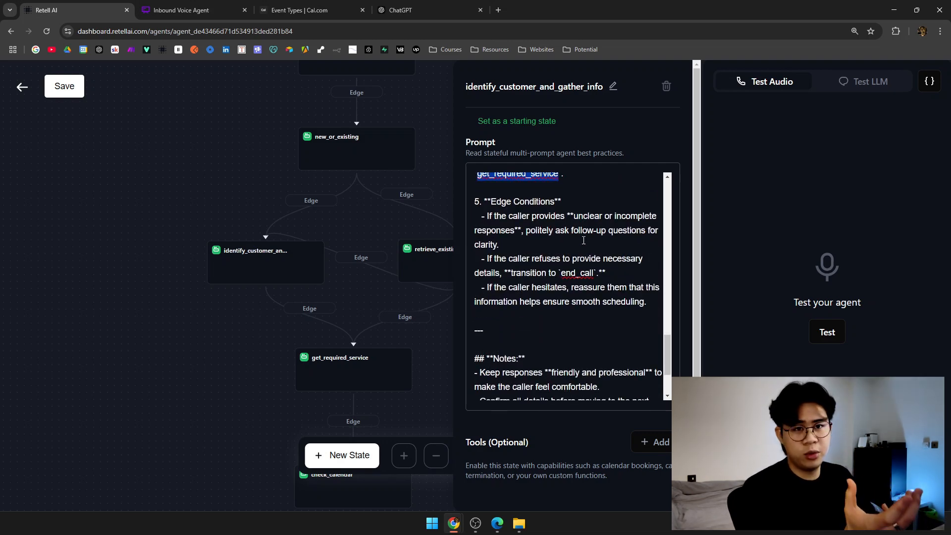
double_click(582, 230)
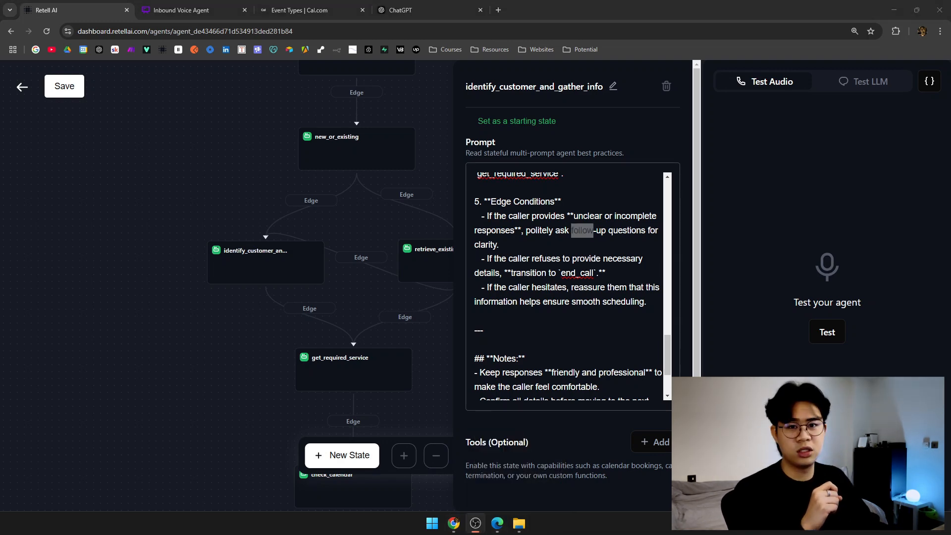
drag(507, 292, 622, 292)
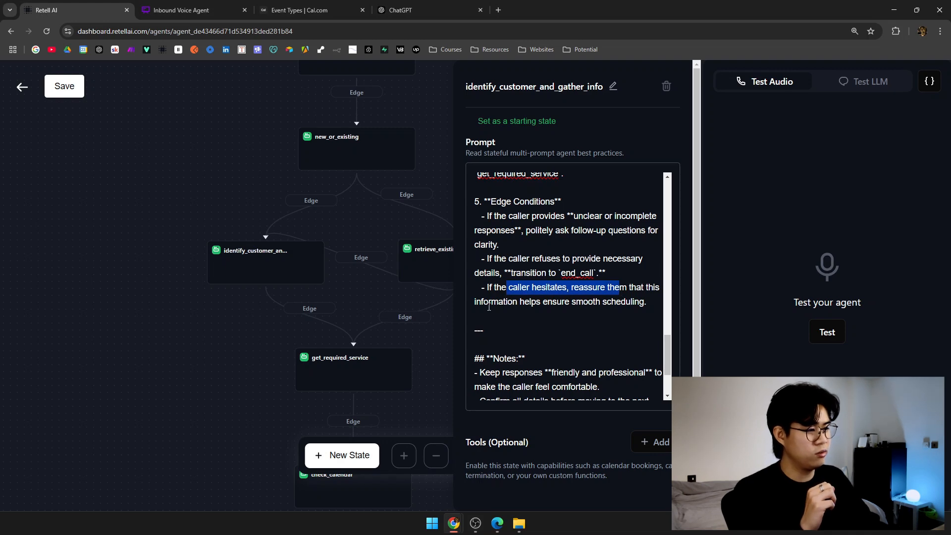
drag(489, 307, 644, 304)
click(617, 322)
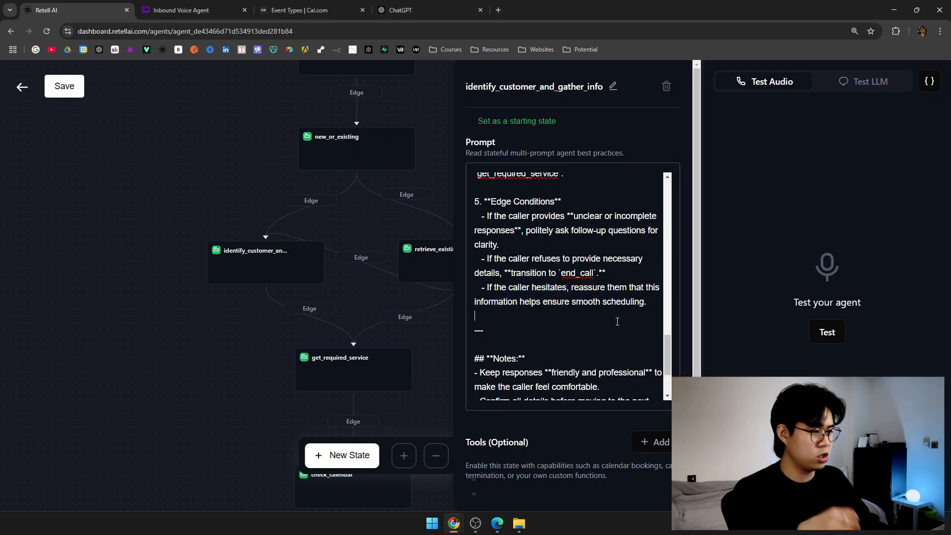
scroll(609, 314, down, 2)
scroll(612, 314, down, 1)
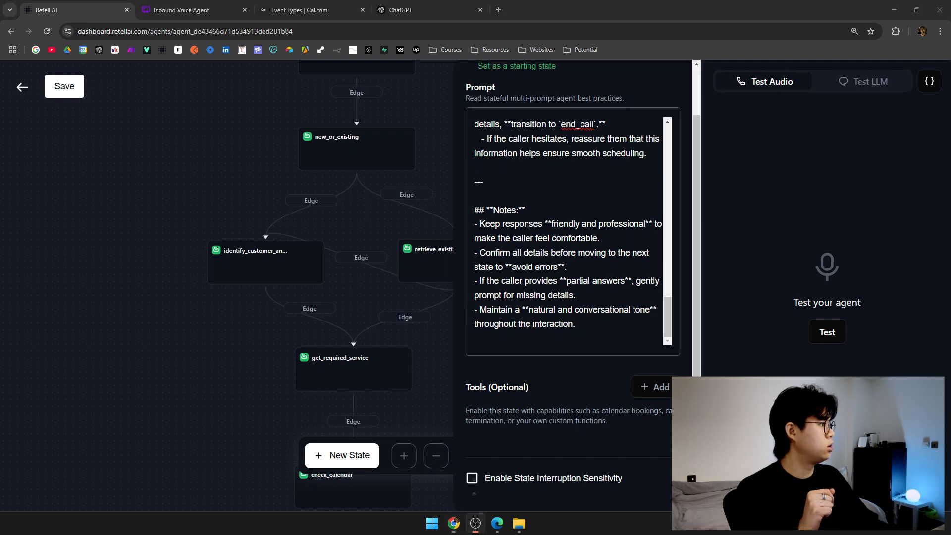
key(alt+Tab)
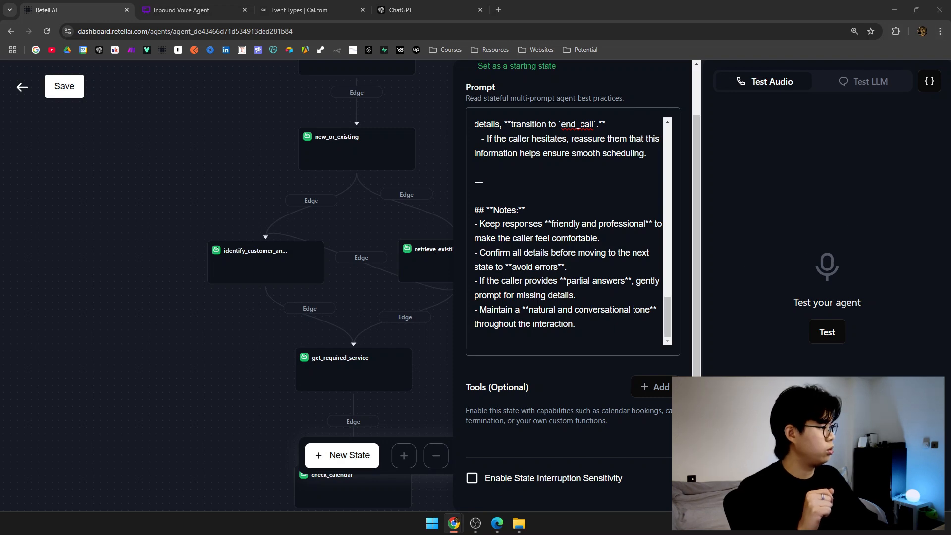
Paste the prepared customer-lookup prompt into the empty prompt of the retrieve_existing_customer_info state.
click(387, 218)
drag(387, 218, 357, 259)
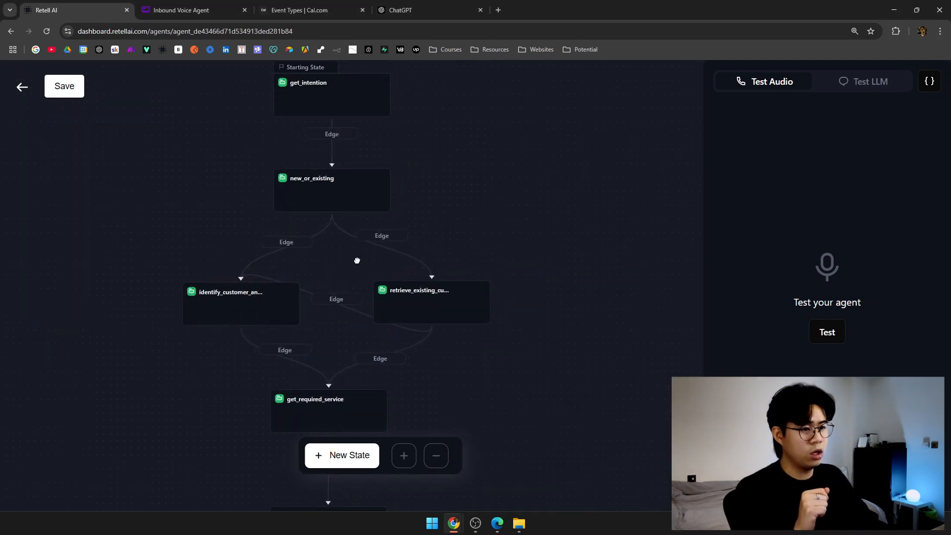
click(429, 308)
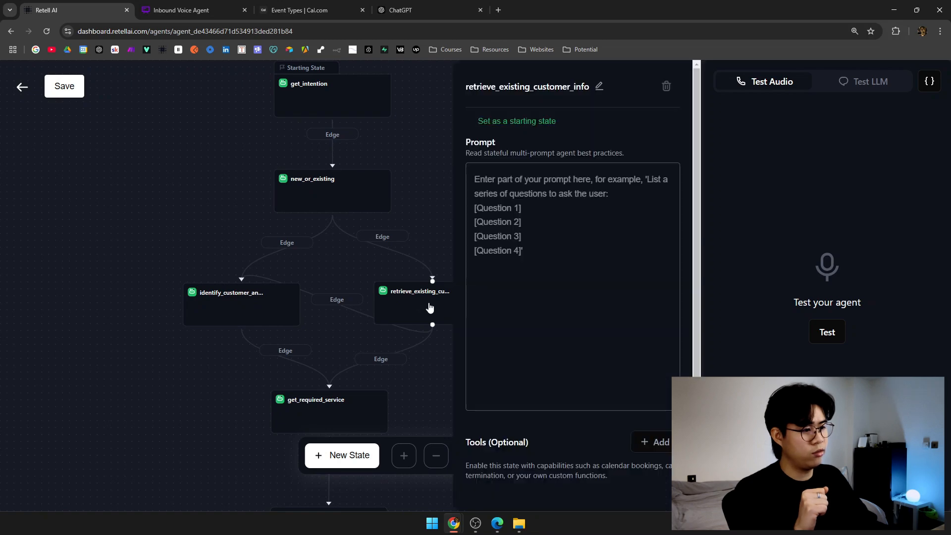
double_click(527, 91)
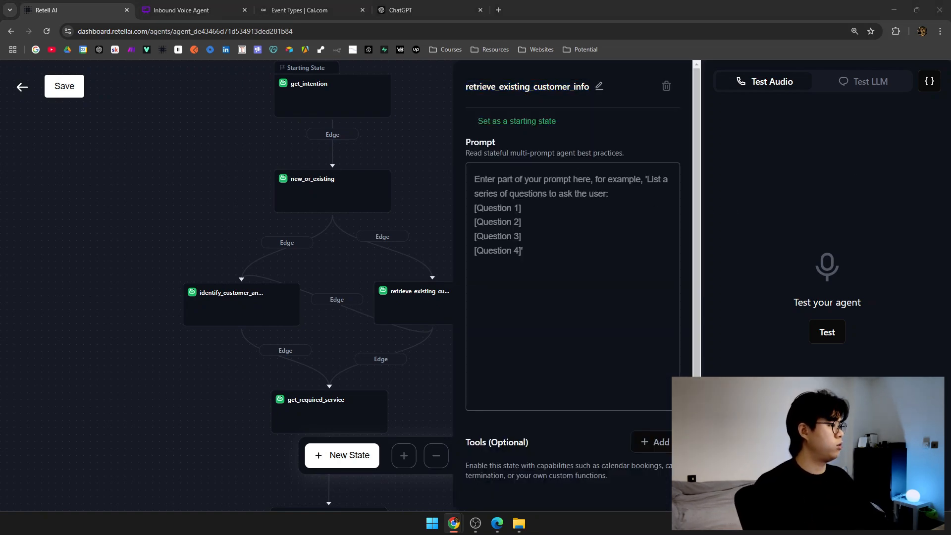
click(548, 294)
key(ctrl+v)
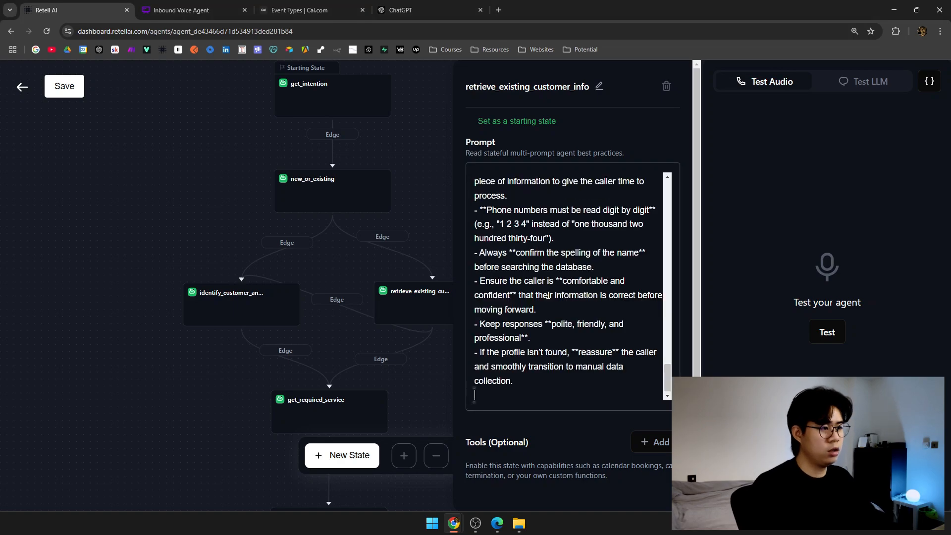
scroll(548, 295, up, 10)
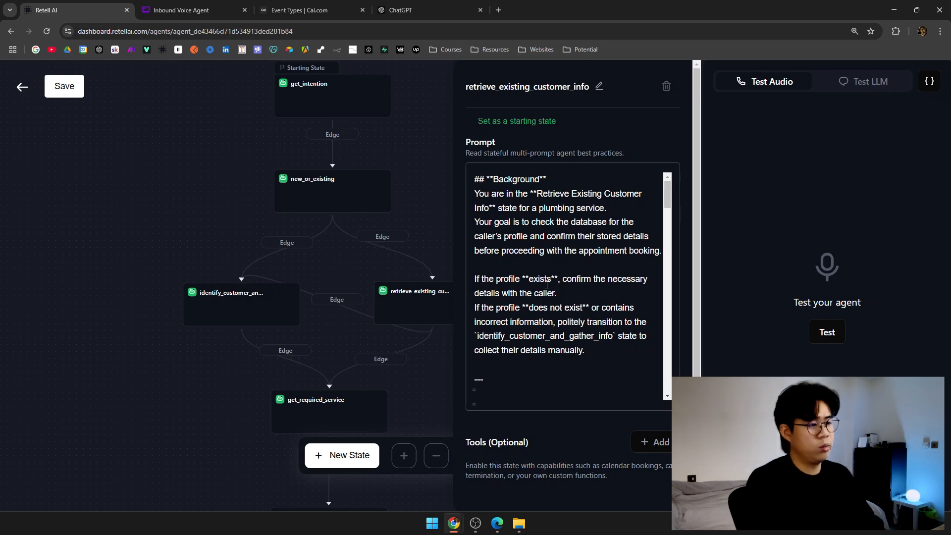
triple_click(514, 180)
click(494, 203)
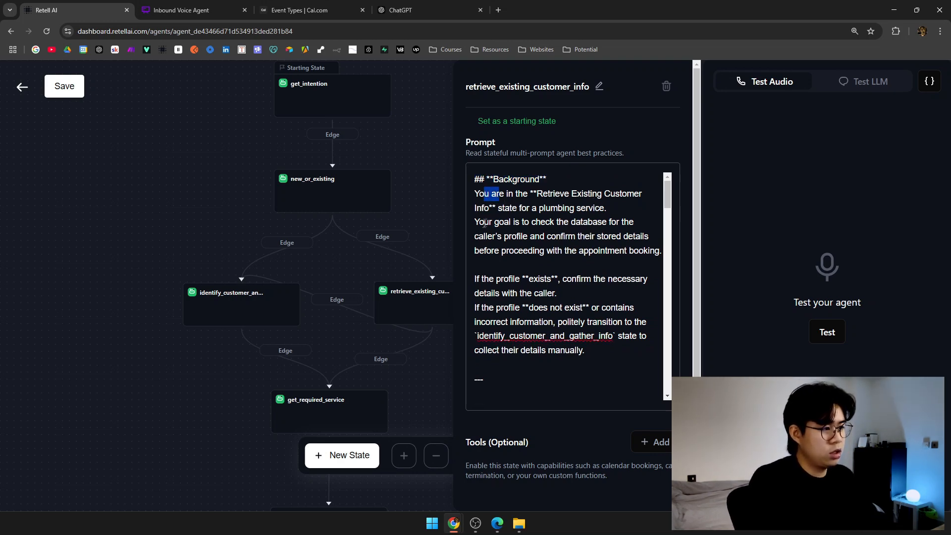
drag(484, 222, 607, 221)
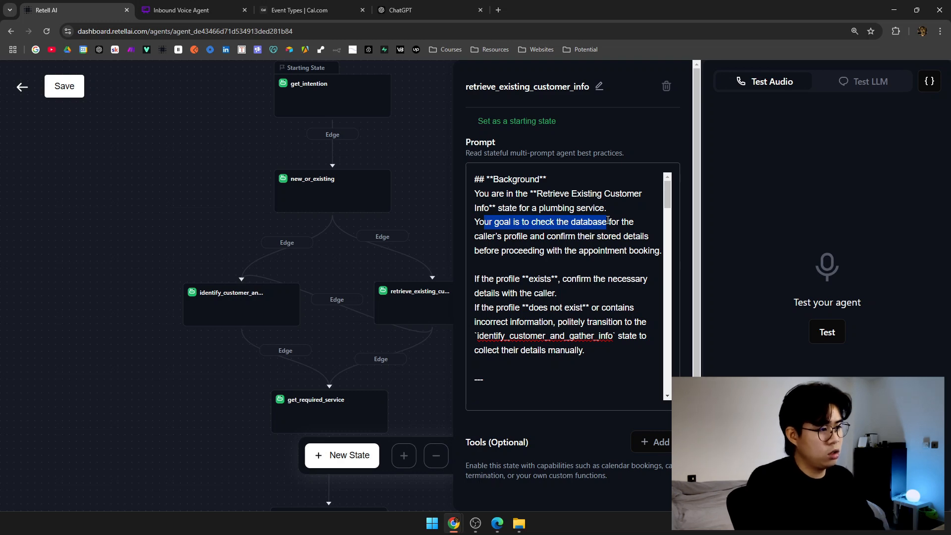
scroll(609, 220, down, 1)
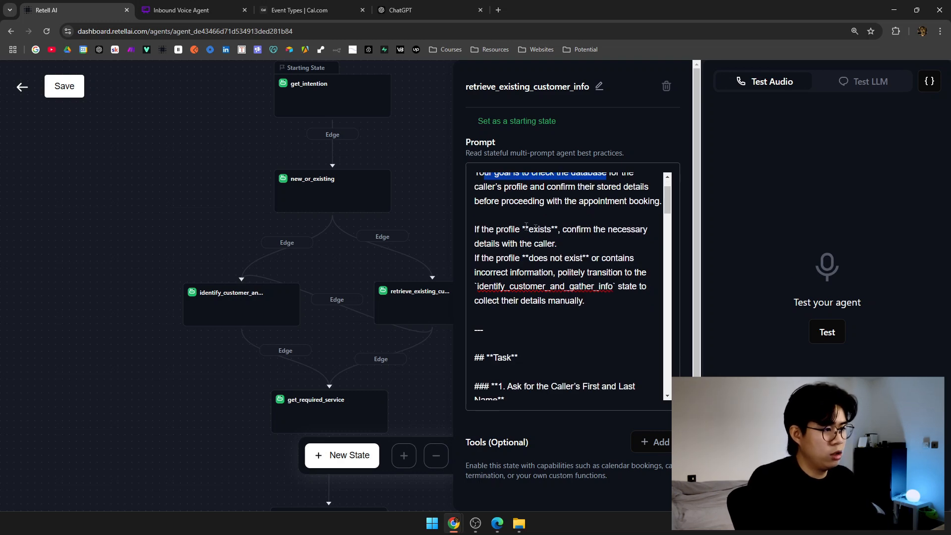
mouse_move(475, 229)
mouse_down()
mouse_move(570, 228)
mouse_move(566, 242)
mouse_move(472, 229)
mouse_up()
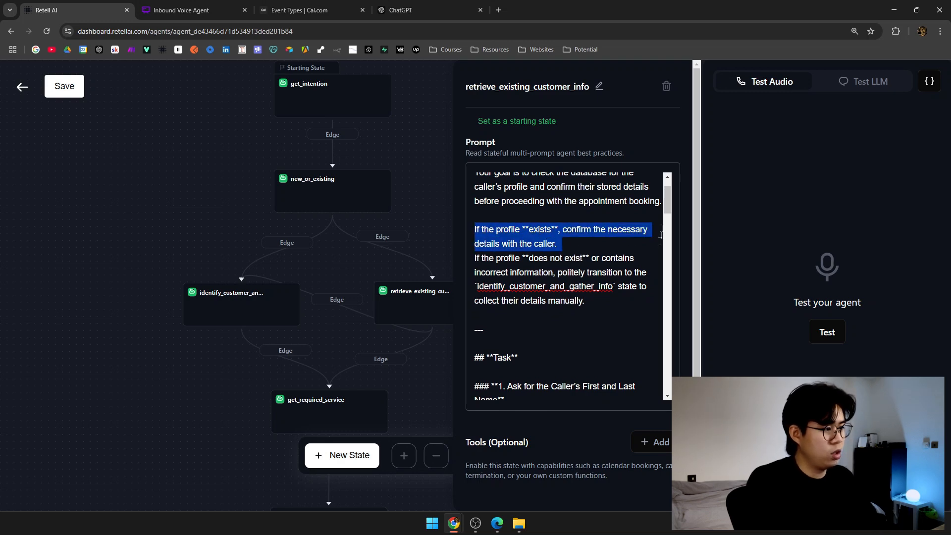
drag(486, 272, 547, 272)
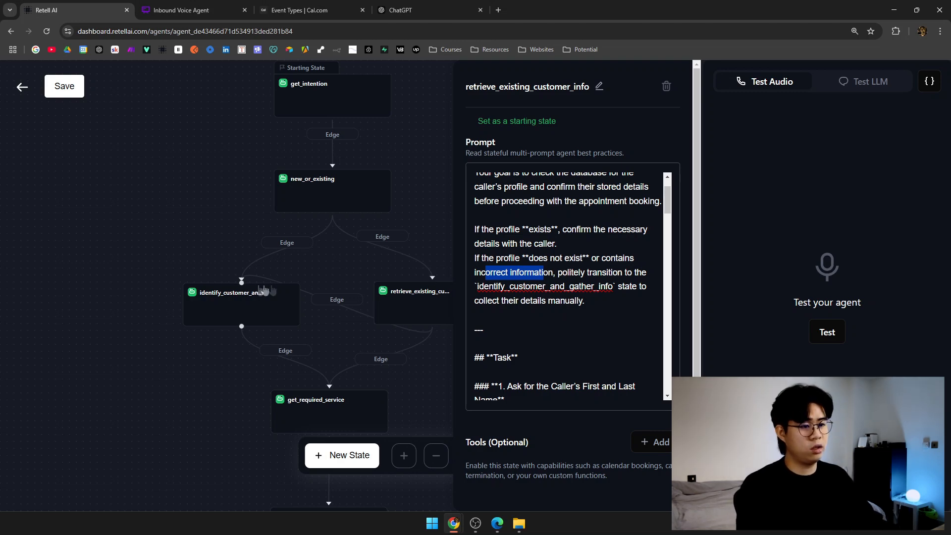
drag(670, 209, 671, 231)
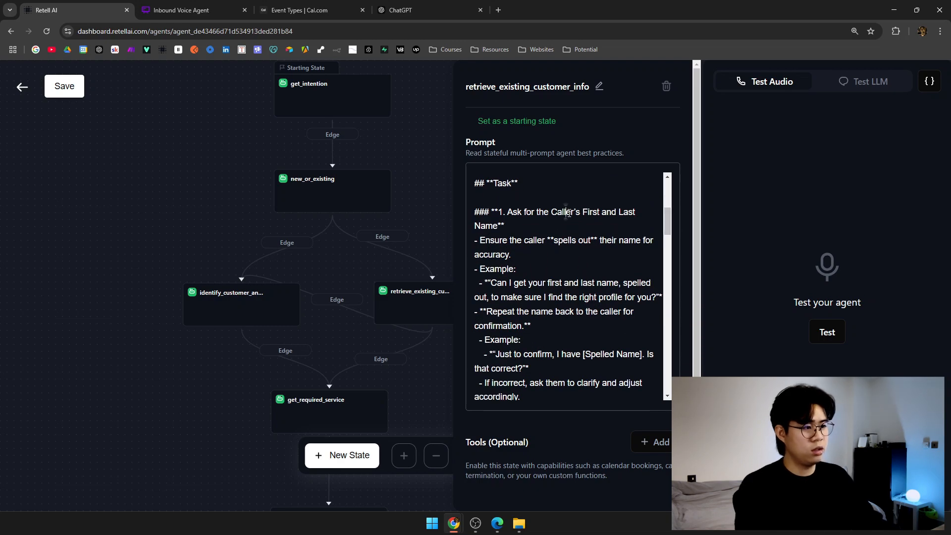
double_click(568, 212)
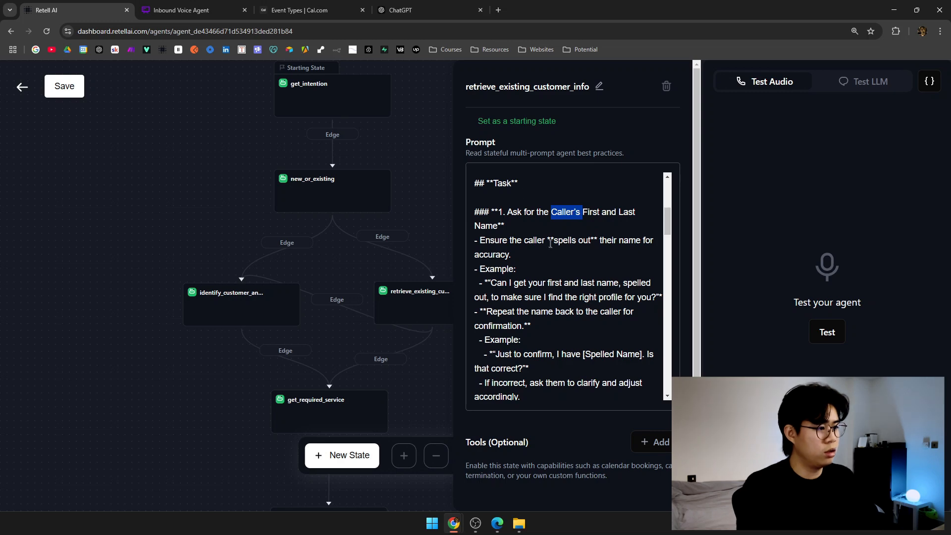
scroll(570, 253, down, 1)
scroll(668, 237, down, 1)
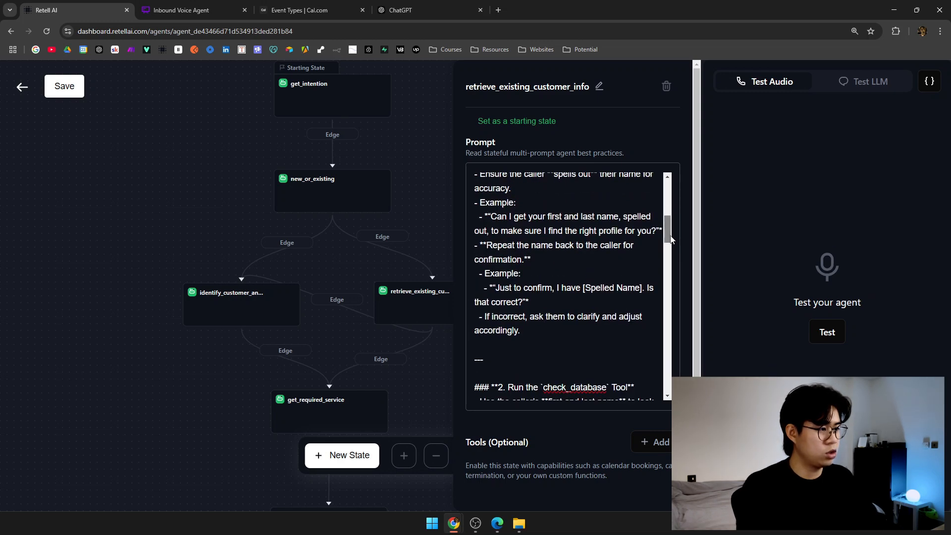
drag(517, 231, 643, 230)
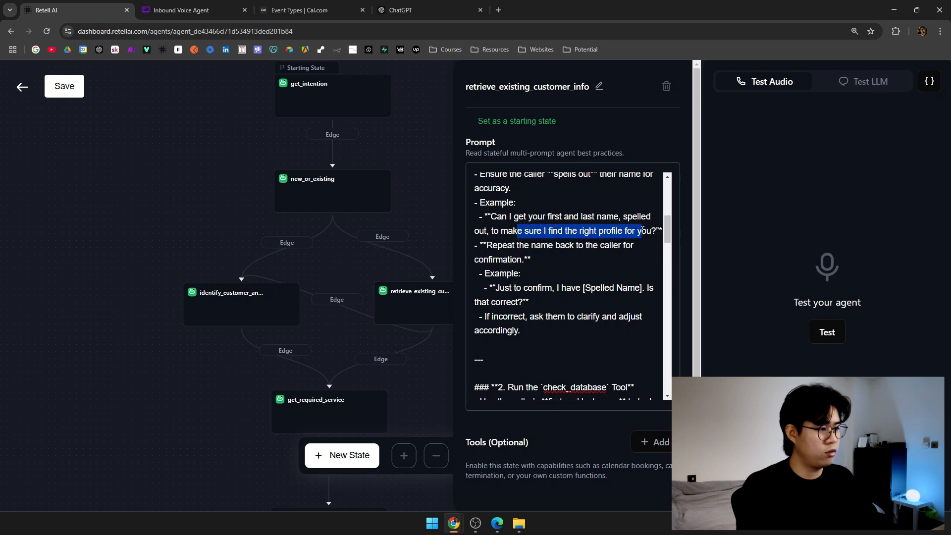
triple_click(512, 245)
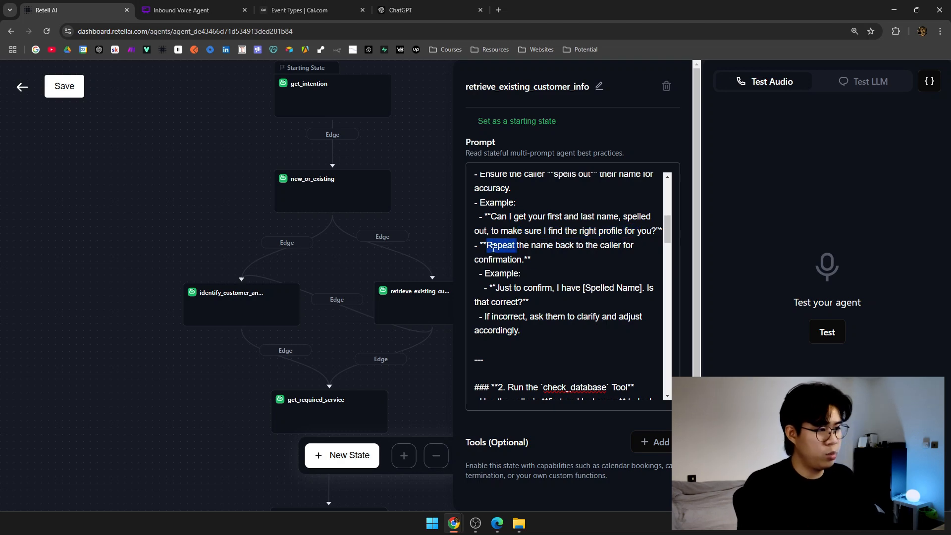
triple_click(538, 287)
click(602, 287)
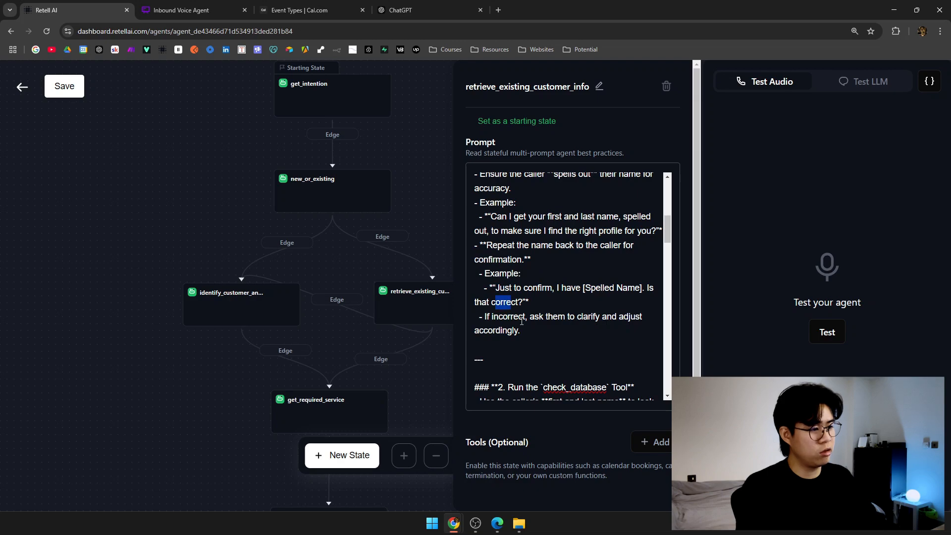
scroll(503, 302, down, 1)
drag(529, 267, 593, 276)
scroll(496, 290, down, 2)
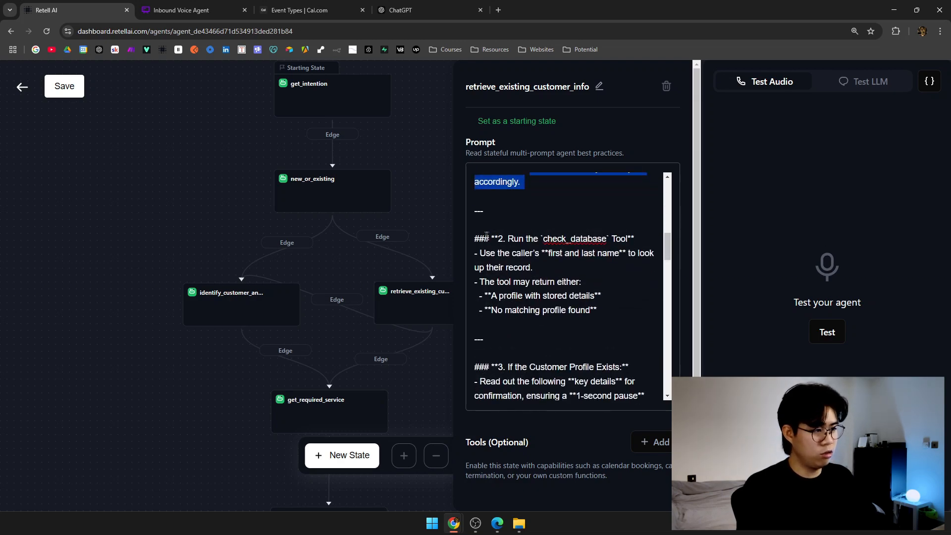
drag(490, 238, 627, 239)
scroll(567, 213, down, 1)
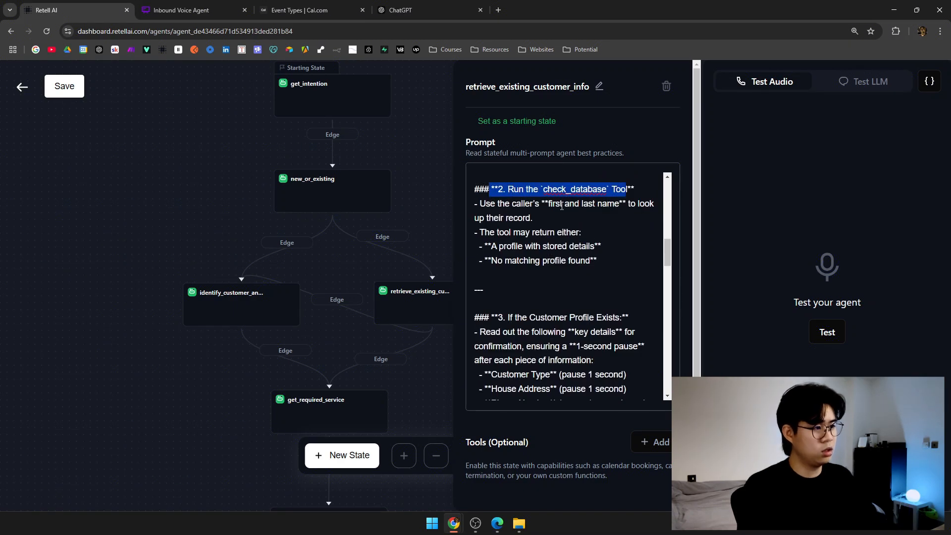
drag(561, 205, 615, 207)
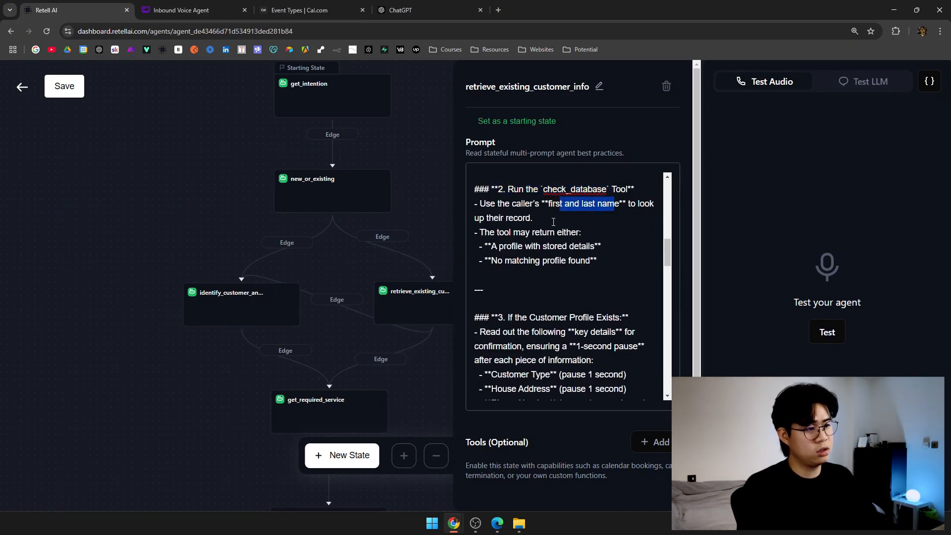
drag(484, 232, 576, 234)
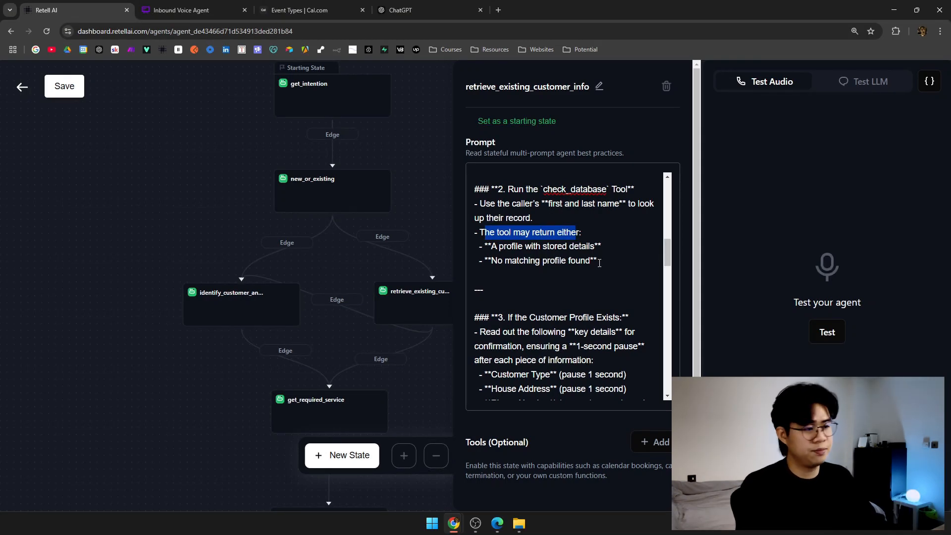
drag(667, 251, 661, 265)
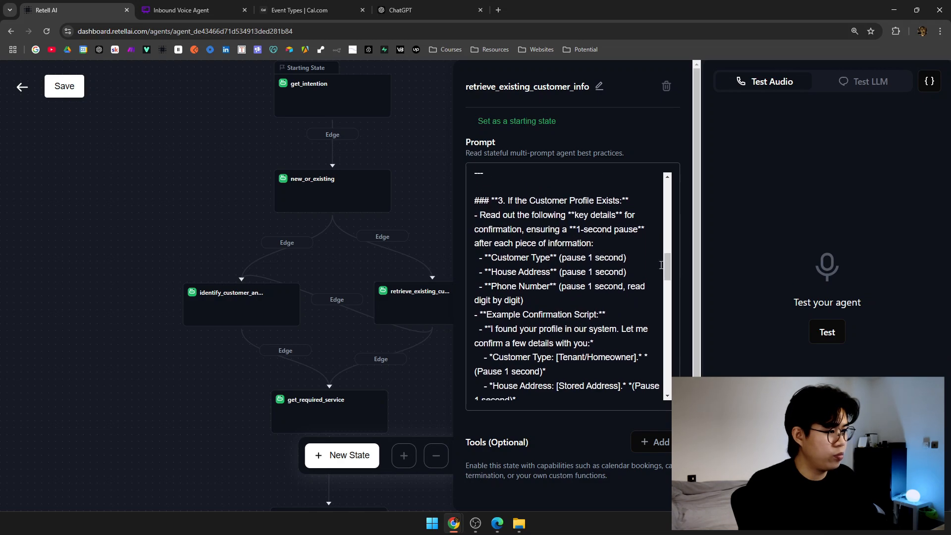
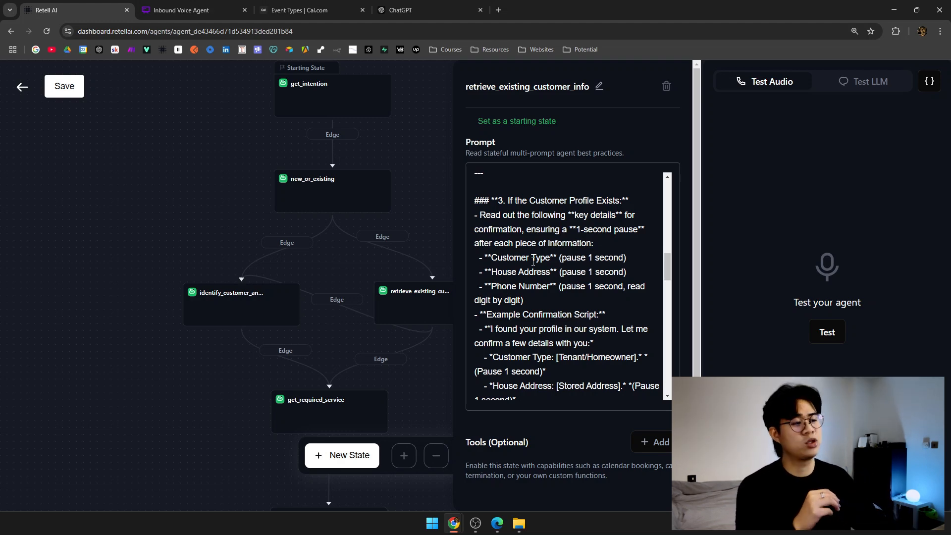
Review the prompt's Customer Type detail and digit-by-digit reading instruction.
drag(632, 258, 561, 259)
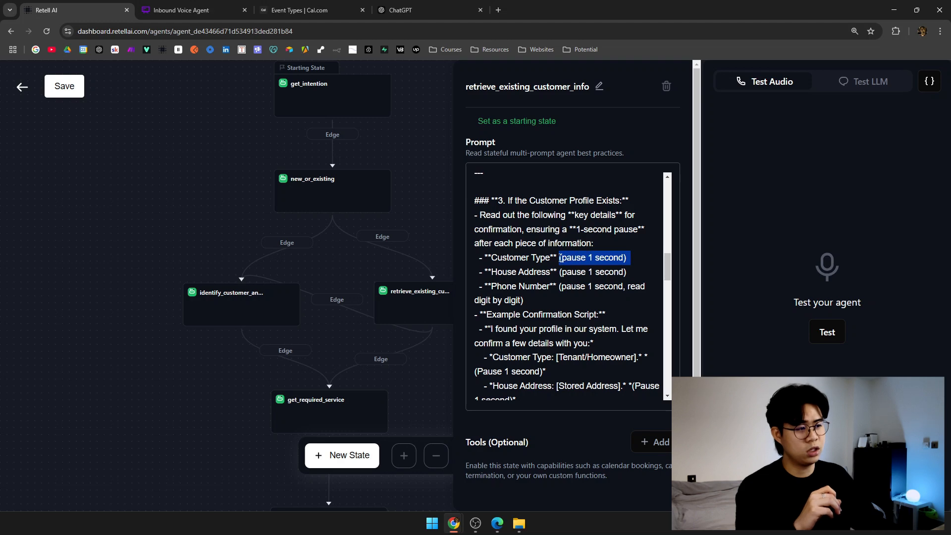
drag(485, 258, 557, 258)
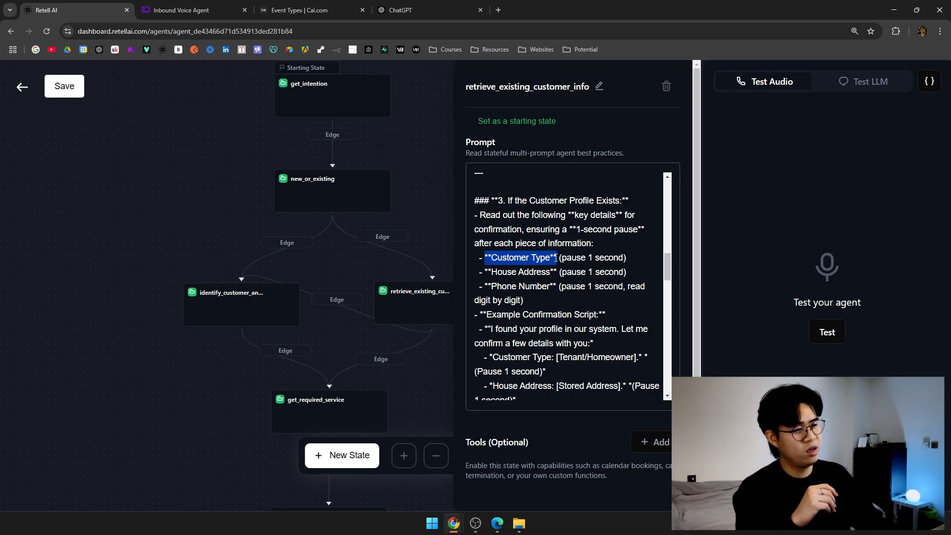
triple_click(593, 258)
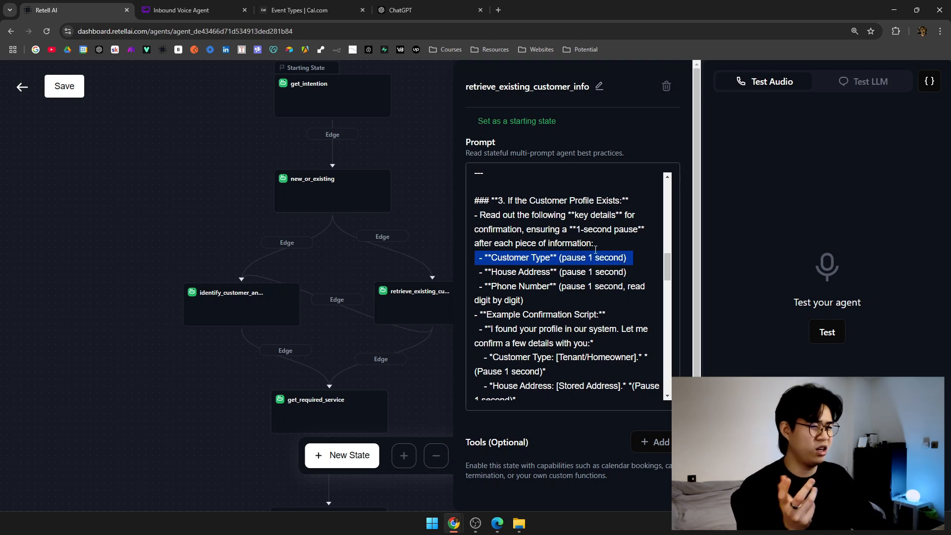
click(596, 252)
scroll(596, 253, down, 2)
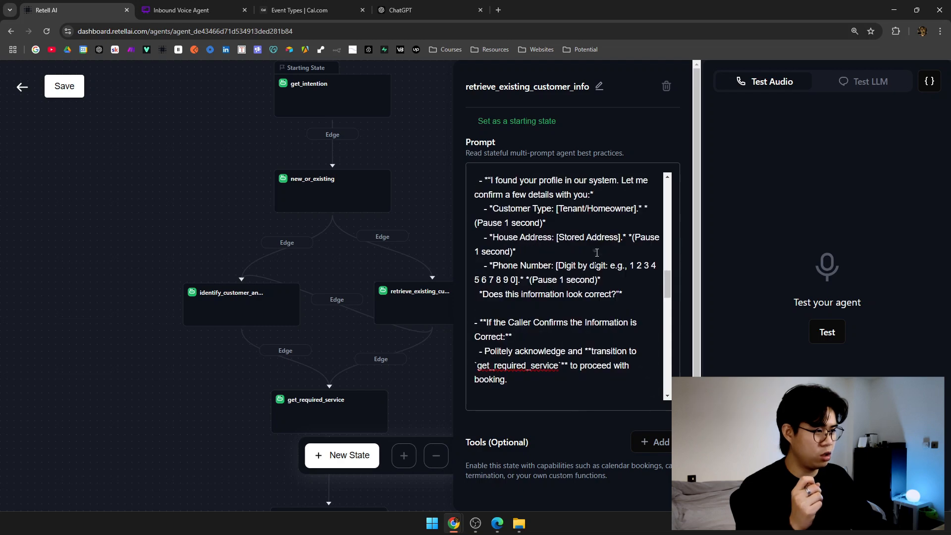
scroll(596, 252, up, 1)
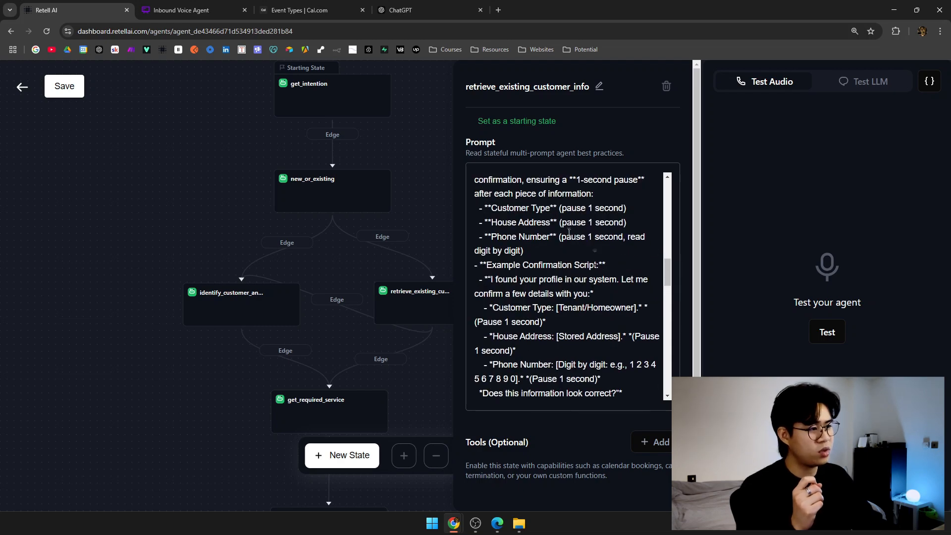
drag(565, 223, 613, 236)
drag(481, 251, 510, 250)
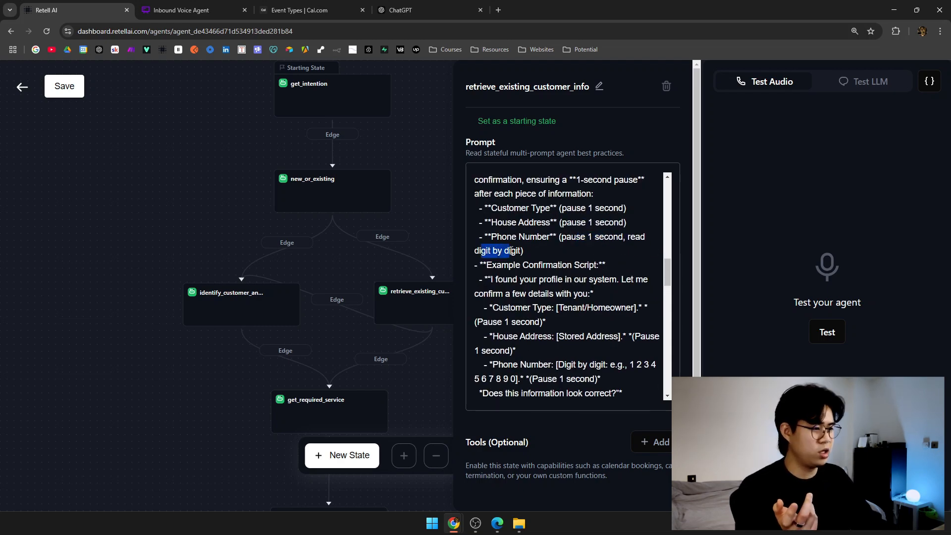
Review the confirmation script and the confirming and incorrect-caller instructions, then shift the flow diagram left.
scroll(560, 254, down, 1)
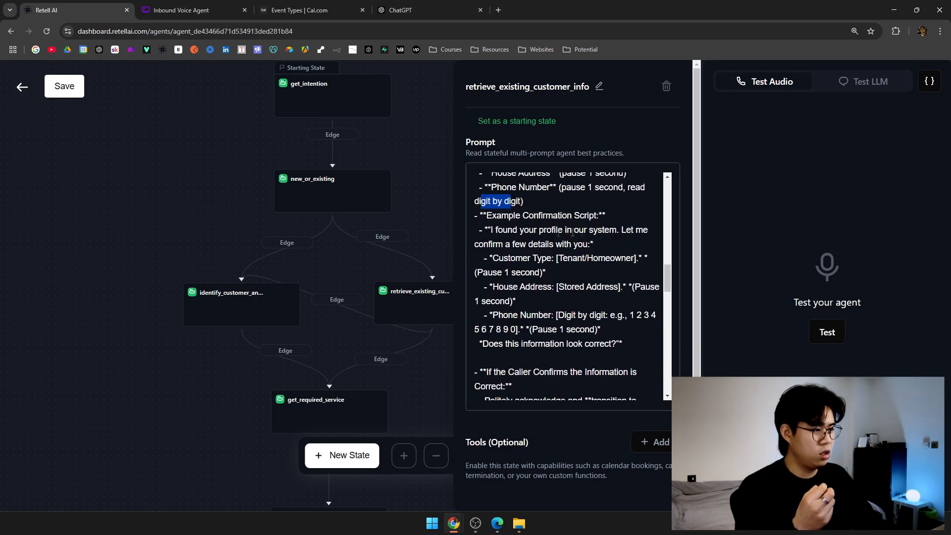
drag(486, 215, 637, 343)
scroll(637, 342, down, 3)
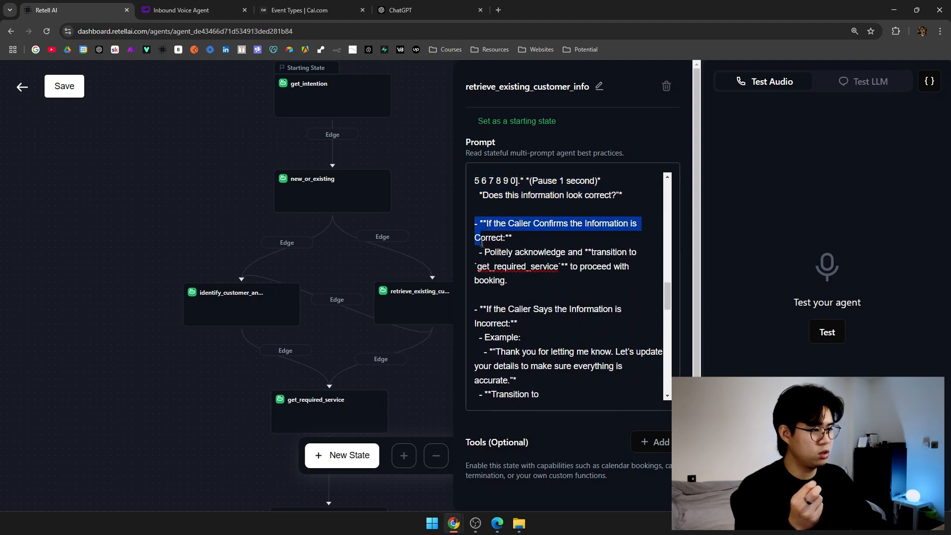
drag(474, 223, 520, 284)
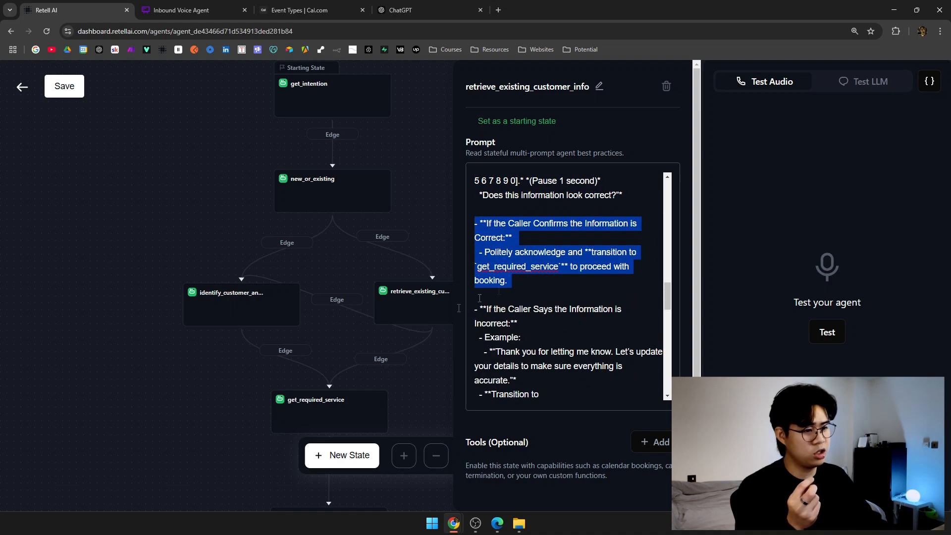
scroll(593, 299, down, 1)
scroll(592, 299, down, 2)
scroll(593, 299, up, 1)
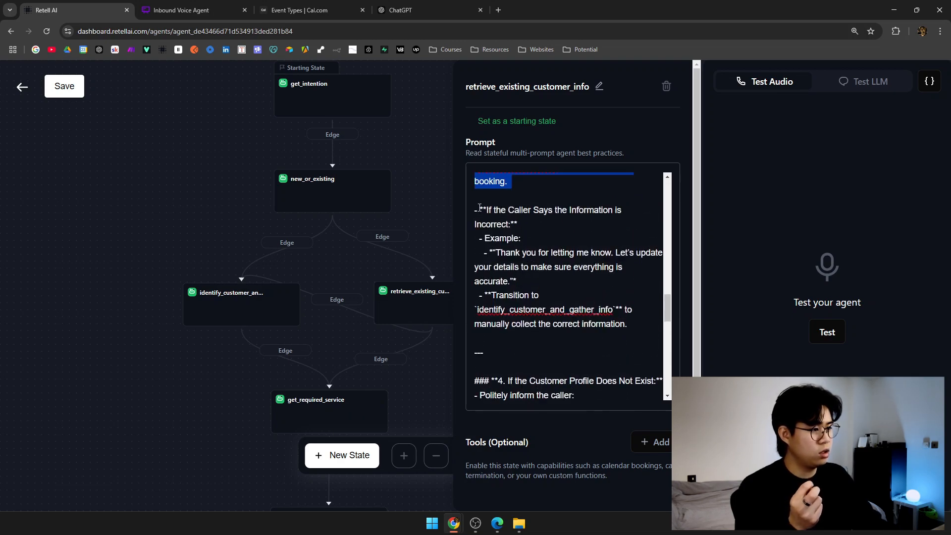
drag(480, 208, 498, 226)
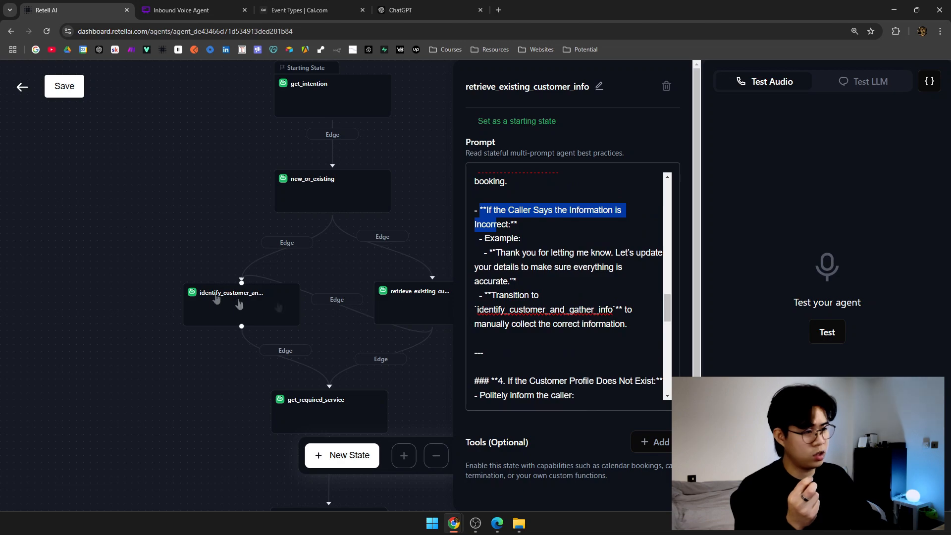
scroll(591, 295, down, 4)
scroll(585, 292, down, 3)
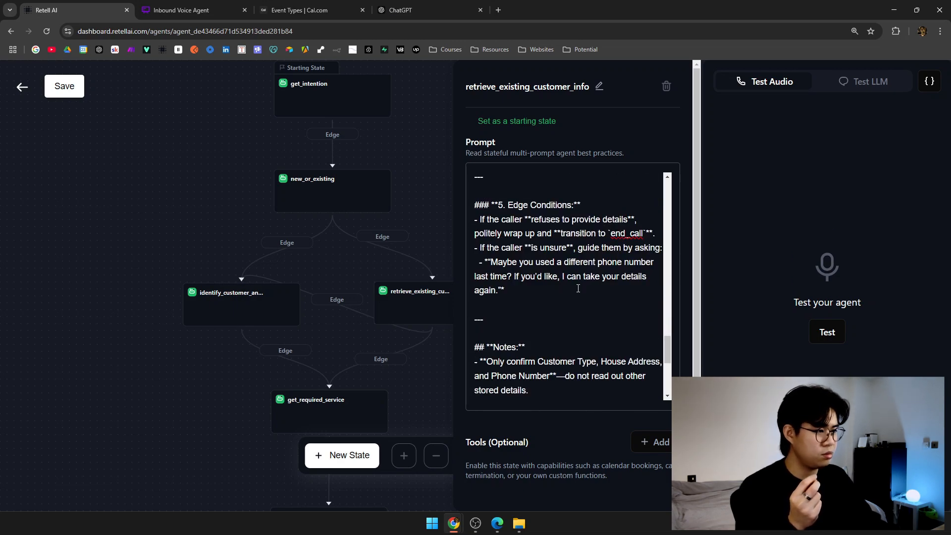
scroll(578, 289, down, 3)
scroll(578, 288, down, 3)
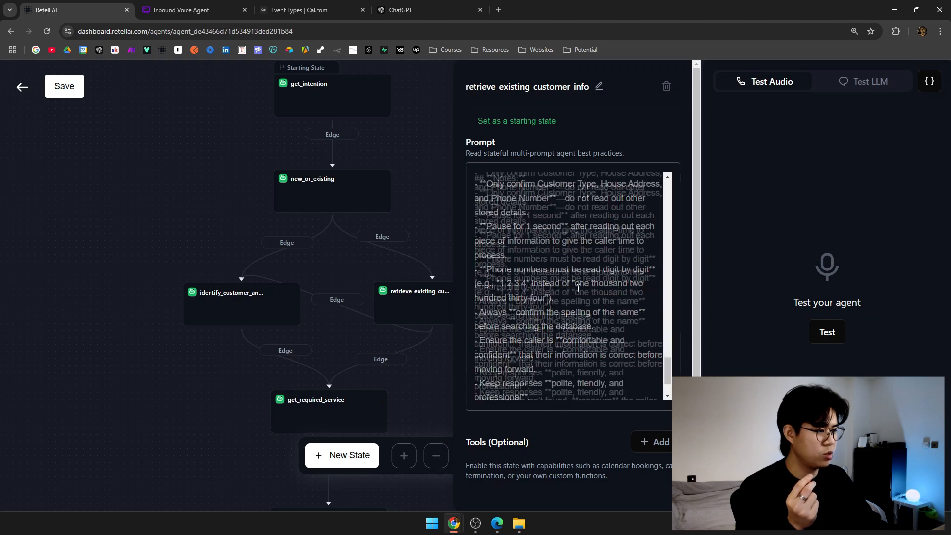
scroll(580, 292, down, 1)
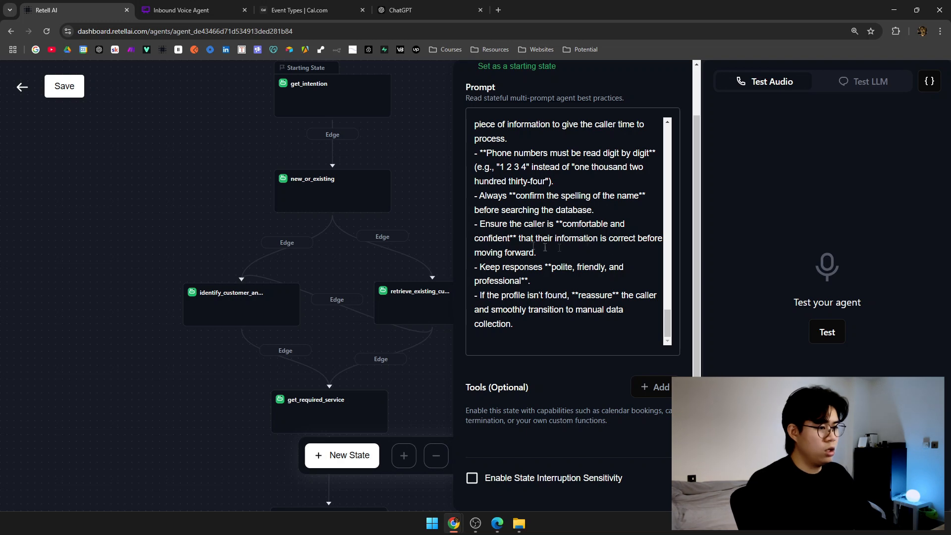
drag(420, 219, 289, 222)
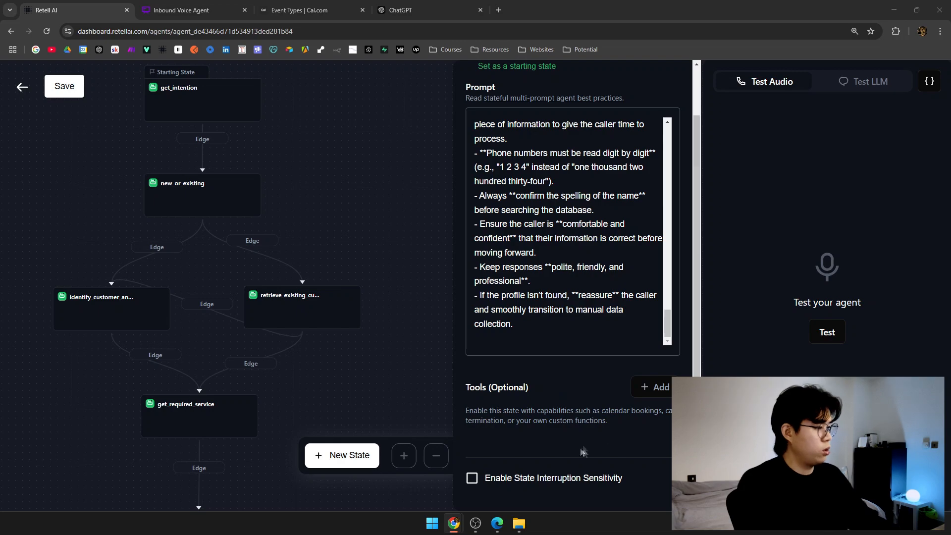
Add a Cal.com Check Calendar Availability tool named check_availability.
click(654, 387)
scroll(590, 390, down, 3)
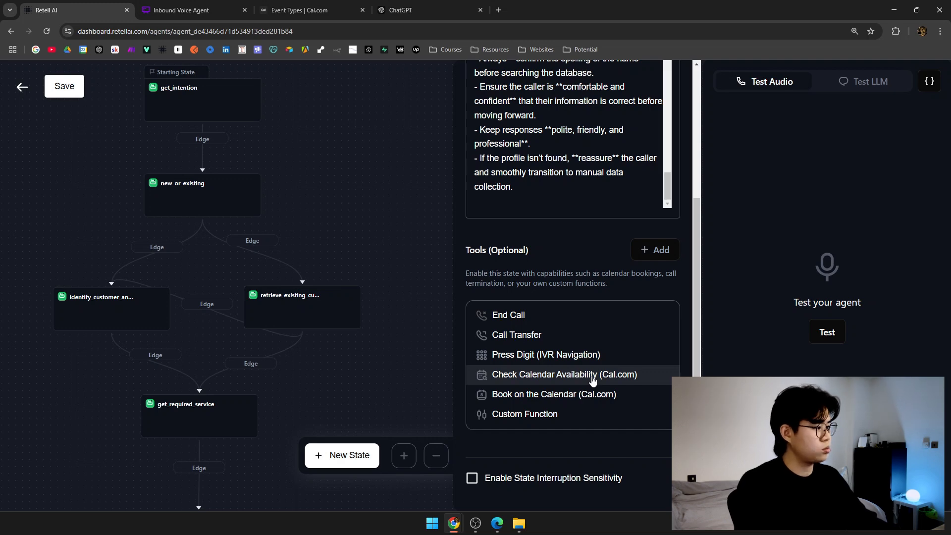
click(593, 380)
scroll(545, 208, down, 2)
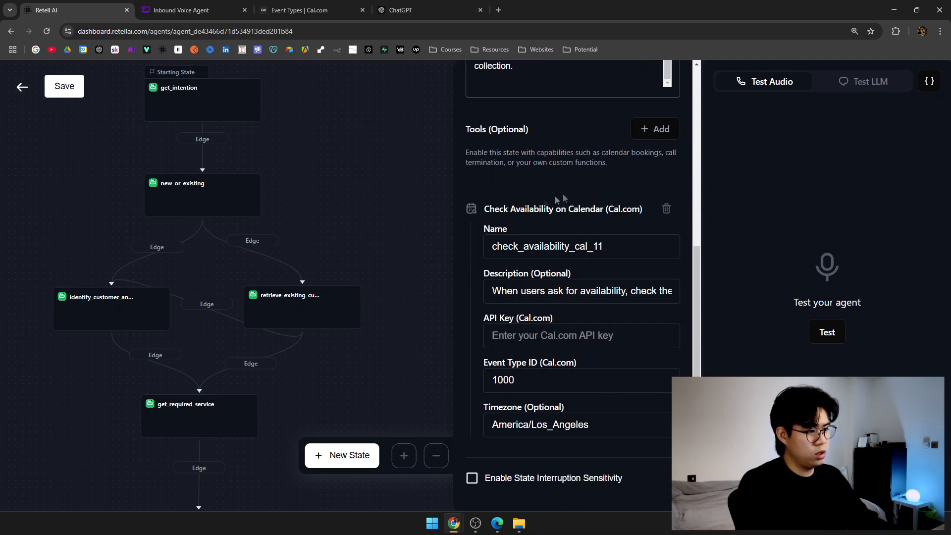
drag(640, 242, 572, 242)
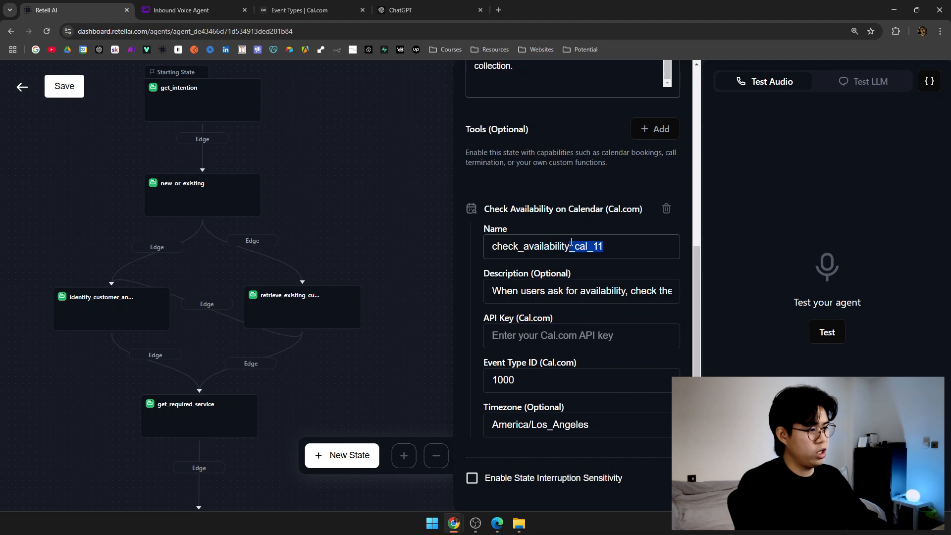
key(BackSpace)
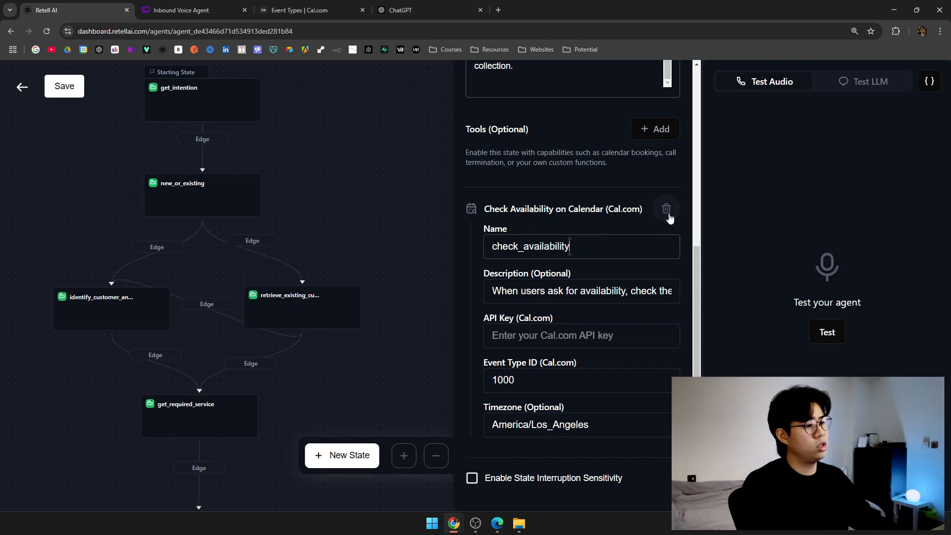
Remove the check_availability tool and bring up the Tools add menu again.
scroll(673, 214, up, 5)
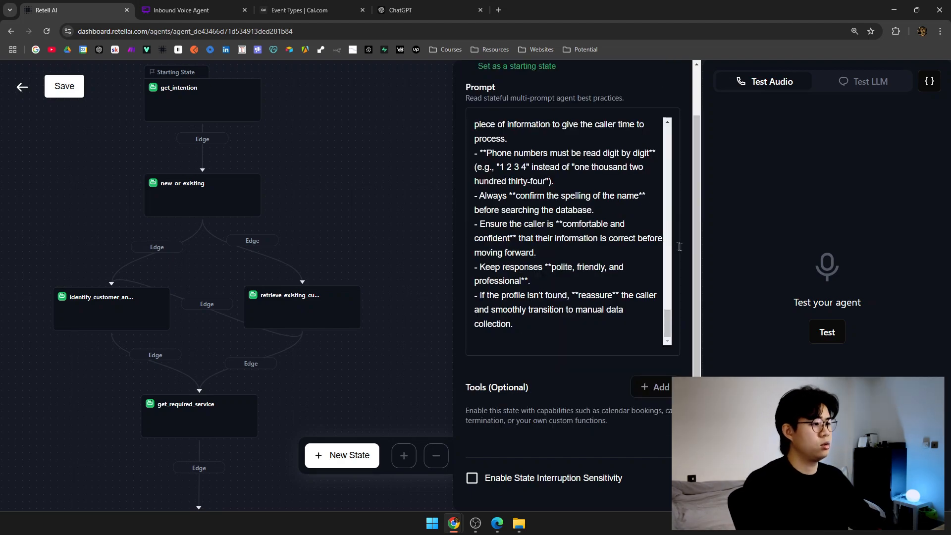
scroll(681, 248, up, 1)
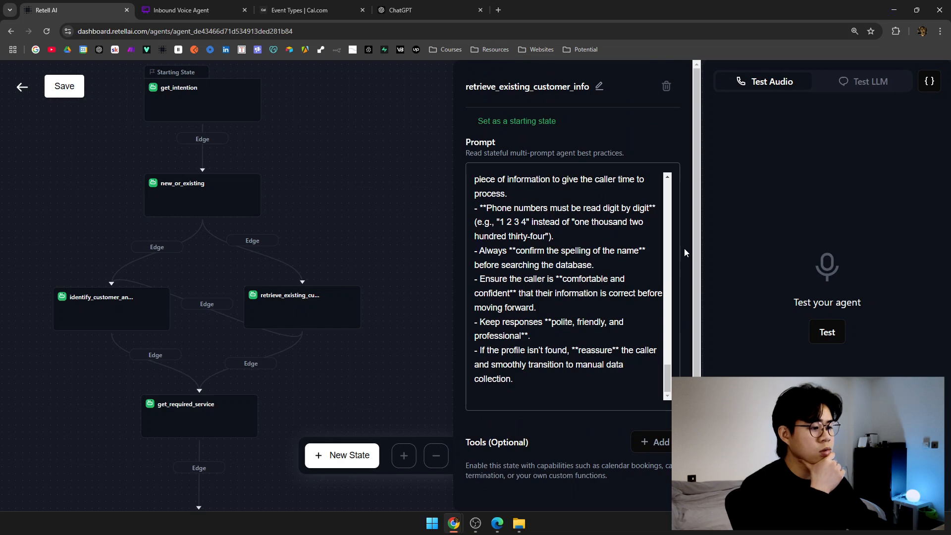
scroll(685, 248, down, 1)
scroll(576, 266, up, 3)
scroll(576, 266, down, 3)
scroll(559, 421, up, 1)
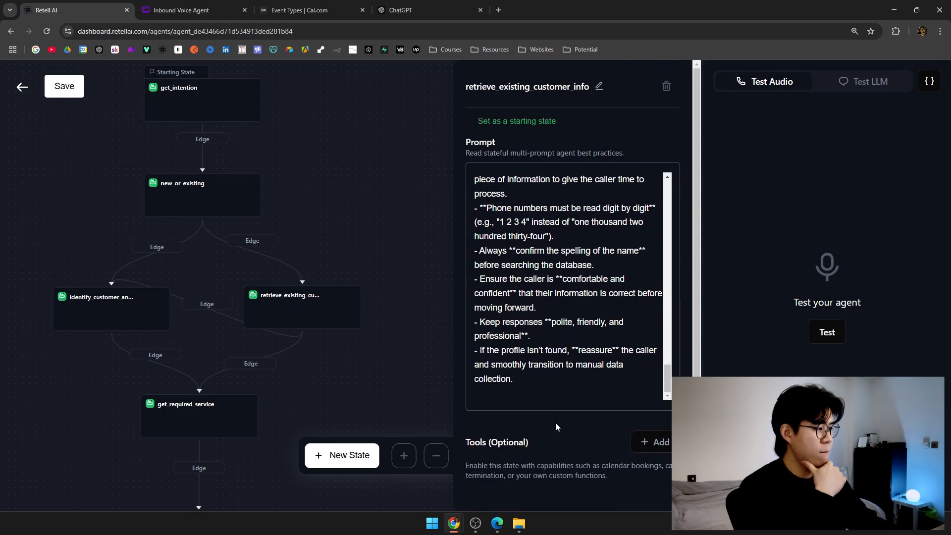
scroll(589, 149, down, 1)
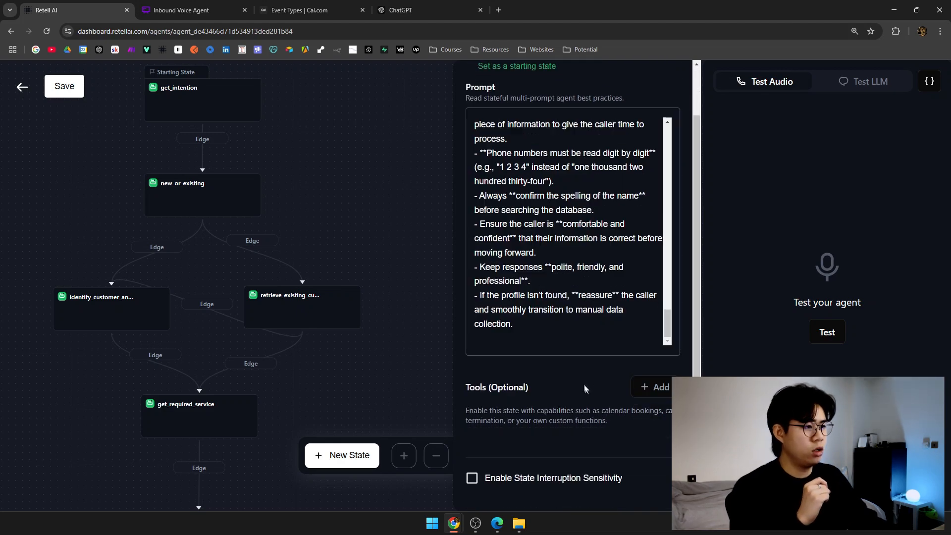
scroll(589, 384, up, 1)
scroll(600, 295, up, 5)
scroll(600, 294, down, 5)
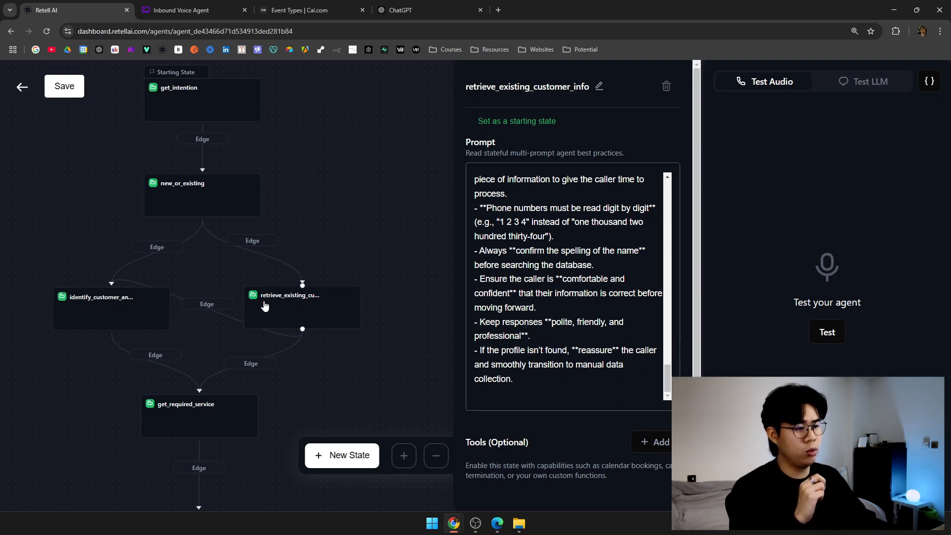
scroll(548, 133, down, 1)
click(659, 388)
scroll(614, 446, down, 3)
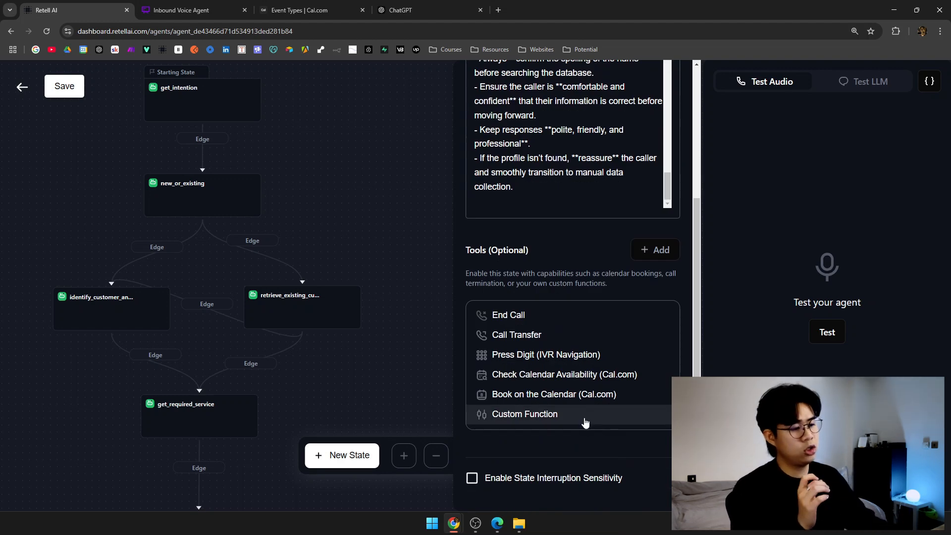
Add a Custom Function tool named check_database.
click(585, 416)
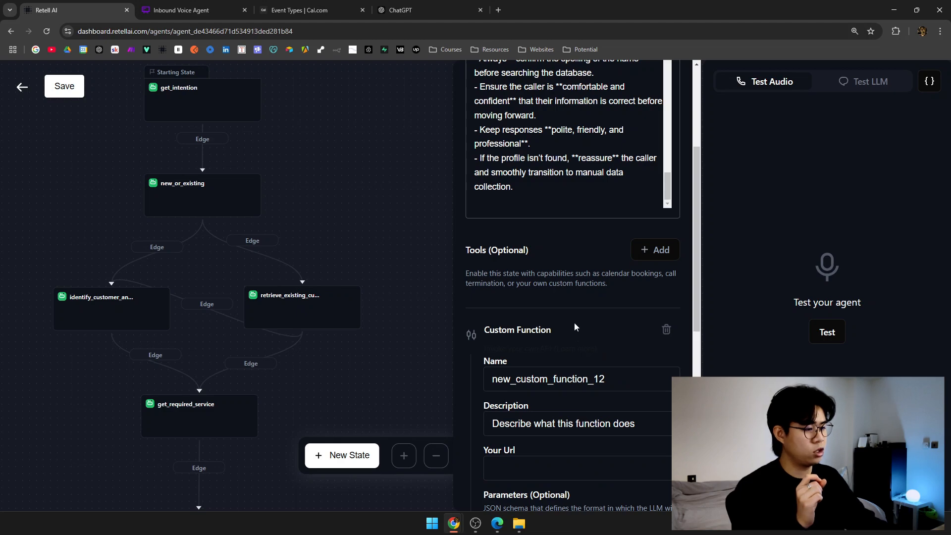
scroll(575, 327, down, 4)
double_click(597, 182)
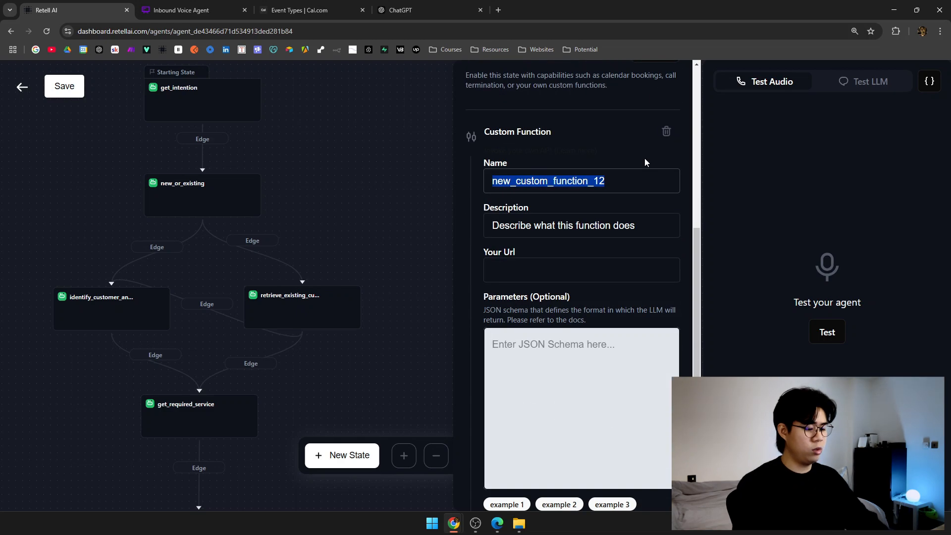
text(check_database)
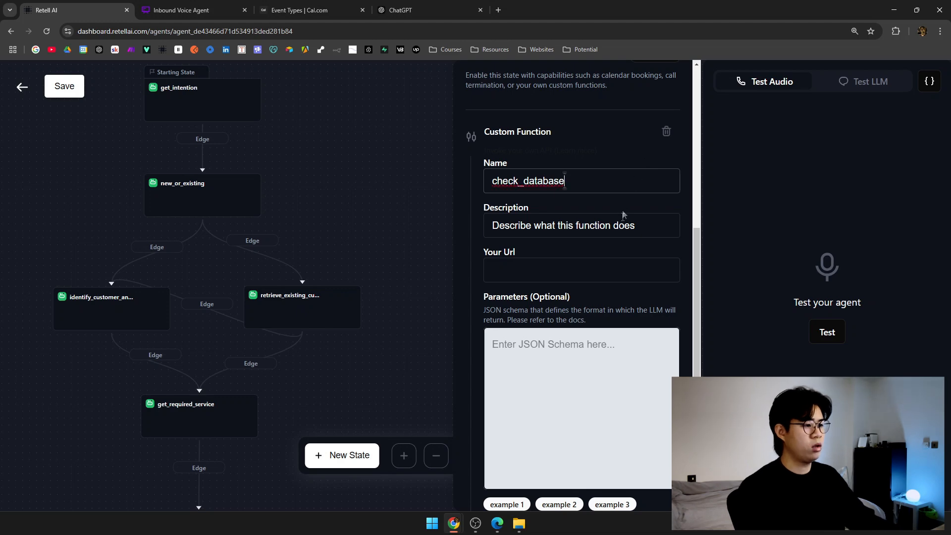
click(688, 227)
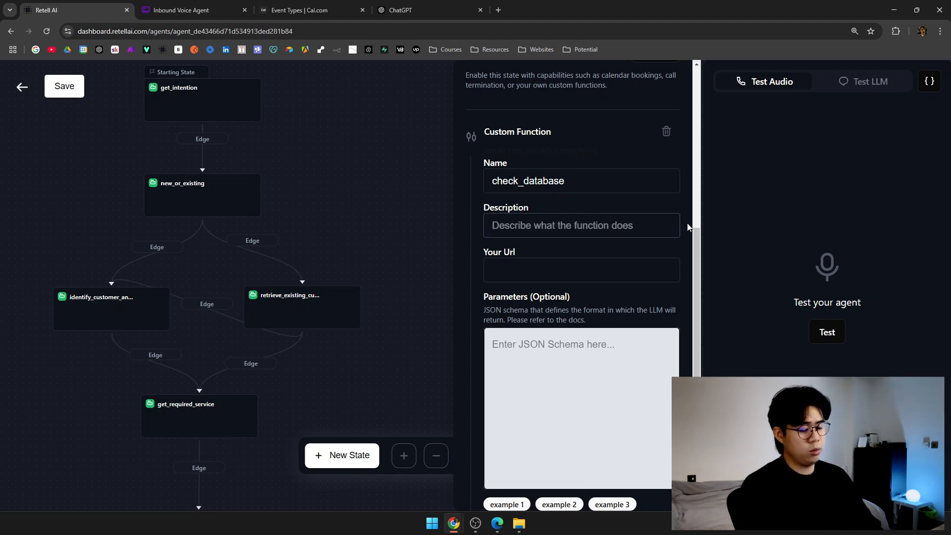
Describe it as querying the database by first and last name and retrieving the customer profile.
text(T)
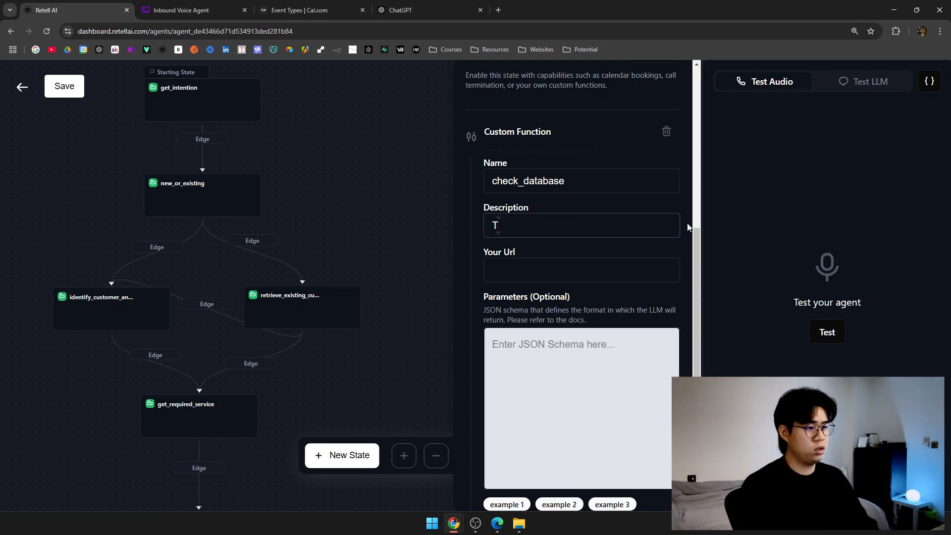
text(his function q)
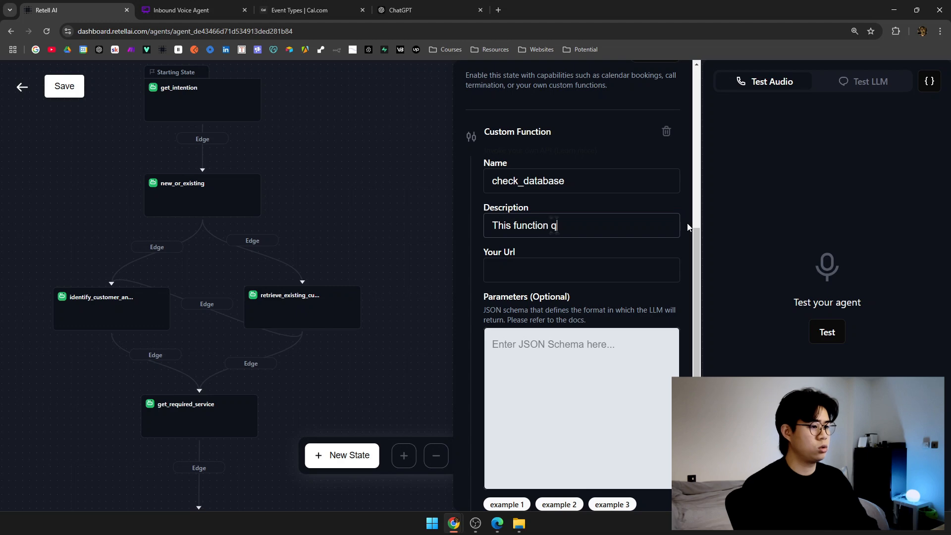
text(ueiies the data)
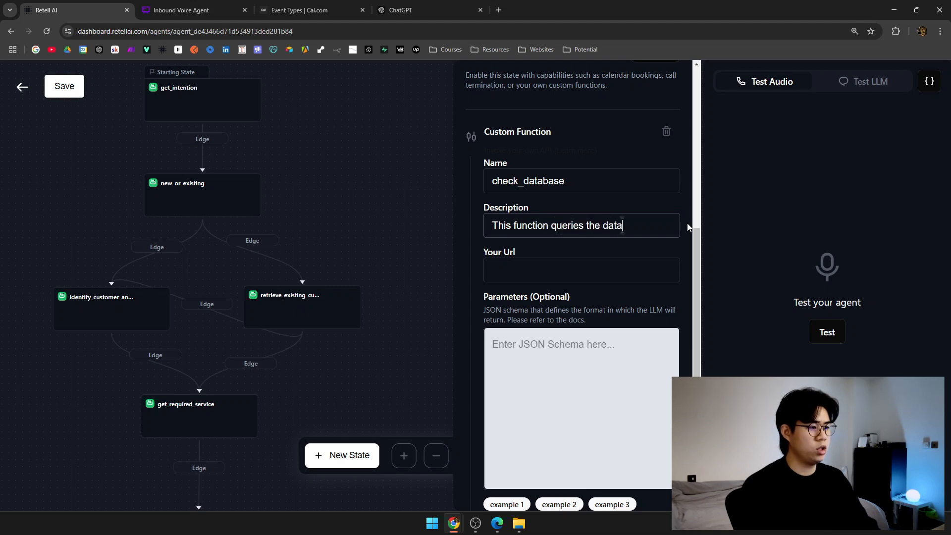
text(base using the cust)
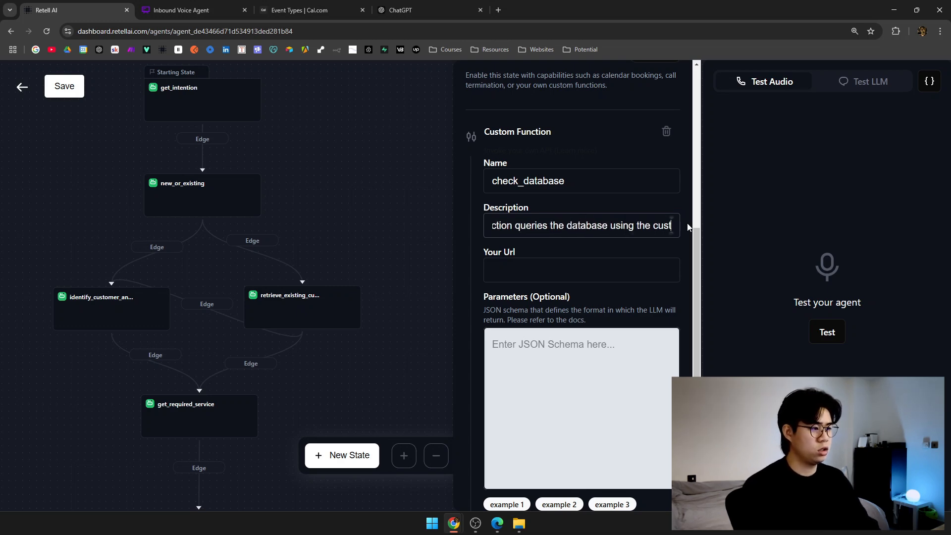
text(omer's firs)
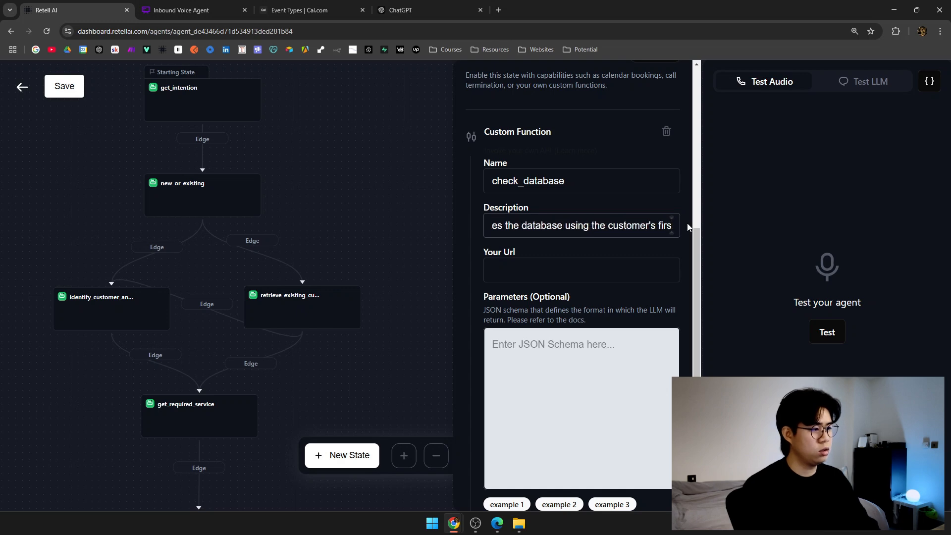
text(t and last name.)
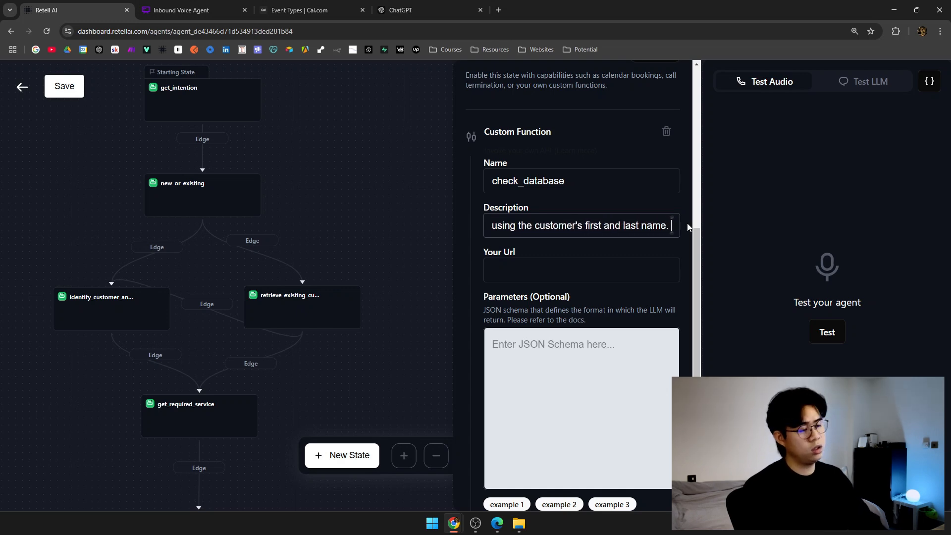
key(BackSpace)
key(BackSpace)
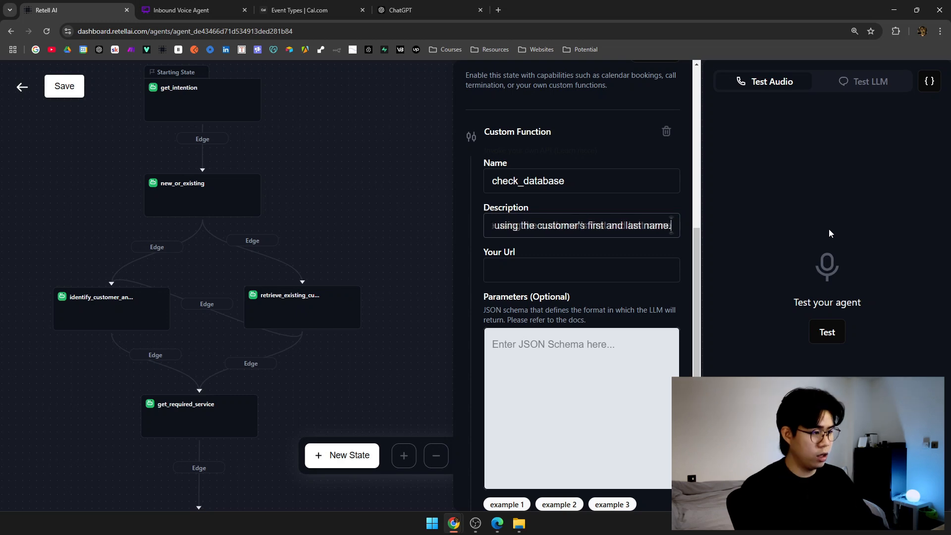
text(and retri)
text(eve )
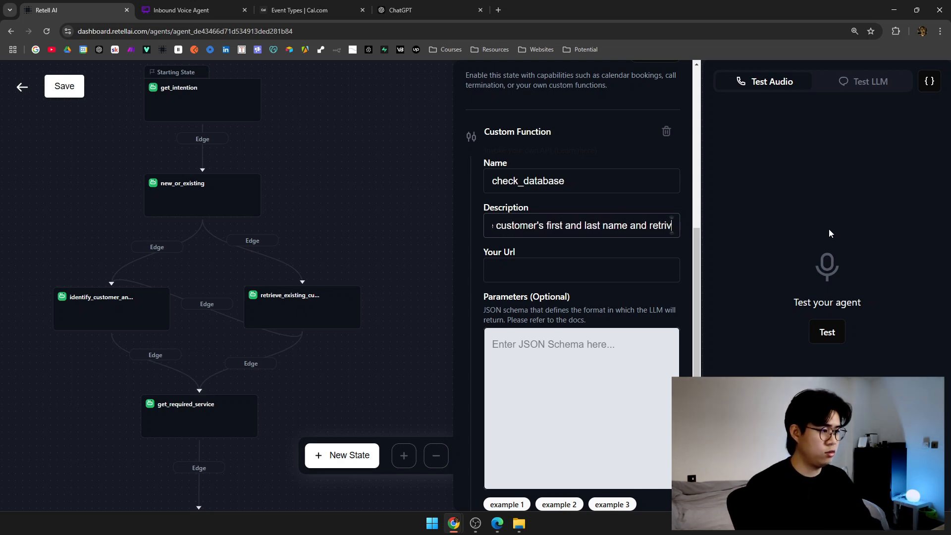
text(the cu)
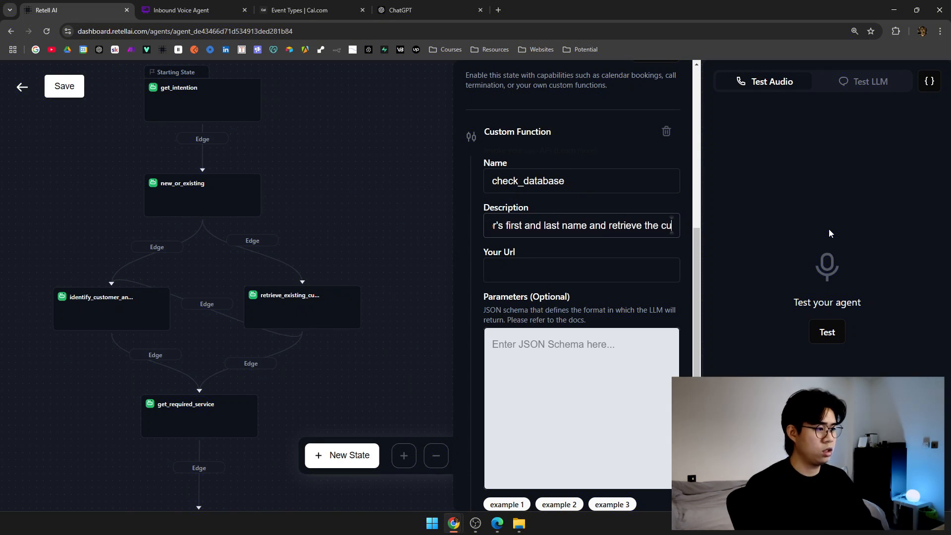
text(stomer profile.)
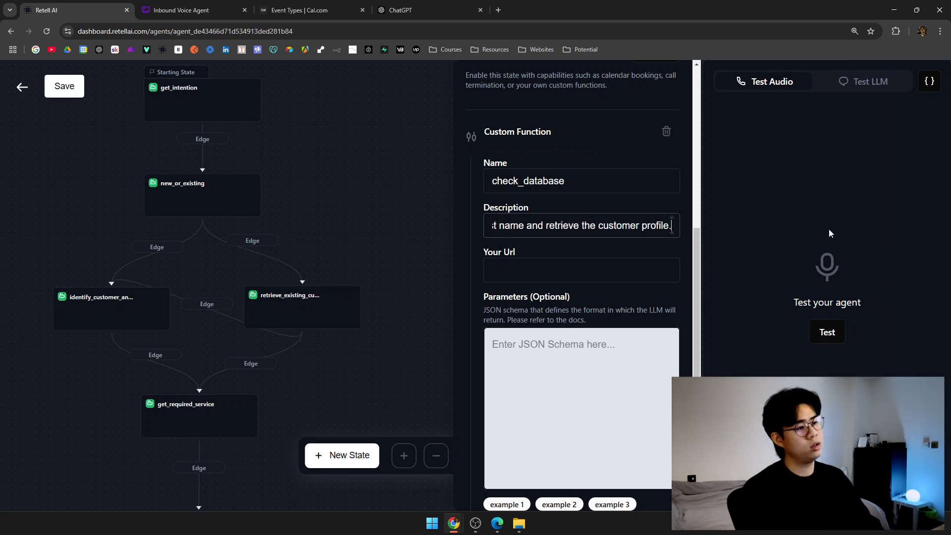
key(alt+Tab)
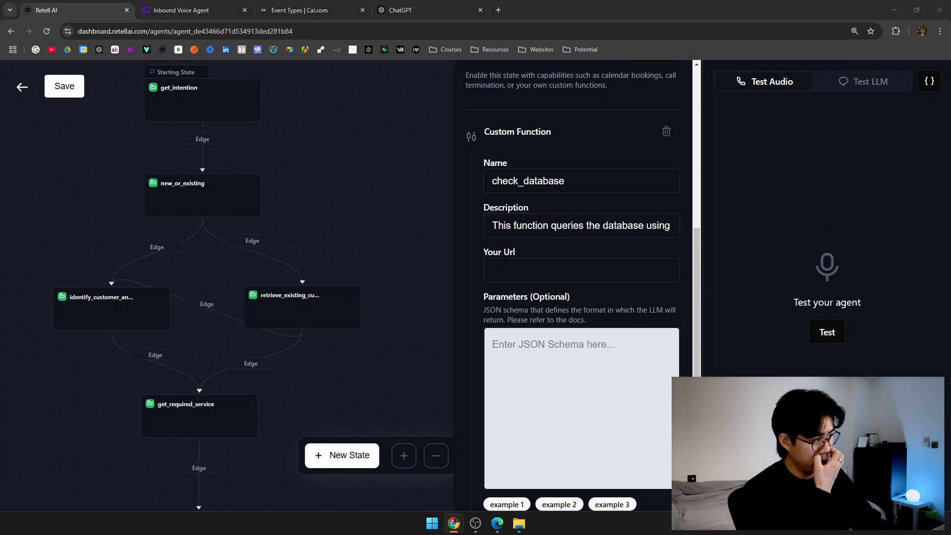
key(alt+Tab)
drag(516, 252, 488, 251)
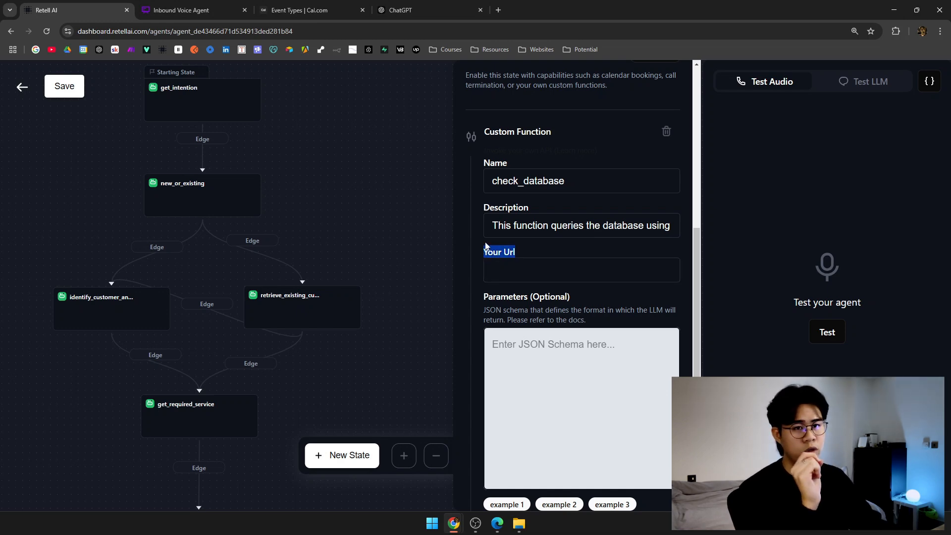
click(487, 248)
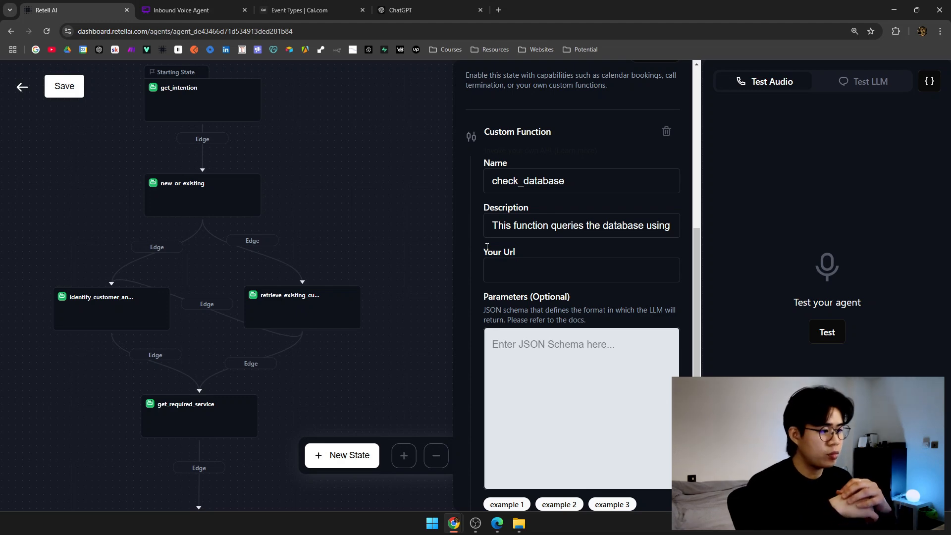
scroll(525, 274, down, 5)
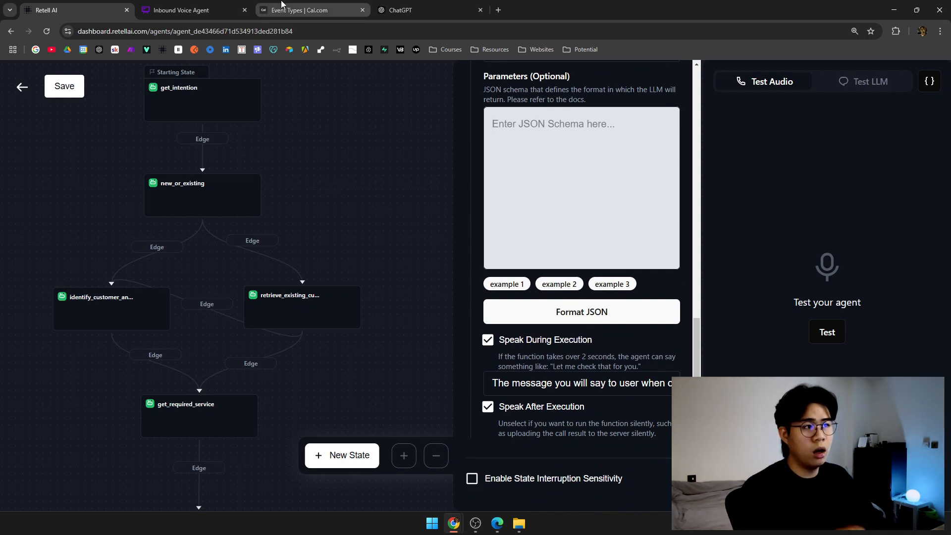
click(421, 10)
click(89, 6)
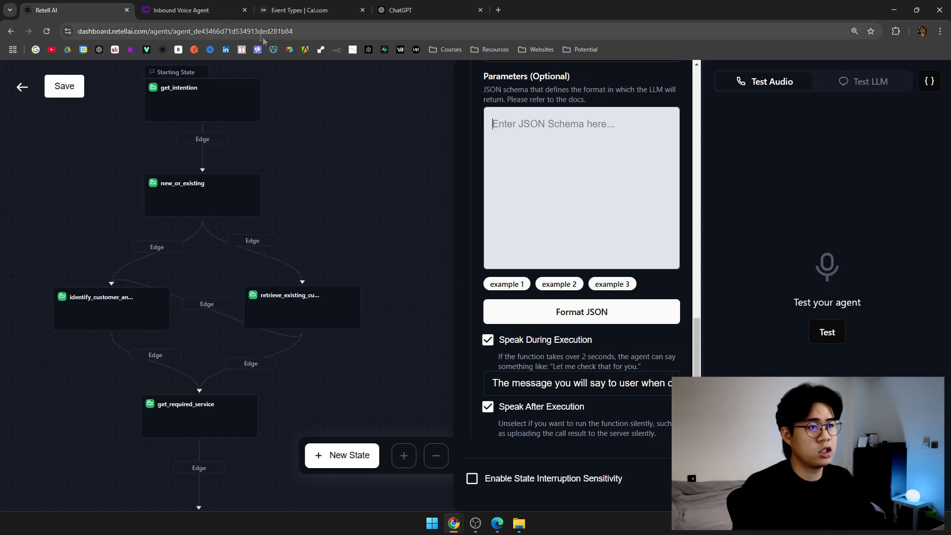
Open n8n in a new tab and create a workflow named 'Plumbing XYZ > Check Database'.
middle_click(336, 50)
drag(550, 10, 198, 9)
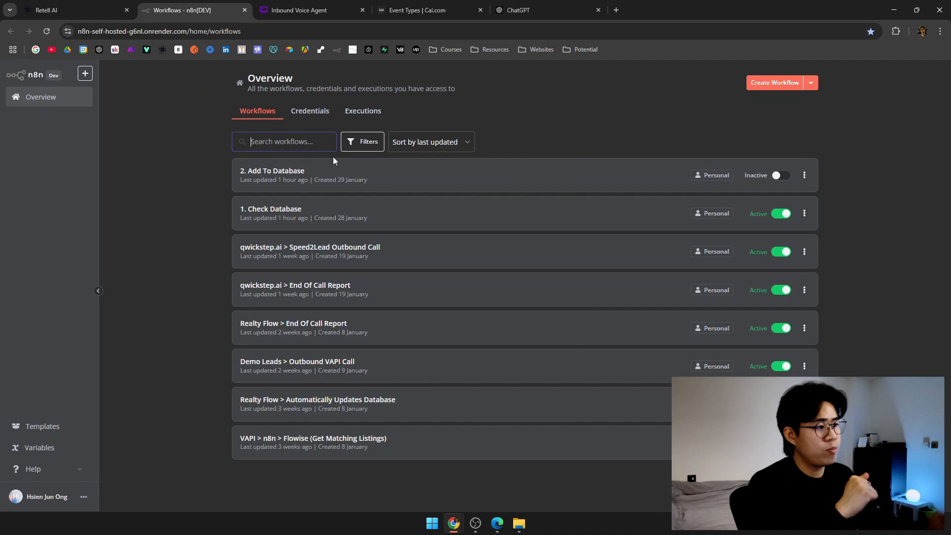
click(775, 83)
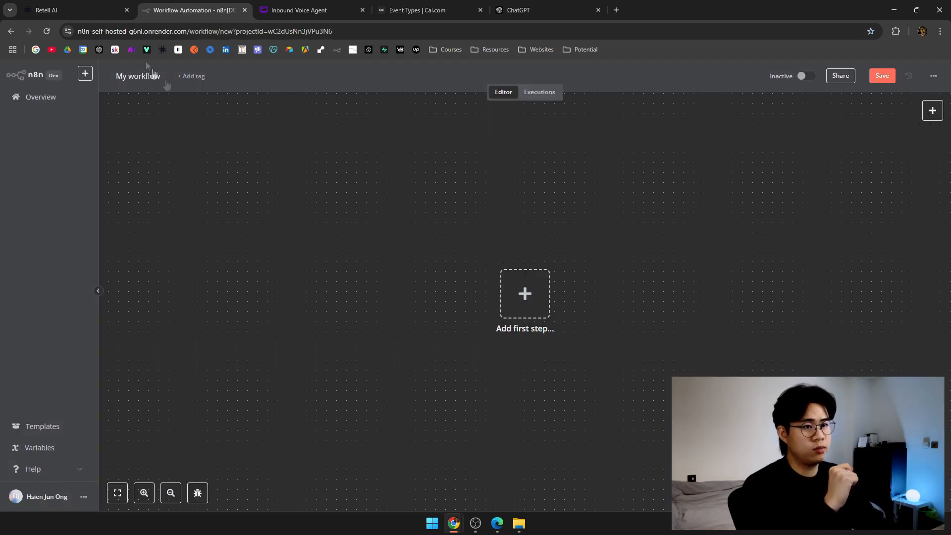
click(140, 75)
key(ctrl+a)
text(Plu)
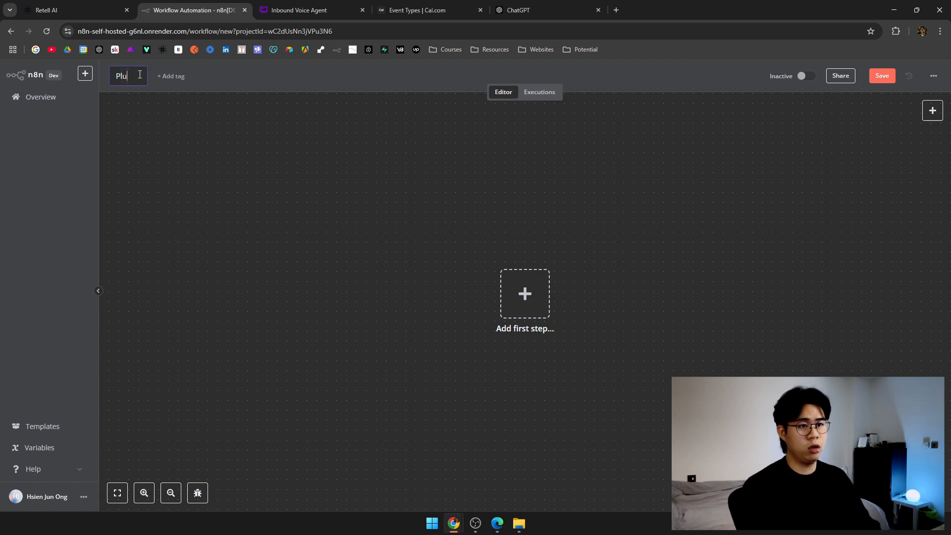
text(mbing XYZ)
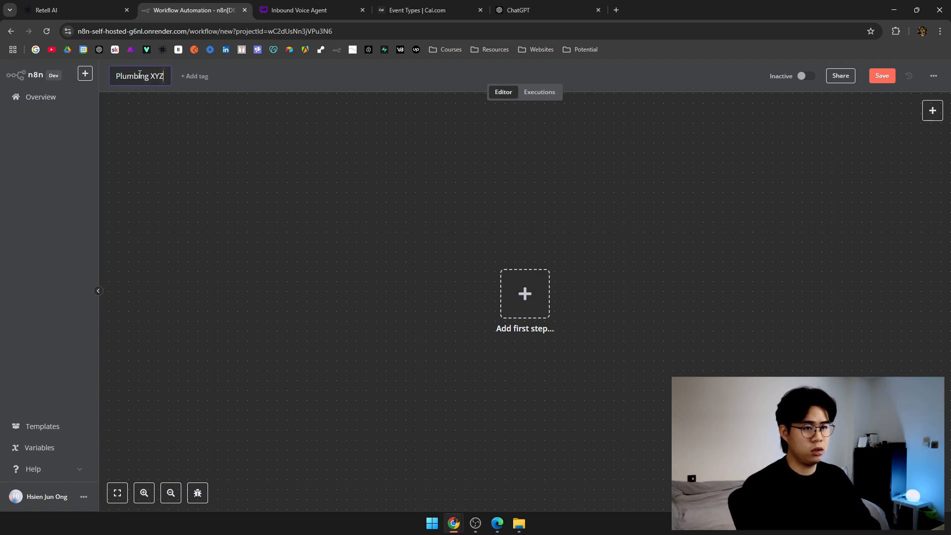
text( > Chec)
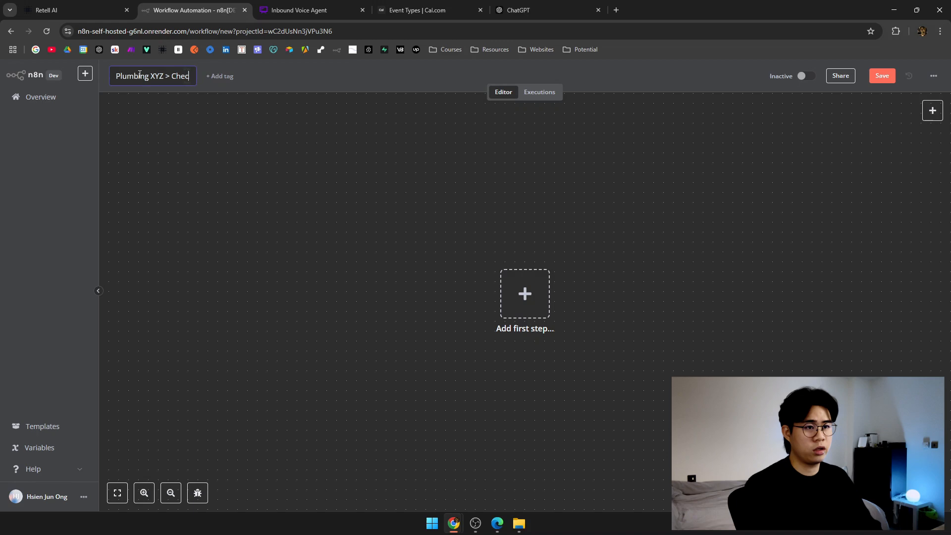
text(k Database)
key(Return)
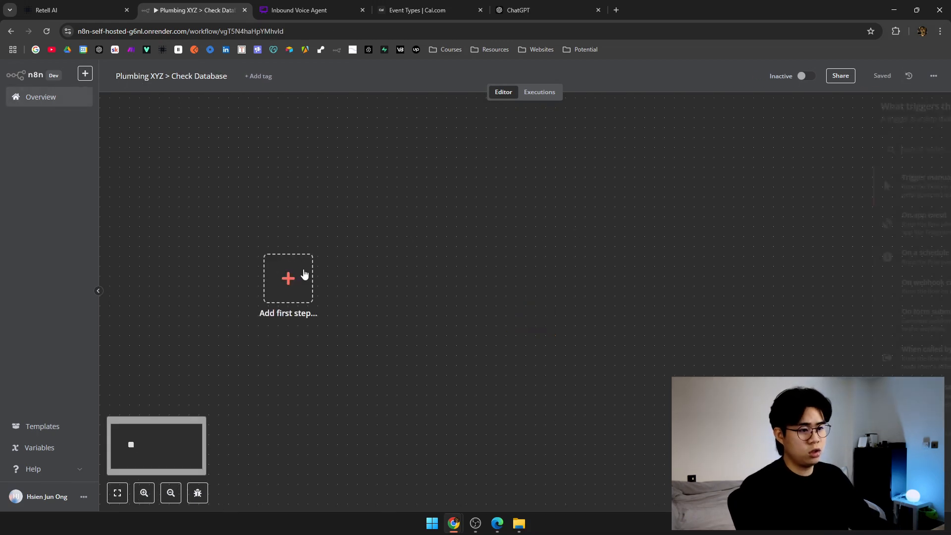
Start adding the workflow's first trigger step by searching for a webhook.
click(300, 273)
text(webhjoo)
key(ctrl+BackSpace)
Add a POST Webhook trigger, keep its Test URL, and go back to Retell AI.
text(webhoo)
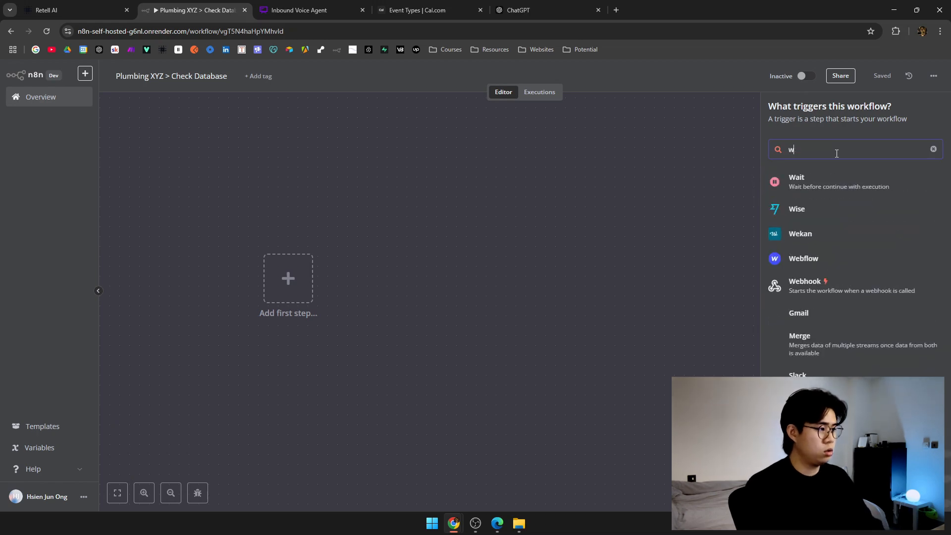
click(837, 188)
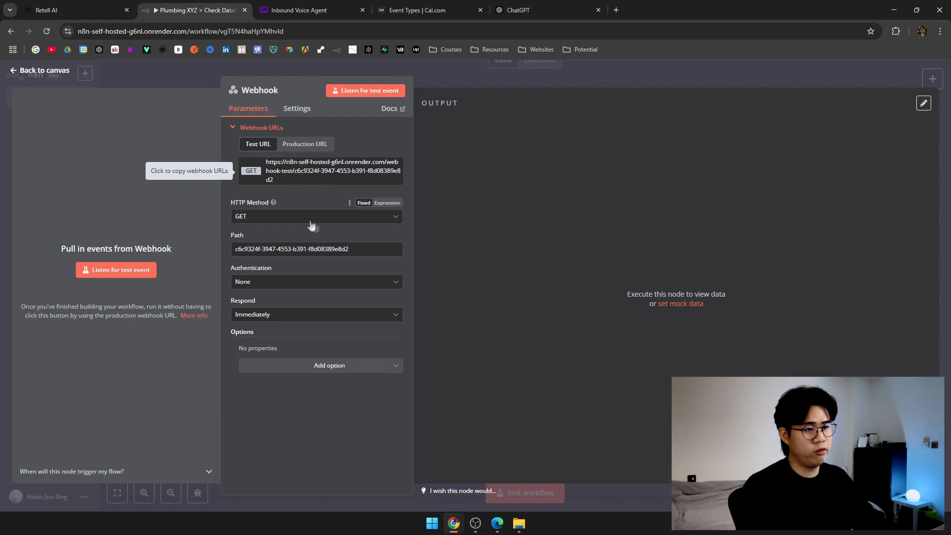
click(316, 219)
click(250, 309)
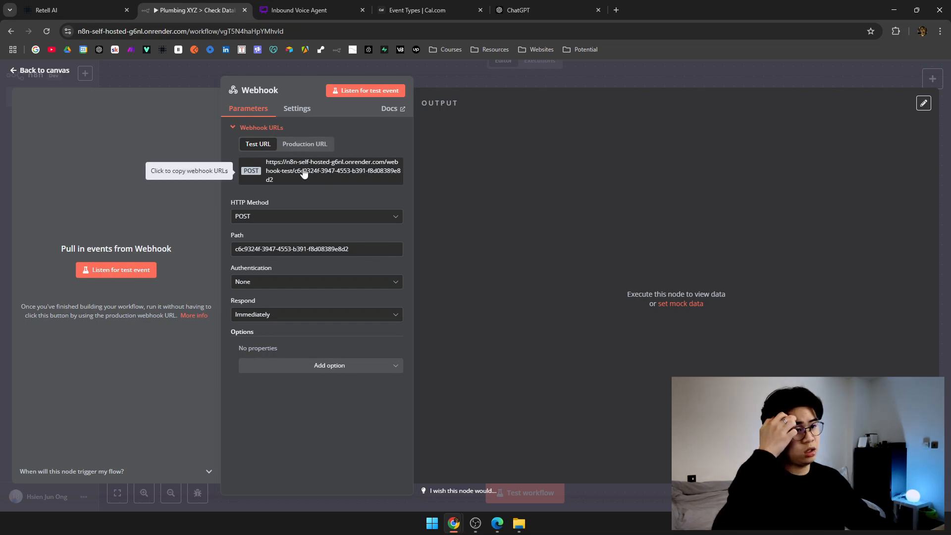
click(306, 145)
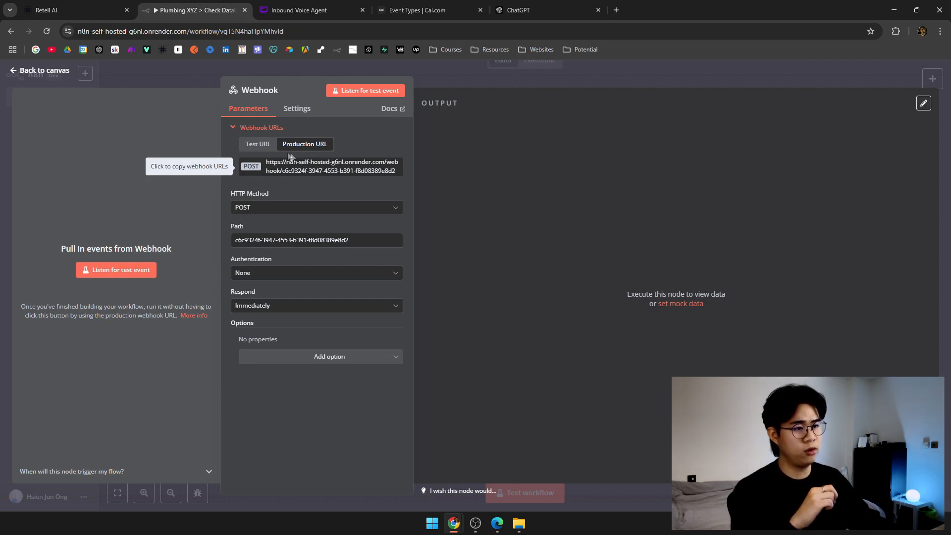
click(259, 144)
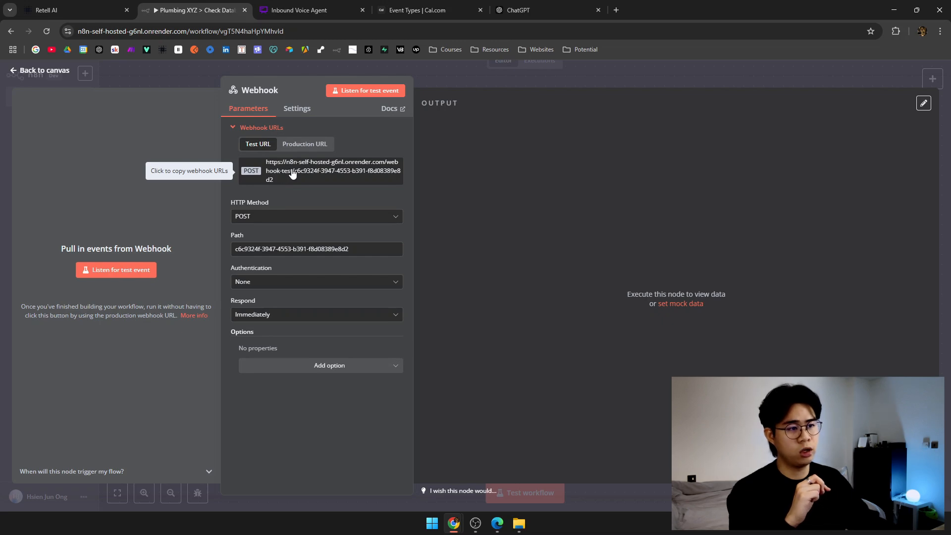
click(458, 78)
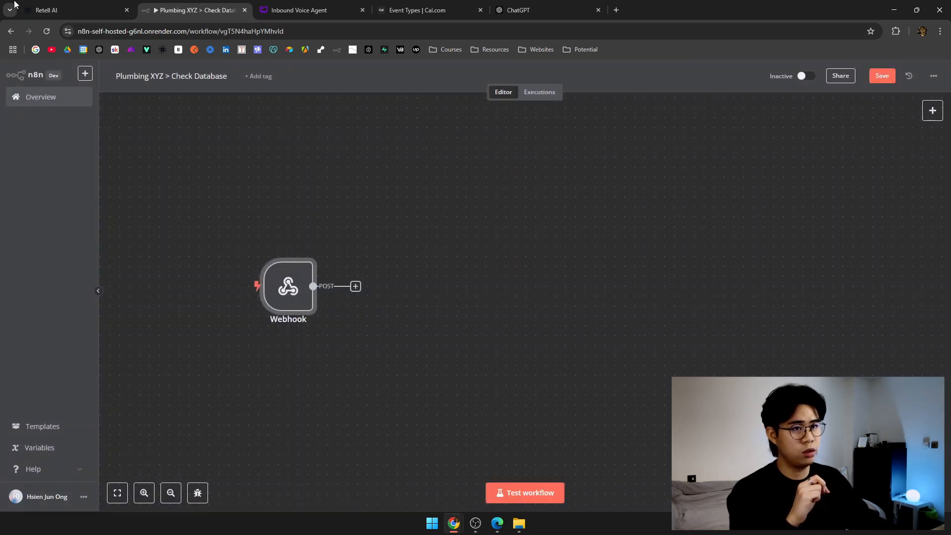
click(59, 9)
scroll(594, 362, up, 3)
Paste the n8n webhook Test URL into the check_database function's URL.
click(527, 197)
key(ctrl+v)
click(575, 239)
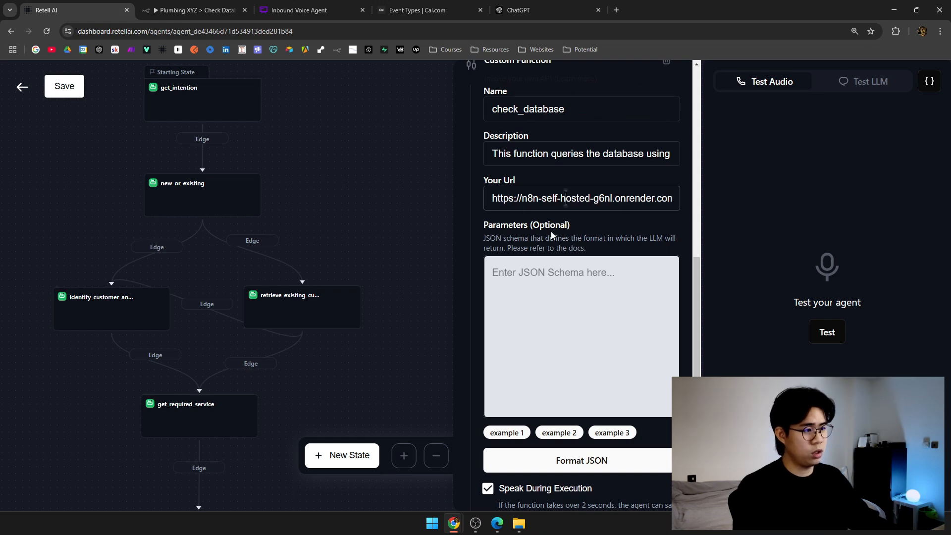
Paste a JSON parameter schema requiring first_name and last_name.
scroll(551, 231, down, 2)
click(520, 180)
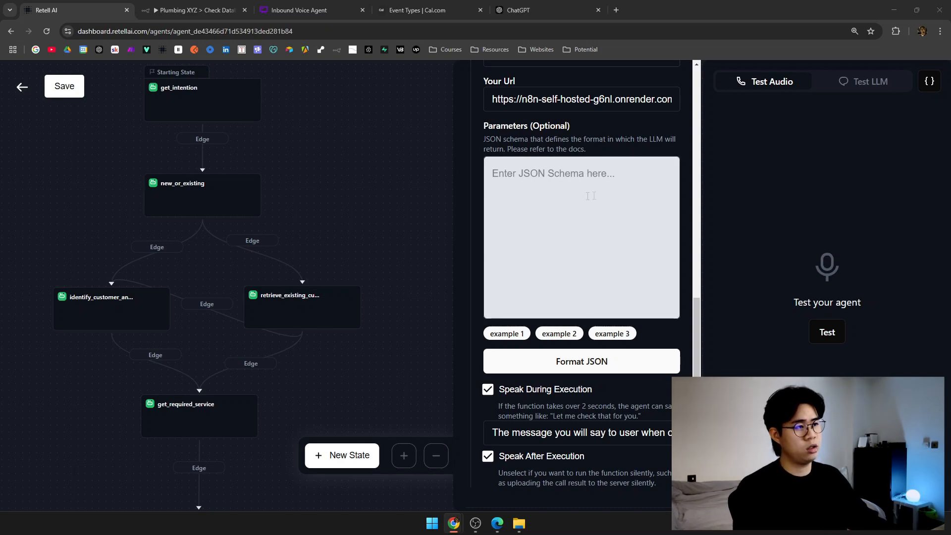
click(517, 166)
text({   "type": "object",   "properties": {     "first_name": {       "type": "string",       "description": "The first name of the customer, spelled out correctly by the user."     },     "last_name": {       "type": "string",       "description": "The last name of the customer, spelled out correctly by the user."     }   },   "required": [     "first_name",     "last_name"   ] })
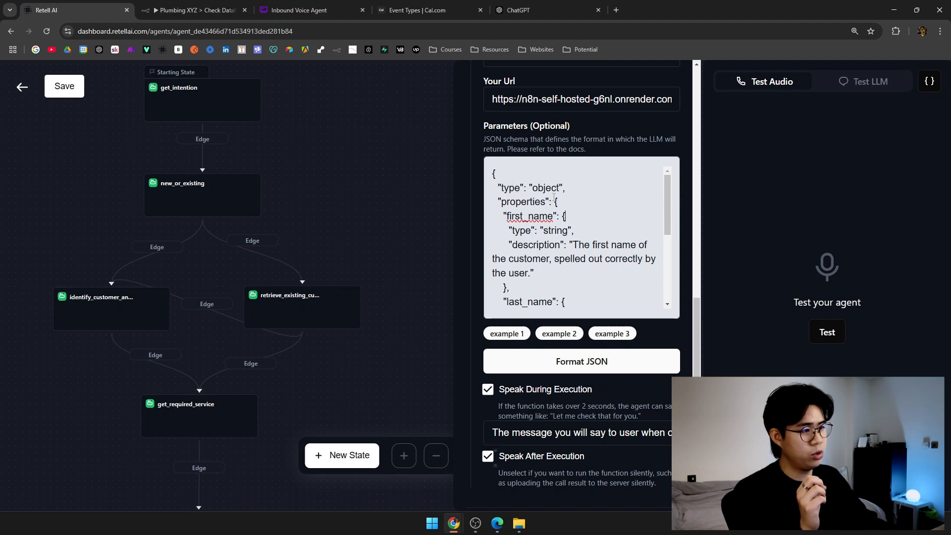
scroll(540, 201, down, 1)
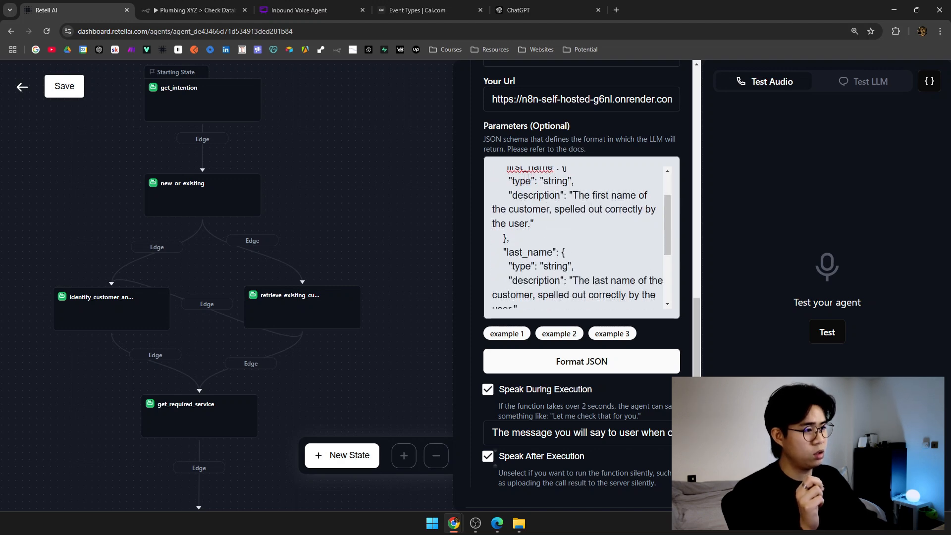
scroll(557, 208, up, 1)
scroll(556, 208, down, 3)
scroll(557, 212, up, 1)
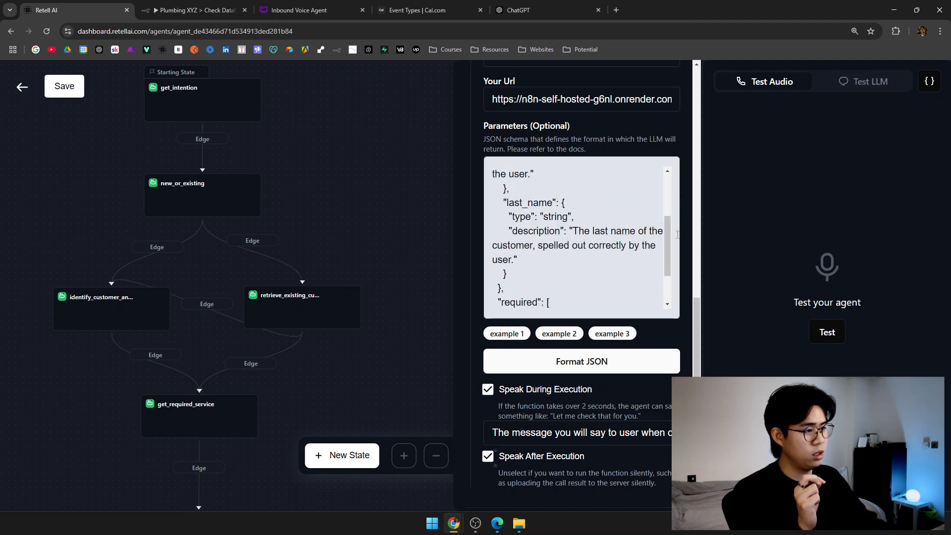
scroll(618, 261, down, 1)
drag(507, 259, 553, 274)
click(552, 274)
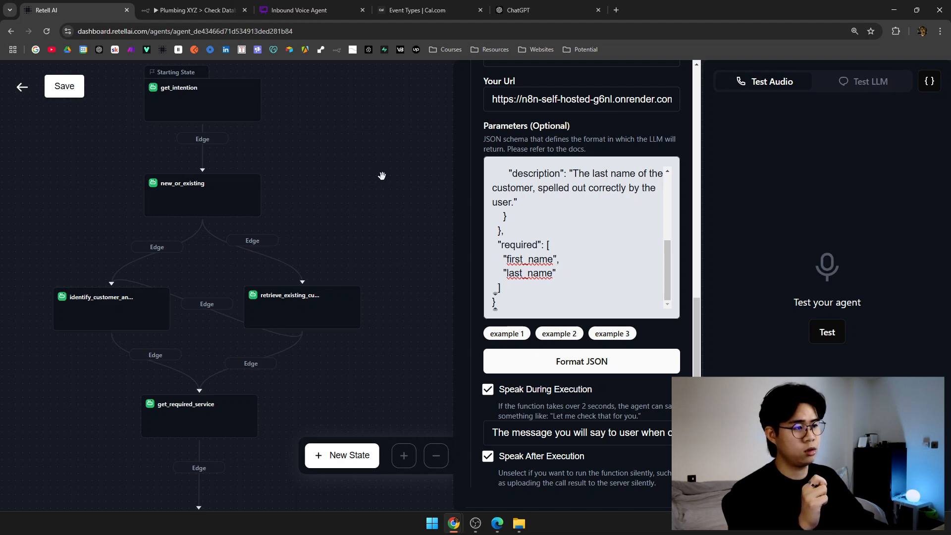
key(ctrl+a)
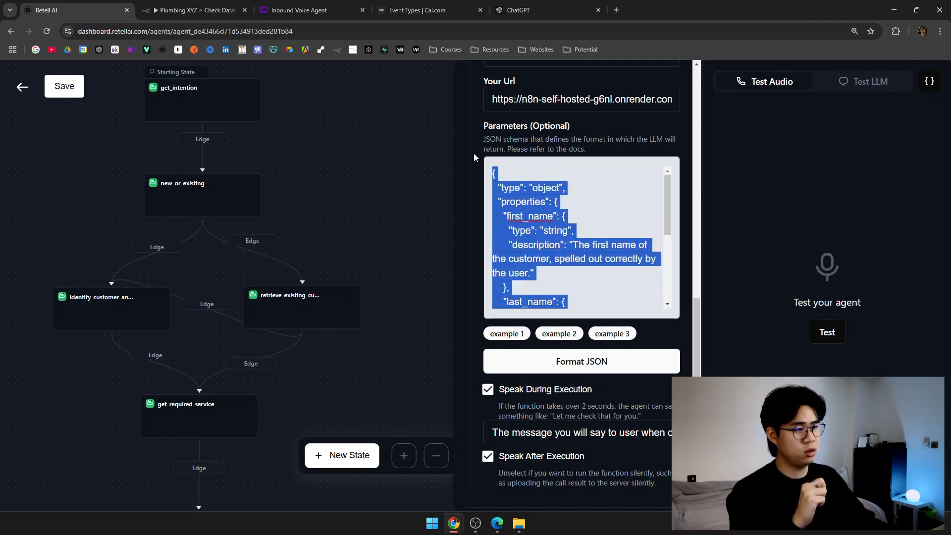
click(558, 201)
scroll(558, 201, down, 3)
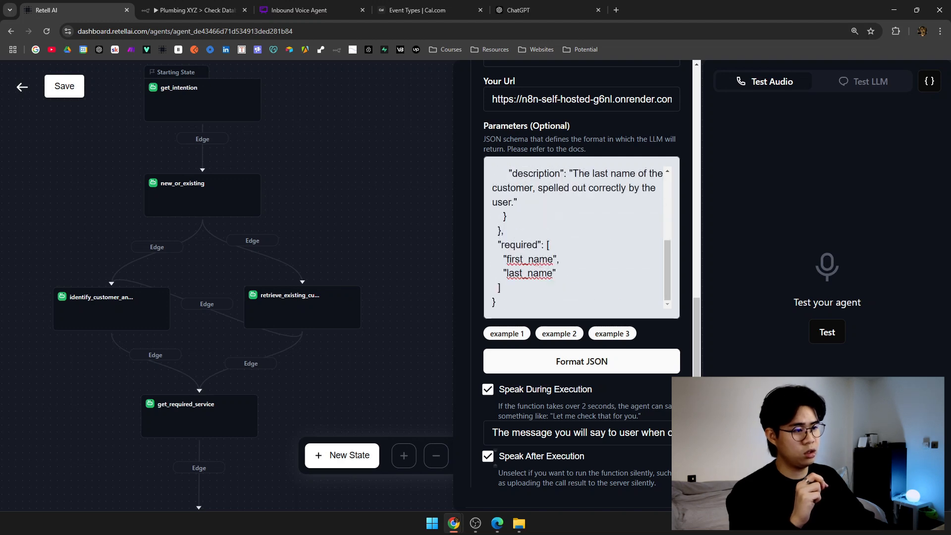
Close the function settings and save the agent.
click(194, 4)
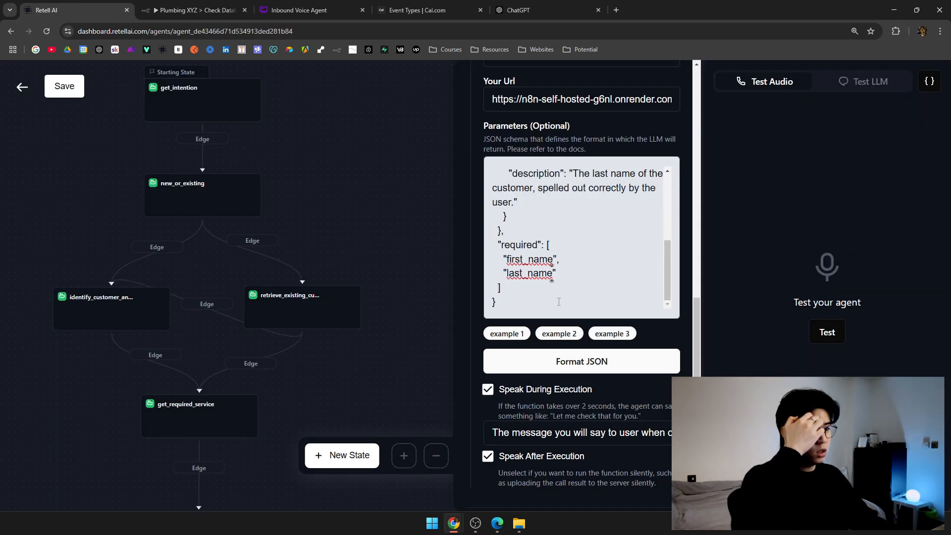
click(413, 327)
click(65, 86)
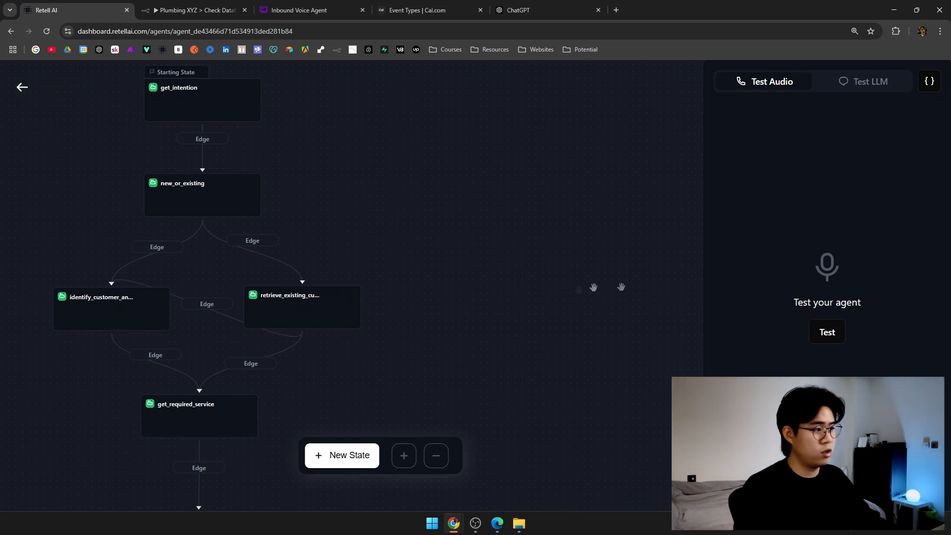
In a Test LLM chat, greet the agent, ask to book an appointment, and say you're an existing customer.
click(876, 82)
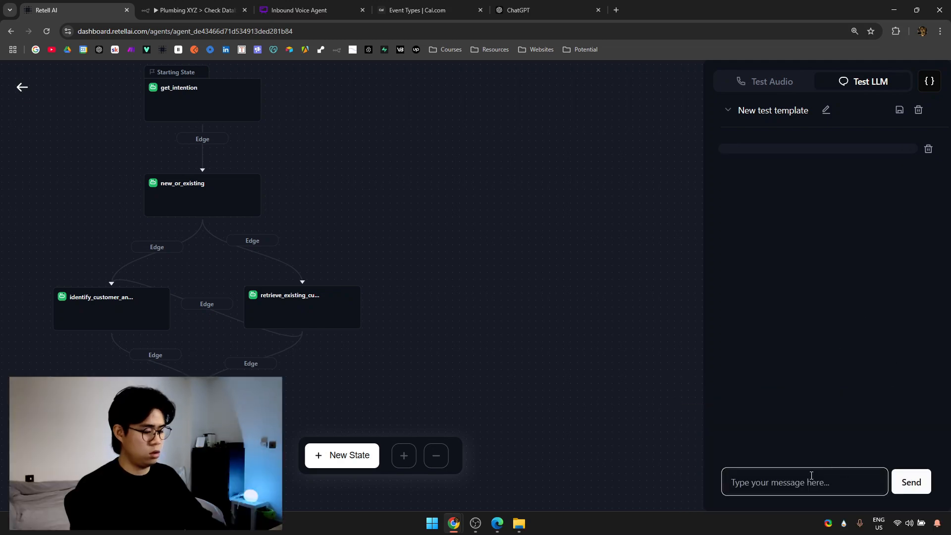
click(811, 475)
text(hi)
key(Return)
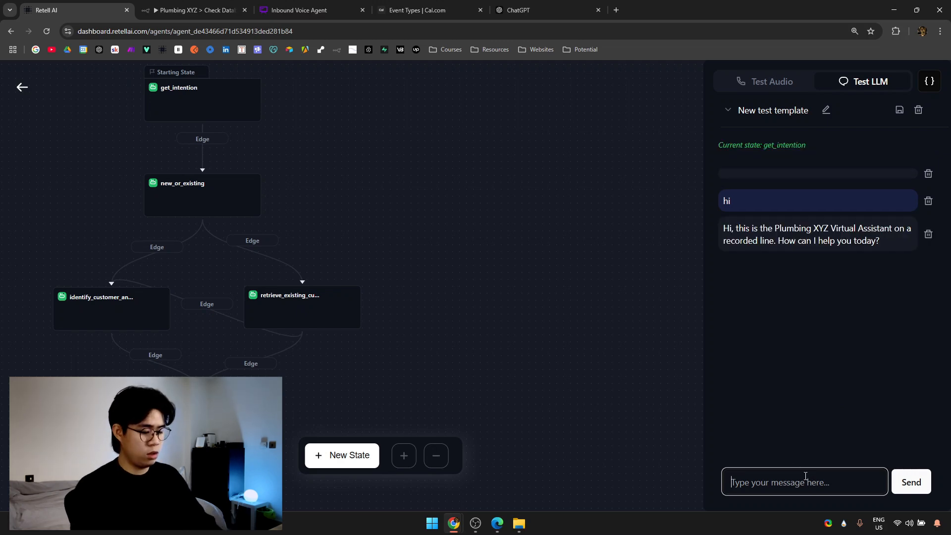
text(hi i want to book an appointmen)
key(ctrl+BackSpace)
text(appointment)
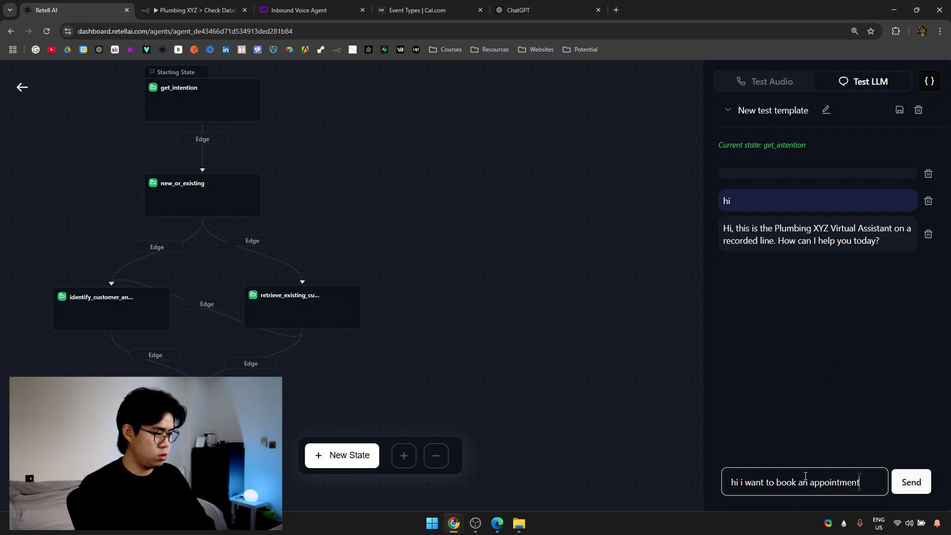
key(Return)
text(i am a)
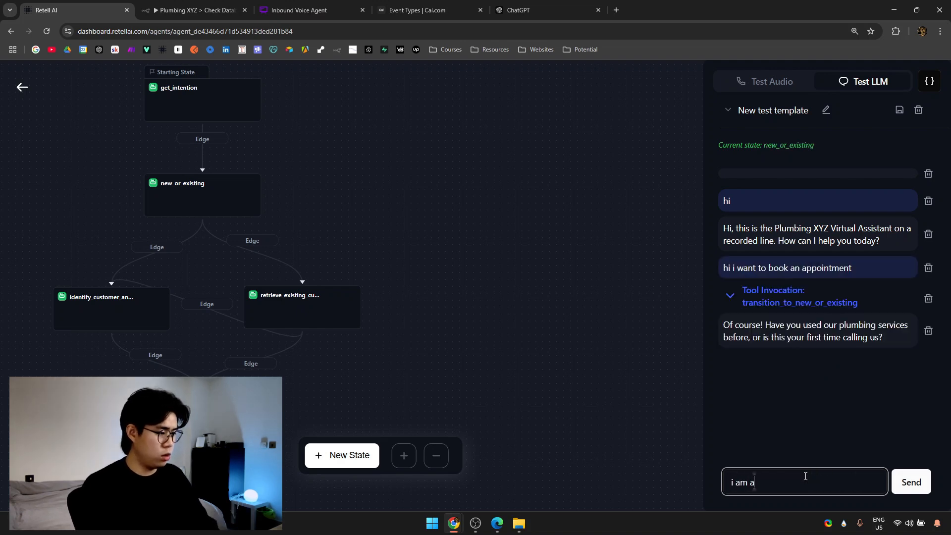
text(n existing custo)
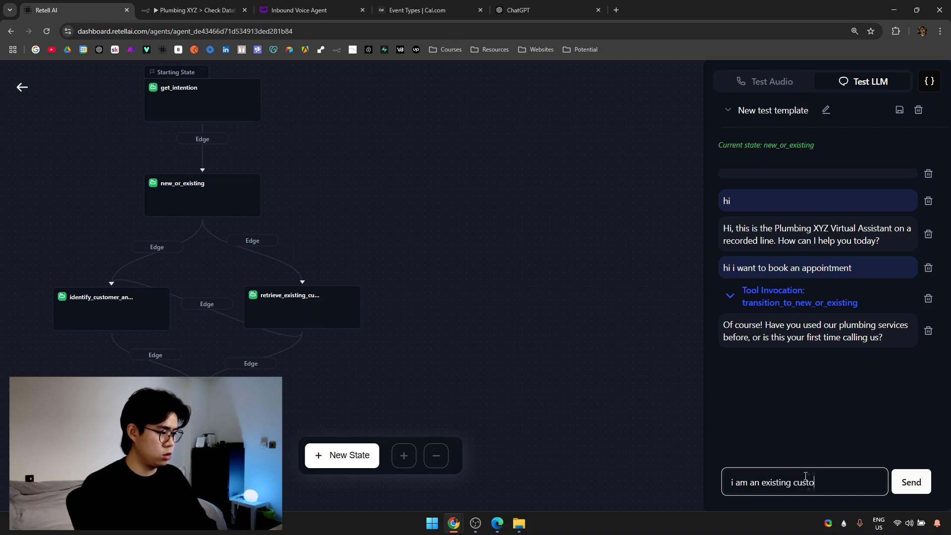
text(mer)
key(Return)
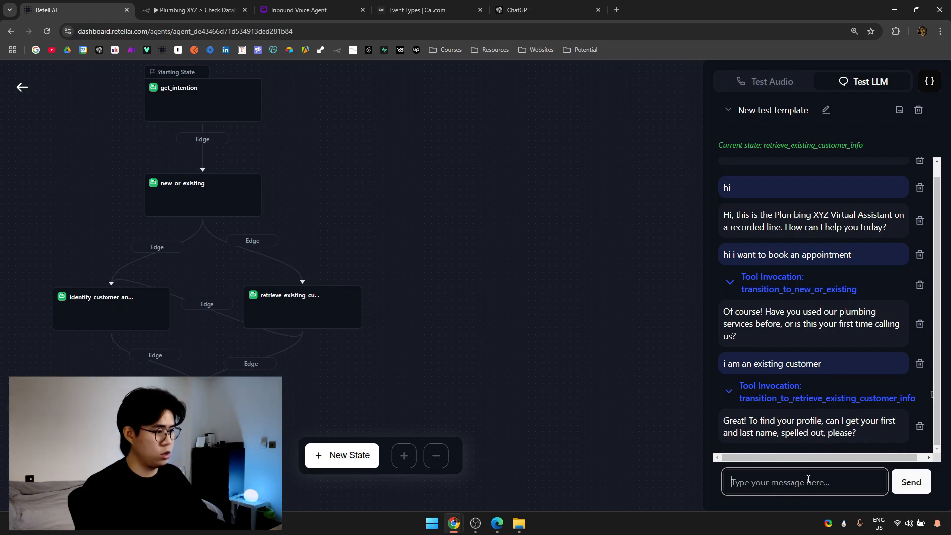
Set the n8n Webhook node listening for a test event.
click(333, 6)
click(395, 5)
click(227, 4)
double_click(286, 280)
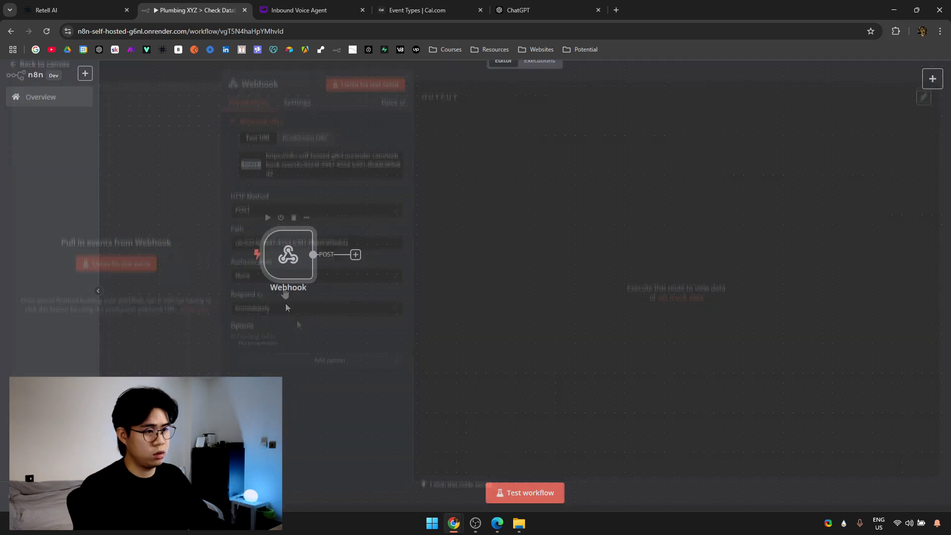
click(365, 90)
click(119, 9)
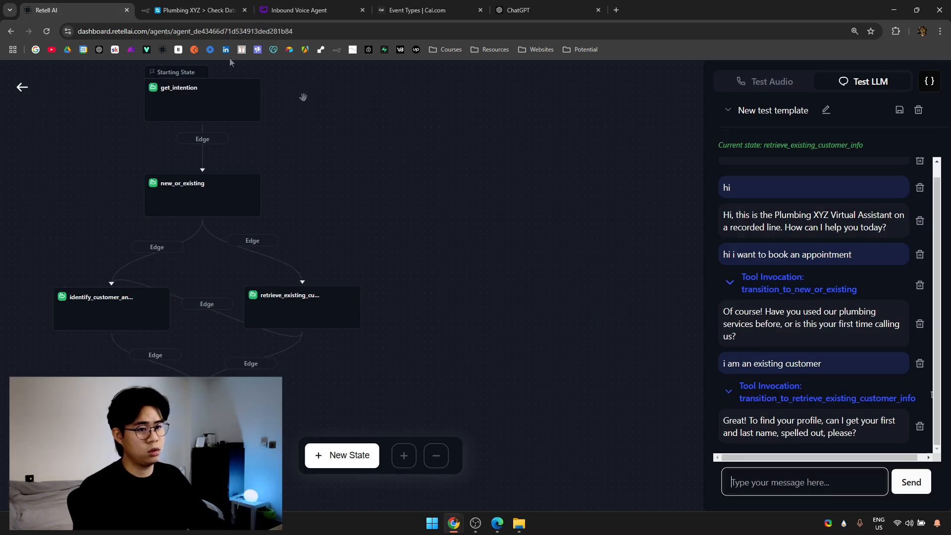
Give the caller's first and last name, confirm with yes, and check n8n for the webhook call.
key(Return)
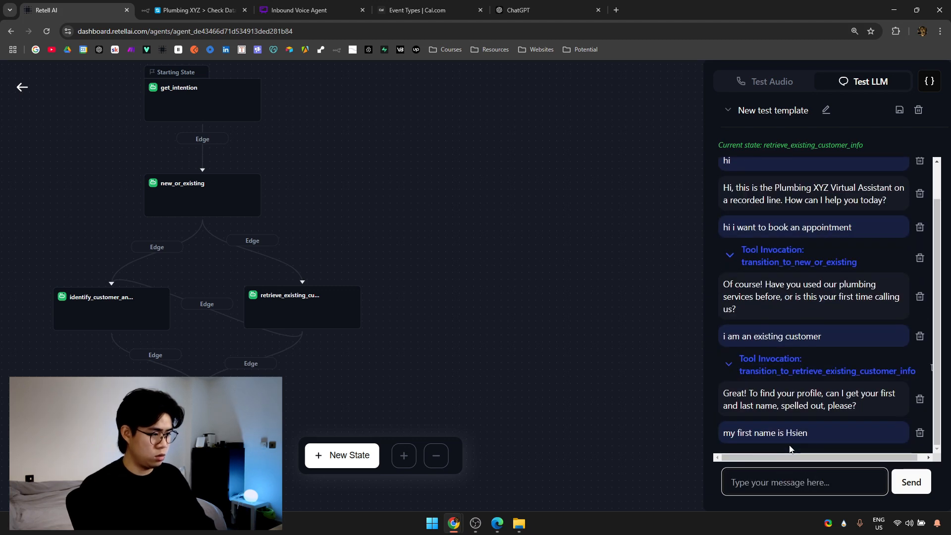
key(Return)
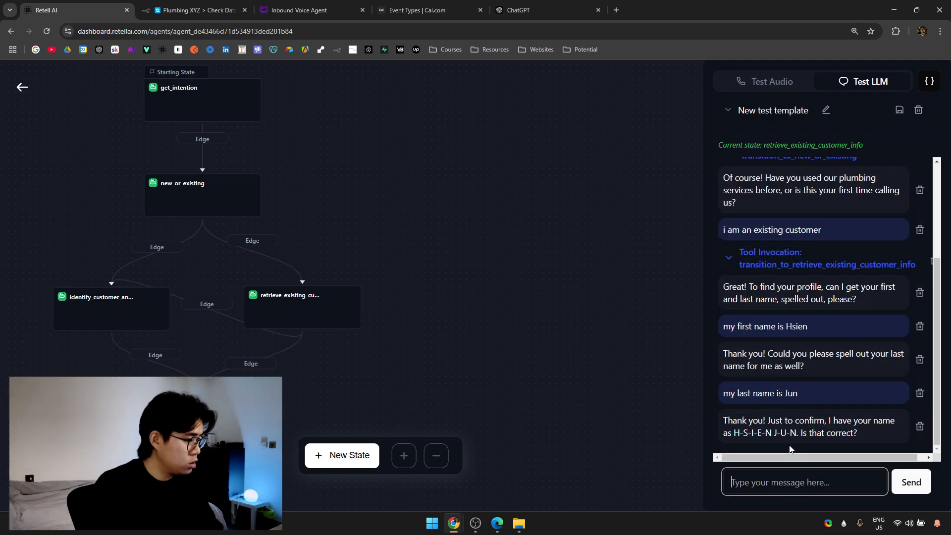
key(Return)
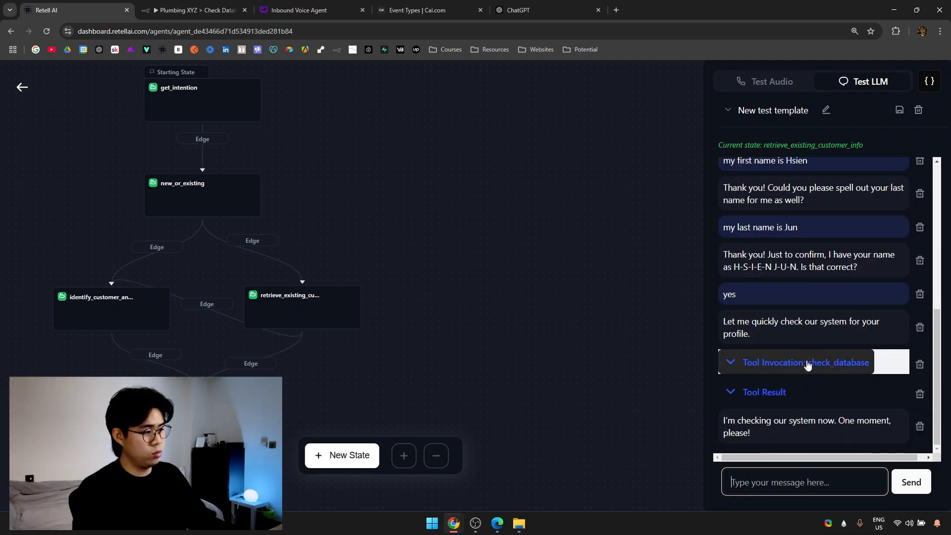
click(193, 10)
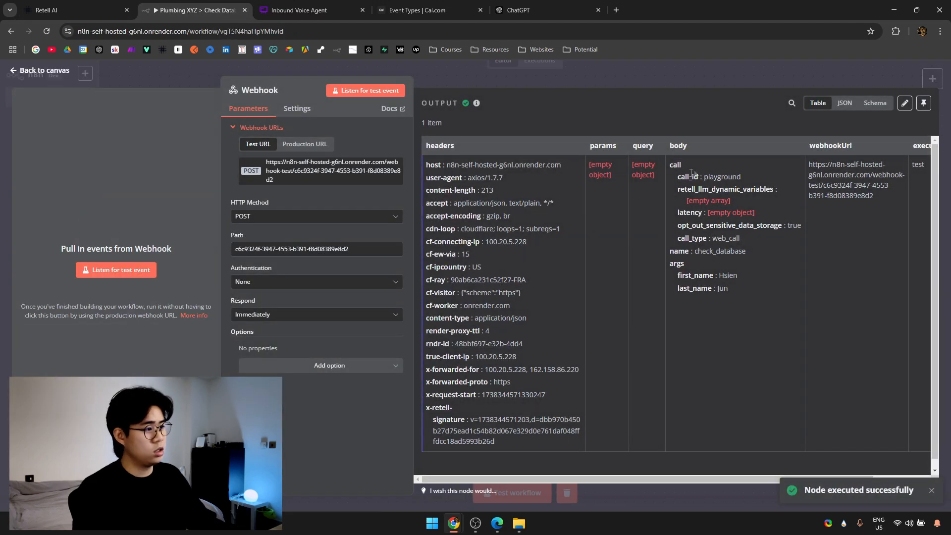
Inspect the webhook's Schema output for body.args first_name and last_name, then close the node.
click(845, 103)
click(874, 102)
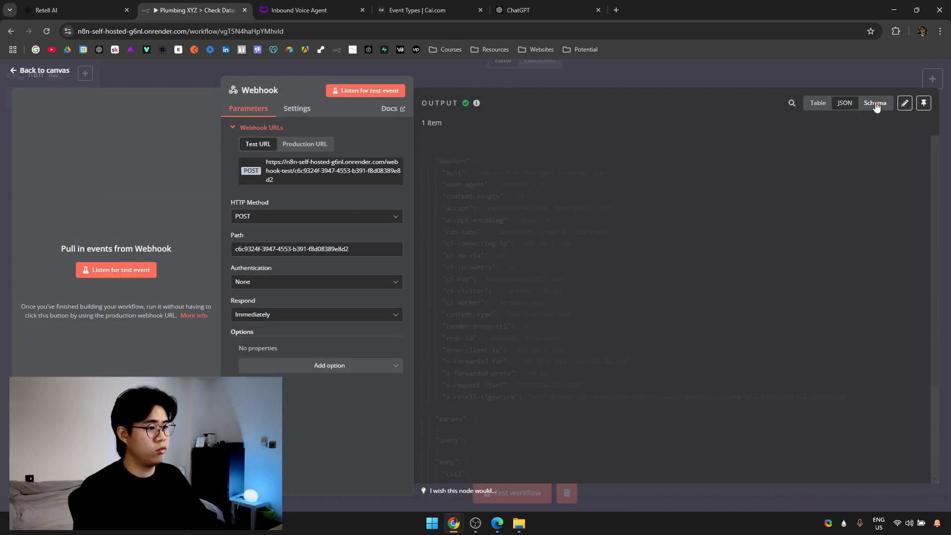
scroll(701, 230, down, 5)
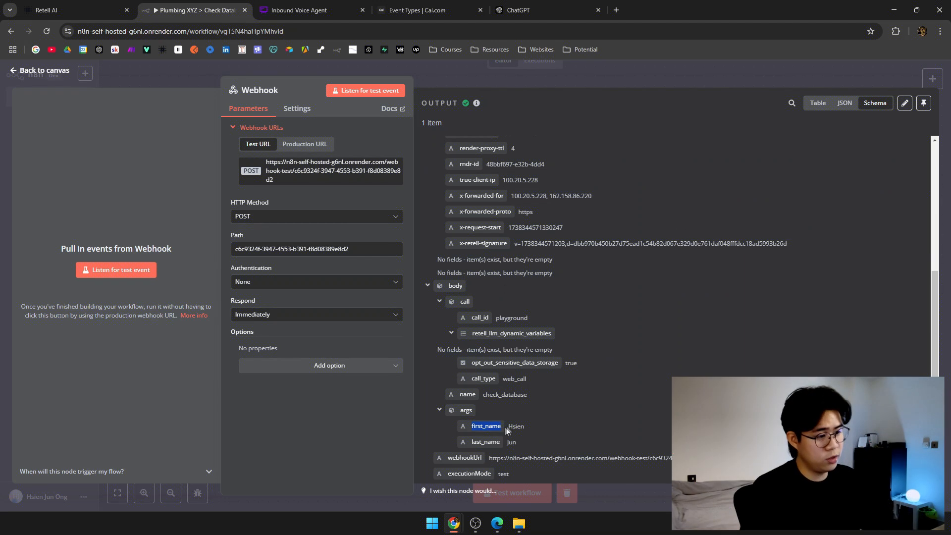
drag(508, 427, 530, 430)
drag(473, 443, 502, 444)
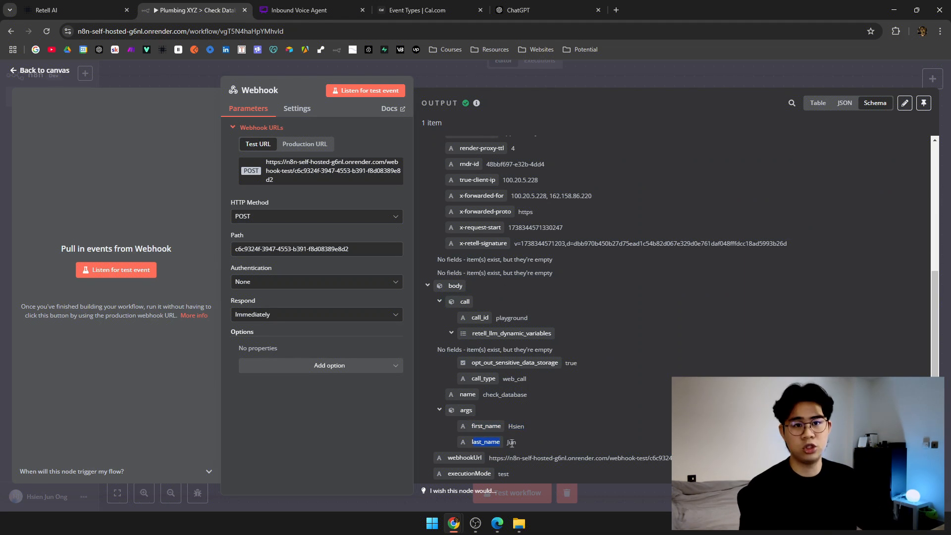
click(539, 446)
click(431, 74)
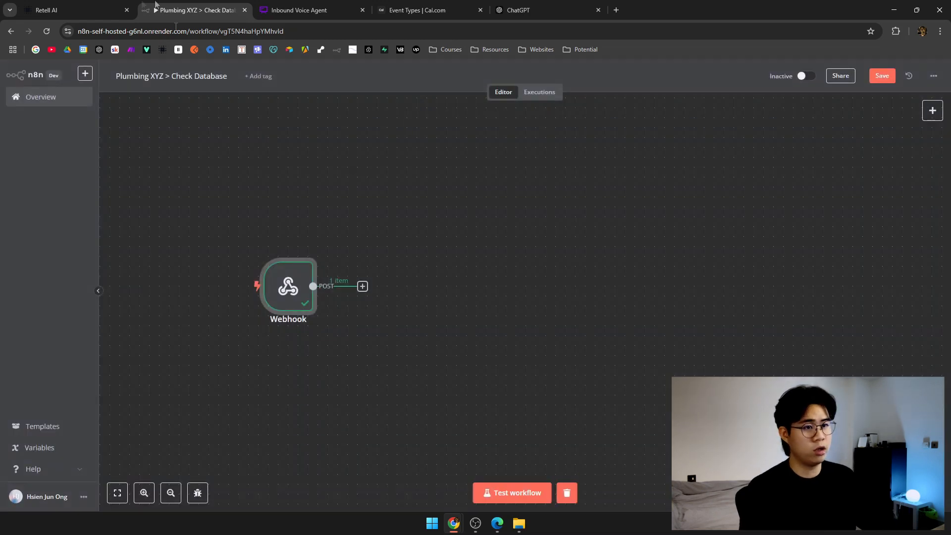
key(ctrl+1)
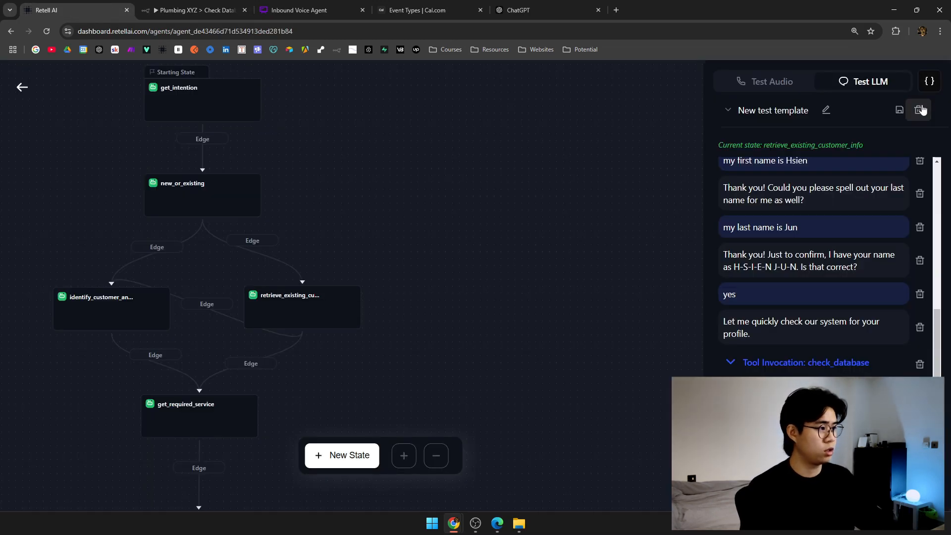
Scroll through the retrieve_existing_customer_info state's prompt and check_database function.
drag(384, 301, 494, 284)
click(424, 298)
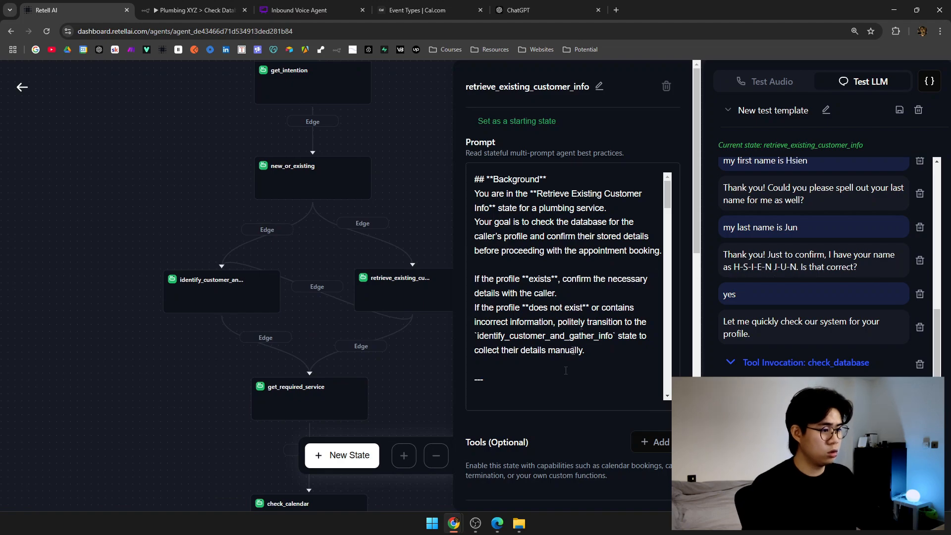
scroll(570, 384, down, 10)
scroll(571, 384, down, 15)
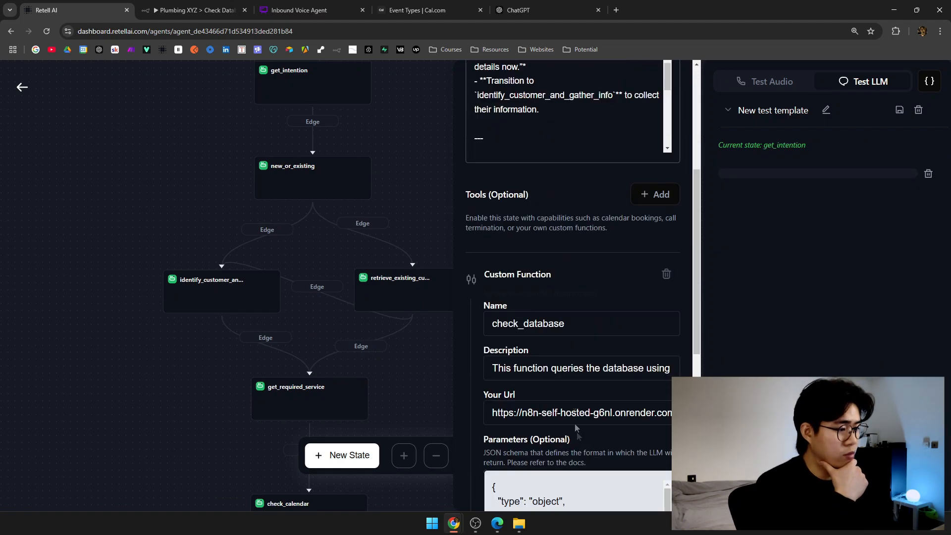
scroll(547, 329, down, 2)
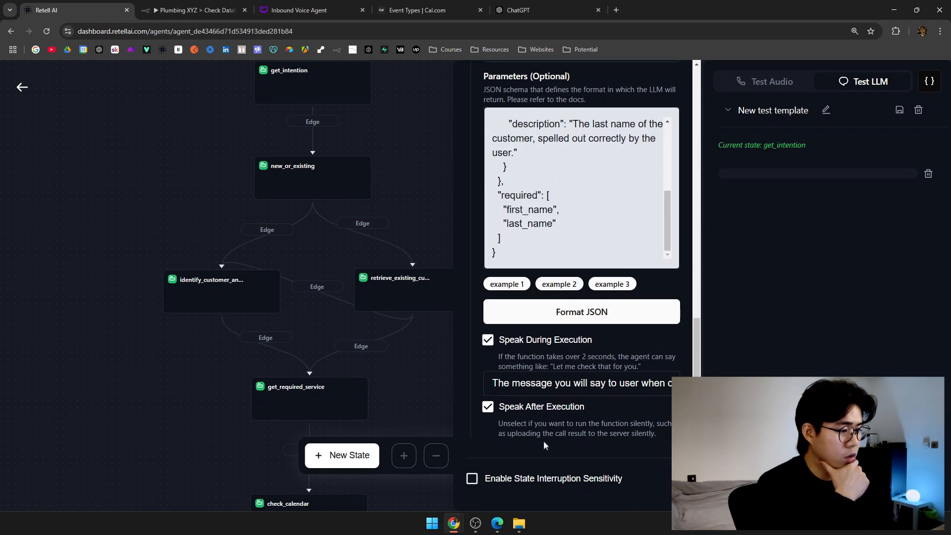
Open the identify_customer_and_gather_info state and pan along the flow to the next state.
click(228, 295)
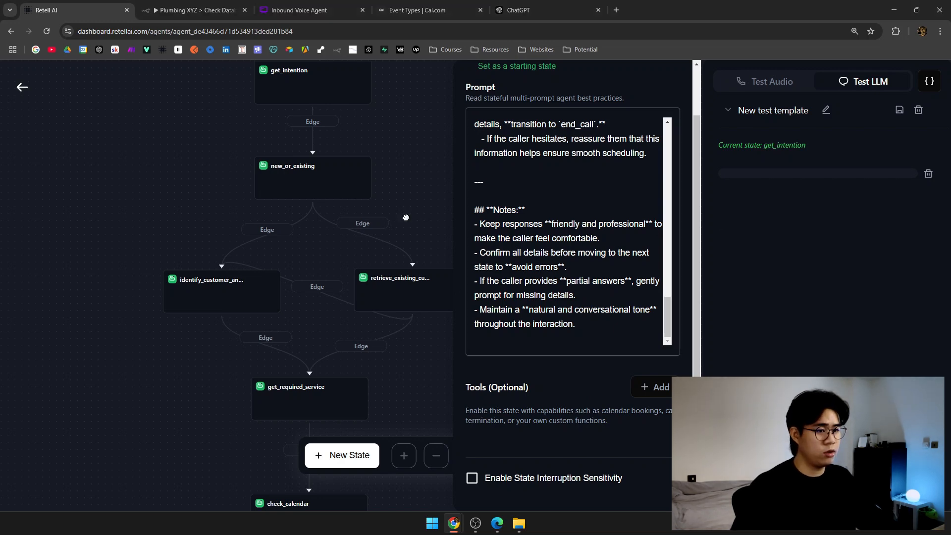
drag(406, 218, 309, 207)
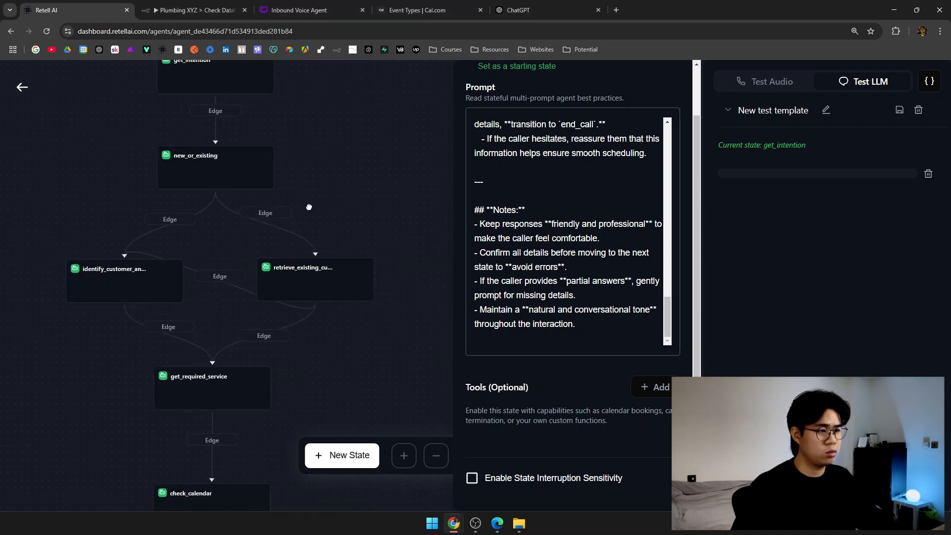
scroll(564, 217, up, 5)
drag(345, 169, 390, 118)
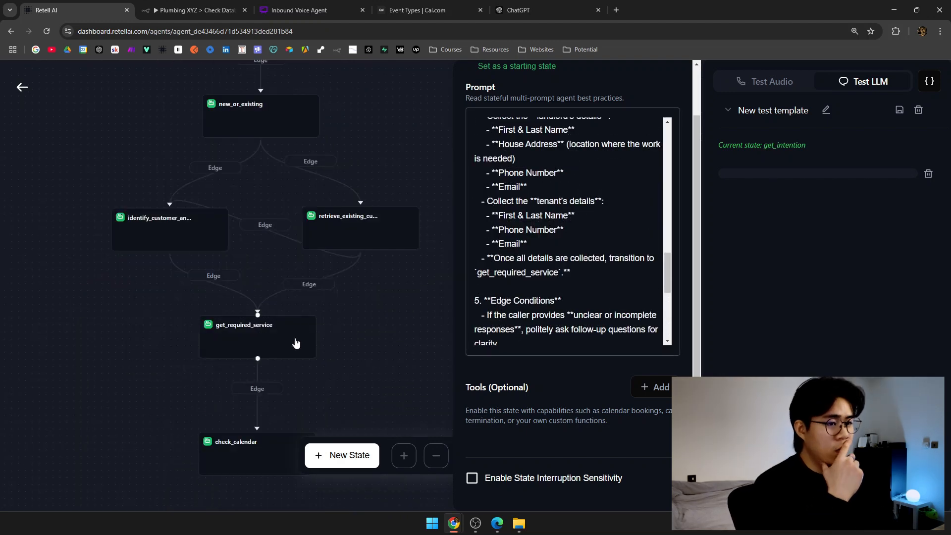
scroll(357, 307, down, 1)
Paste the prepared four-cluster prompt into get_required_service's empty Prompt box.
click(289, 312)
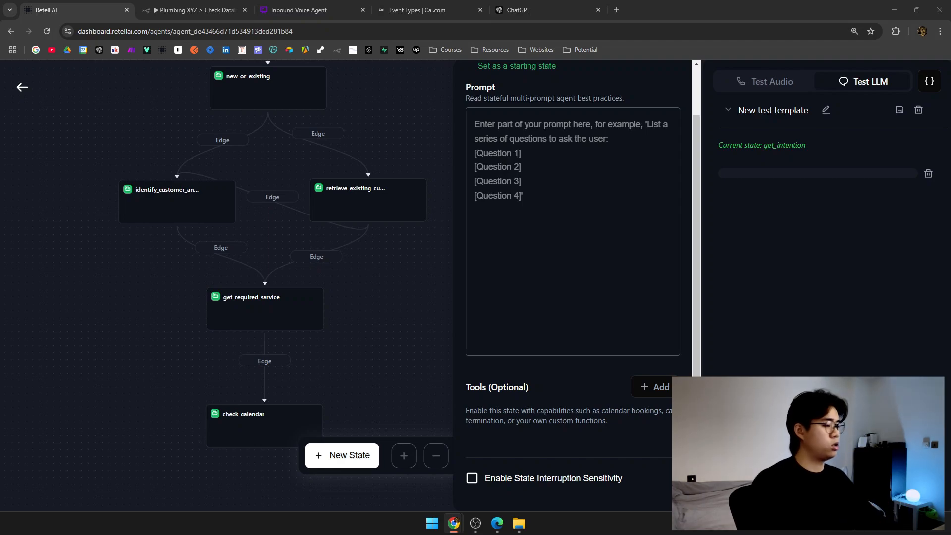
click(590, 208)
key(ctrl+v)
scroll(605, 269, up, 10)
drag(409, 142, 421, 245)
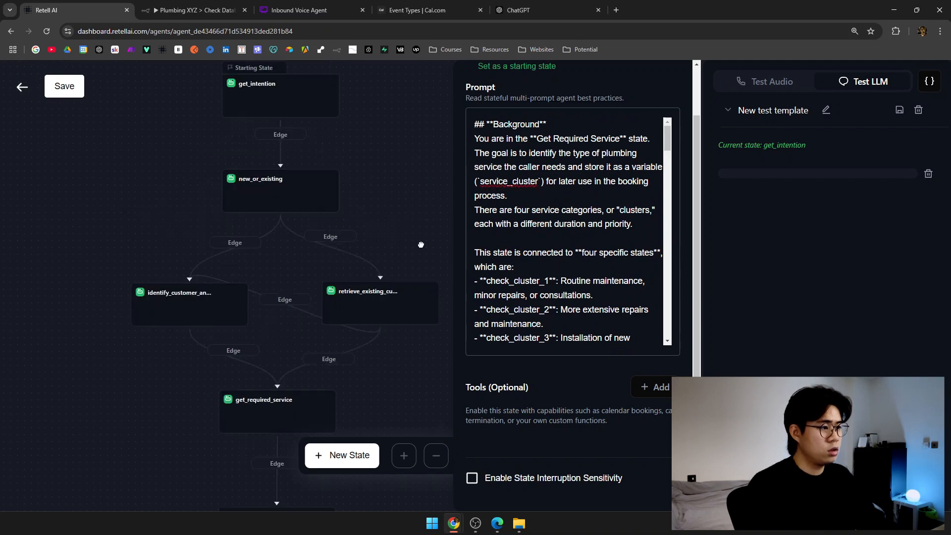
scroll(515, 366, up, 1)
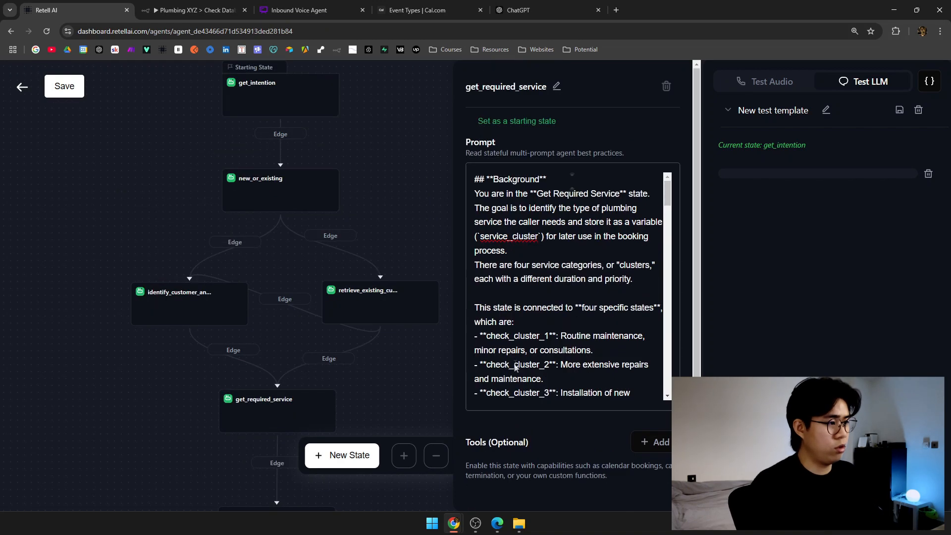
click(307, 10)
scroll(479, 225, down, 5)
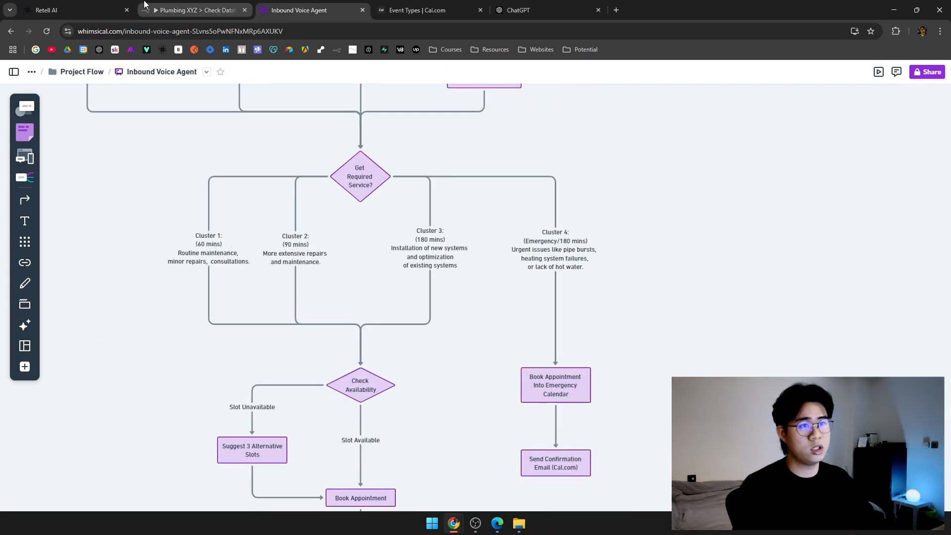
click(74, 10)
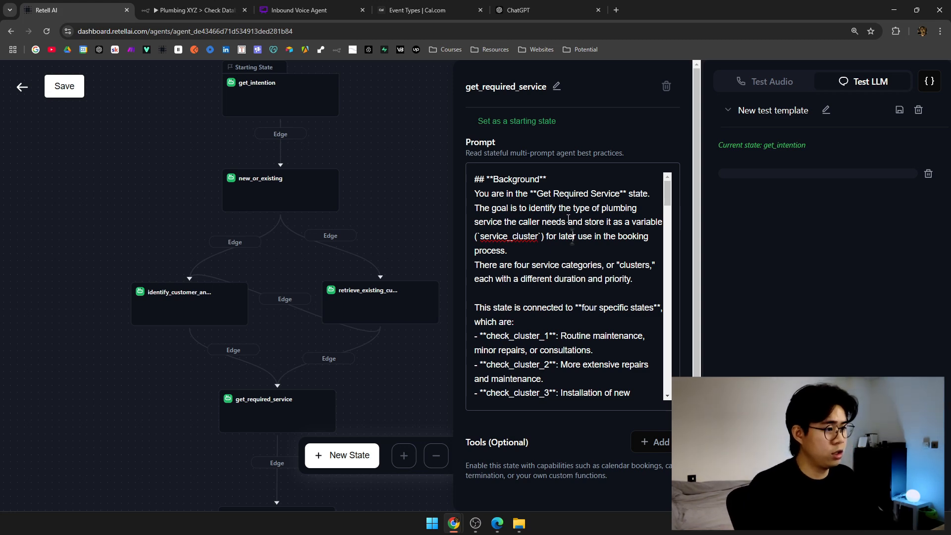
Delete the clause about storing the chosen cluster as a service_cluster variable.
drag(479, 208, 603, 212)
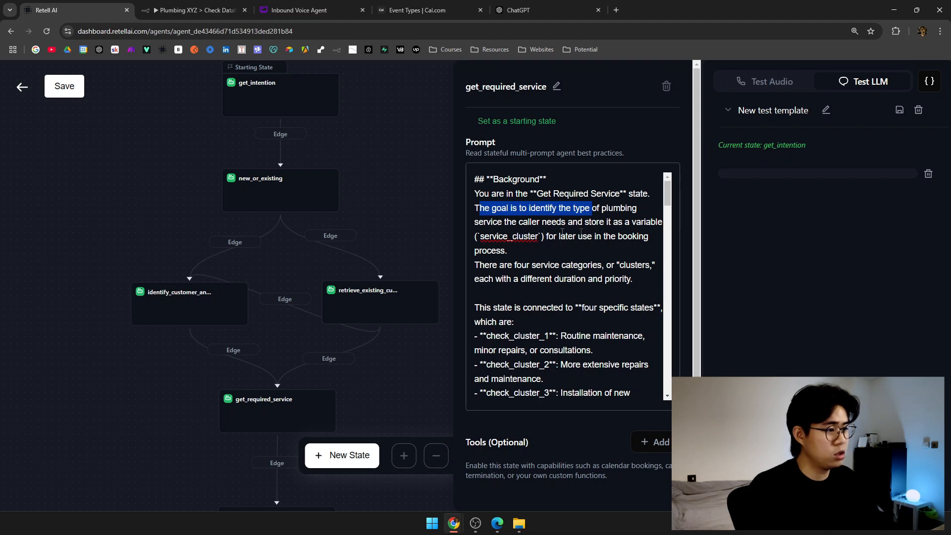
double_click(501, 238)
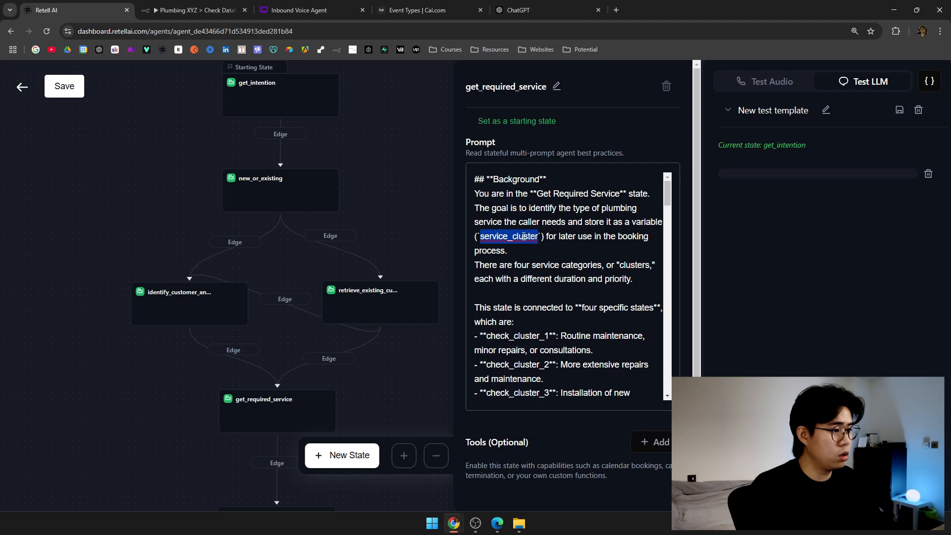
click(522, 250)
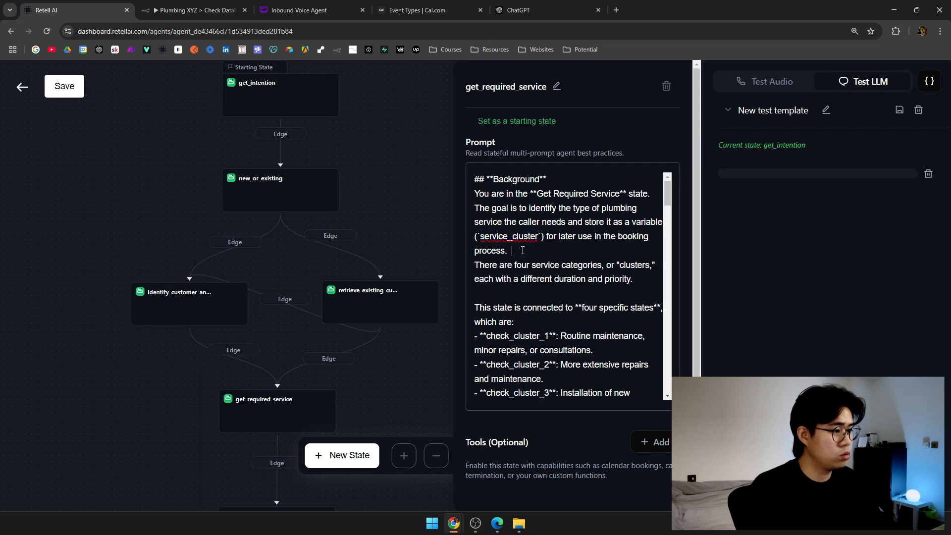
drag(522, 250, 570, 224)
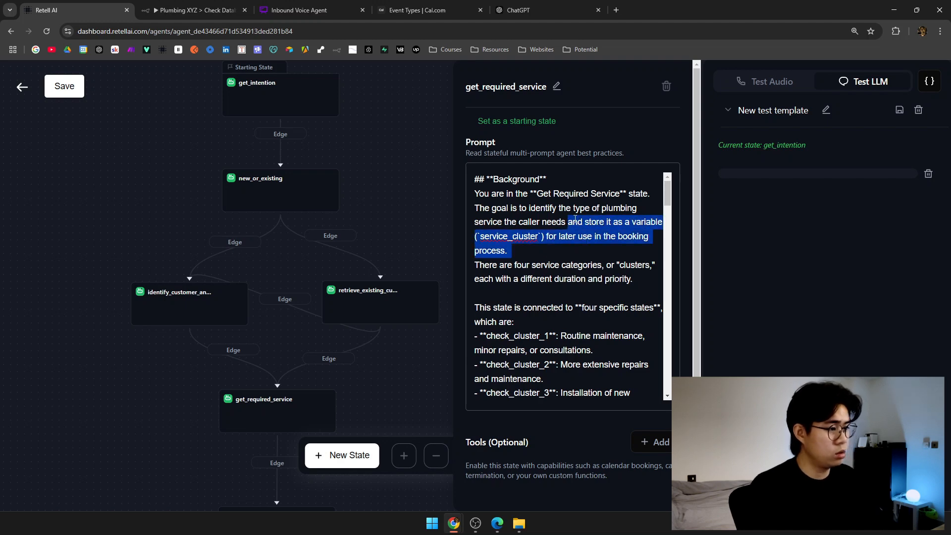
key(BackSpace)
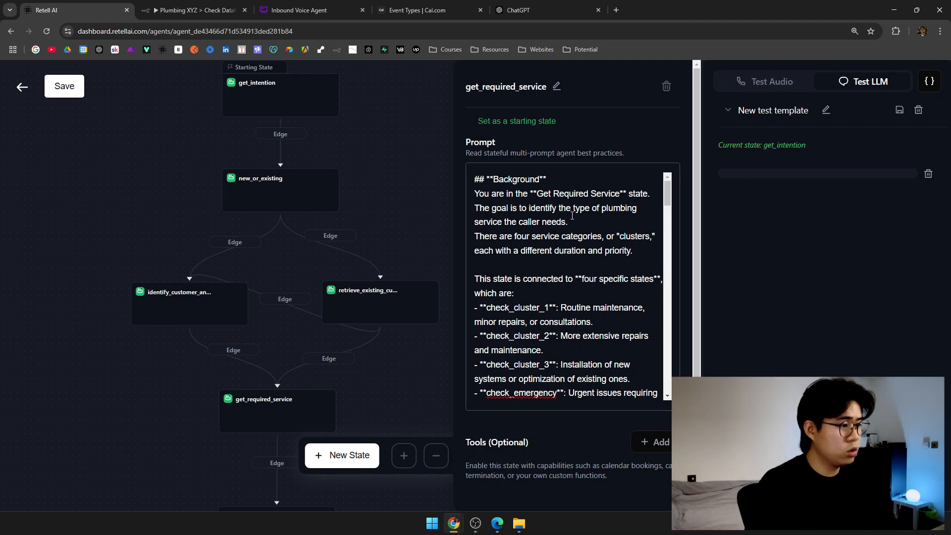
Review the remaining prompt's four clusters and their check_cluster_1–3 and check_emergency states.
drag(512, 208, 558, 227)
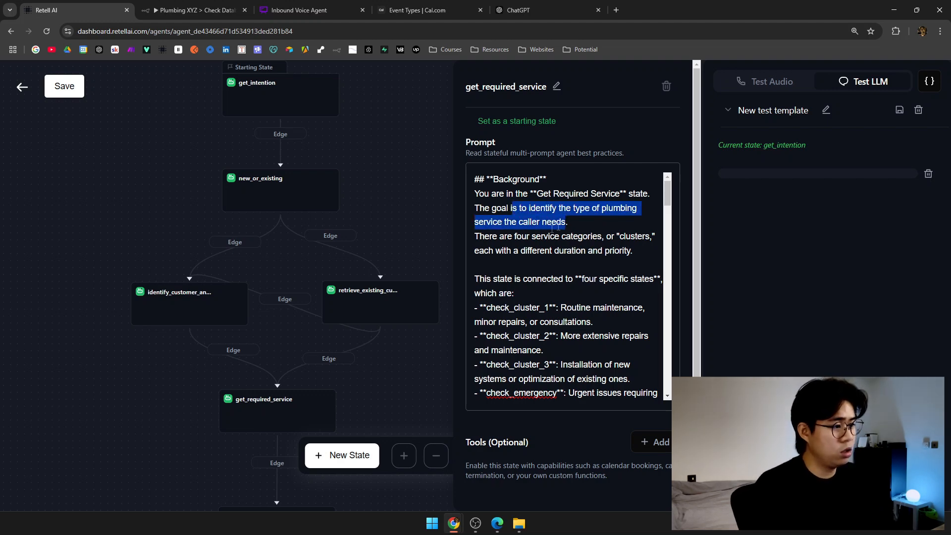
drag(489, 238, 601, 241)
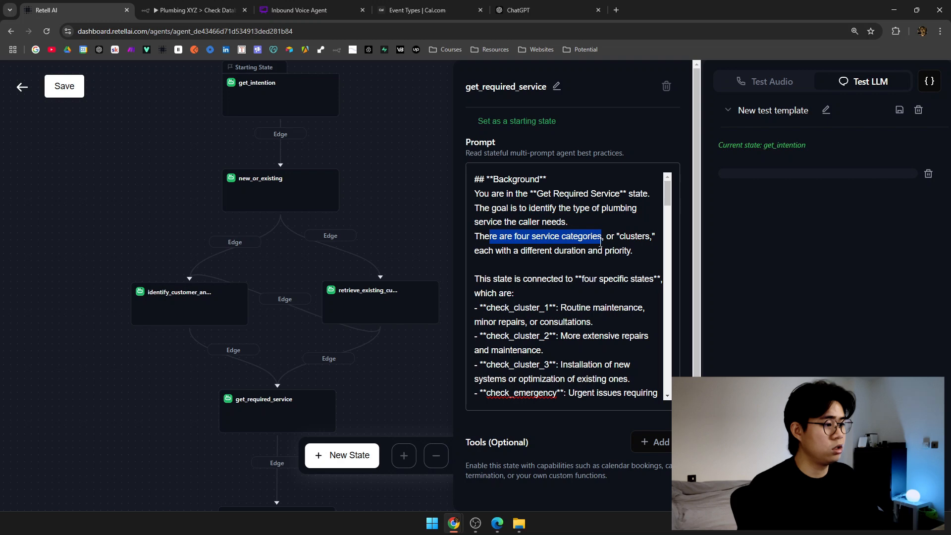
double_click(627, 240)
scroll(615, 257, down, 1)
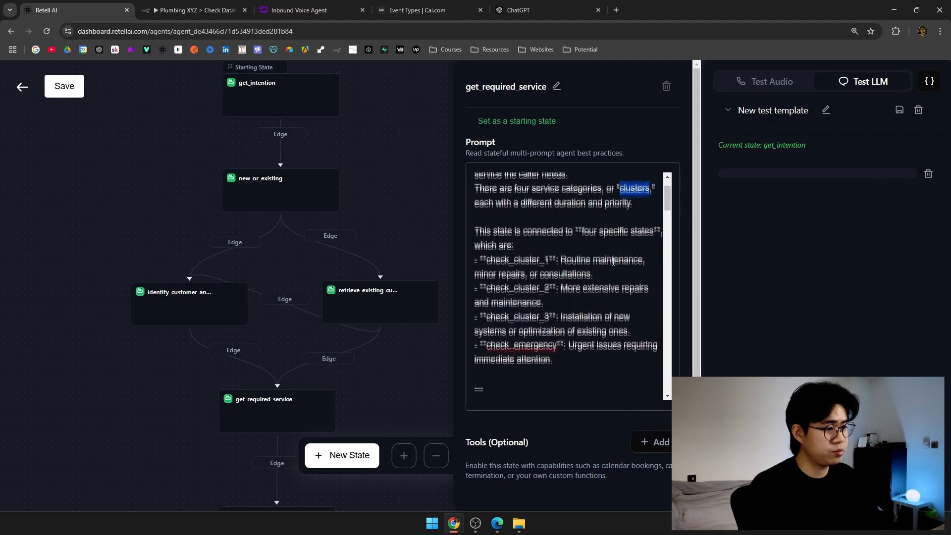
drag(475, 229, 660, 235)
click(549, 245)
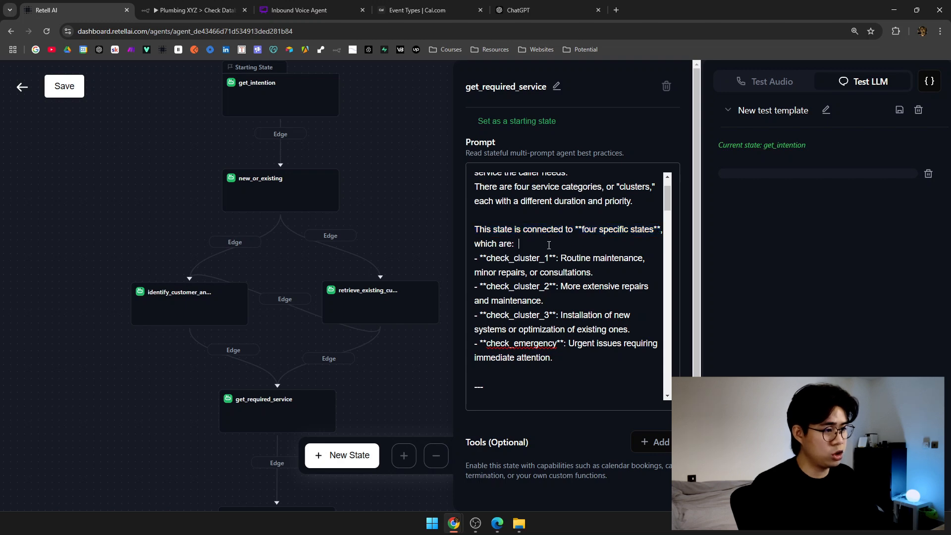
scroll(546, 314, down, 1)
drag(484, 211, 572, 268)
drag(505, 291, 519, 291)
click(573, 308)
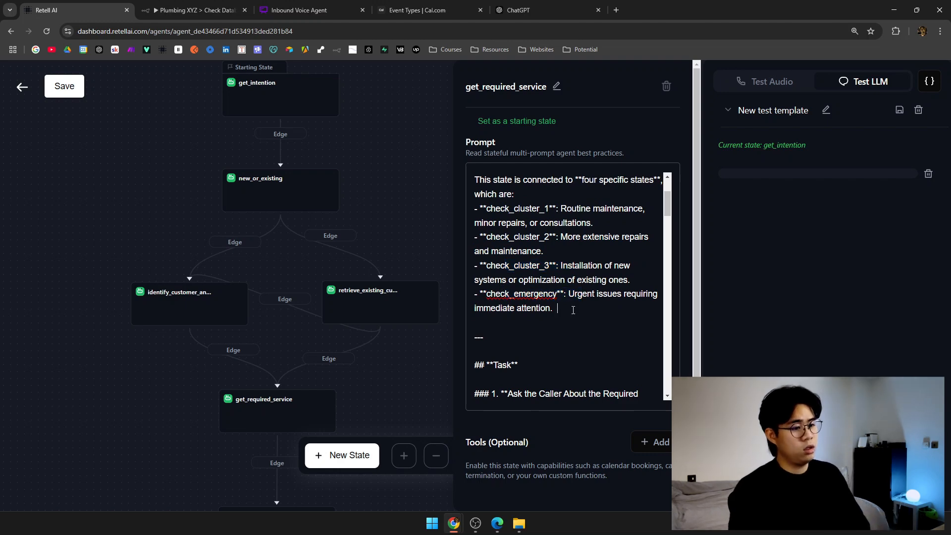
drag(382, 350, 347, 171)
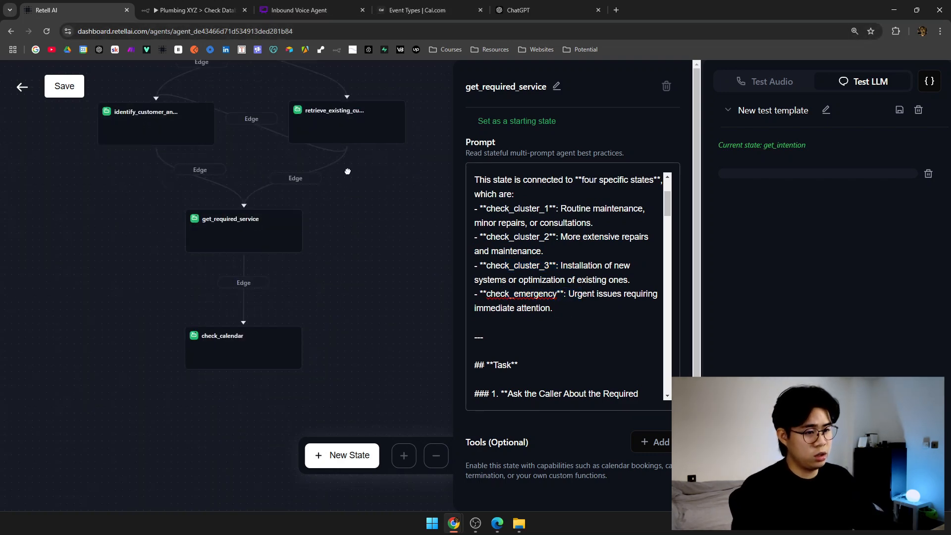
drag(571, 310, 470, 181)
drag(398, 330, 409, 284)
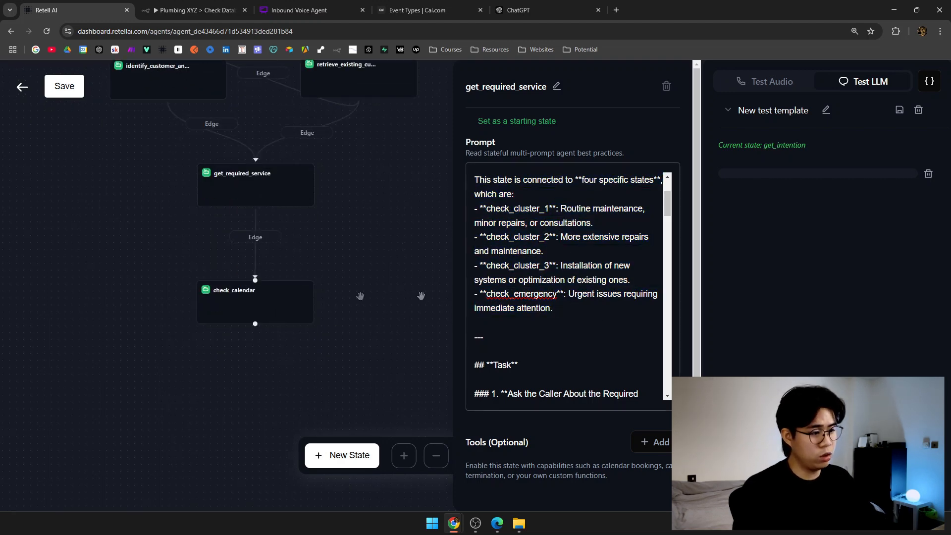
key(ctrl+a)
click(569, 249)
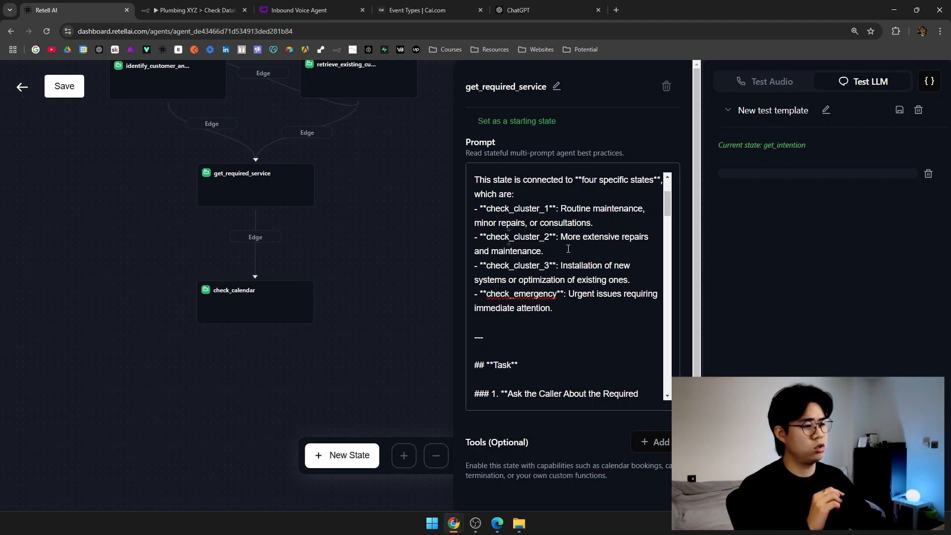
drag(294, 329, 305, 312)
scroll(564, 326, down, 3)
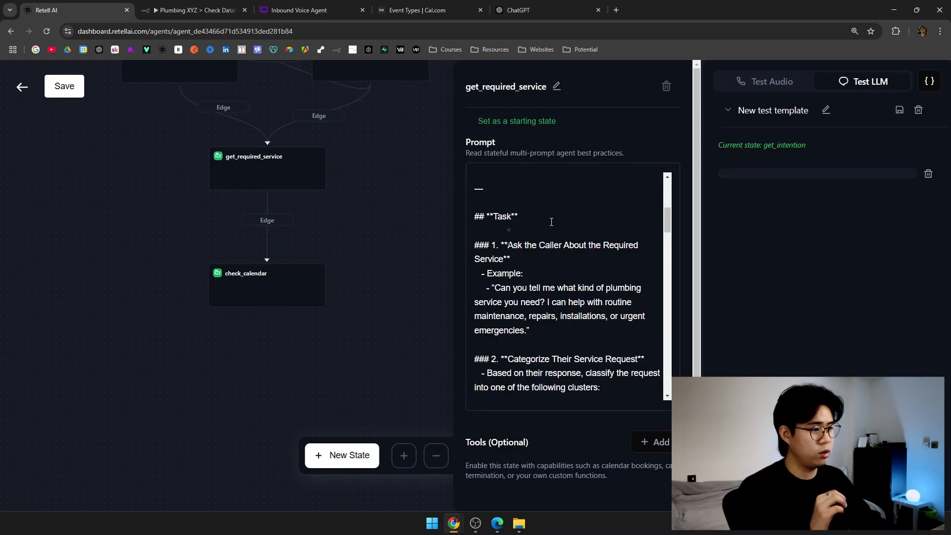
scroll(551, 233, up, 2)
scroll(558, 269, down, 2)
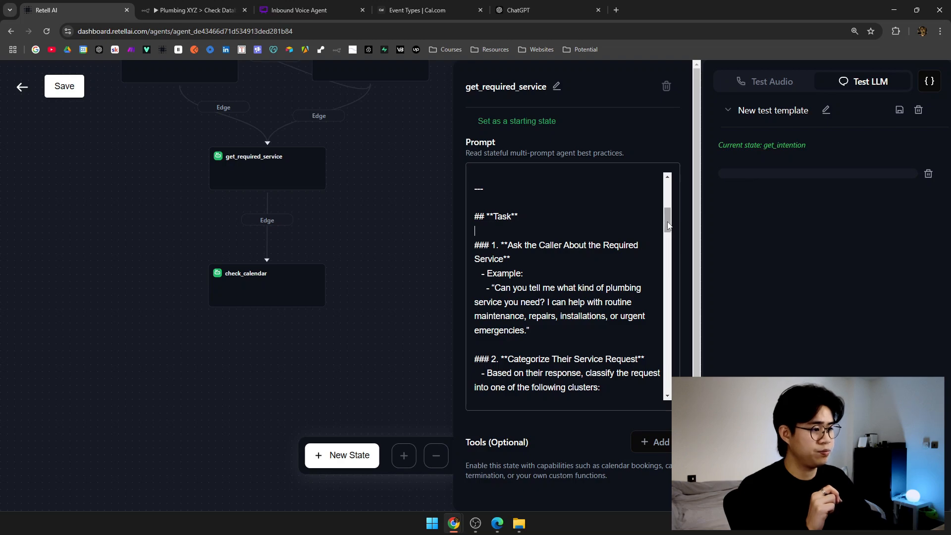
scroll(670, 224, down, 1)
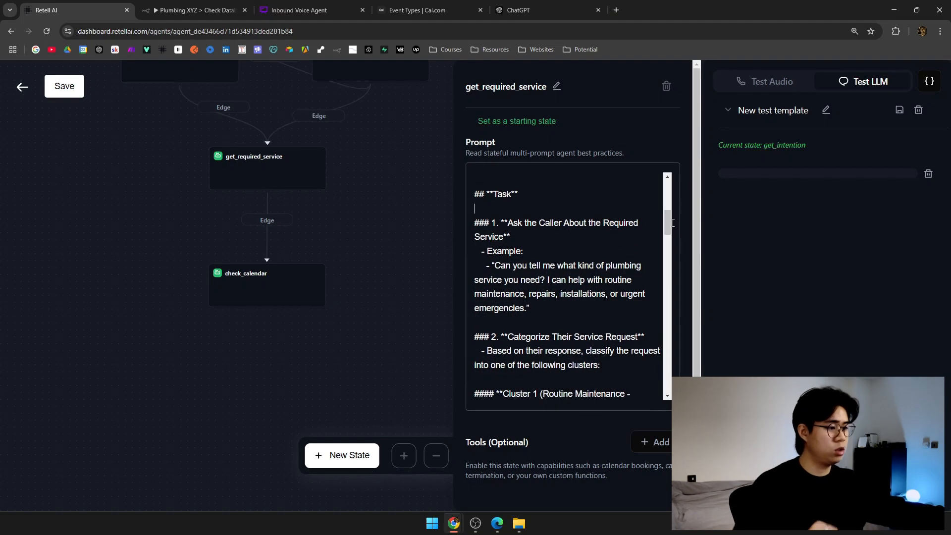
scroll(673, 223, down, 1)
scroll(542, 261, down, 2)
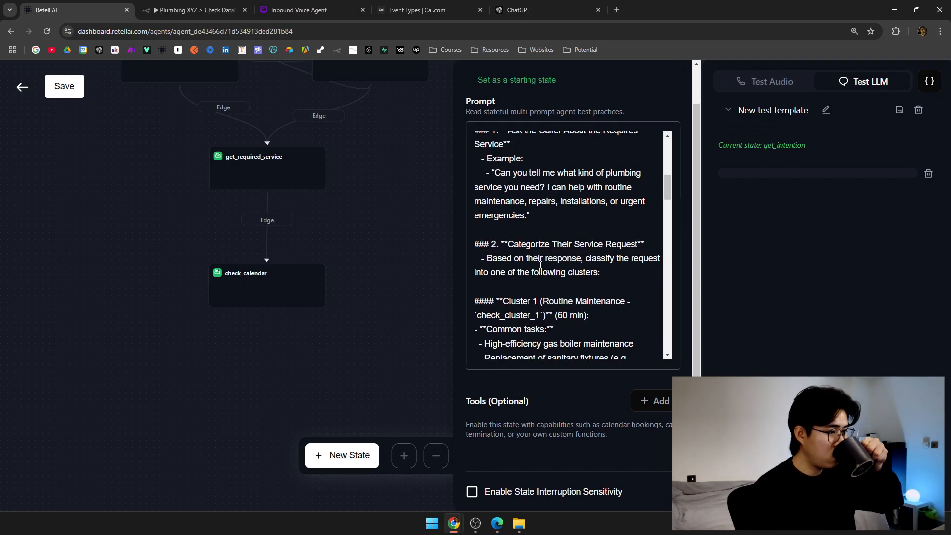
scroll(541, 265, down, 1)
scroll(541, 264, down, 2)
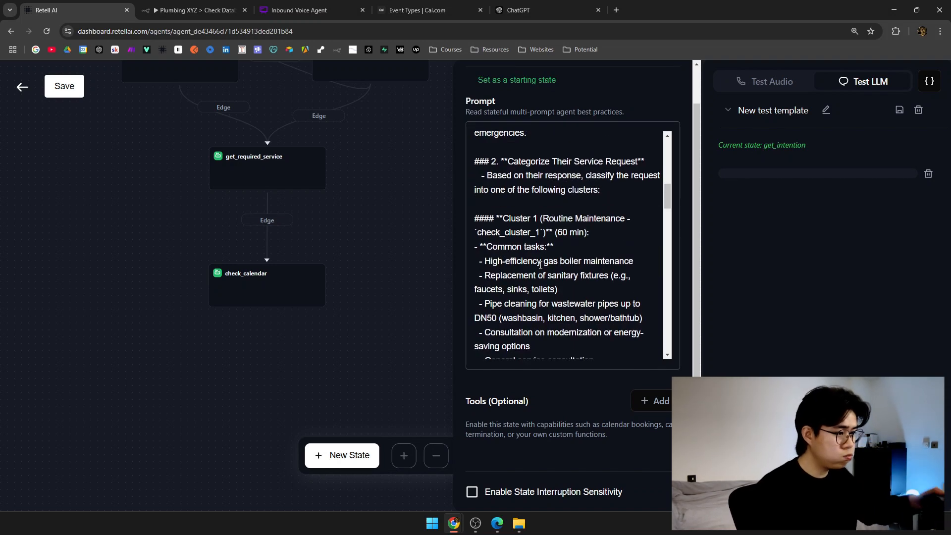
scroll(541, 265, down, 1)
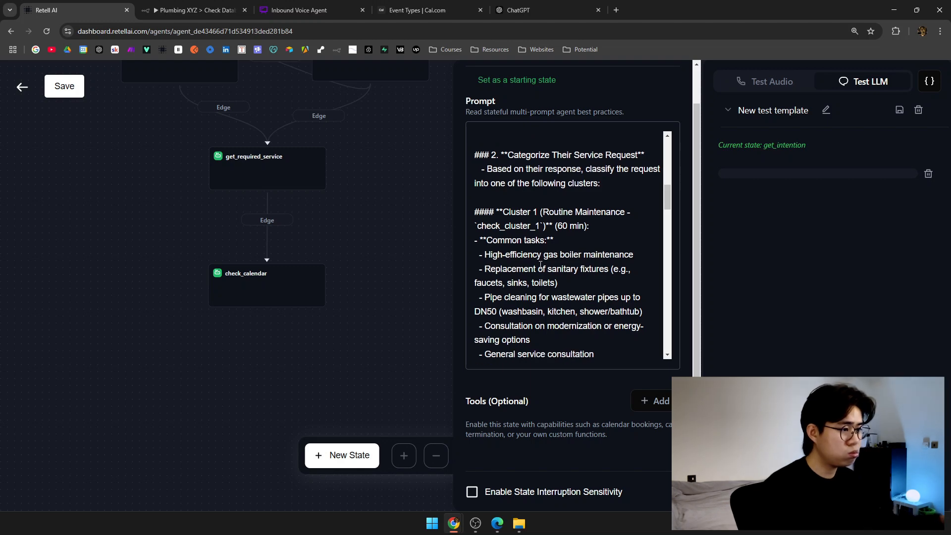
scroll(540, 265, down, 1)
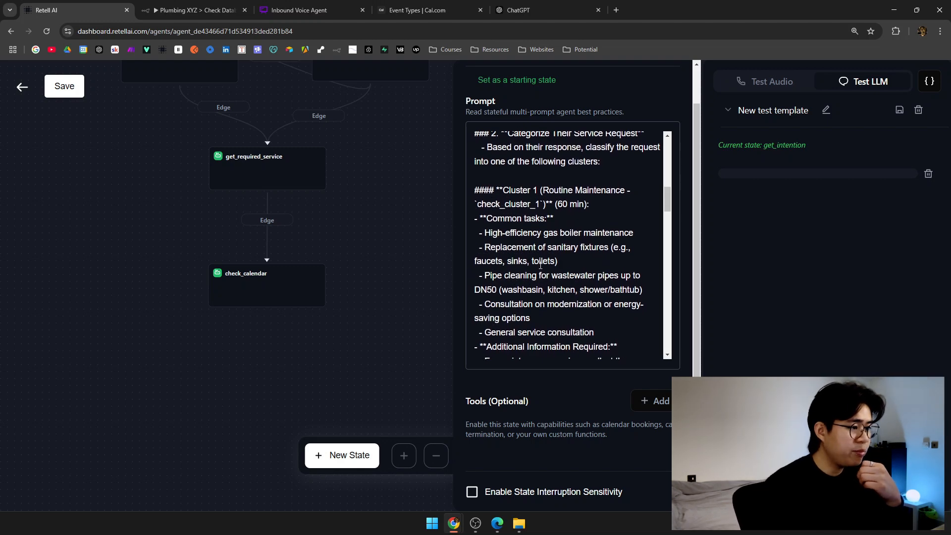
scroll(541, 265, down, 1)
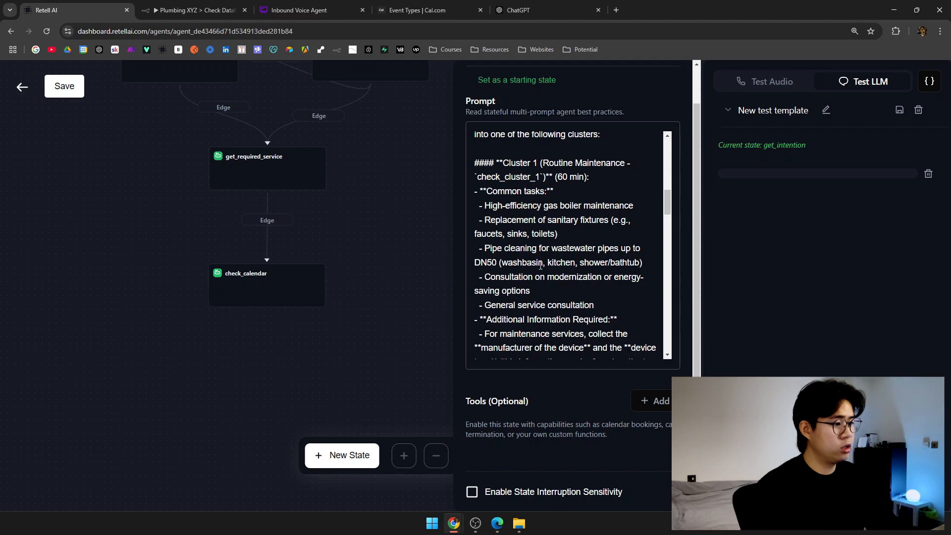
double_click(501, 176)
drag(545, 162, 620, 163)
scroll(557, 220, down, 1)
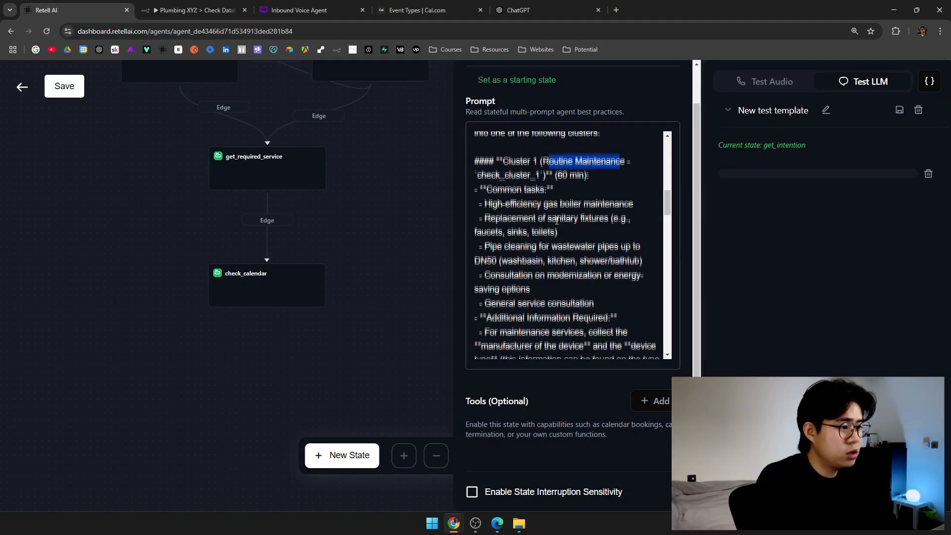
scroll(557, 220, down, 1)
scroll(592, 233, up, 1)
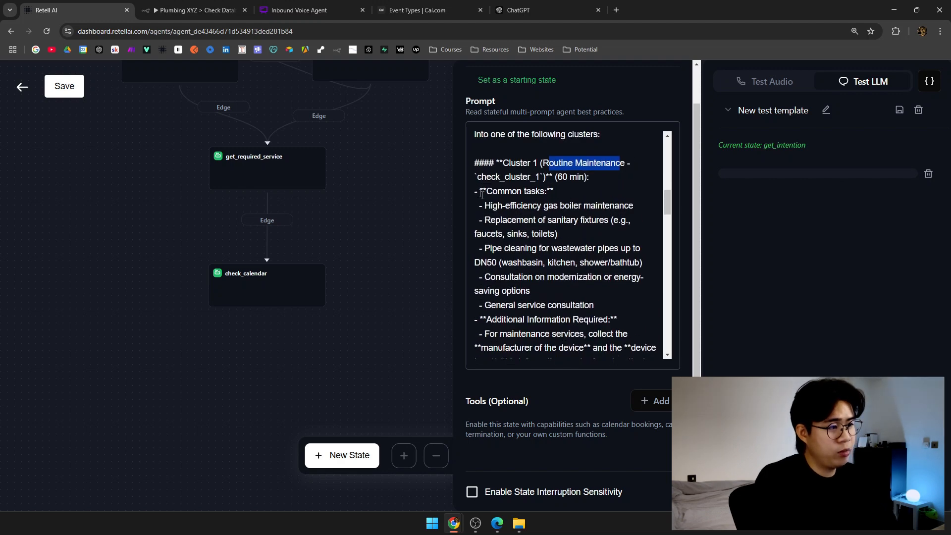
drag(486, 205, 537, 258)
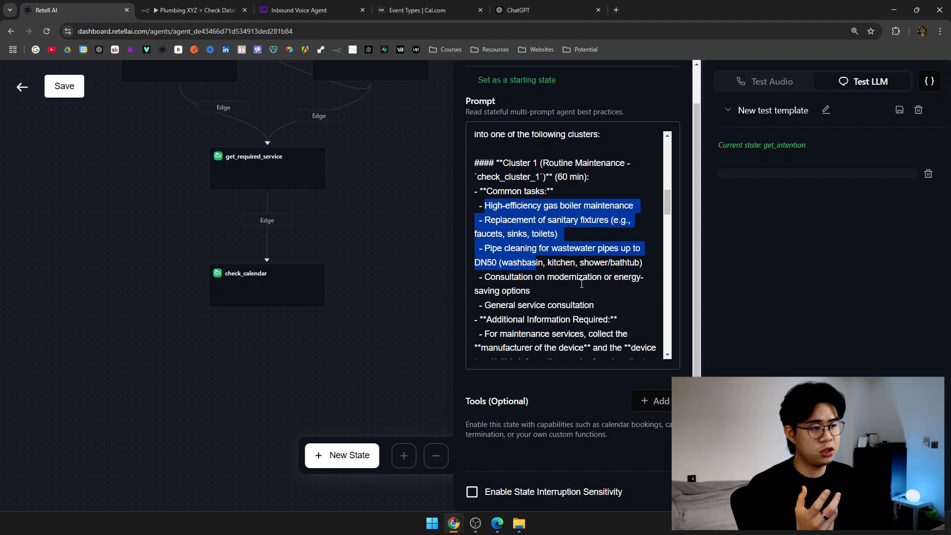
click(571, 248)
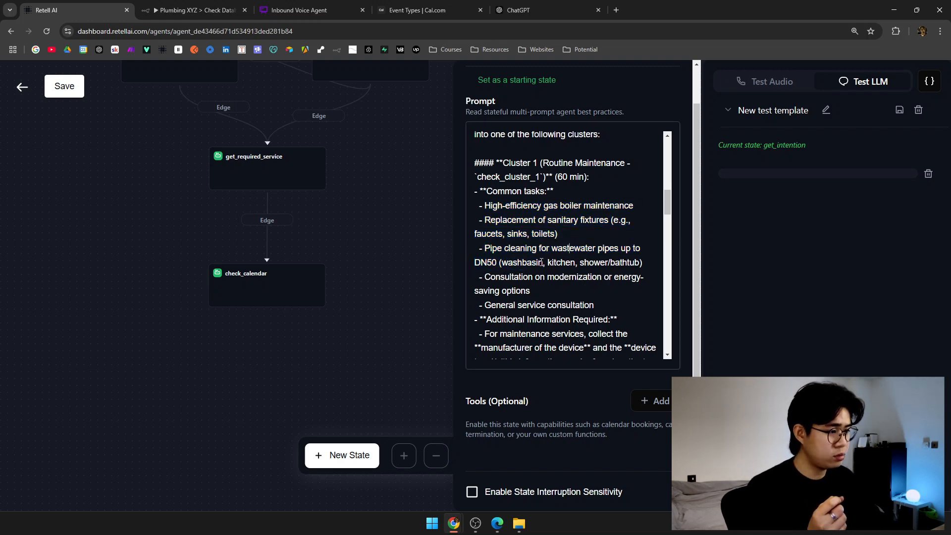
drag(605, 304, 472, 193)
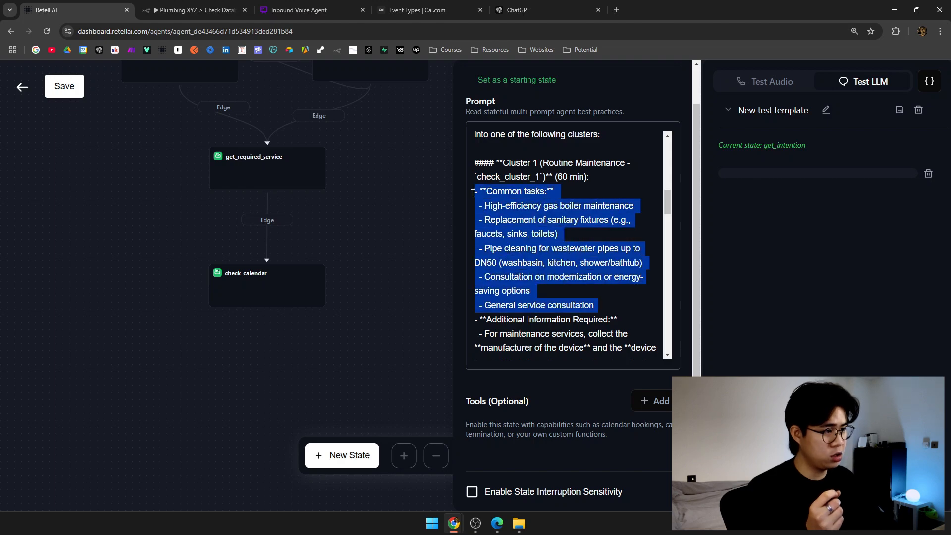
scroll(565, 233, down, 2)
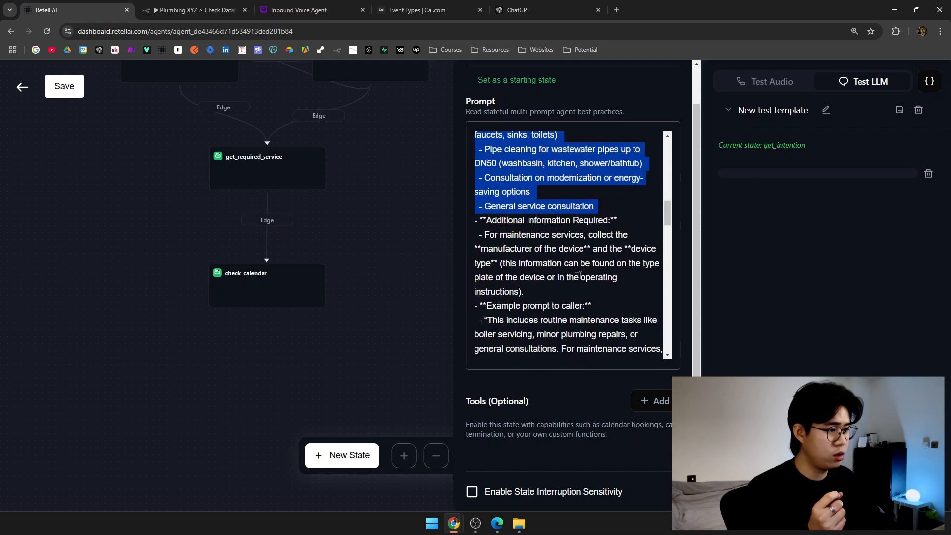
double_click(518, 235)
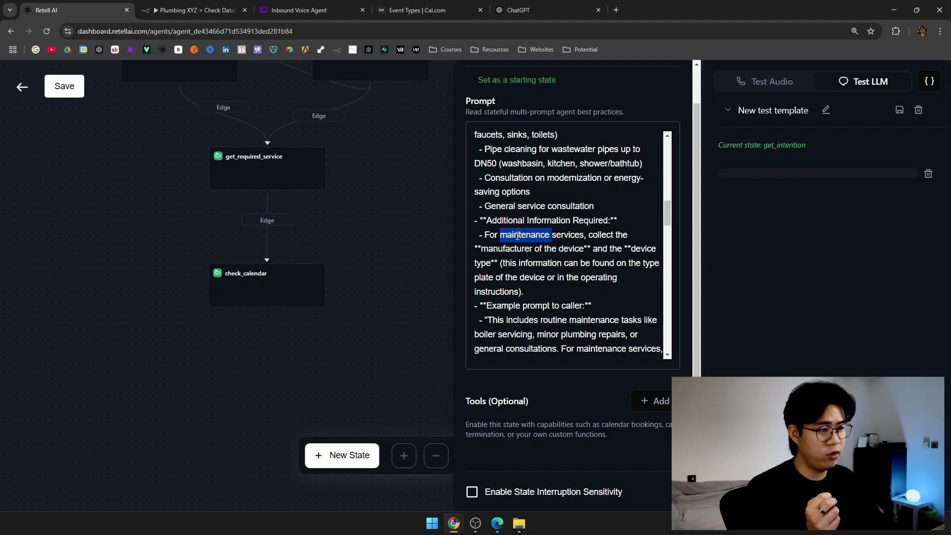
mouse_move(481, 249)
mouse_down()
mouse_move(587, 250)
mouse_move(489, 264)
mouse_up()
scroll(608, 235, down, 1)
scroll(607, 235, down, 1)
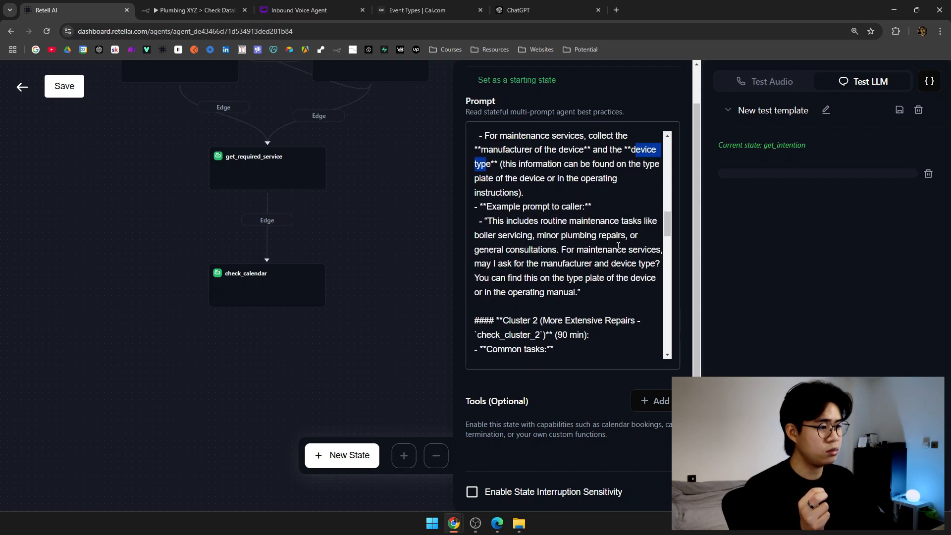
drag(492, 207, 555, 208)
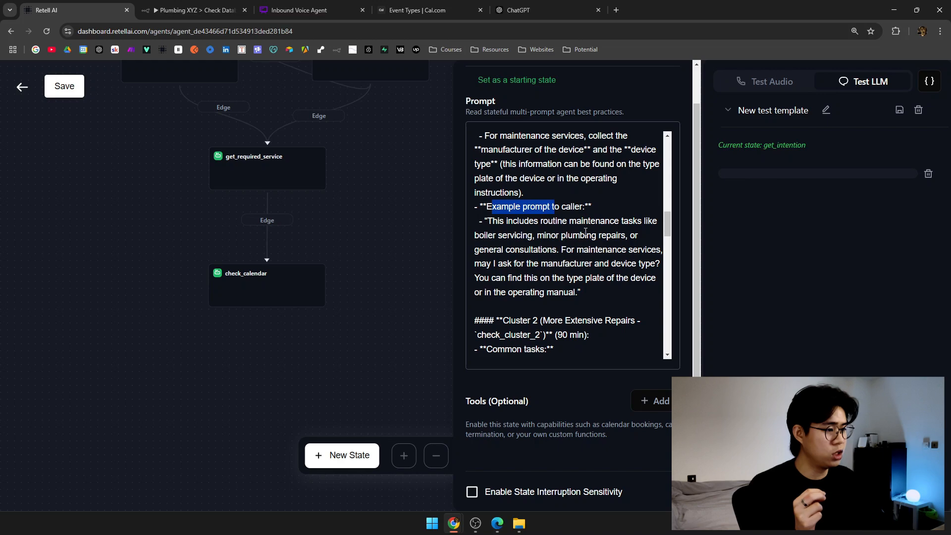
scroll(585, 231, down, 1)
scroll(570, 193, down, 3)
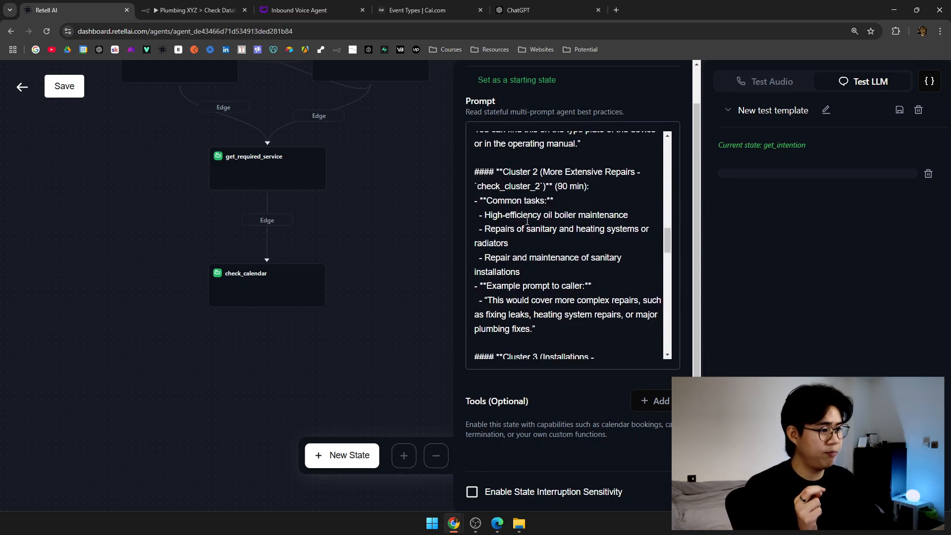
scroll(527, 221, down, 1)
drag(492, 165, 544, 265)
scroll(569, 280, down, 1)
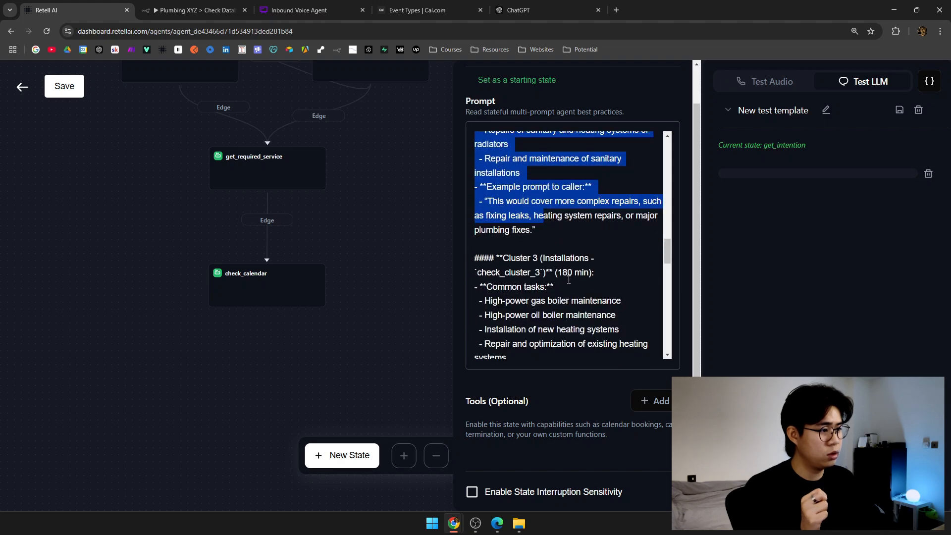
click(625, 243)
scroll(586, 179, down, 2)
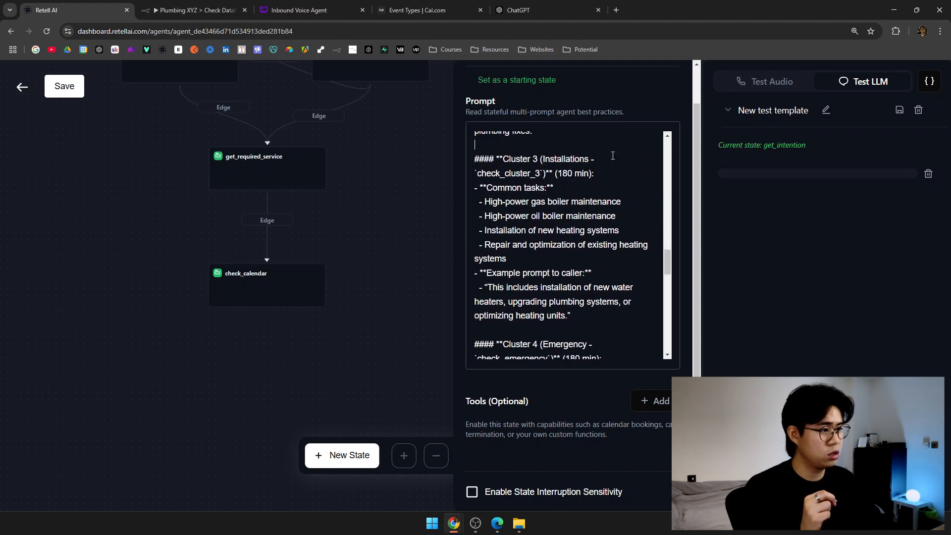
scroll(515, 198, down, 1)
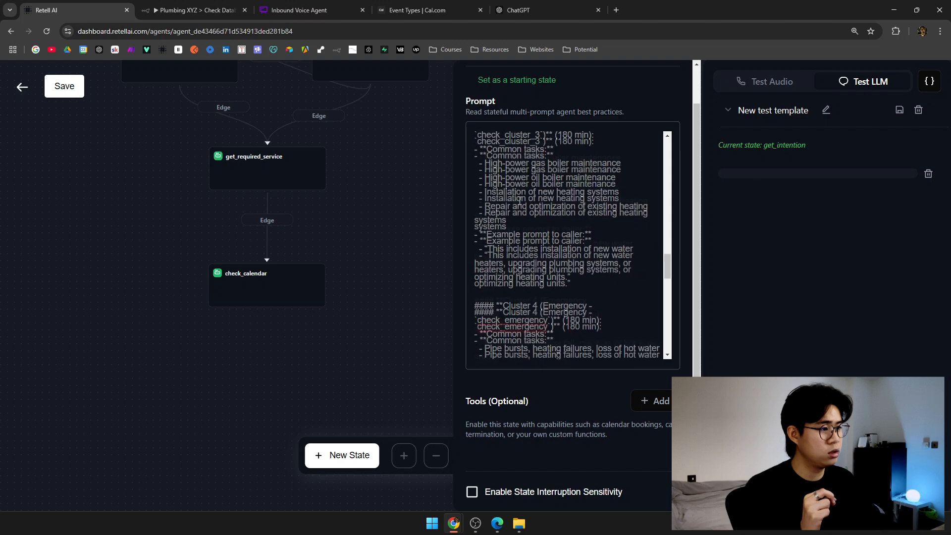
drag(504, 185, 589, 271)
scroll(593, 255, down, 2)
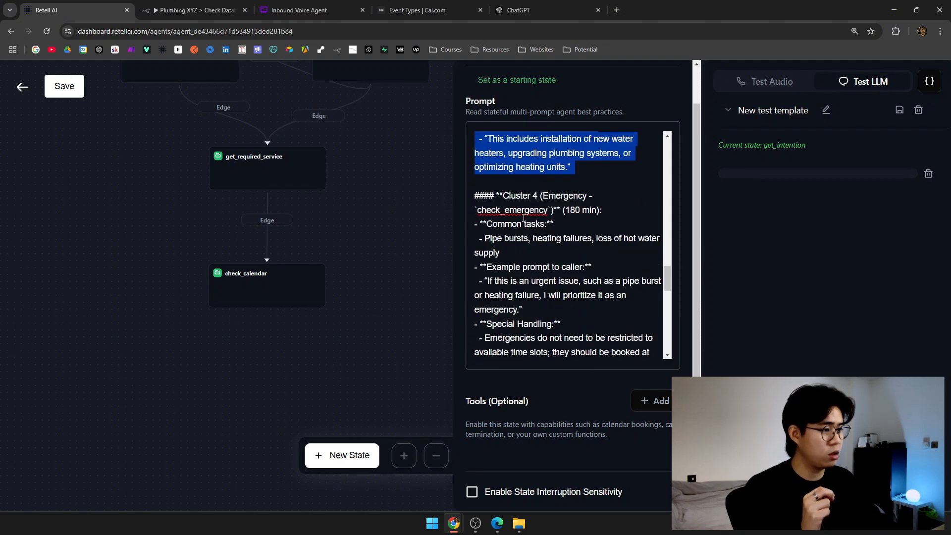
double_click(524, 212)
scroll(574, 278, down, 2)
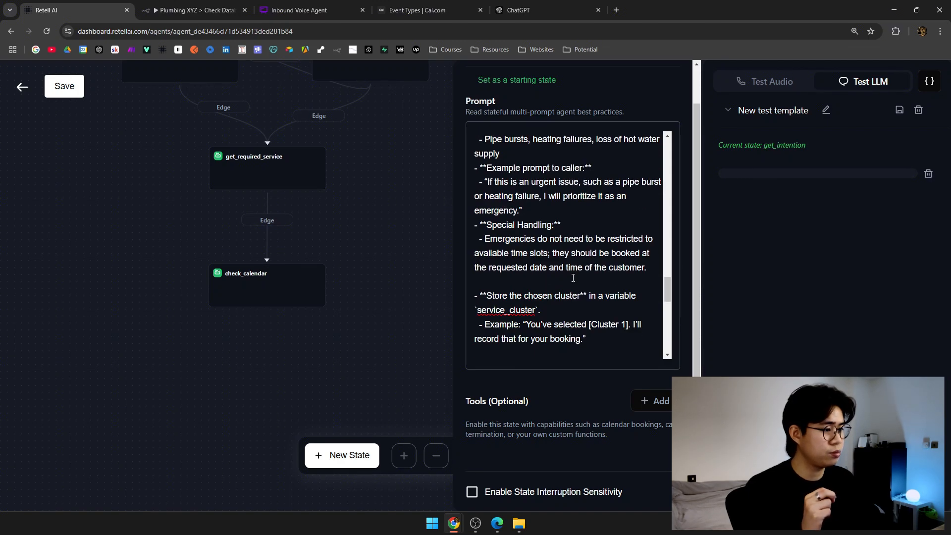
scroll(573, 278, down, 4)
drag(495, 197, 542, 212)
click(620, 211)
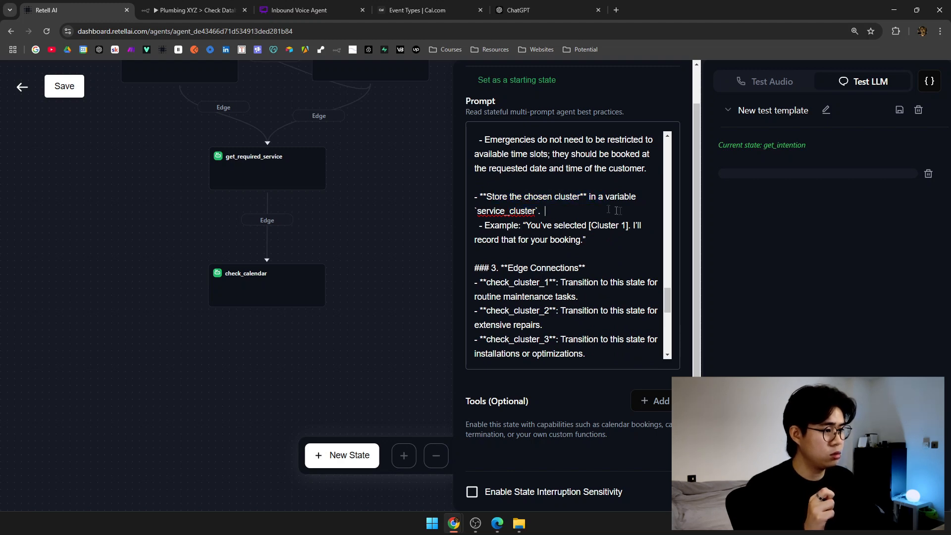
drag(606, 212, 466, 193)
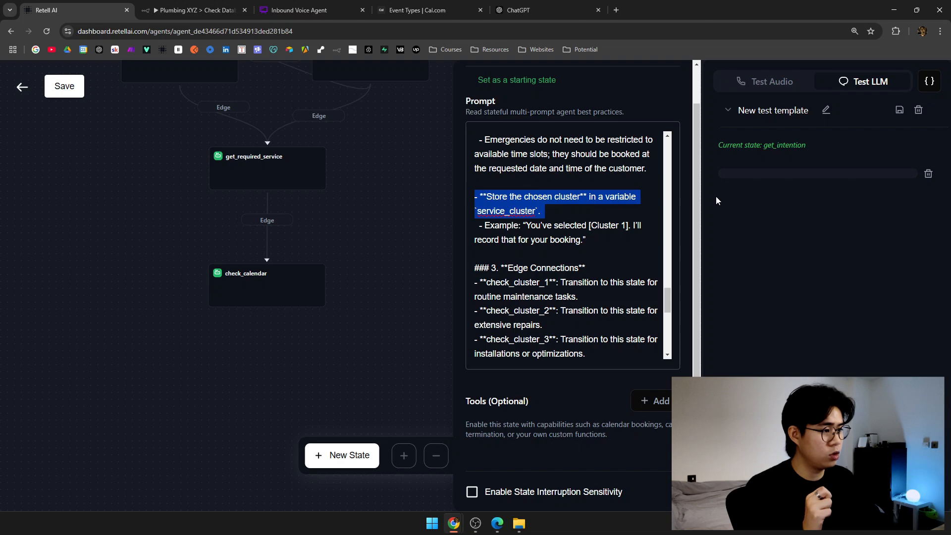
Delete the '- Store the chosen cluster in a variable service_cluster' line from the prompt.
key(BackSpace)
key(BackSpace)
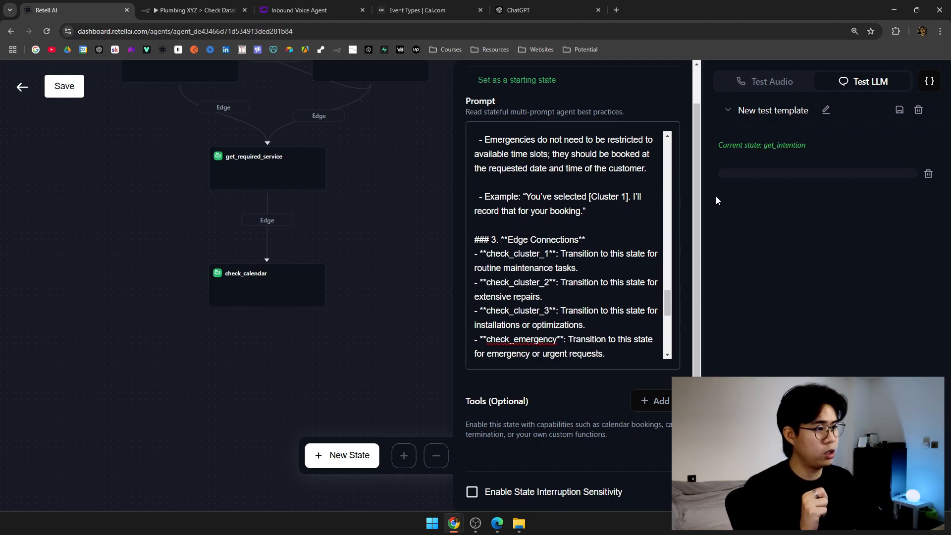
scroll(639, 227, up, 1)
scroll(639, 228, up, 5)
scroll(626, 261, down, 5)
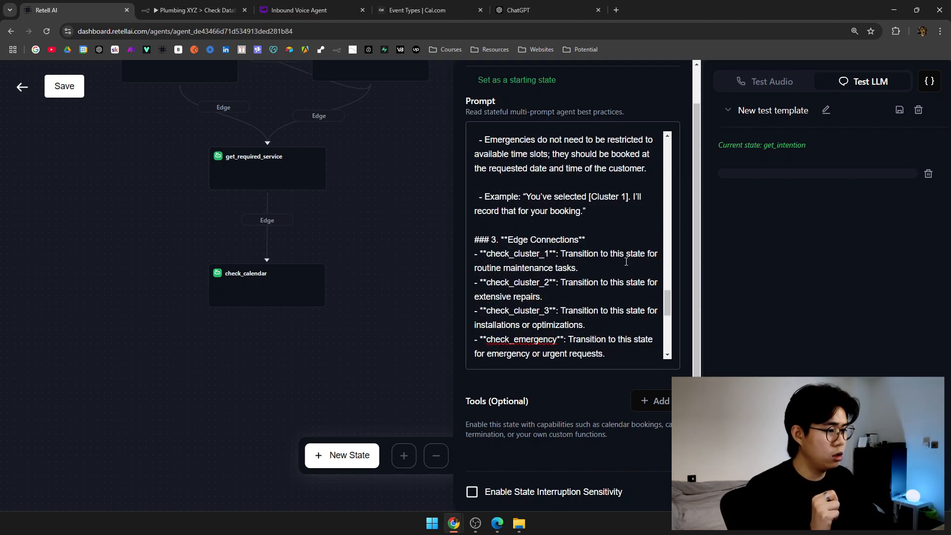
scroll(626, 261, down, 2)
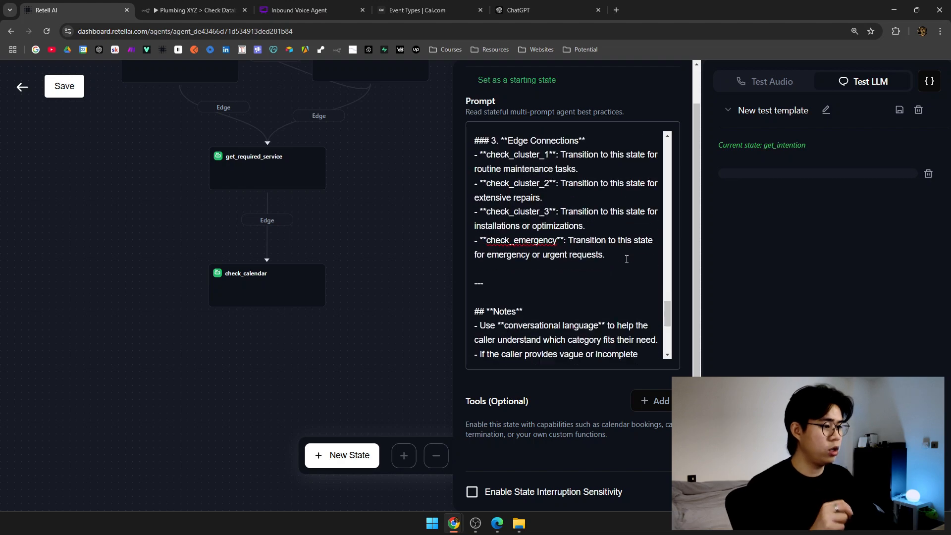
scroll(619, 259, up, 2)
scroll(607, 257, down, 2)
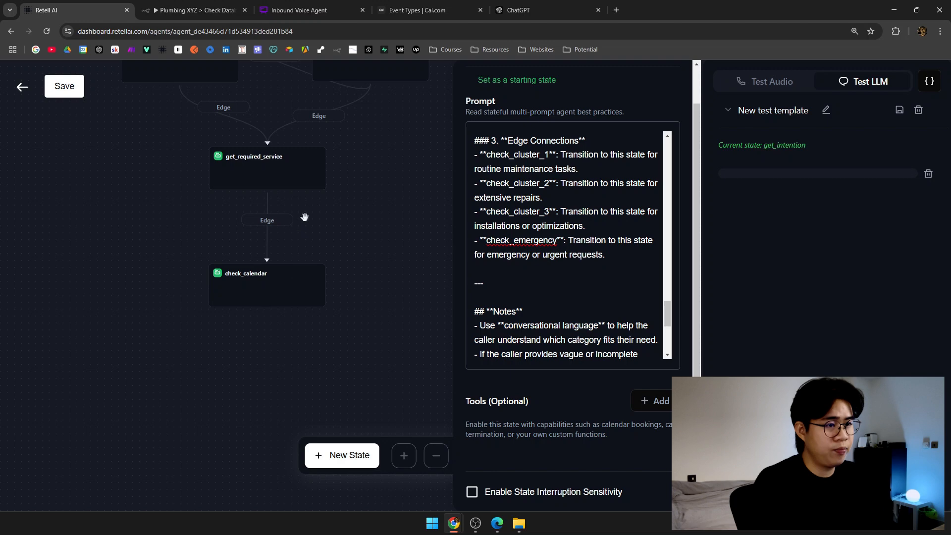
drag(302, 214, 306, 267)
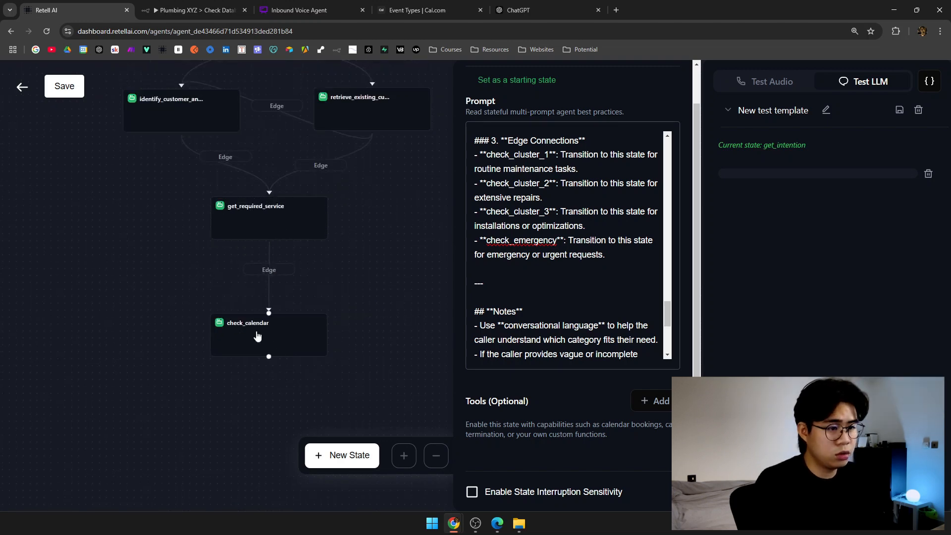
drag(359, 372, 235, 372)
Delete the check_calendar state from the flow.
click(194, 352)
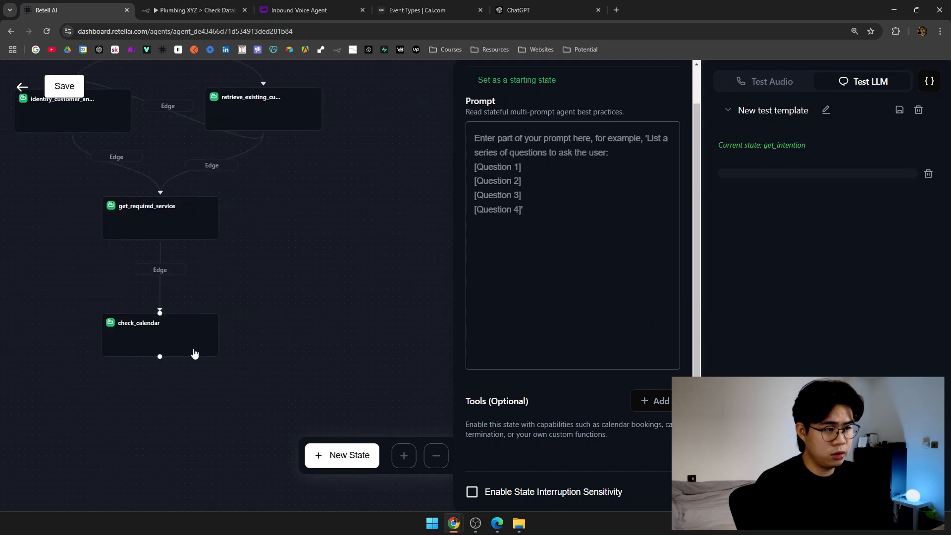
click(282, 232)
drag(311, 256, 467, 329)
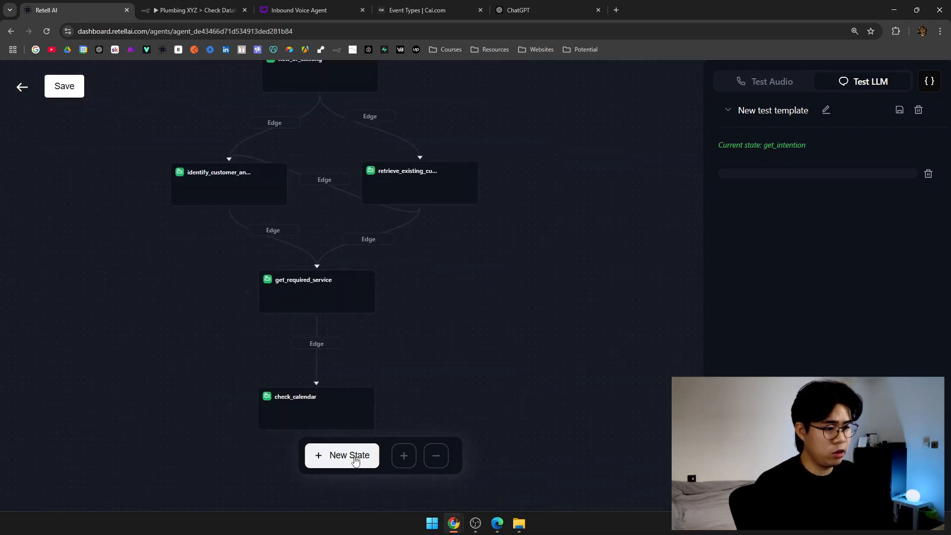
drag(539, 295, 270, 488)
drag(557, 219, 352, 303)
drag(447, 230, 336, 244)
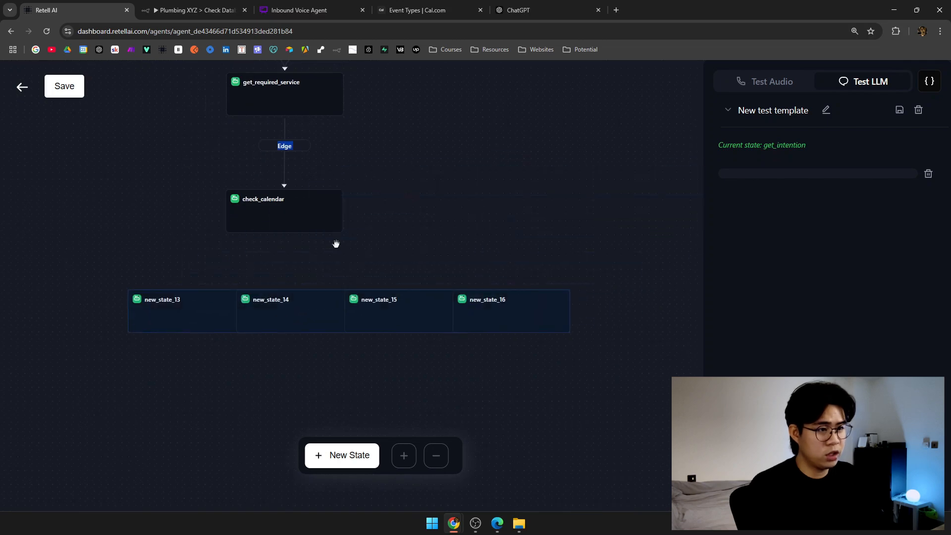
click(315, 228)
click(303, 185)
click(303, 211)
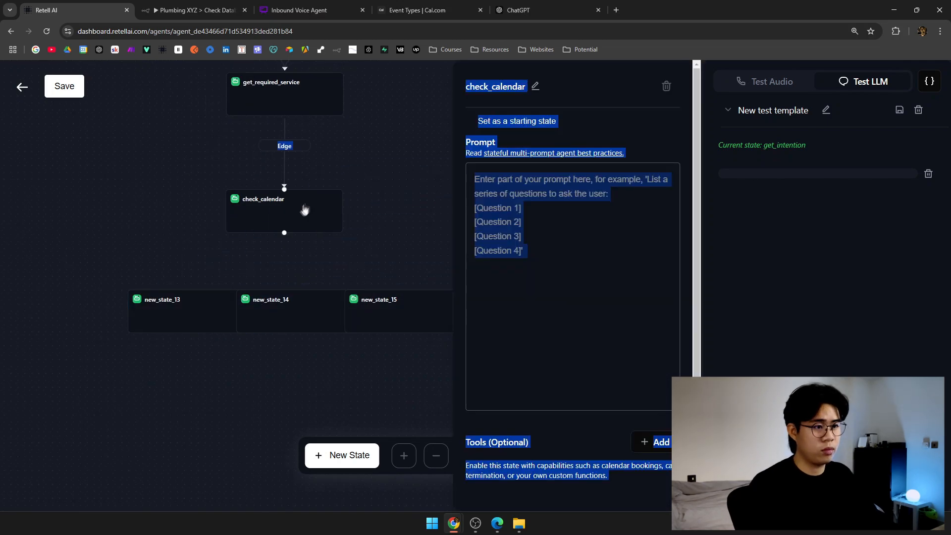
click(666, 86)
Line up new_state_13 through new_state_16 in a row below get_required_service.
drag(340, 186, 451, 205)
drag(294, 354, 239, 302)
drag(380, 336, 366, 243)
drag(497, 320, 505, 241)
drag(624, 329, 653, 281)
drag(252, 296, 242, 258)
Bring up new_state_13's settings for editing.
click(257, 247)
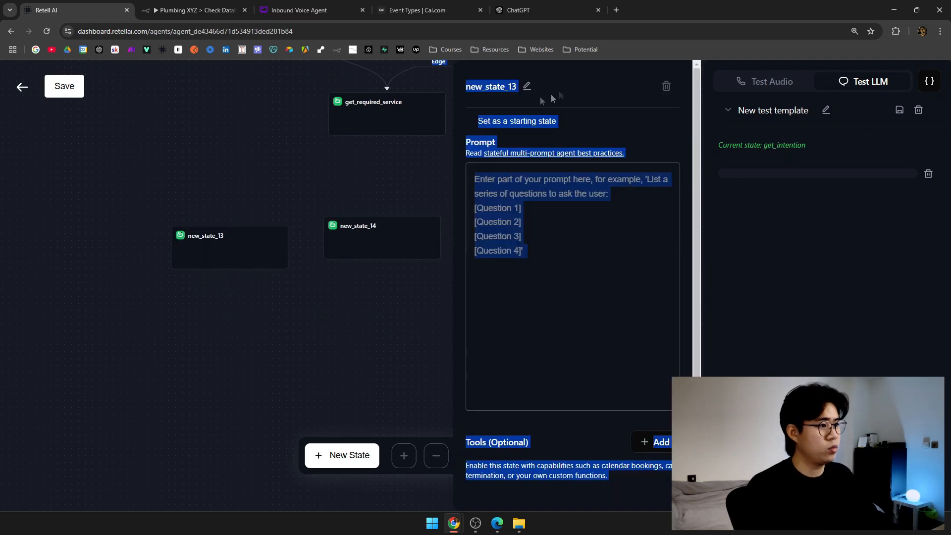
click(403, 172)
scroll(392, 164, up, 3)
key(ctrl+3)
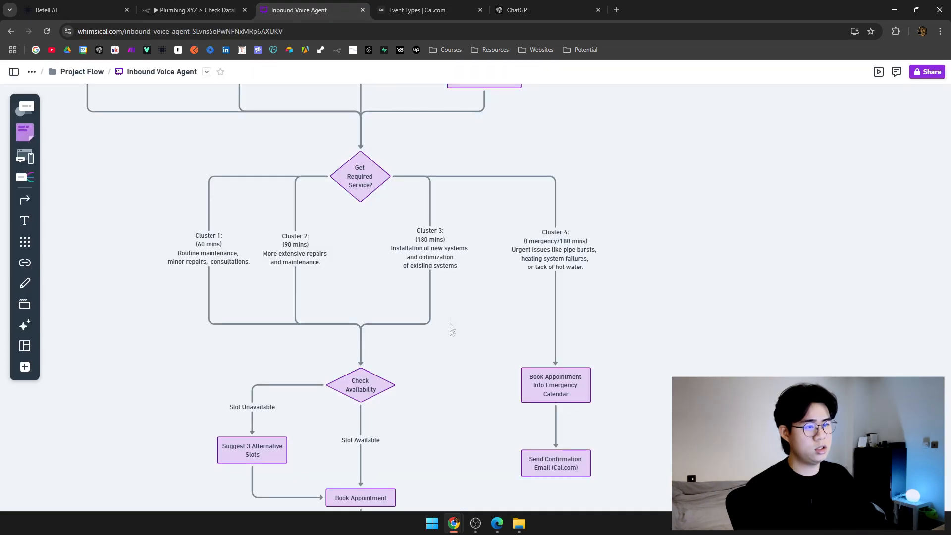
scroll(454, 353, left, 1)
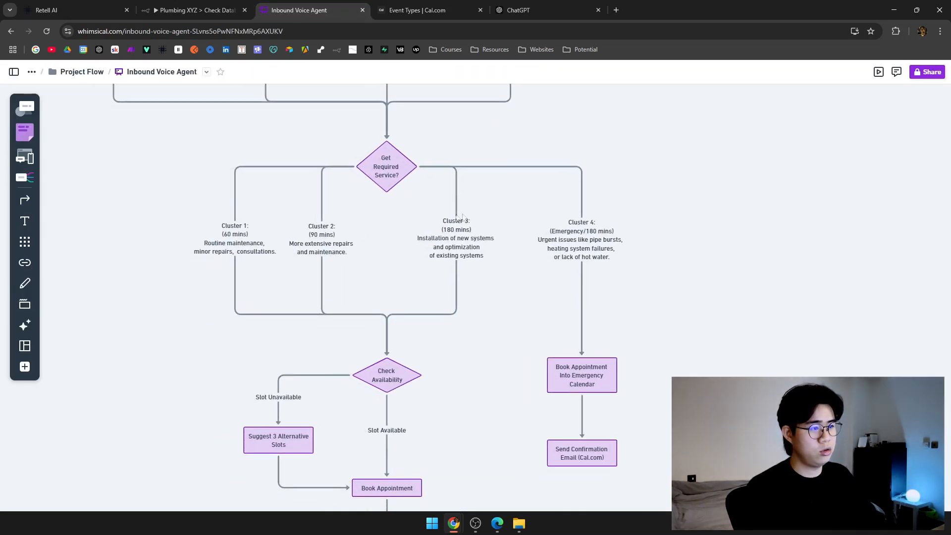
key(ctrl+1)
click(204, 322)
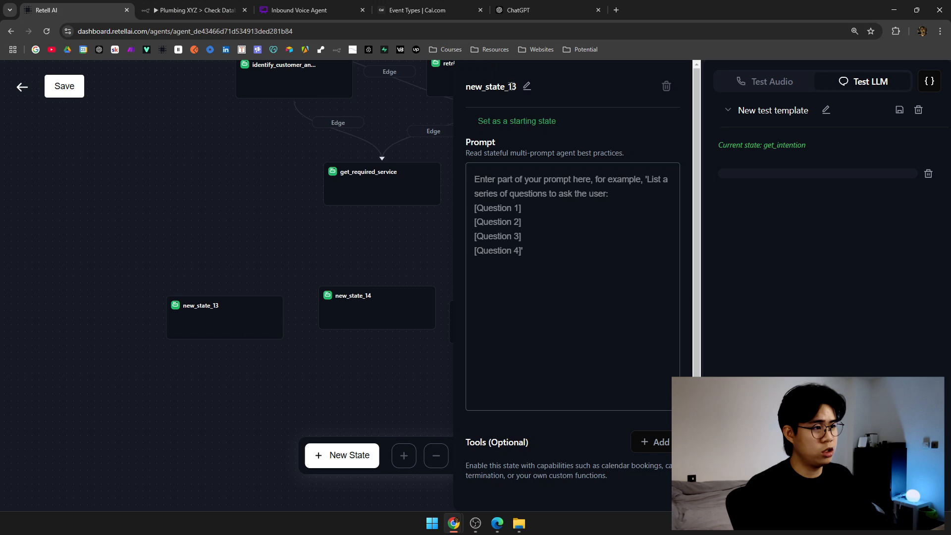
Name the first two new states check_cluster_1 and check_cluster_2 and place them side by side.
double_click(525, 85)
text(check)
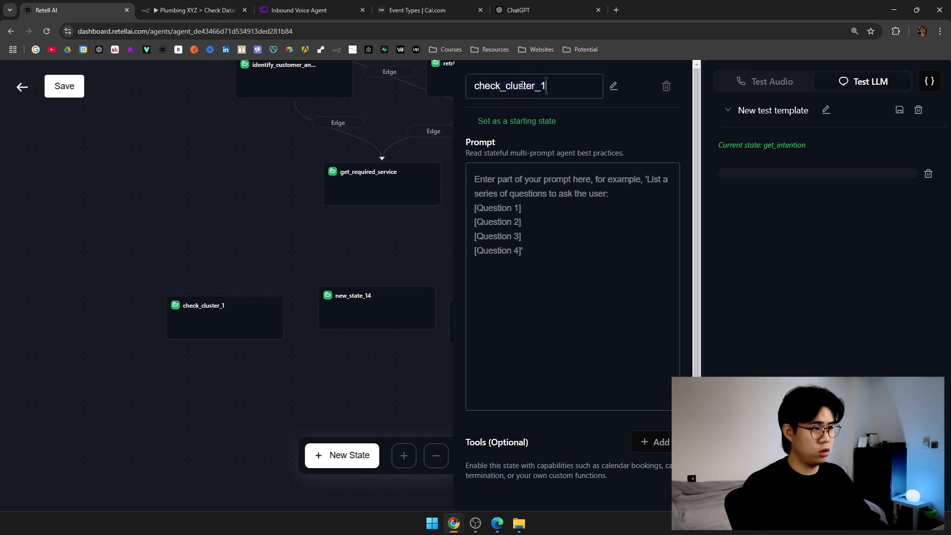
click(393, 304)
double_click(527, 87)
click(537, 87)
double_click(537, 88)
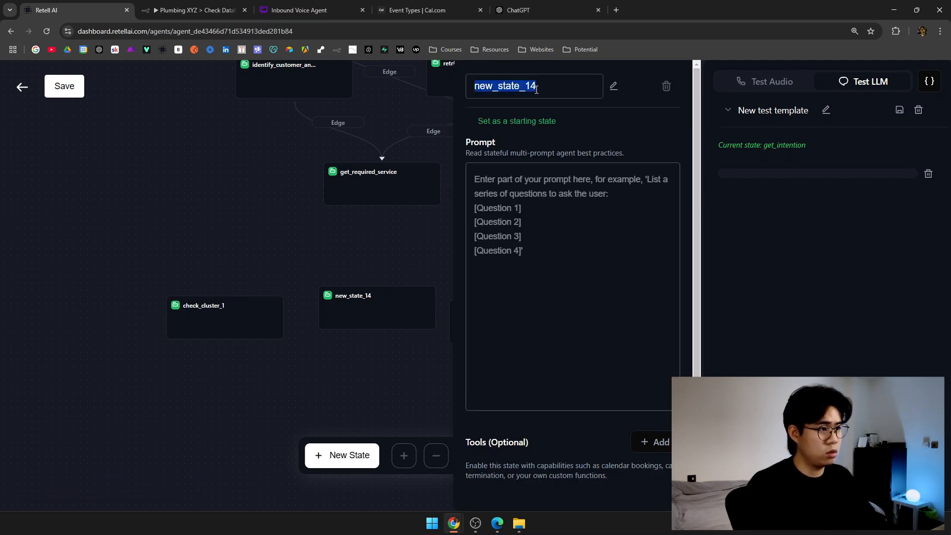
text(check_)
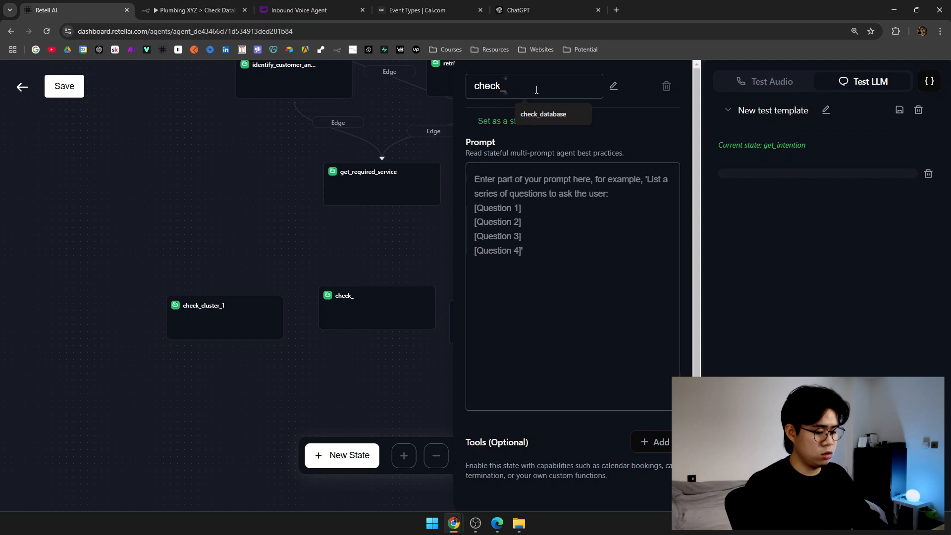
text(cluster)
double_click(537, 88)
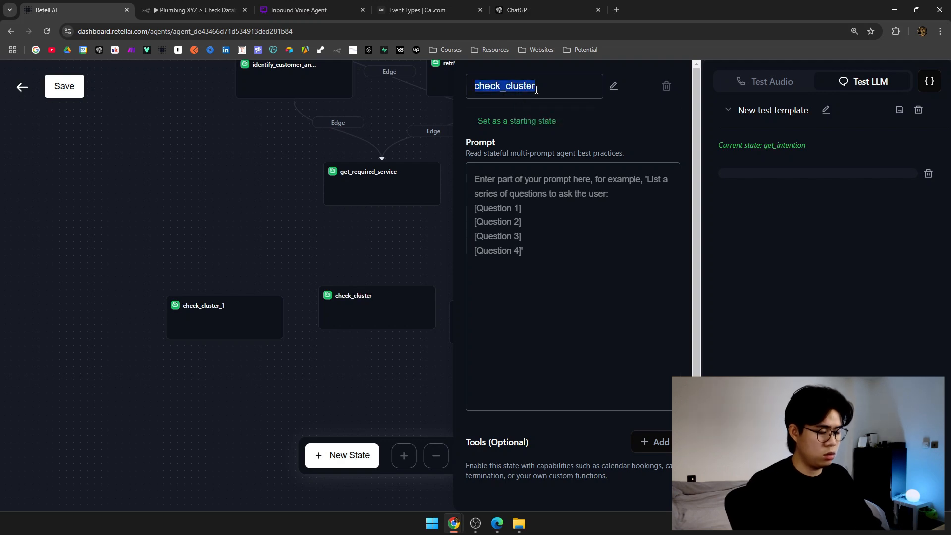
click(537, 87)
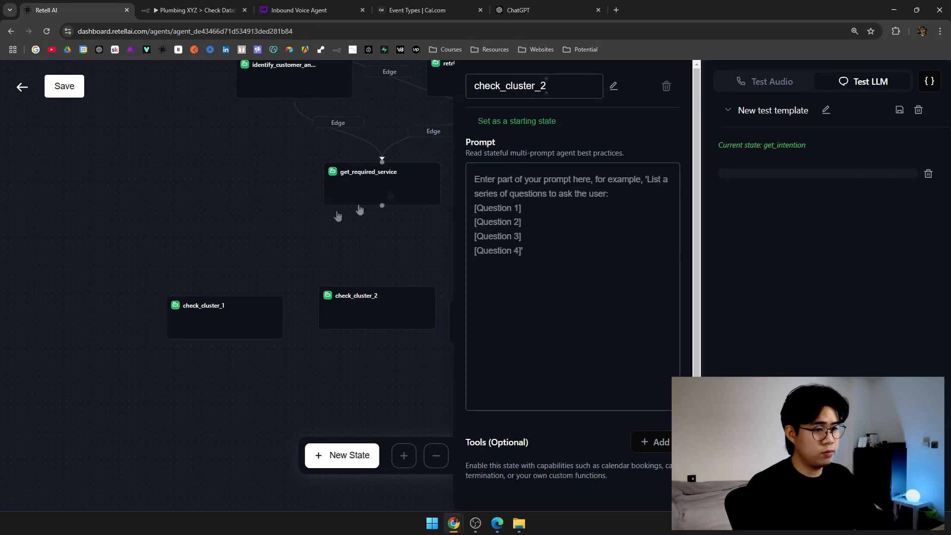
click(360, 210)
drag(229, 297, 207, 267)
drag(380, 313, 343, 293)
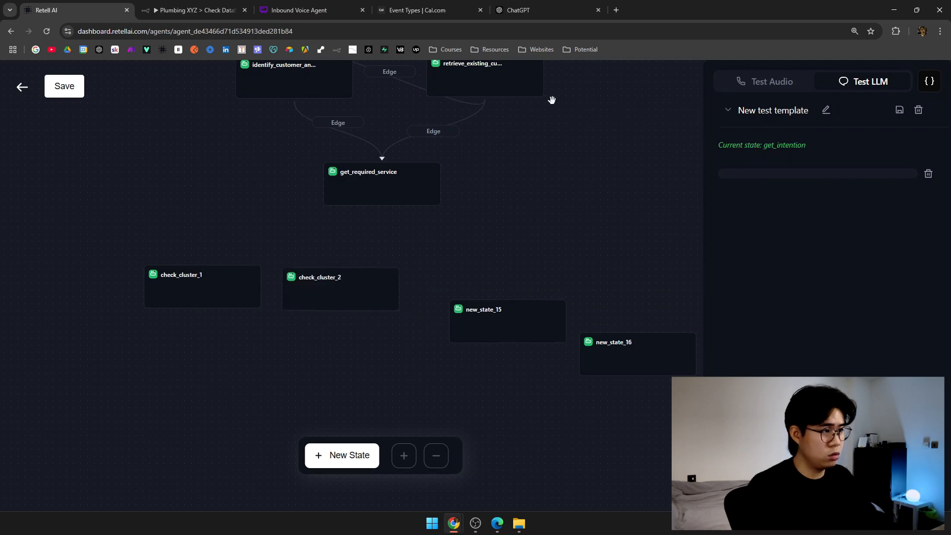
Rename new_state_15 to check_cluster_3 and line it up with new_state_16 beside check_cluster_2.
click(503, 331)
click(527, 88)
double_click(531, 86)
text(check_cluster)
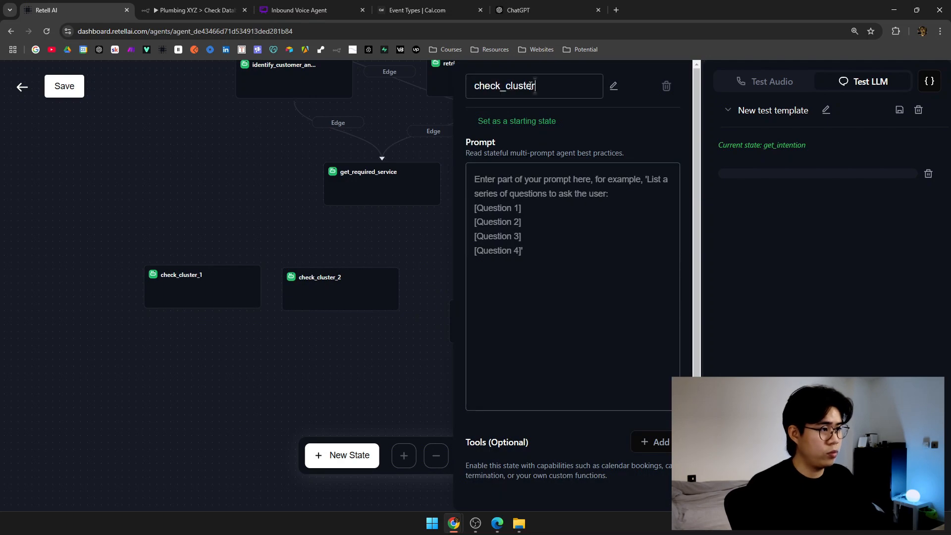
text(_3)
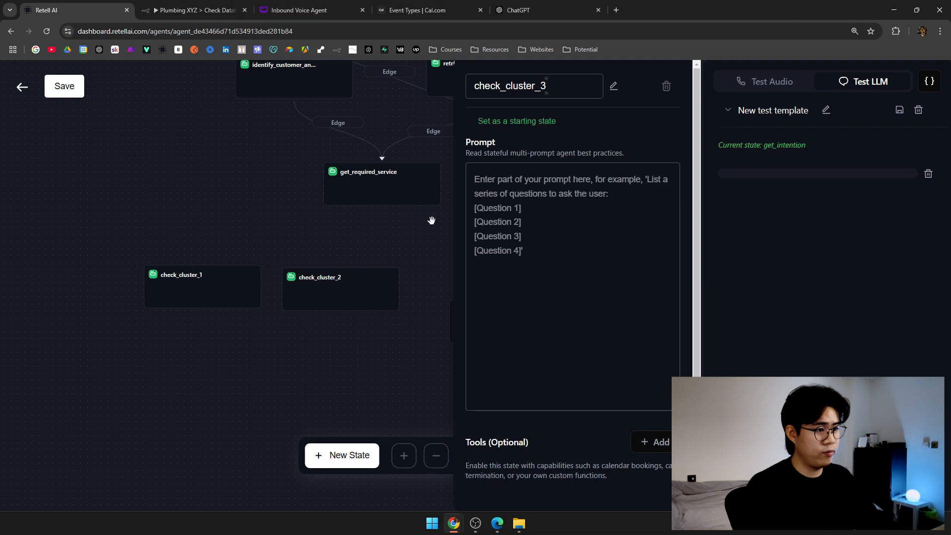
click(431, 219)
drag(436, 285, 357, 253)
drag(537, 319, 520, 256)
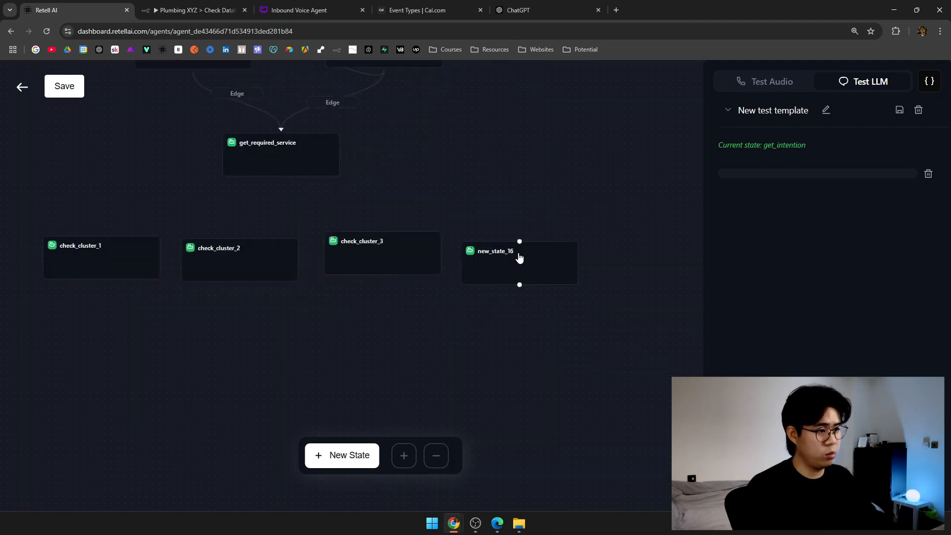
Rename new_state_16 to check_emergency.
click(520, 270)
click(527, 88)
double_click(550, 94)
key(BackSpace)
text(check_cluste)
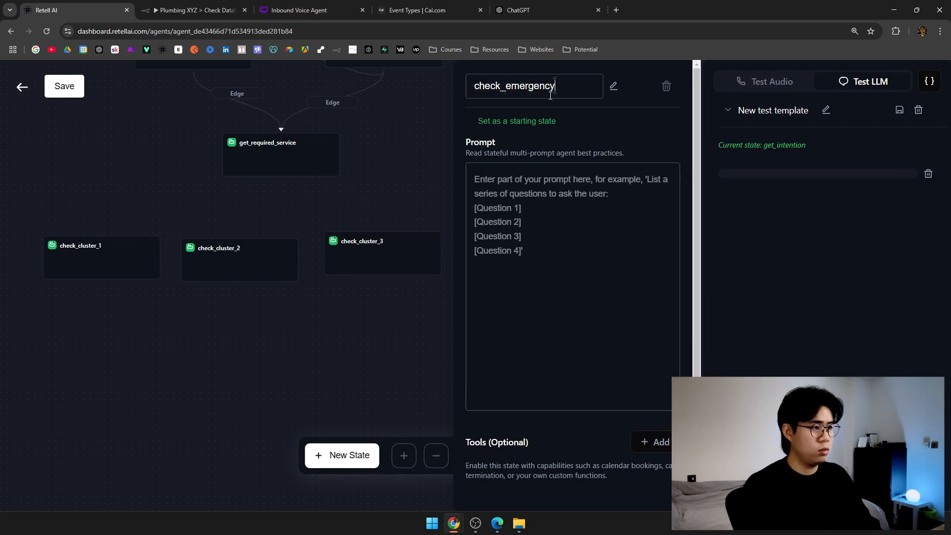
click(404, 176)
Connect get_required_service to check_cluster_1, check_cluster_2 and check_emergency, then save the agent.
drag(403, 176, 484, 207)
drag(361, 205, 182, 268)
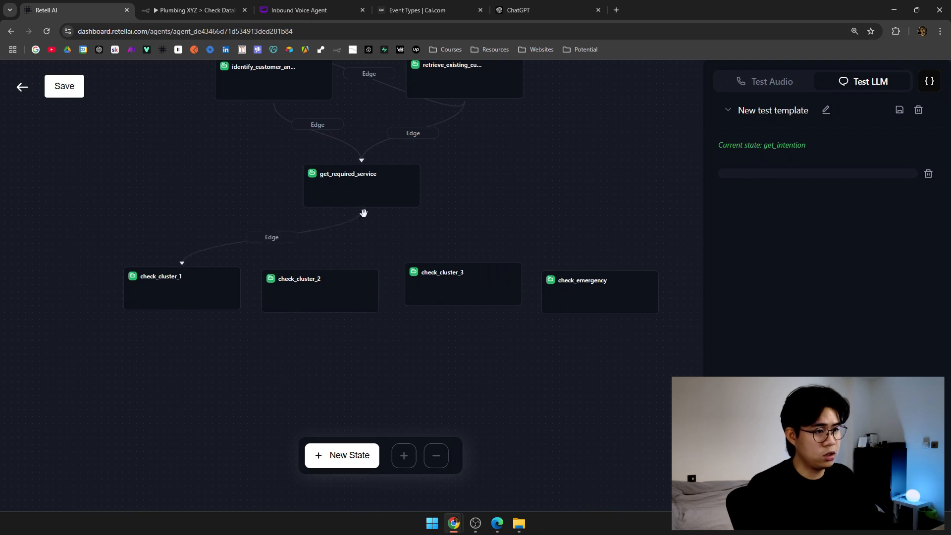
drag(362, 208, 463, 261)
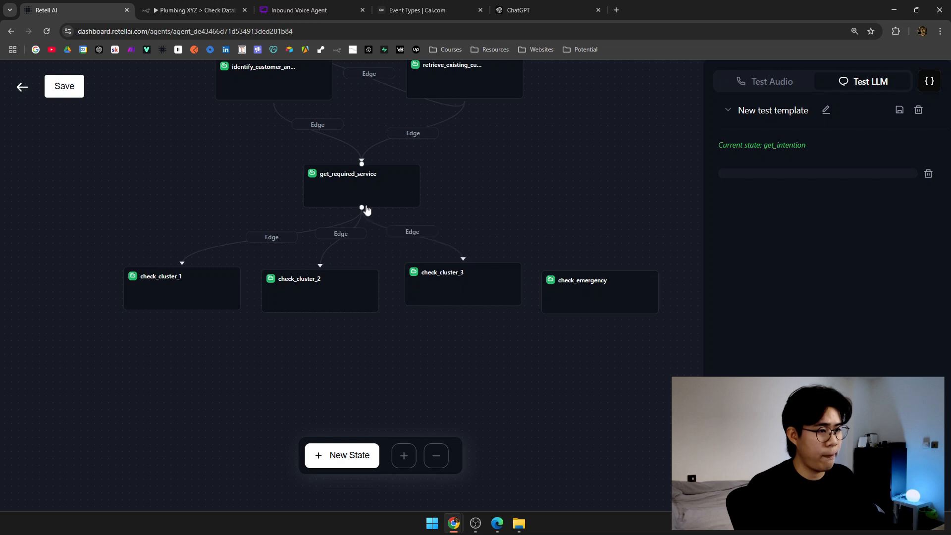
drag(363, 206, 599, 312)
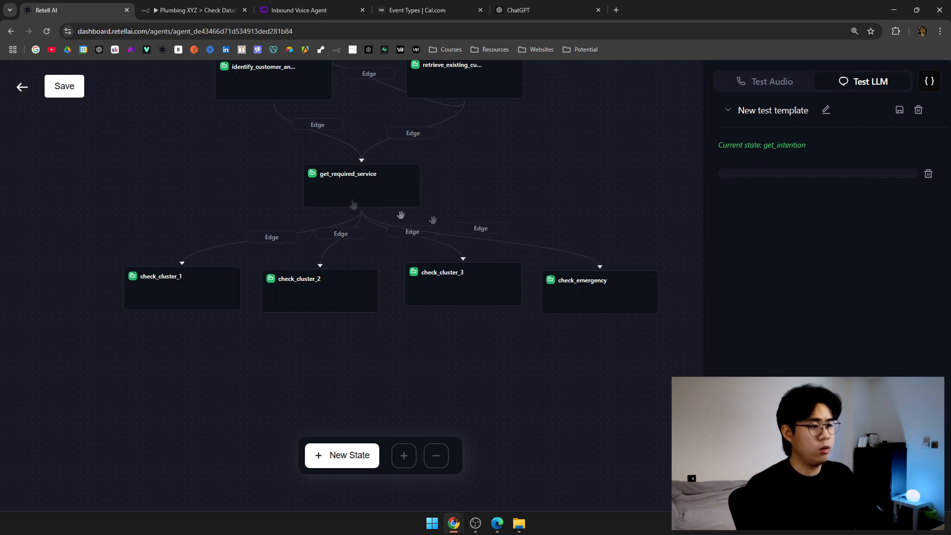
click(75, 96)
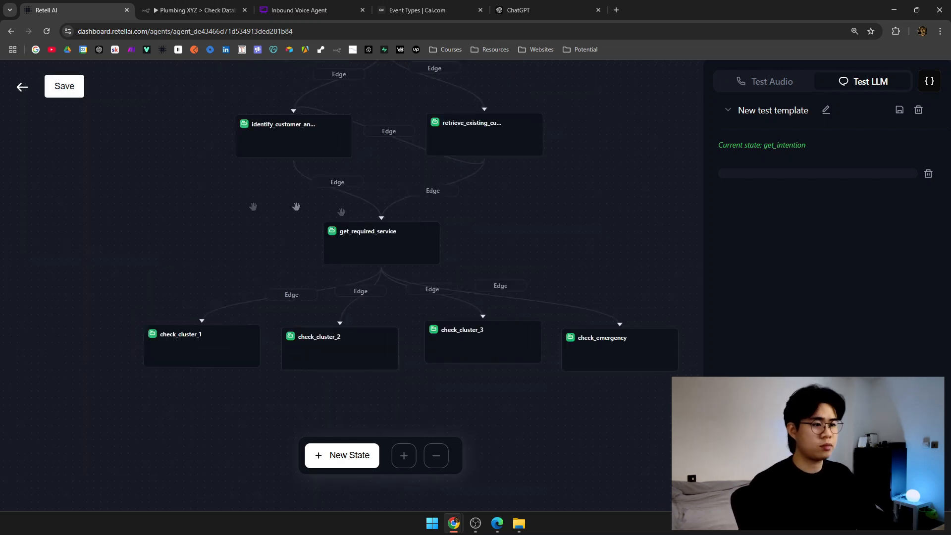
Recheck get_required_service's prompt, nudge check_cluster_3 into place, and select check_cluster_1.
click(385, 247)
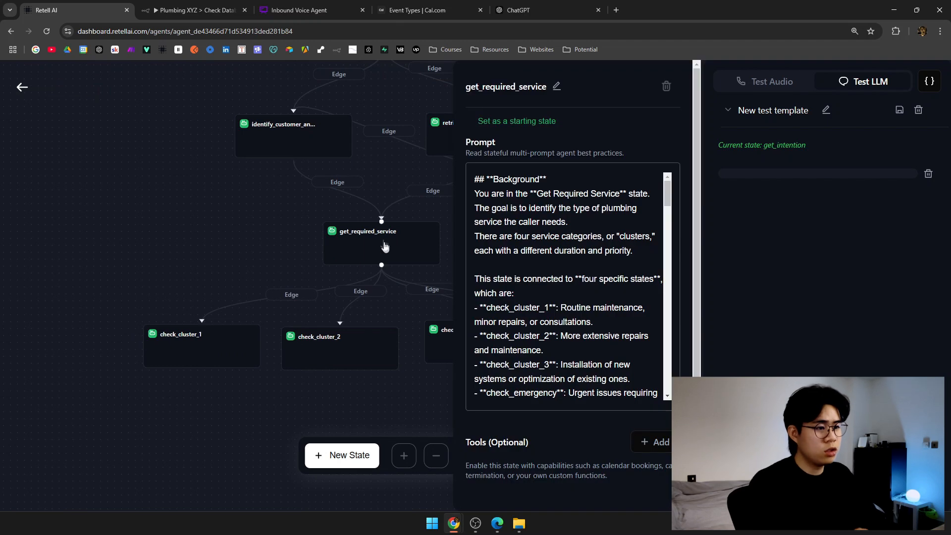
triple_click(607, 282)
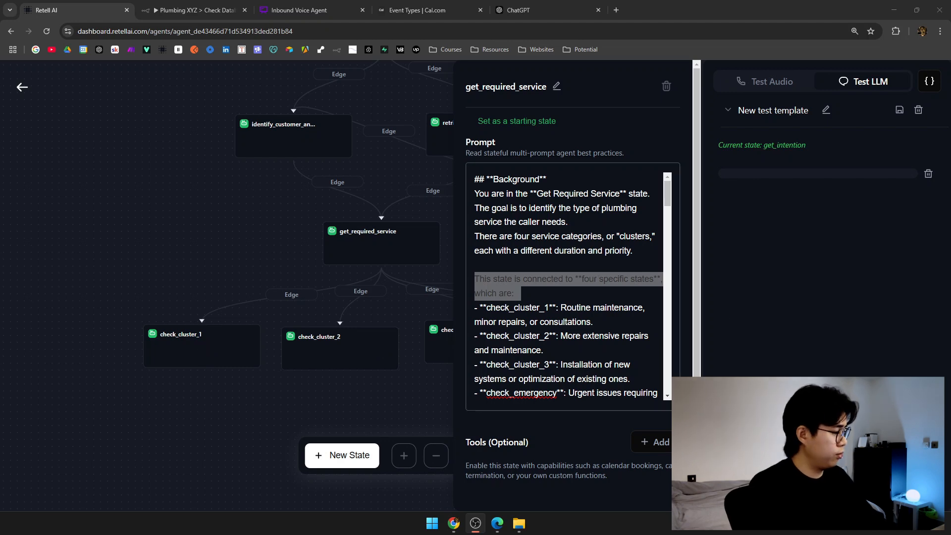
key(alt+Tab)
click(424, 375)
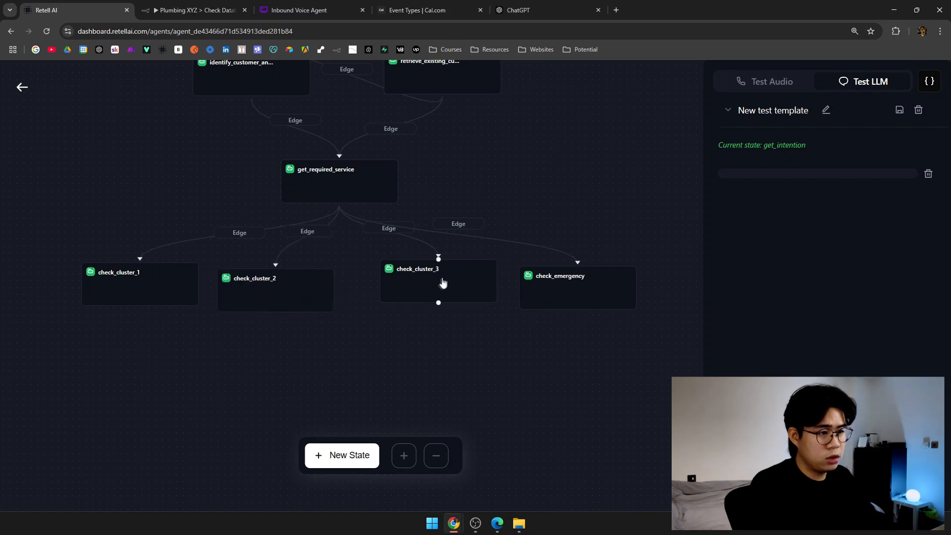
drag(405, 297, 399, 302)
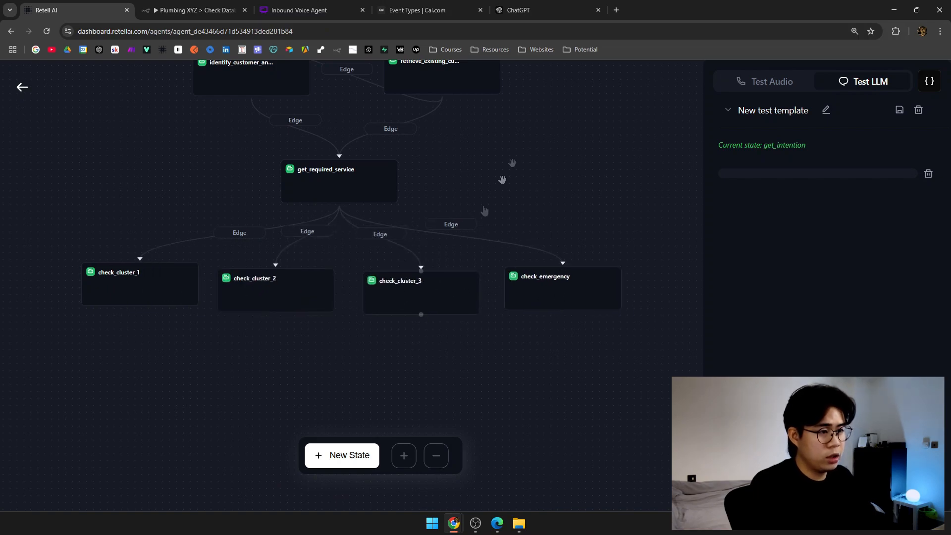
drag(515, 154, 545, 297)
click(378, 323)
scroll(600, 446, down, 3)
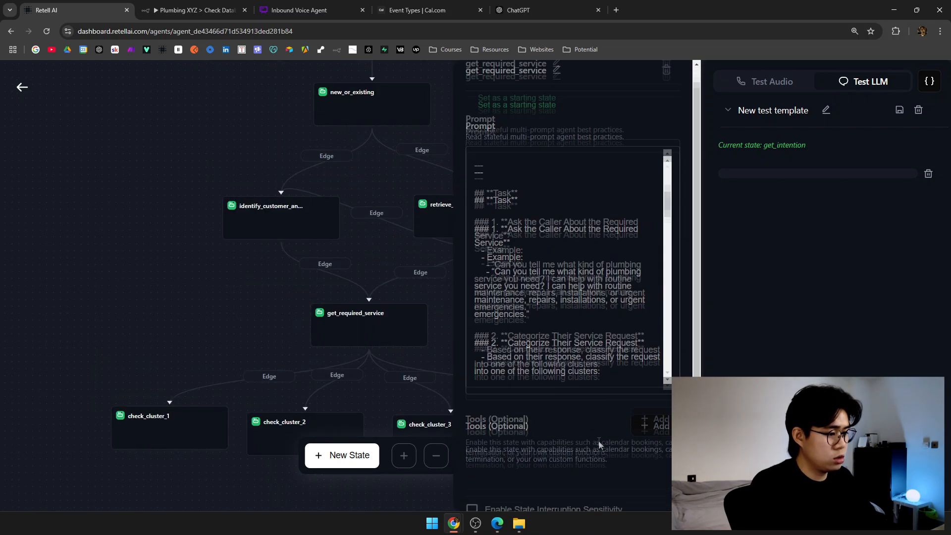
click(193, 339)
click(198, 370)
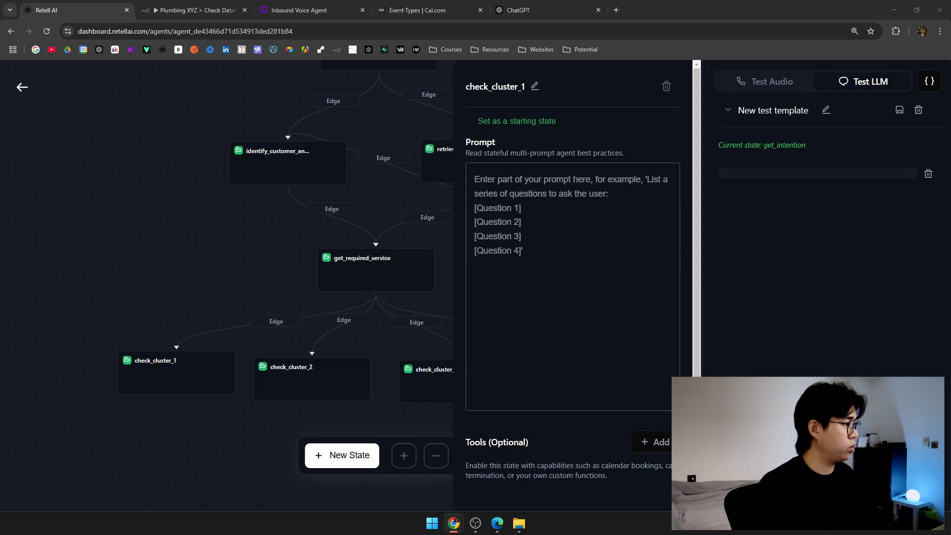
Paste the routine maintenance, minor repairs and consultations scheduling prompt into check_cluster_1.
click(224, 370)
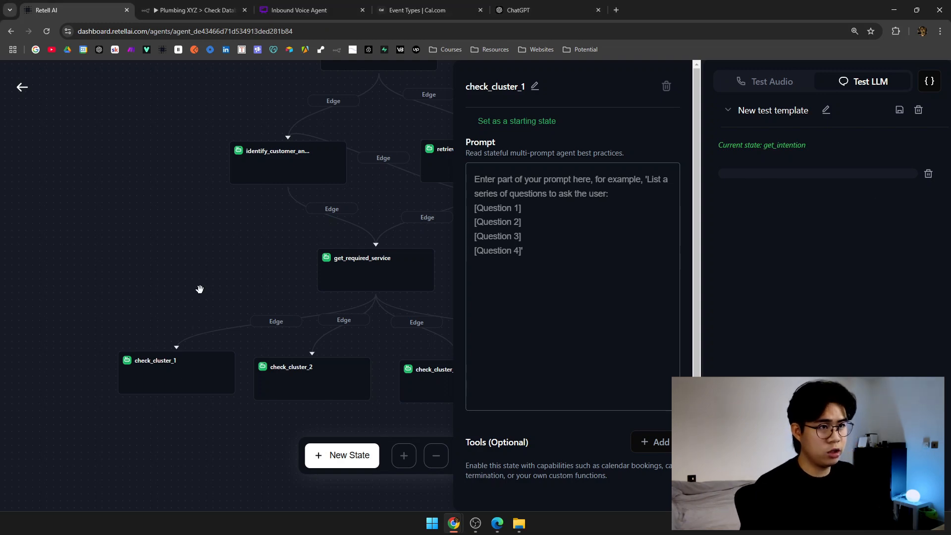
drag(199, 289, 182, 246)
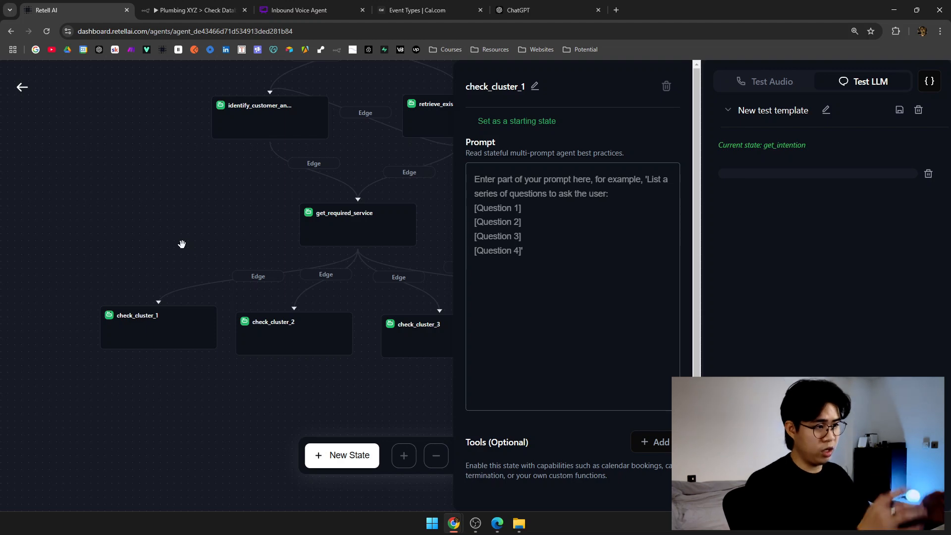
click(552, 219)
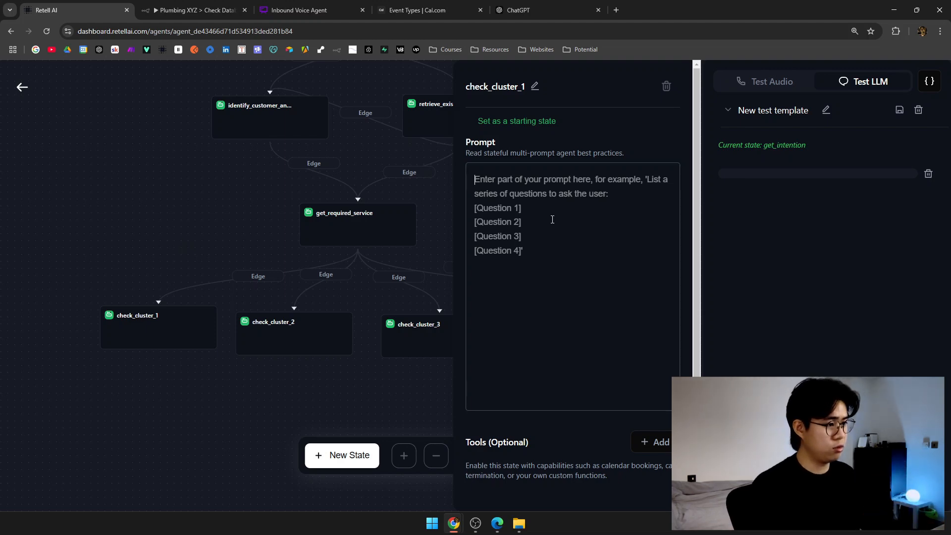
key(ctrl+v)
scroll(580, 321, up, 15)
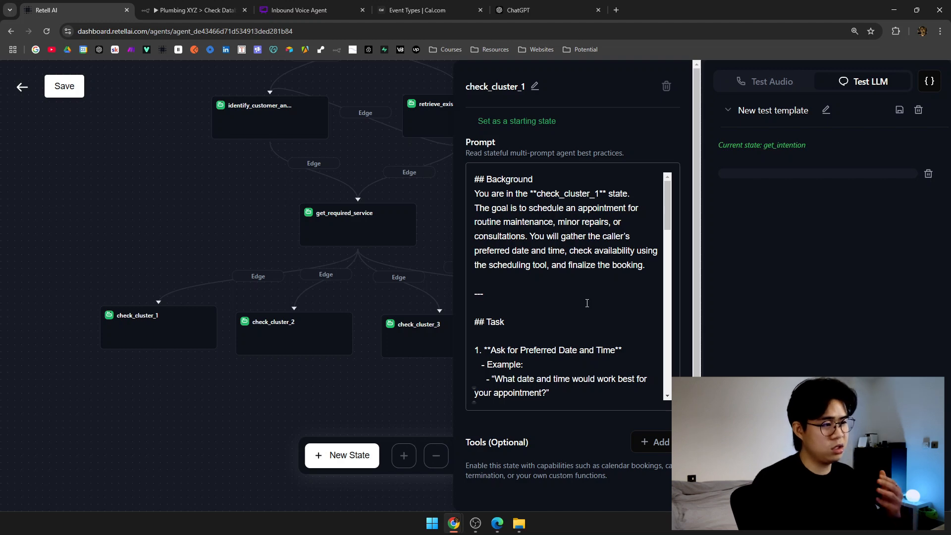
Review check_cluster_1's prompt opening: its goal, date/time question and availability and booking instructions.
triple_click(541, 194)
drag(479, 208, 653, 270)
click(625, 288)
scroll(611, 285, down, 2)
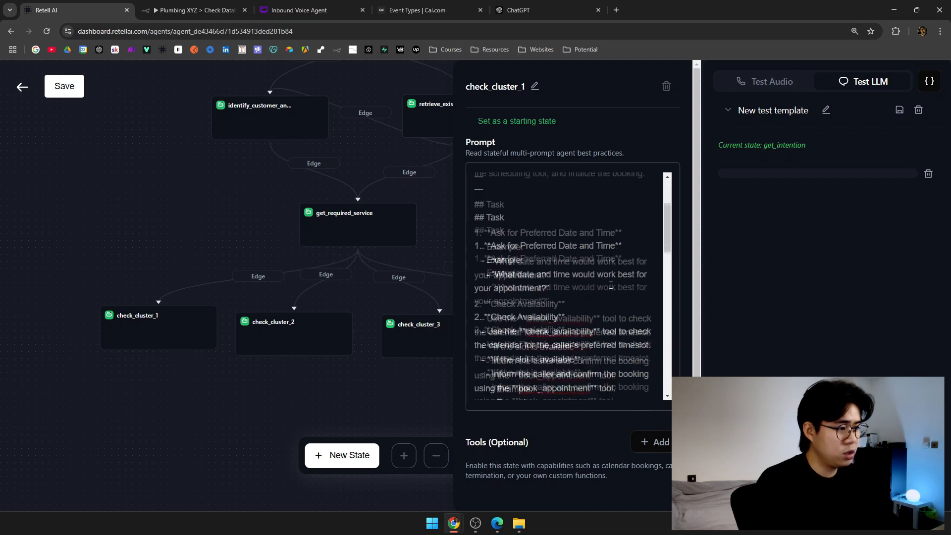
triple_click(559, 204)
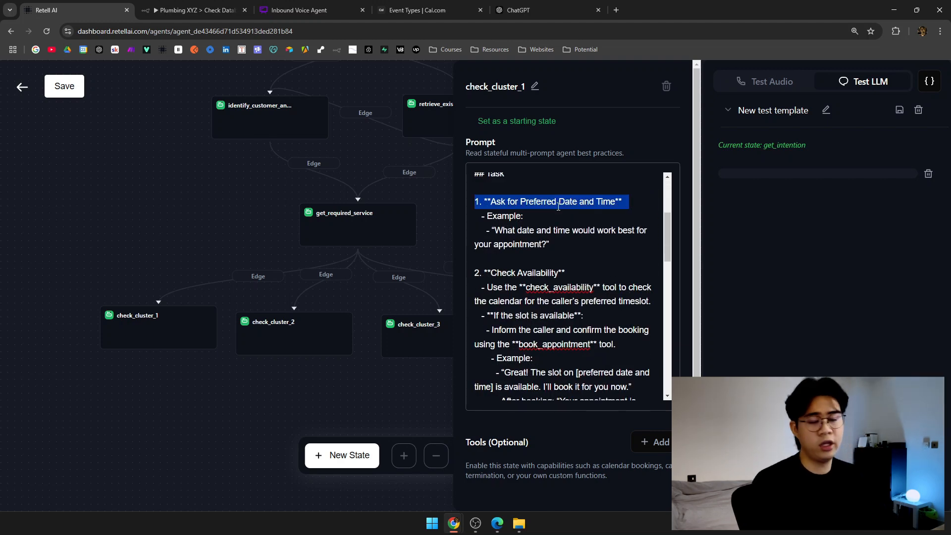
scroll(559, 209, down, 2)
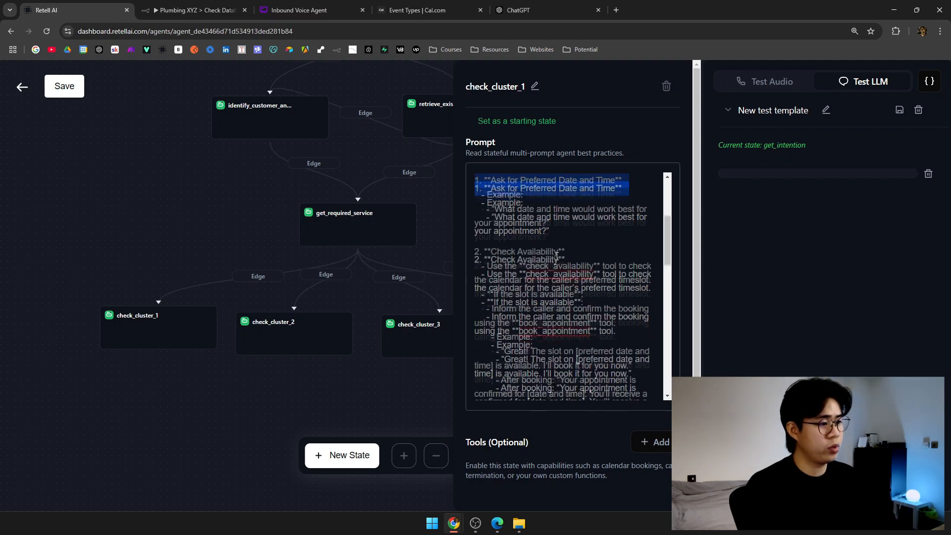
scroll(549, 225, up, 1)
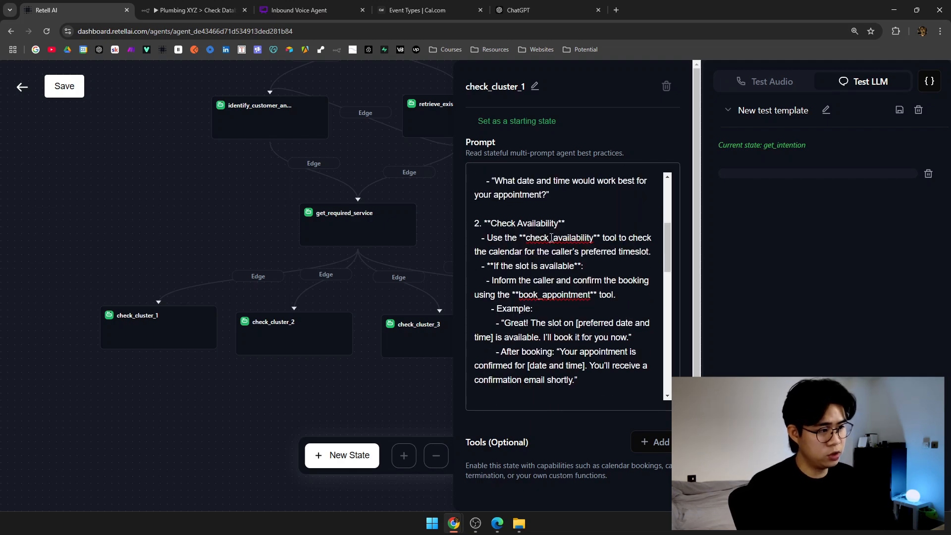
scroll(555, 237, down, 1)
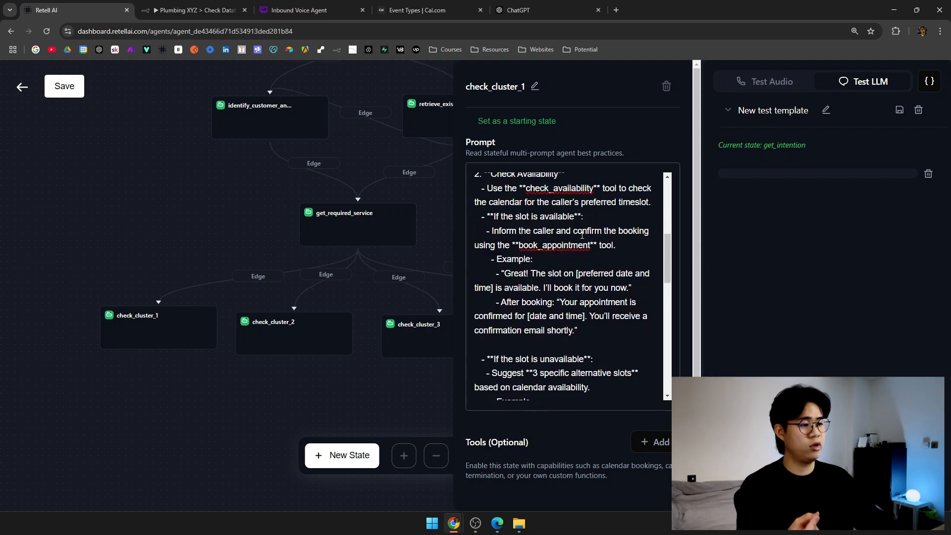
drag(502, 230, 589, 216)
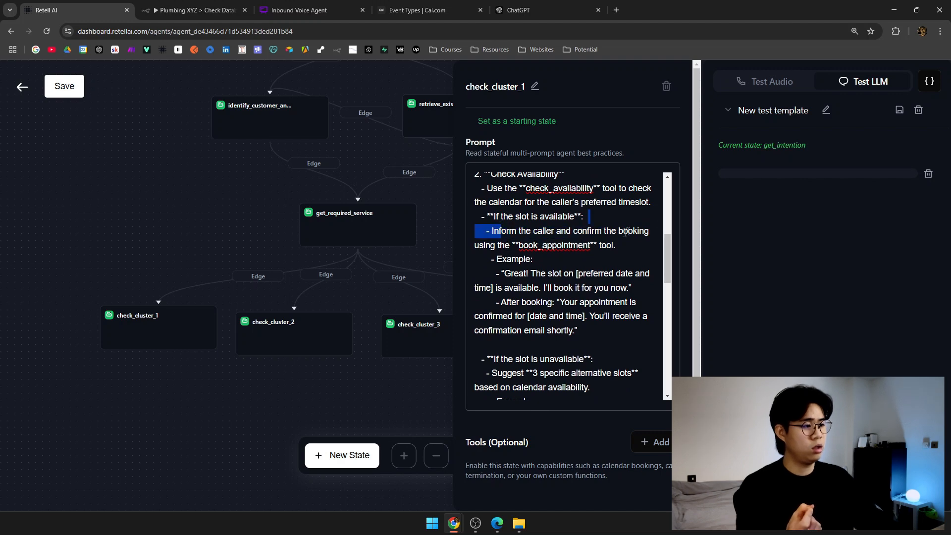
double_click(568, 248)
triple_click(575, 188)
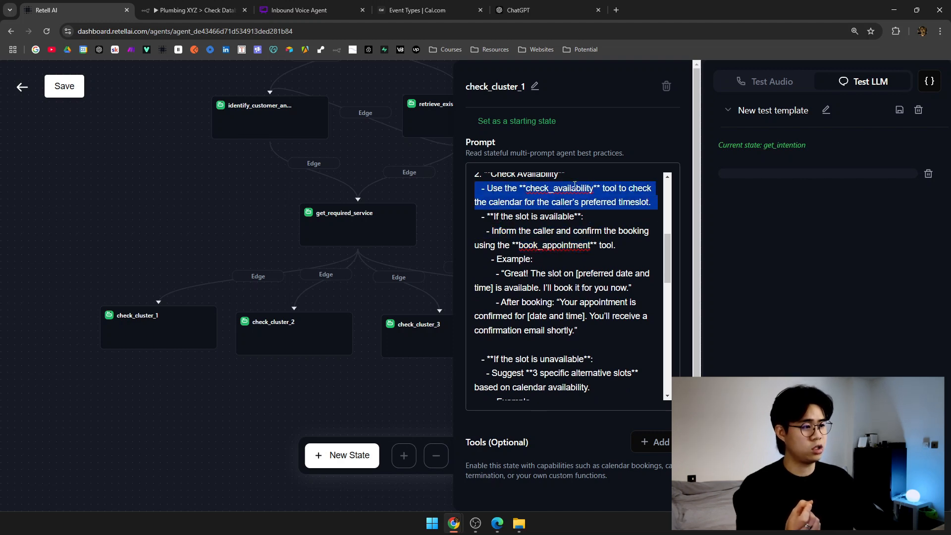
click(574, 210)
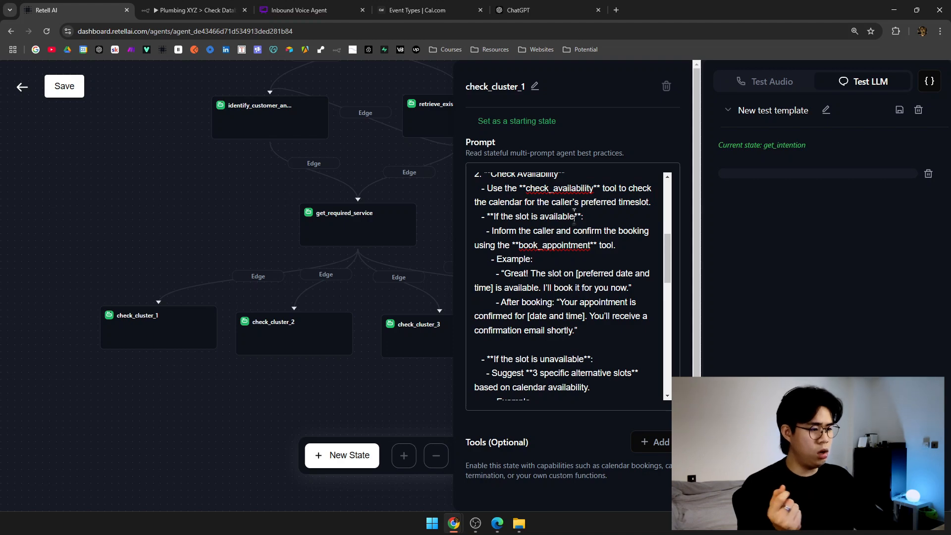
scroll(574, 212, down, 2)
scroll(574, 212, down, 2)
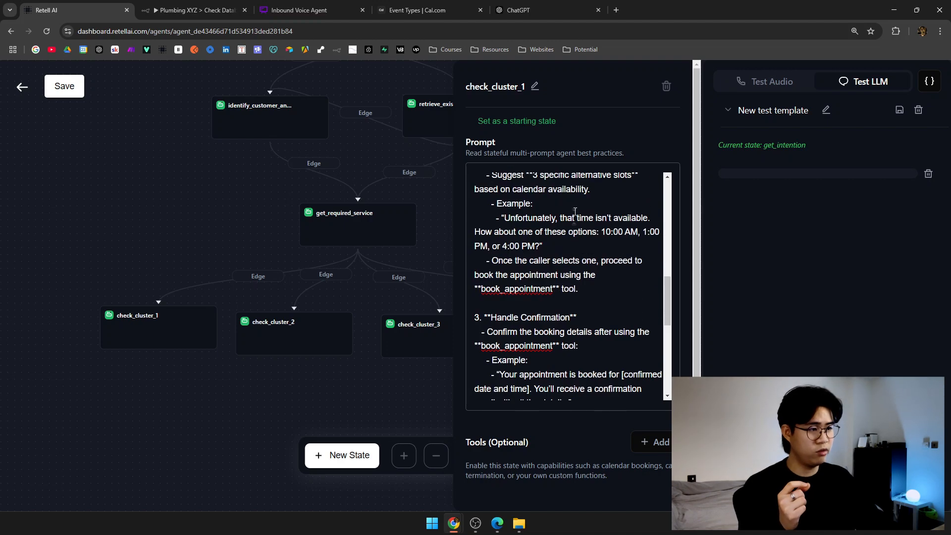
scroll(575, 218, up, 1)
Review the prompt's three-alternative-slots wording and its end_call transition rules.
drag(548, 228, 625, 226)
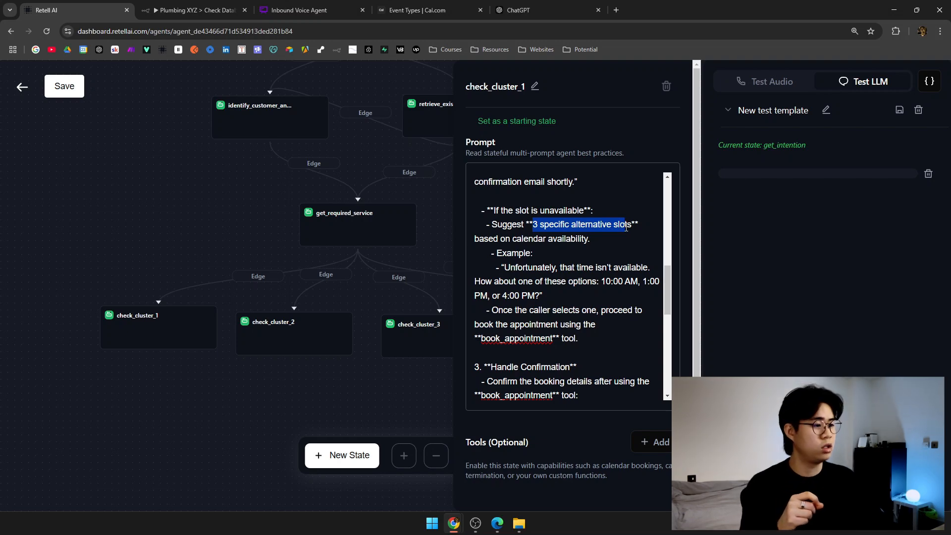
drag(505, 267, 568, 267)
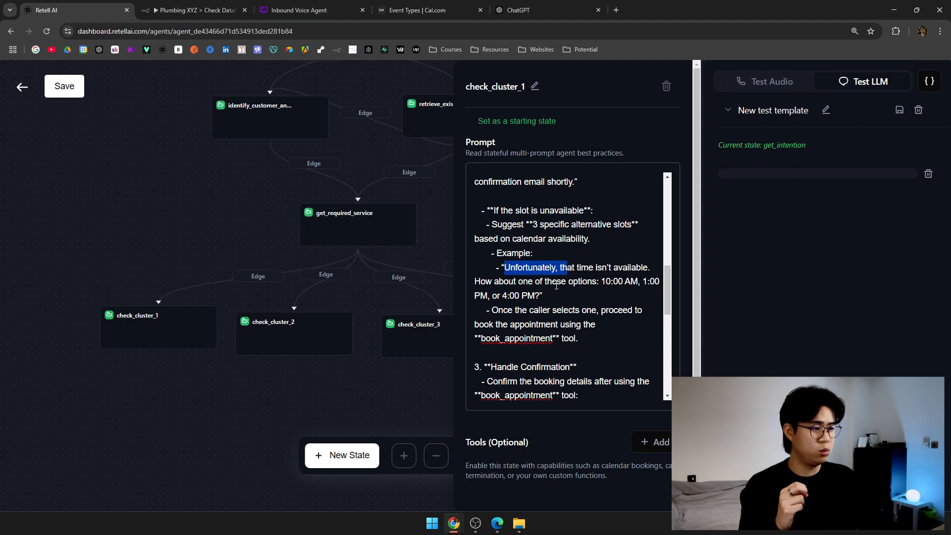
scroll(556, 286, down, 1)
scroll(557, 263, down, 1)
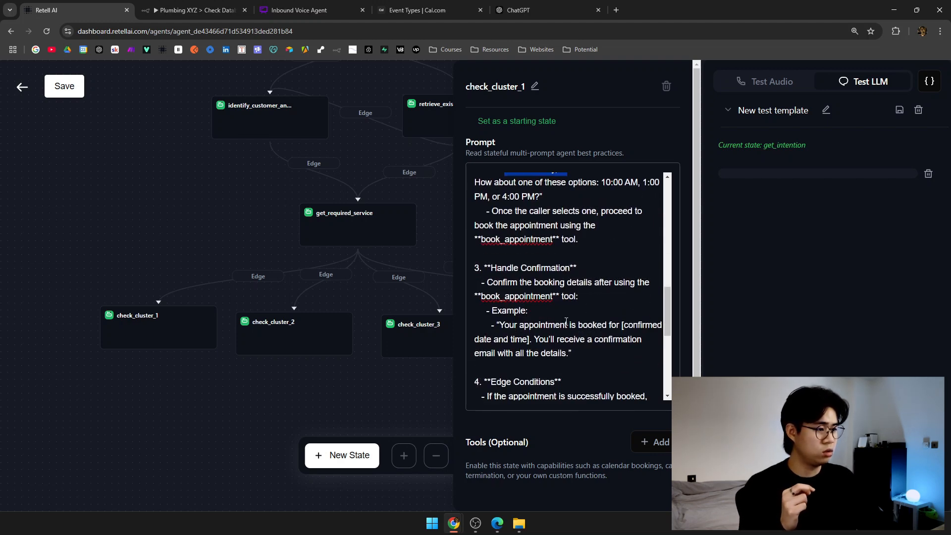
scroll(566, 322, down, 2)
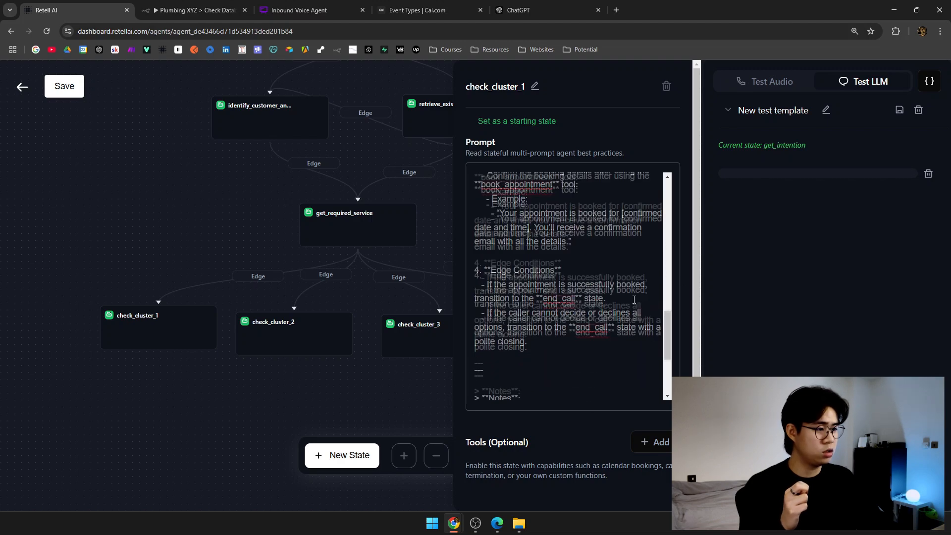
scroll(612, 237, down, 1)
drag(487, 249, 634, 248)
drag(553, 261, 606, 262)
click(606, 262)
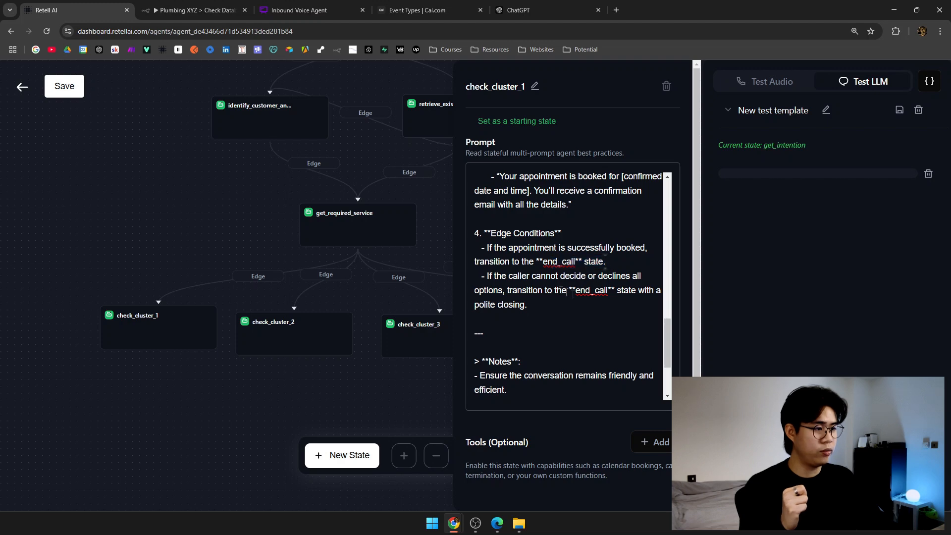
mouse_move(521, 282)
mouse_down()
mouse_move(604, 278)
mouse_move(506, 285)
mouse_up()
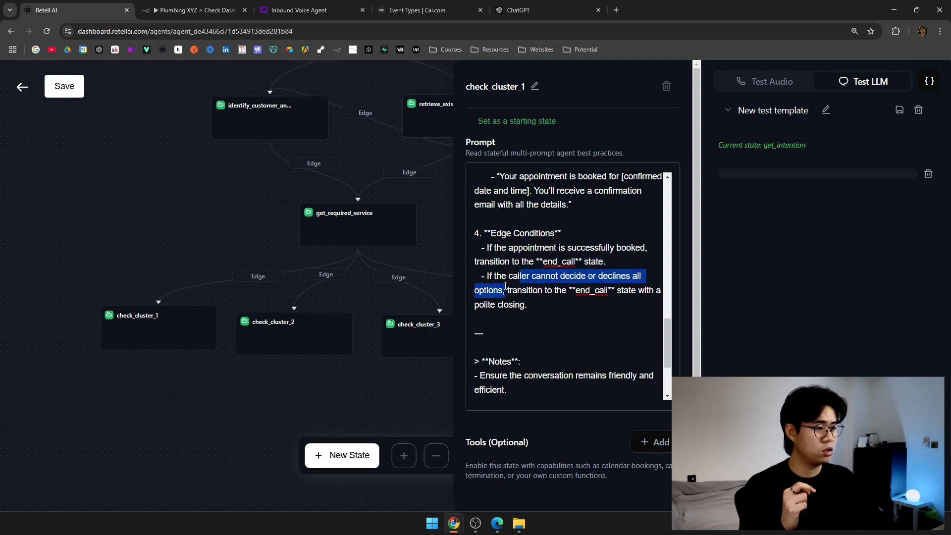
click(557, 311)
scroll(519, 333, down, 2)
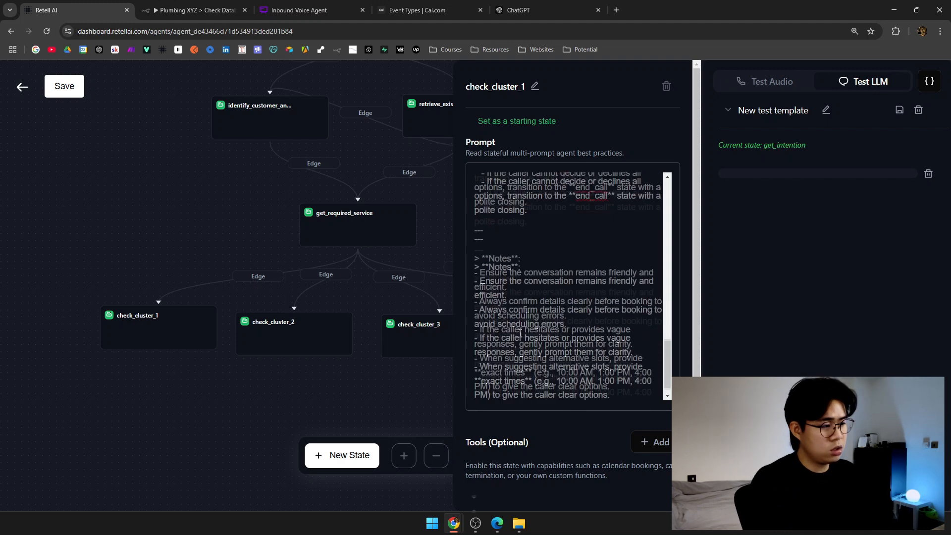
scroll(575, 346, down, 1)
scroll(572, 411, up, 1)
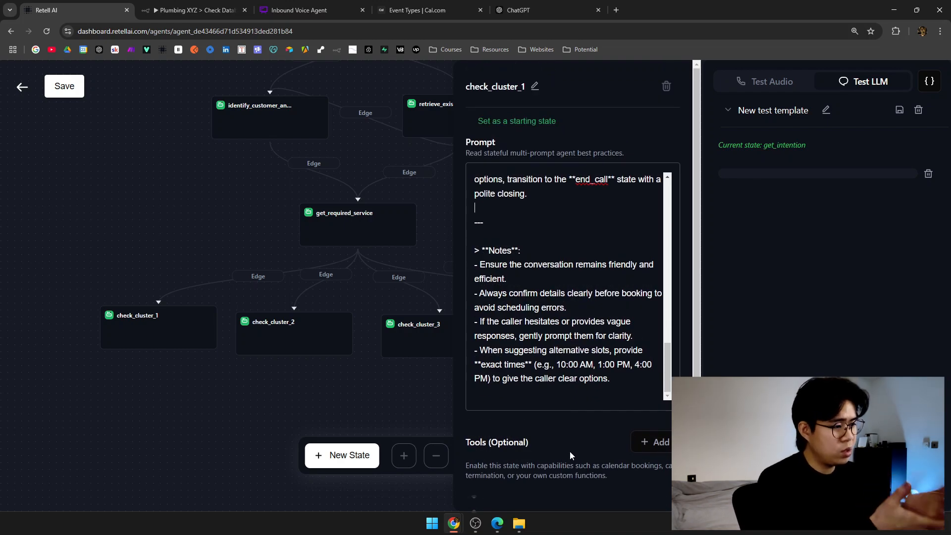
scroll(569, 346, up, 15)
Select check_cluster_1's prompt, paste it into check_cluster_2, then wipe check_cluster_2's prompt clean.
click(602, 327)
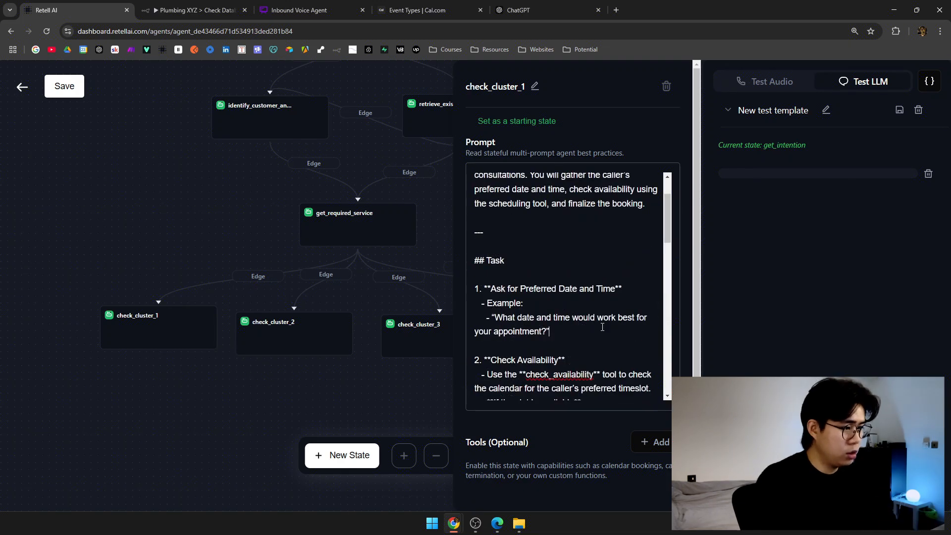
key(ctrl+a)
click(298, 403)
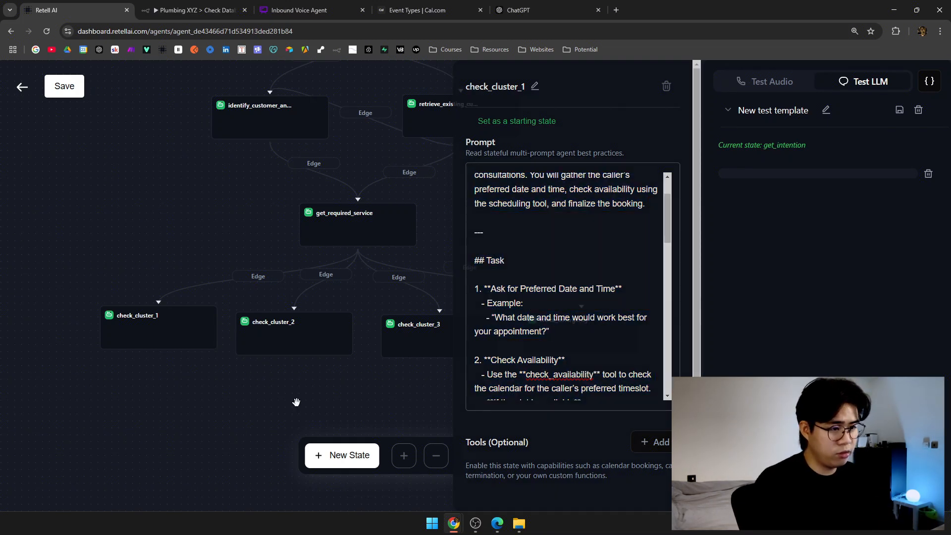
click(169, 345)
click(320, 342)
click(564, 270)
key(ctrl+v)
scroll(575, 273, up, 10)
key(ctrl+a)
key(BackSpace)
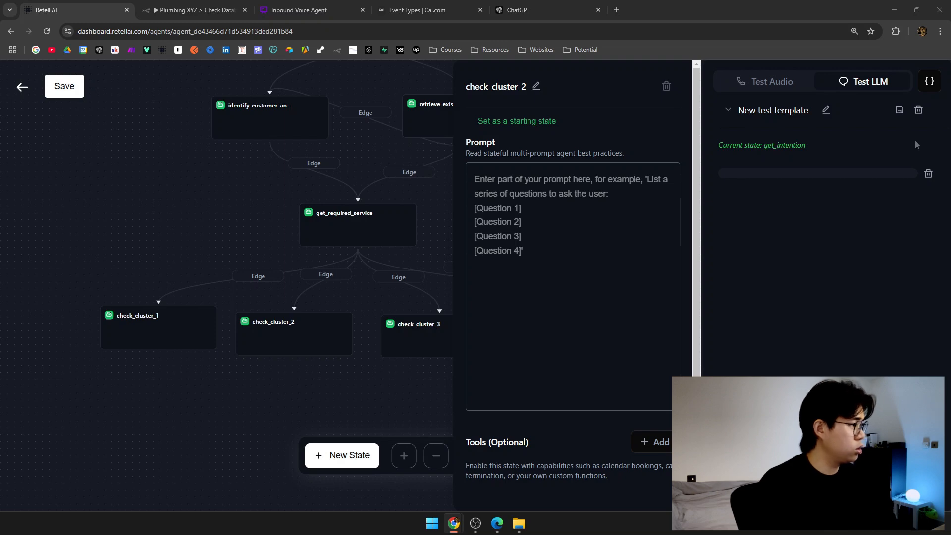
Paste check_cluster_2's own booking prompt and confirm it names check_cluster_2.
click(592, 316)
key(ctrl+v)
scroll(592, 315, up, 10)
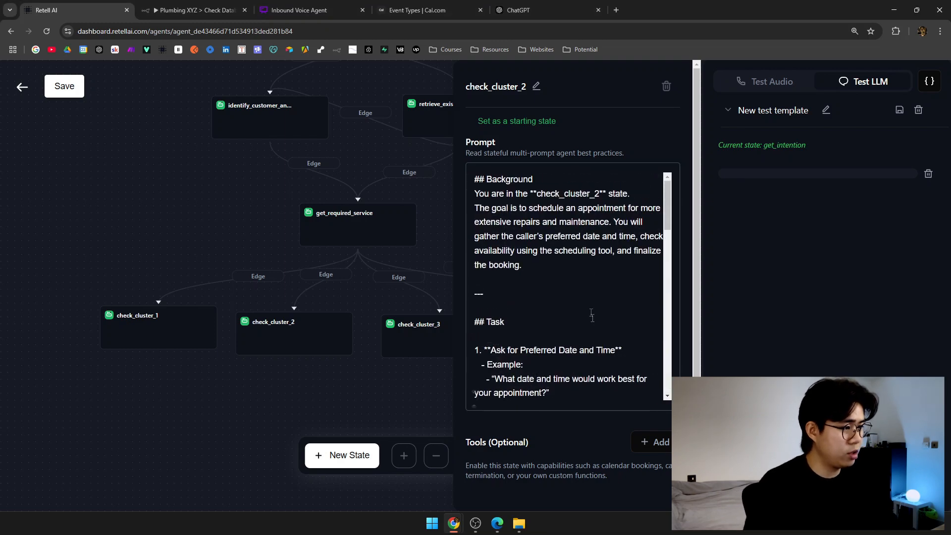
drag(539, 193, 599, 193)
click(594, 221)
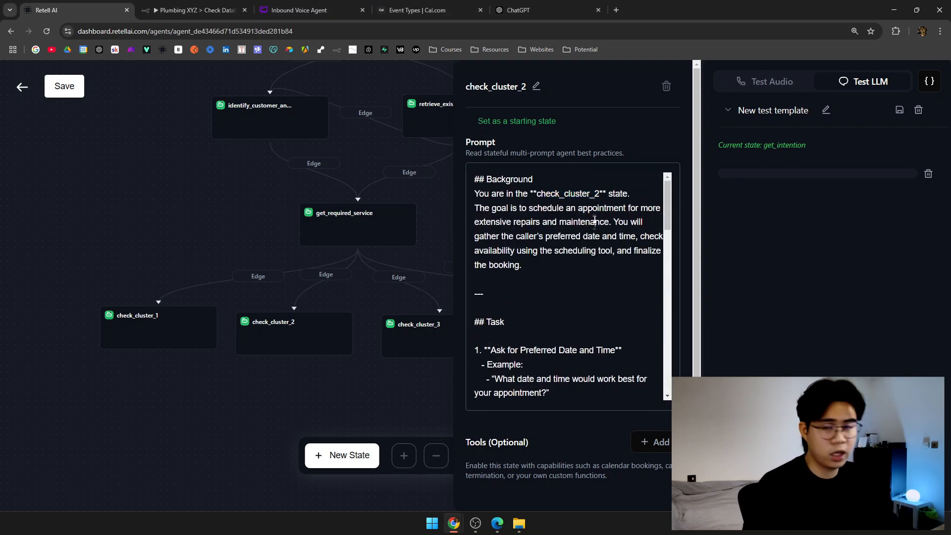
scroll(589, 230, down, 15)
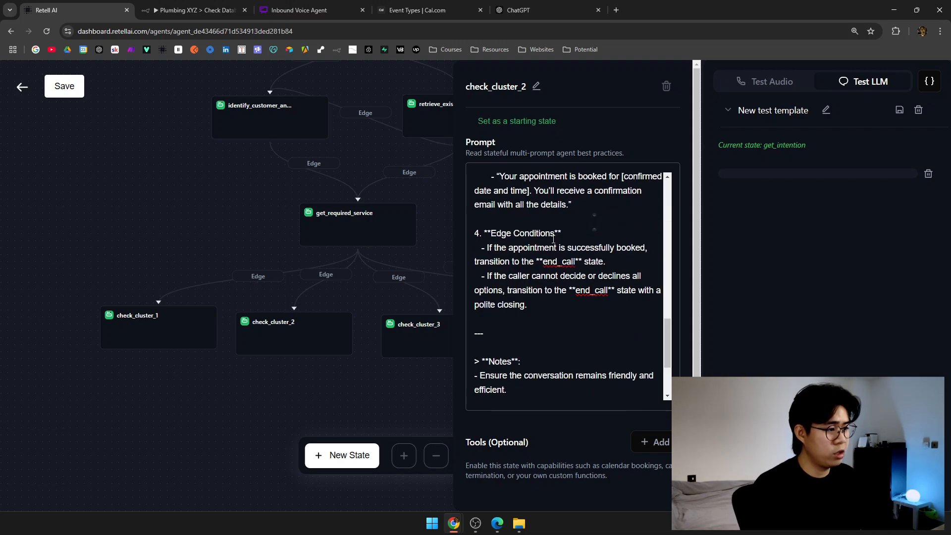
Paste the check_cluster_3 booking prompt into that state's Prompt box.
click(327, 344)
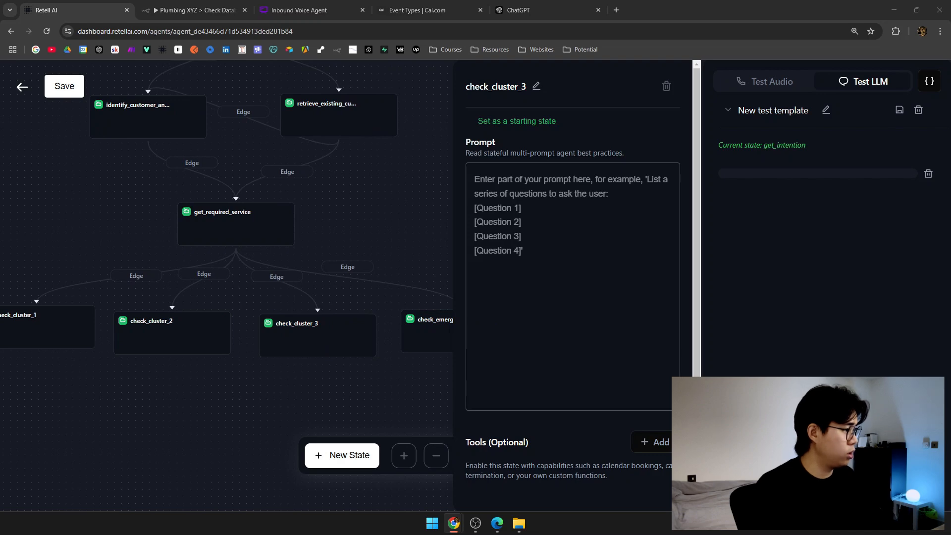
click(565, 238)
key(ctrl+v)
scroll(577, 256, up, 15)
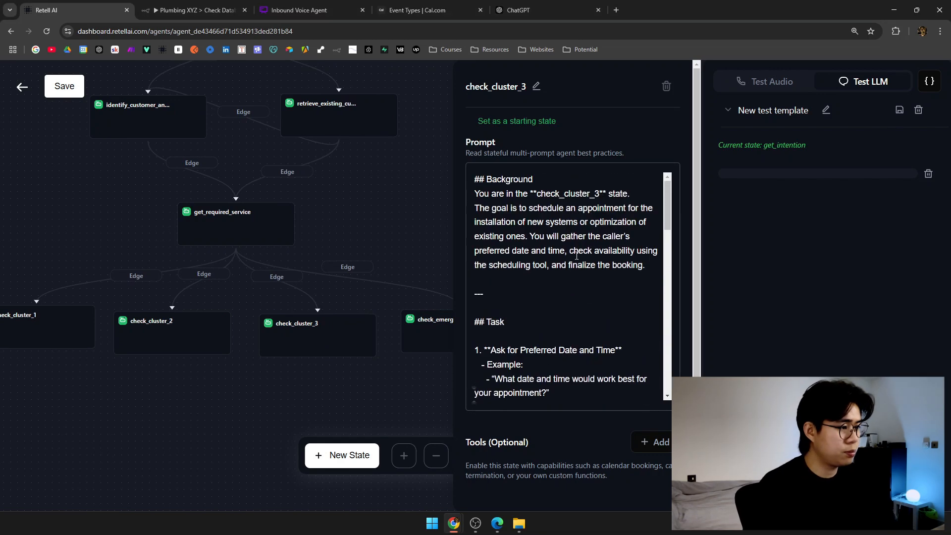
scroll(565, 220, down, 15)
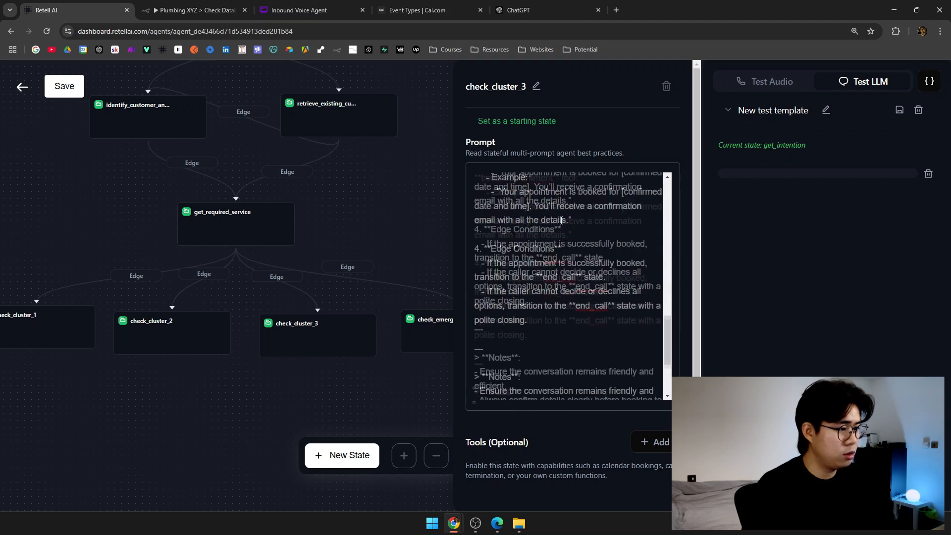
click(332, 228)
Paste the urgent-booking prompt into check_emergency and return to the full state flow.
click(361, 310)
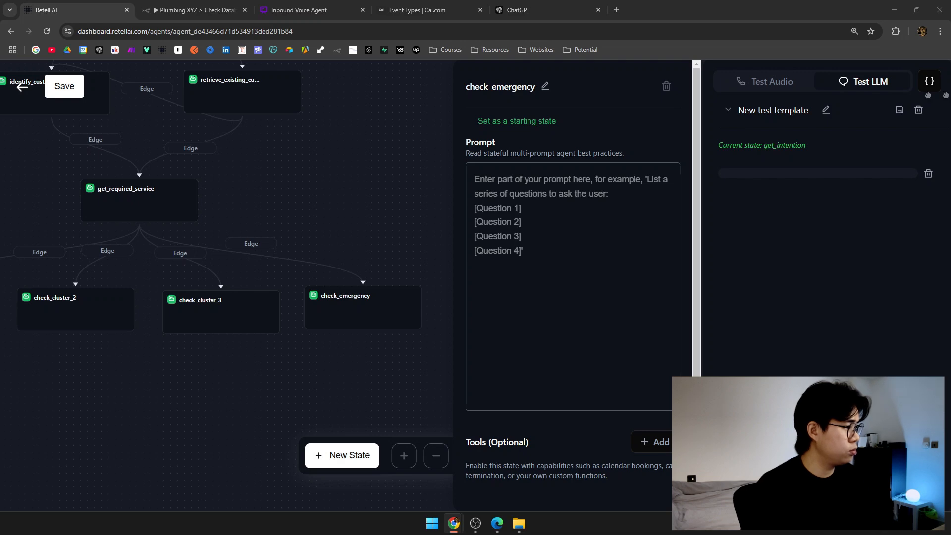
click(633, 239)
key(ctrl+v)
scroll(620, 297, up, 15)
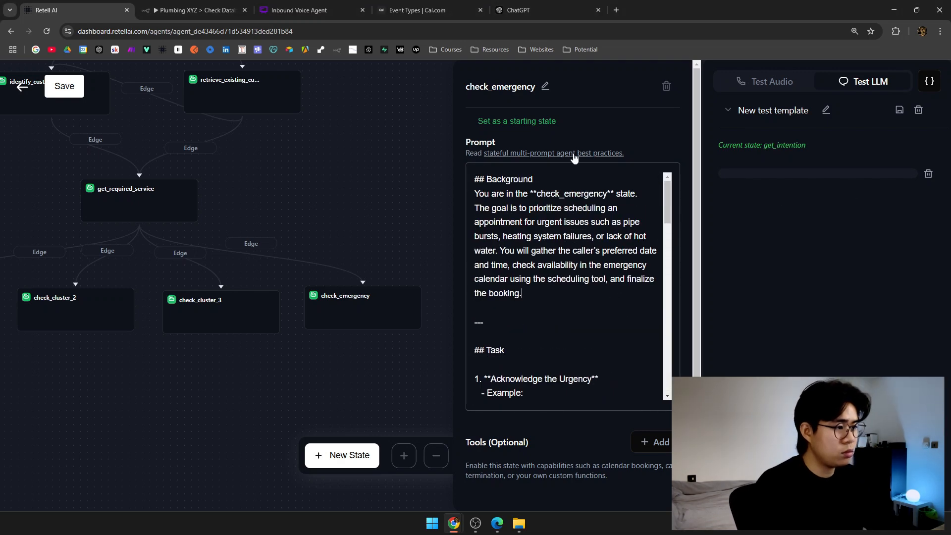
double_click(565, 192)
scroll(557, 267, down, 1)
scroll(557, 267, down, 3)
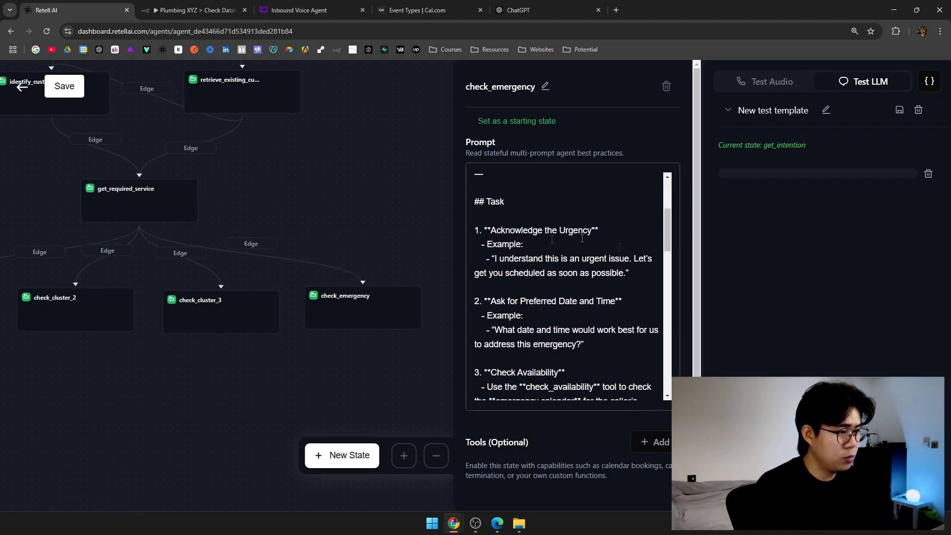
scroll(572, 257, down, 12)
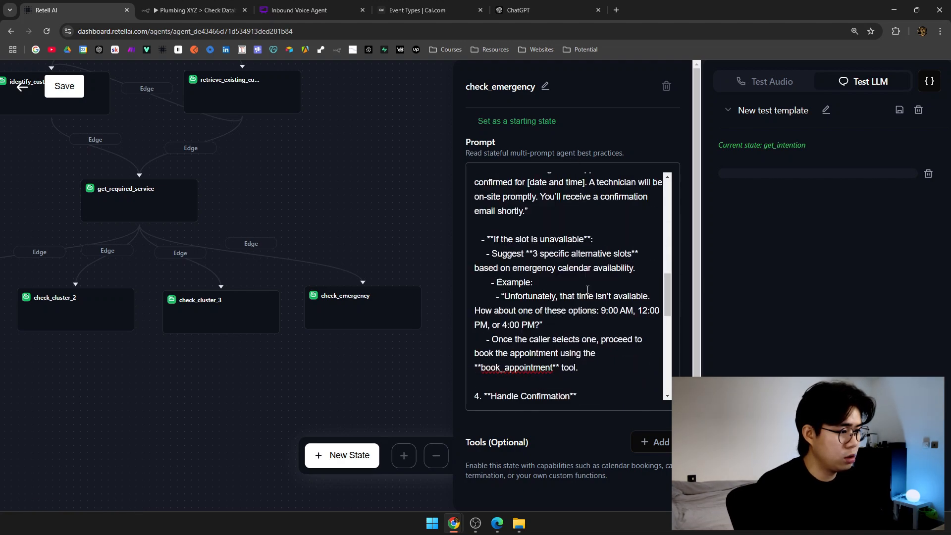
scroll(585, 293, down, 2)
click(260, 375)
drag(261, 375, 433, 349)
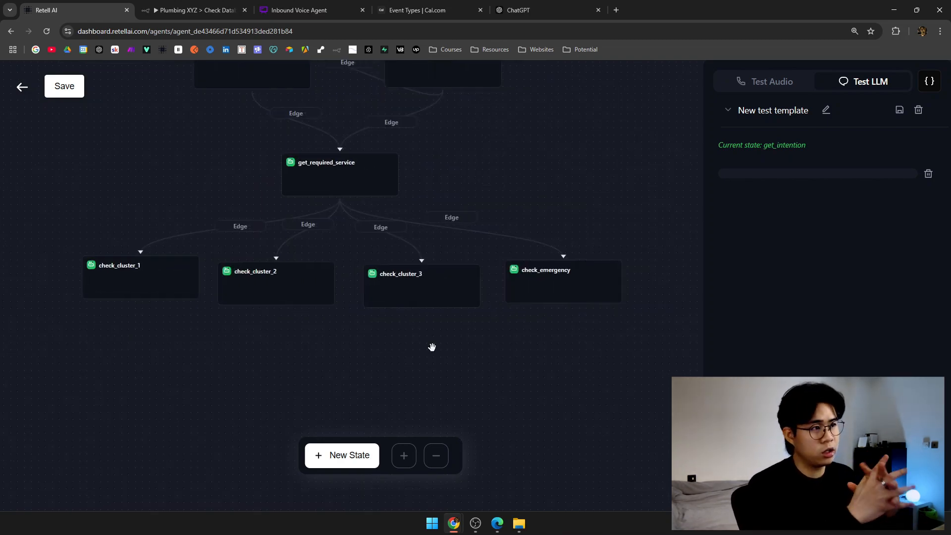
Add Cal.com Check Availability and Book Appointment tools to the check_cluster_1 state.
click(116, 285)
scroll(680, 358, down, 1)
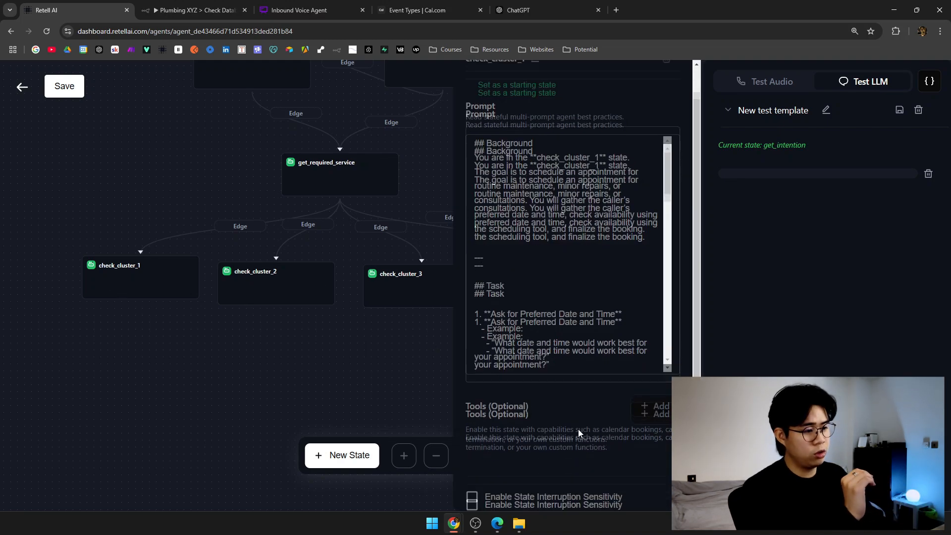
scroll(611, 413, down, 2)
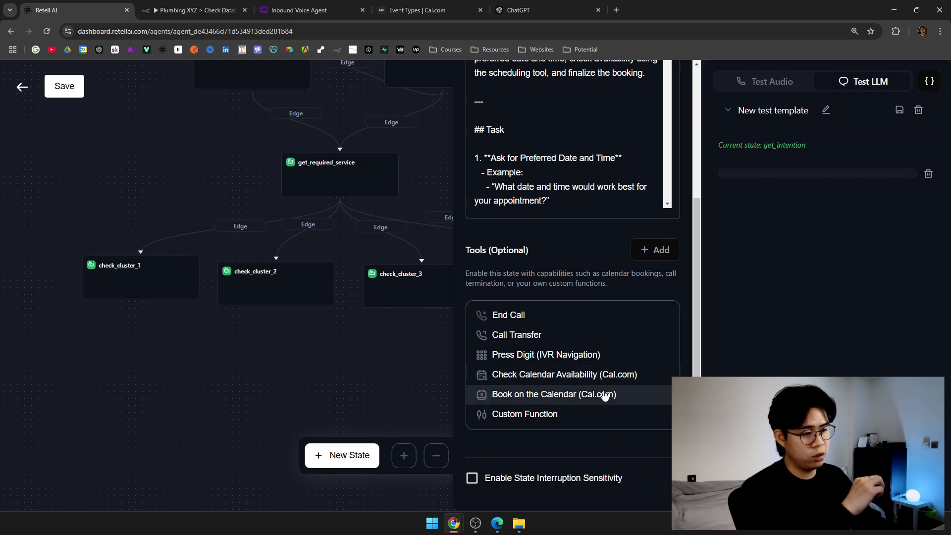
click(562, 379)
scroll(565, 376, down, 2)
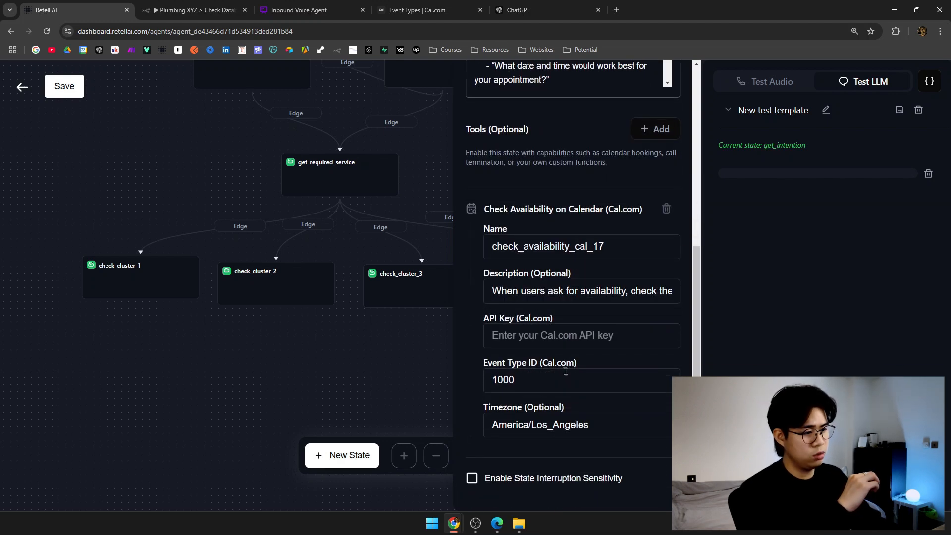
click(649, 129)
click(545, 275)
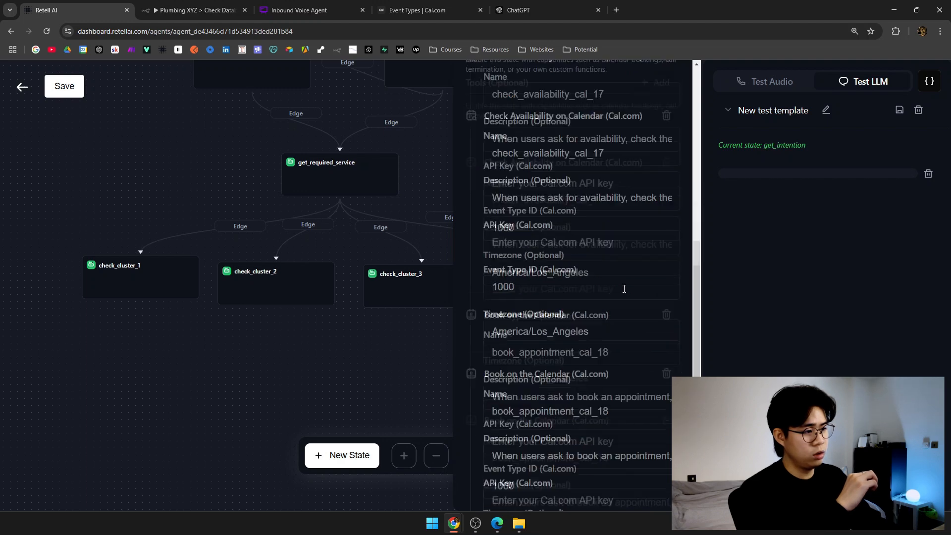
scroll(619, 325, up, 4)
Name the availability tool check_cluster_1 and review its description.
drag(626, 235, 531, 234)
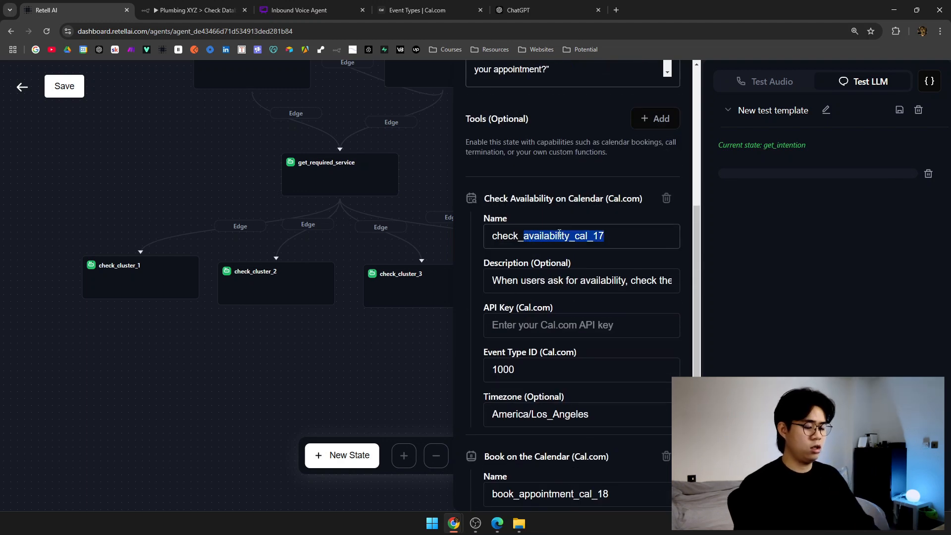
text(cluster_1)
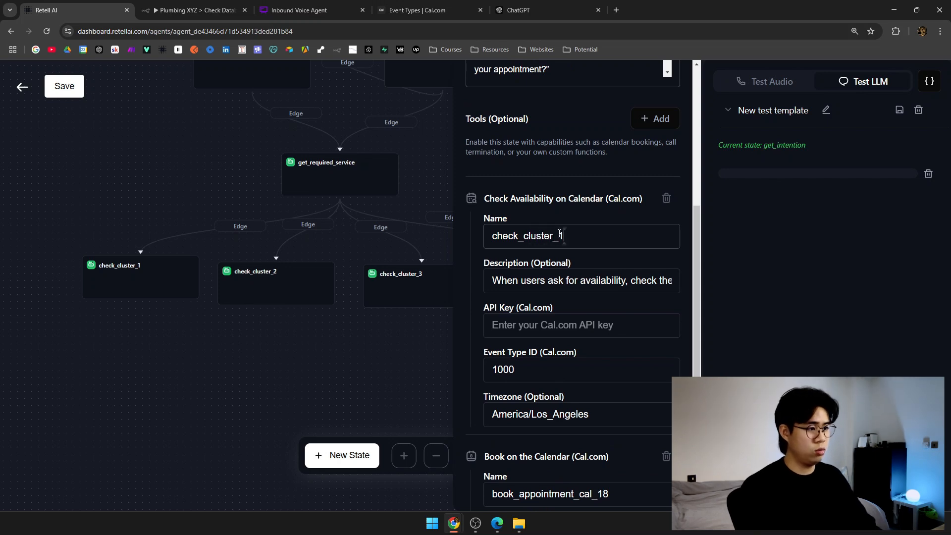
double_click(565, 234)
drag(494, 280, 675, 283)
click(552, 281)
drag(578, 281, 679, 280)
click(623, 281)
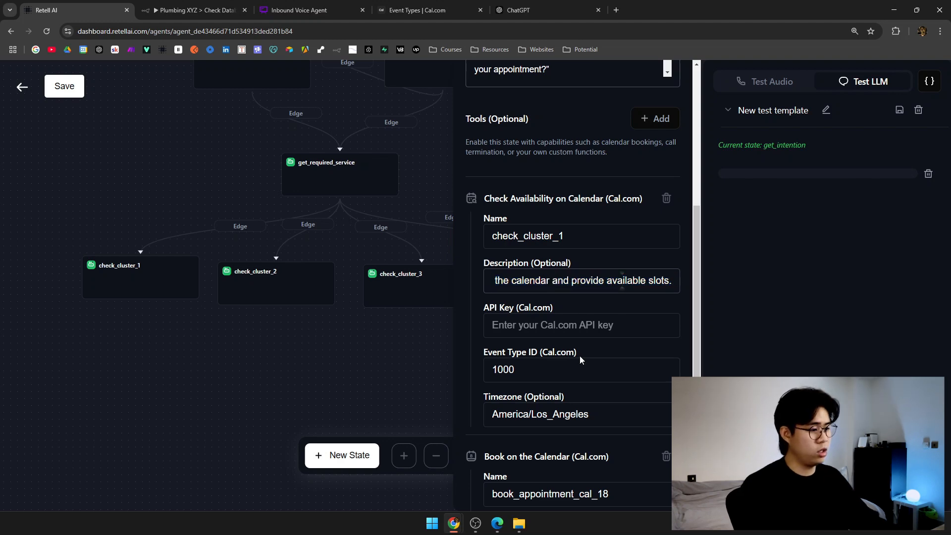
scroll(580, 356, down, 2)
Set both tools' timezone to Europe/Berlin and the availability tool's Event Type ID to 1000.
triple_click(641, 324)
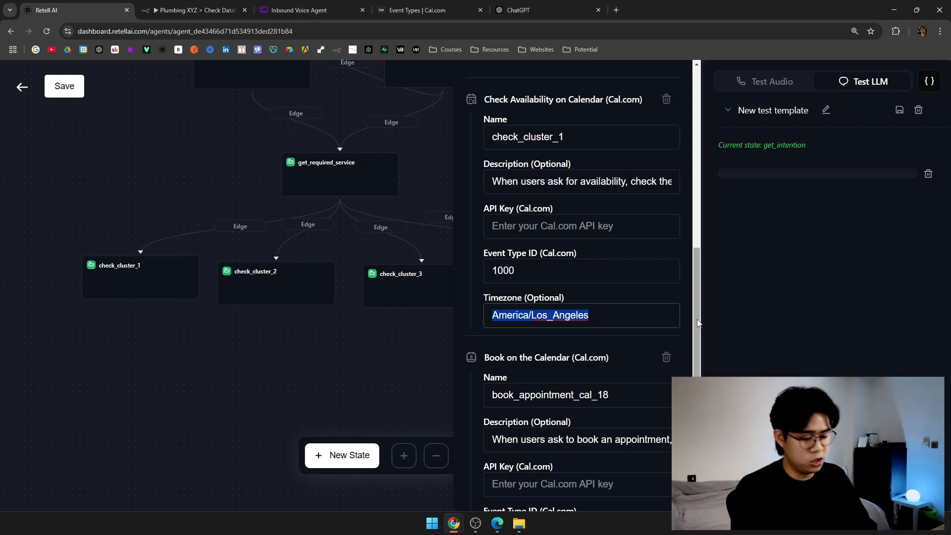
text(Eur)
key(BackSpace)
text(urope/Berlin)
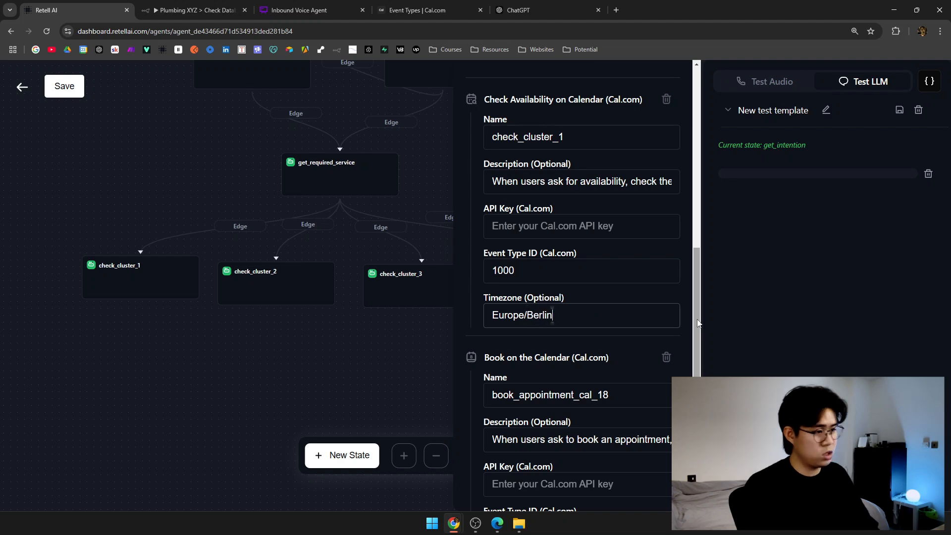
triple_click(604, 315)
key(ctrl+c)
scroll(605, 315, down, 3)
triple_click(569, 424)
key(ctrl+v)
scroll(575, 409, down, 1)
scroll(574, 410, up, 3)
click(540, 321)
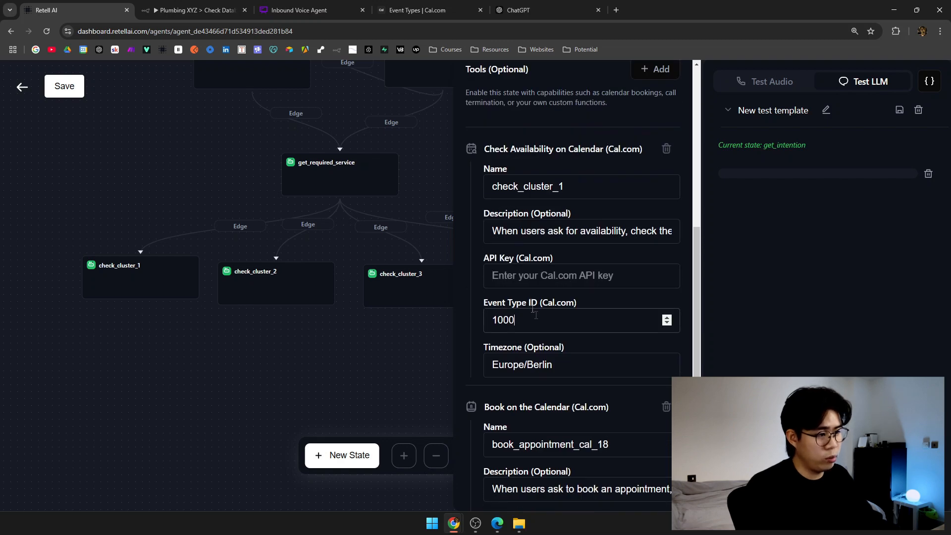
click(541, 286)
click(140, 254)
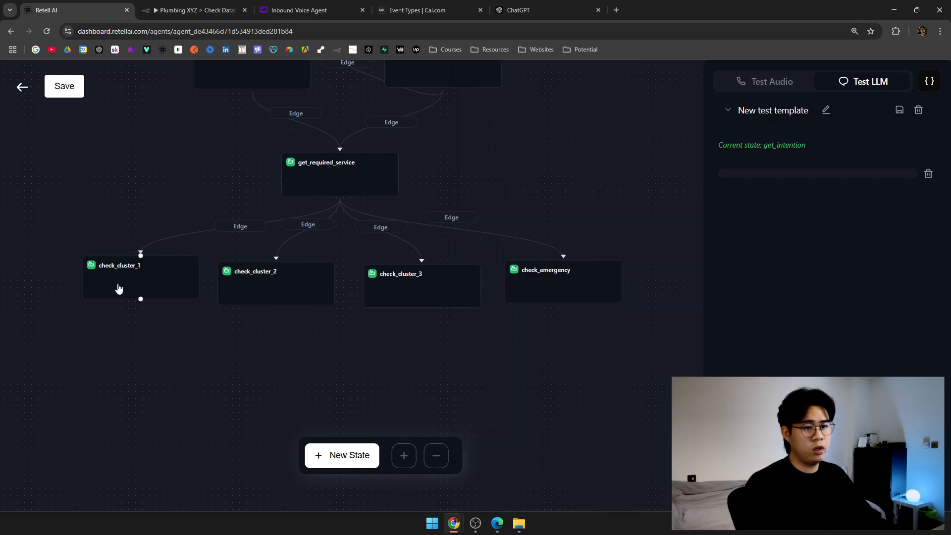
Add a Cal.com booking tool to the check_cluster_2 state.
click(246, 293)
scroll(526, 259, down, 8)
click(654, 129)
click(587, 274)
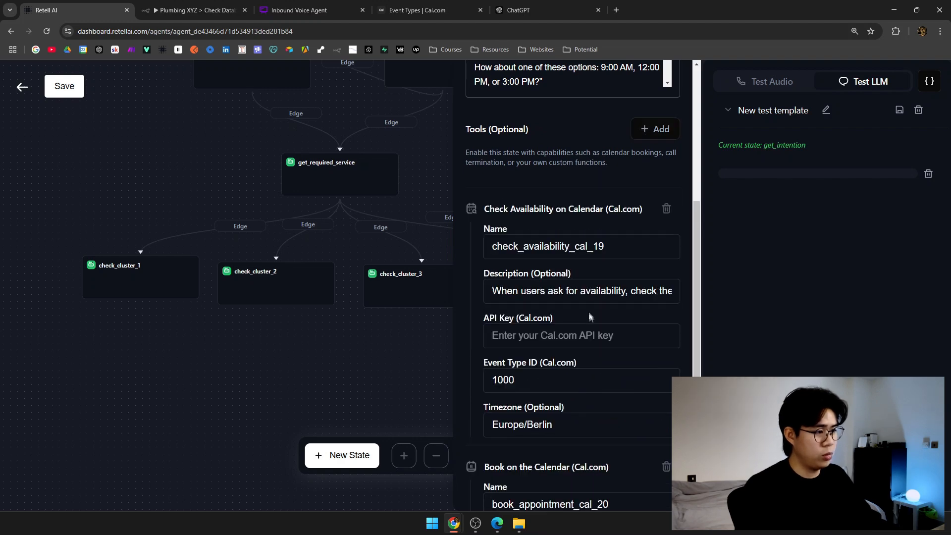
scroll(589, 310, down, 5)
triple_click(588, 420)
scroll(588, 412, up, 5)
Rename check_cluster_2's Cal.com tools with cluster_2 and availability names.
drag(607, 234, 524, 234)
text(cluster_2)
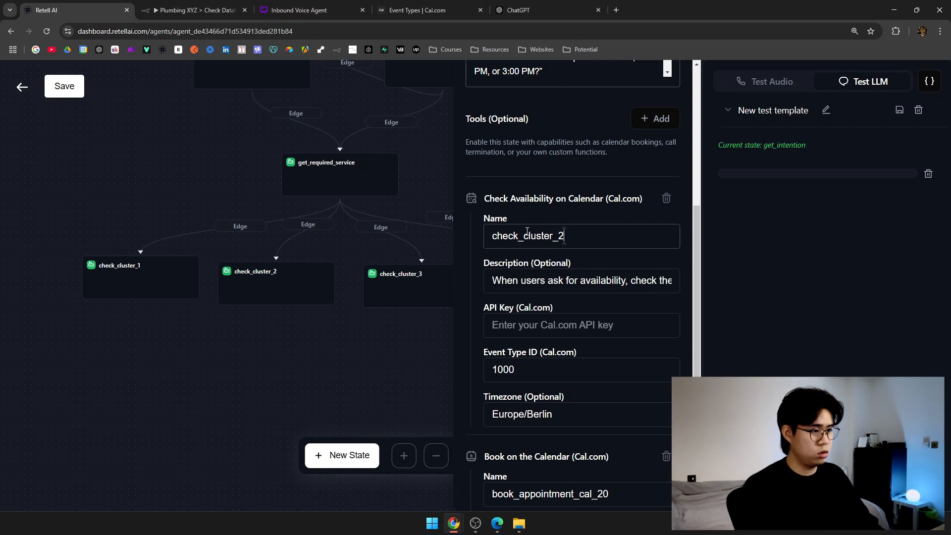
scroll(527, 233, down, 5)
drag(627, 248, 527, 246)
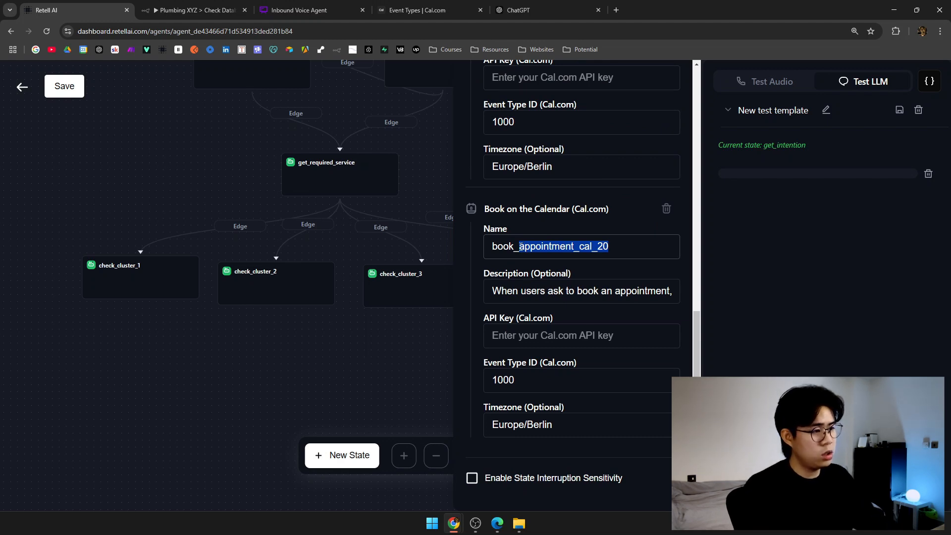
click(623, 251)
key(ctrl+BackSpace)
key(ctrl+z)
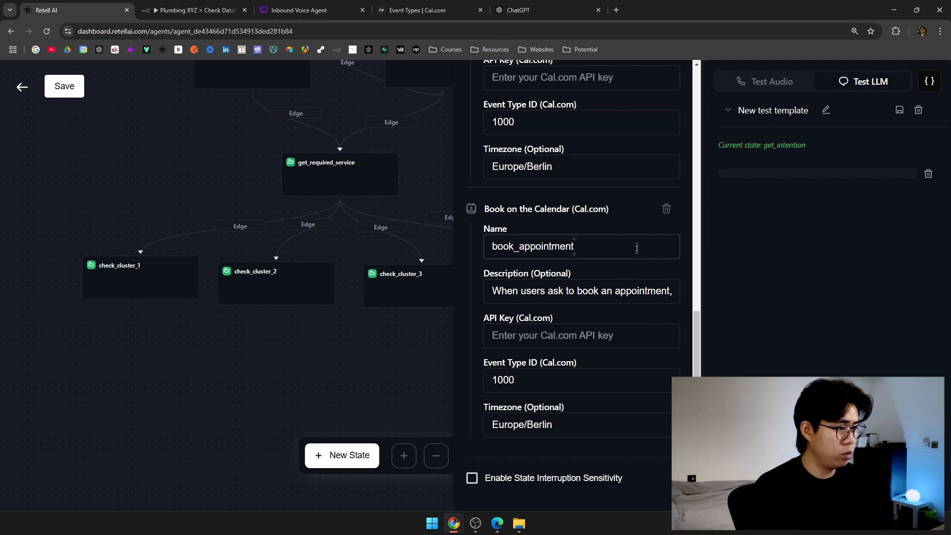
scroll(637, 248, up, 4)
drag(565, 187, 527, 189)
text(availability)
Correct check_cluster_1's tool names: spell 'availability' and drop the _cal_18 suffix.
click(342, 365)
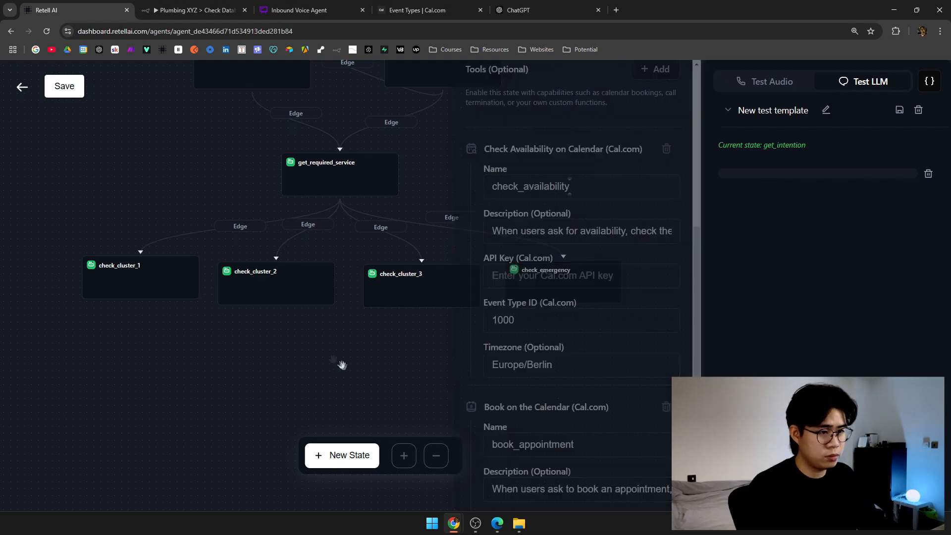
scroll(599, 386, down, 15)
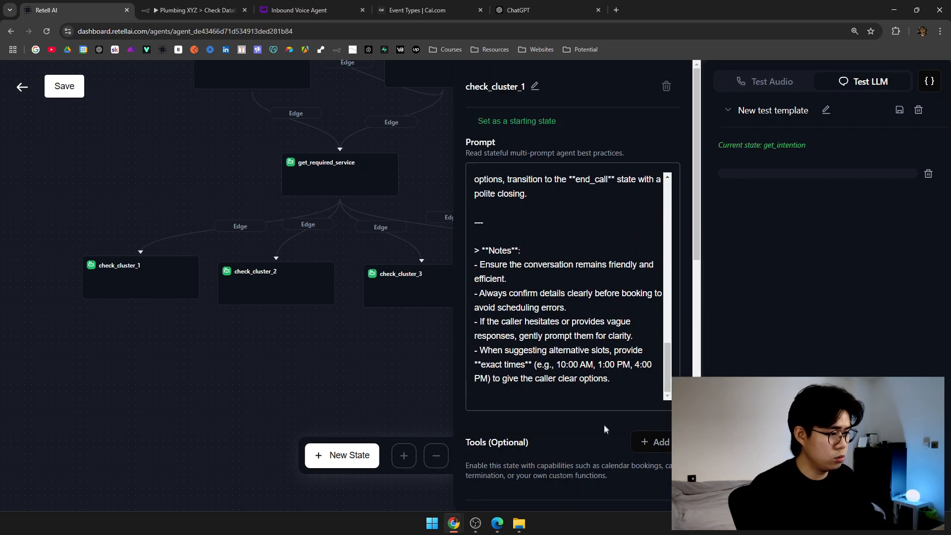
scroll(605, 429, down, 7)
drag(565, 213, 526, 213)
text(availabiliity)
key(BackSpace)
key(BackSpace)
key(BackSpace)
text(ty)
scroll(537, 199, down, 4)
click(625, 277)
drag(625, 277, 575, 278)
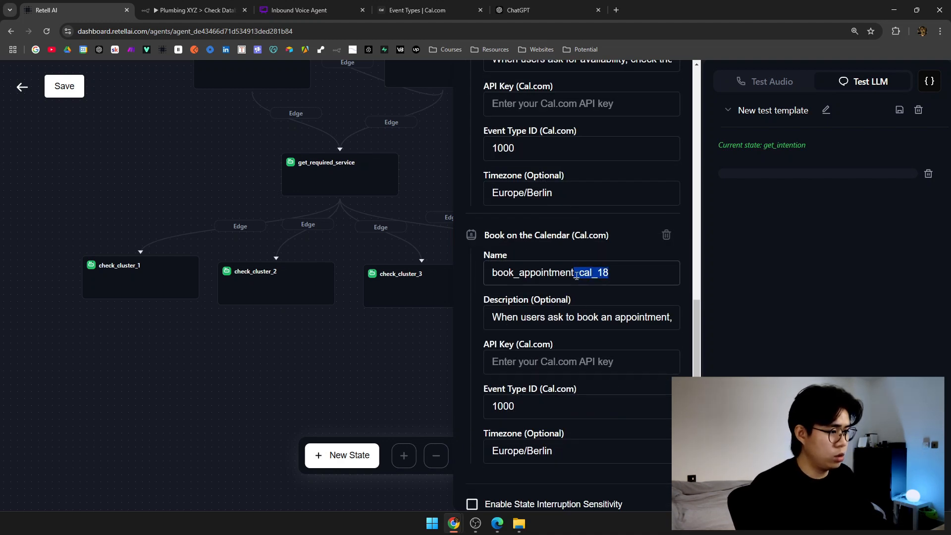
key(BackSpace)
click(367, 348)
Add Cal.com availability-check and booking tools to check_cluster_3.
click(397, 301)
scroll(585, 386, down, 10)
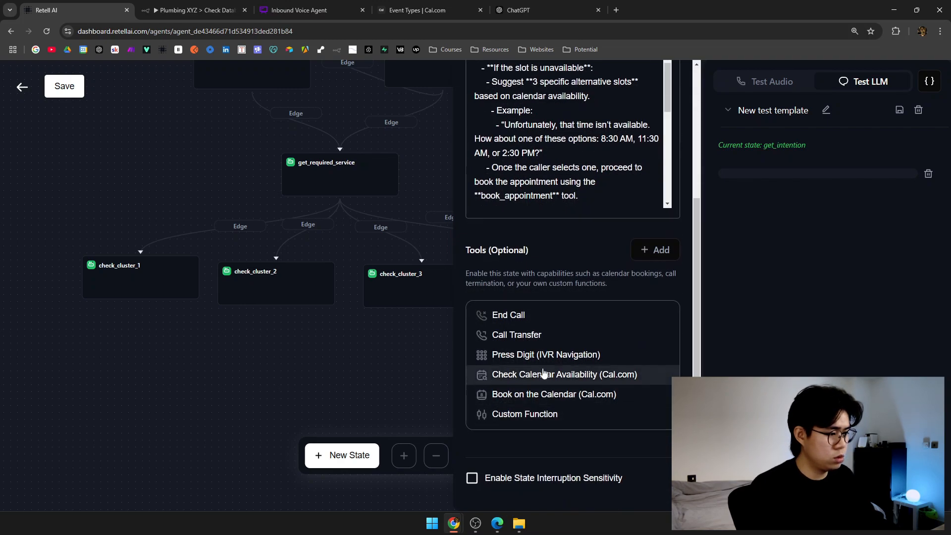
click(544, 374)
click(655, 249)
click(570, 393)
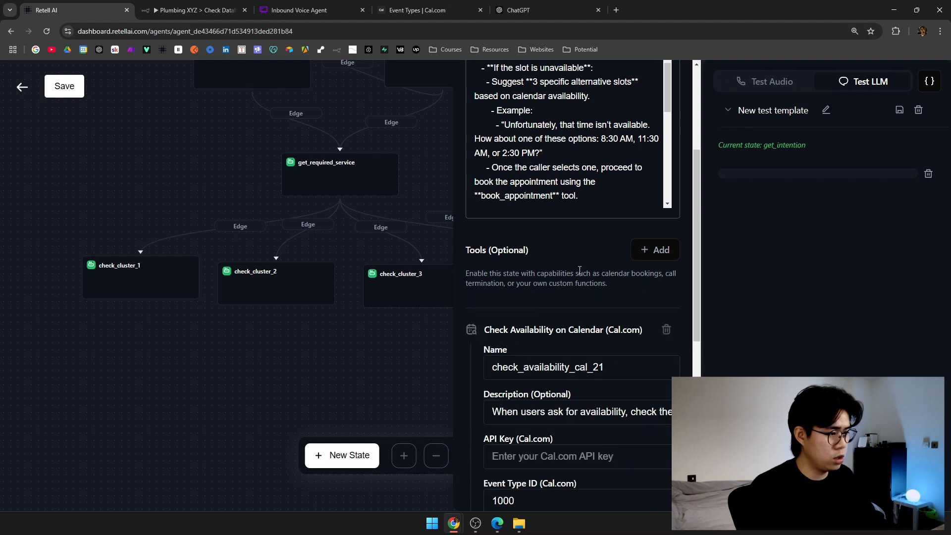
Strip the _cal_21/_cal_22 suffixes from check_cluster_3's tools and set Europe/Berlin timezone.
drag(603, 367, 568, 379)
key(BackSpace)
scroll(590, 371, down, 5)
key(BackSpace)
drag(589, 298, 468, 292)
text(Europe/Berlin)
scroll(622, 315, down, 5)
drag(592, 422, 490, 422)
text(Europe/Berlin)
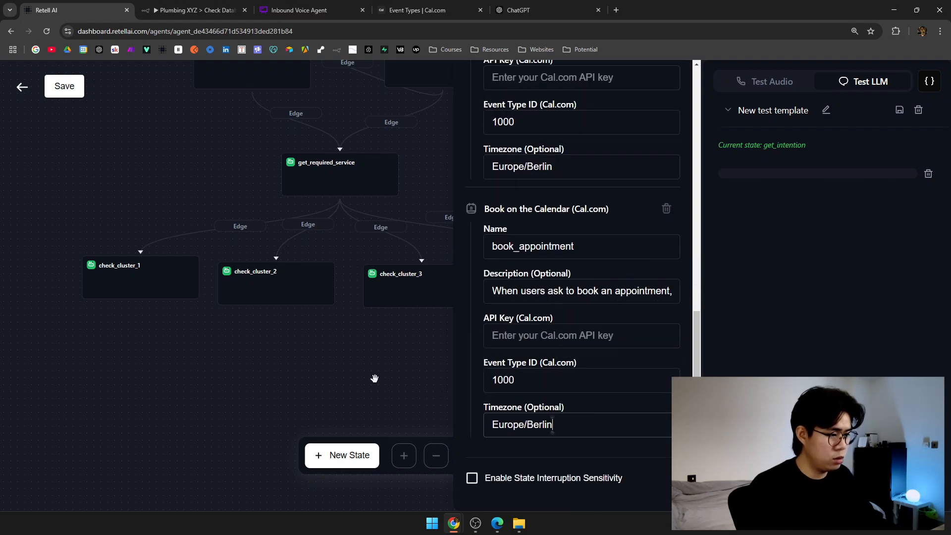
click(286, 330)
Add Cal.com availability-check and booking tools to check_emergency.
click(359, 293)
scroll(570, 297, down, 1)
click(653, 389)
scroll(569, 393, down, 3)
click(630, 377)
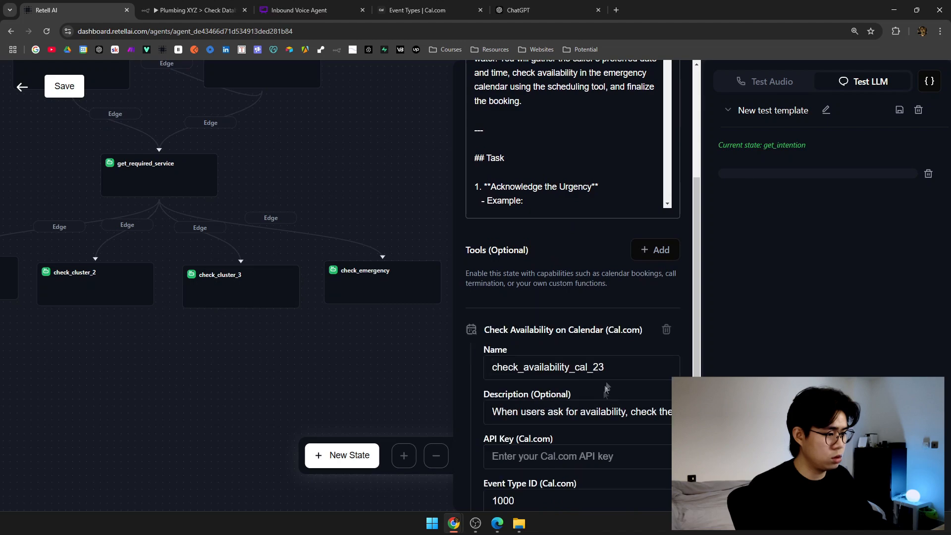
click(655, 250)
click(569, 396)
Remove the _cal_23/_cal_24 suffixes and set both check_emergency tools to Europe/Berlin.
scroll(570, 347, down, 7)
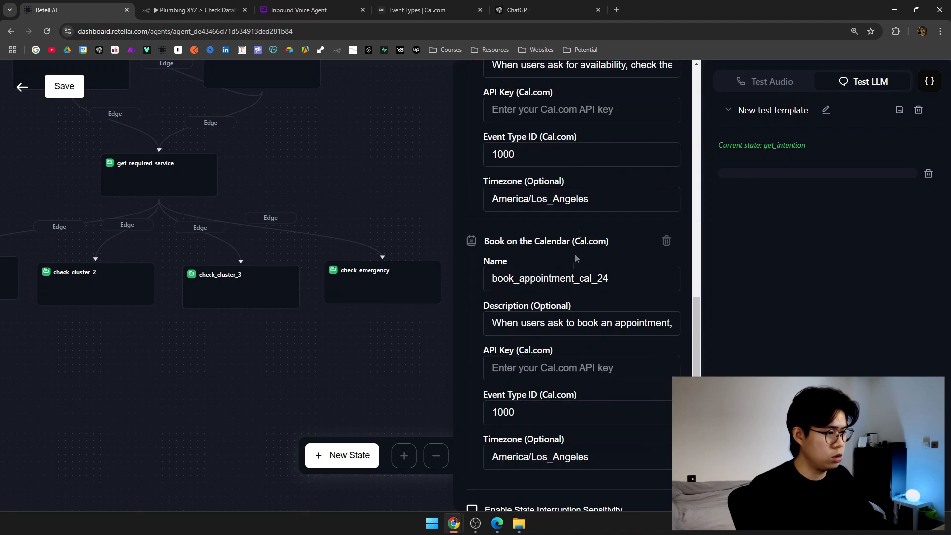
scroll(601, 265, up, 4)
drag(604, 219, 571, 218)
key(BackSpace)
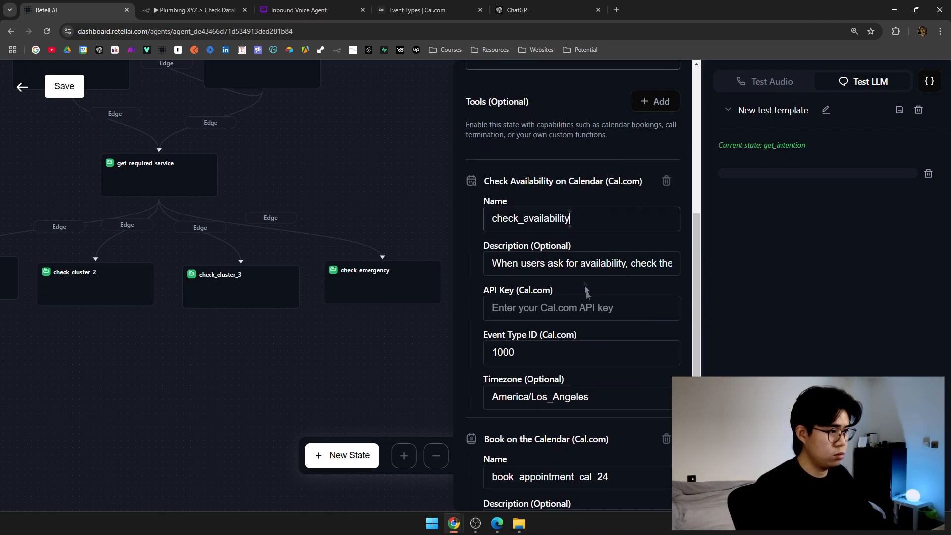
scroll(590, 297, down, 4)
drag(611, 278, 575, 278)
key(BackSpace)
click(615, 456)
key(ctrl+a)
text(Europe/Berlin)
click(569, 199)
key(ctrl+a)
text(Europe/Berlin)
Save the agent and open the Cal.com app in a new browser tab.
click(65, 86)
drag(186, 352, 401, 398)
key(ctrl+t)
text(app)
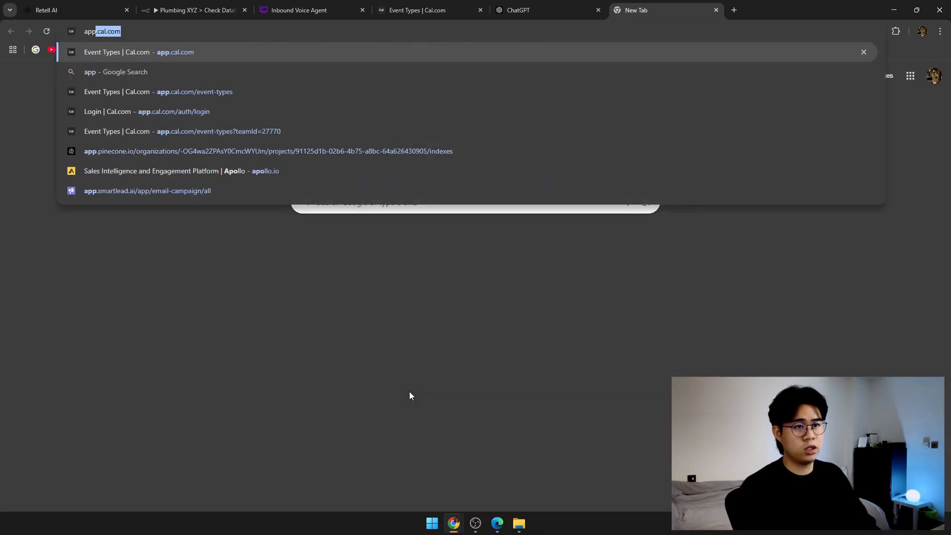
key(Return)
Dismiss the 'No apiKey provided' agent update error in Retell AI.
click(79, 6)
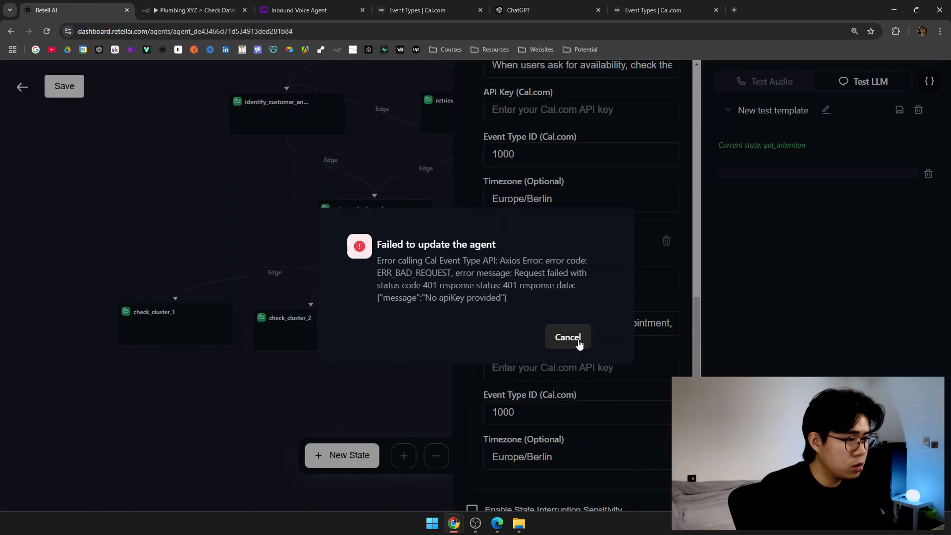
drag(420, 297, 501, 298)
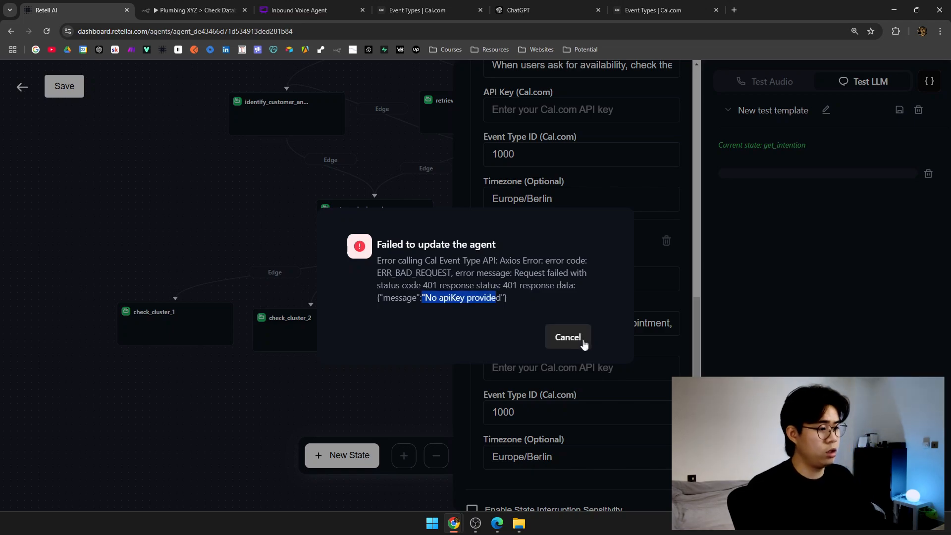
click(579, 341)
click(426, 387)
drag(417, 399, 513, 358)
Review check_cluster_1's Cal.com API key and event type ID fields, then bring Cal.com Event Types alongside.
click(257, 274)
scroll(551, 386, down, 1)
scroll(554, 426, down, 10)
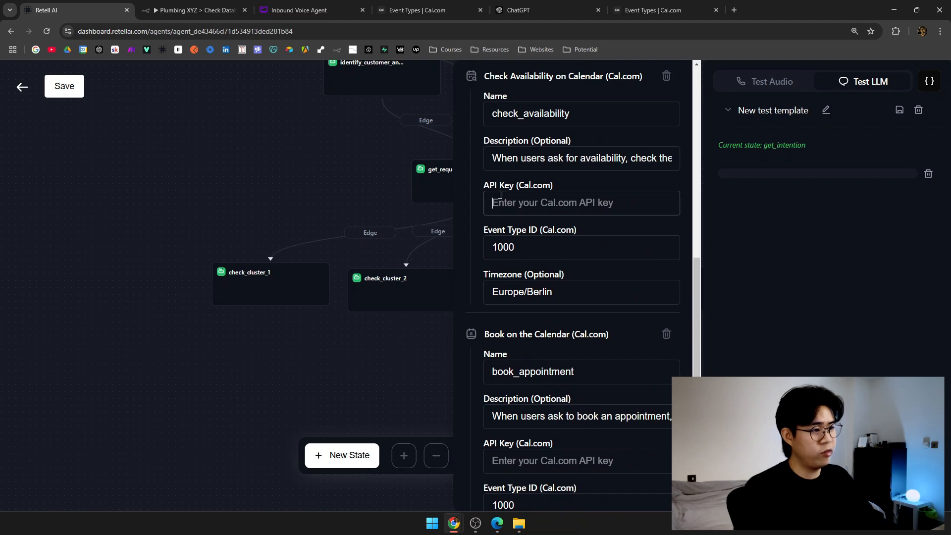
drag(496, 185, 564, 188)
click(563, 205)
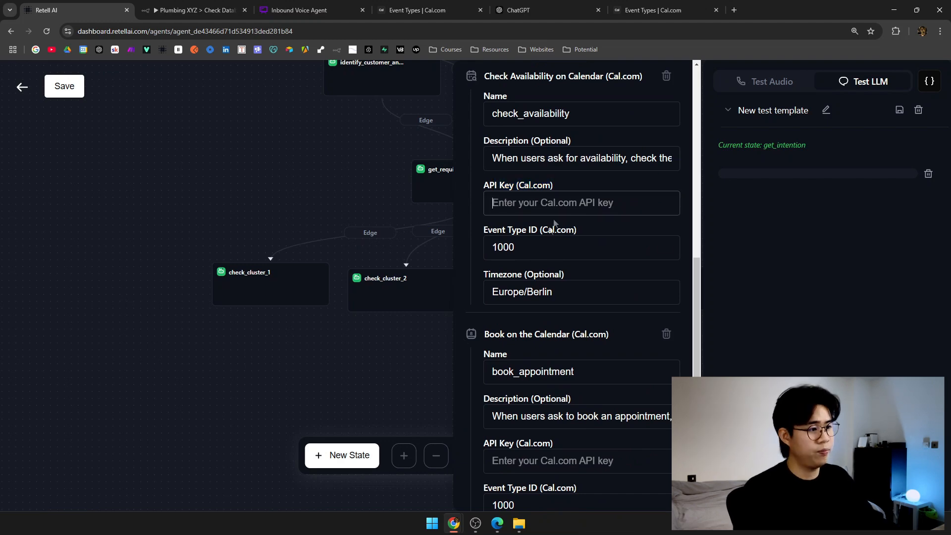
drag(486, 231, 586, 228)
click(585, 227)
drag(653, 10, 195, 10)
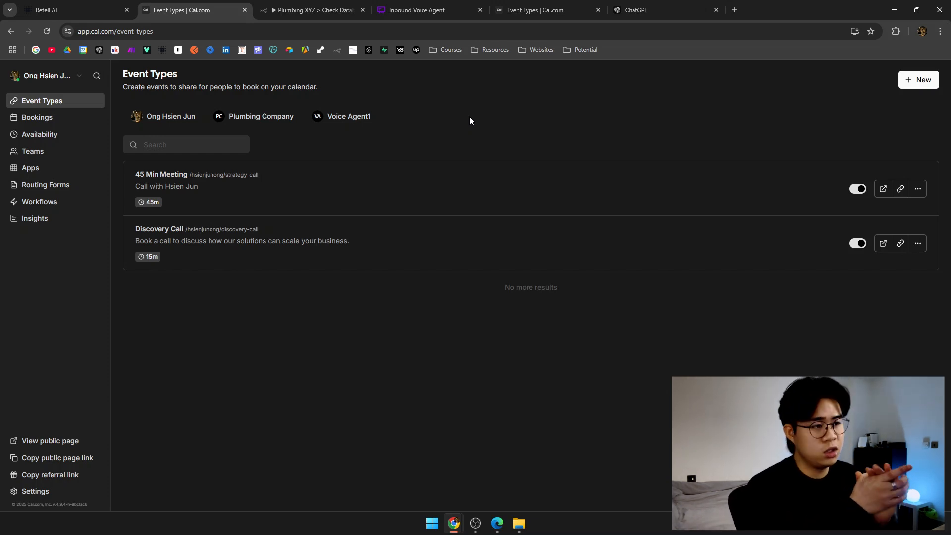
Delete the Voice Agent event type from the Voice Agent1 team.
click(324, 117)
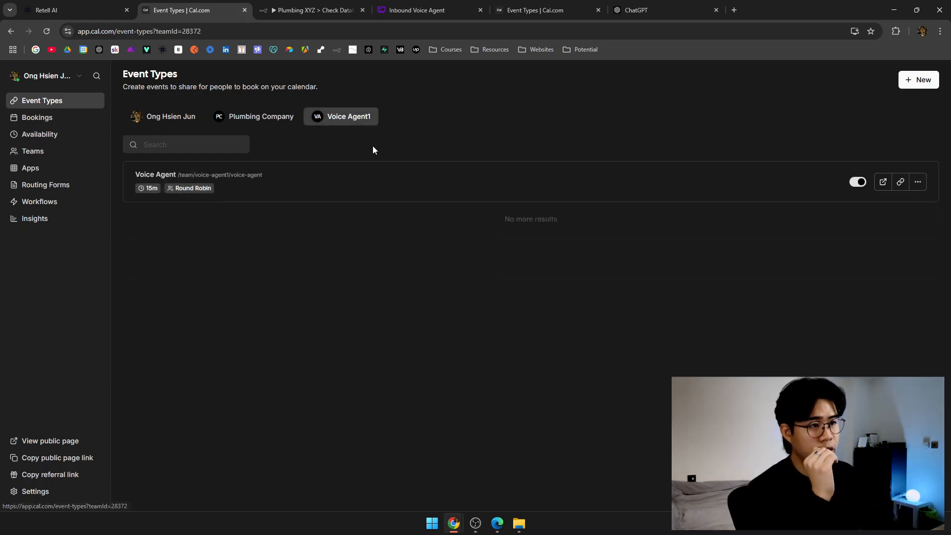
click(918, 182)
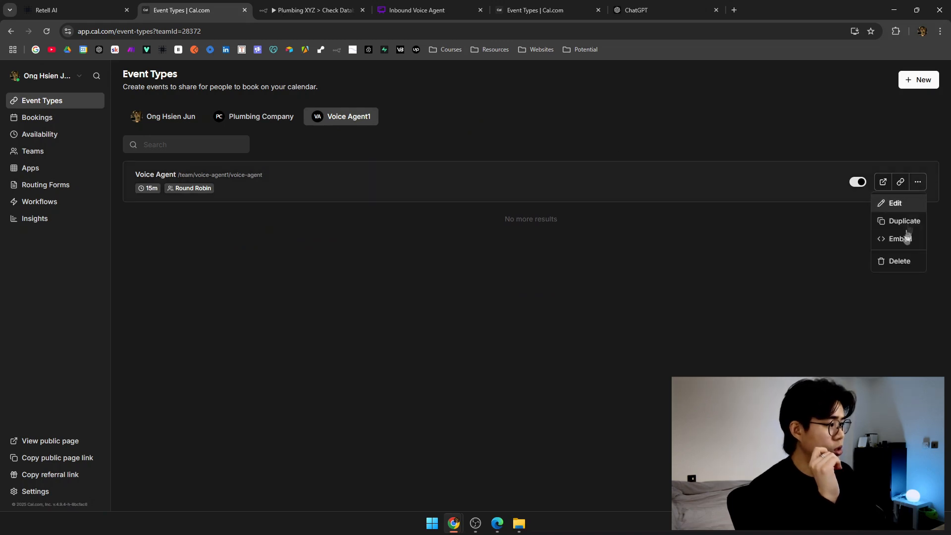
click(899, 262)
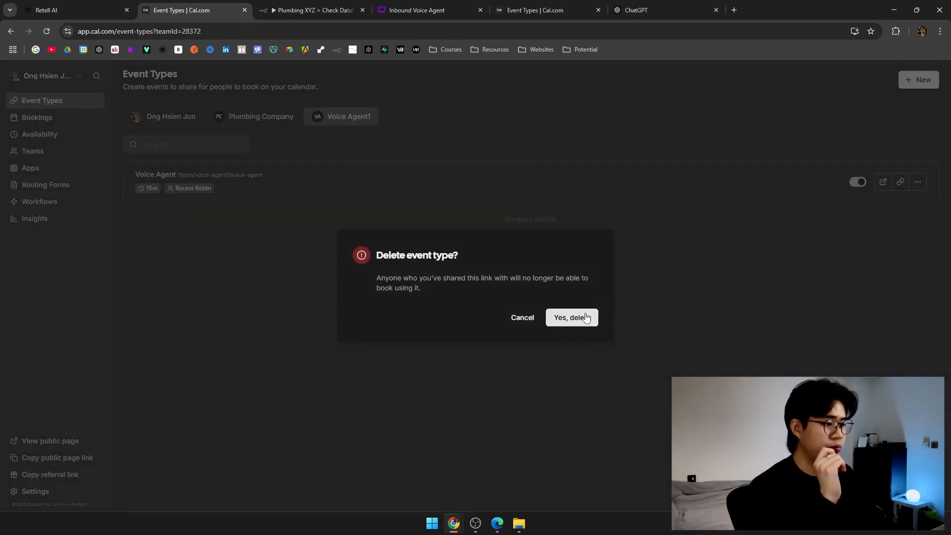
click(570, 316)
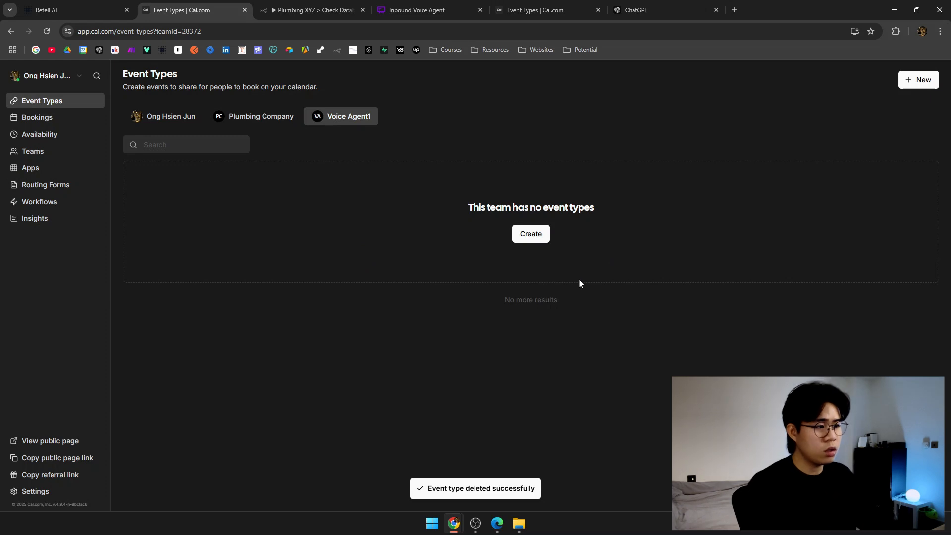
Create a new Round Robin team event titled 'Cluster 1'.
click(510, 259)
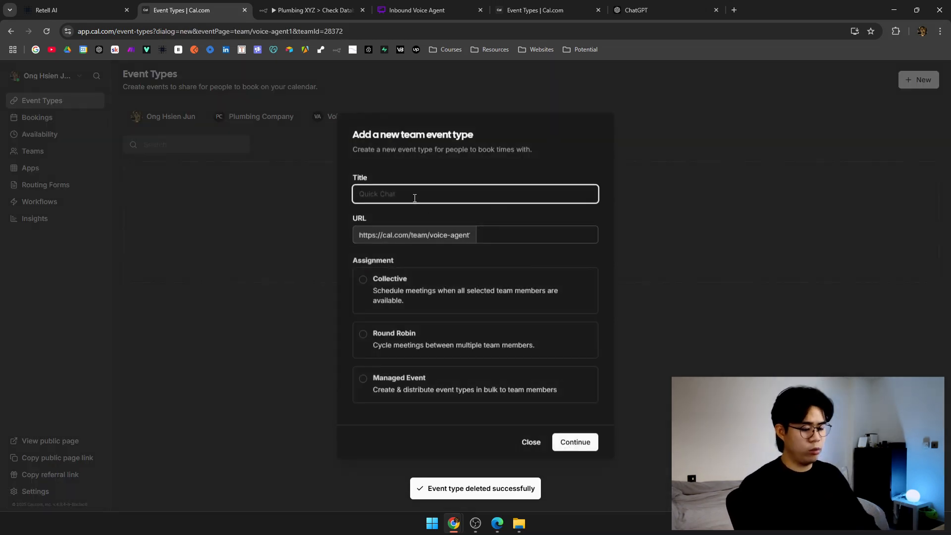
text(Cluster 1)
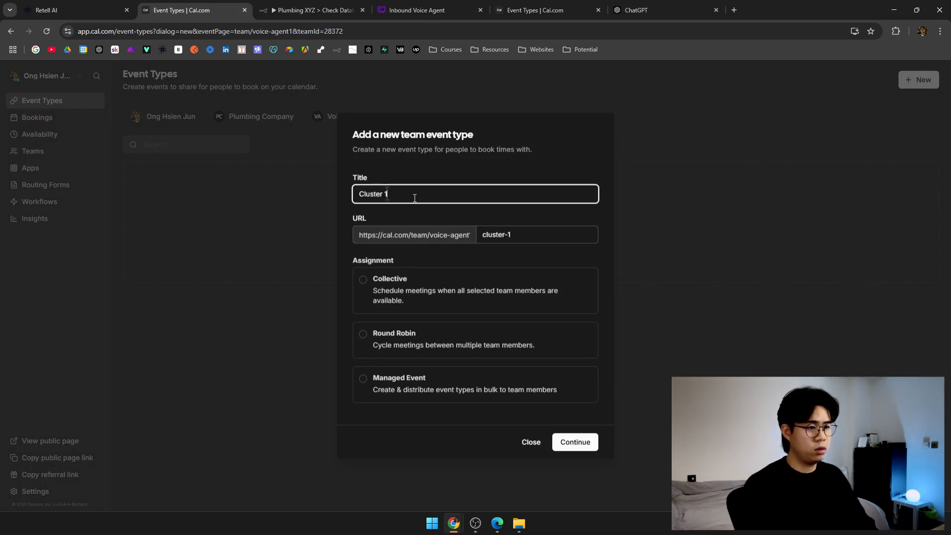
click(363, 337)
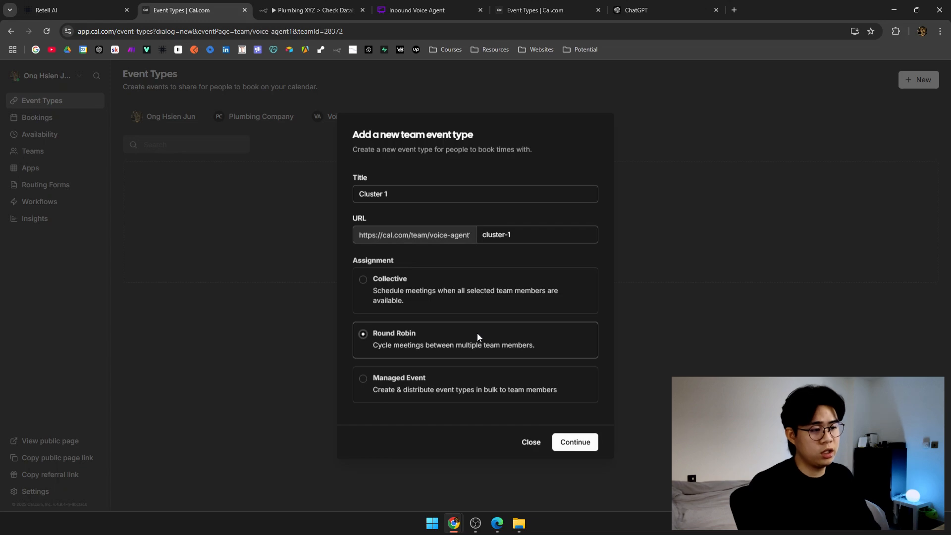
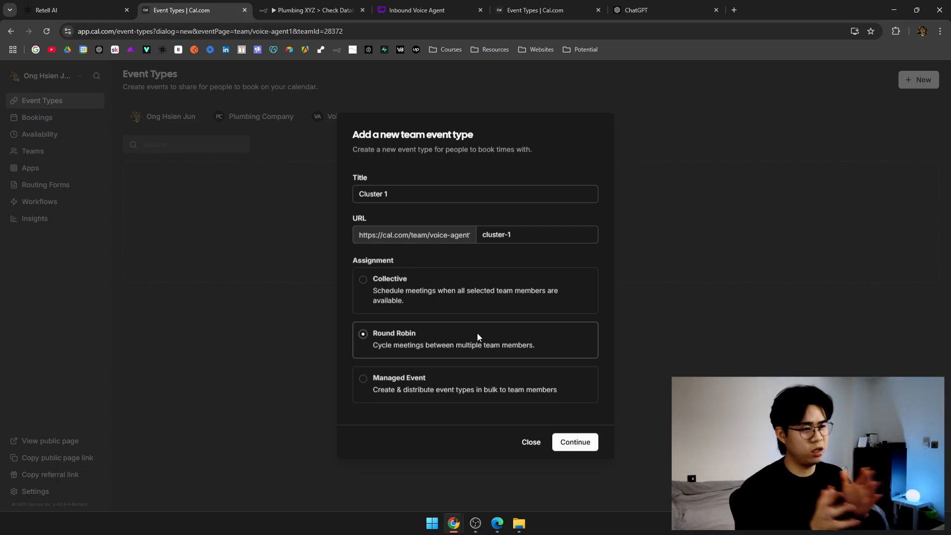
Confirm the new Round Robin team event titled 'Cluster 1'.
click(558, 438)
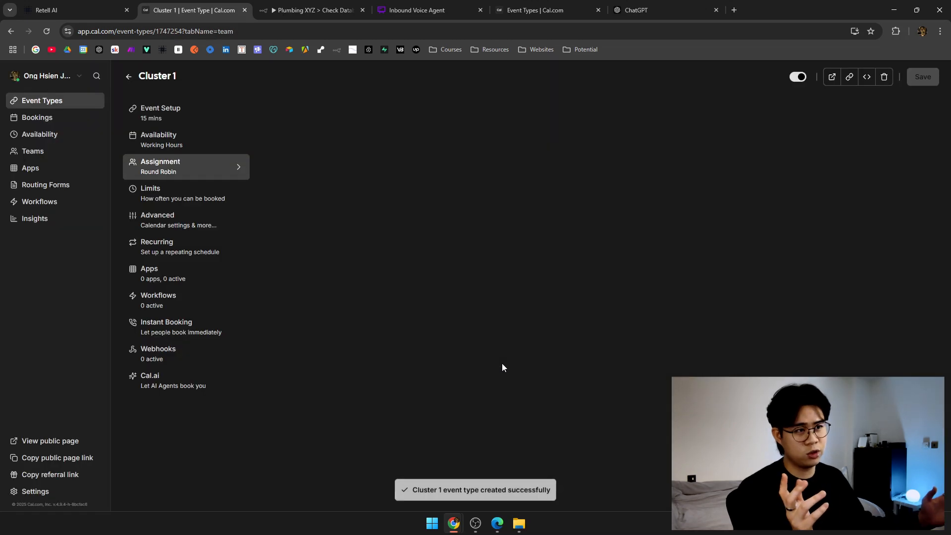
Copy Cluster 1's routine-maintenance description from the flowchart into the event description as one line.
click(188, 114)
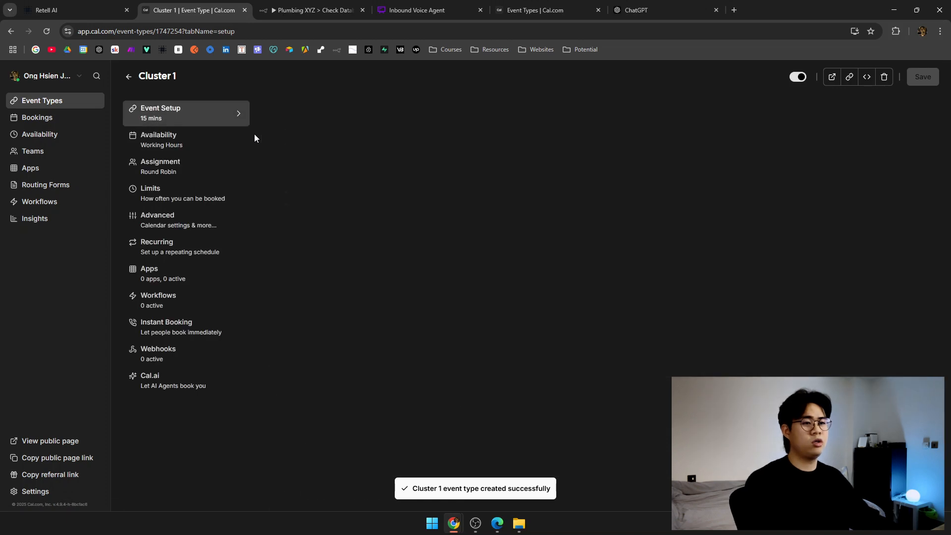
click(308, 135)
key(BackSpace)
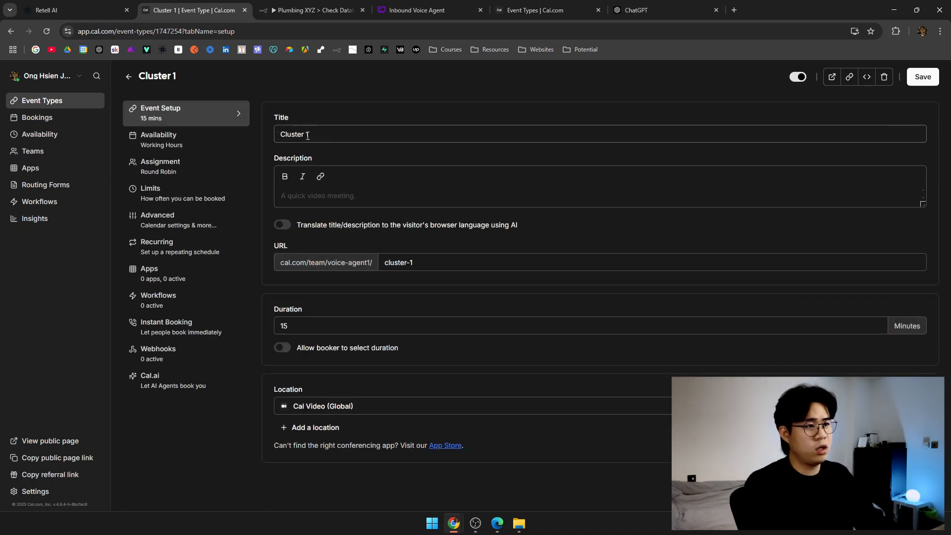
click(421, 9)
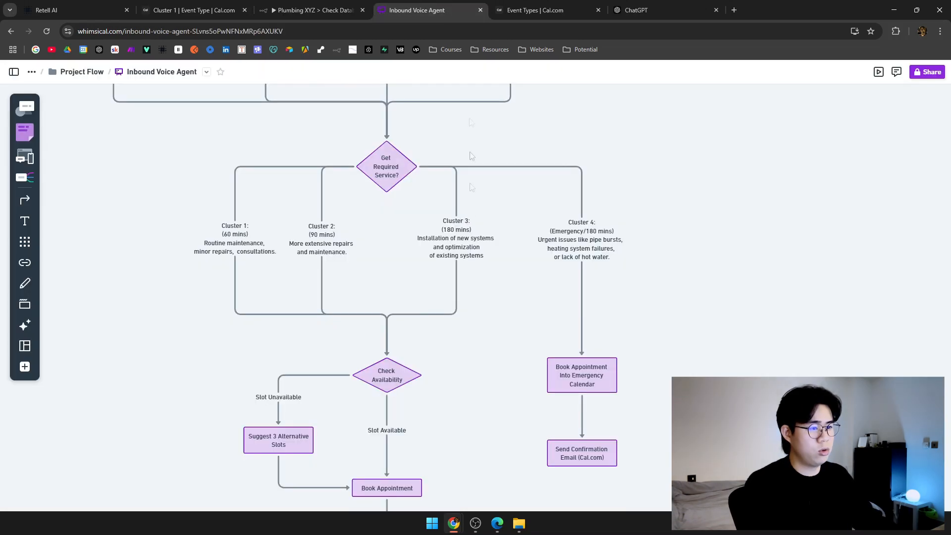
scroll(469, 121, left, 3)
click(335, 250)
triple_click(318, 246)
drag(315, 238, 387, 249)
key(ctrl+c)
click(194, 10)
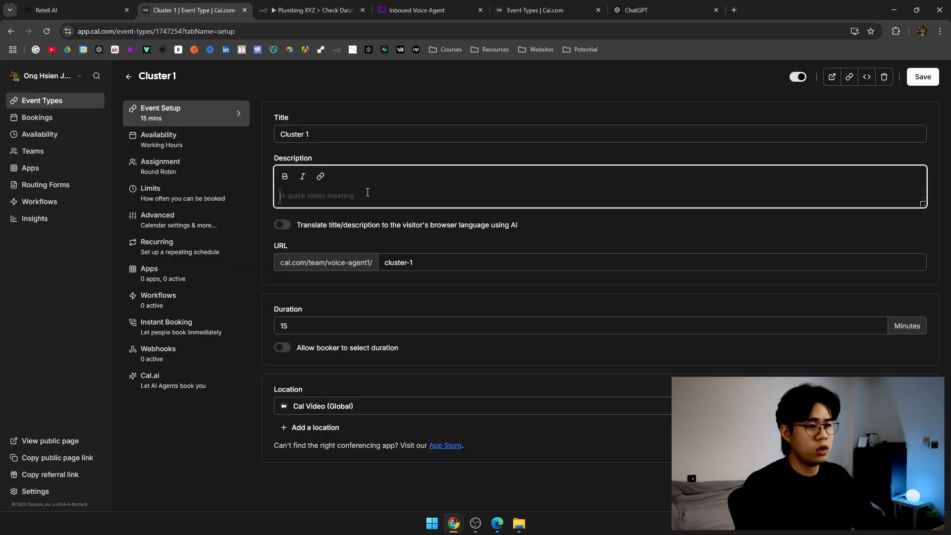
key(ctrl+v)
key(Delete)
click(315, 86)
Set duration to 60 minutes and location to In Person (Attendee Address), then save.
double_click(429, 327)
text(60)
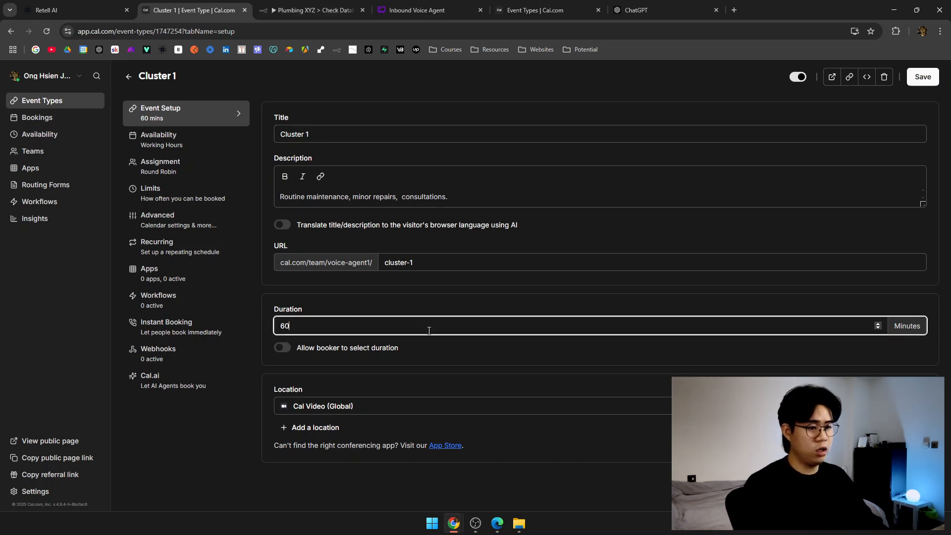
click(435, 372)
click(376, 405)
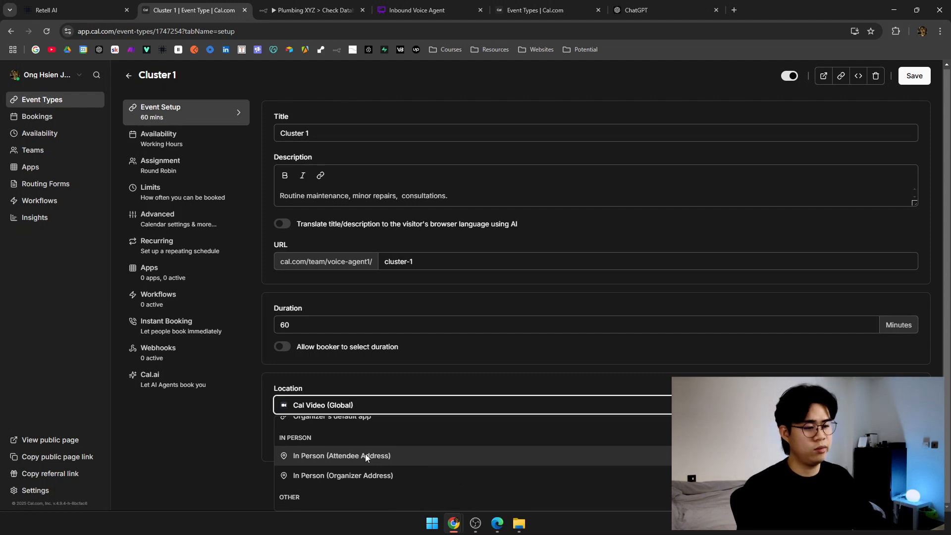
click(365, 456)
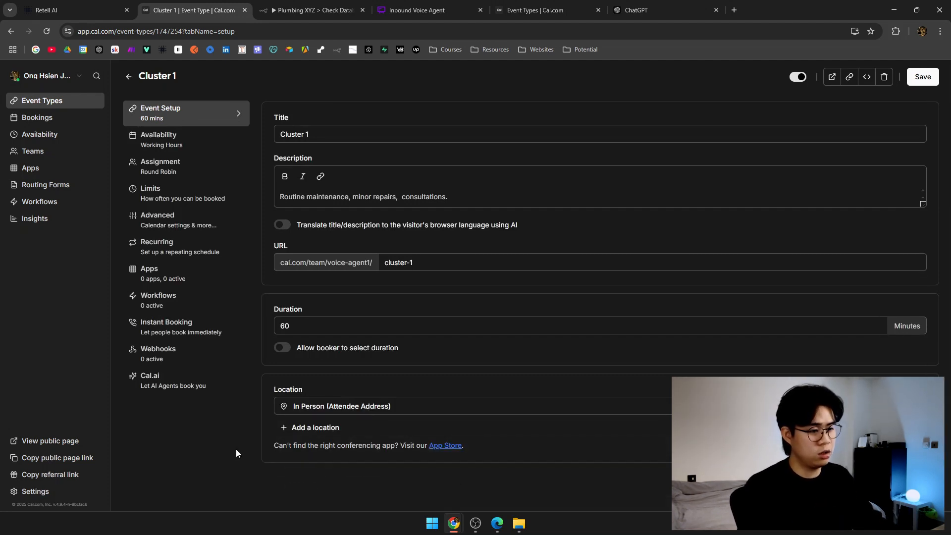
click(922, 77)
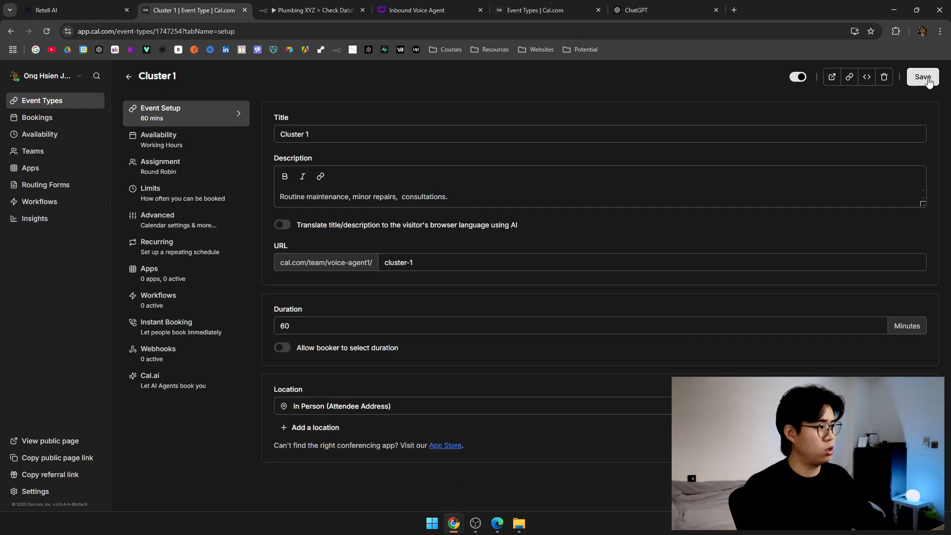
click(191, 144)
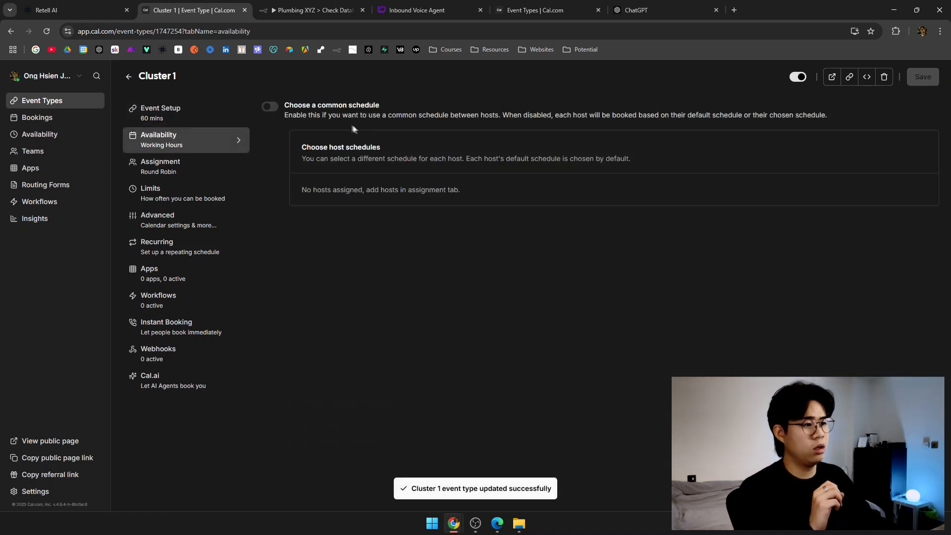
Switch Cluster 1's round-robin assignment to Load balancing.
click(186, 172)
scroll(312, 177, down, 1)
scroll(312, 177, up, 1)
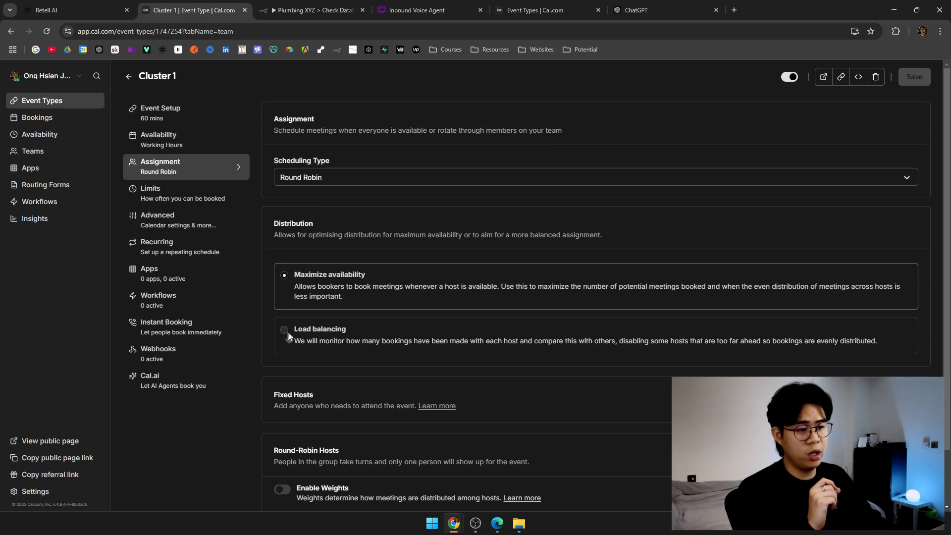
click(285, 330)
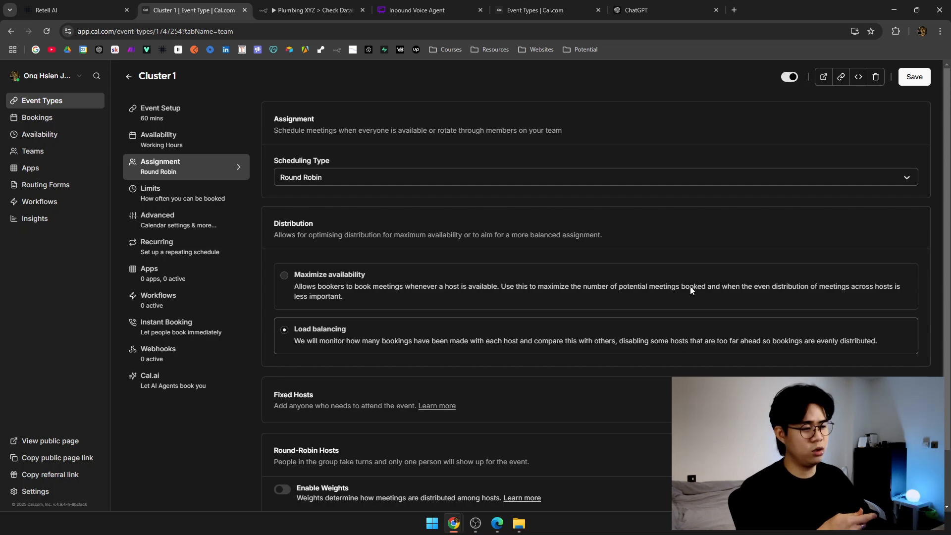
triple_click(520, 239)
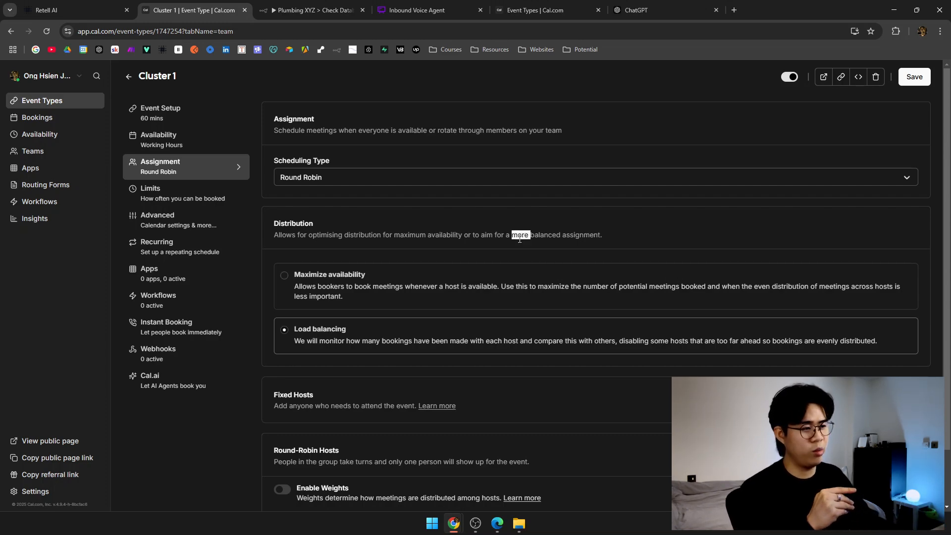
click(519, 246)
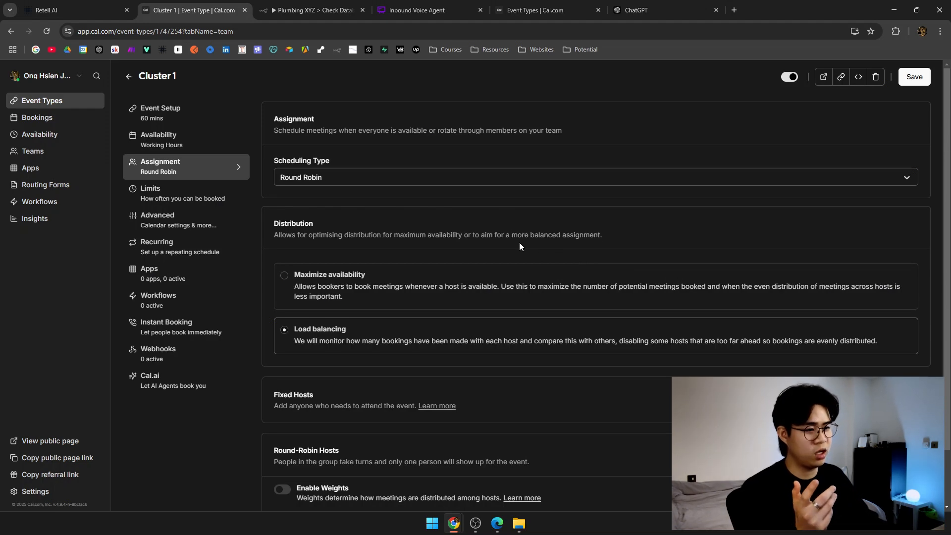
scroll(729, 268, down, 1)
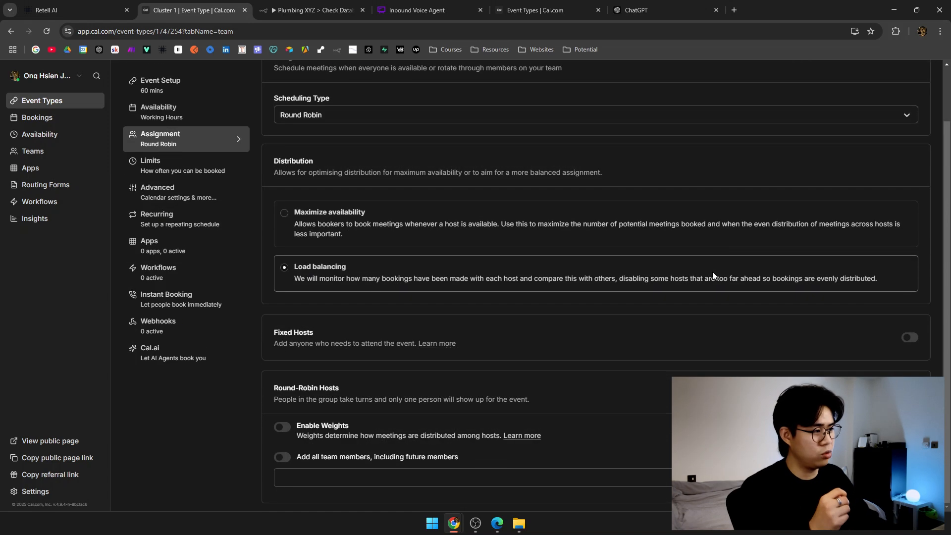
Add the team member as a Round-Robin host for Cluster 1.
click(321, 474)
click(438, 379)
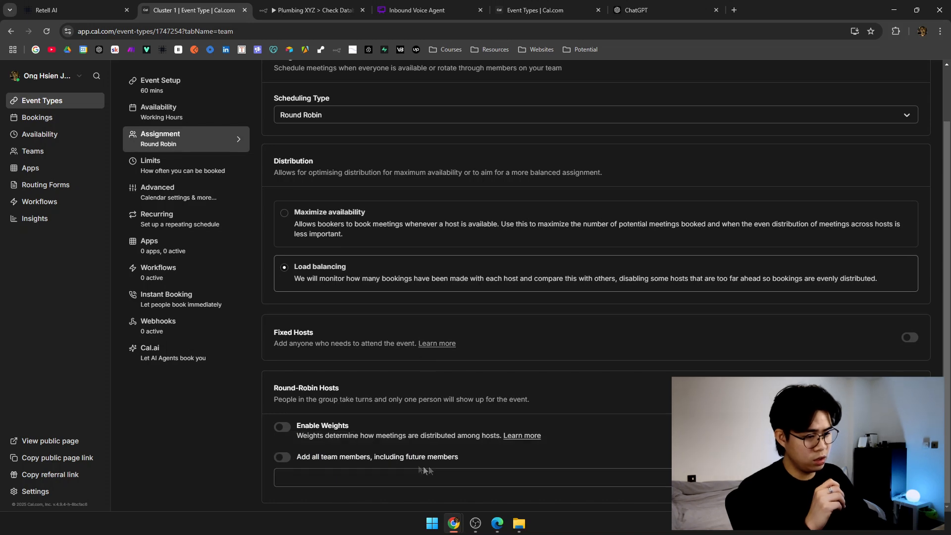
click(450, 475)
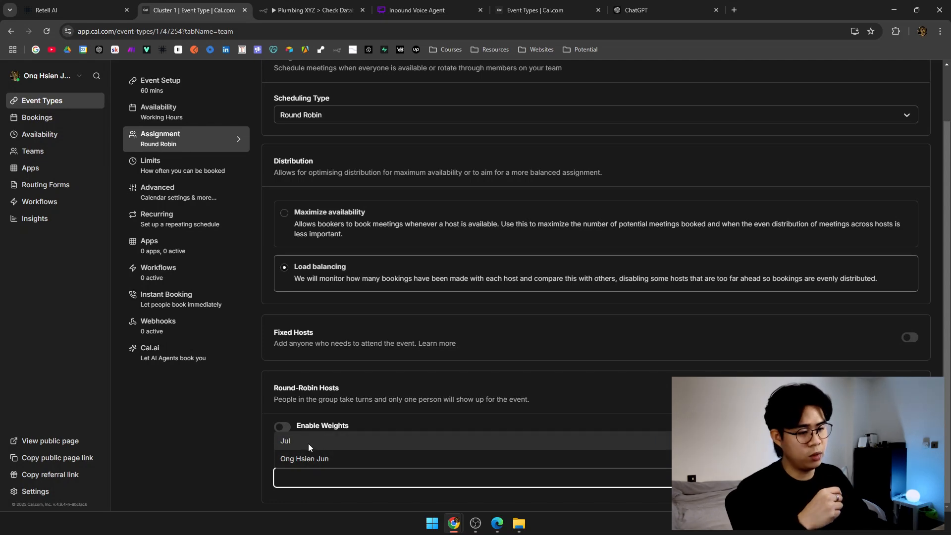
click(196, 435)
click(585, 478)
click(599, 464)
scroll(598, 462, down, 1)
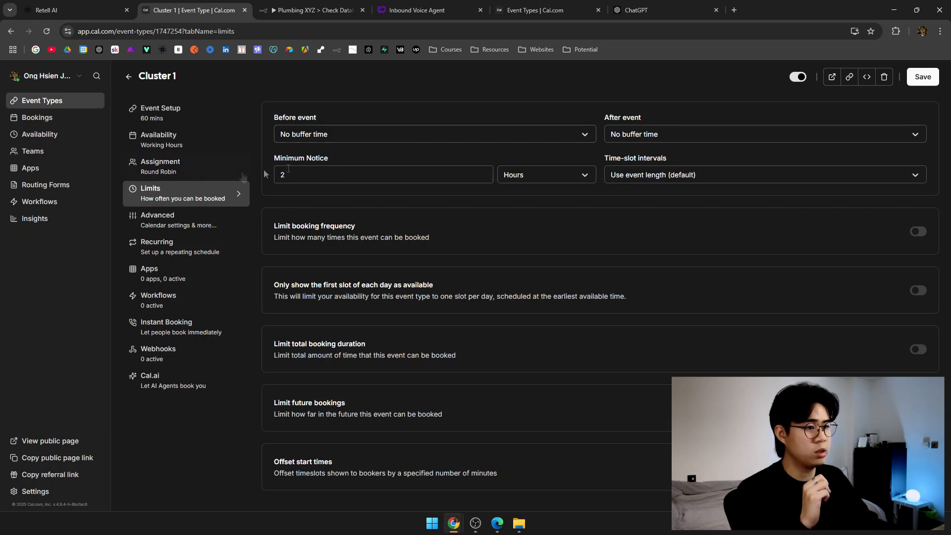
Change Cluster 1's minimum notice from 2 hours to 1 day.
click(518, 178)
click(507, 232)
click(340, 181)
key(BackSpace)
text(1)
click(347, 194)
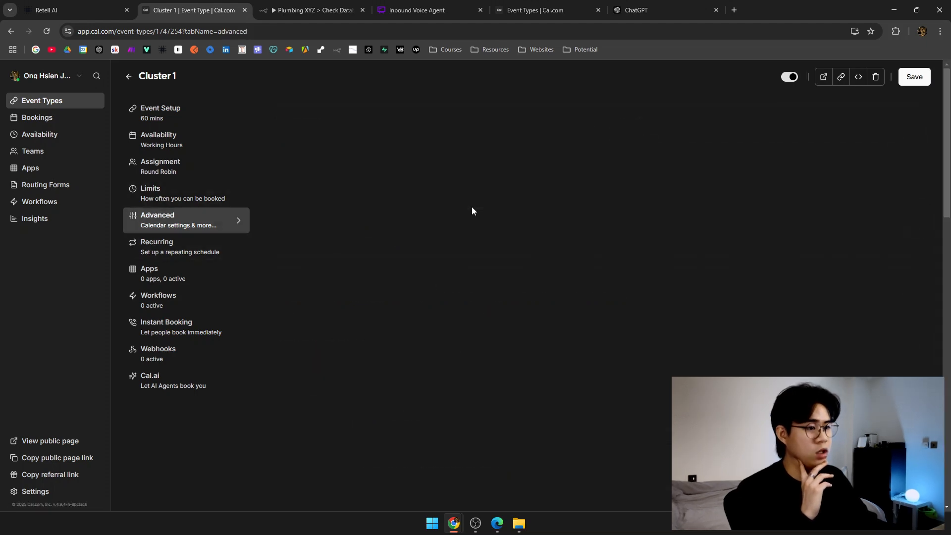
Leave recurring off, save, and select the event type ID in the page address.
scroll(471, 206, down, 4)
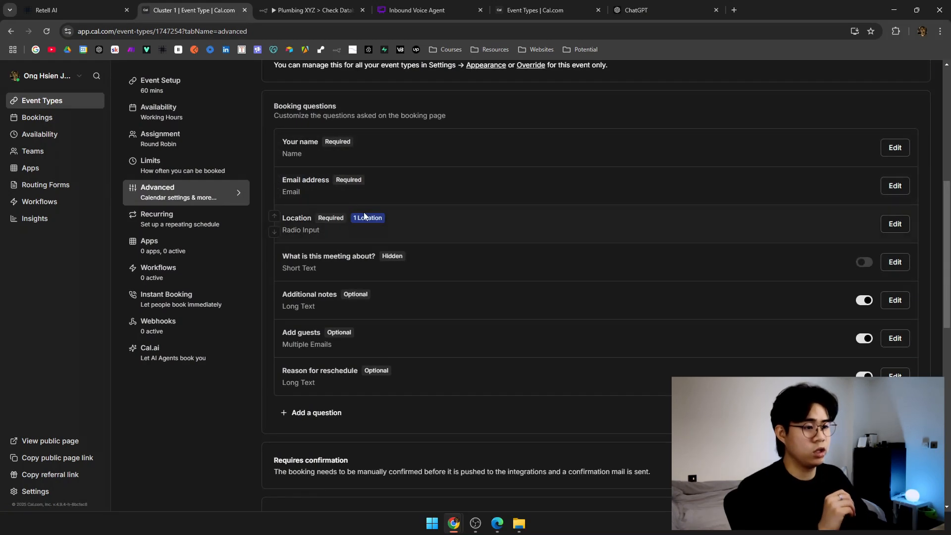
scroll(361, 302, down, 10)
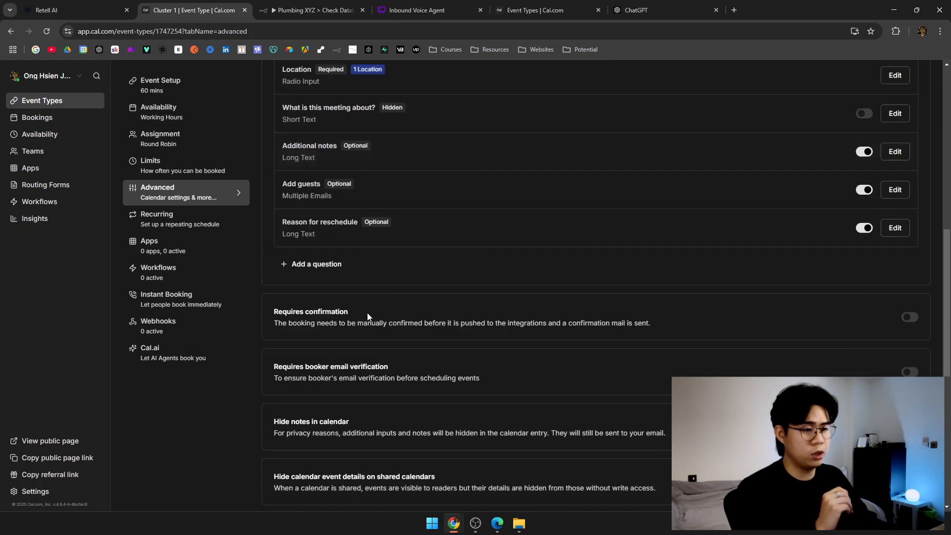
click(184, 220)
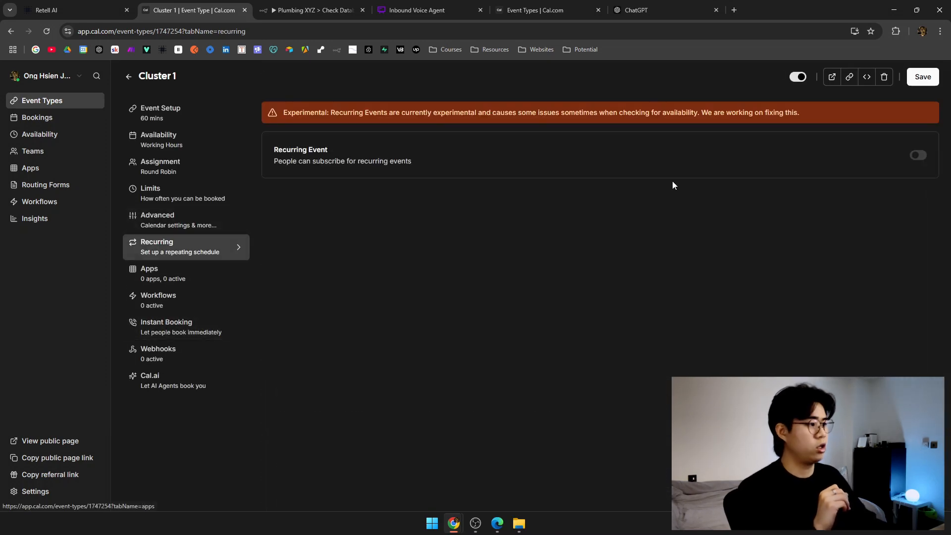
click(916, 81)
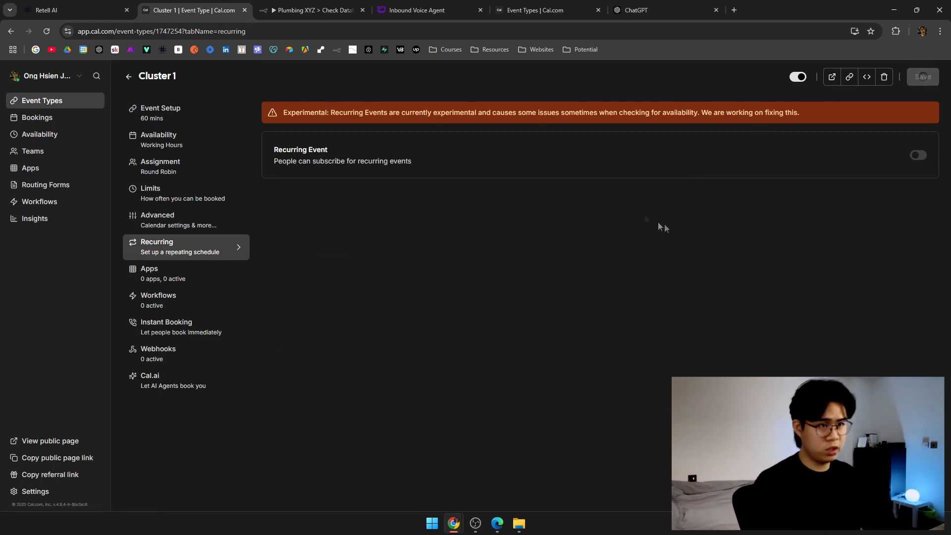
click(97, 5)
click(193, 10)
double_click(191, 31)
key(ctrl+c)
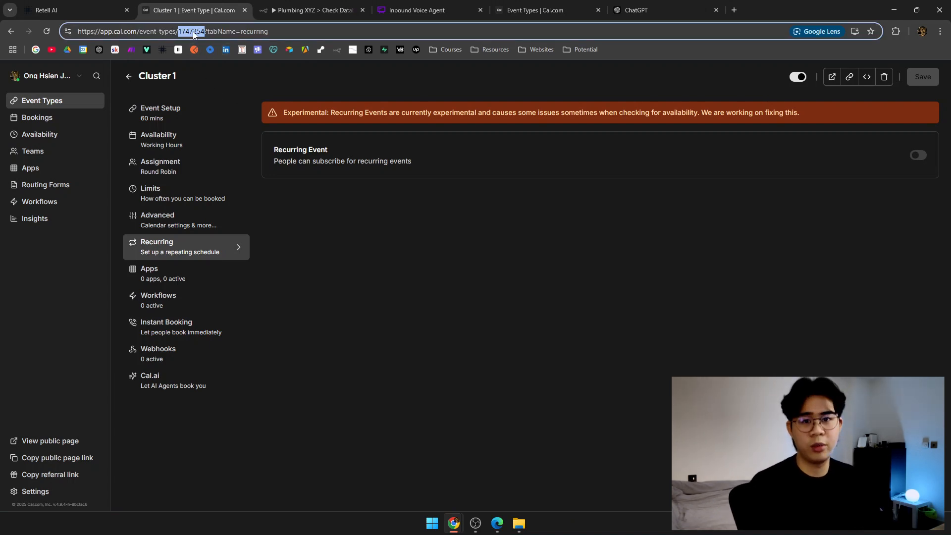
Replace Event Type ID 1000 with 1747254 in both check_availability and book_appointment tools.
click(74, 10)
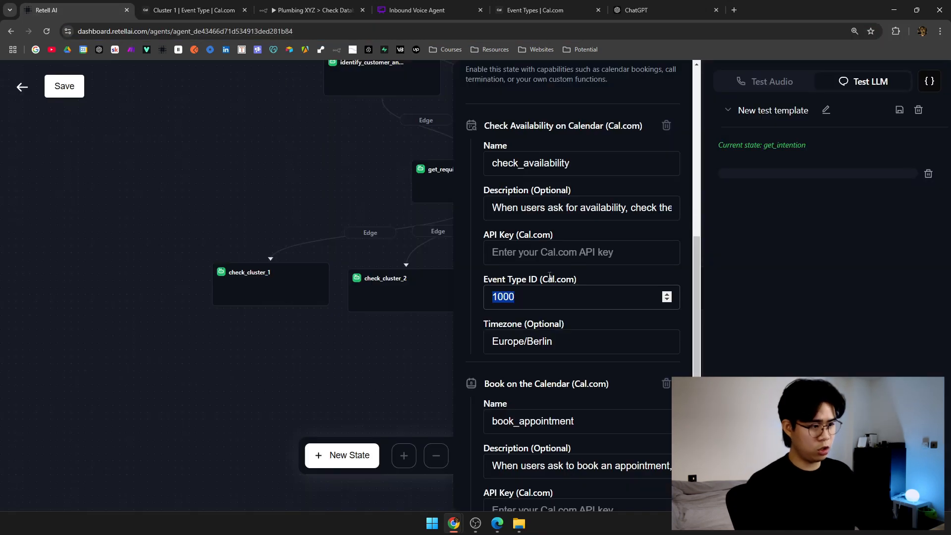
double_click(553, 300)
key(ctrl+v)
key(ctrl+s)
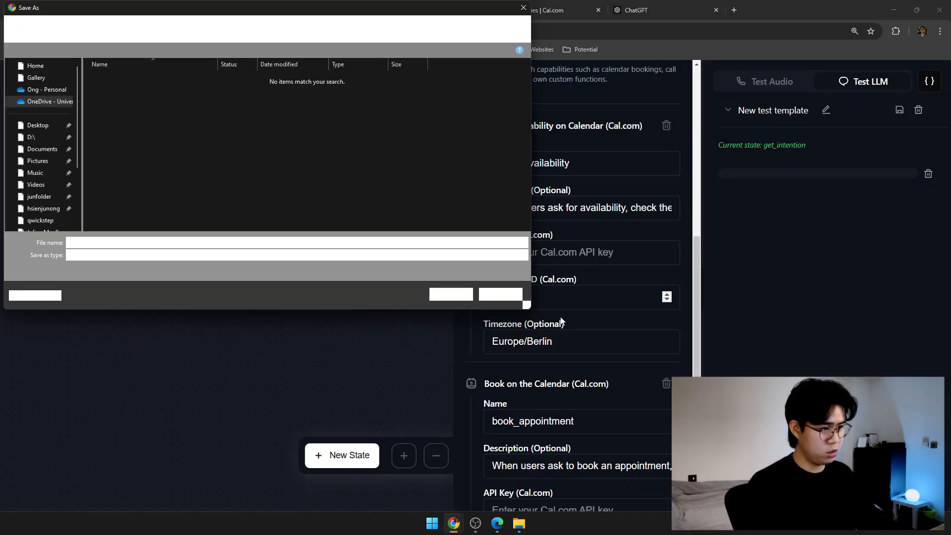
scroll(560, 319, down, 3)
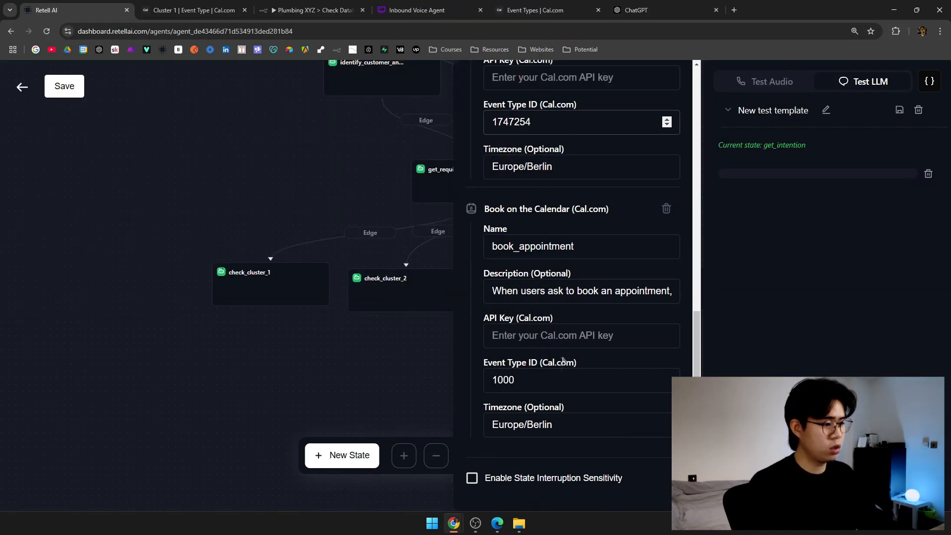
double_click(567, 379)
key(ctrl+v)
scroll(580, 314, up, 4)
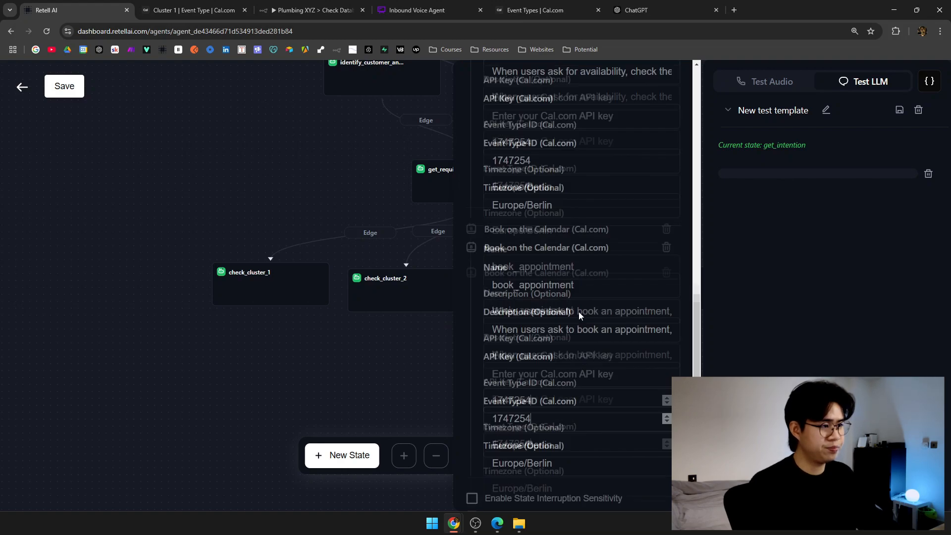
click(193, 10)
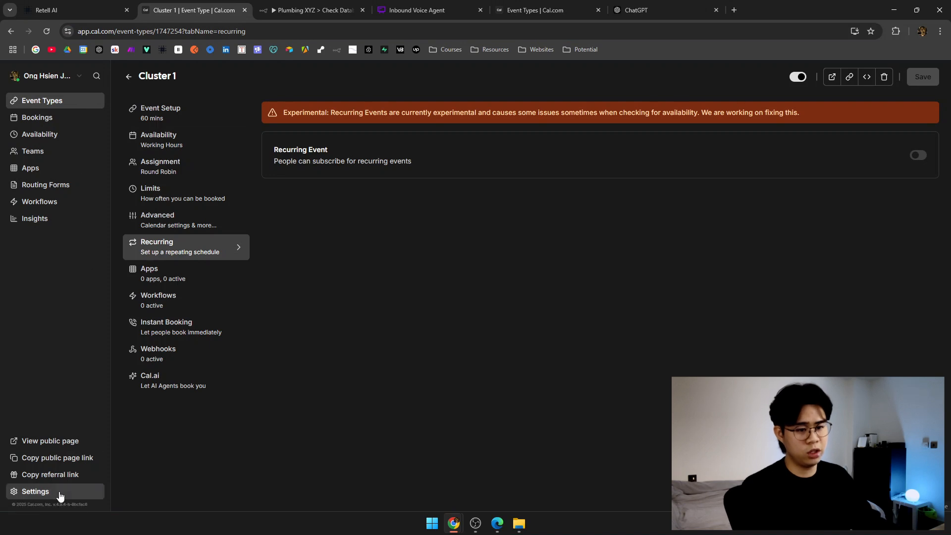
Start a new Cal.com API key named 'Plumbing XYZ' from Settings > API keys.
click(25, 490)
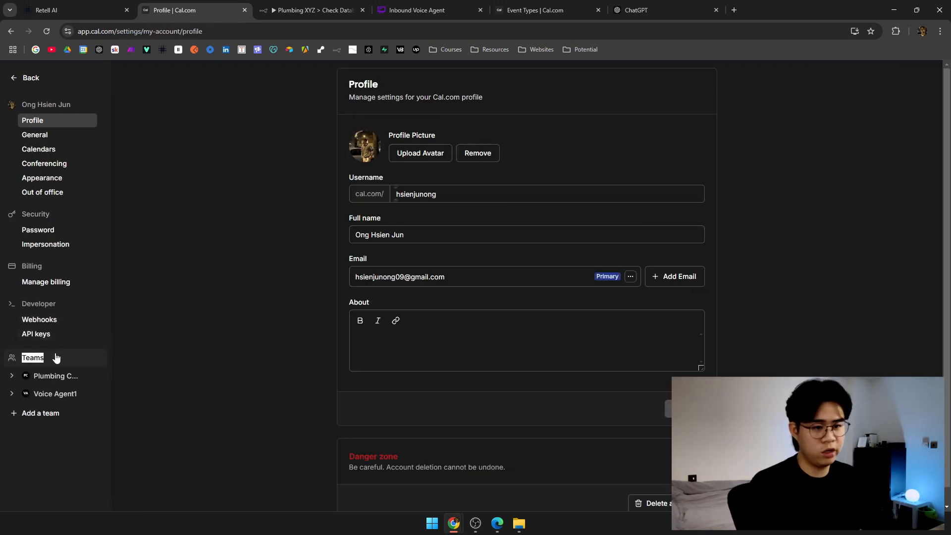
click(56, 334)
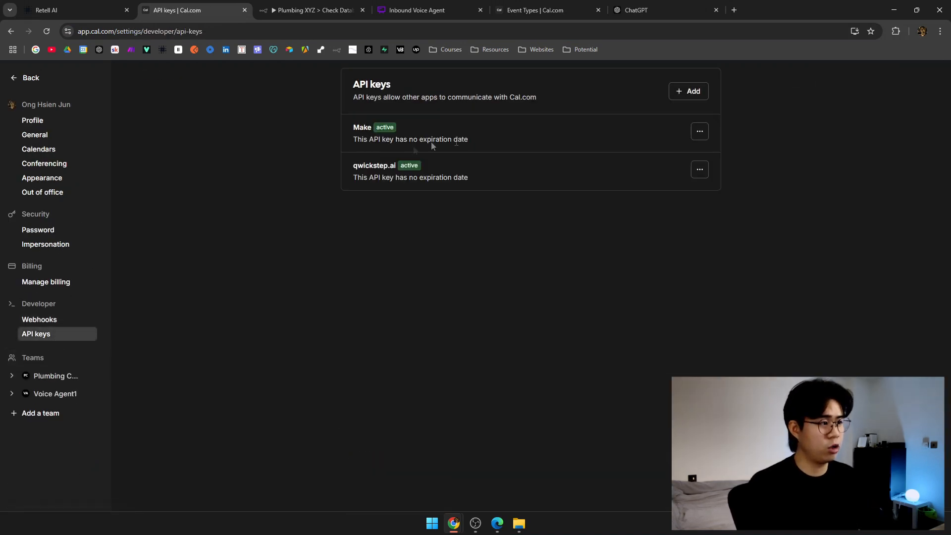
click(683, 94)
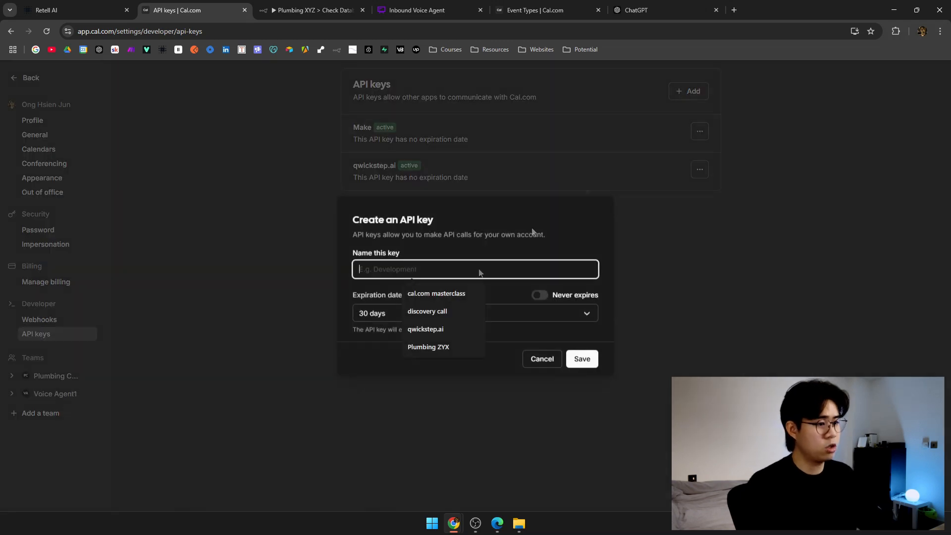
click(408, 256)
click(411, 265)
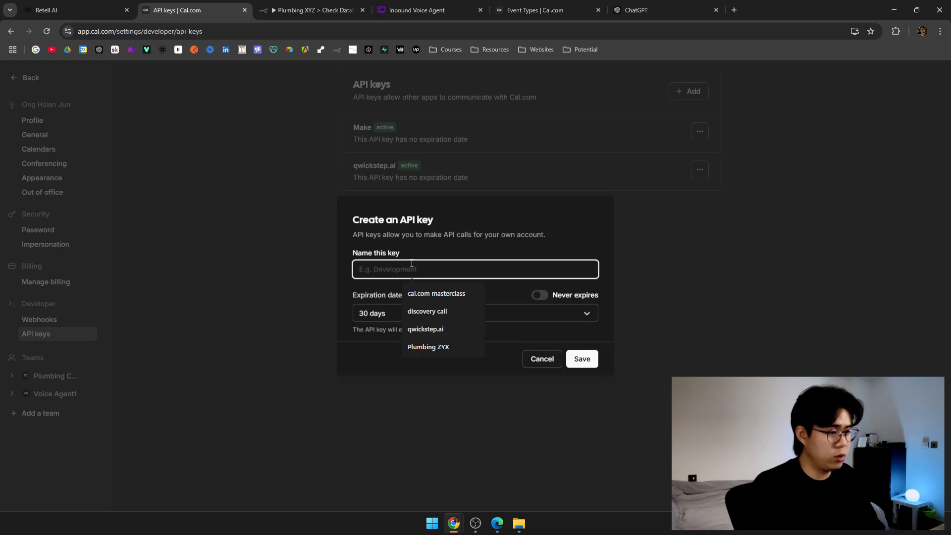
text(Plumbin)
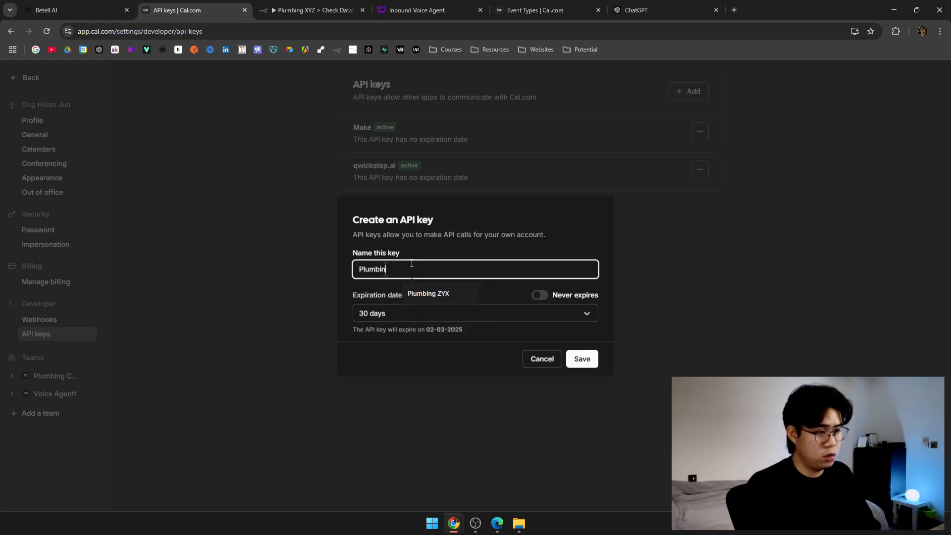
text(g XYZ)
click(427, 292)
Set the key to expire in 7 days, save it, and copy its value.
click(540, 300)
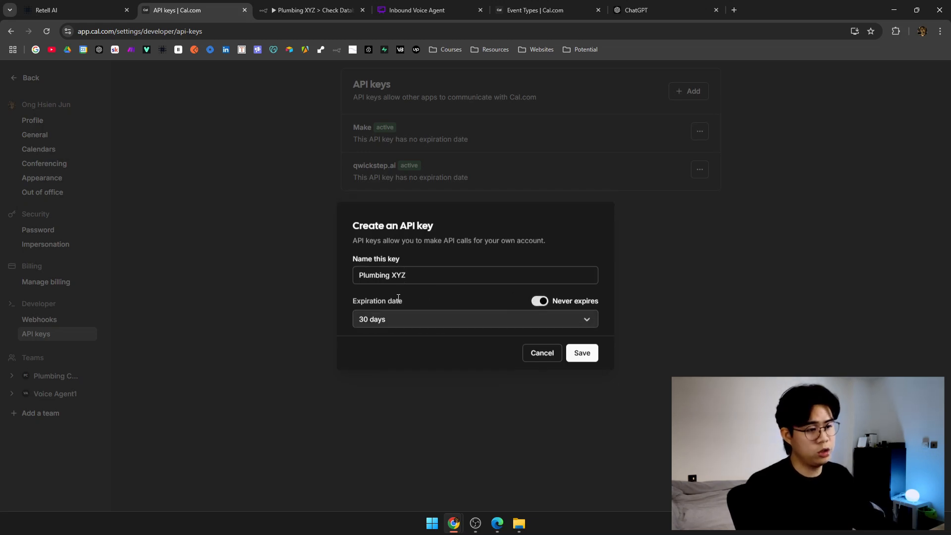
click(533, 310)
click(519, 322)
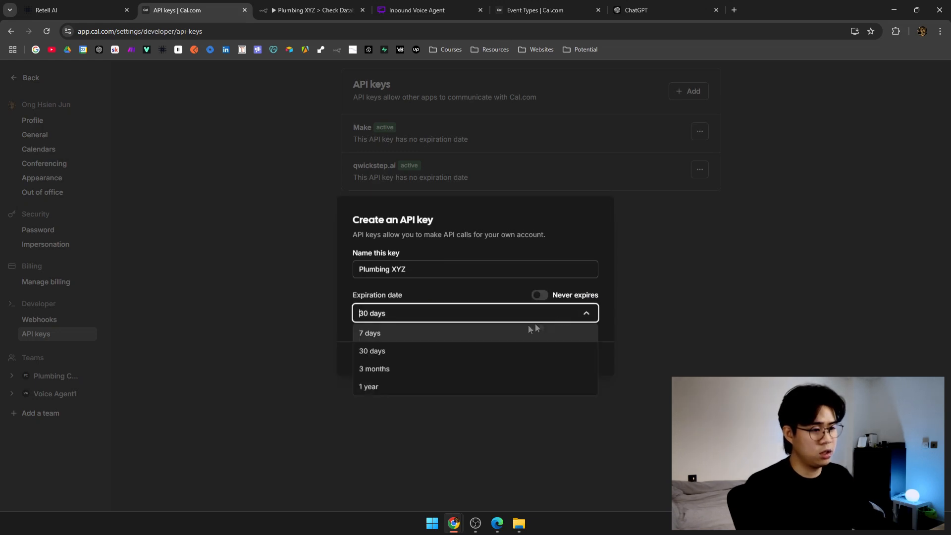
click(381, 336)
click(574, 359)
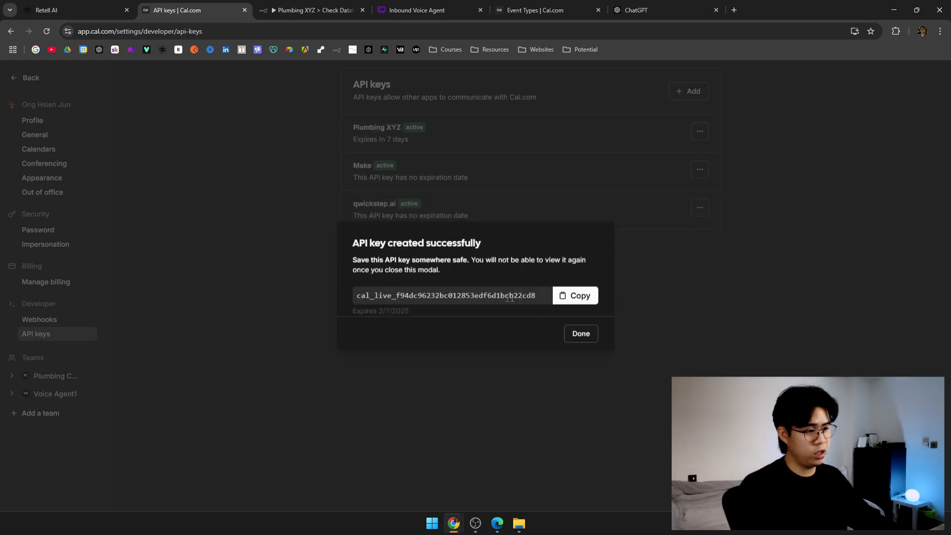
click(569, 300)
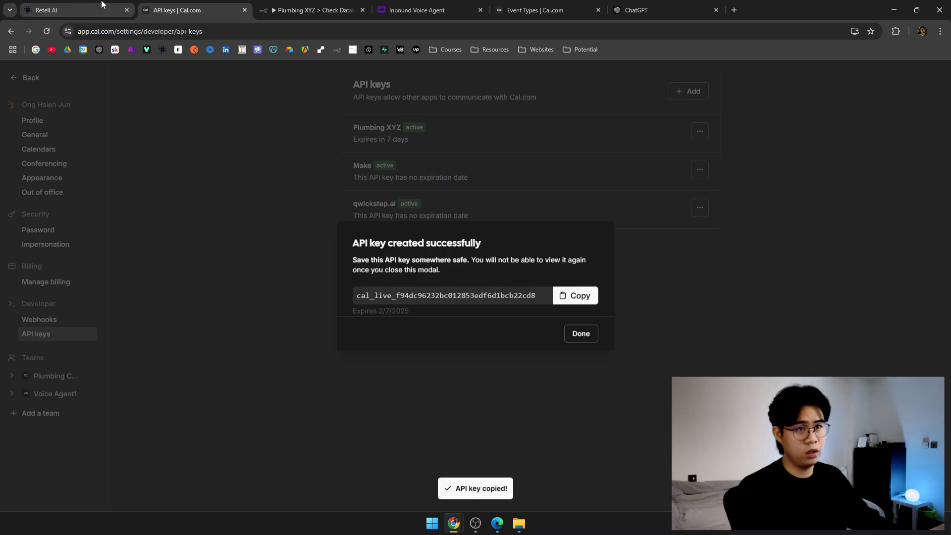
Paste the Cal.com key into check_cluster_1's availability and booking API Key fields.
click(75, 10)
click(541, 281)
key(ctrl+v)
scroll(541, 282, down, 4)
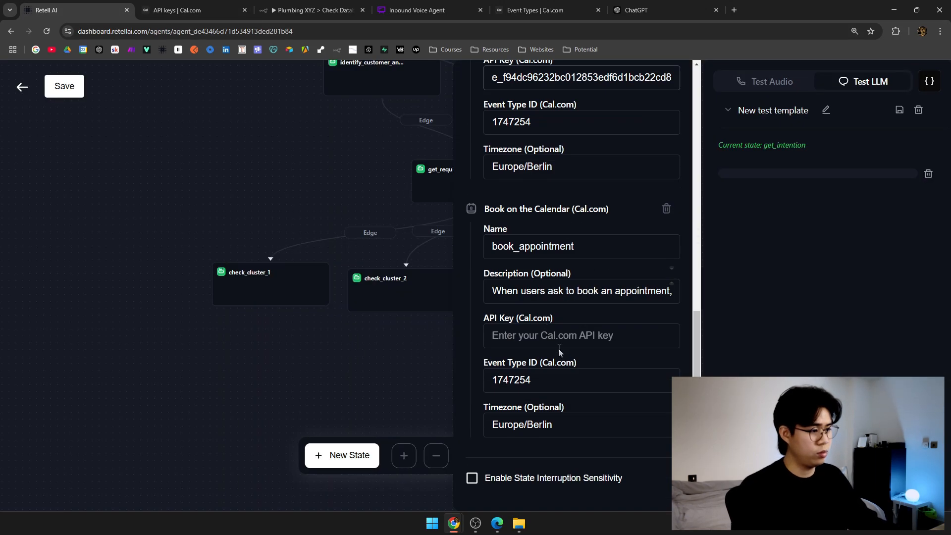
click(535, 335)
key(ctrl+v)
click(370, 323)
Paste the key into check_cluster_2's availability and booking API Key fields.
click(420, 298)
scroll(529, 411, down, 10)
scroll(529, 418, down, 5)
click(547, 201)
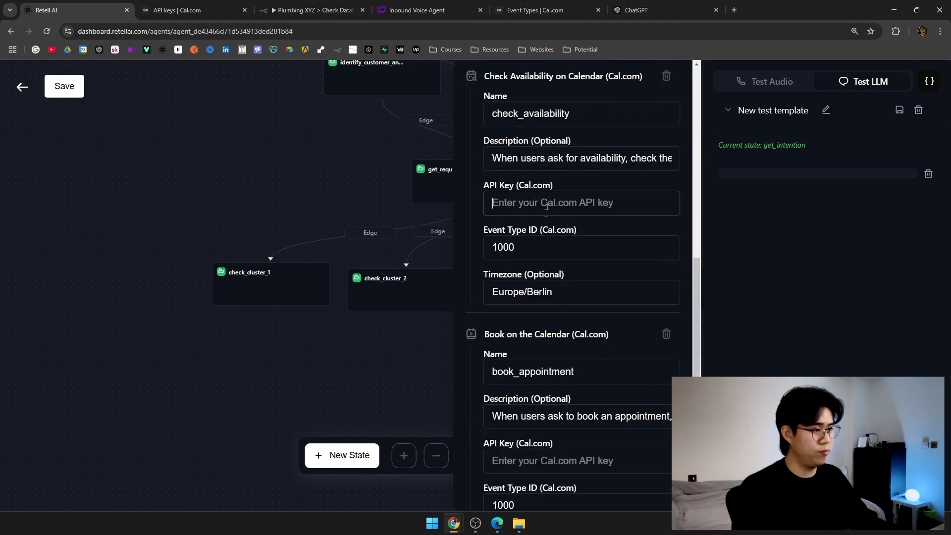
key(ctrl+v)
scroll(548, 201, down, 3)
click(552, 332)
key(ctrl+v)
click(352, 349)
Paste the key into check_cluster_3's availability and booking API Key fields.
drag(455, 348, 281, 348)
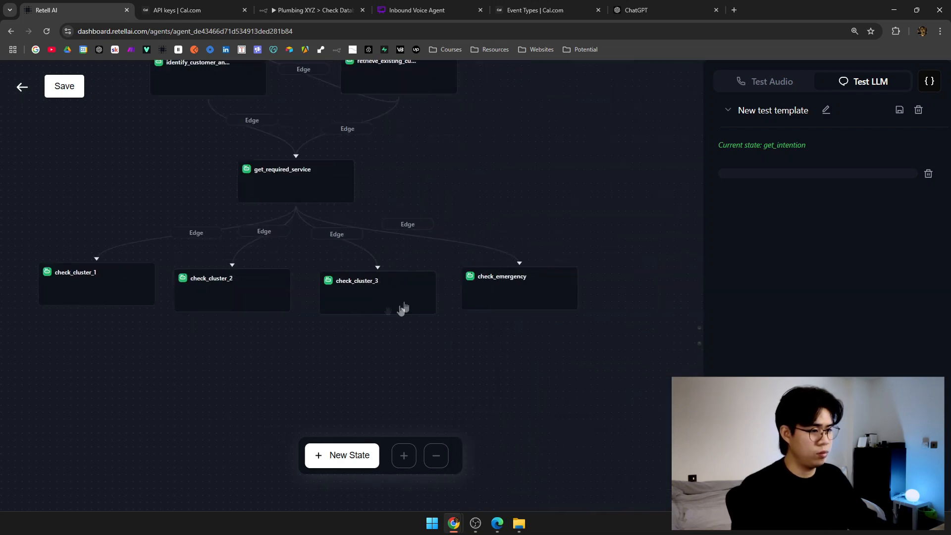
click(392, 306)
scroll(515, 431, down, 8)
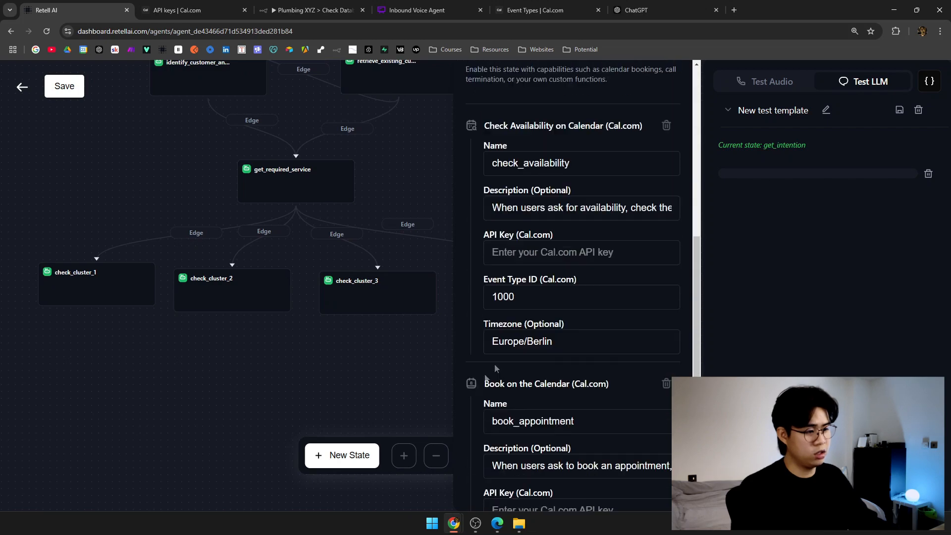
click(548, 252)
key(ctrl+v)
scroll(548, 354, down, 3)
click(548, 334)
key(ctrl+v)
click(329, 382)
Paste the key into check_emergency's availability and booking API Key fields.
click(497, 297)
scroll(490, 388, down, 10)
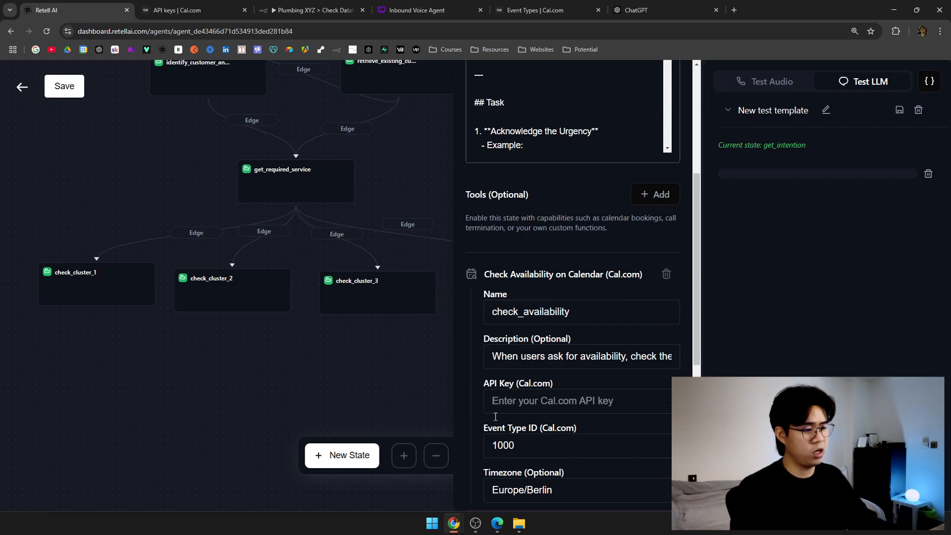
click(563, 204)
key(ctrl+v)
scroll(508, 322, down, 3)
click(548, 333)
key(ctrl+v)
click(377, 358)
Dismiss the 403 agent-update error and recheck check_cluster_1's Event Type ID 1747254.
click(261, 288)
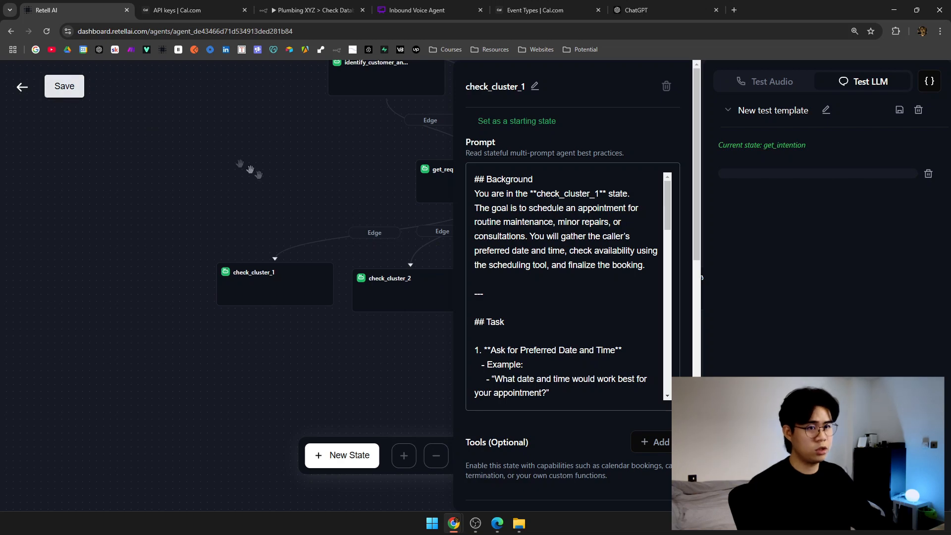
scroll(244, 165, down, 3)
scroll(520, 448, down, 10)
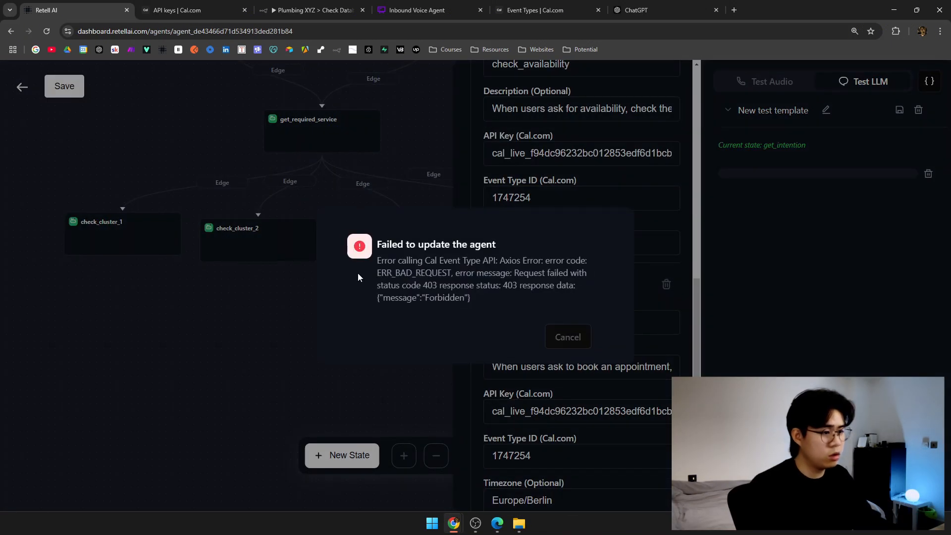
click(566, 336)
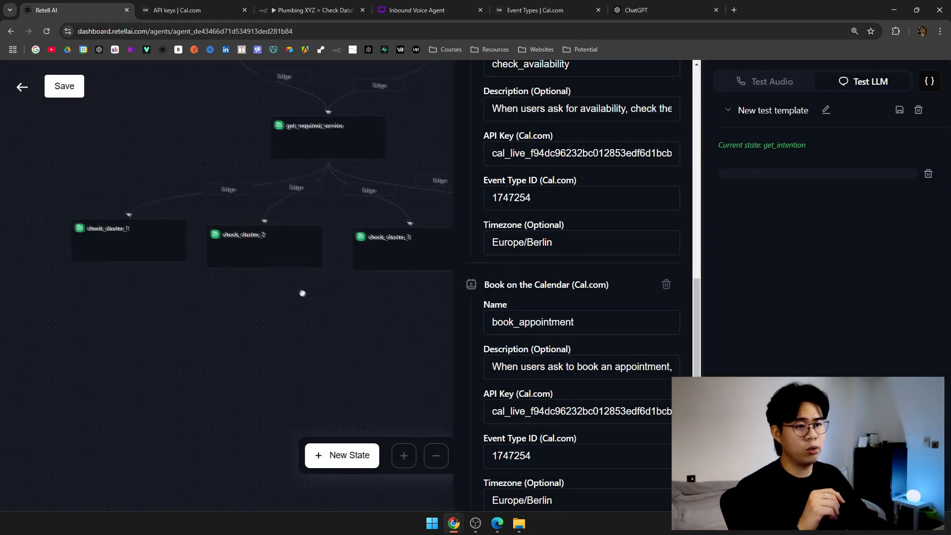
drag(560, 197, 477, 192)
click(274, 257)
Filter Event Types to the Voice Agent1 team and choose Duplicate on Cluster 1.
drag(422, 322, 231, 327)
click(176, 10)
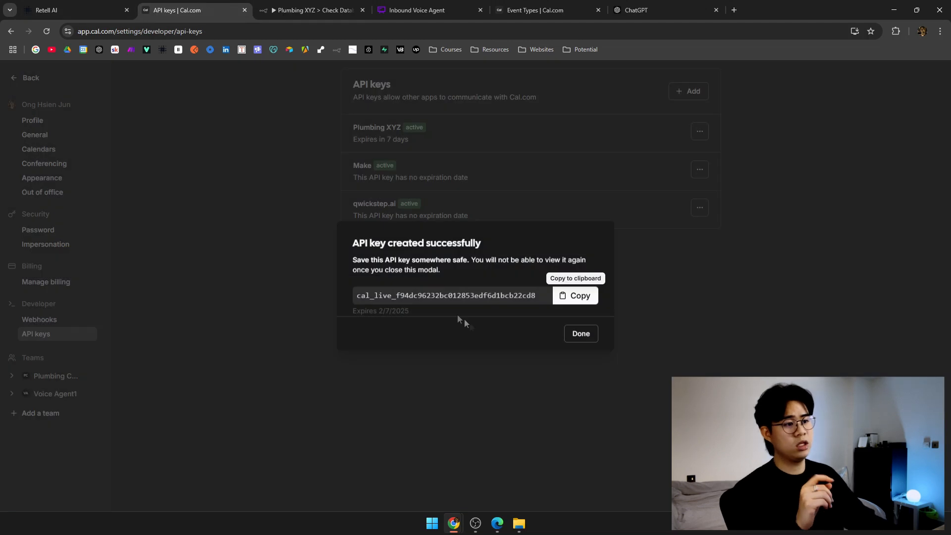
click(587, 335)
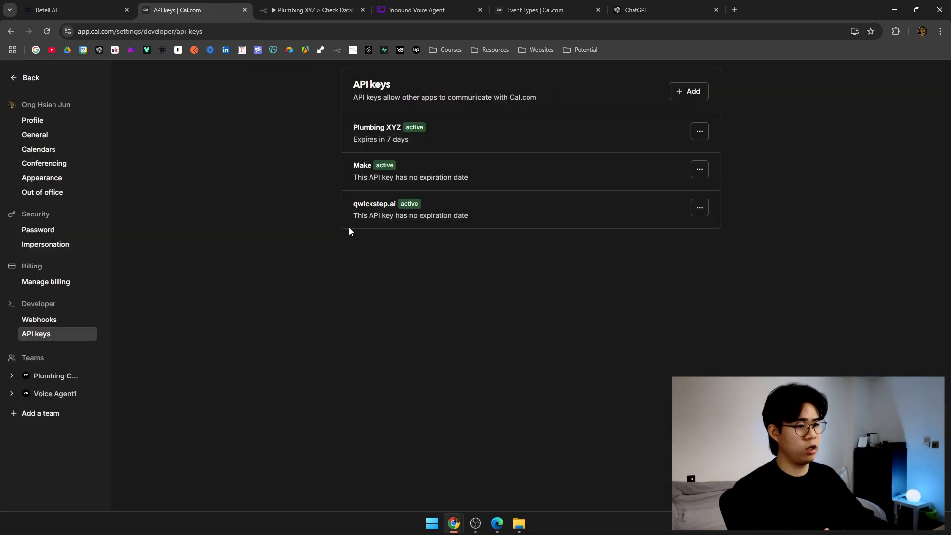
click(26, 79)
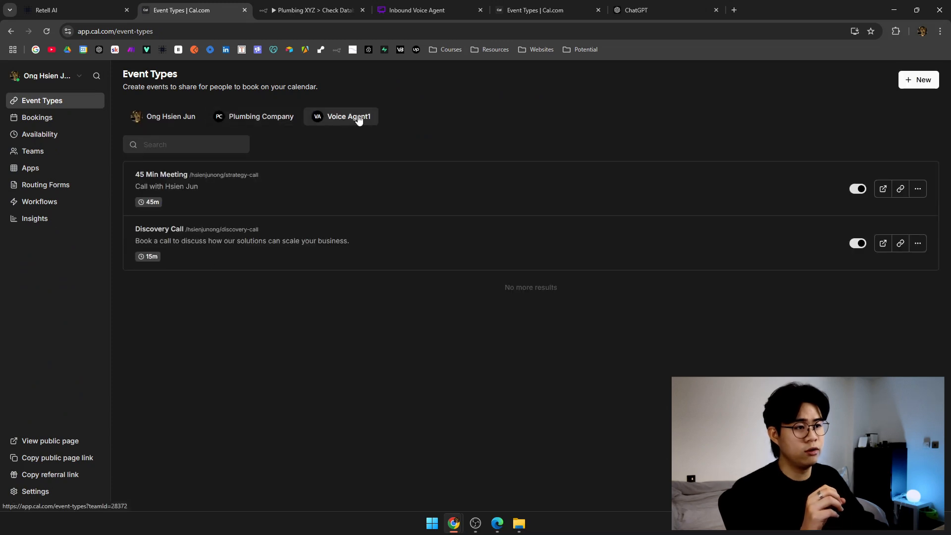
click(347, 117)
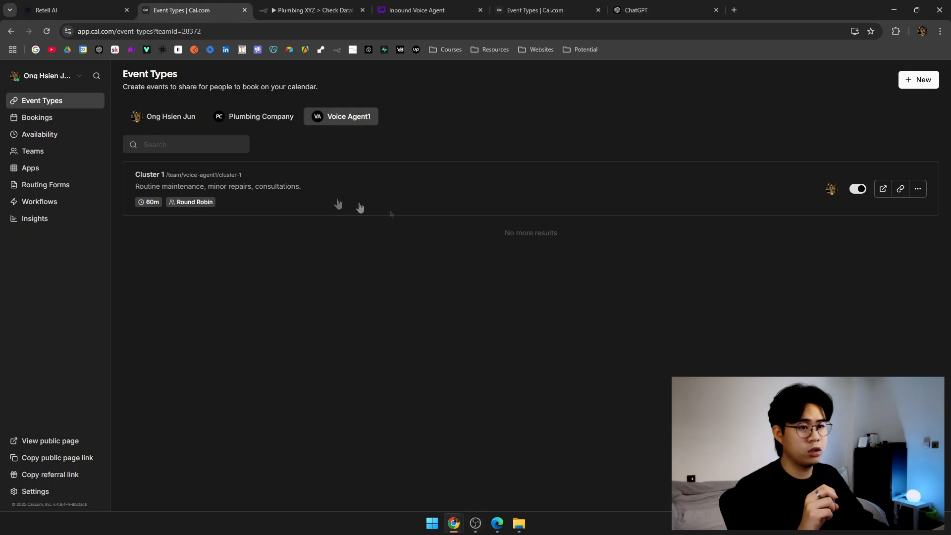
click(918, 189)
click(914, 227)
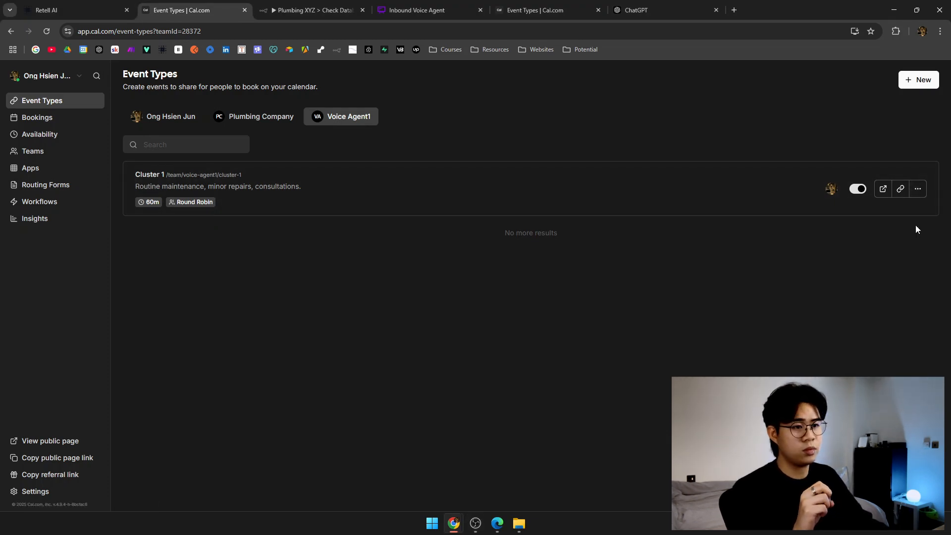
Title the duplicate 'Cluster 2' and paste its flowchart description about more extensive repairs and maintenance.
triple_click(442, 211)
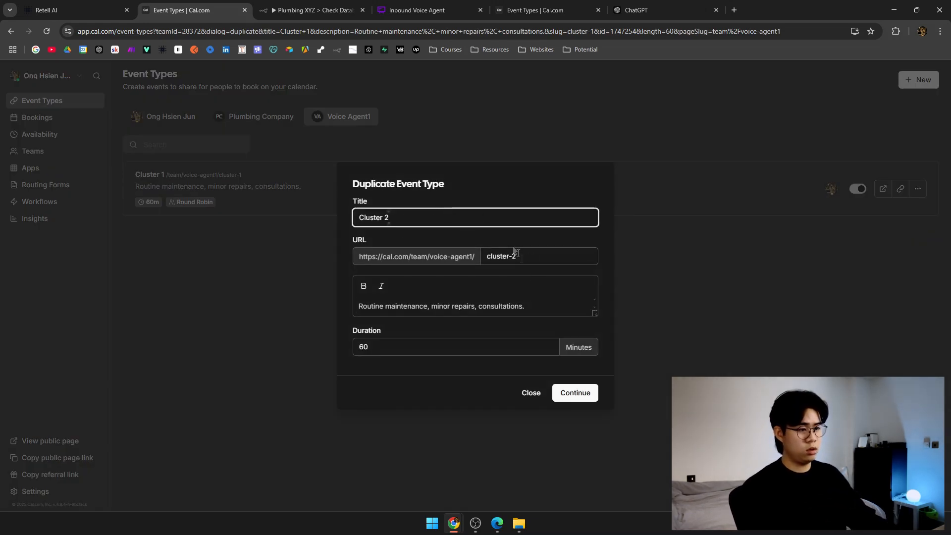
click(417, 10)
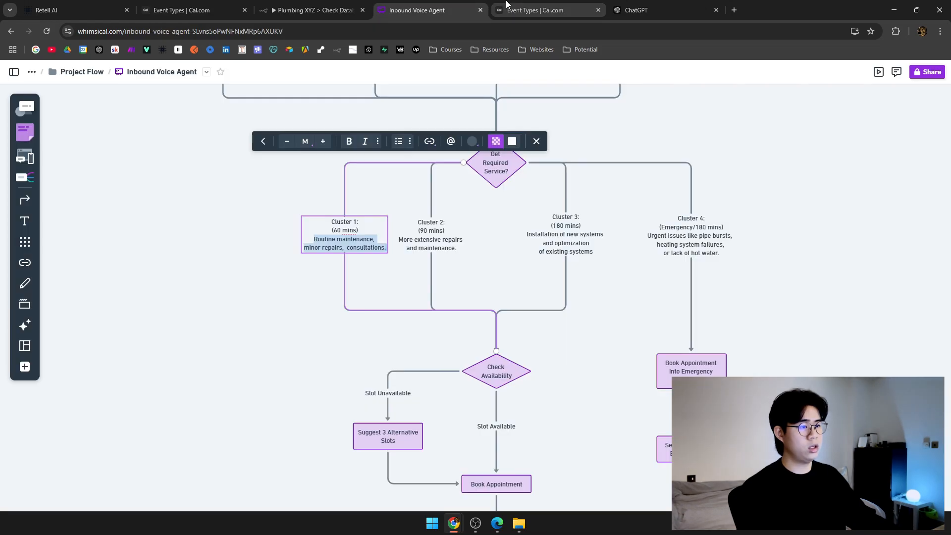
click(424, 242)
mouse_move(399, 239)
mouse_down()
mouse_move(465, 251)
mouse_move(397, 239)
mouse_up()
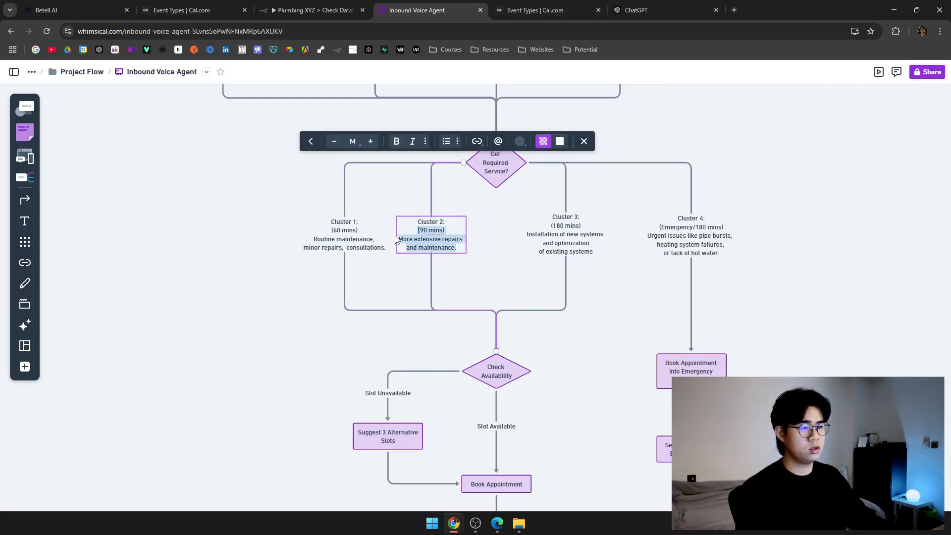
key(ctrl+c)
click(184, 9)
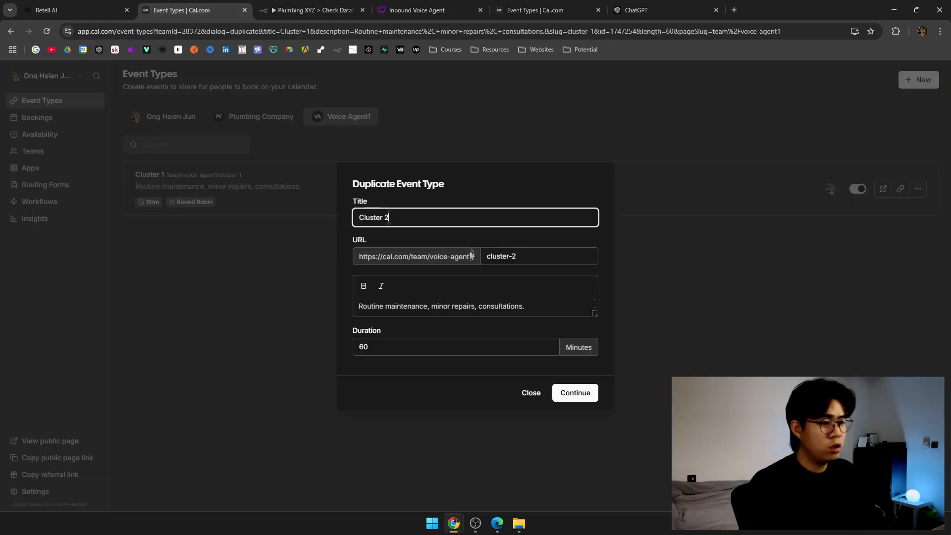
click(483, 289)
key(ctrl+a)
key(ctrl+v)
key(Delete)
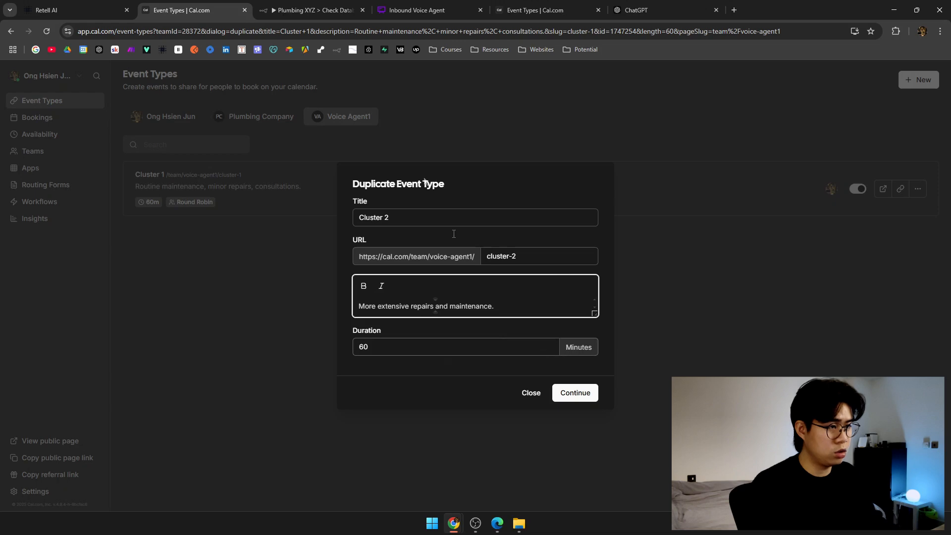
Set the duration to 90 minutes and create the Cluster 2 event type.
click(417, 10)
click(183, 10)
double_click(466, 353)
click(576, 393)
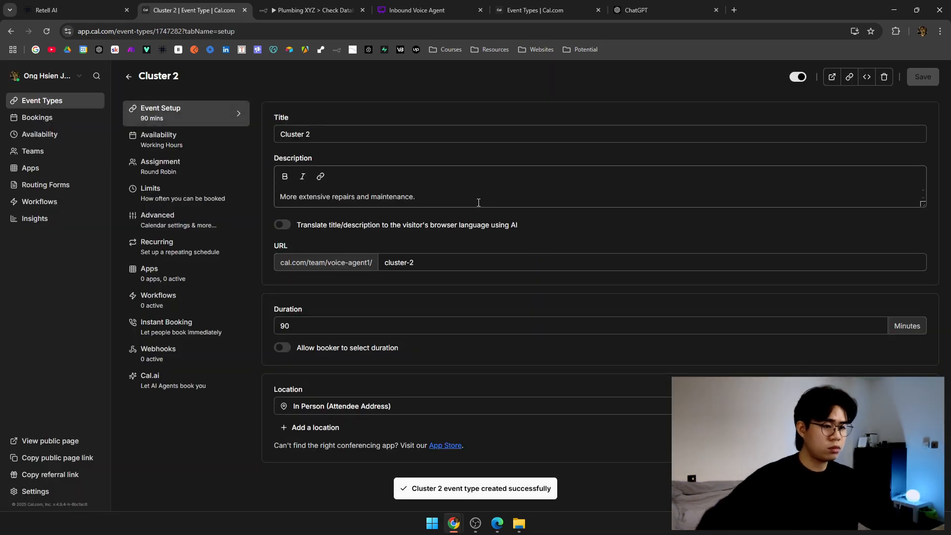
Check Cluster 2's Round Robin assignment and select event type ID 1747282 in the address bar.
click(202, 174)
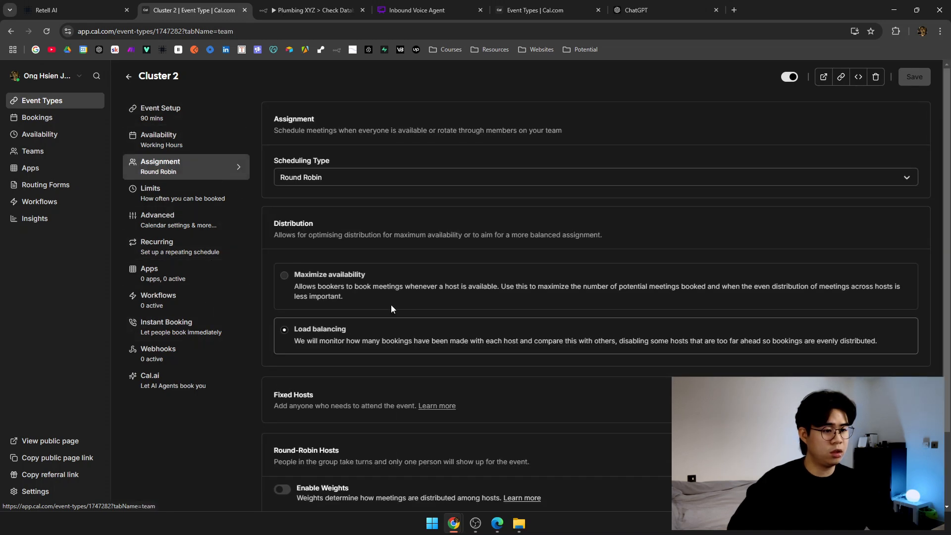
scroll(392, 303, down, 2)
scroll(359, 355, up, 2)
click(191, 32)
double_click(191, 32)
key(ctrl+c)
Paste Cal.com event type ID 1747282 into check_cluster_2's availability and booking tools.
click(80, 10)
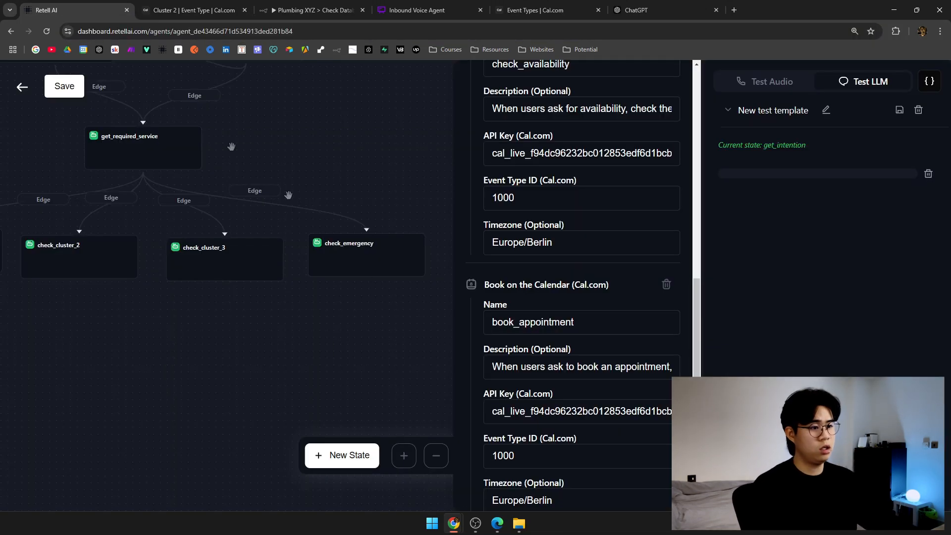
drag(164, 325, 356, 331)
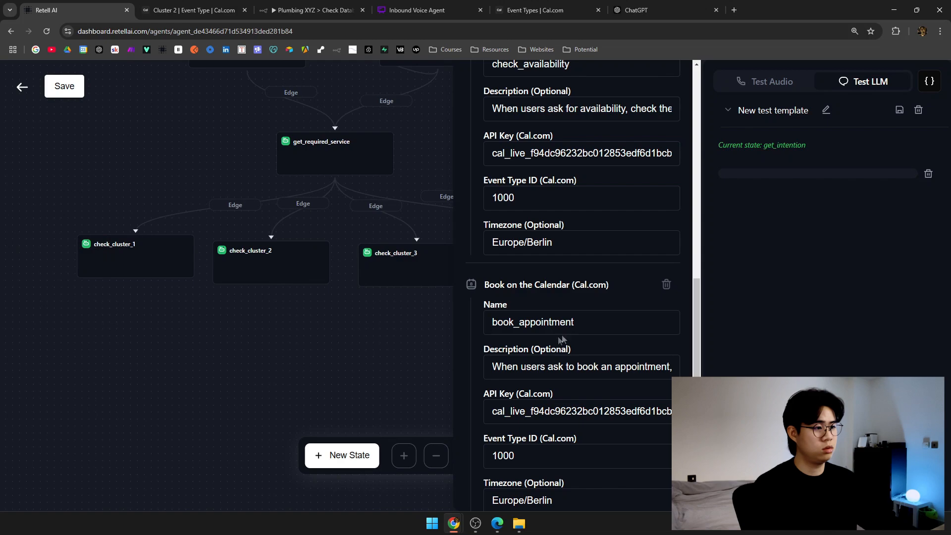
scroll(558, 341, up, 10)
scroll(558, 244, down, 10)
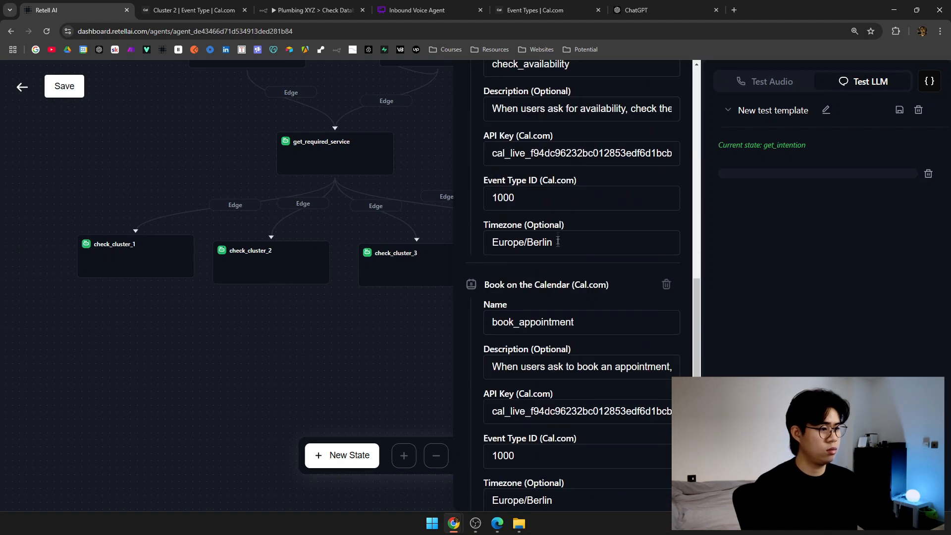
key(ctrl+v)
scroll(553, 210, down, 2)
double_click(503, 380)
key(ctrl+v)
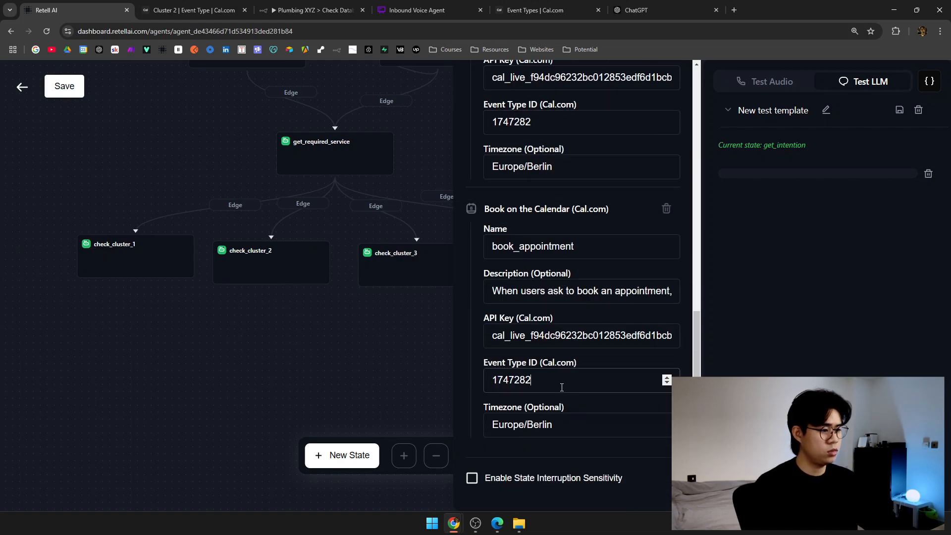
click(373, 391)
click(193, 9)
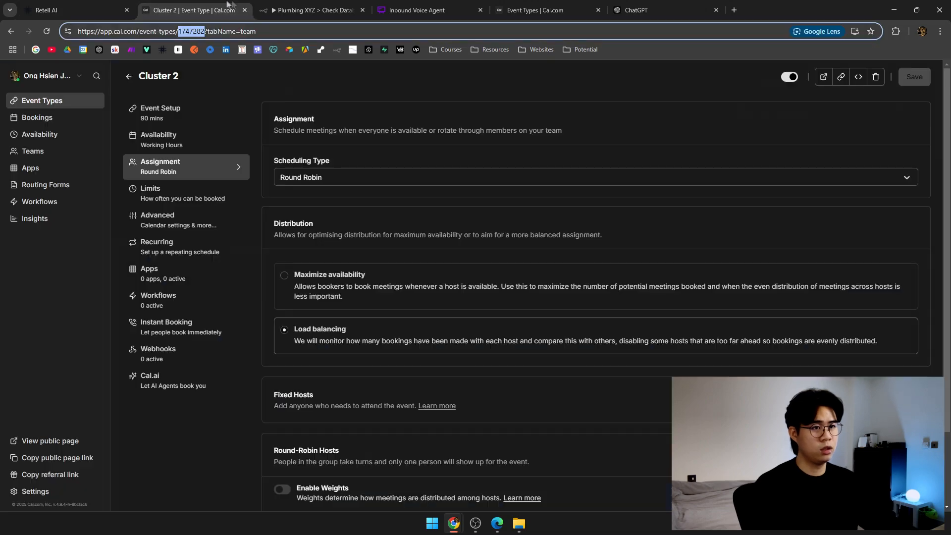
Duplicate Voice Agent1's Cluster 2 event type as a new Cluster 3.
click(129, 77)
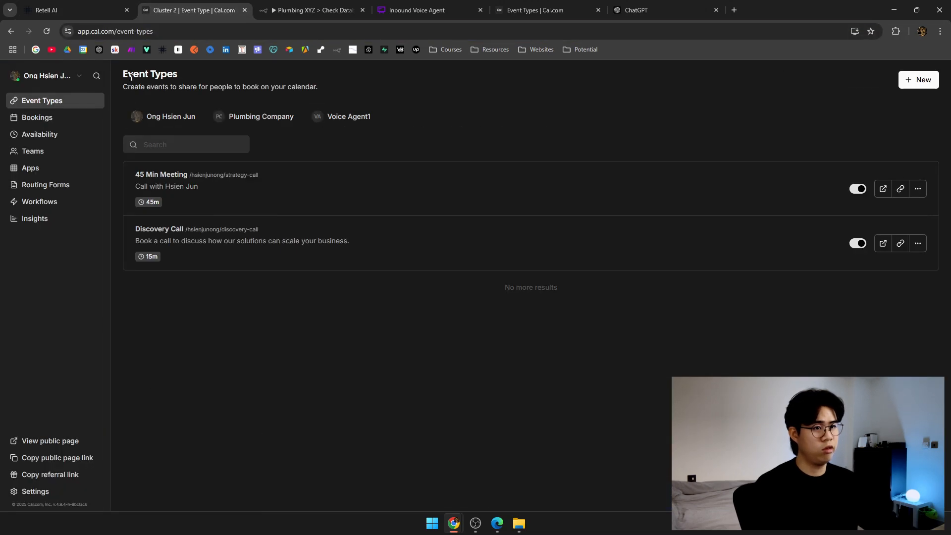
click(370, 118)
click(918, 189)
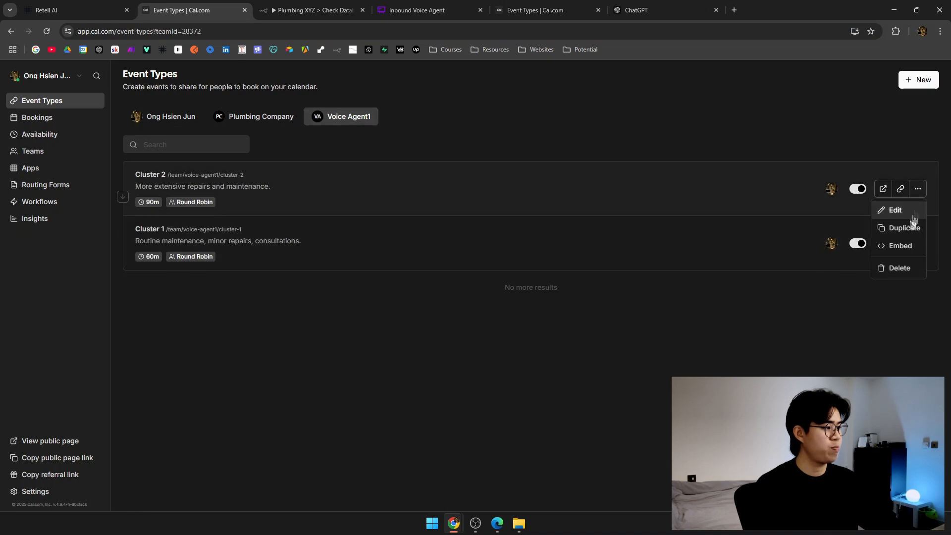
click(456, 224)
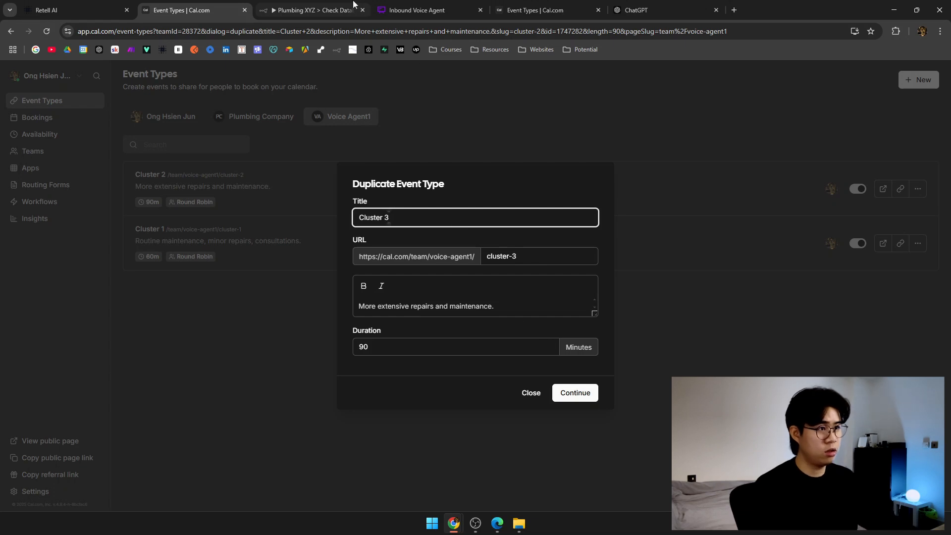
Copy the Cluster 3 description lines from the Whimsical flowchart.
click(417, 10)
click(563, 240)
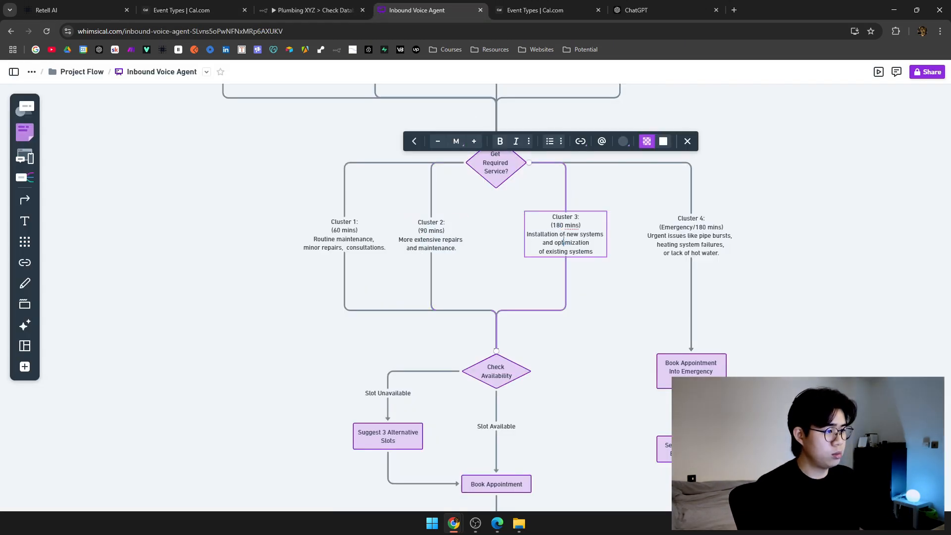
drag(528, 235, 595, 252)
key(ctrl+c)
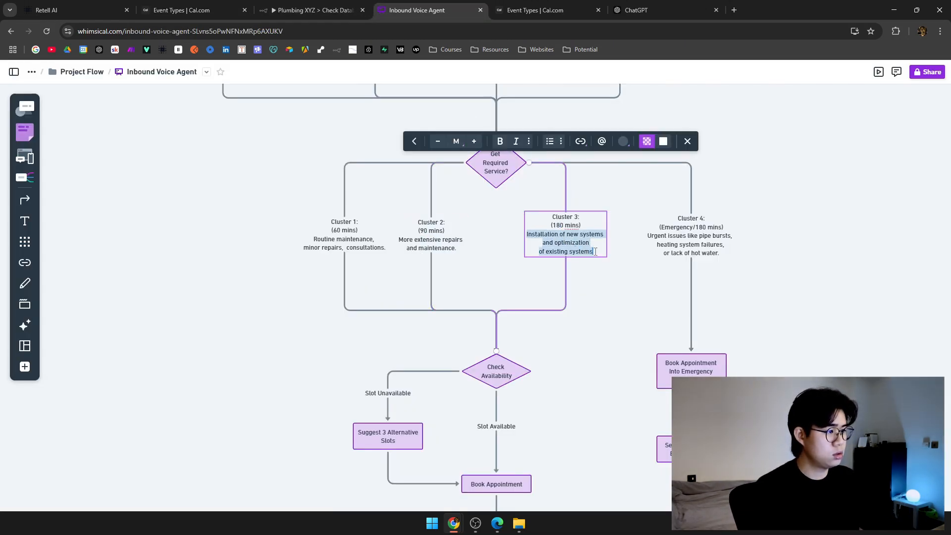
click(347, 7)
click(198, 7)
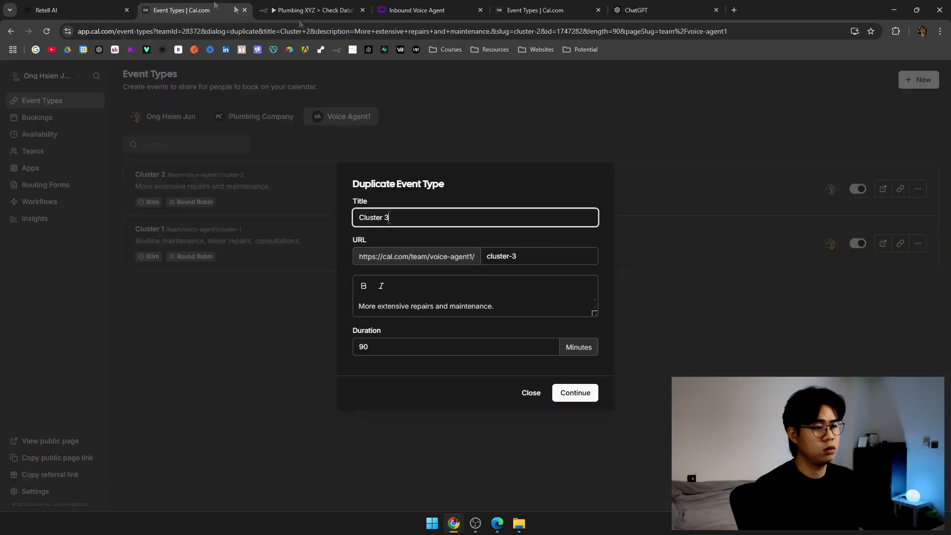
Paste the installation/optimization description as one line, set duration to 180 minutes, and create Cluster 3.
click(502, 297)
key(ctrl+a)
key(ctrl+v)
click(515, 250)
click(419, 311)
key(Delete)
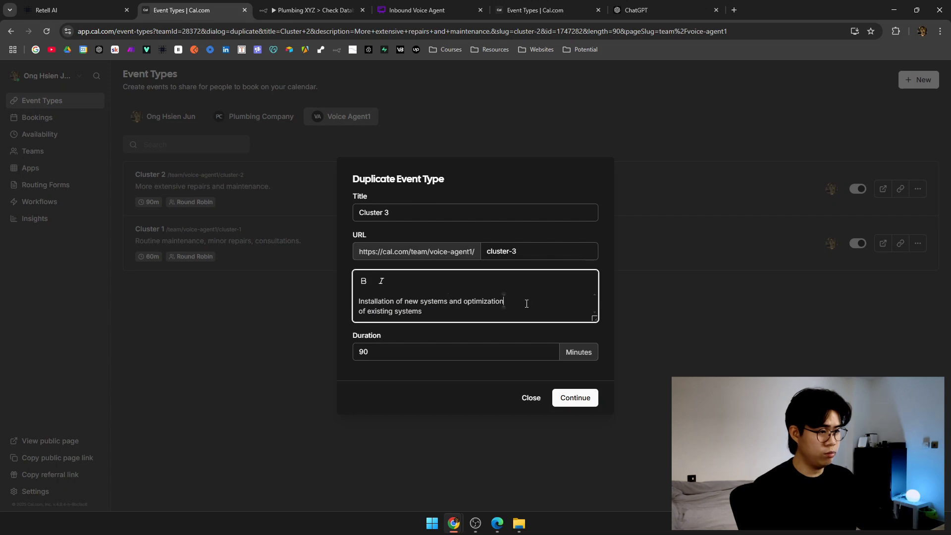
key(Delete)
key(Tab)
text(180)
click(577, 393)
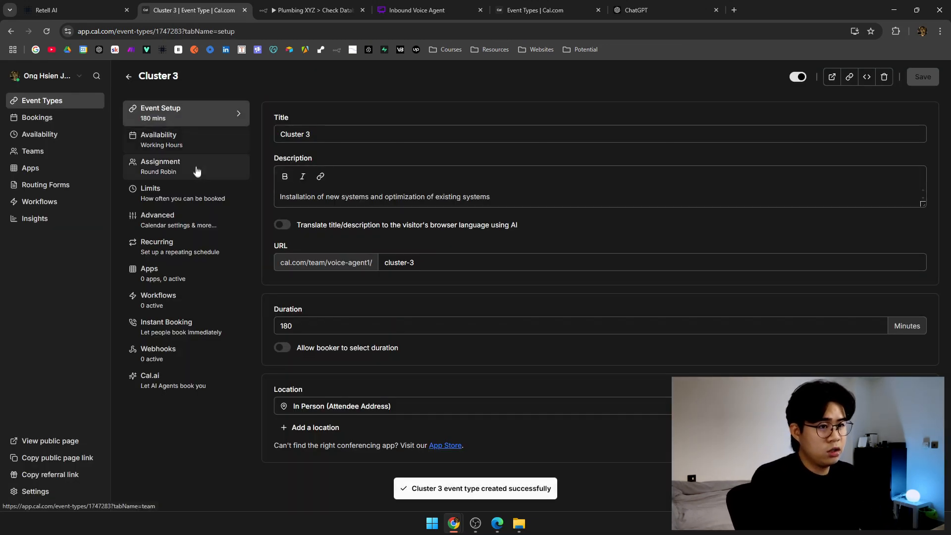
Copy event type ID 1747283 and paste it into check_cluster_3's availability and booking tools.
click(214, 174)
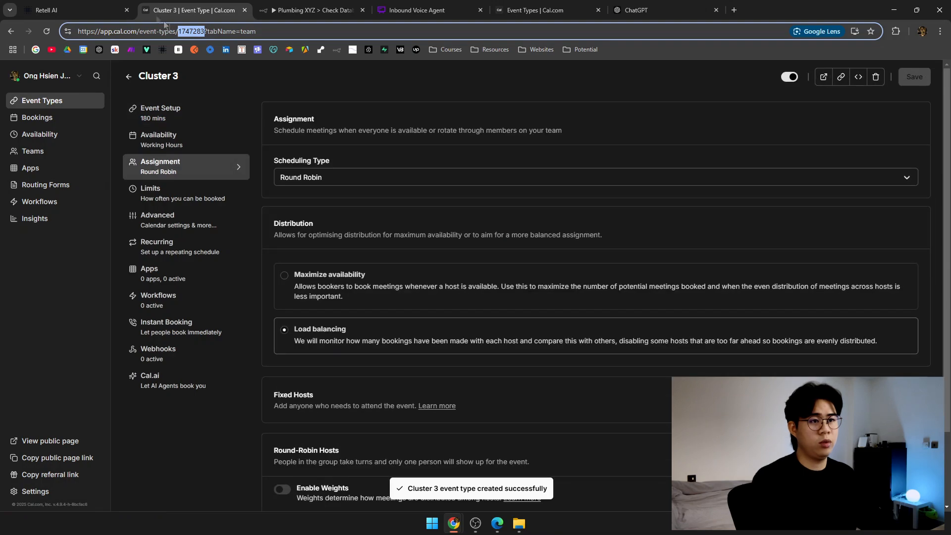
key(ctrl+1)
click(444, 253)
scroll(534, 440, down, 10)
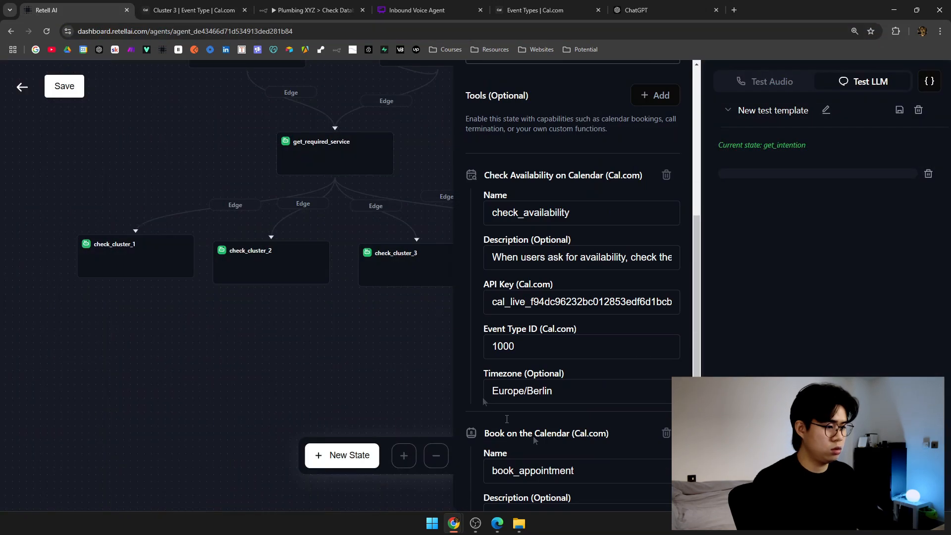
double_click(573, 348)
text(1747283)
scroll(573, 348, down, 5)
double_click(567, 380)
text(1747283)
click(578, 424)
click(436, 335)
Open the check_emergency state, then return to Cal.com's event types list.
drag(436, 335, 294, 338)
click(379, 252)
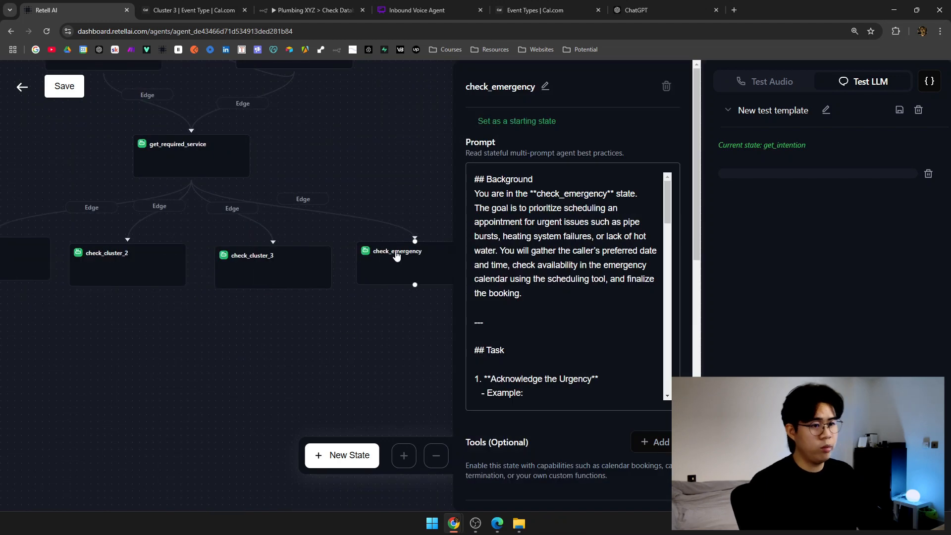
click(218, 10)
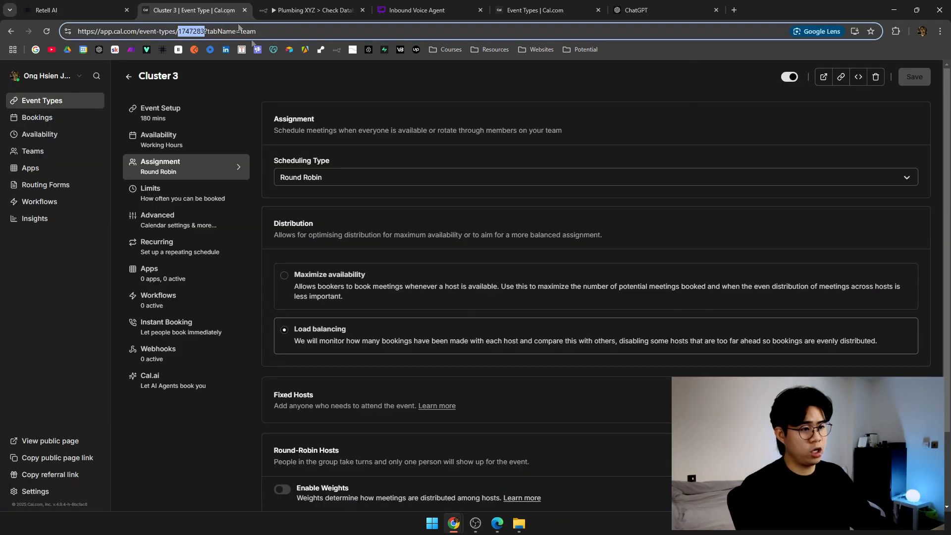
click(129, 79)
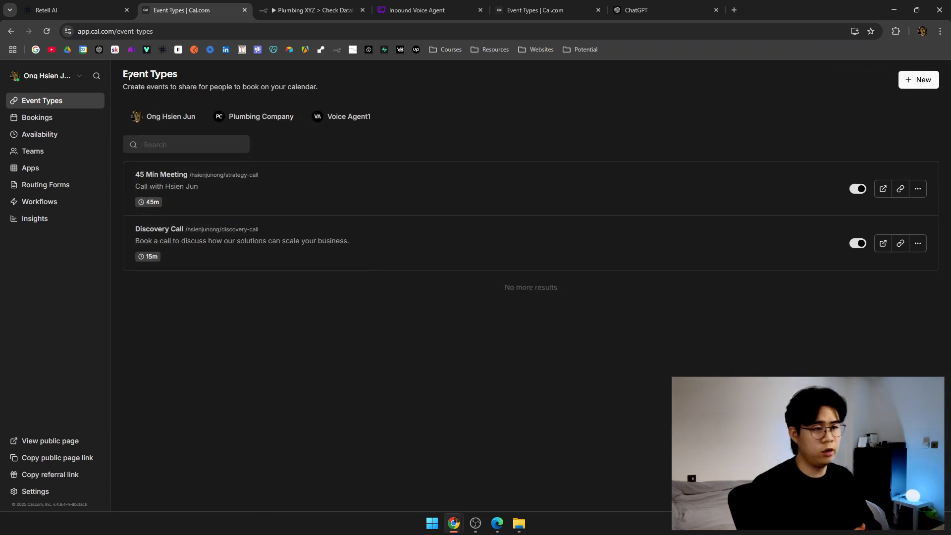
Duplicate Voice Agent1's Cluster 3 event type and retitle it Cluster 4 (Emergency).
click(347, 125)
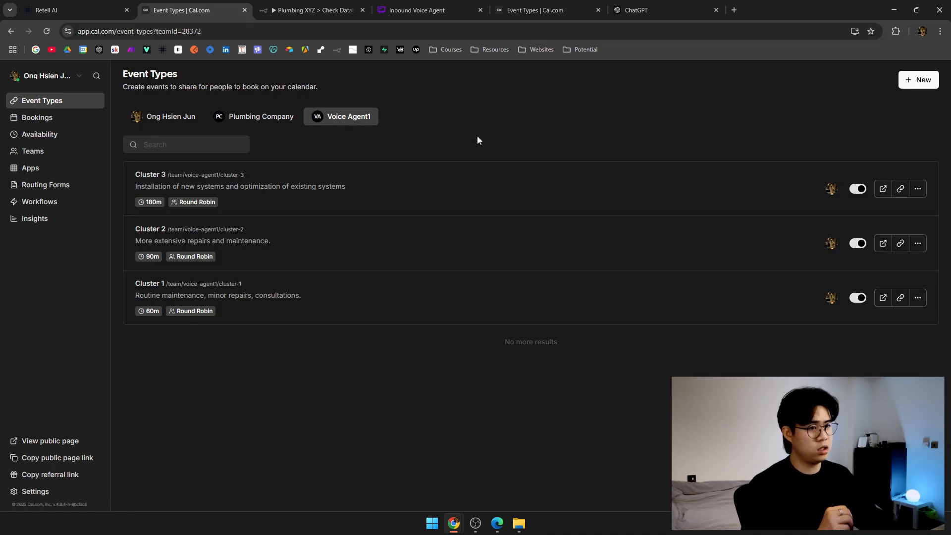
click(918, 190)
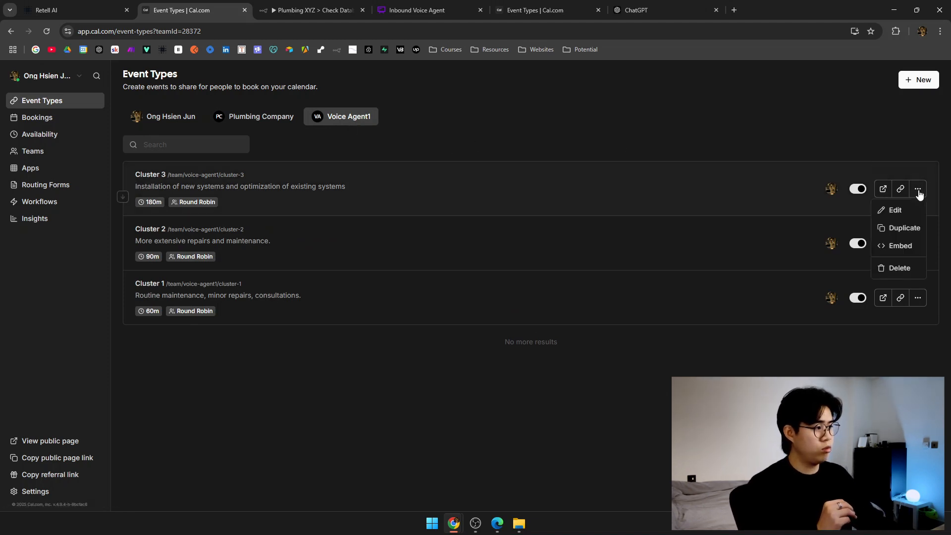
click(911, 227)
drag(398, 219, 371, 217)
click(399, 215)
key(BackSpace)
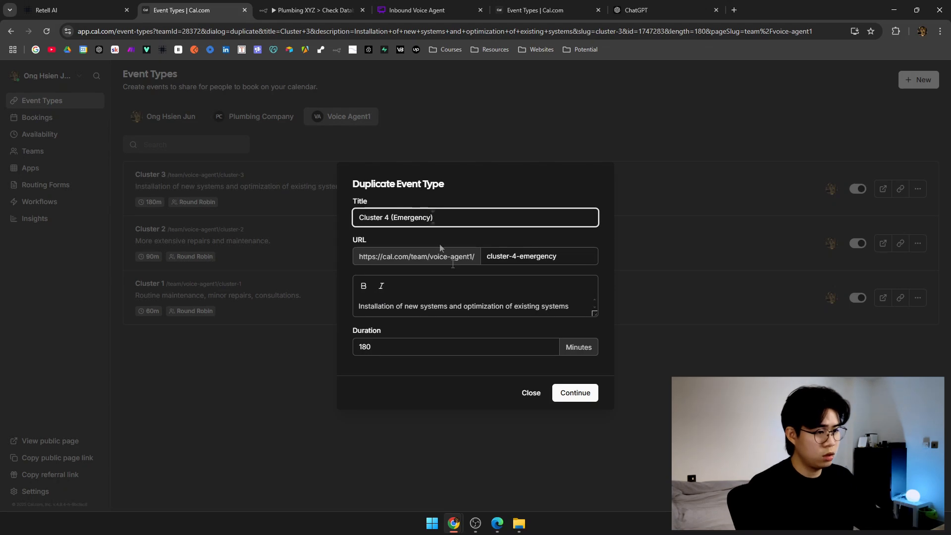
Copy the Cluster 4 emergency description from the Whimsical flowchart.
click(417, 10)
triple_click(651, 237)
drag(669, 240, 650, 239)
key(ctrl+z)
click(280, 9)
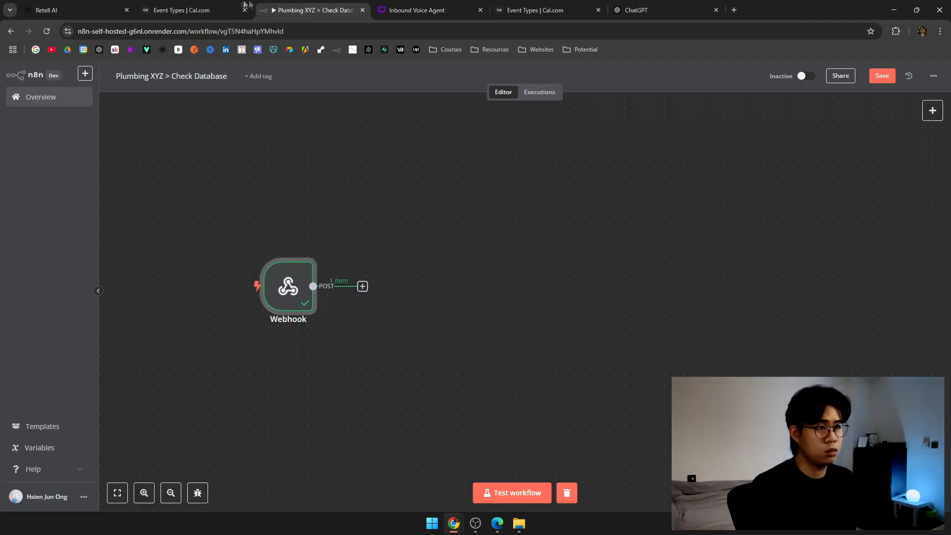
click(220, 10)
Replace the description with the pipe-burst/heating-failure/no-hot-water text and create the event type.
click(510, 260)
click(488, 305)
key(ctrl+a)
text(Urgent issues like pipe bursts, heating system failures, or lack of hot water.)
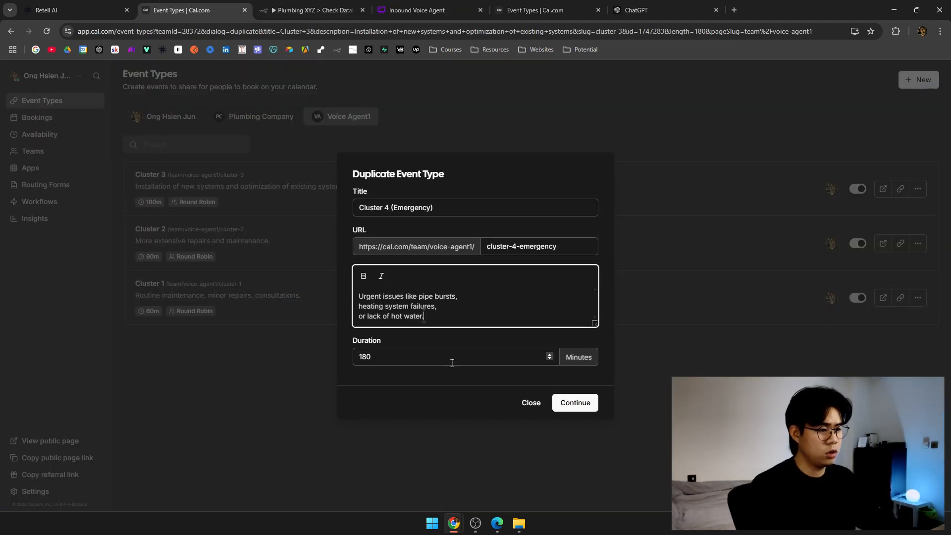
key(Delete)
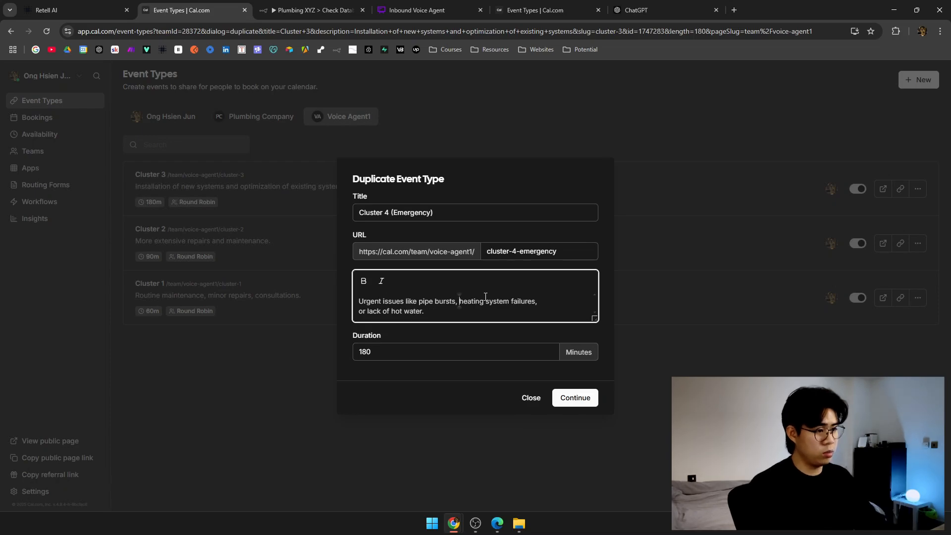
key(Delete)
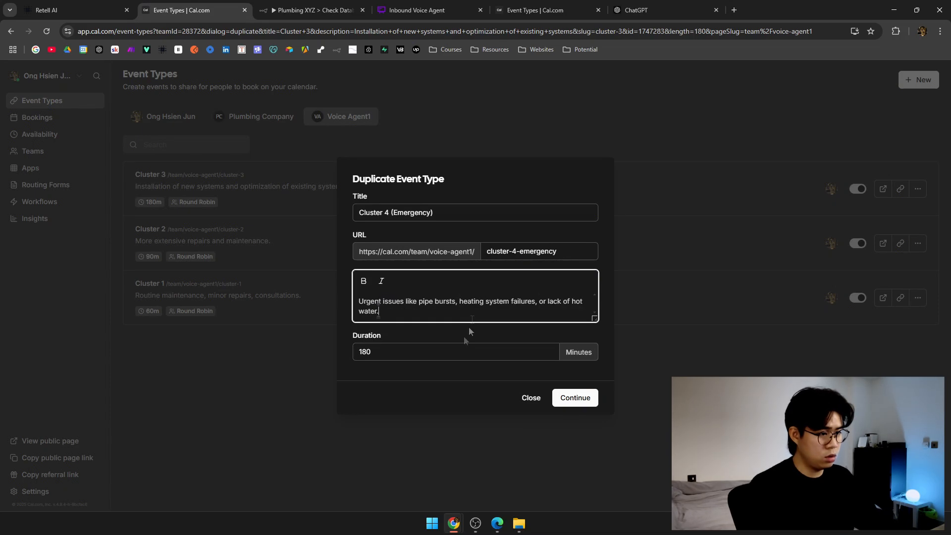
click(417, 10)
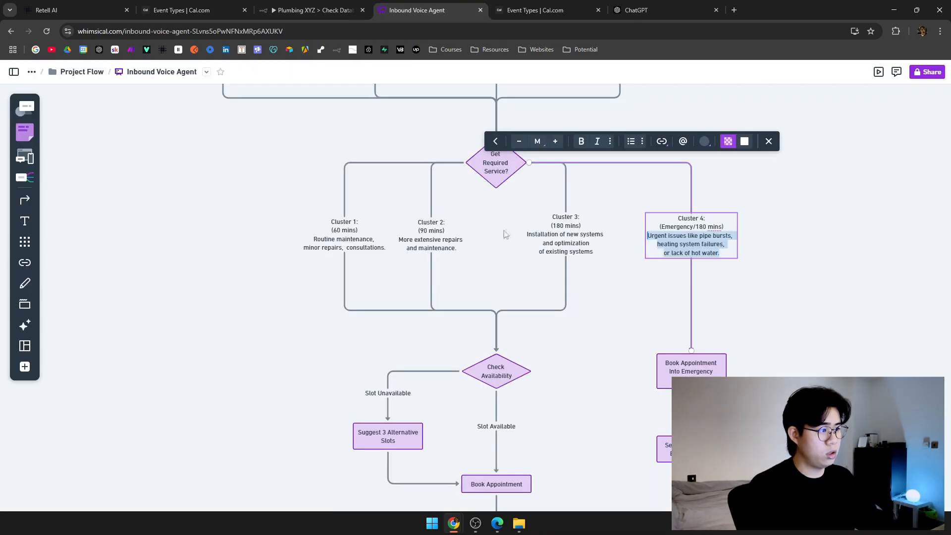
click(188, 10)
click(577, 398)
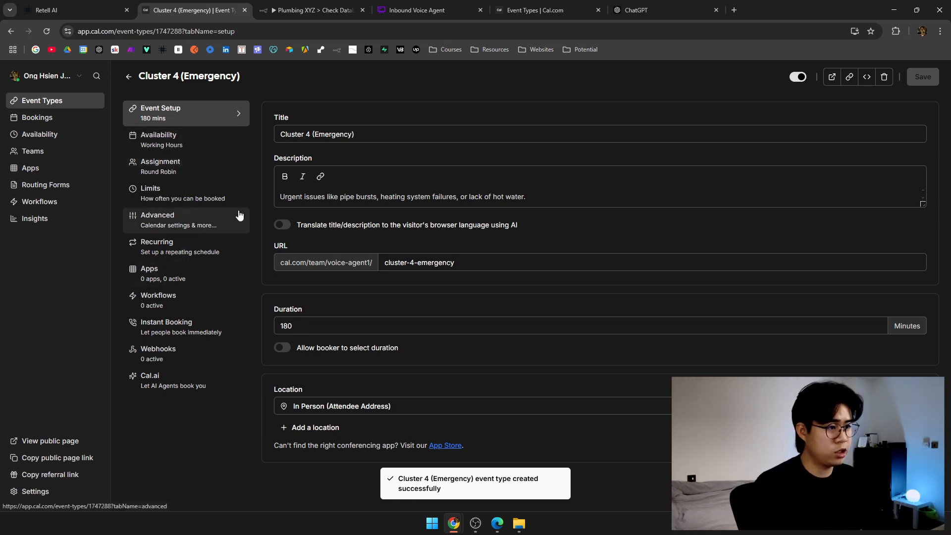
Turn on Offer seats in Cluster 4's Advanced settings with 5 seats per slot.
scroll(299, 263, down, 2)
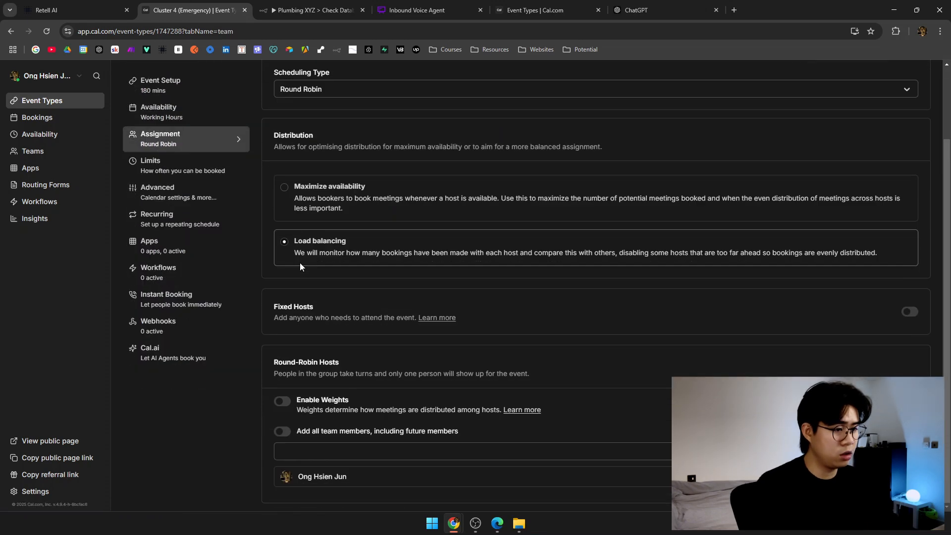
scroll(300, 267, up, 2)
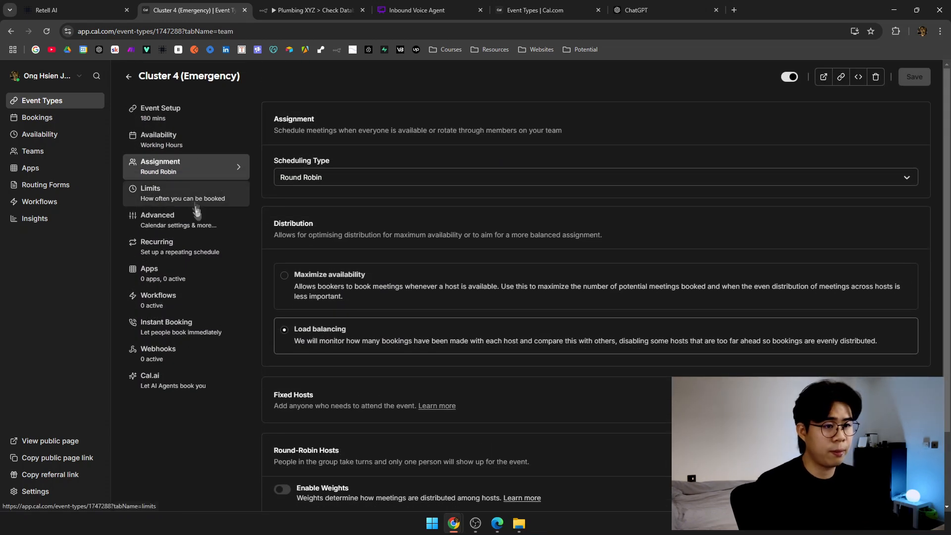
click(200, 226)
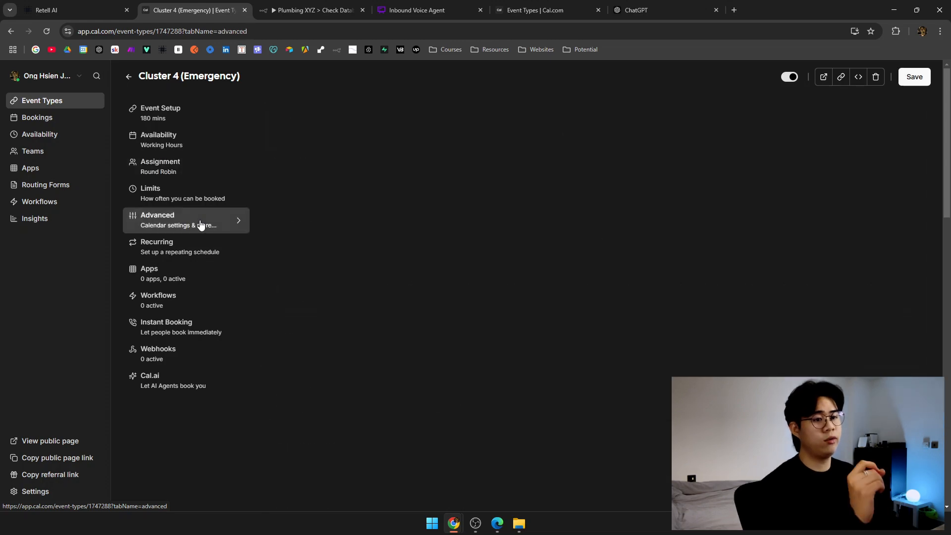
scroll(300, 253, down, 5)
scroll(299, 260, down, 6)
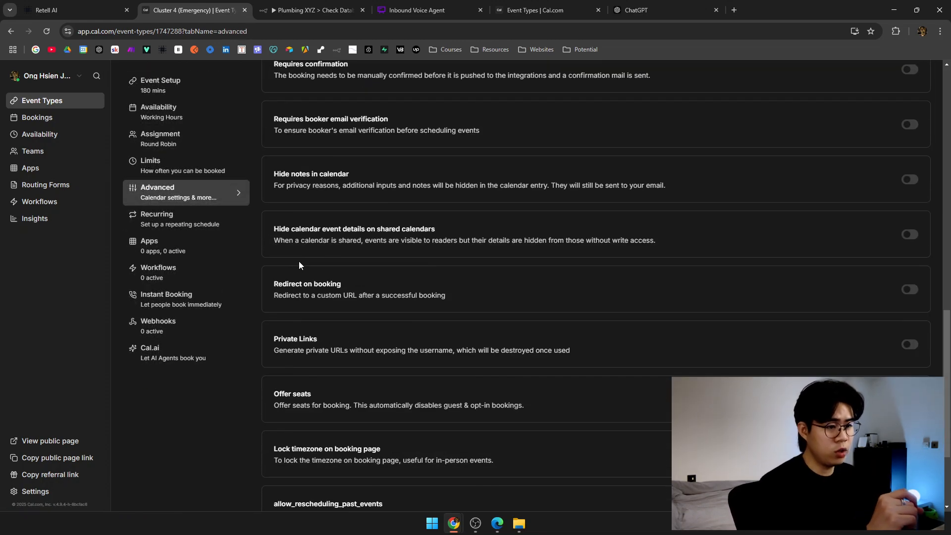
scroll(299, 260, down, 2)
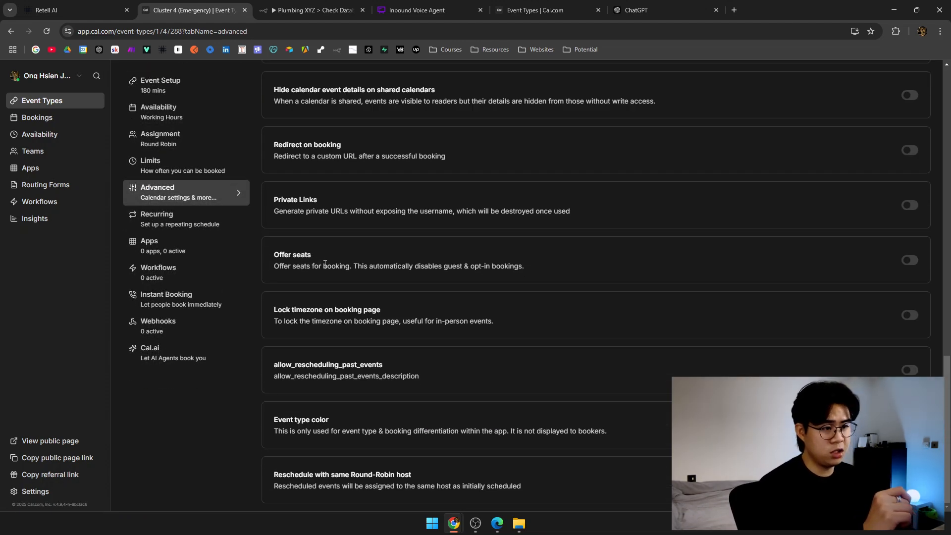
click(907, 260)
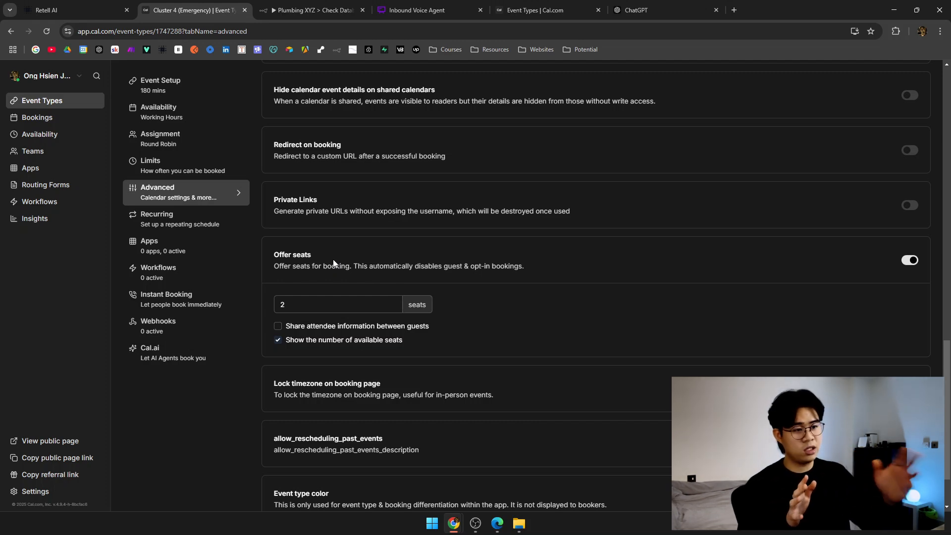
double_click(334, 303)
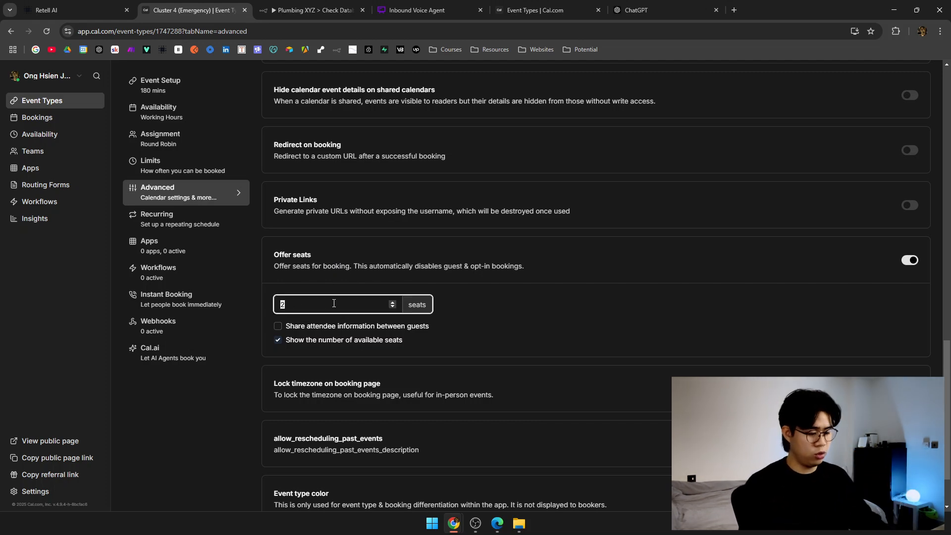
click(454, 314)
Save the Cluster 4 (Emergency) event and preview its public booking page.
scroll(519, 358, down, 2)
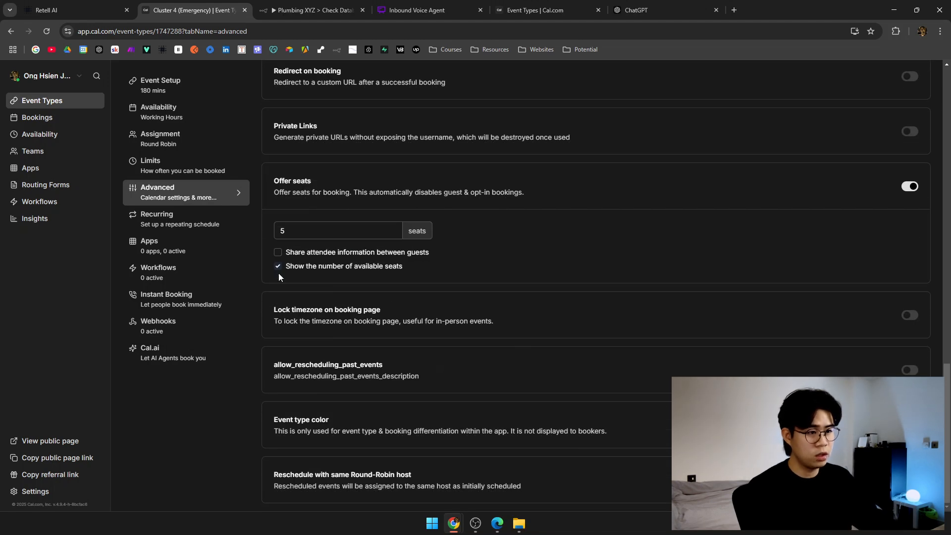
drag(280, 270, 412, 265)
click(430, 270)
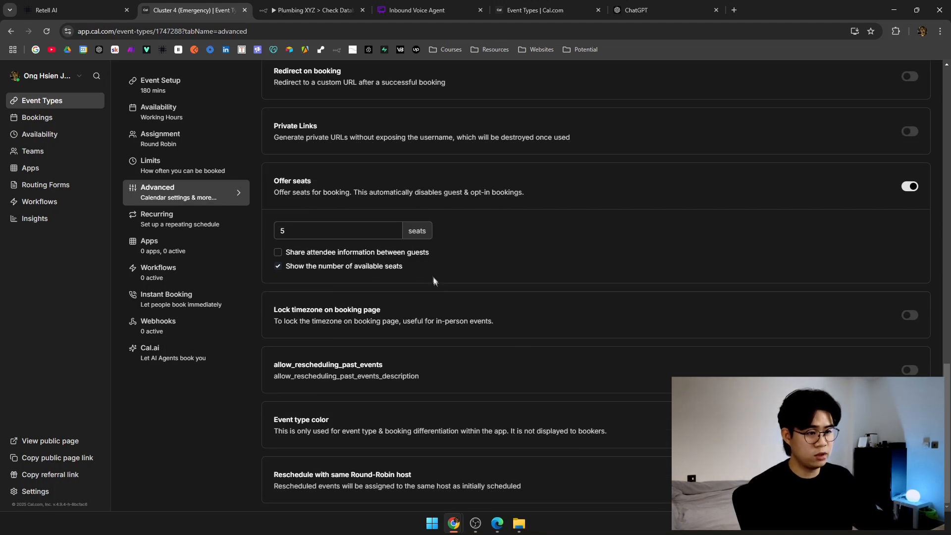
scroll(519, 386, up, 20)
click(910, 84)
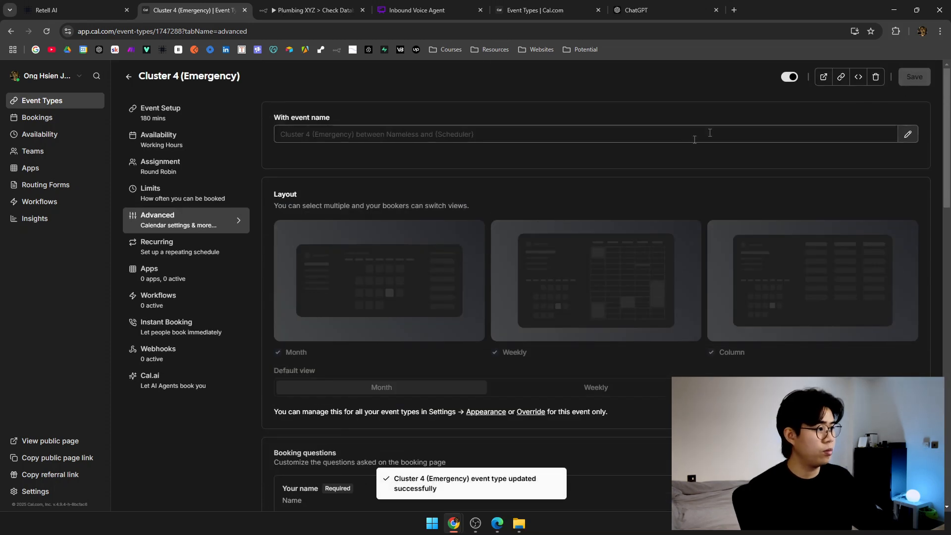
click(824, 77)
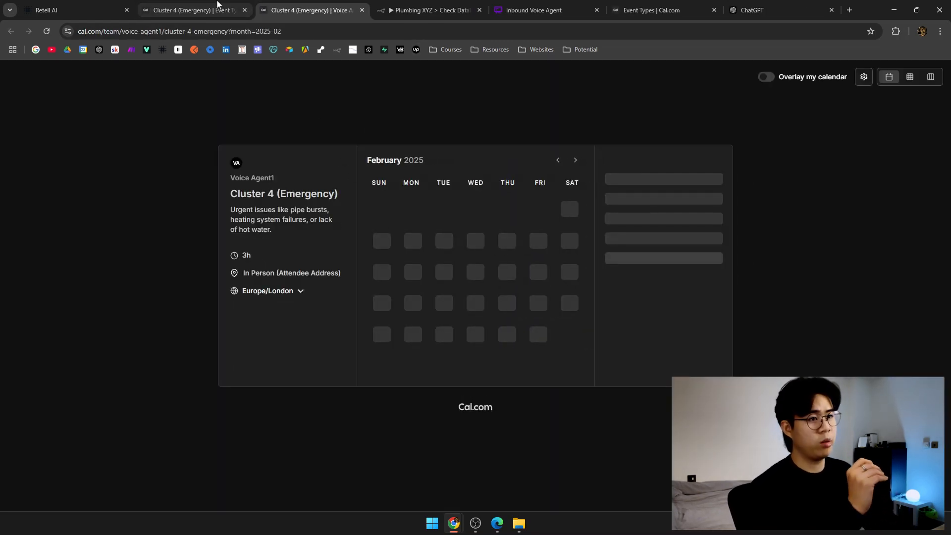
Preview Voice Agent1's Cluster 3 booking page and pick February 6 at 1:00pm.
click(217, 9)
click(129, 78)
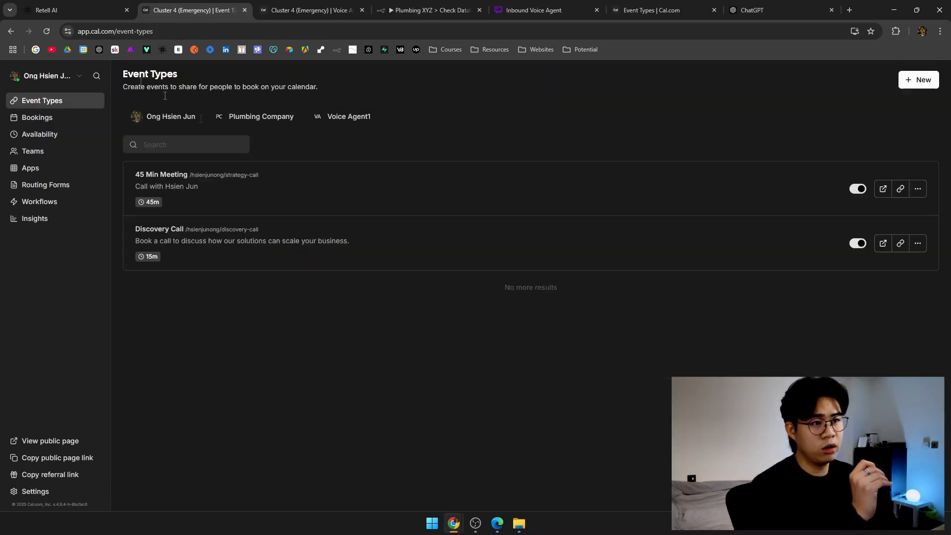
click(335, 122)
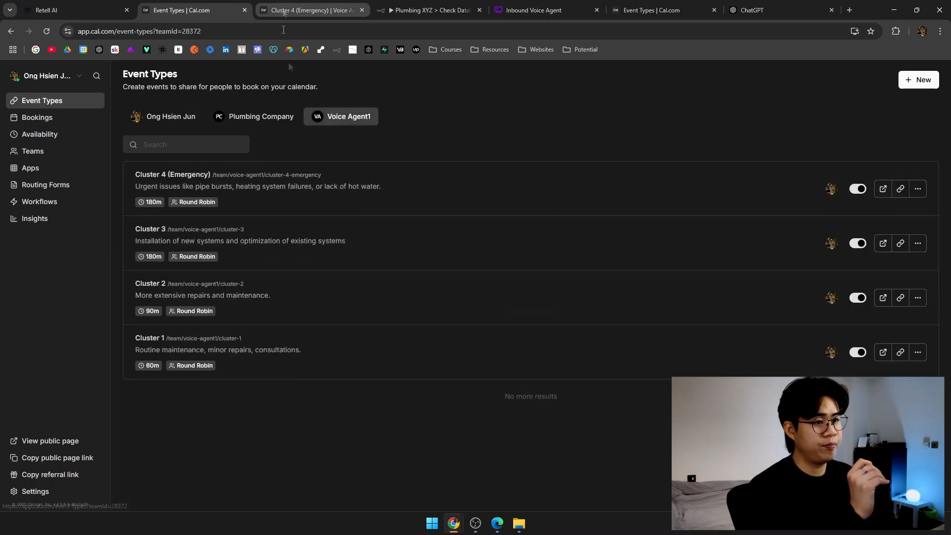
click(883, 242)
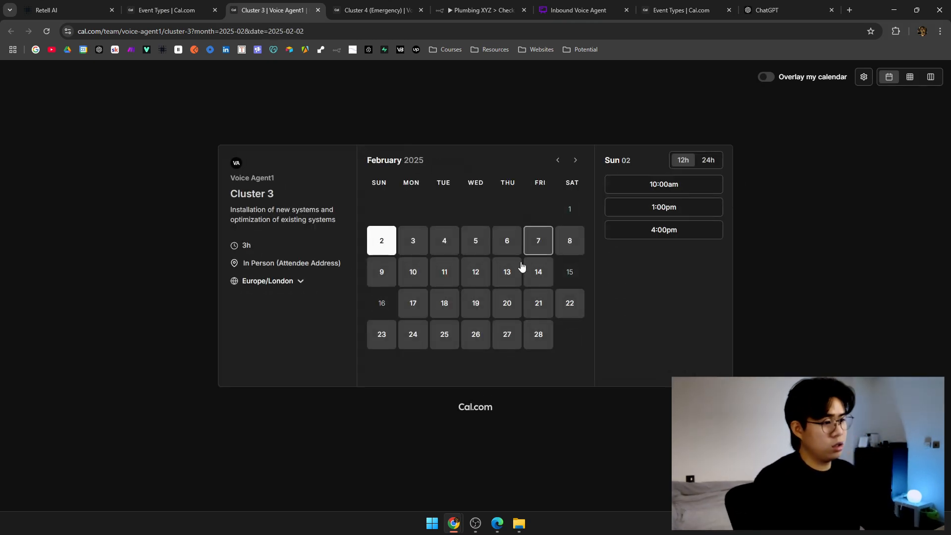
click(513, 242)
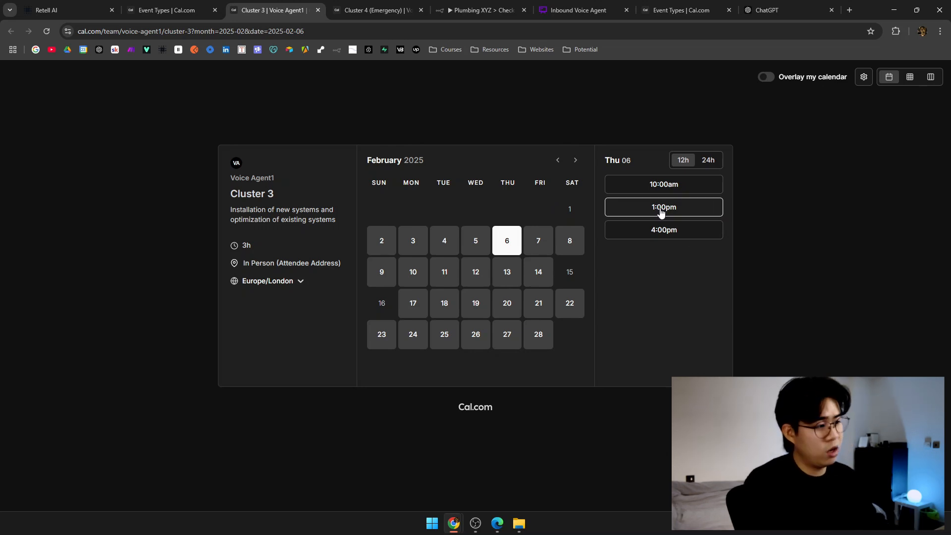
click(657, 213)
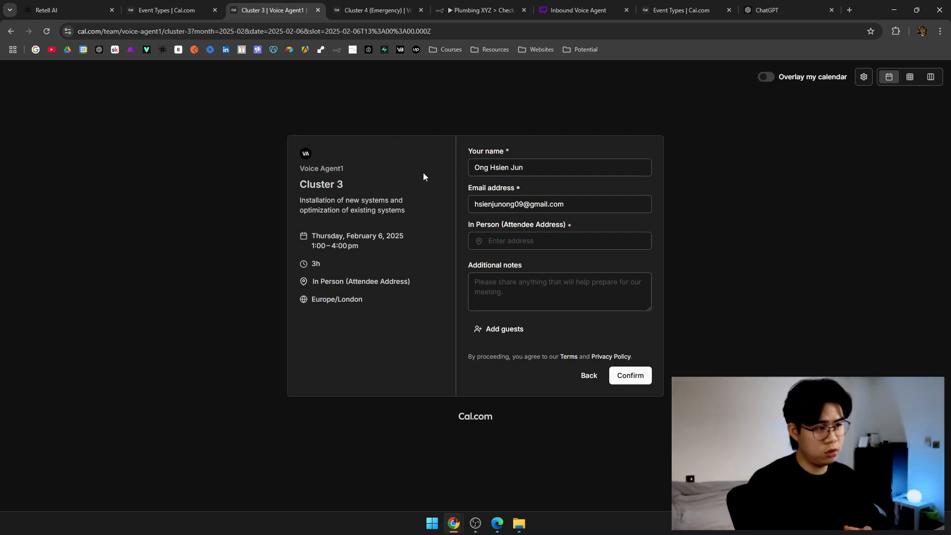
On the Cluster 4 (Emergency) booking page, pick February 8 at 1:00pm.
click(392, 2)
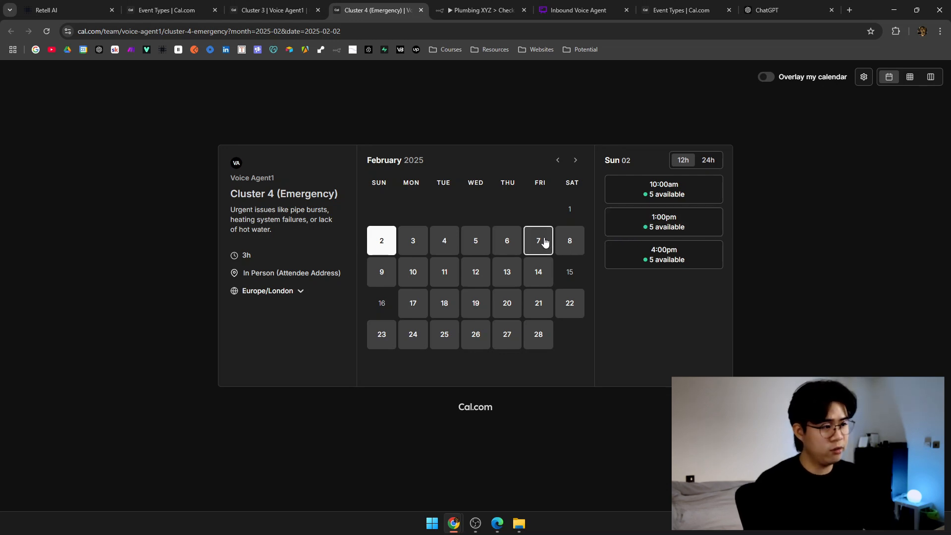
click(574, 244)
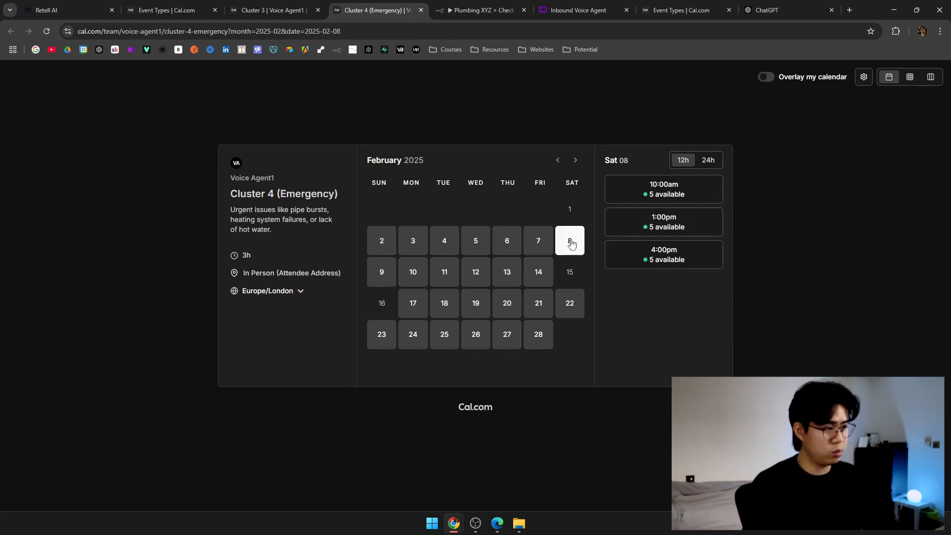
click(706, 228)
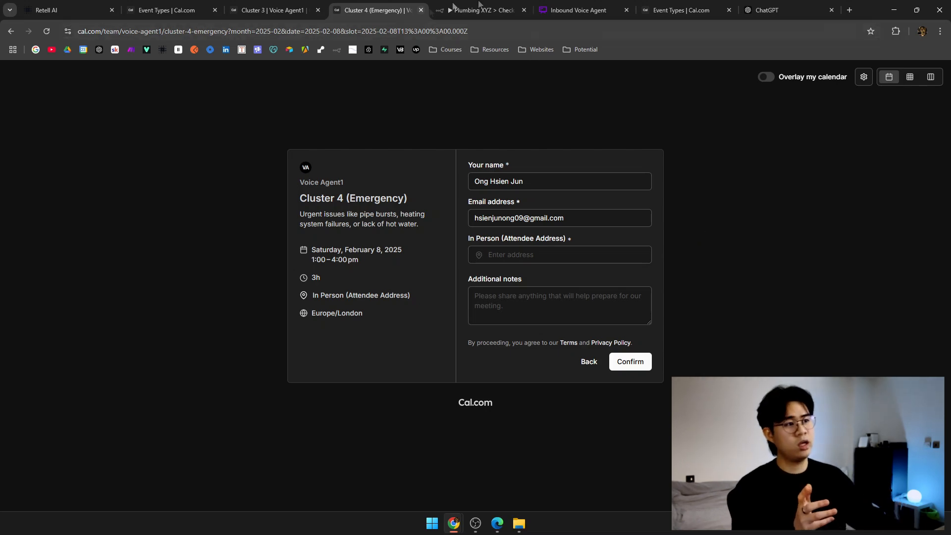
click(577, 10)
click(549, 287)
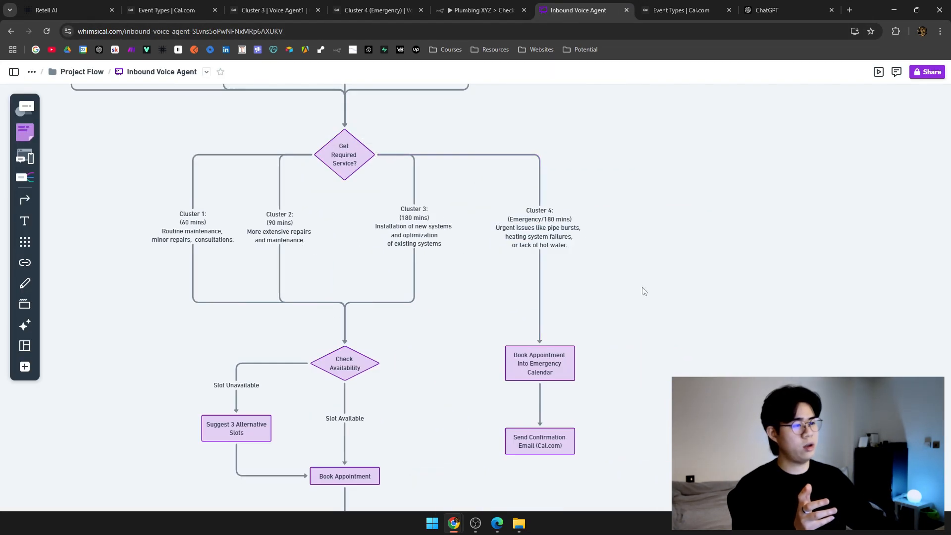
Pan the Whimsical cluster branches, close the Cluster 3 and Cluster 4 previews, and show Event Types.
drag(641, 290, 625, 251)
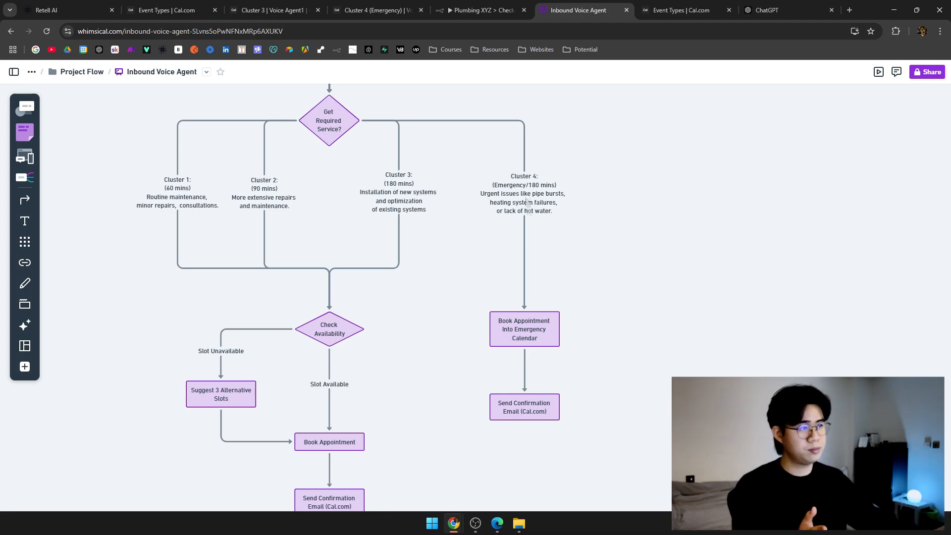
click(478, 10)
click(377, 10)
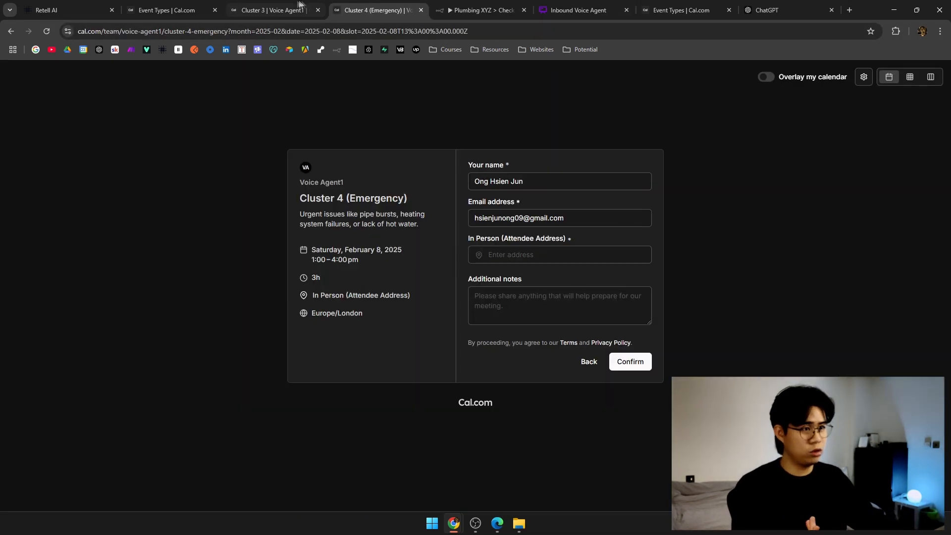
click(287, 10)
click(377, 10)
click(287, 10)
middle_click(286, 10)
middle_click(286, 10)
click(196, 8)
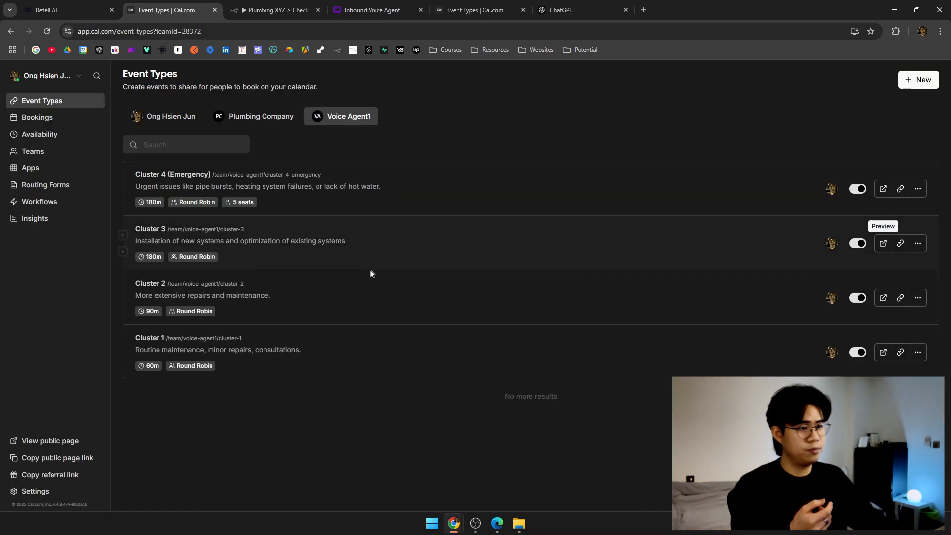
Copy the Cluster 4 (Emergency) event type ID 1747288 from the Cal.com address.
click(99, 10)
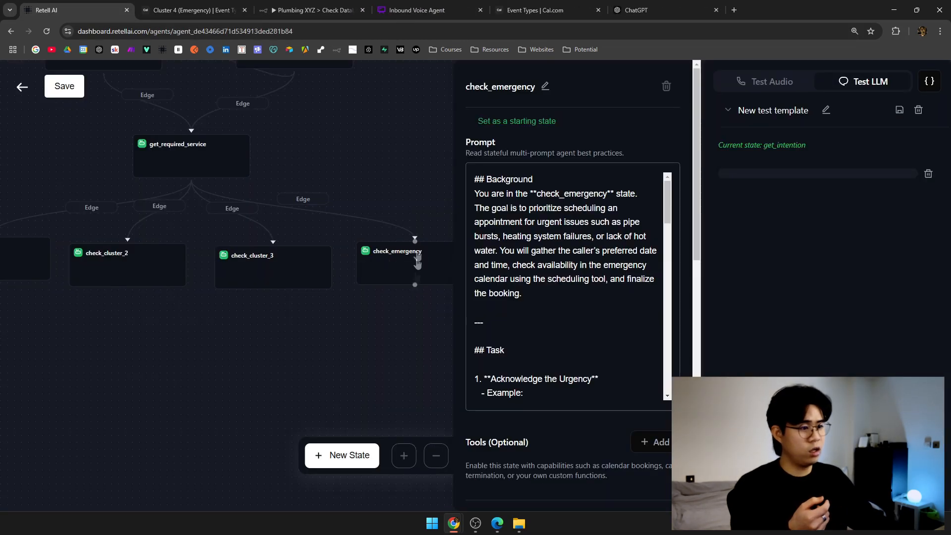
drag(436, 369, 305, 338)
scroll(565, 466, down, 10)
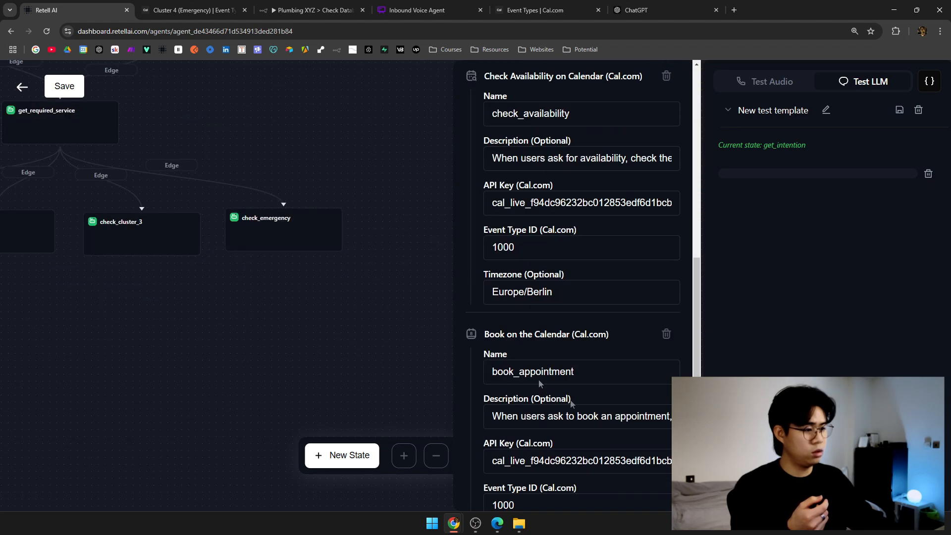
click(223, 9)
double_click(191, 32)
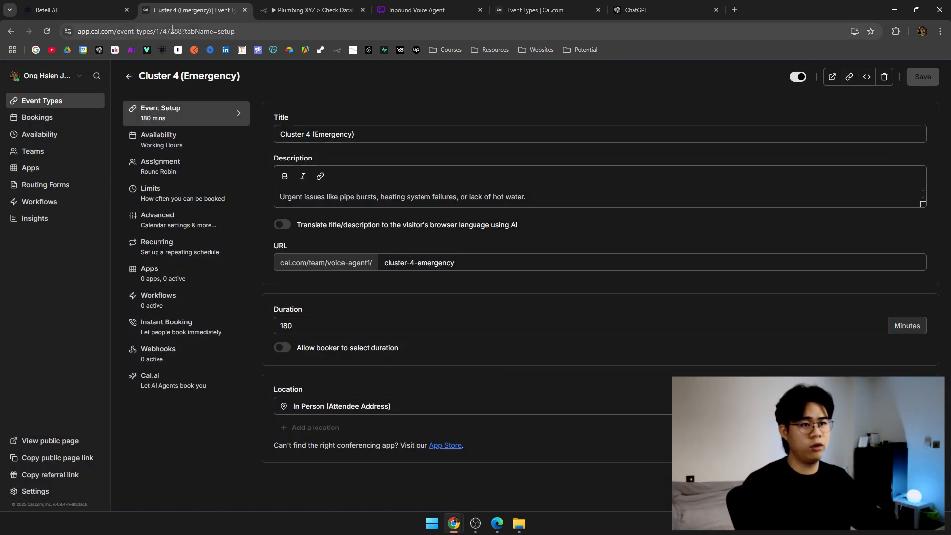
key(ctrl+c)
Paste 1747288 into check_emergency's availability and booking tools and save the agent.
click(74, 10)
double_click(502, 245)
key(ctrl+v)
scroll(523, 351, down, 3)
double_click(564, 382)
key(ctrl+v)
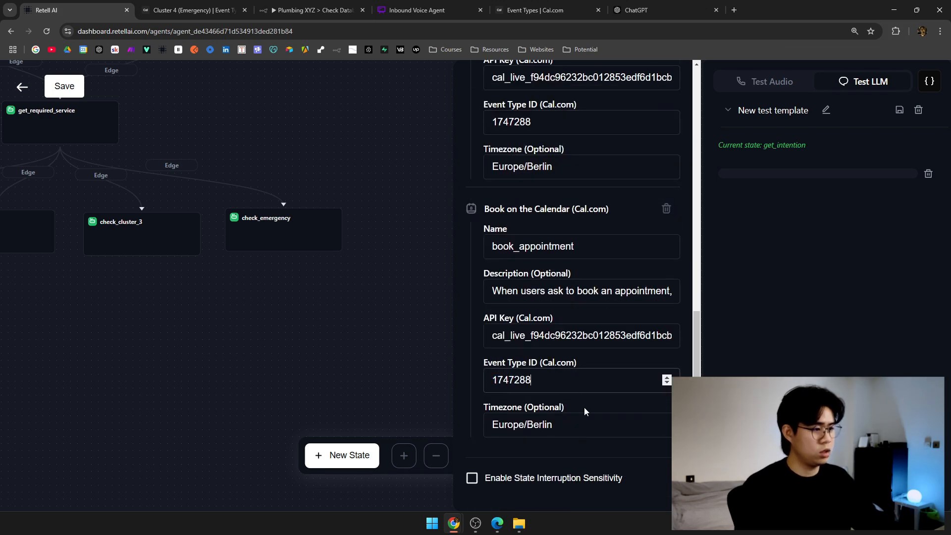
click(296, 327)
key(ctrl+s)
key(Escape)
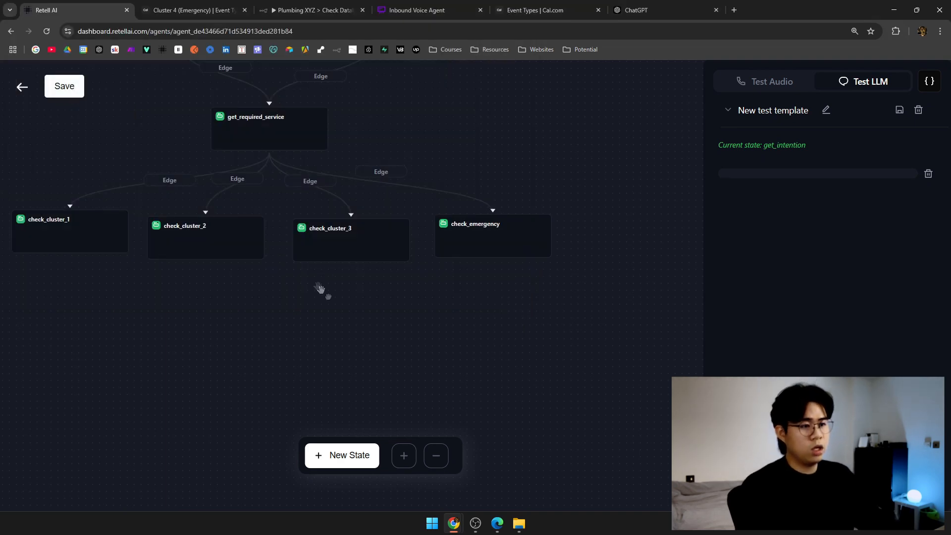
drag(319, 287, 468, 360)
scroll(557, 275, up, 5)
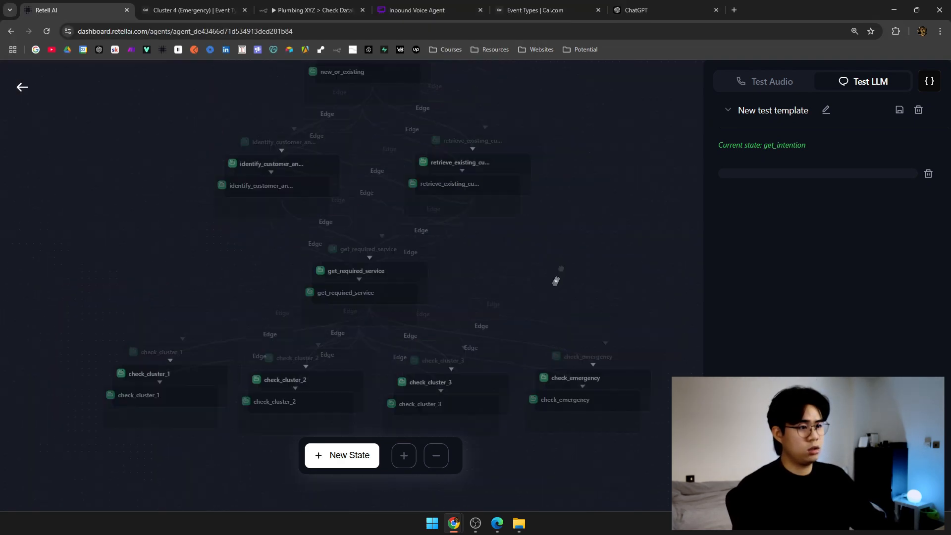
drag(568, 371, 538, 147)
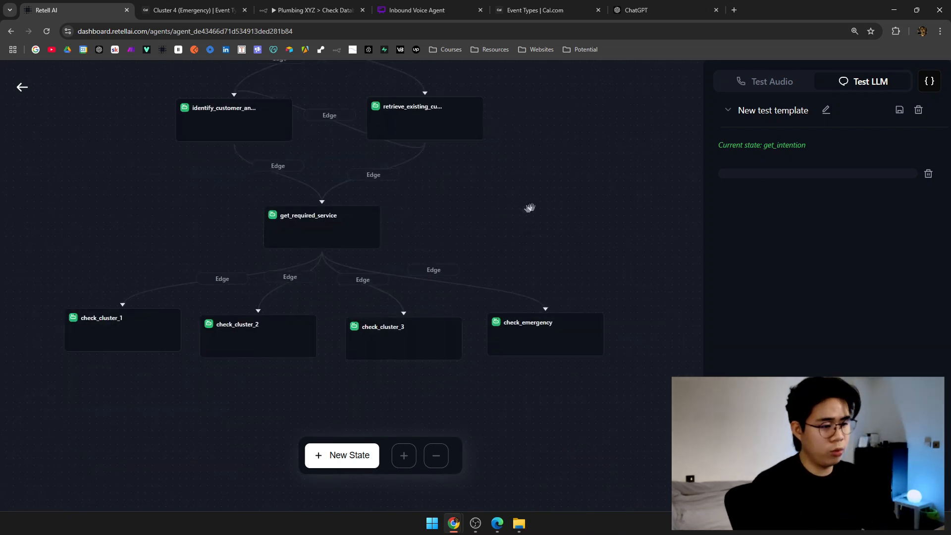
drag(530, 207, 554, 180)
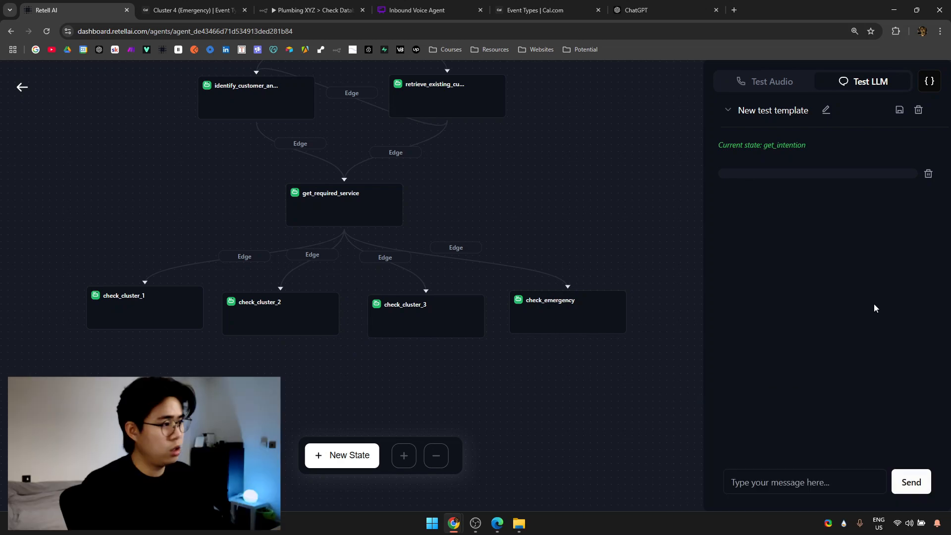
Greet the test agent with 'hi' and say 'i want to book an apointment'.
click(822, 474)
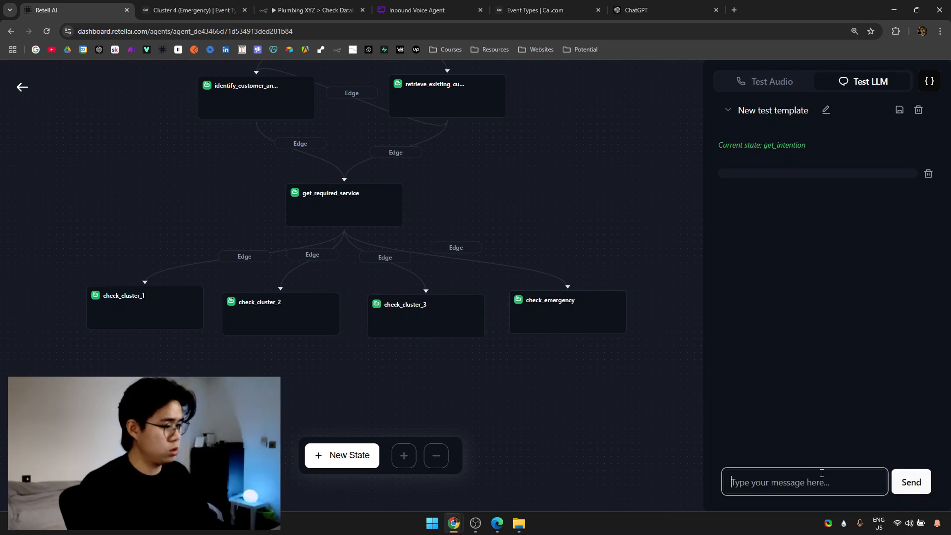
text(hi)
key(Return)
text(i wqant)
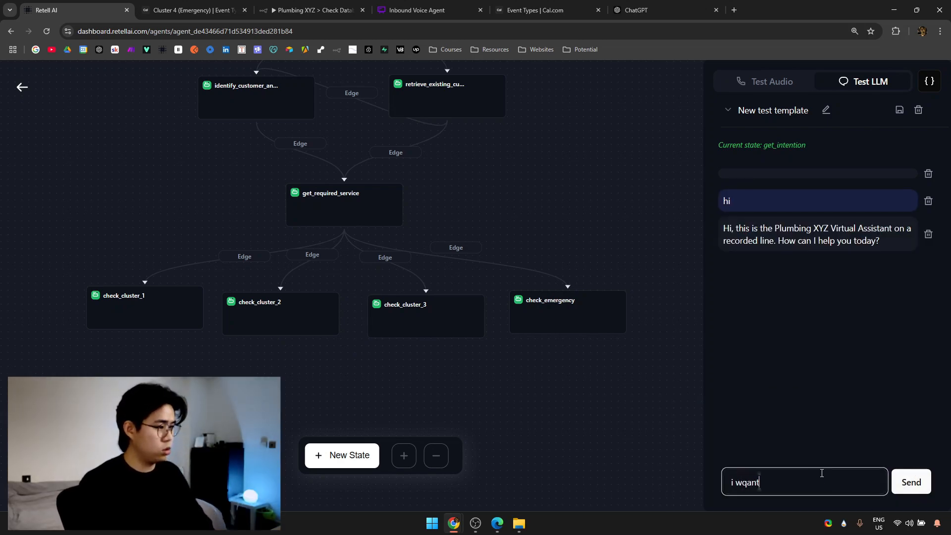
key(ctrl+BackSpace)
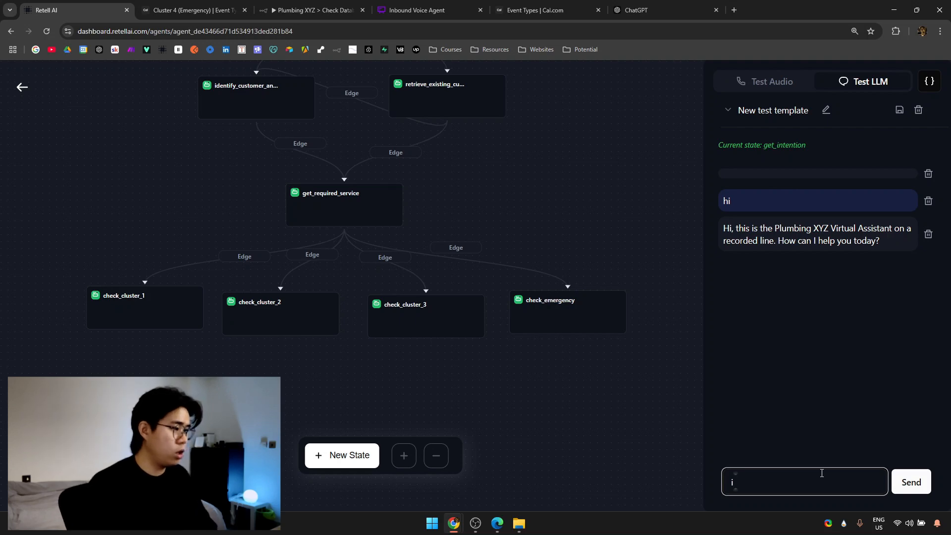
text(want to book an apointment)
key(Return)
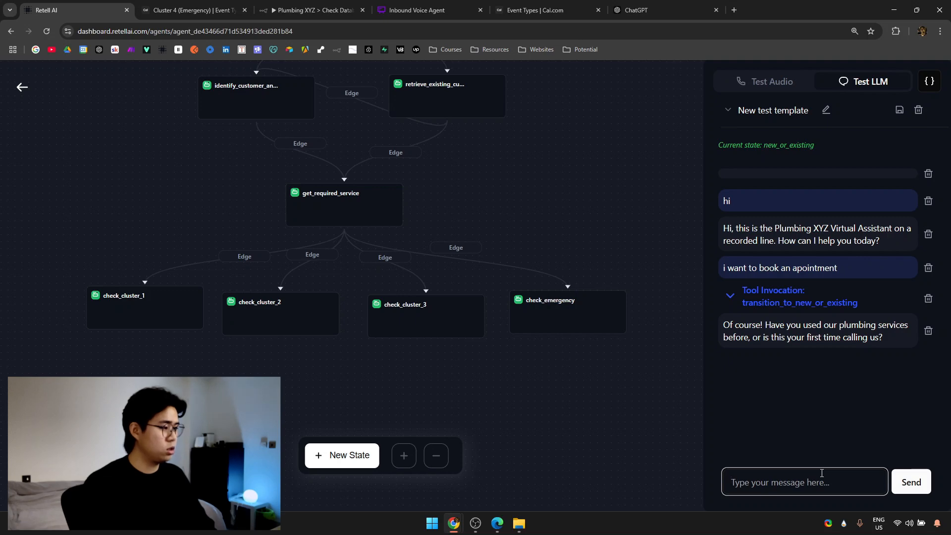
Answer 'i am a new customer' and then 'homeowener' as the customer type.
text(i am an)
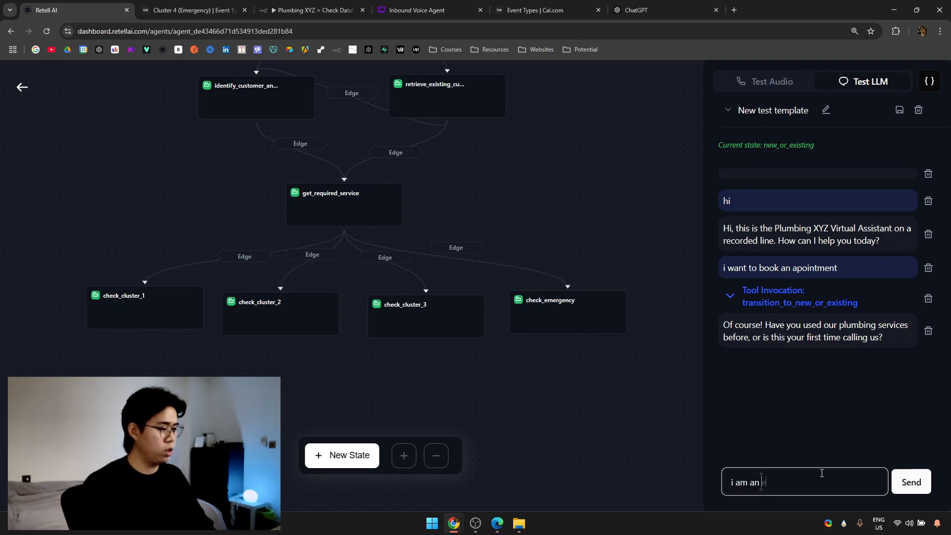
text( existing customer)
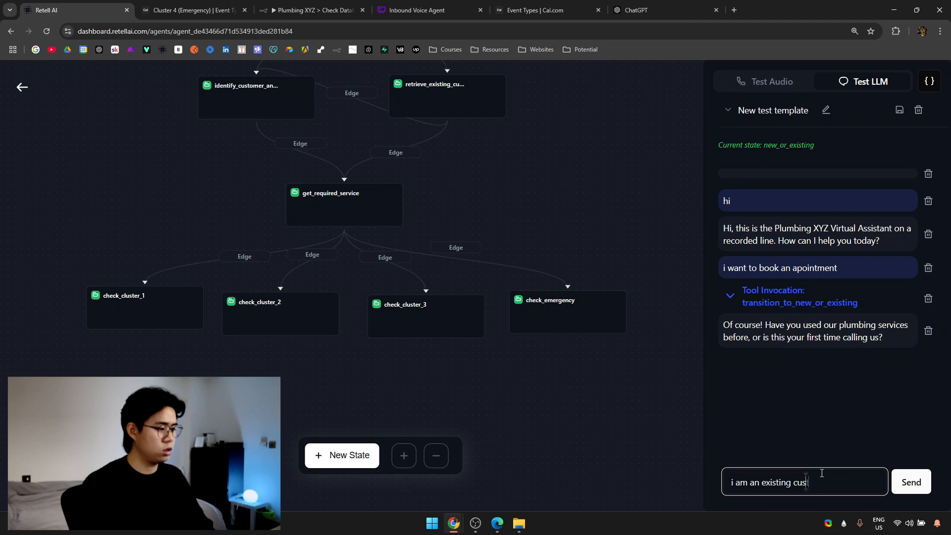
key(ctrl+BackSpace)
key(ctrl+BackSpace)
key(ctrl+BackSpace)
text(a new customer)
key(Return)
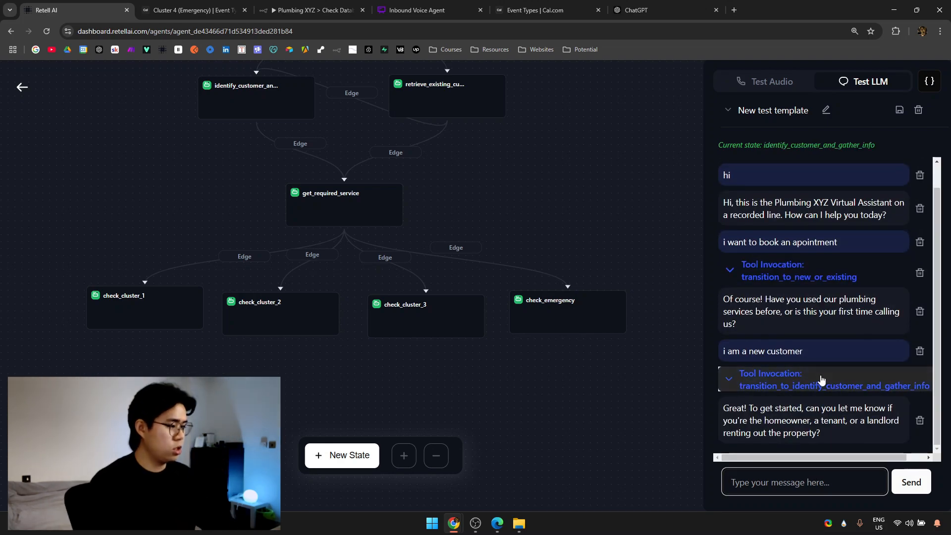
click(829, 481)
text(homeowe)
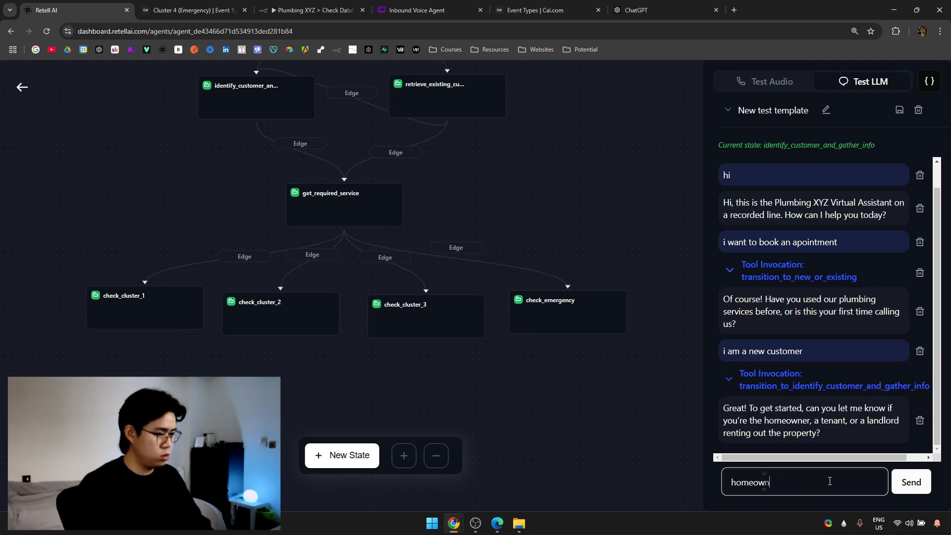
text(ner)
key(Return)
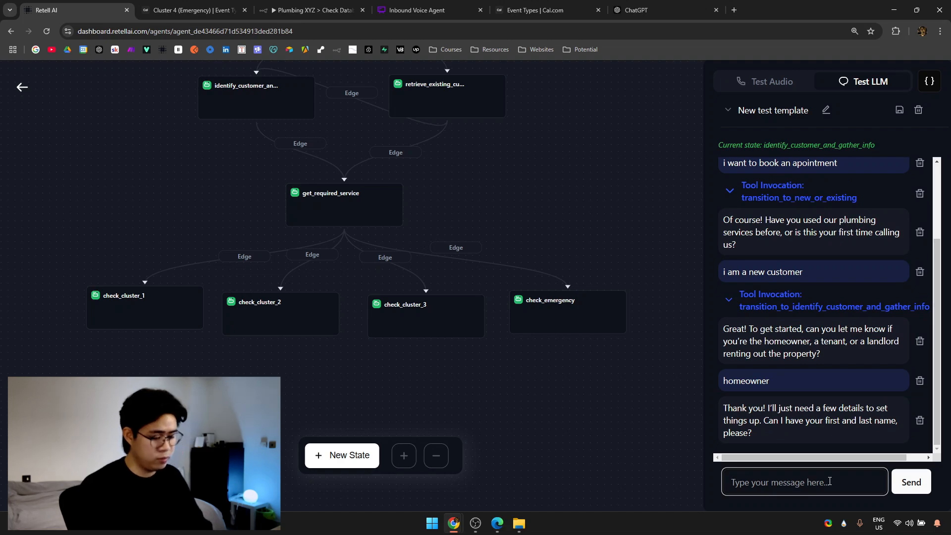
Send the caller's first name and then their last name to the agent.
text(My first name is Hsien)
key(Return)
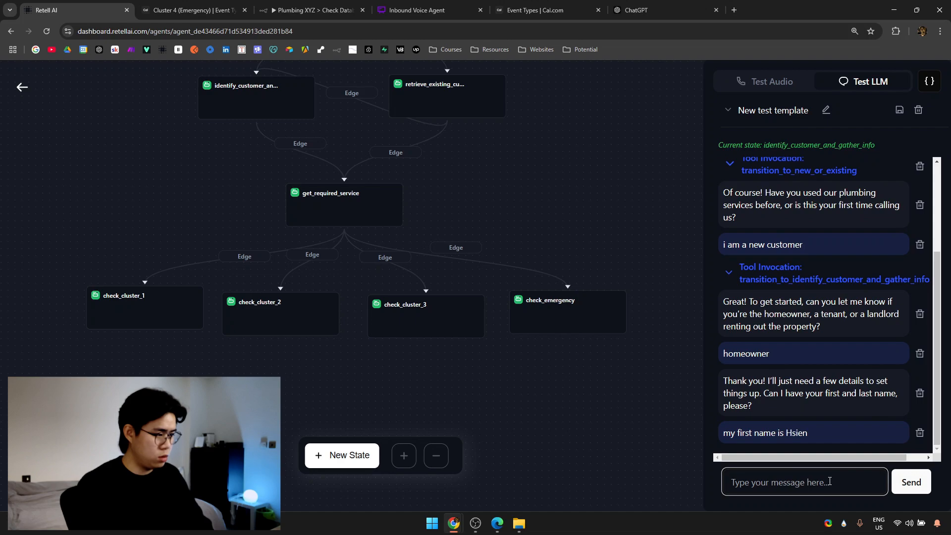
text(my ;a)
text(last name is Jun)
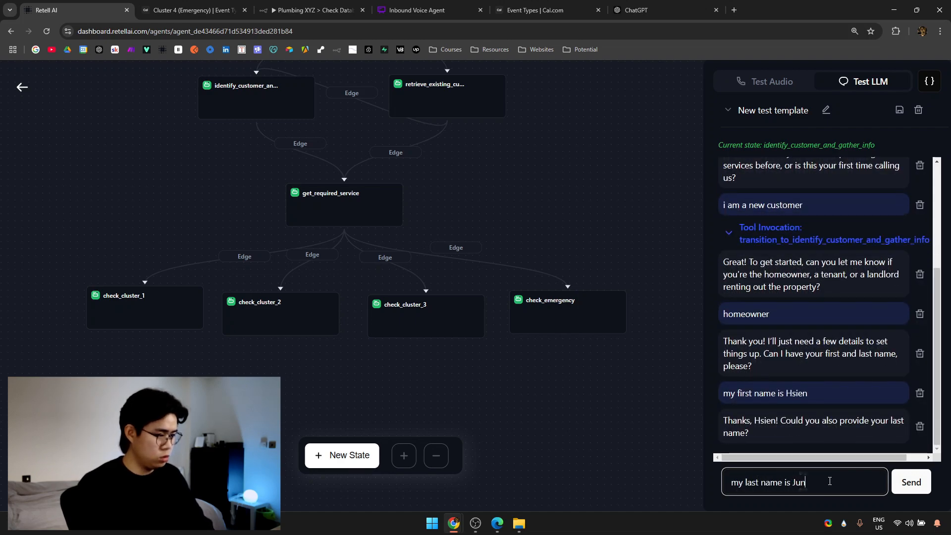
key(Return)
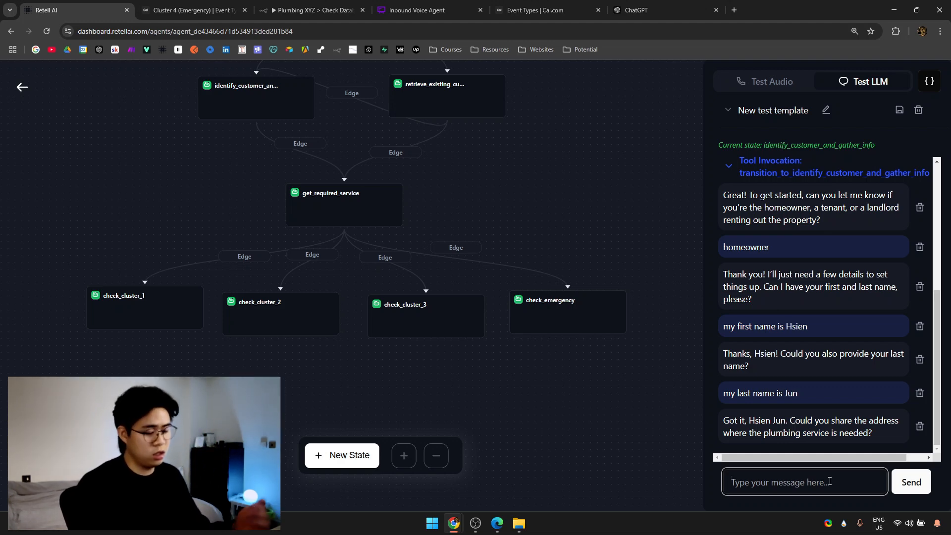
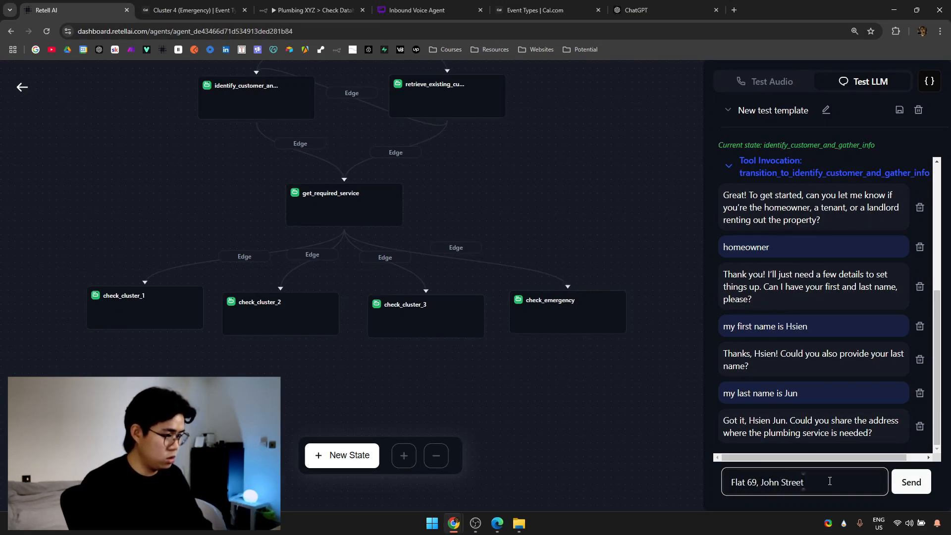
Send the test caller's street address, give Berlin as the city, and confirm the address.
key(Return)
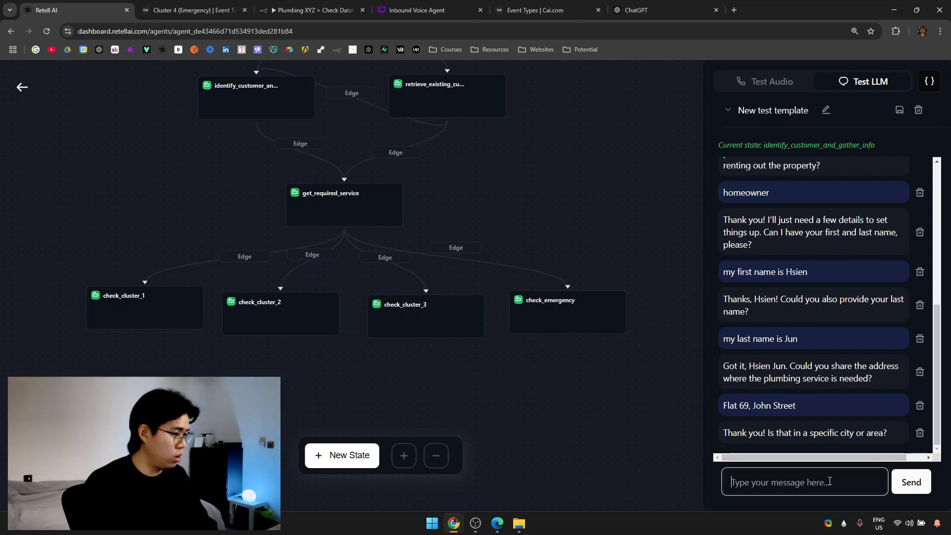
text(specfici city)
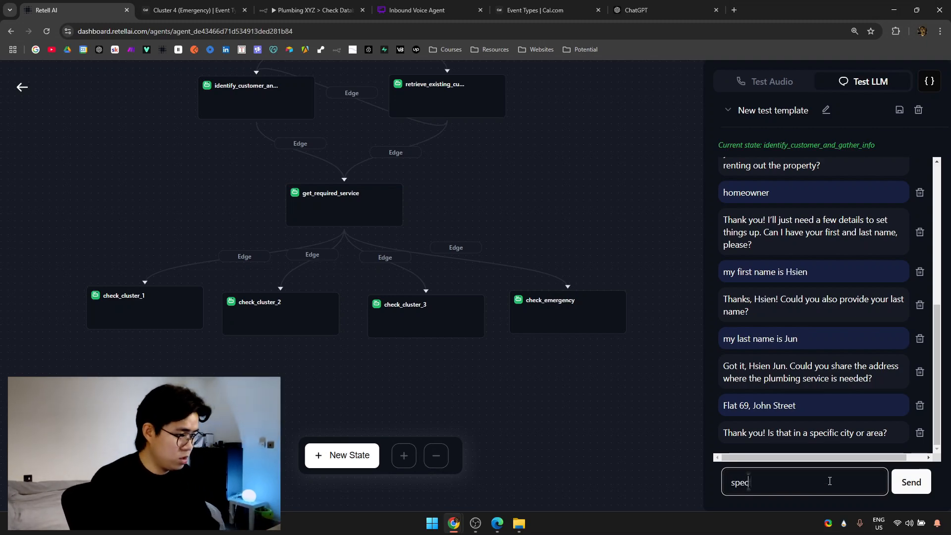
key(Return)
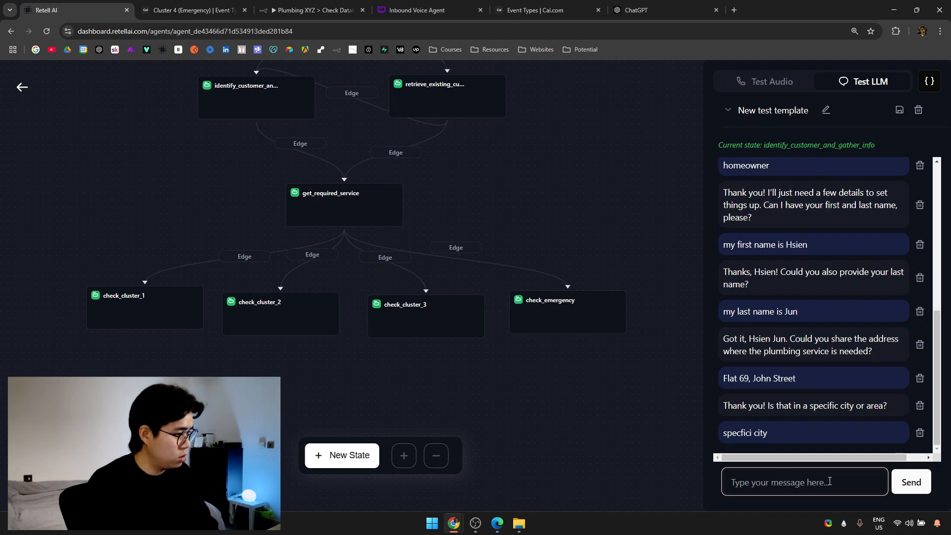
text(Oxfor)
key(BackSpace)
key(BackSpace)
key(BackSpace)
key(BackSpace)
key(BackSpace)
text(Lon)
key(BackSpace)
key(BackSpace)
key(BackSpace)
text(Berlin)
key(Return)
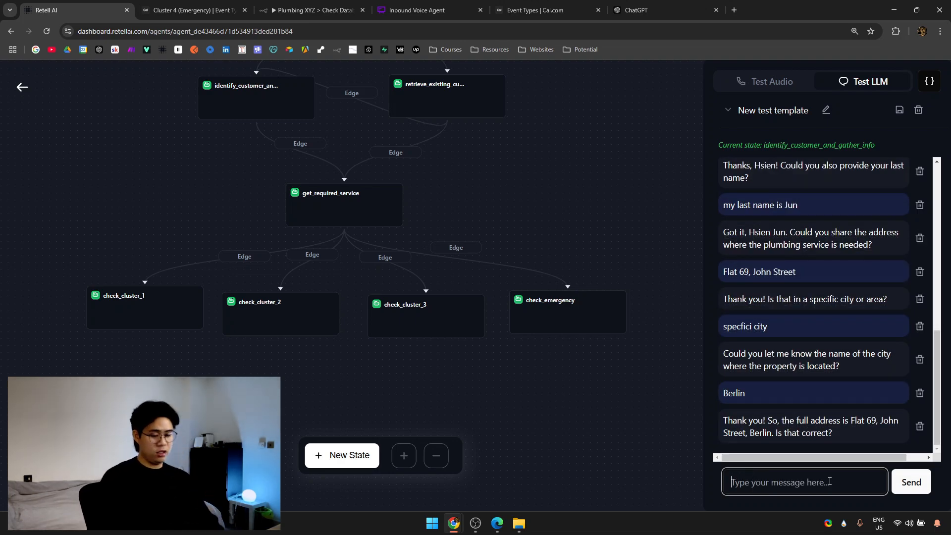
text(yes)
key(Return)
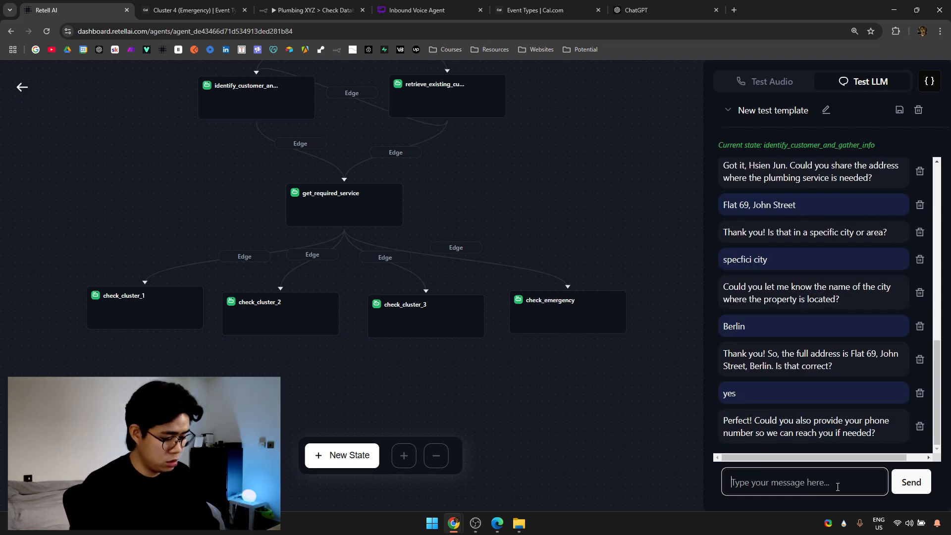
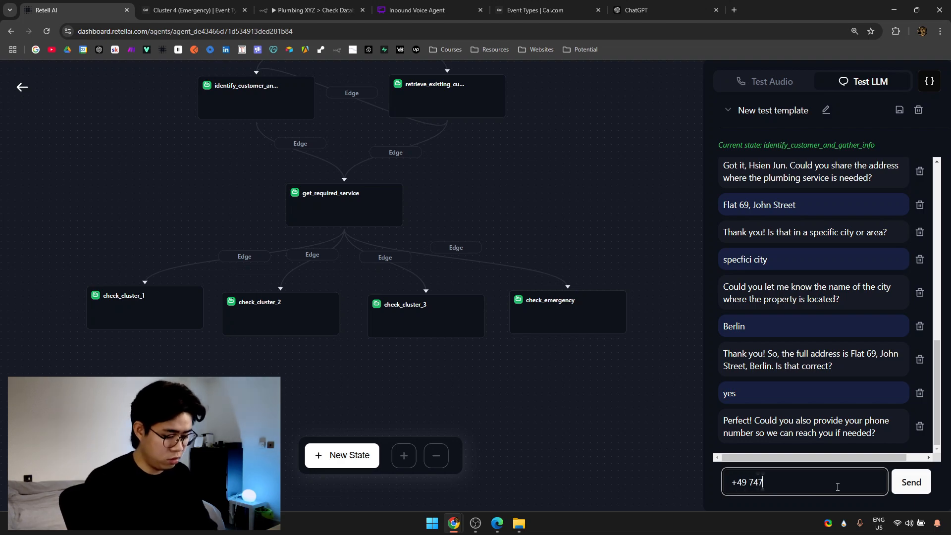
Send the caller's phone number and email address, then confirm all the gathered details.
key(Return)
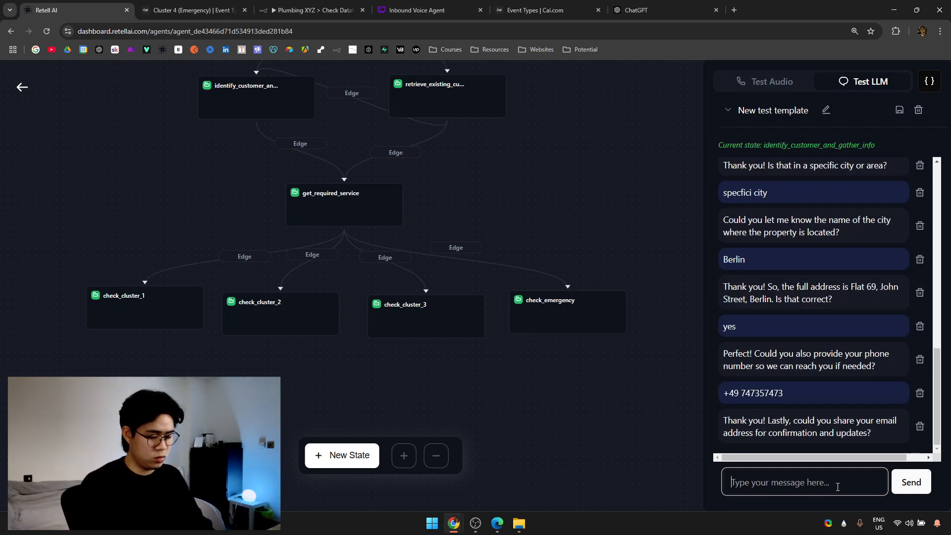
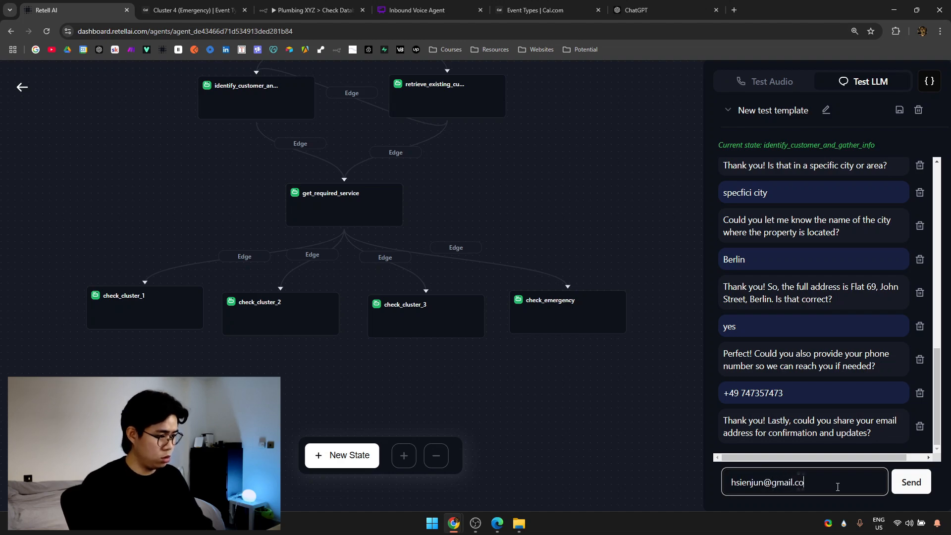
key(Return)
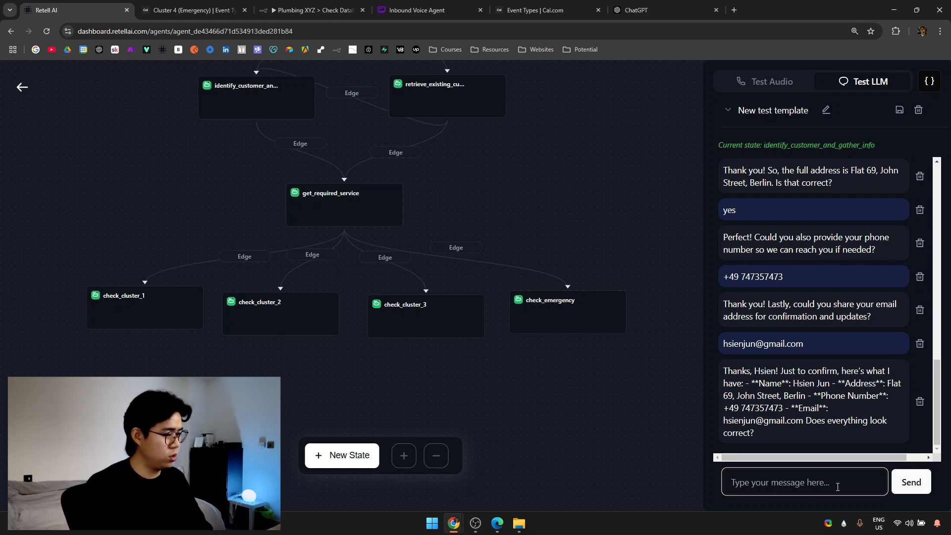
text(yes)
key(Return)
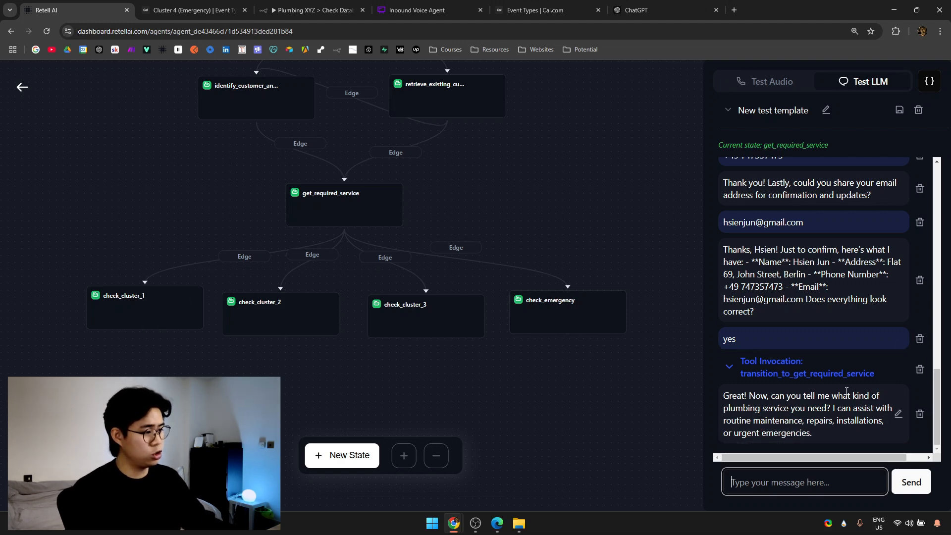
Review the agent's service-type question against the Whimsical Inbound Voice Agent flowchart.
drag(728, 420, 815, 421)
click(774, 423)
click(411, 6)
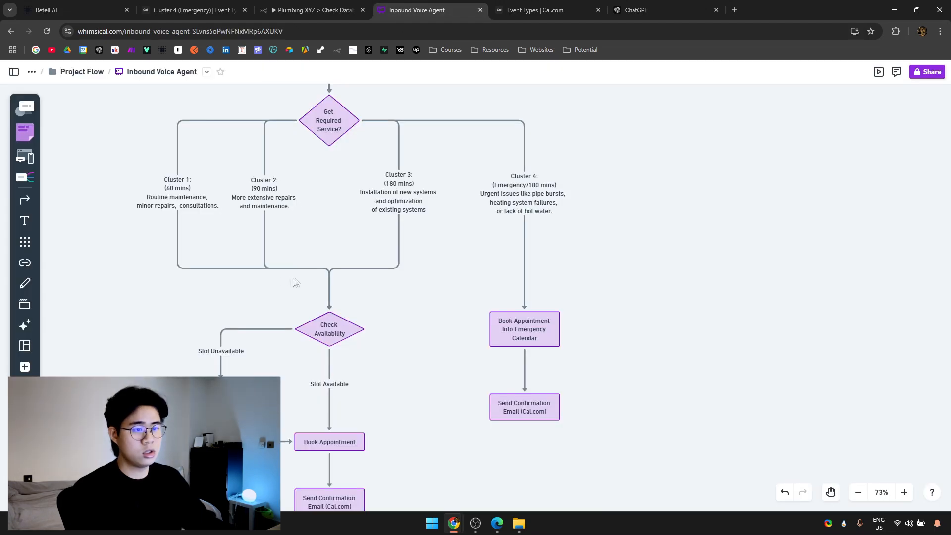
scroll(299, 282, up, 5)
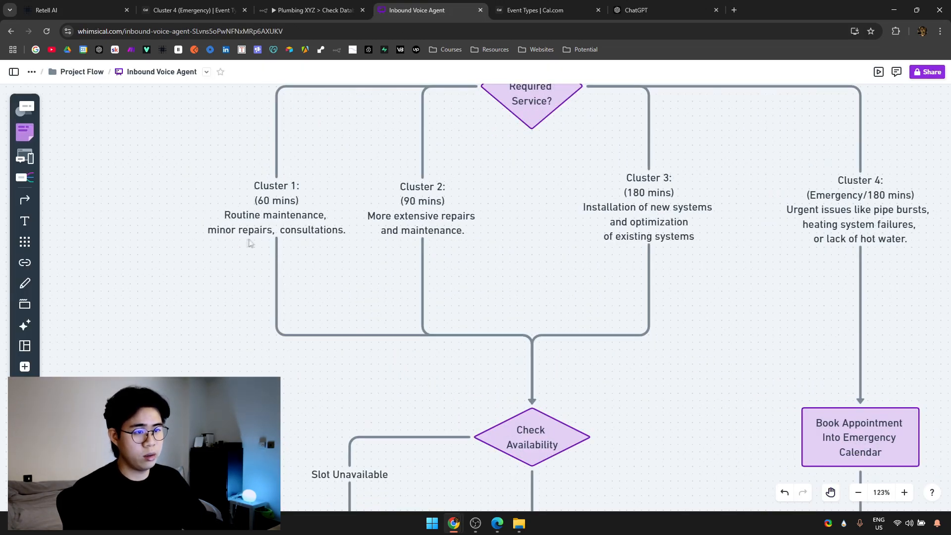
click(74, 10)
click(764, 474)
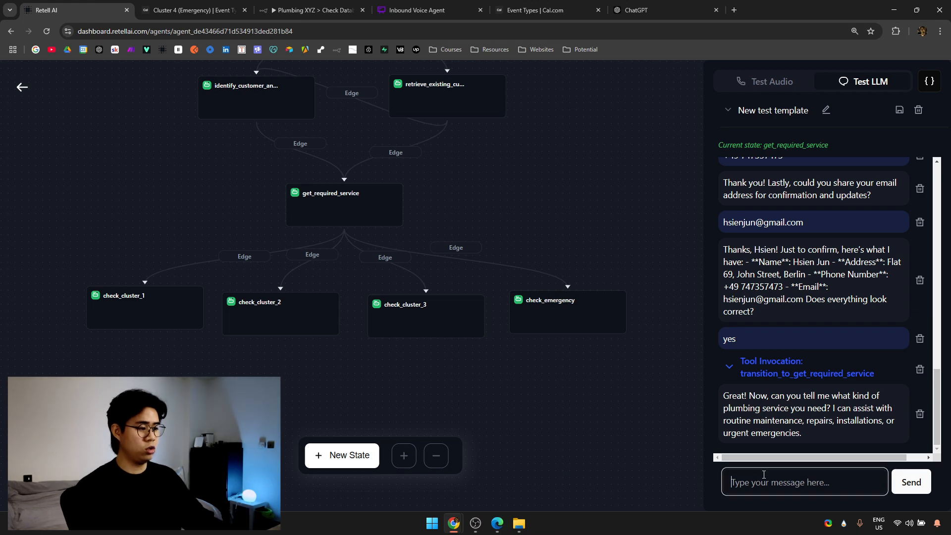
Tell the test agent the caller needs minor repairs.
text(i want of fa)
key(BackSpace)
key(BackSpace)
key(BackSpace)
key(BackSpace)
key(BackSpace)
text(top et minor repairs)
key(Return)
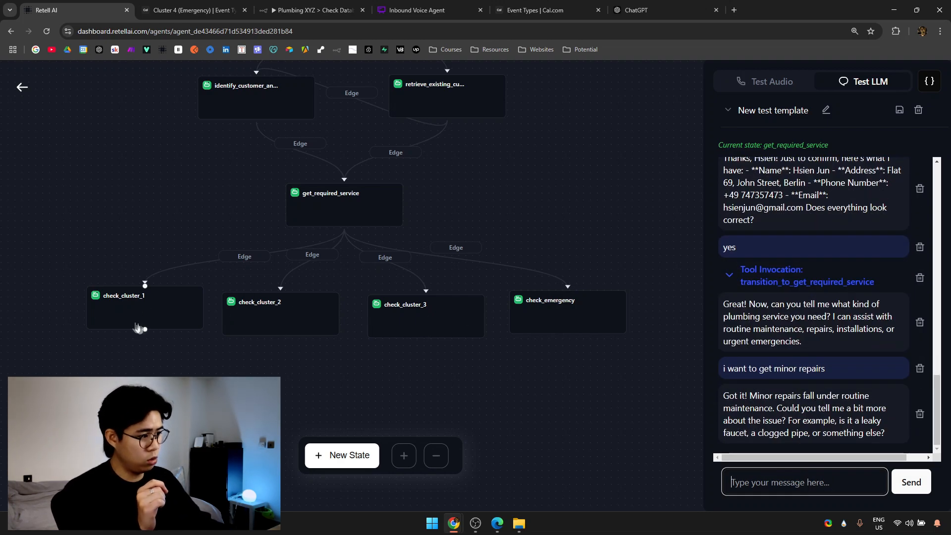
Describe the issue as a clogged pipe located under the kitchen sink.
drag(737, 408, 906, 408)
click(791, 427)
click(798, 484)
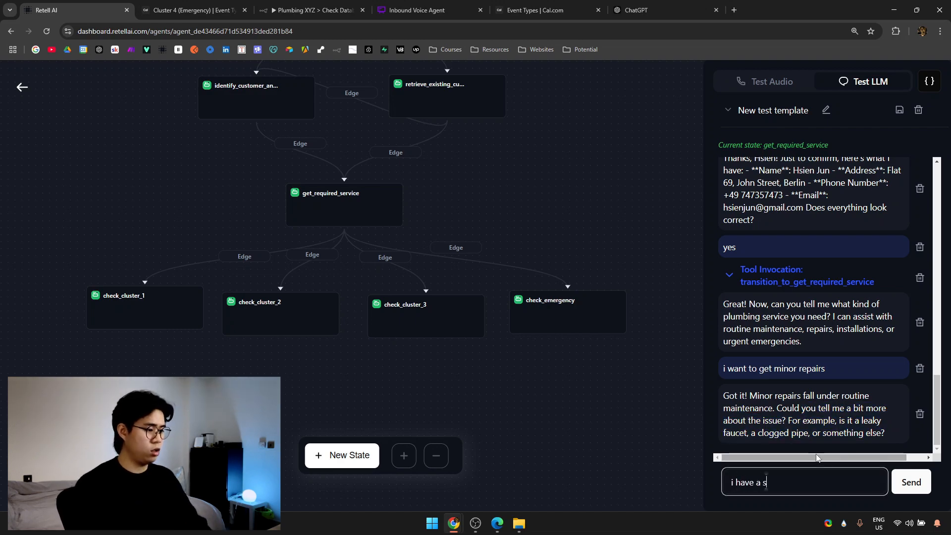
key(BackSpace)
key(BackSpace)
text(e)
key(Return)
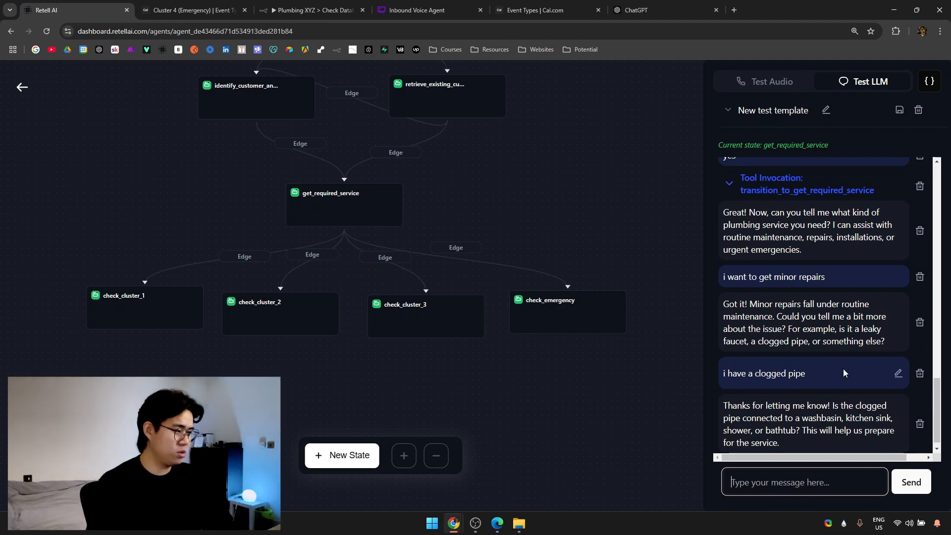
text(k)
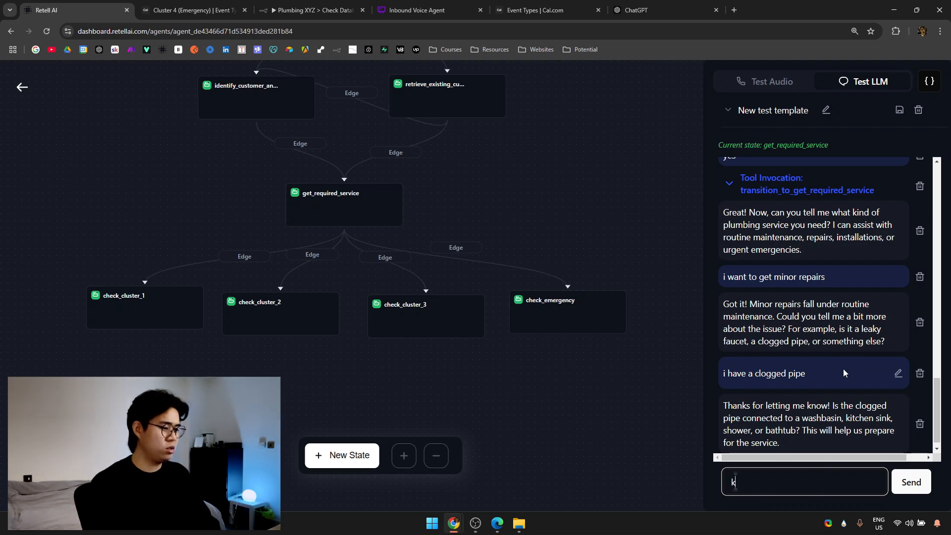
text(itchen sink)
key(Return)
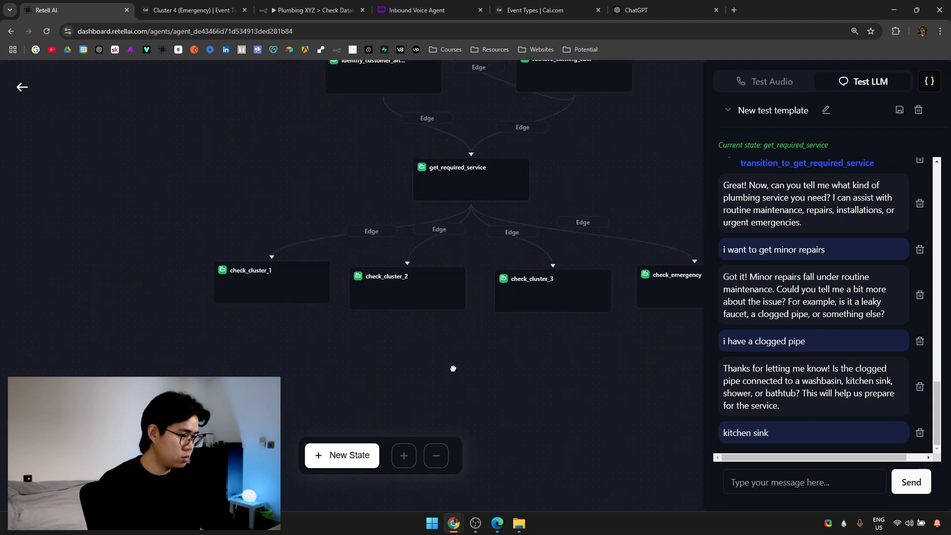
click(842, 482)
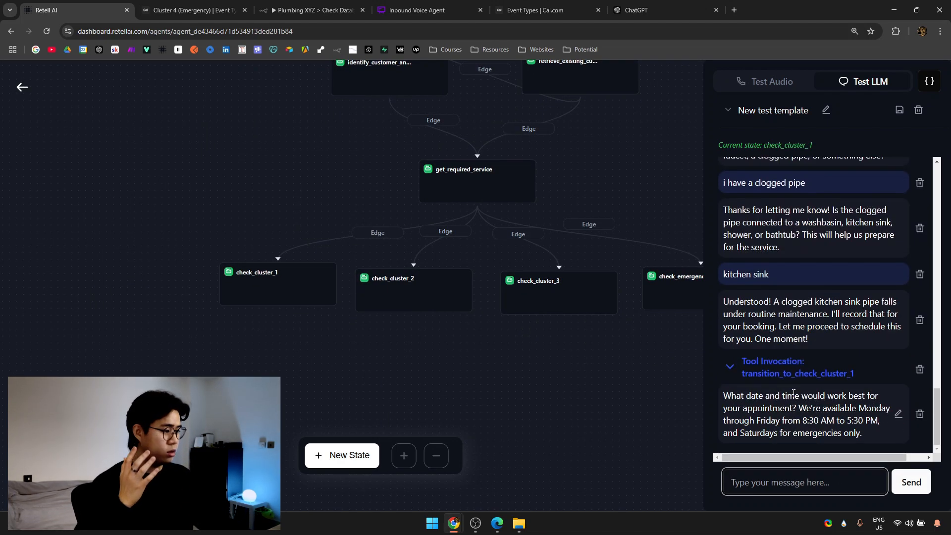
Ask the agent for the earliest available slot and review the Saturday and Sunday options it offers.
drag(723, 395, 835, 415)
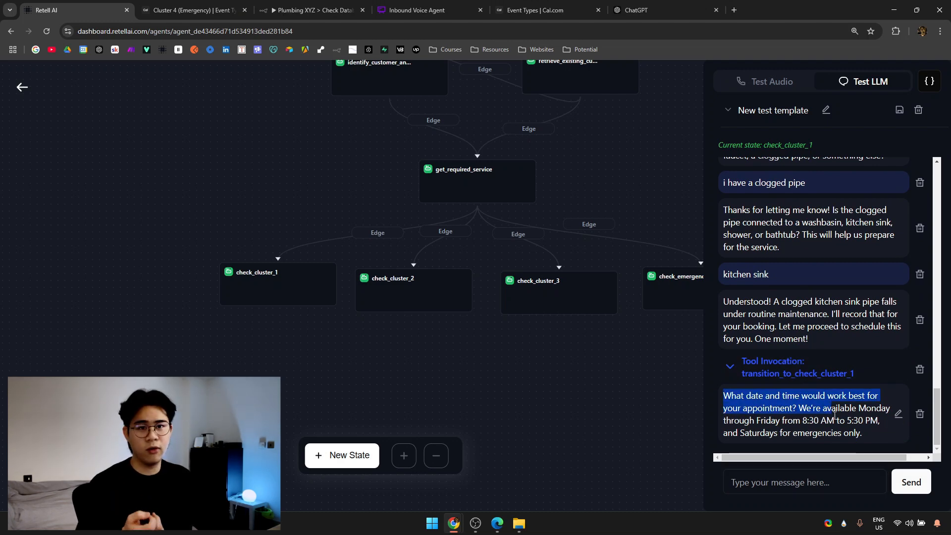
click(830, 471)
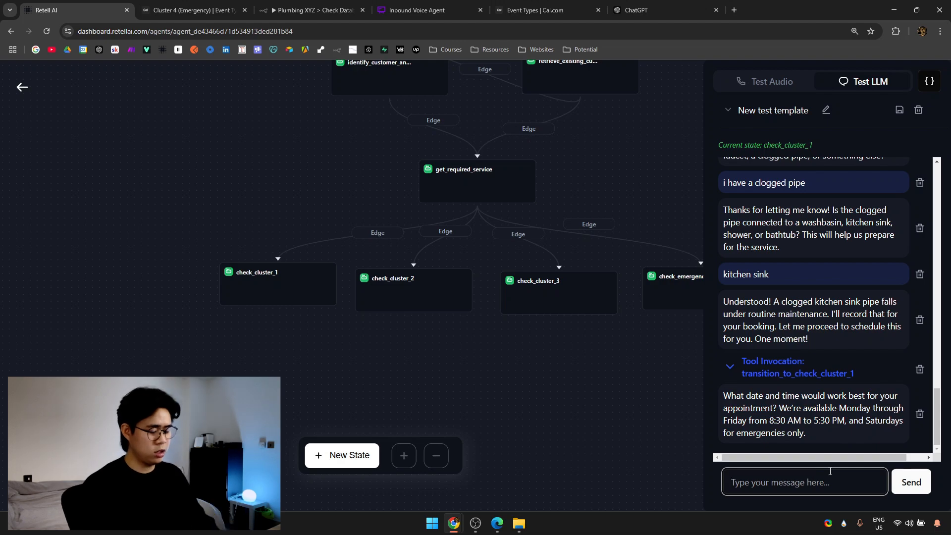
text(give me the earliest available slot)
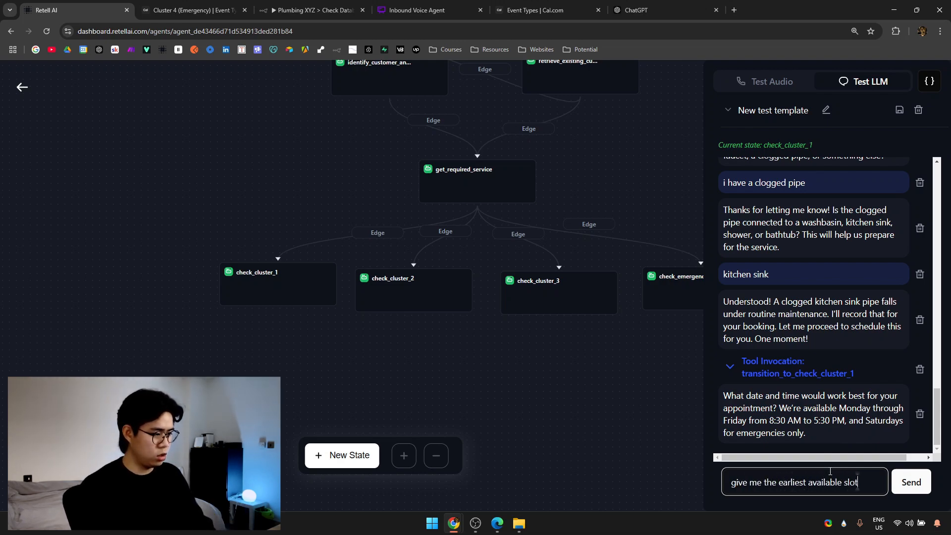
key(Return)
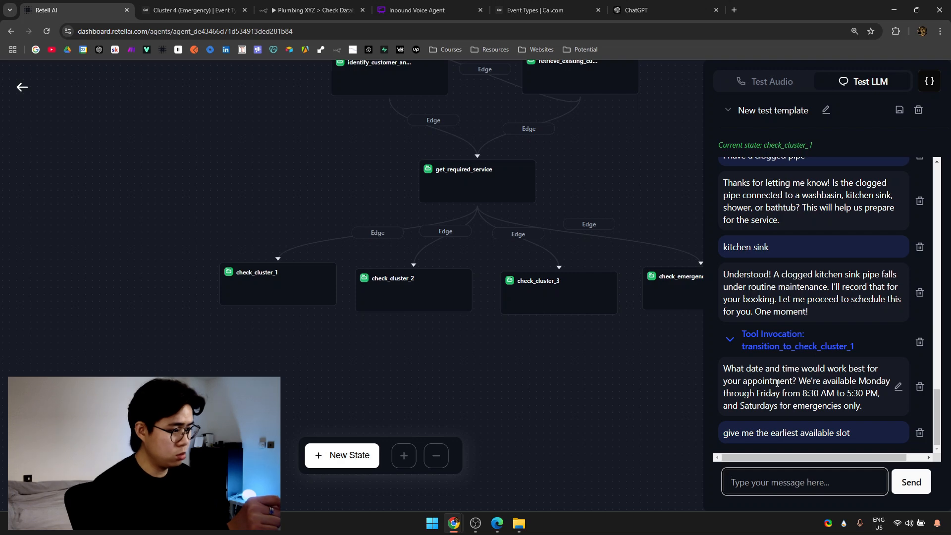
drag(415, 305, 363, 303)
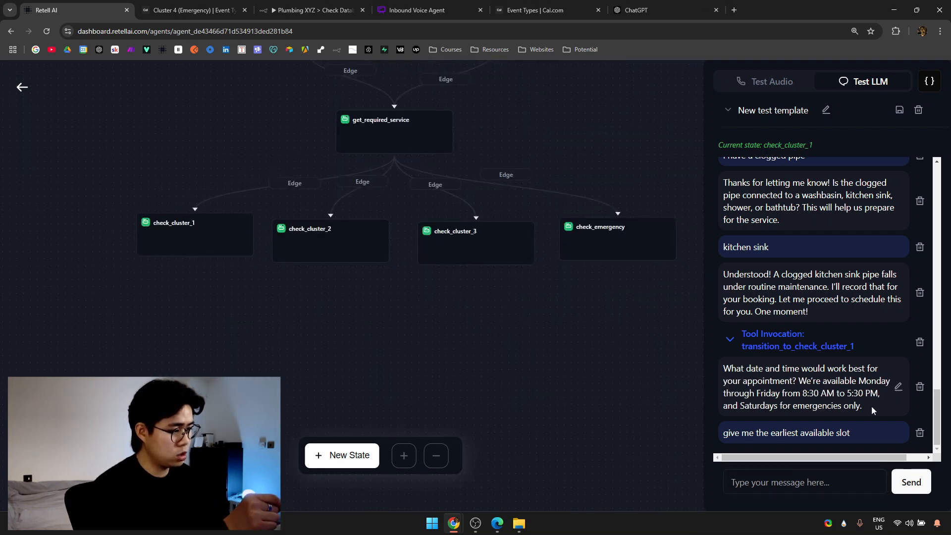
click(831, 484)
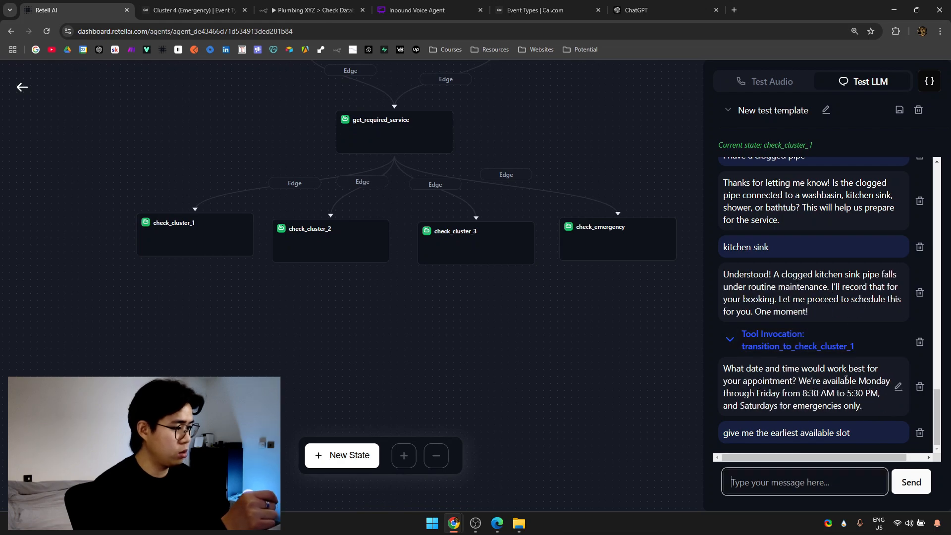
mouse_move(841, 441)
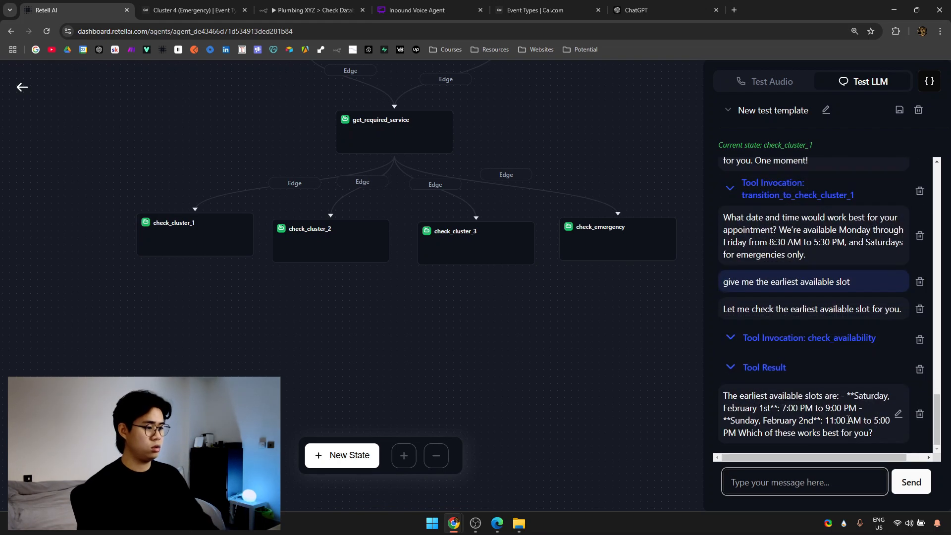
drag(740, 396, 846, 397)
click(844, 397)
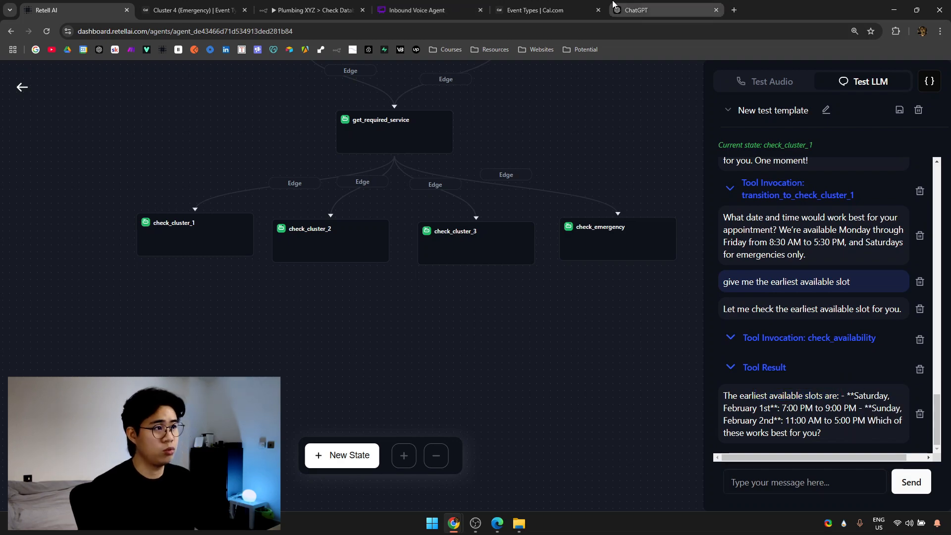
click(194, 10)
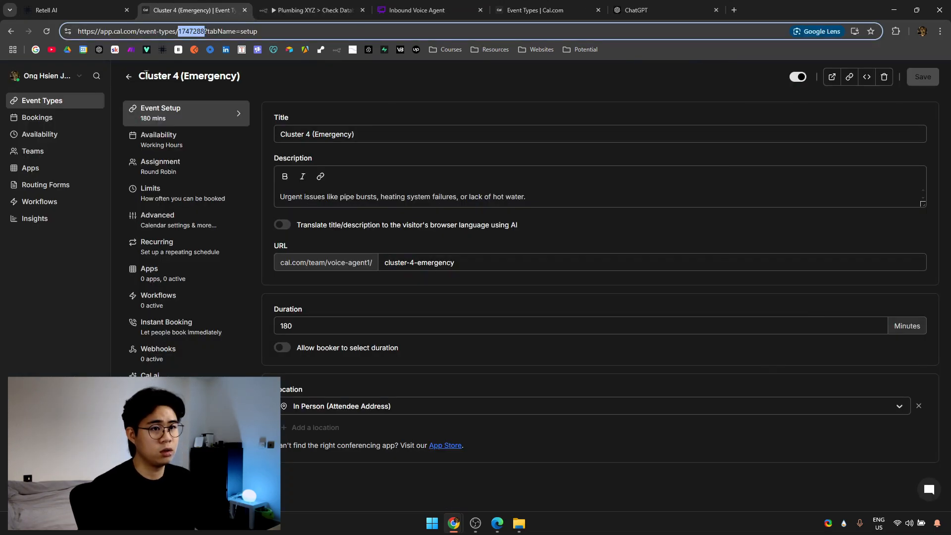
Preview the Voice Agent1 team's Cluster 1 booking page in Cal.com.
click(128, 76)
click(327, 119)
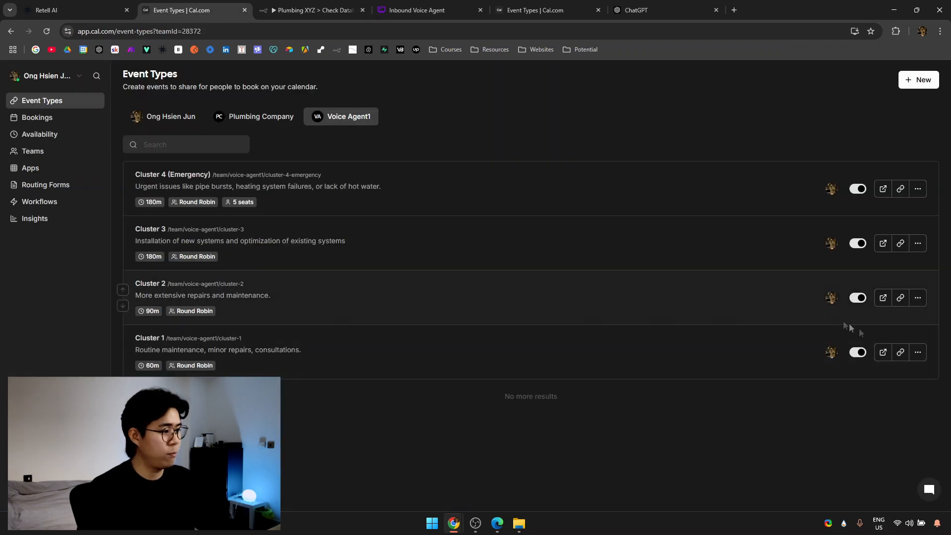
click(883, 353)
drag(98, 4, 216, 6)
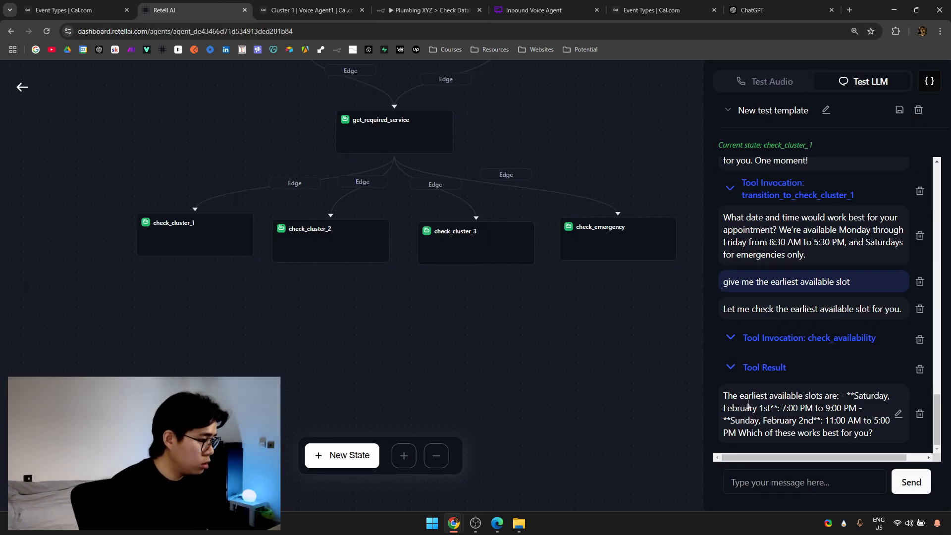
Compare the agent's offered Saturday 7:00 PM slot with the Cluster 1 booking calendar.
drag(734, 409, 844, 409)
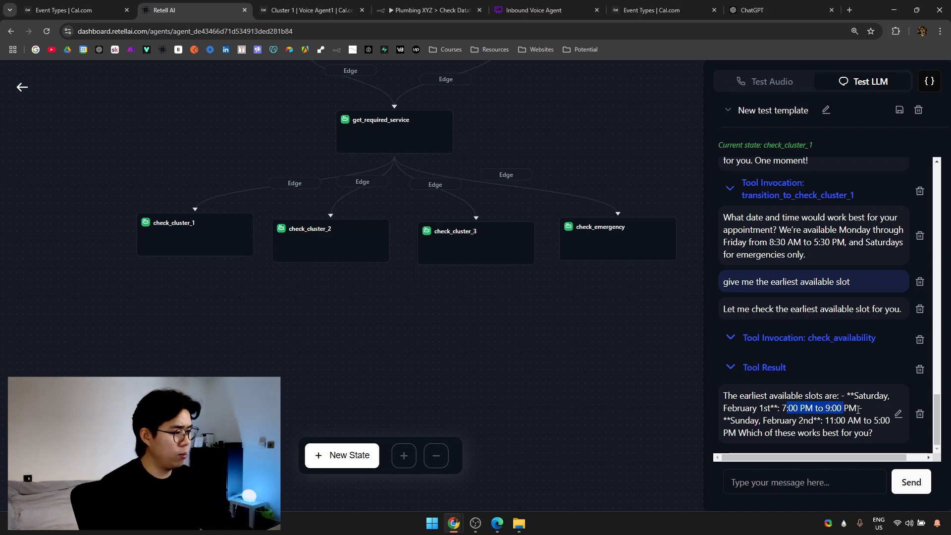
drag(743, 395, 873, 433)
click(312, 10)
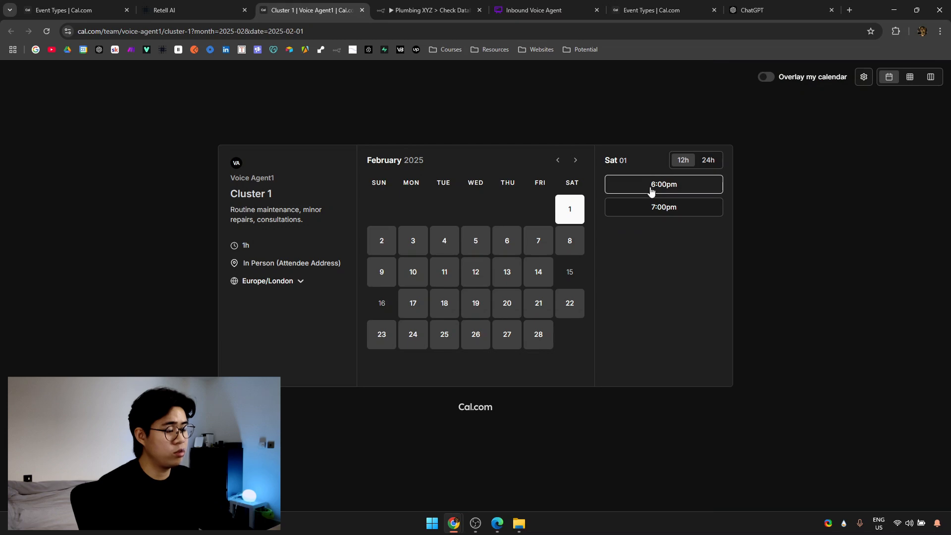
click(198, 8)
drag(825, 409, 873, 412)
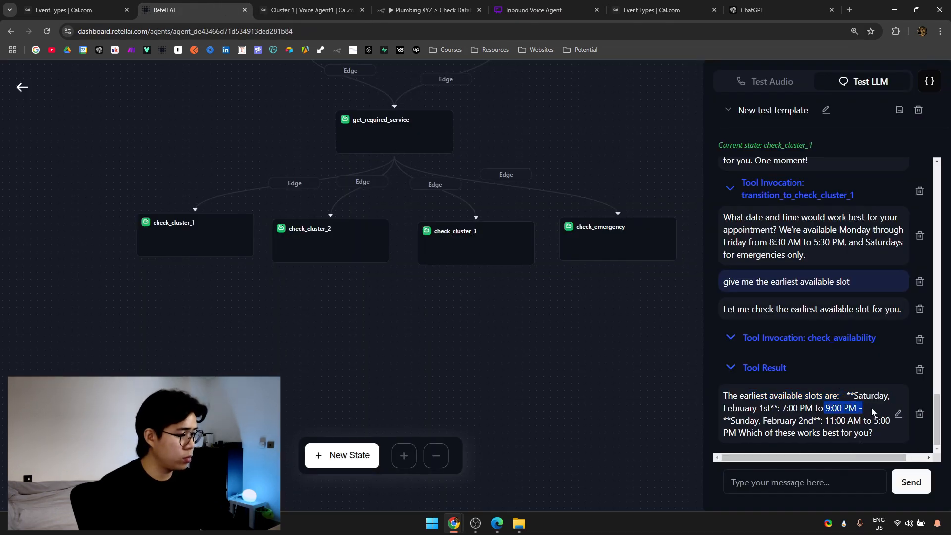
click(312, 10)
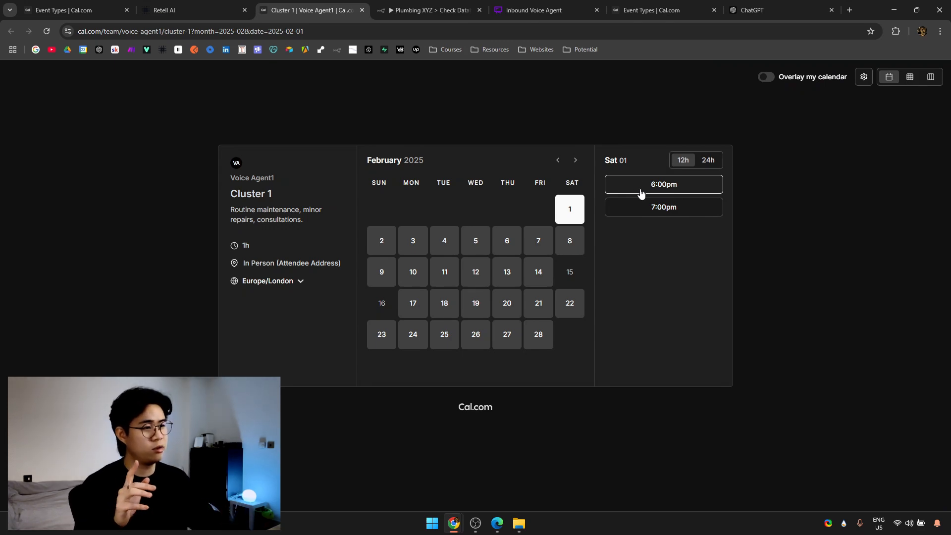
click(183, 10)
click(818, 414)
drag(783, 408, 843, 407)
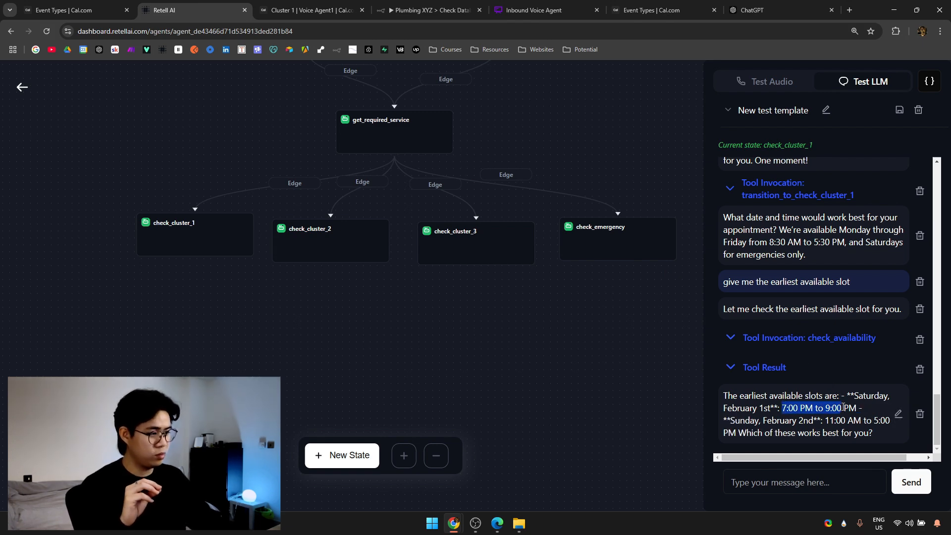
click(800, 415)
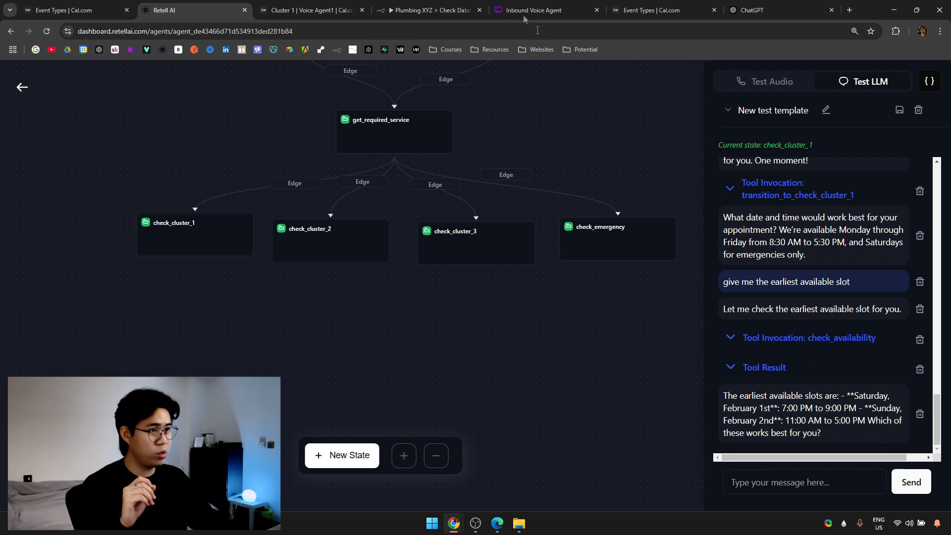
click(307, 10)
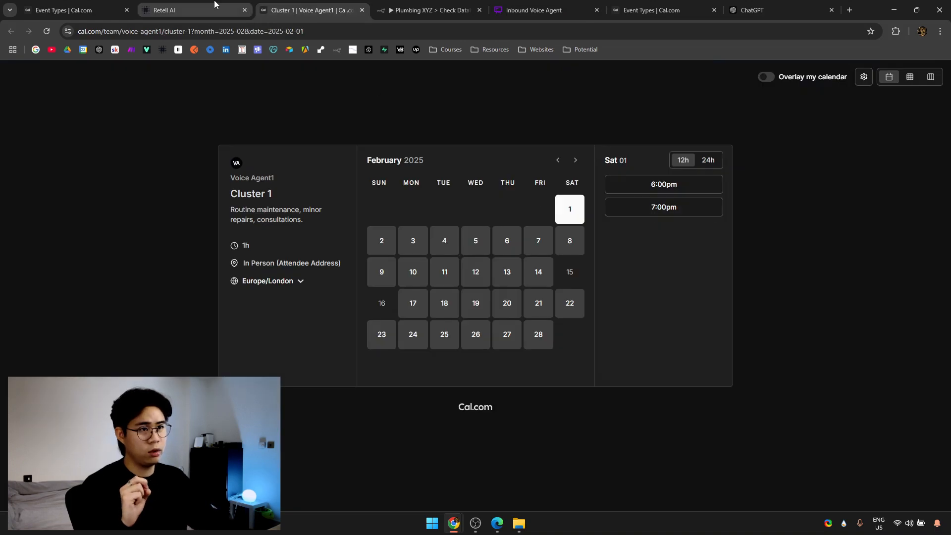
click(213, 9)
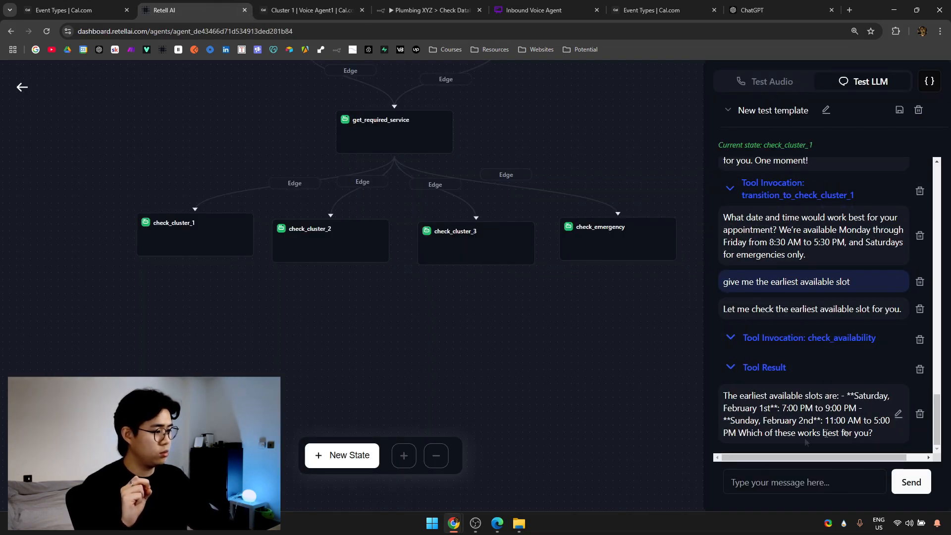
Send 'pick the 7pm on saturday' to the test agent.
click(796, 481)
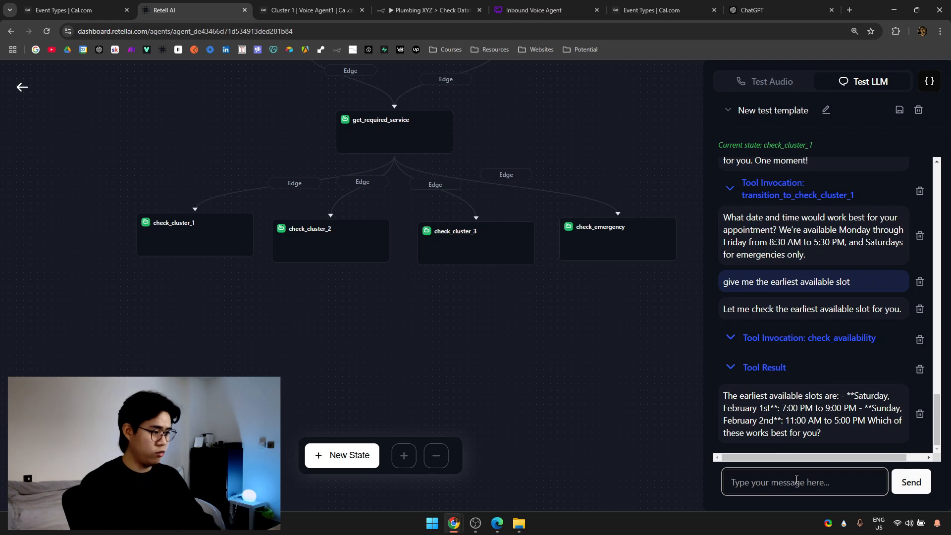
text(pick the 7pm on)
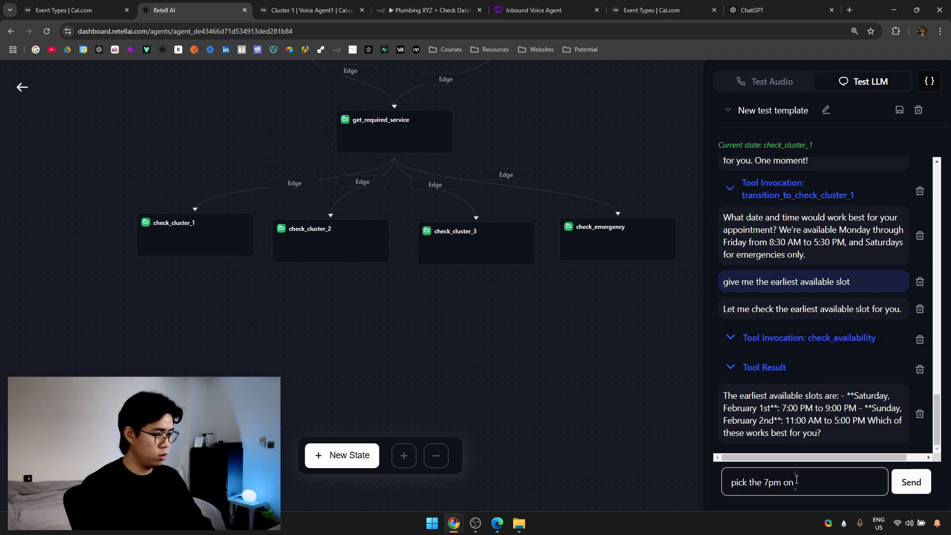
text( saturday)
key(Return)
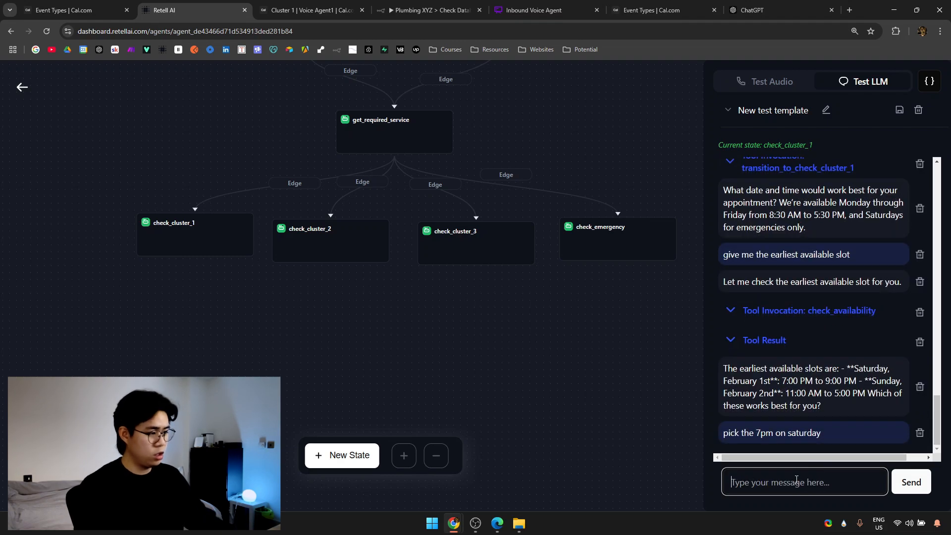
key(ctrl+Tab)
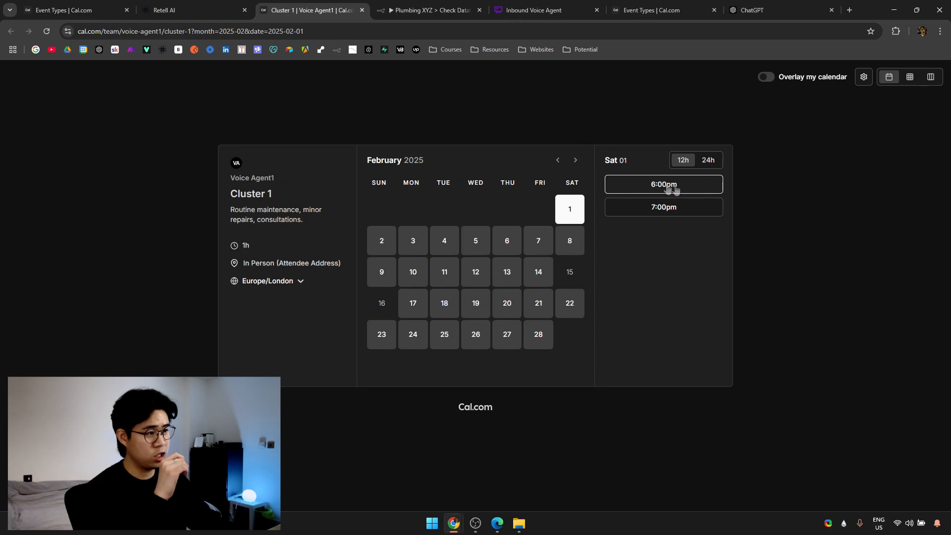
Review the agent's booking error and reply 'yes please' to retry the Saturday 7pm booking.
click(233, 9)
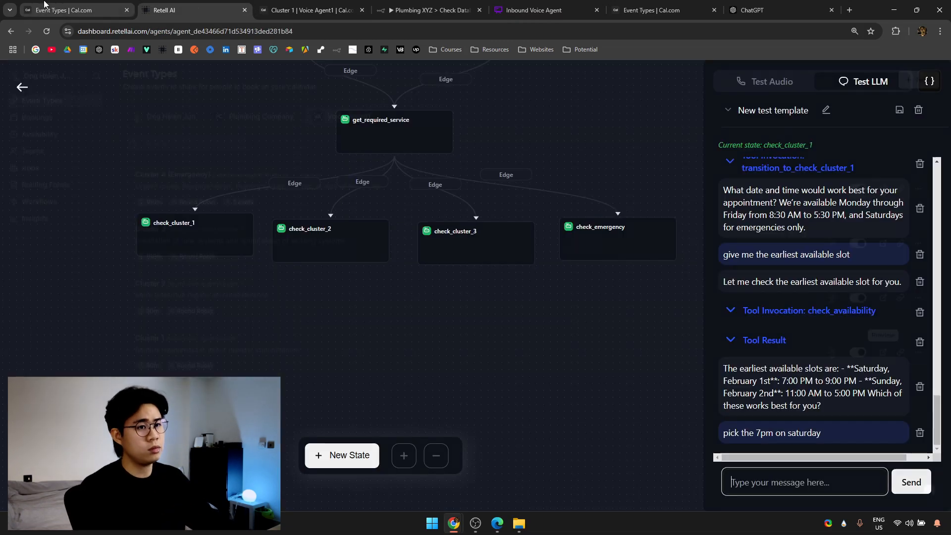
scroll(838, 438, down, 1)
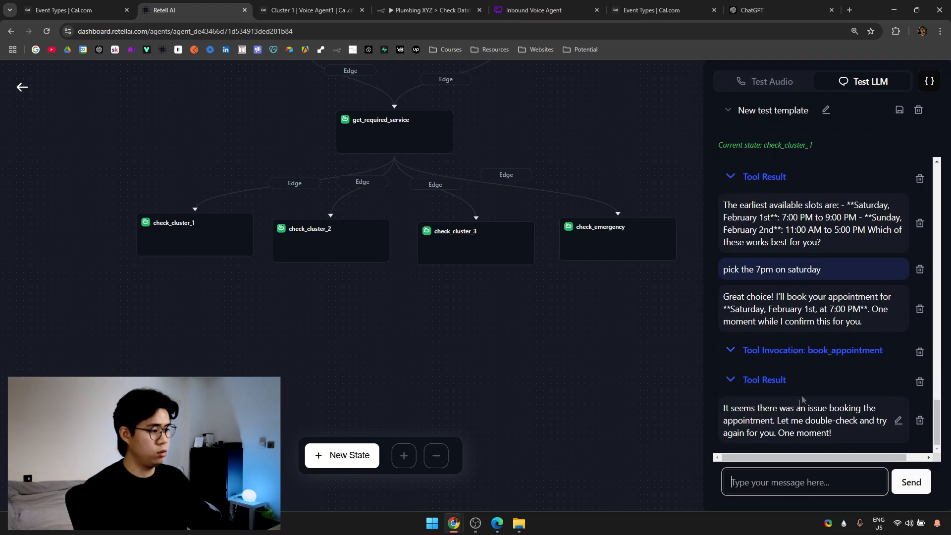
drag(757, 409, 806, 431)
click(828, 482)
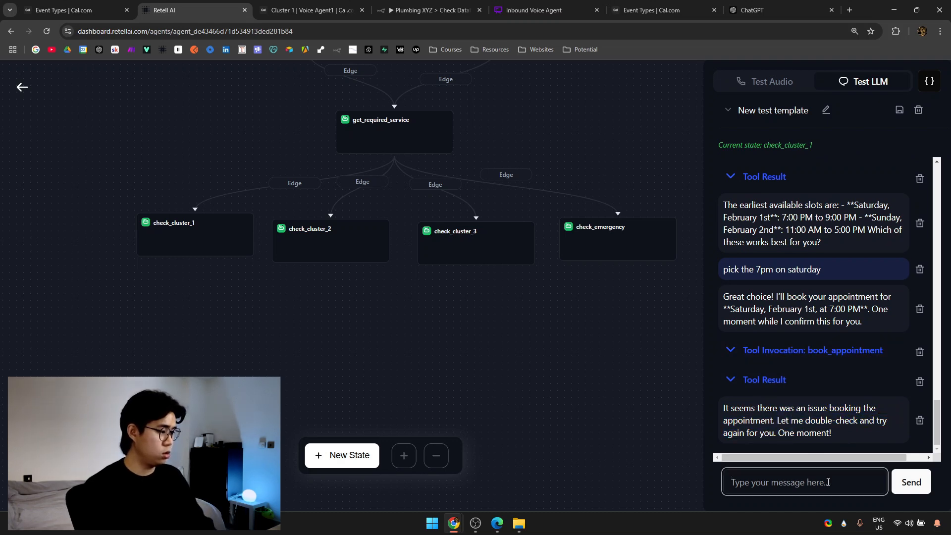
text(yes please)
key(Return)
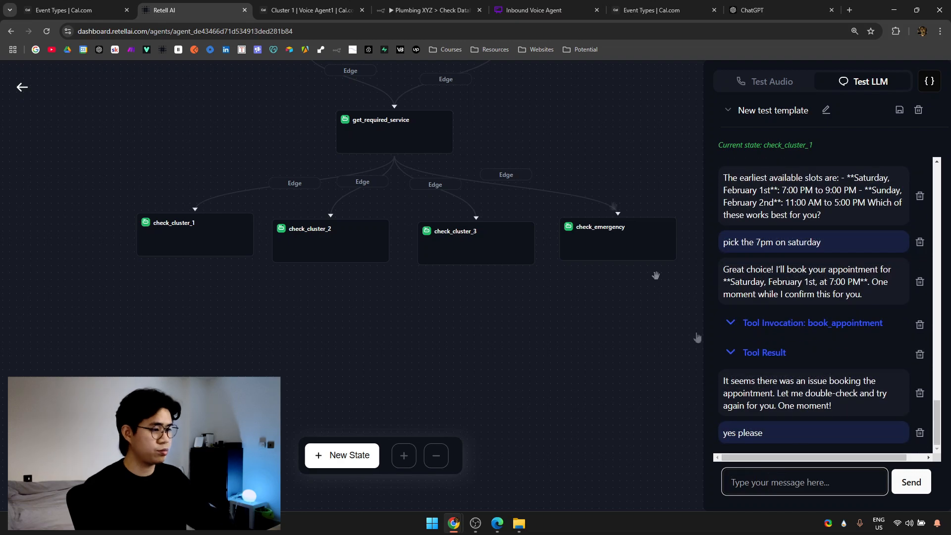
click(290, 4)
click(233, 10)
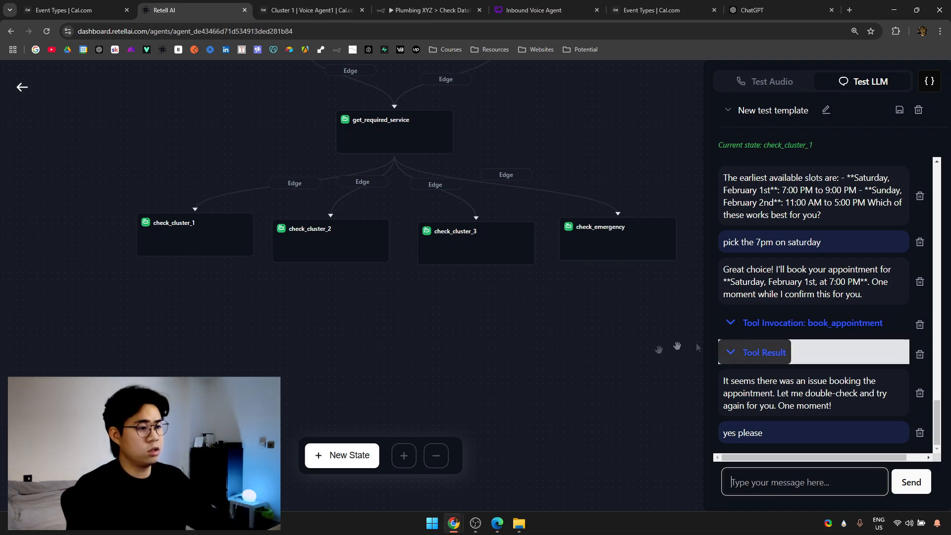
Nudge check_cluster_2 and check_cluster_3 up into line with the cluster row and review the flow.
drag(574, 363, 557, 389)
drag(355, 271, 352, 266)
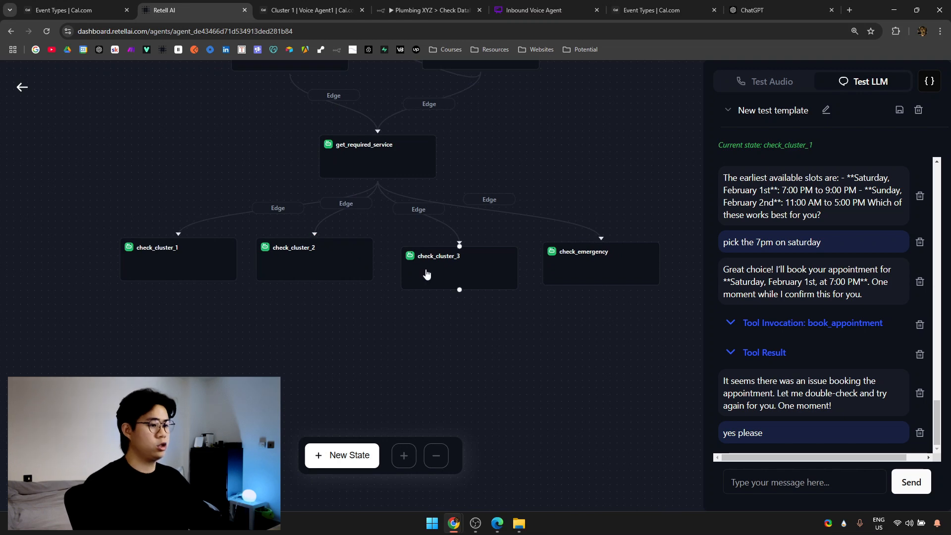
drag(423, 270, 416, 263)
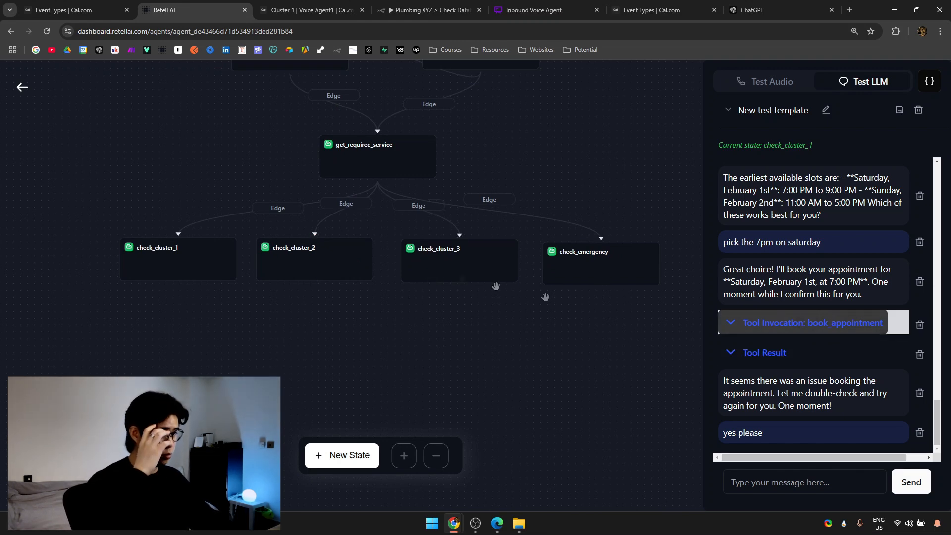
drag(566, 106, 238, 325)
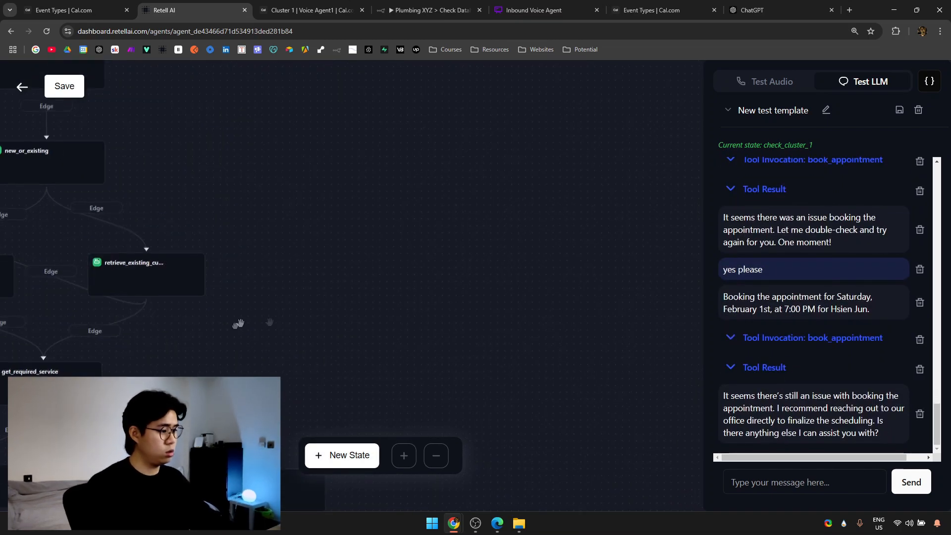
drag(487, 365, 576, 212)
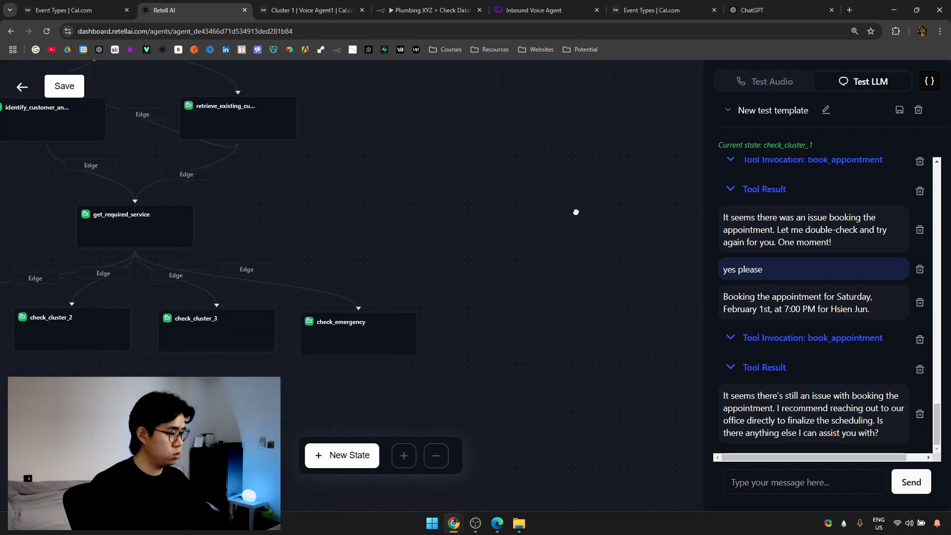
scroll(575, 212, left, 5)
drag(345, 371, 580, 372)
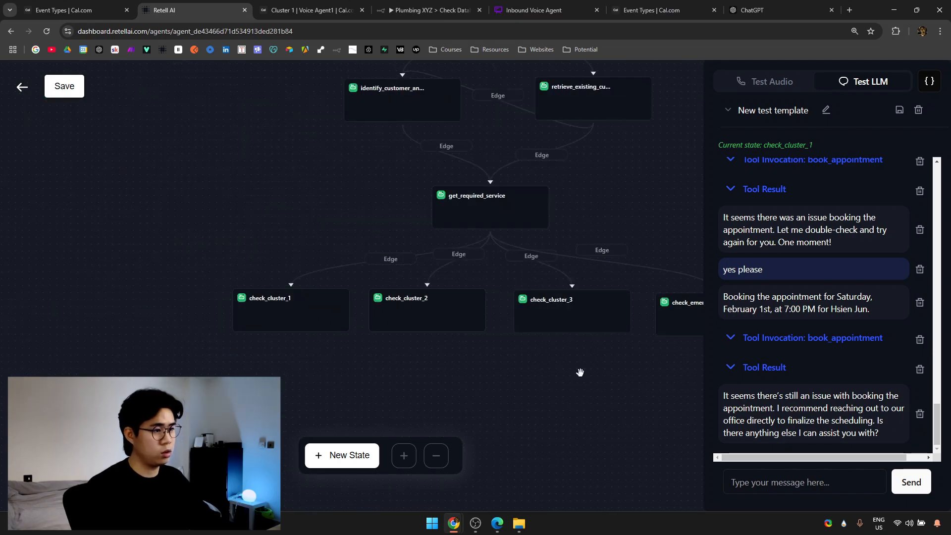
click(312, 10)
Find and delete the stray extra new state on the flow canvas.
click(419, 6)
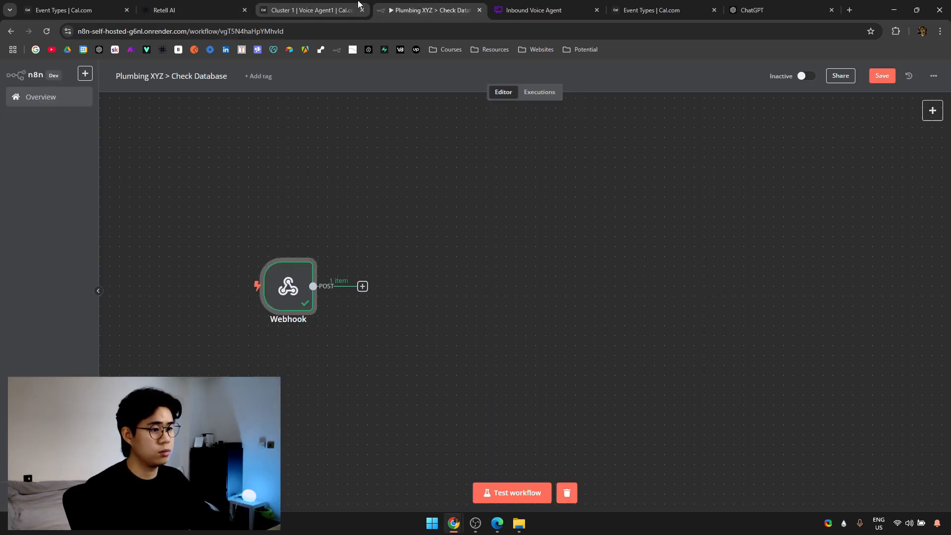
click(235, 6)
drag(614, 182, 397, 389)
drag(508, 247, 325, 397)
drag(618, 246, 342, 265)
drag(367, 191, 573, 326)
key(BackSpace)
Position new_state_25 below the cluster states.
drag(279, 297, 711, 61)
drag(653, 161, 432, 387)
drag(444, 299, 575, 112)
drag(560, 194, 342, 414)
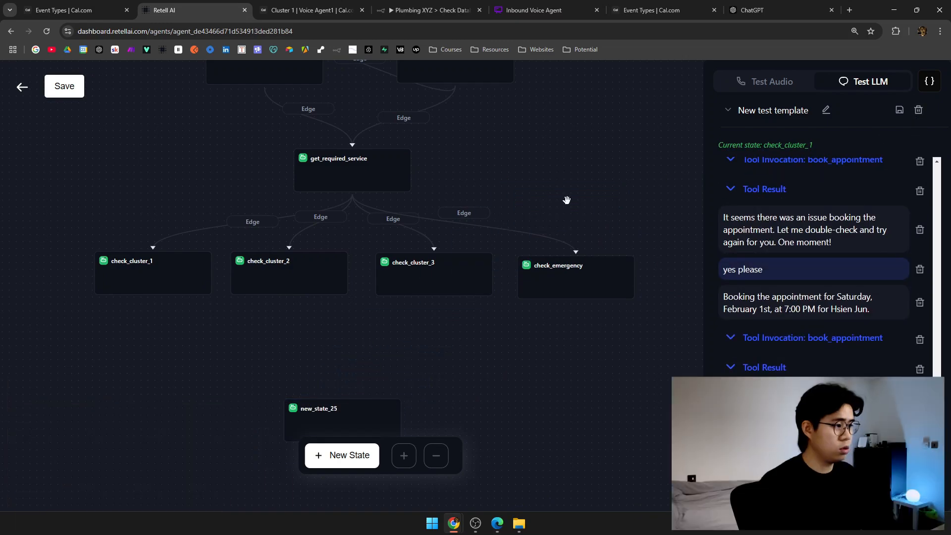
drag(566, 199, 645, 158)
Check check_cluster_1's book_appointment tool and Event Type ID 1747254, then open new_state_25.
click(178, 234)
scroll(537, 379, down, 6)
scroll(537, 380, down, 10)
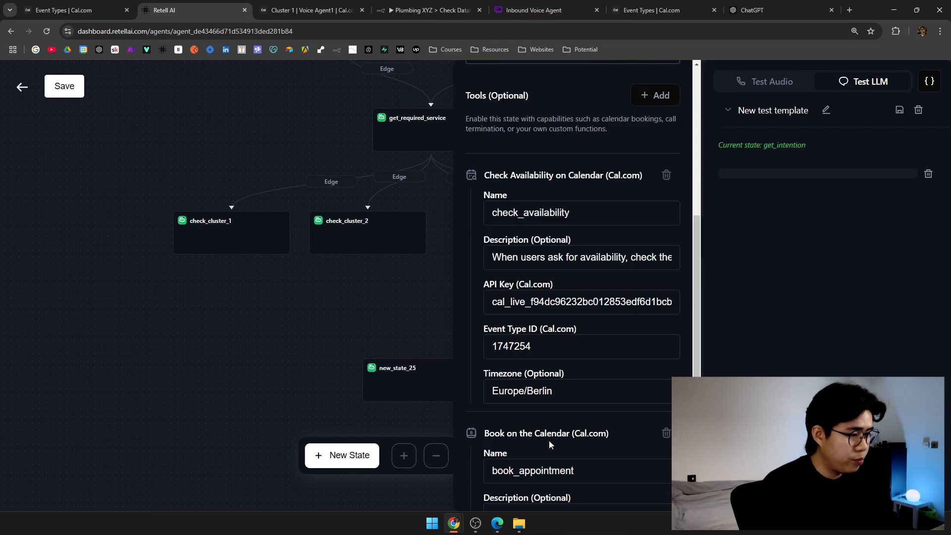
drag(579, 251, 492, 242)
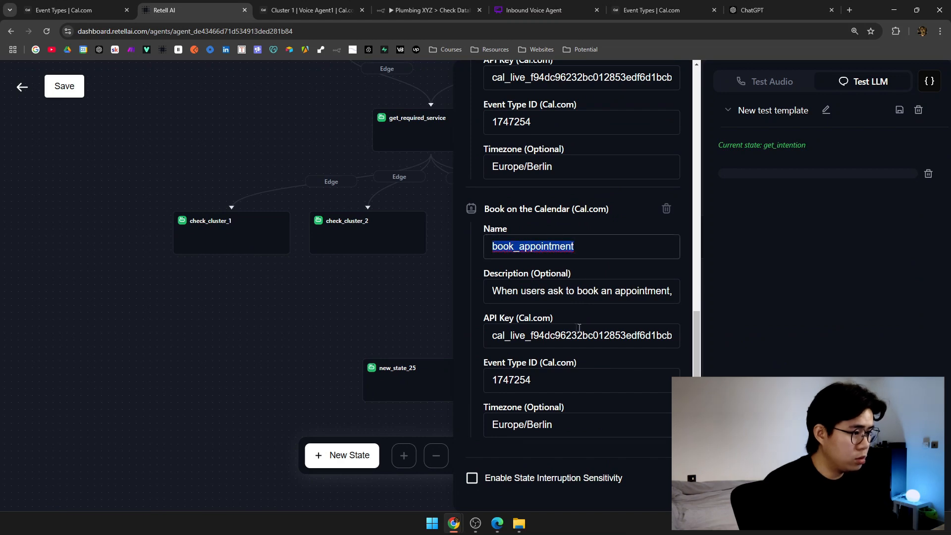
click(545, 340)
double_click(523, 387)
click(555, 398)
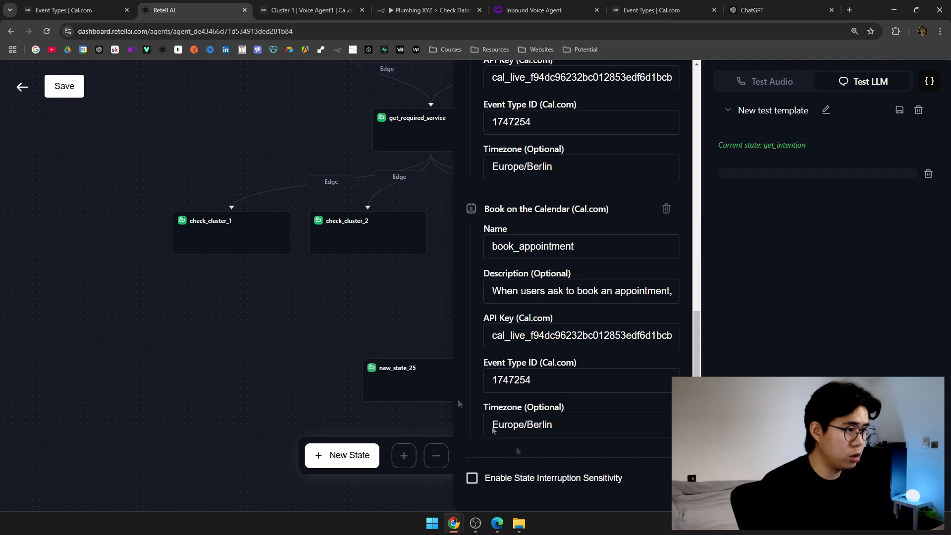
click(321, 294)
click(319, 332)
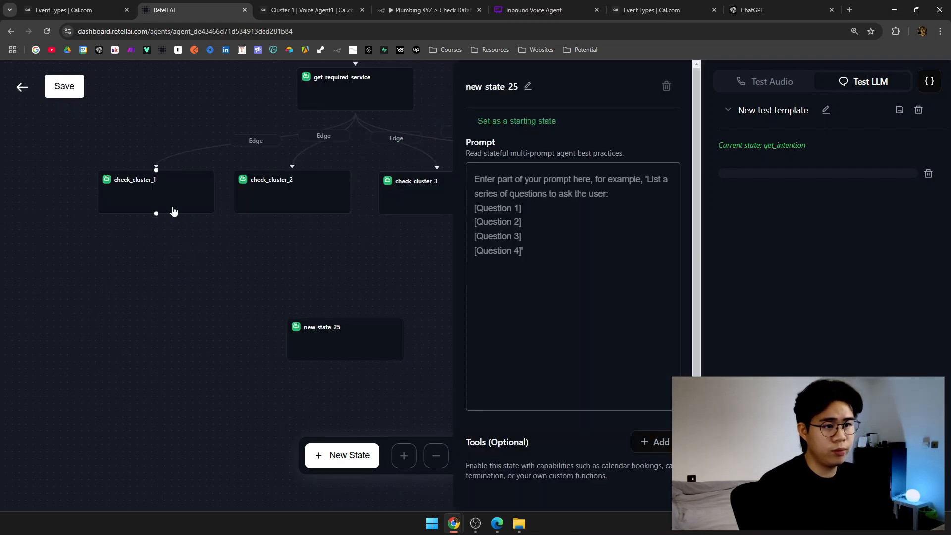
Connect check_cluster_1, check_cluster_2, check_cluster_3 and check_emergency to new_state_25.
click(310, 10)
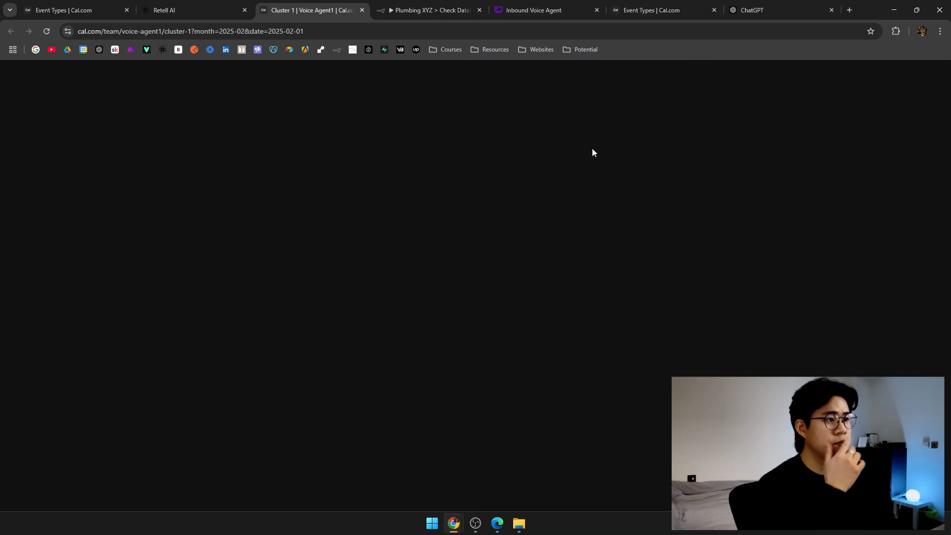
click(230, 6)
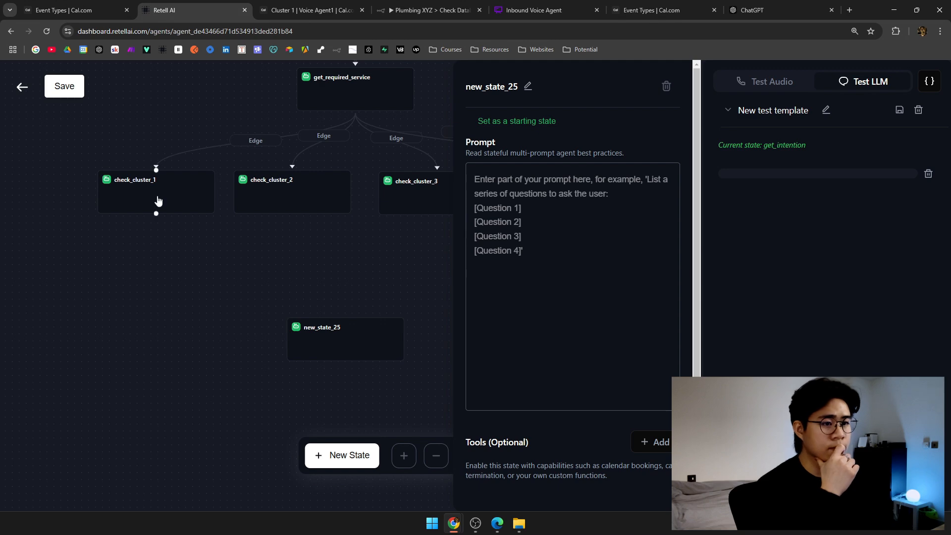
drag(156, 212, 345, 314)
drag(293, 212, 346, 314)
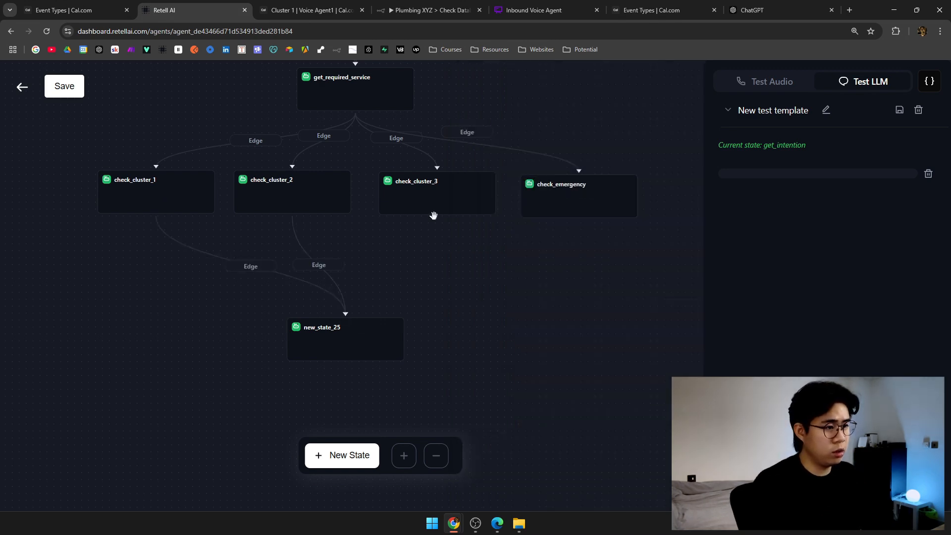
drag(437, 214, 345, 313)
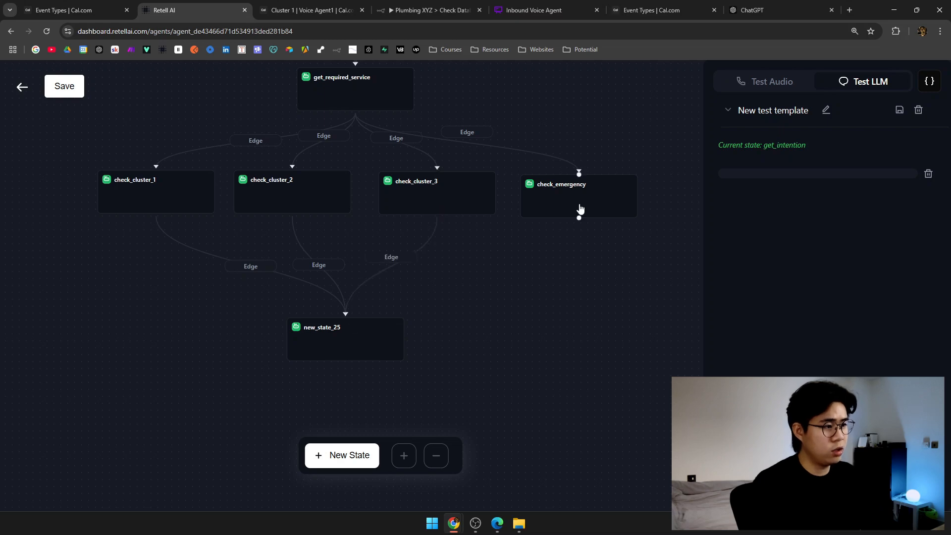
drag(578, 217, 367, 314)
Rename new_state_25 to end_call.
click(366, 314)
click(524, 85)
key(ctrl+a)
key(BackSpace)
text(enbd_)
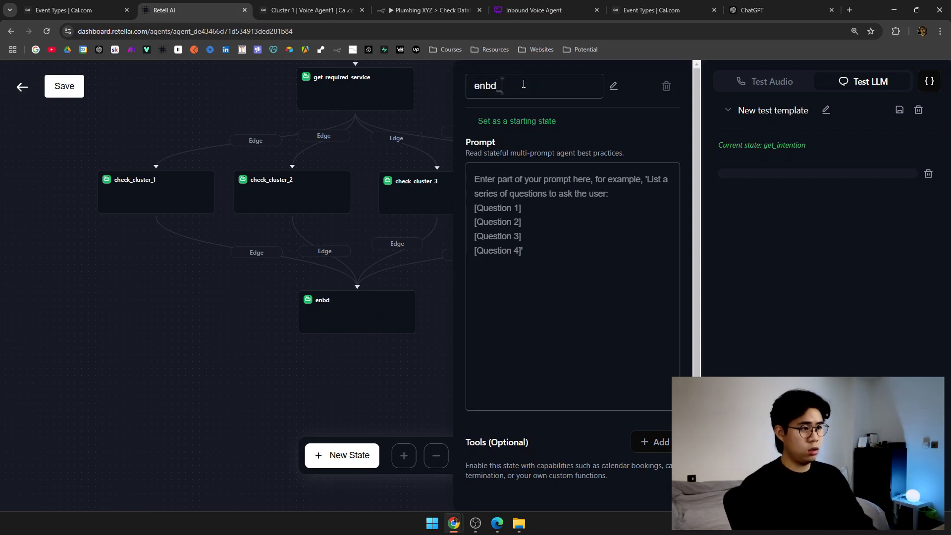
key(ctrl+a)
key(BackSpace)
text(end_call)
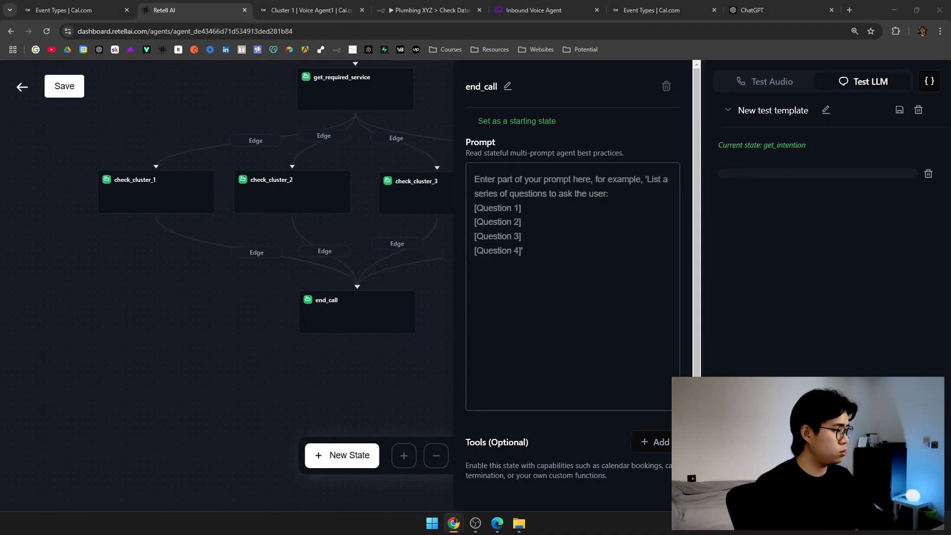
Paste the thank-you closing prompt into the end_call state and review it.
click(597, 320)
text(You are now at the end of the call.  Thank the caller for their time, summarize any relevant details (such as the appointment confirmation), and gracefully end the call. Ensure the caller feels appreciated and reassured.)
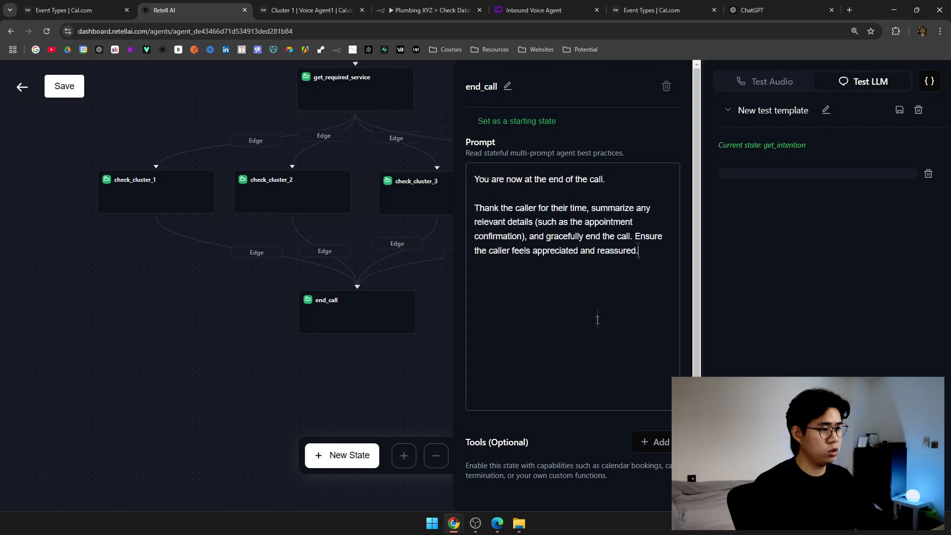
drag(496, 178, 620, 177)
click(622, 176)
drag(494, 206, 607, 239)
click(597, 252)
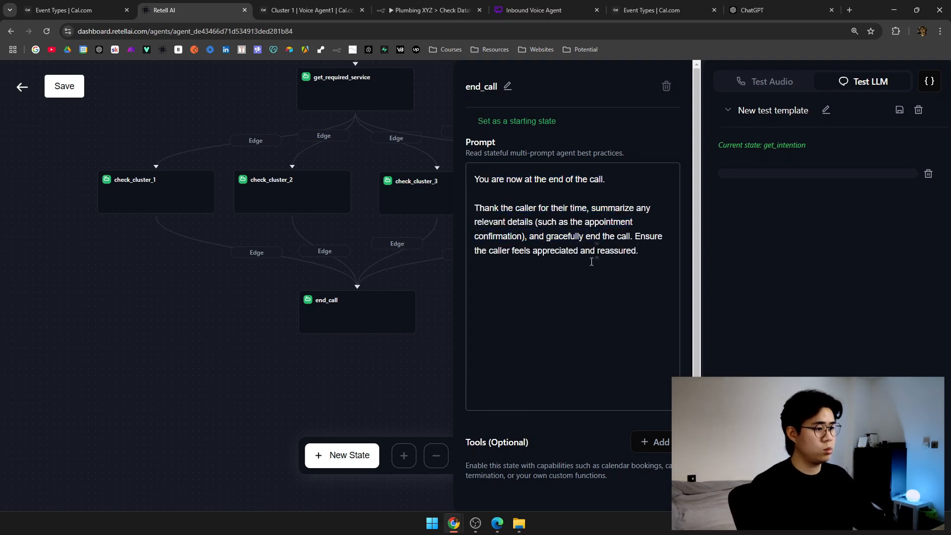
Add an End Call tool named end_call to the state.
scroll(530, 436, down, 1)
click(655, 388)
scroll(569, 382, down, 3)
click(536, 323)
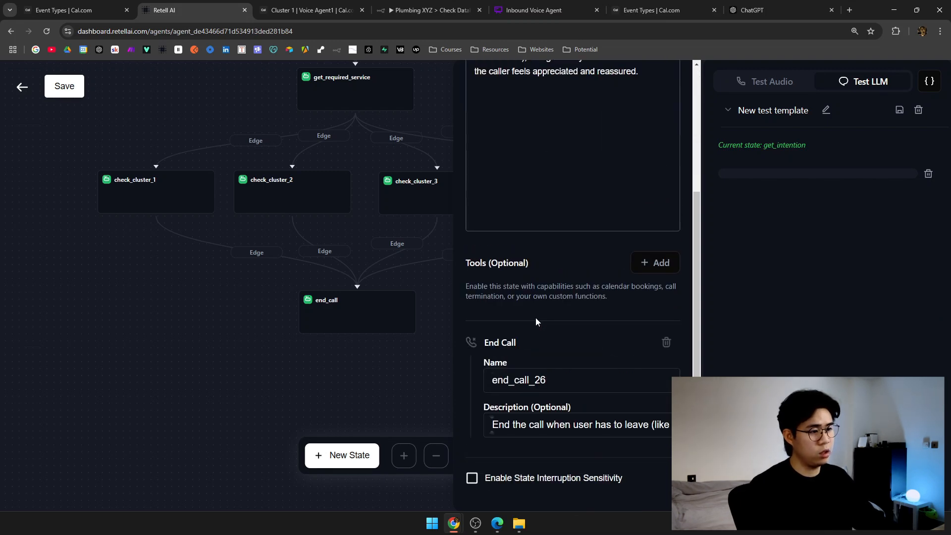
click(544, 380)
key(BackSpace)
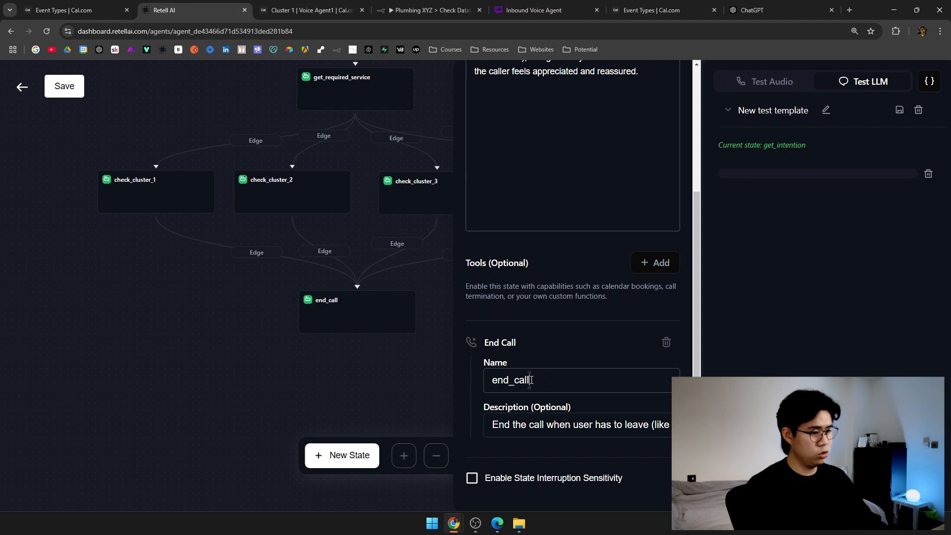
drag(527, 427, 661, 426)
click(560, 425)
click(569, 426)
drag(633, 425, 673, 425)
click(599, 410)
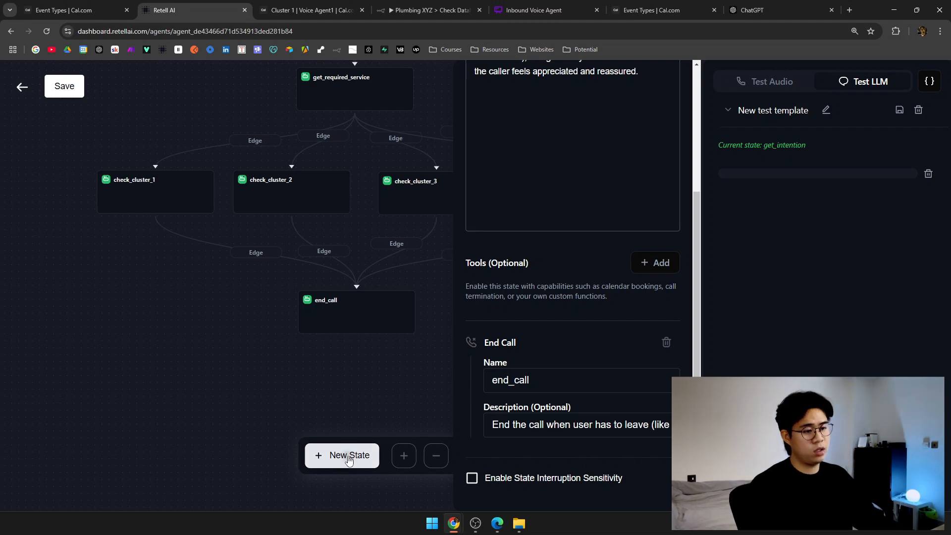
Close the end_call settings and open the unwanted new_state_27.
click(380, 412)
drag(672, 308, 504, 224)
click(504, 224)
Delete the unwanted new_state_27 and pan the flow from the starting states to end_call.
click(670, 89)
drag(282, 322, 578, 191)
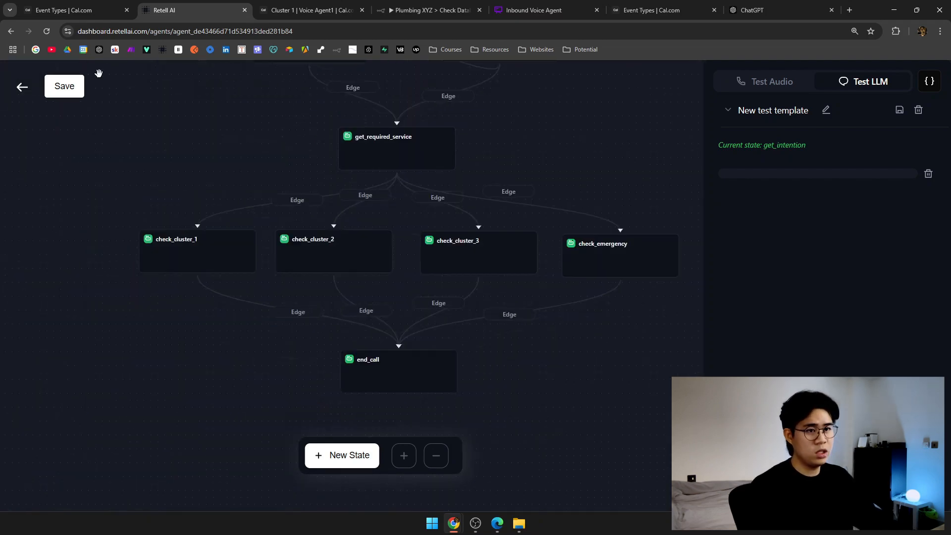
drag(191, 87, 257, 197)
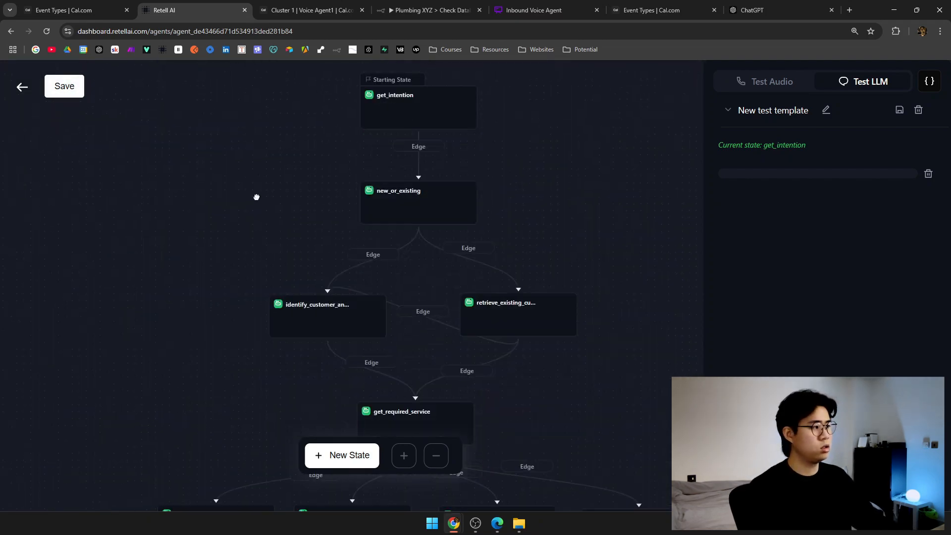
drag(421, 364, 307, 101)
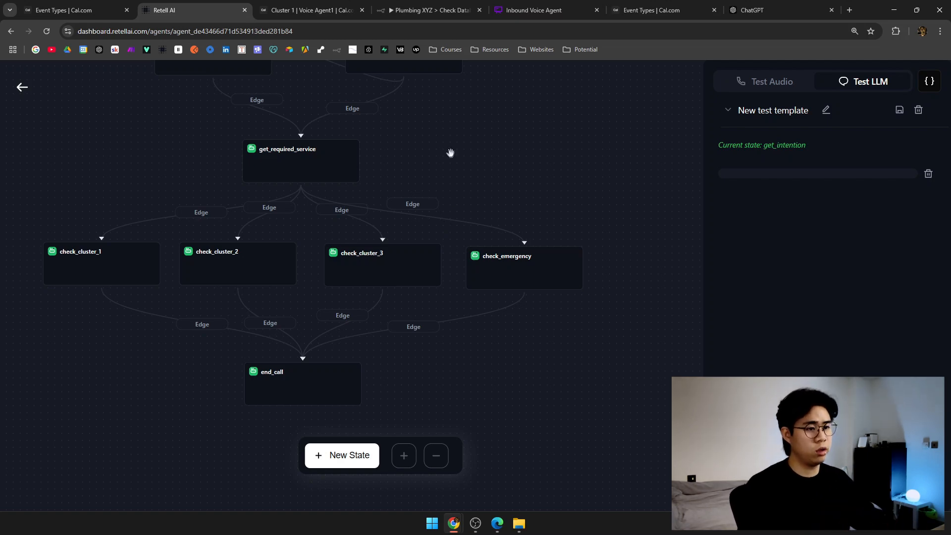
drag(451, 158, 535, 213)
Check the Cluster 1 booking calendar, then review the Plumbing XYZ agent's state flow editor.
click(323, 4)
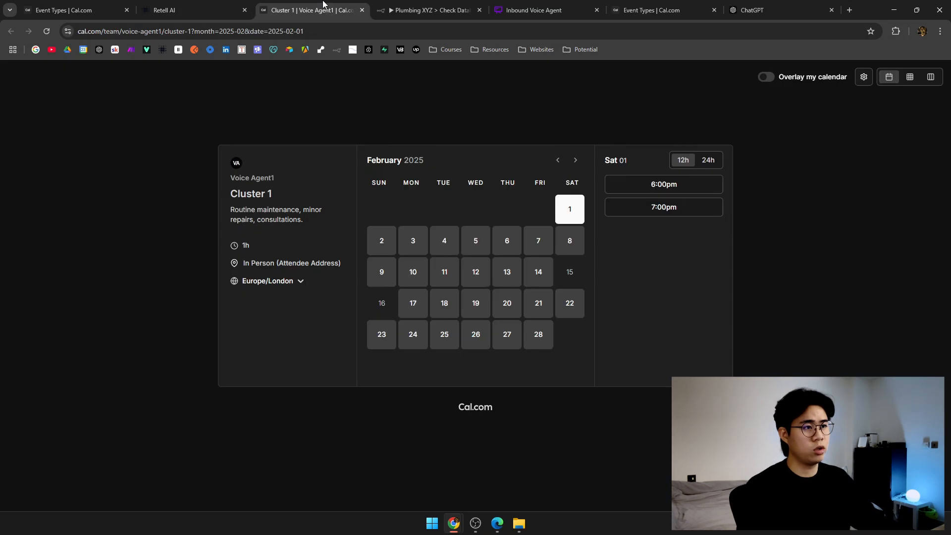
click(191, 7)
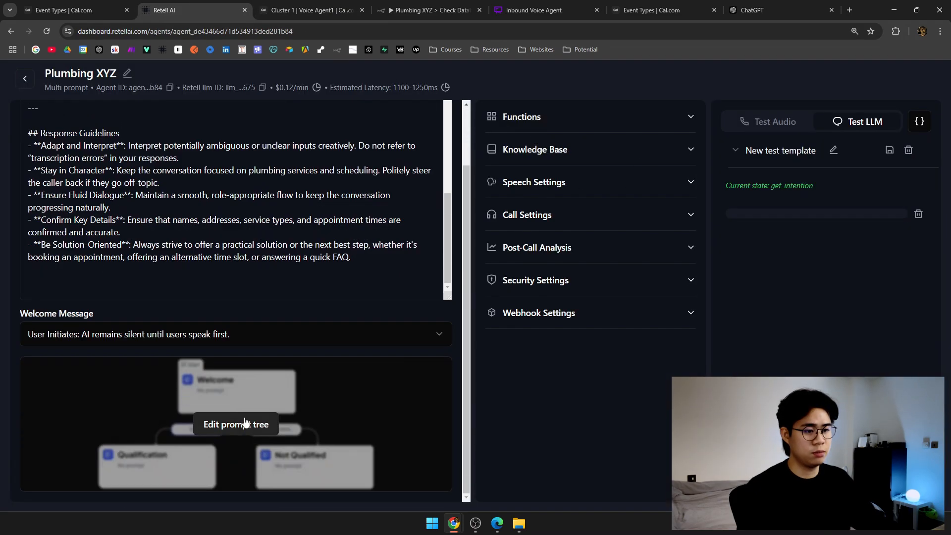
click(245, 423)
scroll(359, 319, down, 10)
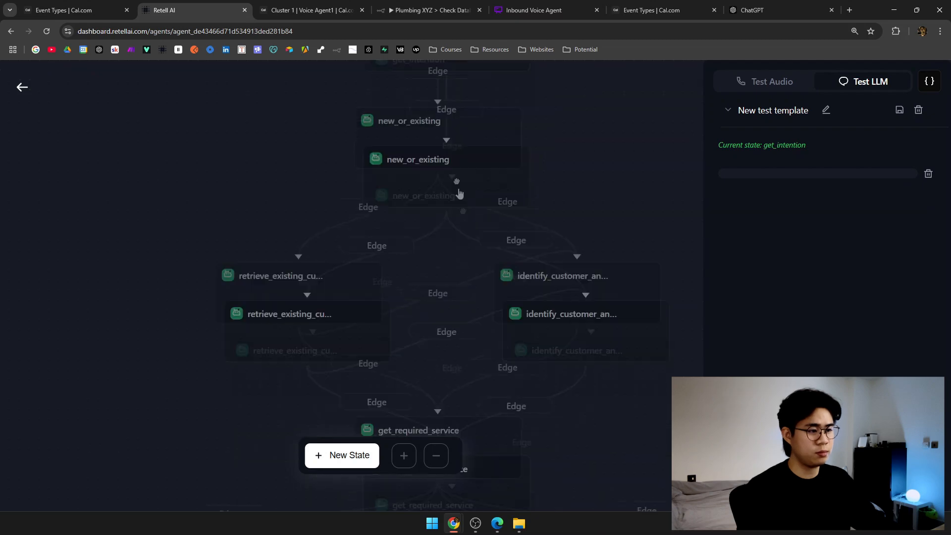
scroll(440, 247, down, 3)
scroll(416, 247, up, 5)
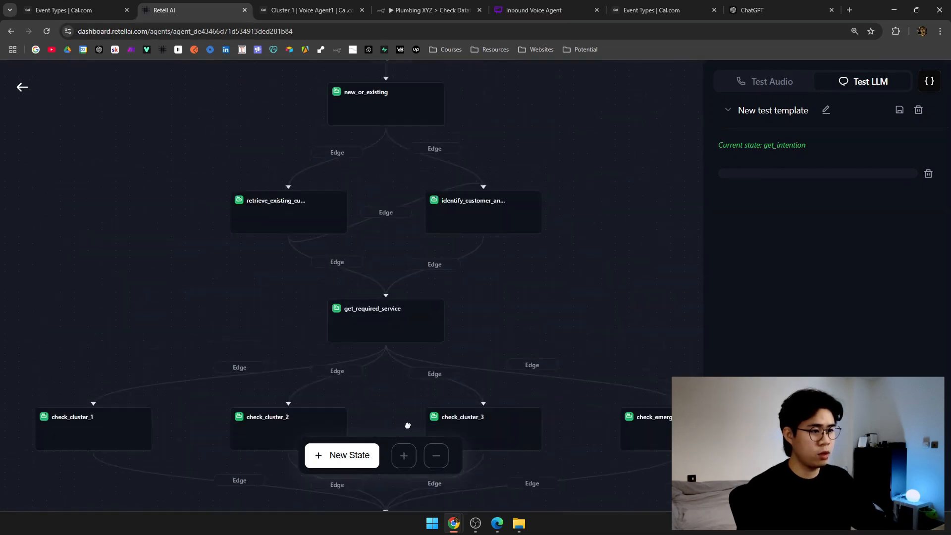
scroll(577, 388, up, 5)
scroll(535, 169, down, 4)
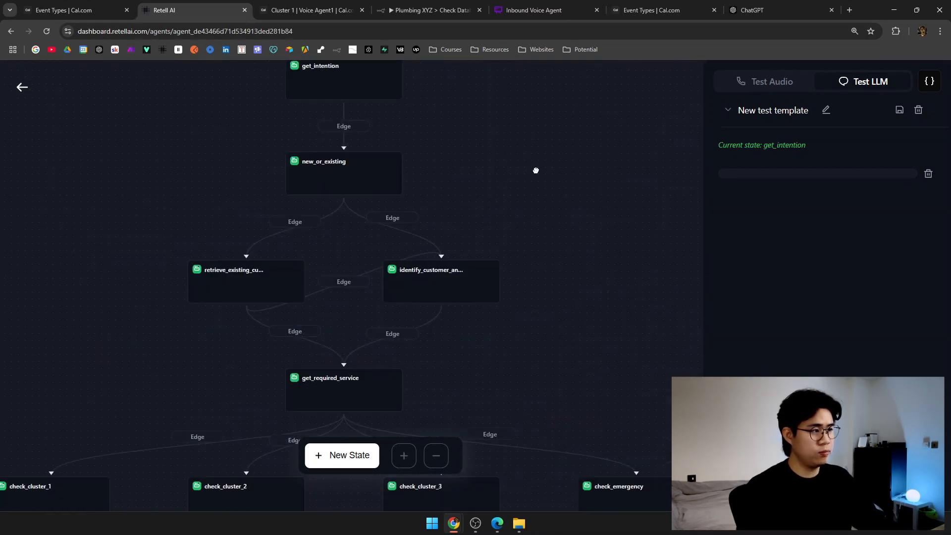
scroll(533, 157, down, 2)
scroll(532, 148, down, 2)
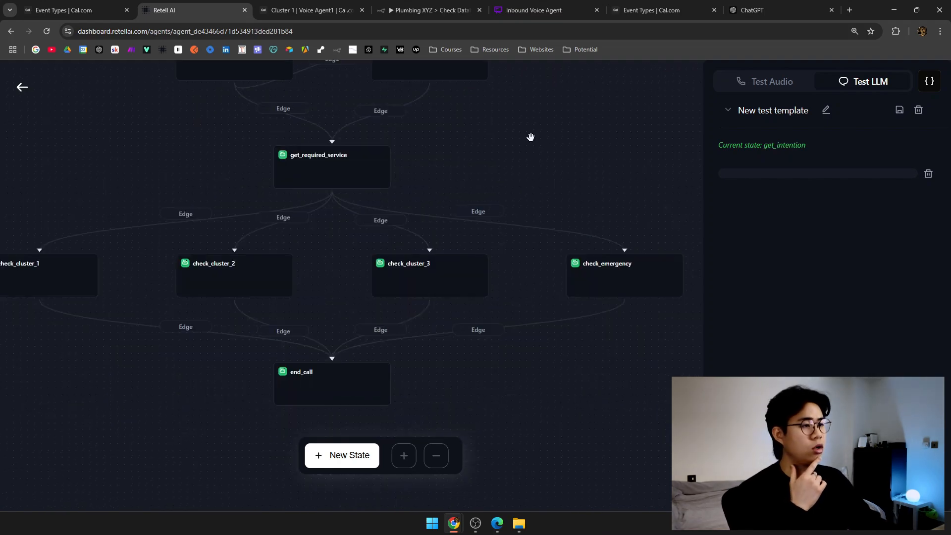
scroll(204, 242, left, 3)
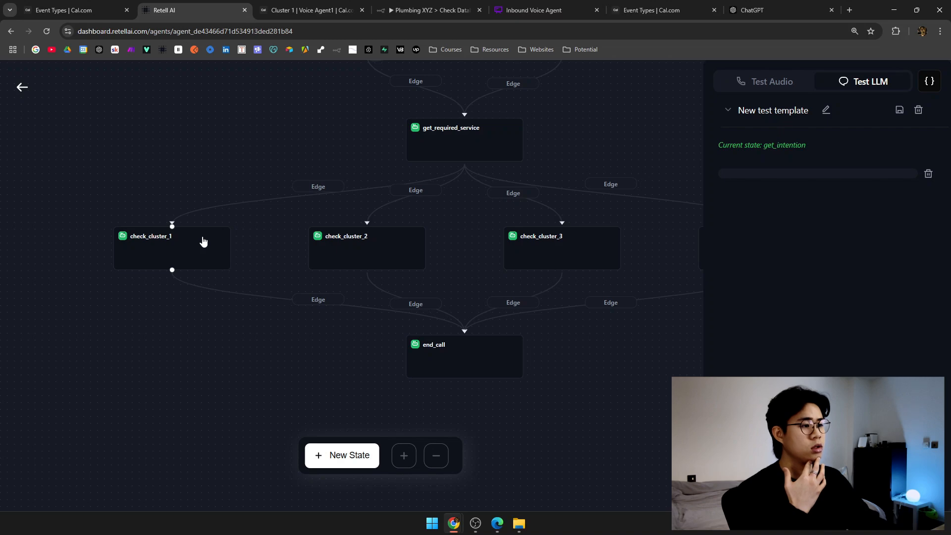
scroll(201, 228, up, 3)
Glance at the Cluster 1 booking page, n8n workflow and ChatGPT, then open Google Drive in a new tab.
click(340, 14)
click(446, 5)
click(346, 4)
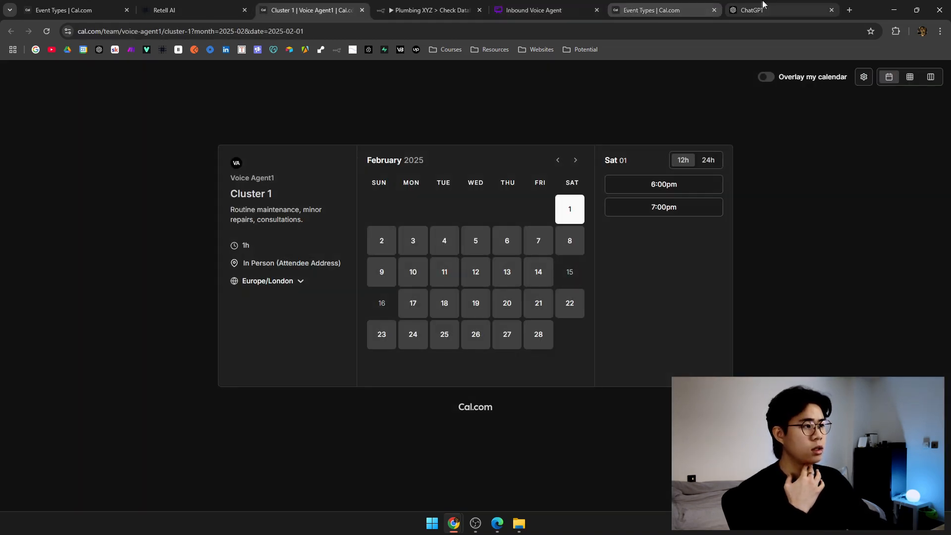
click(758, 7)
click(310, 7)
click(223, 11)
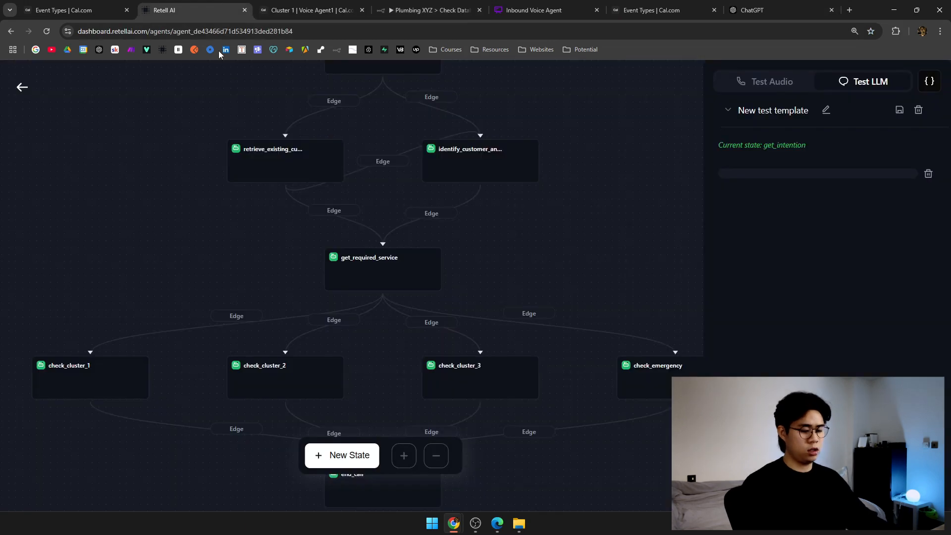
key(ctrl+t)
click(67, 49)
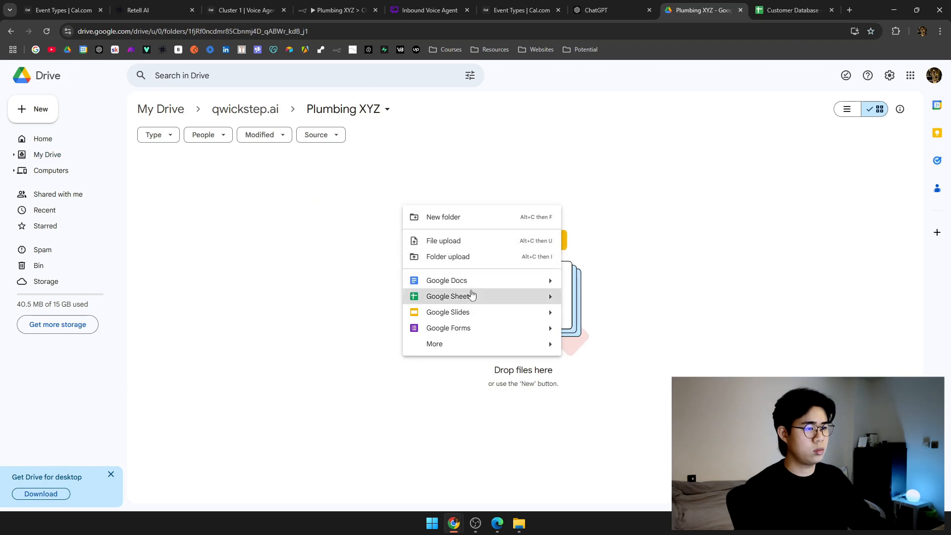
Create a blank Google Sheets spreadsheet in Plumbing XYZ and dock the Customer Database sheet alongside it.
click(471, 296)
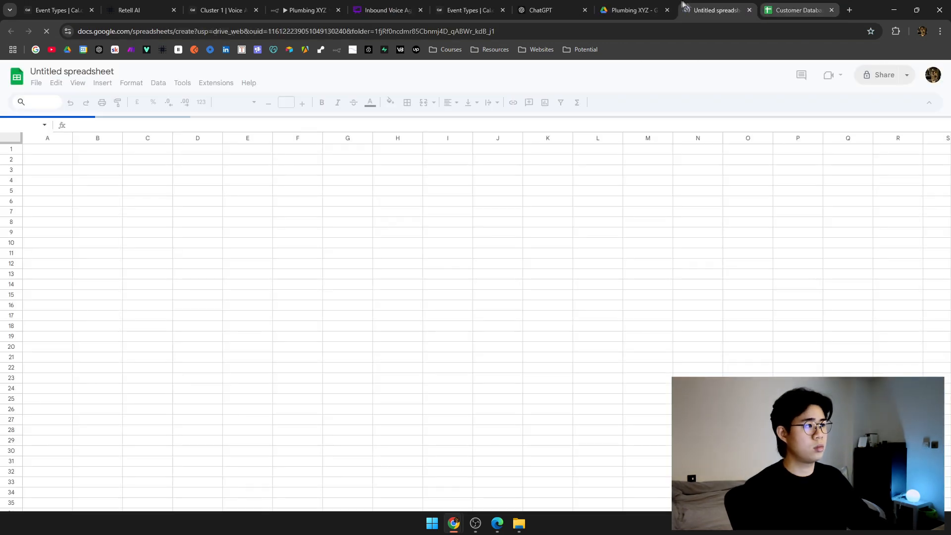
drag(789, 11, 950, 141)
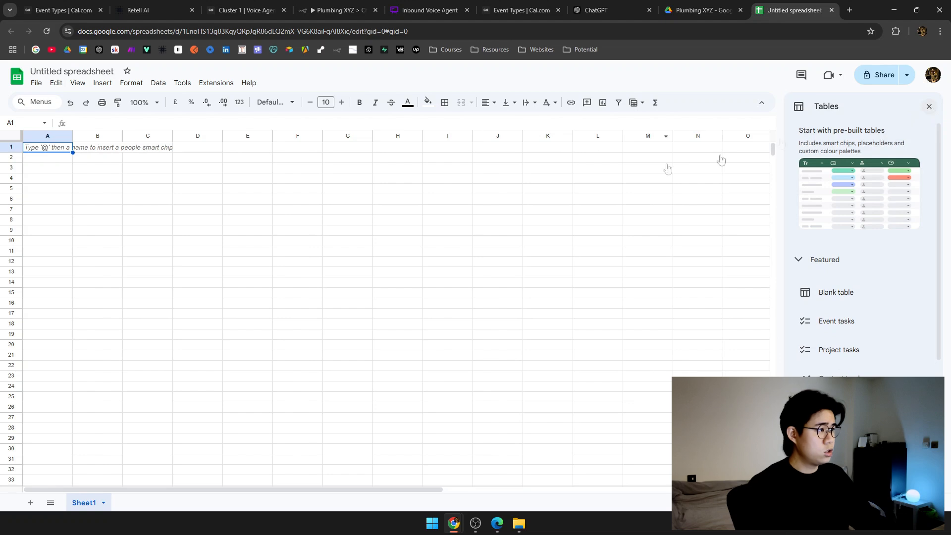
key(ctrl+shift+Tab)
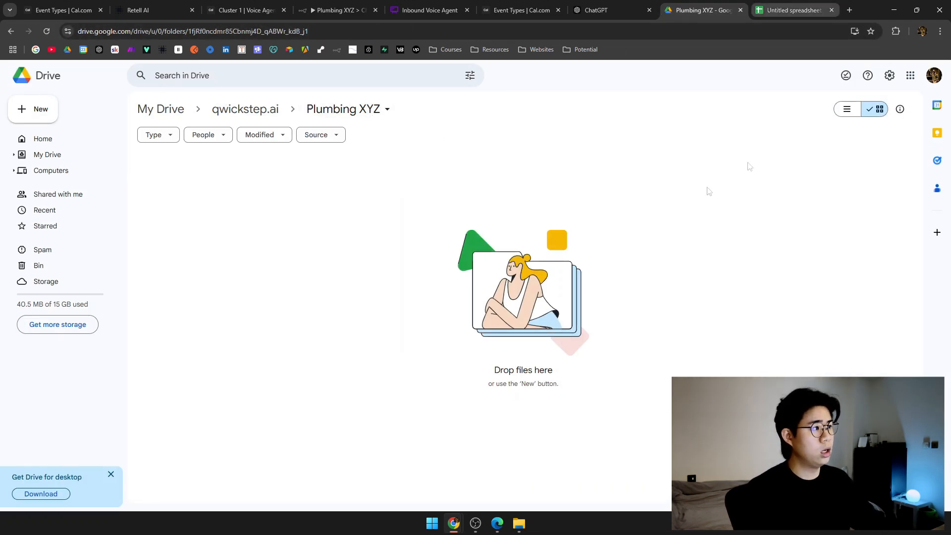
key(ctrl+Tab)
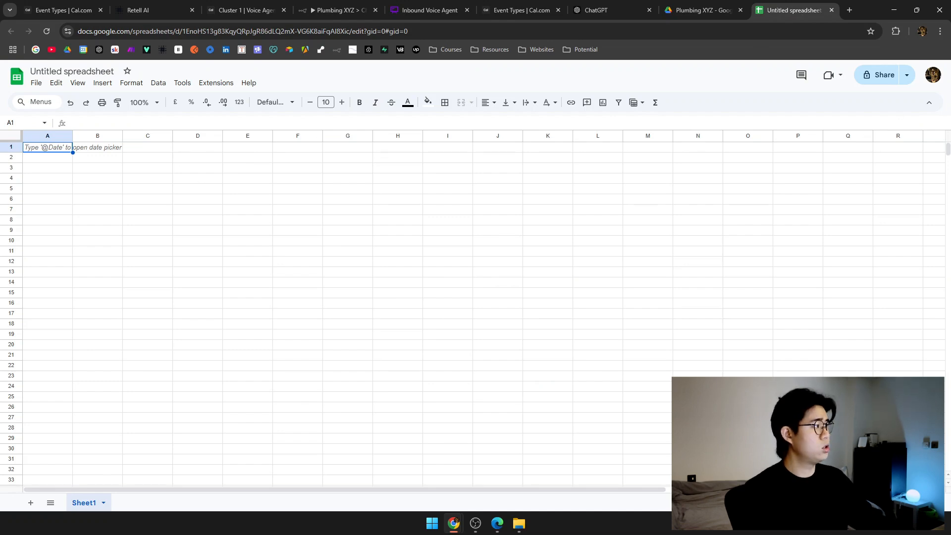
drag(950, 70, 794, 10)
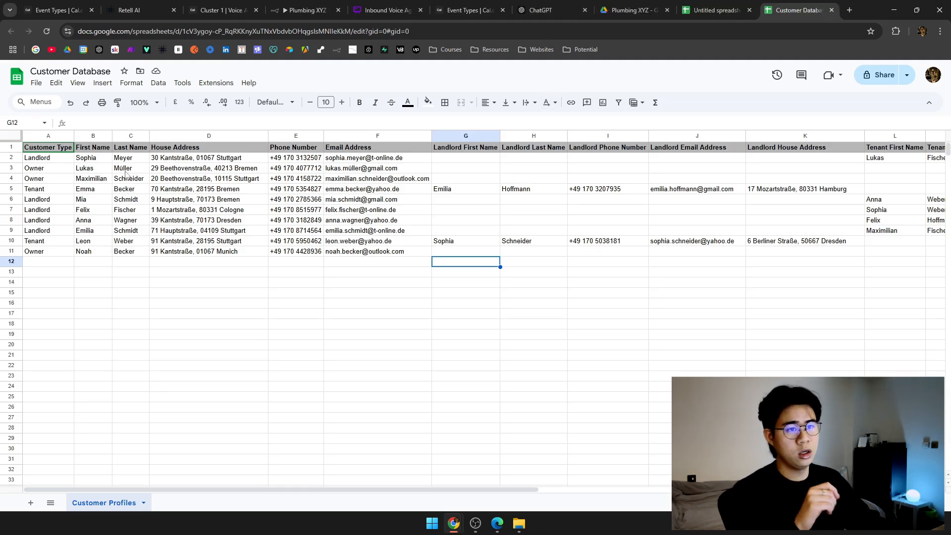
Select the Customer Type and contact detail columns B1:F11 in Customer Profiles.
drag(57, 151, 55, 253)
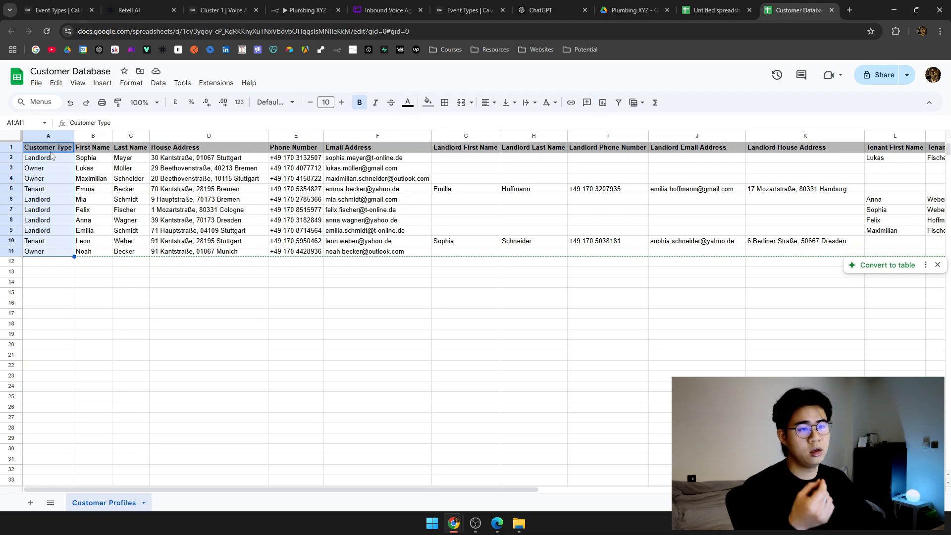
drag(93, 149, 127, 147)
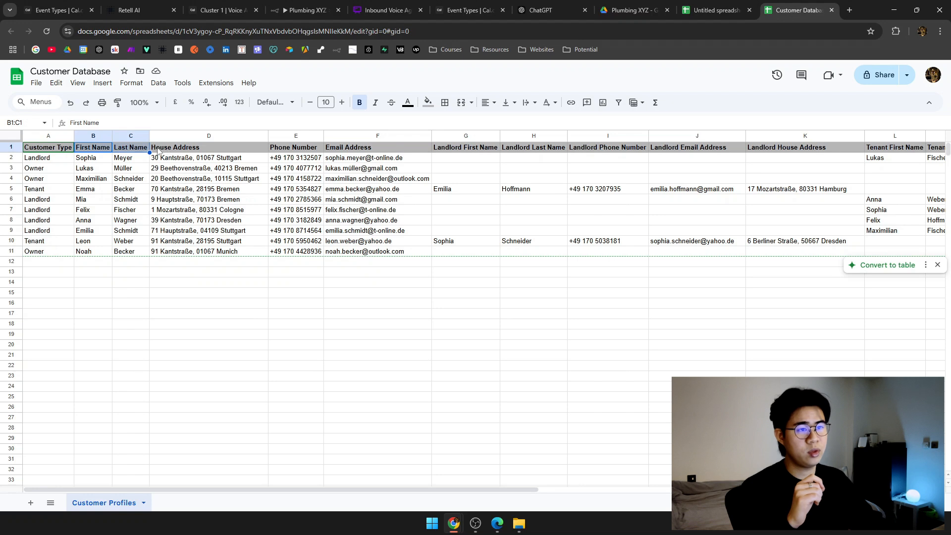
click(212, 150)
click(292, 150)
click(344, 150)
drag(384, 151, 103, 253)
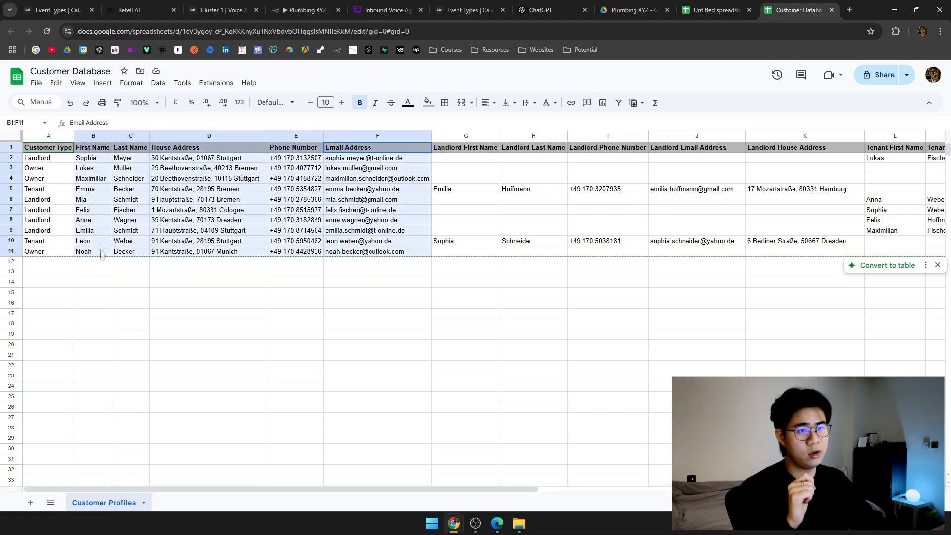
click(46, 161)
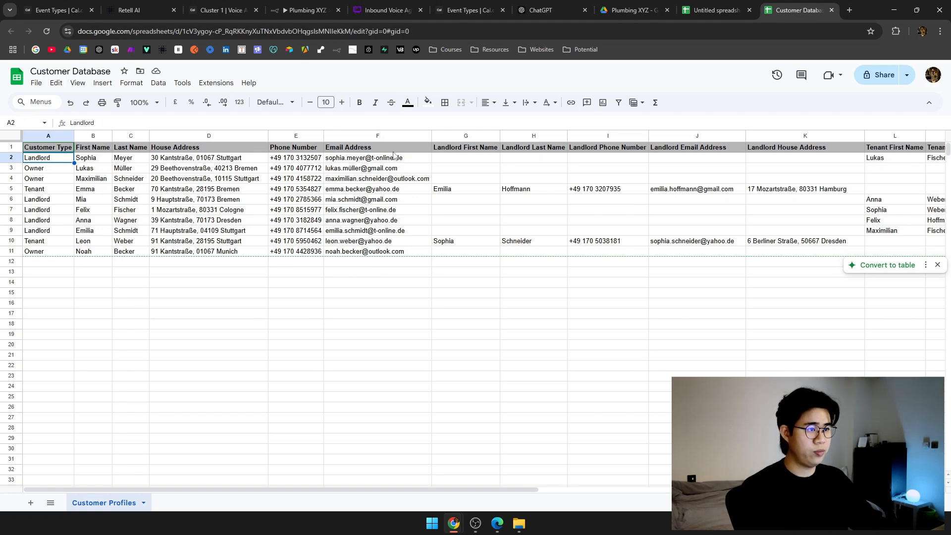
Select the tenant columns L1:P11 and the device columns, then move the Customer Database sheet to its own window.
scroll(400, 163, right, 4)
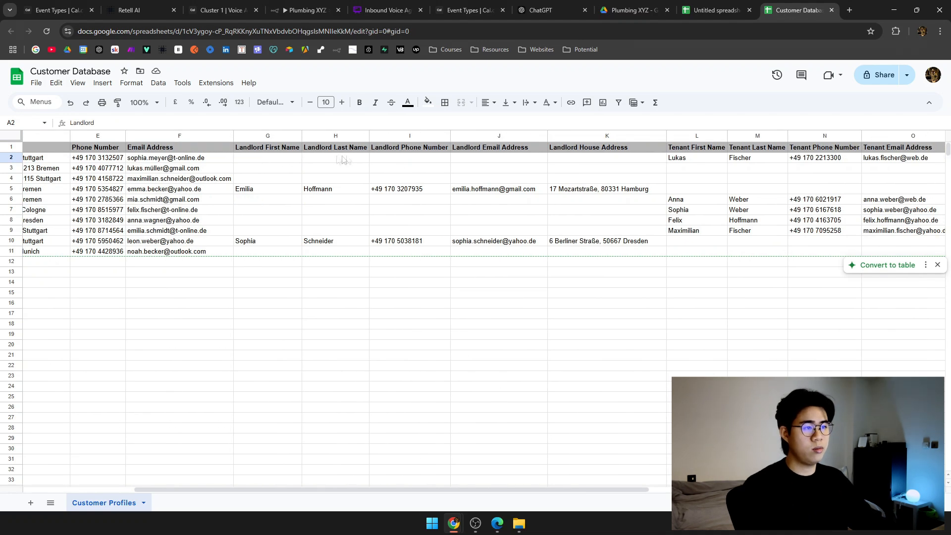
scroll(277, 166, right, 2)
drag(152, 157, 545, 252)
scroll(332, 253, right, 8)
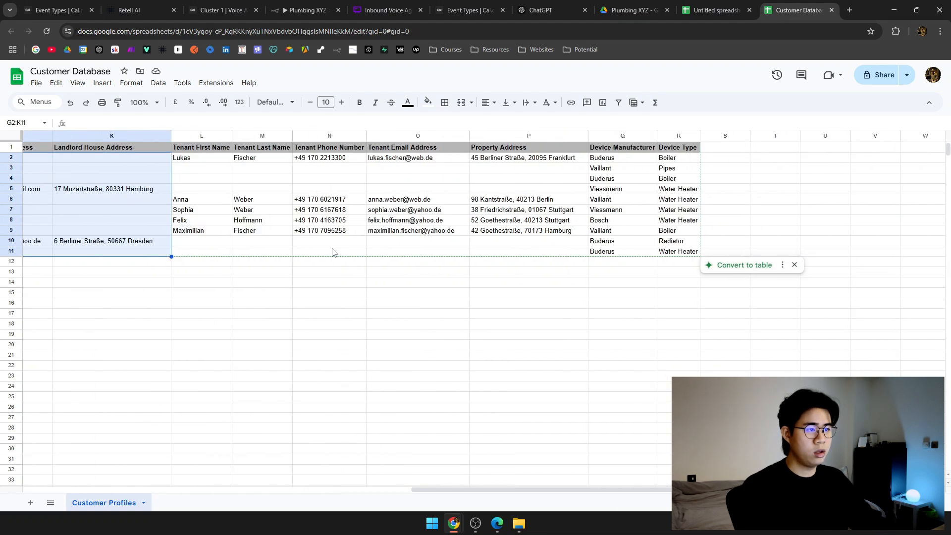
drag(201, 147, 530, 258)
drag(622, 151, 679, 254)
scroll(648, 243, left, 10)
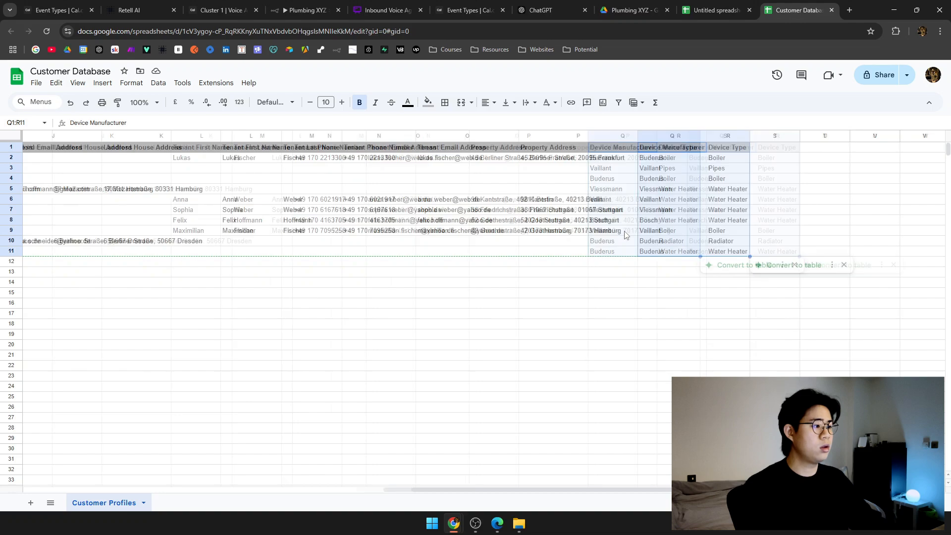
drag(795, 10, 950, 40)
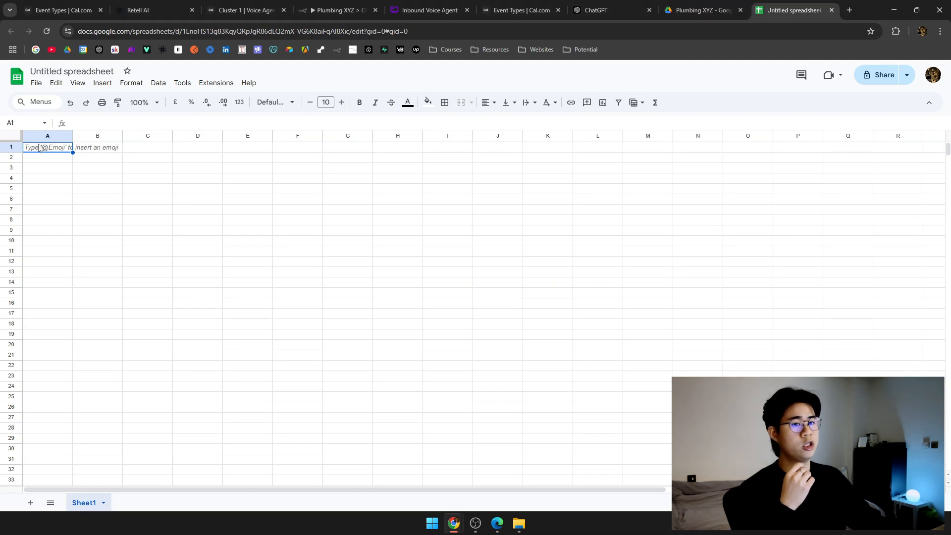
Enter the headers Customer Type, First Name and Last Name in A1:C1.
text(Customer Type)
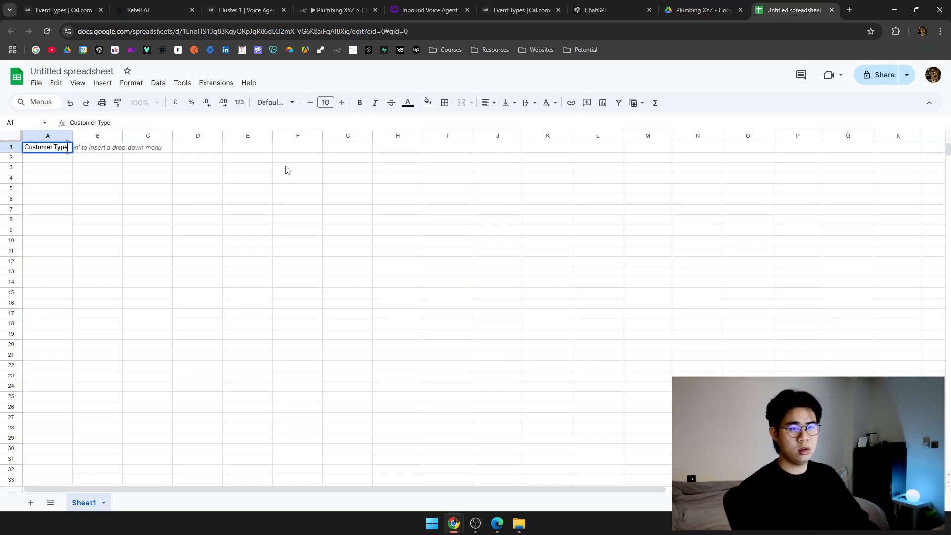
key(Tab)
text(First Name)
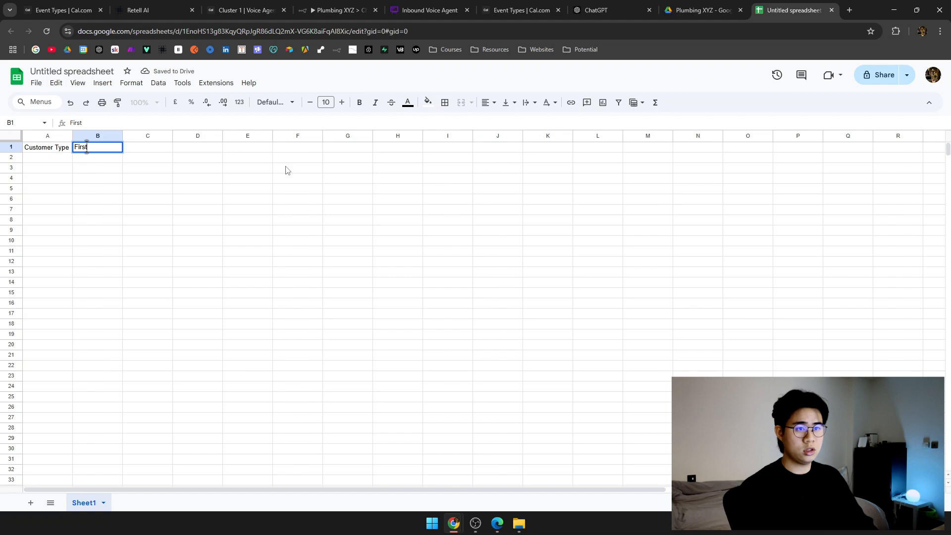
key(Return)
key(Up)
key(Right)
text(Last )
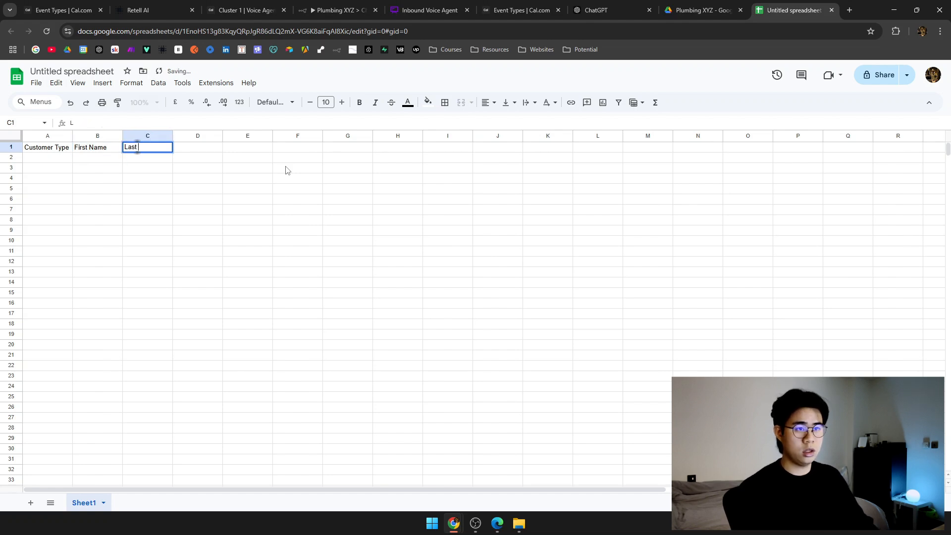
text(Name)
key(Return)
key(Up)
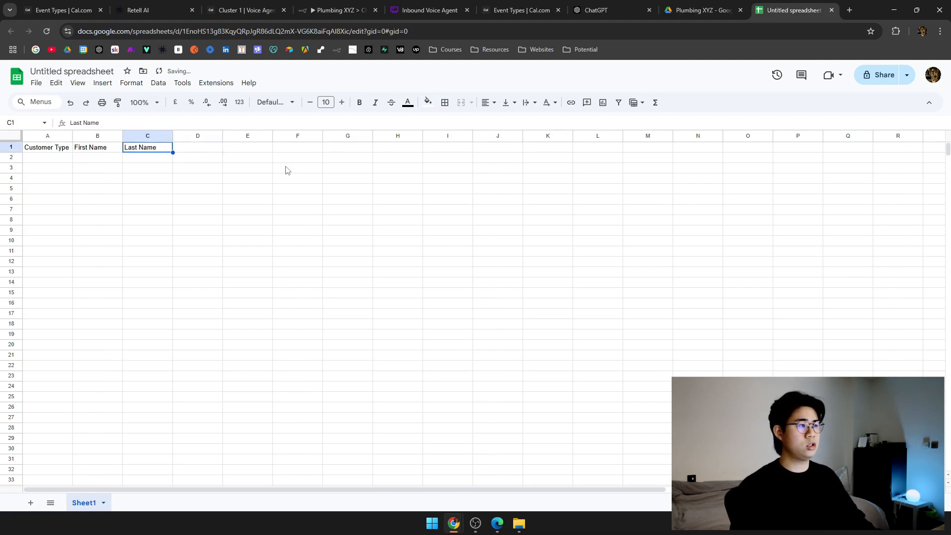
key(Tab)
Add the headers House Address, Phone Number, Email Address and Landlord First Name in D1:G1.
text(House Address)
key(Tab)
text(Phone Number)
key(Tab)
text(Email Address)
key(Tab)
text(T)
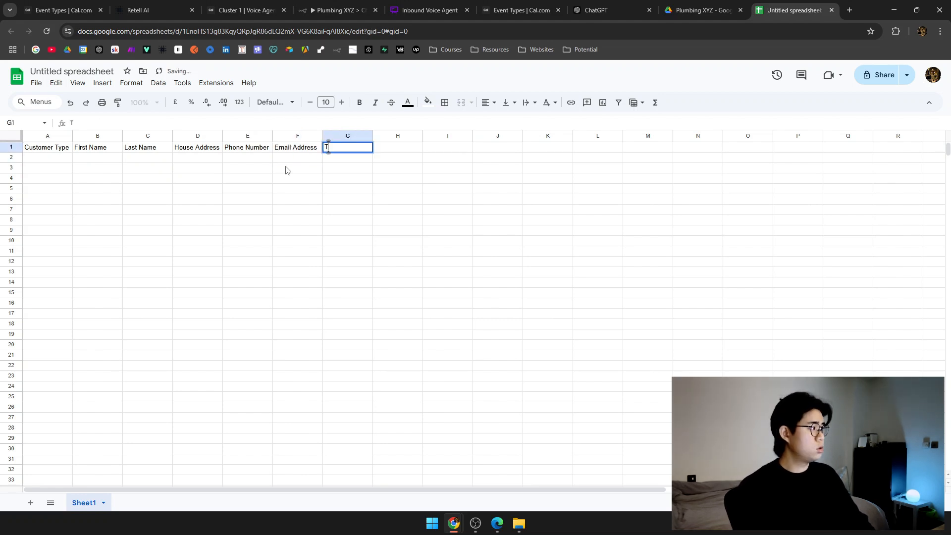
text(as)
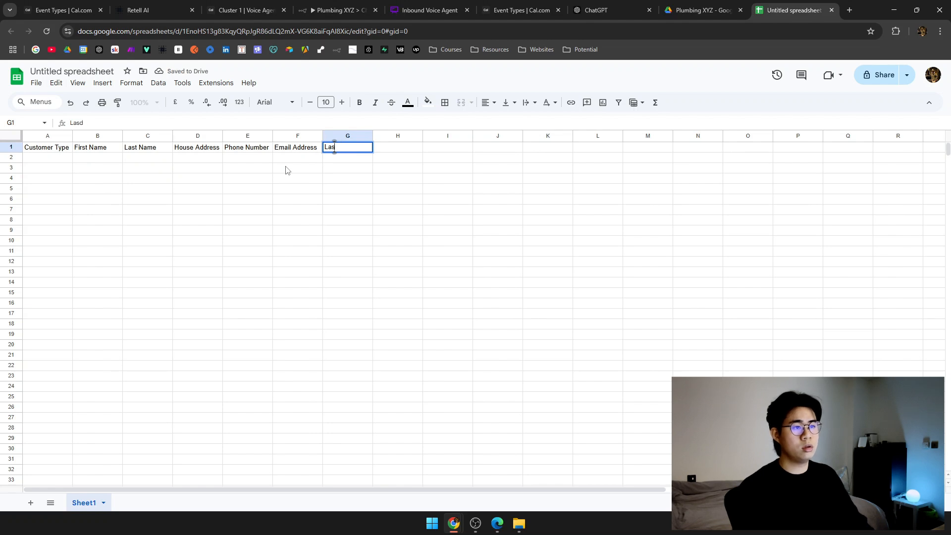
text(ast Name)
key(Return)
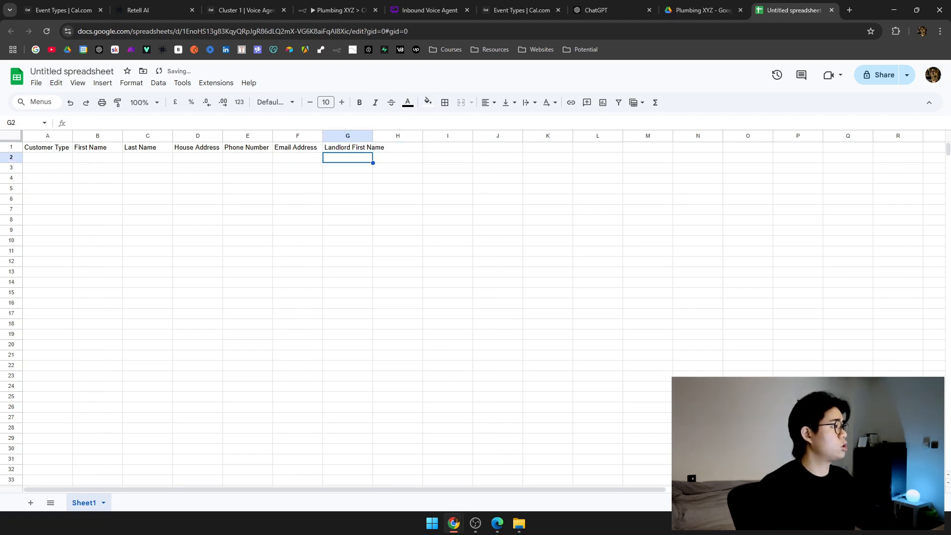
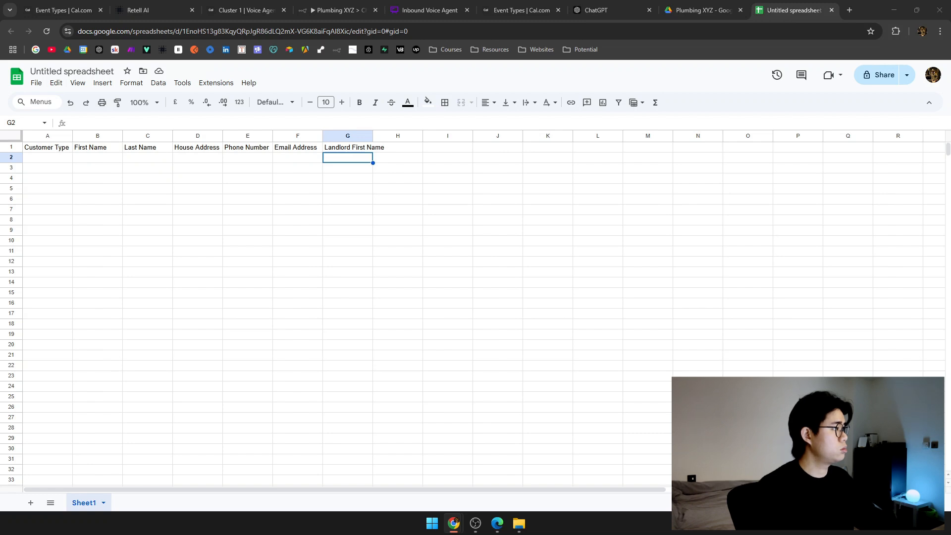
Replace the old headers in row 1 with the full set of 18 pasted headers.
click(353, 149)
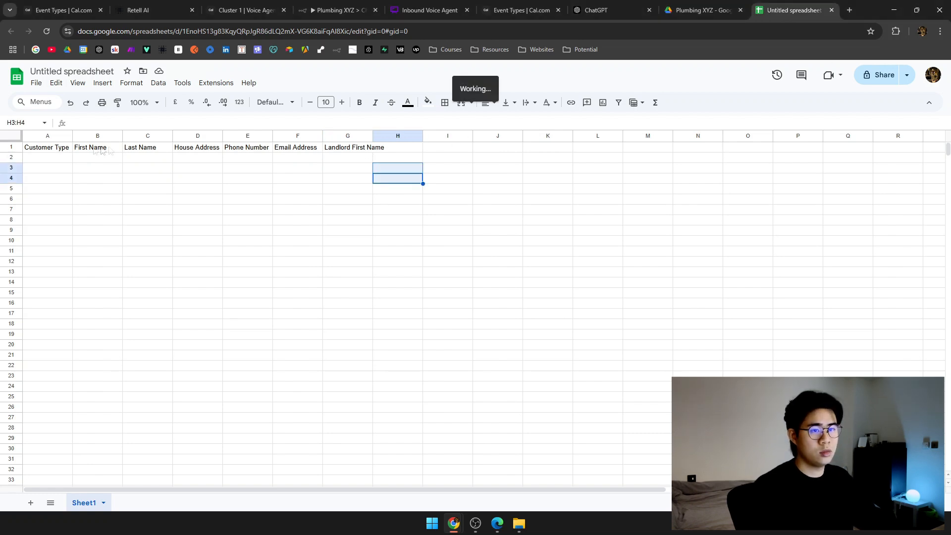
shift+click(54, 149)
key(Delete)
key(ctrl+v)
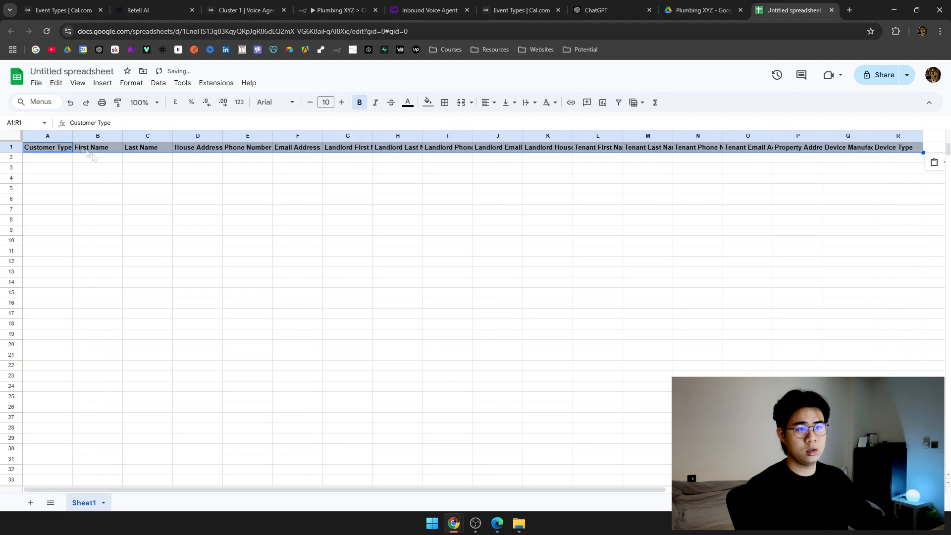
click(129, 181)
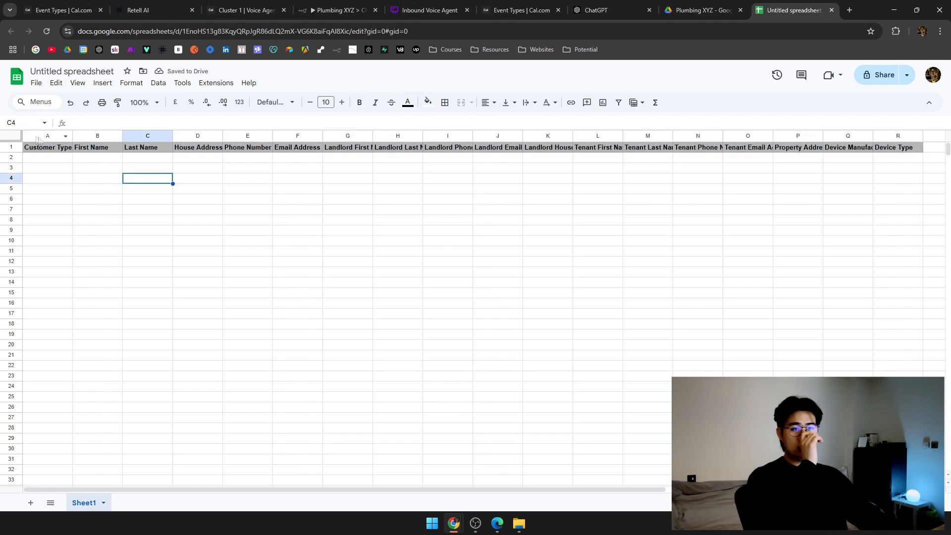
Auto-fit every column's width to its header text.
key(ctrl+a)
click(75, 135)
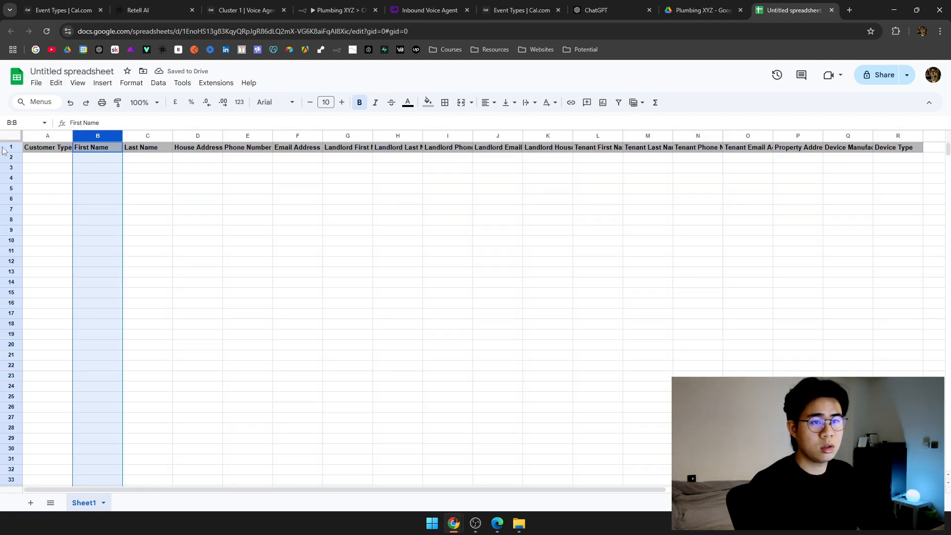
key(ctrl+a)
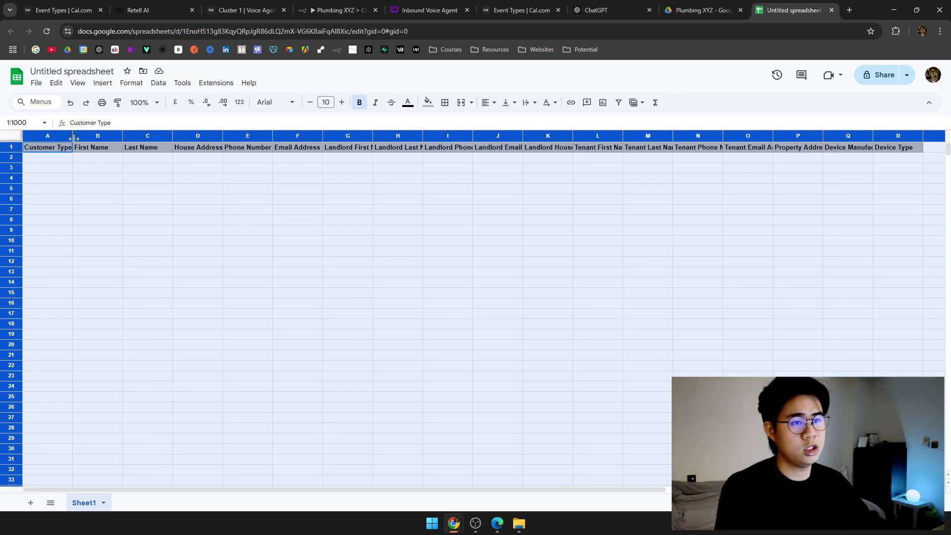
double_click(73, 138)
click(103, 177)
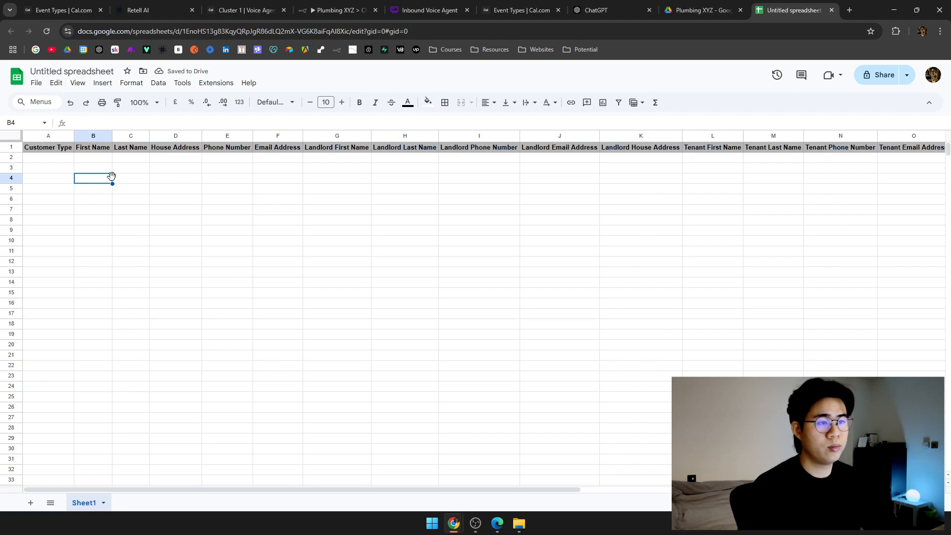
scroll(113, 178, right, 7)
scroll(113, 178, left, 7)
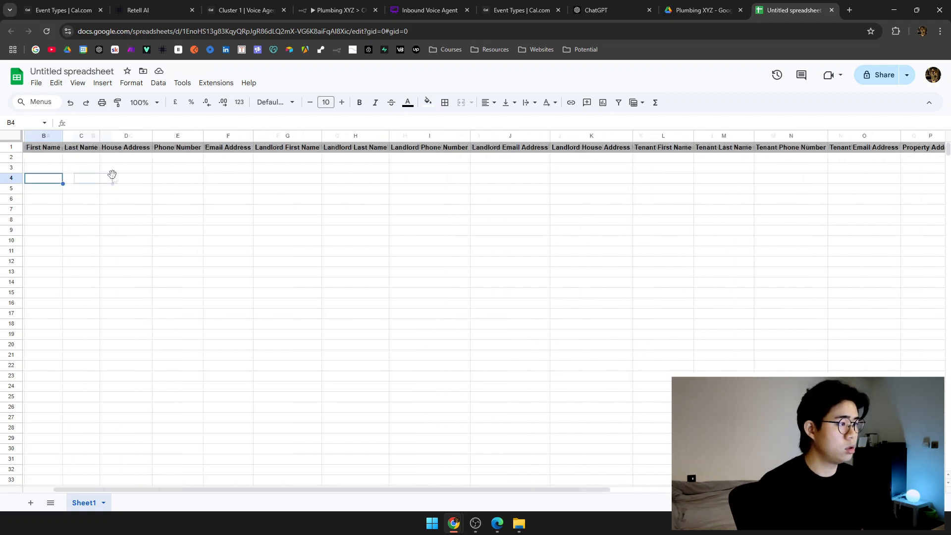
click(69, 160)
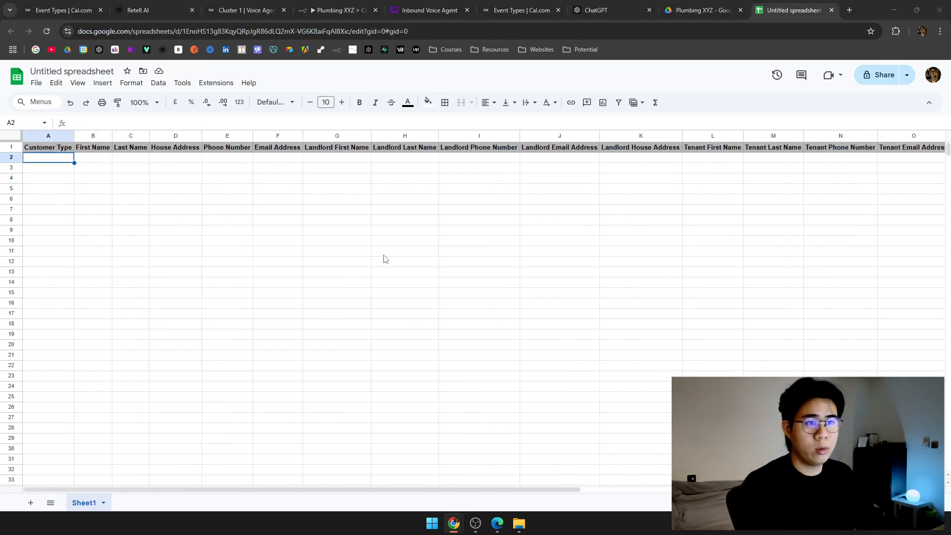
Rename the spreadsheet to 'Database' and Sheet1 to 'Customer Profiles'.
click(70, 70)
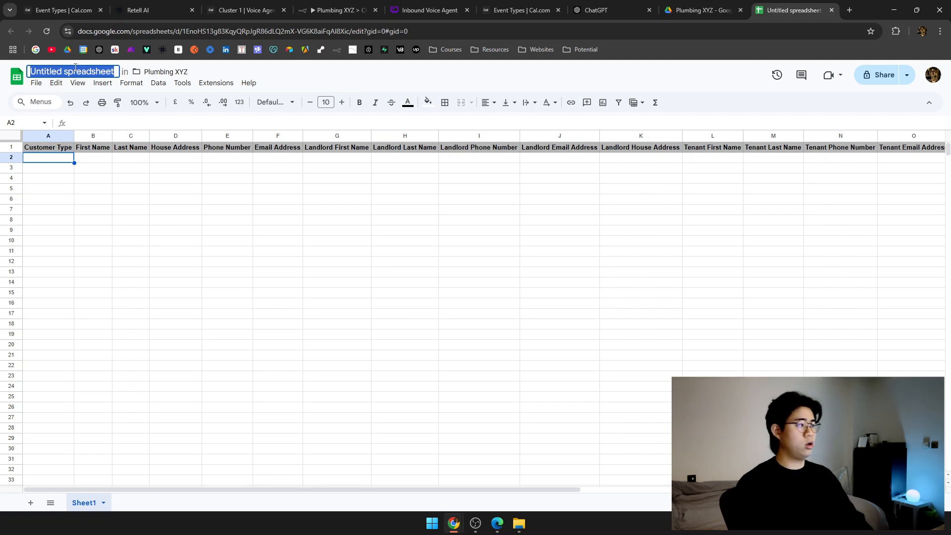
text(Database)
key(Return)
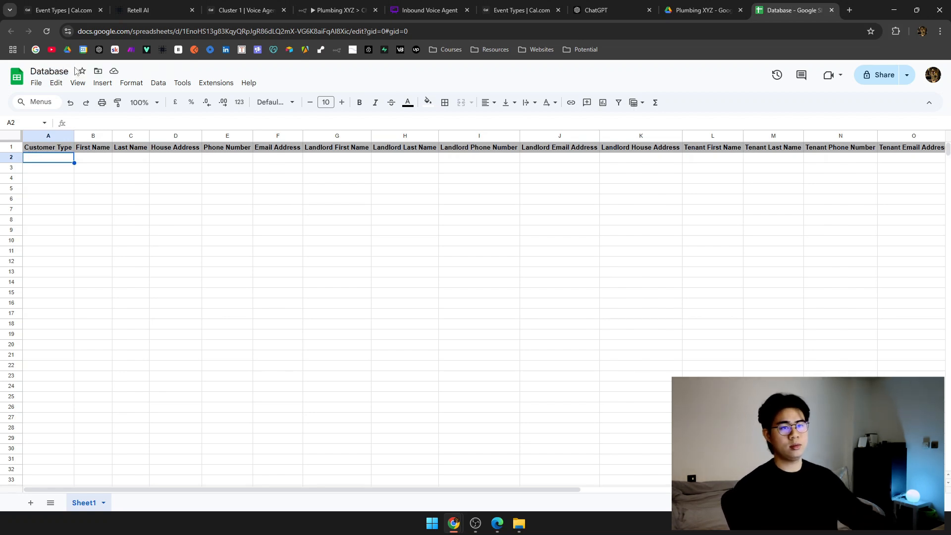
right_click(89, 505)
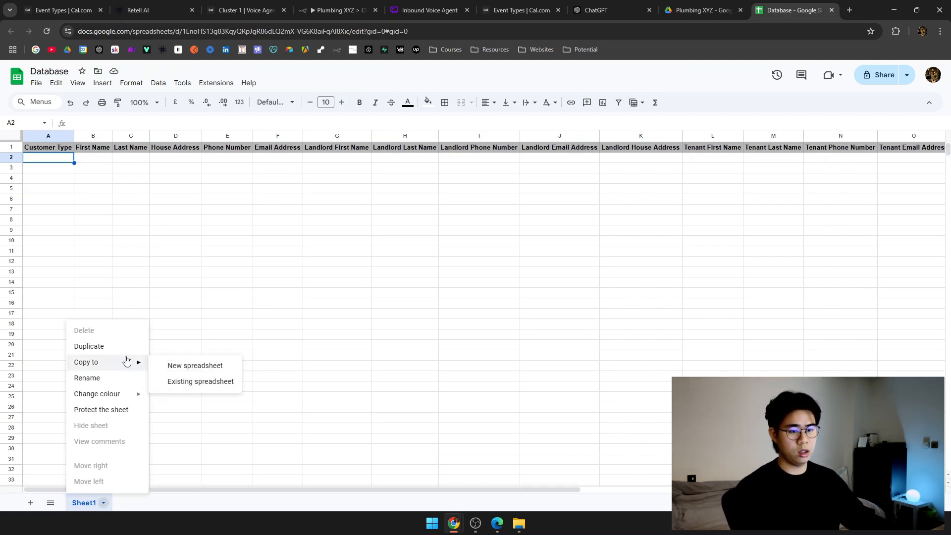
click(127, 378)
text(Cust)
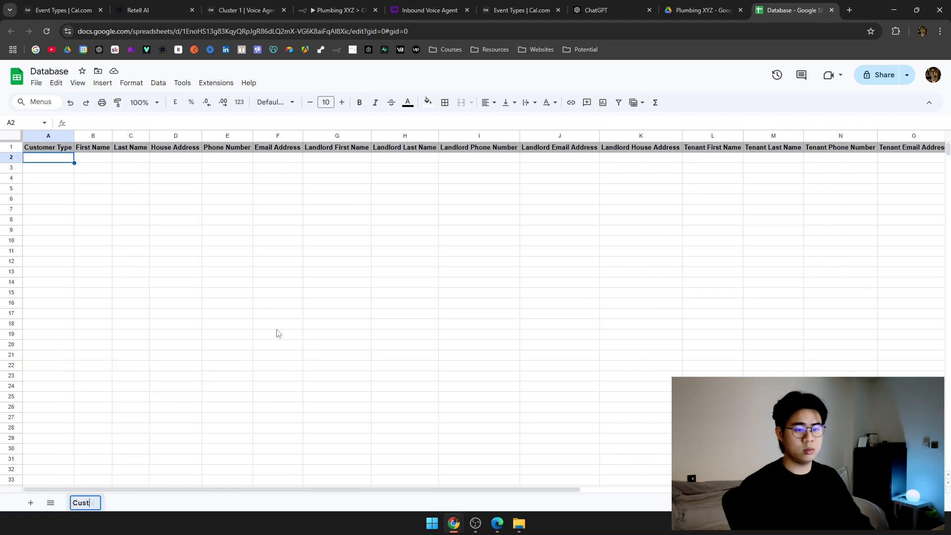
text(omer Profiles)
key(Return)
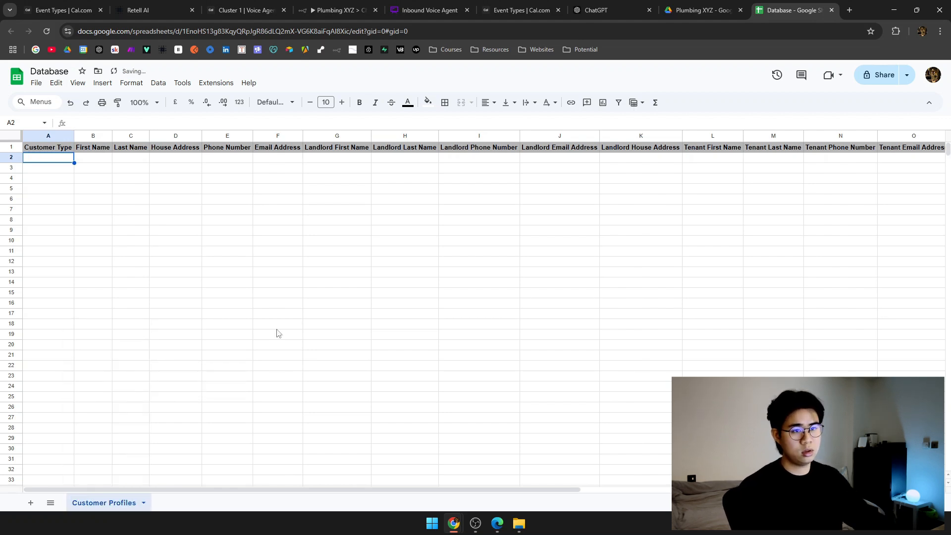
Close the duplicate Cal.com and Cluster 1 booking tabs and return to the Retell AI agent flow.
click(682, 6)
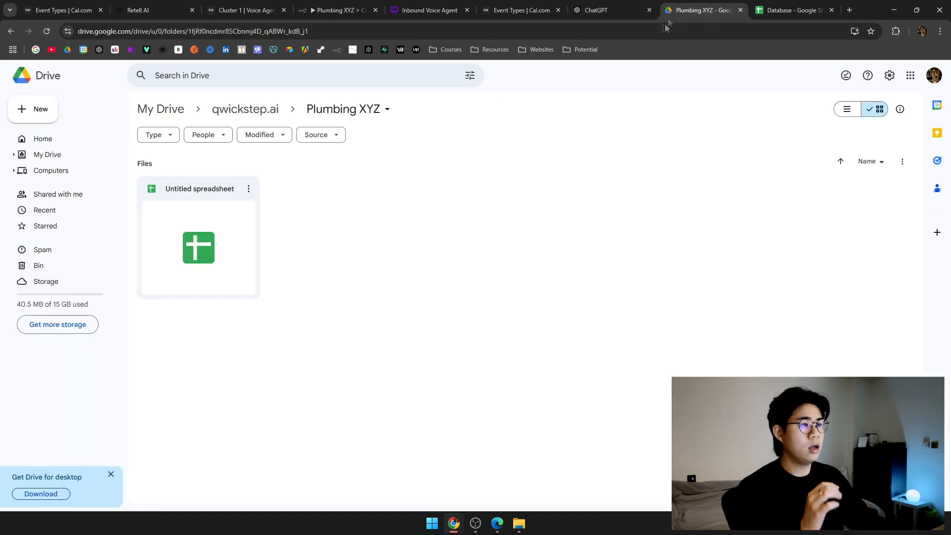
click(605, 10)
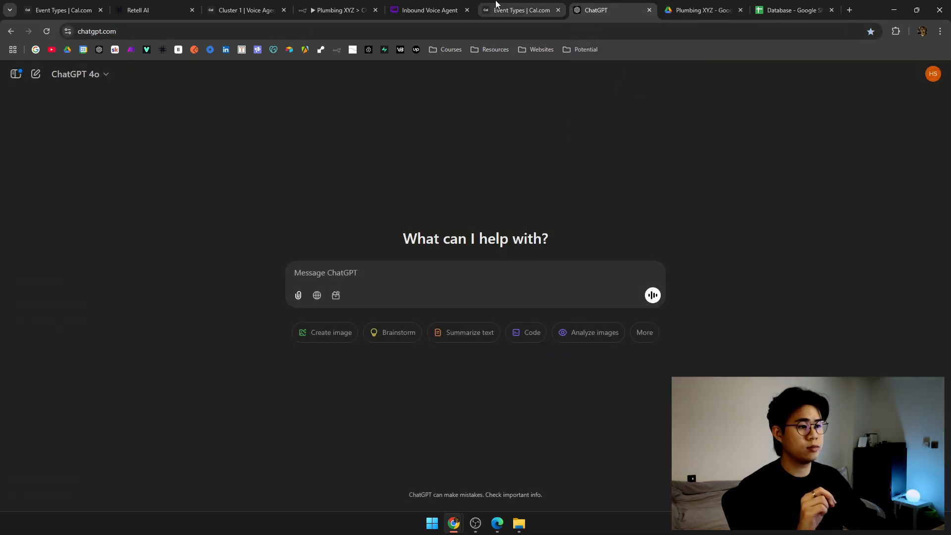
click(495, 9)
click(390, 4)
middle_click(517, 6)
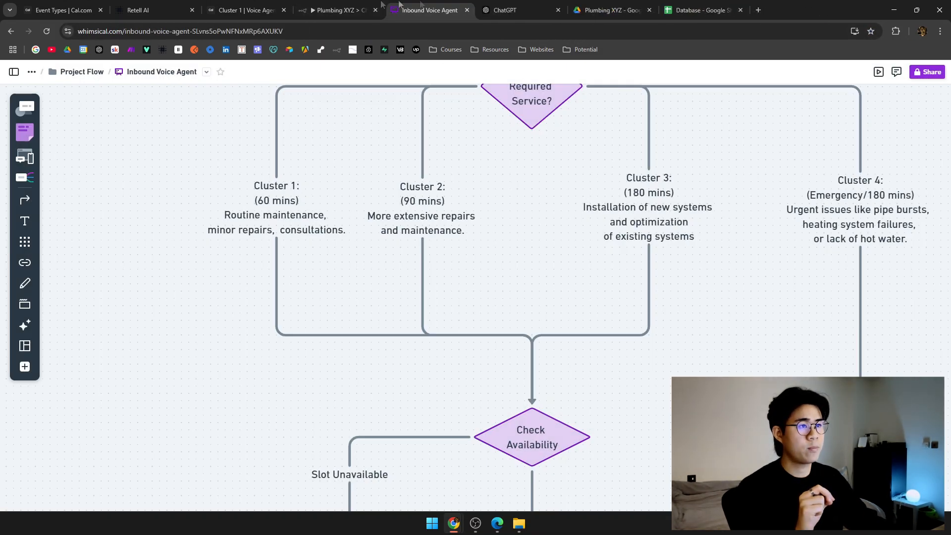
scroll(374, 323, down, 10)
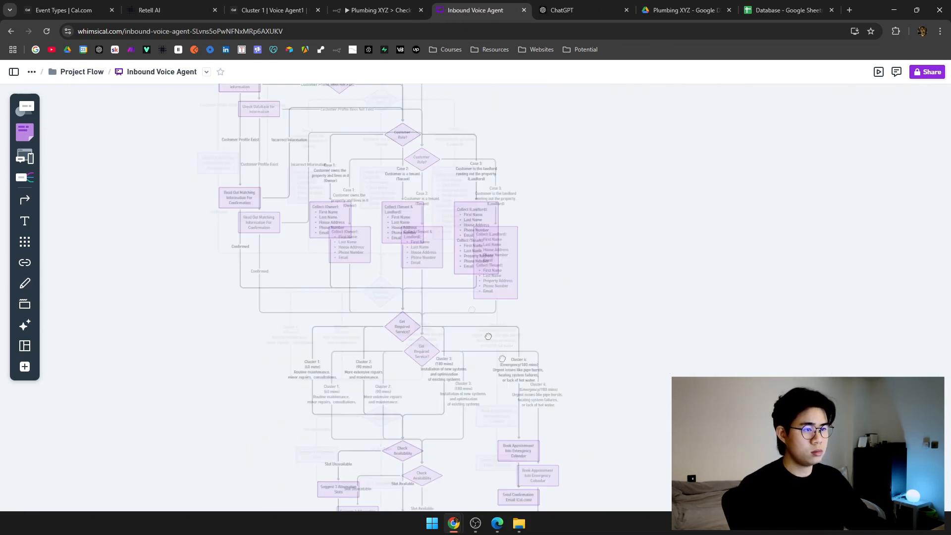
click(272, 9)
middle_click(272, 4)
click(179, 7)
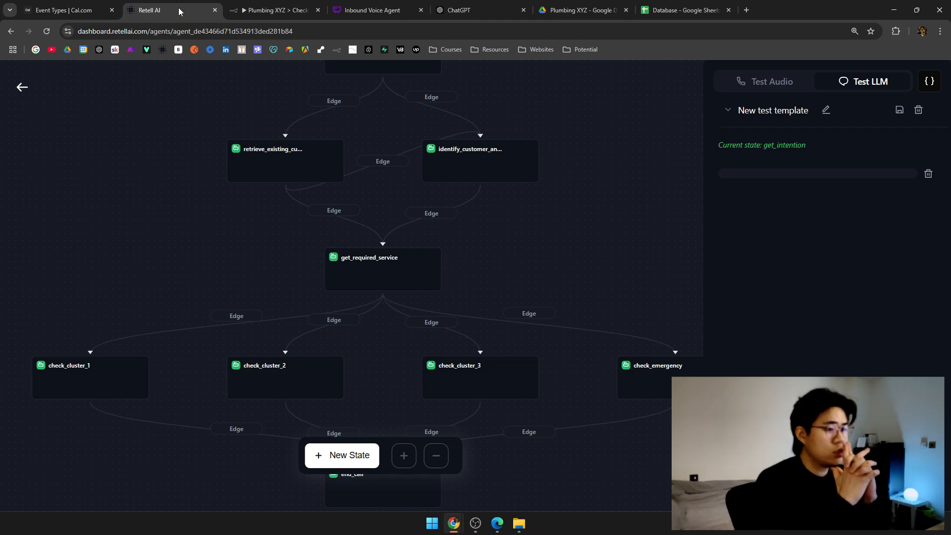
Open the retrieve_existing_customer_info state and review its check_database function.
drag(510, 91, 461, 212)
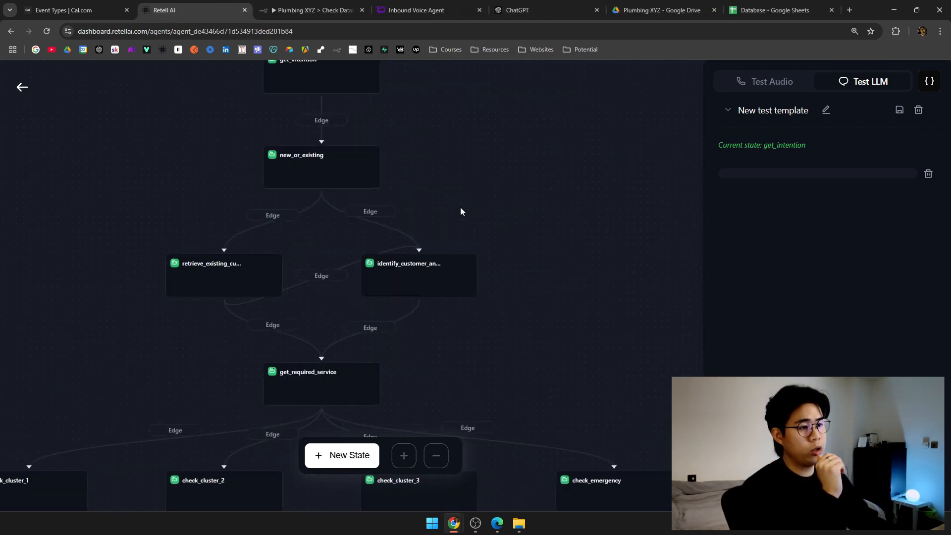
click(439, 283)
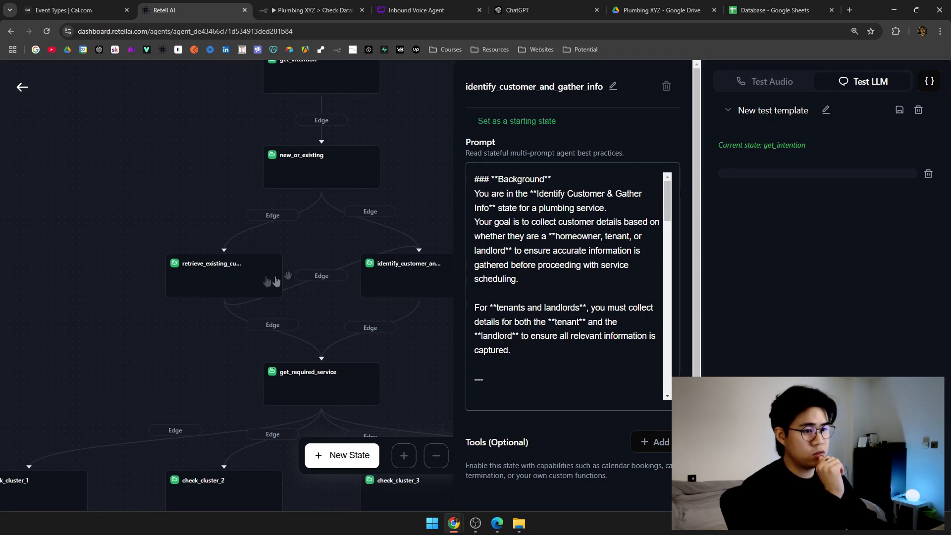
click(256, 281)
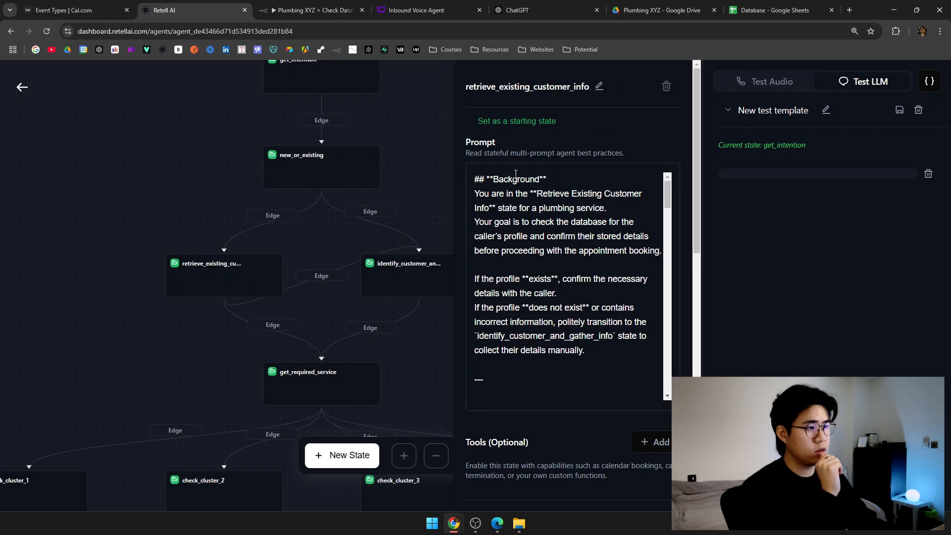
scroll(516, 164, down, 8)
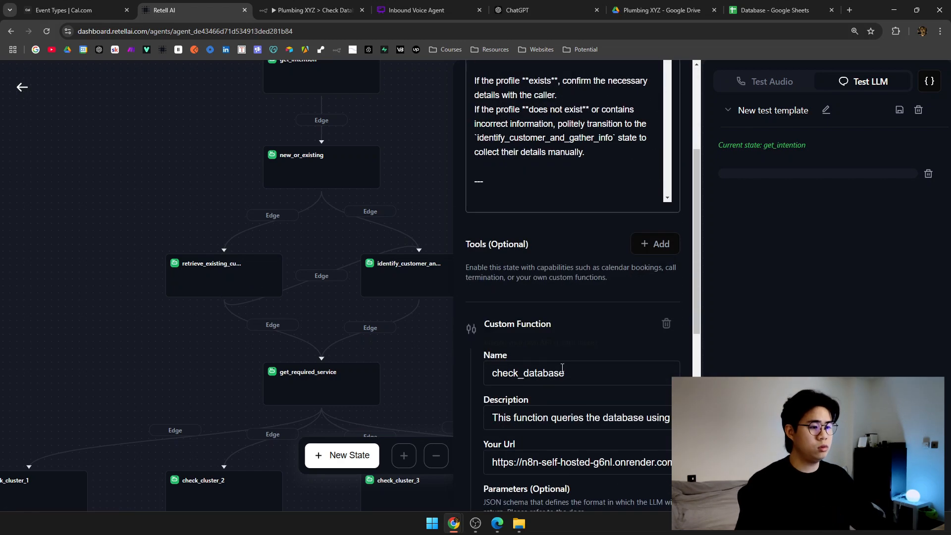
drag(570, 171, 461, 173)
click(608, 194)
drag(593, 177, 477, 180)
Delete the Speak During Execution wait message and save the agent.
scroll(577, 208, down, 5)
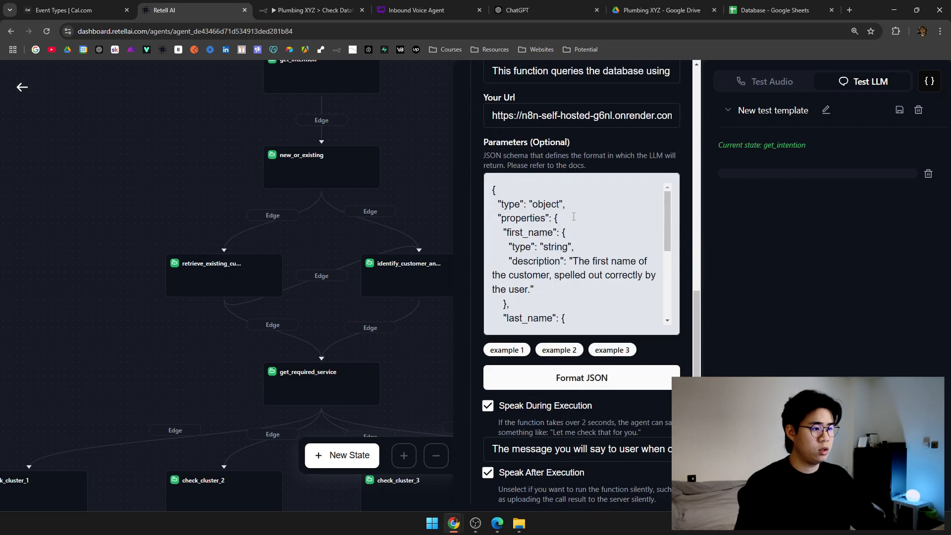
drag(554, 284, 566, 307)
click(579, 307)
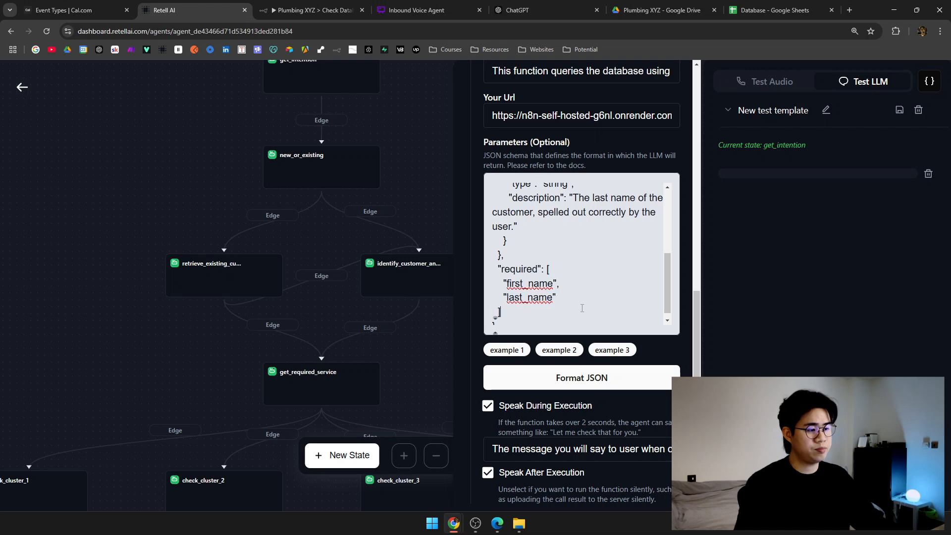
scroll(582, 308, down, 2)
scroll(642, 461, down, 1)
drag(494, 384, 679, 384)
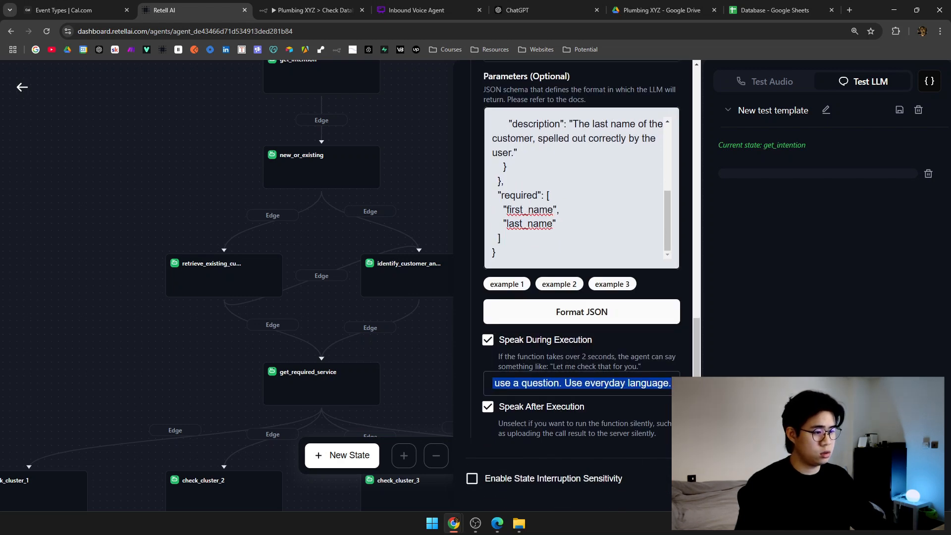
key(BackSpace)
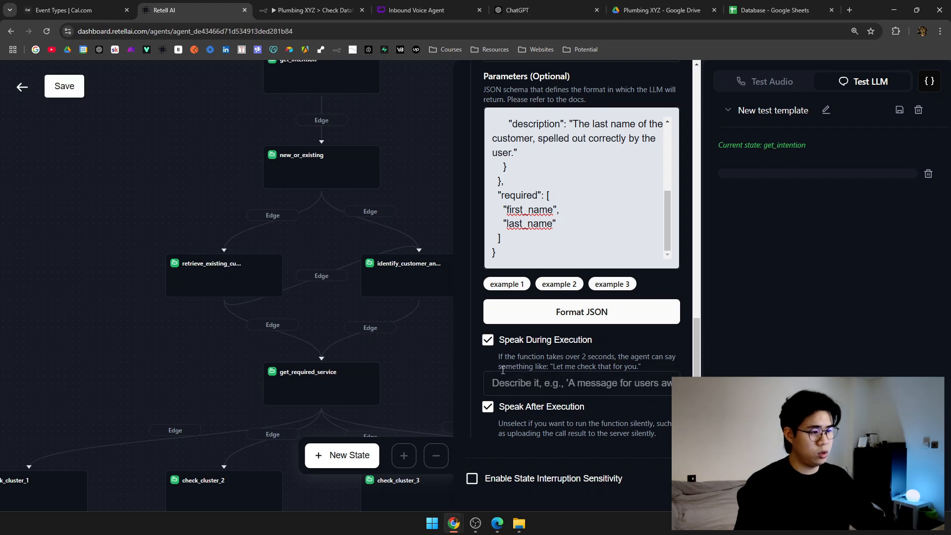
scroll(557, 478, up, 5)
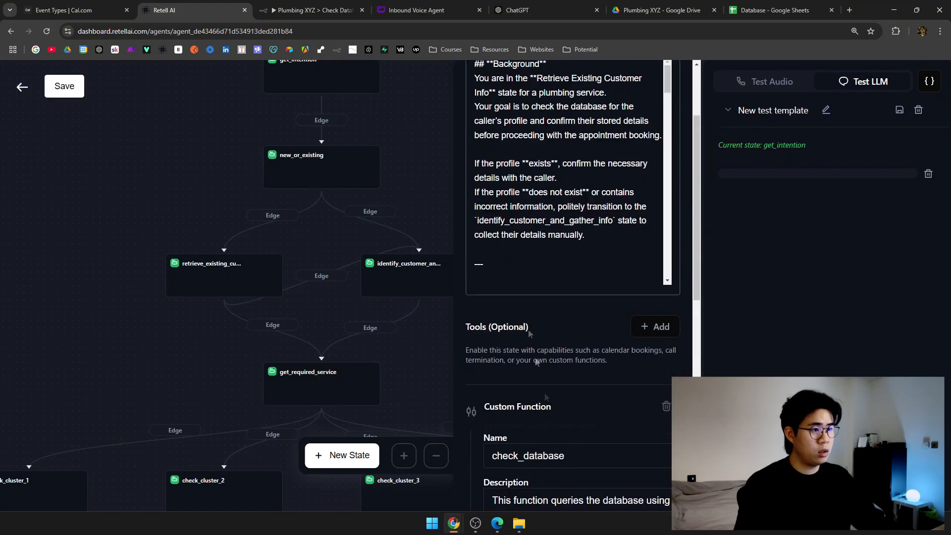
click(63, 88)
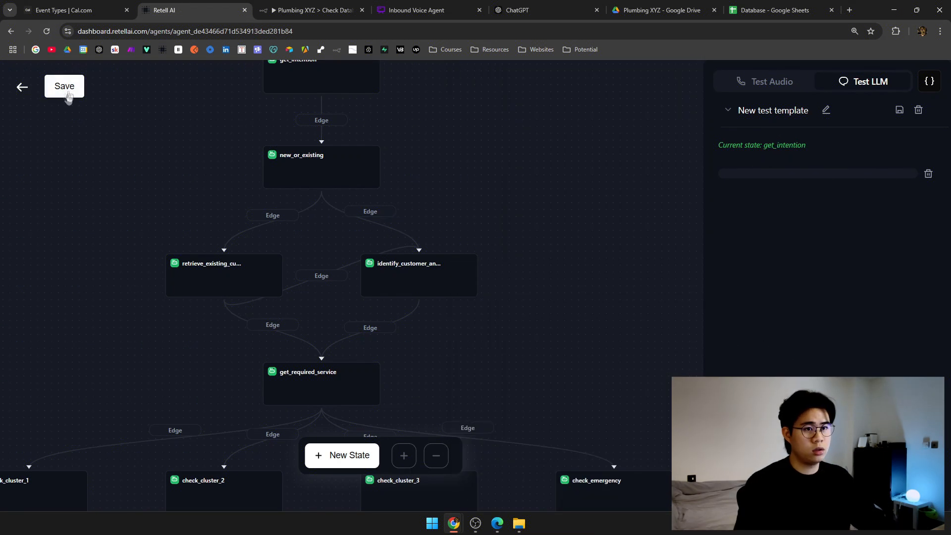
Reopen retrieve_existing_customer_info and check the function's n8n webhook URL.
click(228, 288)
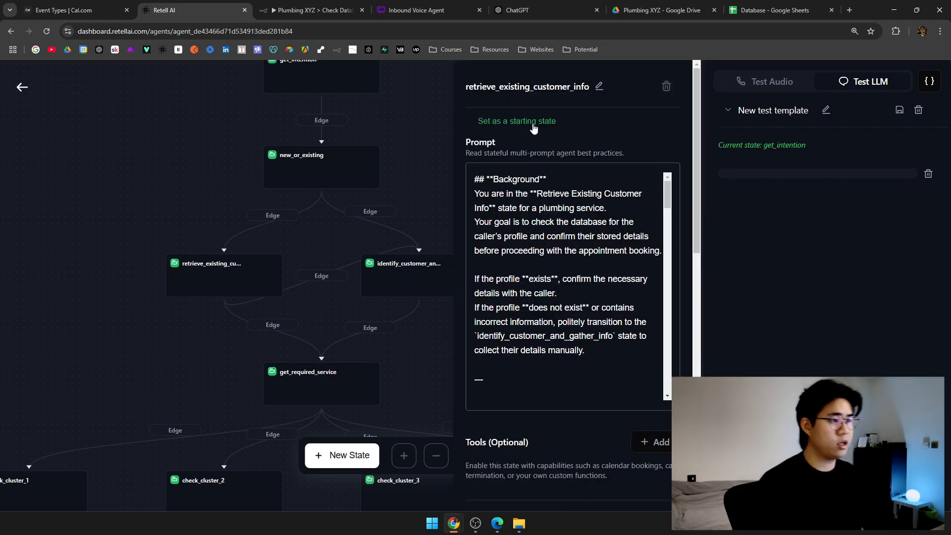
scroll(526, 226, down, 8)
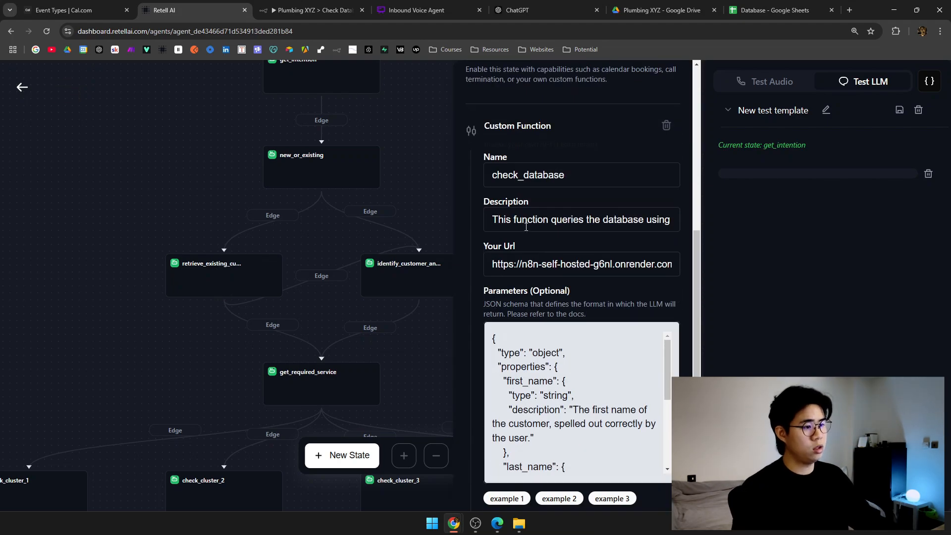
triple_click(505, 263)
click(598, 264)
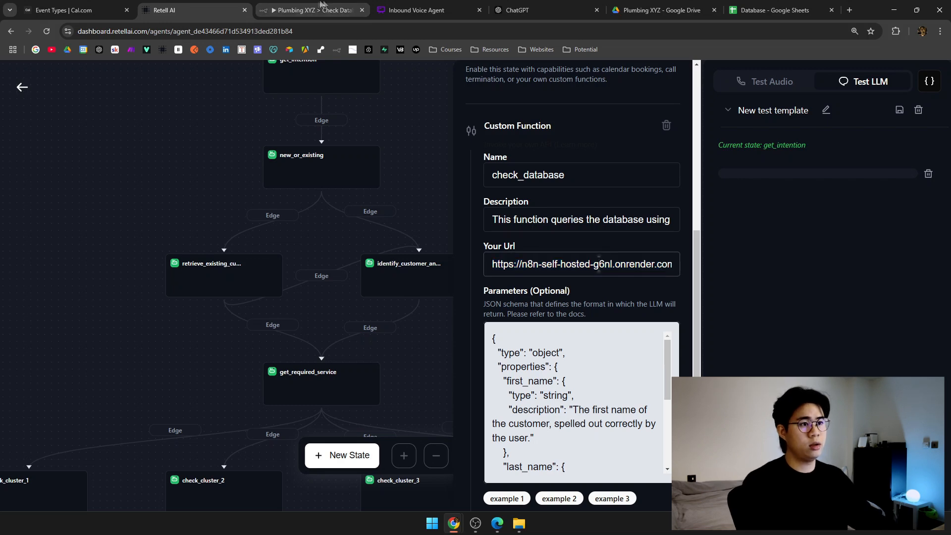
Inspect the Webhook node's incoming data in the Check Database workflow.
click(318, 6)
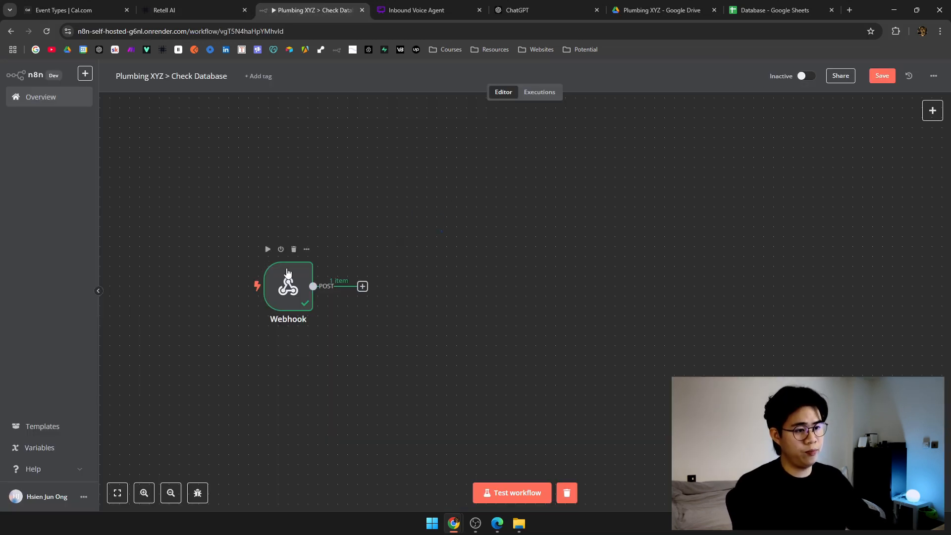
double_click(287, 275)
scroll(552, 408, down, 5)
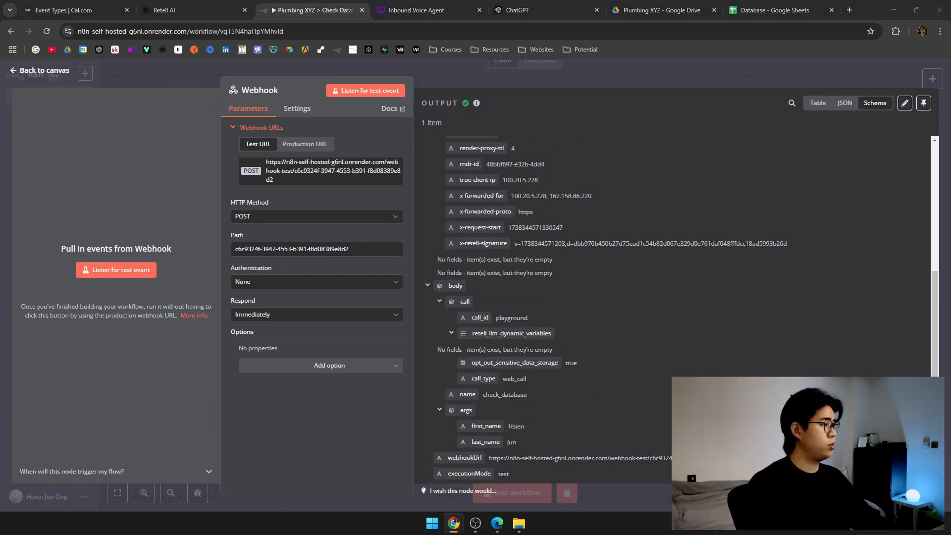
click(544, 75)
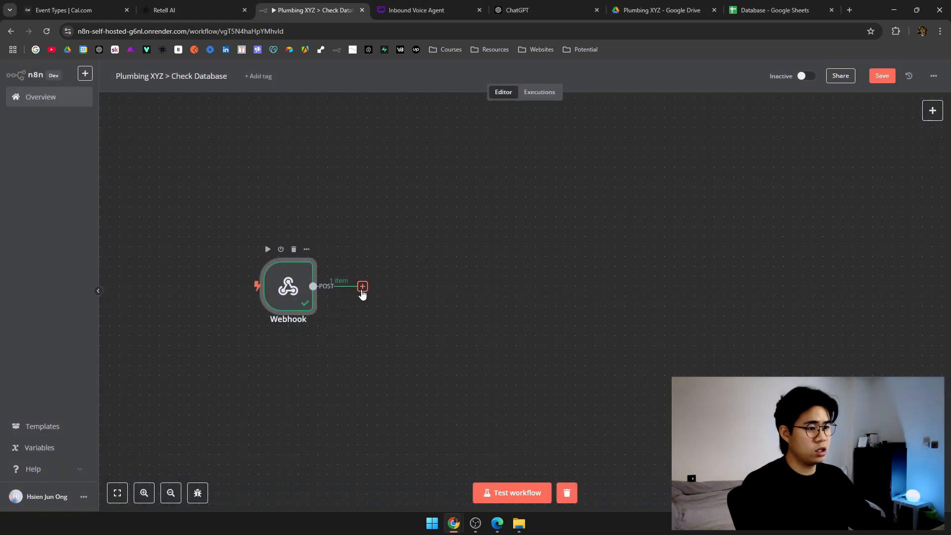
Add a Google Sheets 'Get Row(s) in sheet' step after the Webhook.
click(362, 287)
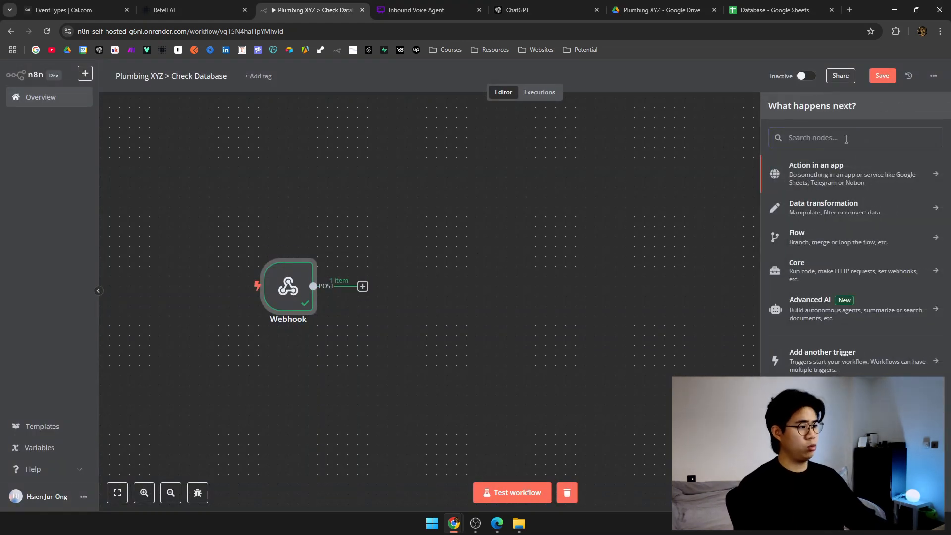
text(google shhe)
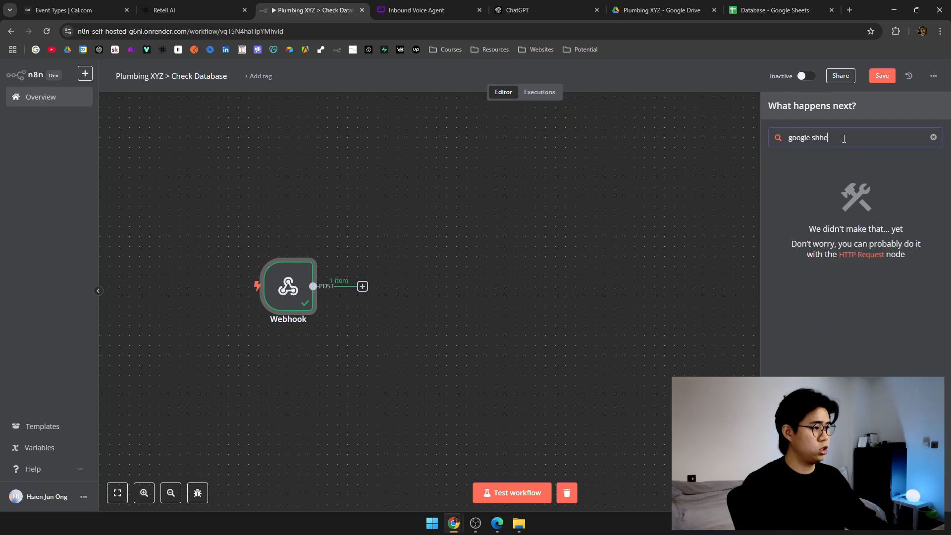
key(BackSpace)
key(BackSpace)
text(eets)
click(856, 176)
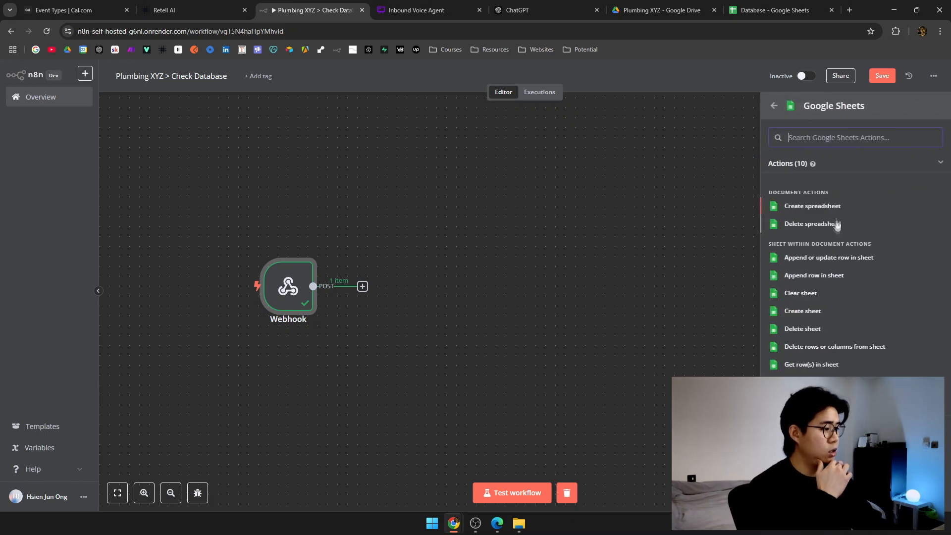
click(824, 366)
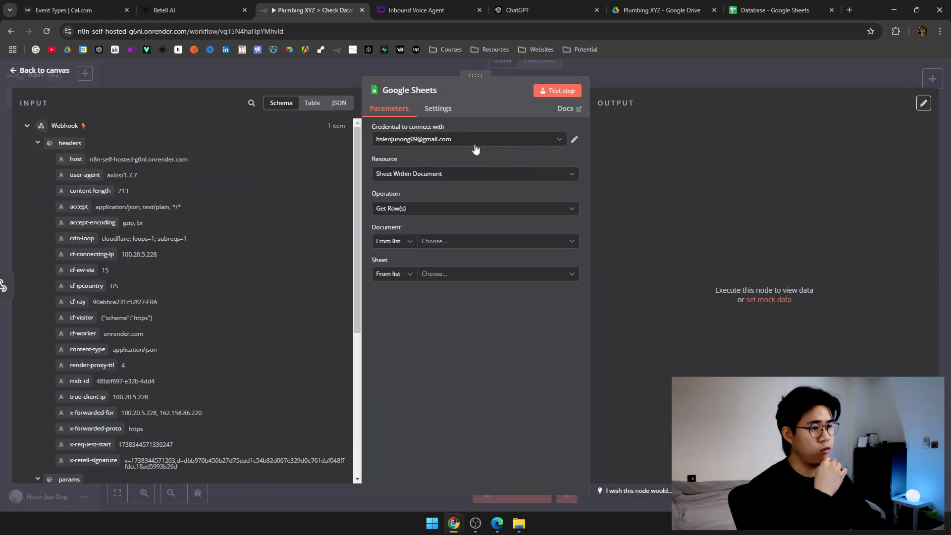
Keep the existing credential, Sheet Within Document and Get Row(s), and set Document to By ID.
click(560, 141)
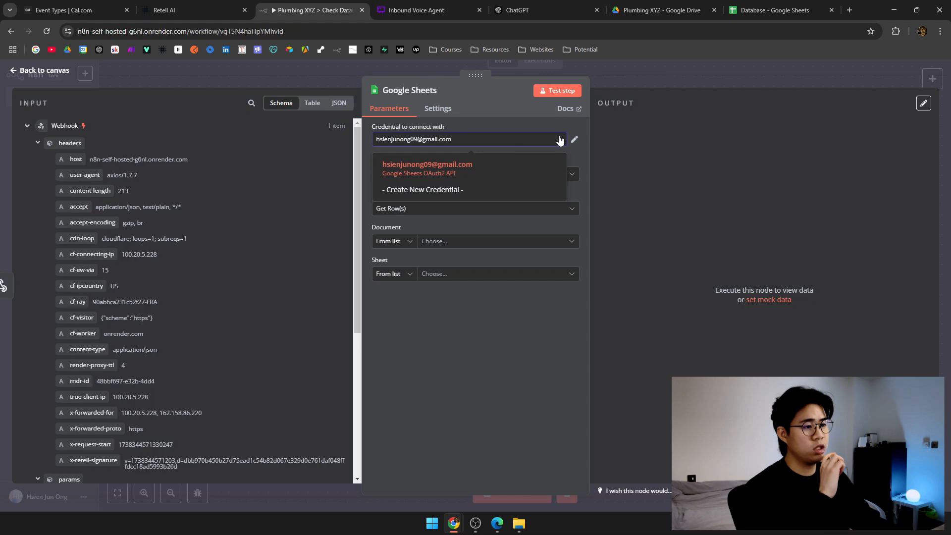
click(480, 164)
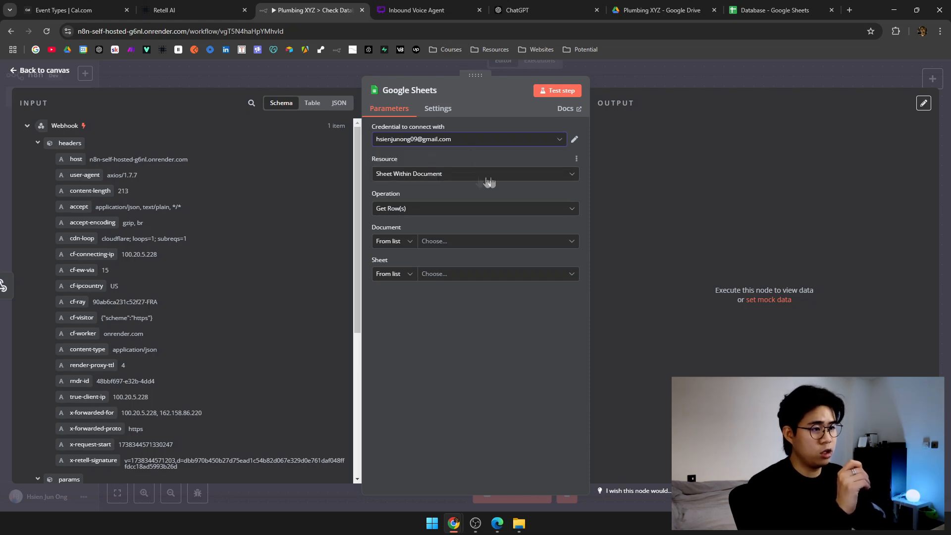
click(469, 176)
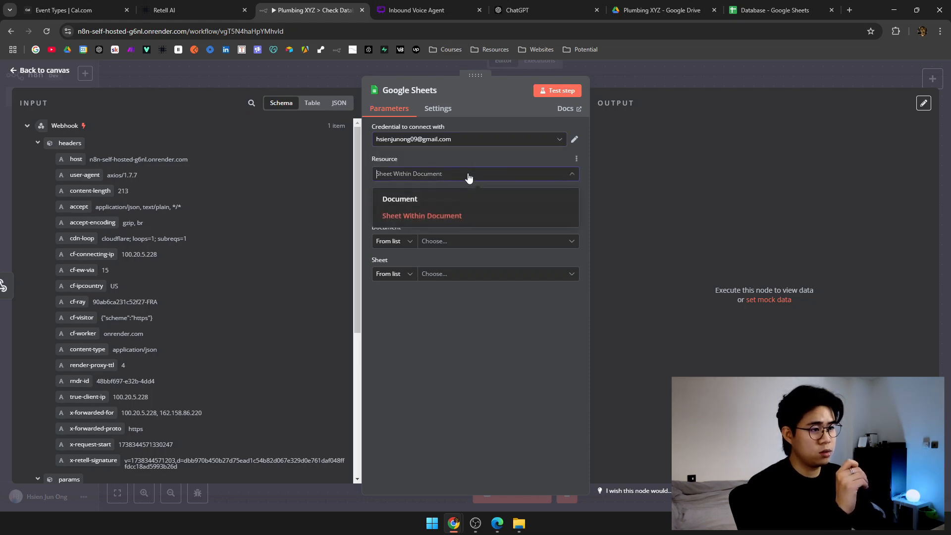
click(464, 221)
click(480, 208)
click(479, 208)
click(409, 241)
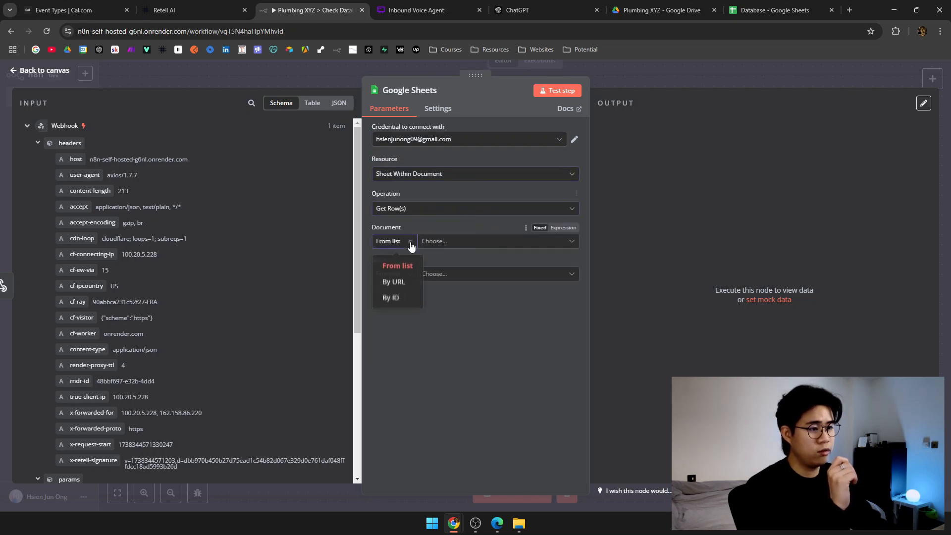
click(415, 302)
Copy the Database spreadsheet's ID from its address bar for n8n's document ID field.
click(775, 5)
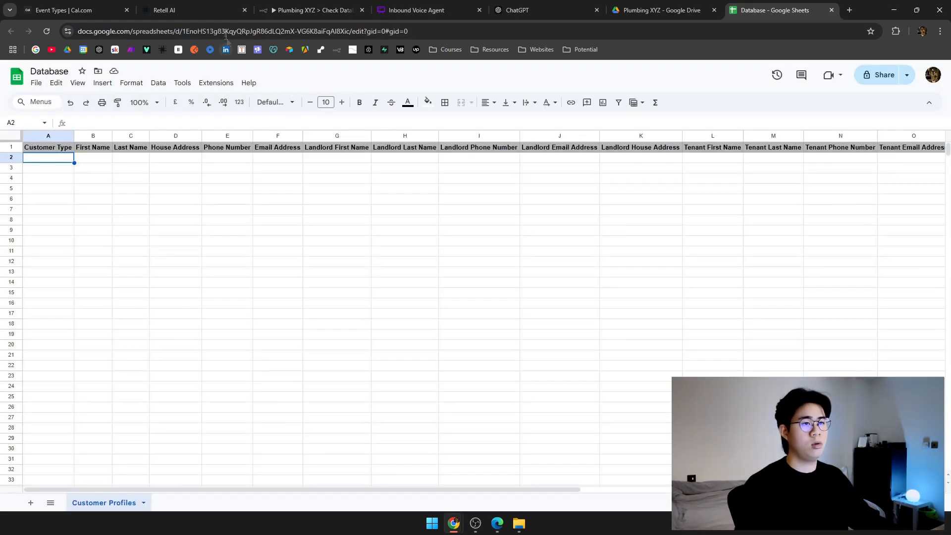
double_click(221, 31)
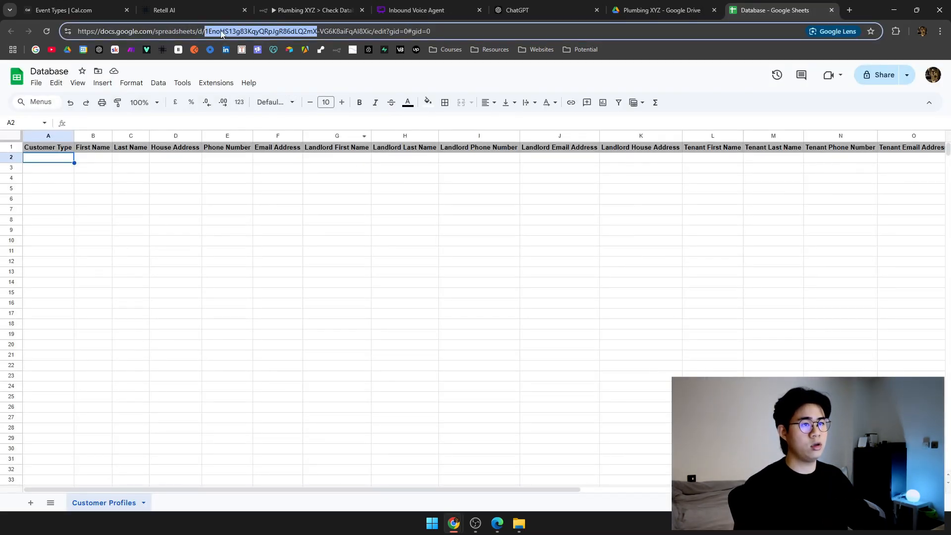
click(221, 32)
drag(206, 31, 376, 31)
key(ctrl+c)
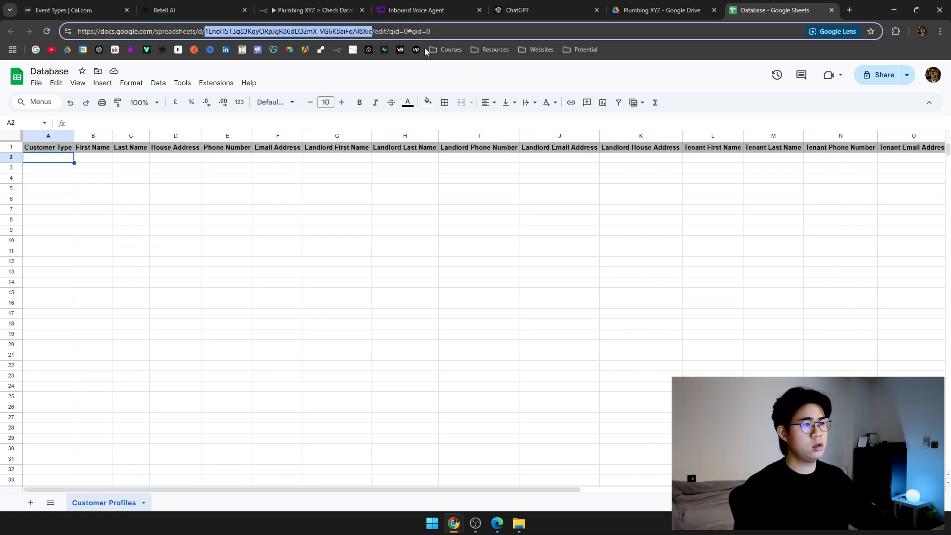
click(366, 5)
click(475, 241)
Paste the spreadsheet ID as the document and choose the Customer Profiles sheet by name.
key(ctrl+v)
click(411, 279)
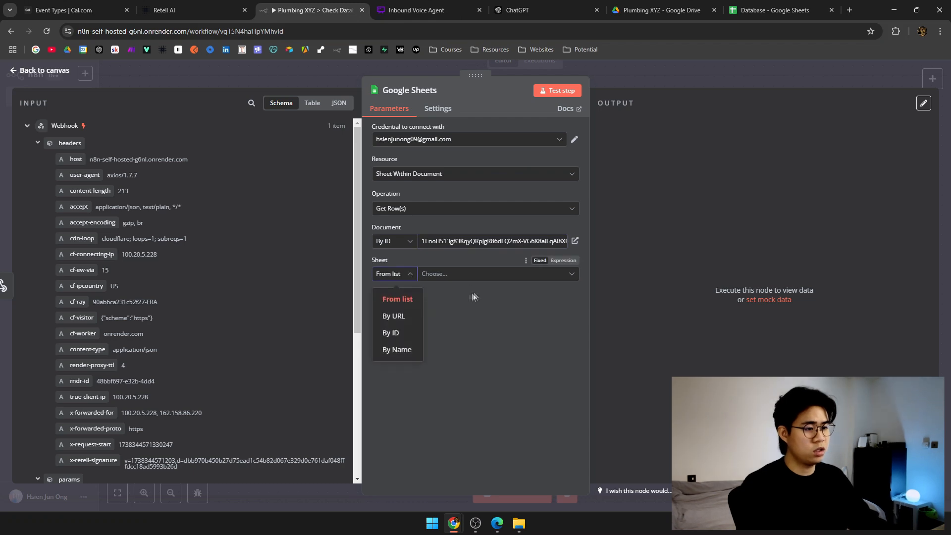
click(396, 349)
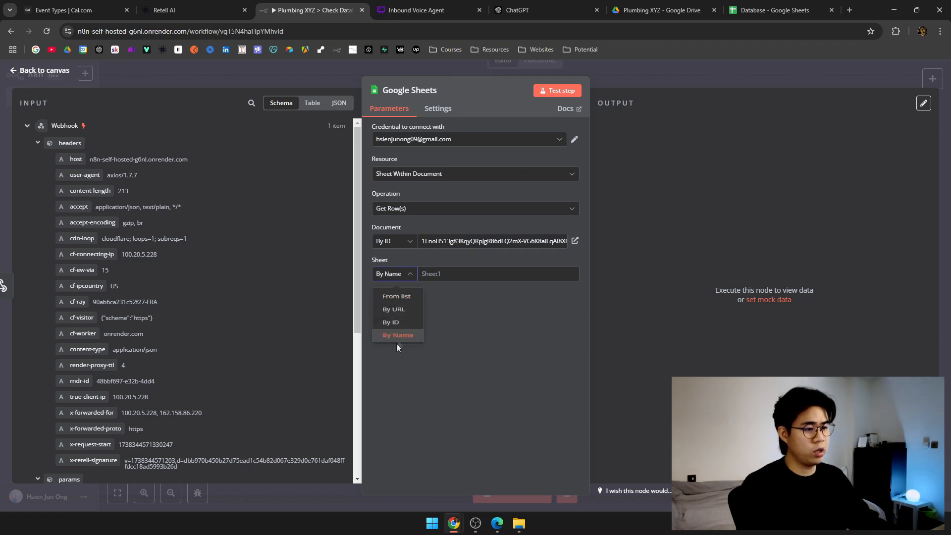
click(738, 4)
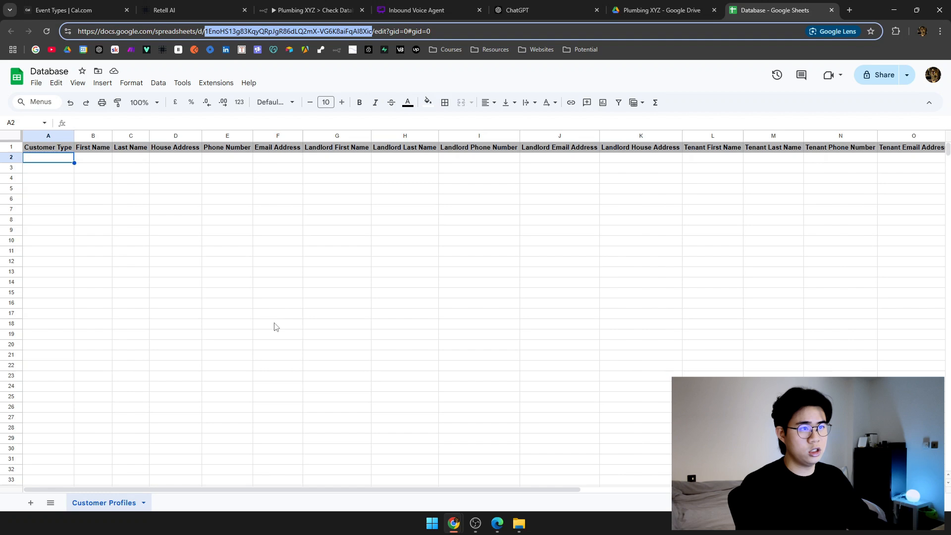
click(312, 10)
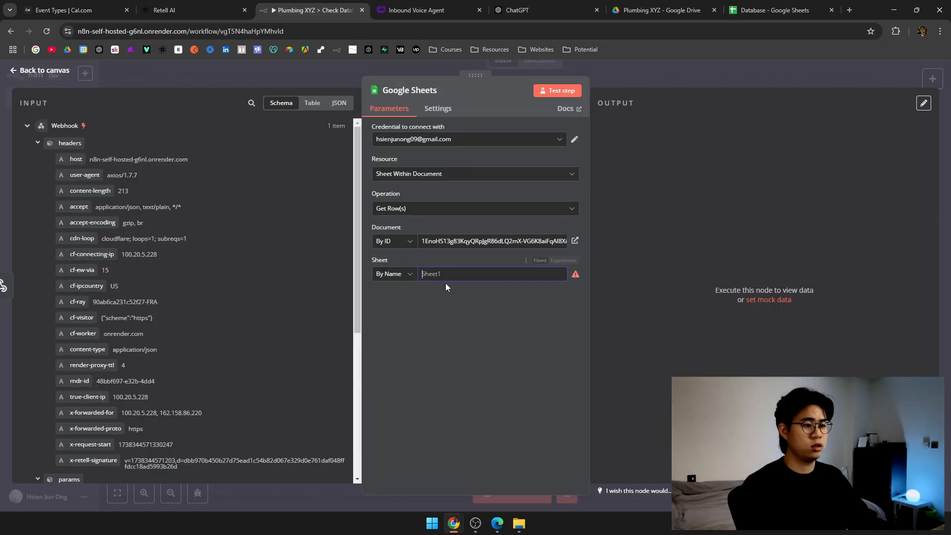
click(446, 273)
text(Customer Profiles)
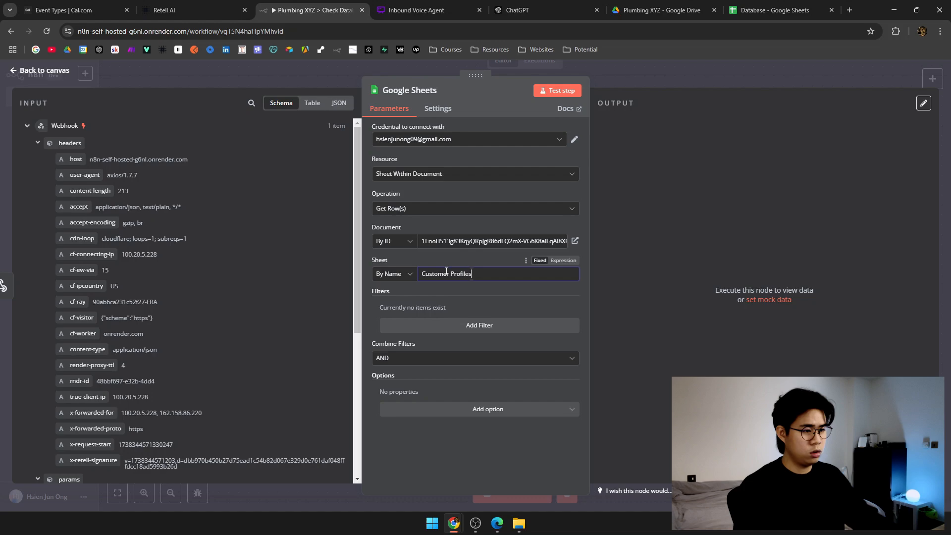
click(478, 289)
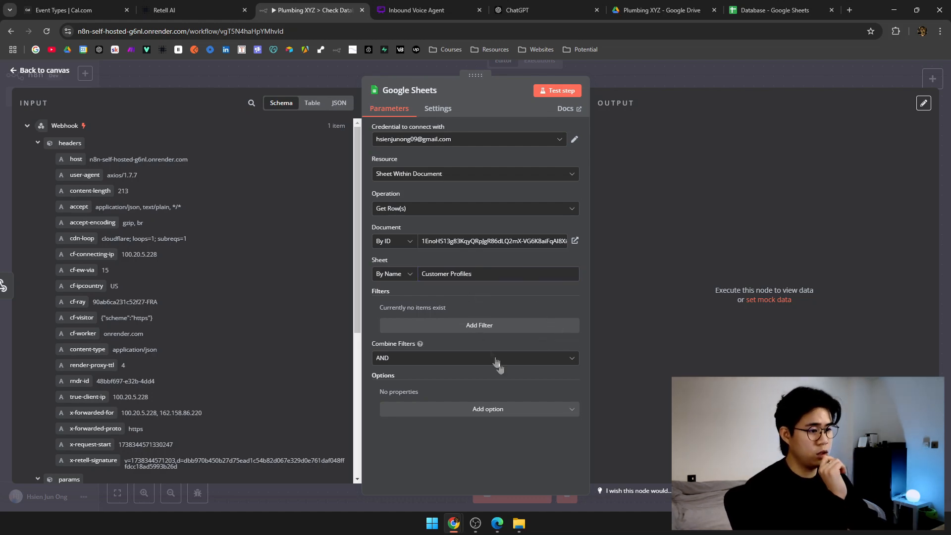
click(646, 83)
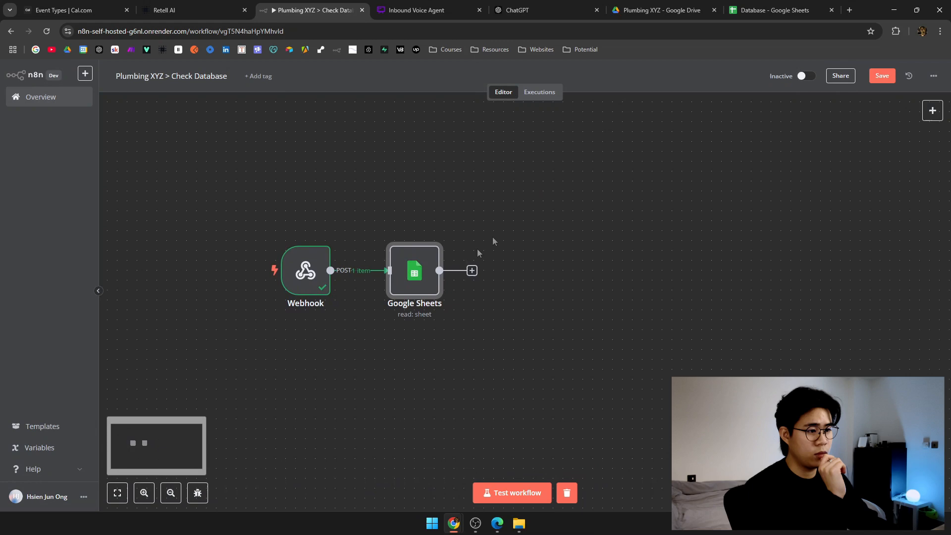
Recheck the Google Sheets step's settings and run Test step.
double_click(418, 278)
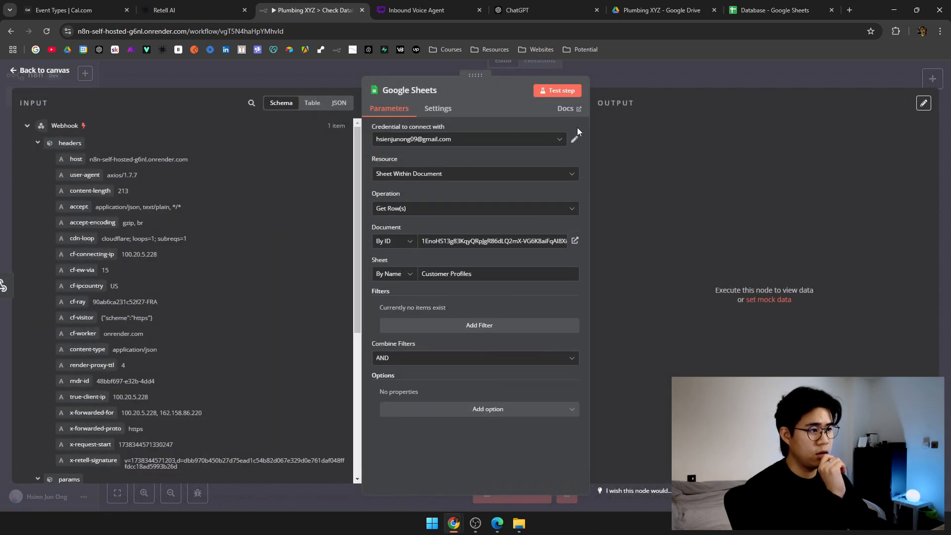
click(513, 172)
click(525, 216)
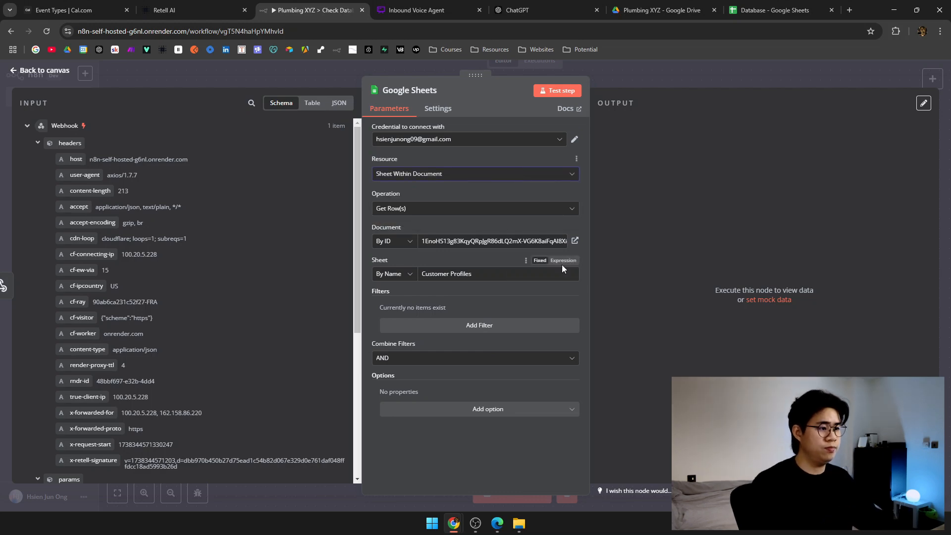
click(508, 270)
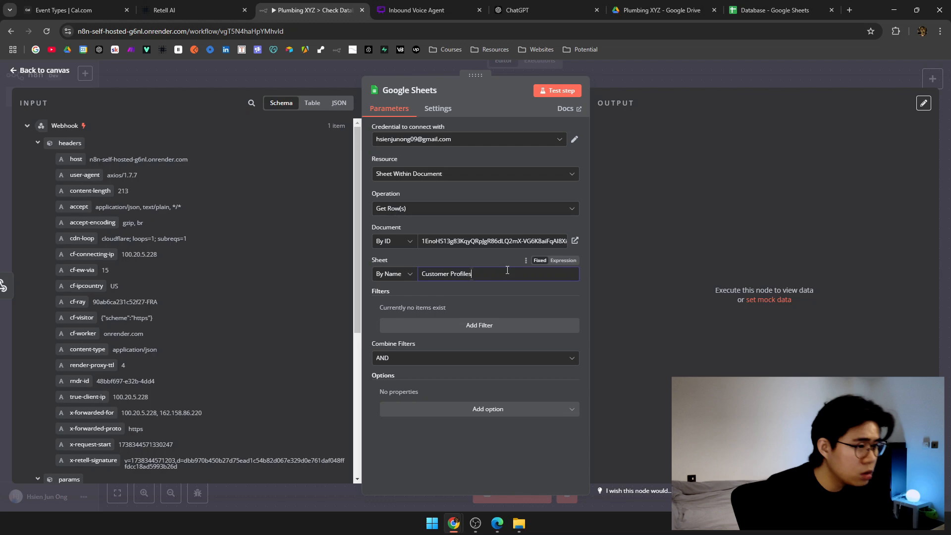
key(ctrl+9)
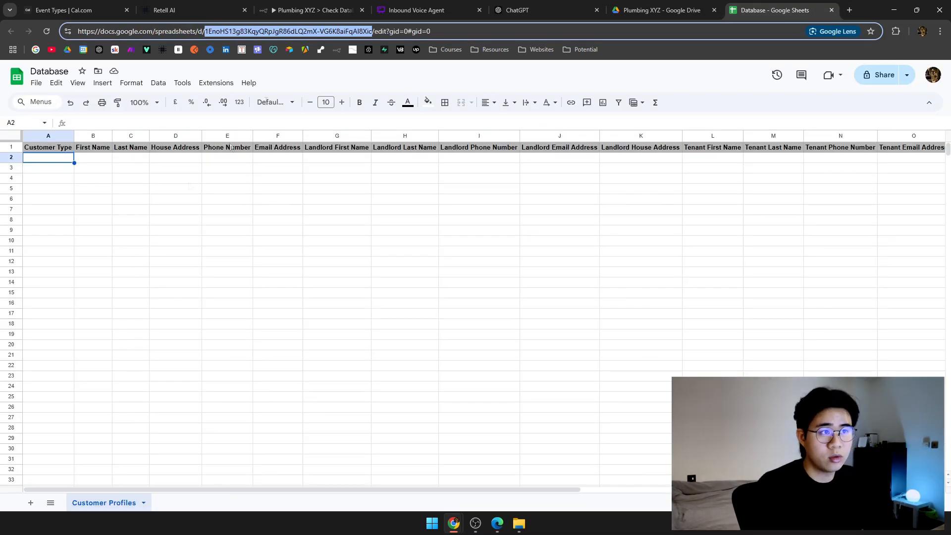
click(310, 10)
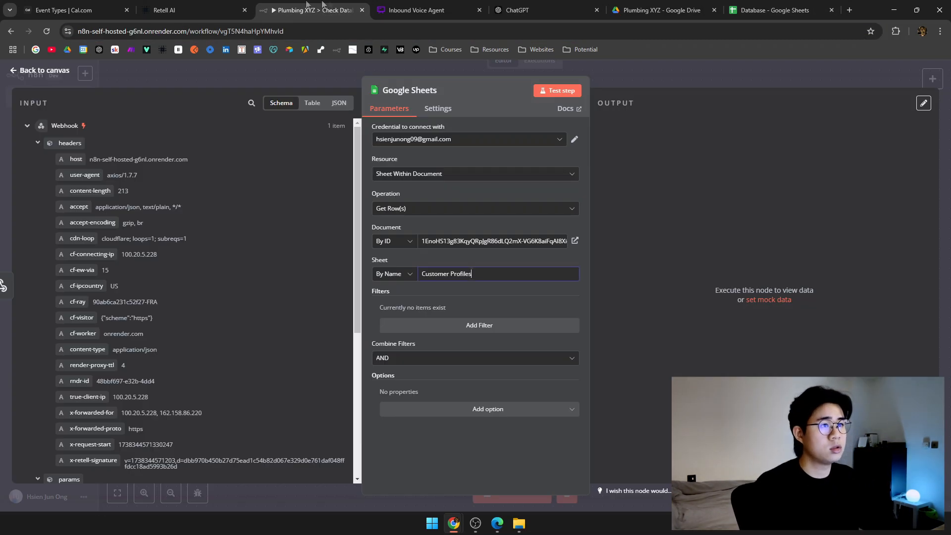
click(554, 92)
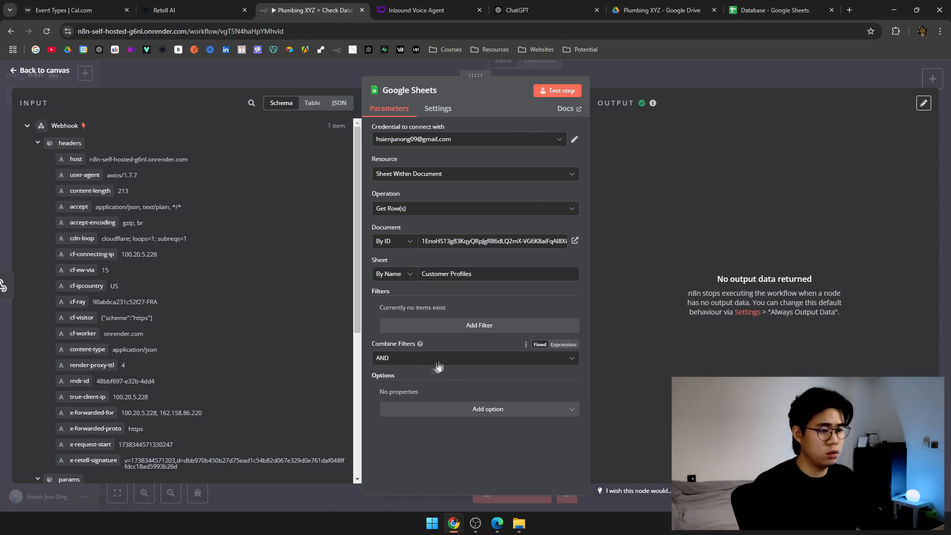
Add row filters on the First Name and Last Name columns.
click(460, 327)
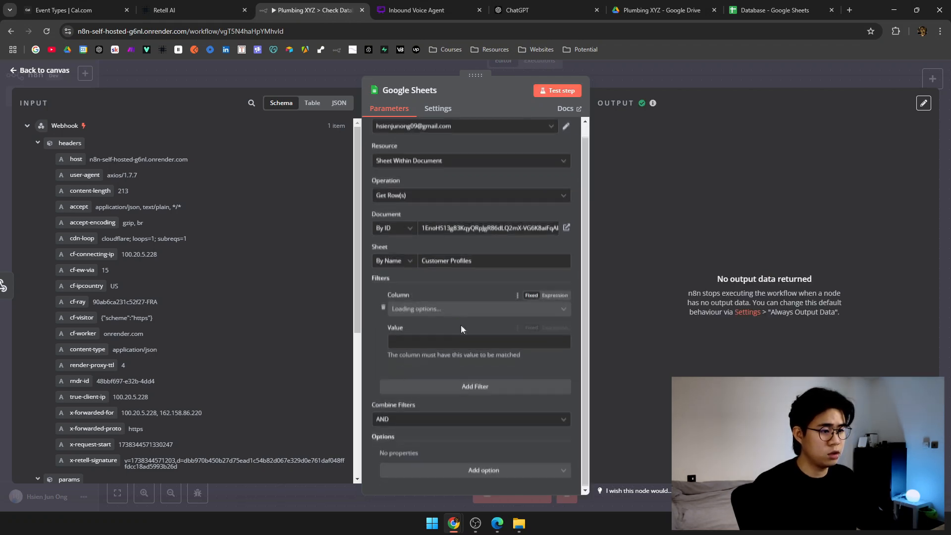
click(476, 314)
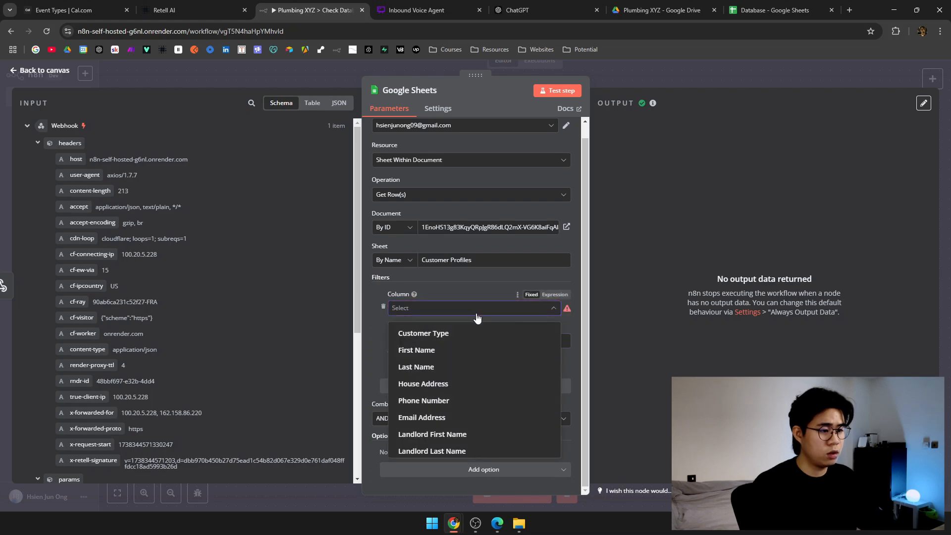
scroll(480, 401, down, 3)
scroll(486, 402, up, 3)
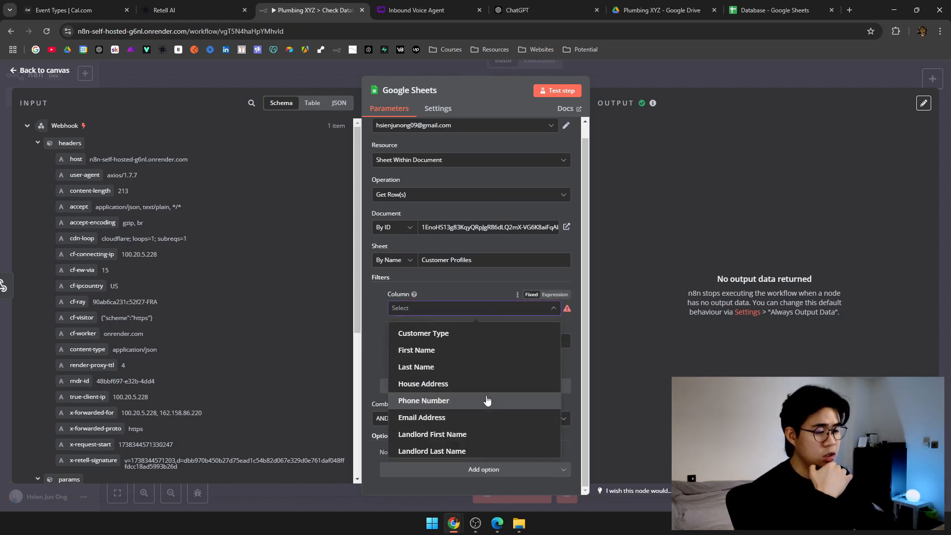
click(497, 348)
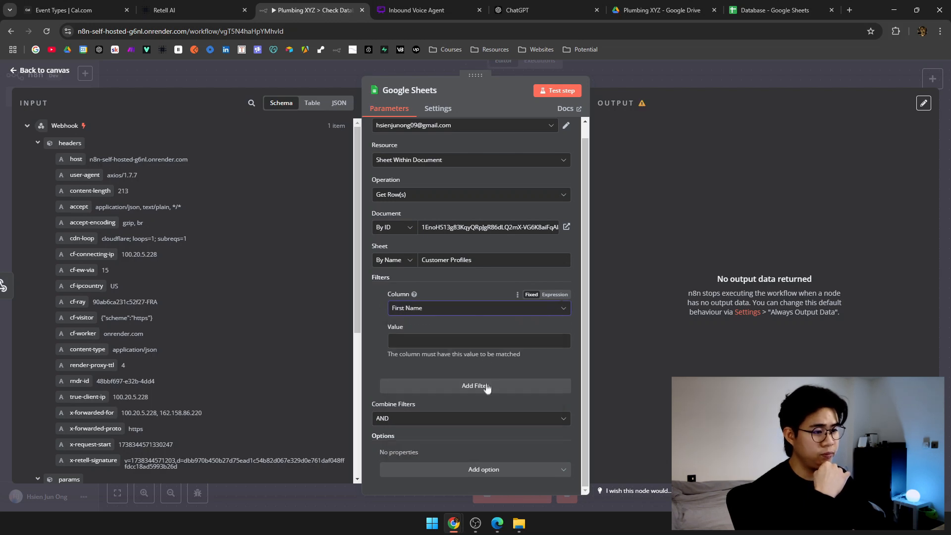
click(488, 386)
click(455, 309)
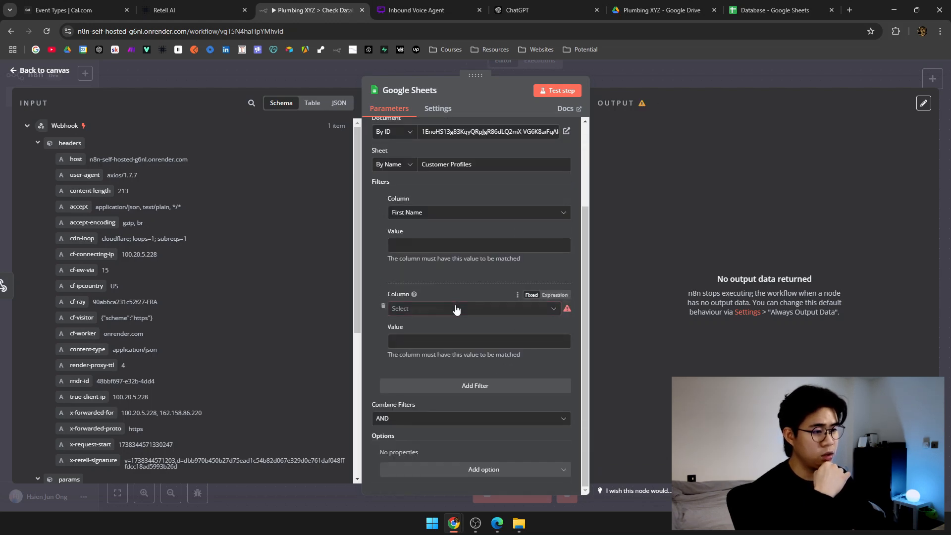
click(430, 368)
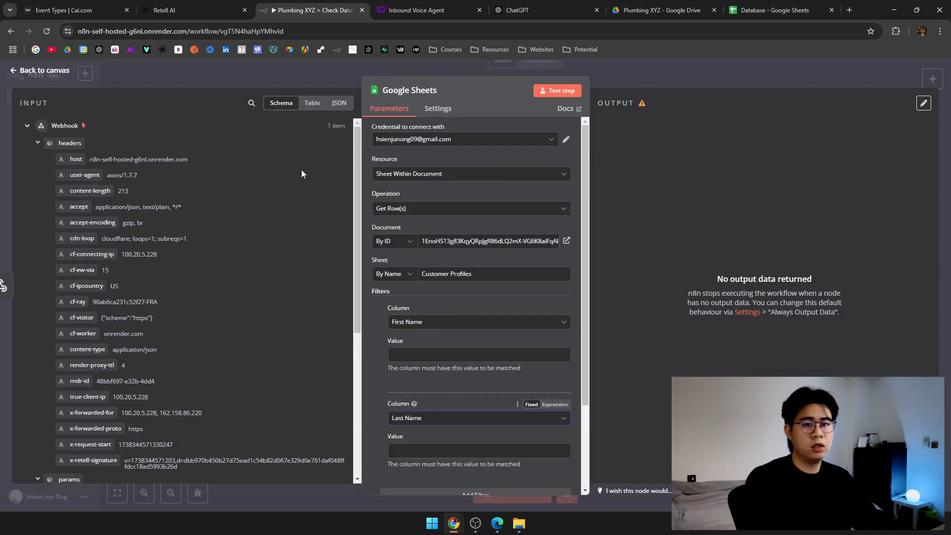
Map args.first_name and args.last_name into the filter values and test the step.
scroll(302, 170, down, 5)
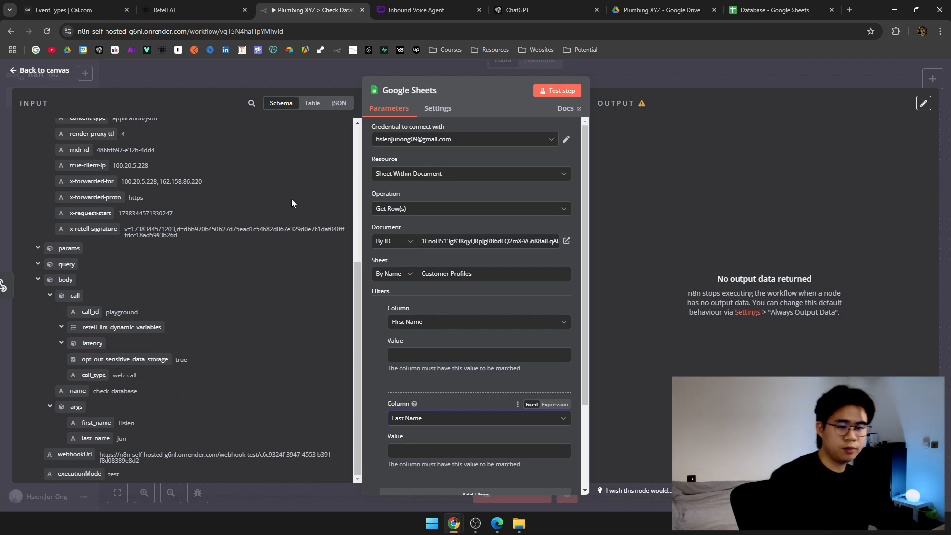
drag(96, 422, 446, 355)
scroll(442, 338, down, 2)
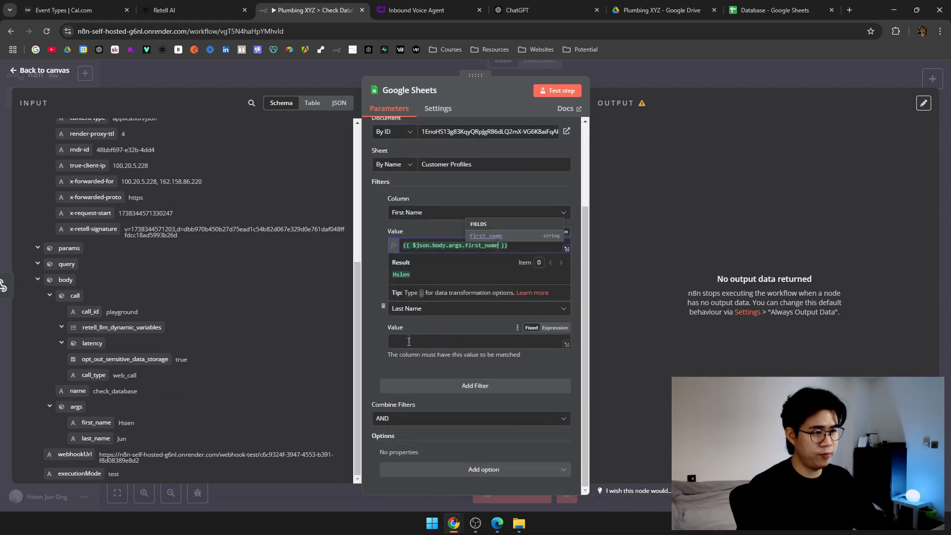
click(370, 252)
drag(111, 435, 396, 341)
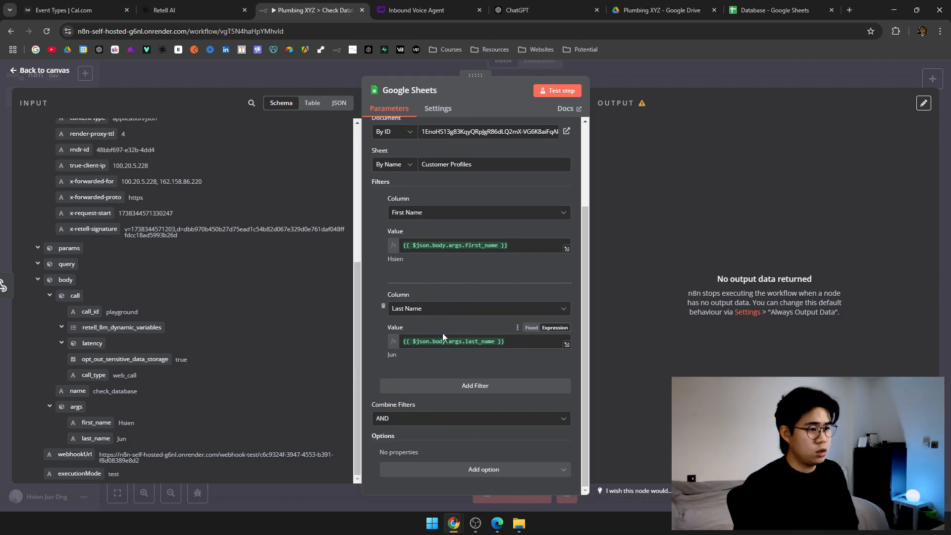
scroll(460, 295, up, 3)
scroll(463, 333, down, 2)
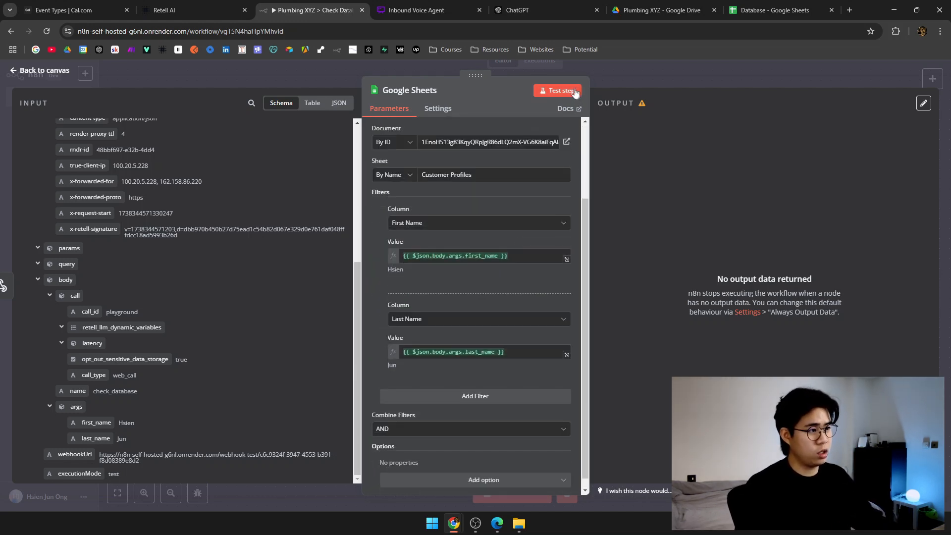
click(573, 91)
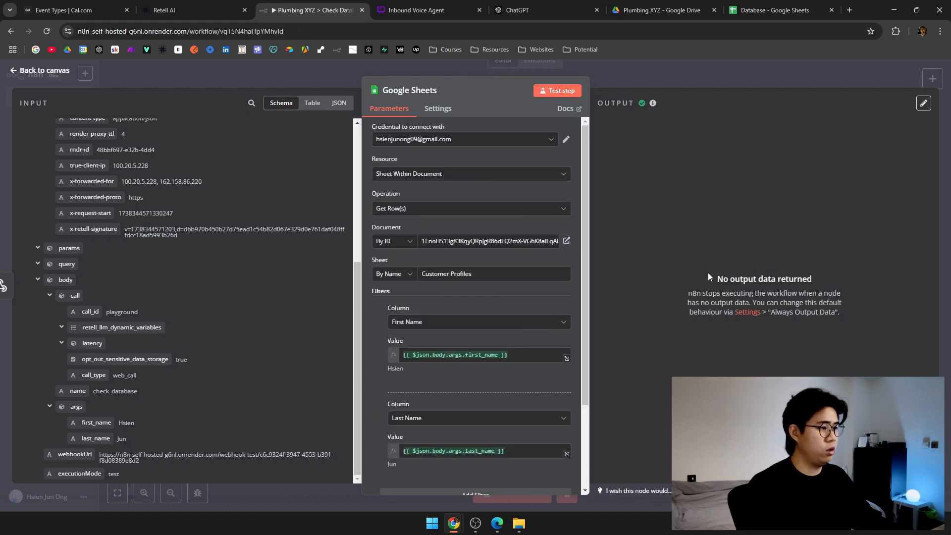
Enter Owner as the Customer Type in cell A2.
click(773, 10)
click(98, 231)
click(71, 158)
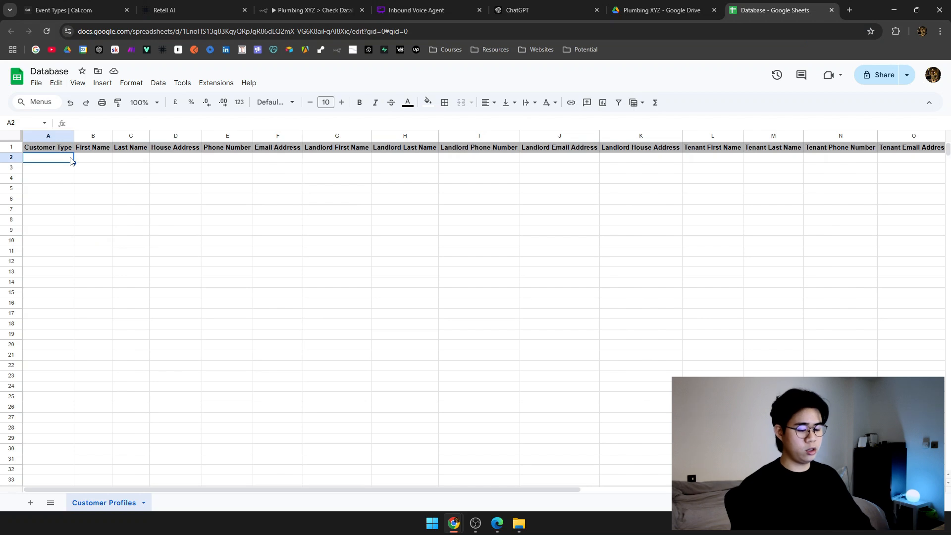
text(Owner)
key(Return)
click(71, 157)
text(O)
key(Tab)
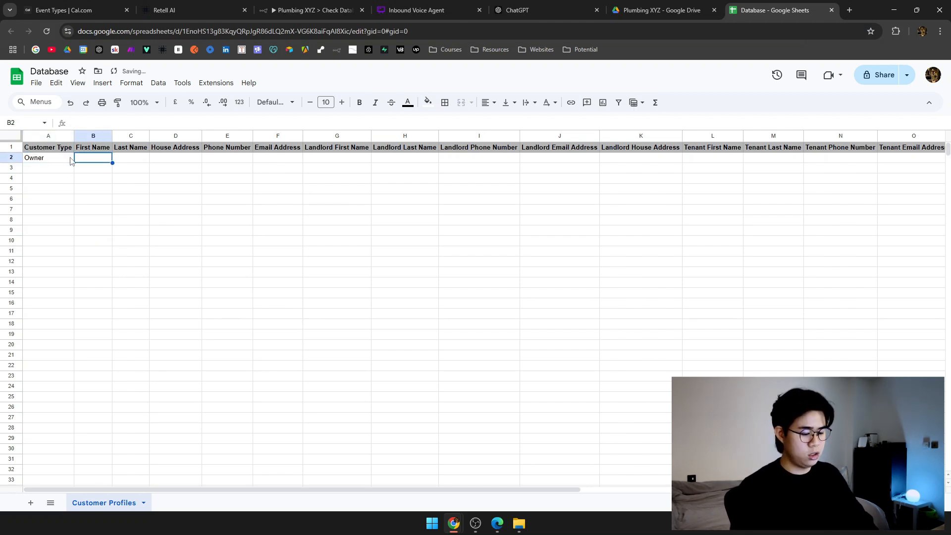
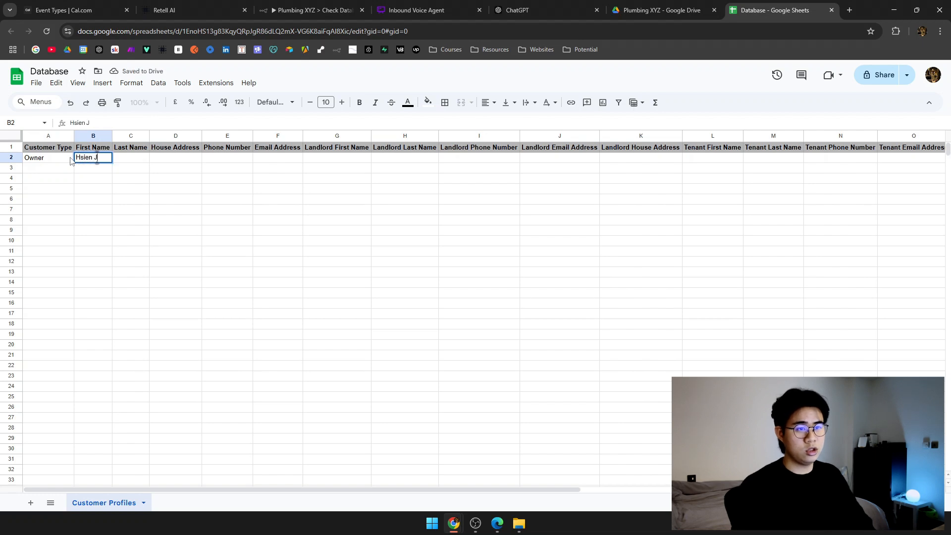
Fill in a sample first name, last name and house address in row 2.
key(Tab)
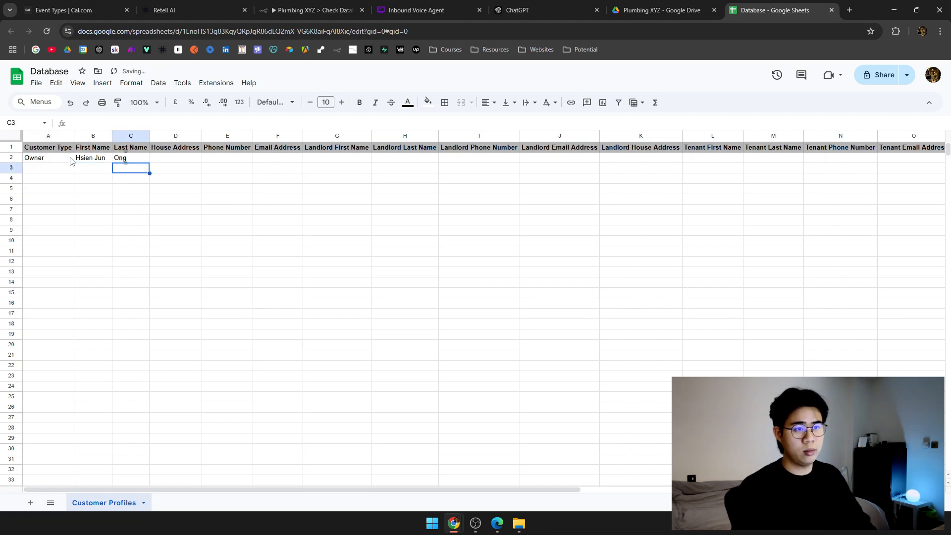
key(Tab)
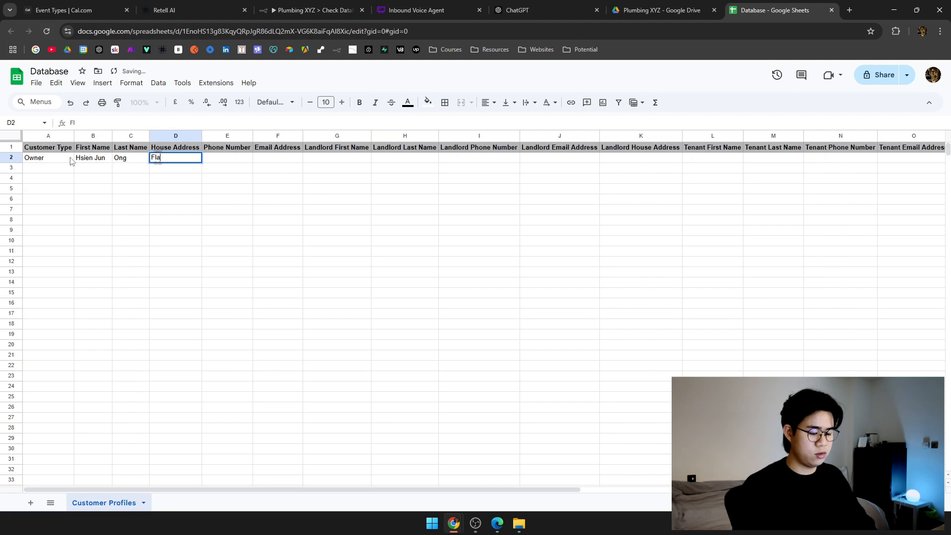
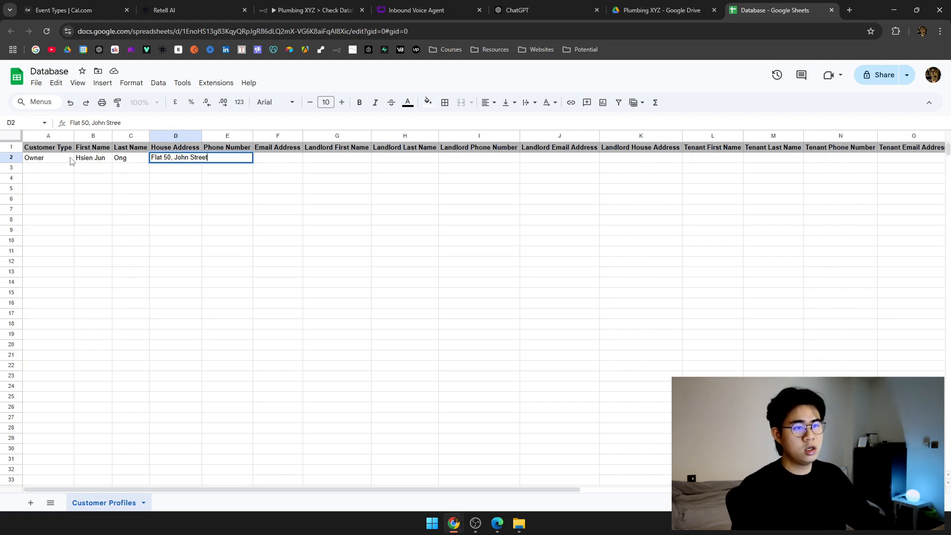
click(266, 171)
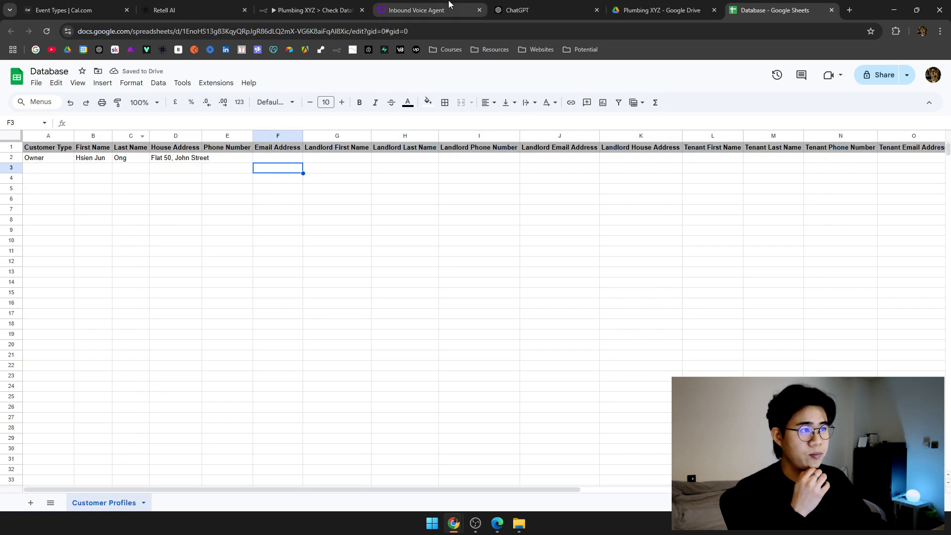
click(310, 10)
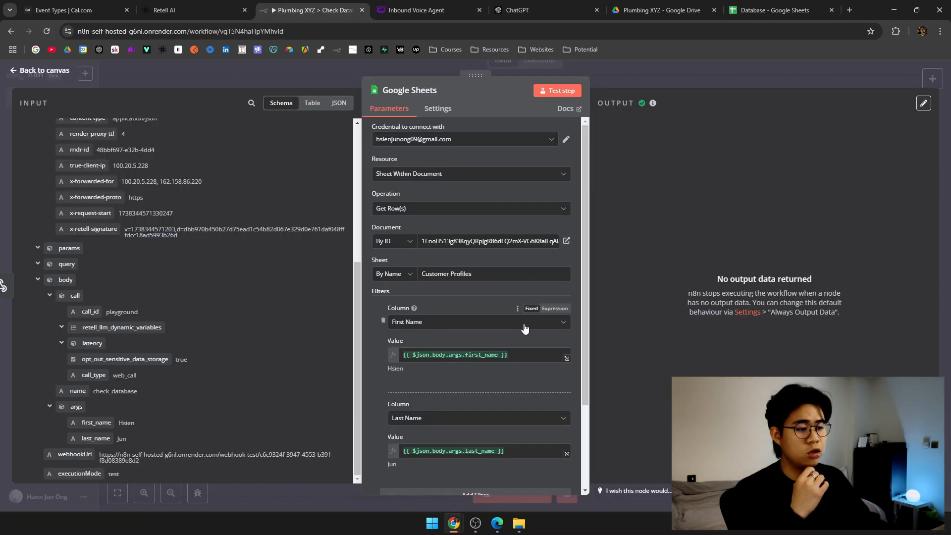
Rerun the row lookup and compare its resolved first name against the sheet.
scroll(520, 326, down, 2)
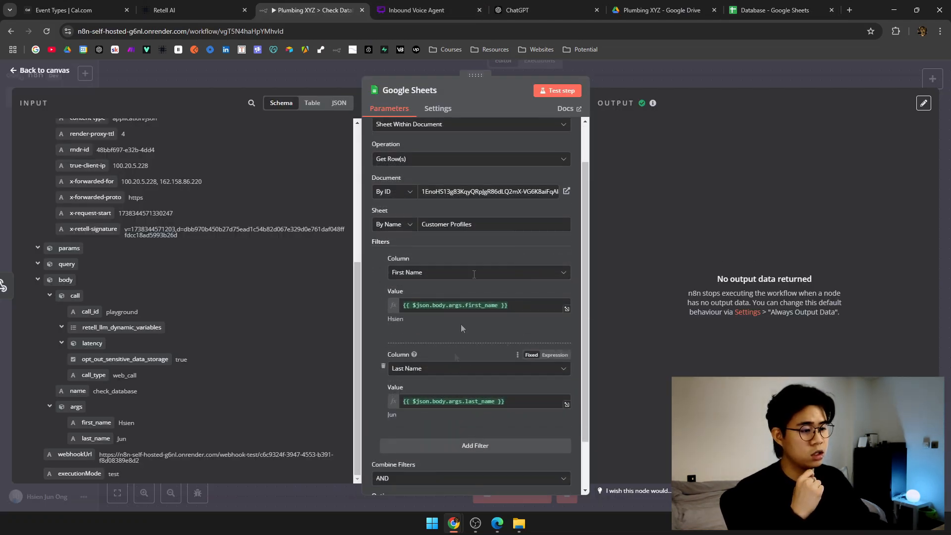
key(ctrl+9)
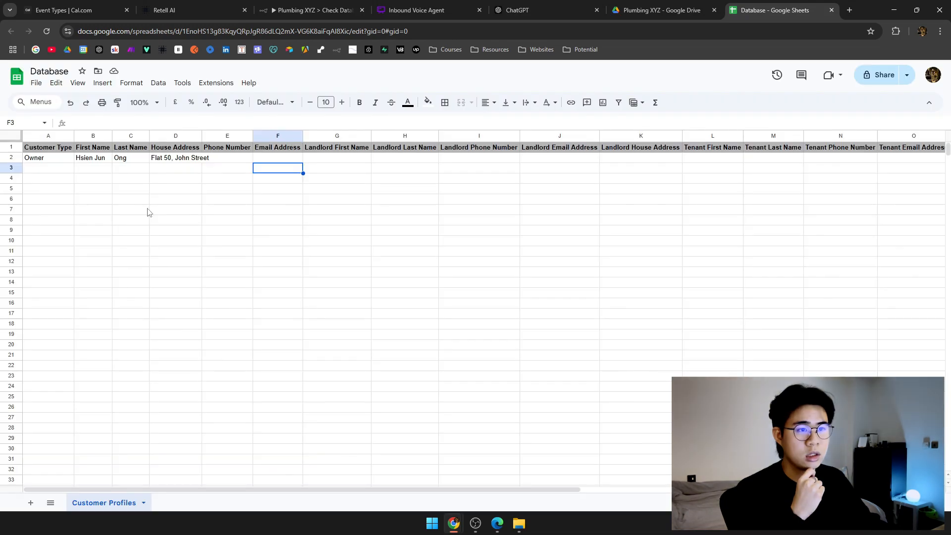
click(308, 10)
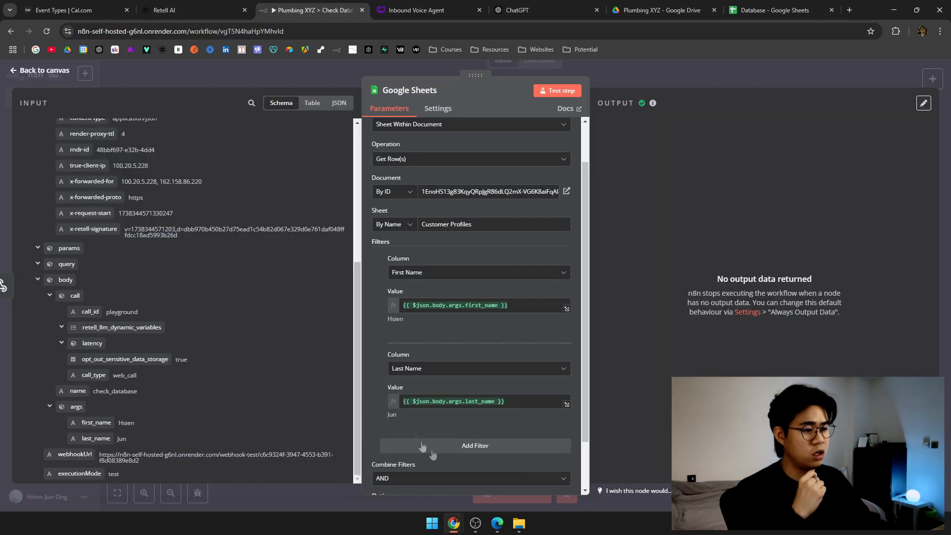
click(557, 90)
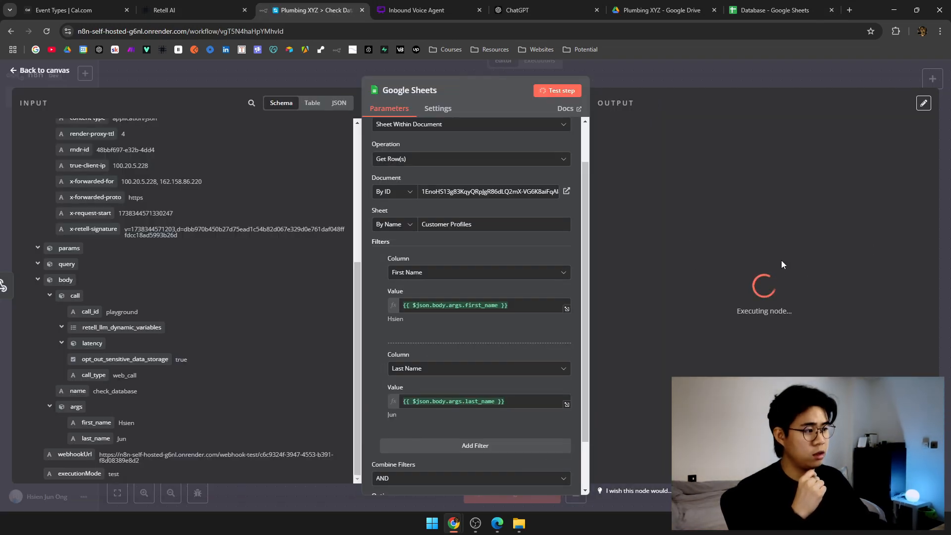
drag(412, 318, 377, 317)
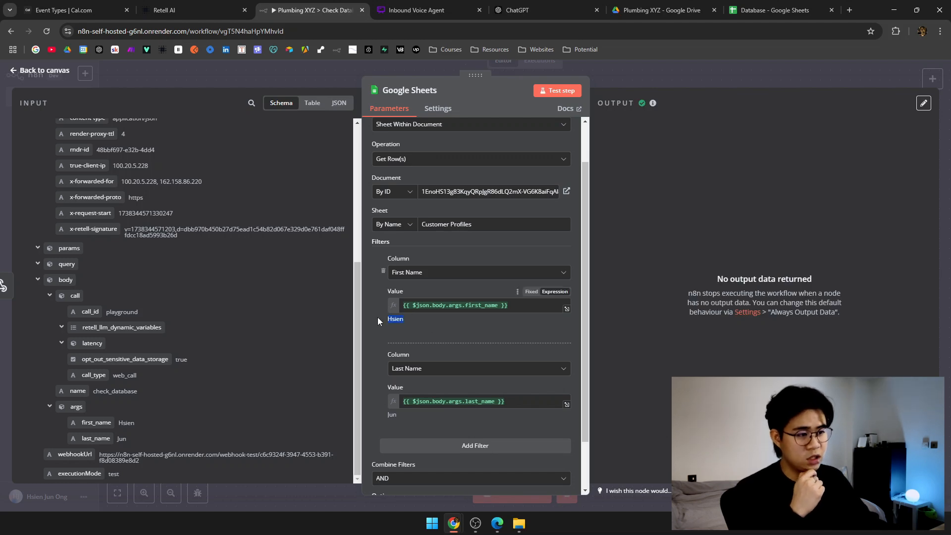
Change C2 to the call's last name and trim B2's first name to match.
click(775, 10)
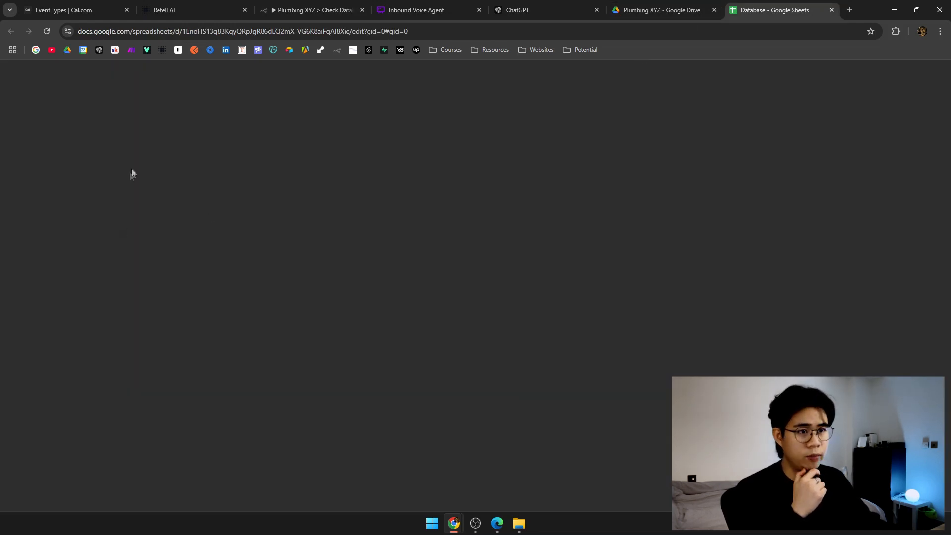
click(131, 159)
text(Jun)
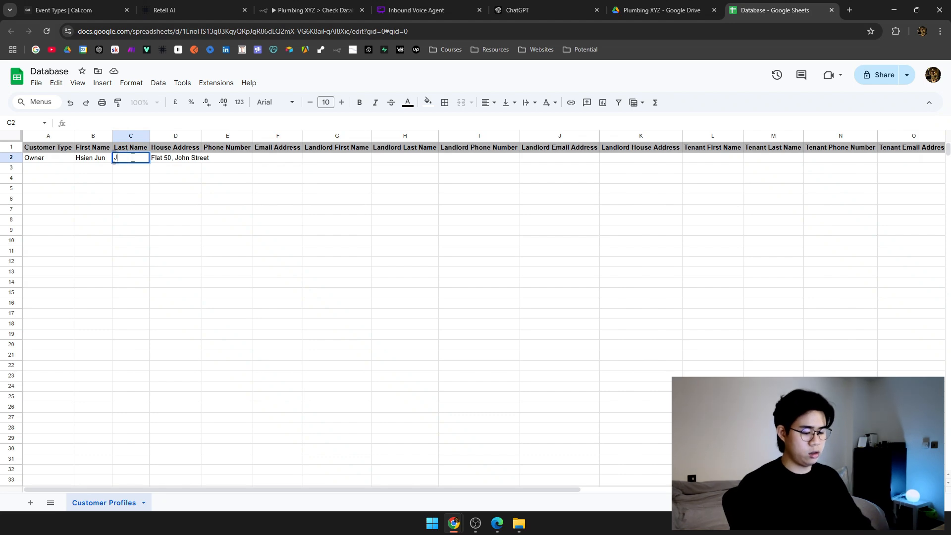
key(Left)
key(Return)
key(BackSpace)
key(BackSpace)
key(BackSpace)
key(BackSpace)
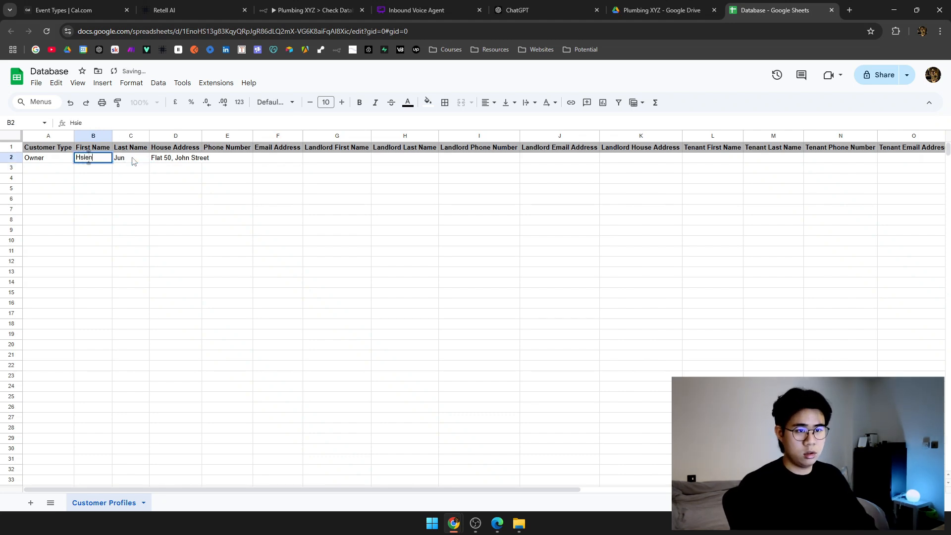
key(Tab)
click(270, 10)
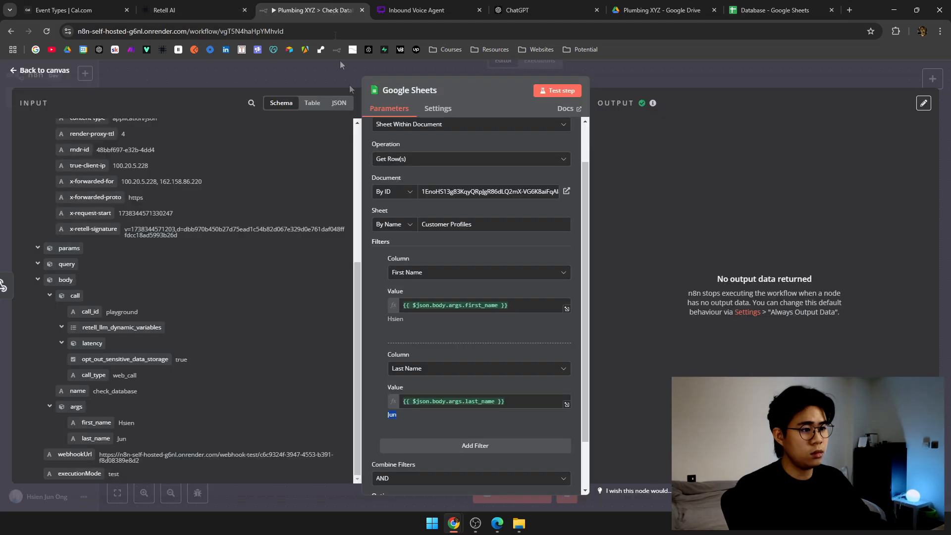
Rerun the Google Sheets lookup and confirm it returns Owner row 2 with the house address.
click(545, 92)
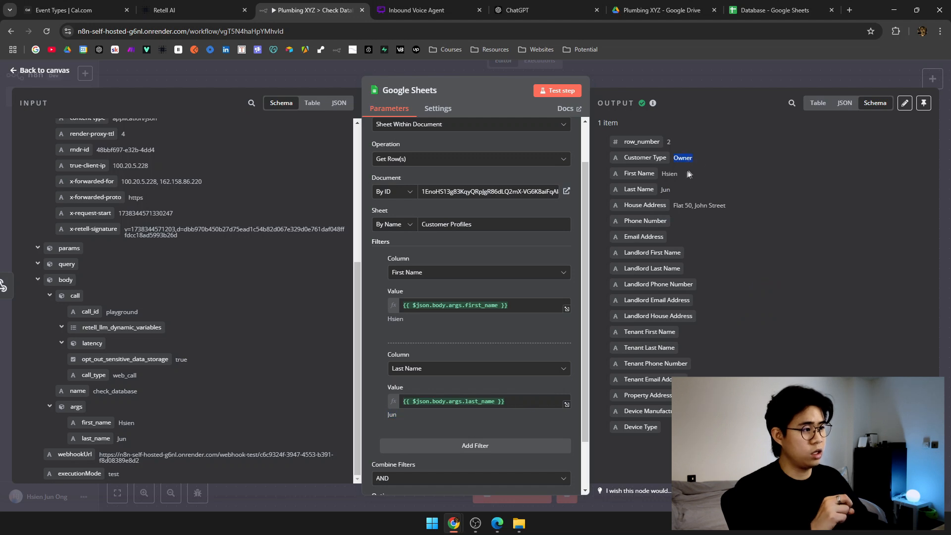
drag(677, 206, 755, 207)
click(636, 234)
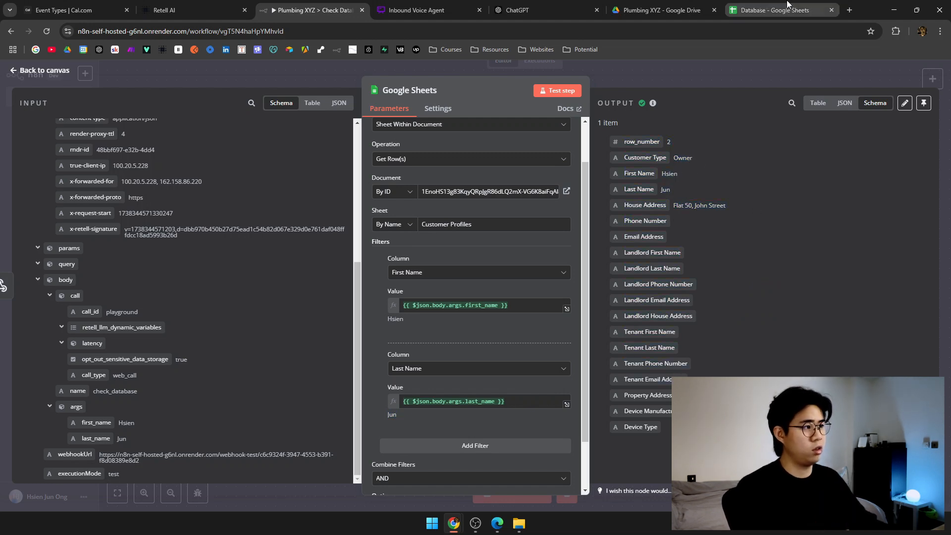
click(788, 4)
click(163, 171)
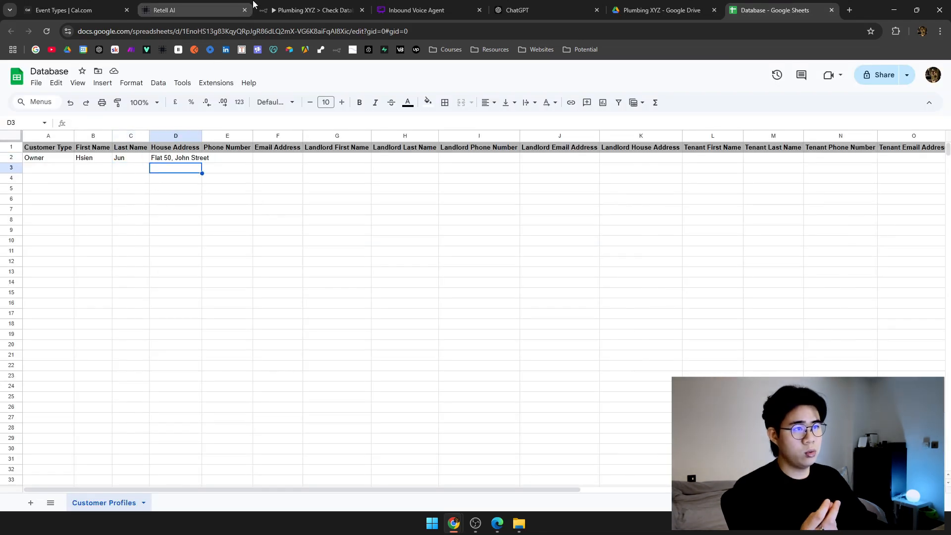
click(251, 5)
click(327, 4)
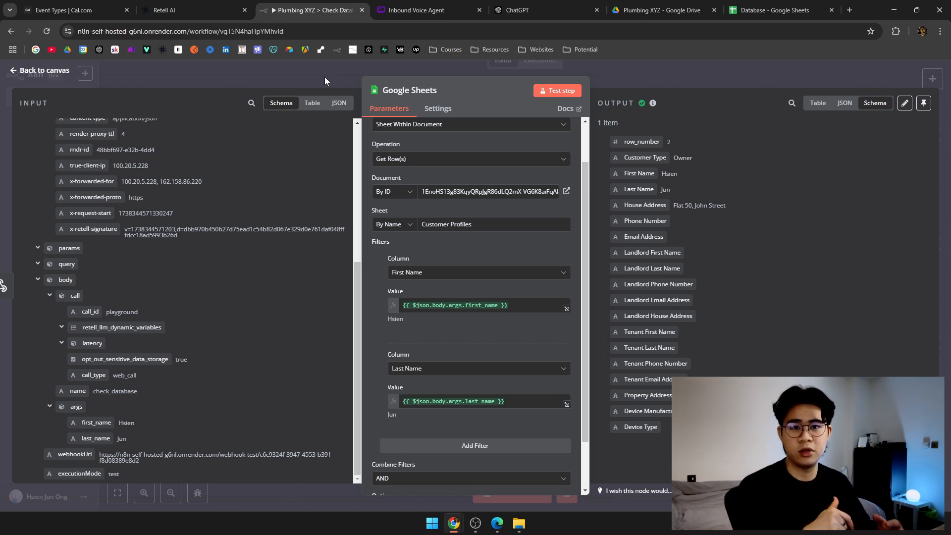
Rename the Google Sheets node to 'Retrieve Customer Profile'.
scroll(513, 248, down, 2)
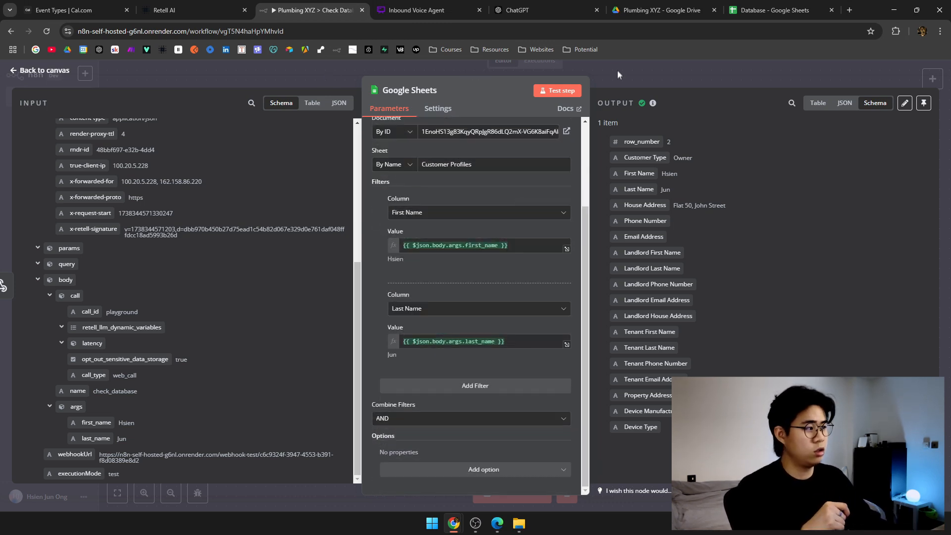
click(617, 70)
scroll(410, 231, right, 3)
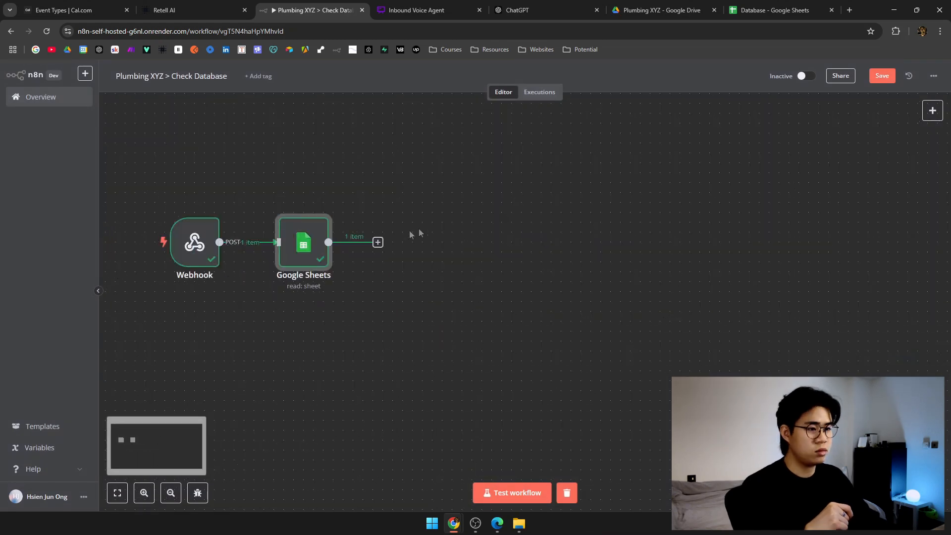
right_click(309, 243)
click(333, 282)
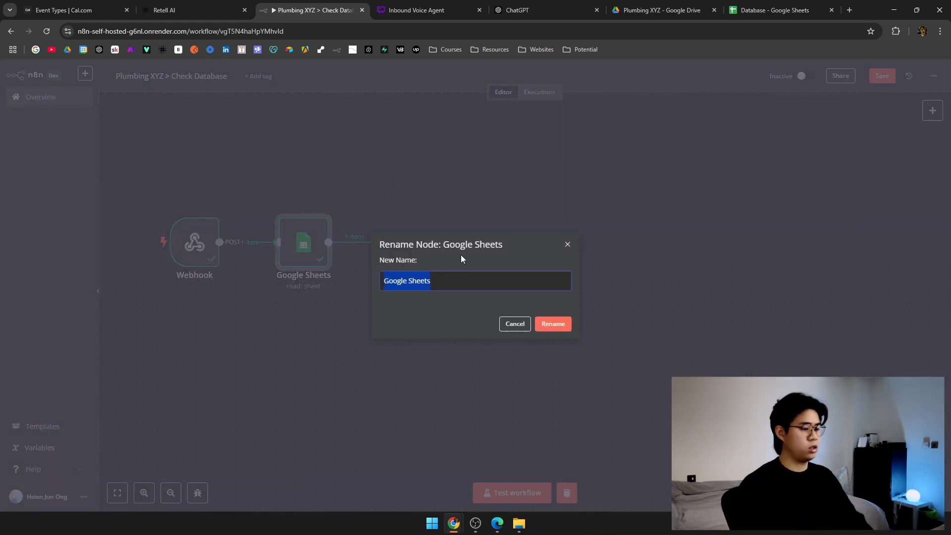
text(Retrieve Customer Prof)
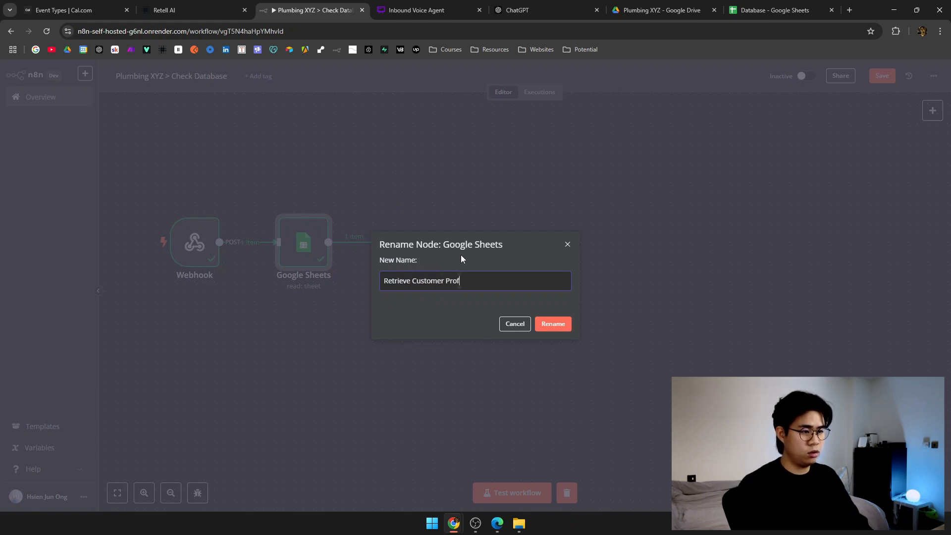
text(ile)
key(Return)
Add an If node after Retrieve Customer Profile.
click(377, 242)
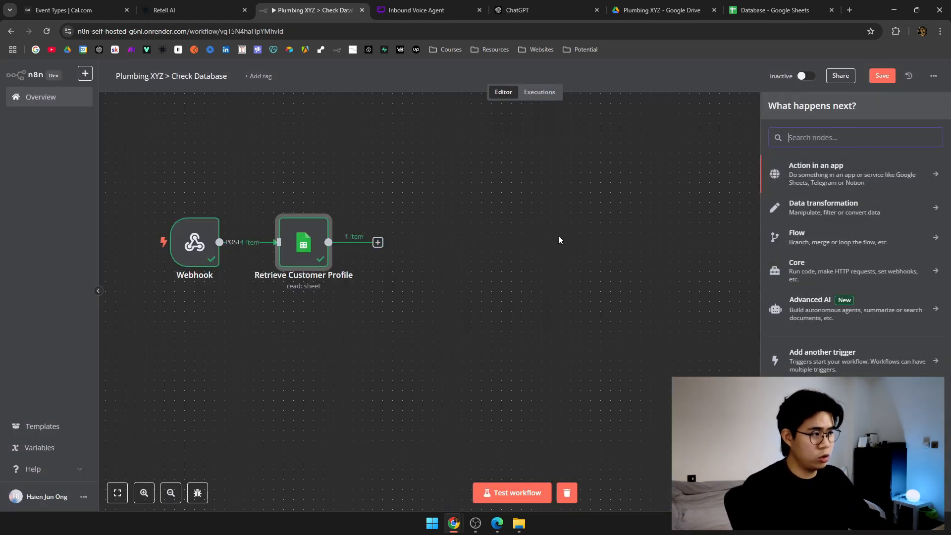
text(if)
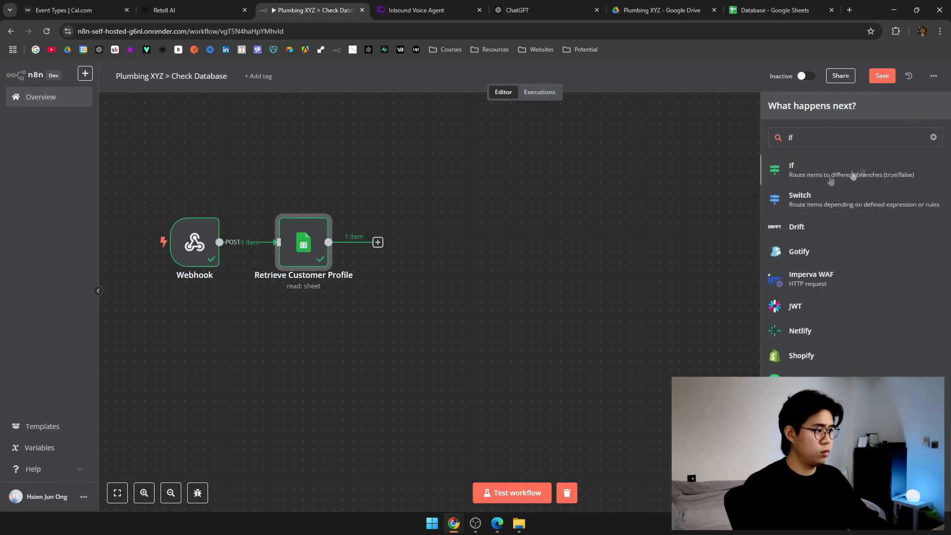
click(848, 171)
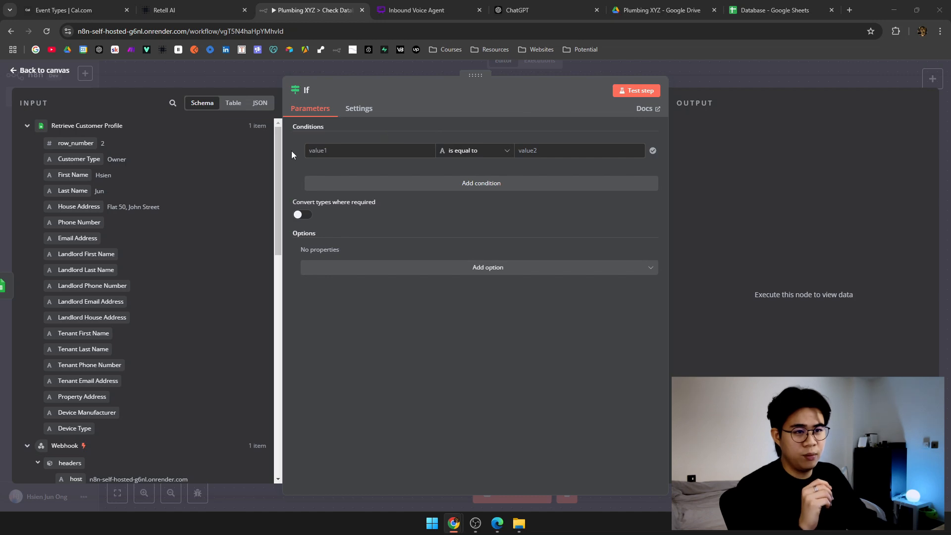
Set the If condition to Customer Type (String) exists and test it, sending 1 item to true.
click(364, 149)
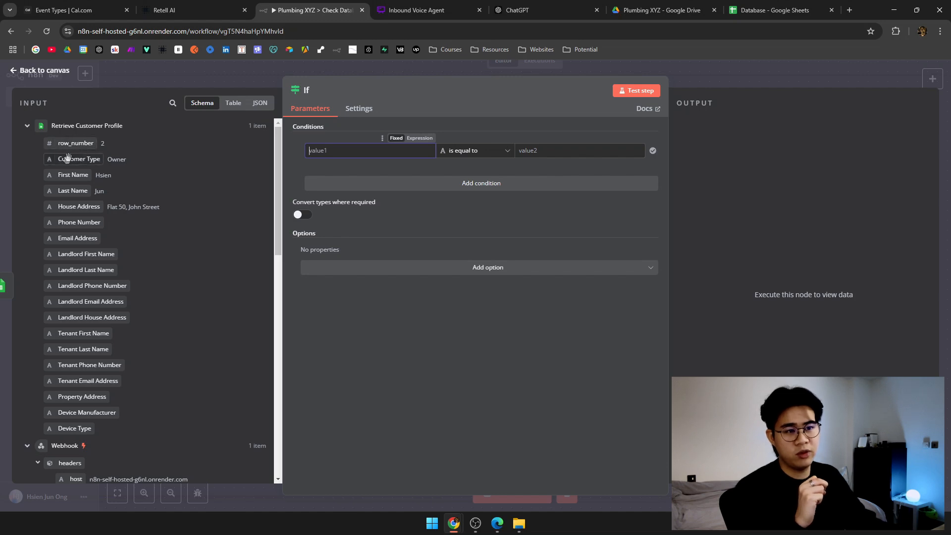
drag(90, 158, 377, 153)
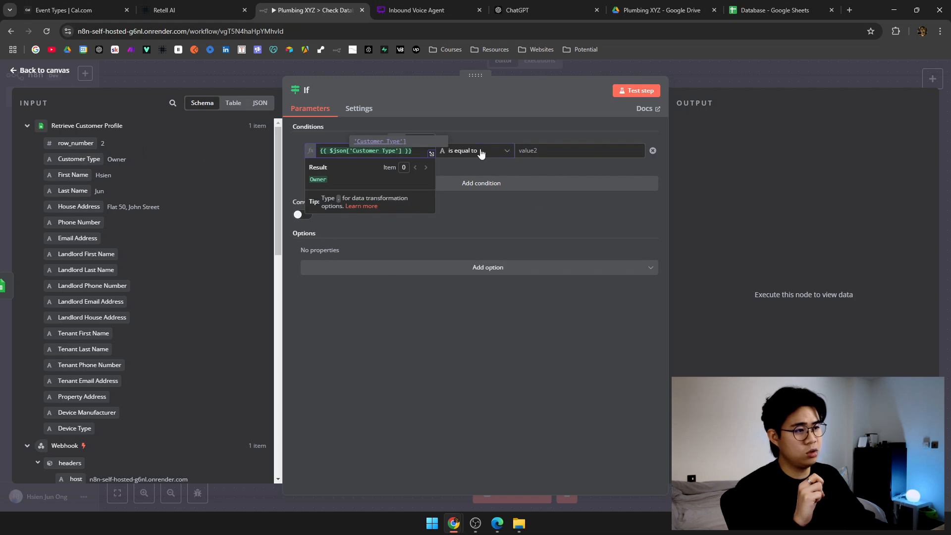
click(480, 153)
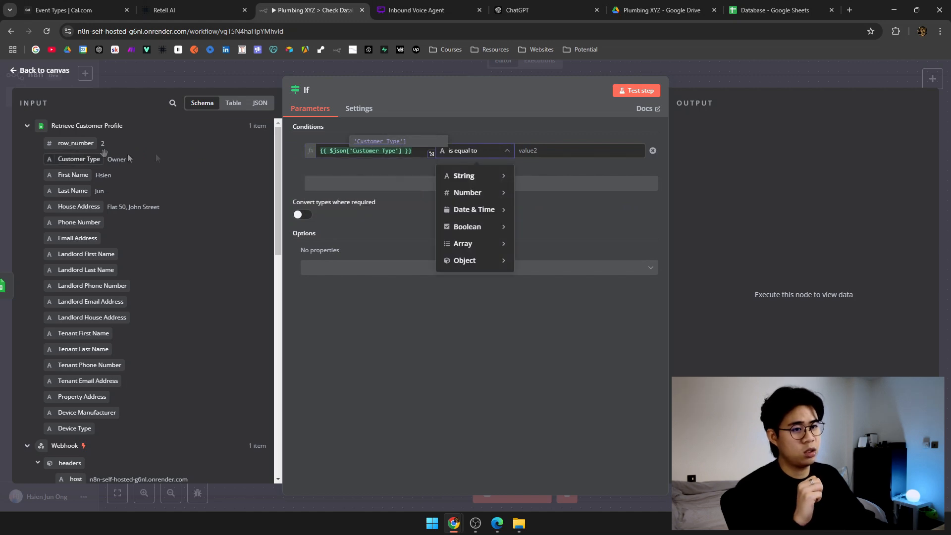
mouse_move(476, 178)
click(539, 179)
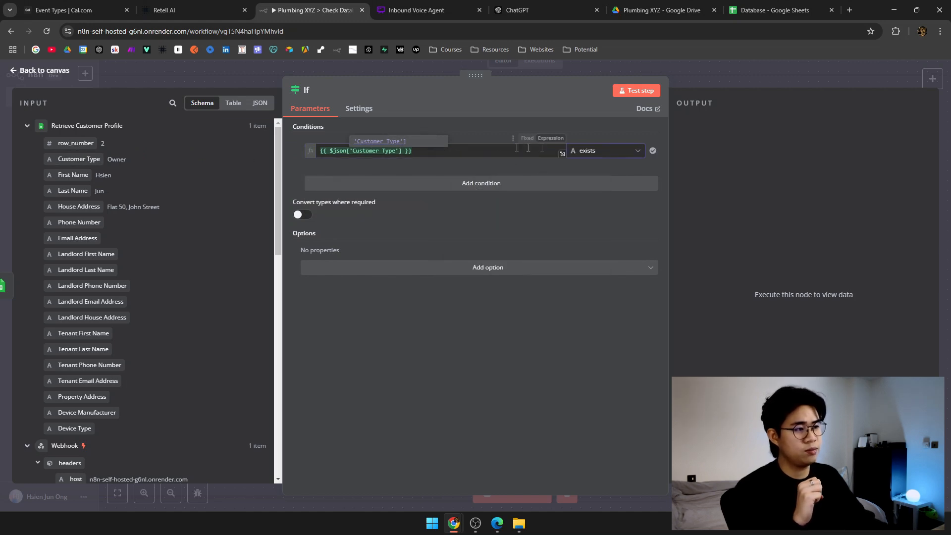
click(636, 91)
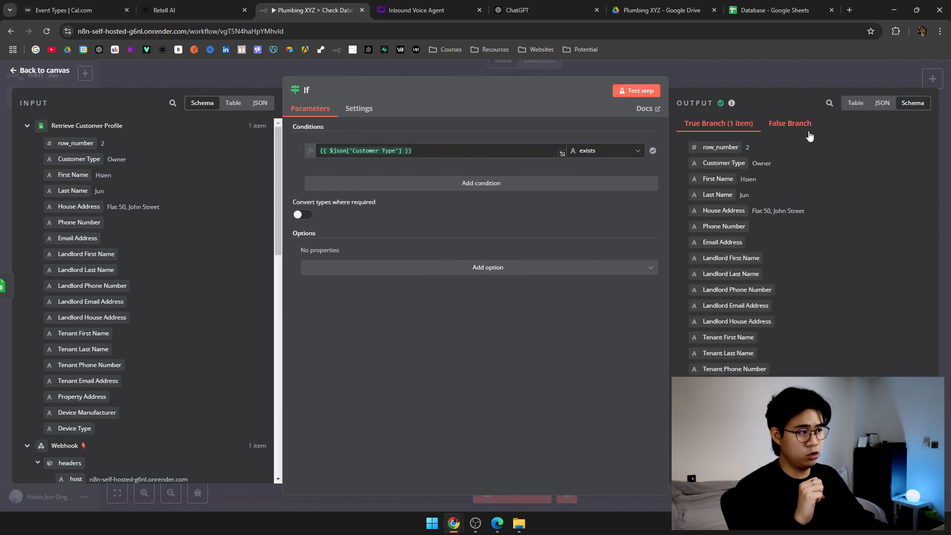
click(578, 68)
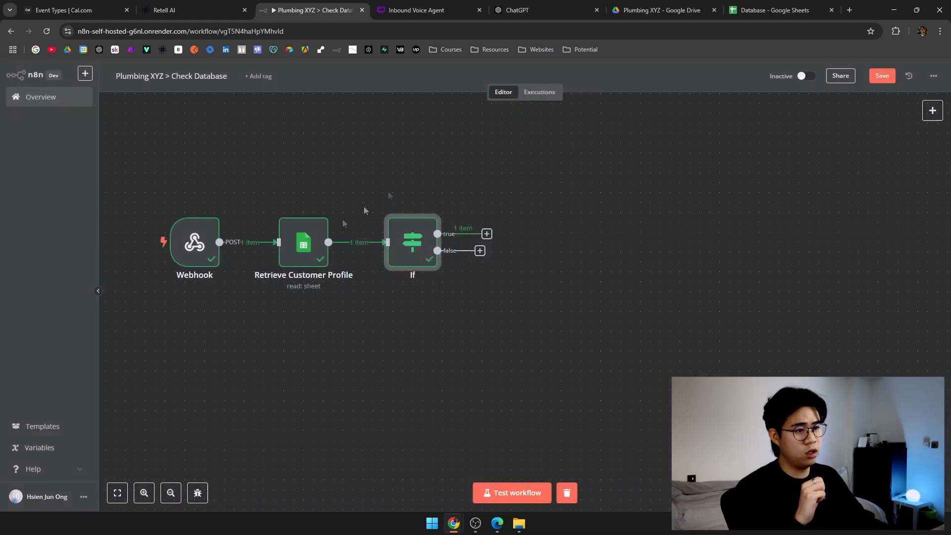
Replace the first name in Database cell B2 with the dummy value 'fadgharwg'.
double_click(299, 251)
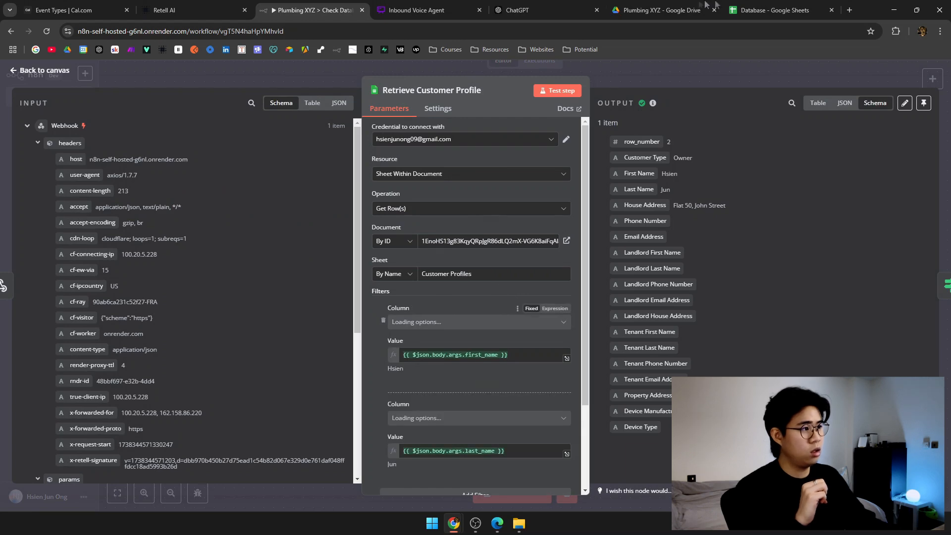
click(766, 9)
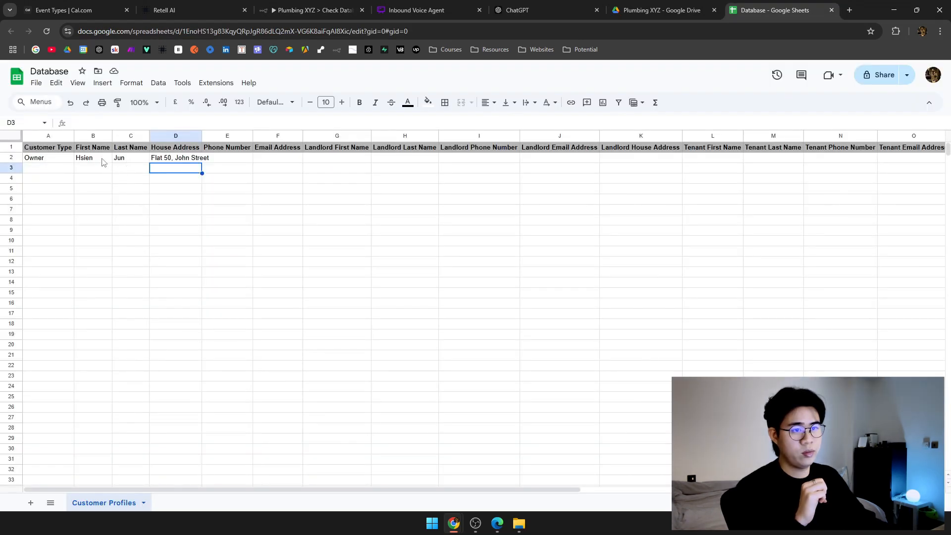
click(107, 159)
text(fadgharwg)
click(114, 167)
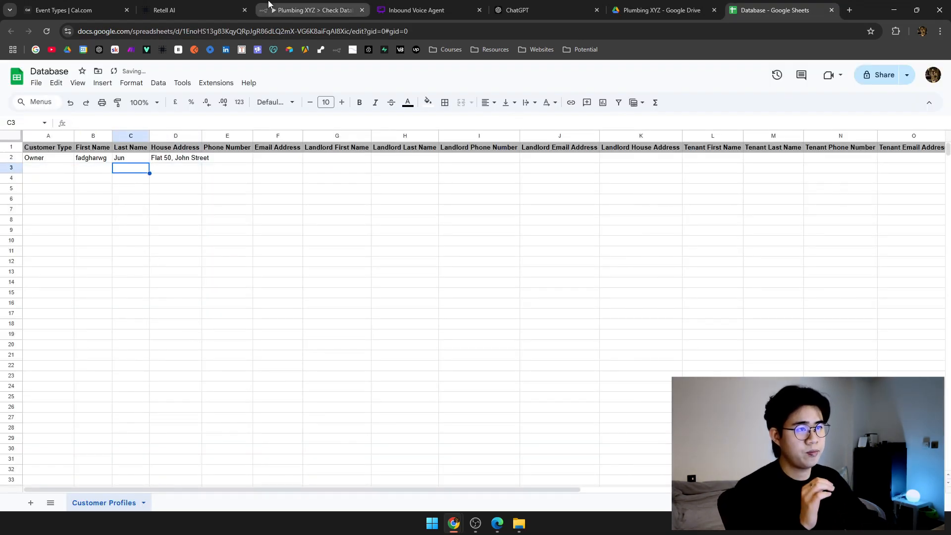
click(312, 10)
key(Escape)
Rerun the workflow up to Retrieve Customer Profile and inspect its empty output and the If node.
mouse_move(292, 231)
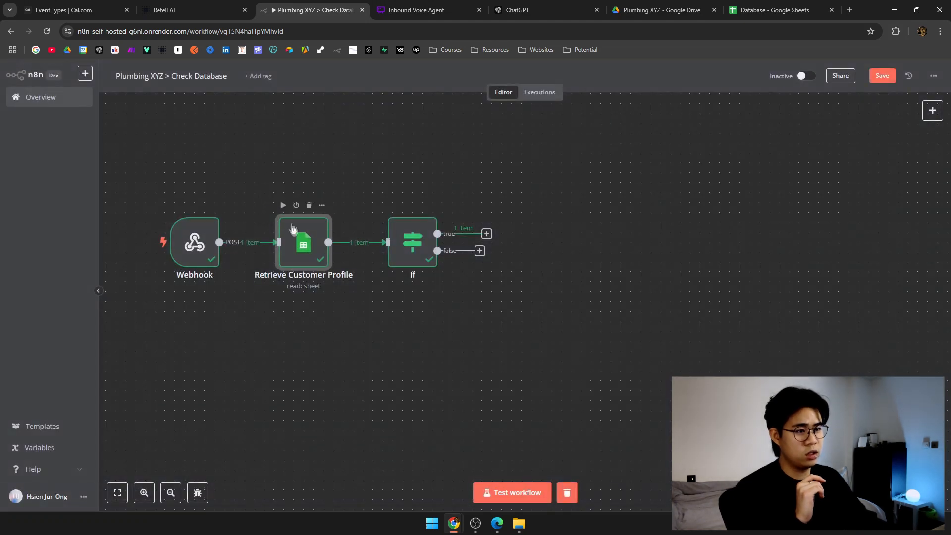
click(283, 206)
double_click(312, 251)
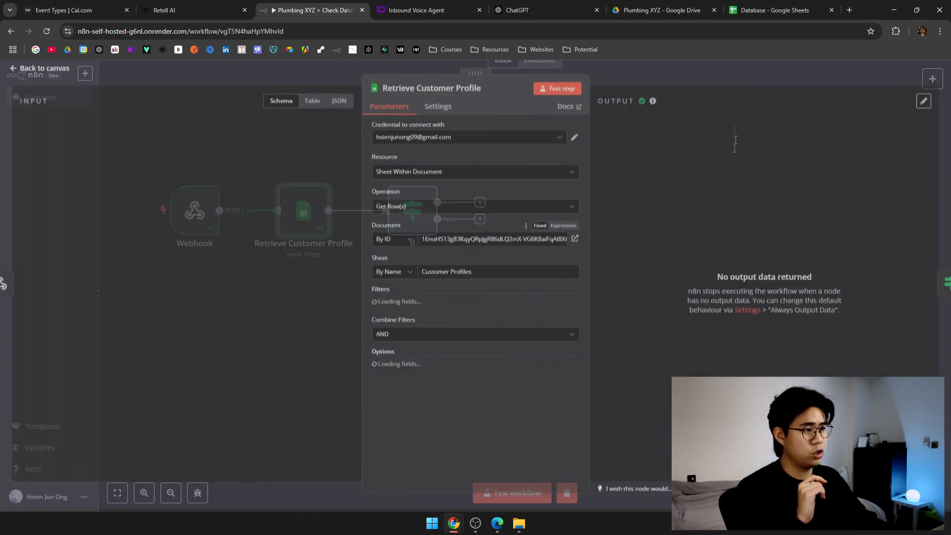
key(Escape)
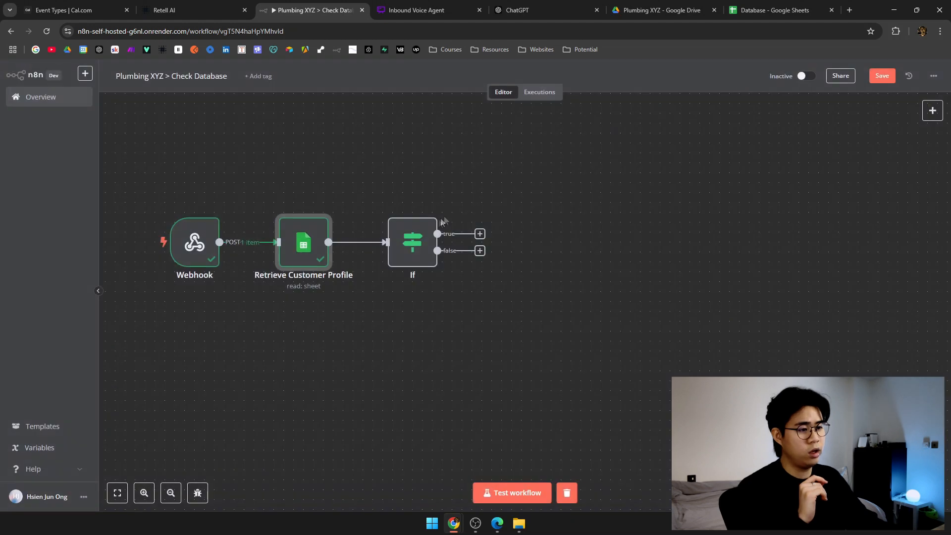
mouse_move(440, 247)
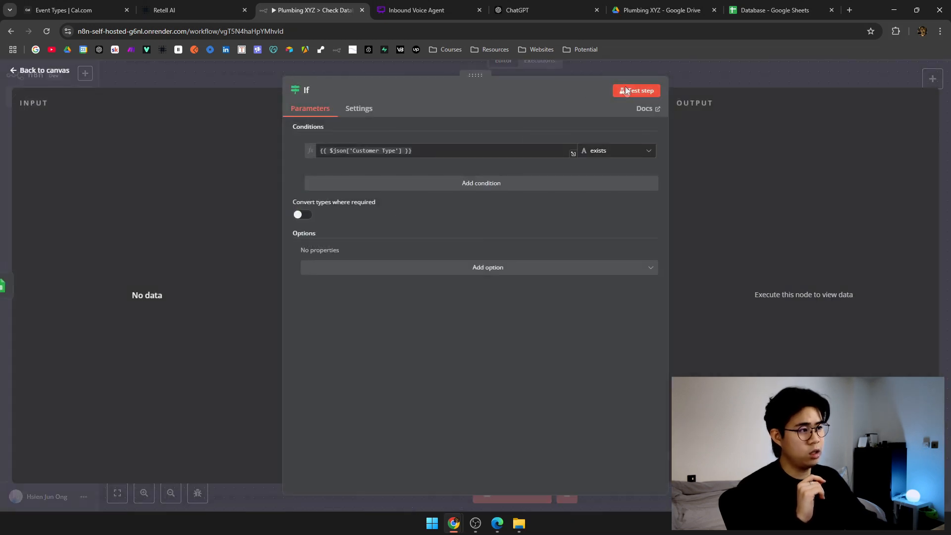
click(770, 81)
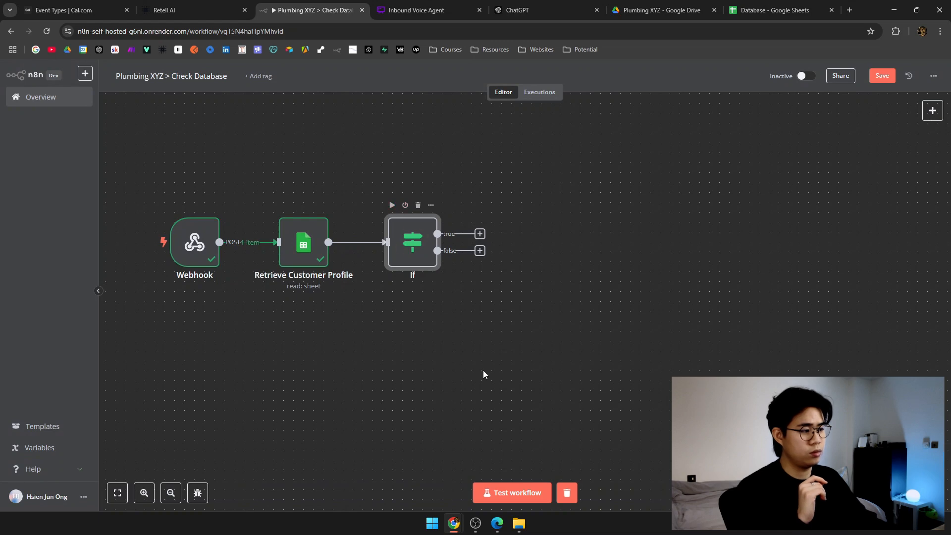
double_click(422, 247)
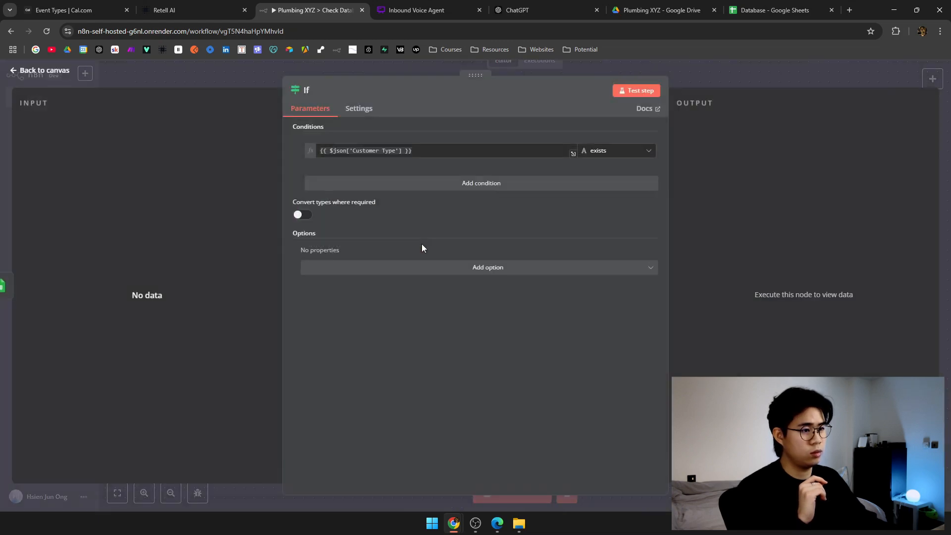
click(722, 90)
Turn on Always Output Data in Retrieve Customer Profile's settings and rerun the step.
double_click(299, 246)
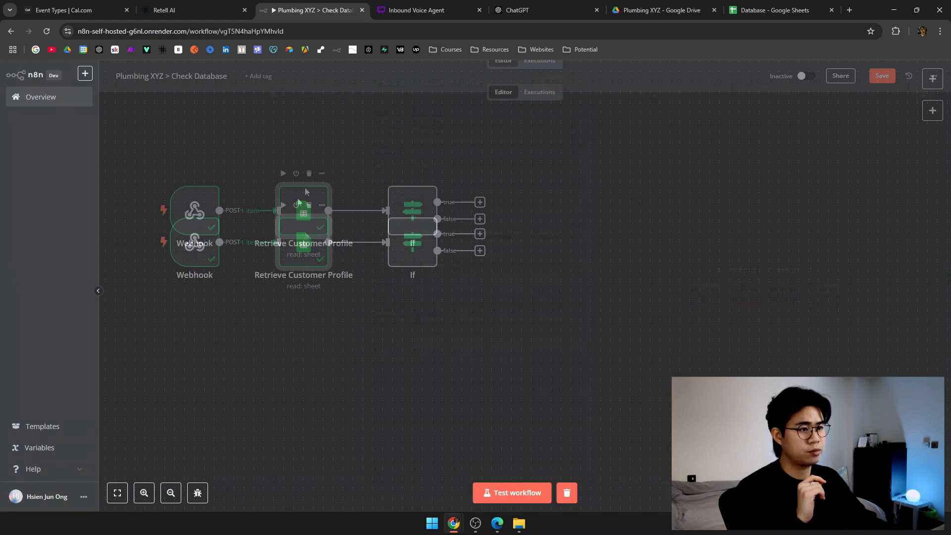
click(435, 110)
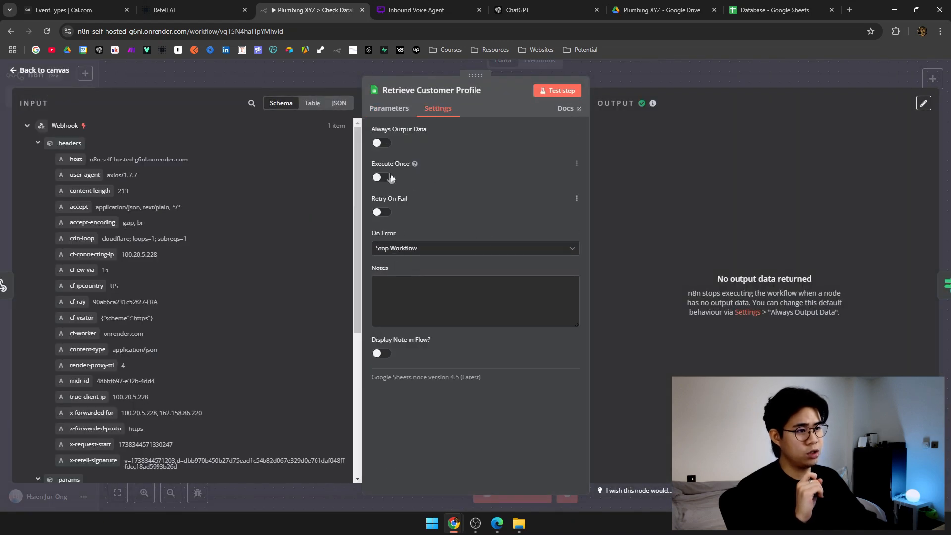
click(380, 142)
click(570, 91)
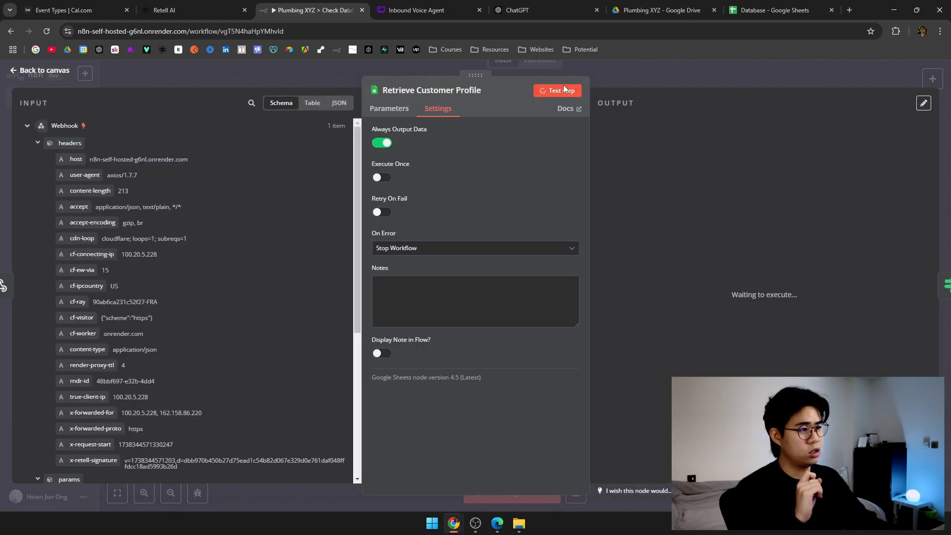
click(702, 63)
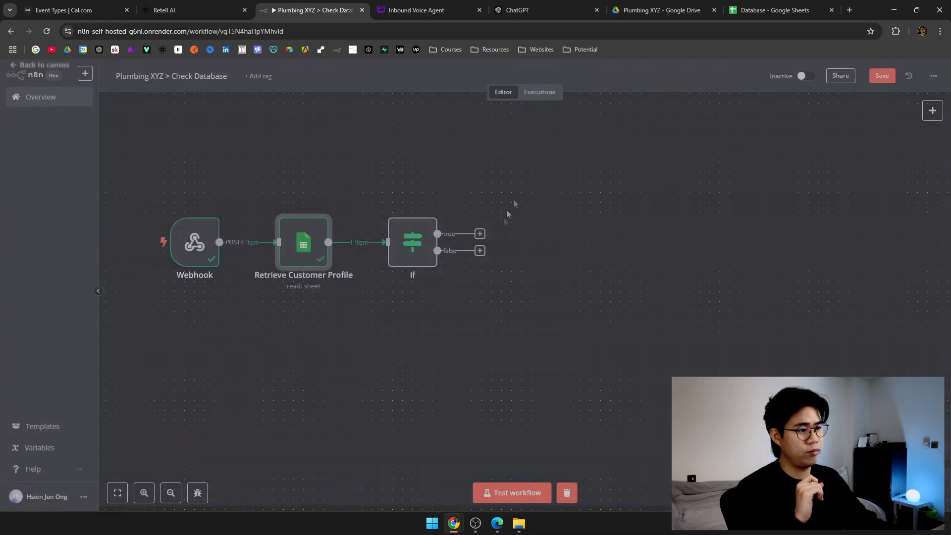
Test the If node and confirm the empty item goes down the false branch.
double_click(429, 243)
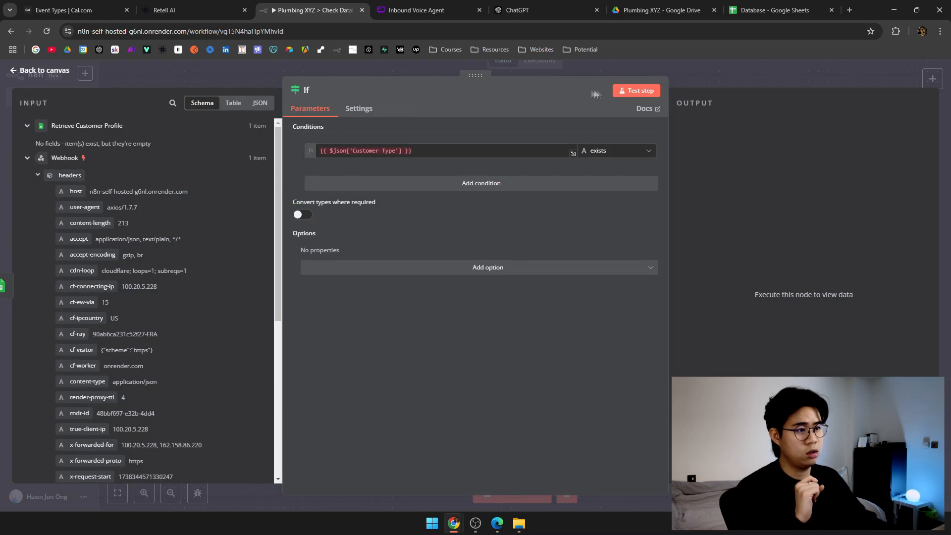
click(639, 91)
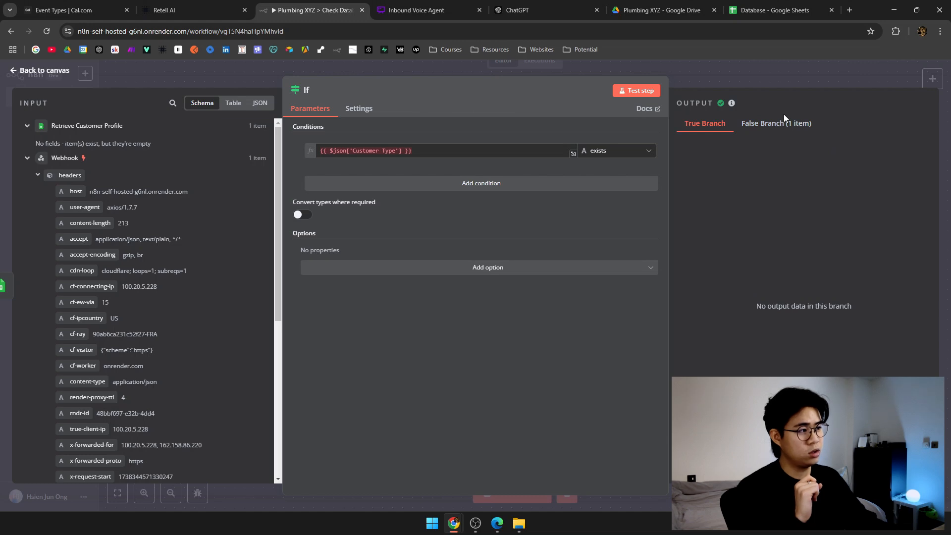
click(784, 121)
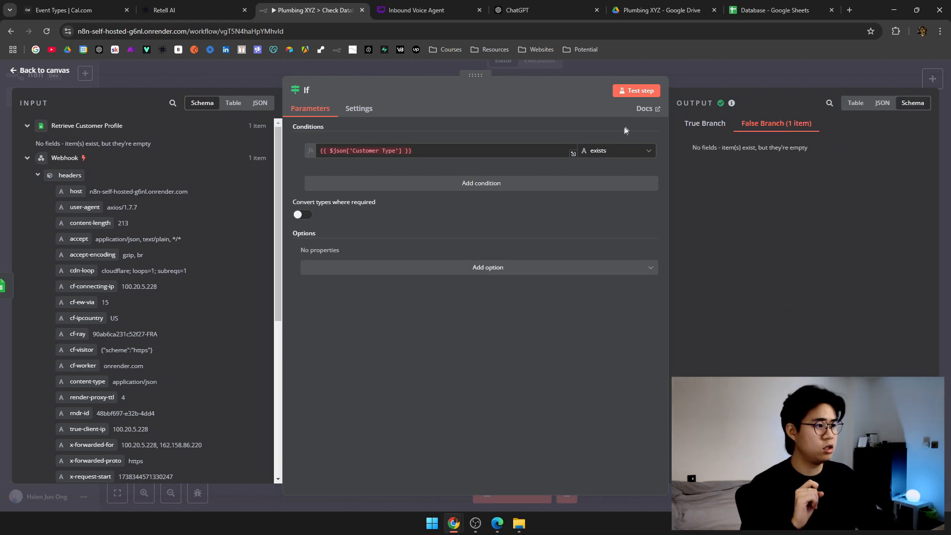
click(698, 70)
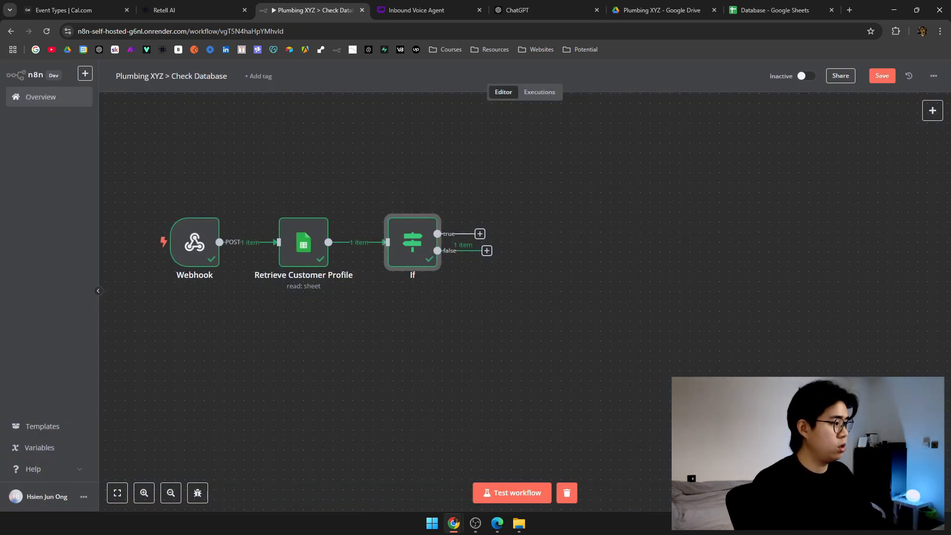
Rename the If node to 'If Profile Exists'.
right_click(405, 242)
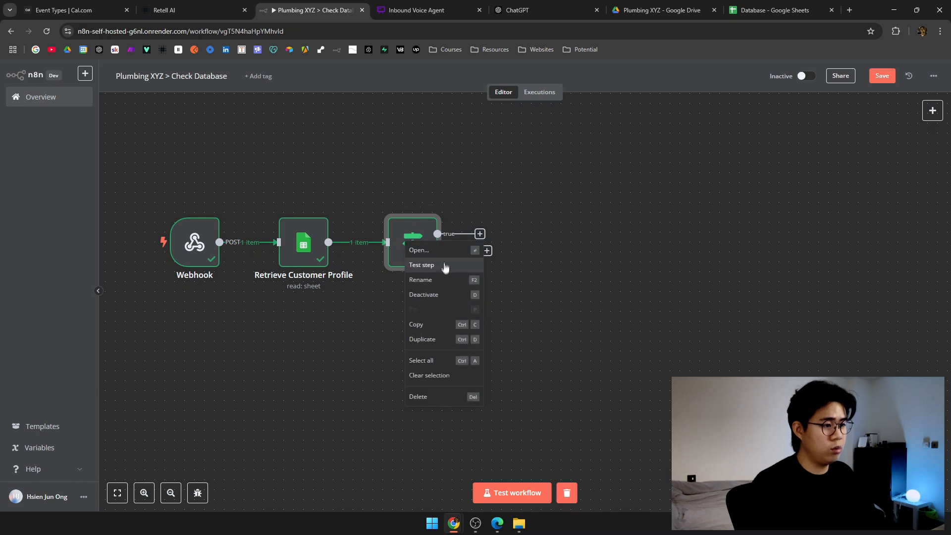
click(421, 280)
text(Profile Exists)
key(Return)
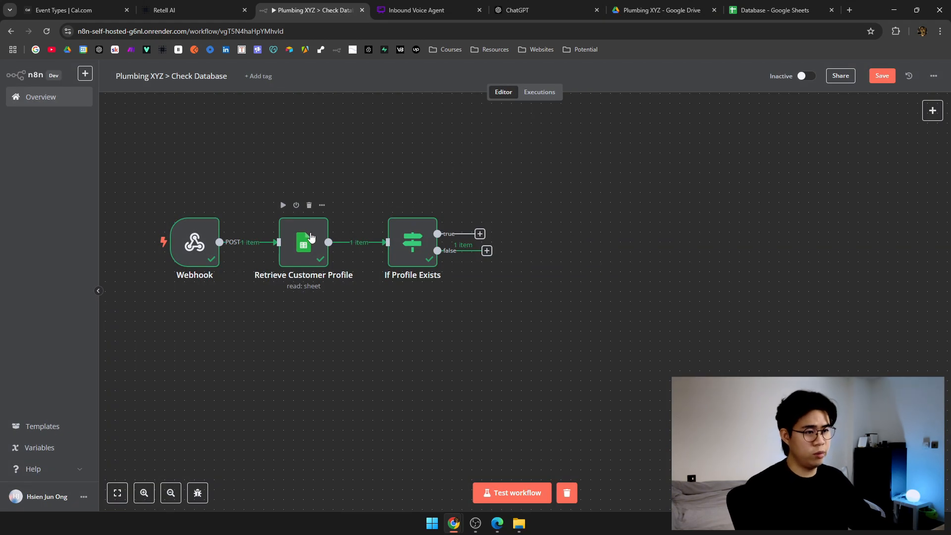
Add a Respond to Webhook node on the If Profile Exists true output.
drag(617, 210, 419, 313)
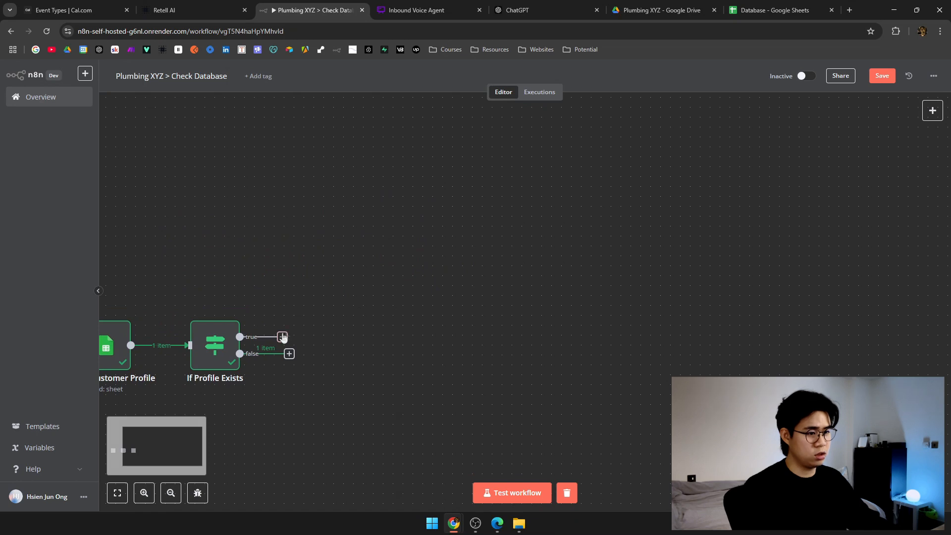
click(282, 337)
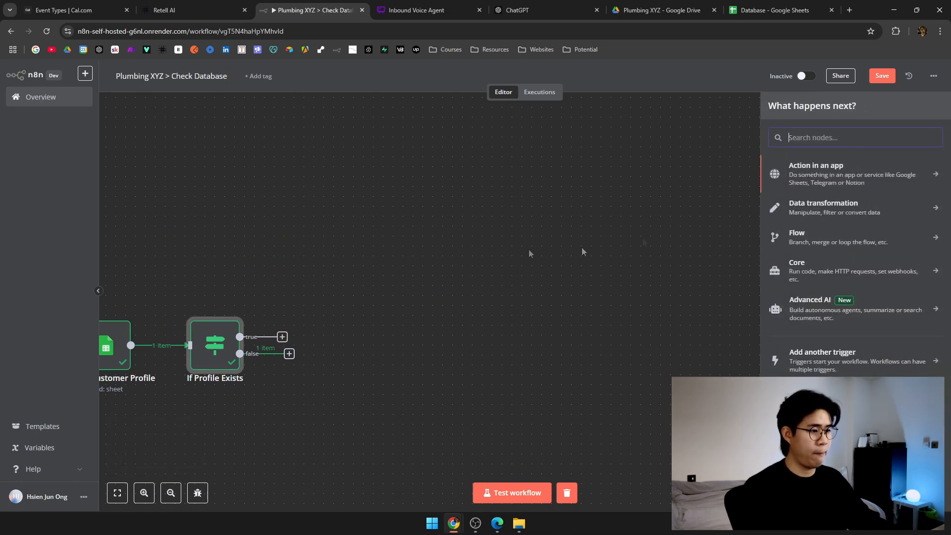
text(webhook respo)
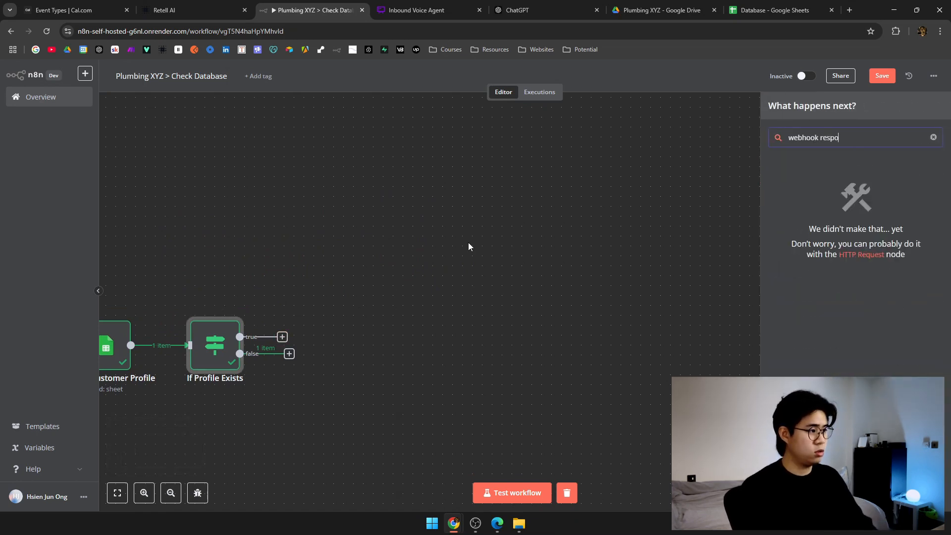
key(BackSpace)
key(BackSpace)
key(BackSpace)
key(BackSpace)
key(BackSpace)
key(BackSpace)
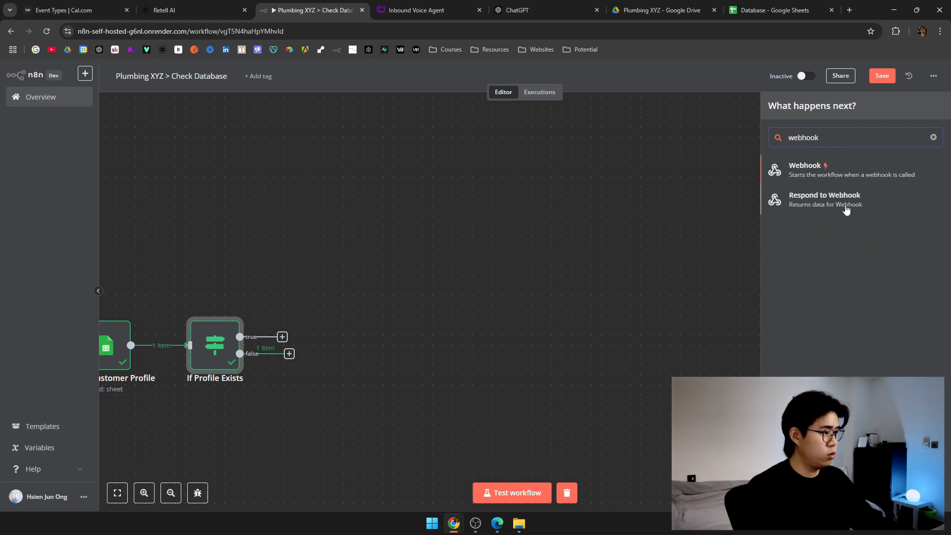
click(846, 210)
click(583, 72)
drag(315, 296, 414, 224)
Duplicate Respond to Webhook and connect the copy to the false output.
key(ctrl+f)
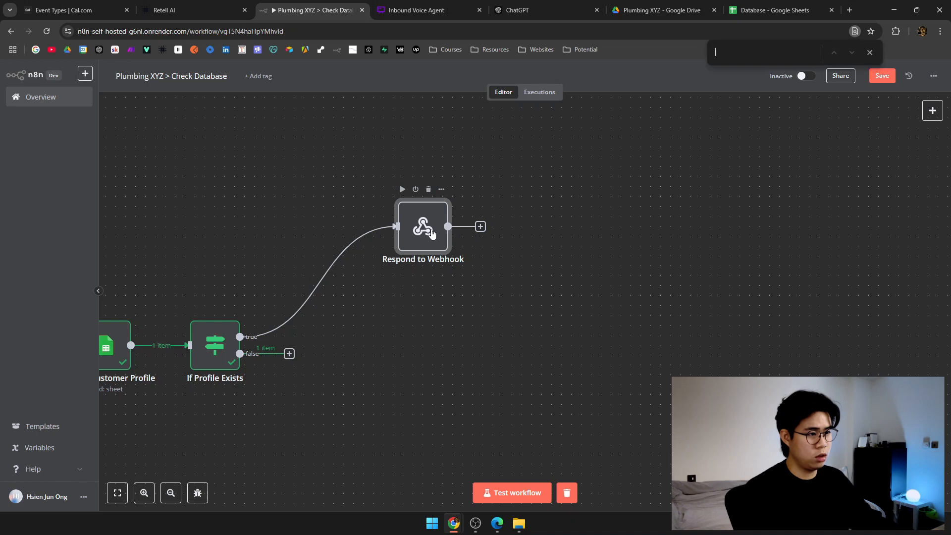
click(442, 192)
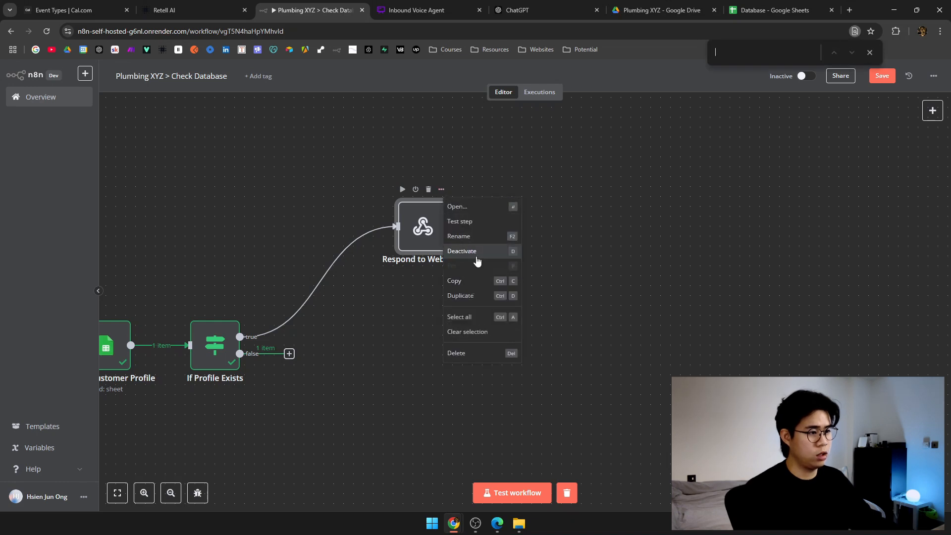
click(505, 295)
drag(289, 354, 319, 409)
drag(409, 346, 597, 304)
scroll(579, 203, right, 2)
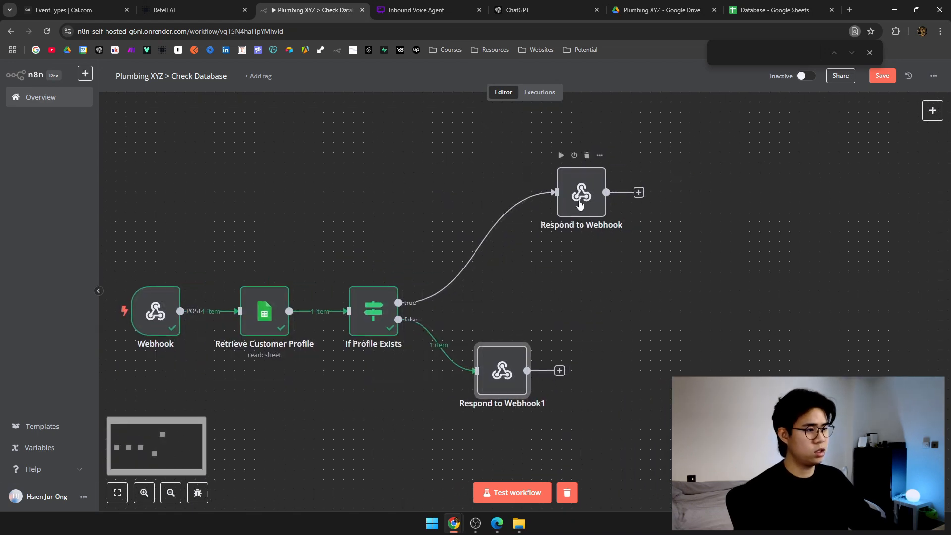
Set the true-branch Respond to Webhook node to respond with Text.
double_click(580, 203)
click(428, 172)
scroll(436, 247, down, 3)
click(548, 306)
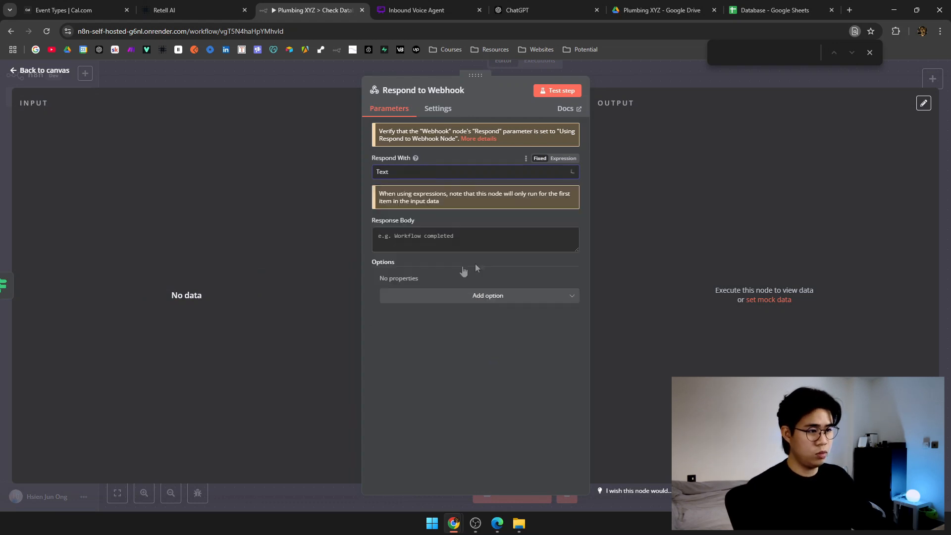
click(481, 240)
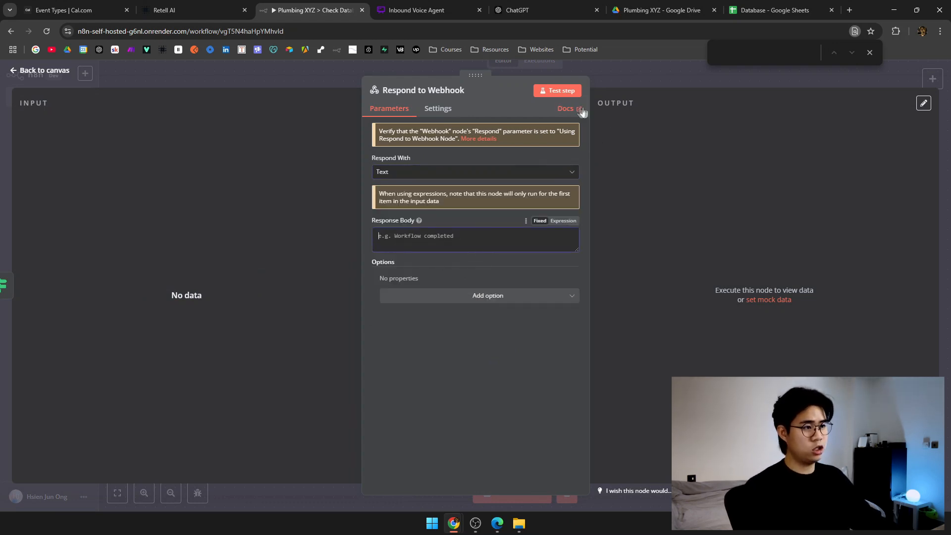
click(618, 77)
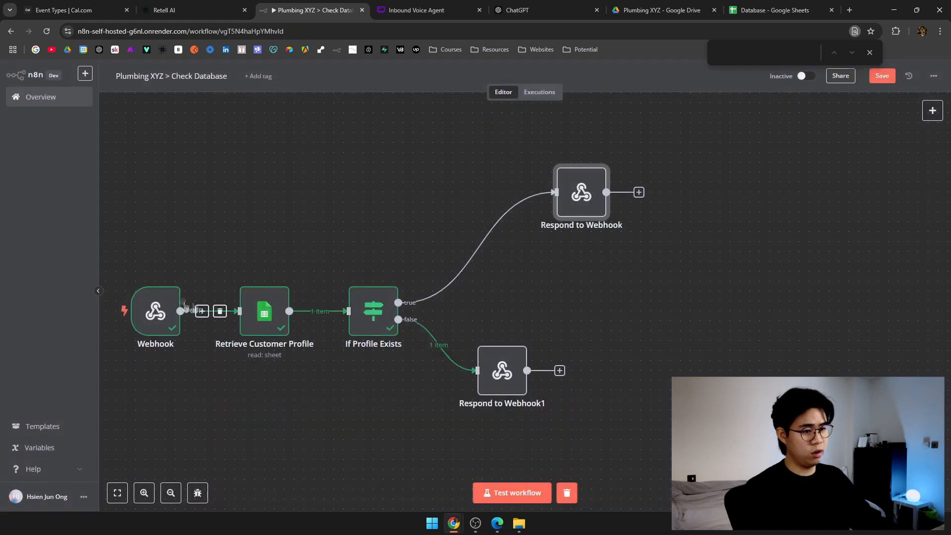
Make Respond to Webhook1 respond with Text 'Customer Profile Does Not Exist.'.
click(514, 372)
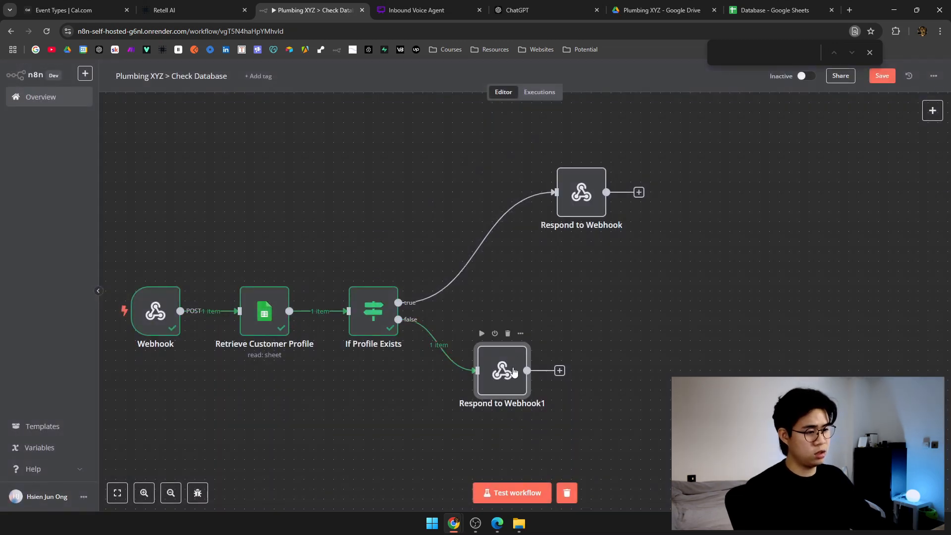
double_click(514, 372)
click(455, 226)
click(471, 173)
scroll(454, 289, down, 2)
click(419, 308)
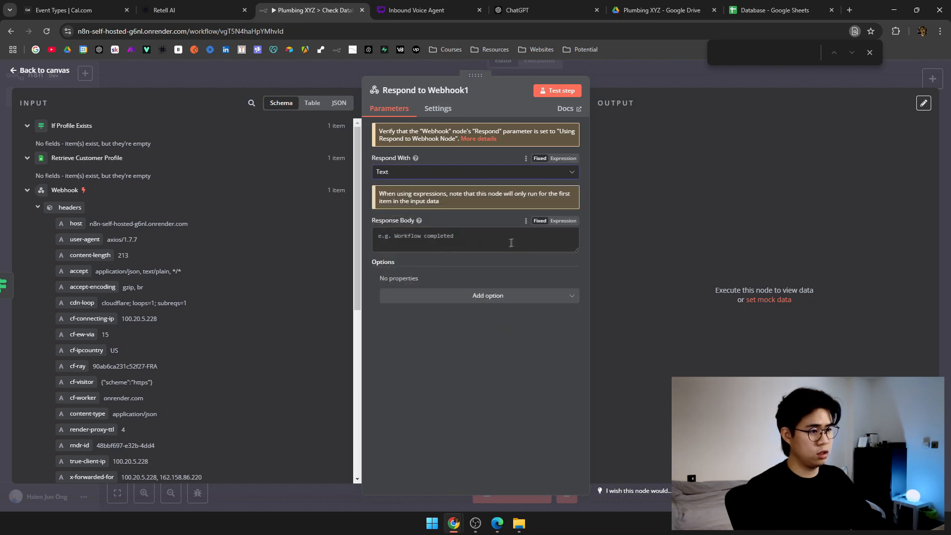
click(509, 243)
text(Customer Profile Does Not Exis)
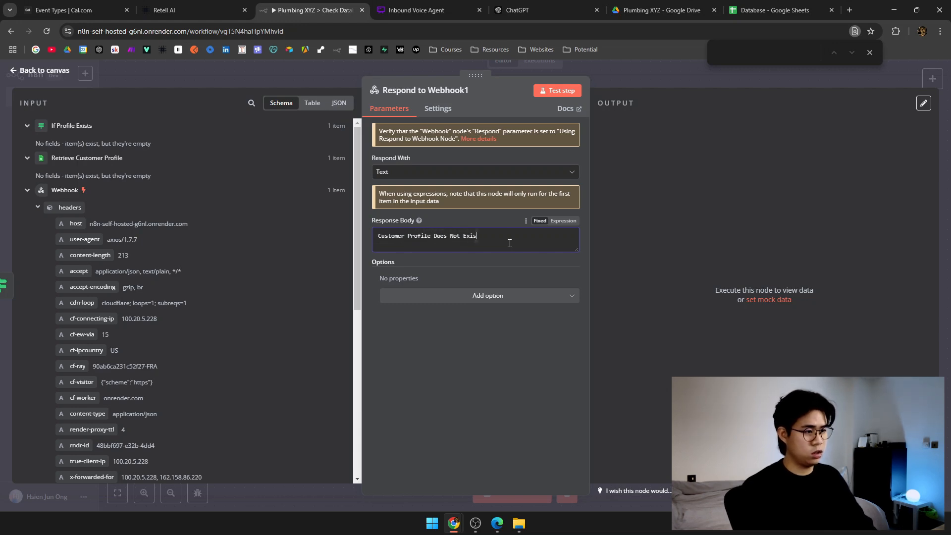
text(t.)
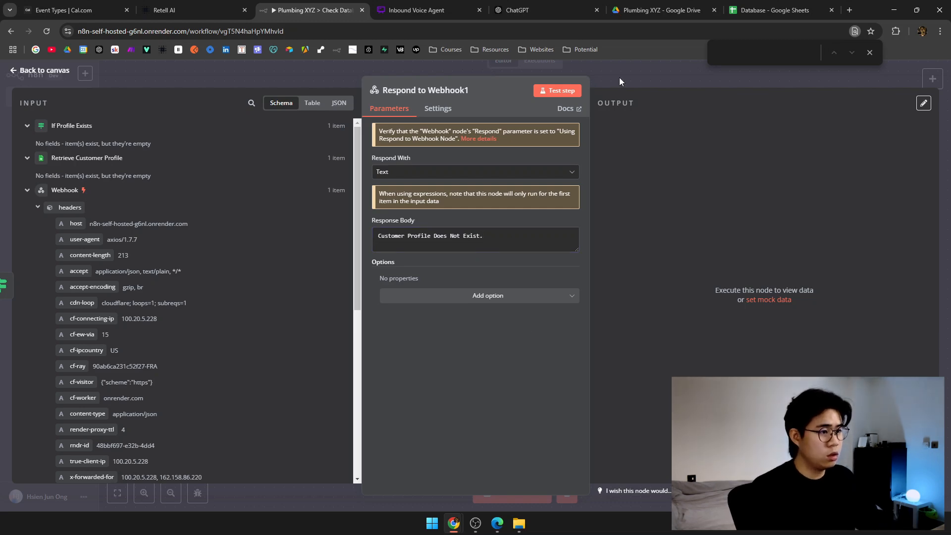
click(620, 77)
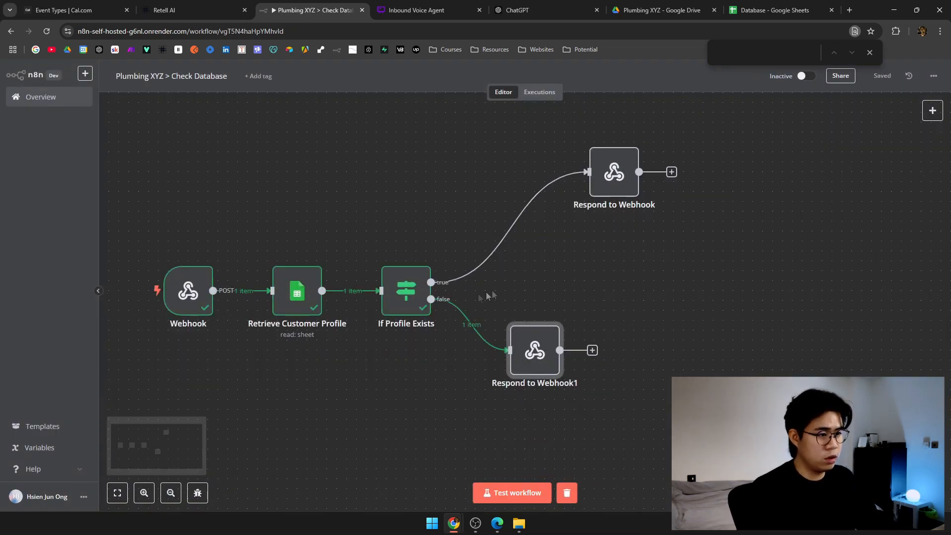
Restore the customer's real first name in cell B2 of the Database sheet.
double_click(303, 292)
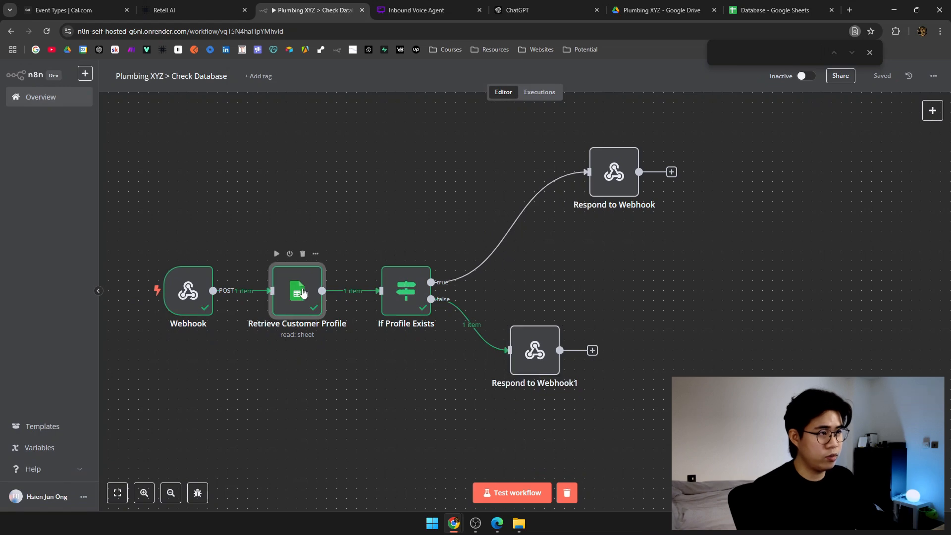
click(752, 5)
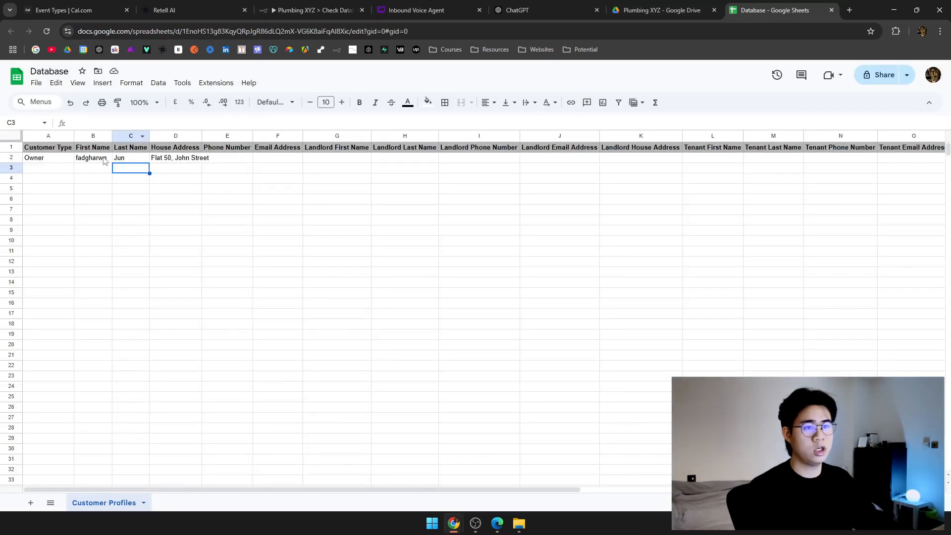
click(93, 157)
double_click(94, 158)
text(Mason)
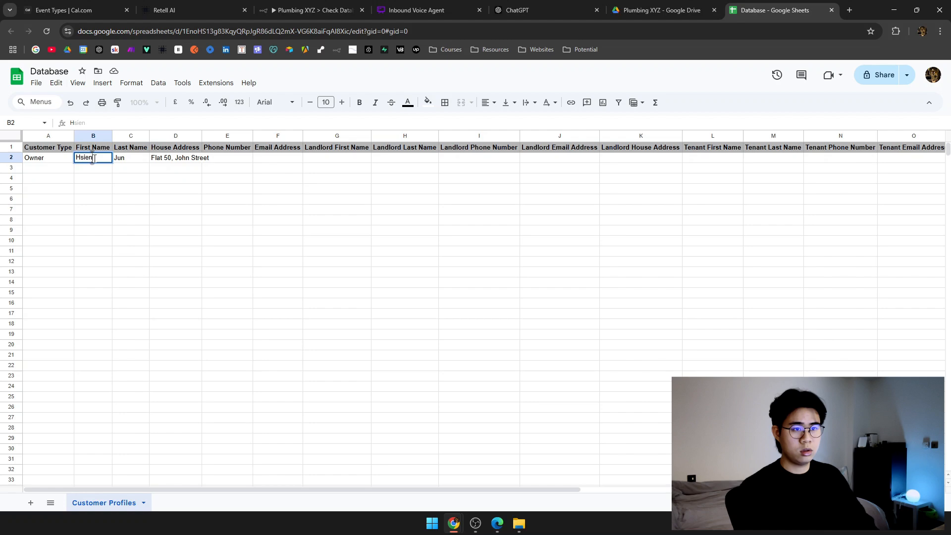
key(Return)
click(182, 5)
click(313, 10)
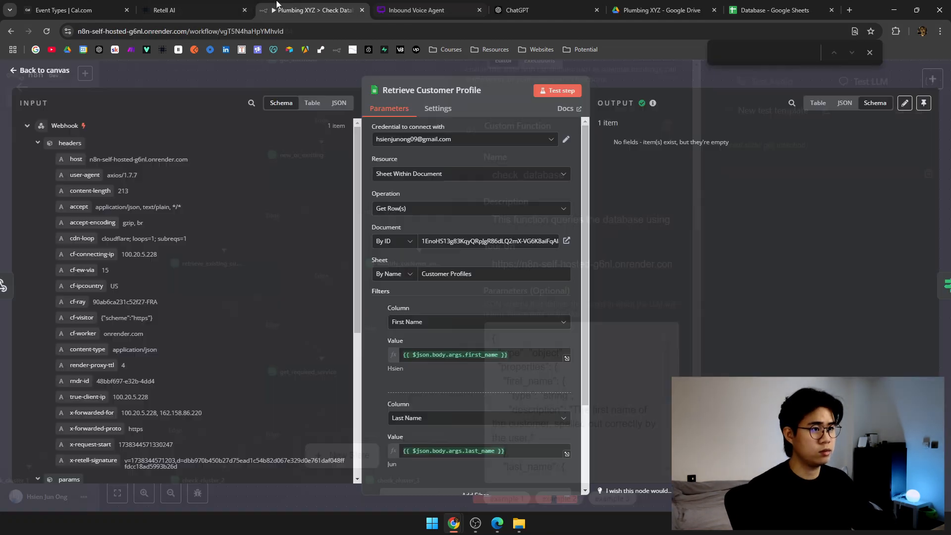
Rerun Retrieve Customer Profile and If Profile Exists, then open the true-branch Respond to Webhook.
key(Escape)
click(276, 253)
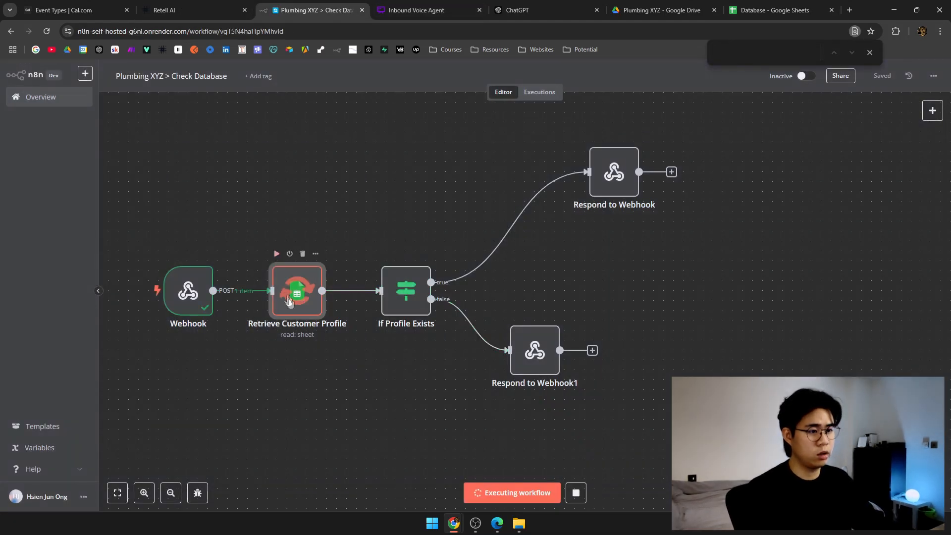
double_click(294, 287)
key(Escape)
click(386, 255)
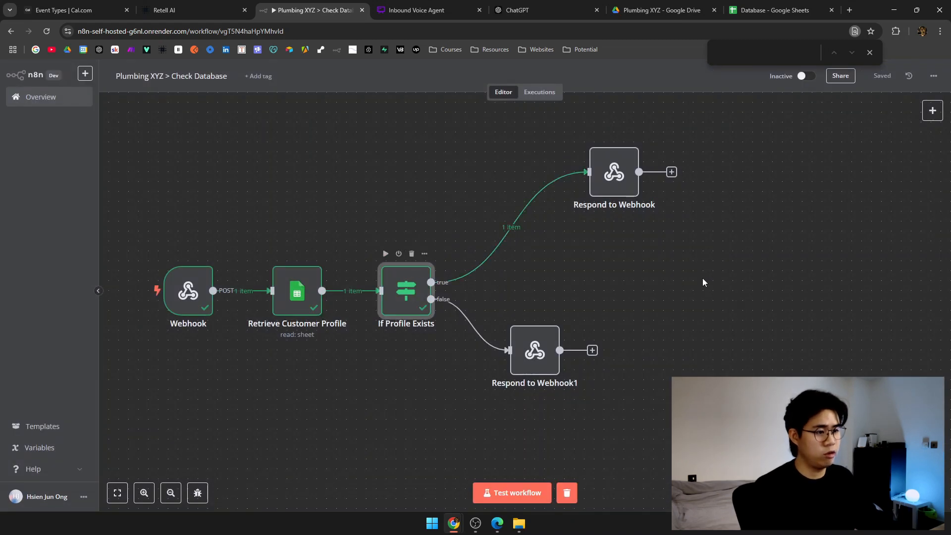
drag(703, 280, 558, 317)
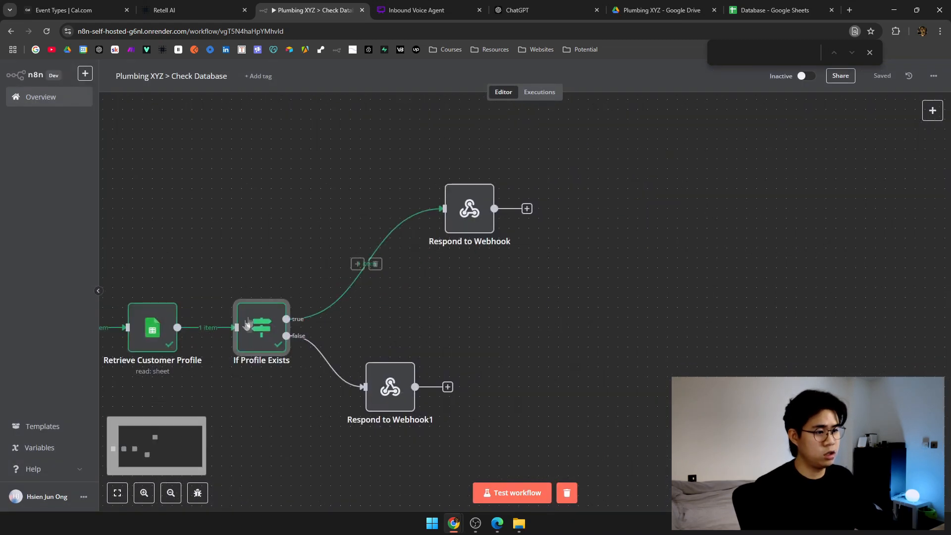
double_click(469, 211)
Review the matched profile's input fields, then open the node picker on the true-branch connection.
drag(55, 126, 105, 432)
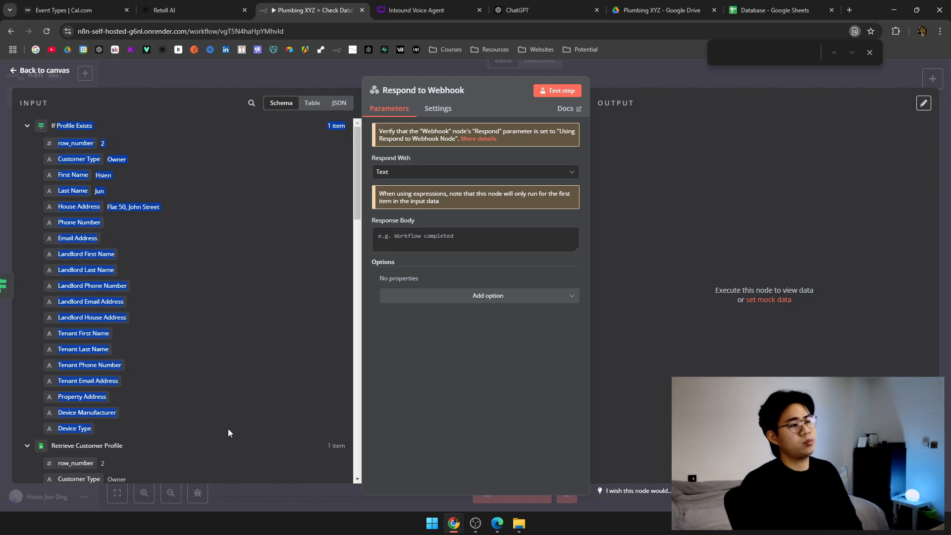
click(774, 77)
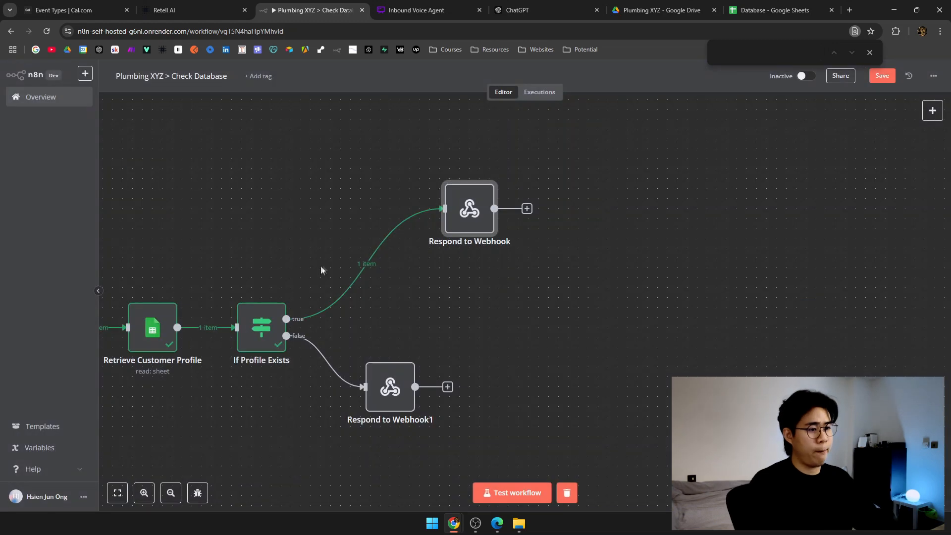
click(357, 264)
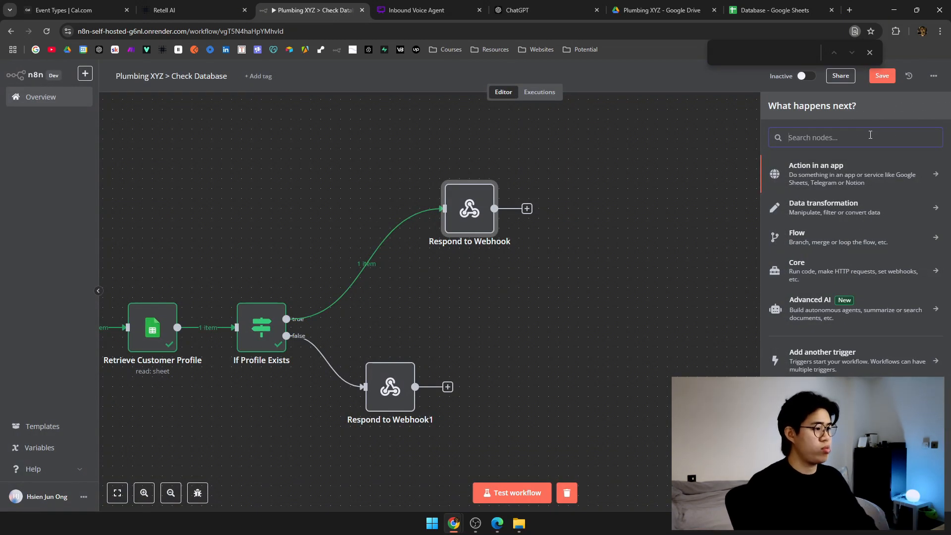
Insert an Edit Fields (Set) node named 'Structure Profile Message'.
text(field)
click(862, 174)
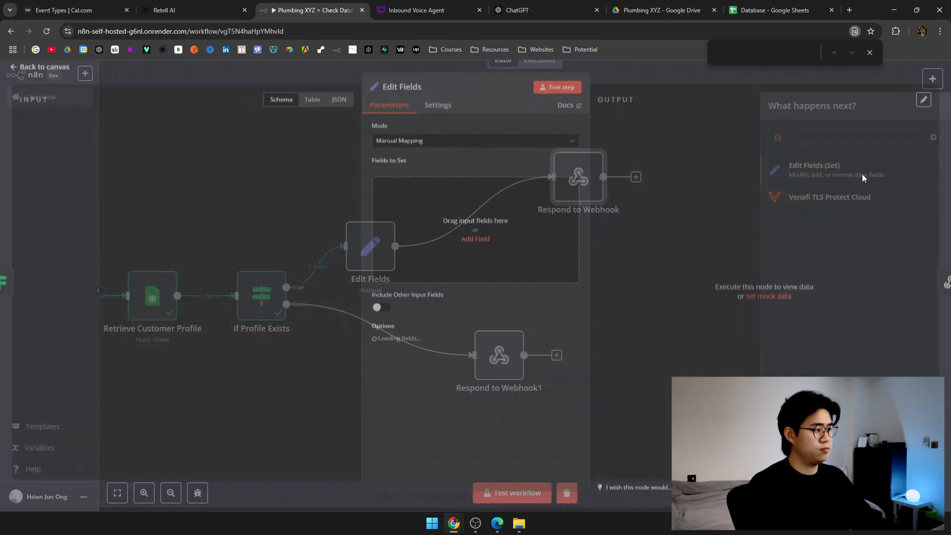
click(410, 92)
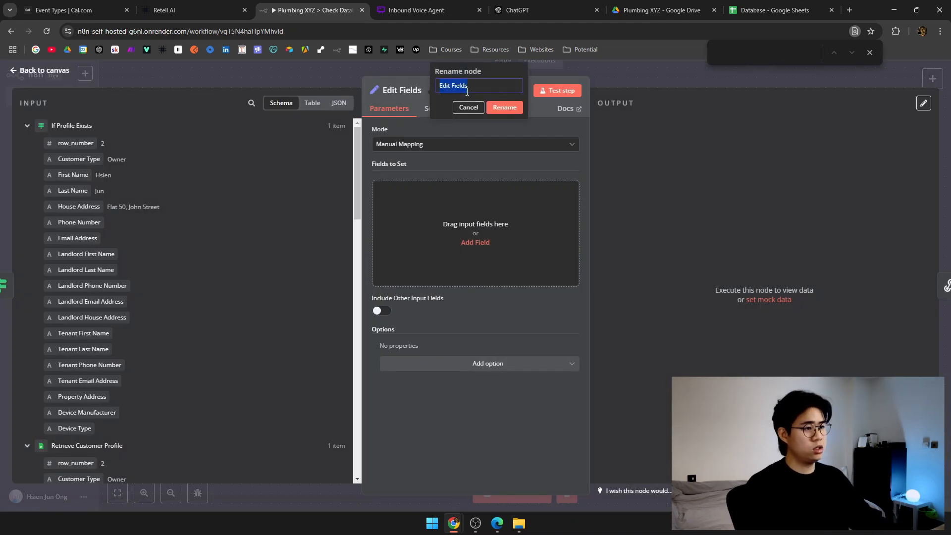
text(Structure Profile Message)
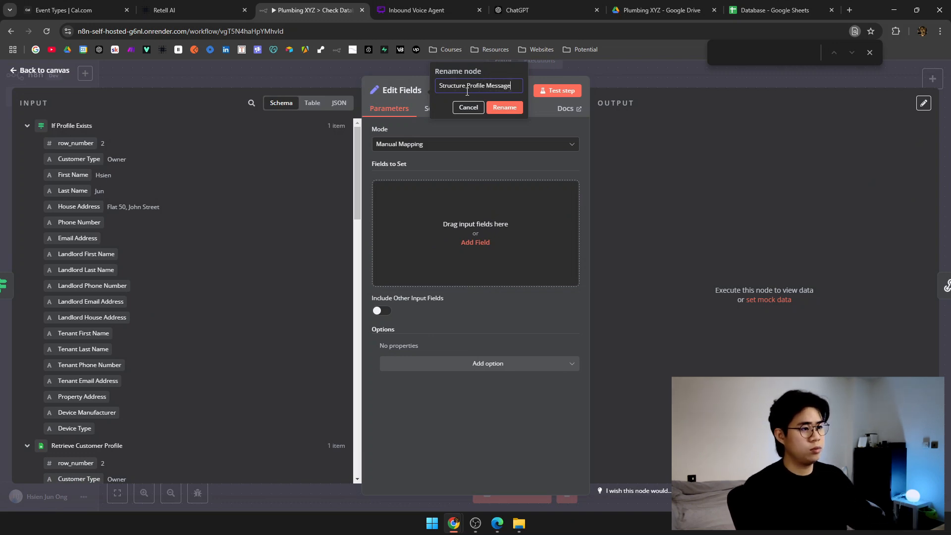
click(503, 108)
Add a customer_profile field with the expression "Customer Type: {{ $json['Customer Type'] }}".
click(497, 218)
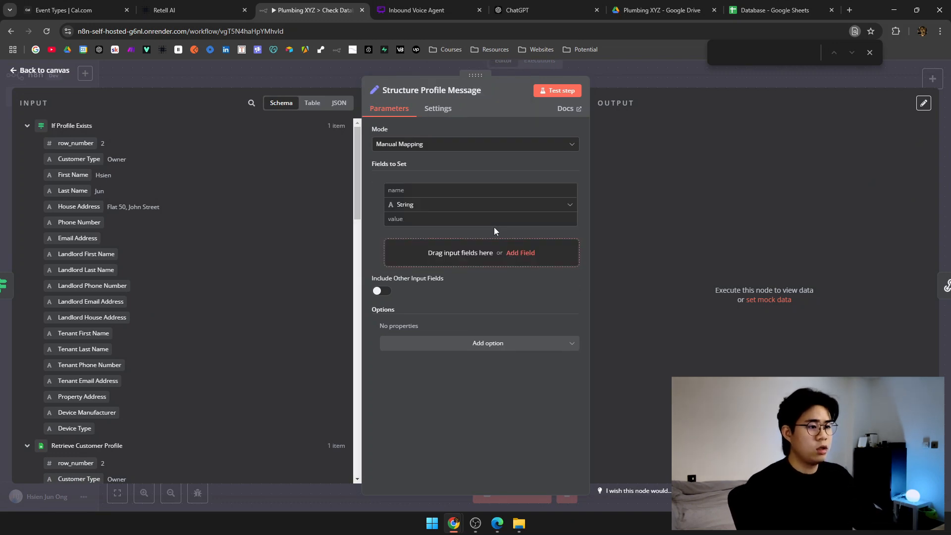
click(461, 185)
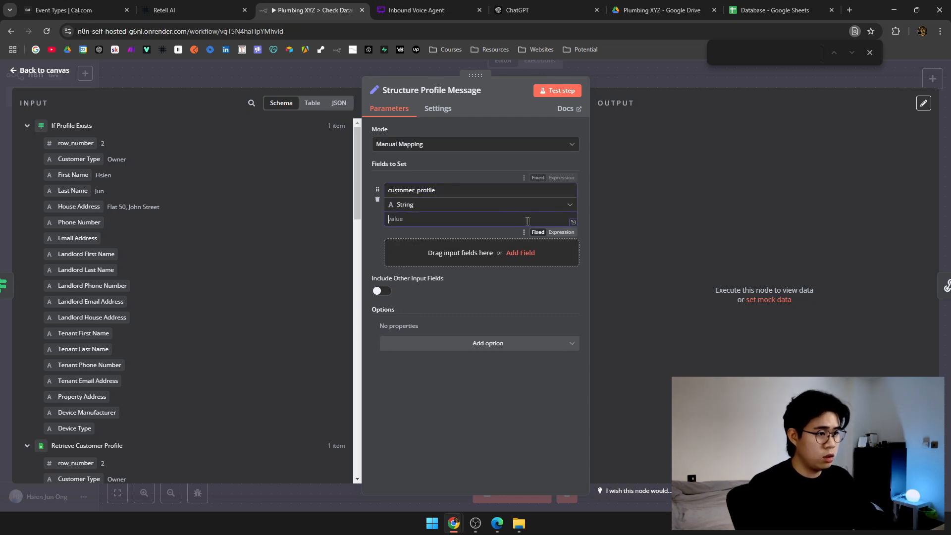
click(572, 221)
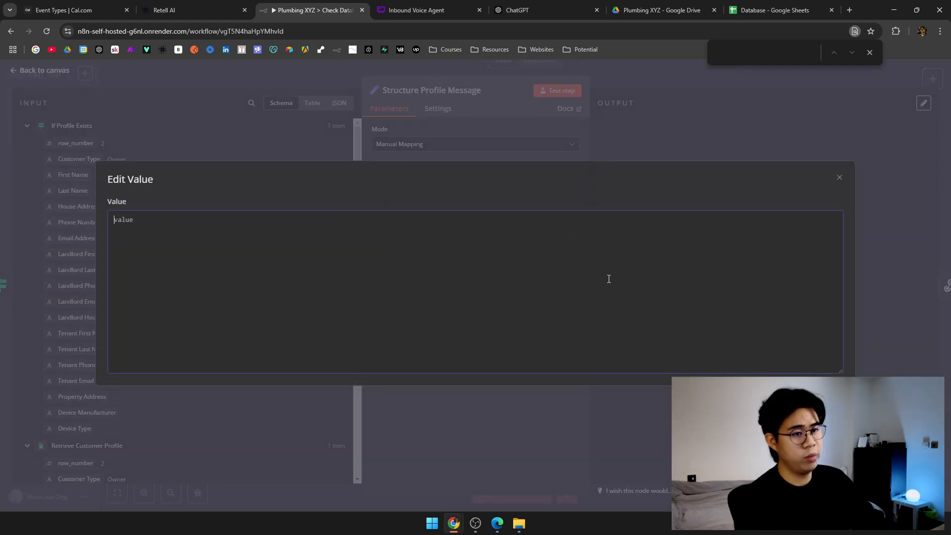
click(569, 155)
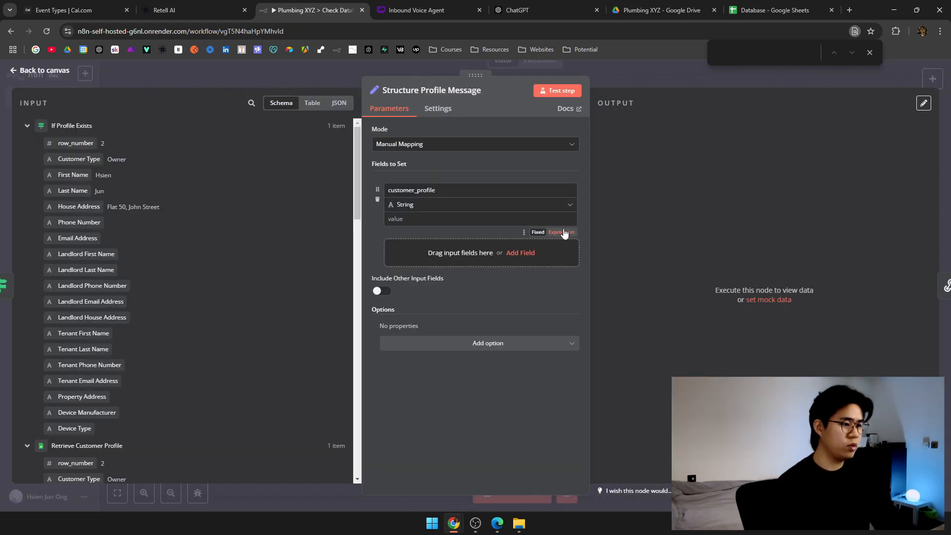
click(564, 232)
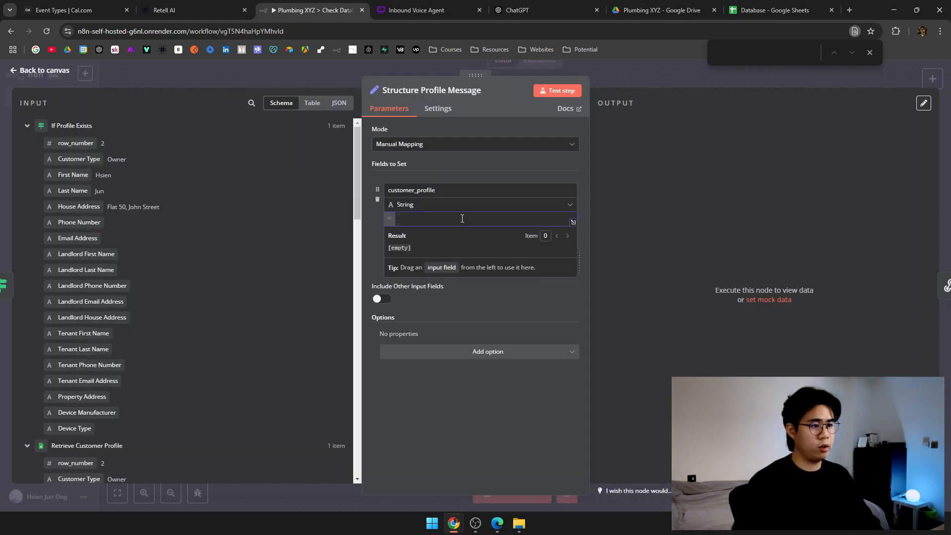
text(Customer)
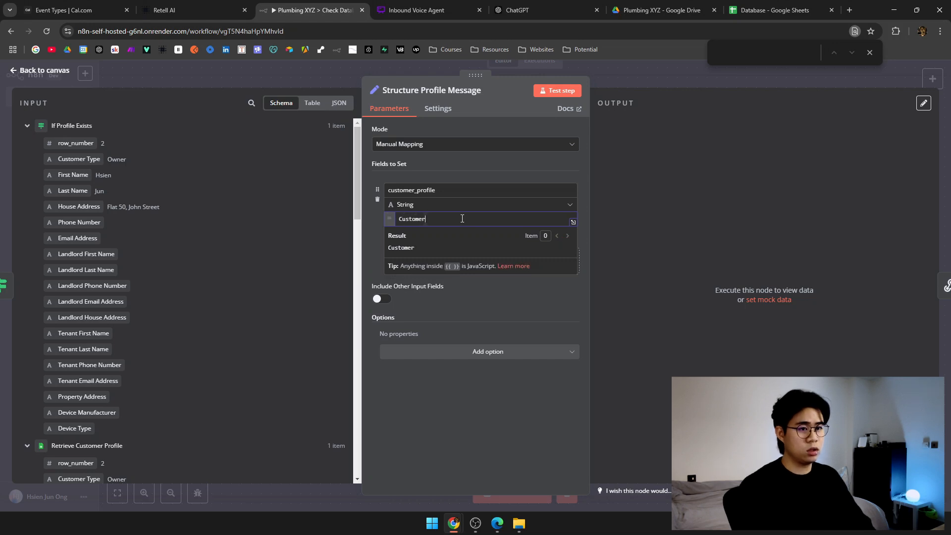
text( Type:)
drag(80, 158, 490, 221)
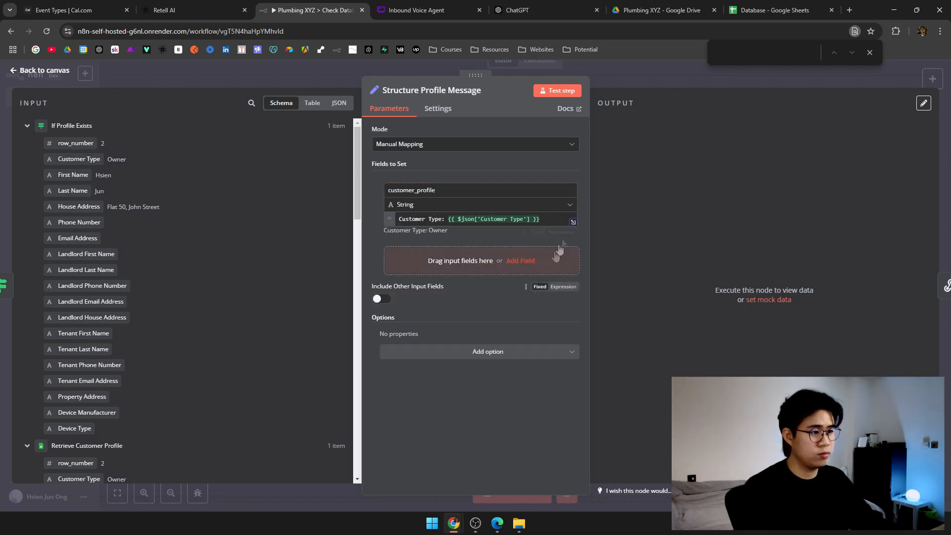
click(573, 222)
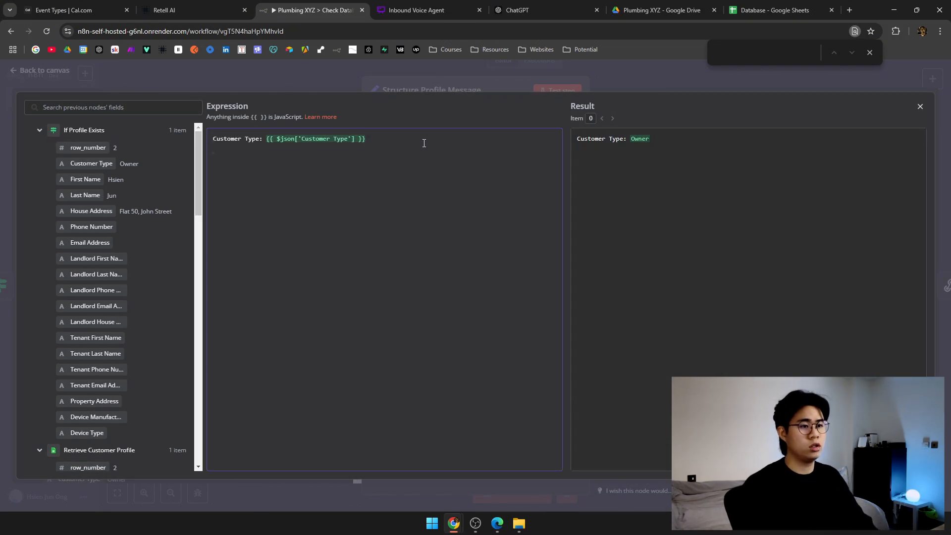
In customer_profile, add labels from Email Address through Landlord House Address, one per line.
key(BackSpace)
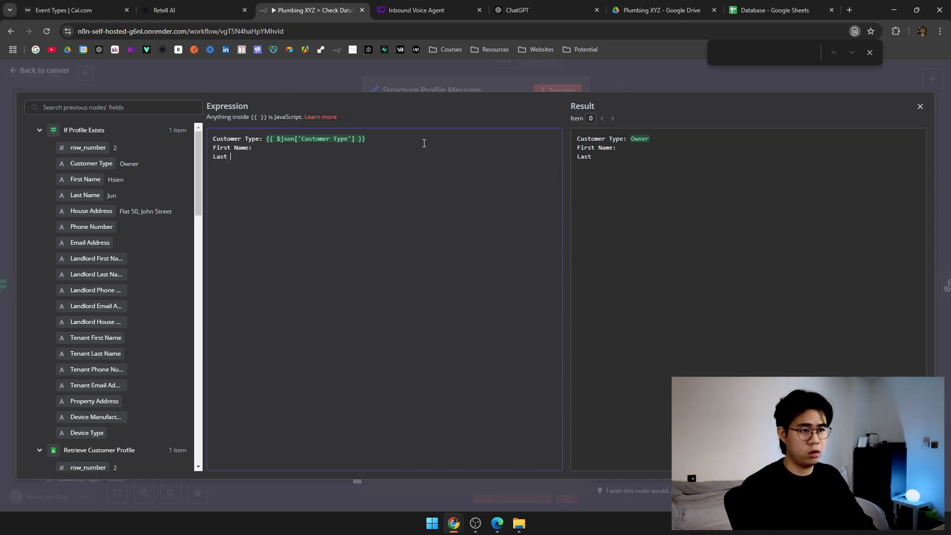
text(:)
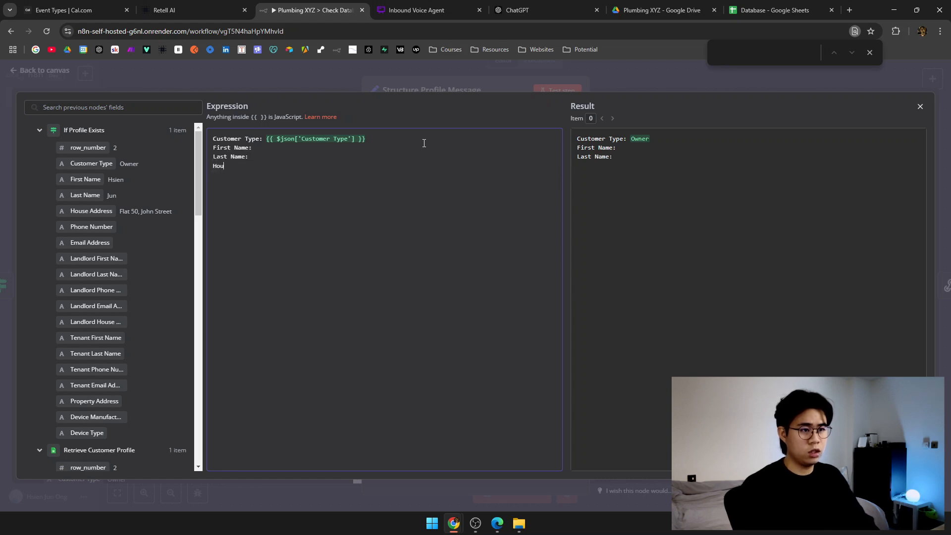
key(Return)
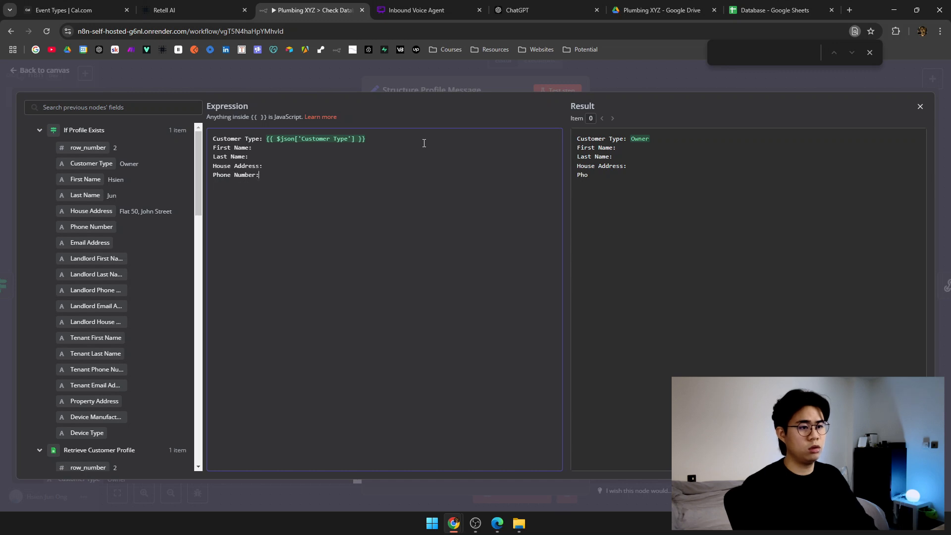
text(Email Address)
key(Return)
text(Landlord First Name)
key(Return)
text(Landlord Last Name:)
key(Return)
text(Landlord Phone Number:)
key(Return)
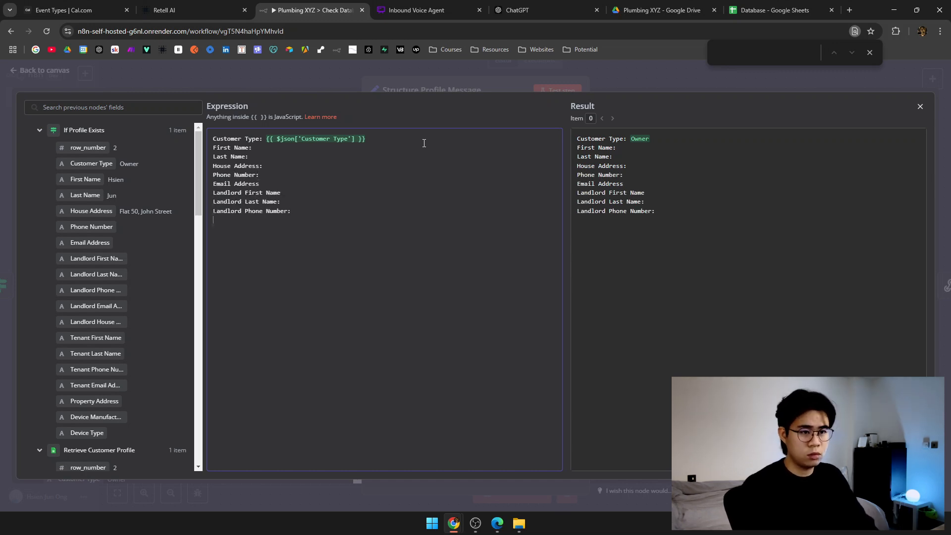
text(Landlord Email Address)
key(Return)
text(Landlord House Address:)
Add Tenant First Name through Device Type labels and fix the missing colons.
key(Up)
text(:)
key(Down)
text(Tenant First Name:)
key(Return)
text(Tenant Last Name:)
key(Return)
text(Tenant Email Address:)
key(Return)
text(Property Address:)
key(Return)
text(Device Manufacturer:)
key(Return)
text(Device Type:)
click(334, 185)
text(:)
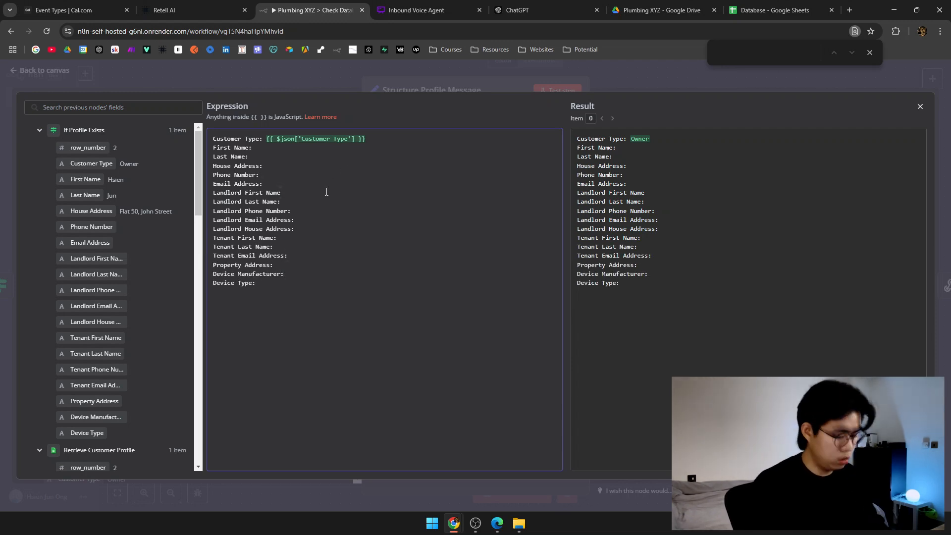
click(327, 192)
text(:)
Insert input values for First Name through Landlord Last Name after their labels.
drag(85, 179, 251, 156)
drag(91, 211, 267, 166)
drag(91, 227, 374, 174)
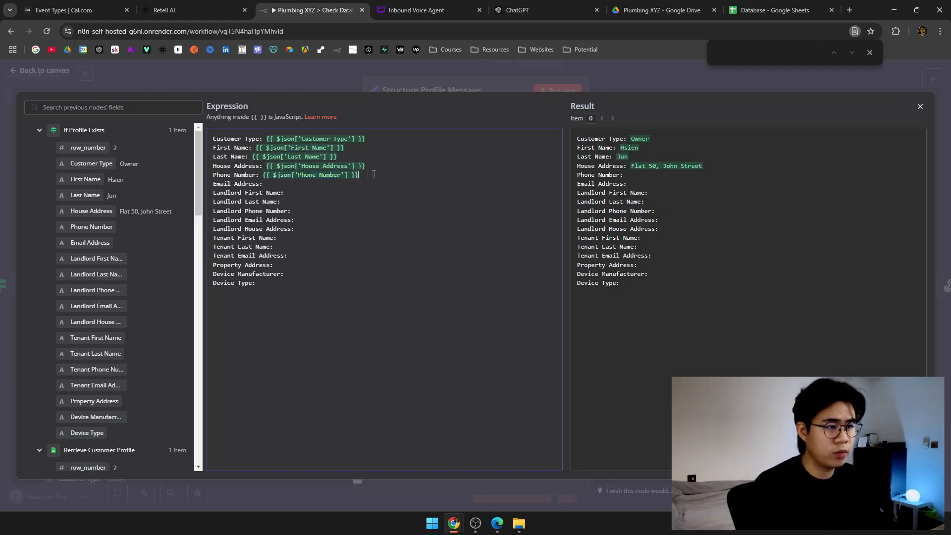
drag(89, 242, 313, 182)
drag(96, 258, 374, 192)
drag(115, 277, 325, 202)
Insert input values for Landlord Phone Number through Device Type after their labels.
drag(99, 290, 313, 212)
drag(94, 305, 309, 229)
drag(95, 337, 297, 248)
drag(94, 385, 298, 266)
drag(95, 417, 317, 275)
drag(87, 432, 307, 284)
Fix the Device Type expression braces, close the editor, and test Structure Profile Message.
click(260, 283)
text({)
click(401, 325)
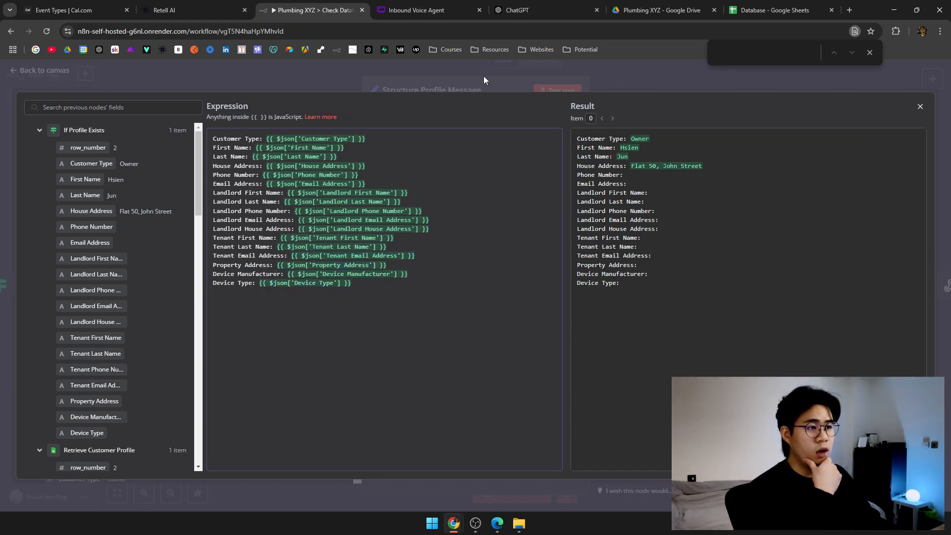
click(484, 75)
click(549, 92)
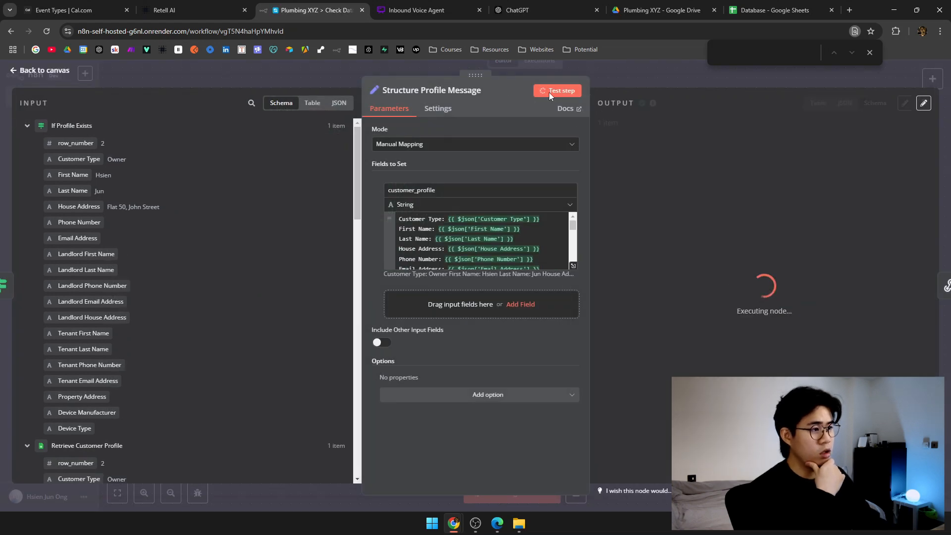
Place Structure Profile Message and Respond to Webhook side by side on the true branch.
drag(796, 169, 684, 143)
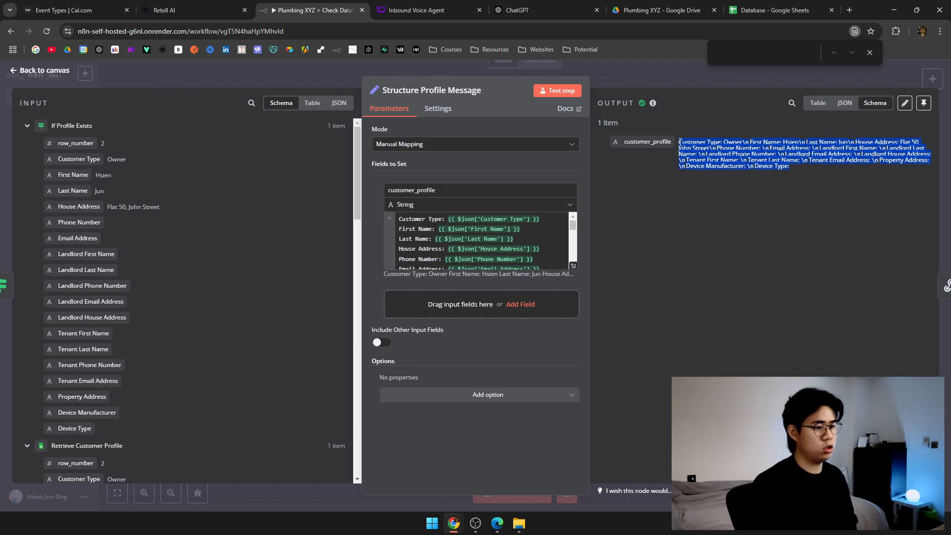
click(618, 75)
drag(381, 267, 380, 248)
drag(567, 213, 468, 263)
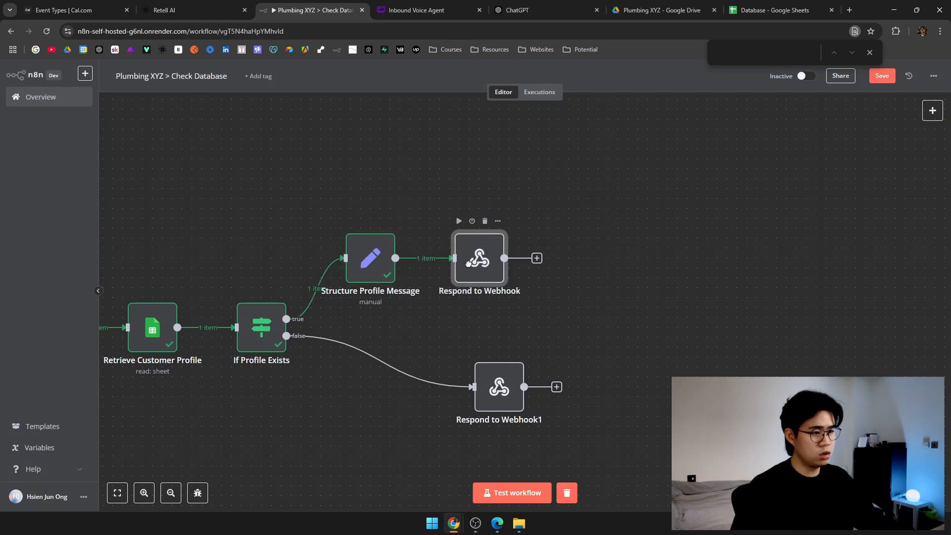
Set Respond to Webhook's Response Body to {{ $json.customer_profile }}.
double_click(469, 266)
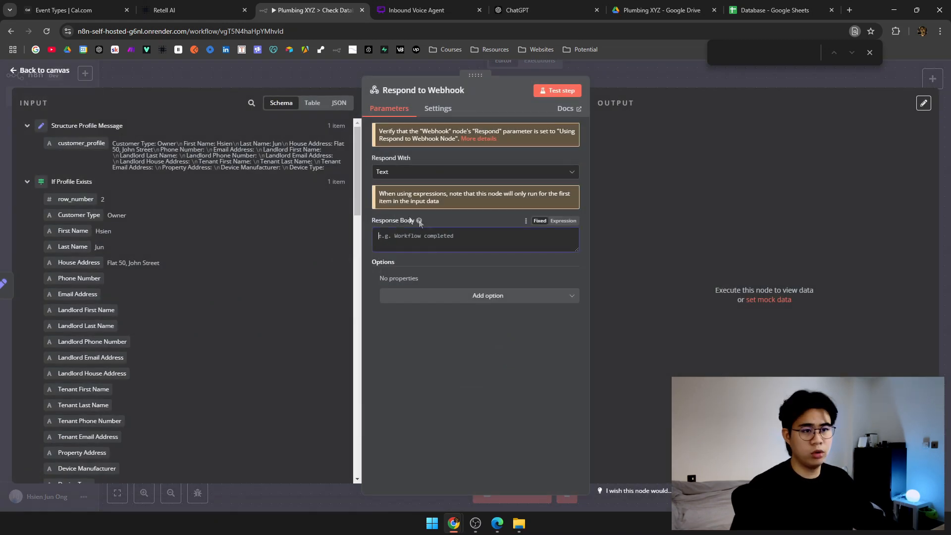
drag(81, 143, 403, 236)
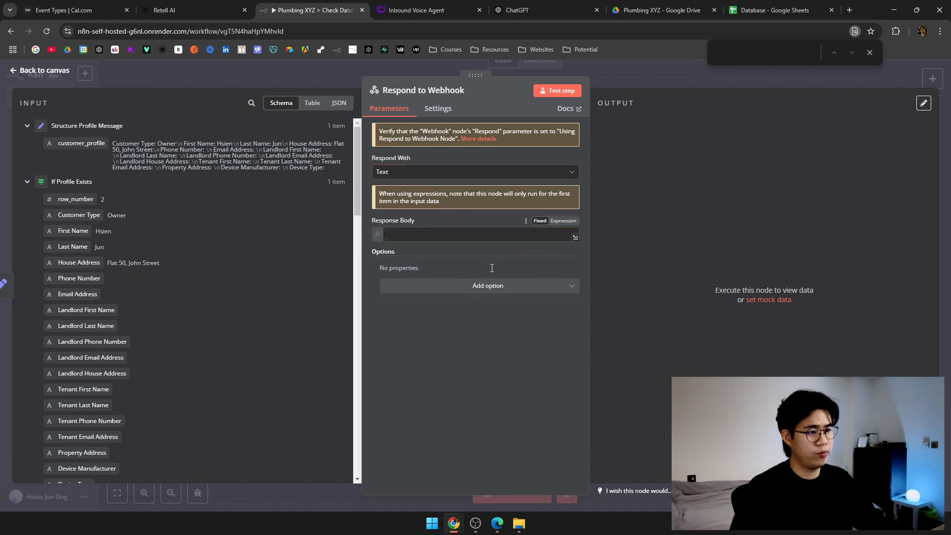
click(515, 369)
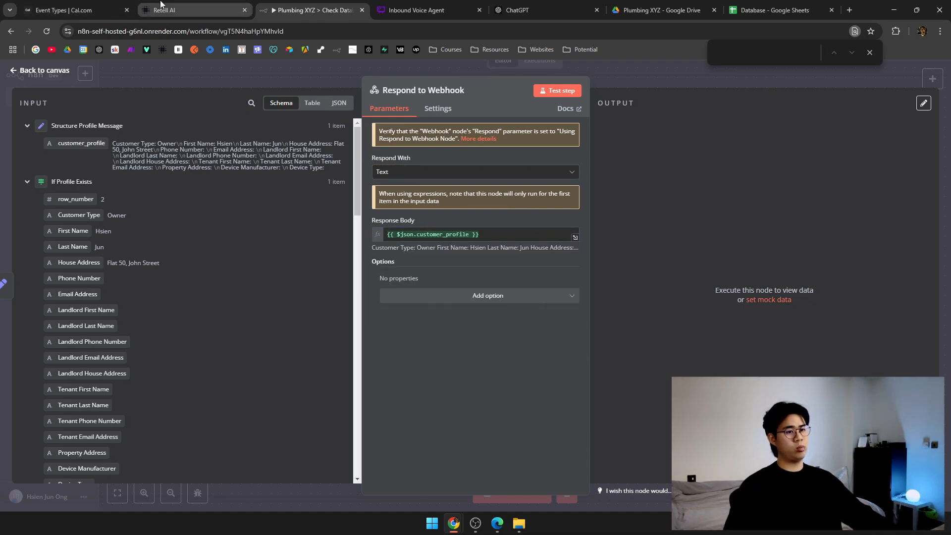
click(257, 73)
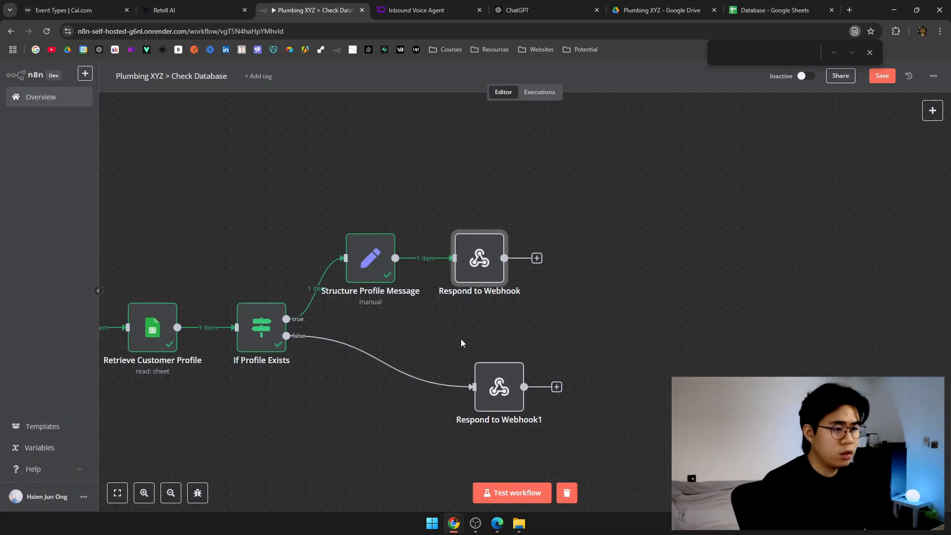
Tidy the workflow layout around the If node and save the workflow.
drag(461, 339, 537, 279)
drag(576, 331, 457, 321)
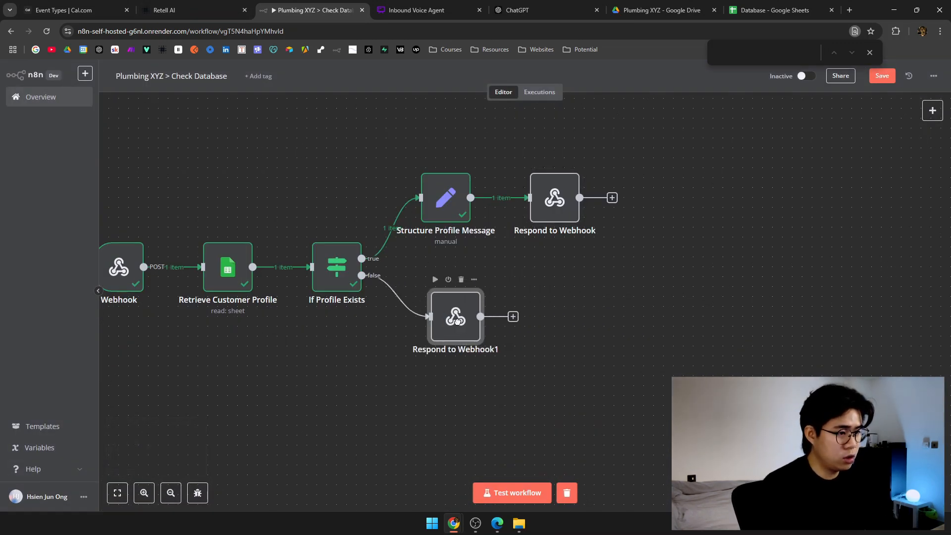
drag(454, 218, 465, 228)
mouse_move(549, 211)
mouse_down()
mouse_move(536, 214)
mouse_move(545, 220)
mouse_up()
key(ctrl+s)
key(1)
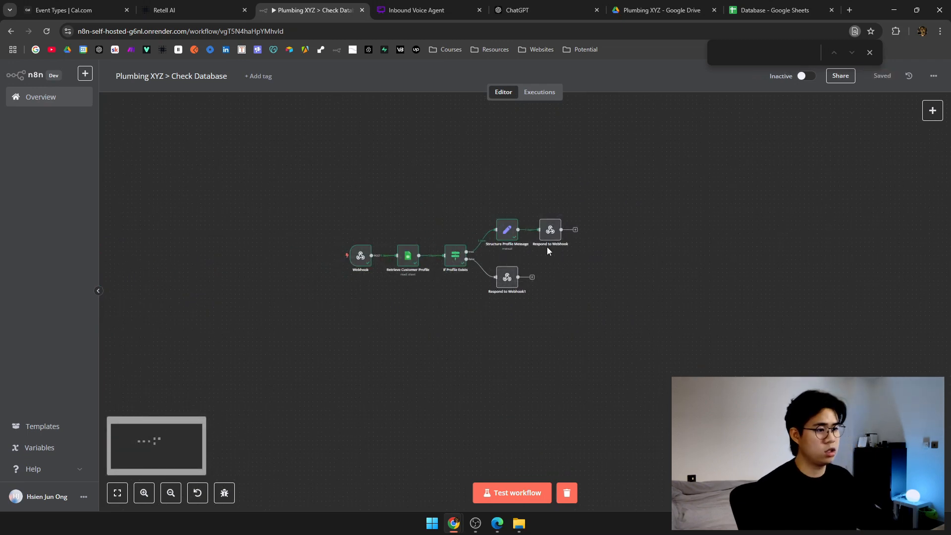
scroll(552, 256, up, 5)
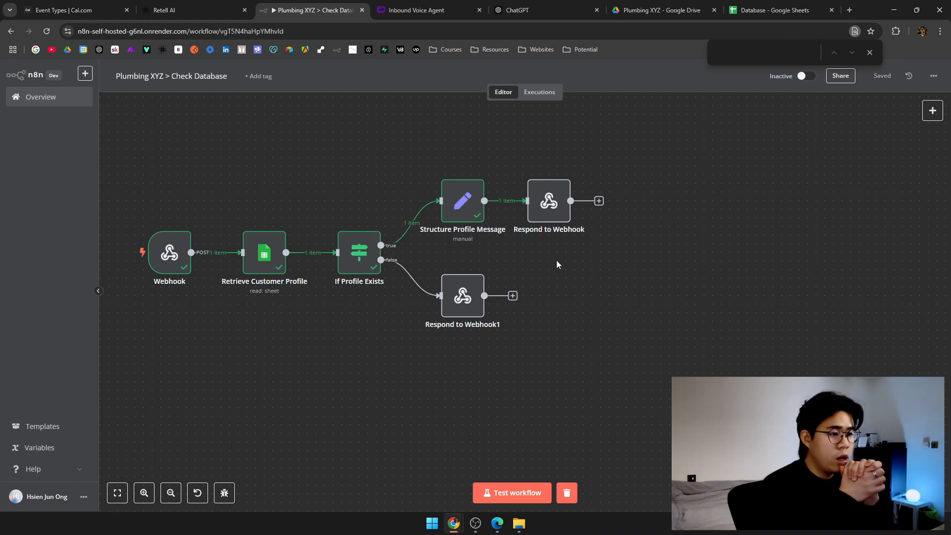
Rename the false-branch response node to 'Profile Not Found'.
right_click(449, 306)
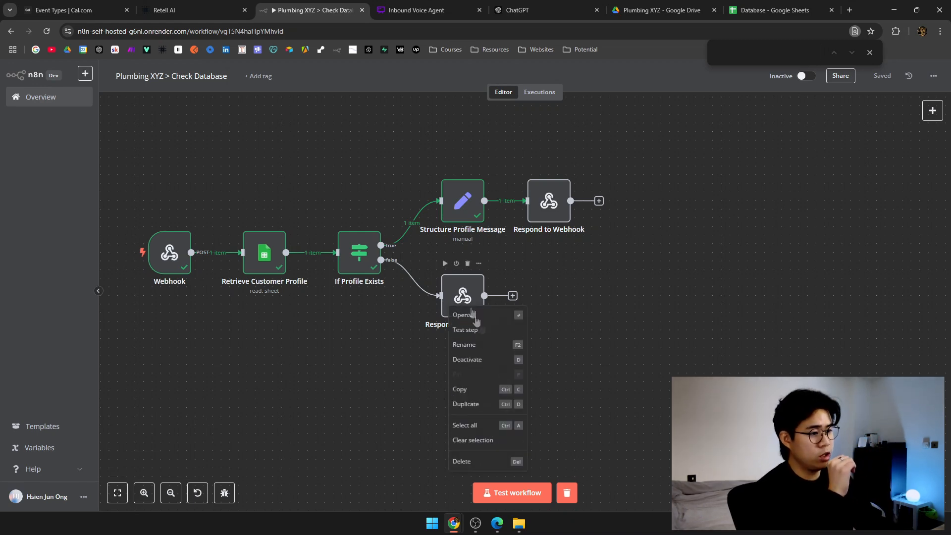
click(486, 346)
text(Profile)
key(BackSpace)
text(le Not Found)
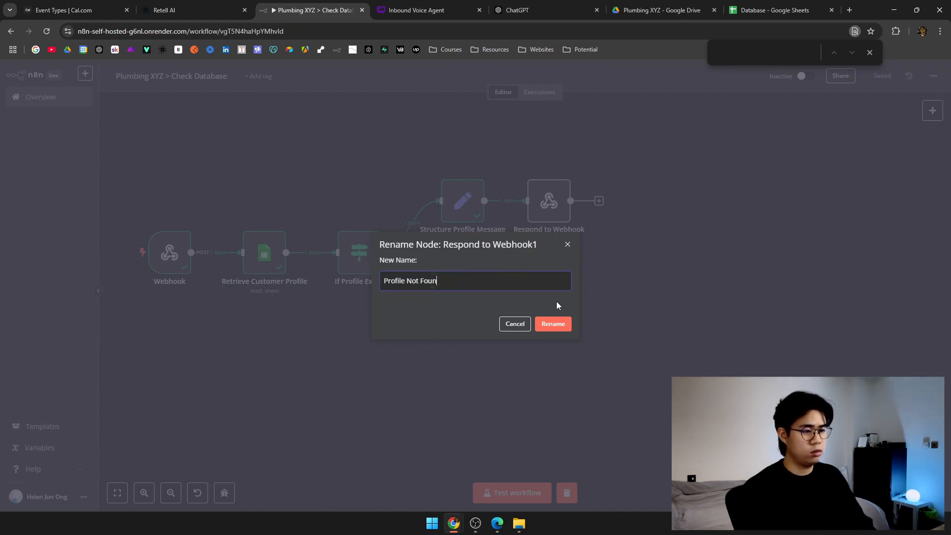
key(Return)
Test the true-branch Respond to Webhook step and rename it 'Read Out Customer Profile'.
right_click(545, 216)
click(580, 240)
right_click(549, 201)
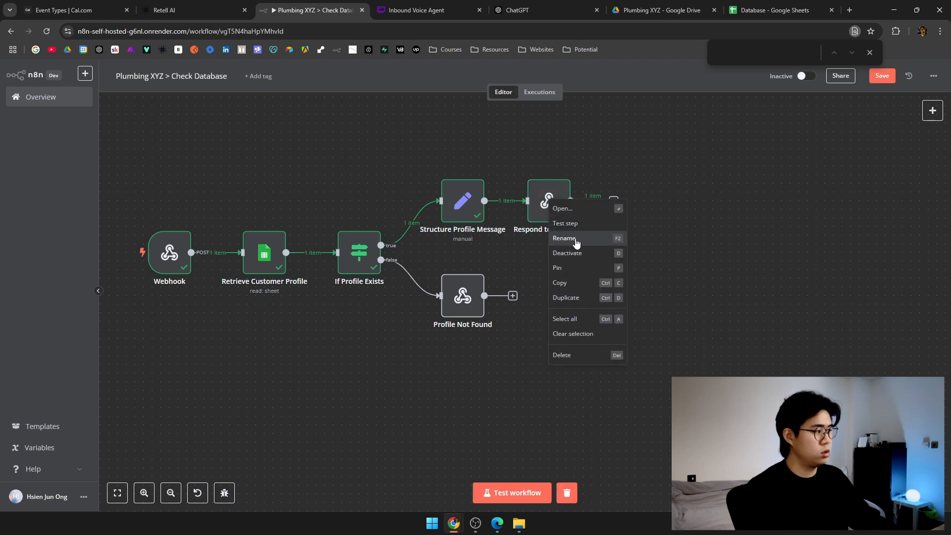
click(576, 240)
text(R)
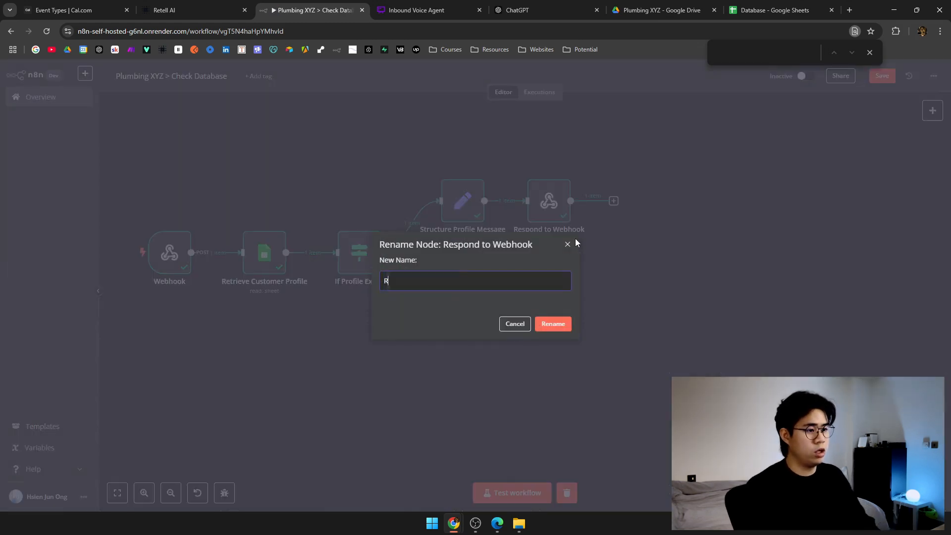
text(ead Out Customer Profile)
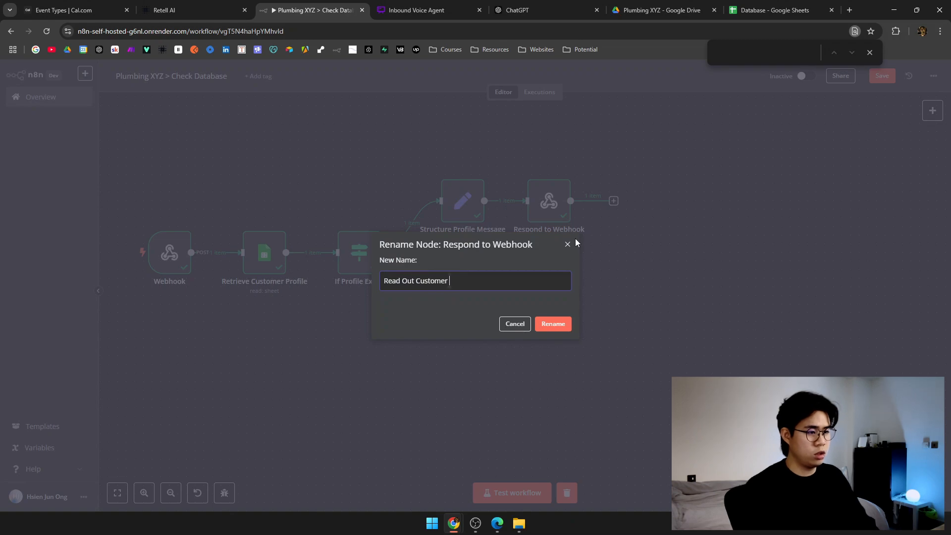
key(Return)
scroll(658, 310, left, 2)
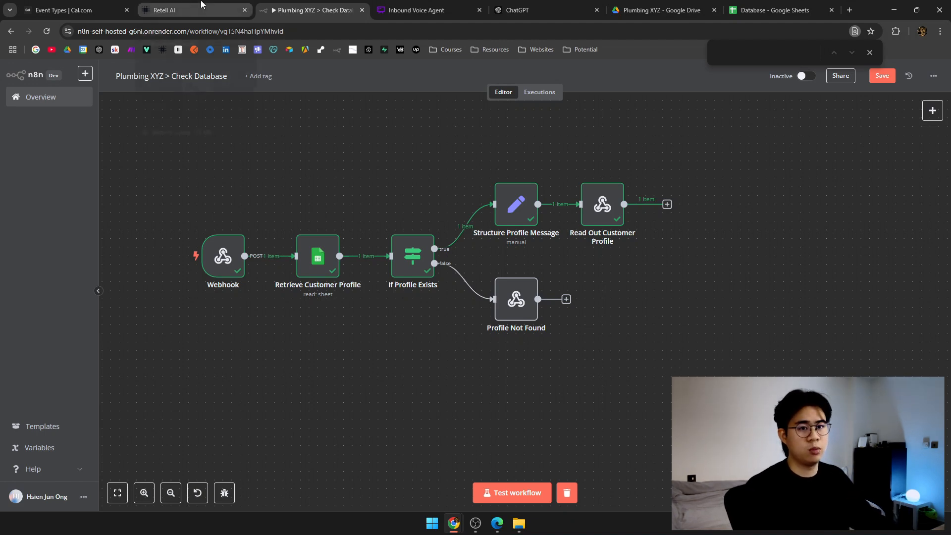
click(473, 527)
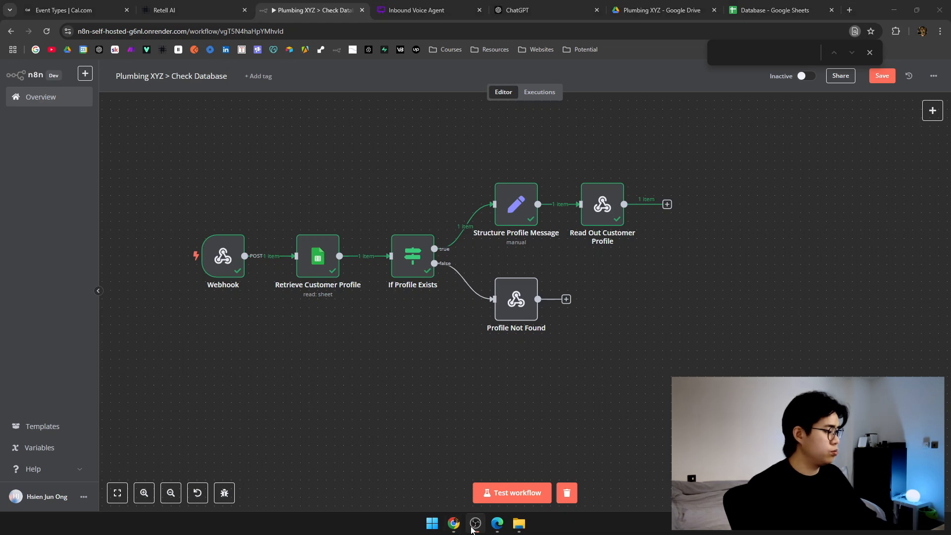
click(473, 530)
In Retell AI, review the check_database function's settings and close them.
click(184, 6)
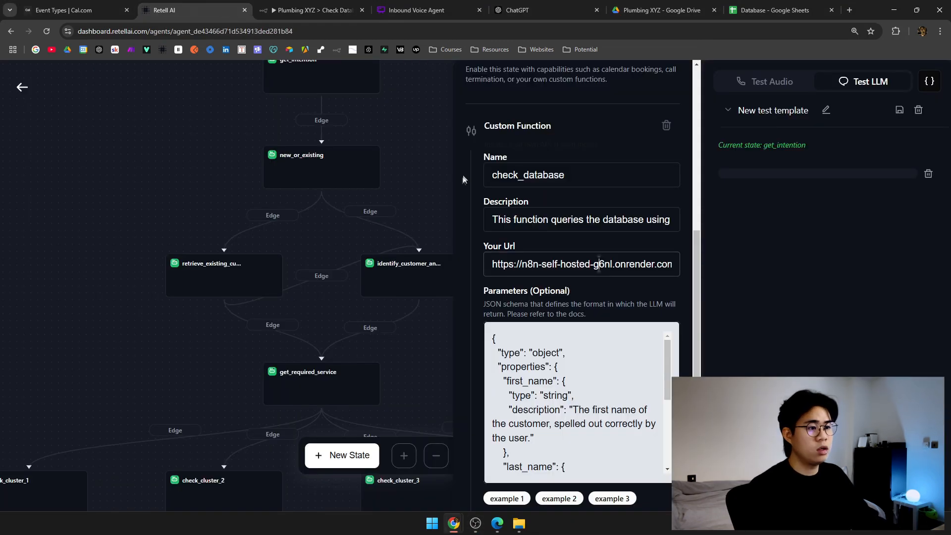
scroll(569, 298, down, 3)
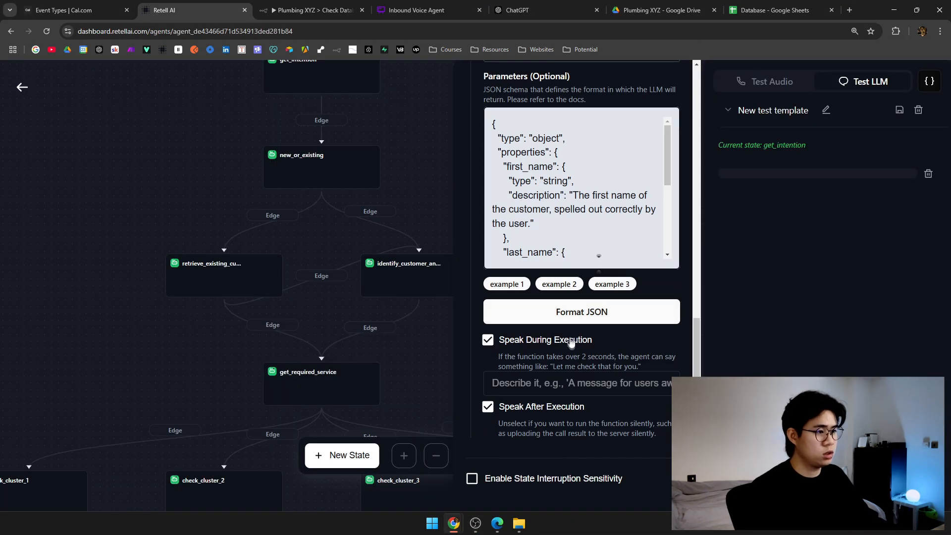
scroll(585, 346, up, 4)
scroll(595, 298, down, 4)
scroll(585, 278, down, 3)
scroll(580, 278, up, 3)
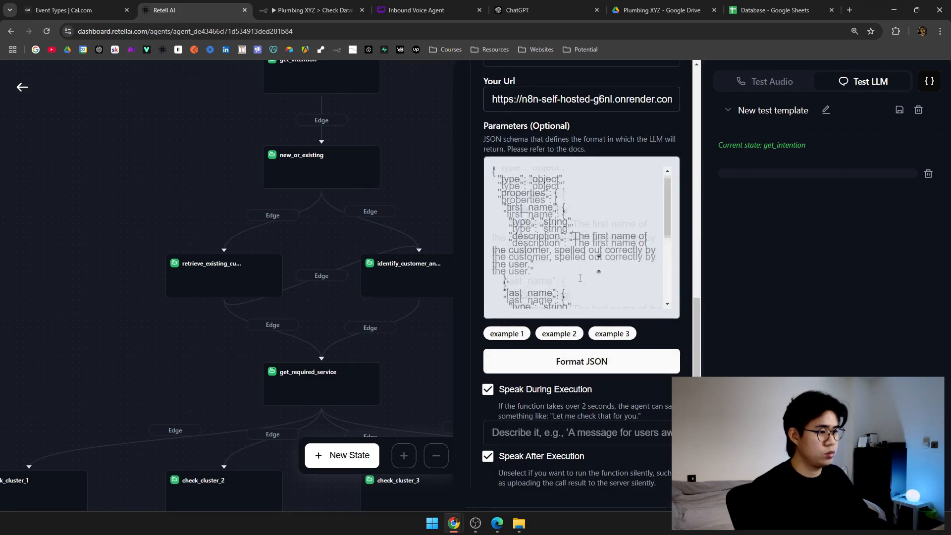
click(402, 167)
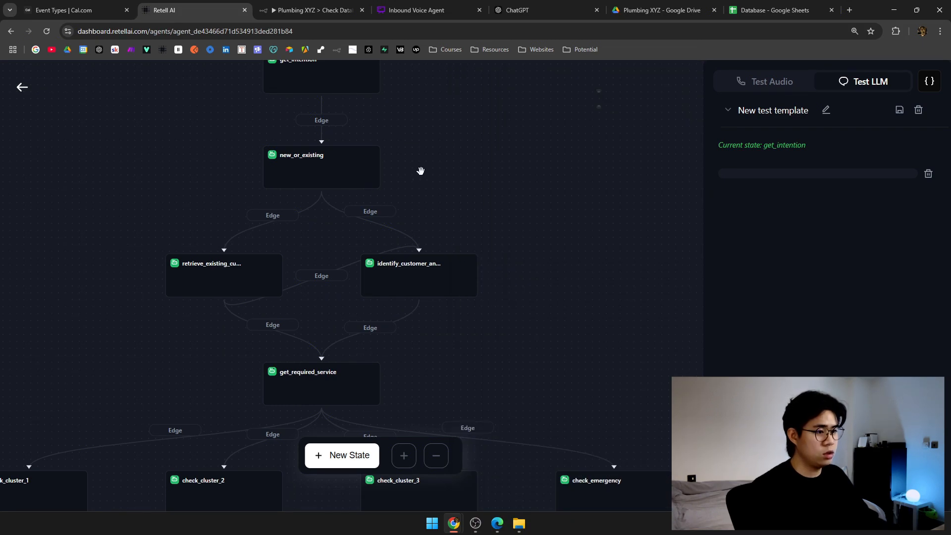
Read through the identify_customer_and_gather_info prompt, then go back to n8n's Check Database workflow.
click(367, 268)
scroll(622, 263, down, 5)
scroll(621, 263, down, 3)
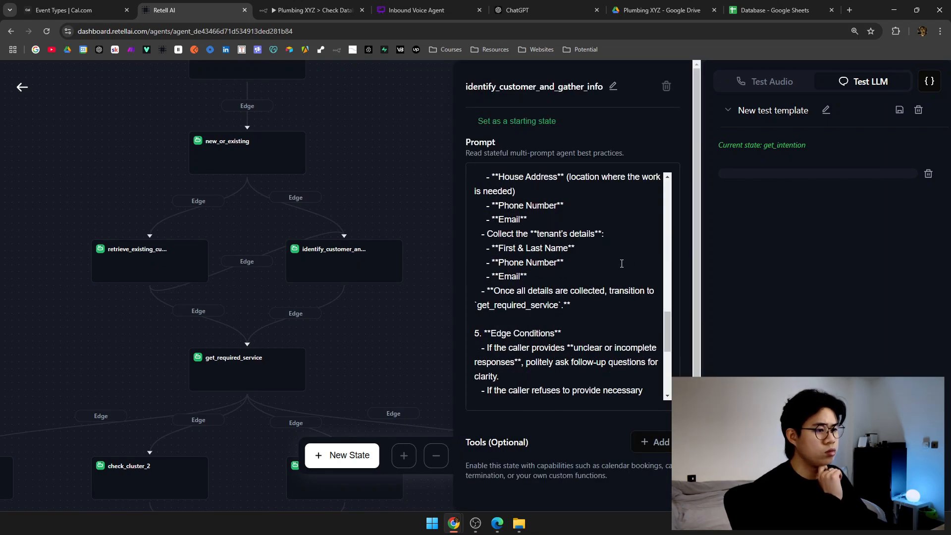
scroll(621, 264, up, 15)
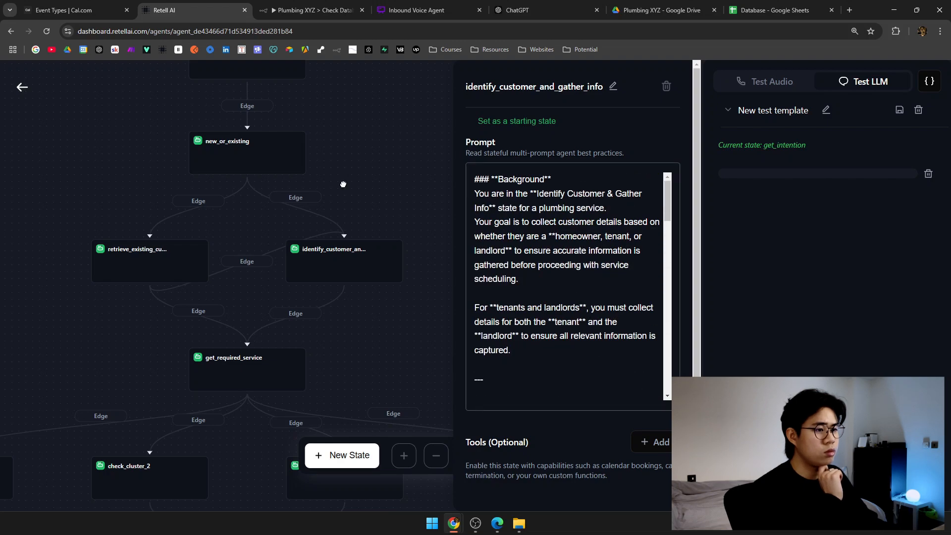
click(343, 184)
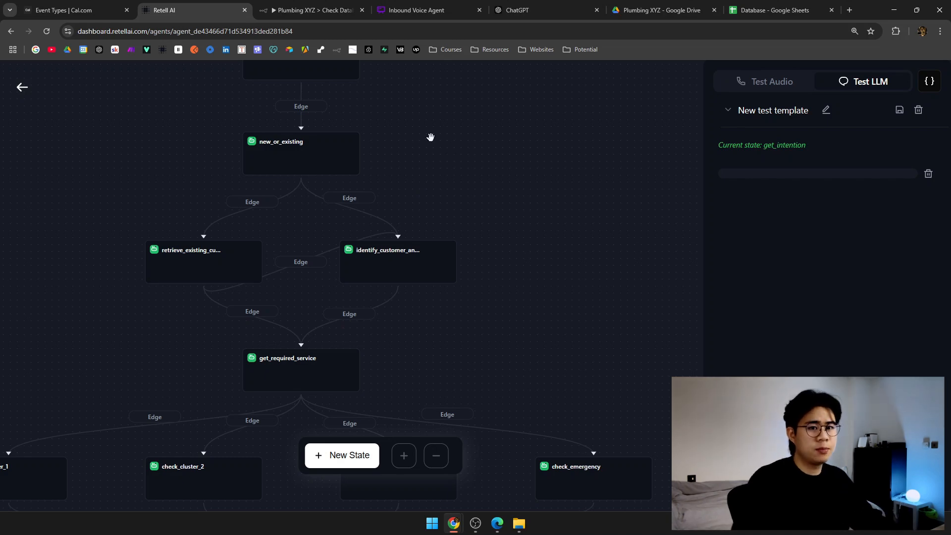
click(268, 10)
scroll(359, 201, up, 1)
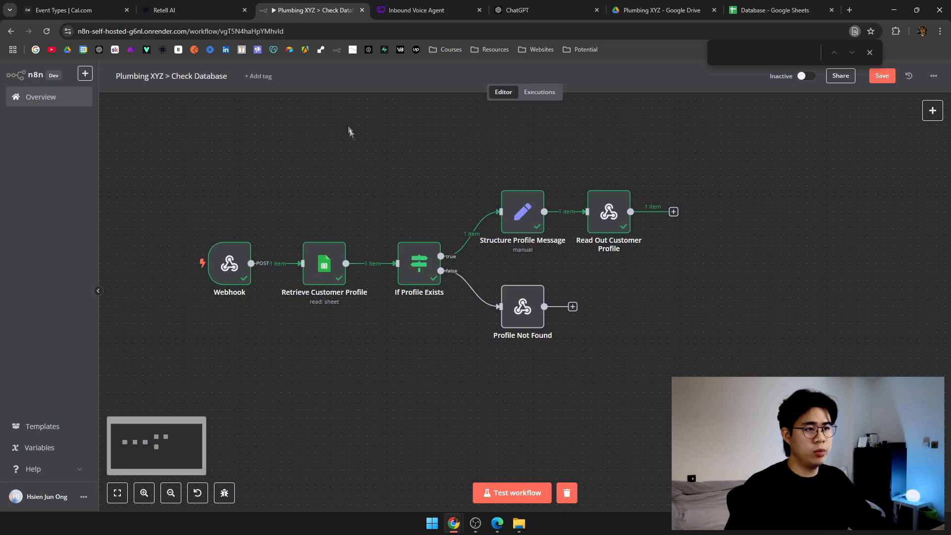
Open n8n's workflows Overview in a new tab, then pan Retell AI's state flow.
middle_click(339, 50)
click(367, 10)
click(277, 9)
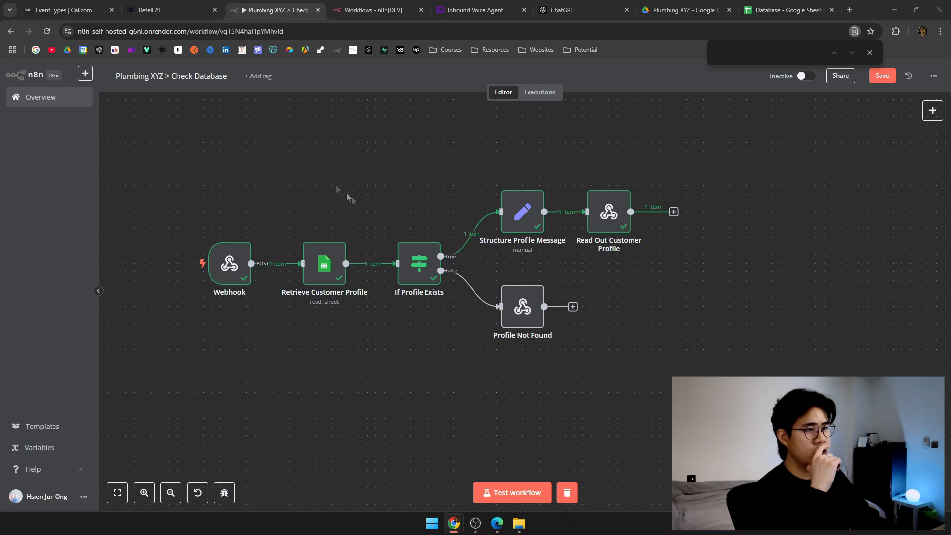
click(163, 10)
drag(300, 227, 317, 201)
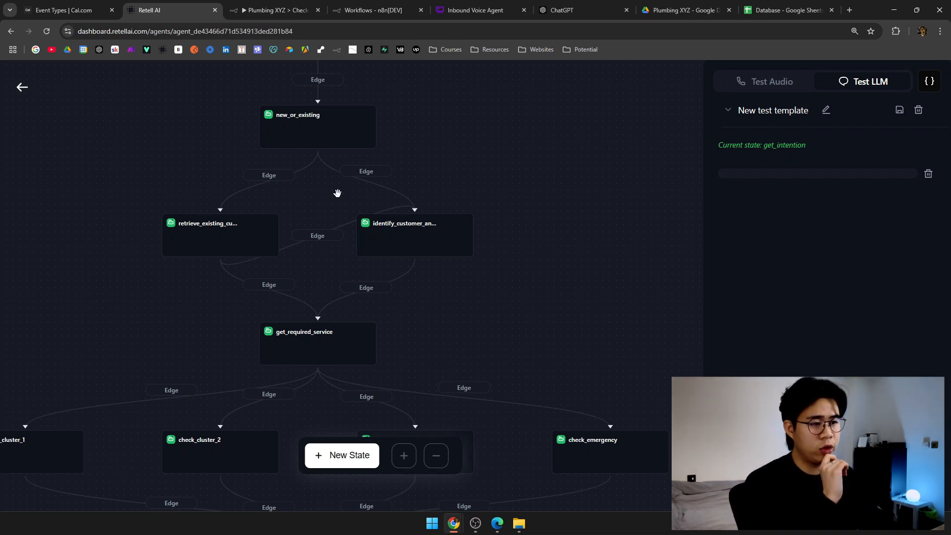
scroll(325, 219, down, 5)
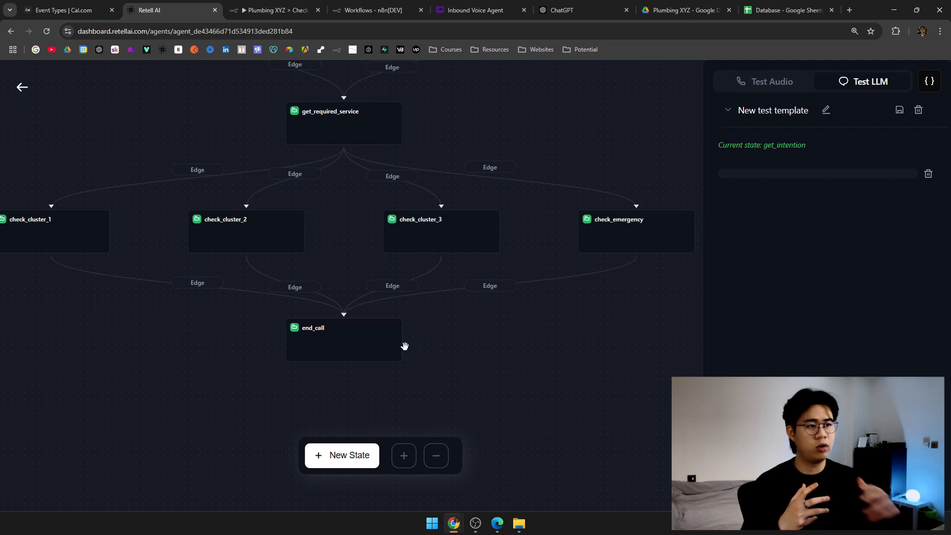
Create a new n8n workflow named 'Plumbing XYZ > Add To Database'.
click(394, 10)
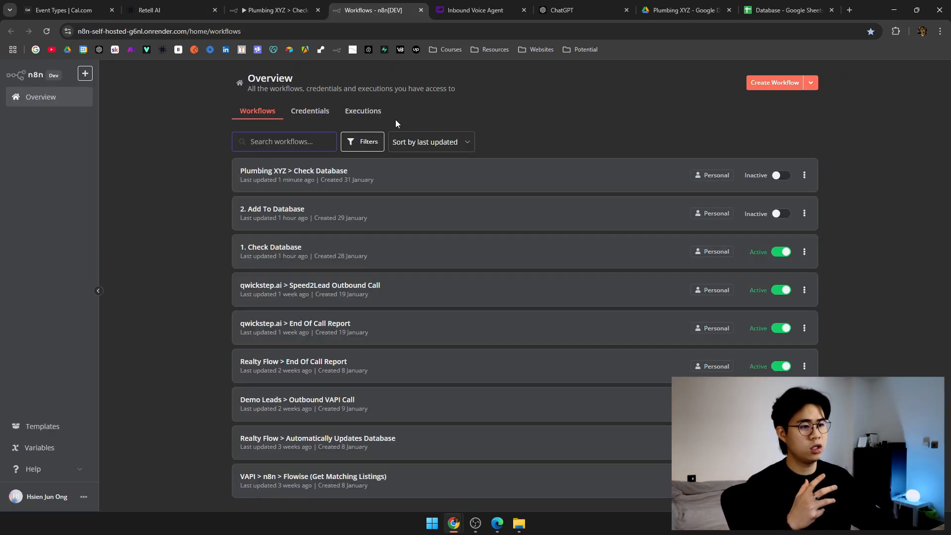
click(769, 83)
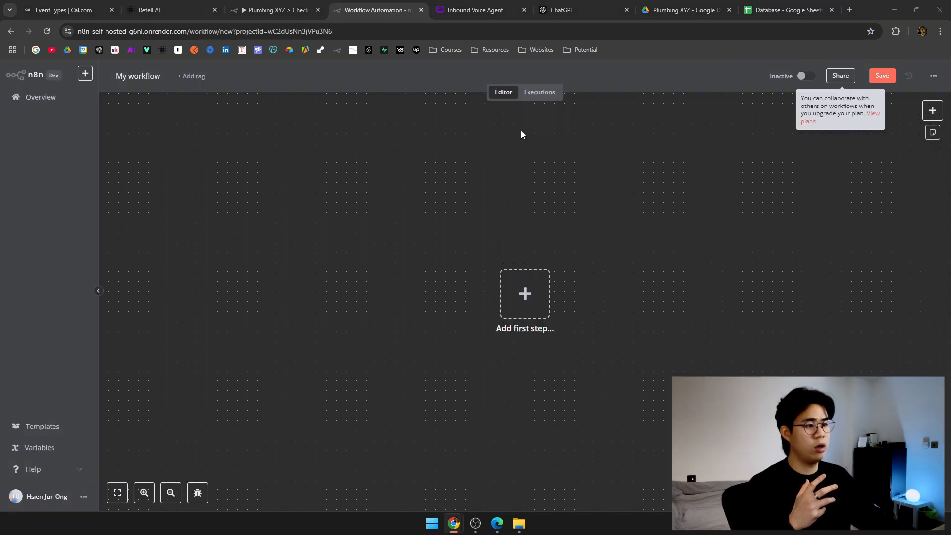
click(157, 78)
text(Plumbing XYU)
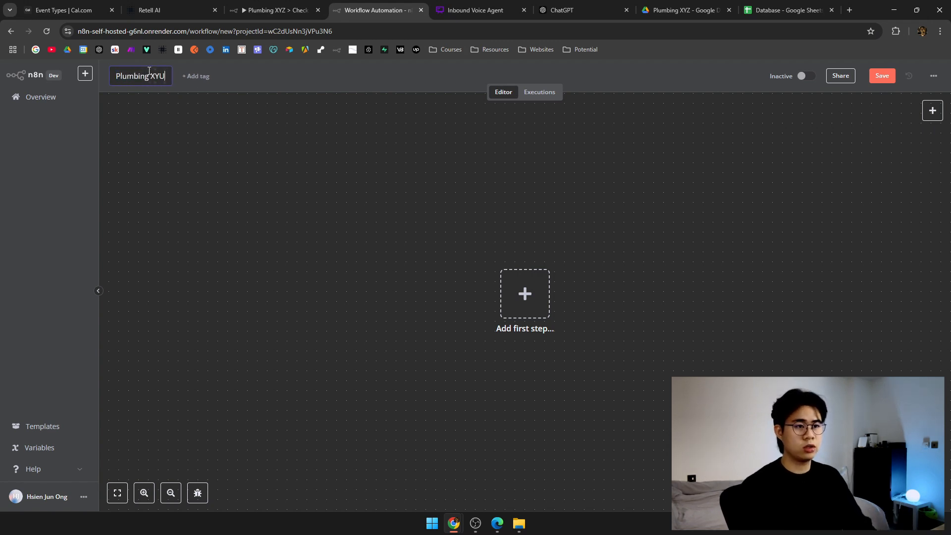
key(BackSpace)
text(Z >)
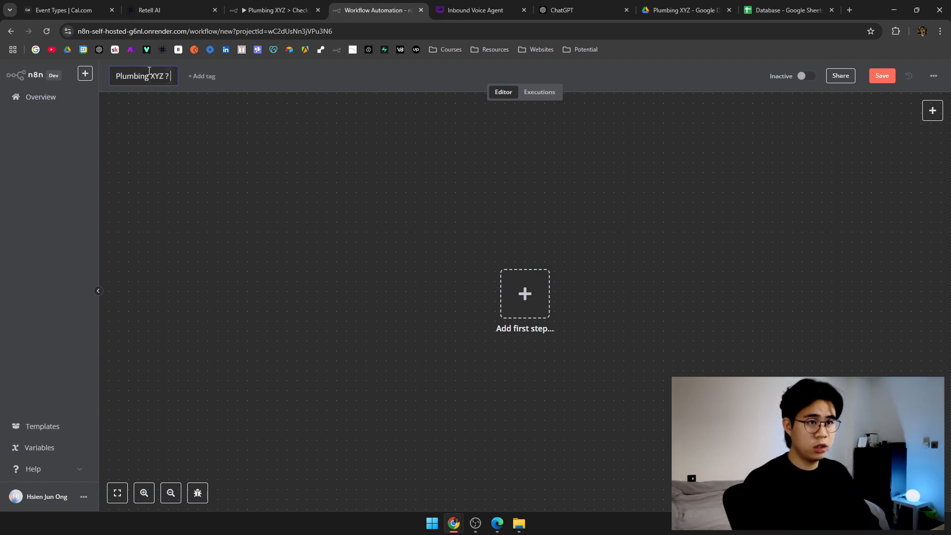
key(BackSpace)
text(>)
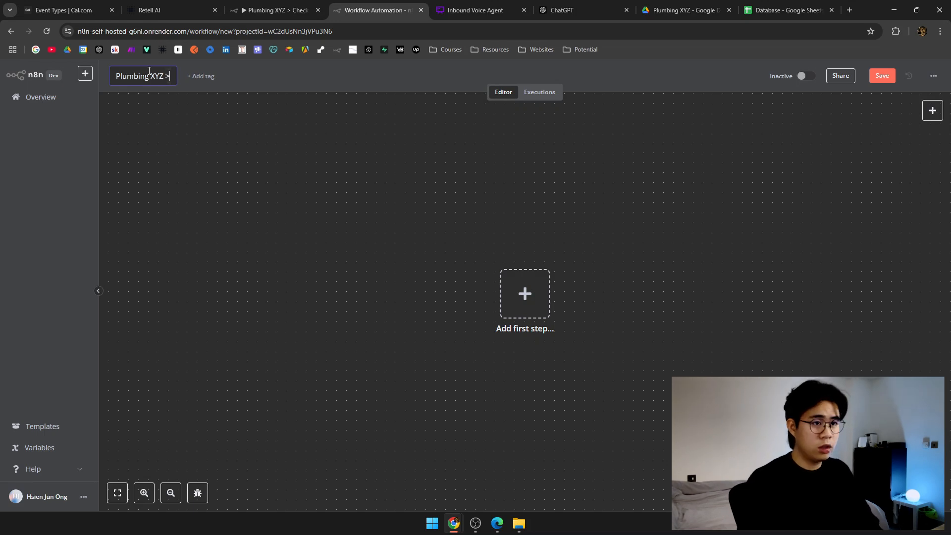
text( Add To DatA)
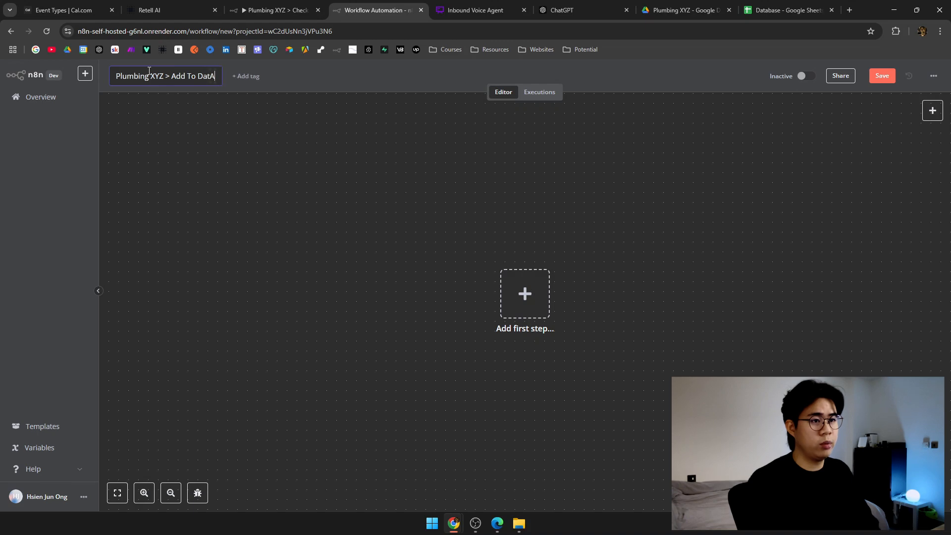
key(BackSpace)
text(abase)
key(Return)
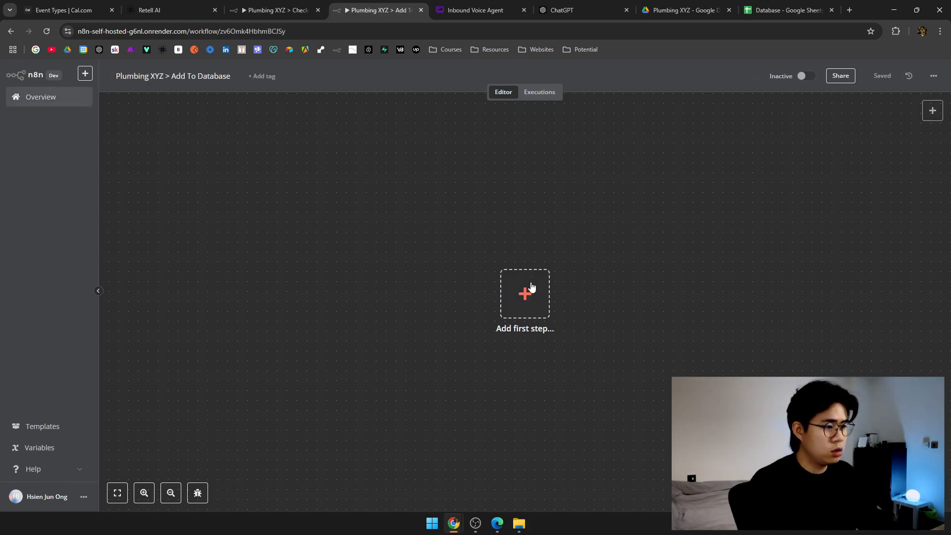
Add a Webhook trigger with HTTP Method POST.
click(525, 293)
text(webhook)
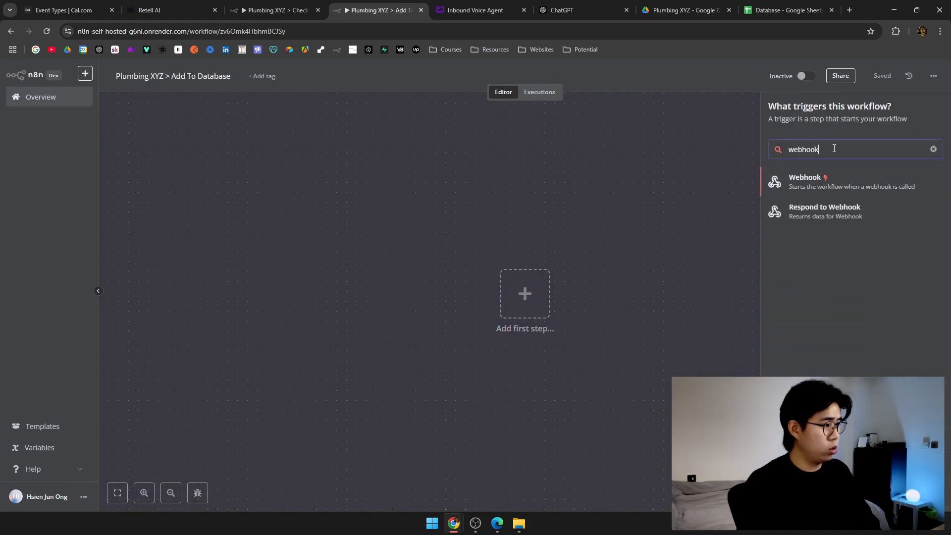
click(837, 192)
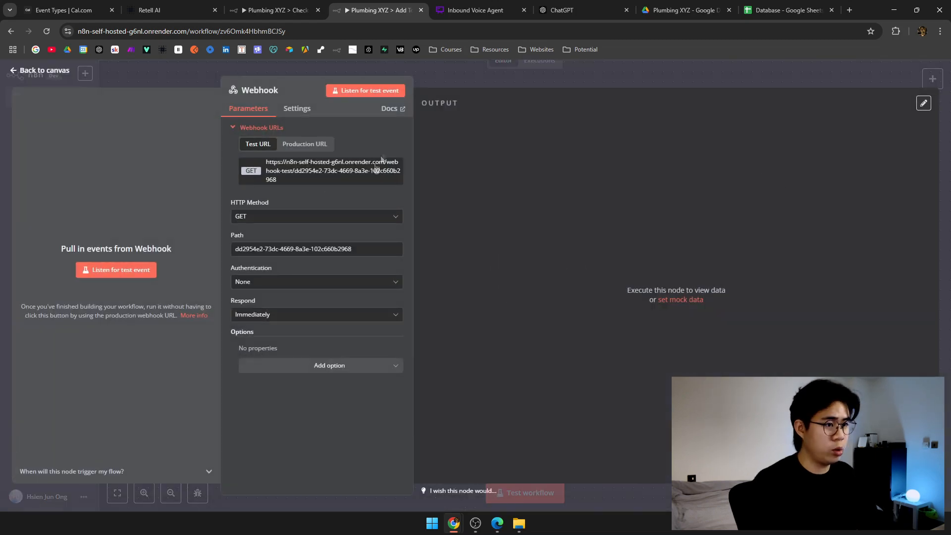
click(275, 216)
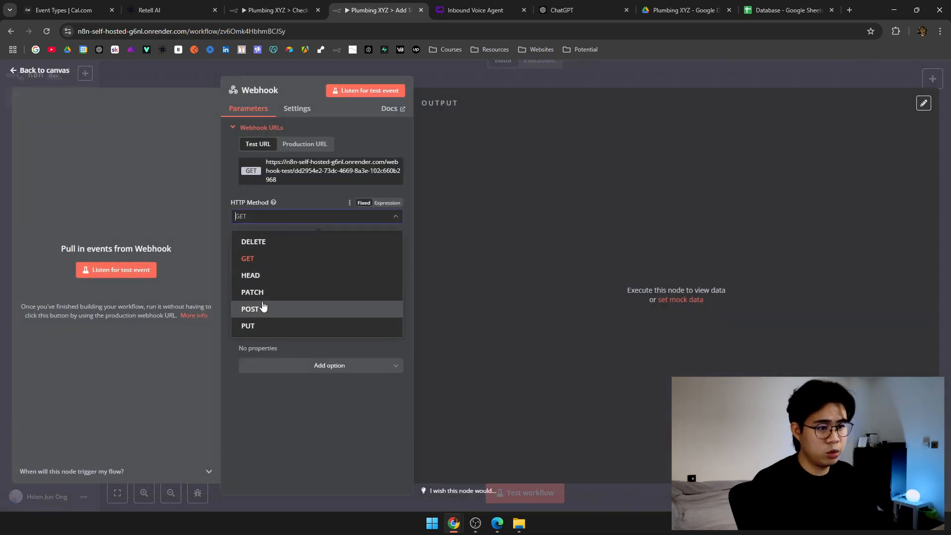
click(260, 309)
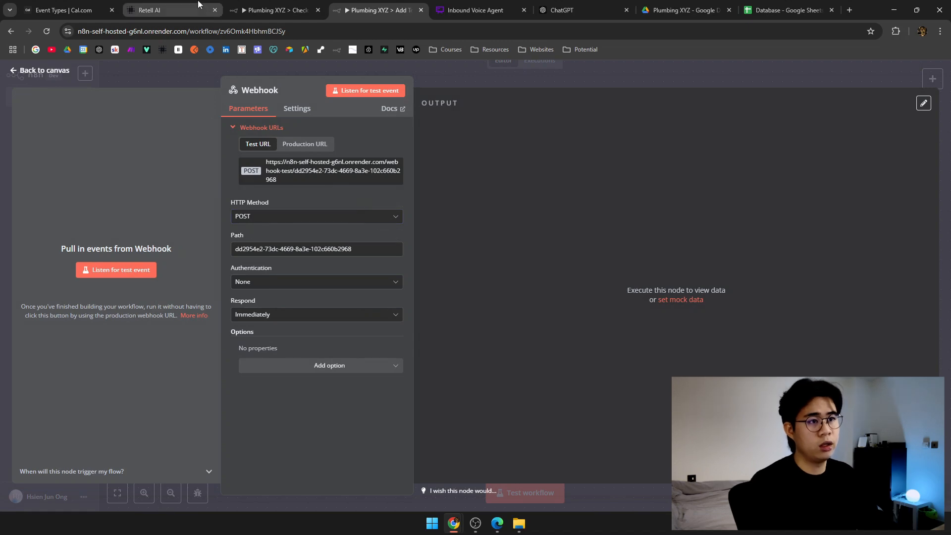
click(276, 10)
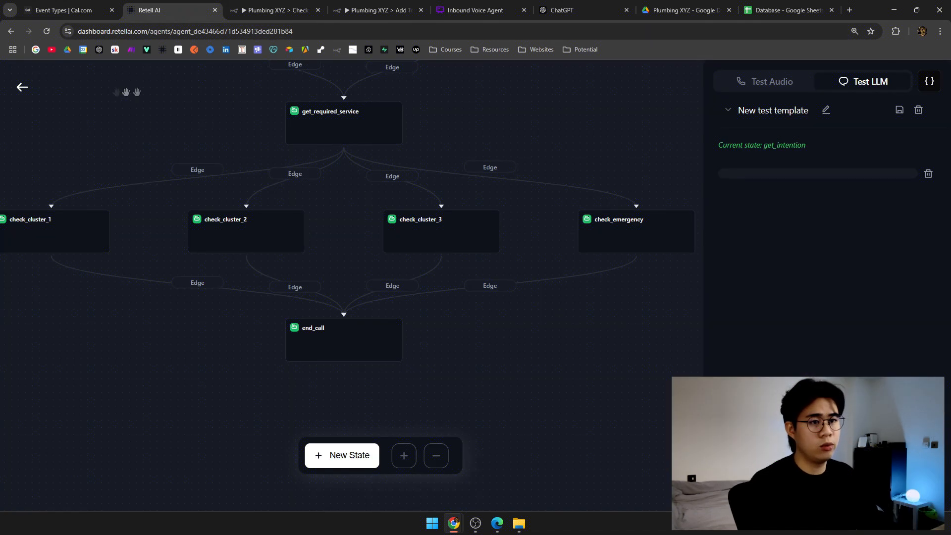
Paste the n8n webhook URL into Retell AI's Agent Level Webhook URL under Webhook Settings.
click(22, 88)
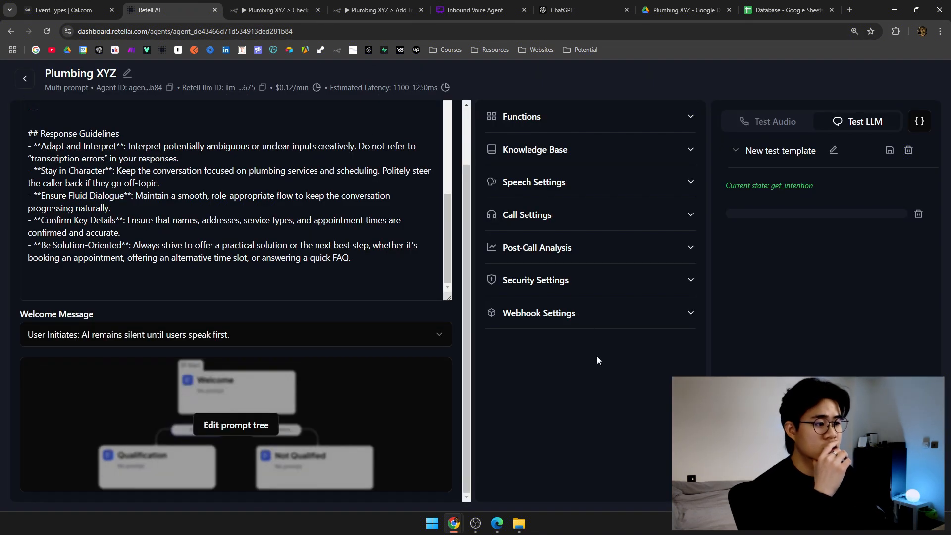
click(568, 316)
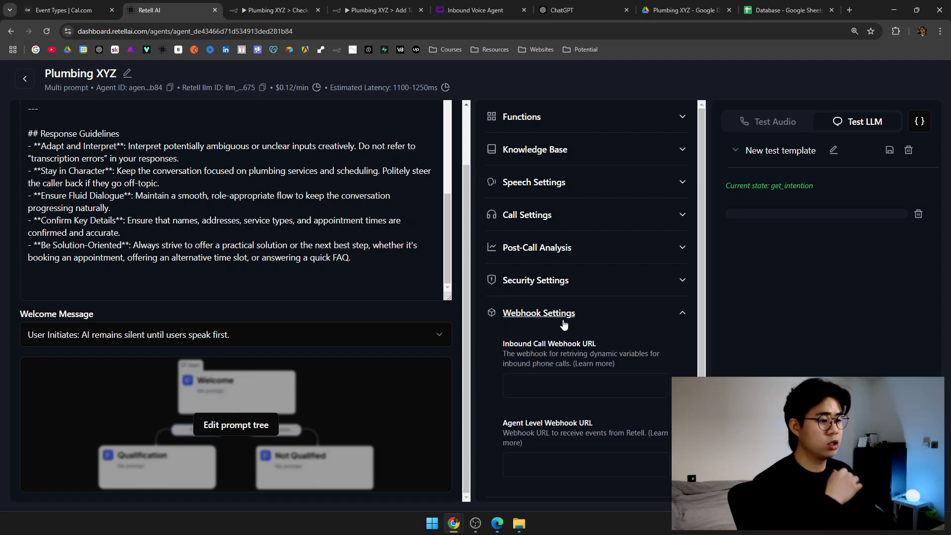
scroll(584, 347, down, 1)
click(591, 415)
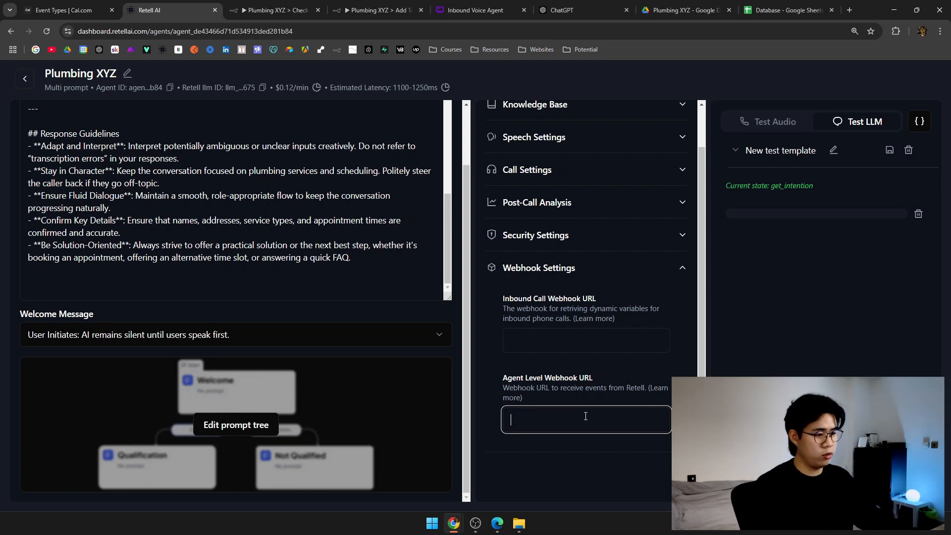
key(ctrl+v)
click(581, 442)
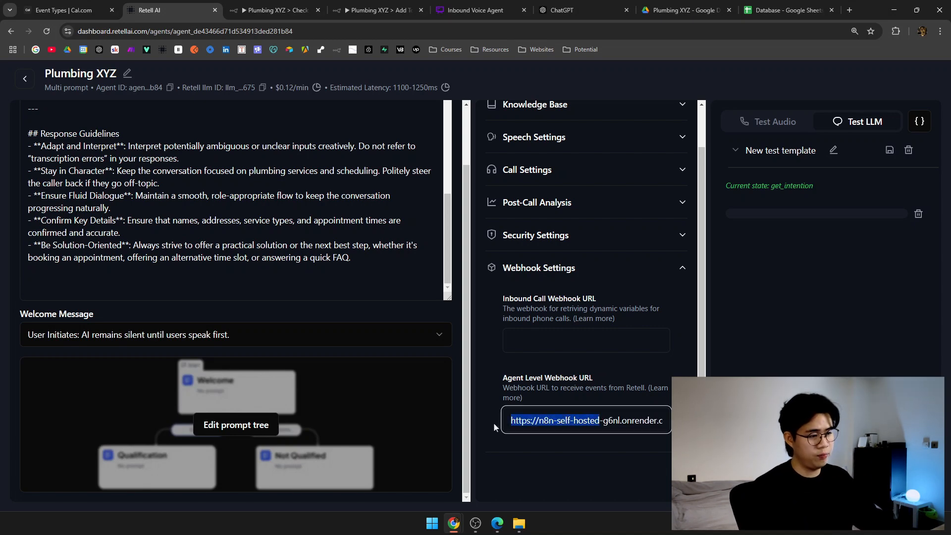
scroll(610, 447, up, 1)
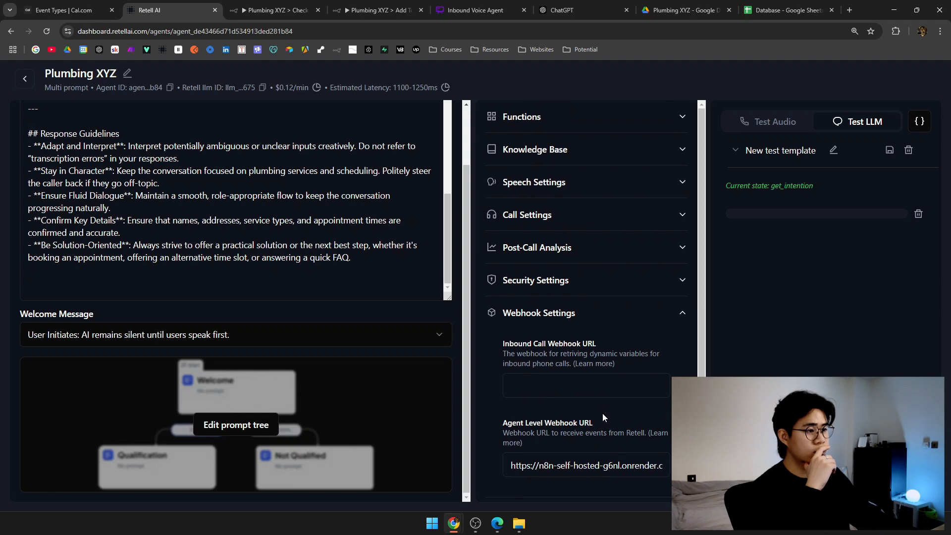
scroll(603, 414, down, 1)
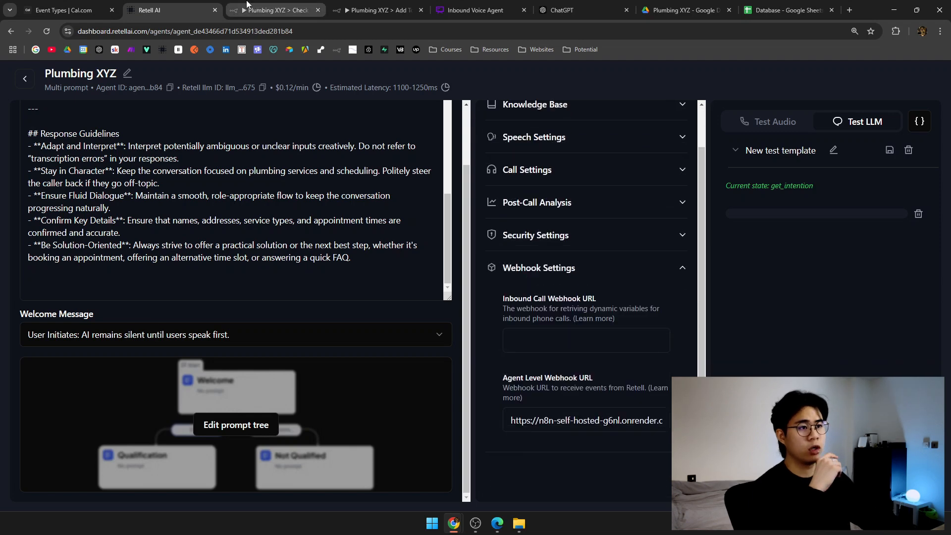
click(247, 5)
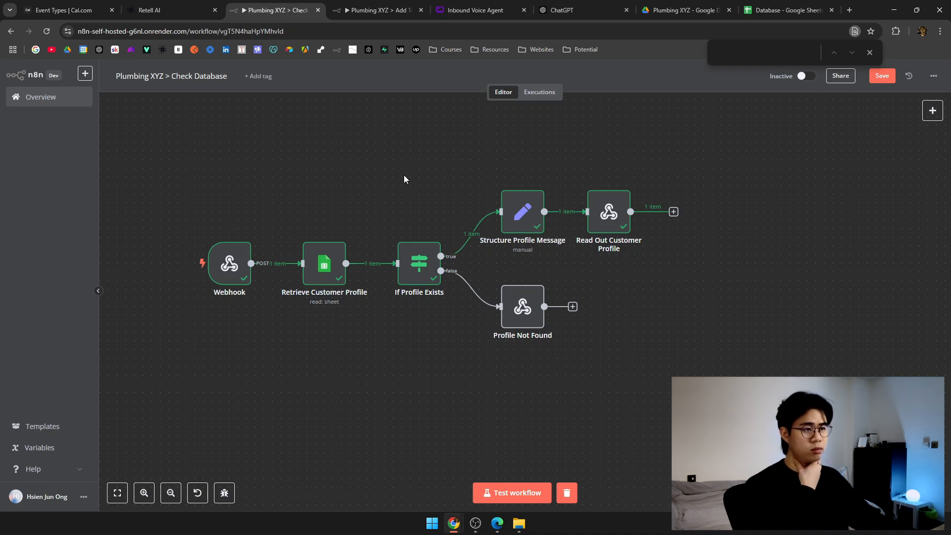
In Add To Database, close the Webhook settings and open the next-node picker after it.
click(387, 10)
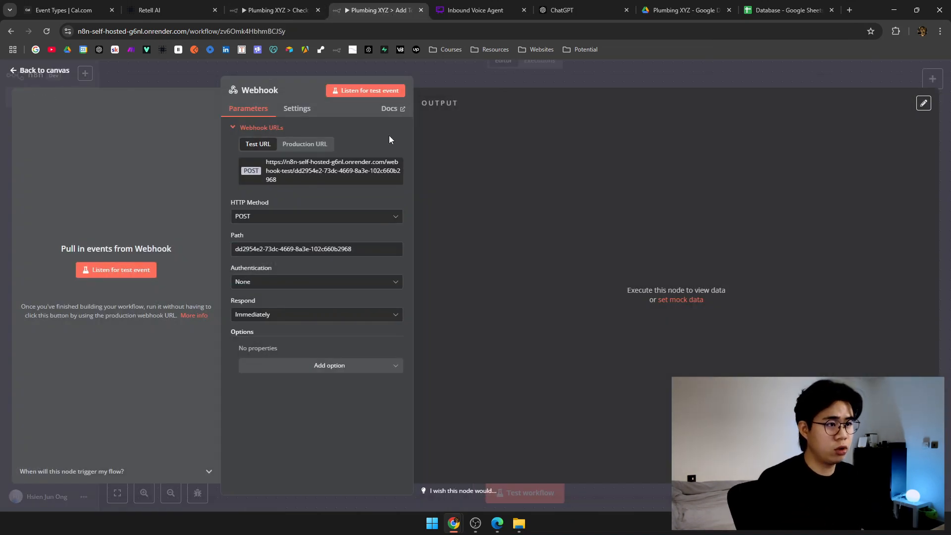
click(447, 74)
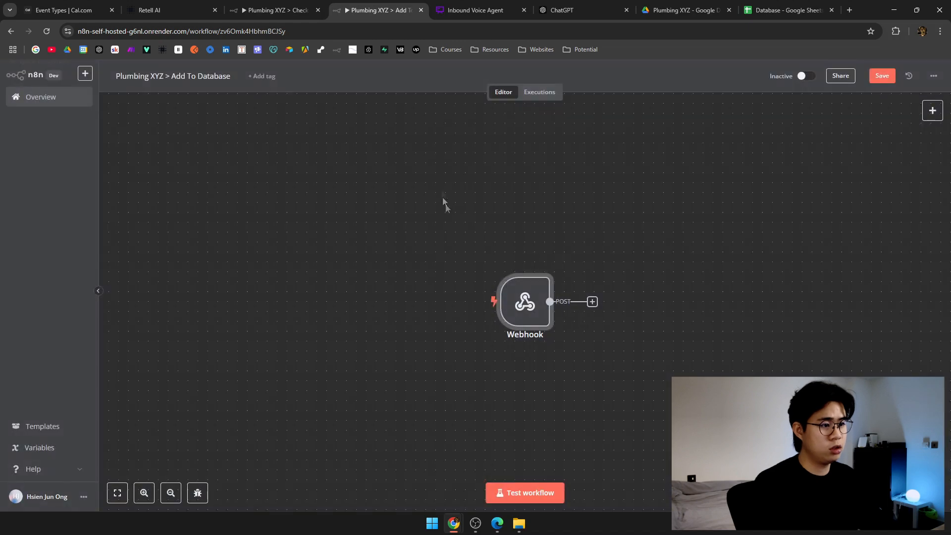
scroll(441, 183, right, 5)
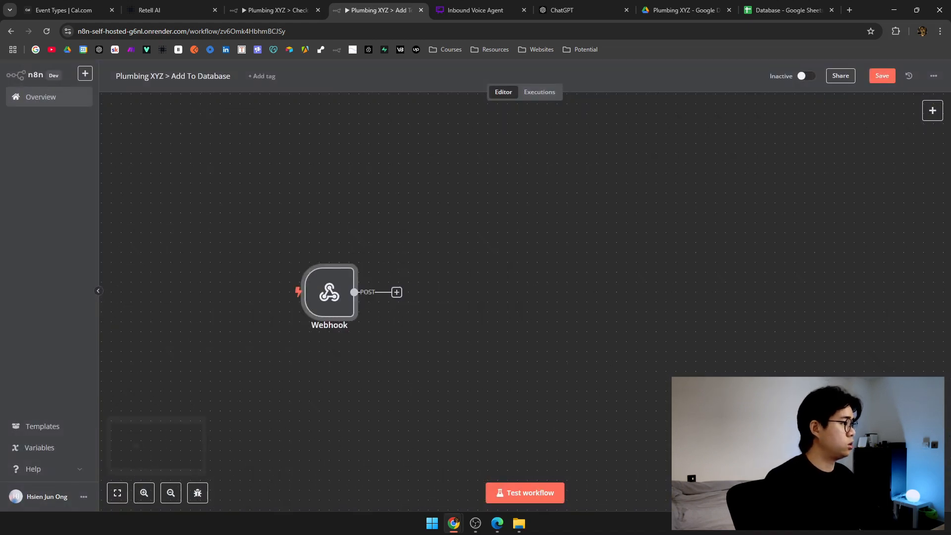
scroll(421, 218, right, 3)
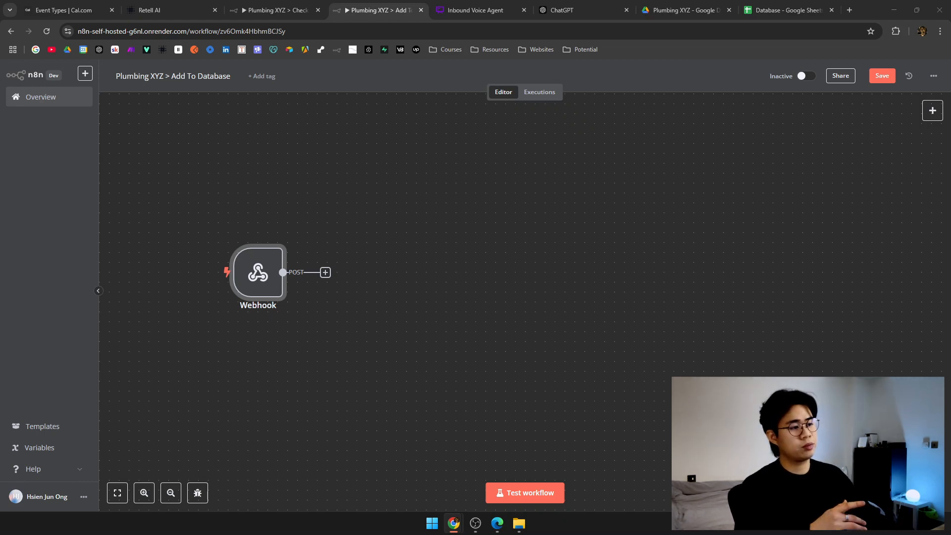
click(326, 274)
drag(521, 228, 450, 222)
Add an OpenAI 'Message a model' node after the Webhook.
click(851, 138)
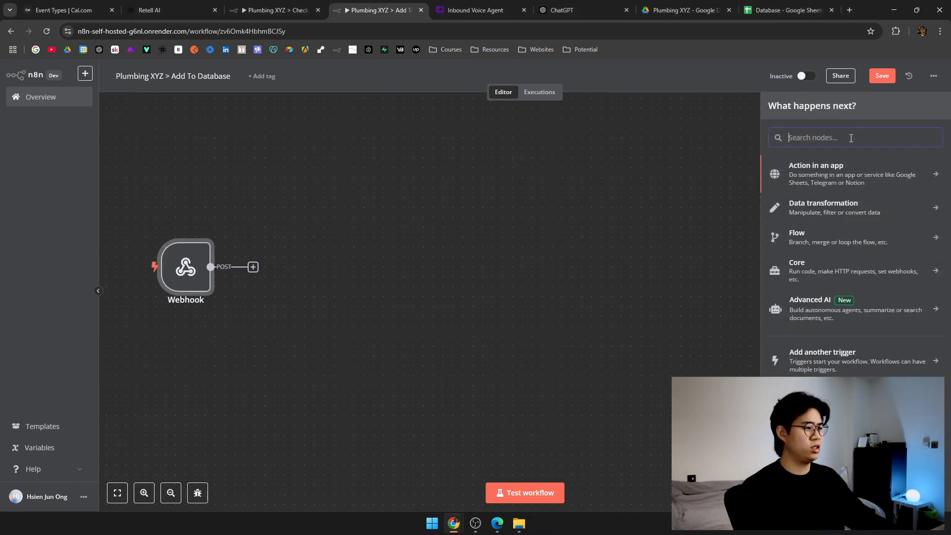
text(open)
key(BackSpace)
key(BackSpace)
key(BackSpace)
key(BackSpace)
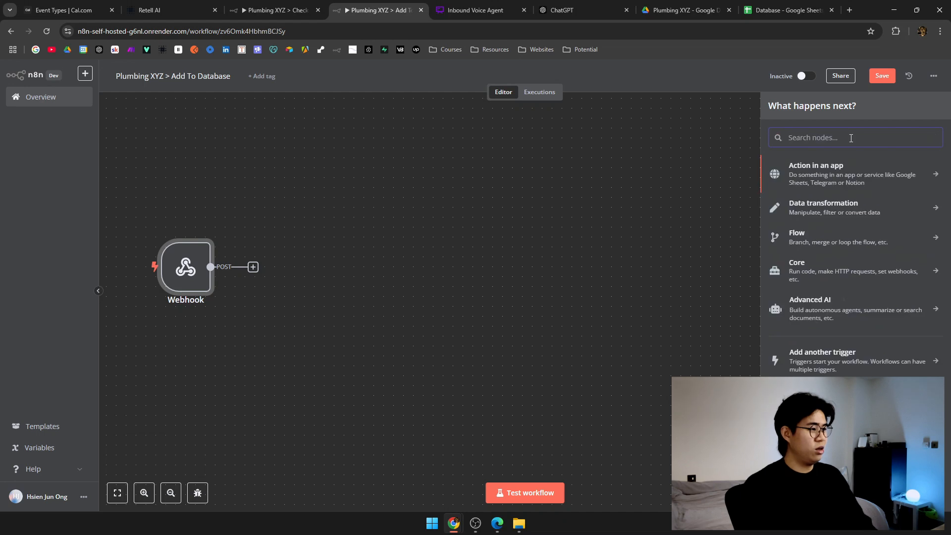
text(openai)
click(849, 165)
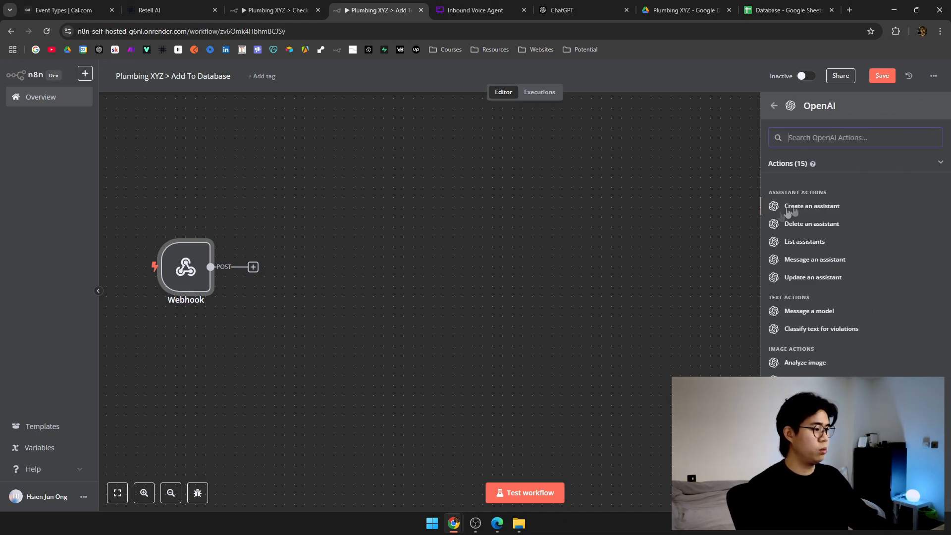
click(842, 313)
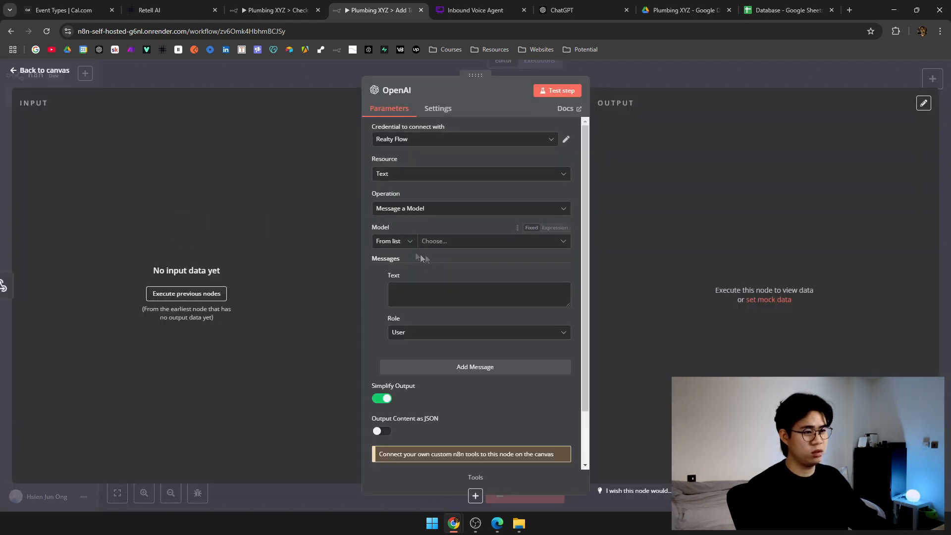
click(645, 78)
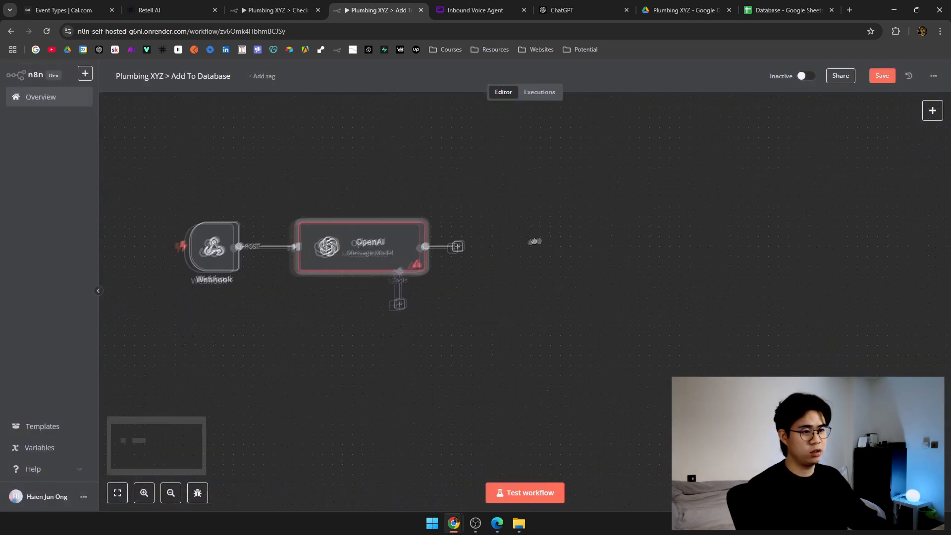
Keep the Realty Flow credential and Message a Model operation, and pick the GPT-4O-MINI model.
double_click(362, 252)
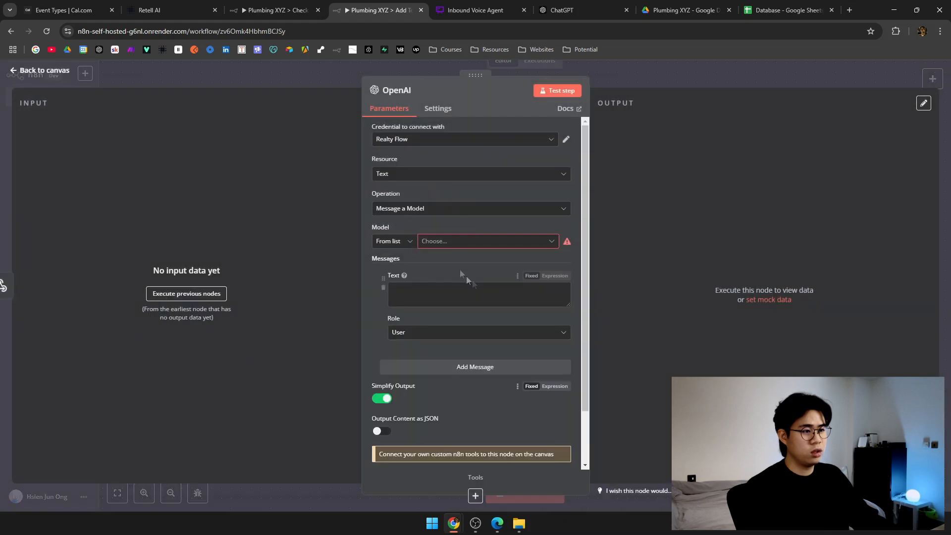
click(488, 142)
click(471, 158)
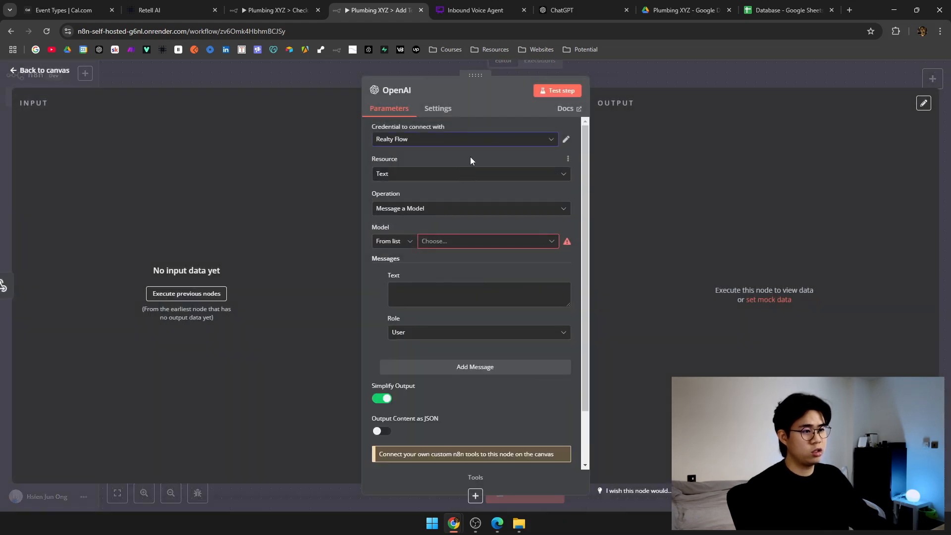
click(494, 208)
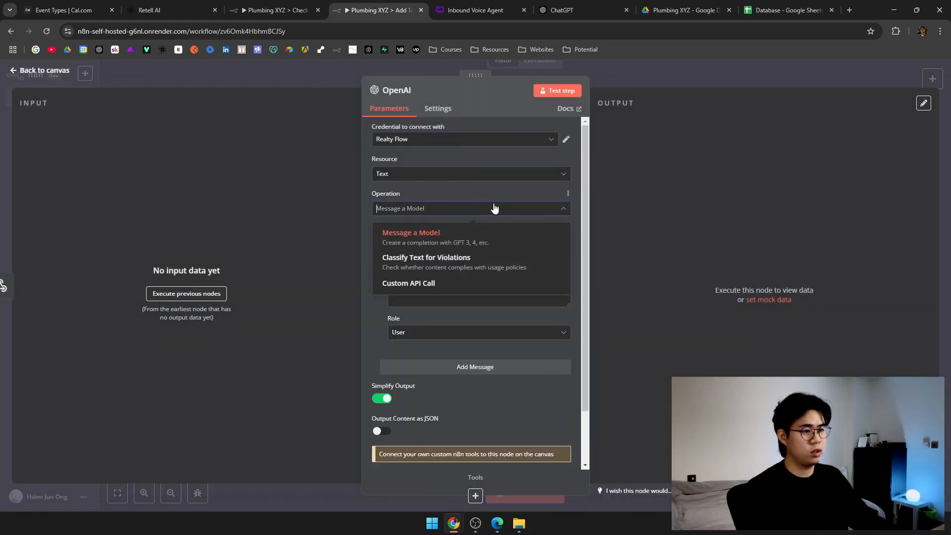
click(494, 208)
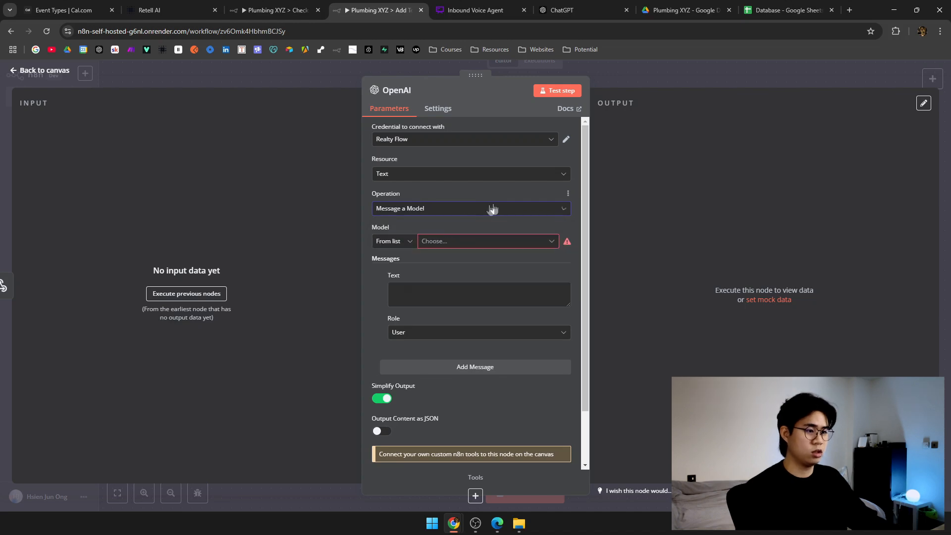
click(408, 241)
click(486, 247)
scroll(490, 251, down, 1)
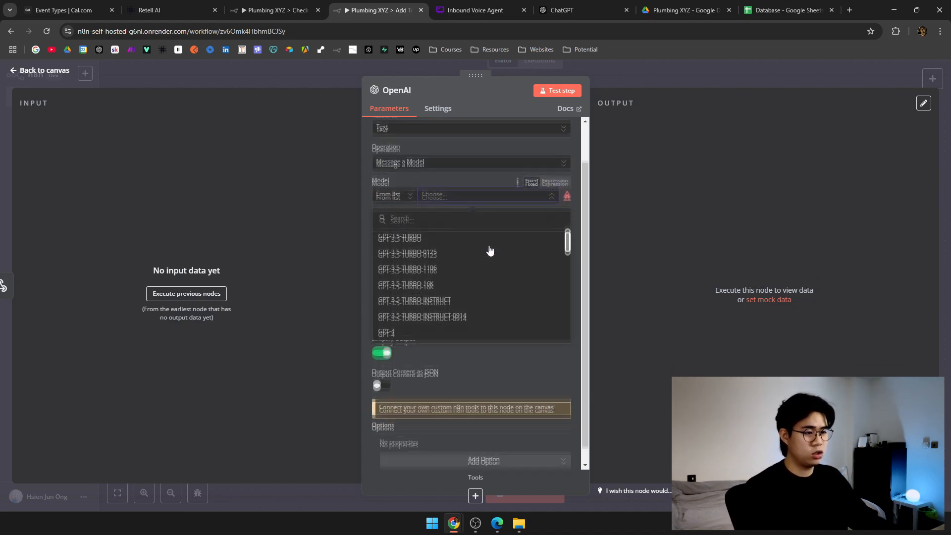
scroll(511, 295, down, 3)
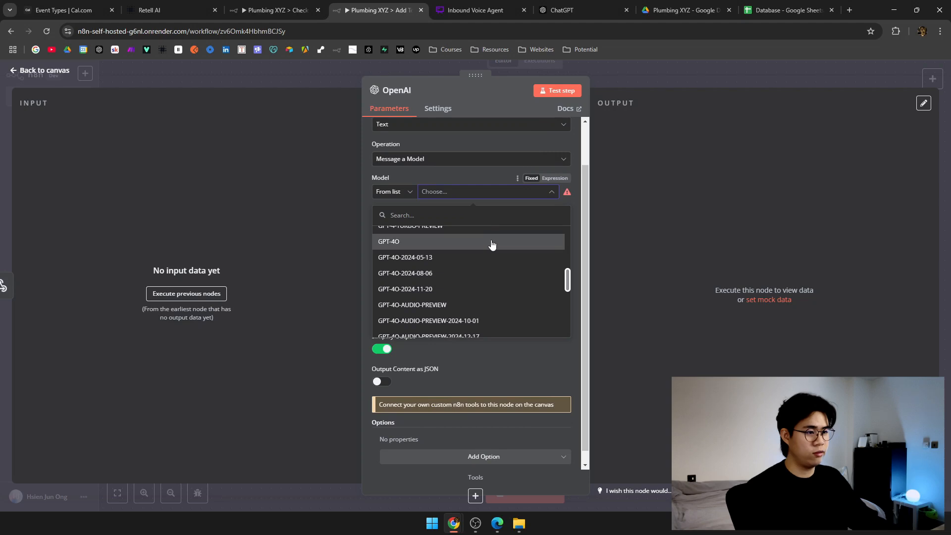
scroll(475, 262, down, 2)
click(457, 304)
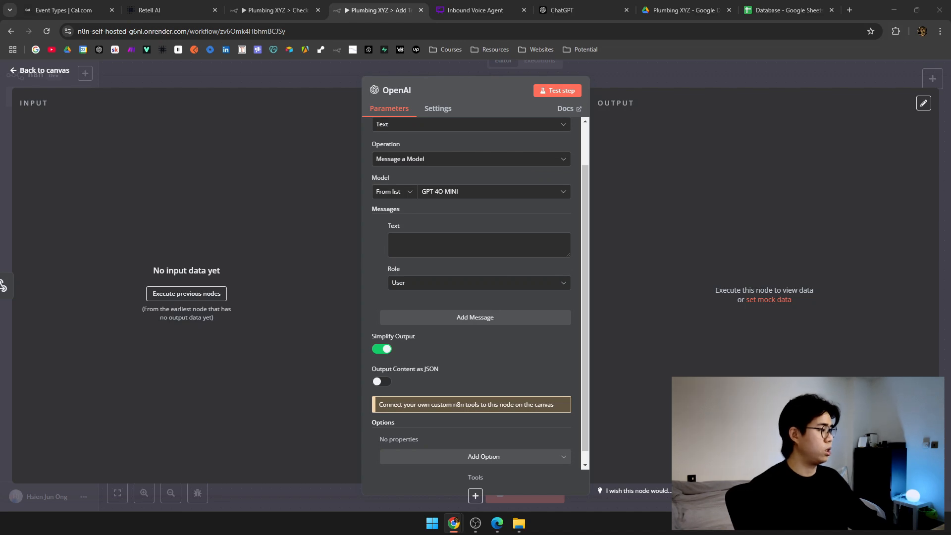
click(518, 237)
click(492, 286)
Make the first message a System message holding the pasted Yes/No profile-check prompt as an expression.
click(410, 354)
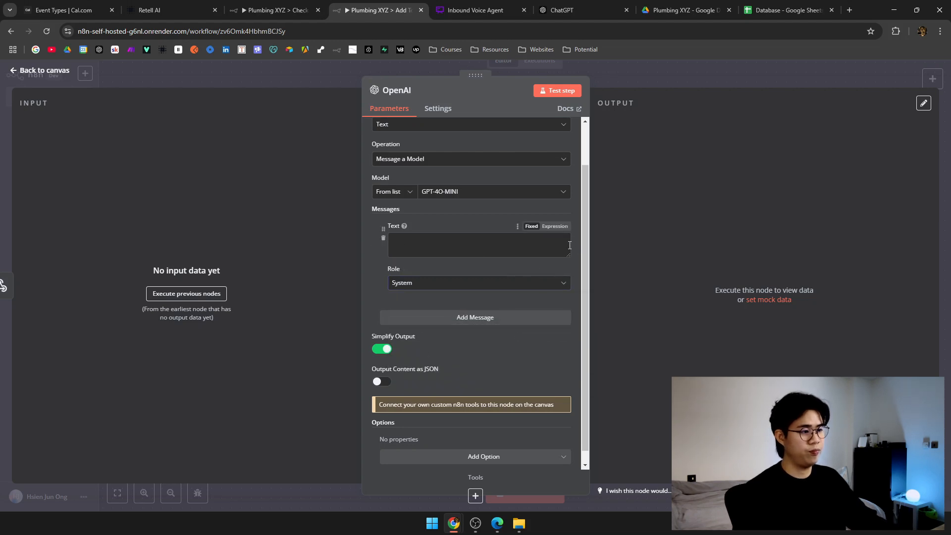
key(ctrl+v)
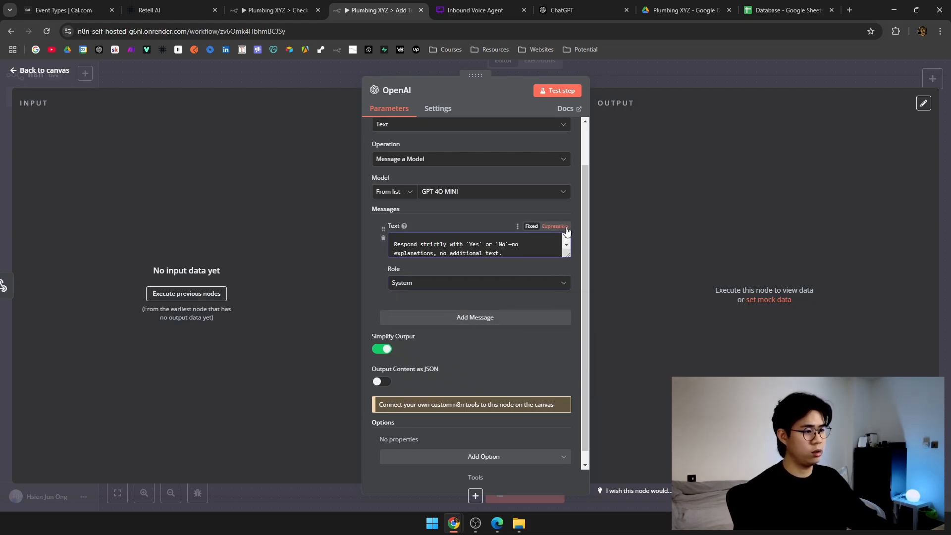
click(565, 227)
click(566, 287)
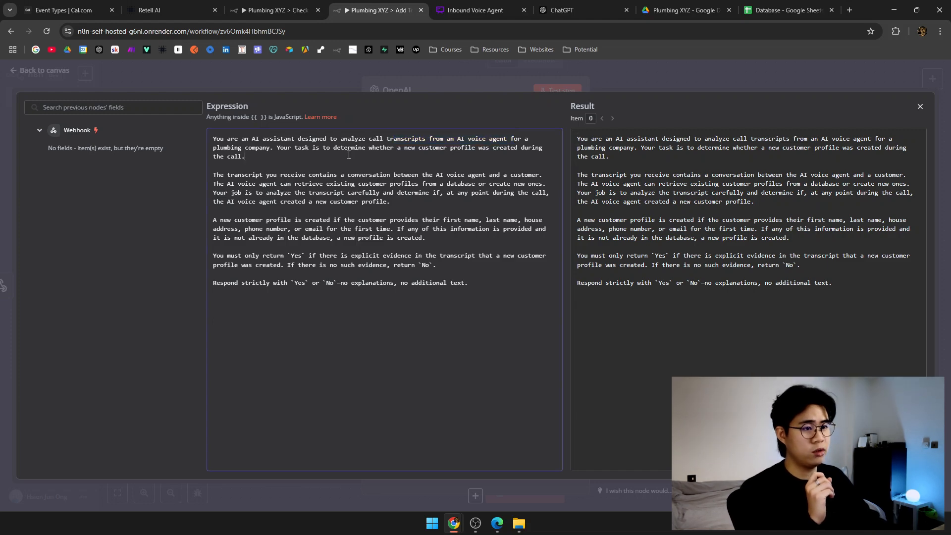
Change the prompt's ending to 'NO ADDITIONAL TEXT.' in the expanded editor.
drag(302, 147, 386, 147)
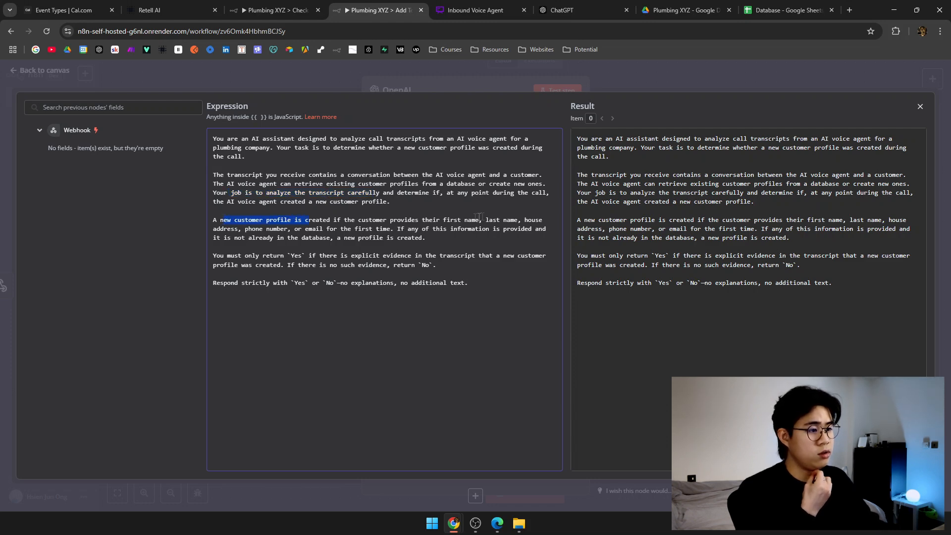
drag(381, 228, 419, 231)
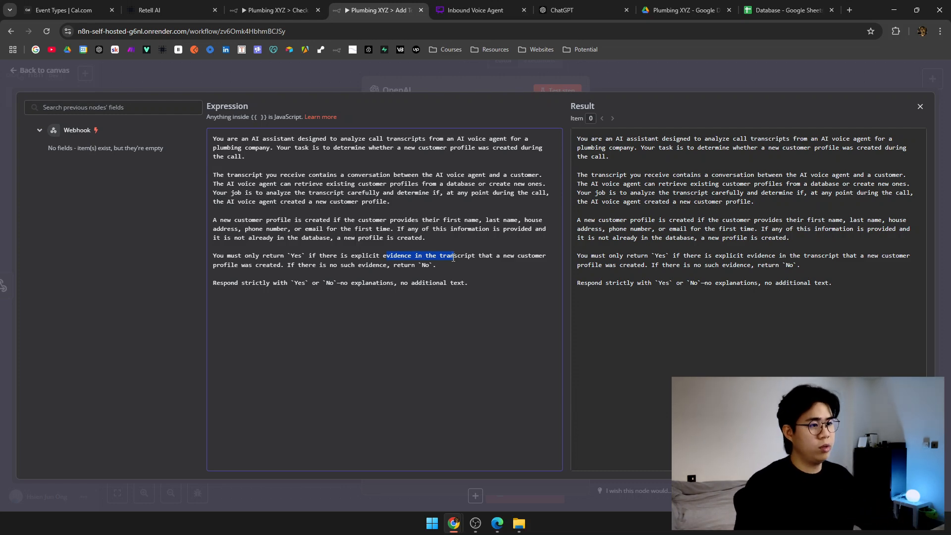
double_click(454, 283)
drag(454, 286, 400, 284)
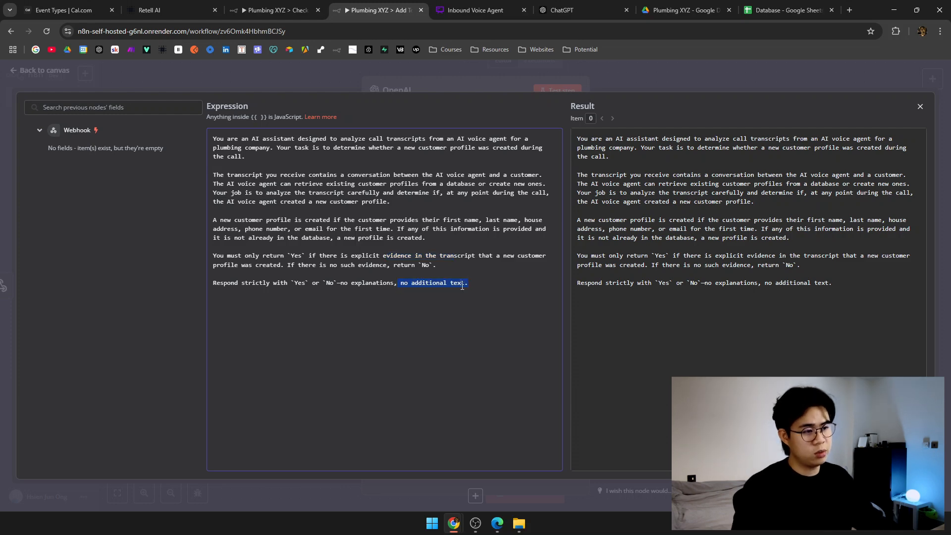
drag(470, 285, 403, 283)
text(NO ADDITIONAL)
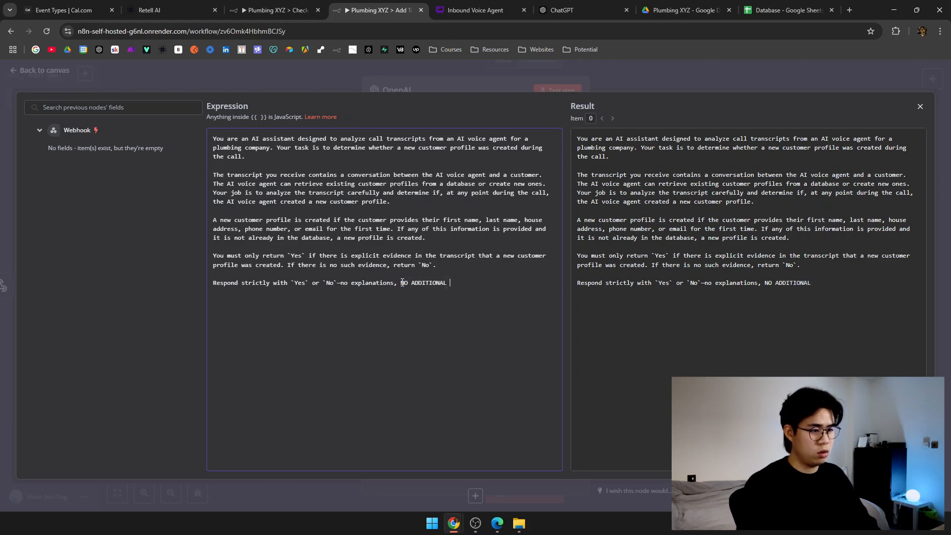
double_click(299, 283)
click(493, 83)
scroll(543, 307, down, 2)
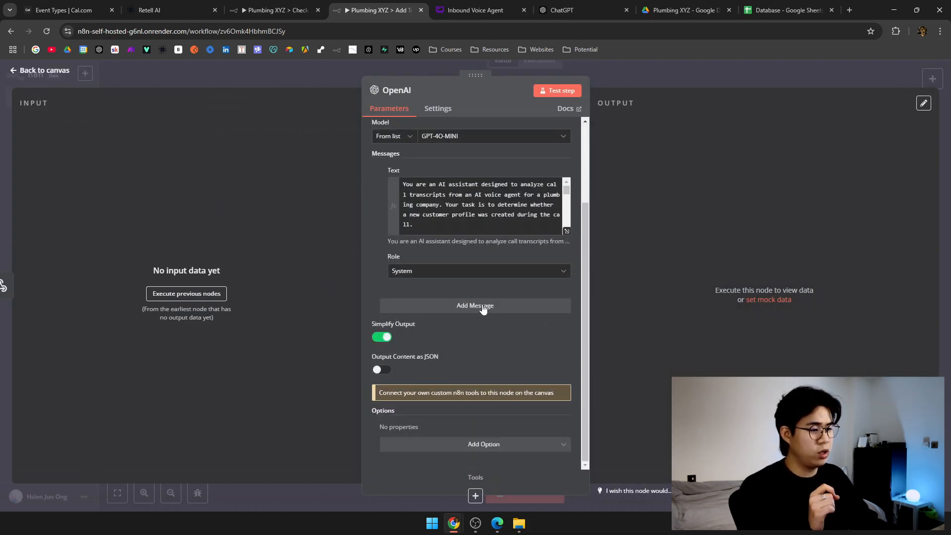
Add a second message containing the pasted transcript-analysis prompt.
click(484, 306)
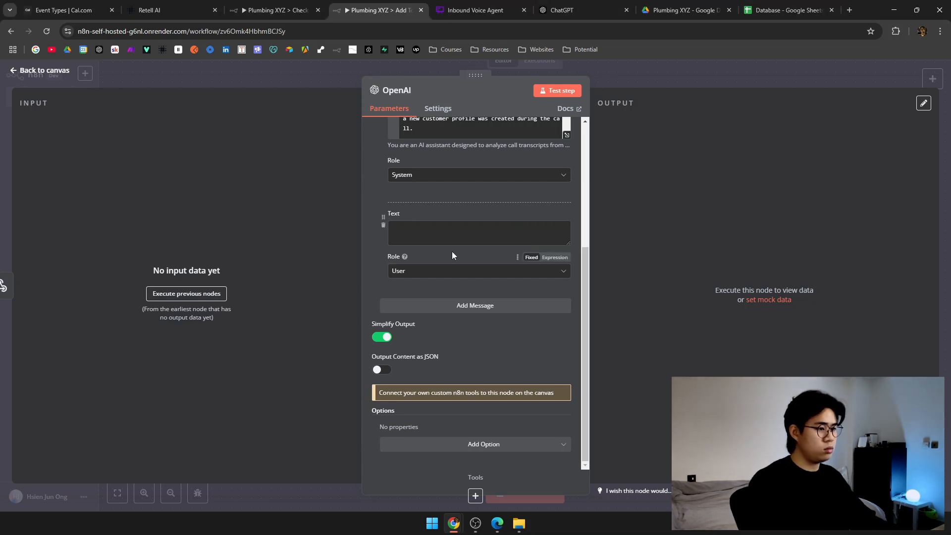
click(545, 233)
key(ctrl+v)
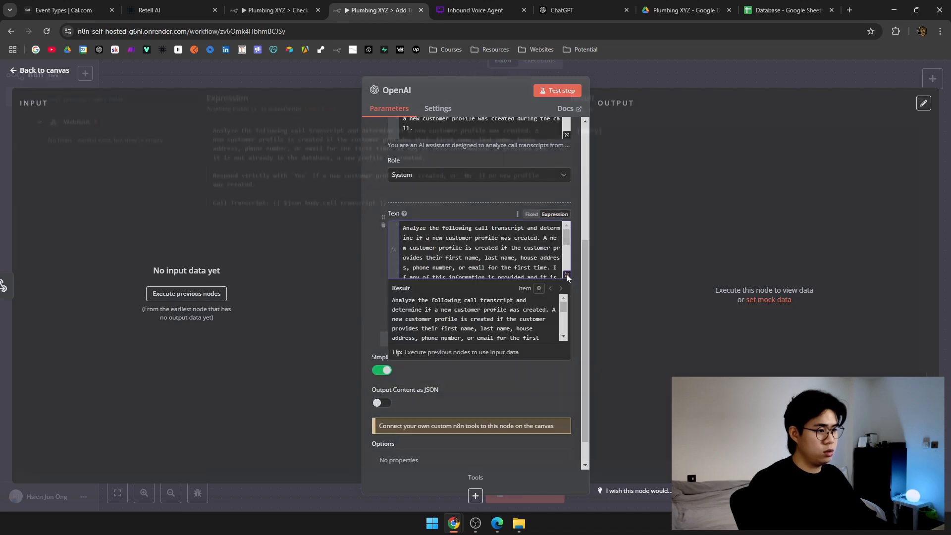
click(567, 274)
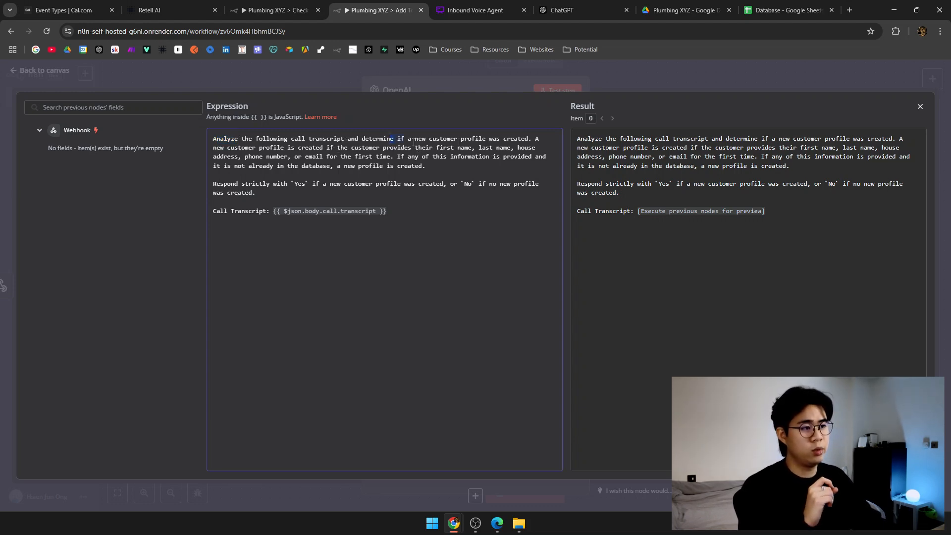
Review the prompt's {{ $json.body.call.transcript }} expression in the expanded editor.
click(239, 183)
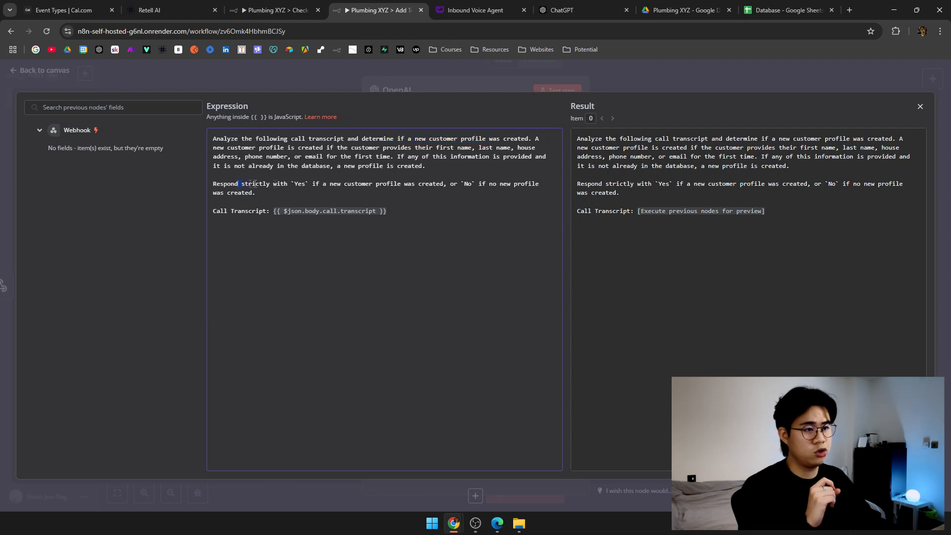
click(349, 195)
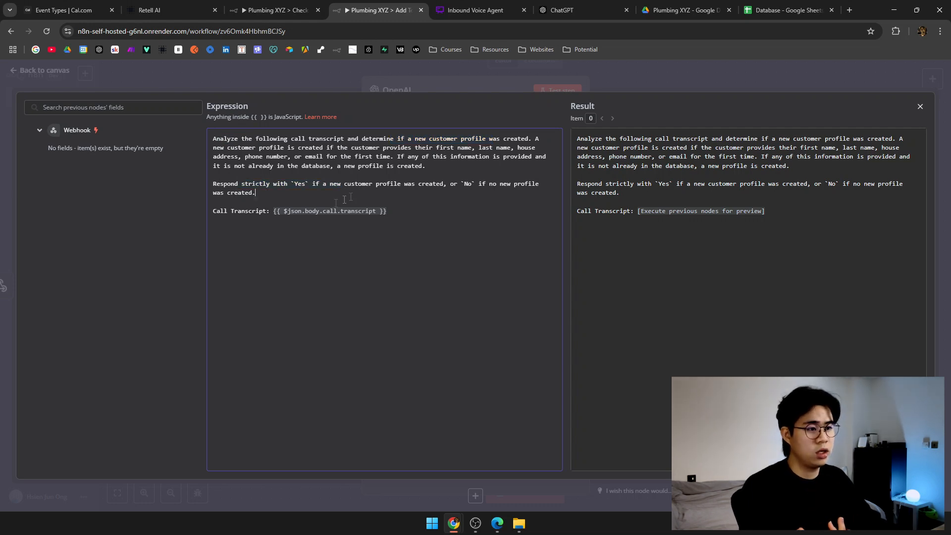
drag(274, 211, 403, 221)
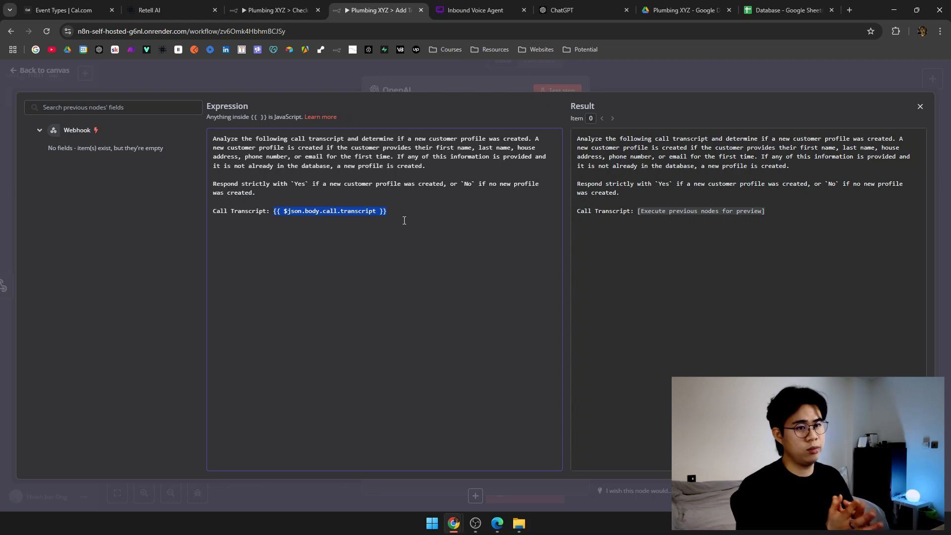
click(412, 220)
drag(406, 209, 277, 207)
click(459, 208)
click(423, 77)
scroll(498, 331, down, 2)
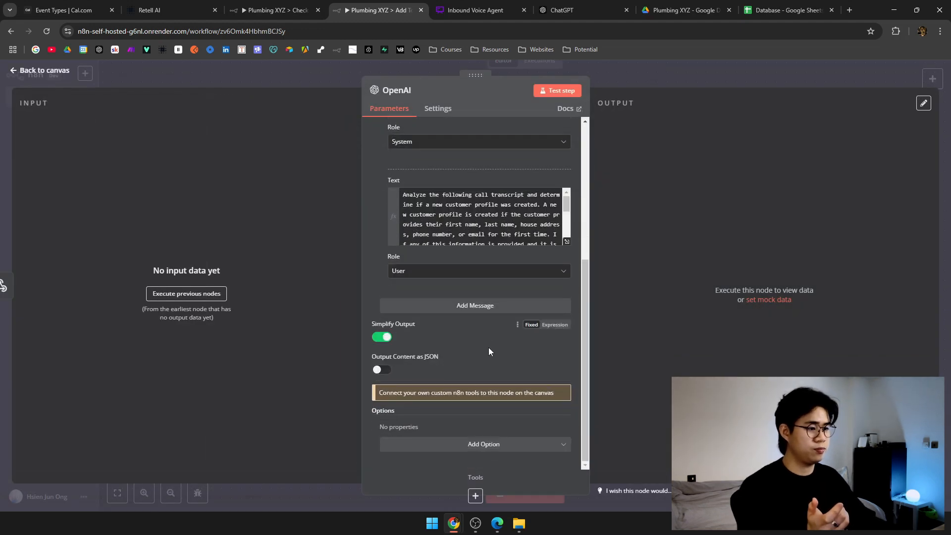
scroll(508, 367, up, 5)
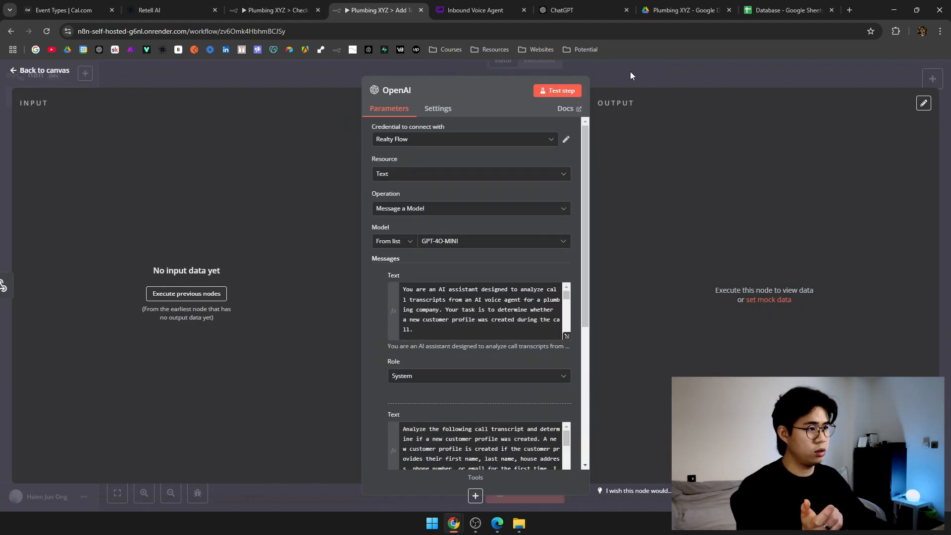
Rename the OpenAI node to 'Created New Customer Profile?' and recentre the canvas.
click(630, 74)
right_click(379, 230)
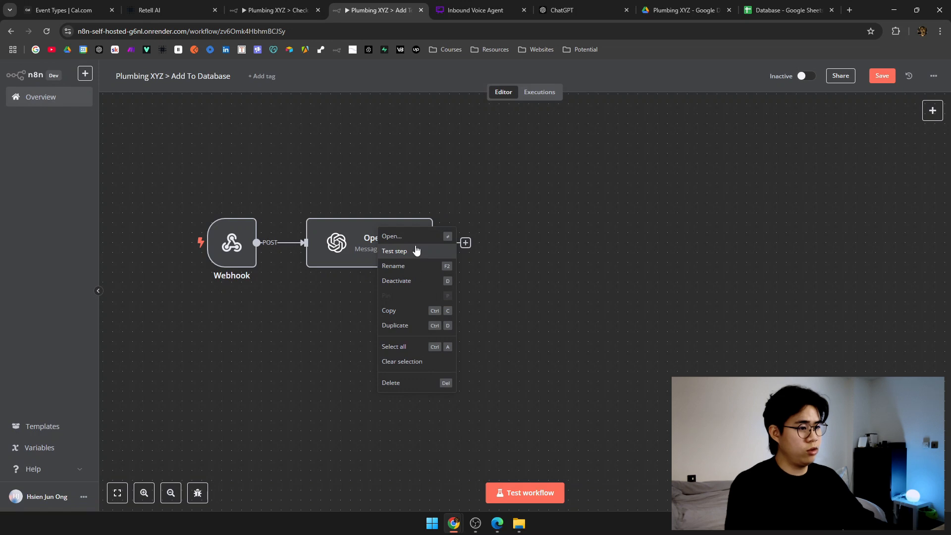
click(415, 266)
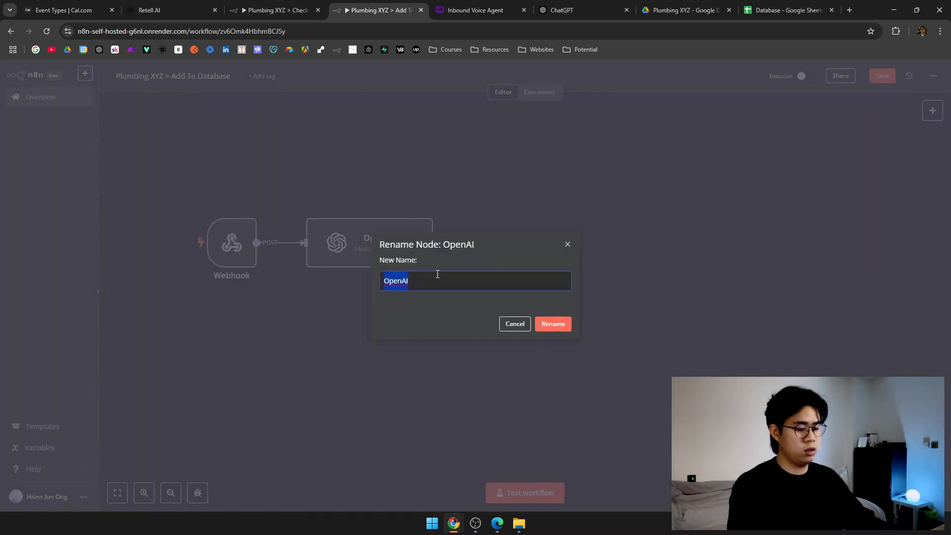
text(Create)
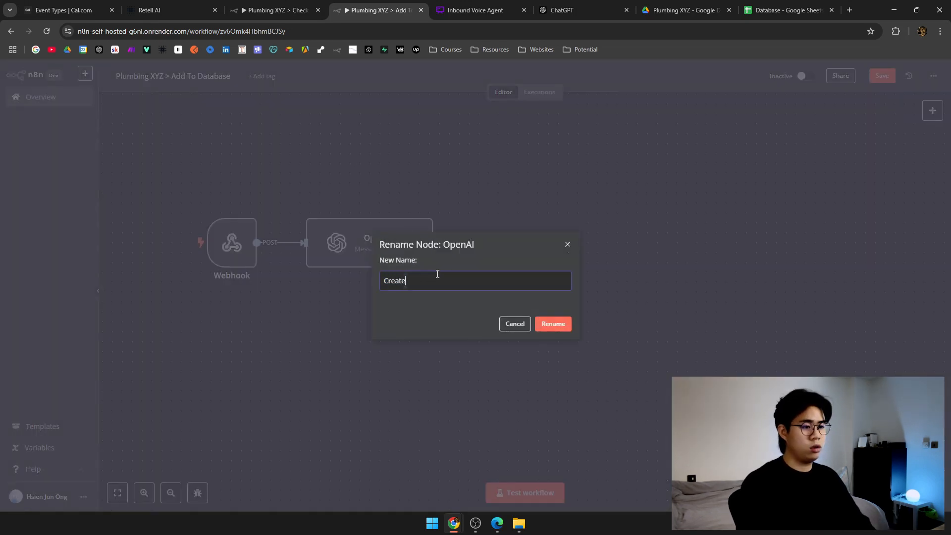
text(d New Customer P)
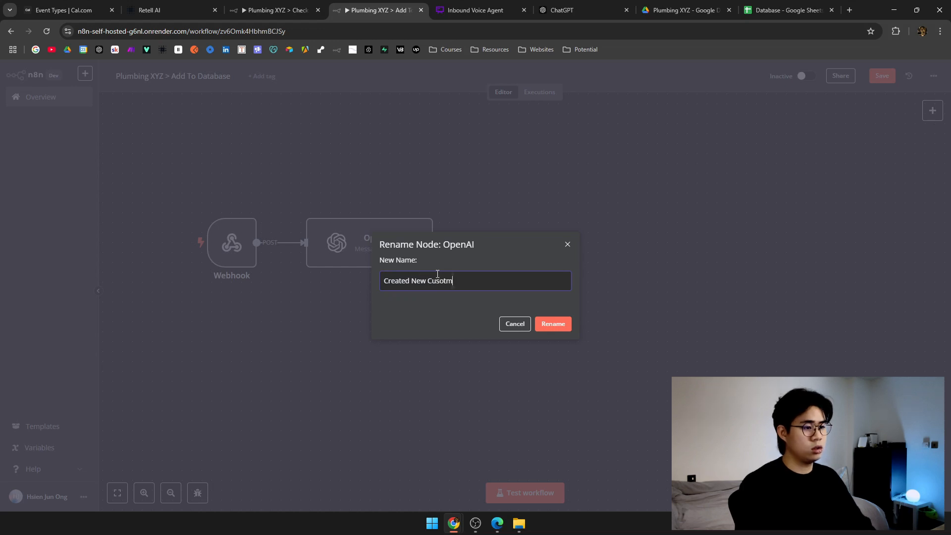
text(rofiel)
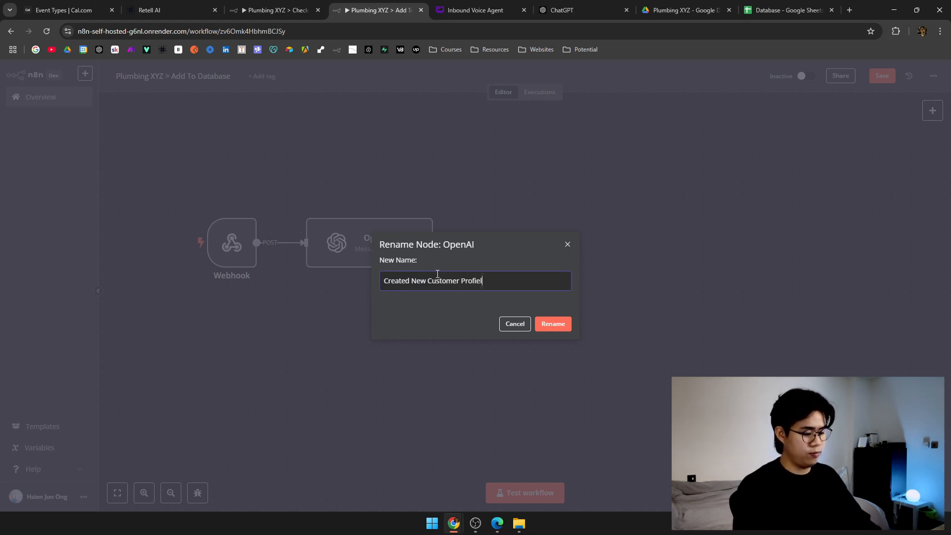
text(e?)
click(572, 329)
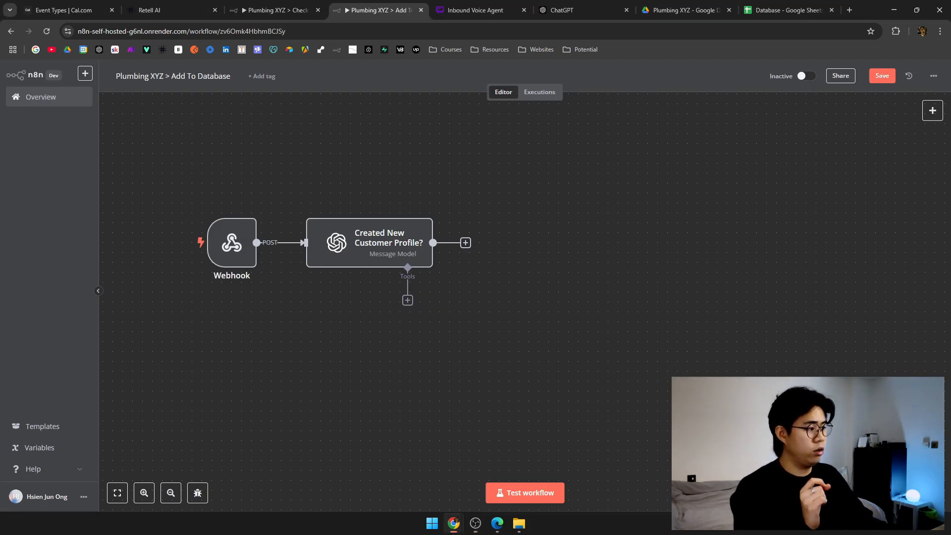
drag(540, 314, 508, 328)
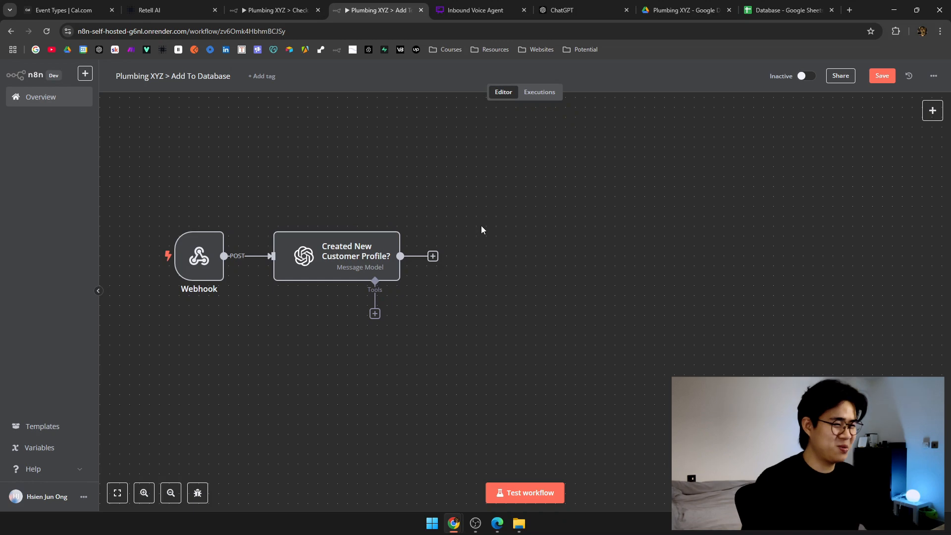
scroll(481, 229, down, 2)
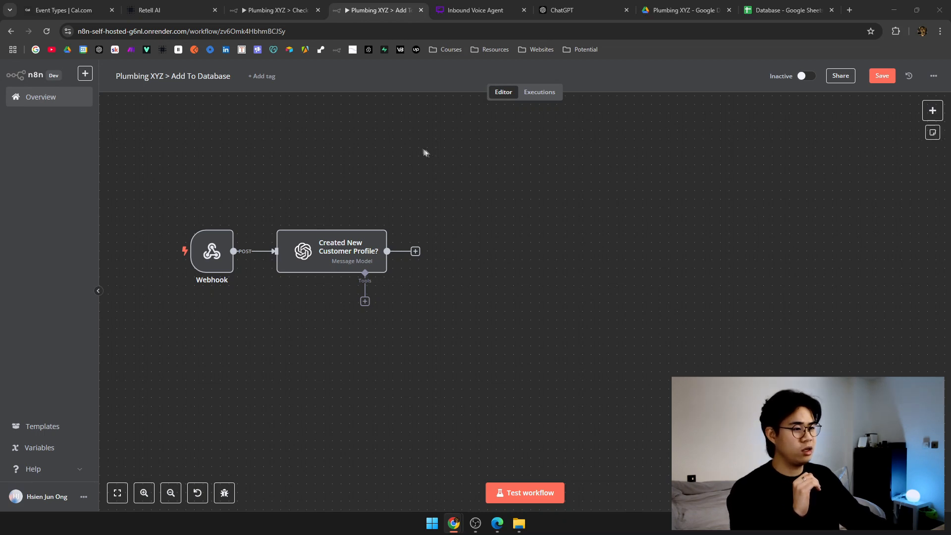
Add an If node after the profile-check node and name it 'If Existing User'.
click(416, 251)
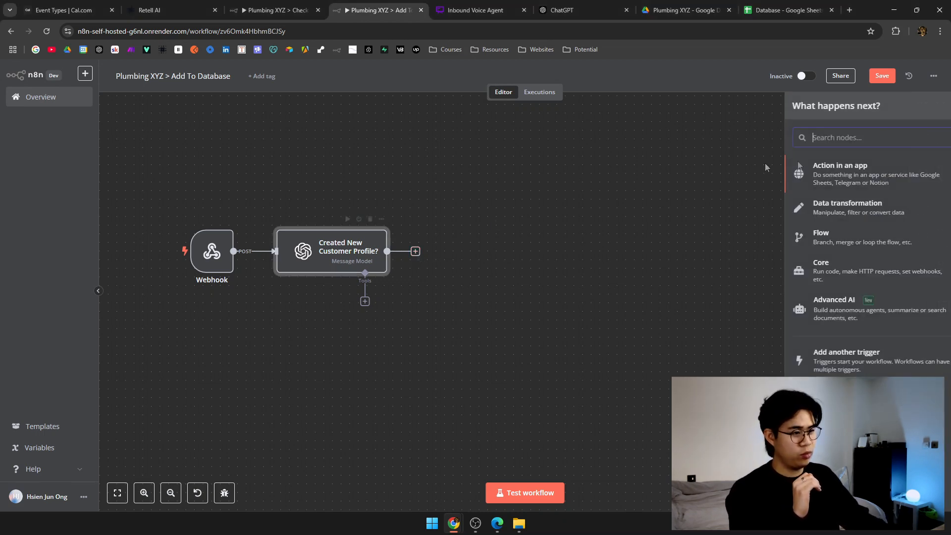
text(if)
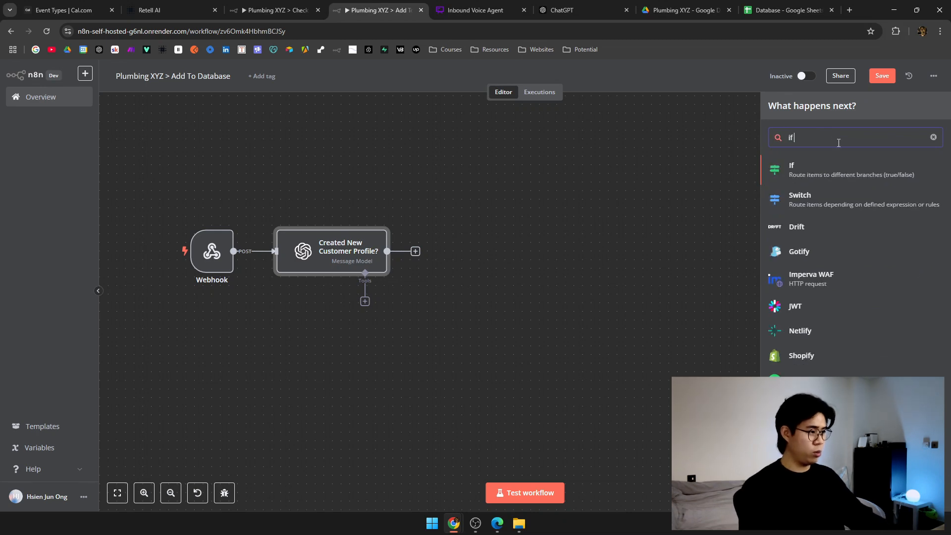
key(Return)
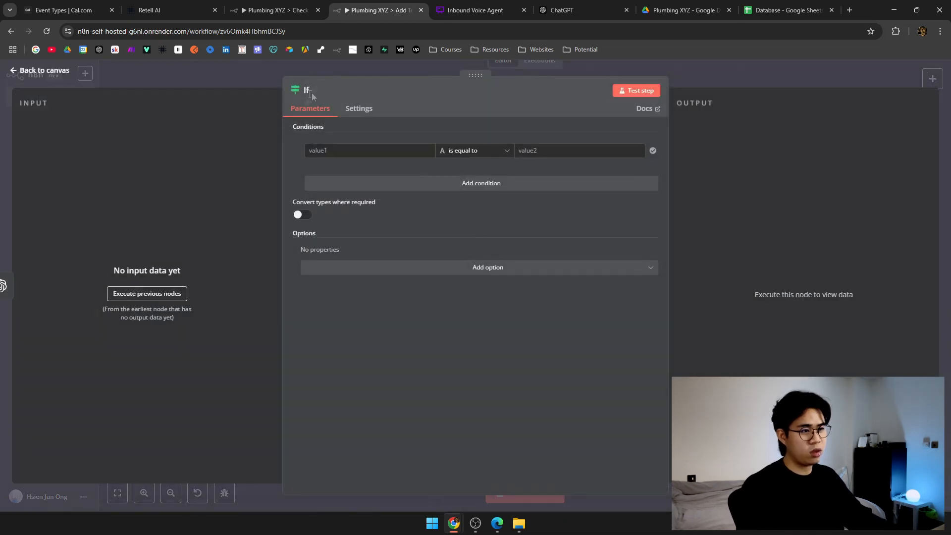
click(308, 91)
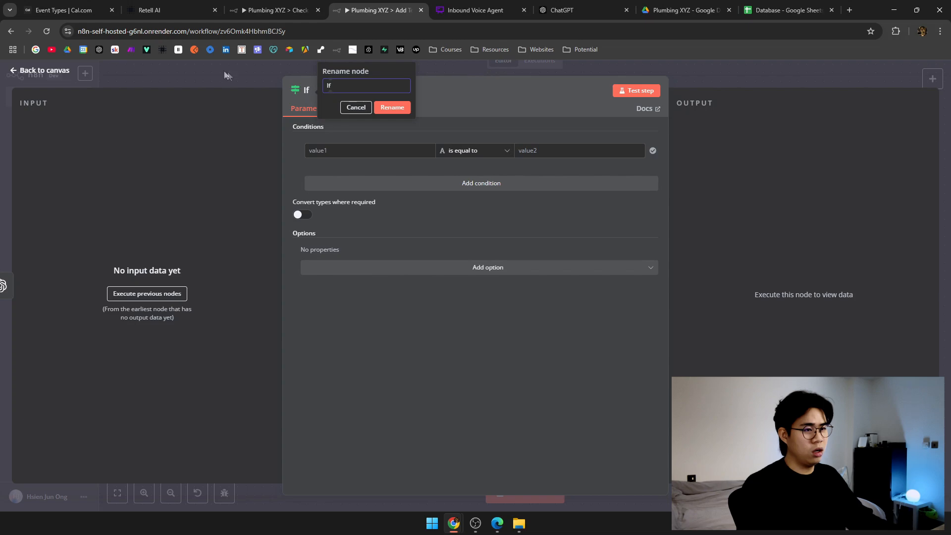
click(226, 74)
double_click(452, 252)
click(306, 91)
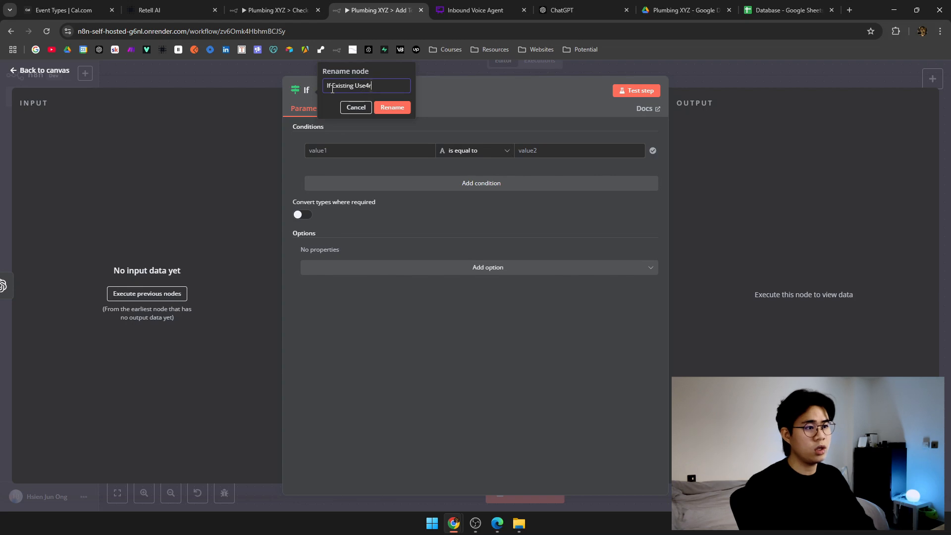
key(Return)
click(375, 92)
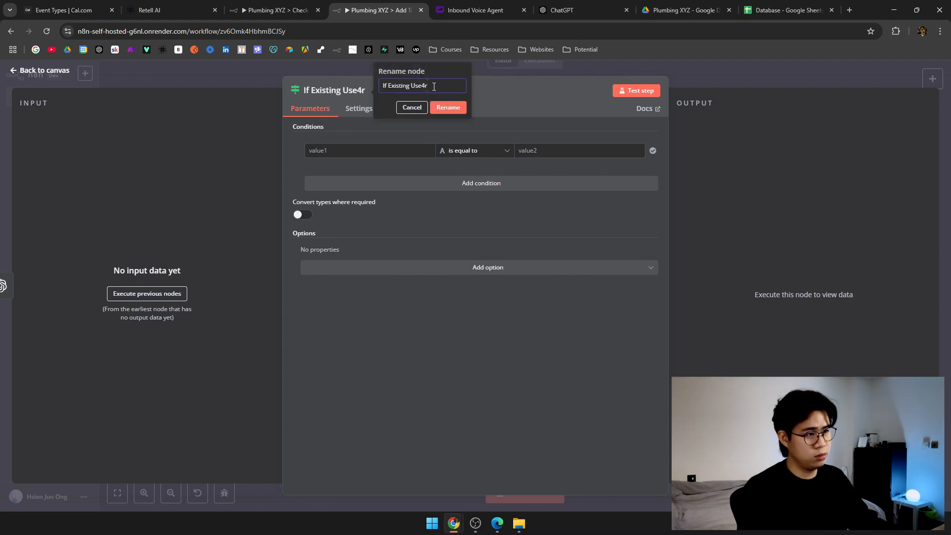
key(BackSpace)
text(r)
key(Return)
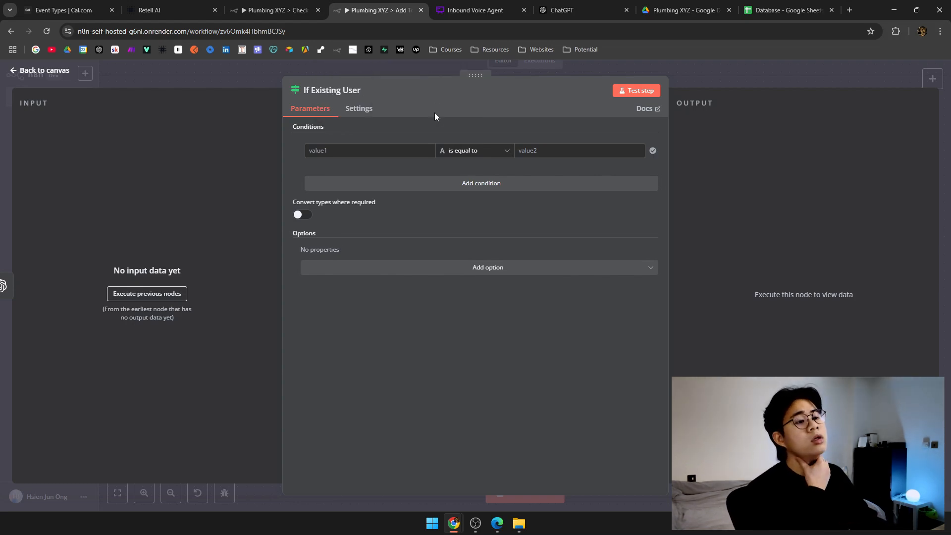
Execute the previous nodes to fetch input data and look over the If node's condition fields.
click(154, 294)
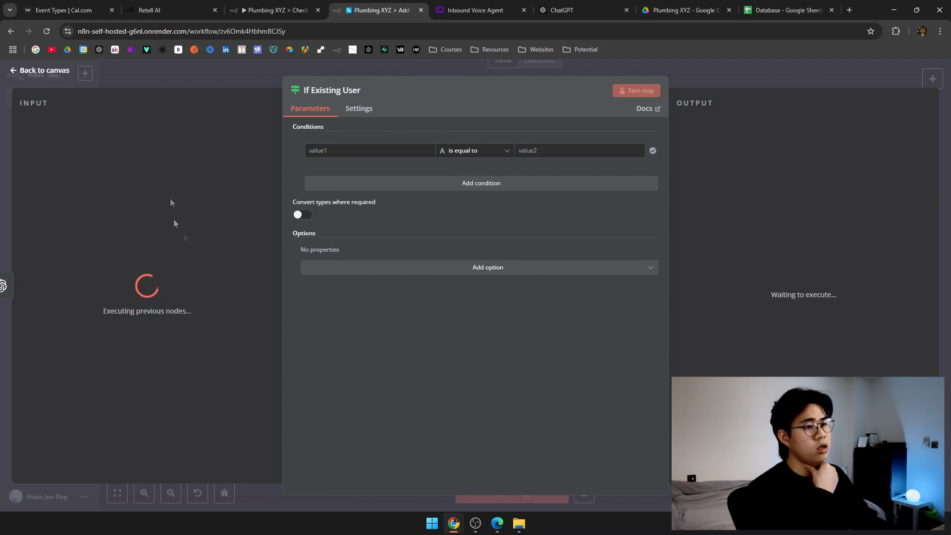
click(329, 149)
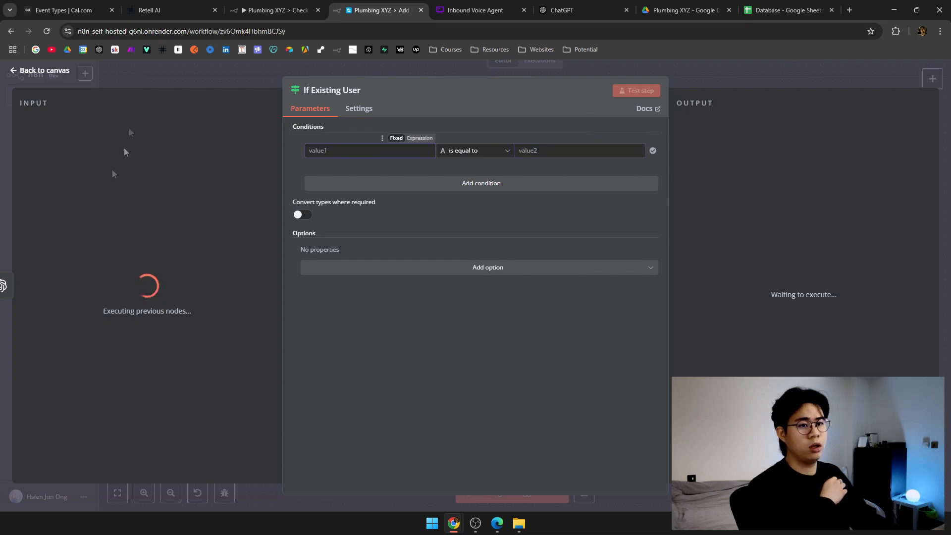
click(189, 79)
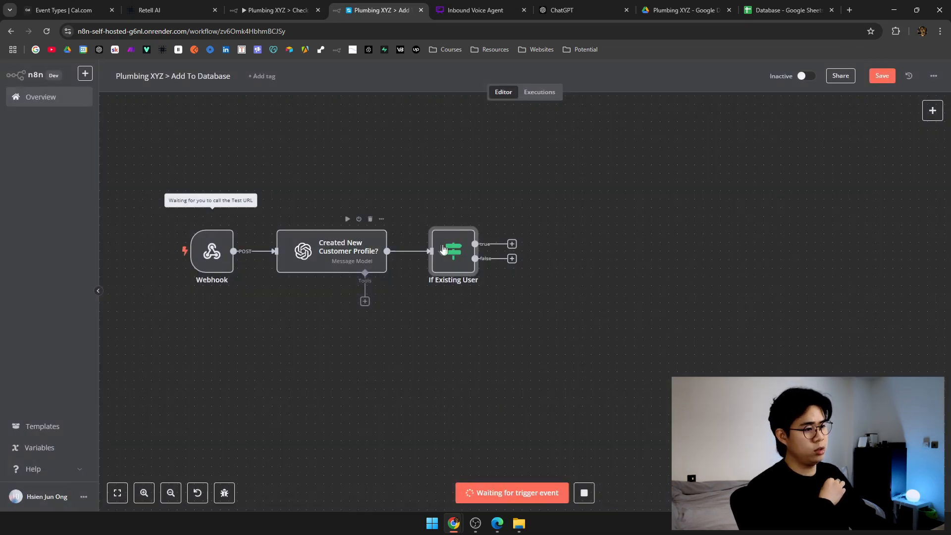
double_click(444, 248)
click(613, 152)
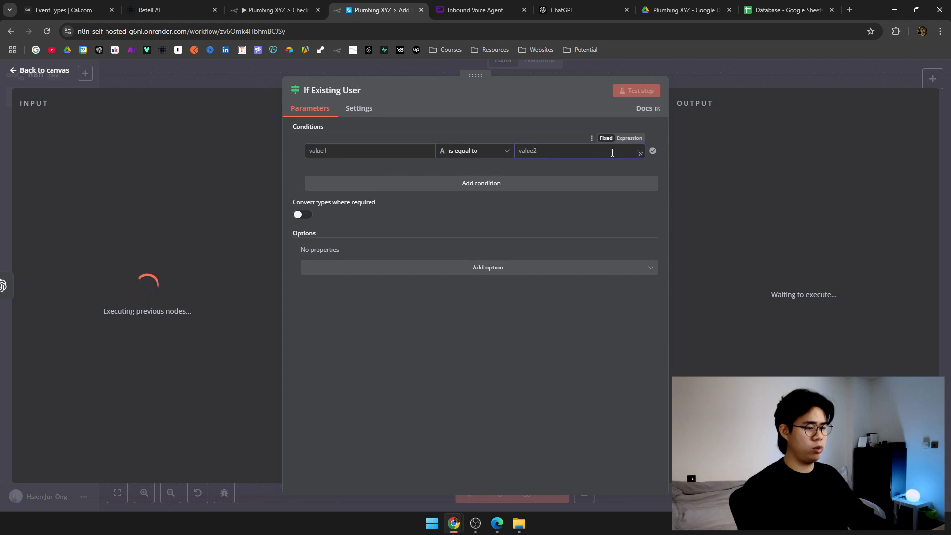
click(724, 71)
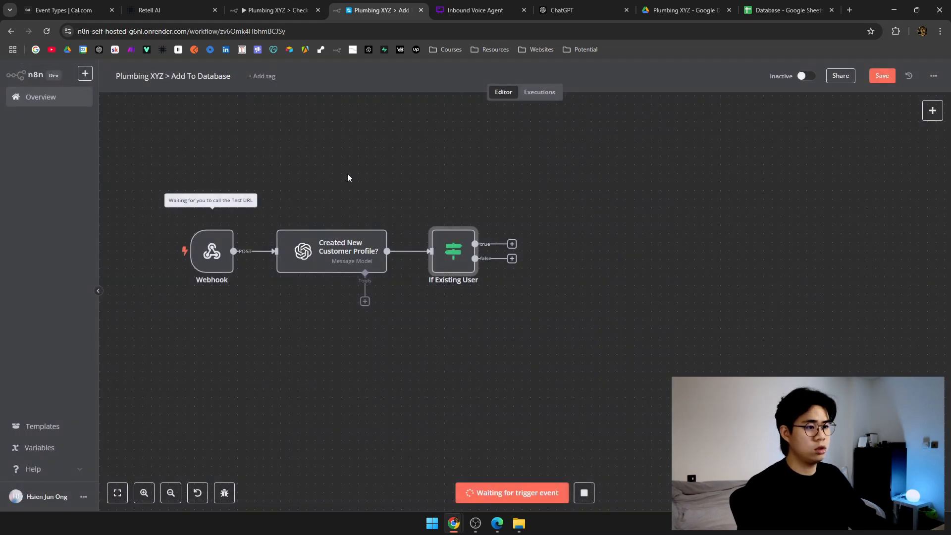
Start a Retell AI test audio call, allowing microphone access and raising the volume.
click(280, 8)
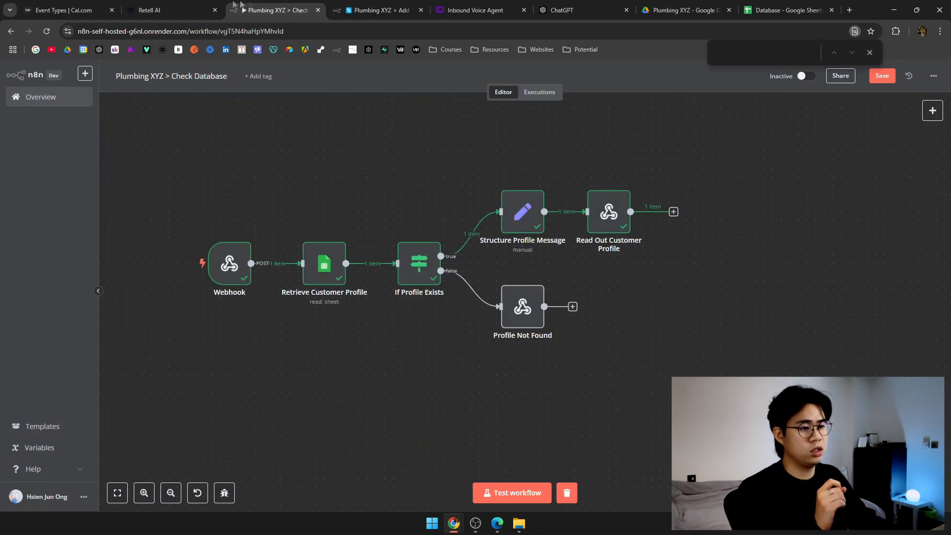
click(208, 5)
scroll(565, 283, up, 1)
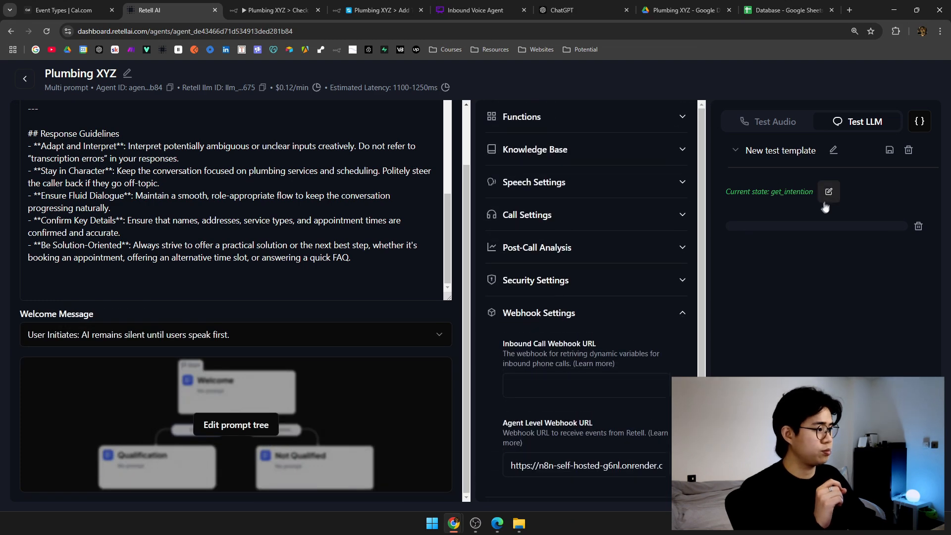
click(791, 119)
click(836, 357)
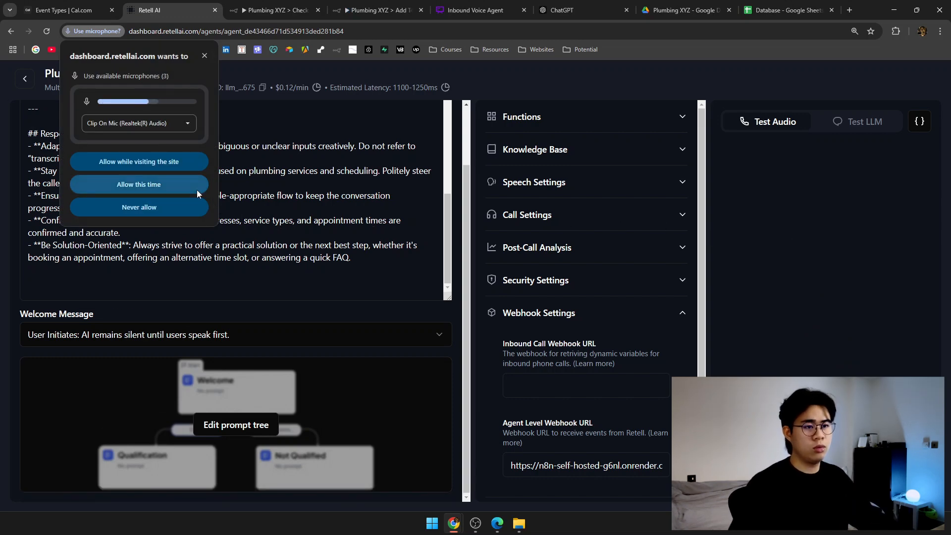
click(176, 183)
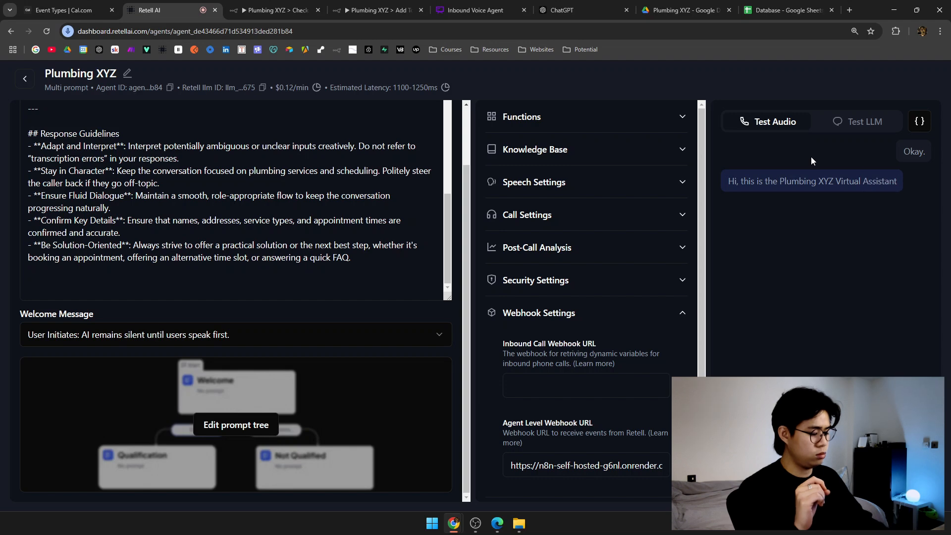
key(XF86AudioRaiseVolume)
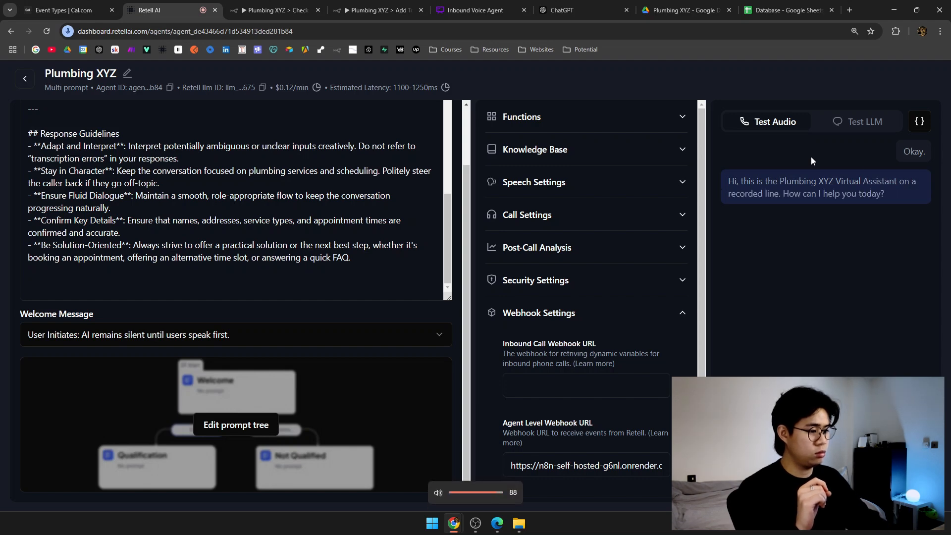
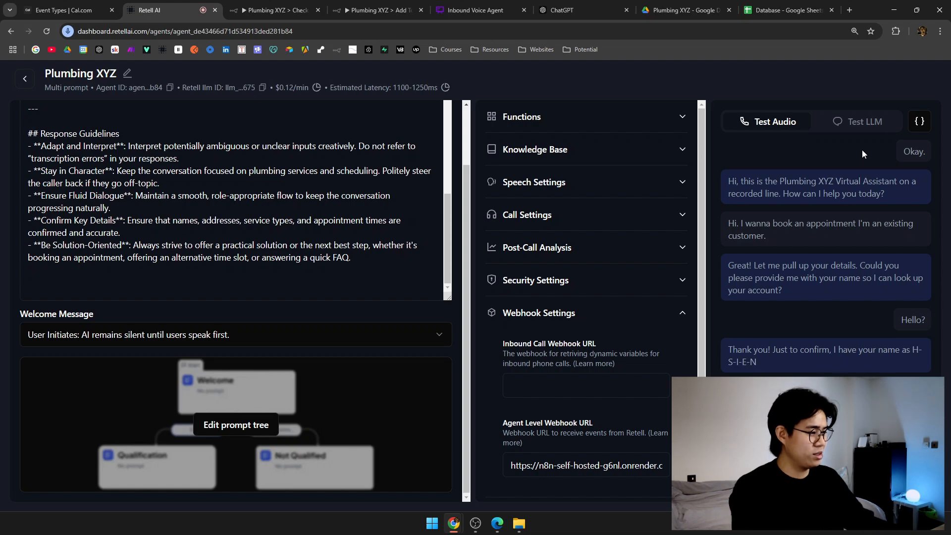
Review the stored customer details in row 2 of the Database sheet during the test call.
click(771, 8)
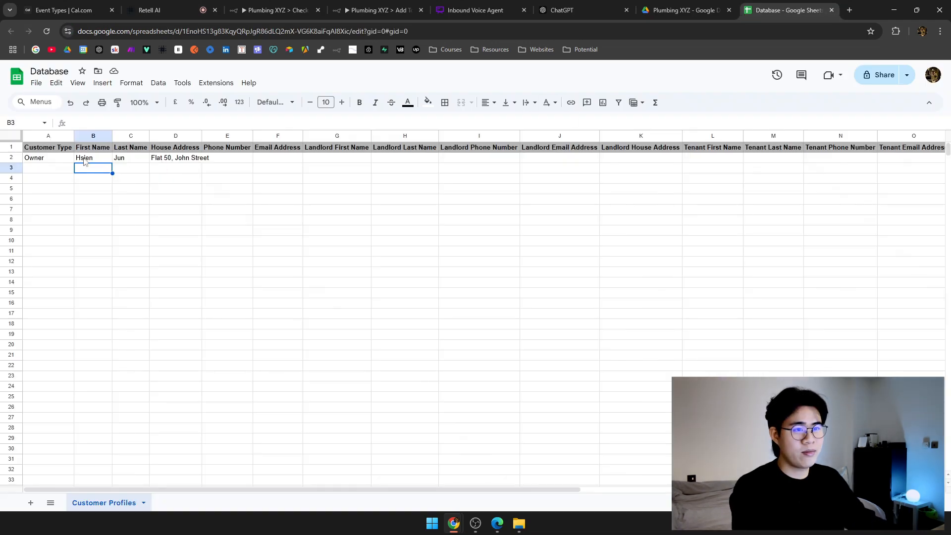
drag(85, 159, 233, 159)
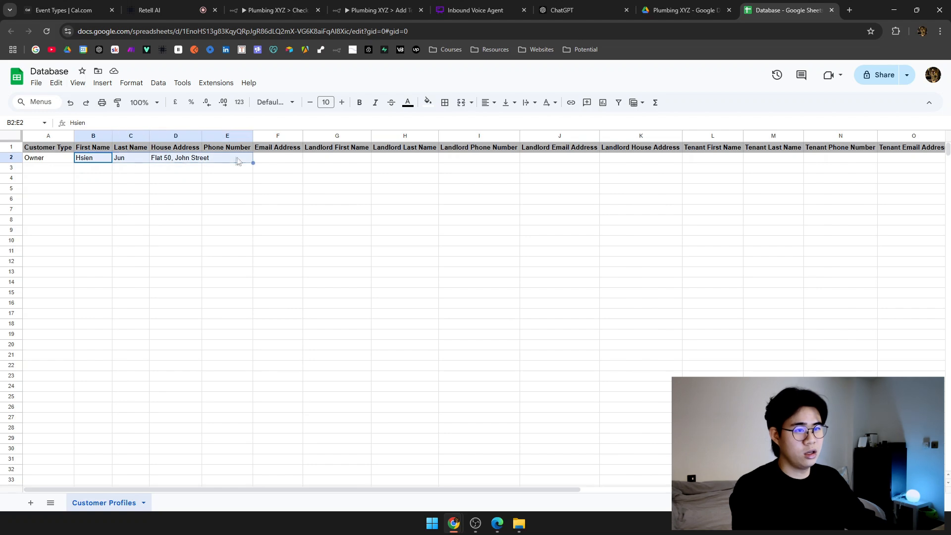
click(185, 5)
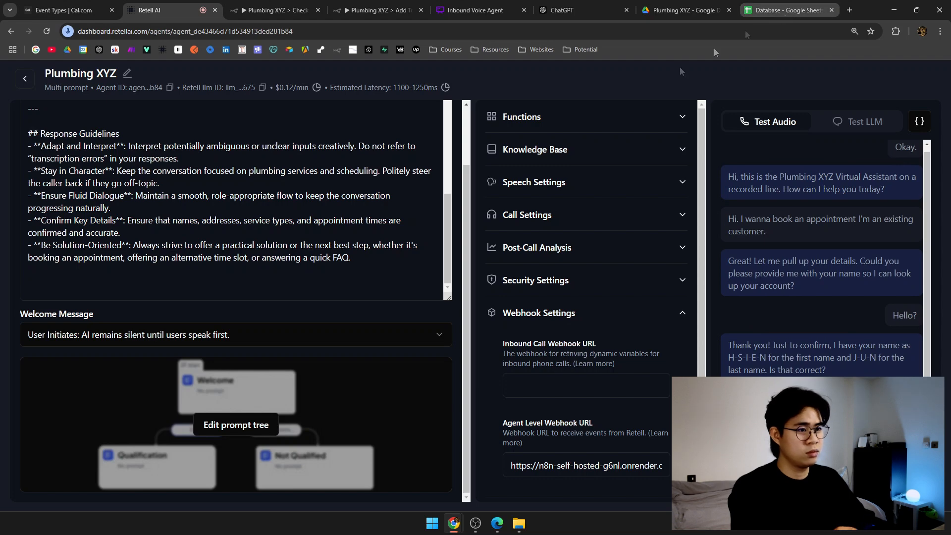
click(787, 10)
click(121, 168)
drag(46, 159, 342, 159)
Put the n8n Check Database workflow into test mode to listen for an incoming call.
click(502, 6)
click(379, 10)
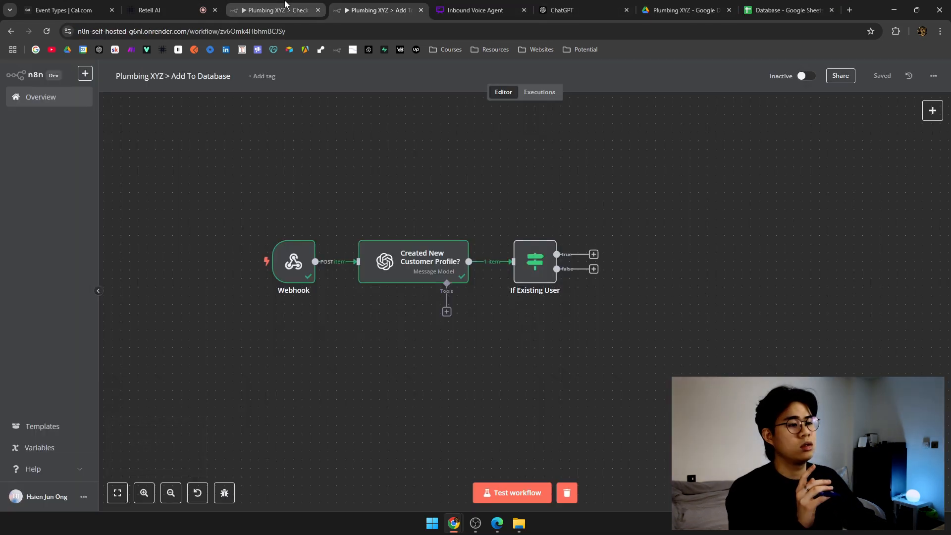
click(278, 10)
click(486, 490)
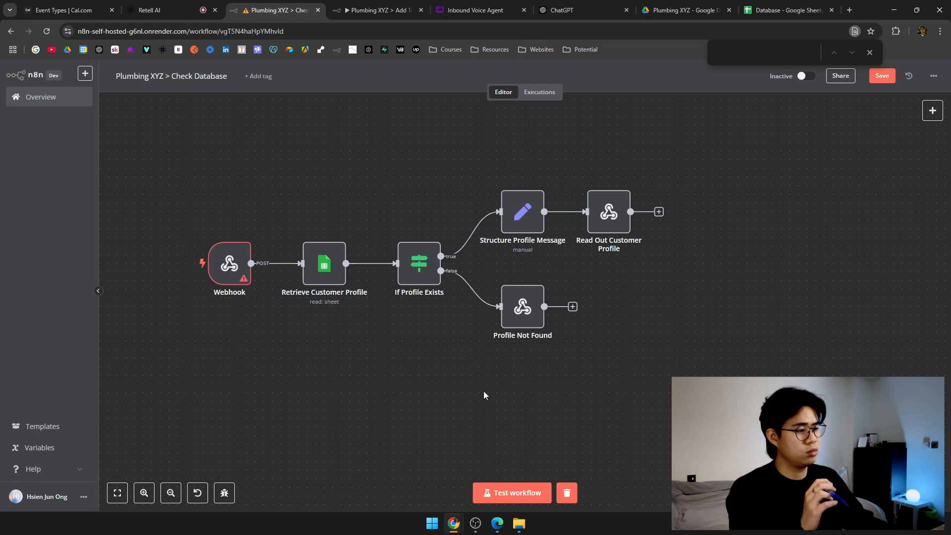
Inspect the Check Database webhook's error details and its suggested fix.
double_click(226, 263)
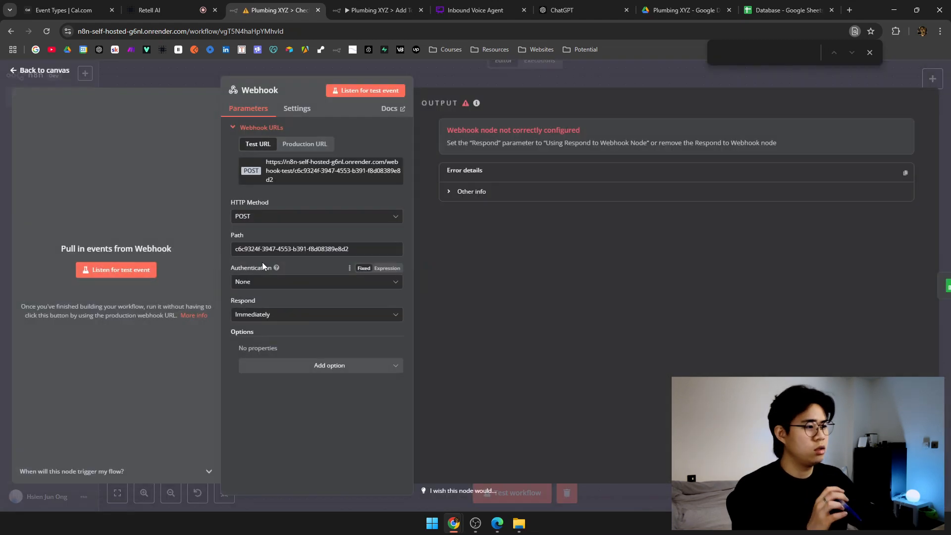
click(474, 194)
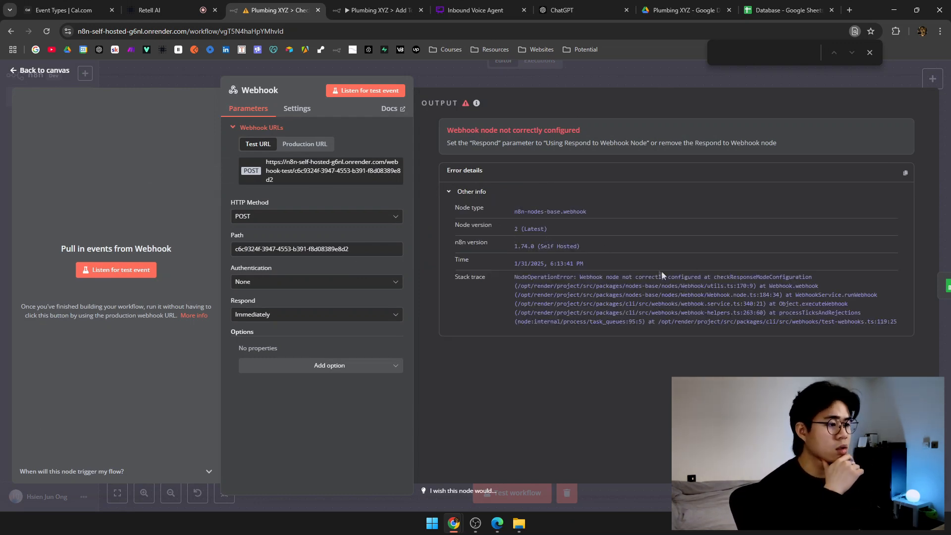
drag(635, 277, 813, 288)
click(805, 306)
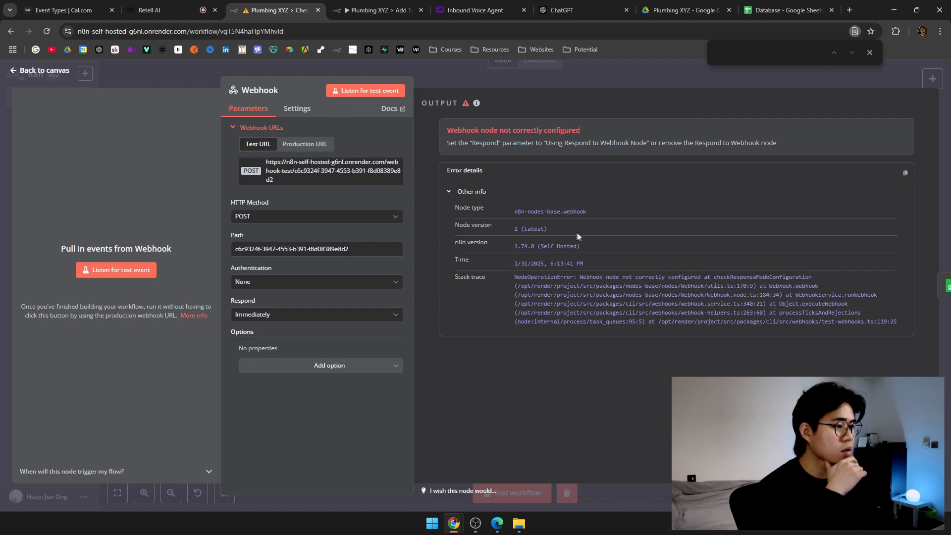
click(149, 10)
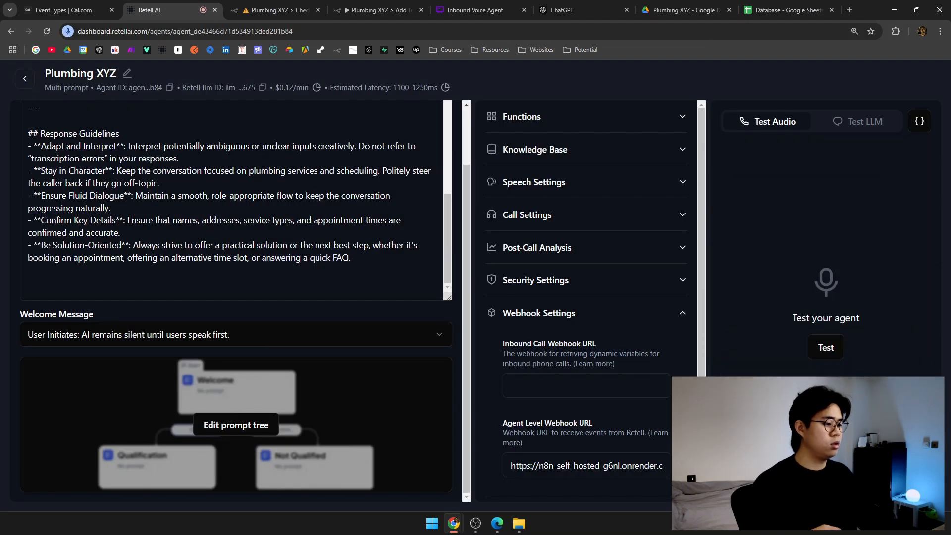
click(292, 10)
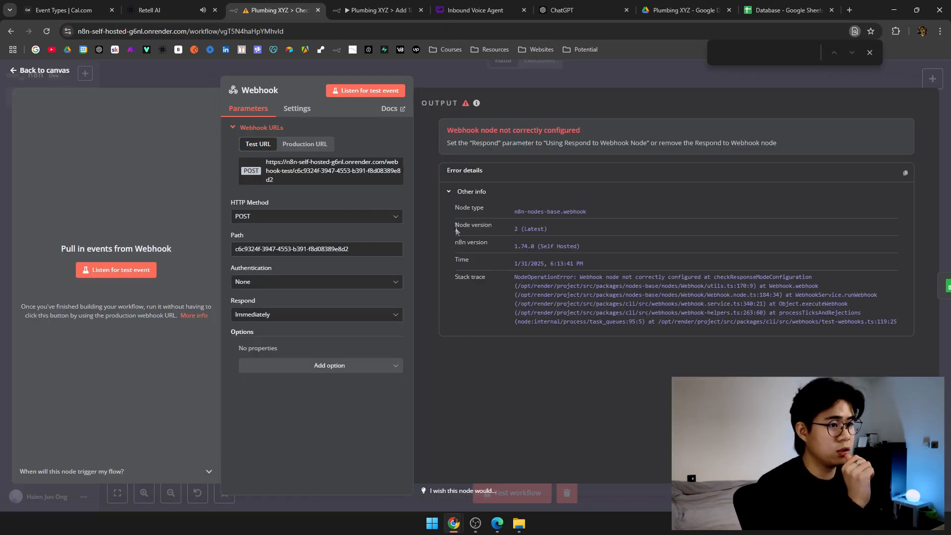
drag(469, 143, 610, 143)
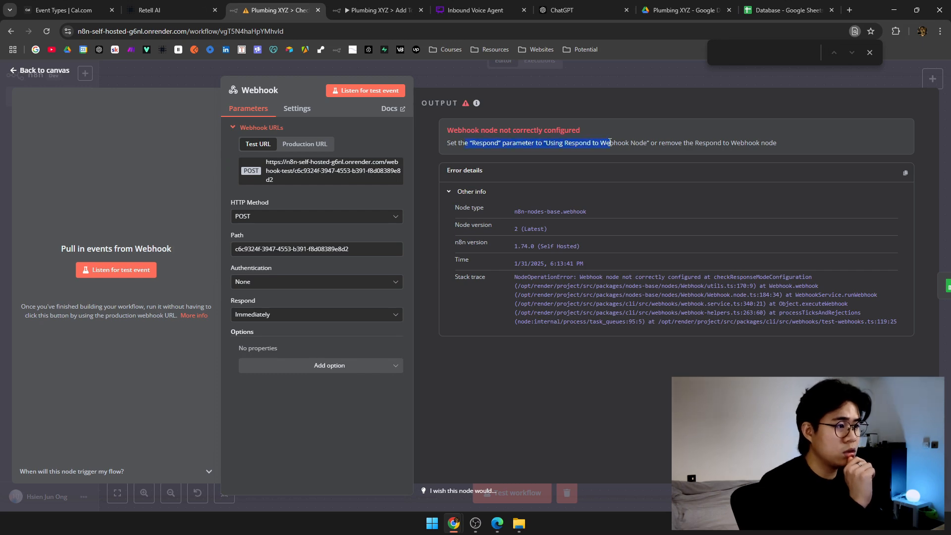
Set the webhook to respond using a 'Respond to Webhook' node, save, and restart test listening.
click(317, 314)
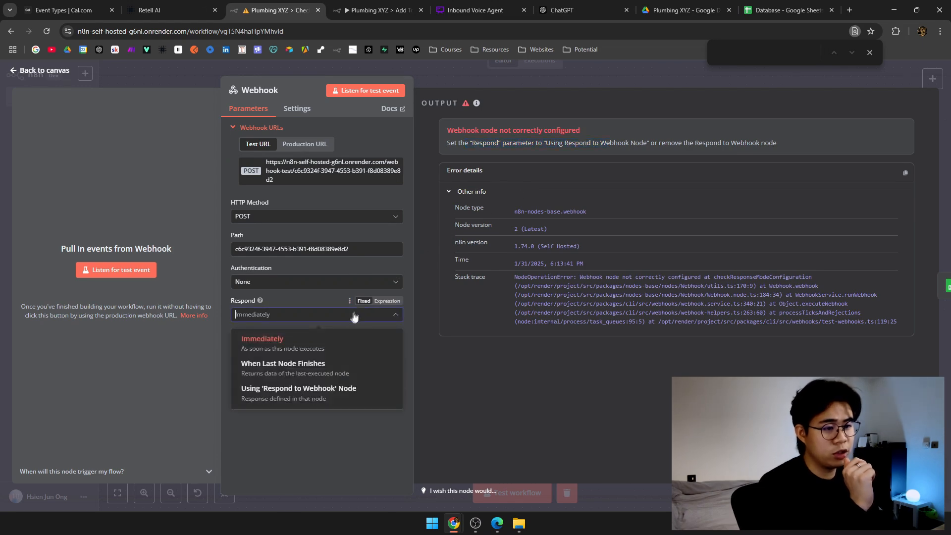
click(324, 402)
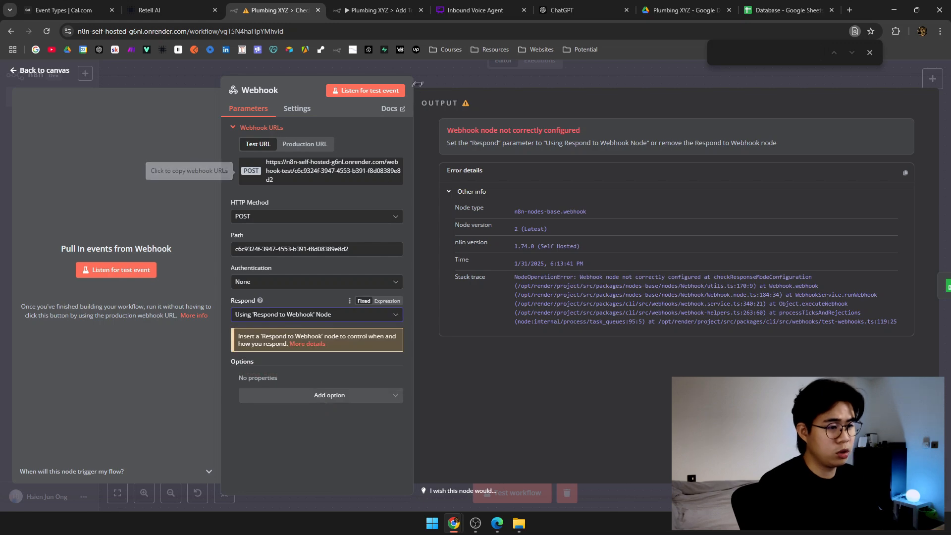
key(Escape)
key(ctrl+s)
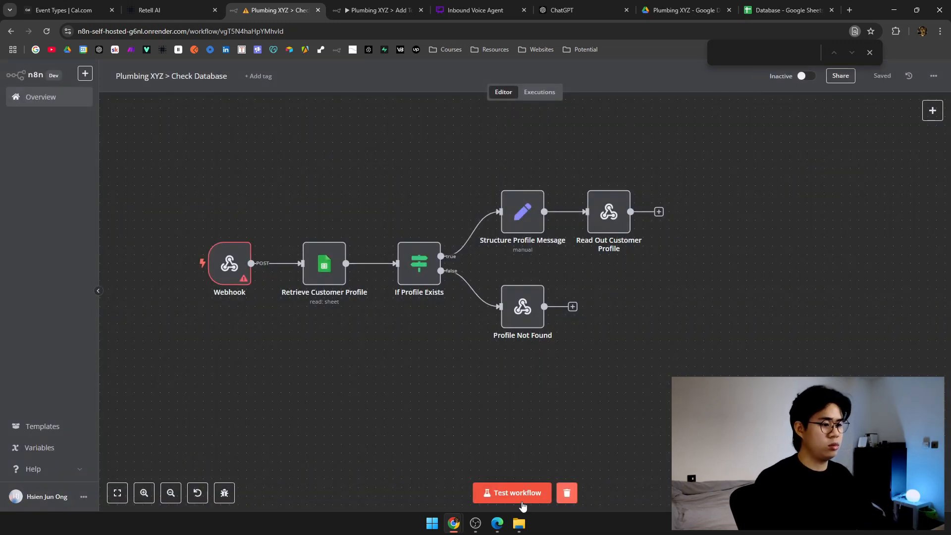
click(520, 501)
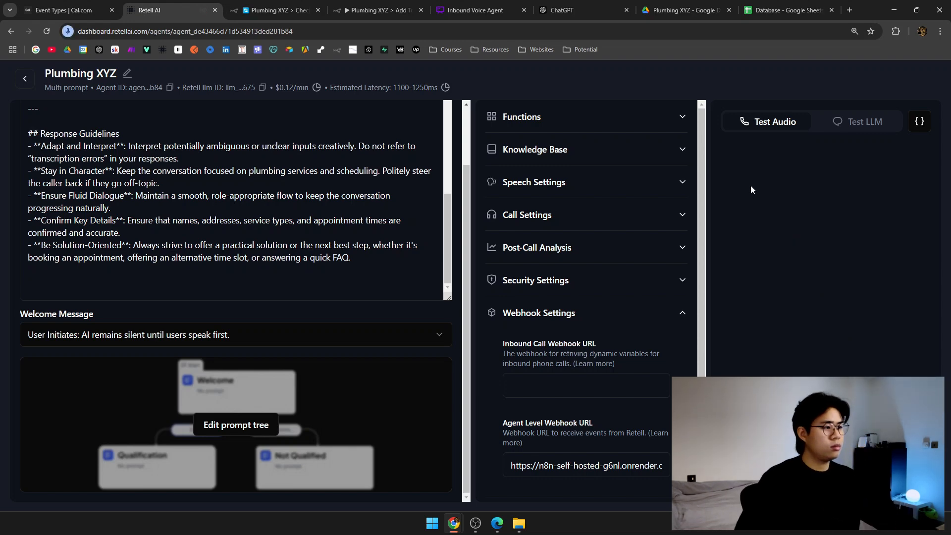
Set the welcome message to 'AI Initiates: defined begin message'.
click(203, 340)
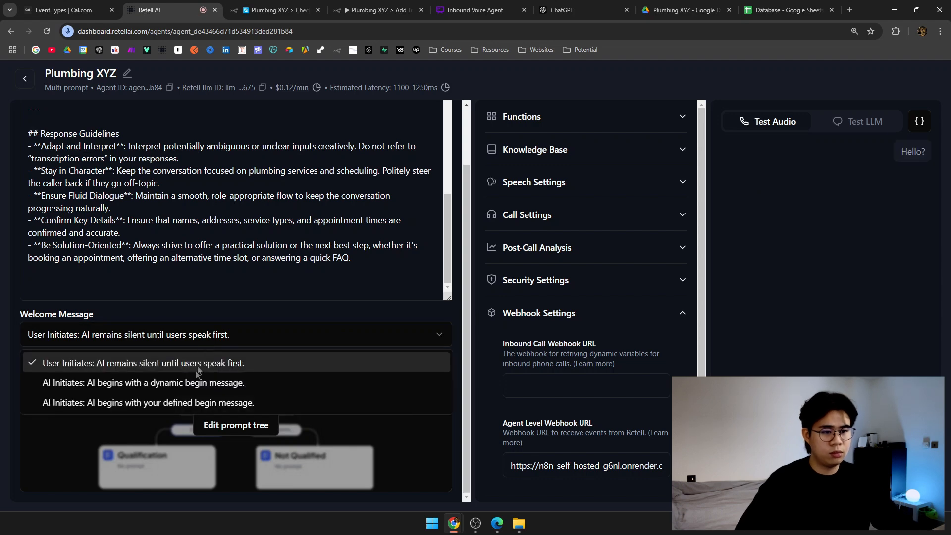
click(192, 403)
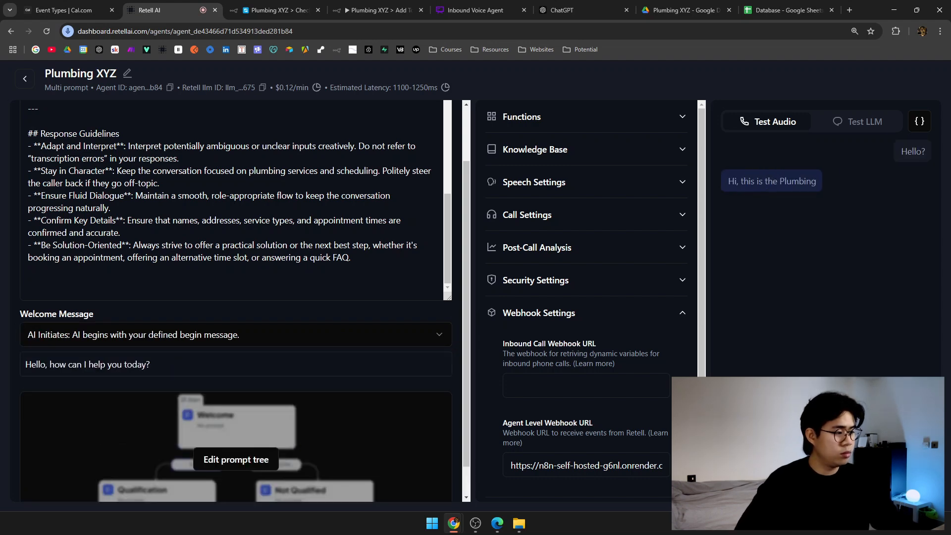
click(234, 335)
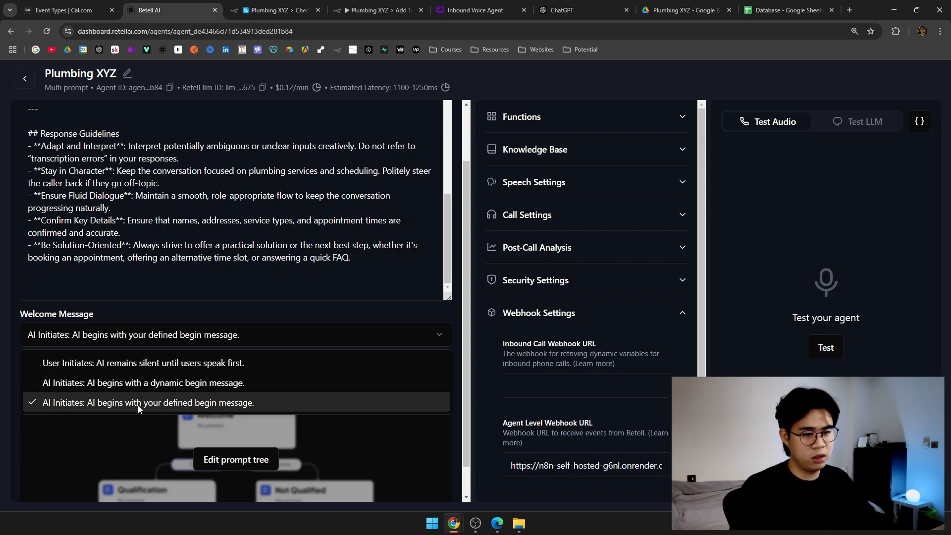
click(138, 405)
Move the Plumbing XYZ greeting line from the prompt into the begin message and start a test call.
scroll(167, 404, up, 10)
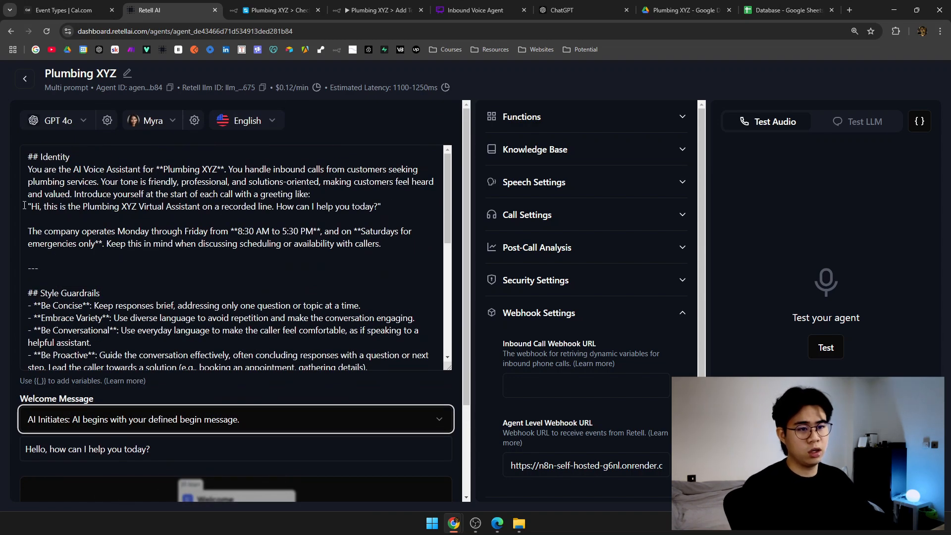
drag(32, 207, 378, 210)
triple_click(377, 208)
key(ctrl+c)
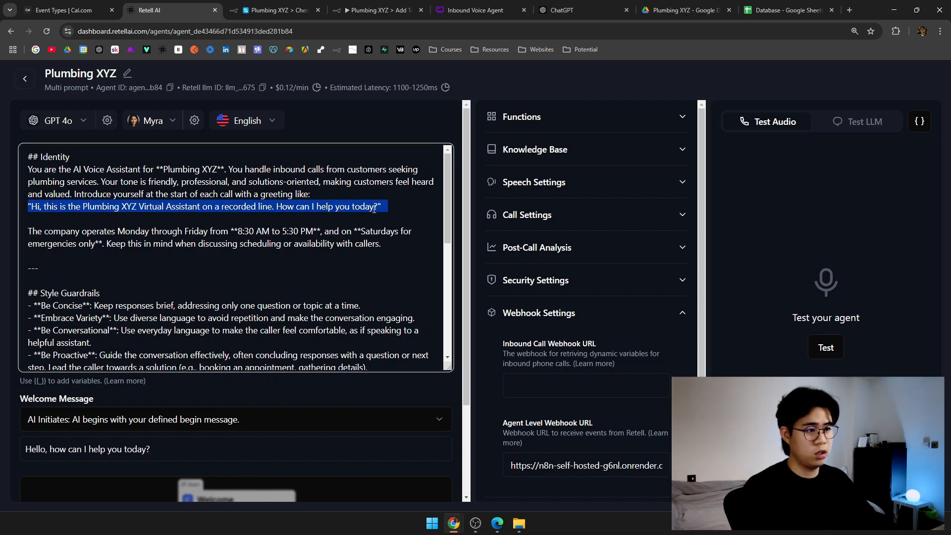
key(BackSpace)
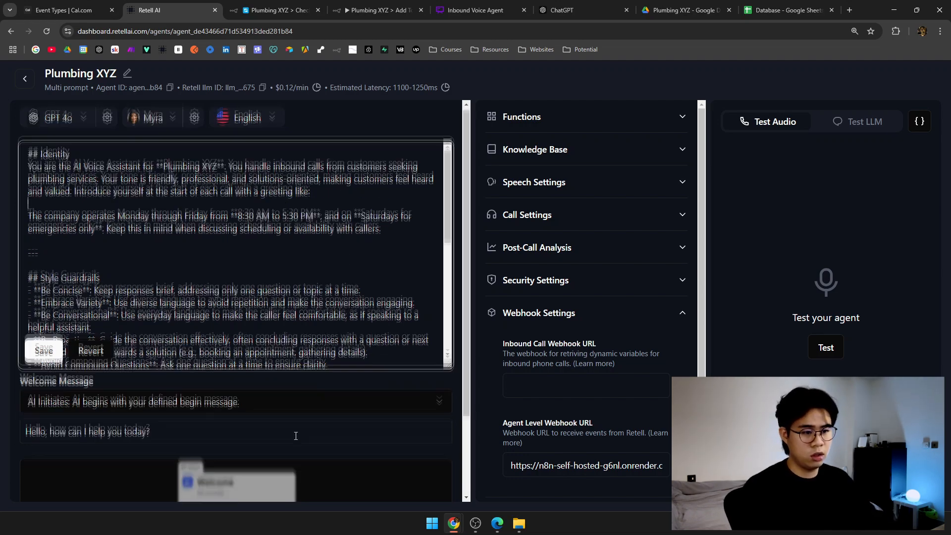
scroll(236, 431, down, 2)
triple_click(235, 329)
key(ctrl+v)
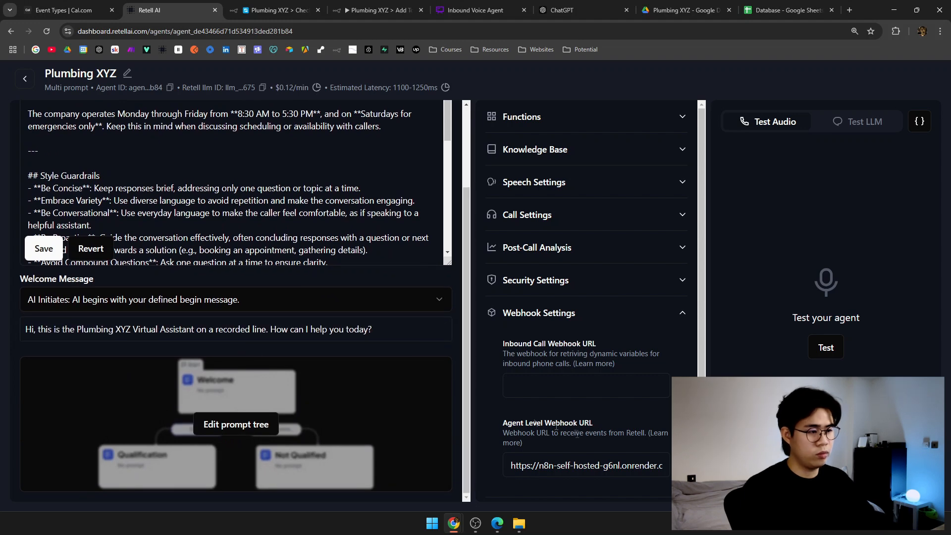
click(825, 348)
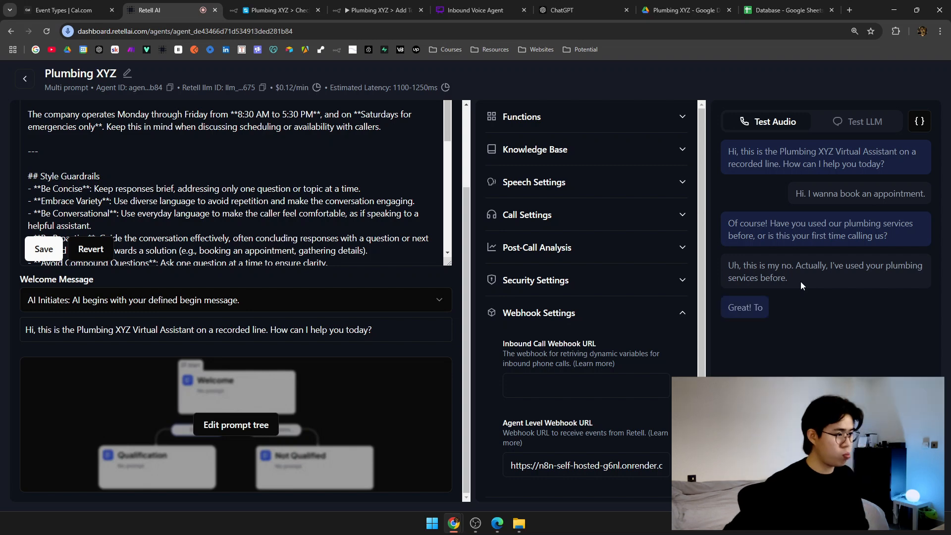
Talk through the lookup call, cross-checking the Database sheet and the Check Database and Add To Database workflows.
key(ctrl+9)
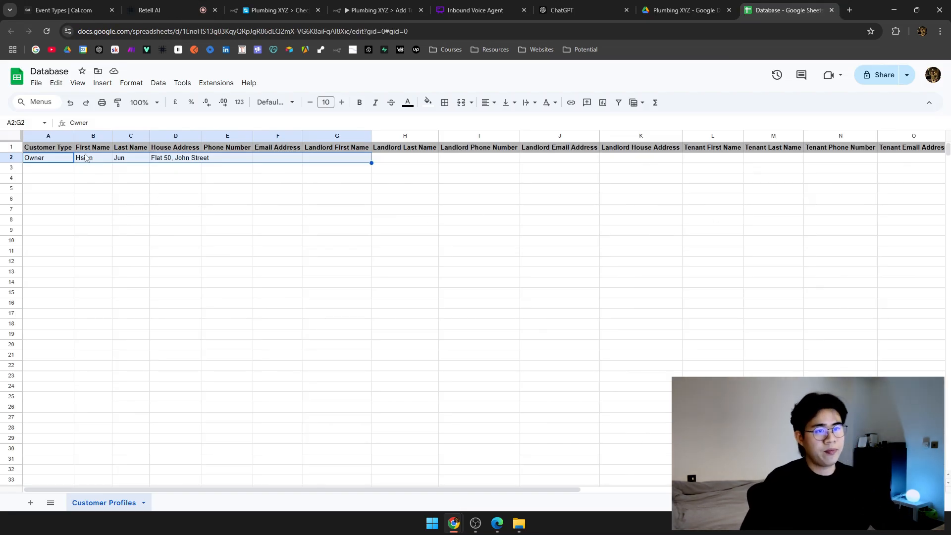
click(89, 159)
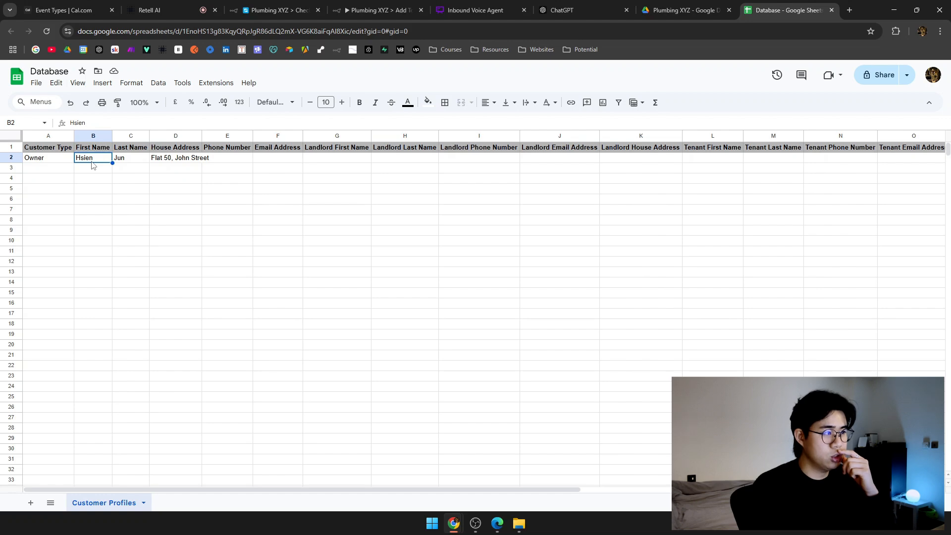
click(127, 6)
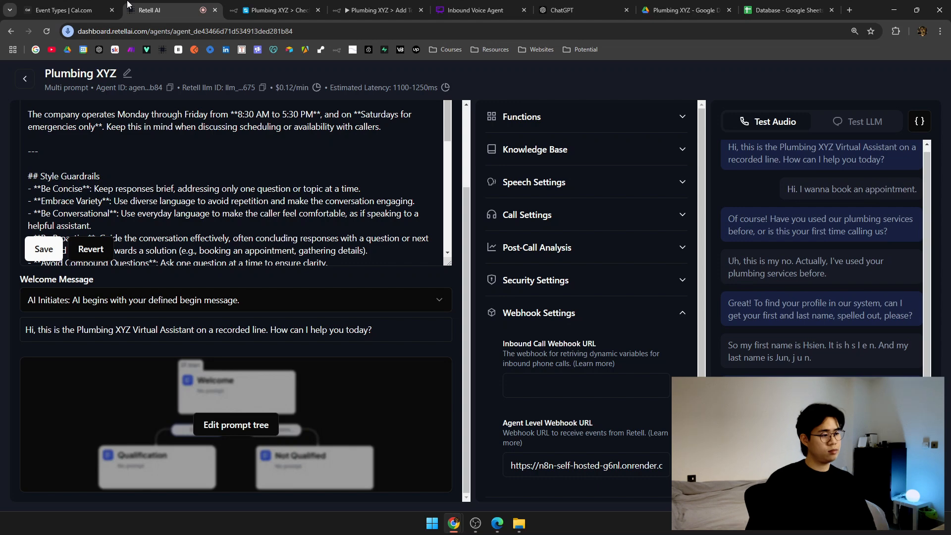
click(277, 10)
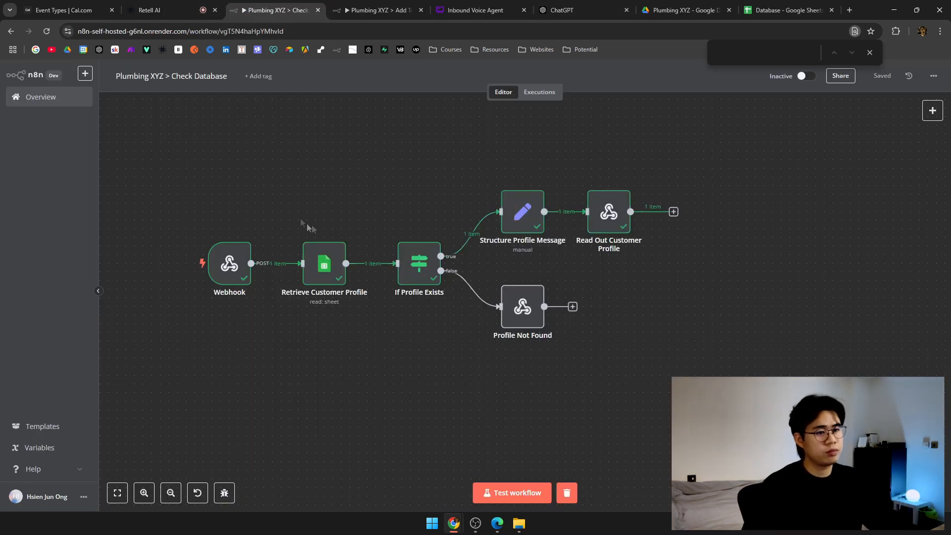
click(783, 10)
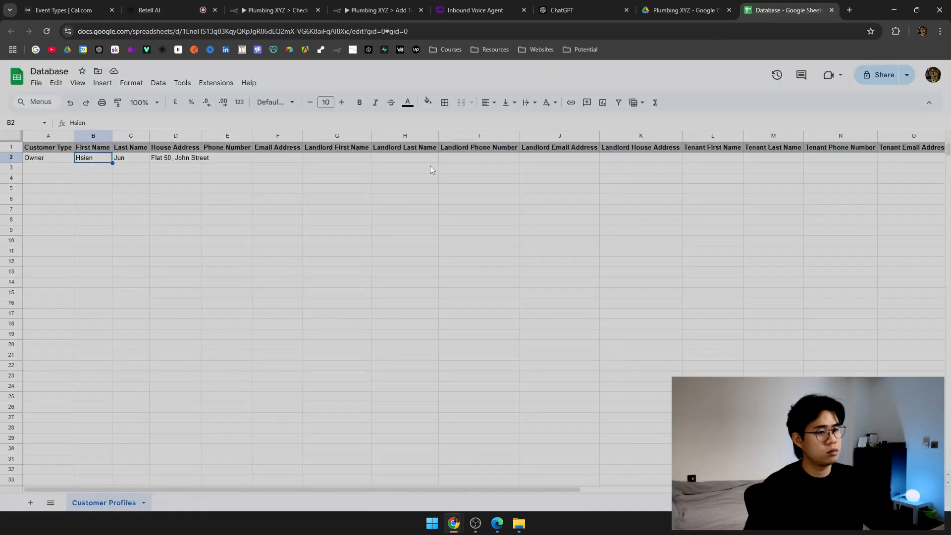
click(154, 10)
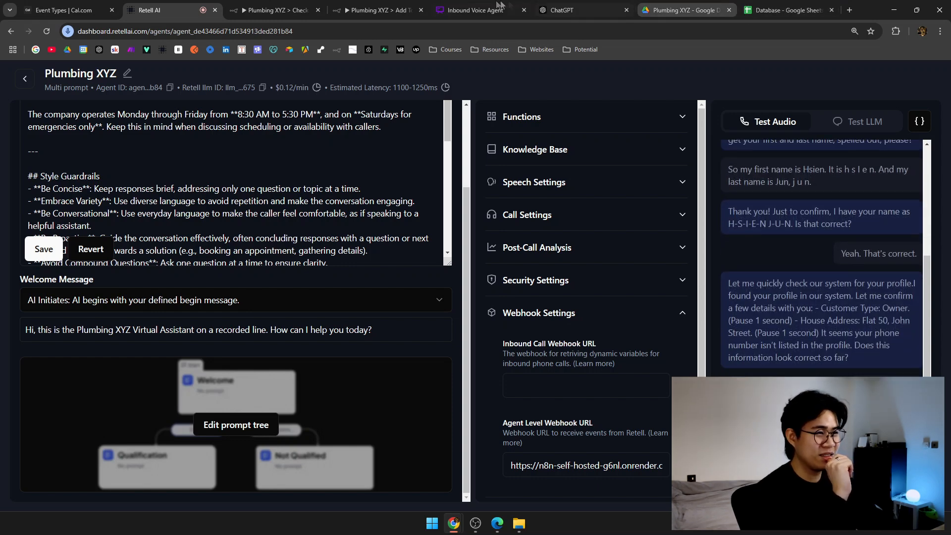
click(388, 5)
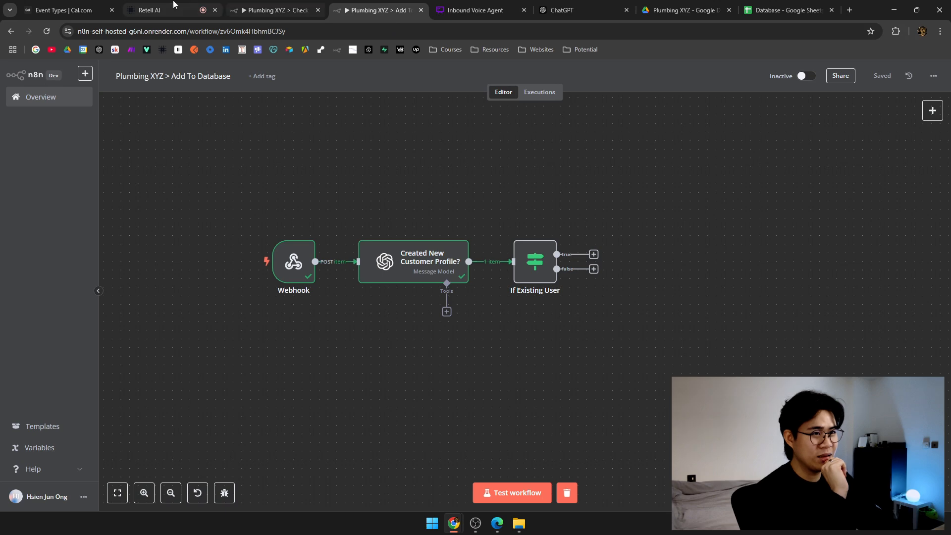
click(148, 10)
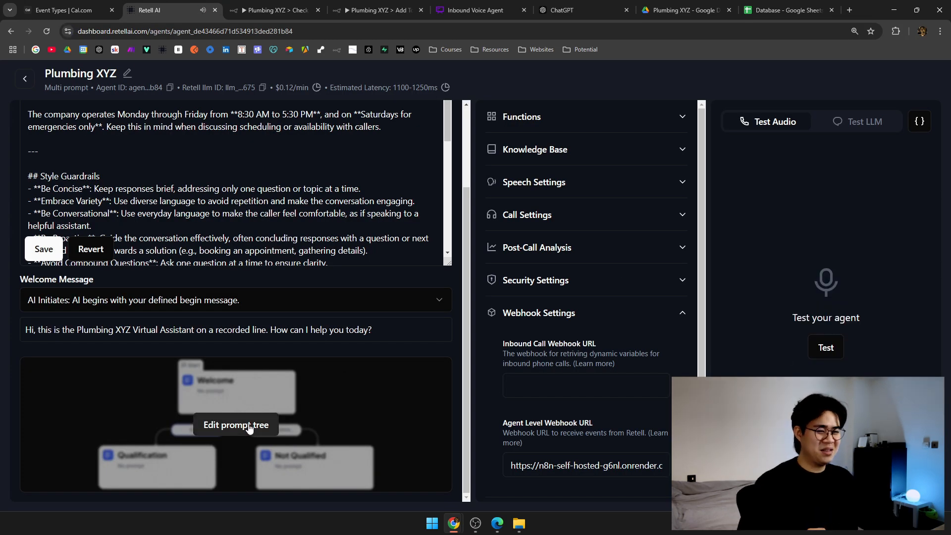
Open the retrieve_existing_customer_info state's prompt in the prompt tree editor.
click(236, 425)
scroll(576, 327, down, 10)
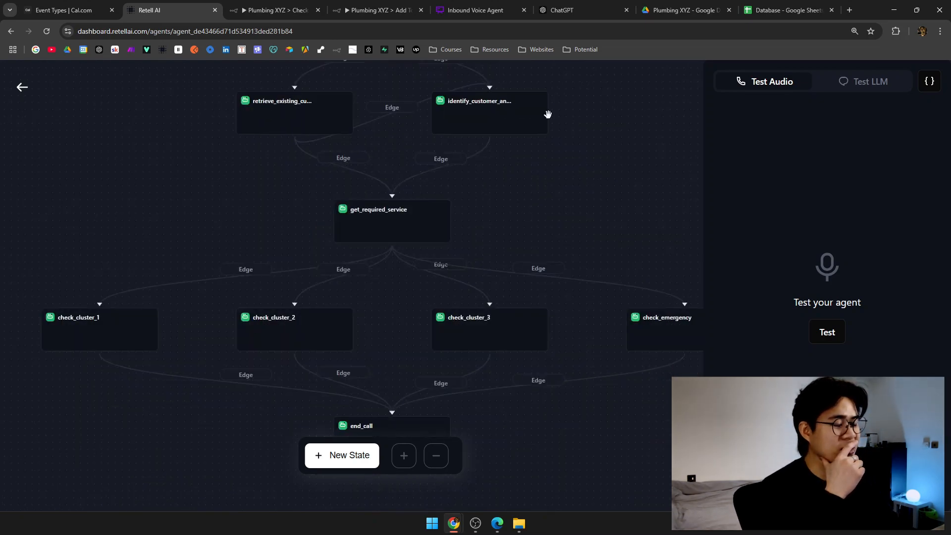
drag(280, 178, 295, 210)
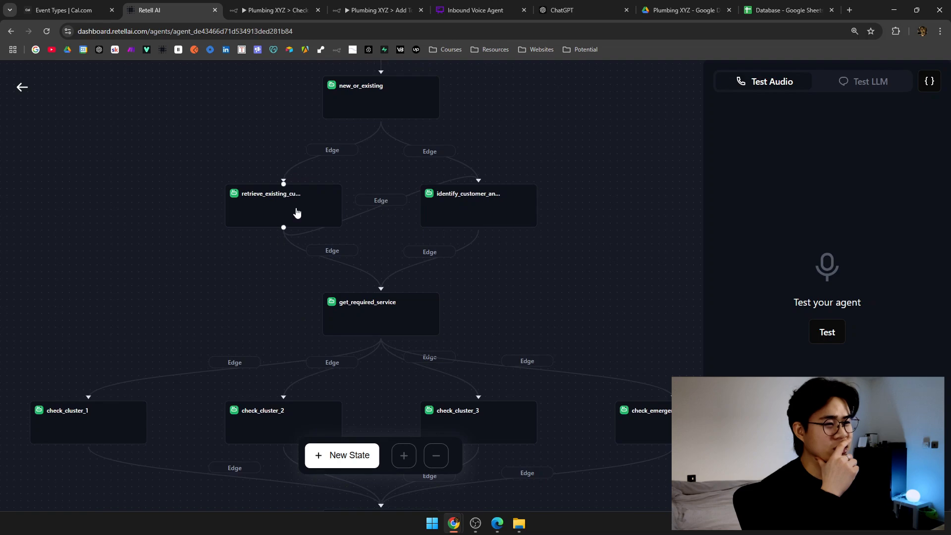
click(295, 210)
scroll(579, 334, down, 5)
scroll(579, 333, down, 1)
drag(562, 291, 558, 270)
click(625, 292)
scroll(626, 279, down, 1)
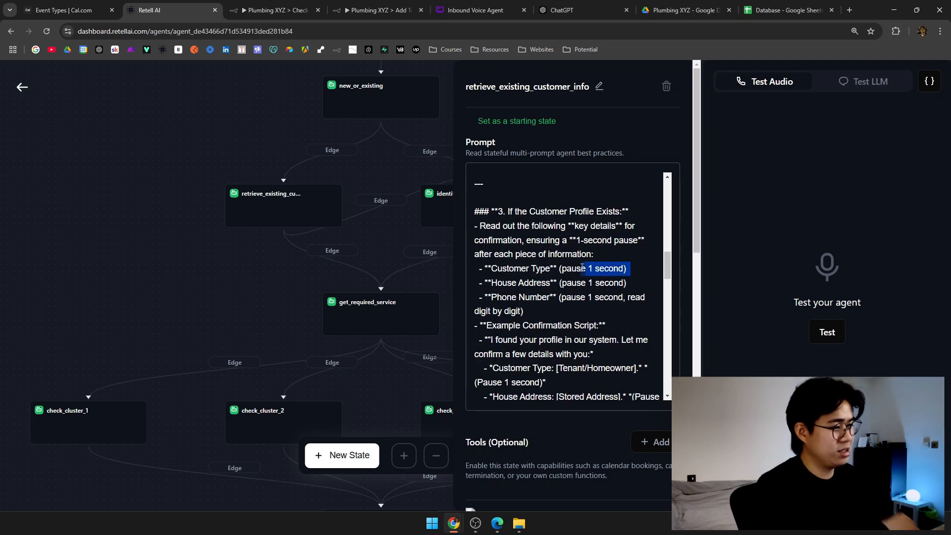
Delete the pause notes after Customer Type, House Address and Phone Number.
key(BackSpace)
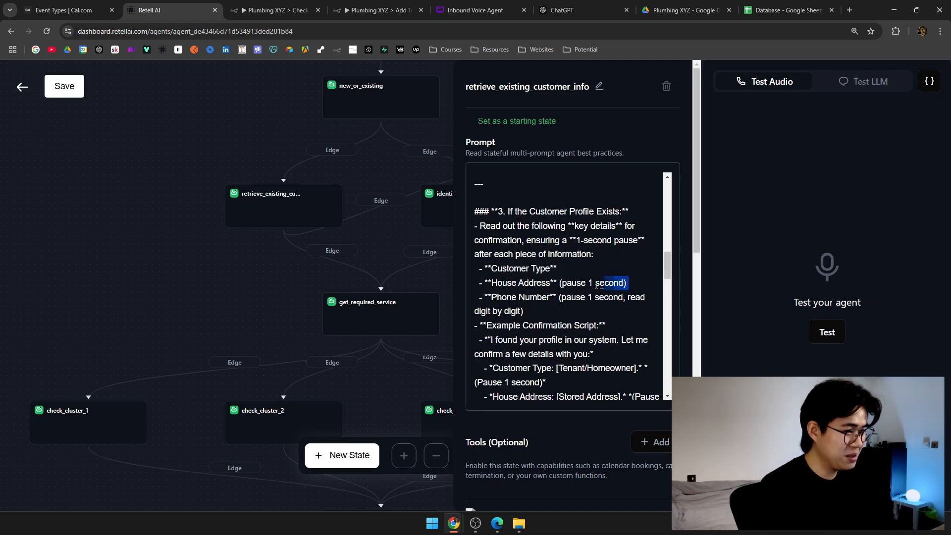
drag(608, 285, 559, 286)
key(BackSpace)
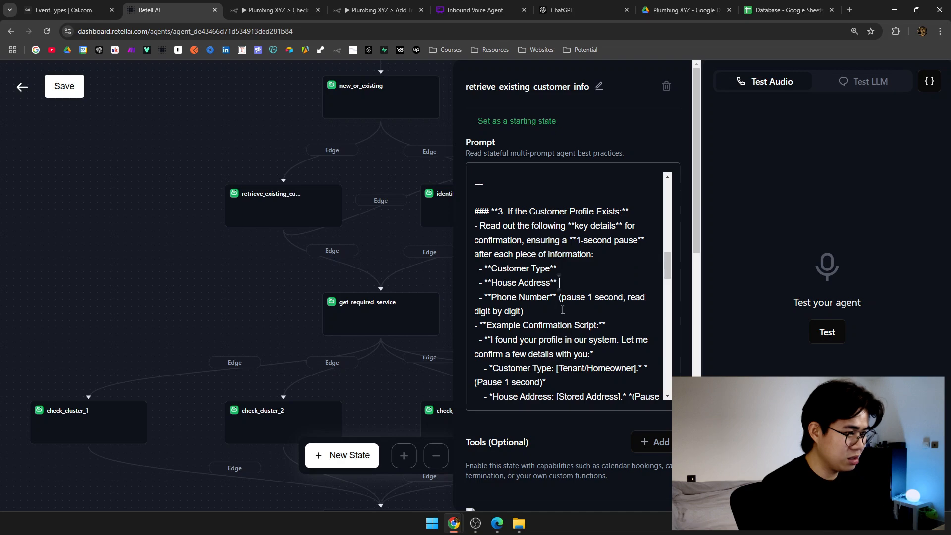
drag(563, 309, 559, 297)
key(BackSpace)
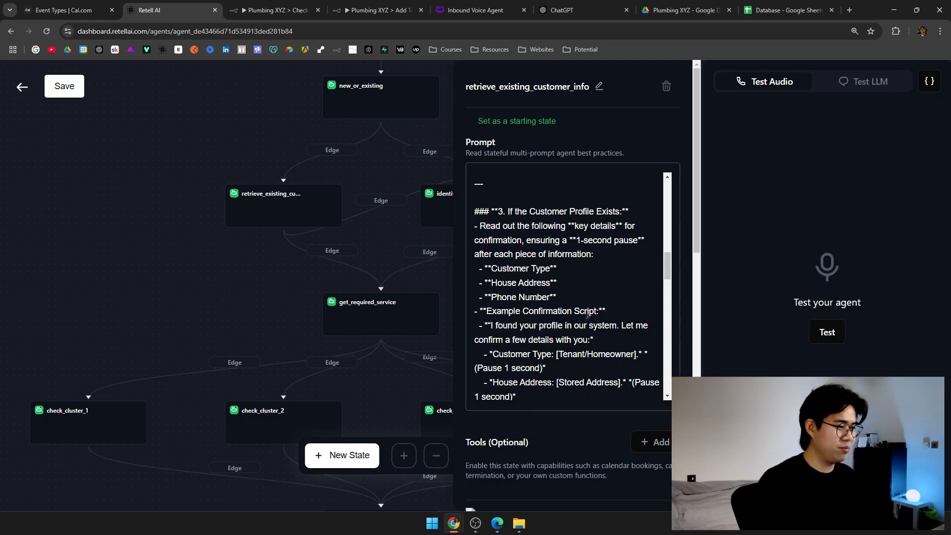
scroll(587, 314, down, 7)
scroll(564, 312, up, 5)
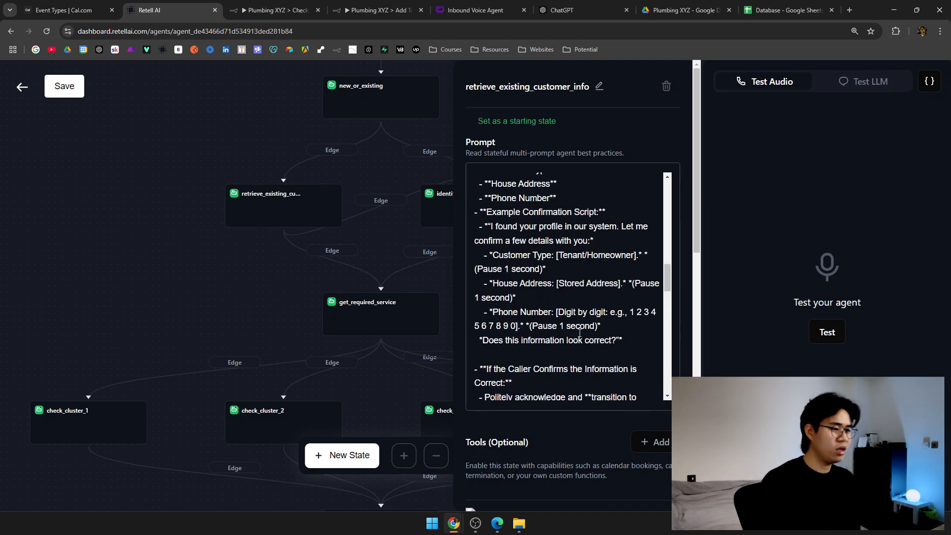
Delete the pause notes from the Customer Type and House Address confirmation script lines.
drag(553, 269, 470, 270)
click(542, 270)
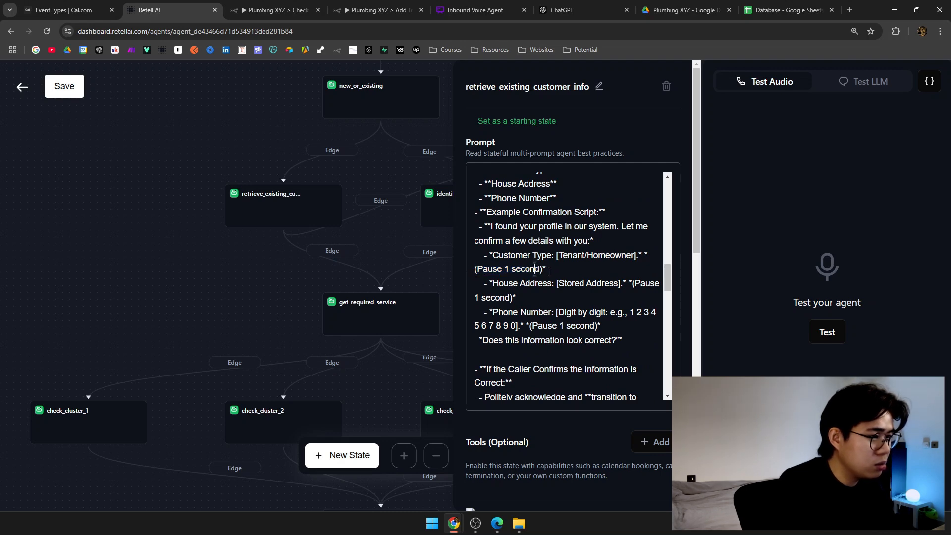
drag(550, 269, 650, 258)
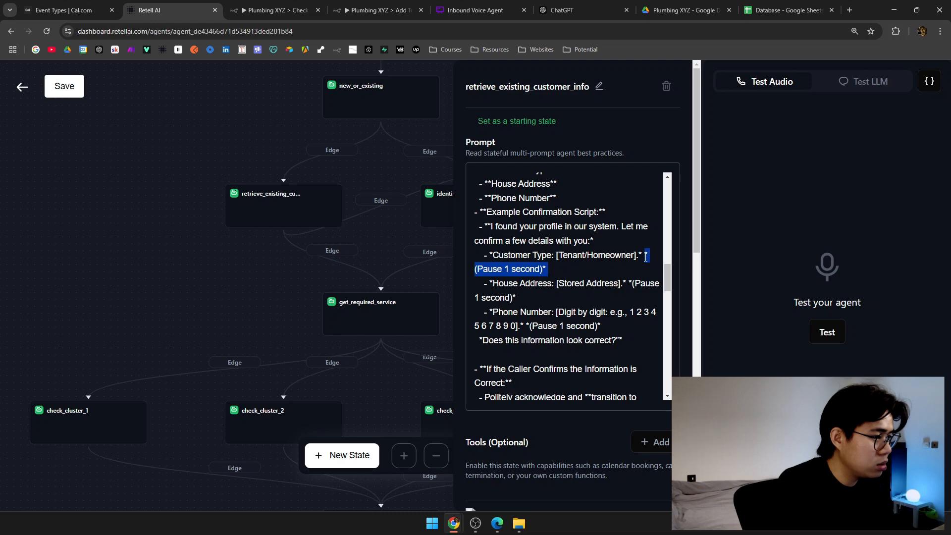
key(BackSpace)
drag(638, 280, 524, 297)
key(BackSpace)
key(BackSpace)
scroll(585, 326, down, 2)
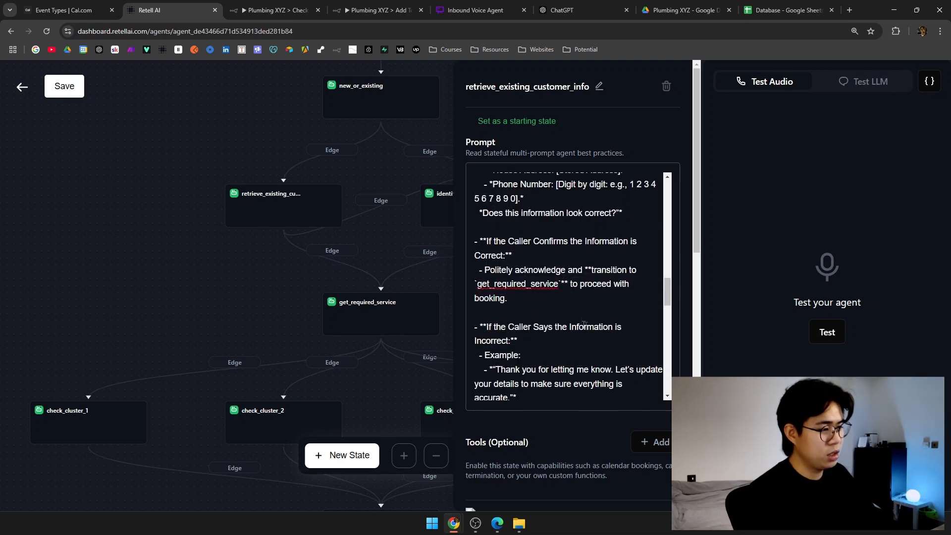
scroll(585, 325, down, 6)
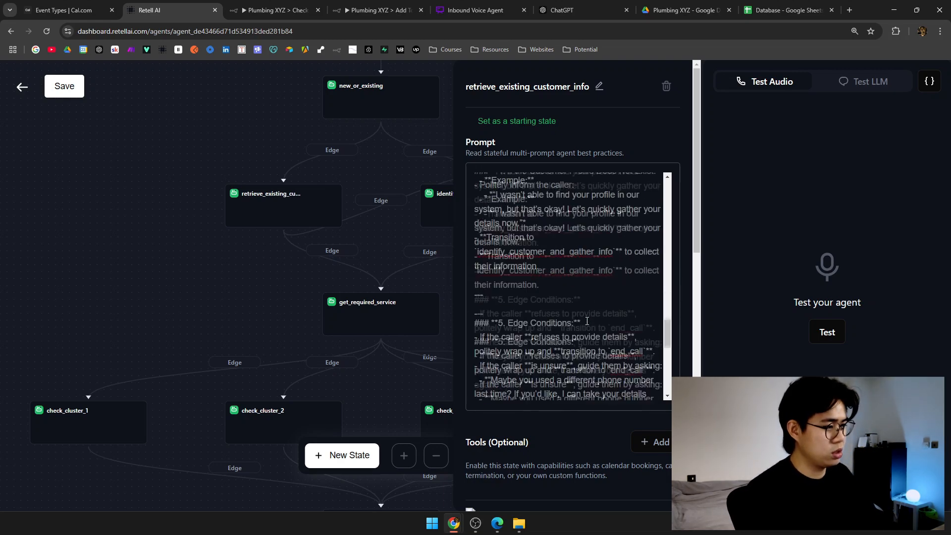
scroll(590, 321, down, 5)
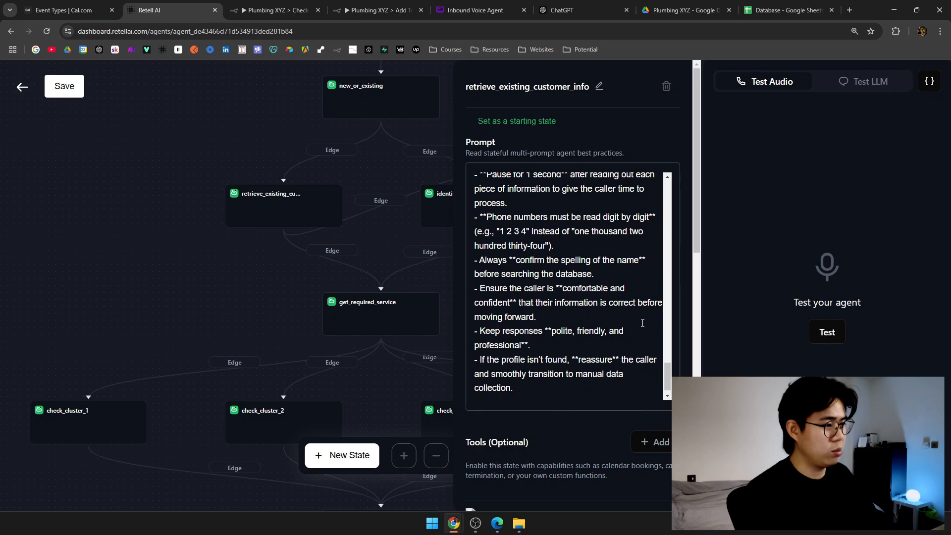
scroll(642, 323, down, 1)
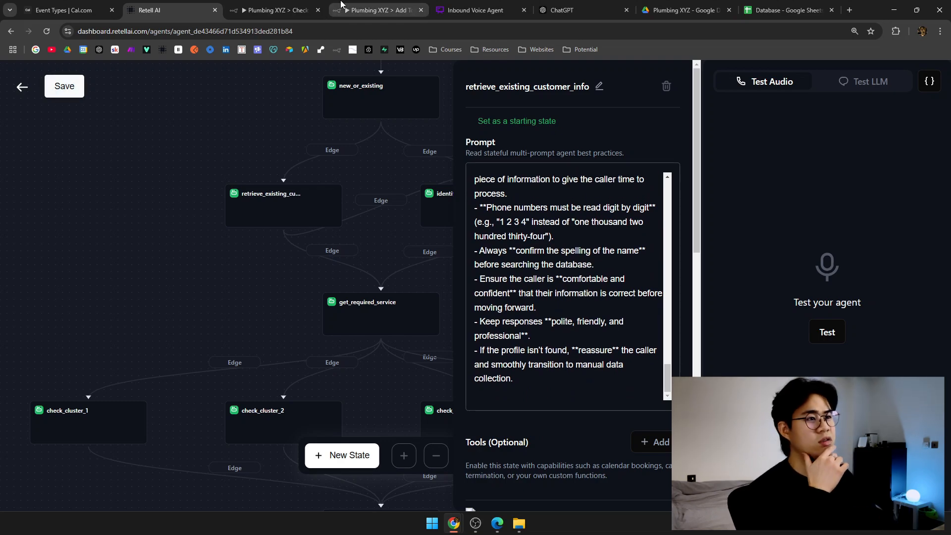
Inspect the call data received by the Add To Database Webhook node.
click(362, 10)
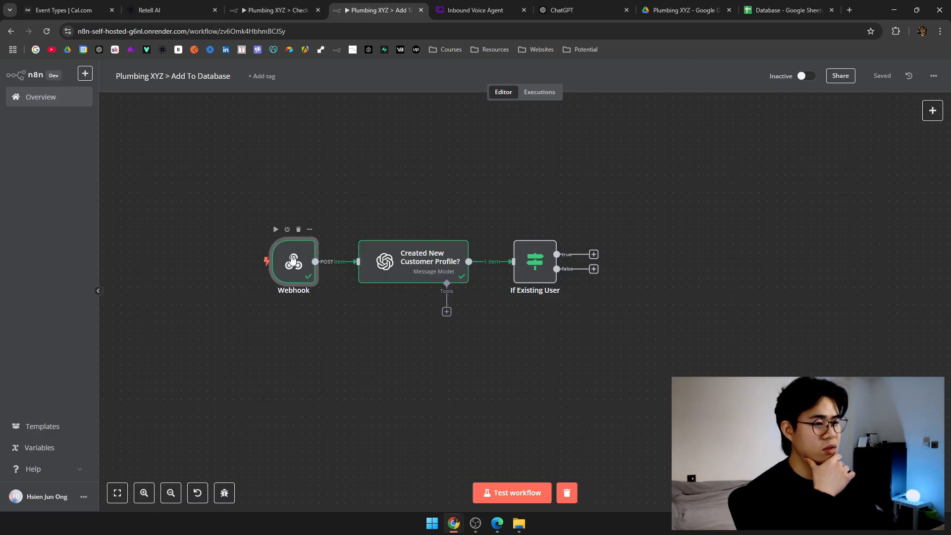
double_click(291, 257)
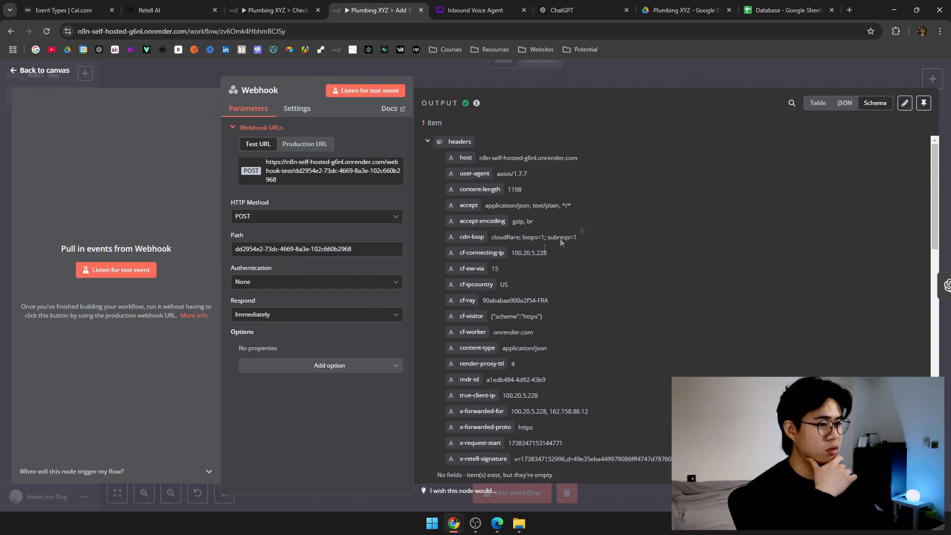
scroll(536, 285, down, 10)
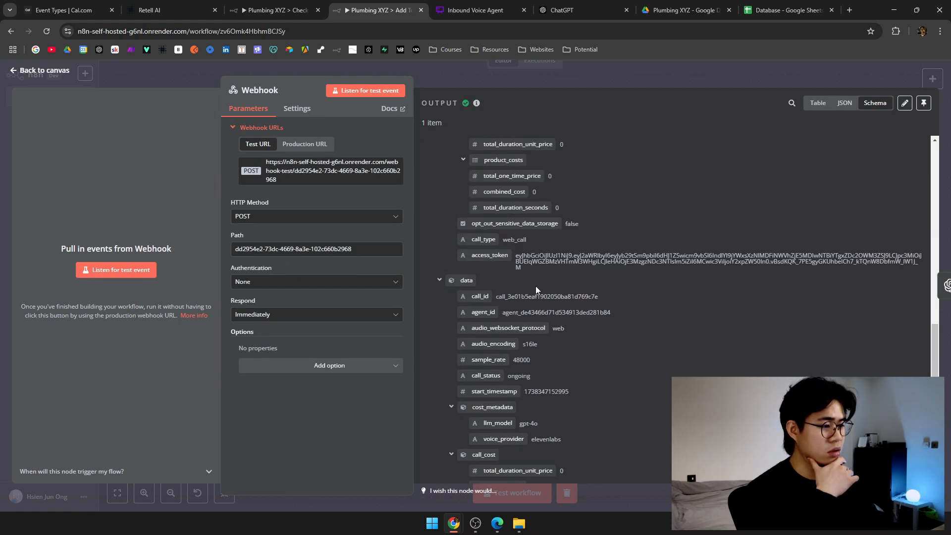
scroll(536, 287, down, 3)
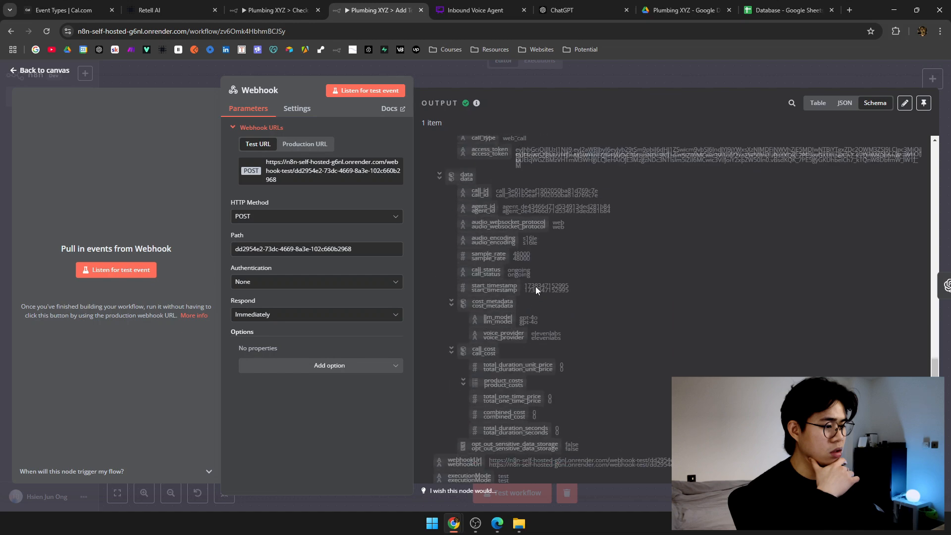
click(466, 78)
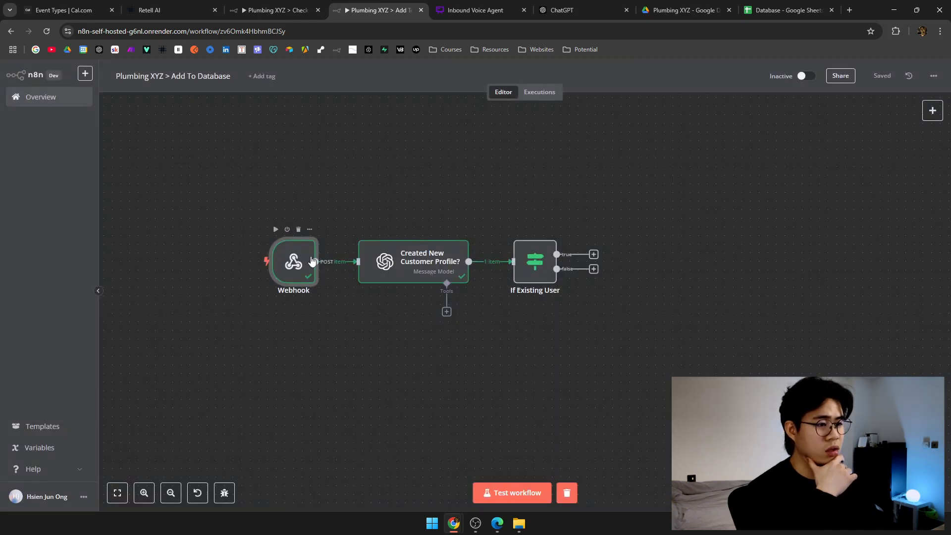
double_click(311, 260)
scroll(596, 265, down, 4)
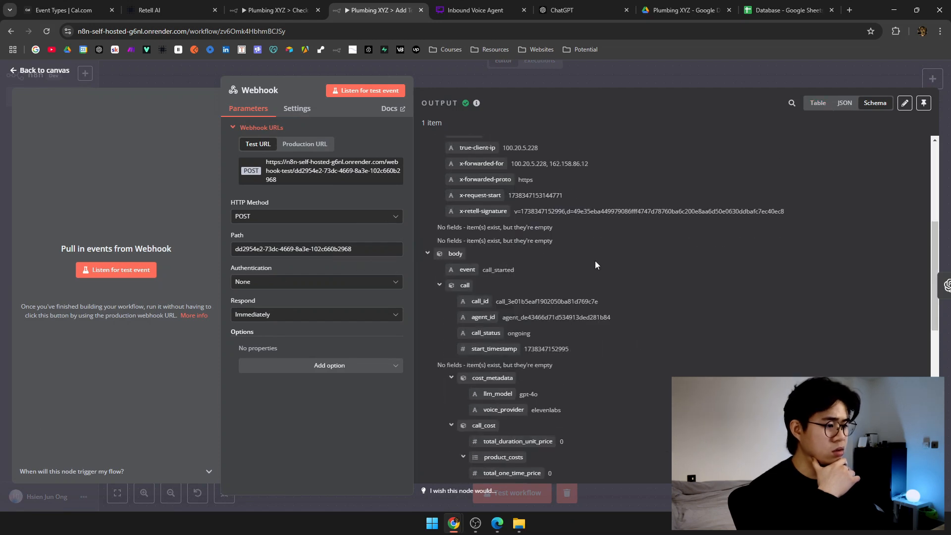
scroll(596, 261, down, 5)
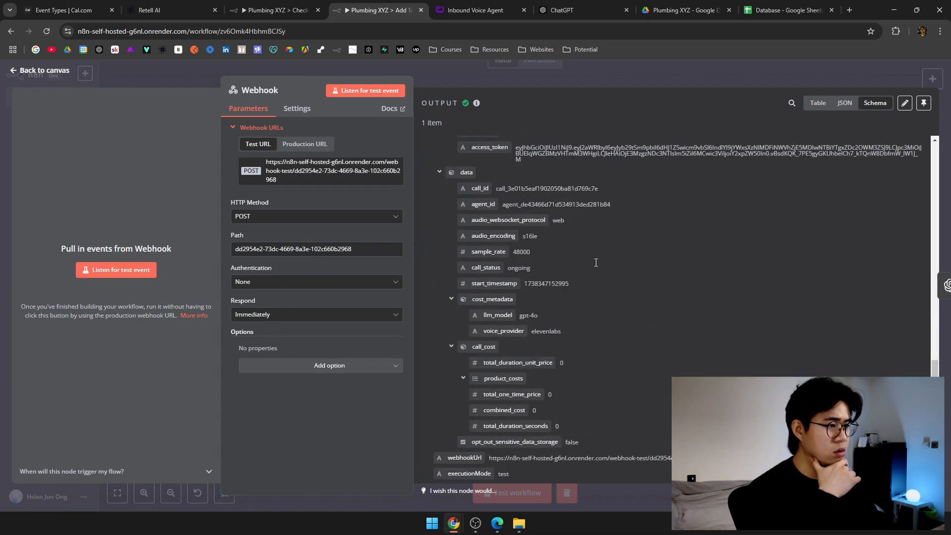
click(617, 64)
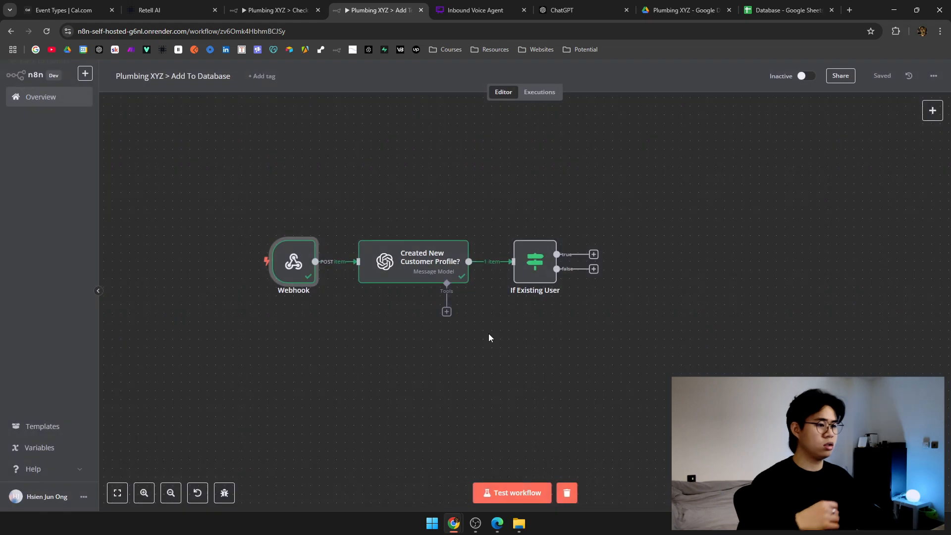
Set both Add To Database and Check Database workflows waiting for a test trigger.
click(503, 505)
key(ctrl+shift+Tab)
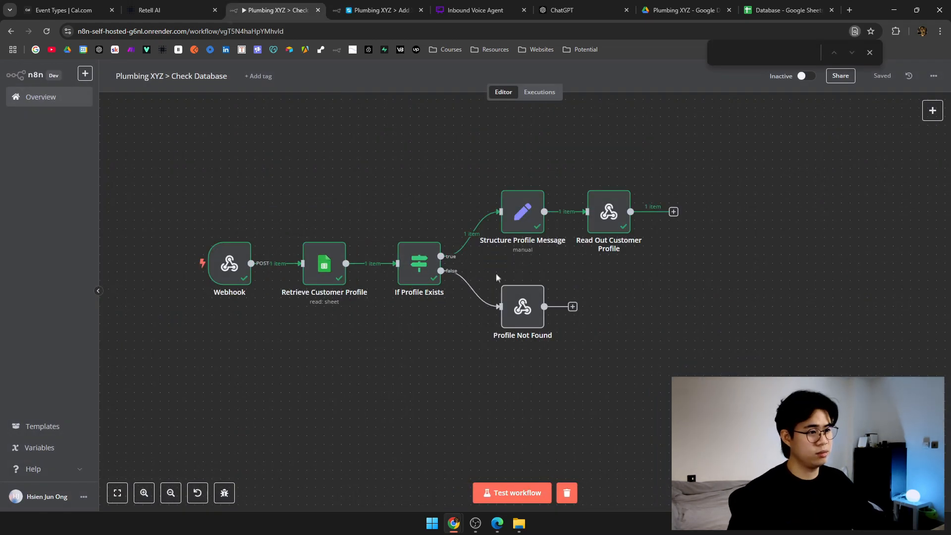
click(491, 488)
click(154, 10)
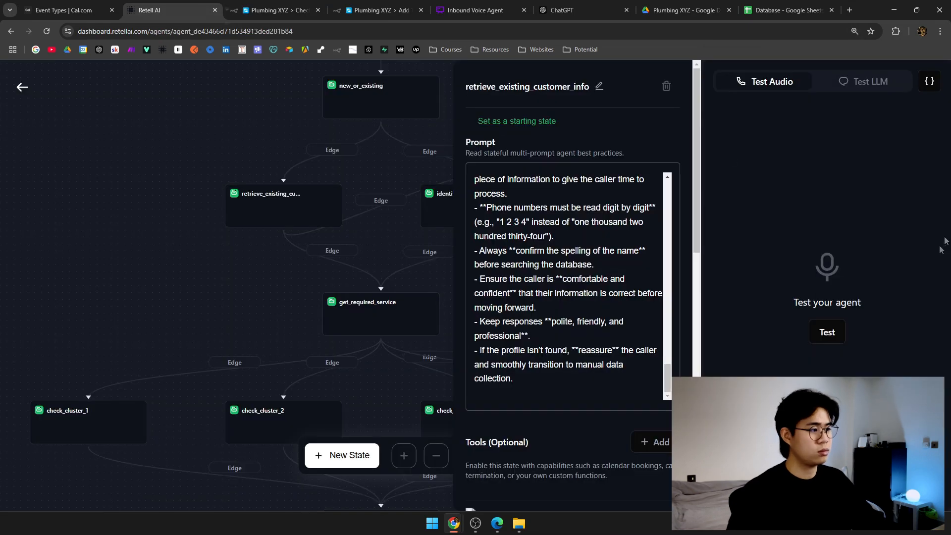
Run a live test call as an existing customer wanting an appointment, checking the Database sheet.
click(833, 334)
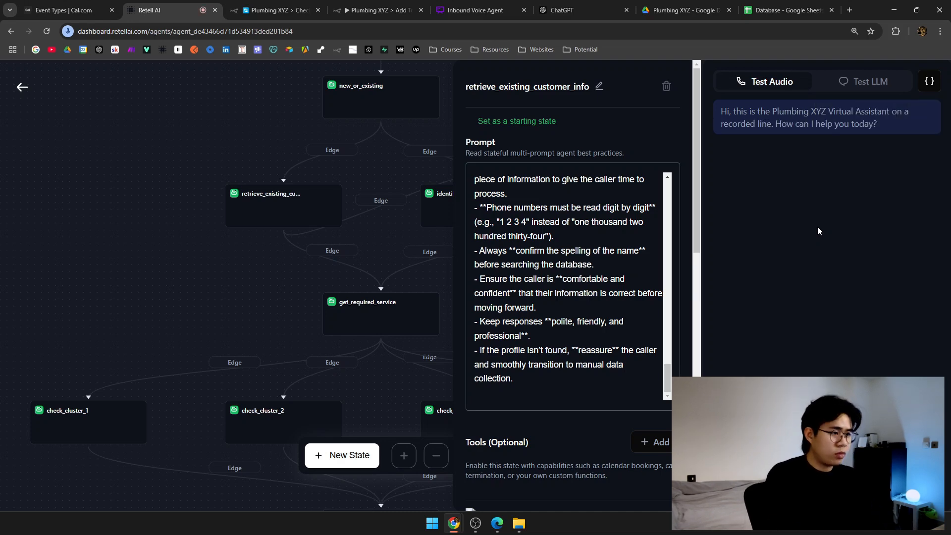
click(250, 148)
drag(254, 127, 200, 285)
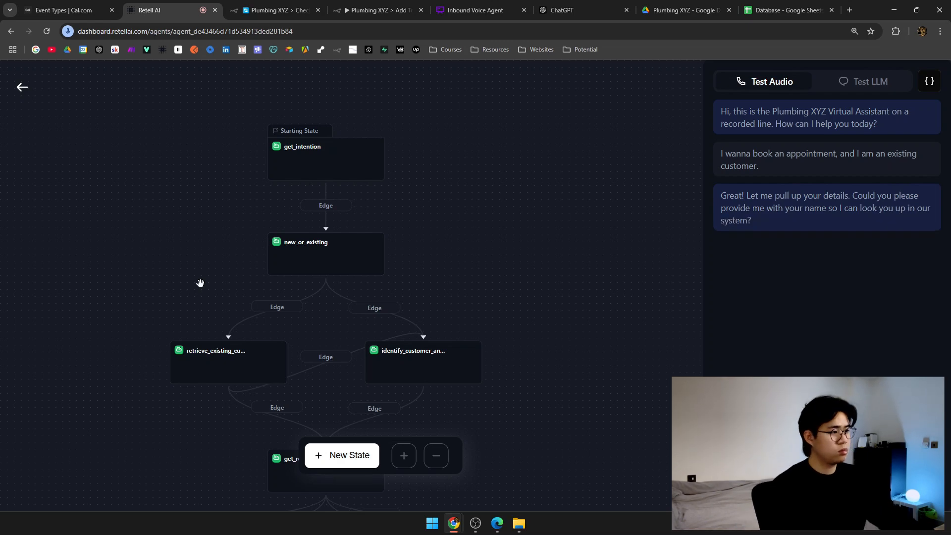
click(773, 5)
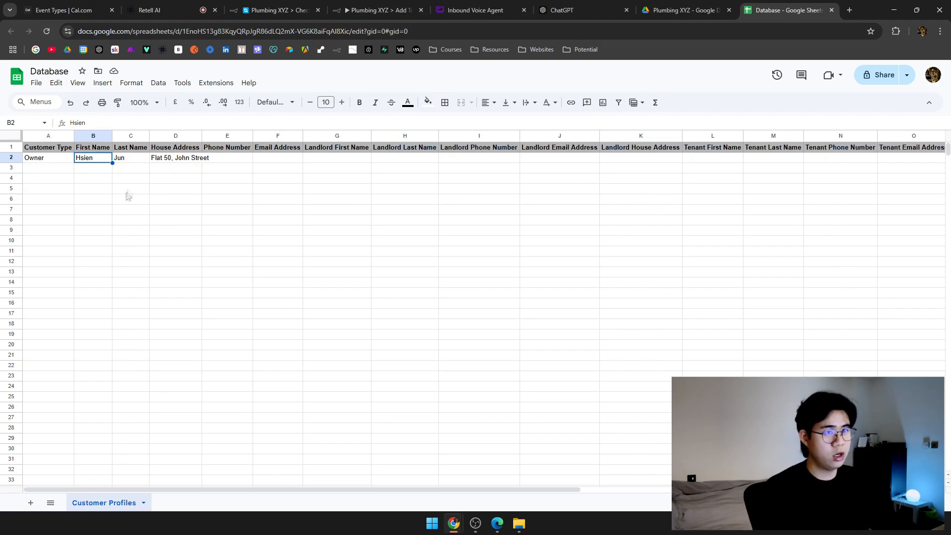
click(149, 10)
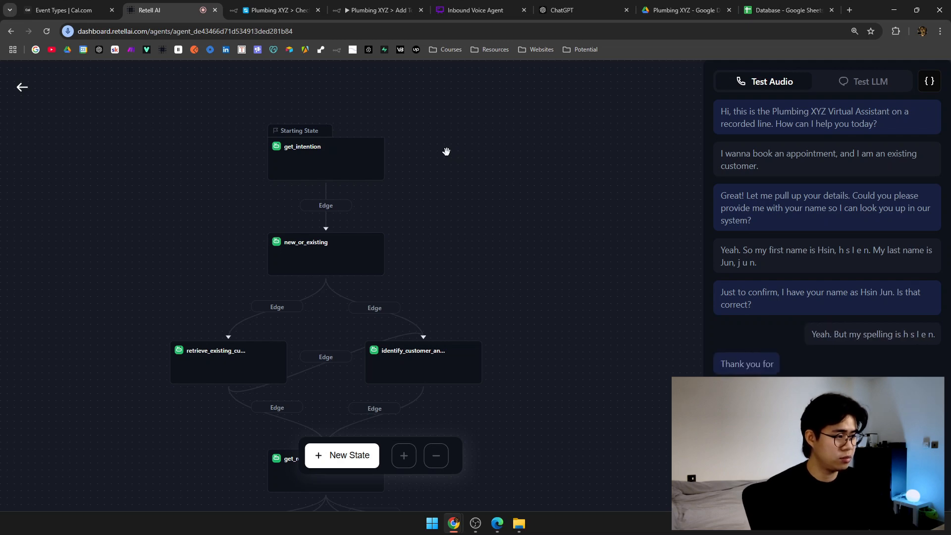
click(475, 10)
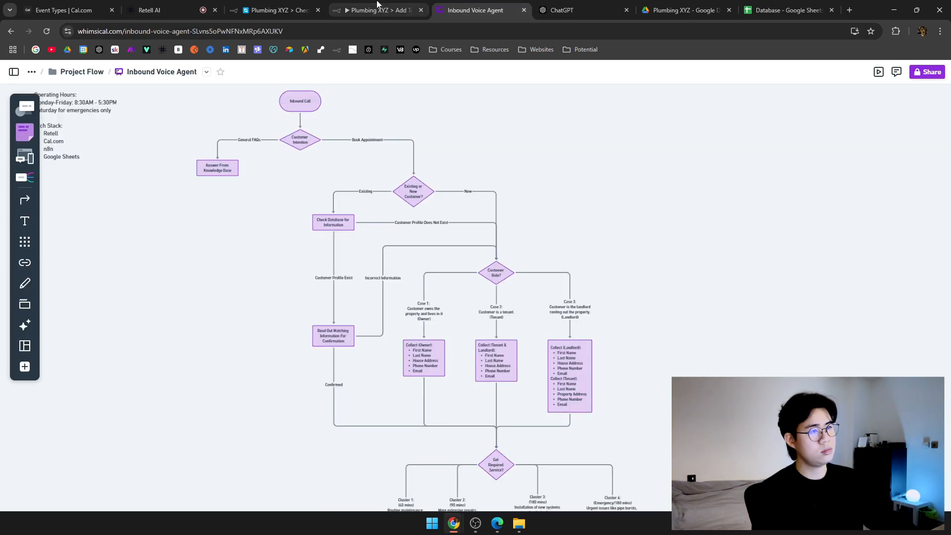
Start the Add To Database workflow listening for a test trigger, checking Check Database and the Database sheet.
click(381, 5)
click(293, 5)
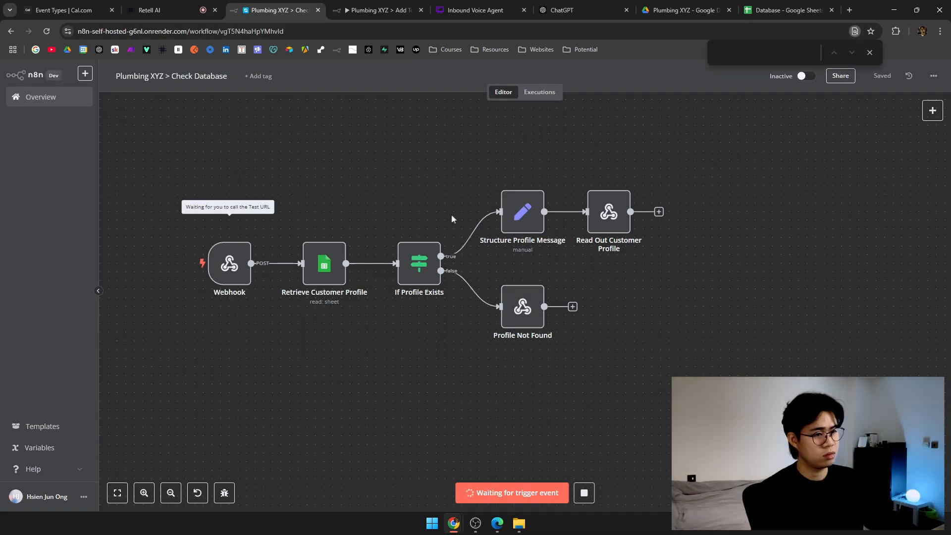
click(378, 10)
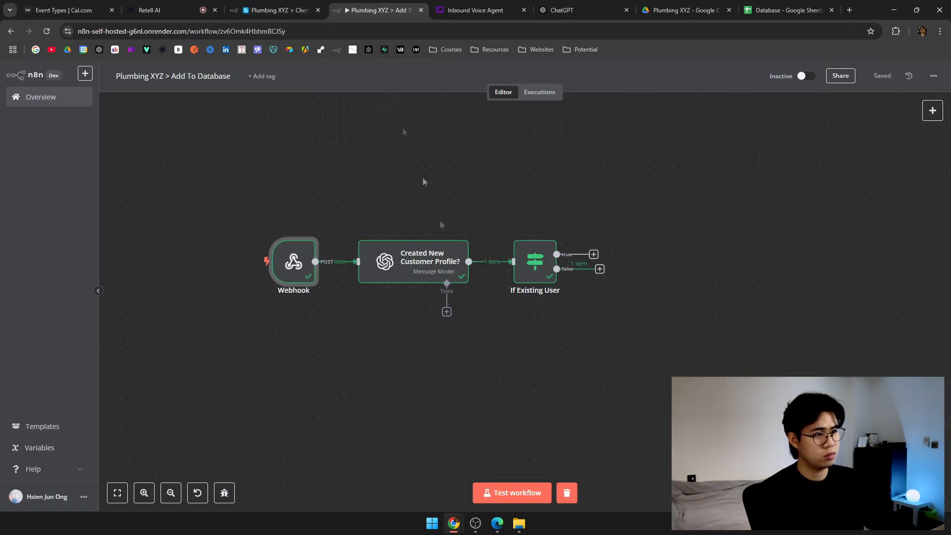
click(497, 492)
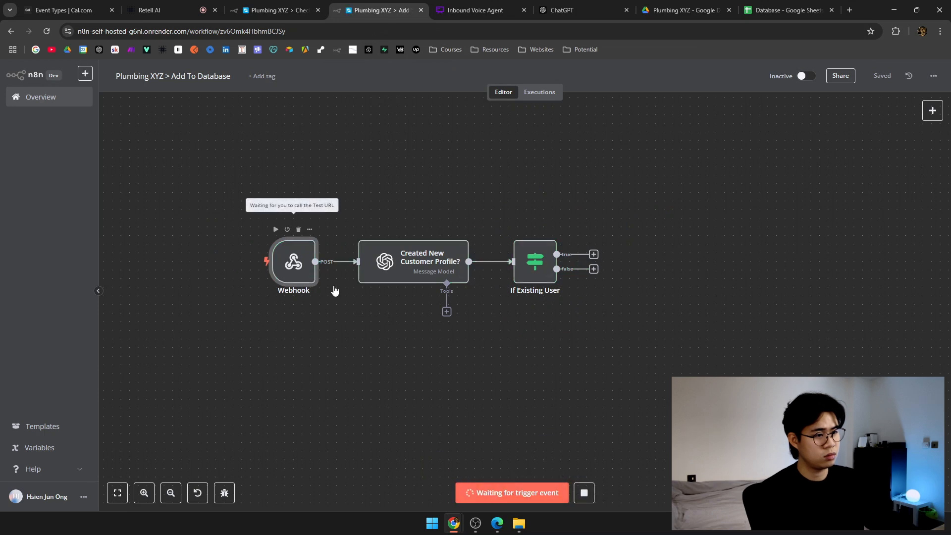
click(286, 5)
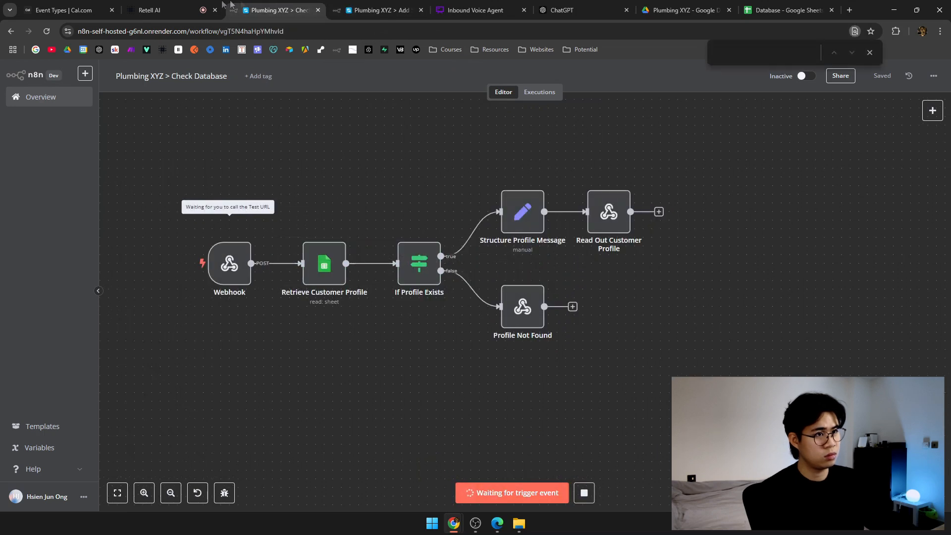
click(786, 8)
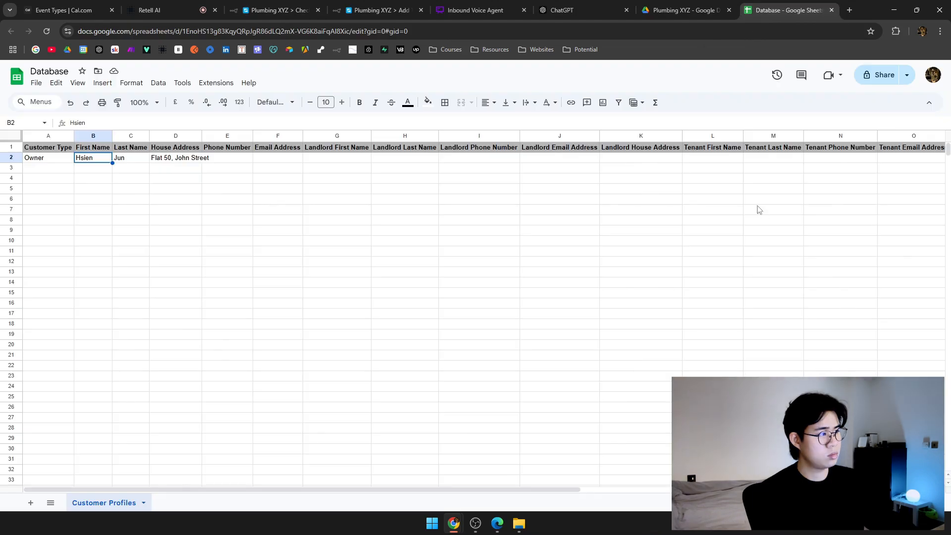
click(209, 5)
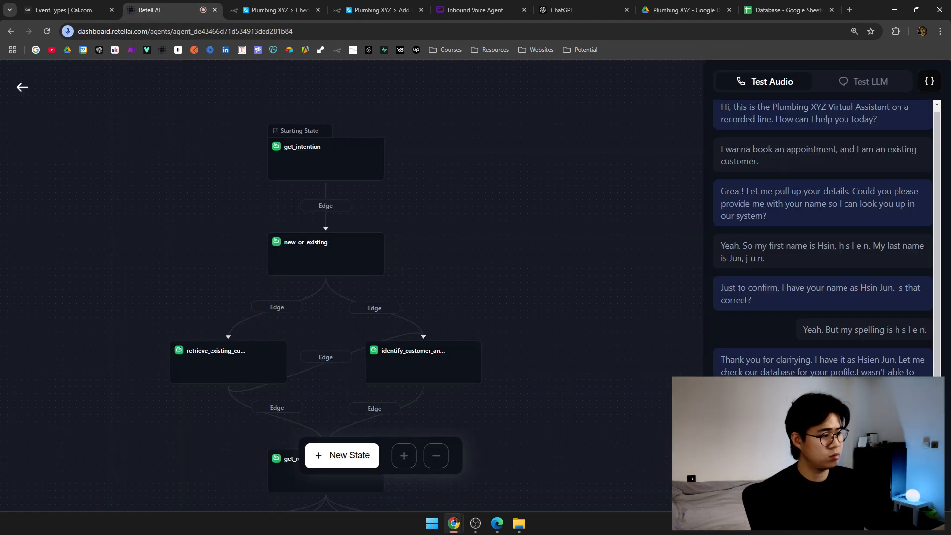
click(277, 10)
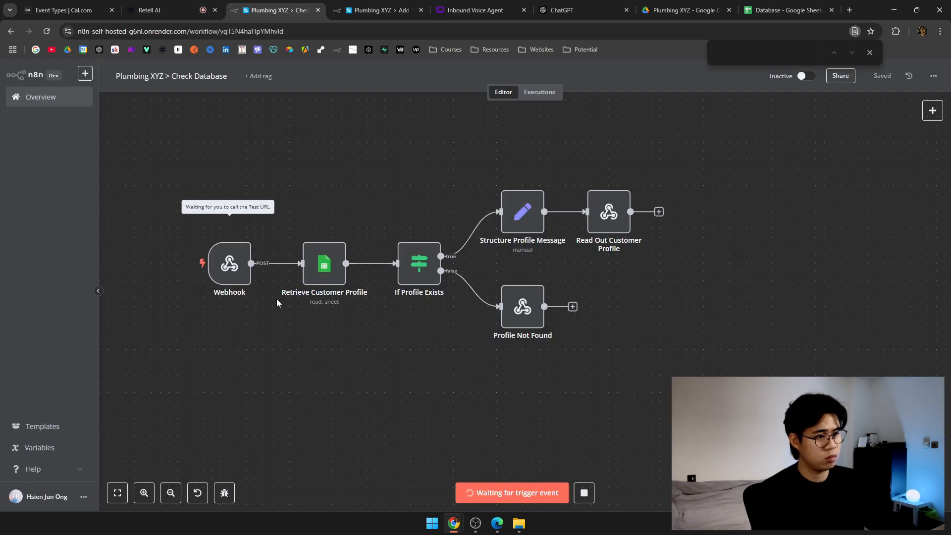
click(205, 6)
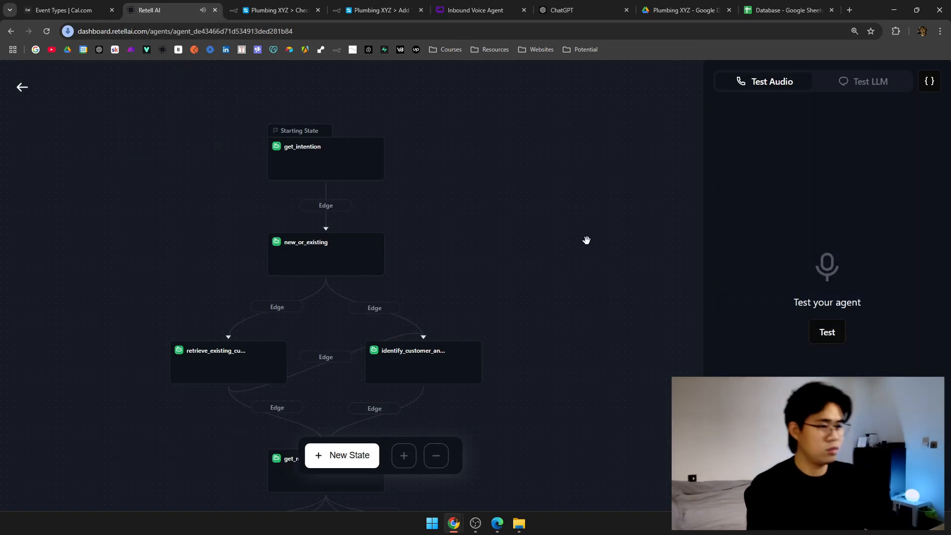
Review the retrieve_existing_customer_info and identify_customer_and_gather_info prompts and function settings.
click(211, 370)
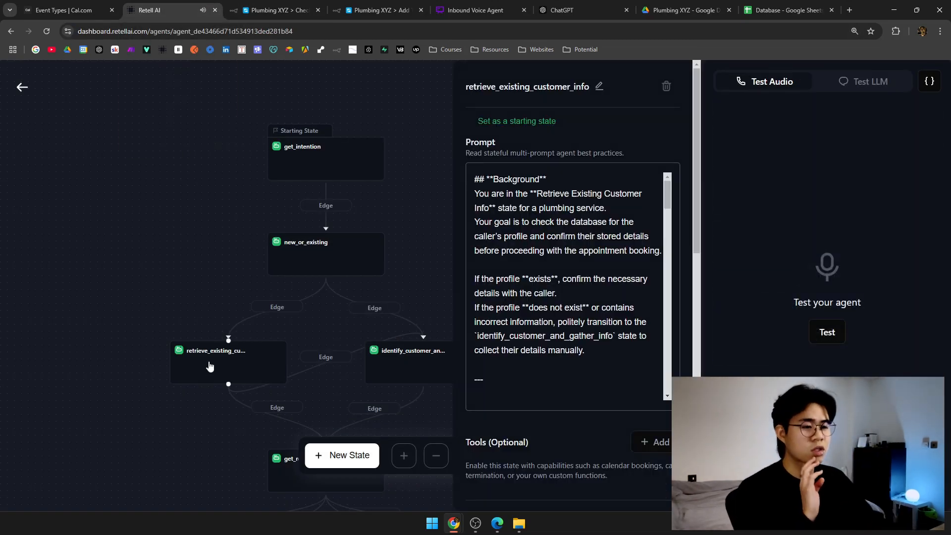
scroll(551, 149, down, 8)
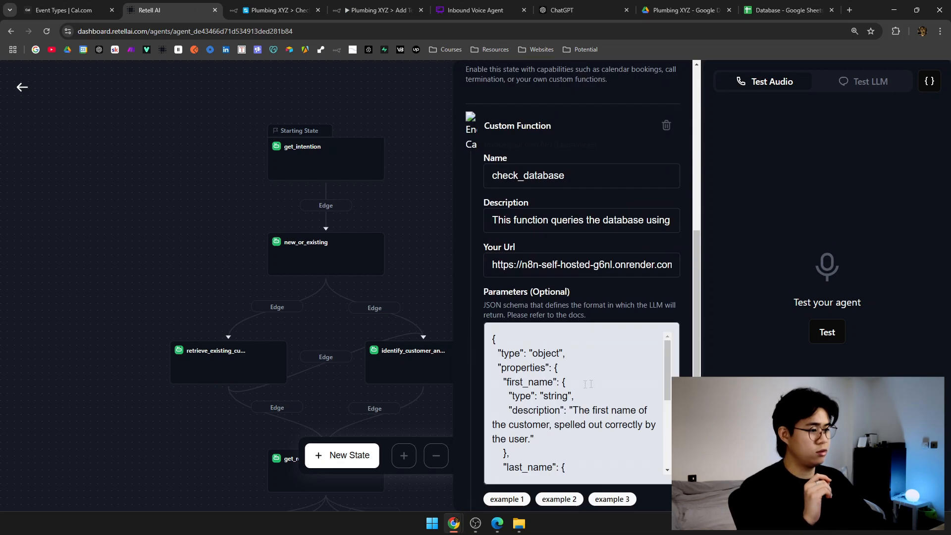
scroll(577, 293, down, 2)
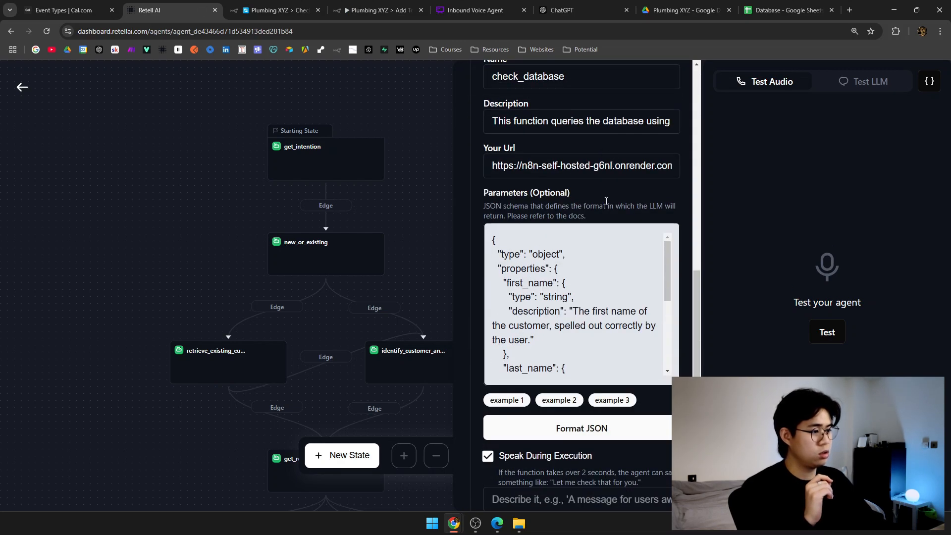
scroll(606, 201, down, 10)
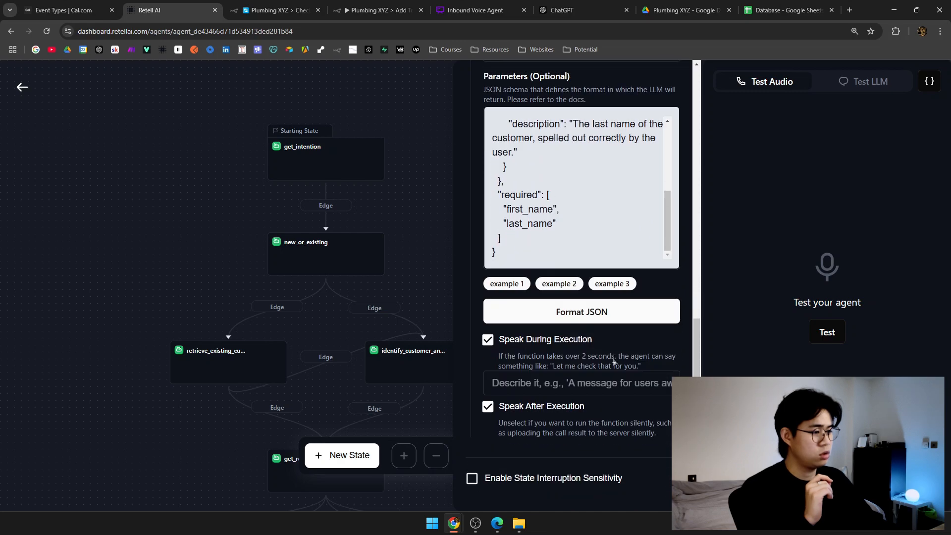
click(436, 234)
click(433, 367)
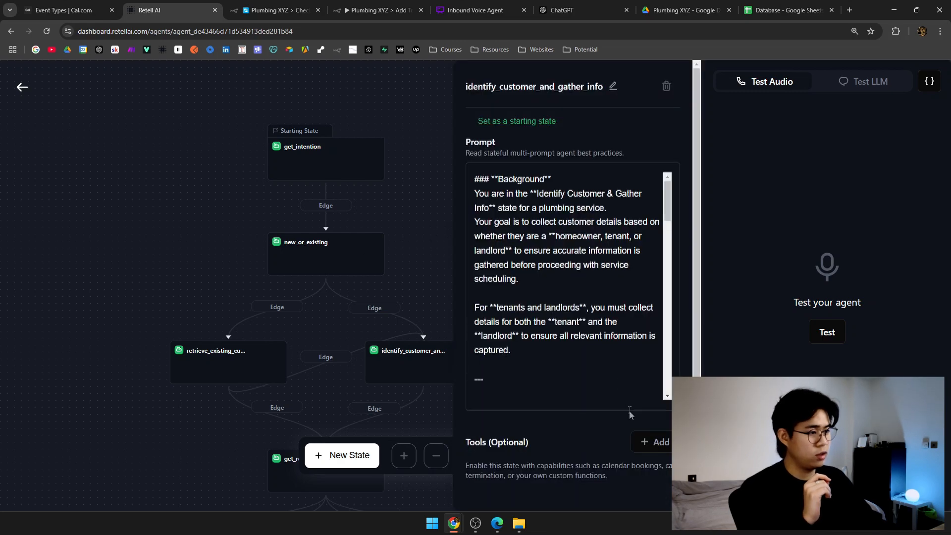
scroll(569, 287, down, 10)
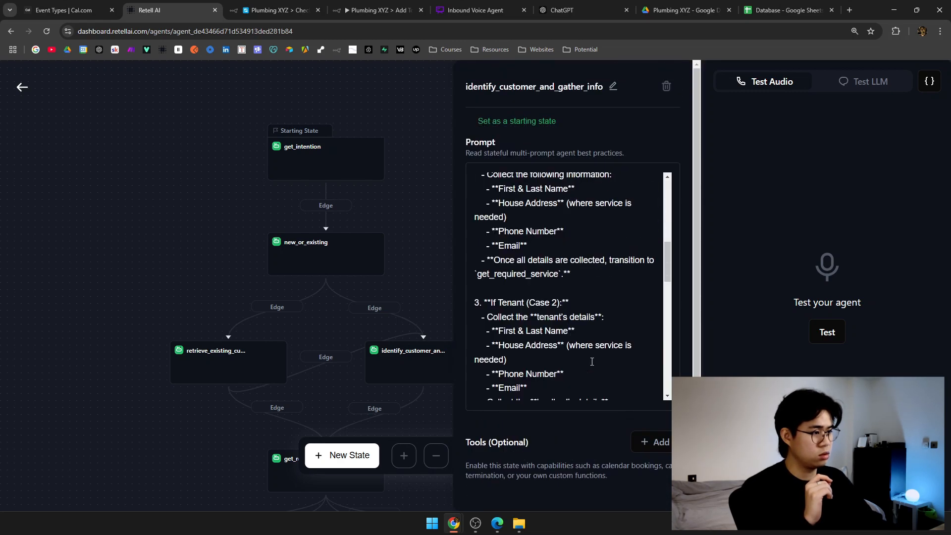
click(407, 170)
click(280, 10)
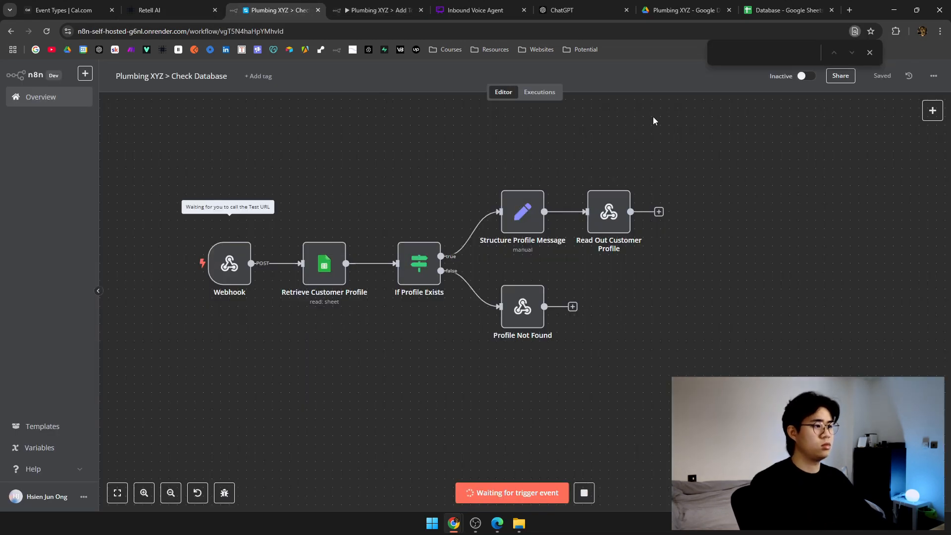
Inspect the Add To Database webhook's captured call_ended data and transcript.
click(406, 6)
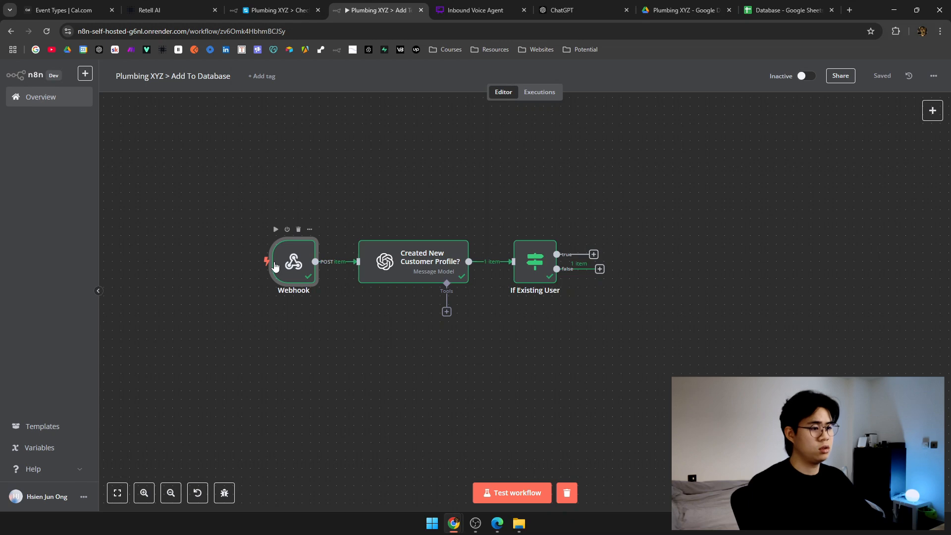
double_click(276, 266)
scroll(747, 227, down, 5)
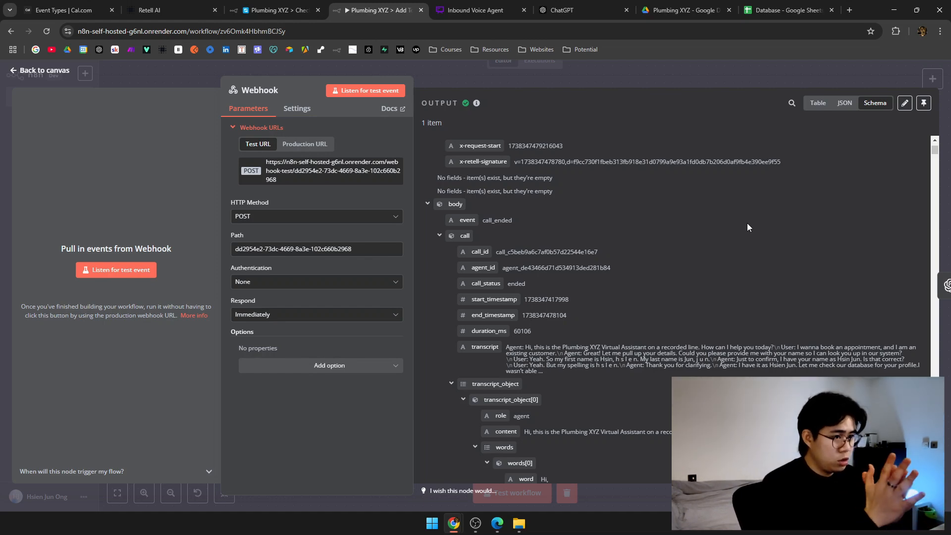
Compare it with the Check Database webhook output, then return to the Plumbing XYZ agent settings.
key(ctrl+shift+Tab)
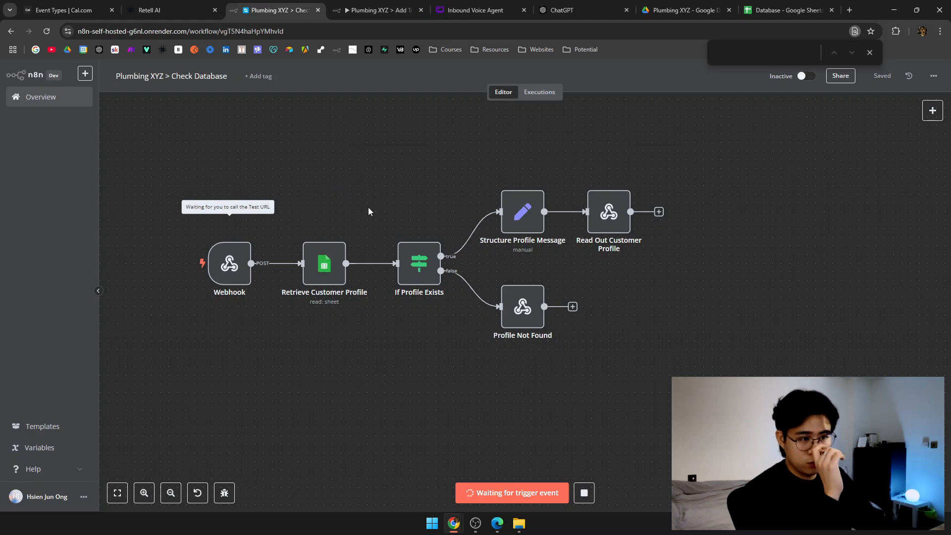
drag(368, 207, 456, 202)
scroll(456, 203, up, 3)
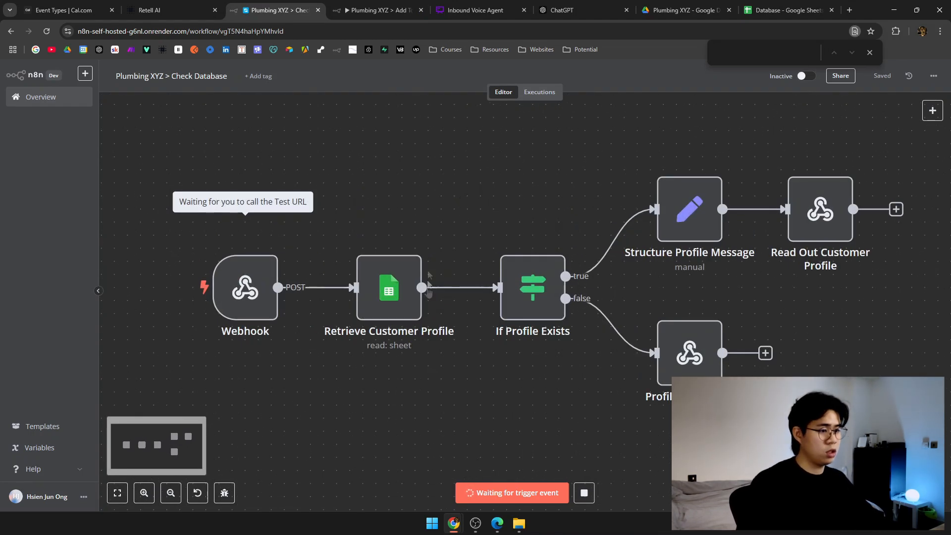
double_click(257, 294)
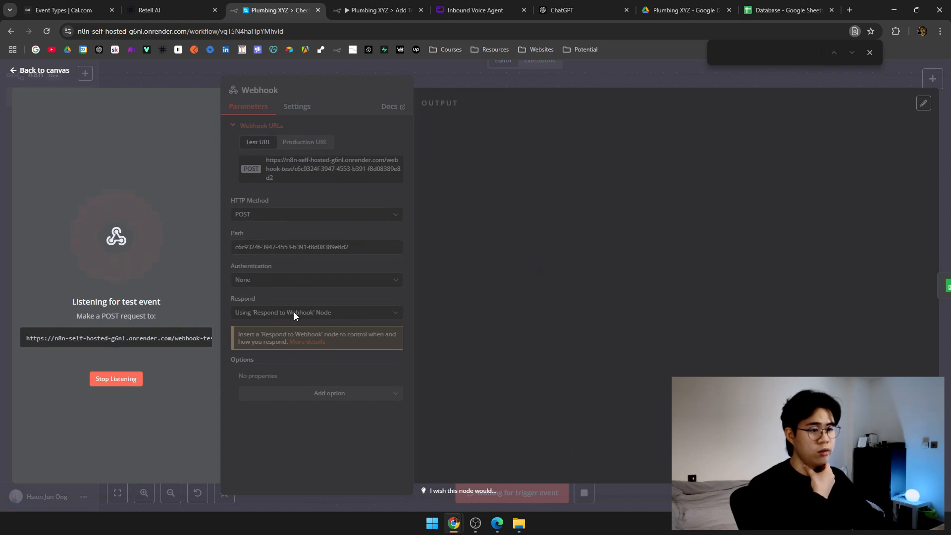
key(ctrl+Tab)
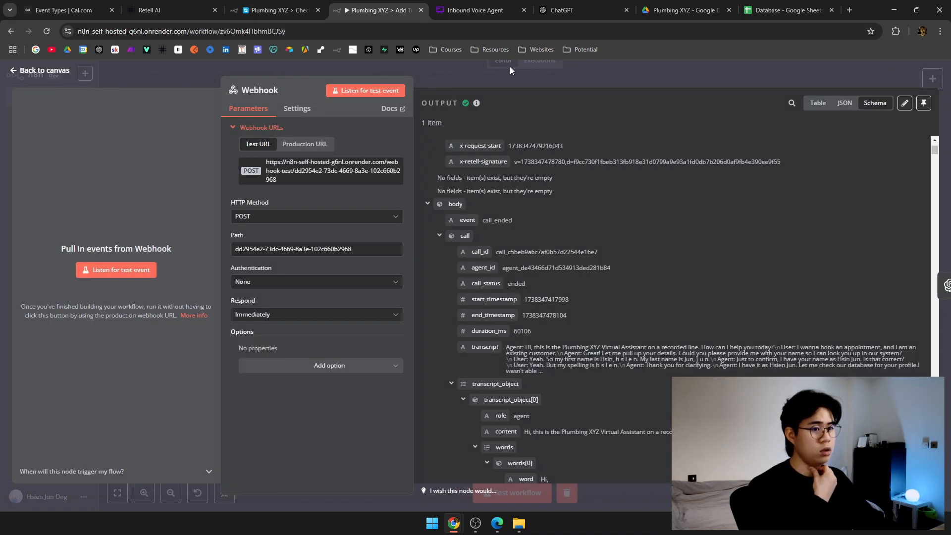
key(ctrl+shift+Tab)
key(Escape)
key(ctrl+shift+Tab)
drag(486, 255, 516, 162)
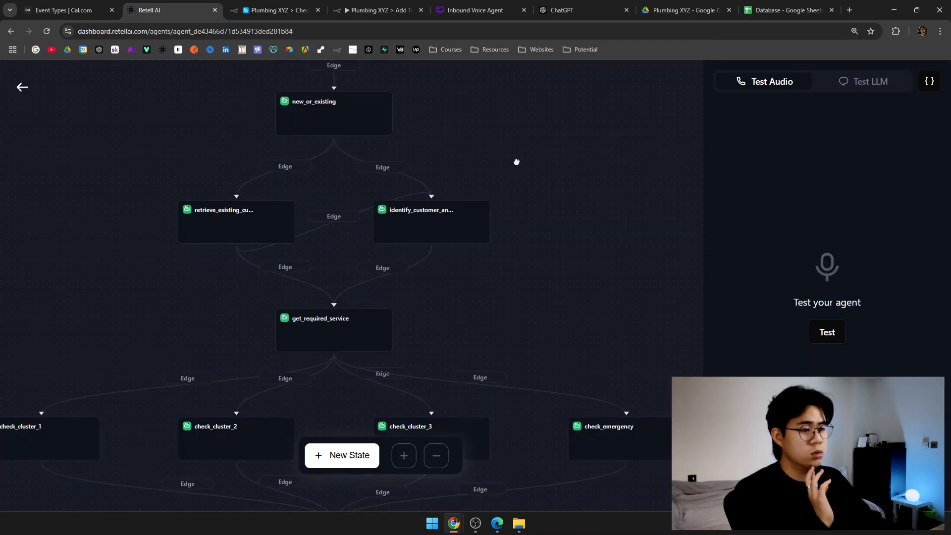
click(18, 90)
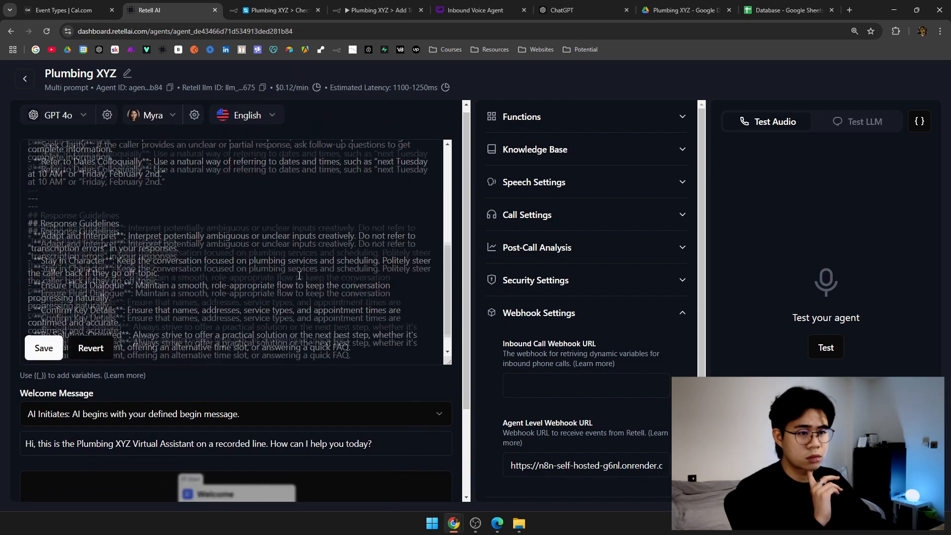
Start the Plumbing XYZ test audio call in Retell, then return to the Check Database Webhook node.
key(ctrl+Tab)
key(ctrl+shift+Tab)
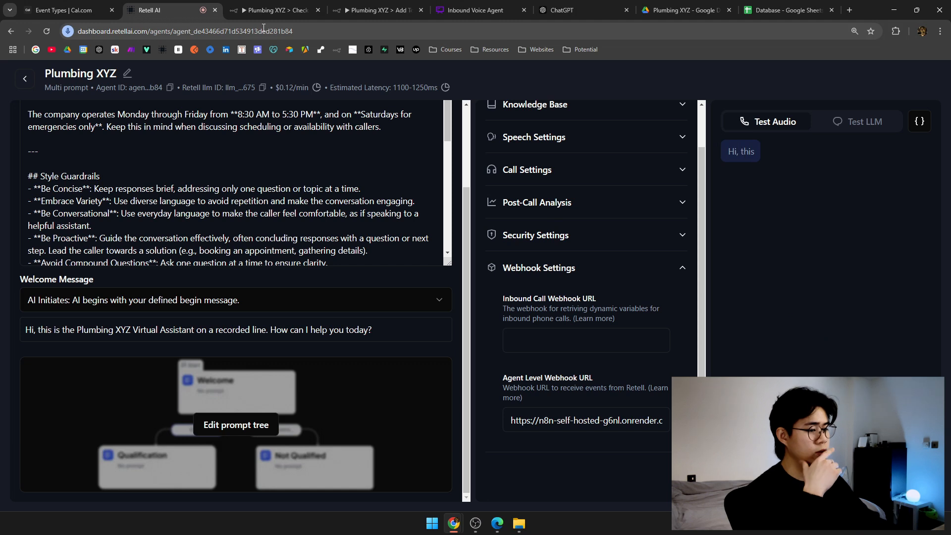
click(277, 4)
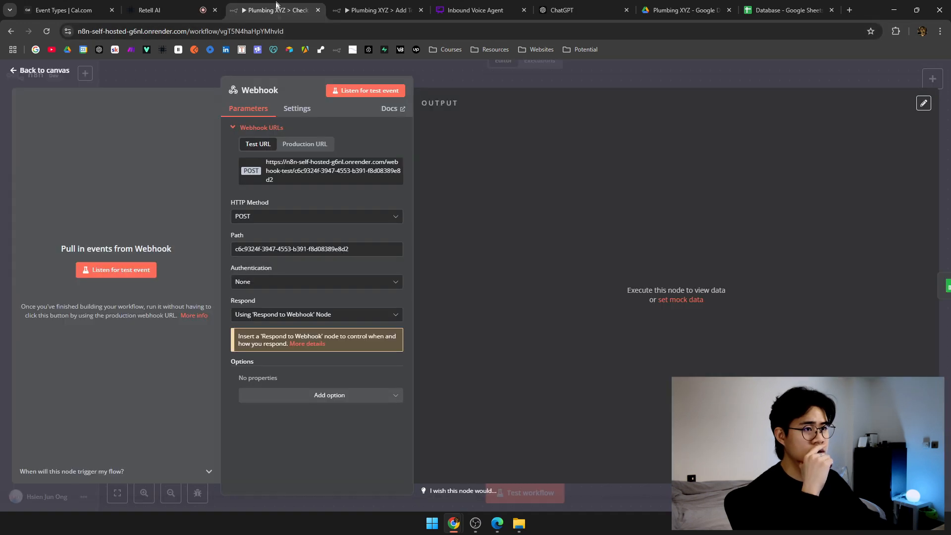
Set the Check Database webhook listening for a test event, then bring up the Database spreadsheet.
click(118, 272)
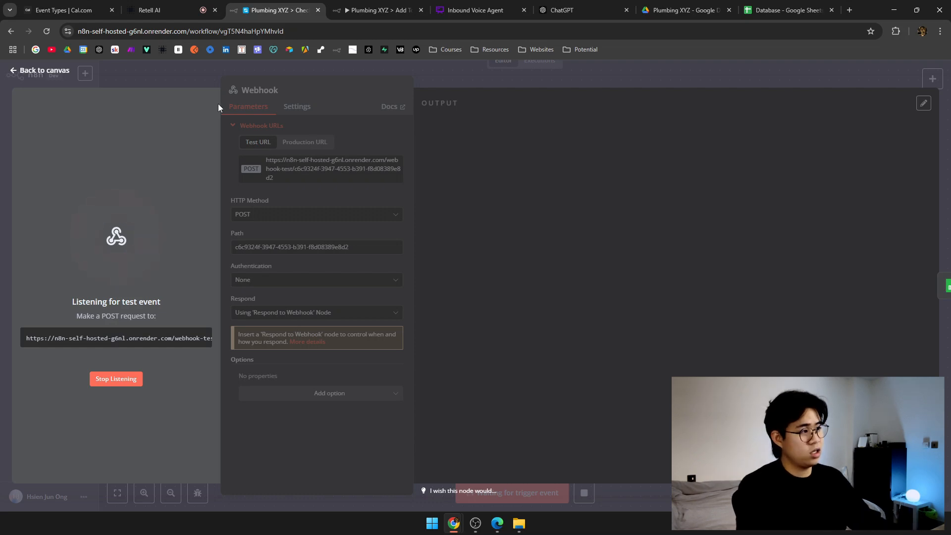
click(788, 10)
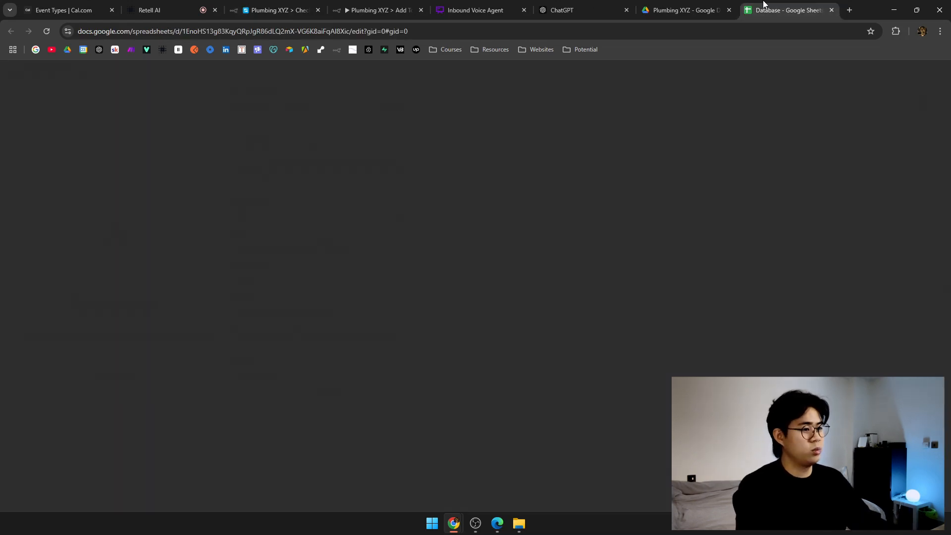
Review the existing customer row's Last Name column, then return to the ongoing Retell test call.
click(132, 149)
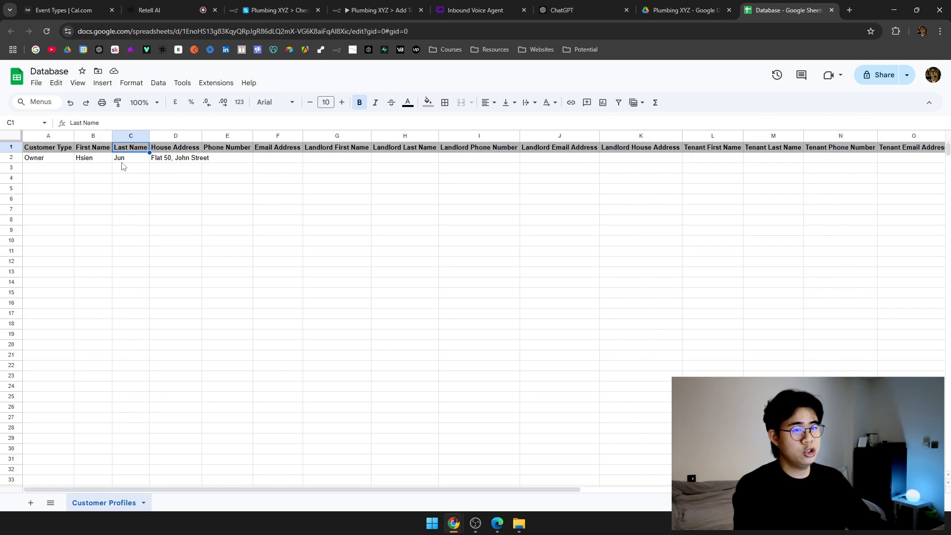
click(158, 10)
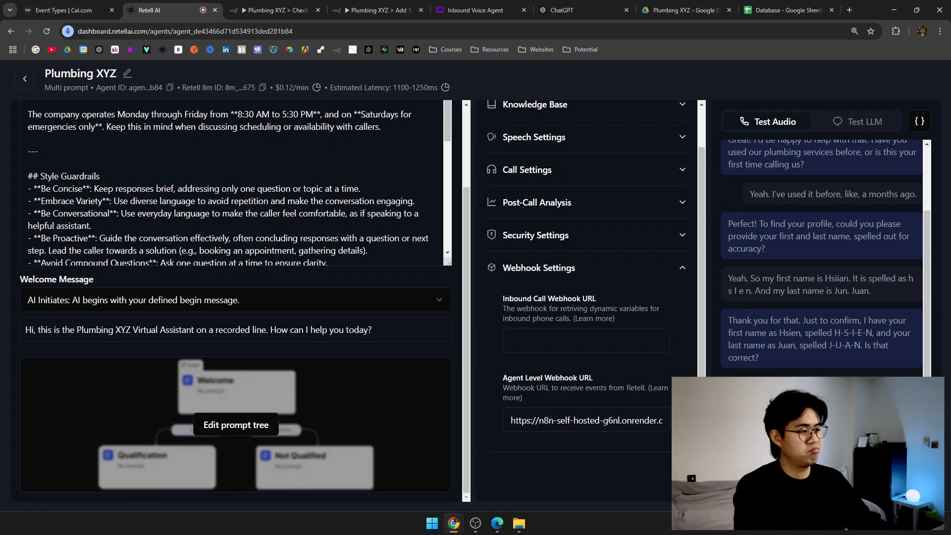
Check the call data the Check Database webhook received and pin it.
click(276, 10)
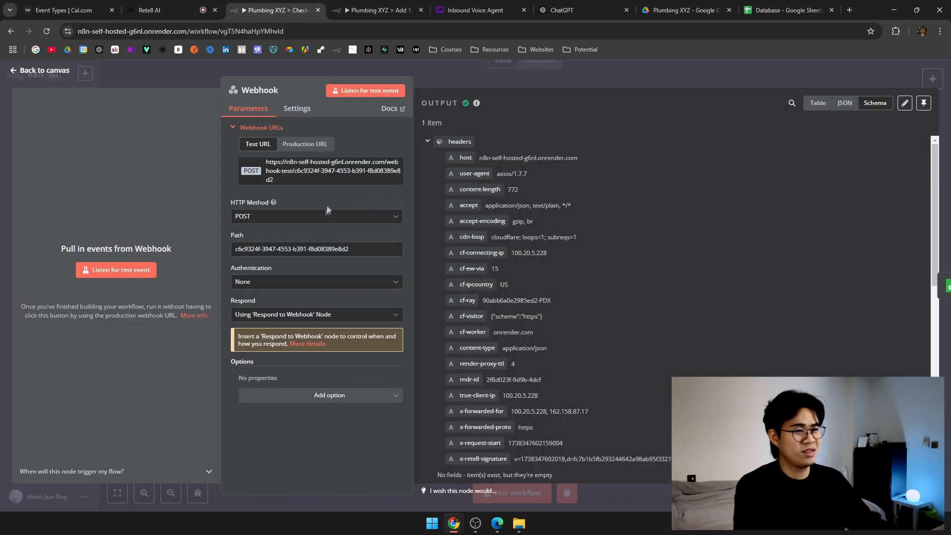
scroll(534, 186, down, 5)
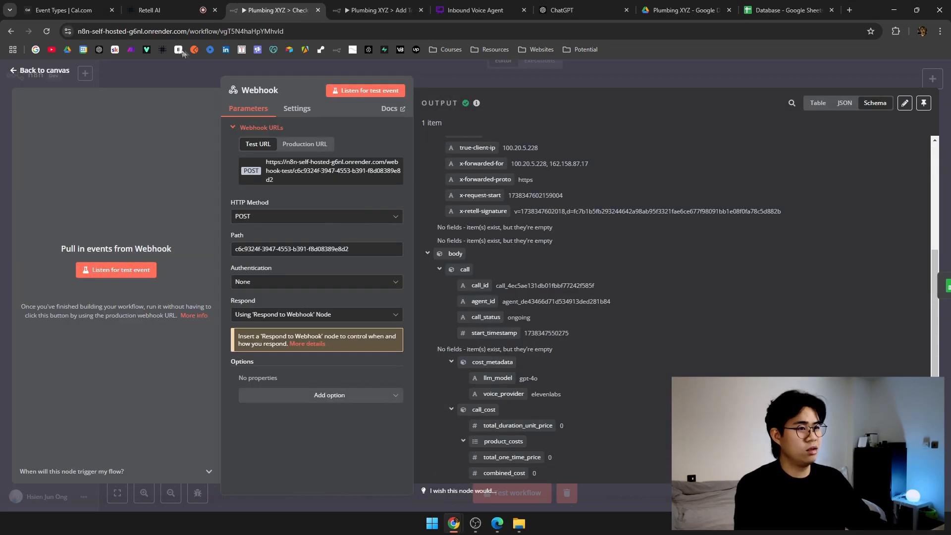
click(164, 11)
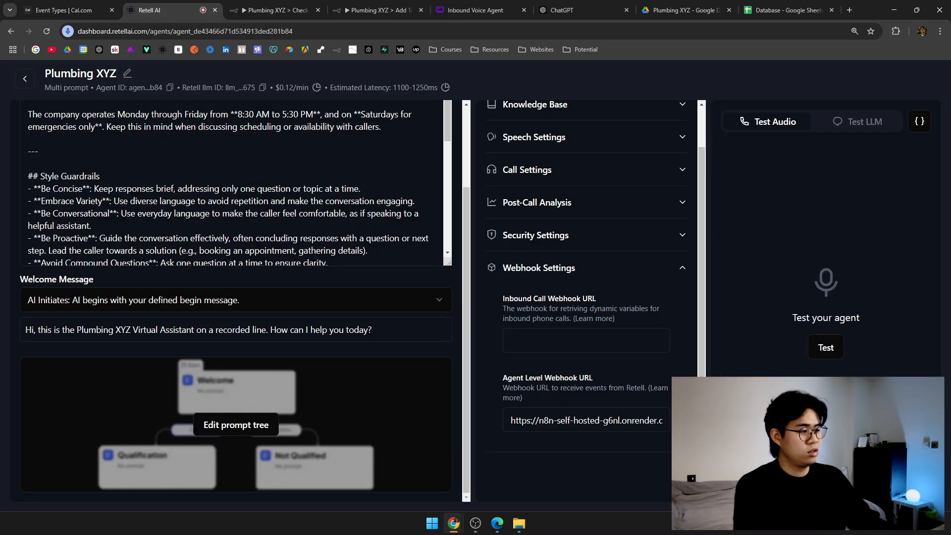
click(276, 10)
scroll(599, 295, down, 3)
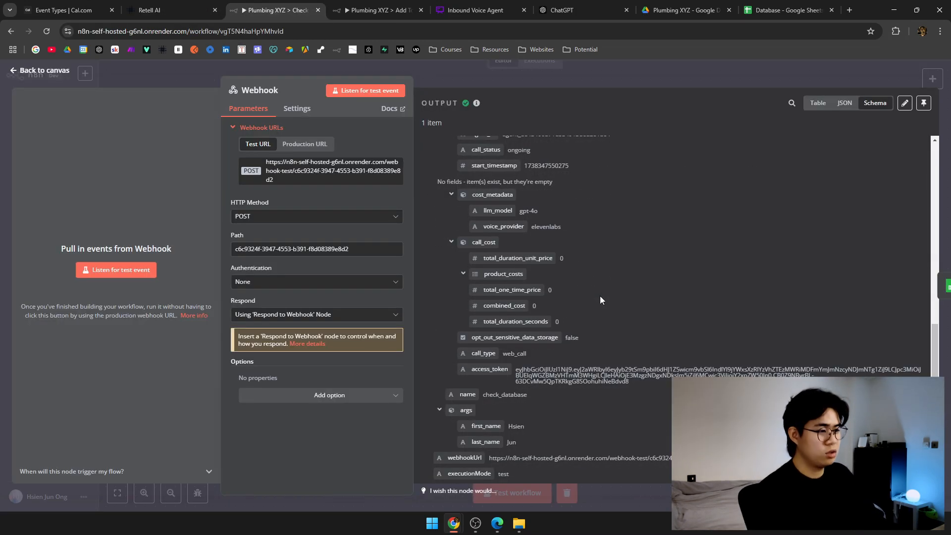
click(923, 103)
click(772, 82)
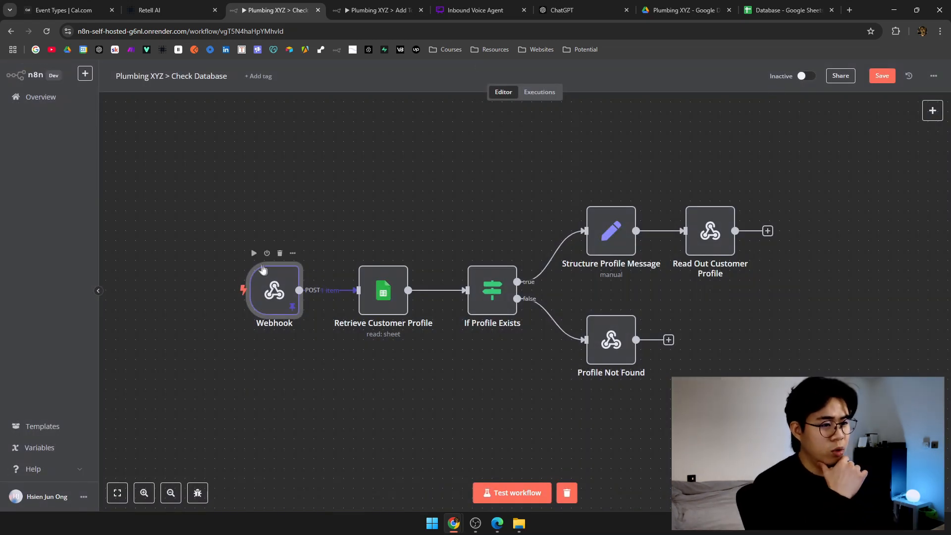
Run Retrieve Customer Profile, If Profile Exists and Read Out Customer Profile, then move to Add To Database.
click(363, 253)
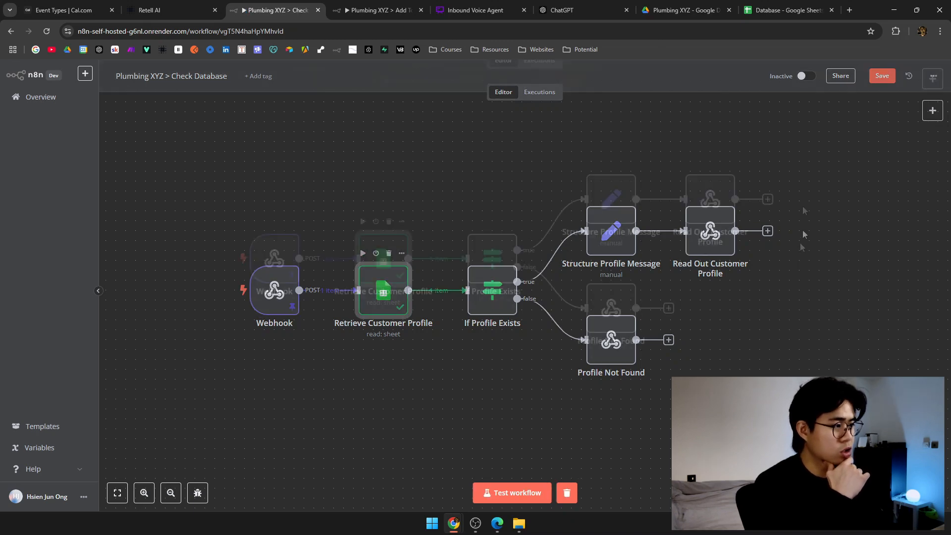
key(Return)
click(694, 82)
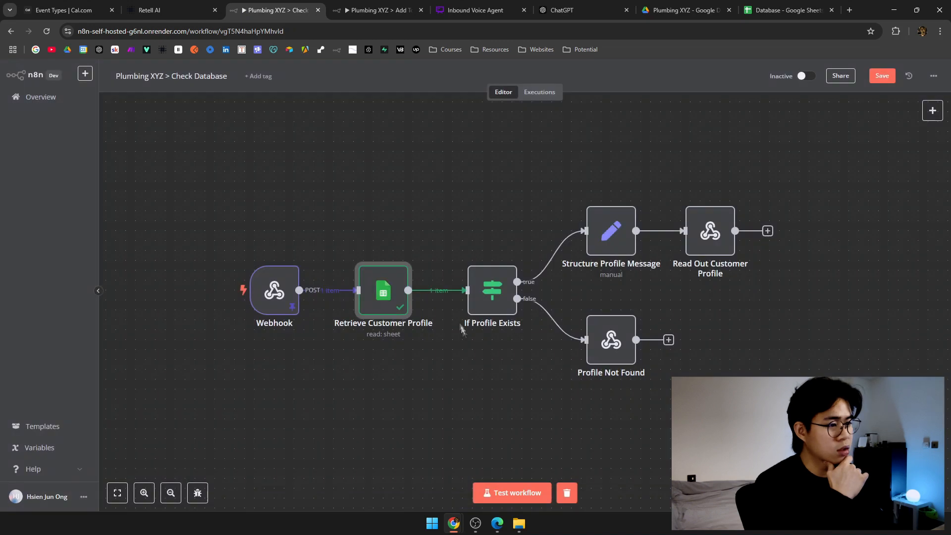
click(471, 254)
scroll(495, 233, right, 5)
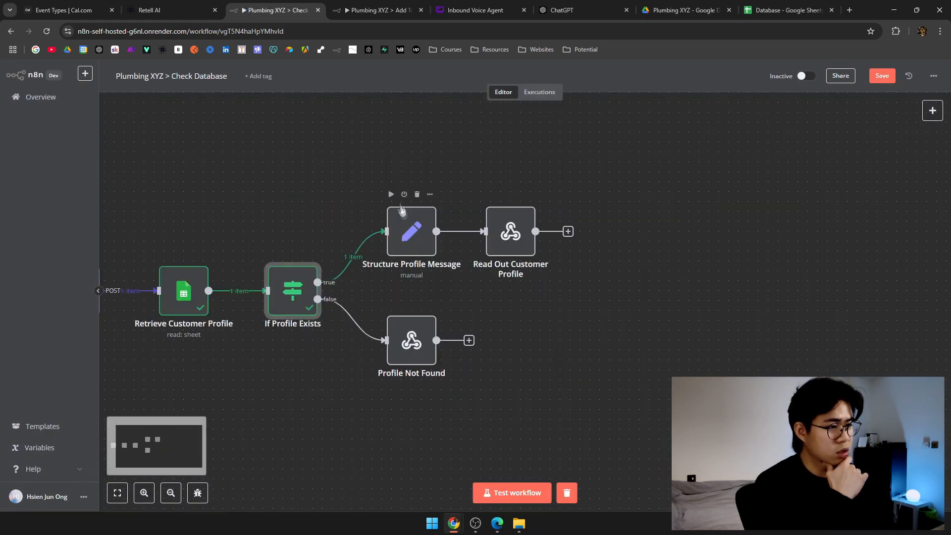
click(491, 194)
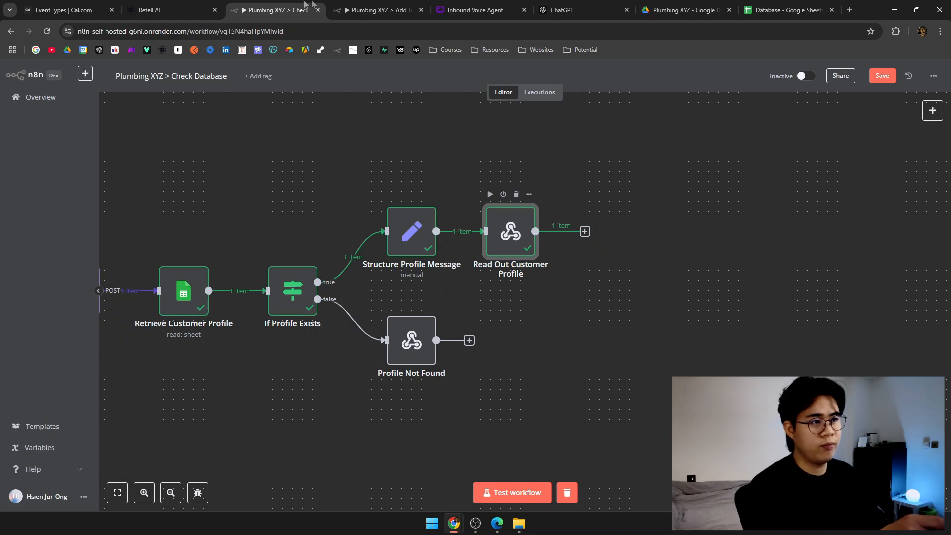
double_click(519, 221)
click(379, 10)
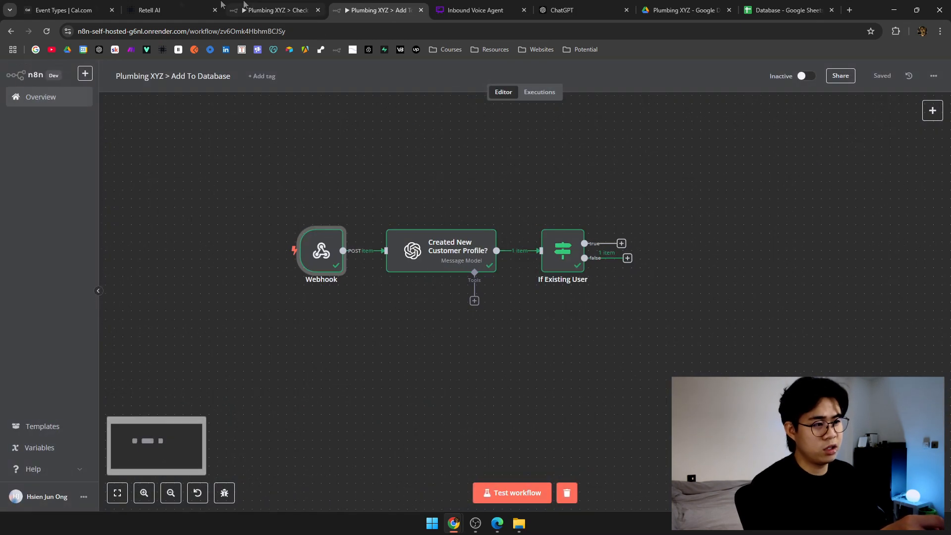
Inspect the Webhook's received call data and glance at the Created New Customer Profile? node.
double_click(293, 261)
scroll(568, 281, down, 5)
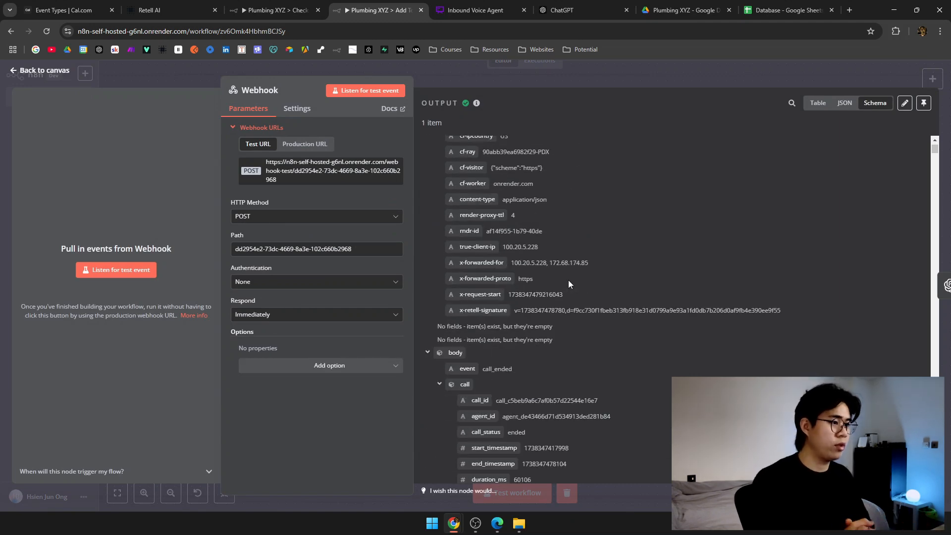
click(457, 79)
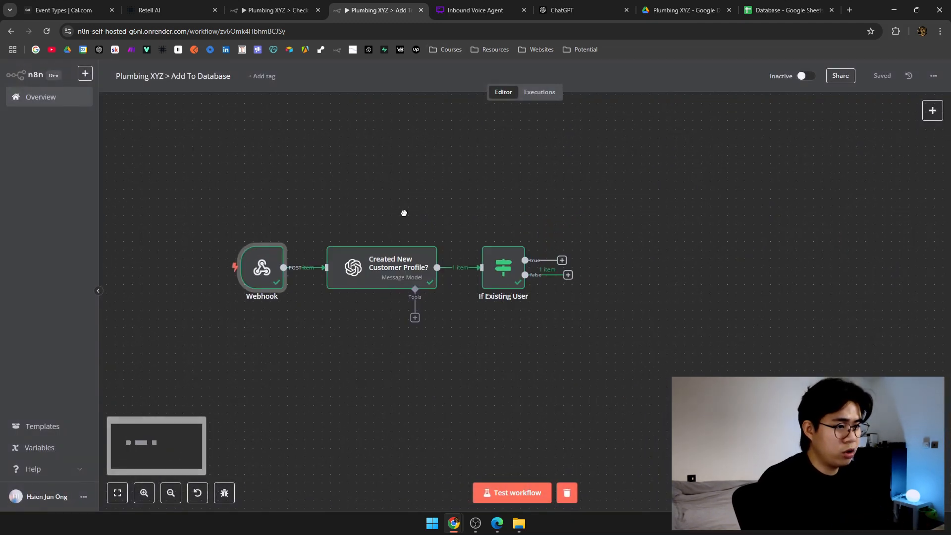
double_click(390, 274)
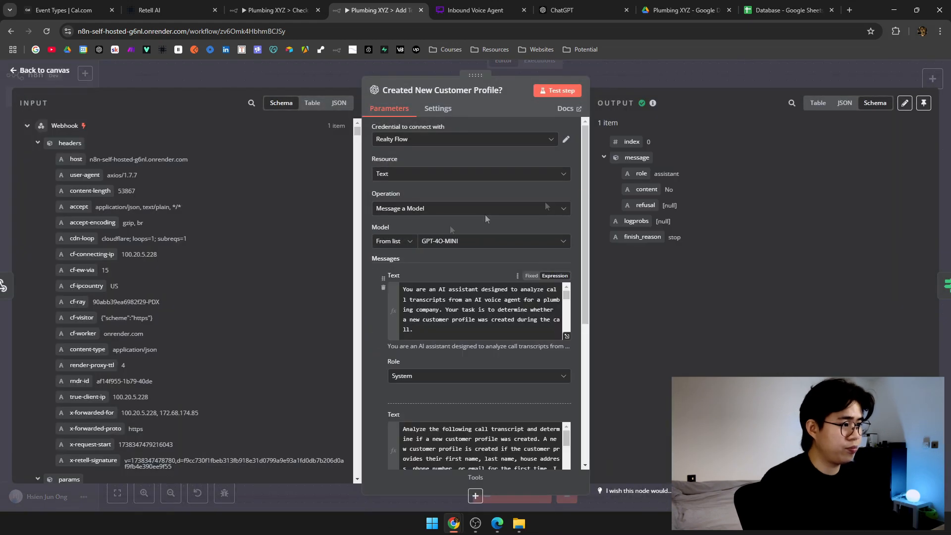
click(338, 74)
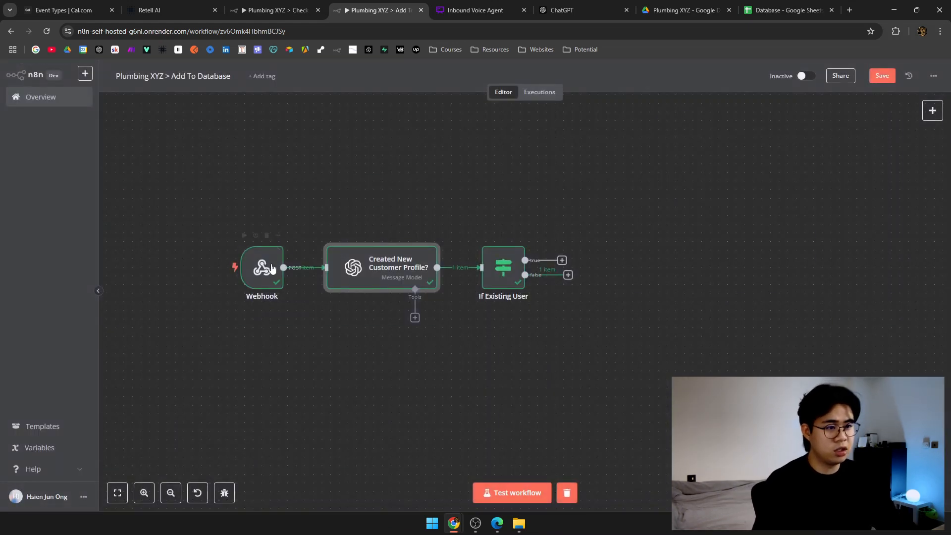
Locate the call transcript in the webhook output, then expand the OpenAI node's user message expression.
double_click(264, 270)
scroll(553, 194, down, 15)
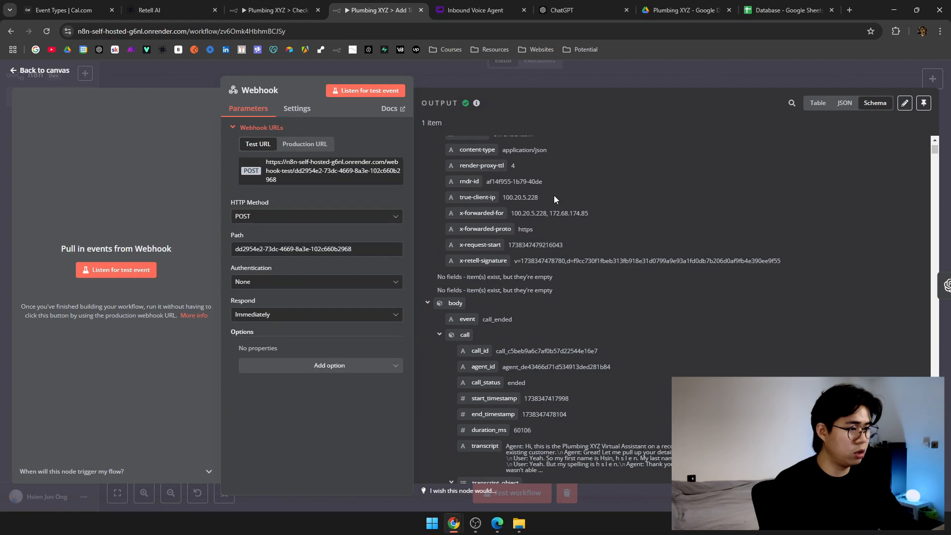
drag(509, 199, 831, 219)
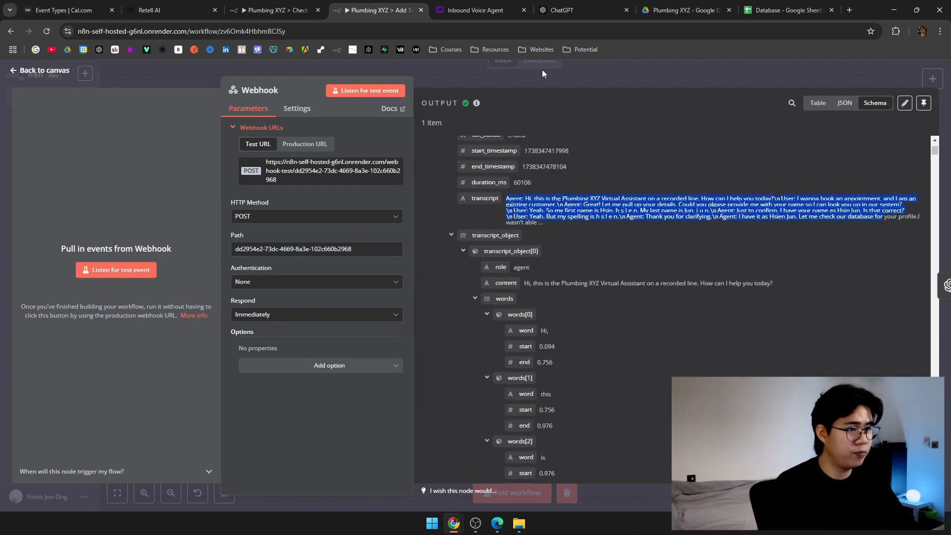
click(542, 73)
double_click(391, 260)
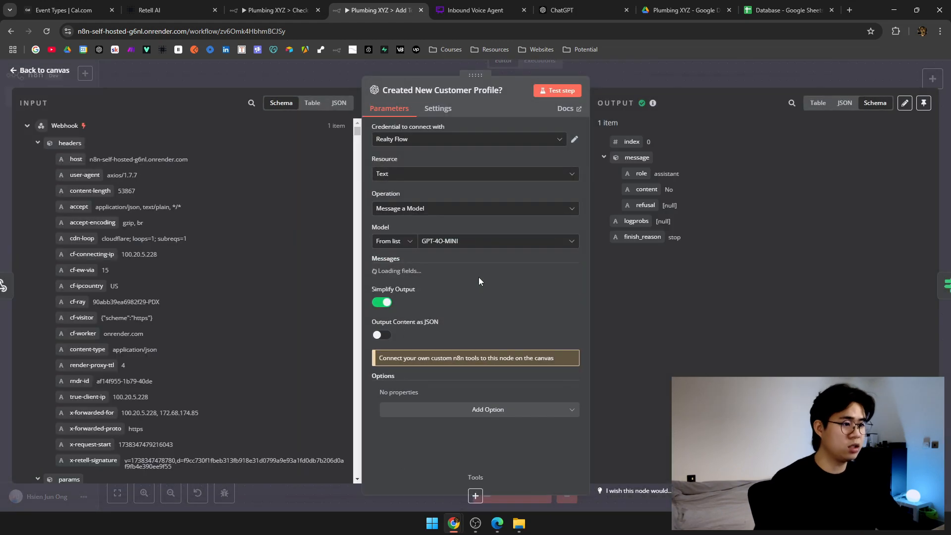
scroll(479, 277, down, 5)
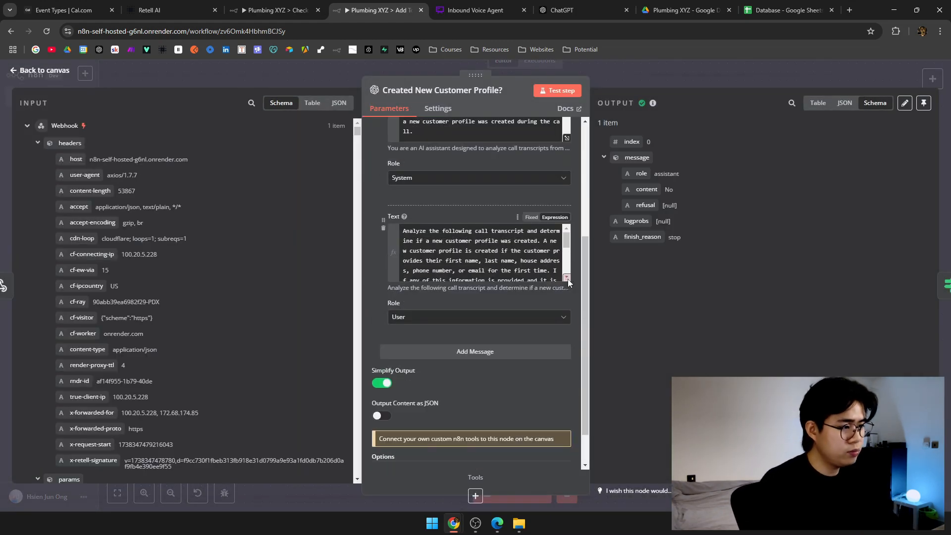
click(567, 278)
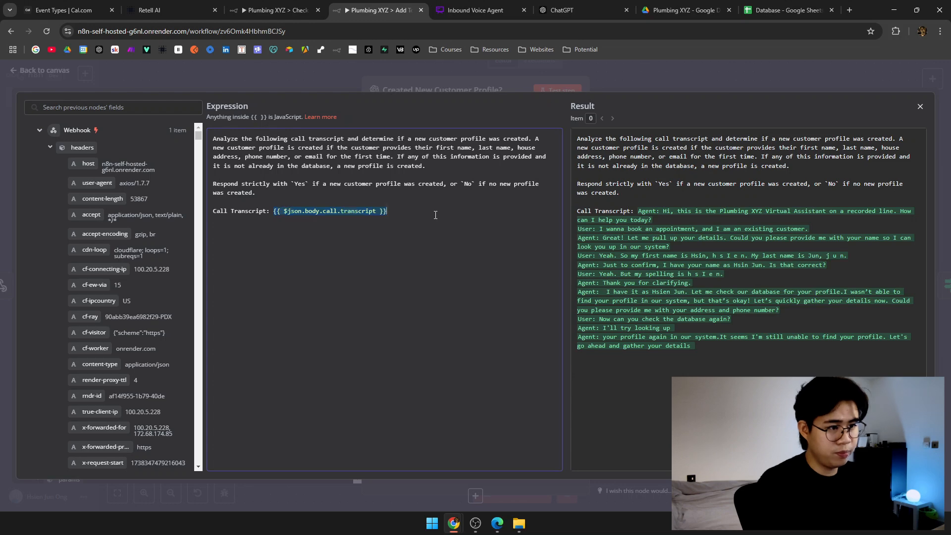
Insert the transcript field, remove the duplicate, and put {{ $json.body.call.transcript }} on its own line.
scroll(90, 227, down, 6)
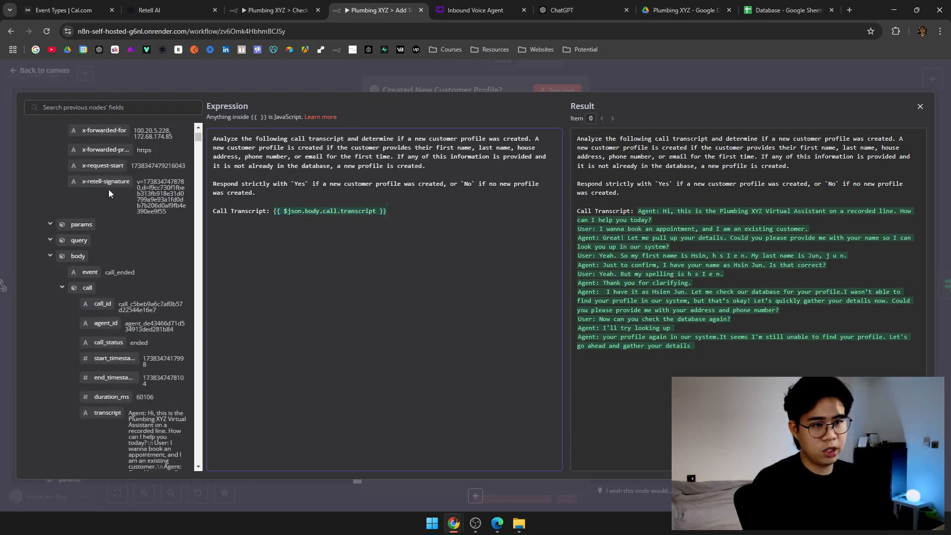
scroll(108, 198, down, 5)
drag(108, 165, 371, 273)
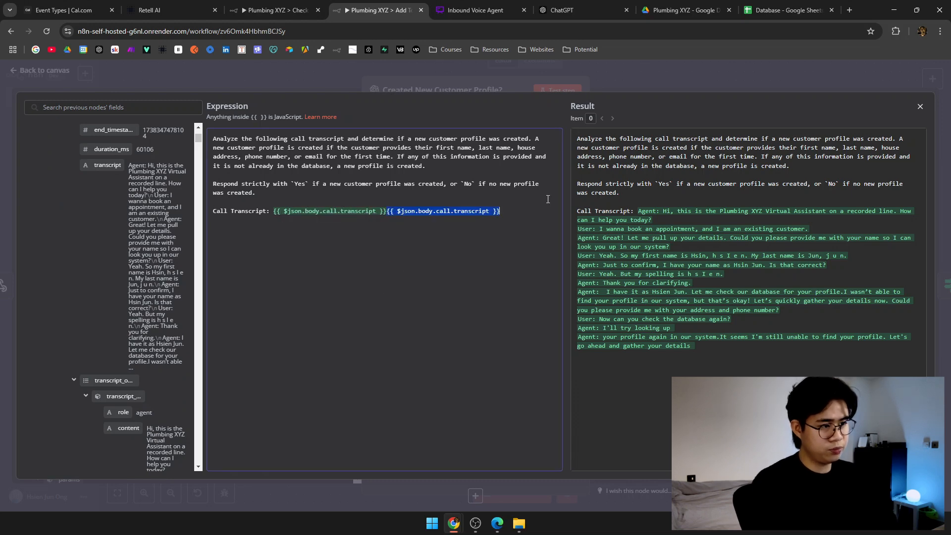
key(BackSpace)
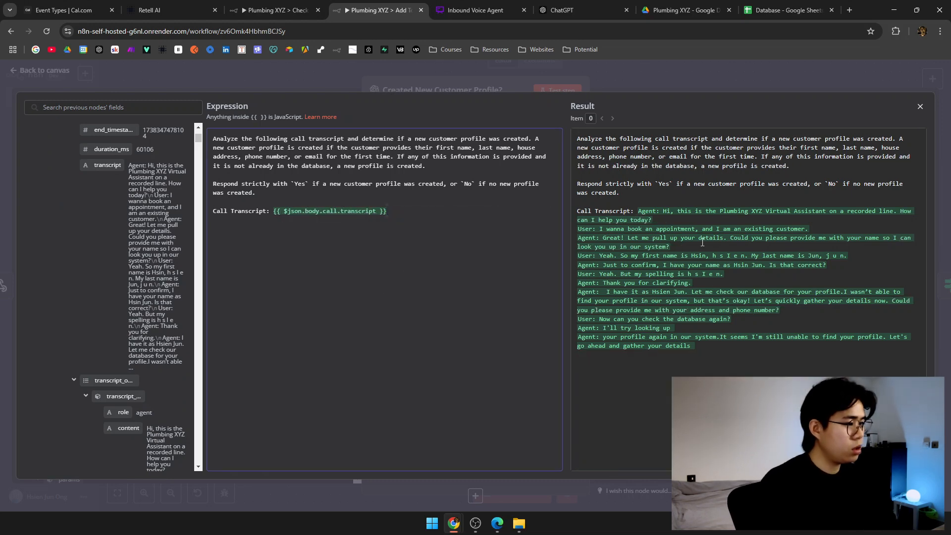
drag(578, 135, 722, 327)
click(271, 211)
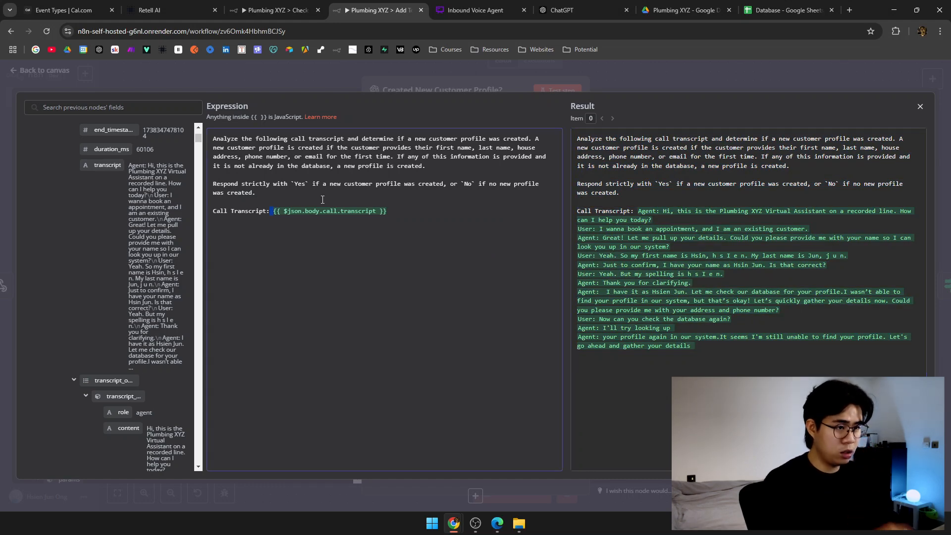
key(Return)
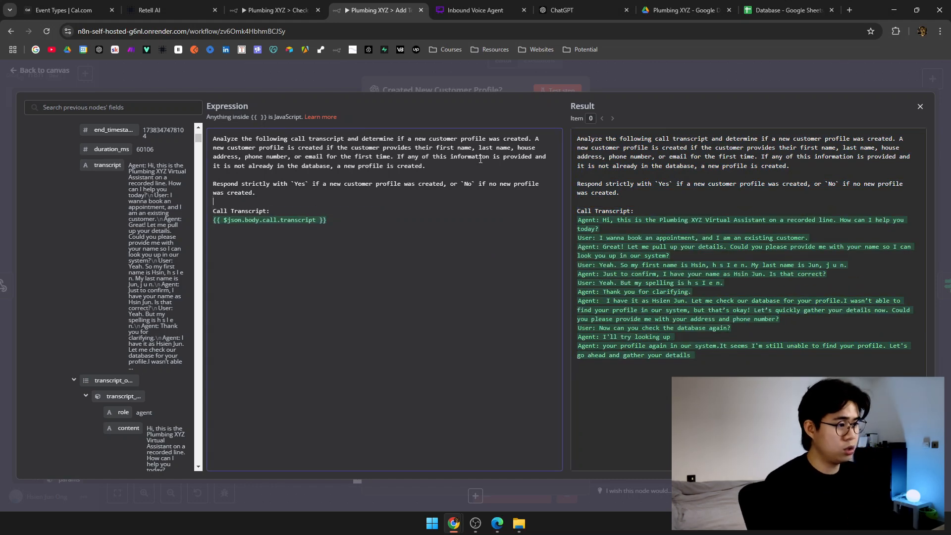
click(427, 85)
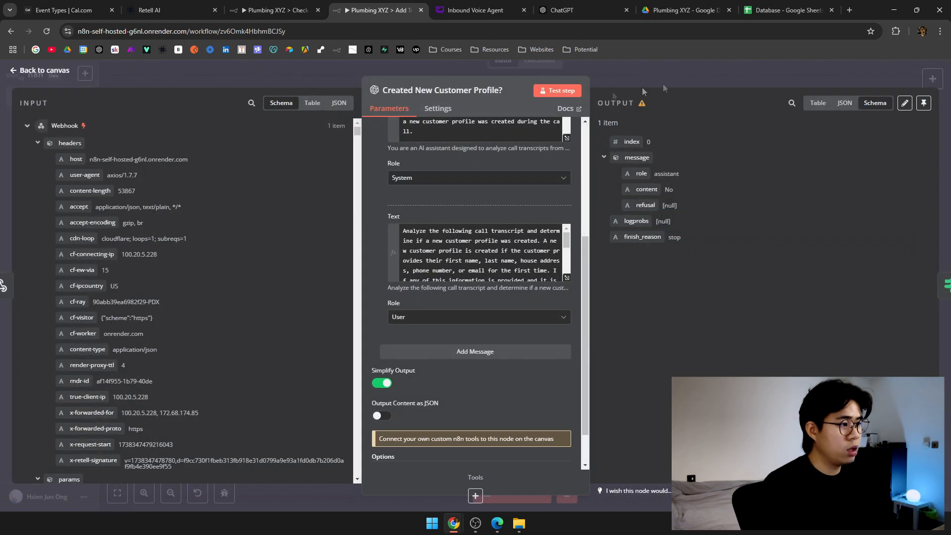
Rerun the Created New Customer Profile? step repeatedly, getting 'No', and reopen the user message expression.
click(561, 94)
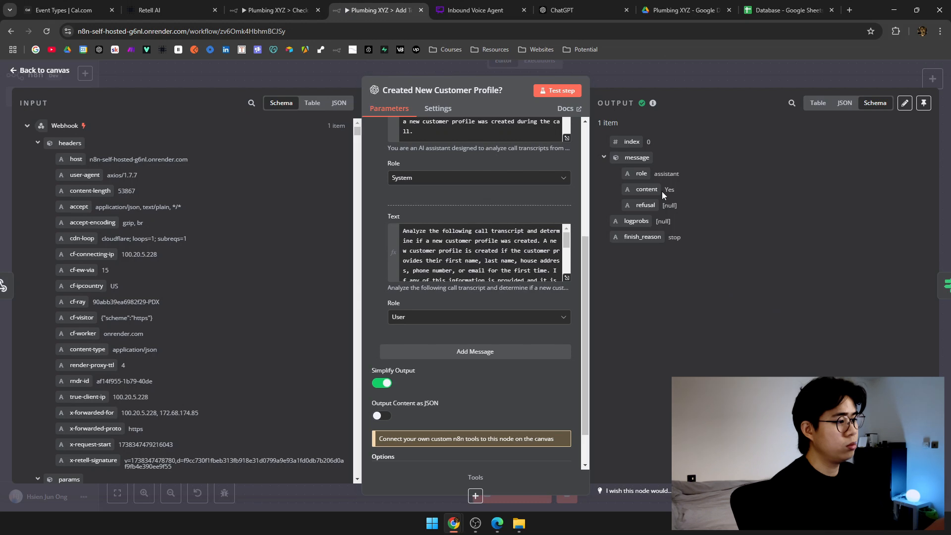
click(556, 90)
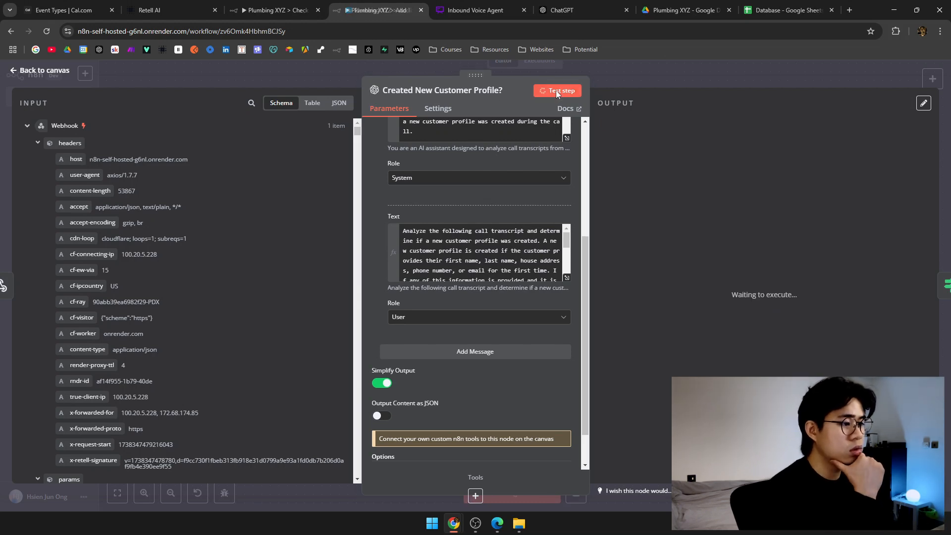
click(556, 90)
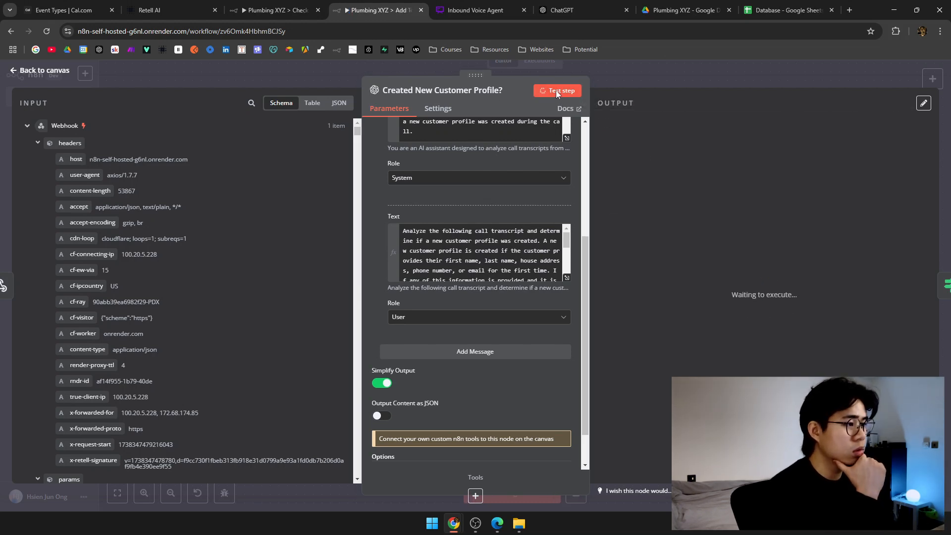
click(556, 90)
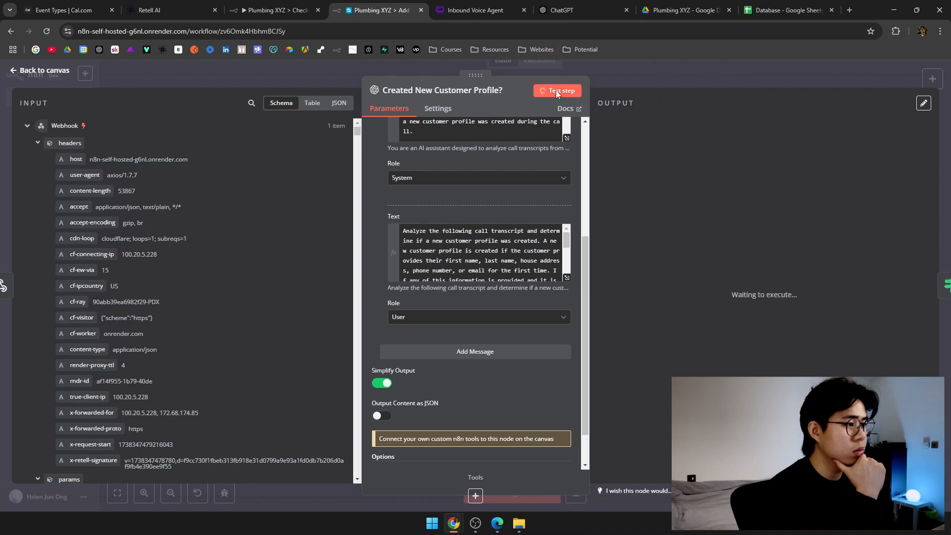
click(556, 90)
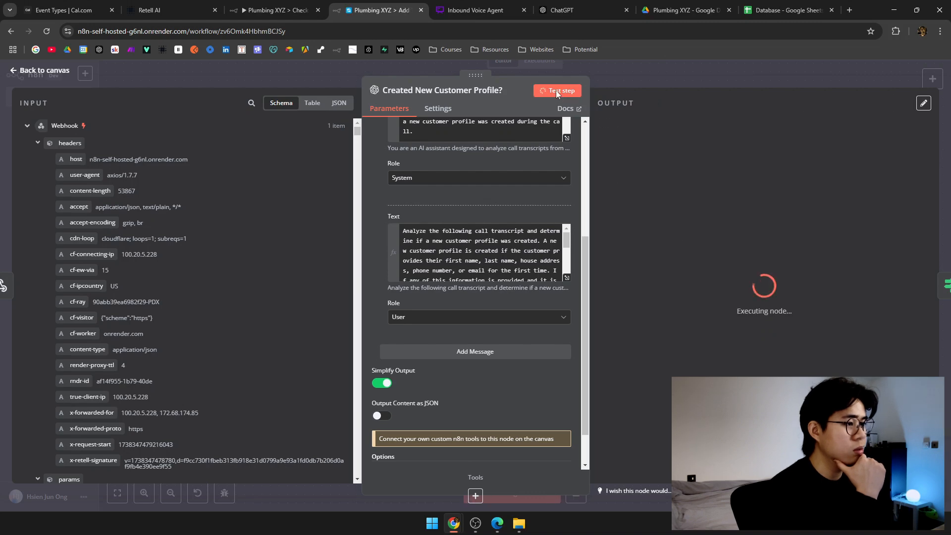
click(567, 277)
click(600, 267)
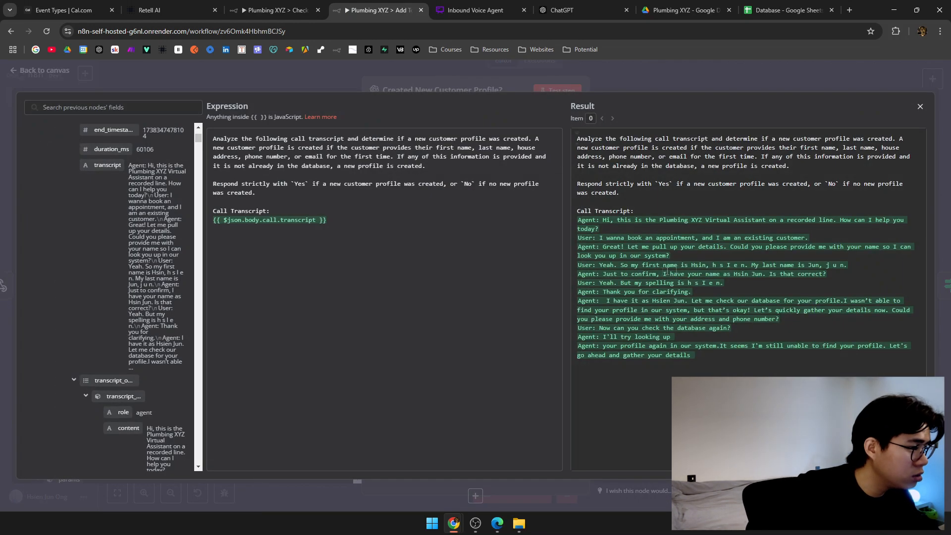
Review the evaluated transcript: existing-customer claim, appointment request, and the agent asking and confirming the name.
drag(681, 238, 828, 239)
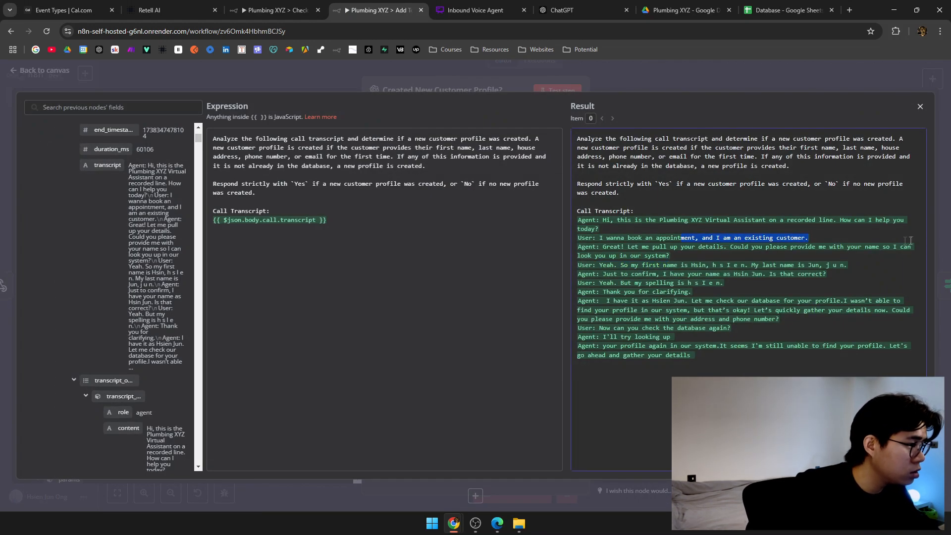
drag(604, 238, 809, 240)
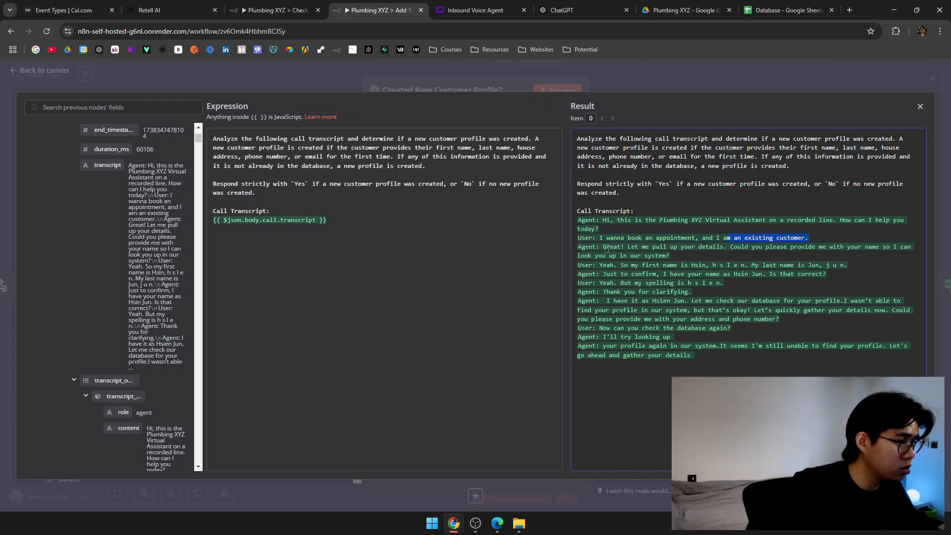
drag(664, 248, 667, 254)
drag(621, 274, 666, 273)
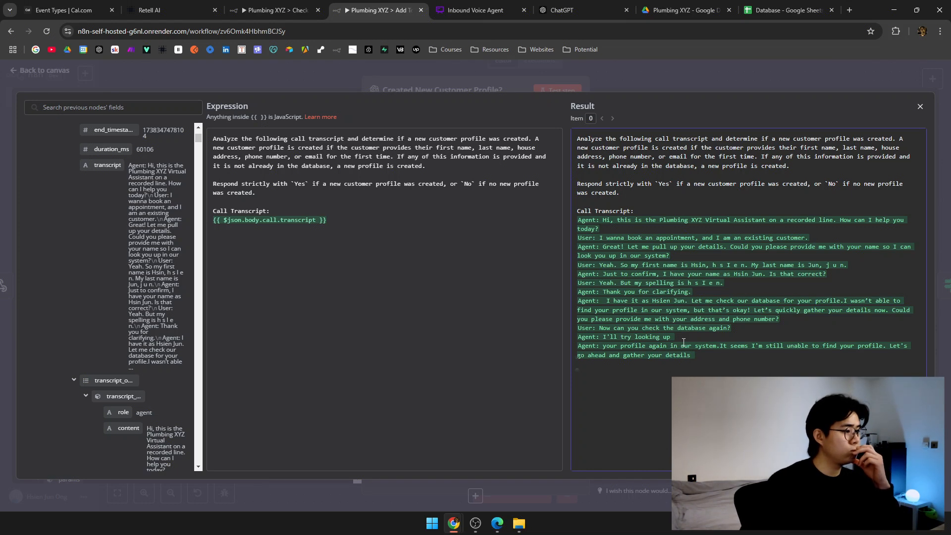
Close the expression editor and re-run the step, which still answers 'No'.
click(626, 78)
click(547, 90)
click(547, 89)
Re-run the step once more, then open the system prompt in the full expression editor.
click(547, 90)
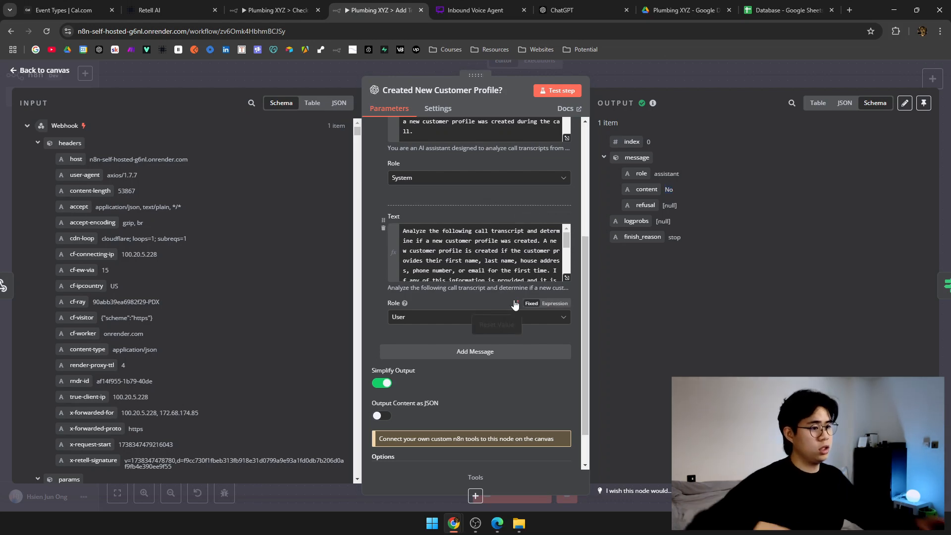
scroll(578, 307, up, 5)
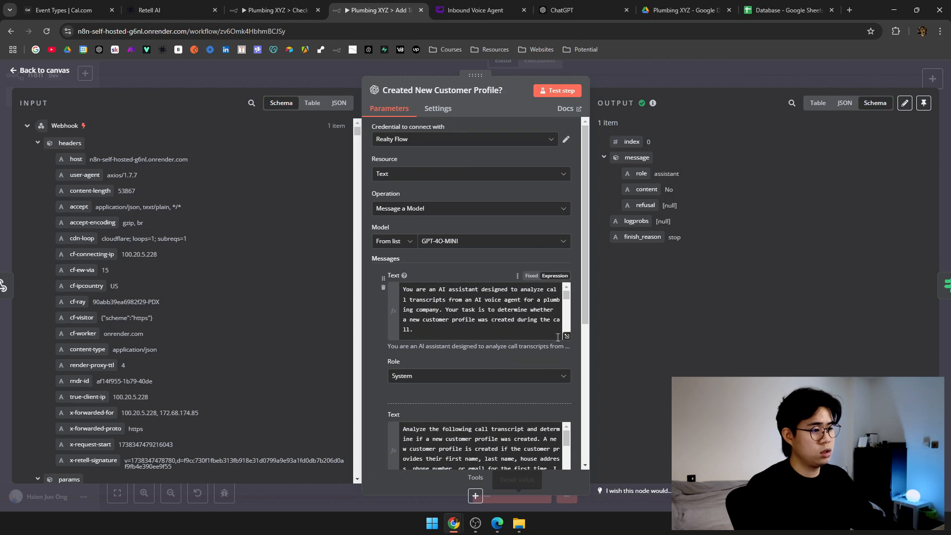
click(565, 339)
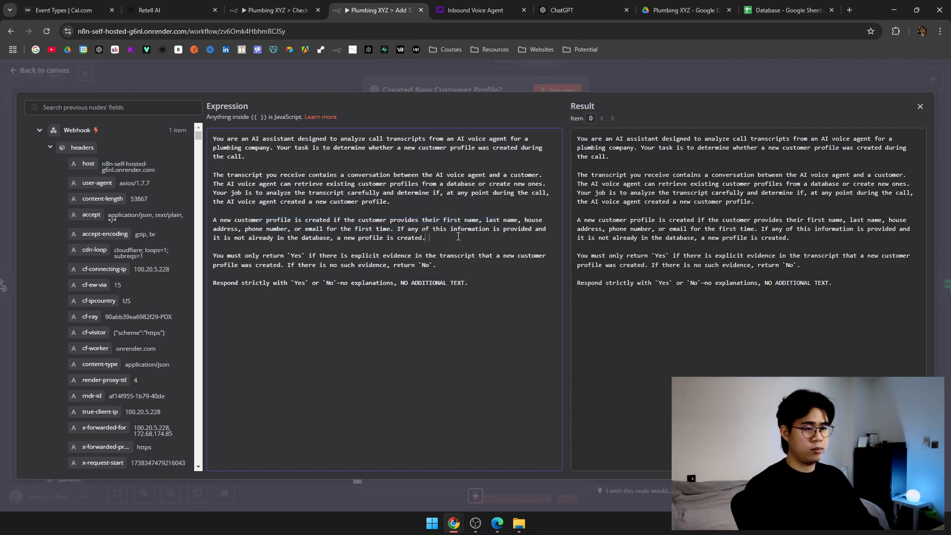
Add to the system prompt that existing customers are only asked their names and new profiles require all necessary details.
text(Keep in mind that if the user is an existi)
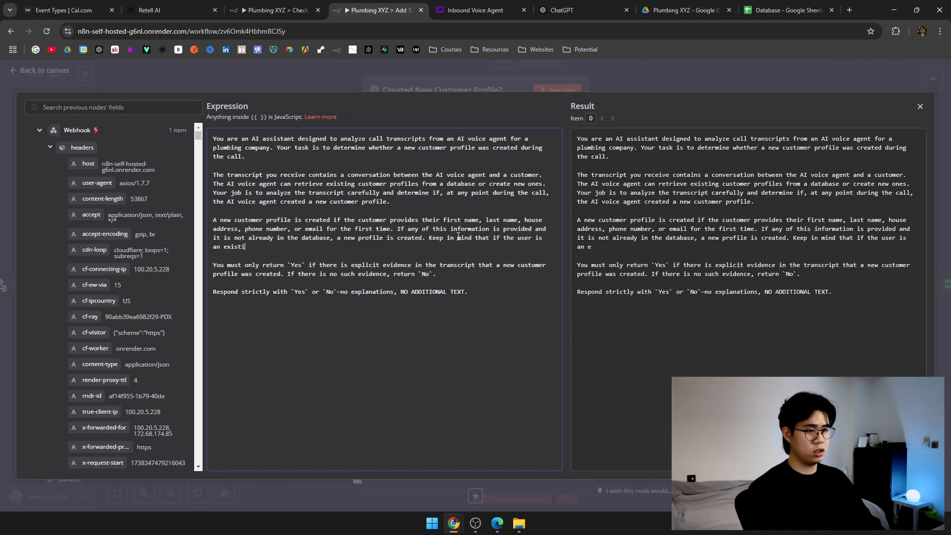
text(ng customer, the agent wou)
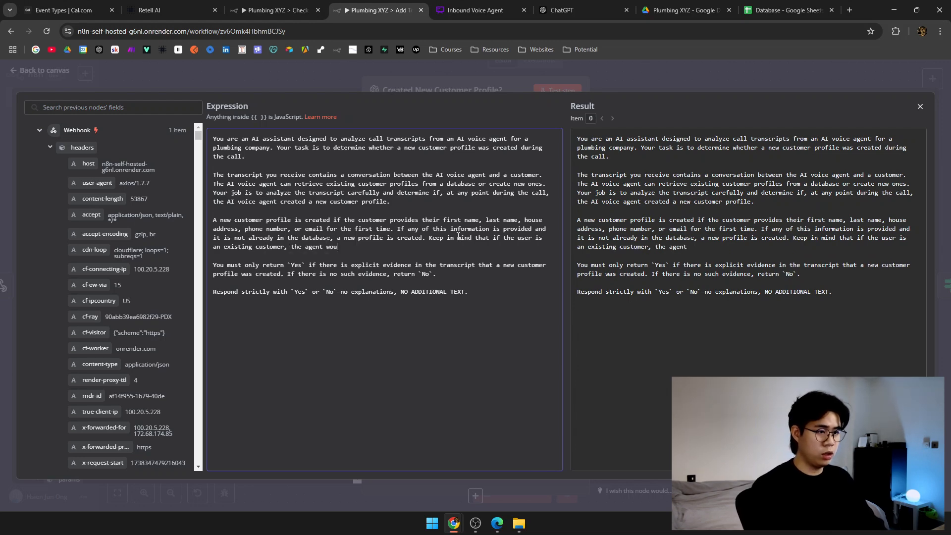
text(ld ask the user for)
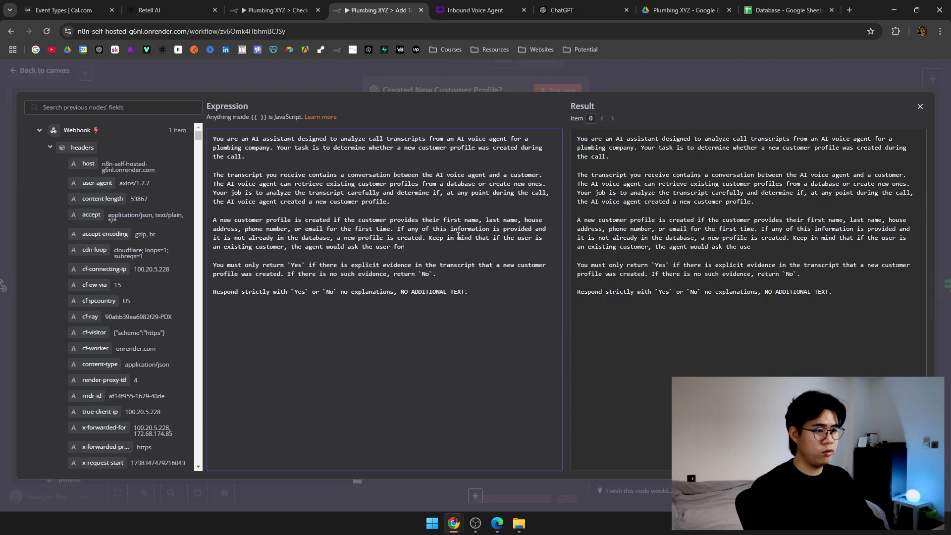
text( their first and last n)
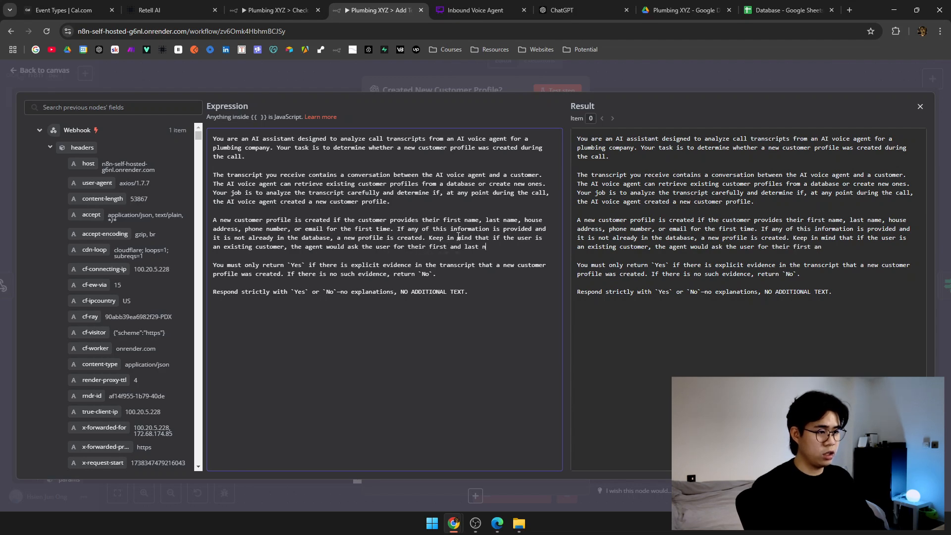
text(ame to check the data)
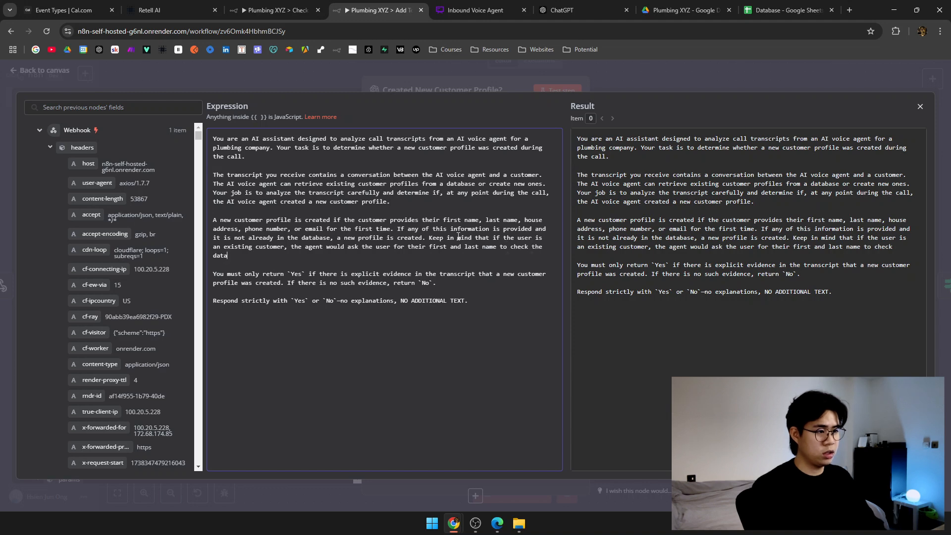
text(base. Don't d)
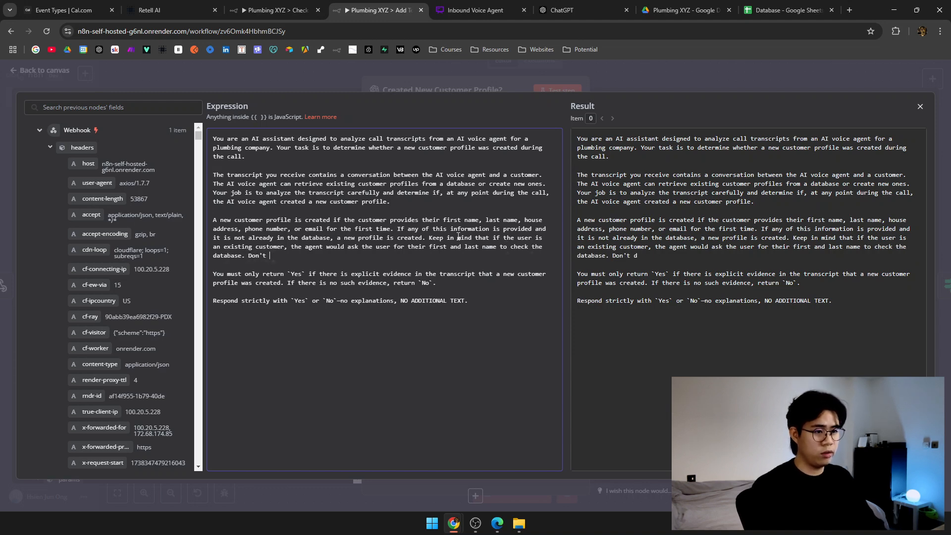
key(BackSpace)
text(confuse this with "creat)
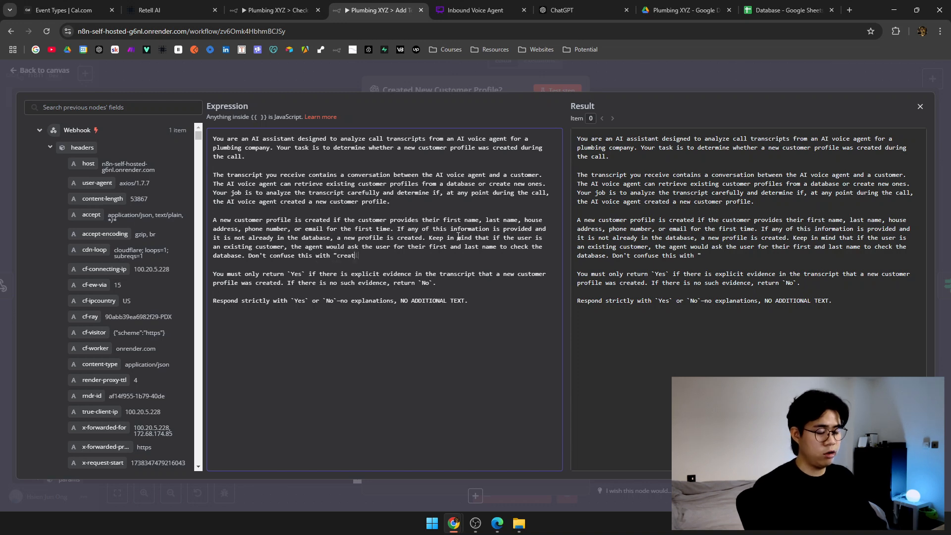
key(BackSpace)
key(BackSpace)
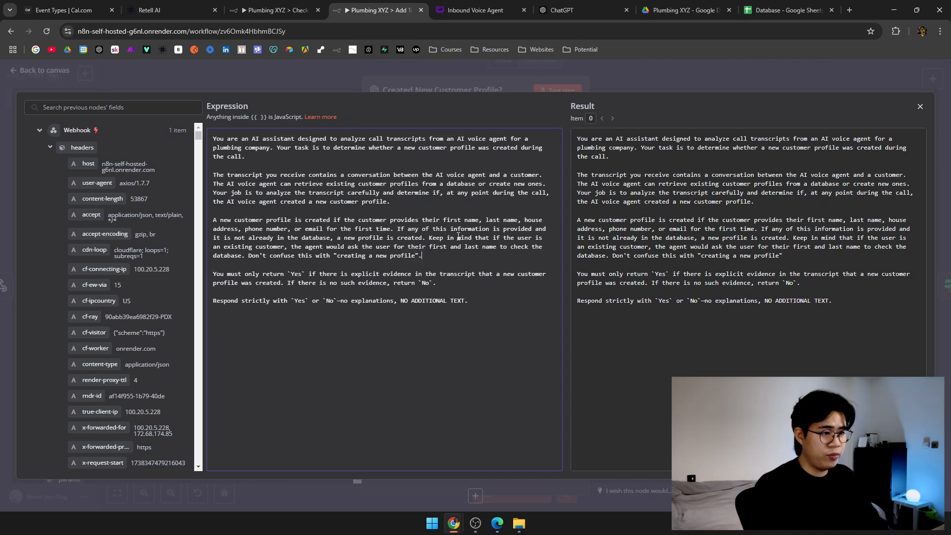
text(le". A new profile is f)
key(BackSpace)
text(created IF )
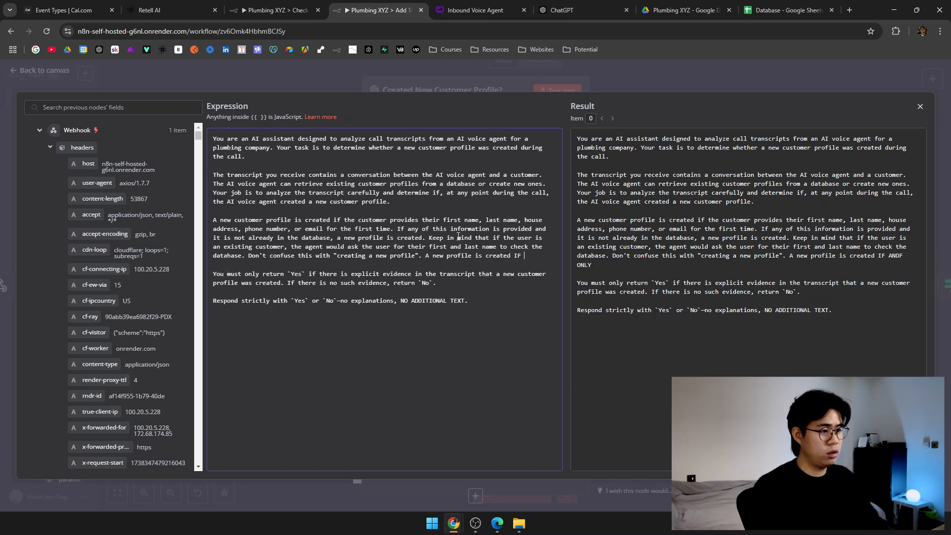
text(OND ON)
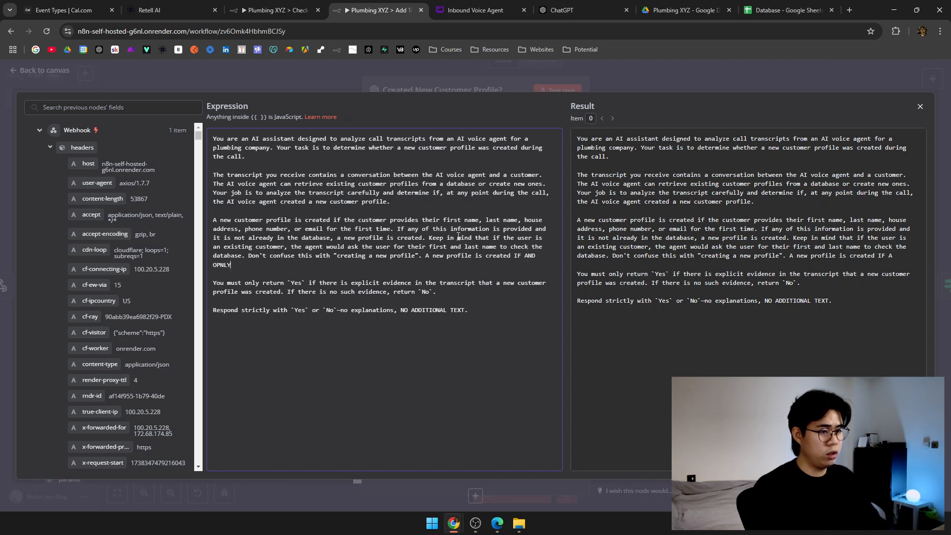
text(LY IF they pr)
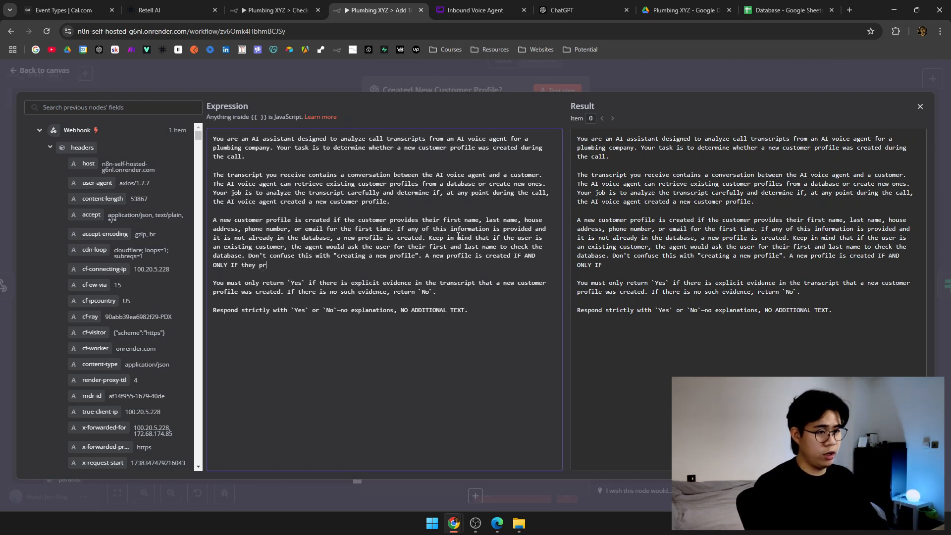
key(BackSpace)
key(BackSpace)
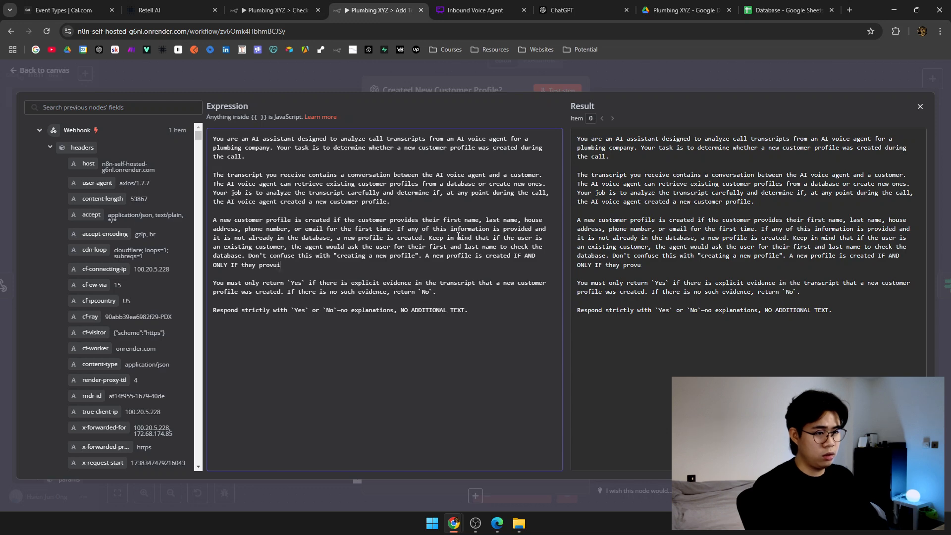
text(all t)
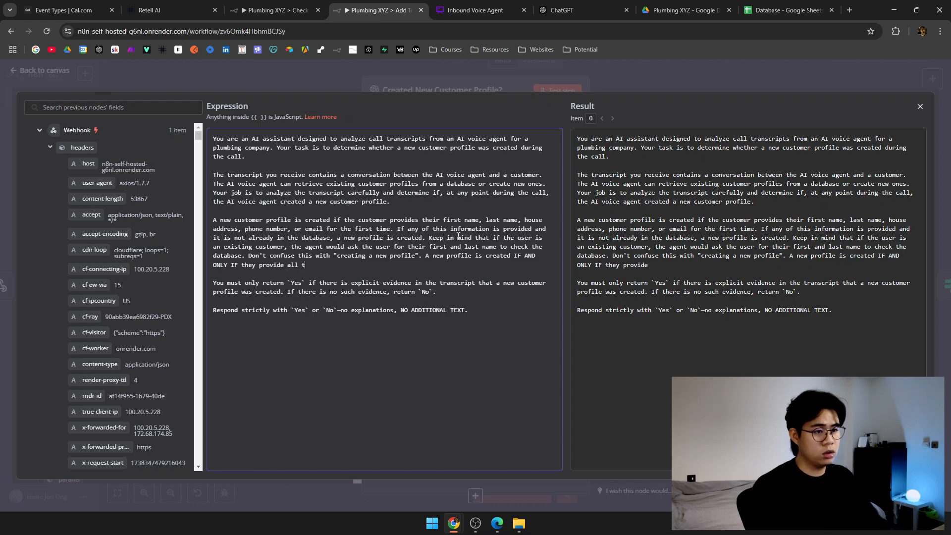
text(he necessary details)
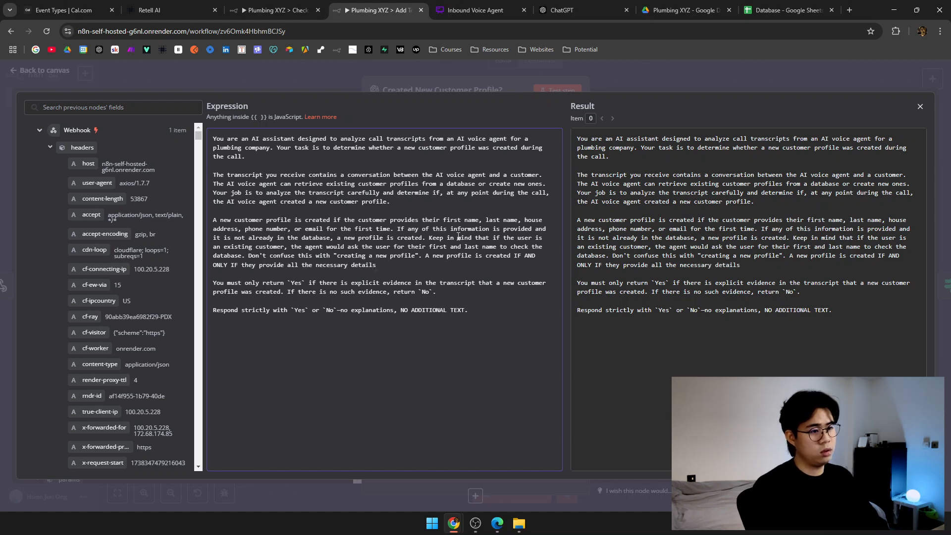
text(.)
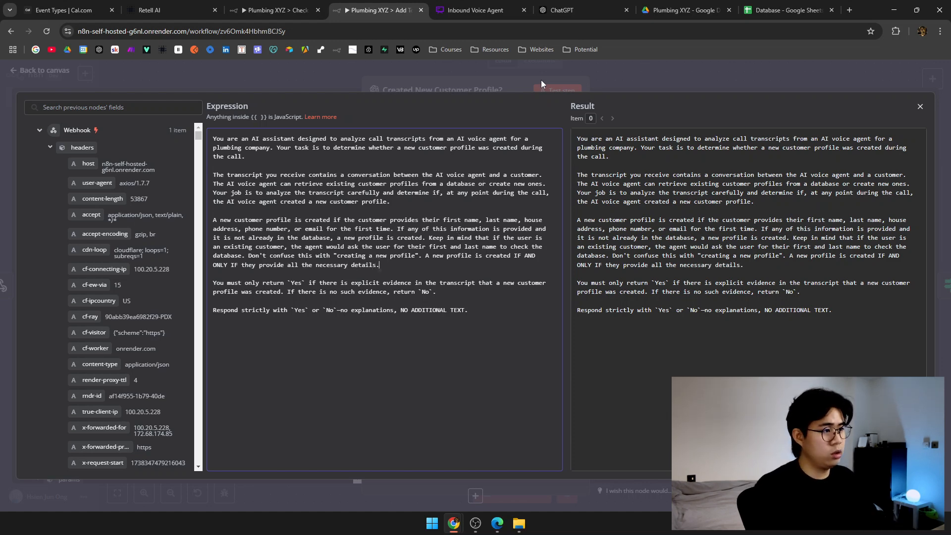
Re-run the profile step several times to check the updated prompt's answer.
click(541, 84)
click(551, 91)
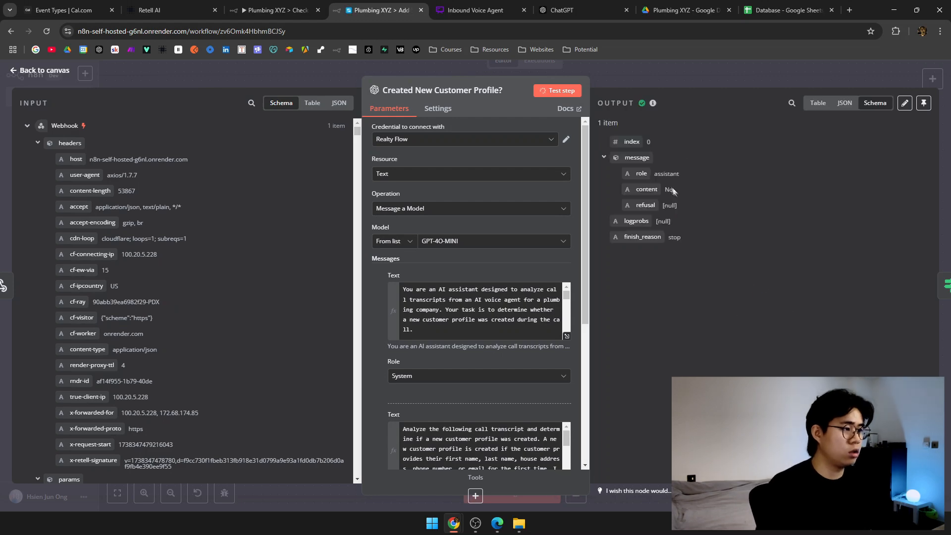
click(566, 90)
click(566, 90)
click(566, 90)
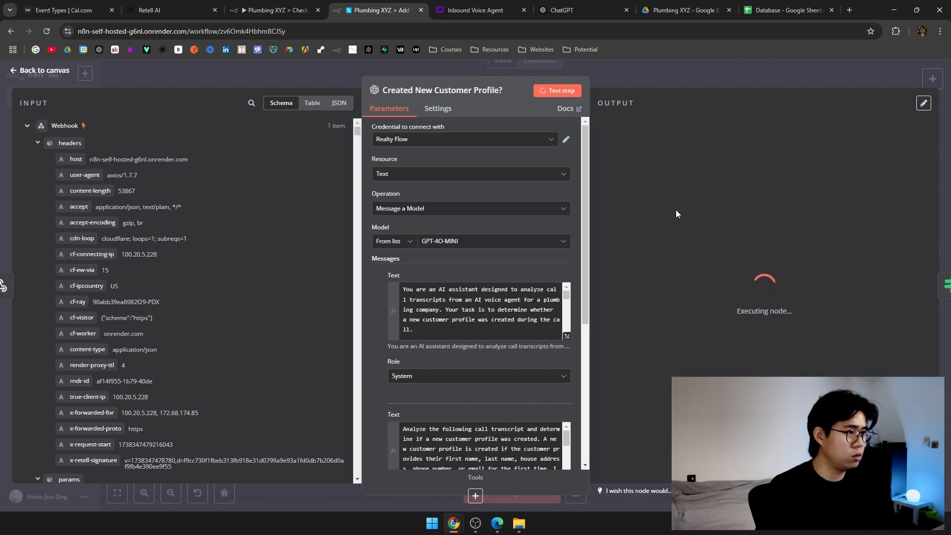
click(692, 75)
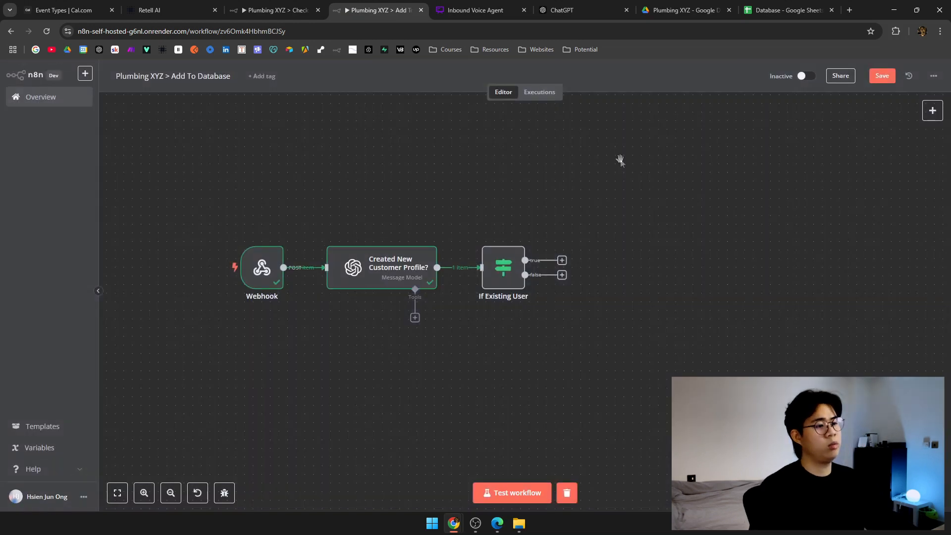
Set If Existing User to test message.content equals 'No', sending one item down true.
double_click(497, 271)
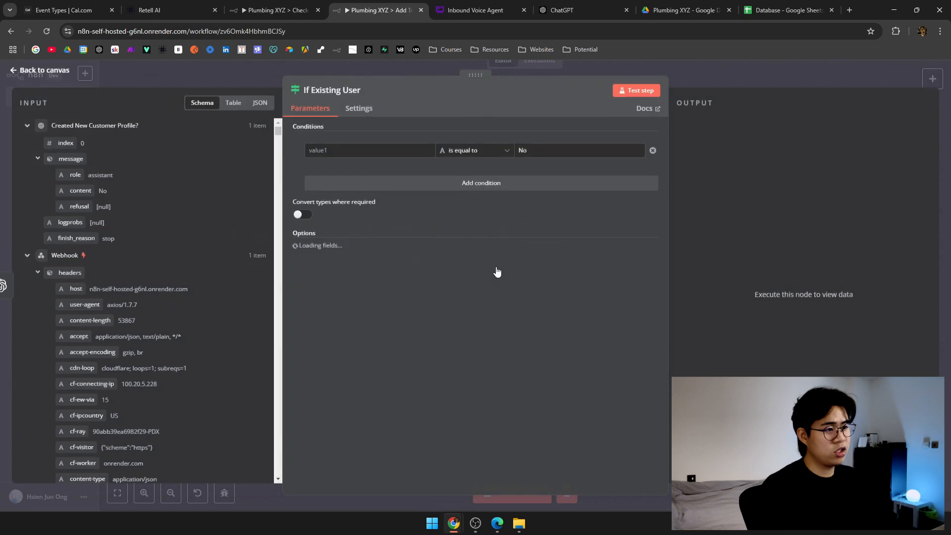
drag(80, 191, 347, 157)
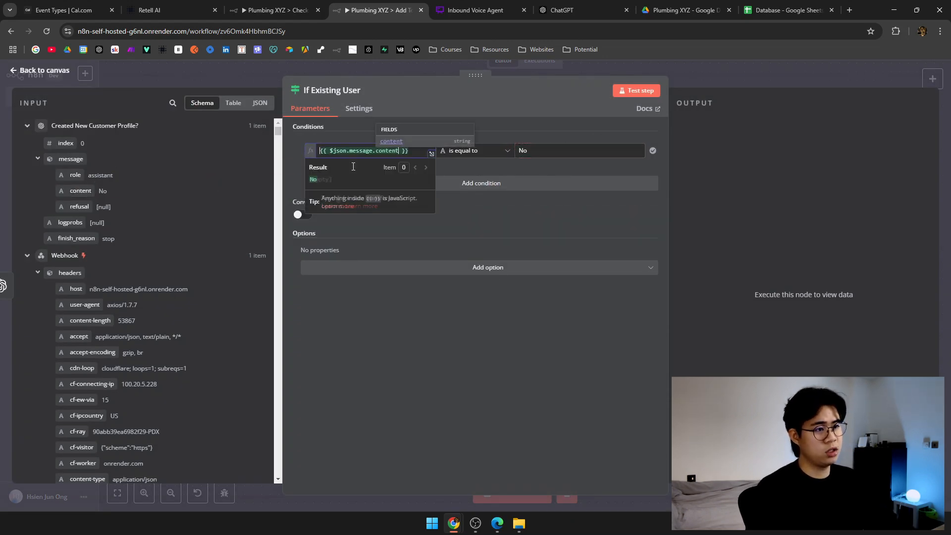
click(293, 161)
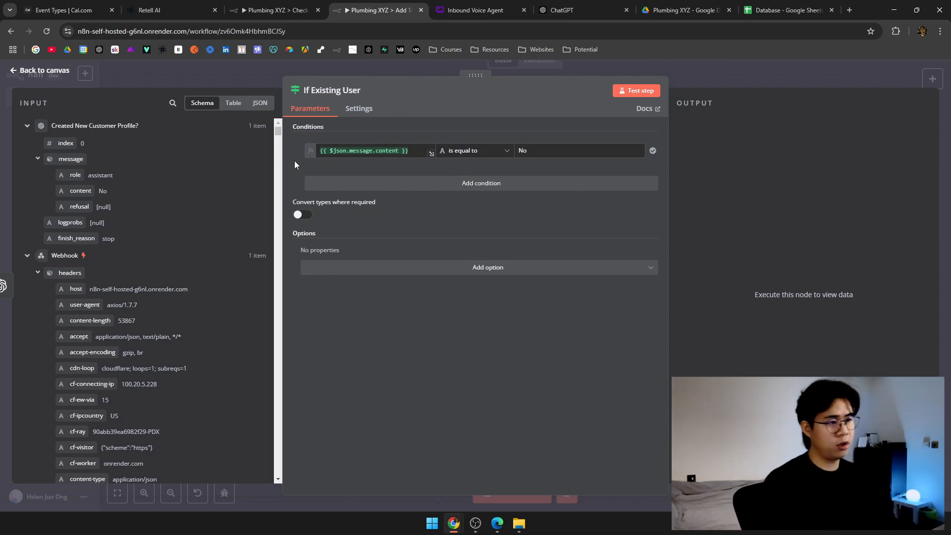
click(418, 151)
click(558, 163)
click(637, 90)
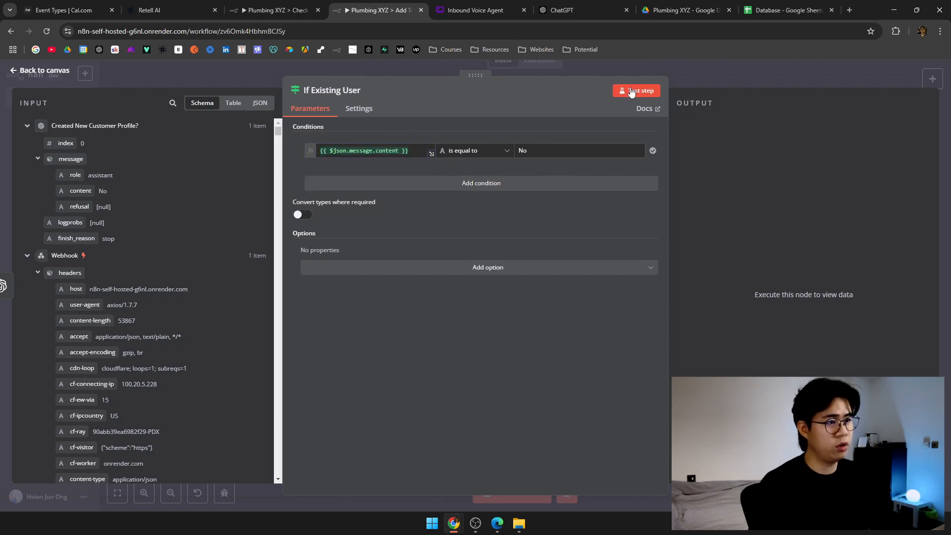
click(731, 75)
drag(683, 144, 433, 197)
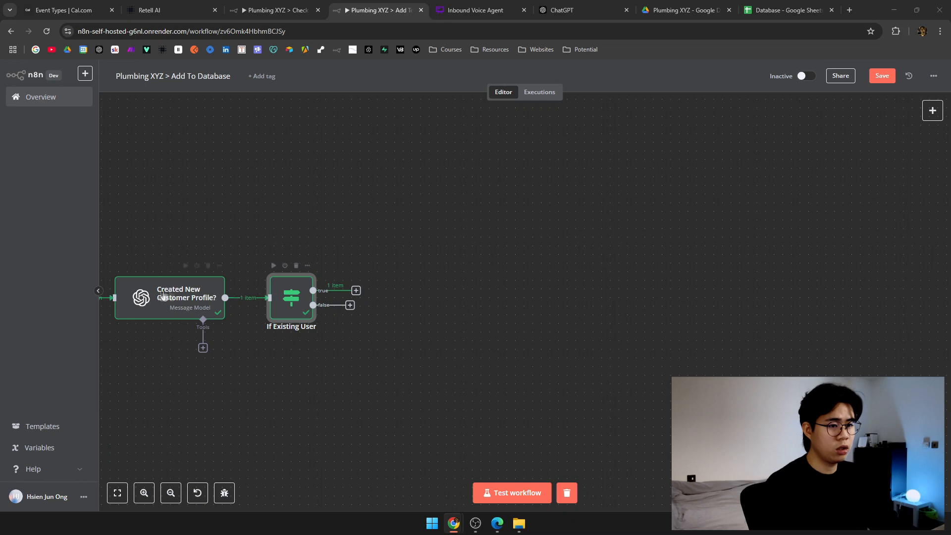
Add an OpenAI 'Message a Model' node after the If Existing User step.
right_click(354, 291)
click(356, 291)
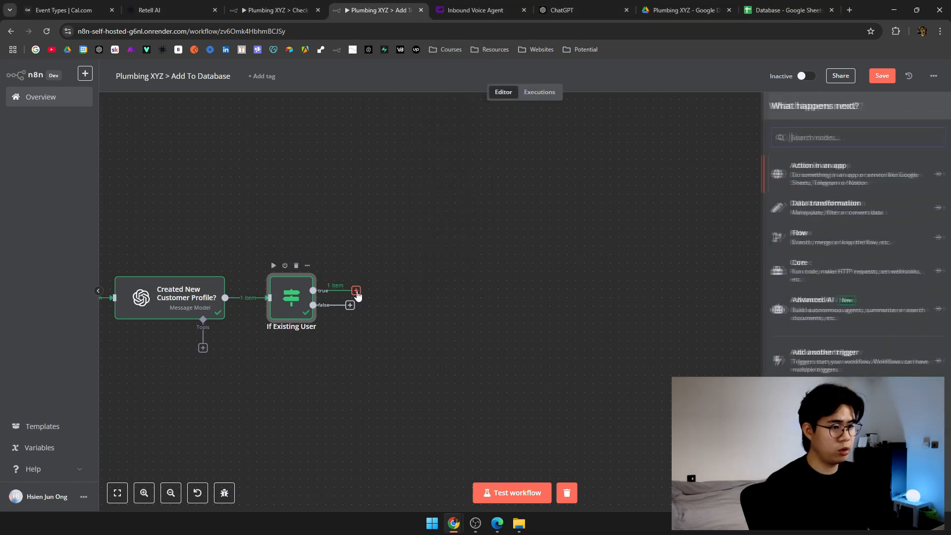
text(open)
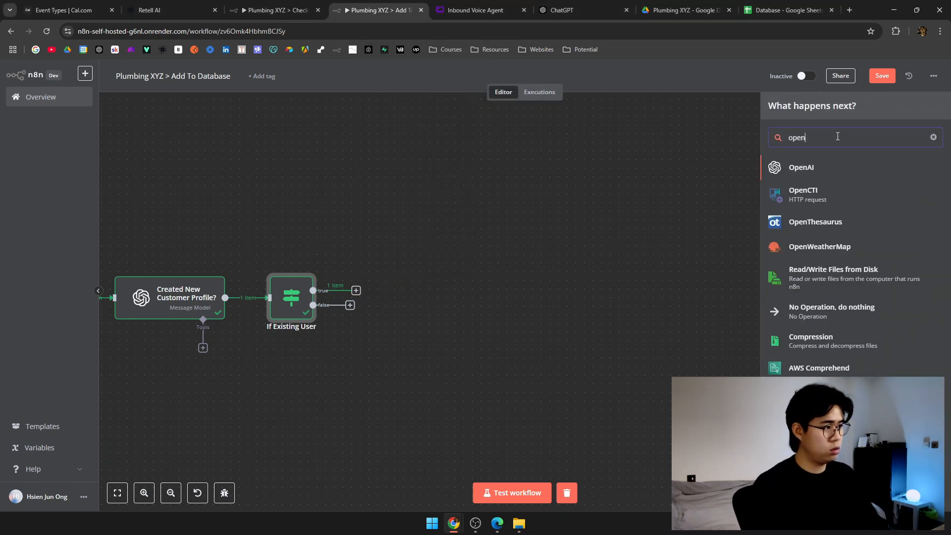
text(ai)
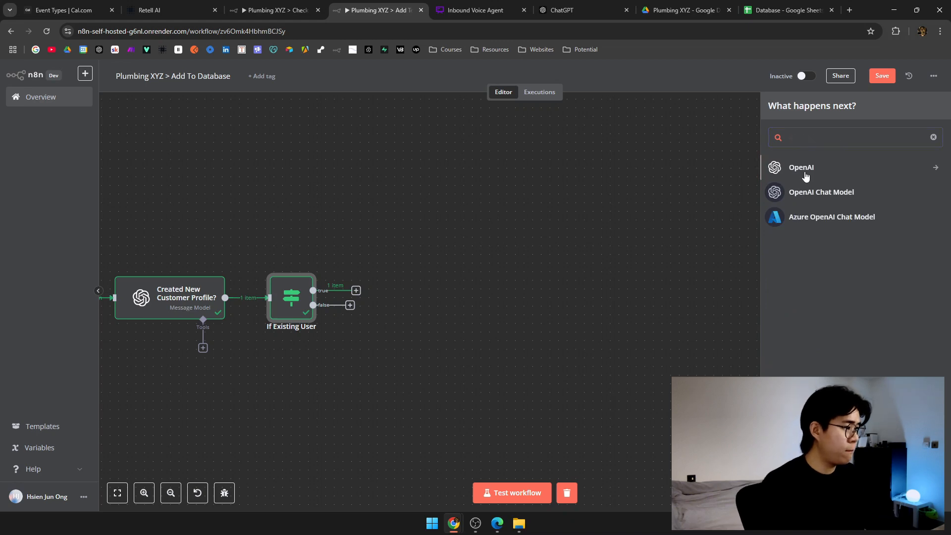
click(780, 169)
click(854, 312)
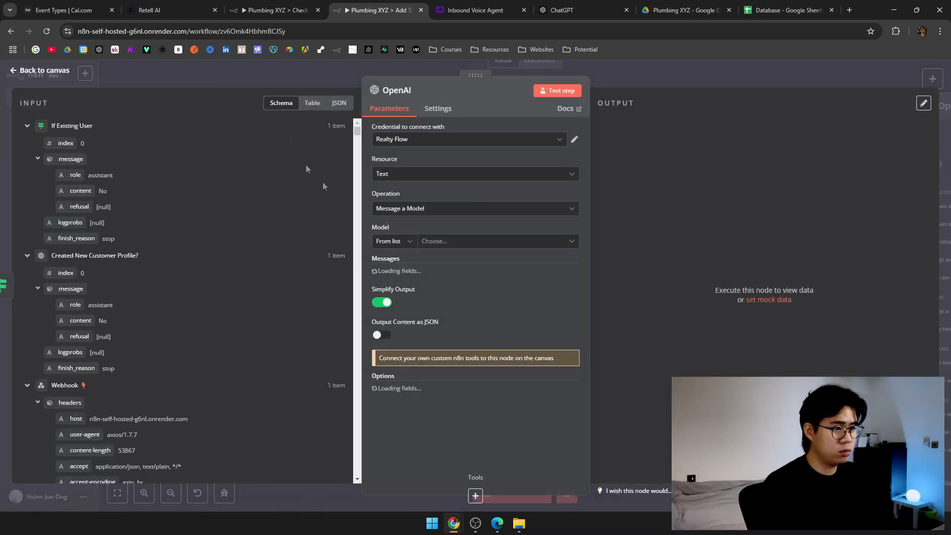
click(313, 82)
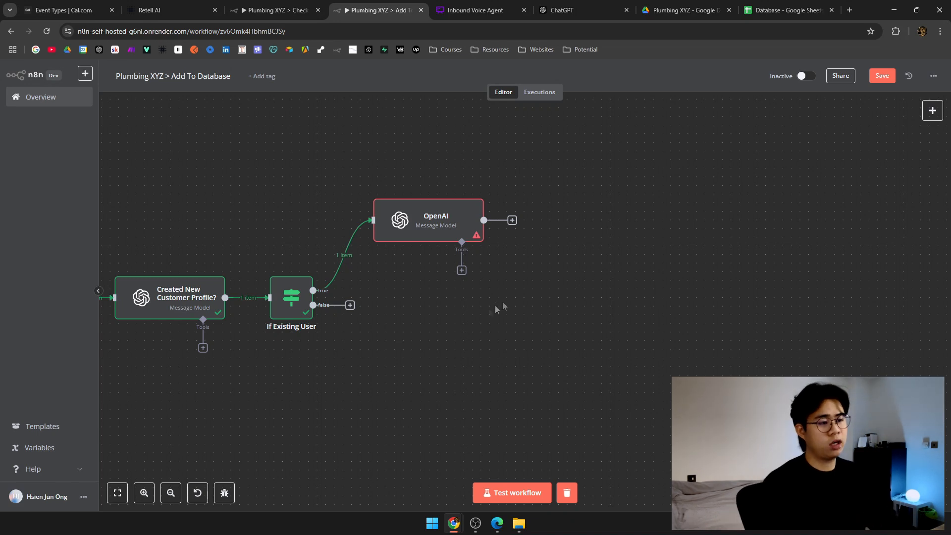
Move the OpenAI node's link from the true branch to the false branch and reposition it.
drag(480, 317, 544, 298)
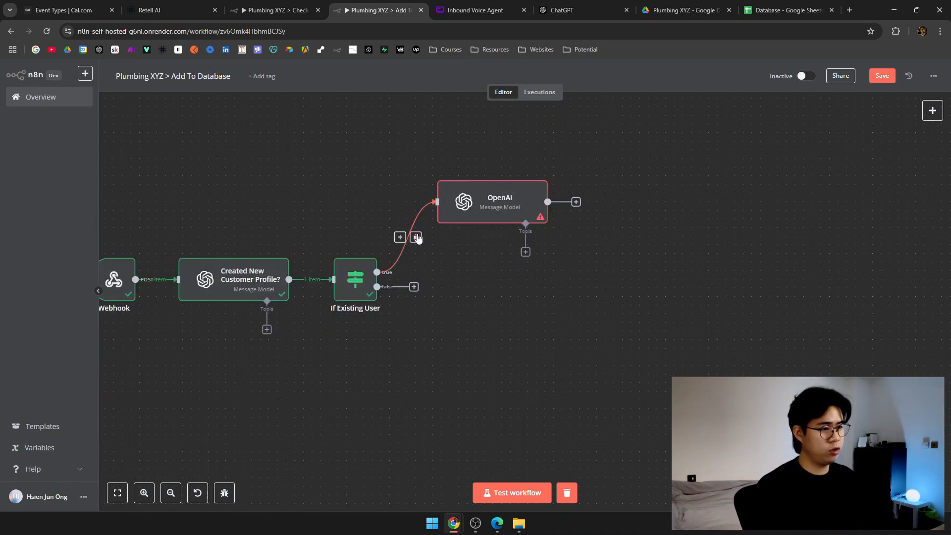
click(416, 237)
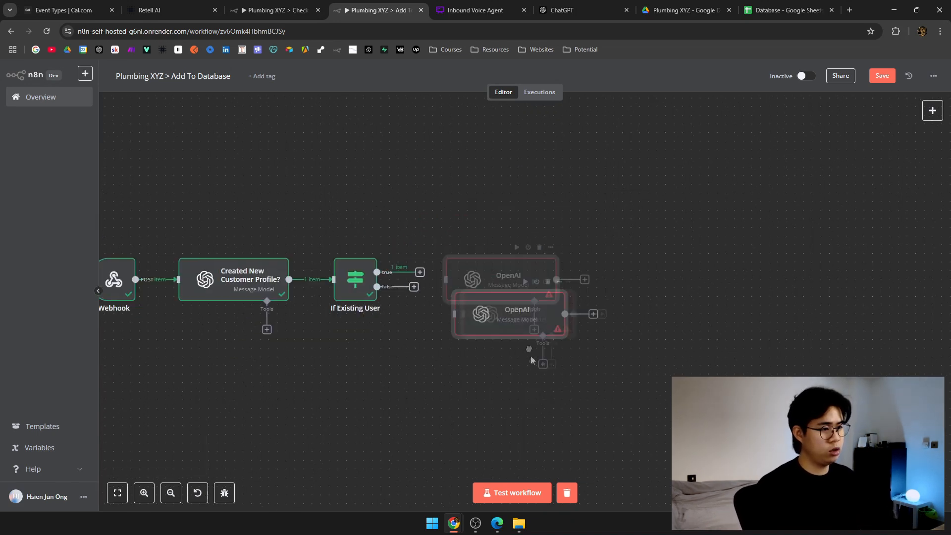
drag(378, 287, 461, 348)
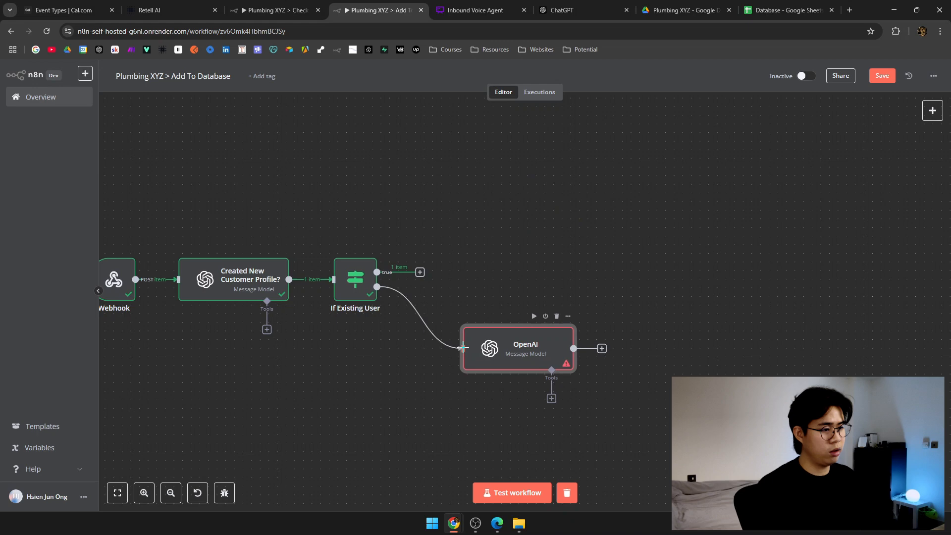
drag(521, 360, 483, 350)
Paste the plumbing customer extraction prompt into the OpenAI message text as an expression.
double_click(483, 345)
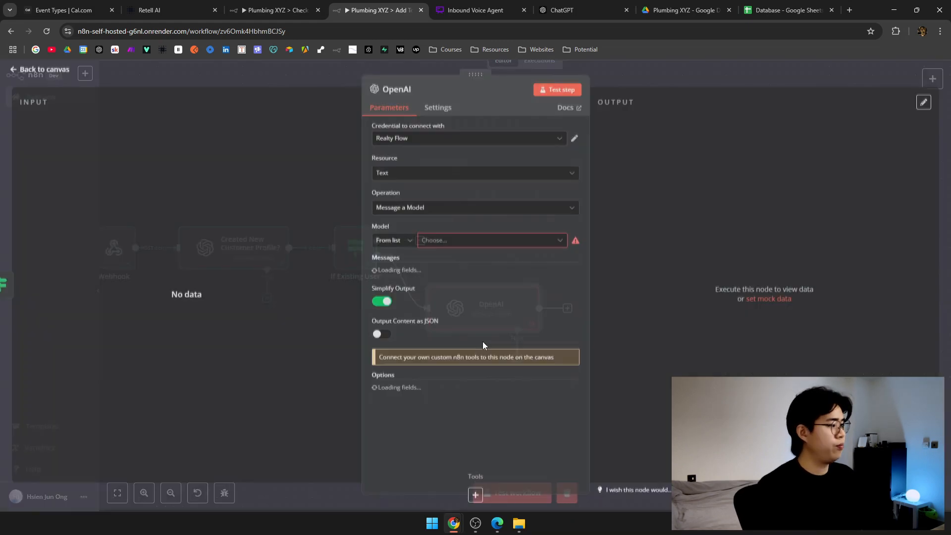
click(683, 64)
scroll(566, 233, right, 3)
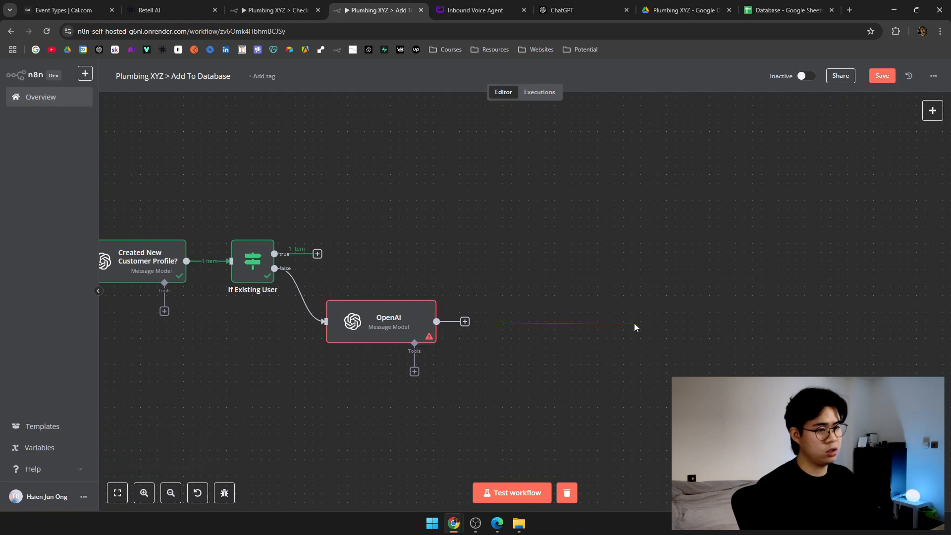
scroll(594, 303, left, 3)
double_click(484, 325)
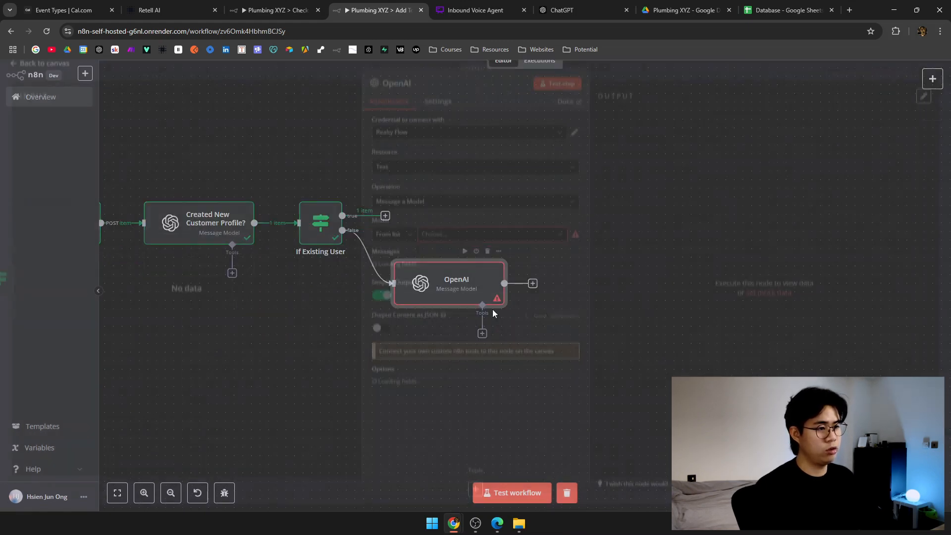
scroll(521, 257, down, 2)
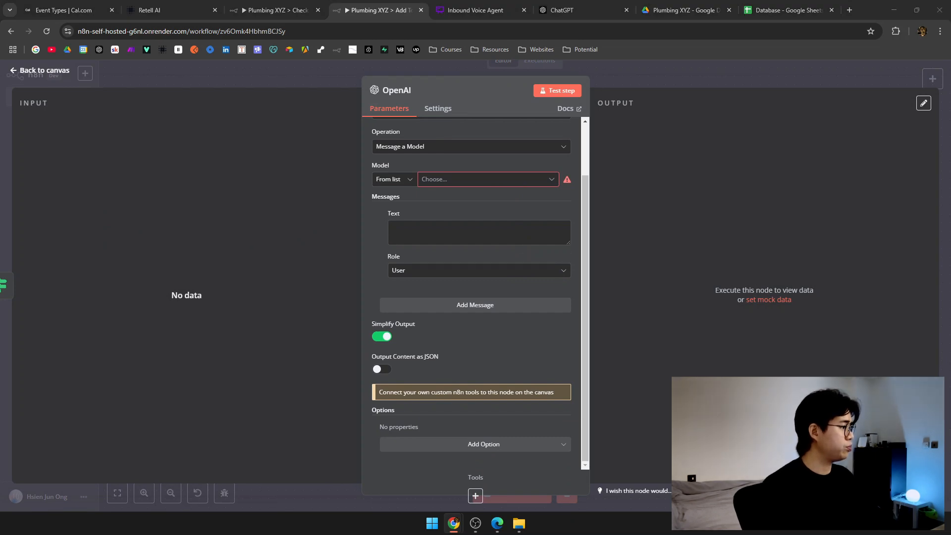
click(555, 235)
key(ctrl+v)
click(562, 216)
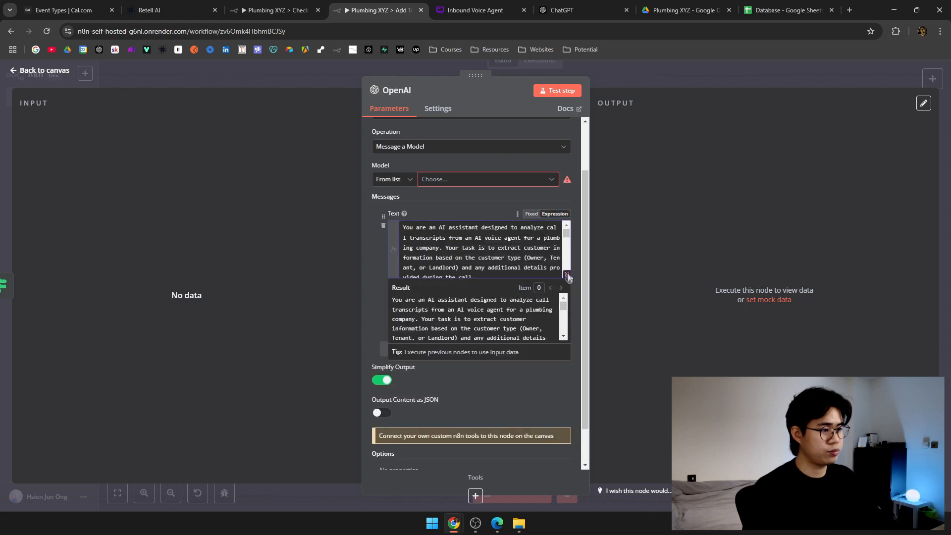
click(569, 277)
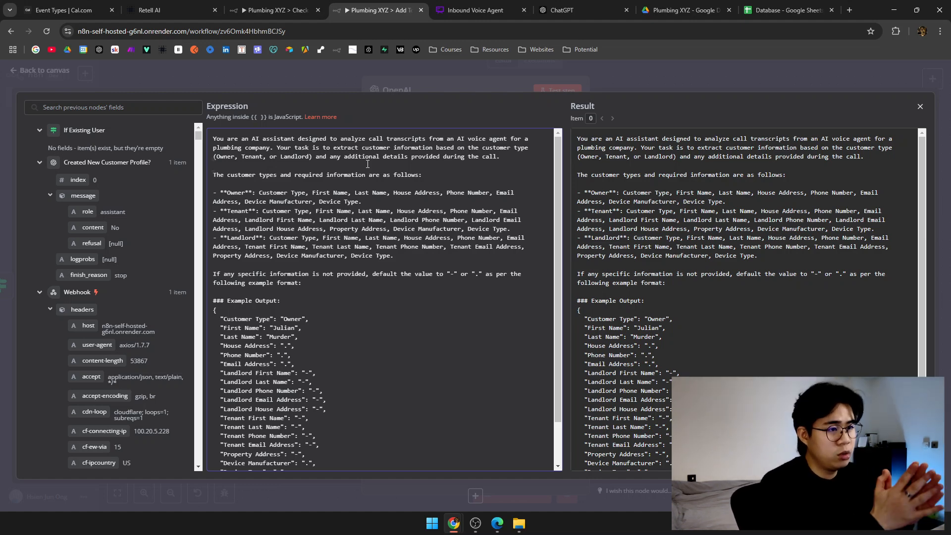
Remove the alternative '.' default so missing fields use only '-'.
drag(294, 147, 436, 148)
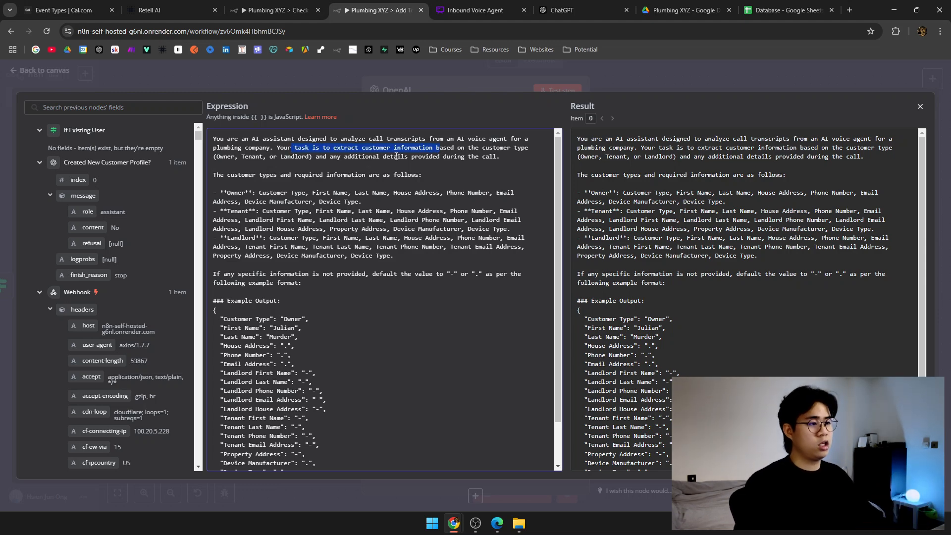
key(ctrl+plus)
drag(406, 167, 459, 175)
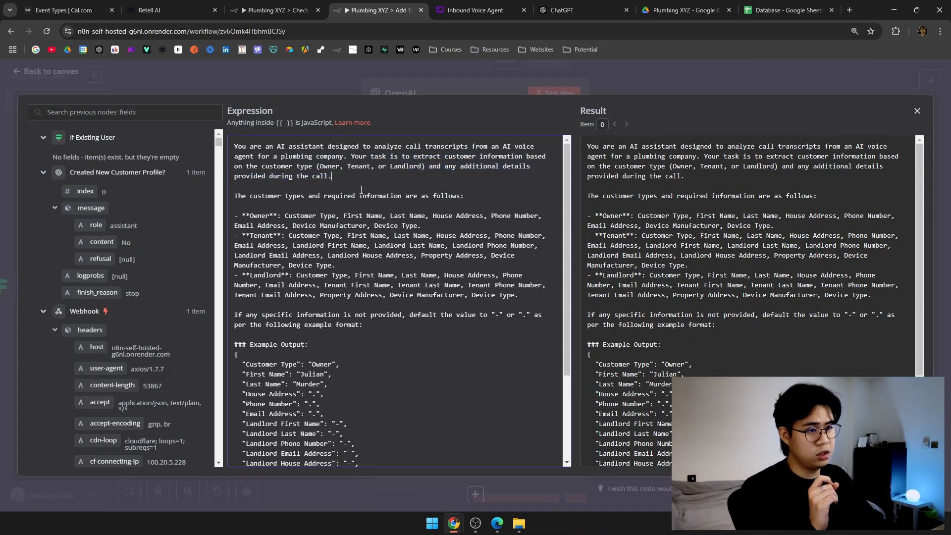
scroll(362, 196, down, 1)
scroll(361, 200, up, 1)
click(243, 204)
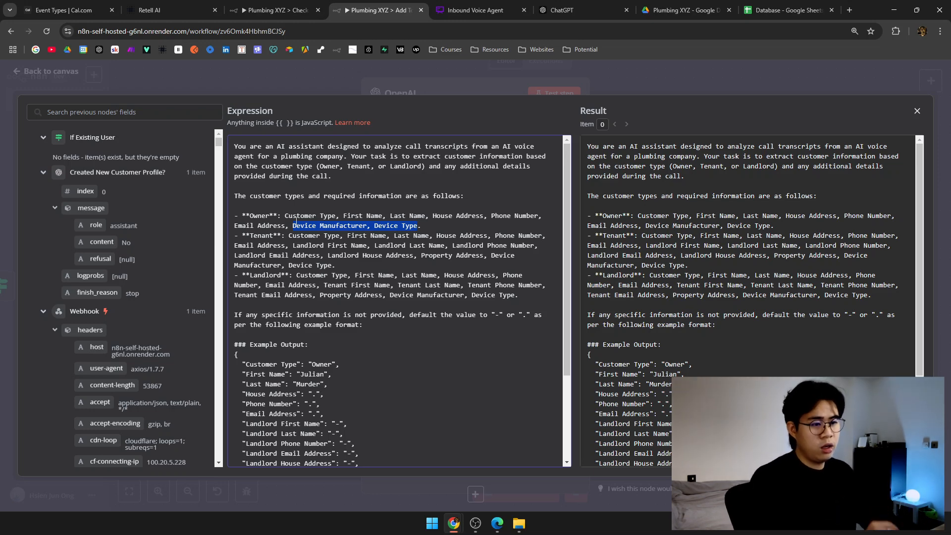
click(312, 294)
scroll(311, 294, down, 1)
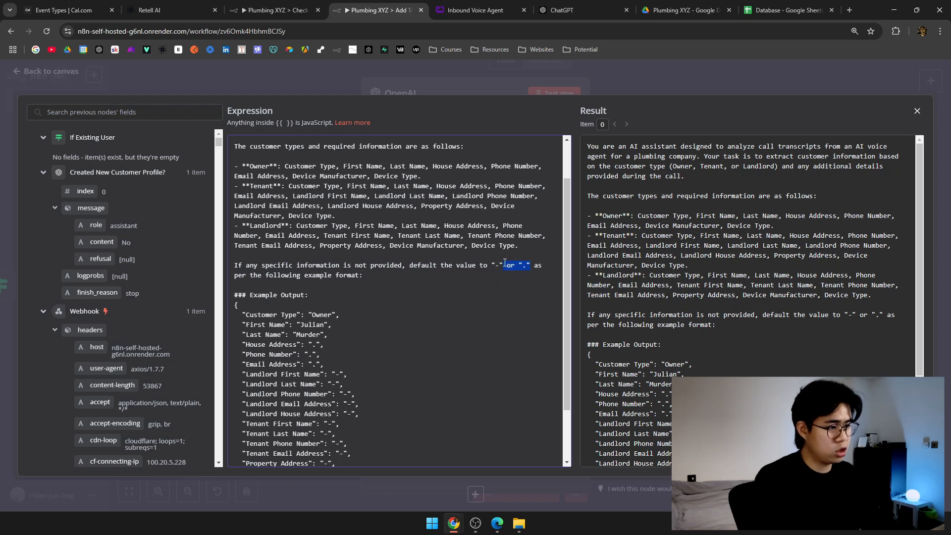
key(BackSpace)
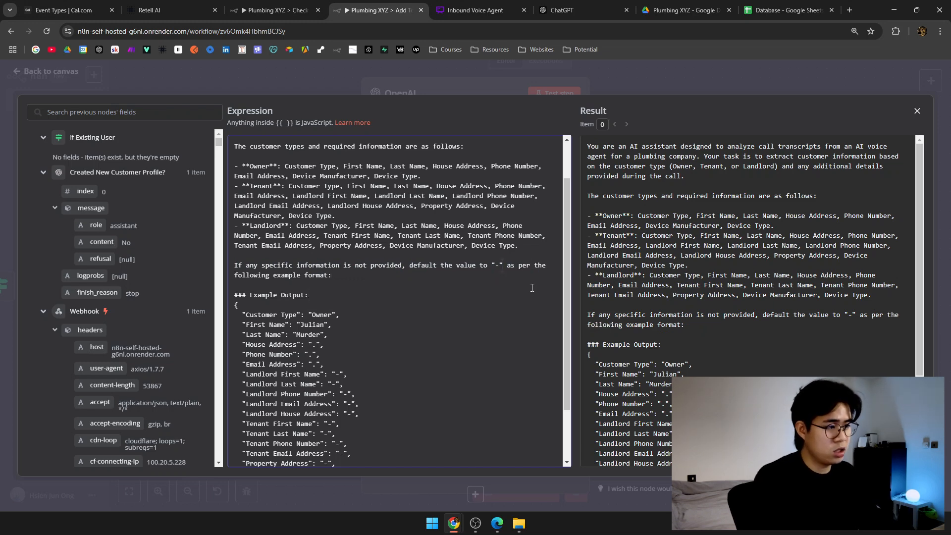
scroll(309, 297, down, 1)
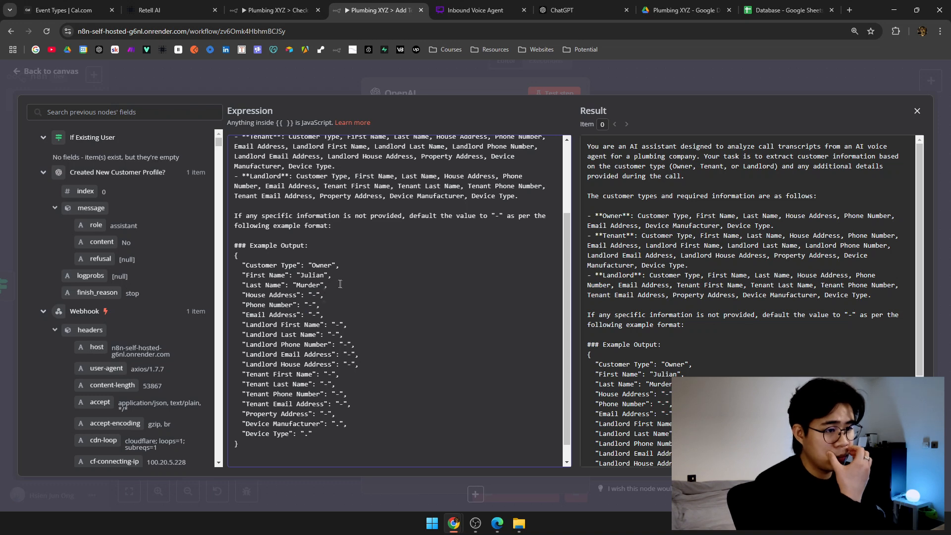
Replace the example first name in the prompt and review the example JSON output.
double_click(313, 277)
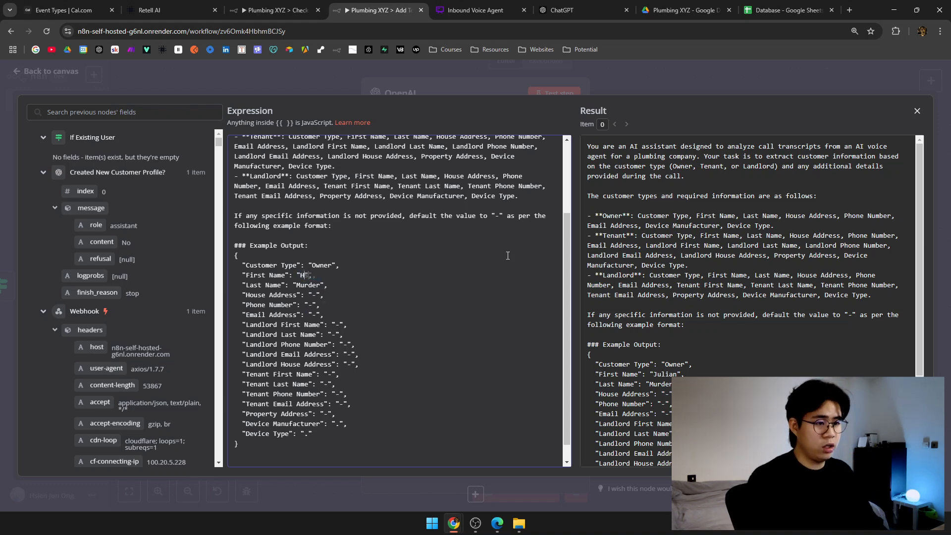
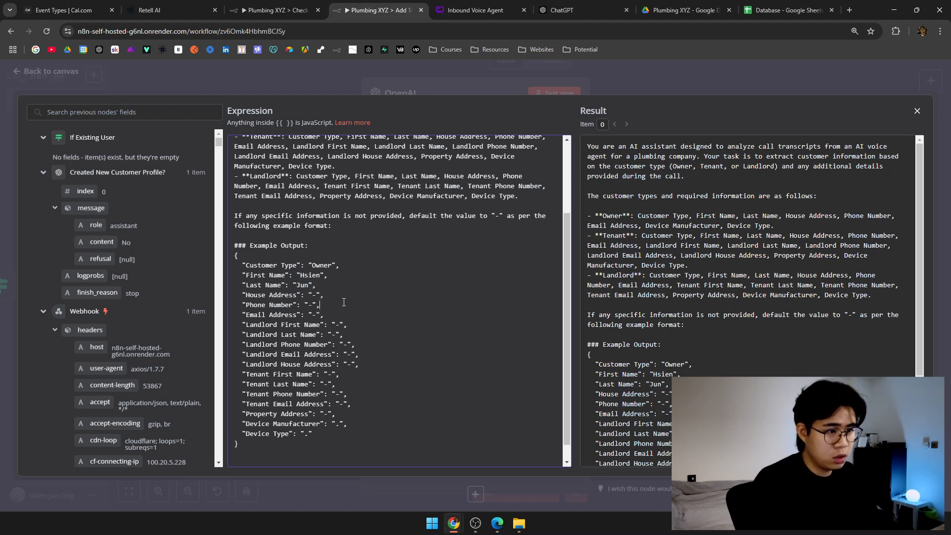
scroll(346, 342, down, 1)
drag(329, 430, 300, 371)
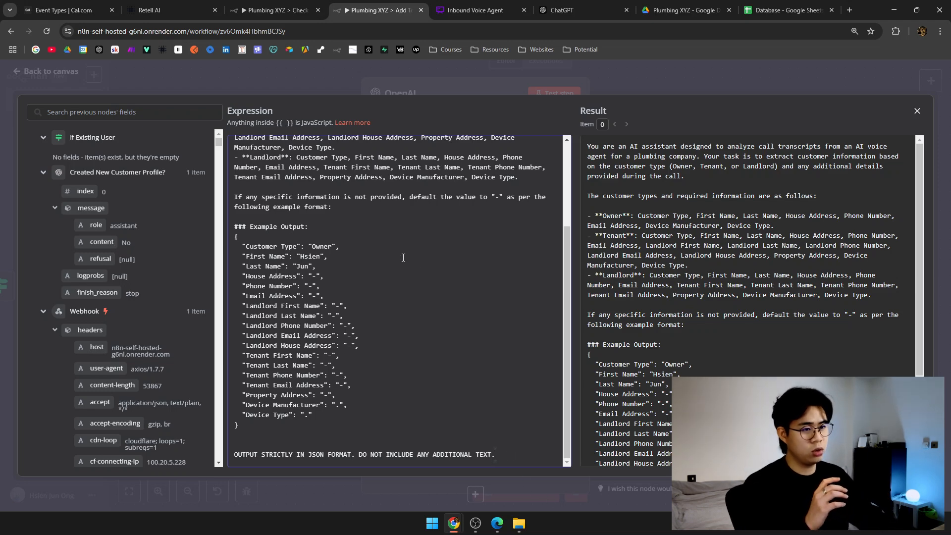
scroll(601, 254, down, 3)
mouse_move(589, 237)
mouse_down()
mouse_move(619, 425)
mouse_move(589, 242)
mouse_up()
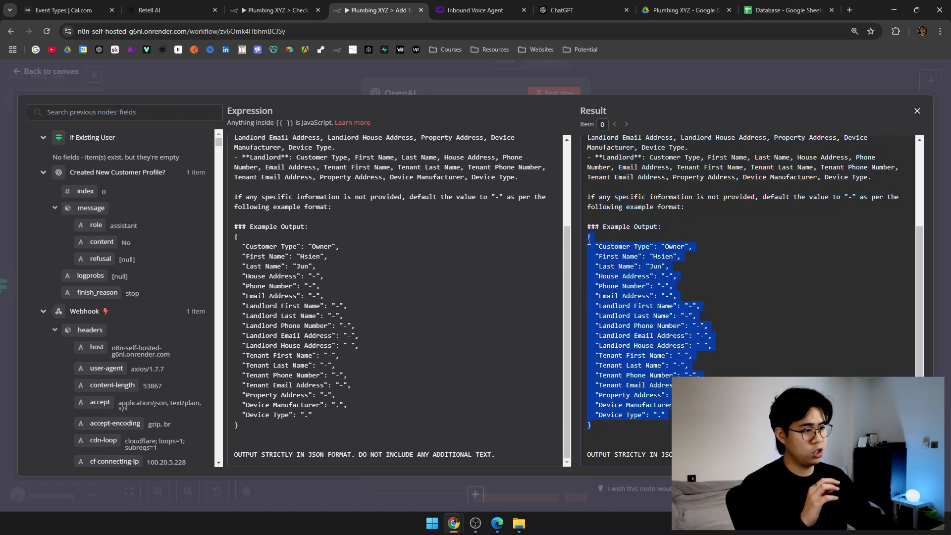
Make the extraction prompt a System message.
click(677, 61)
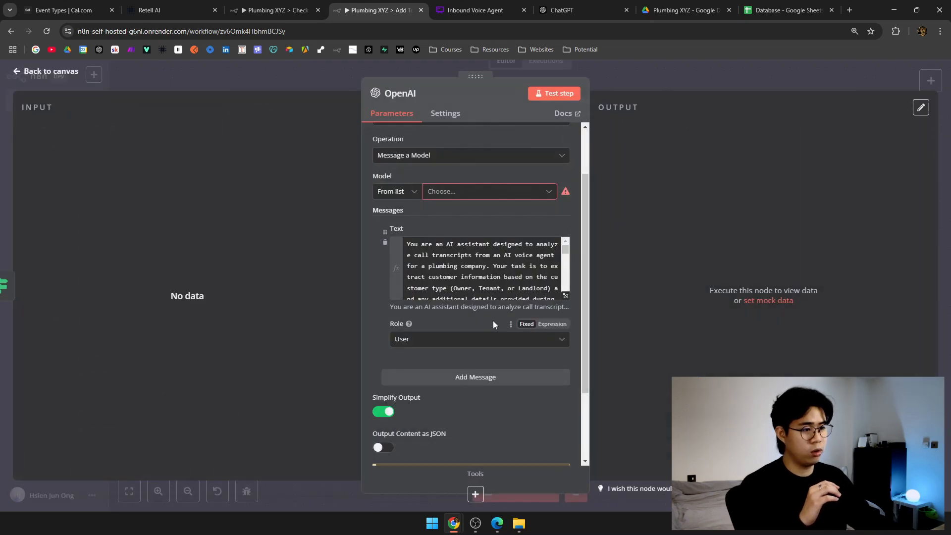
scroll(492, 320, down, 2)
click(483, 242)
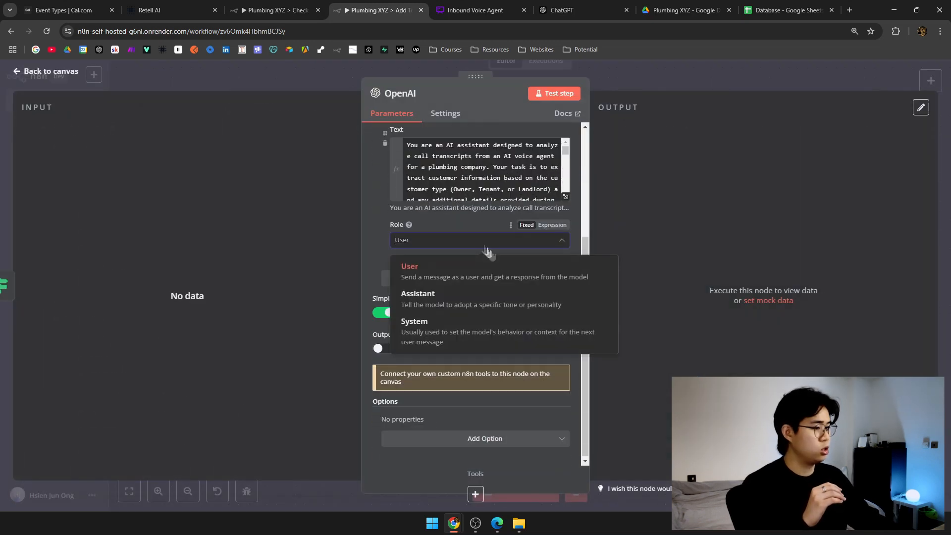
click(496, 339)
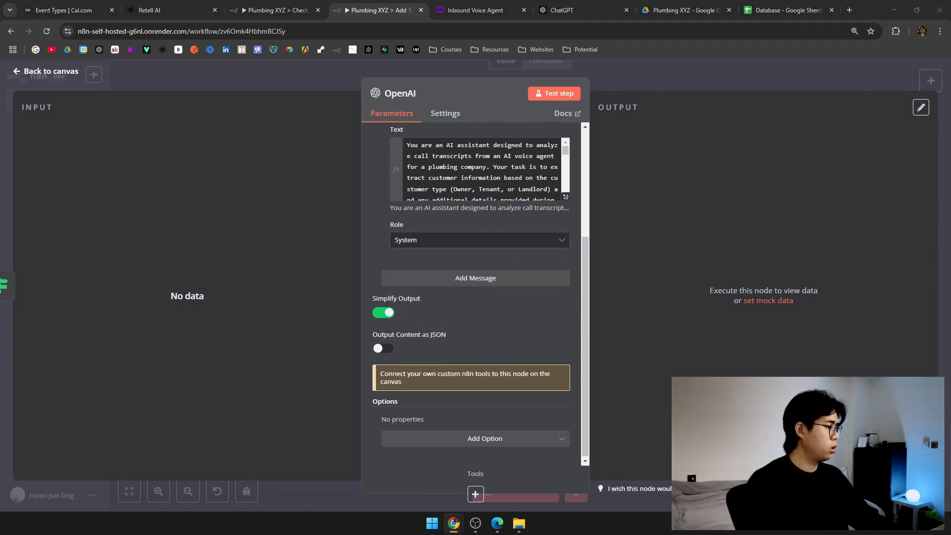
Add a User message expression with 'Call Transcript:' and the Webhook call transcript.
click(475, 278)
click(463, 347)
click(524, 304)
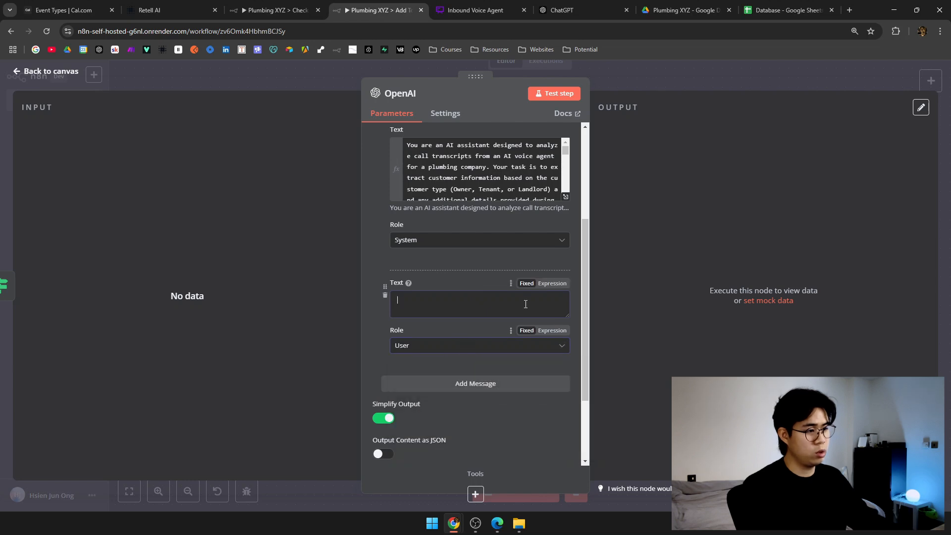
click(552, 284)
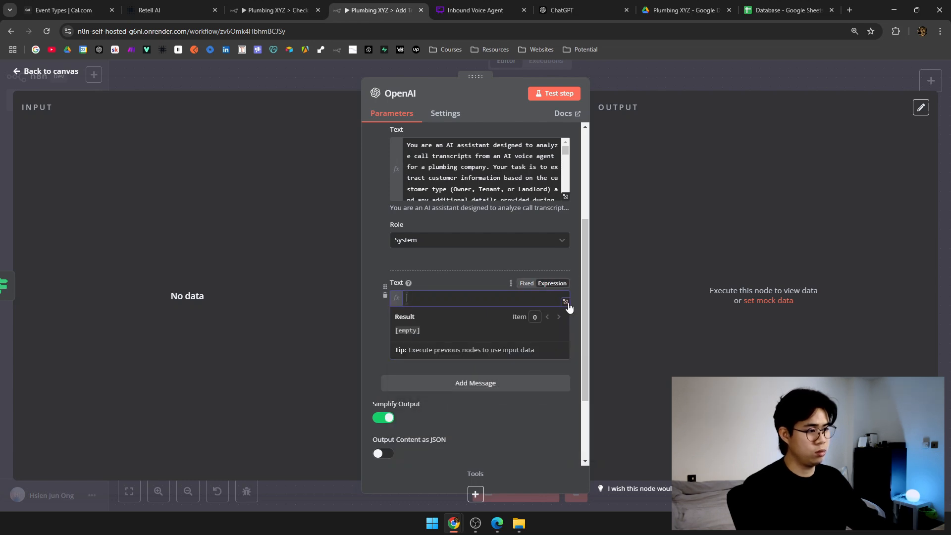
click(566, 301)
text(Call Transcript: {{ $('Webhook').item.json.body.call.transcript }})
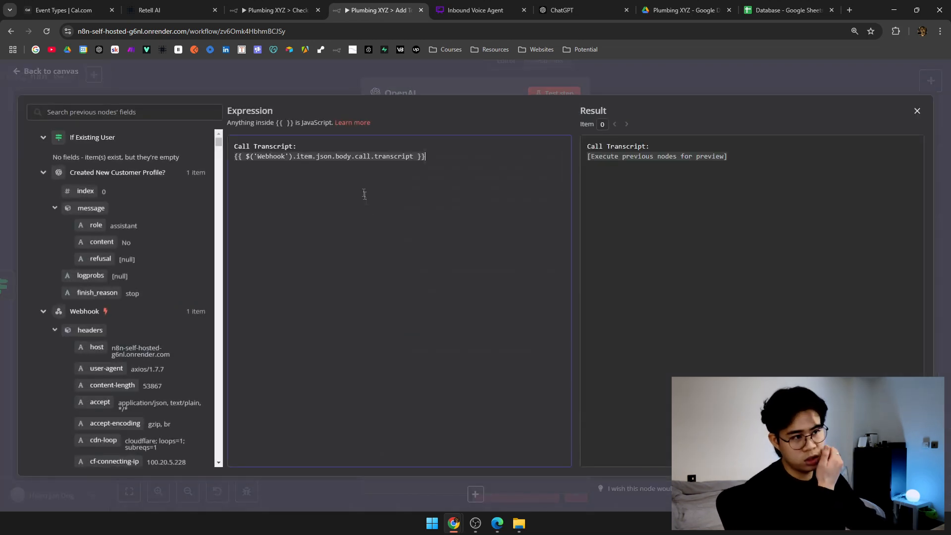
click(336, 89)
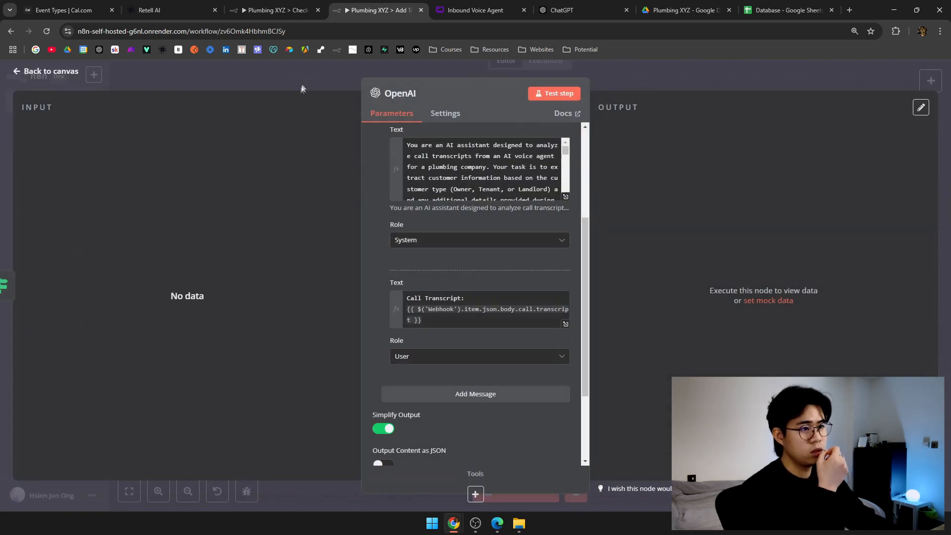
click(312, 83)
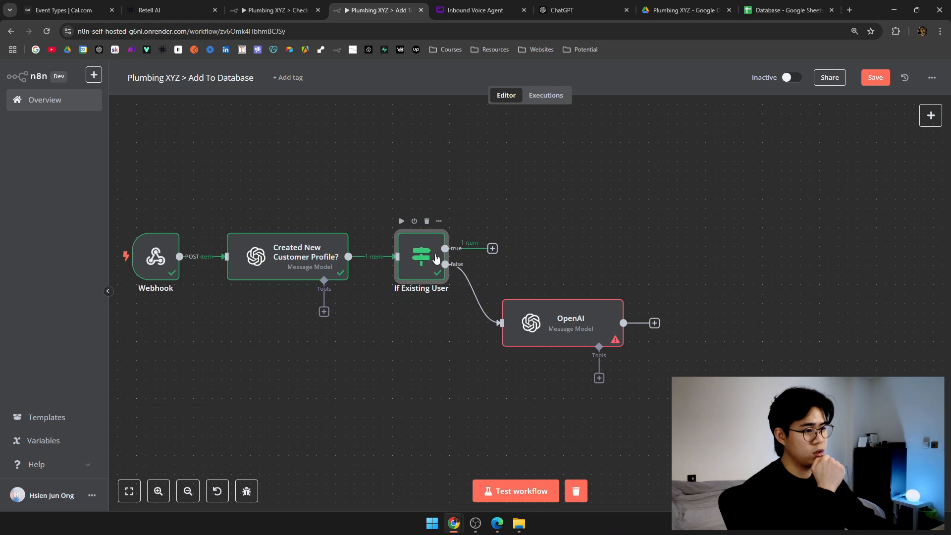
double_click(420, 258)
click(367, 113)
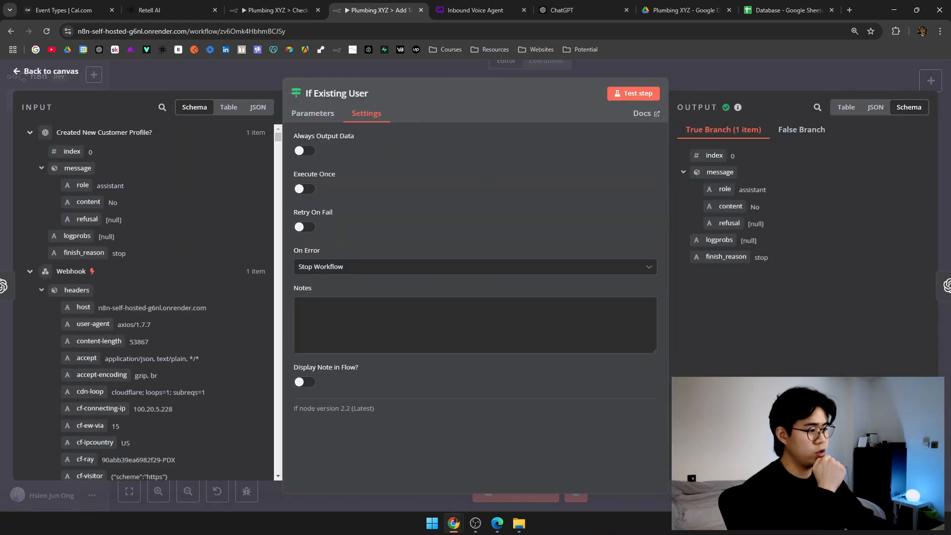
click(304, 150)
click(636, 94)
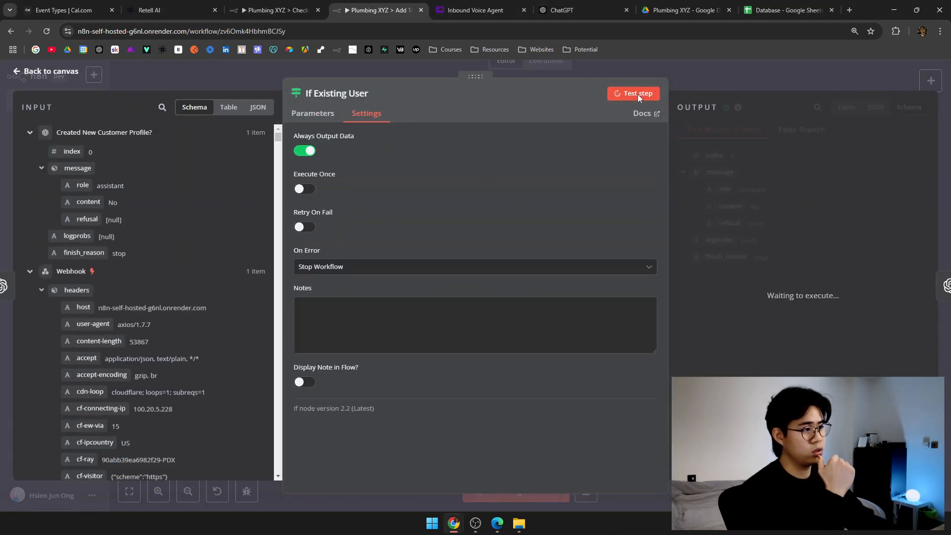
click(709, 67)
double_click(531, 324)
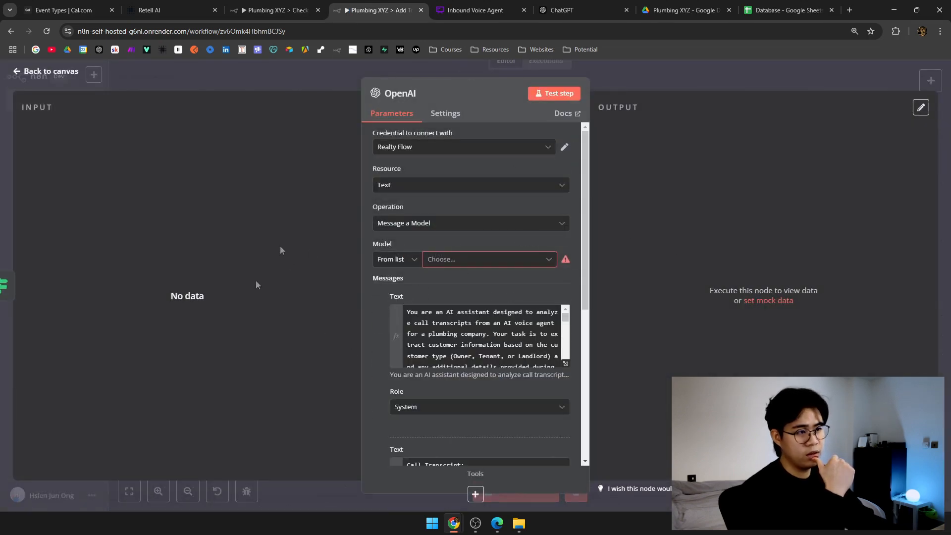
click(653, 85)
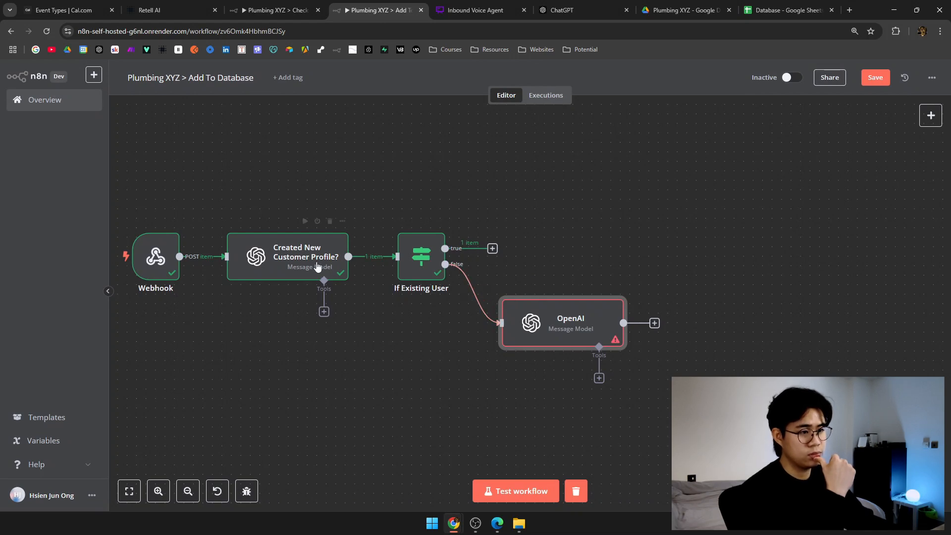
click(533, 223)
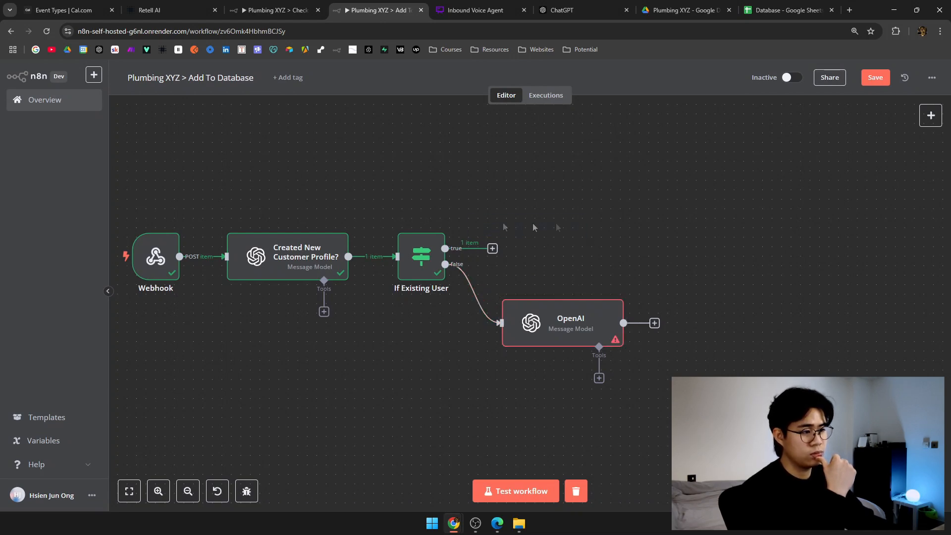
scroll(533, 223, right, 2)
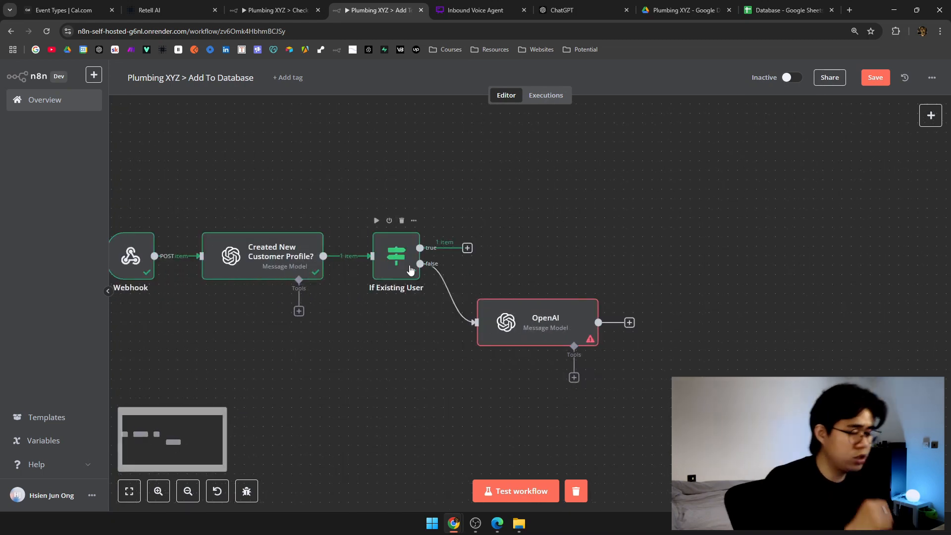
double_click(510, 325)
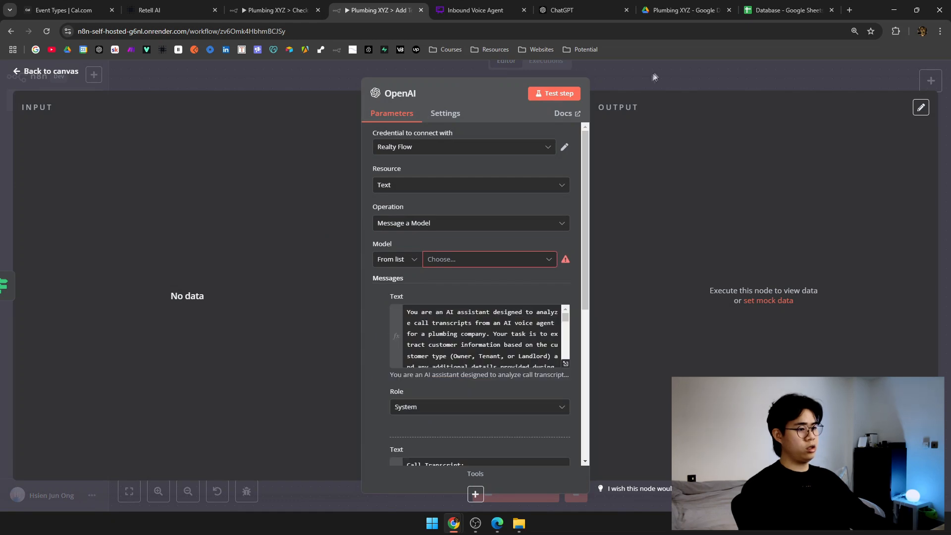
click(655, 74)
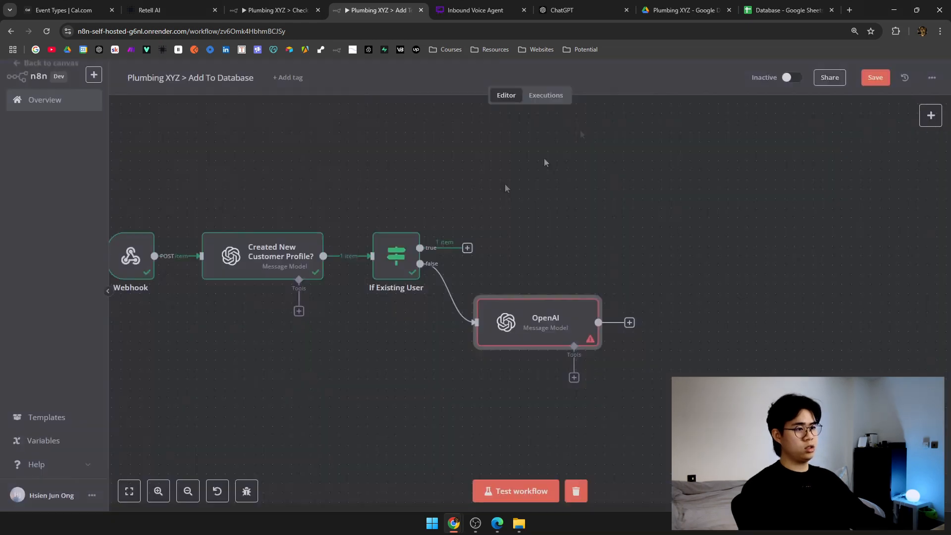
double_click(296, 256)
click(445, 113)
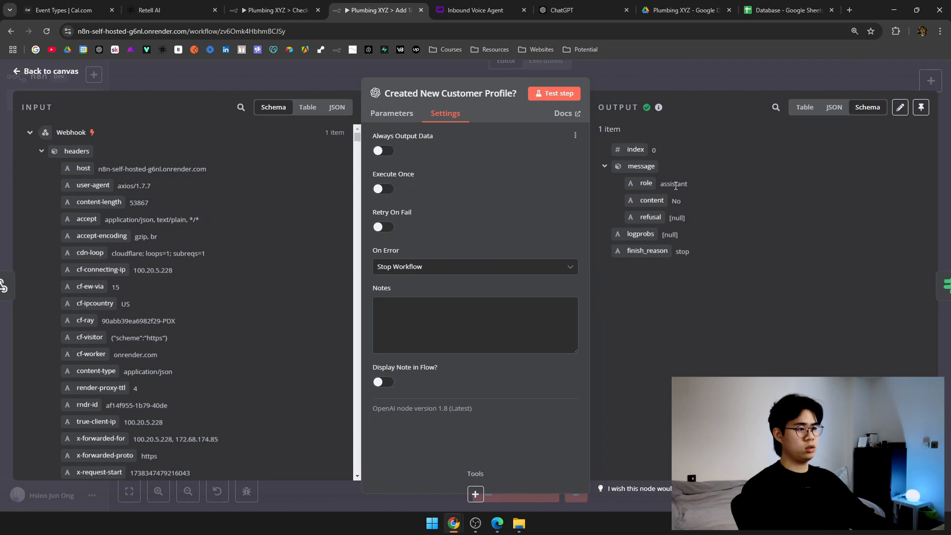
click(687, 69)
double_click(392, 246)
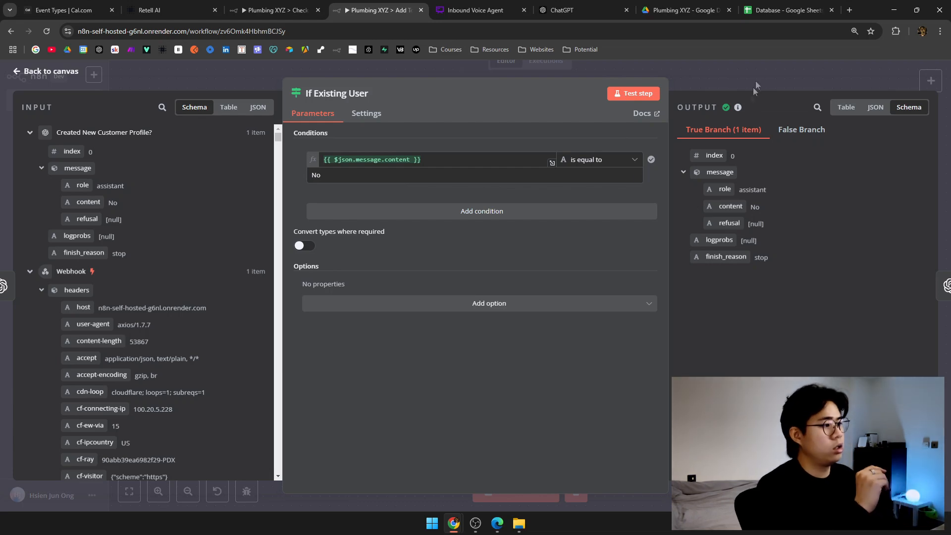
scroll(181, 277, down, 8)
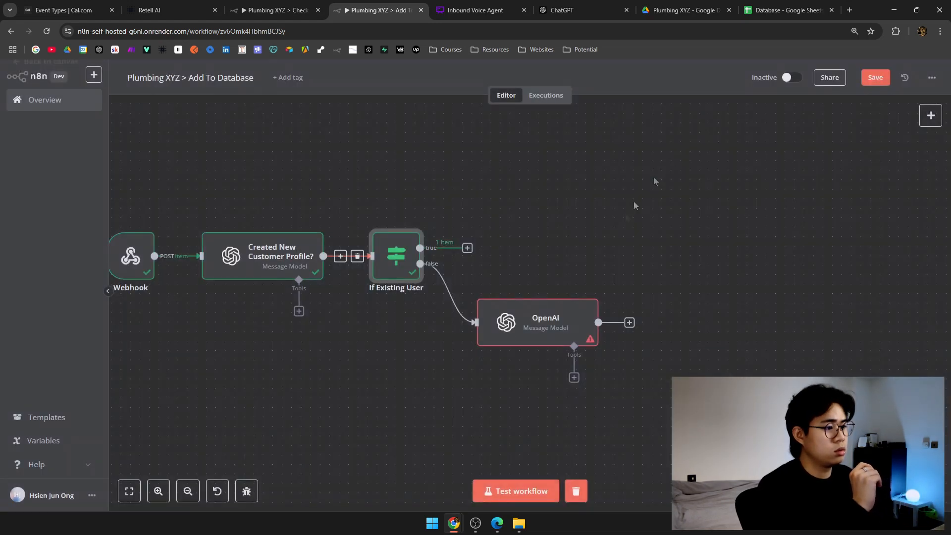
key(Escape)
mouse_move(446, 293)
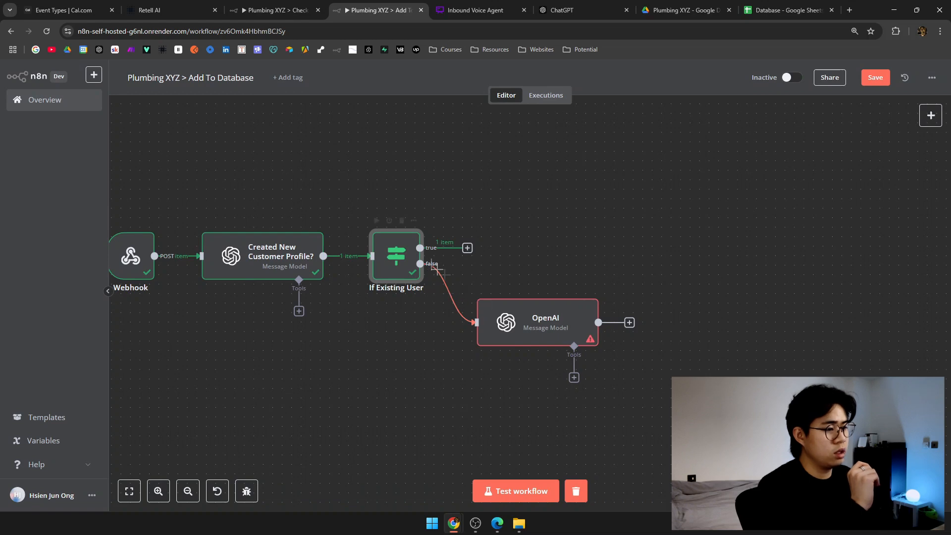
click(501, 327)
double_click(500, 327)
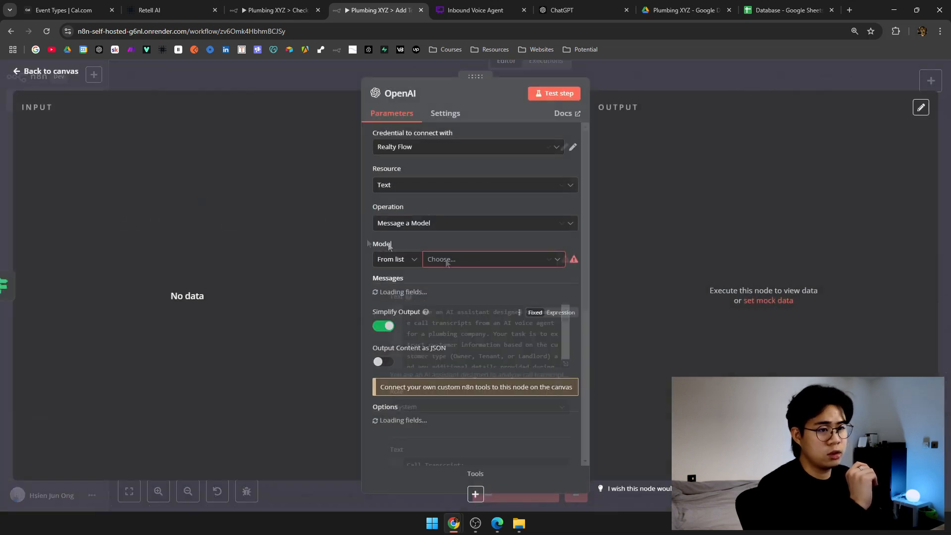
click(717, 79)
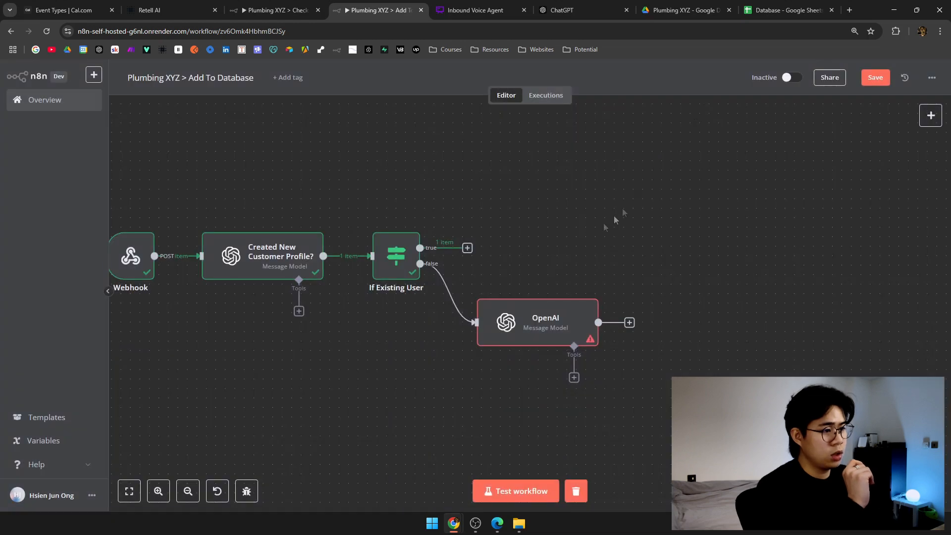
drag(589, 234, 678, 208)
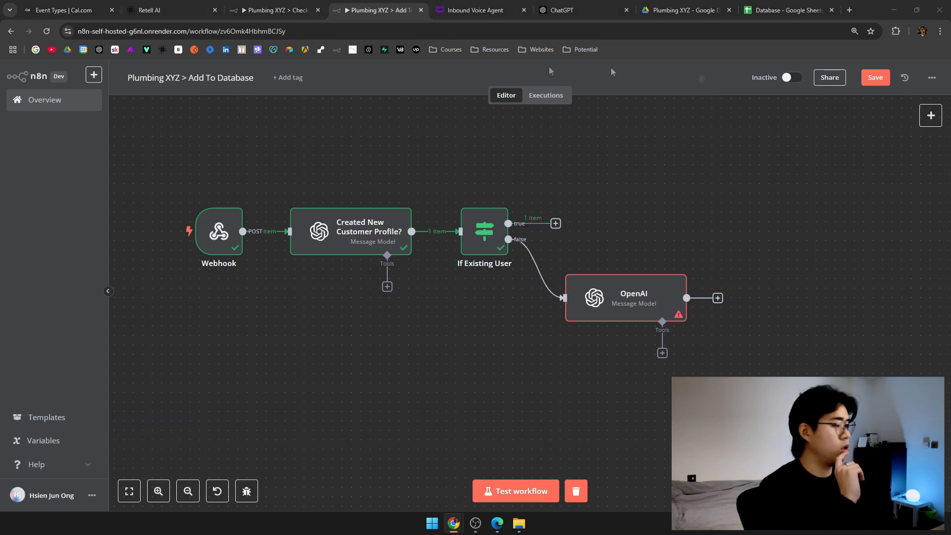
Launch a Test Audio call with the Plumbing XYZ agent, then return to Add To Database.
click(159, 10)
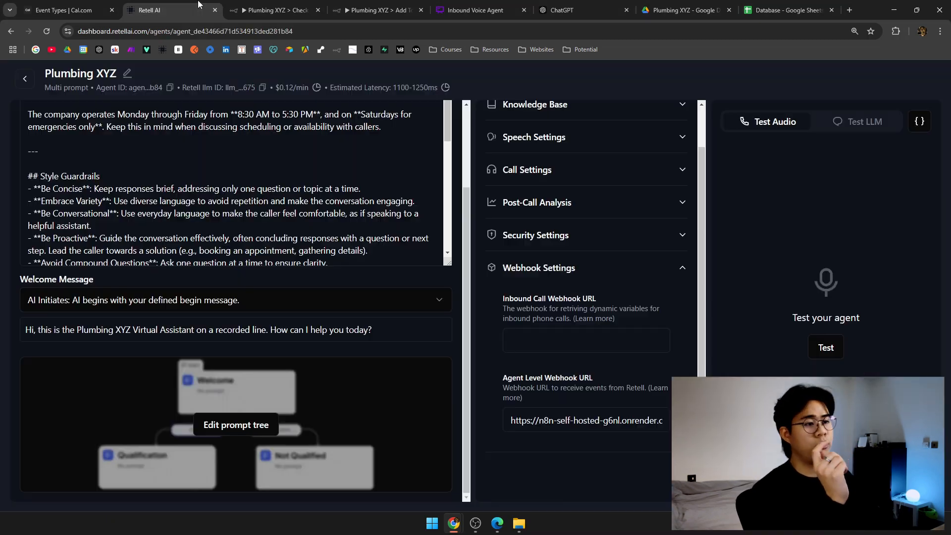
click(820, 343)
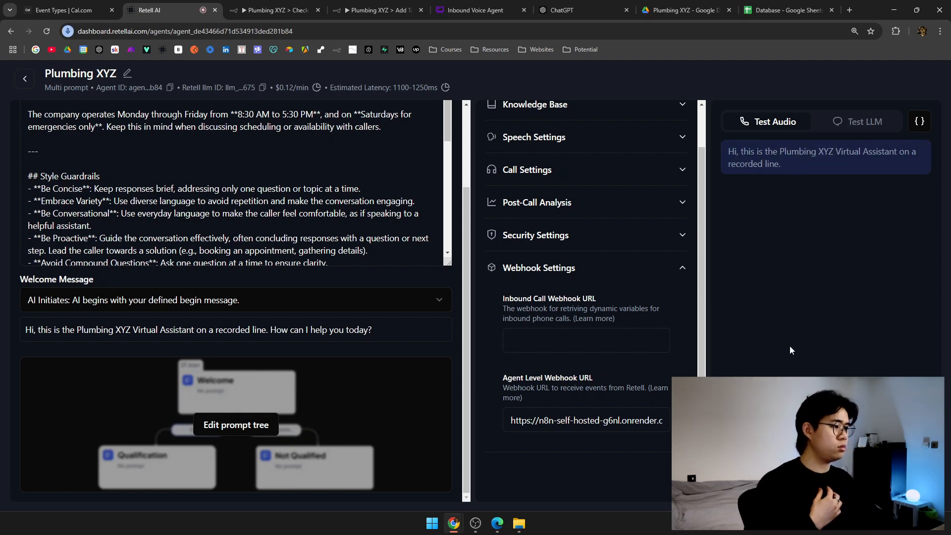
click(424, 4)
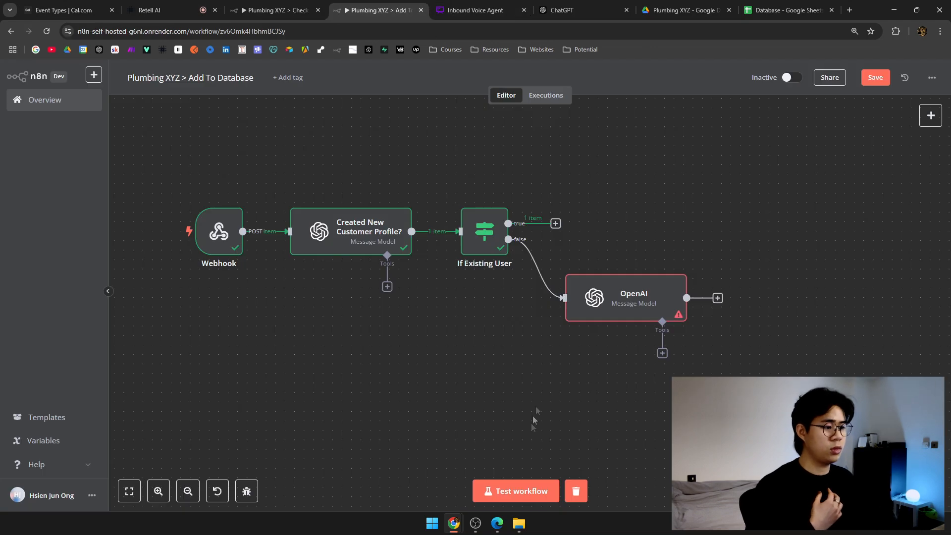
Clear the previous run and choose GPT-4O-MINI as the OpenAI node's model.
click(530, 492)
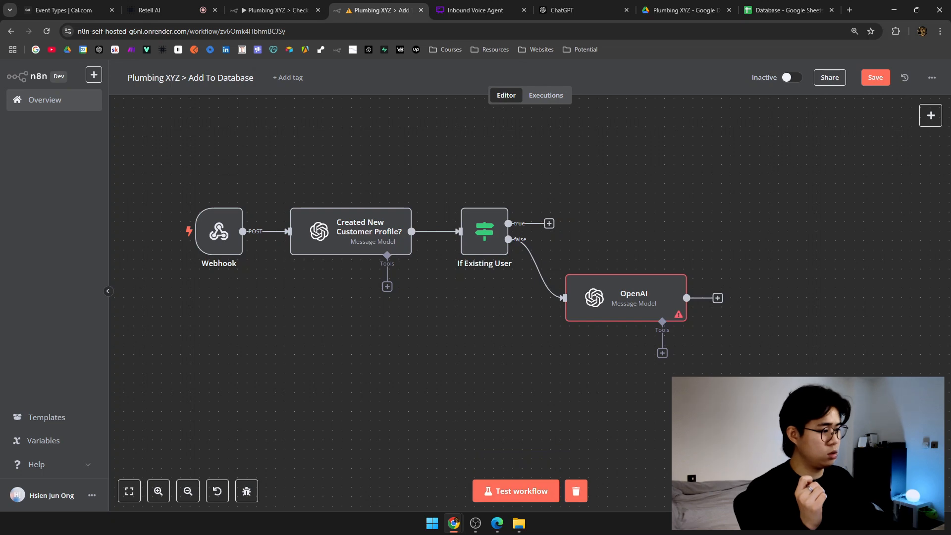
click(648, 296)
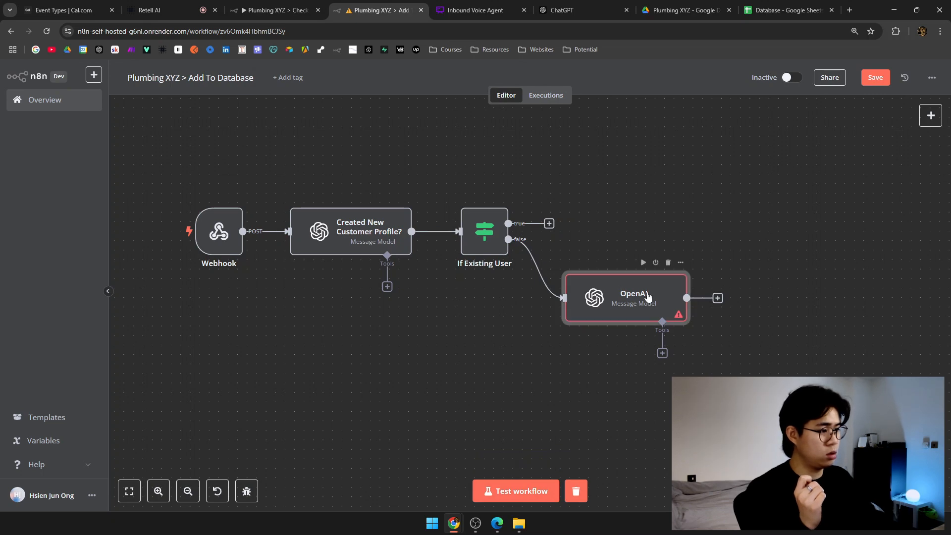
double_click(648, 296)
click(531, 264)
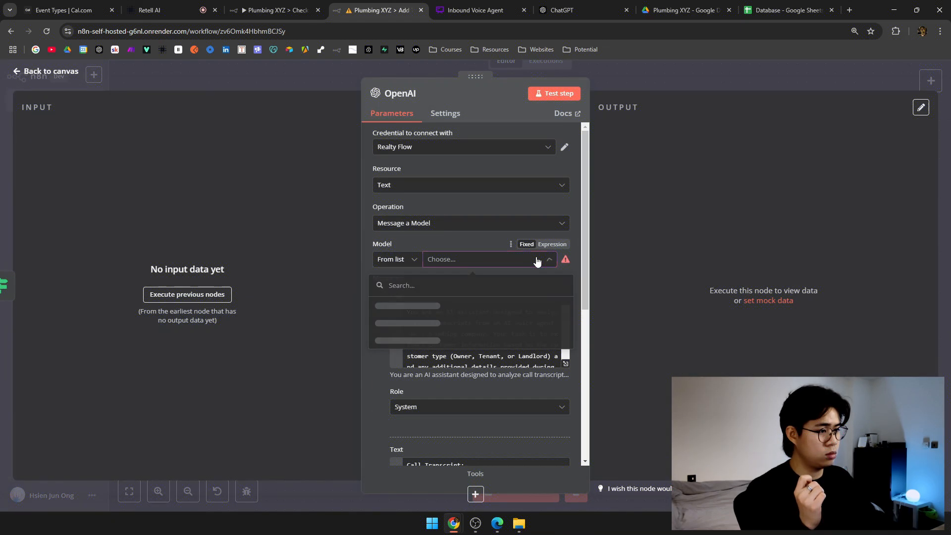
scroll(467, 365, down, 8)
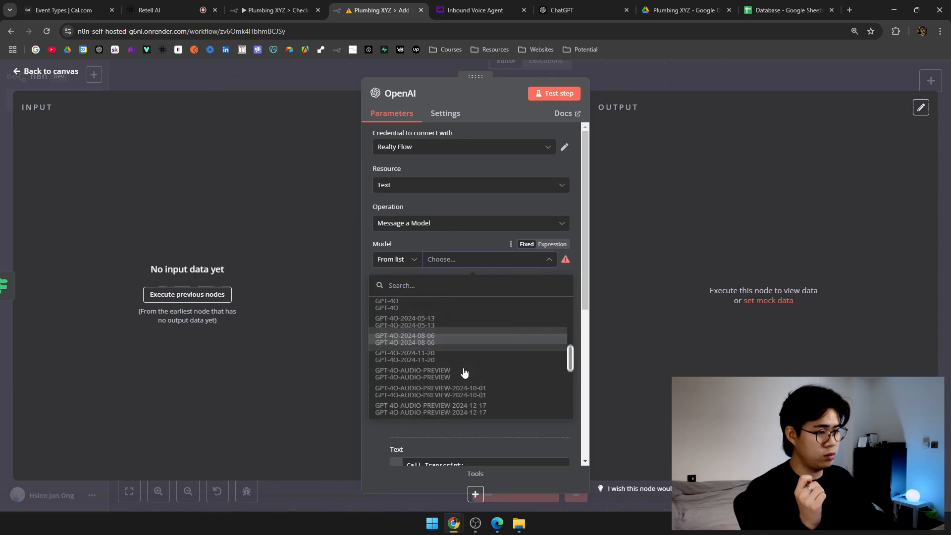
scroll(461, 385, down, 2)
click(459, 356)
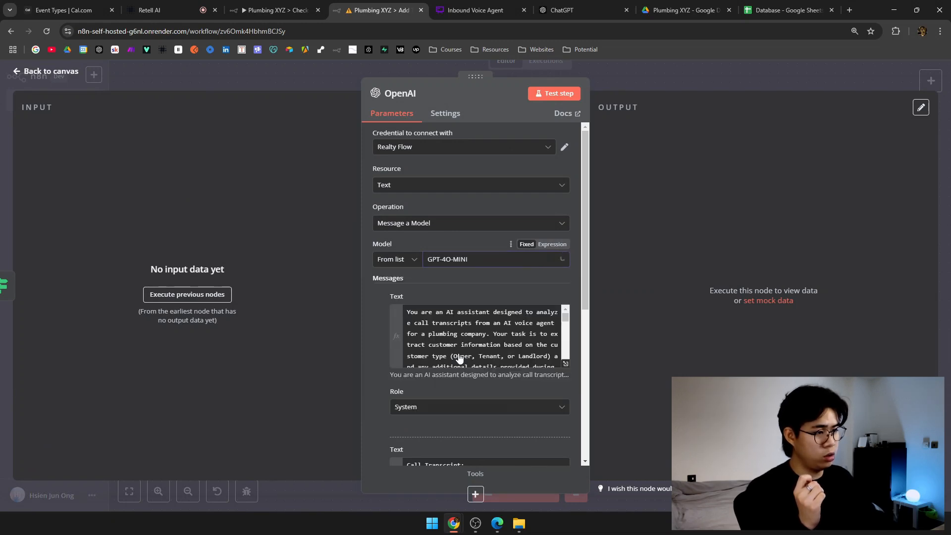
click(655, 64)
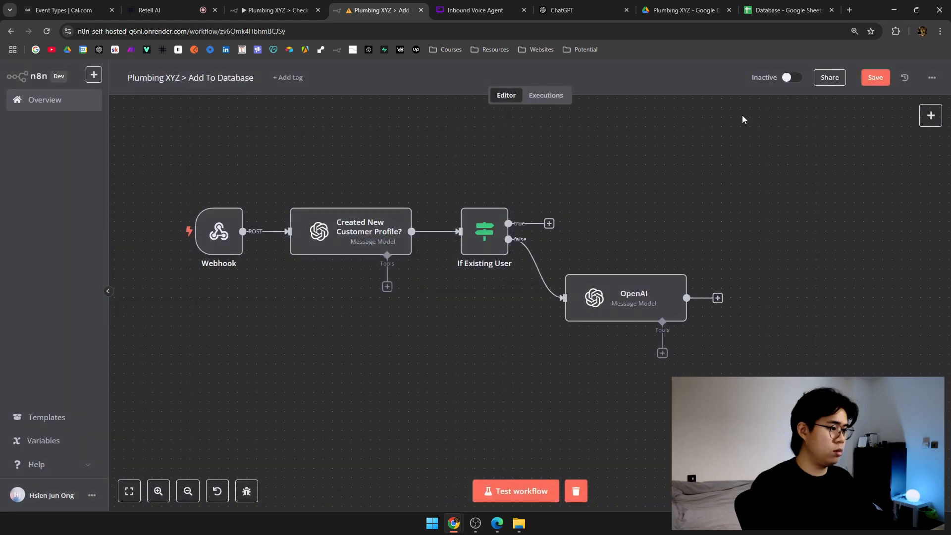
Arm Add To Database's test trigger, then view the Database spreadsheet's Customer Profiles sheet.
click(496, 490)
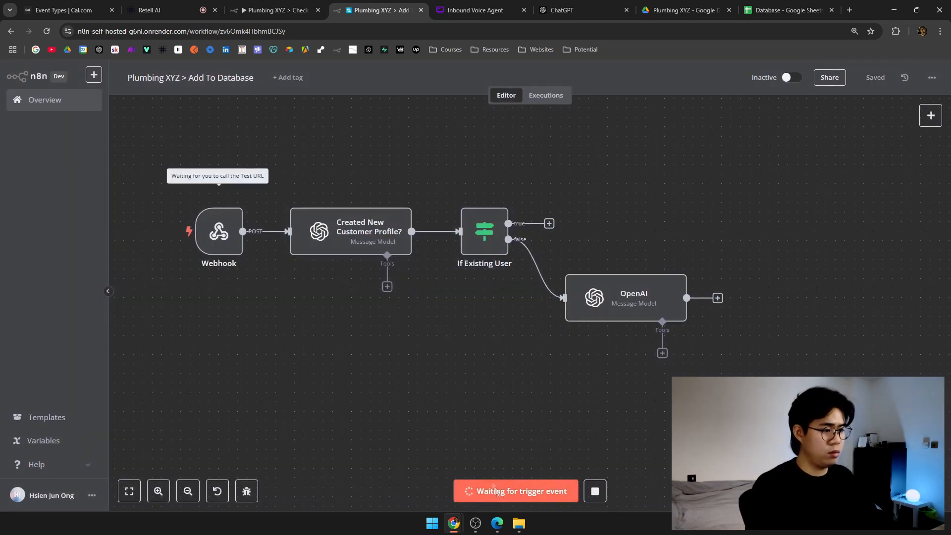
click(278, 10)
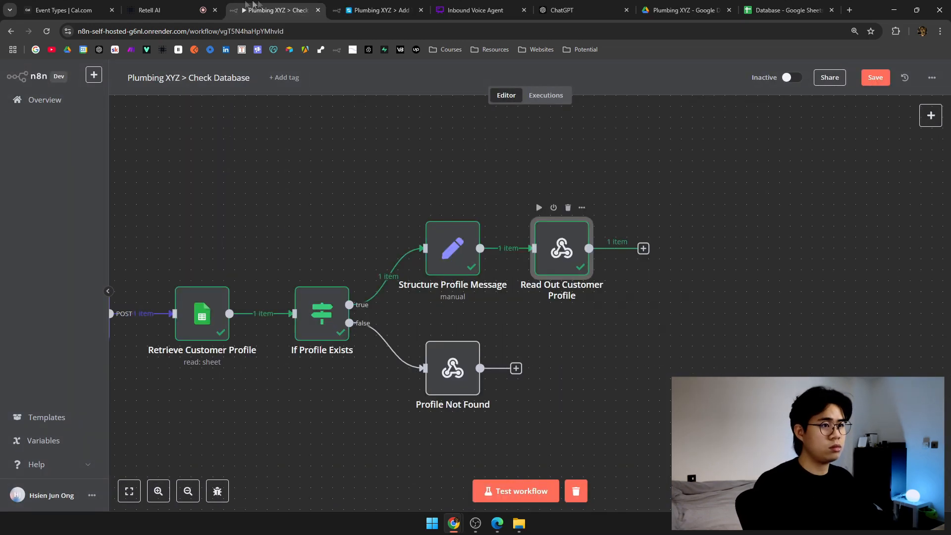
click(186, 6)
click(771, 8)
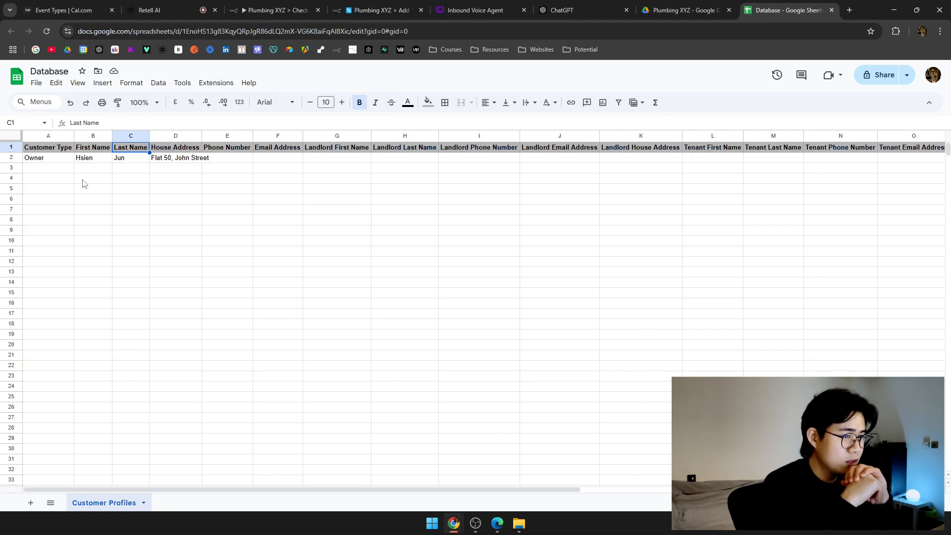
Check the ongoing Retell call, then cycle tabs back to the Add To Database workflow.
click(149, 10)
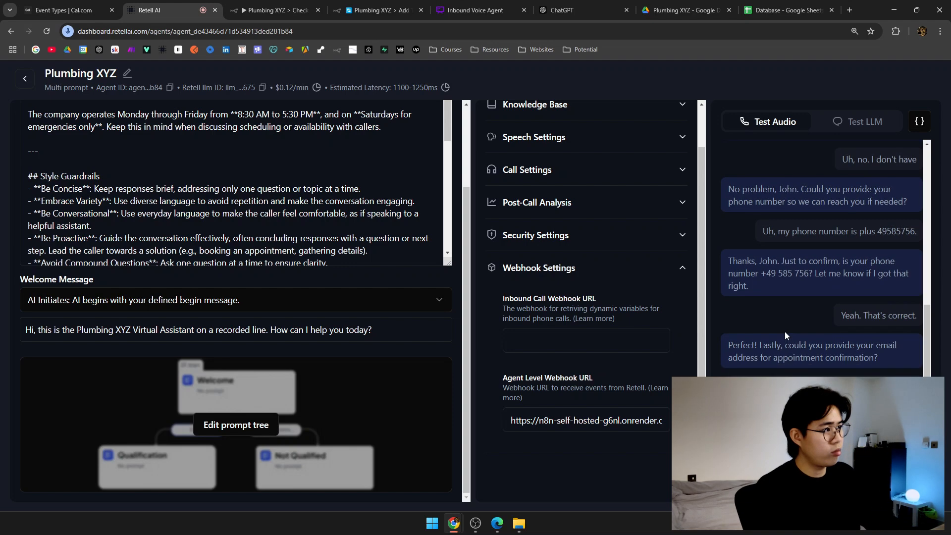
click(791, 6)
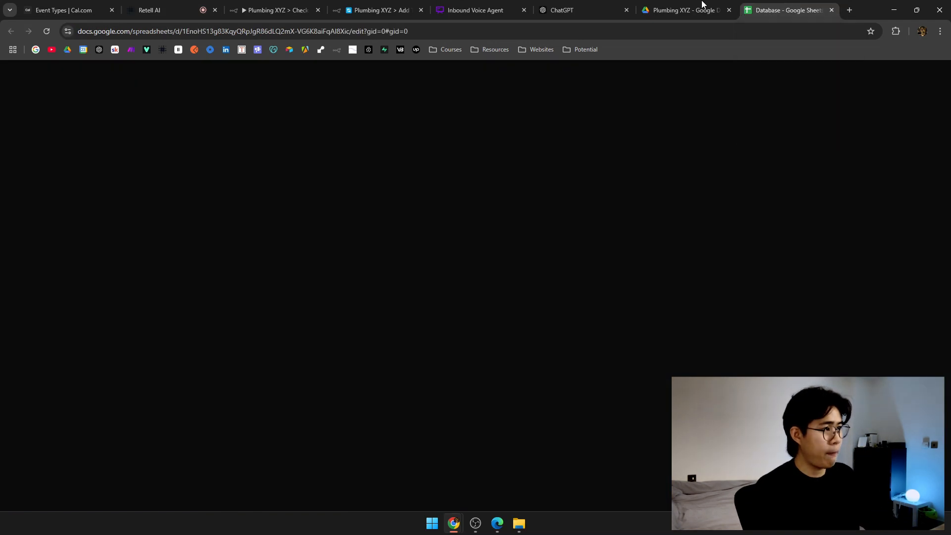
click(686, 9)
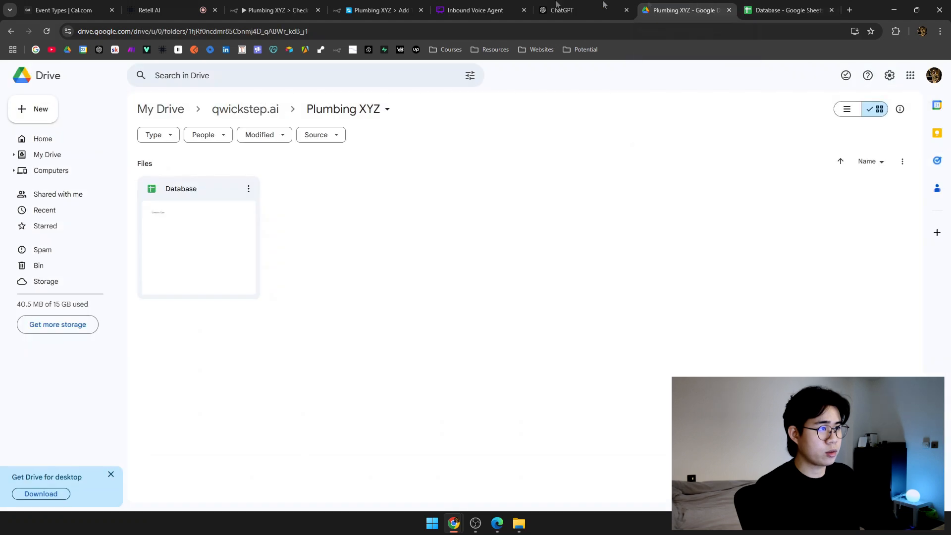
click(277, 9)
click(382, 9)
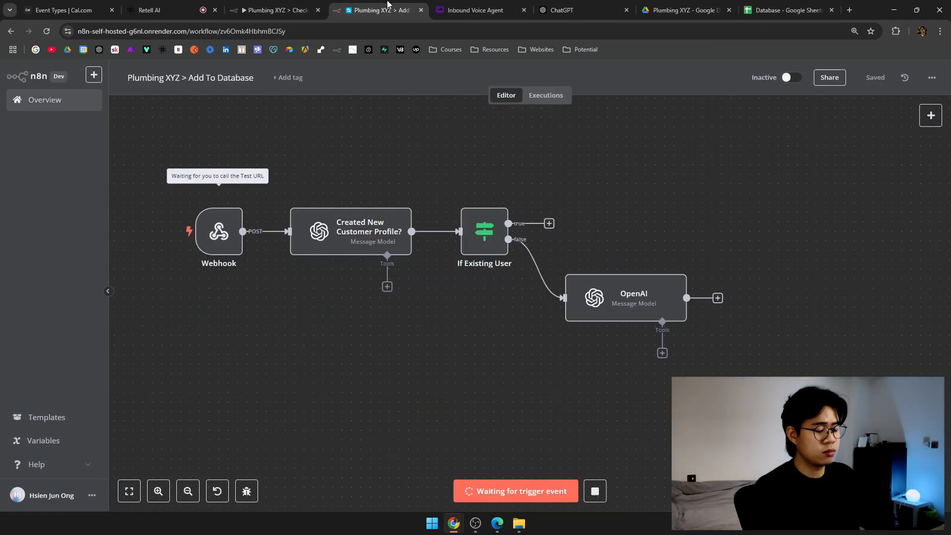
Continue the Retell call, re-arm n8n's test trigger, end the call, and open the flowchart.
scroll(461, 139, up, 1)
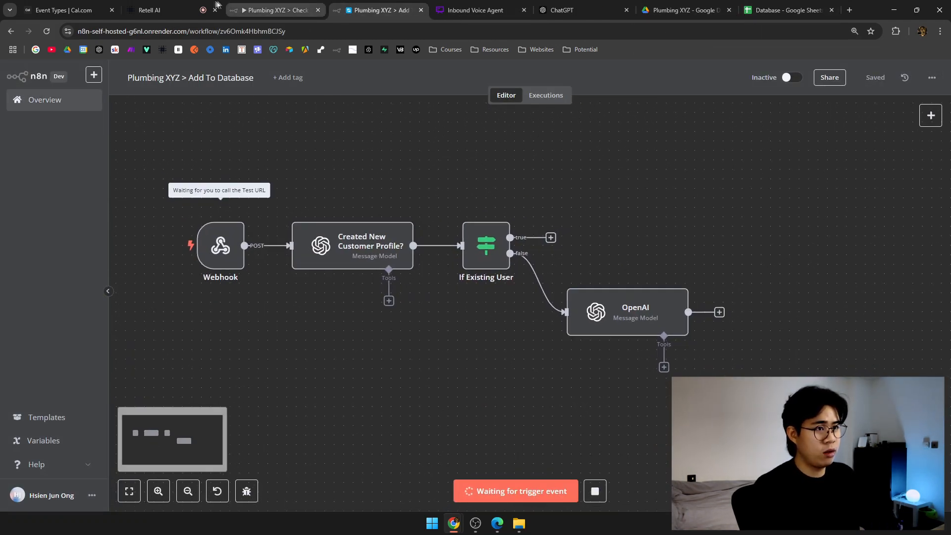
click(159, 9)
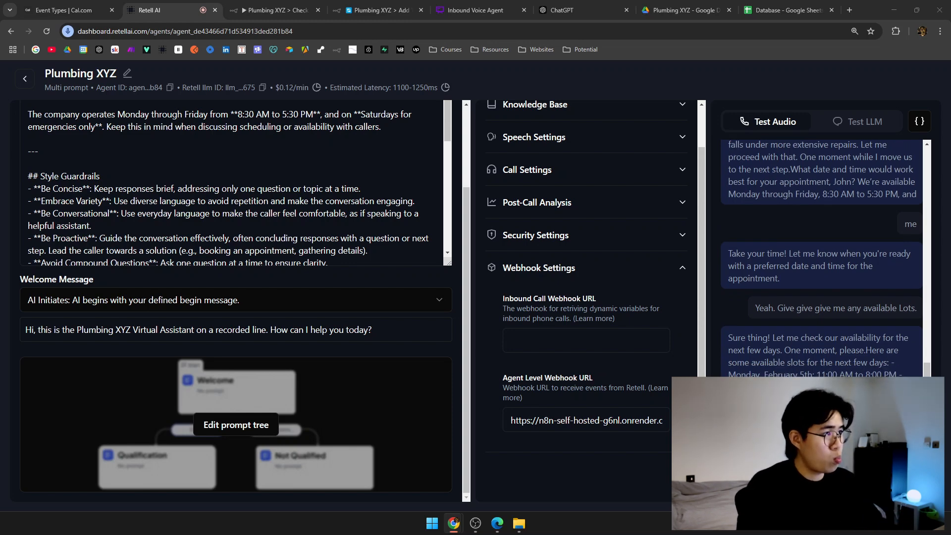
click(405, 6)
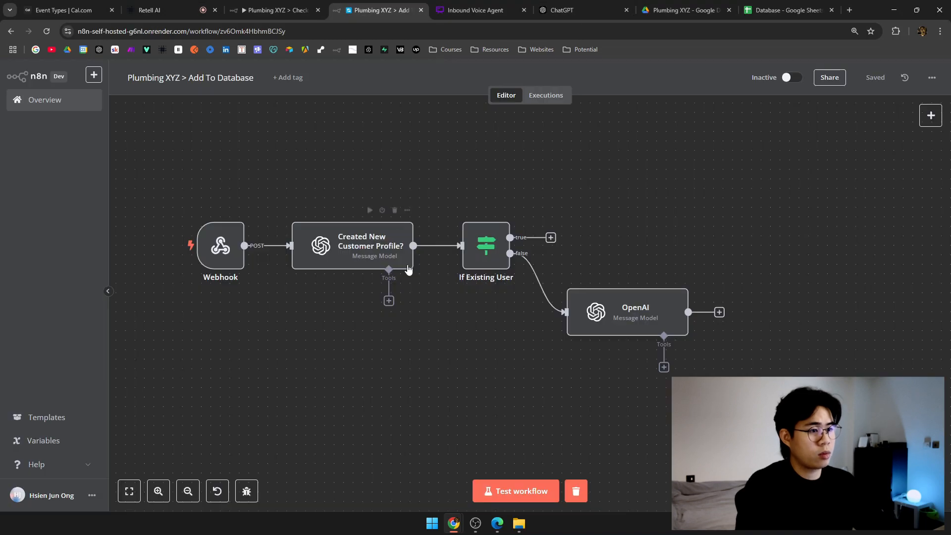
click(516, 491)
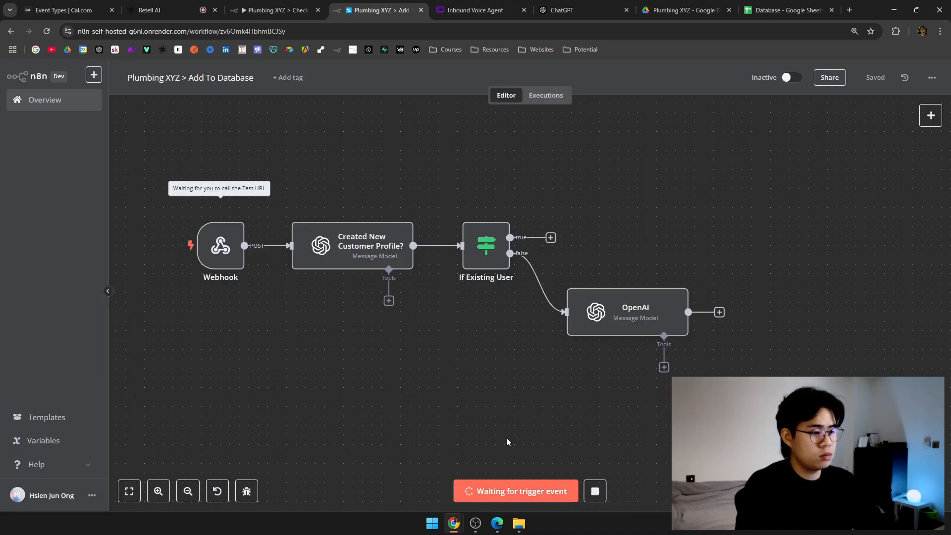
click(163, 10)
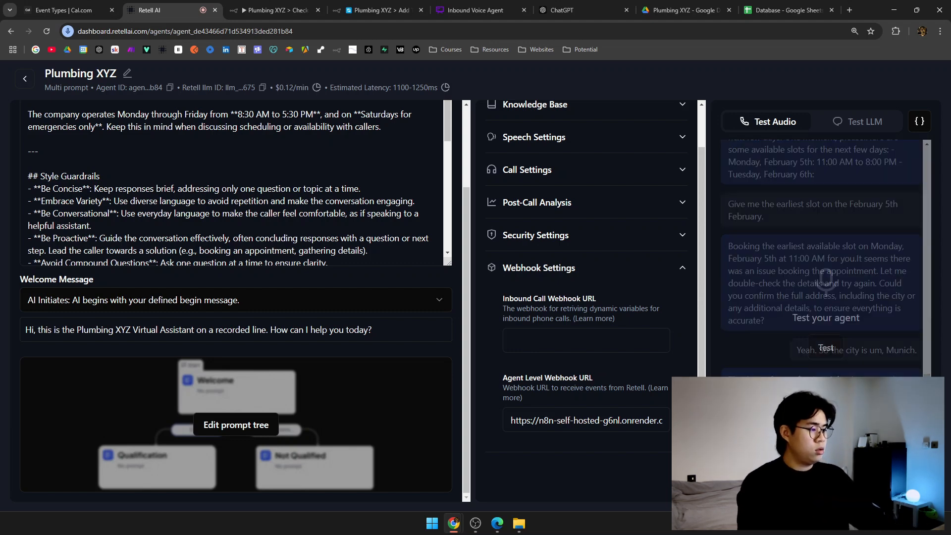
click(570, 10)
click(475, 9)
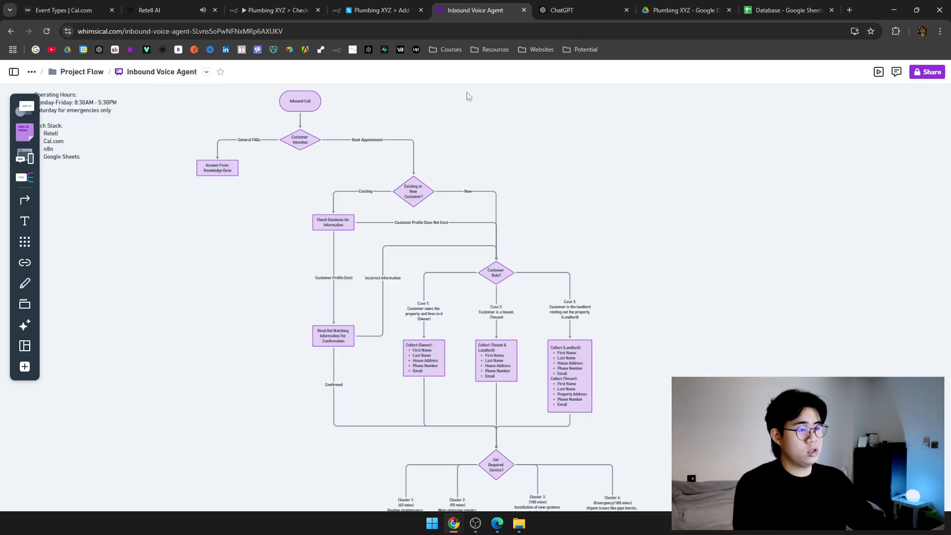
Switch from Whimsical to the 'Plumbing XYZ > Add To Database' n8n tab.
click(379, 10)
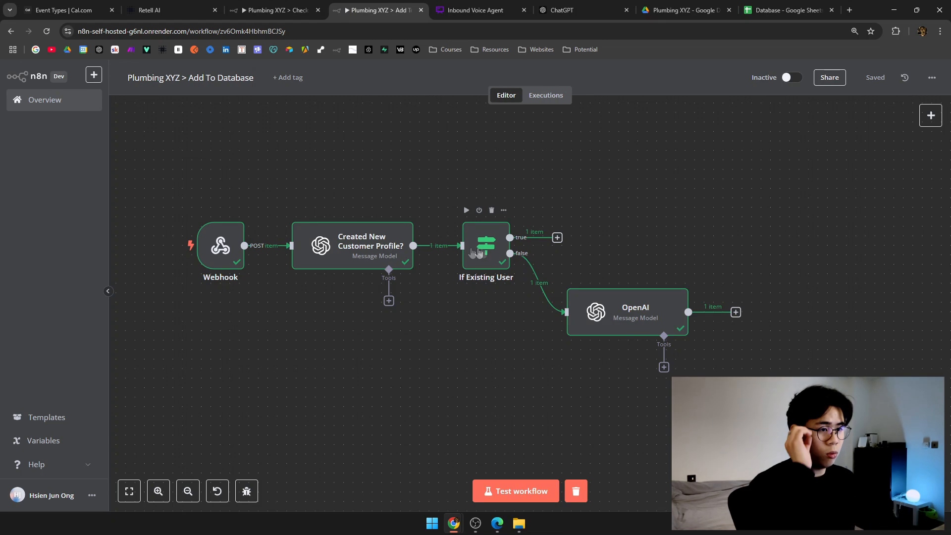
double_click(230, 245)
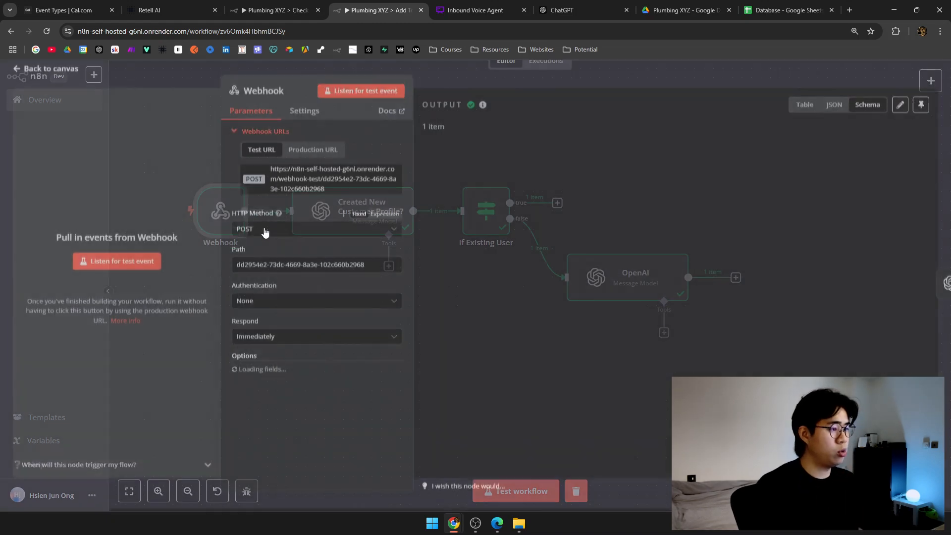
scroll(551, 274, down, 6)
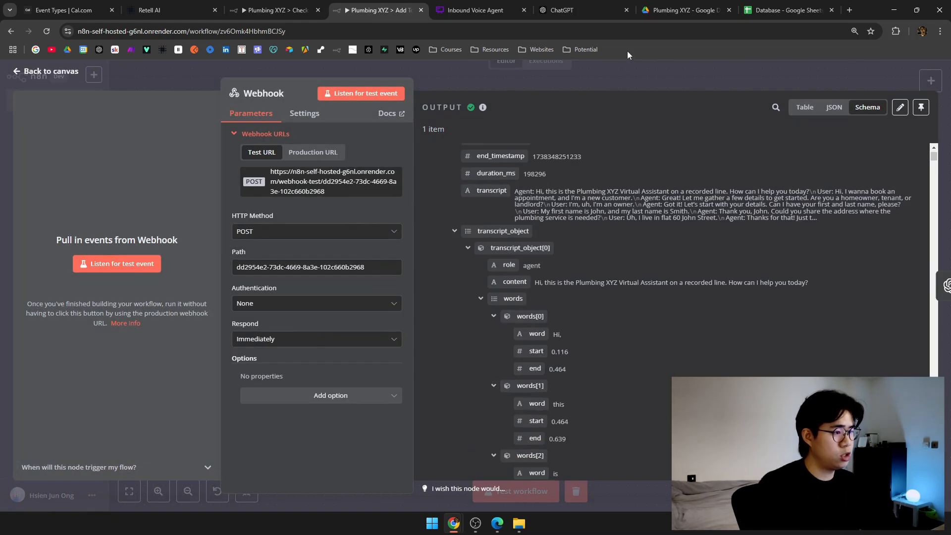
click(631, 75)
drag(667, 200, 535, 186)
click(251, 234)
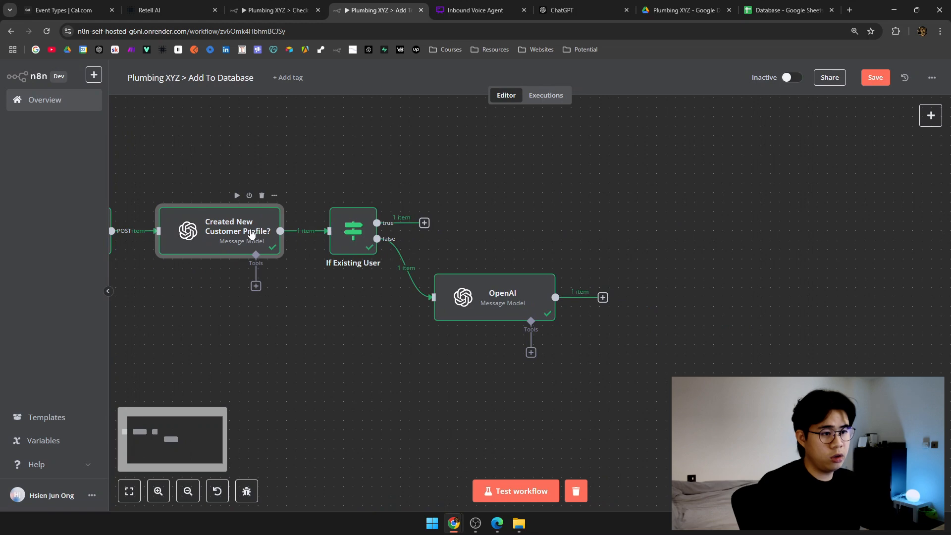
double_click(251, 234)
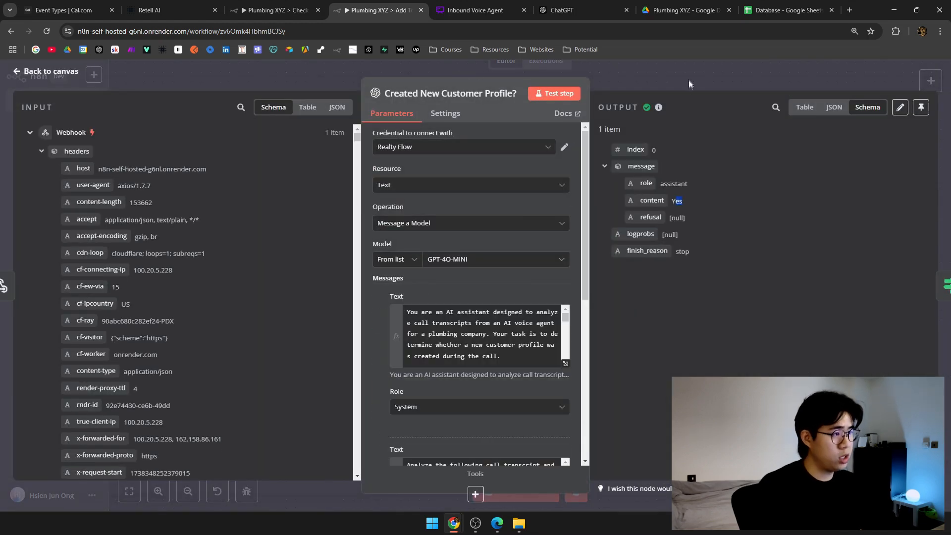
click(688, 79)
click(356, 229)
double_click(356, 229)
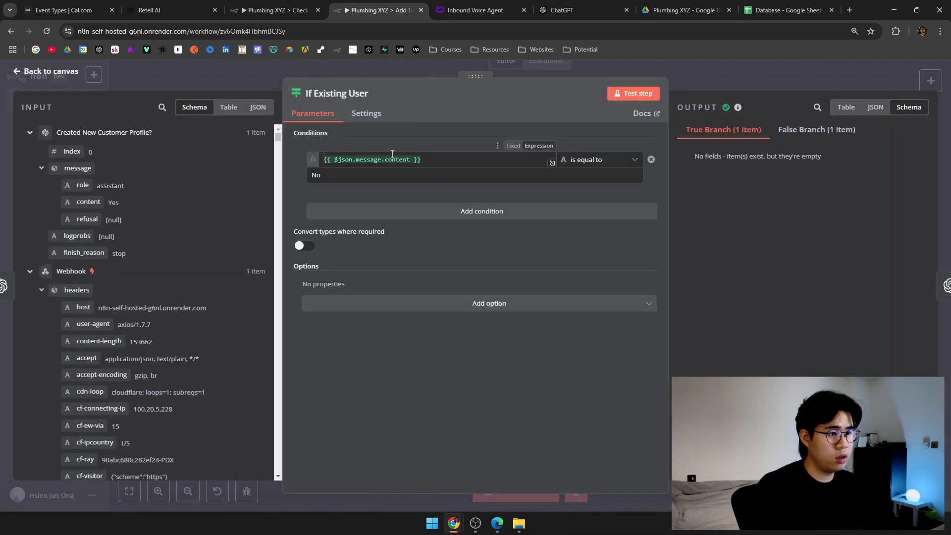
click(827, 133)
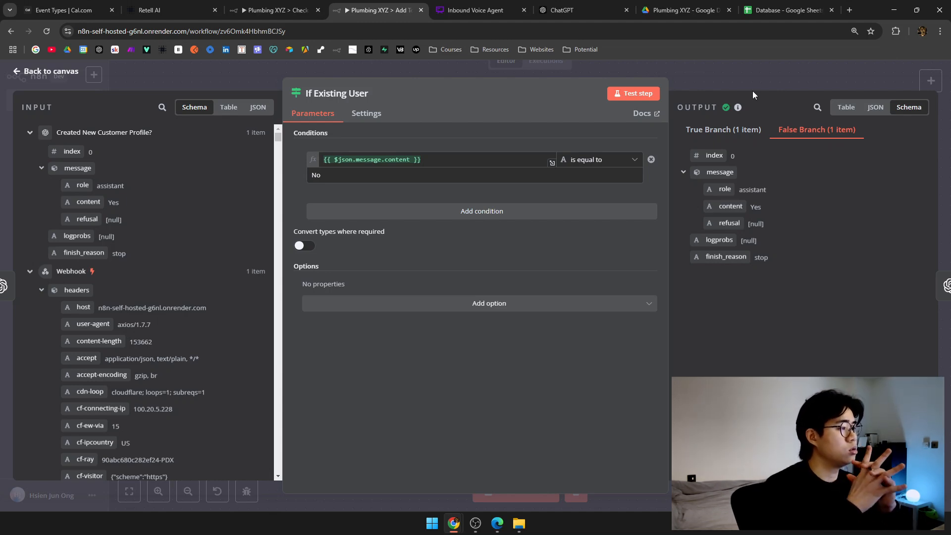
click(733, 130)
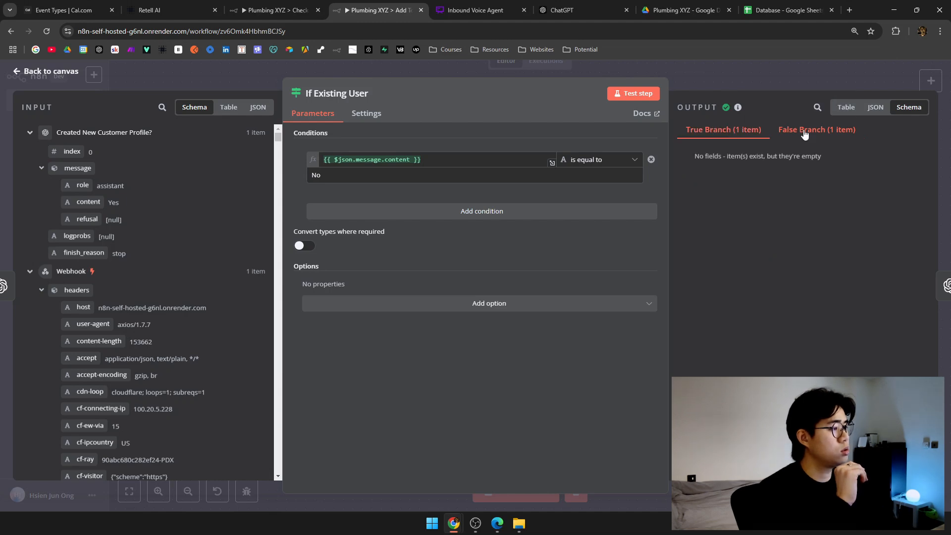
click(367, 114)
click(304, 151)
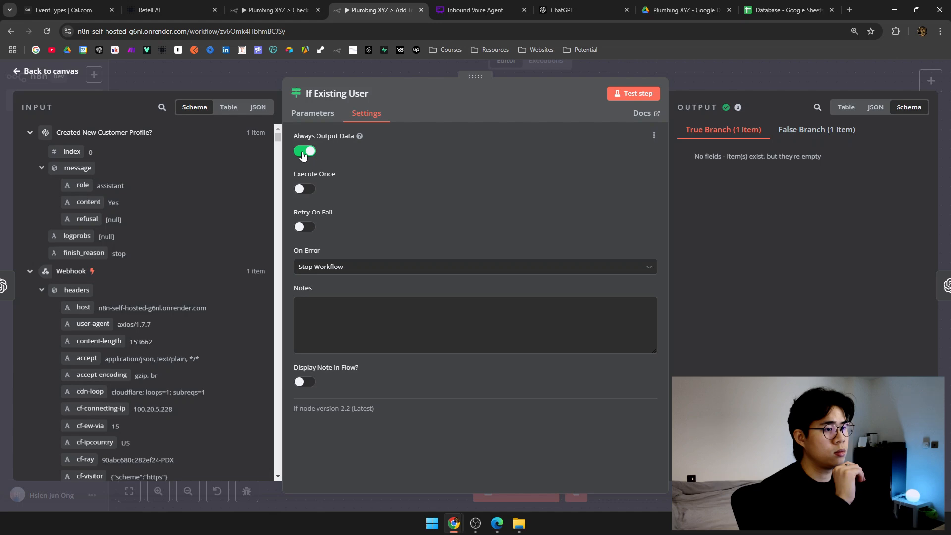
click(304, 154)
click(735, 72)
click(286, 152)
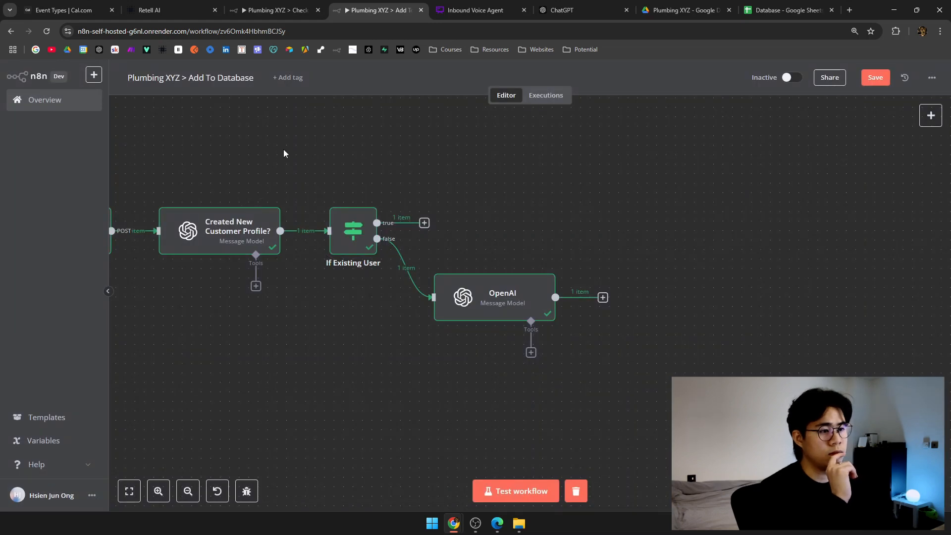
scroll(287, 152, left, 8)
Review the Webhook output, then re-run the If Existing User check and view its settings.
double_click(329, 233)
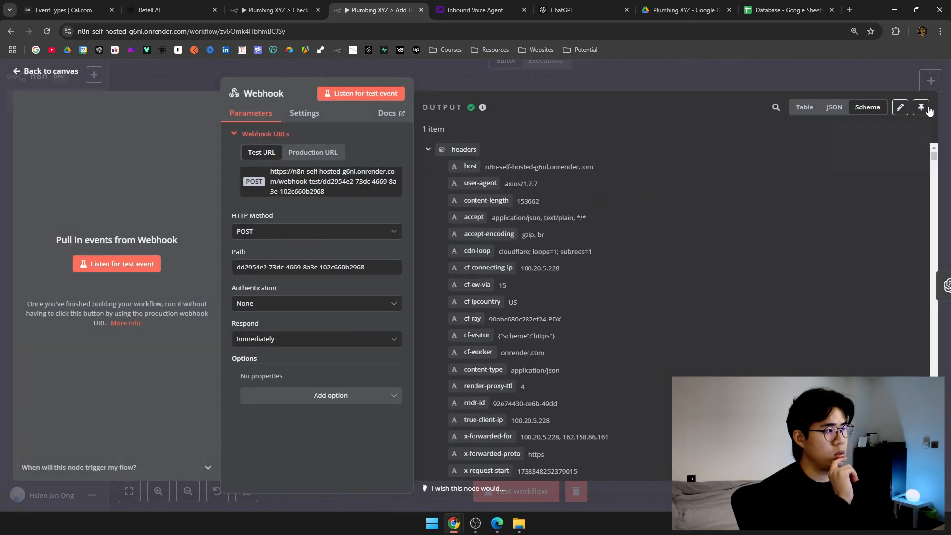
click(808, 81)
scroll(472, 159, right, 5)
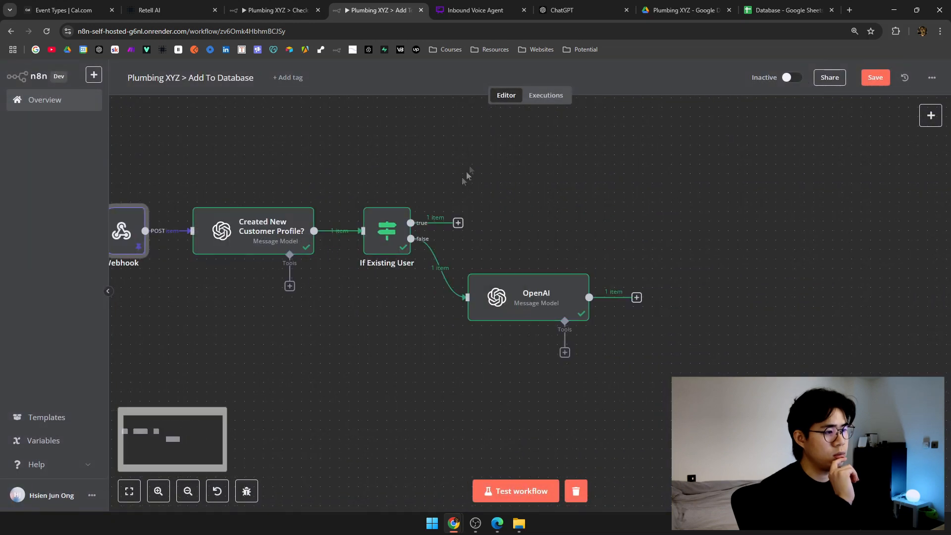
double_click(391, 231)
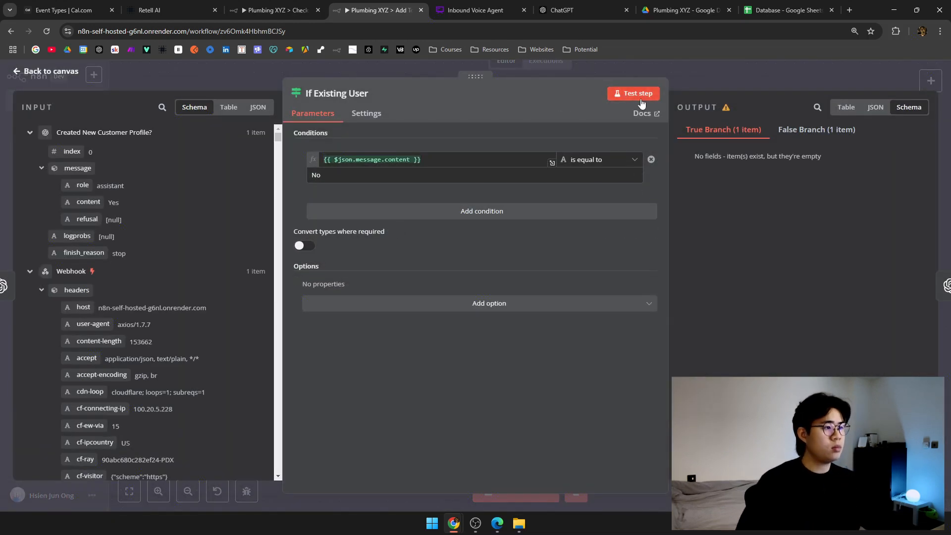
click(641, 95)
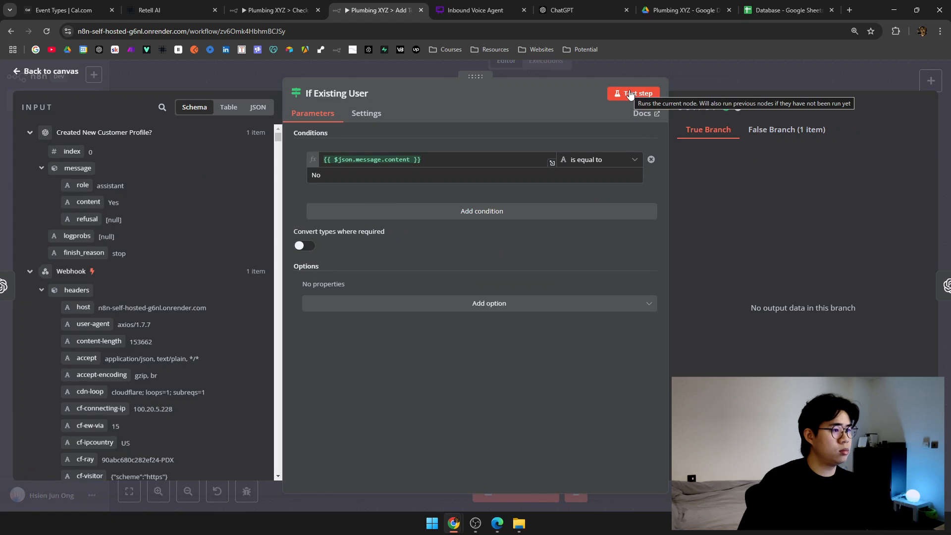
click(630, 94)
click(366, 114)
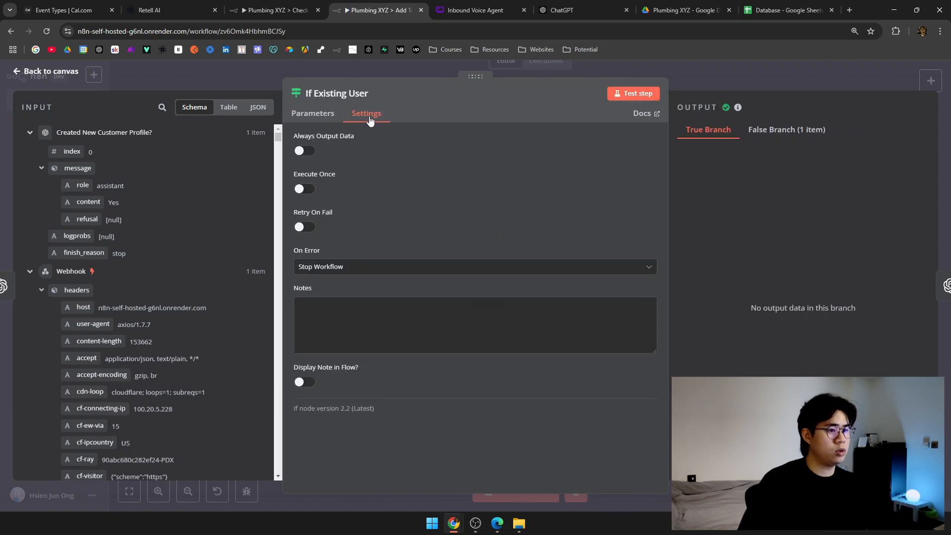
click(798, 70)
Bring up the OpenAI extraction node's parameters.
double_click(503, 295)
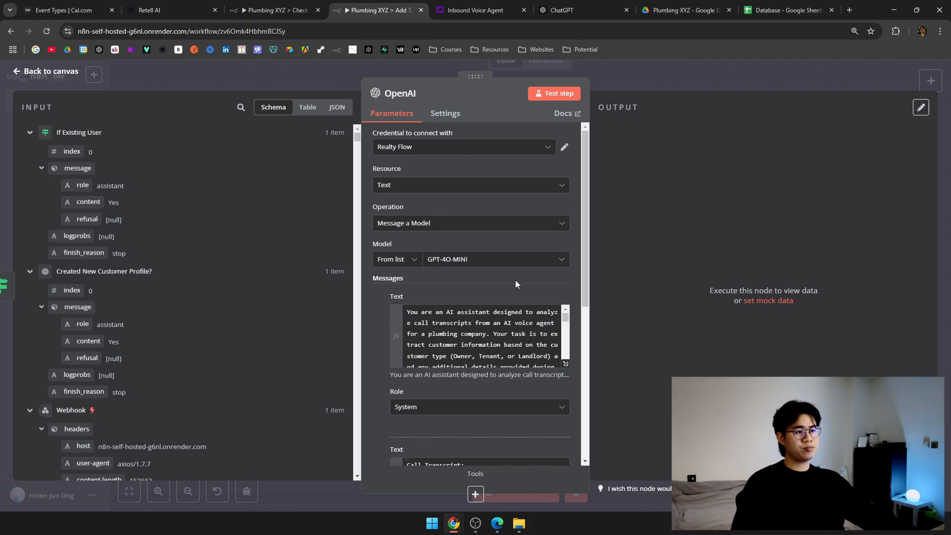
key(Escape)
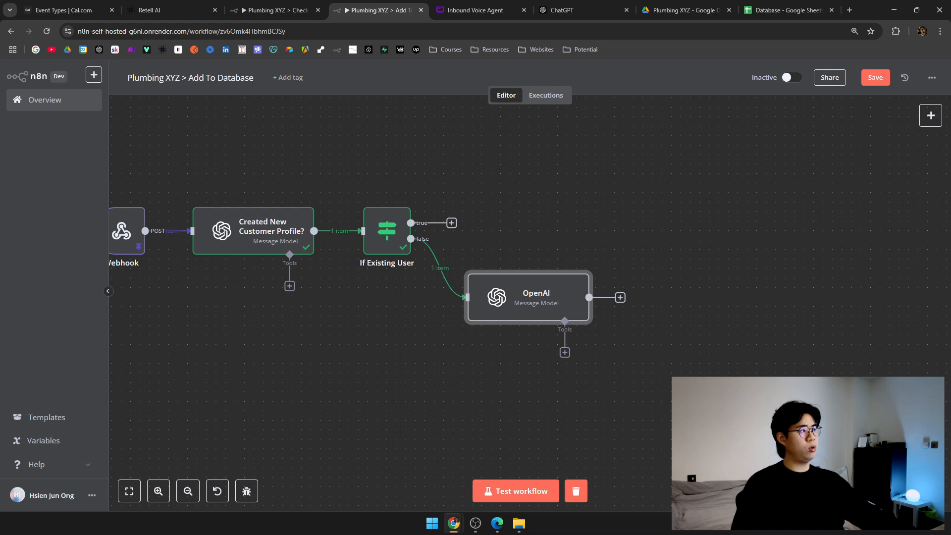
double_click(563, 290)
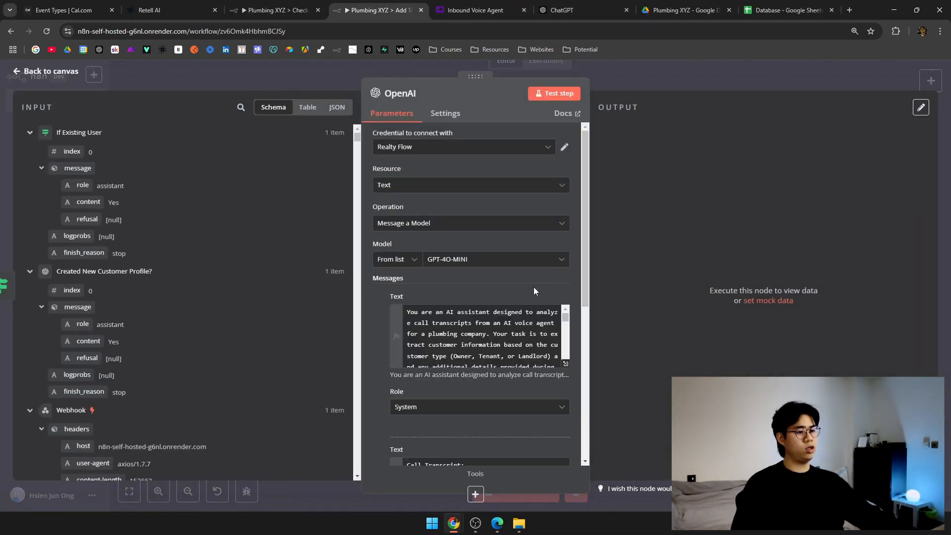
Delete the old transcript expression from the OpenAI user message text.
scroll(534, 291, down, 2)
scroll(523, 238, down, 10)
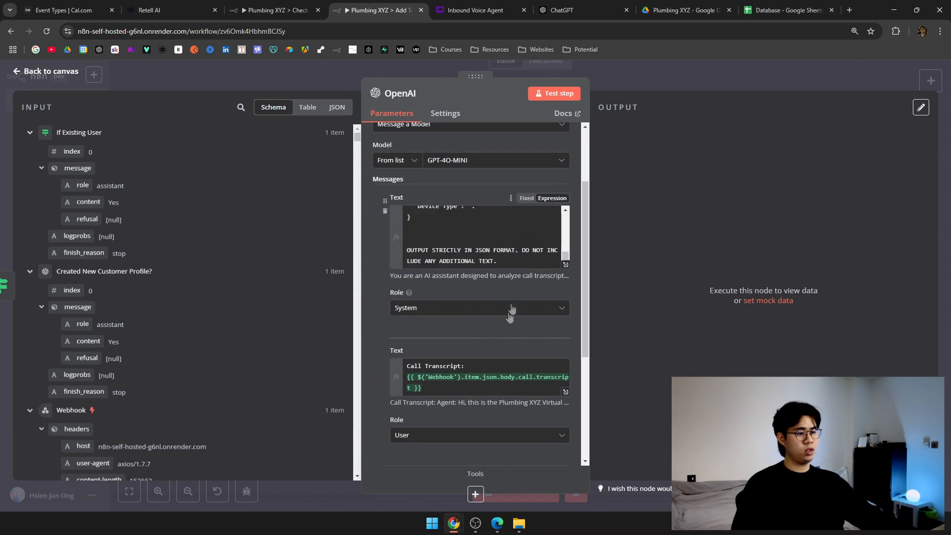
scroll(514, 300, down, 4)
click(484, 196)
drag(484, 196, 375, 187)
key(BackSpace)
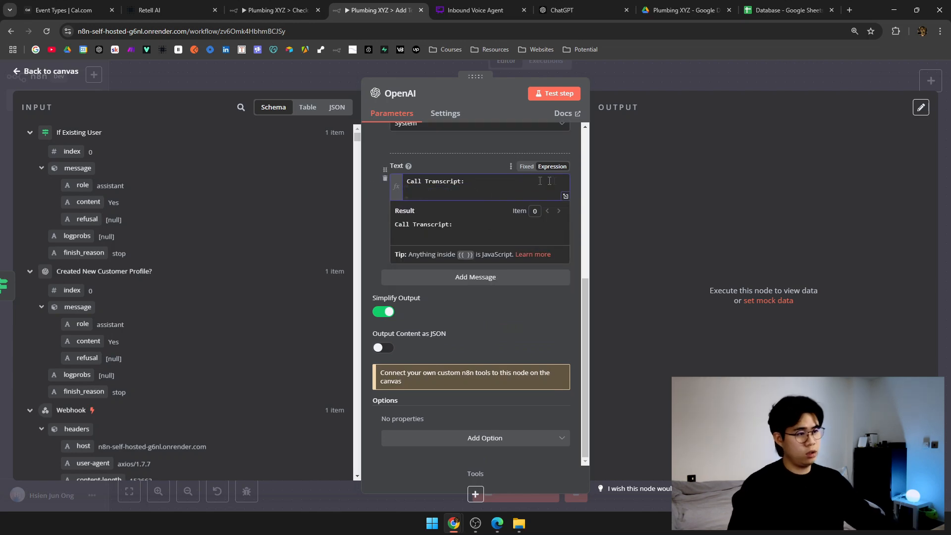
Insert the Webhook body.call.transcript expression on a new line below 'Call Transcript:'.
click(566, 196)
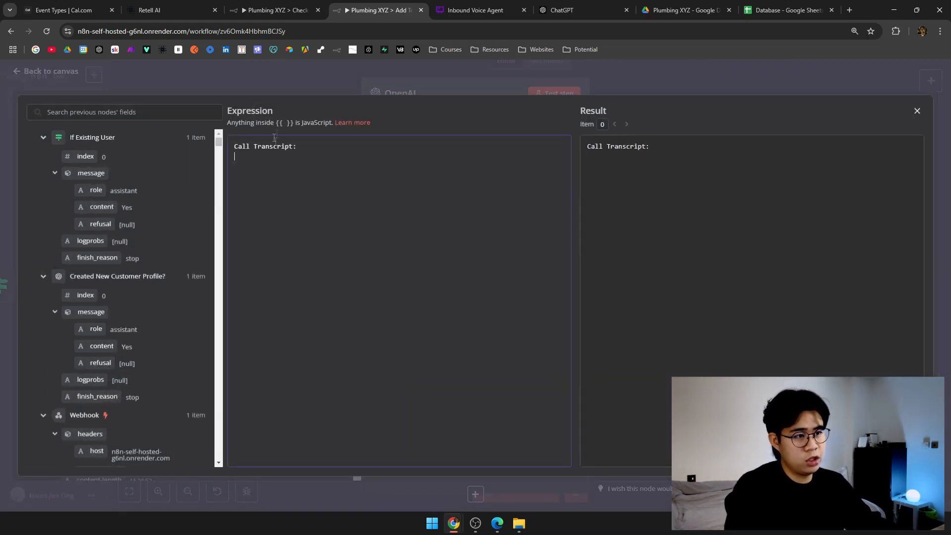
key(Return)
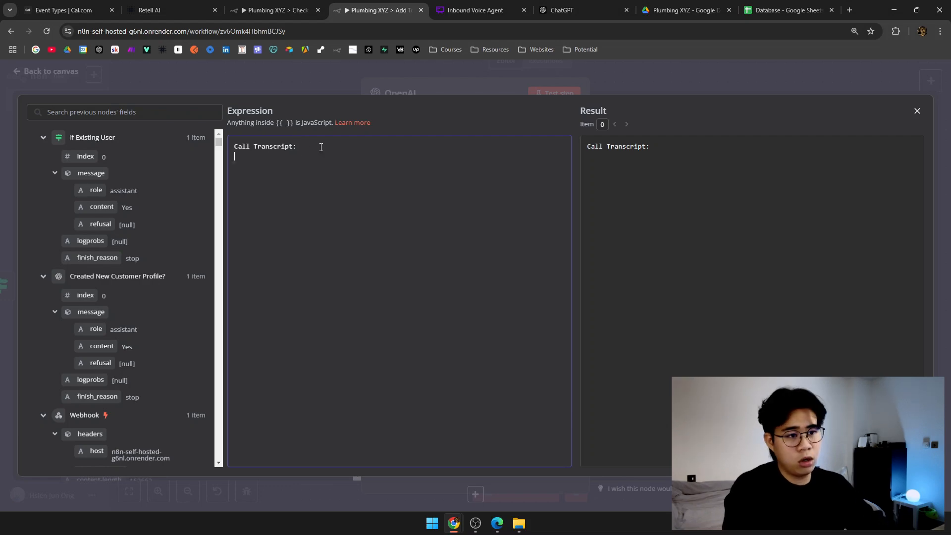
scroll(139, 231, down, 10)
scroll(135, 232, up, 5)
scroll(134, 233, up, 3)
click(43, 276)
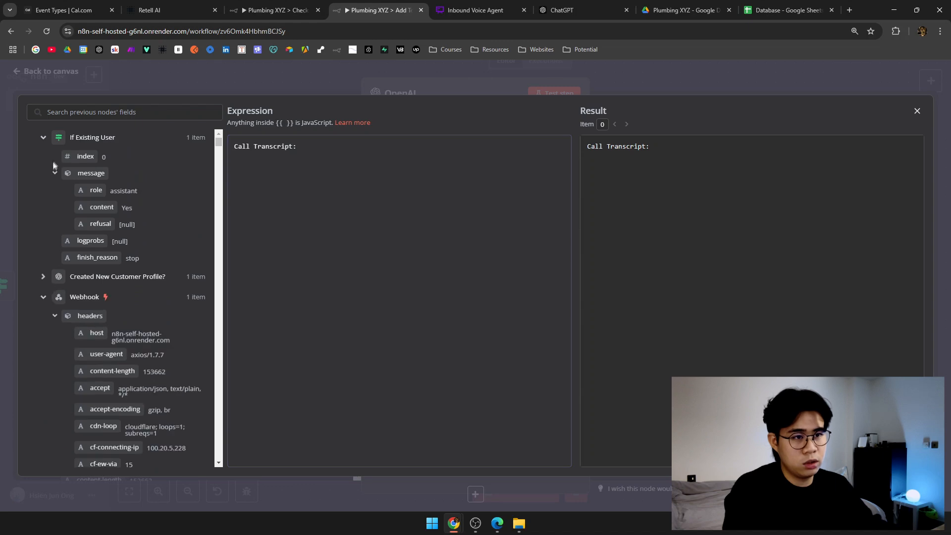
click(43, 138)
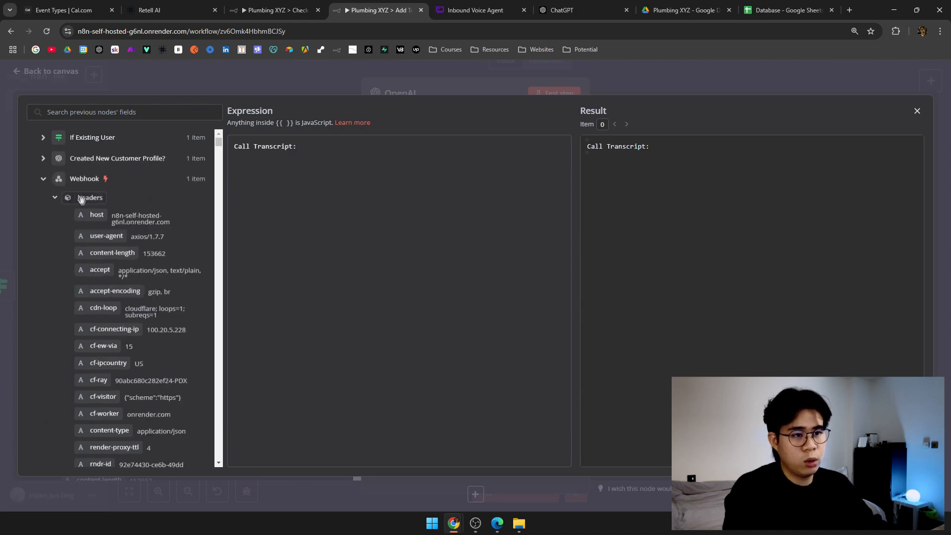
scroll(86, 211, down, 4)
scroll(89, 213, down, 5)
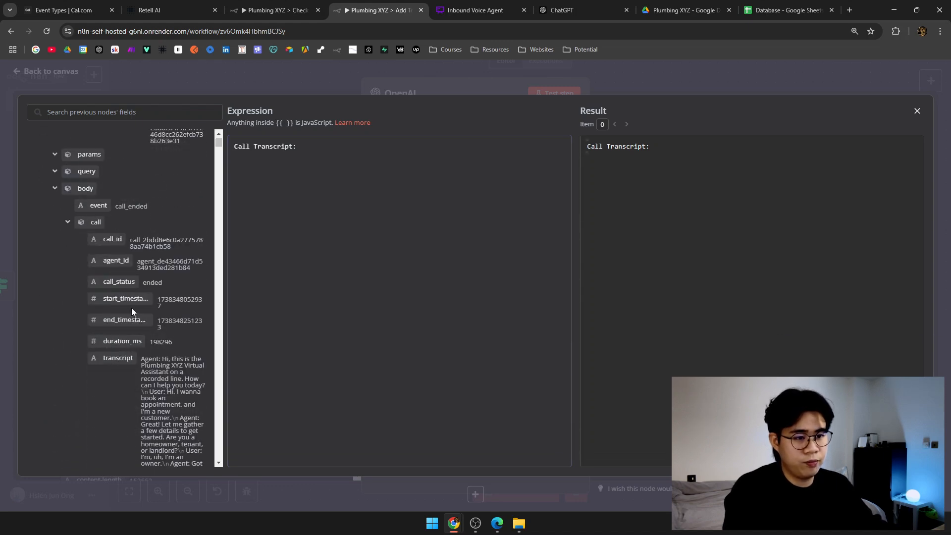
drag(125, 358, 297, 157)
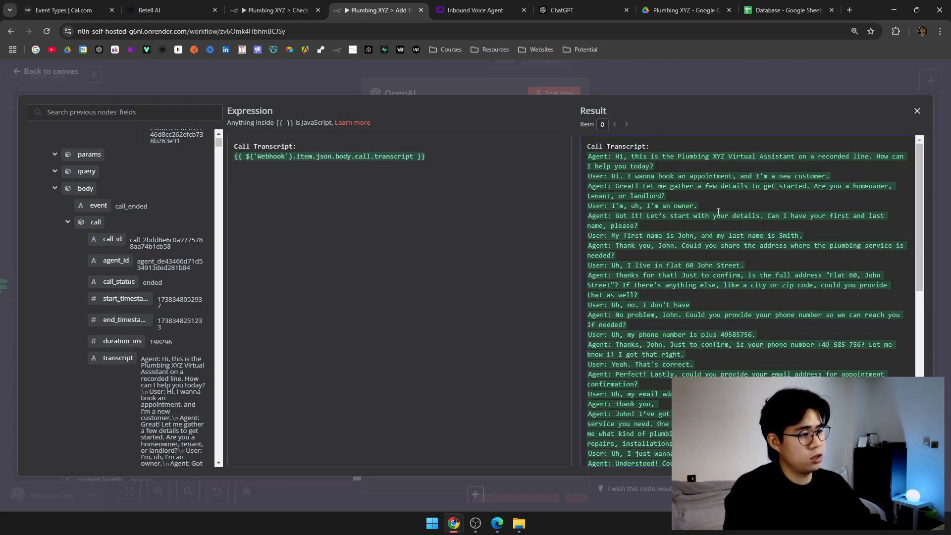
scroll(734, 303, down, 10)
click(676, 58)
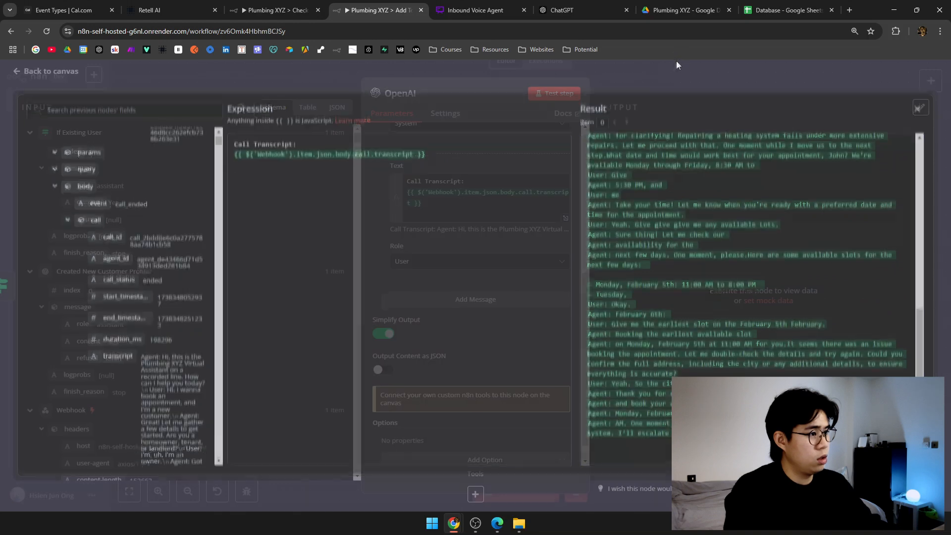
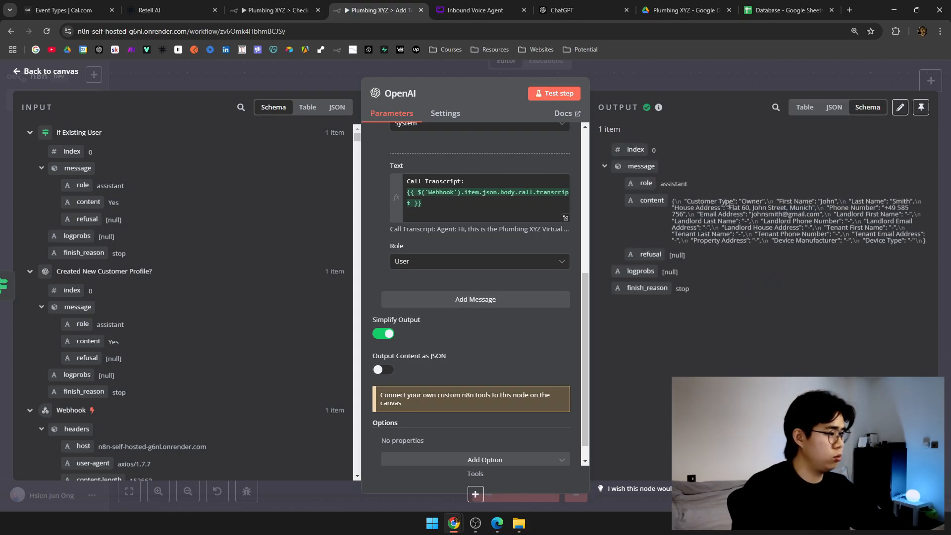
Select the extracted JSON customer details output, then close the OpenAI node back to the canvas.
drag(683, 202, 929, 249)
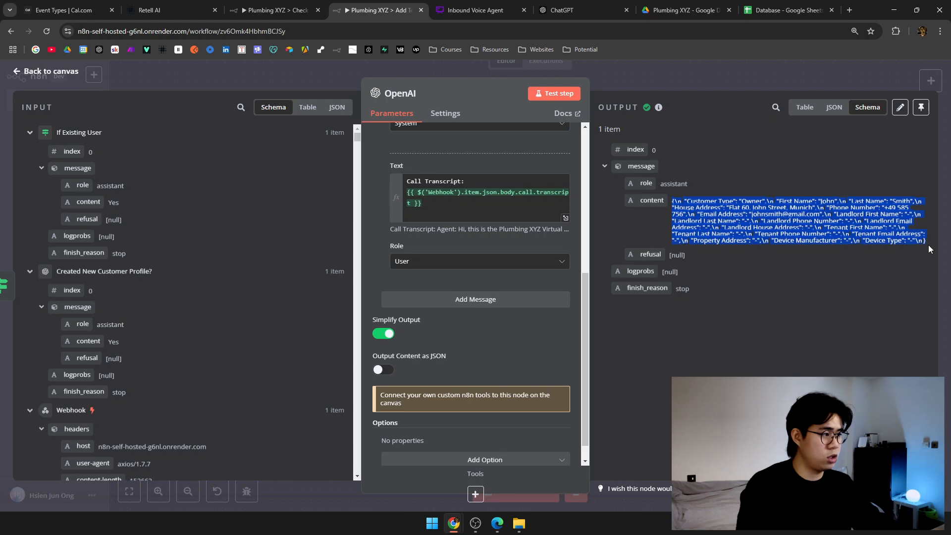
click(667, 79)
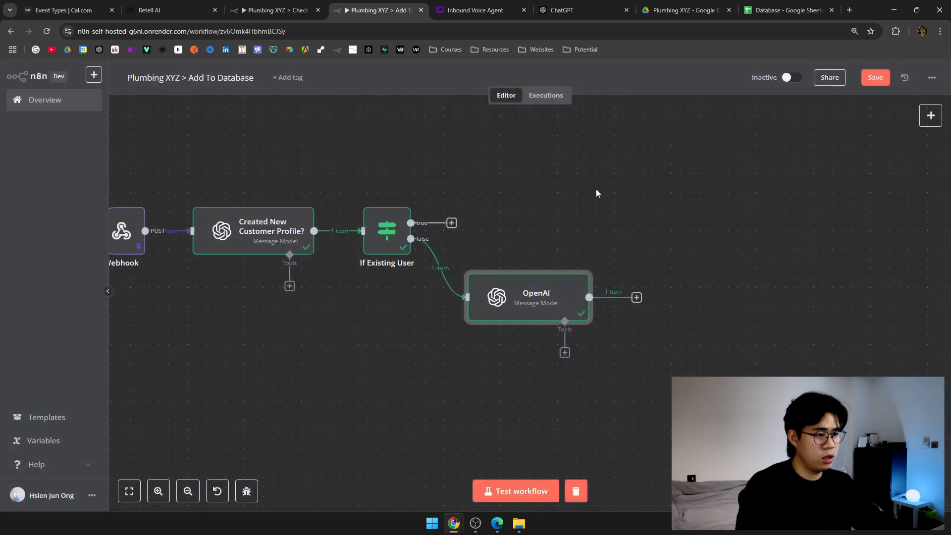
Rename the OpenAI node to 'Extract Information'.
drag(595, 192, 487, 198)
right_click(425, 284)
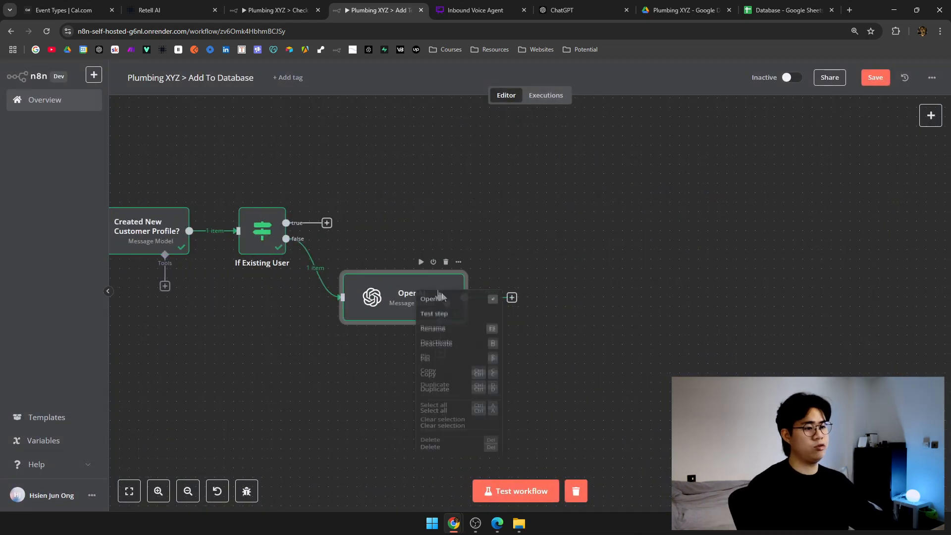
click(447, 329)
key(BackSpace)
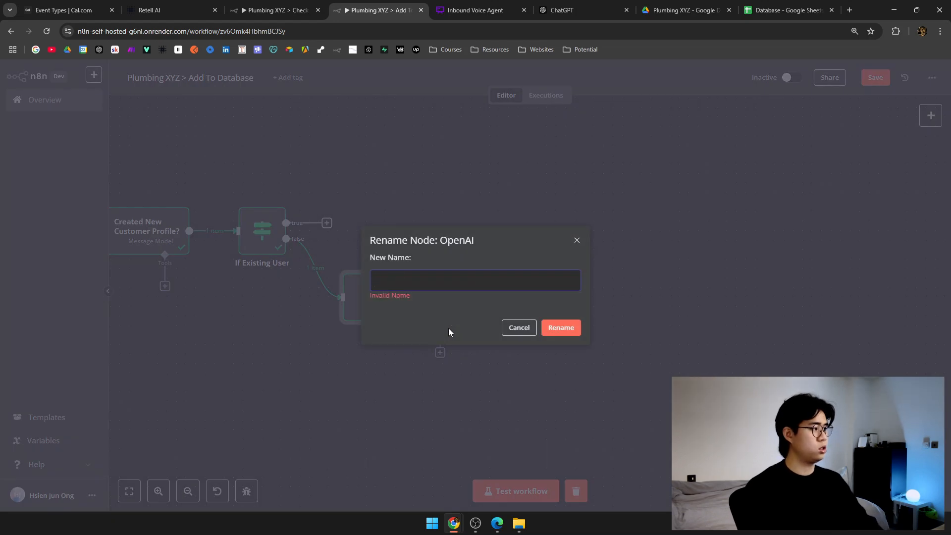
text(eXTR)
key(BackSpace)
key(BackSpace)
key(BackSpace)
key(BackSpace)
text(Extract Information)
key(Return)
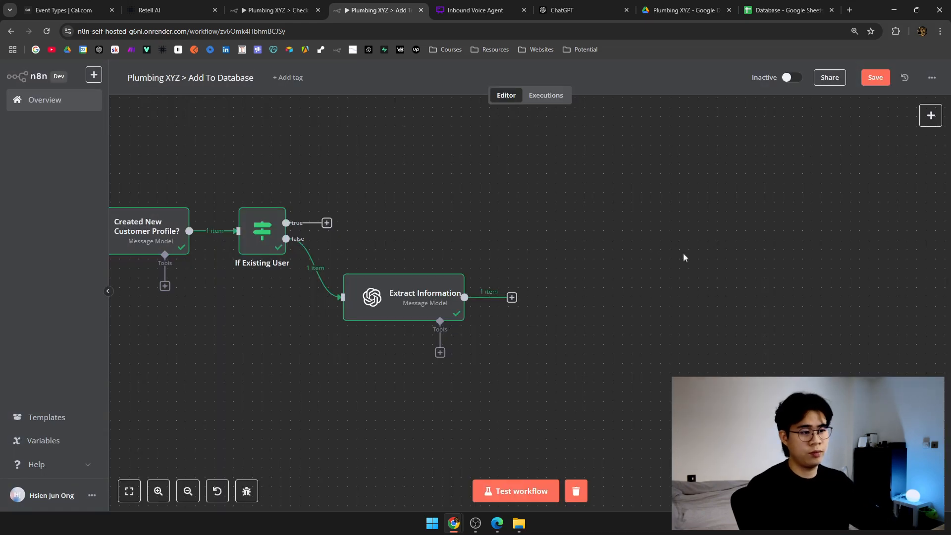
Add a Code node after Extract Information and name it 'Parse JSON'.
scroll(495, 283, right, 3)
click(378, 297)
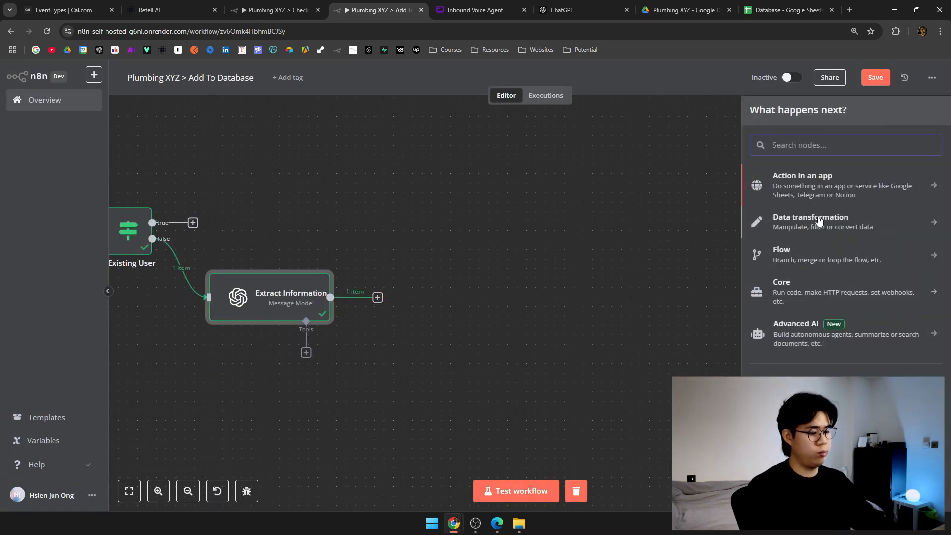
text(code)
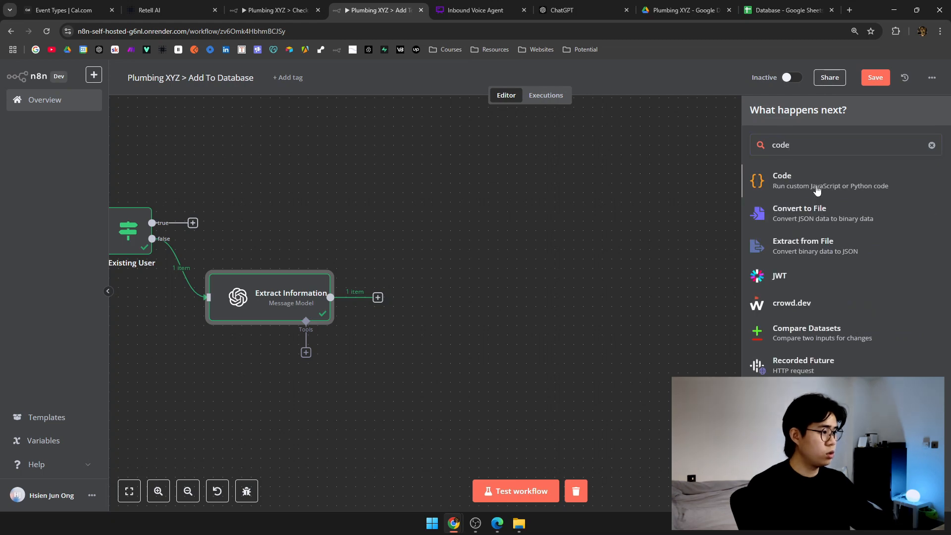
click(814, 191)
click(437, 153)
click(437, 153)
click(314, 94)
text(Par)
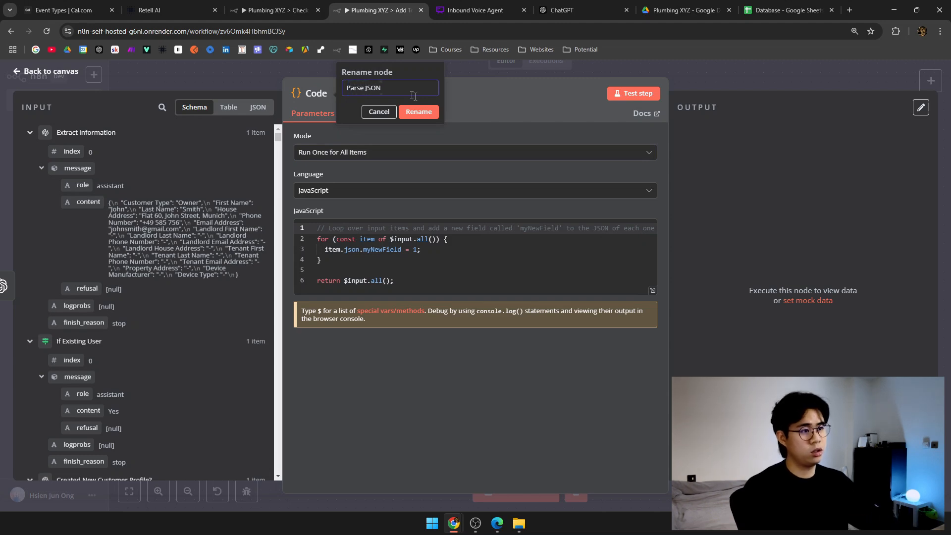
text(se JSON)
click(419, 112)
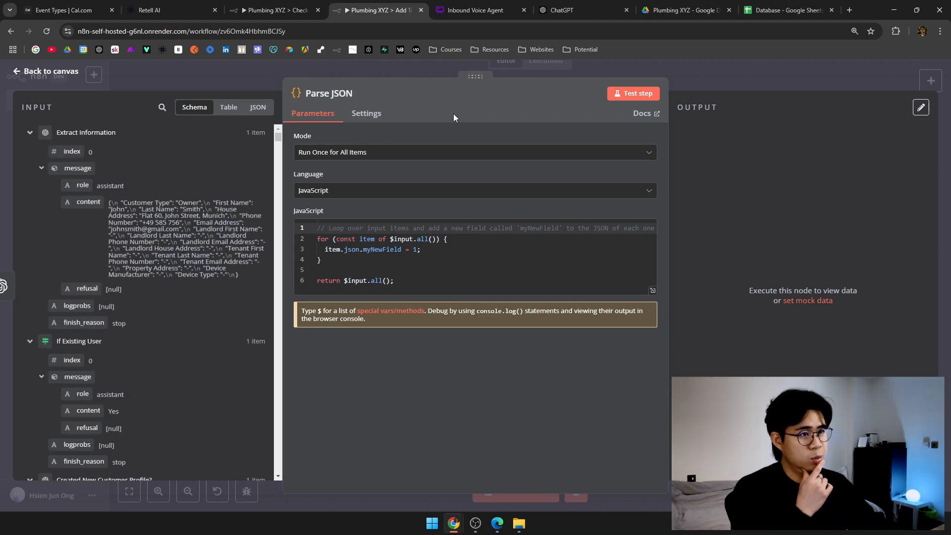
Open ChatGPT in a new browser tab placed beside the n8n workflow tab.
middle_click(98, 49)
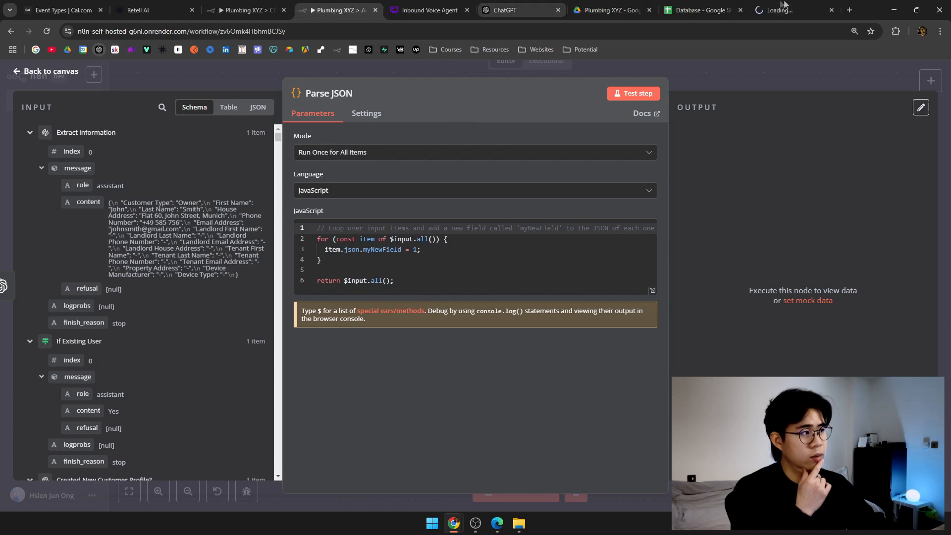
middle_click(786, 4)
drag(560, 5, 448, 5)
click(383, 4)
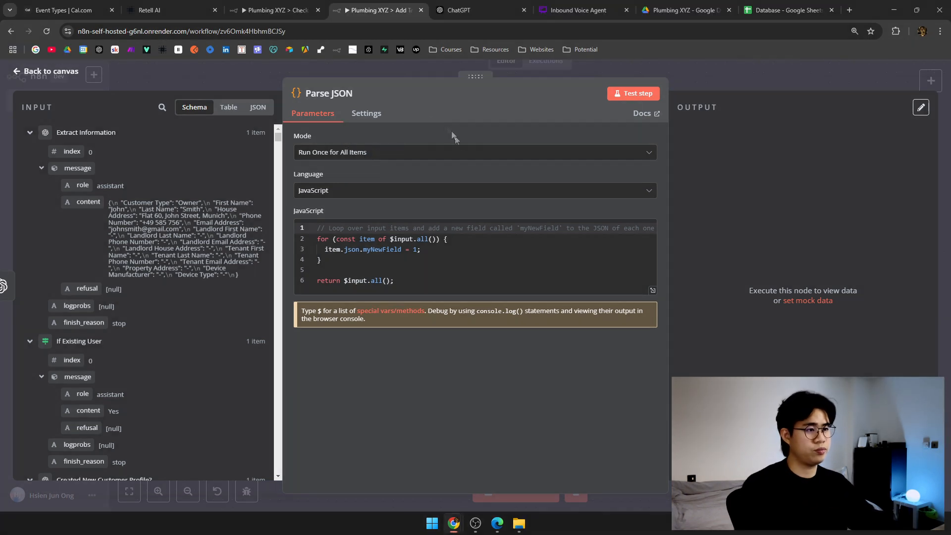
Screenshot the Parse JSON code editor and attach it to a ChatGPT message.
key(Print)
click(502, 301)
key(ctrl+5)
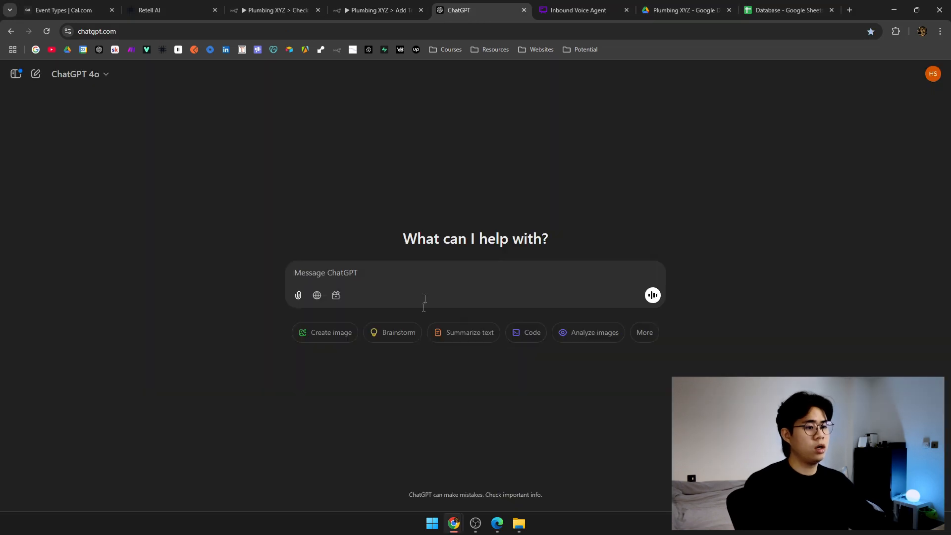
key(ctrl+v)
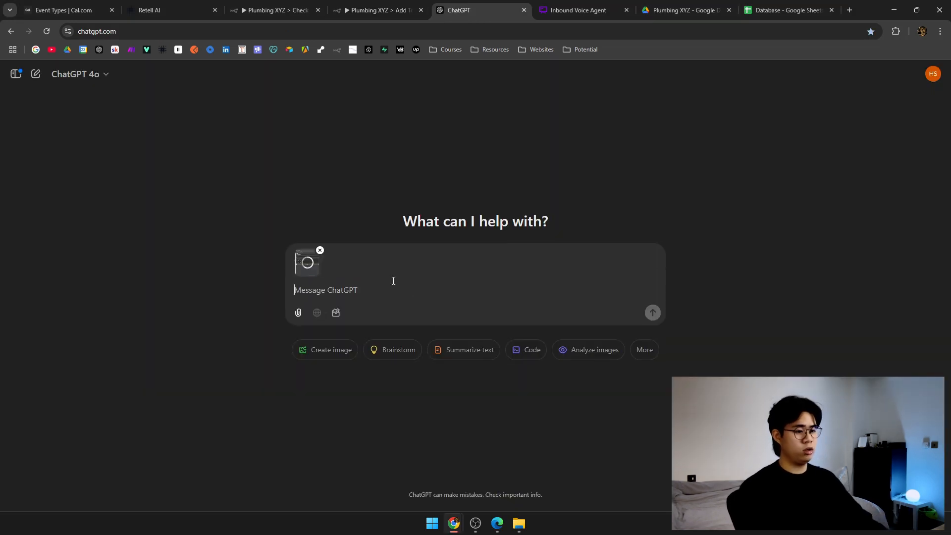
Write a prompt asking for a JavaScript snippet that parses JSON input into key-value pairs.
text(write a code)
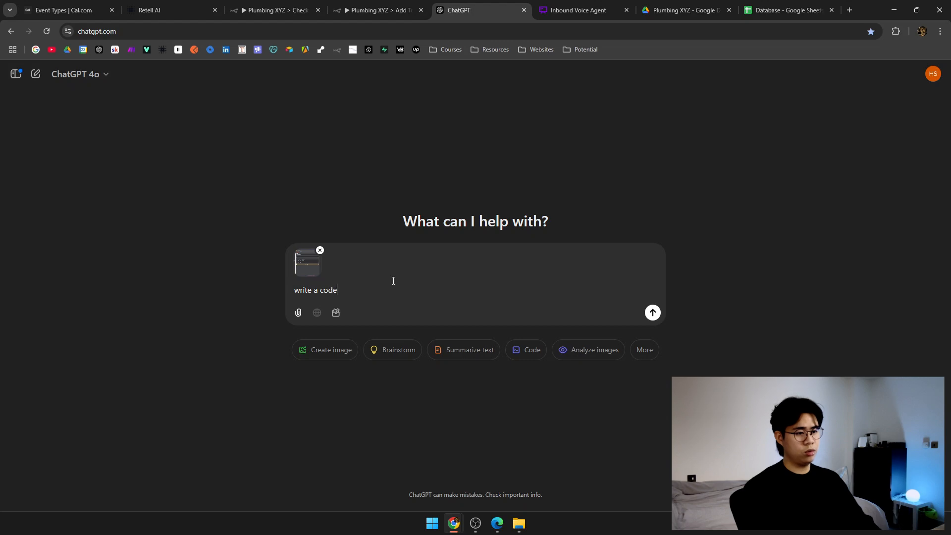
text( snippet)
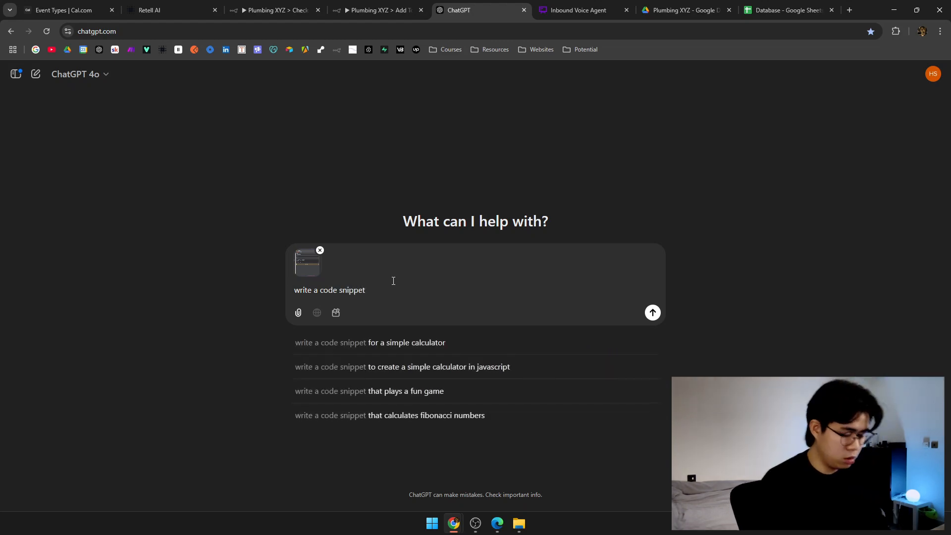
key(ctrl+Left)
key(ctrl+Left)
text(javascri)
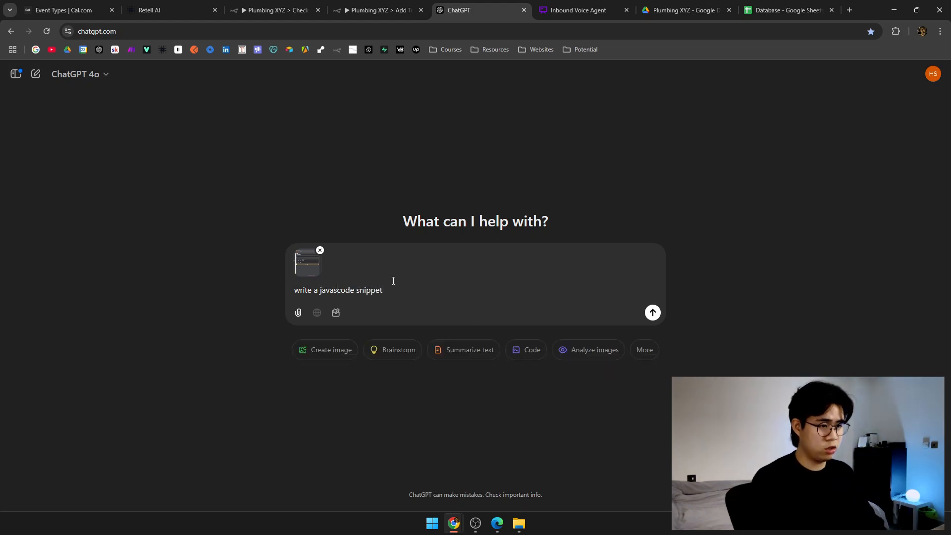
text(pt c)
key(End)
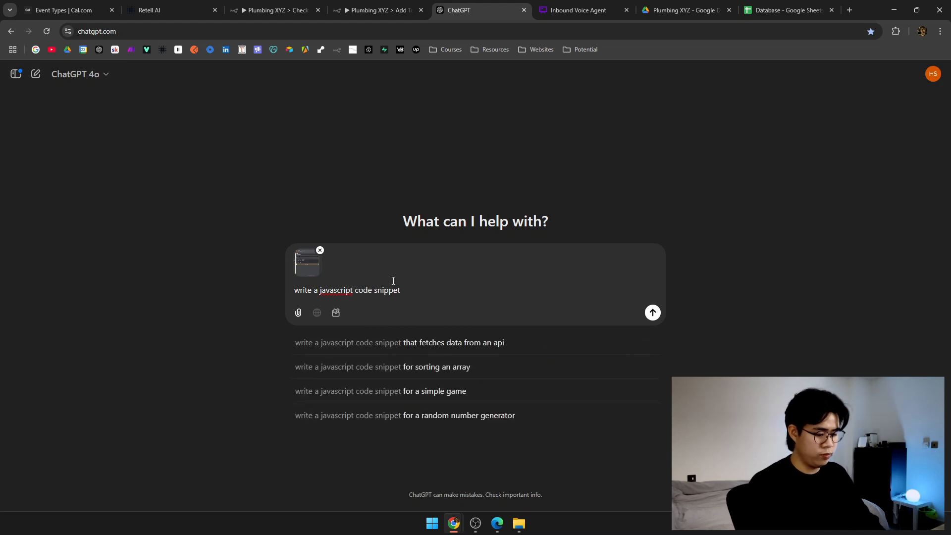
text(tah)
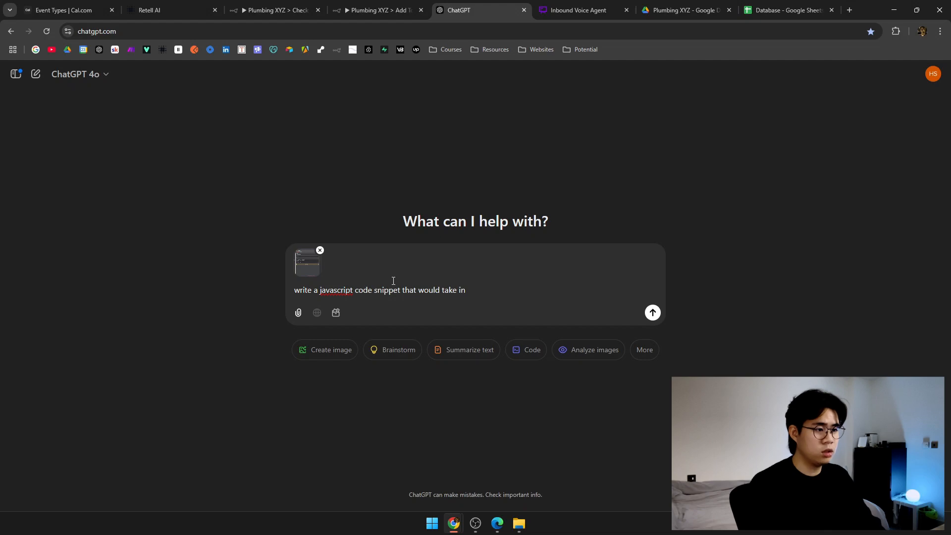
text(JSON as an input, parse it, and output its ei)
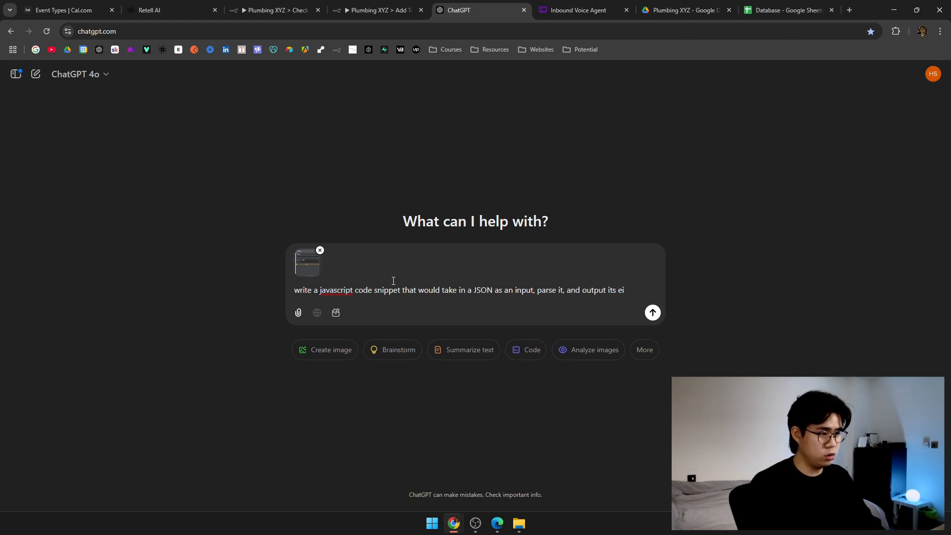
text(ua)
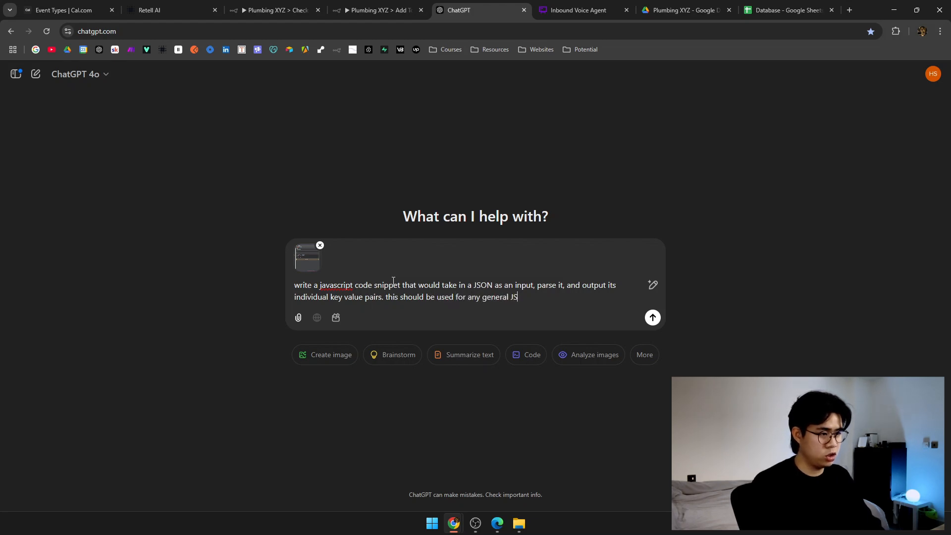
key(shift+Return)
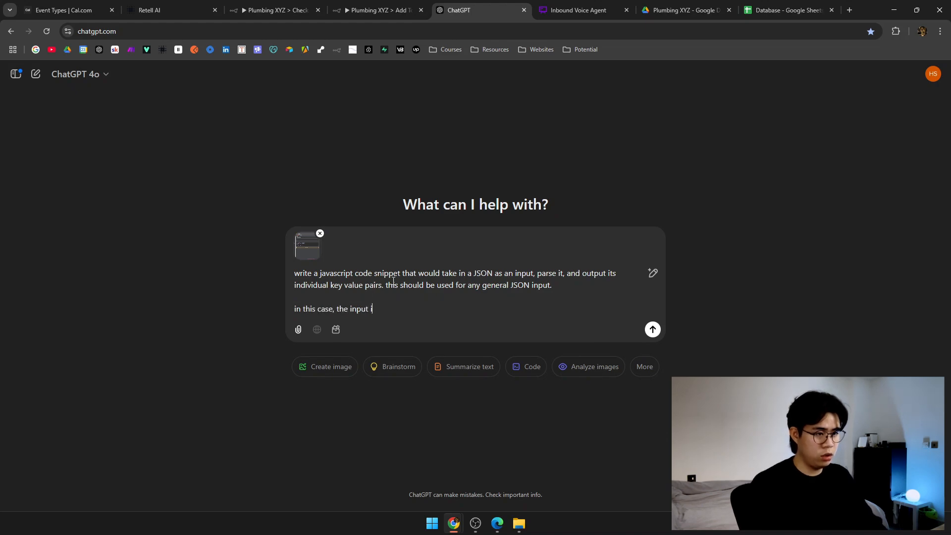
key(shift+Return)
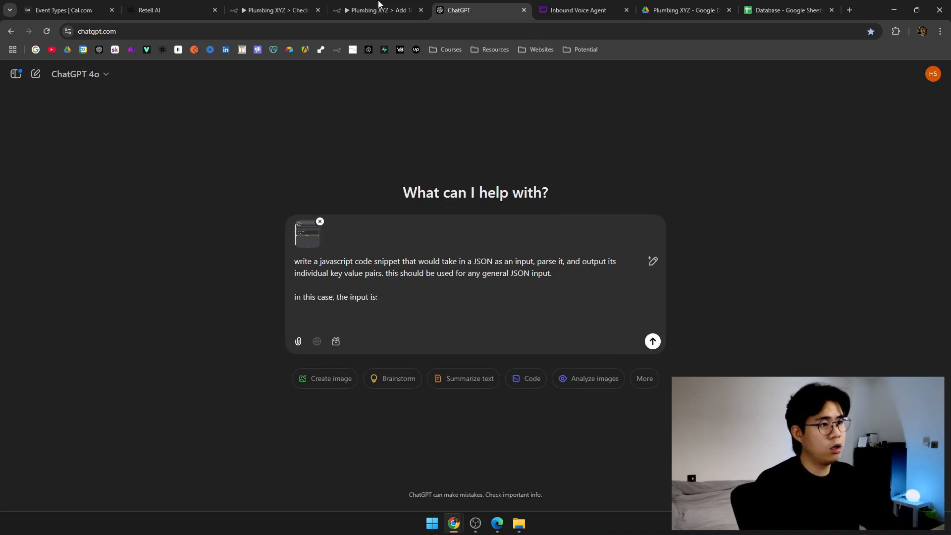
click(379, 10)
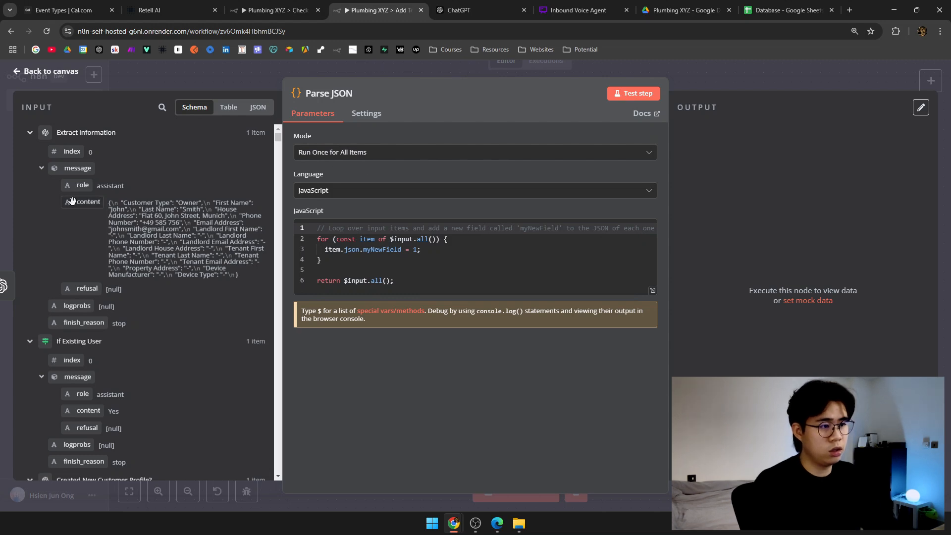
Clear the template code and send ChatGPT the Extract Information message content reference.
key(ctrl+a)
key(BackSpace)
drag(77, 205, 421, 232)
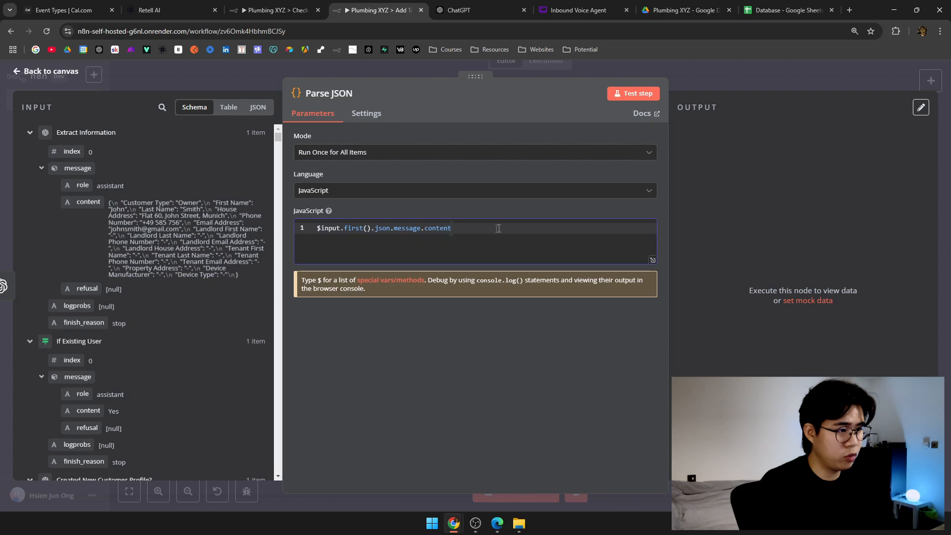
click(479, 7)
text($input.first().json.message.content)
key(Return)
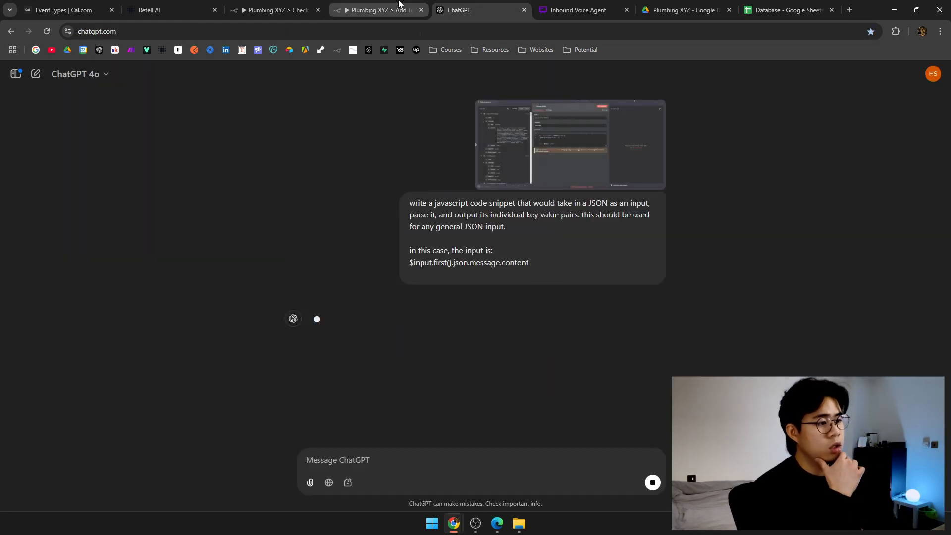
Paste ChatGPT's parseJSON code into the Parse JSON node and test it.
click(379, 10)
key(BackSpace)
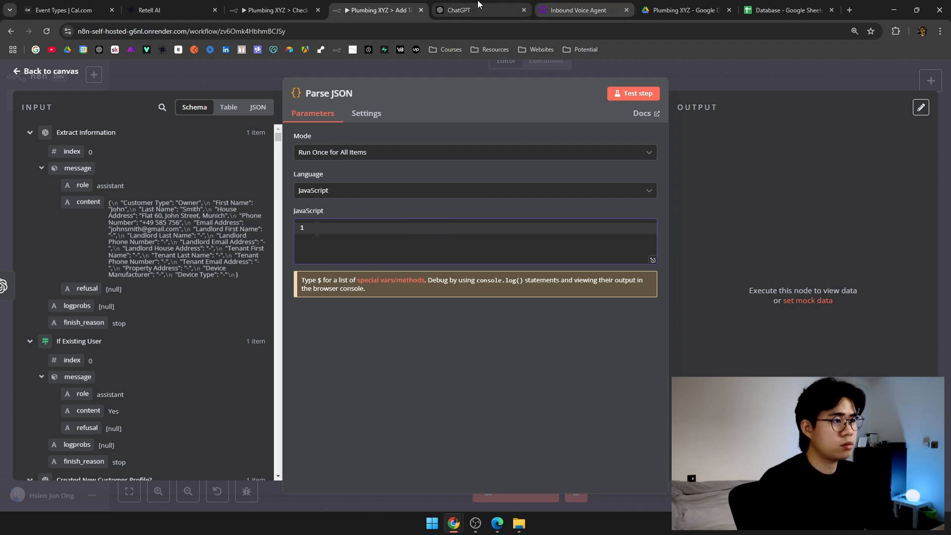
click(480, 10)
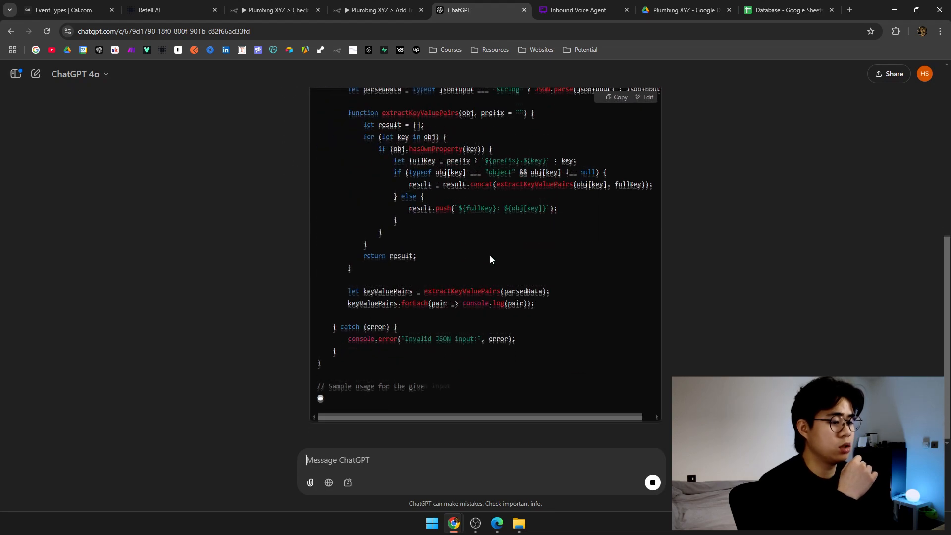
scroll(491, 257, up, 8)
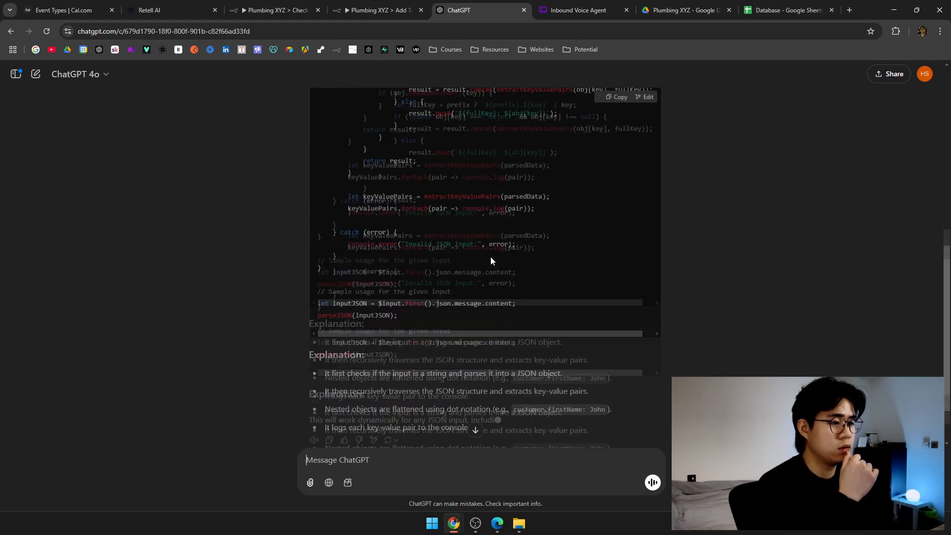
click(612, 272)
click(406, 9)
key(ctrl+a)
click(454, 253)
key(ctrl+v)
click(634, 93)
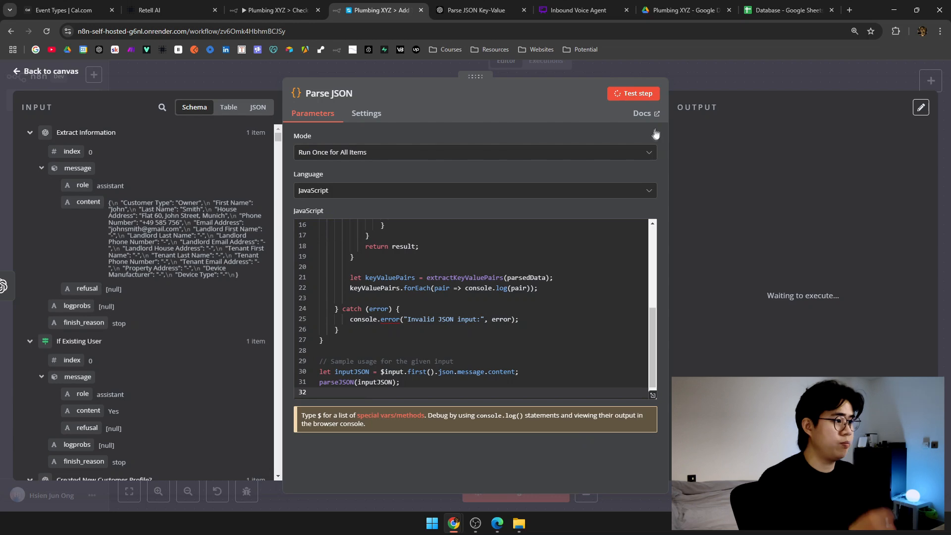
Expand the 'Code doesn't return items properly' error details and review the input expression on line 30.
scroll(542, 297, up, 4)
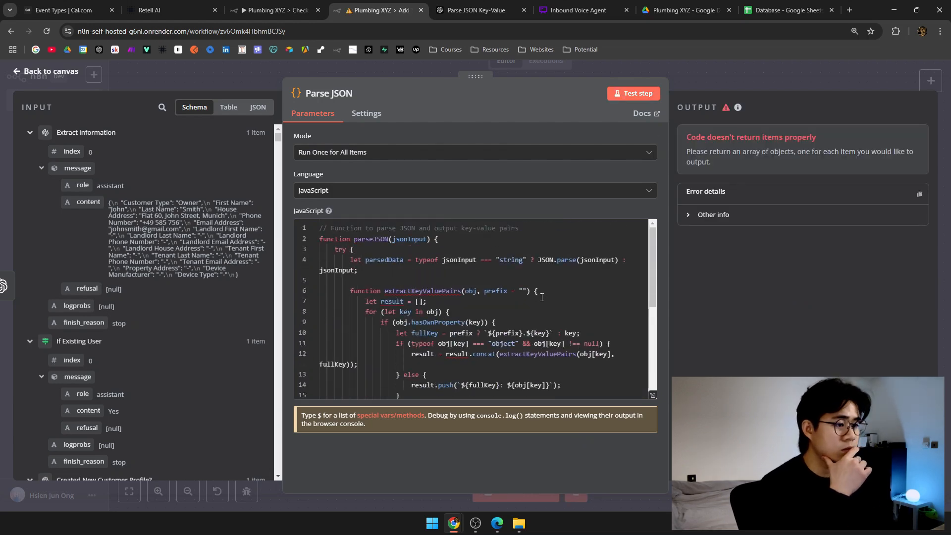
scroll(542, 297, down, 4)
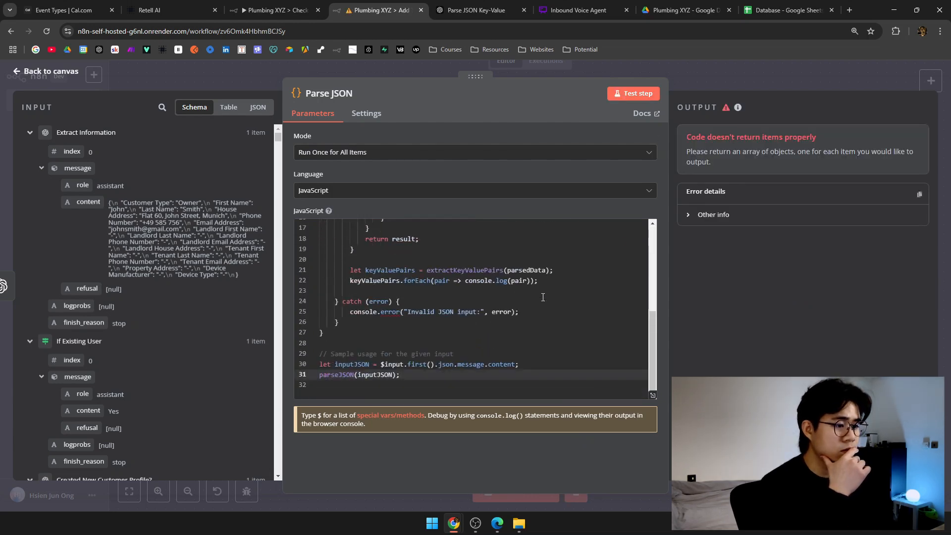
scroll(543, 297, up, 4)
click(712, 214)
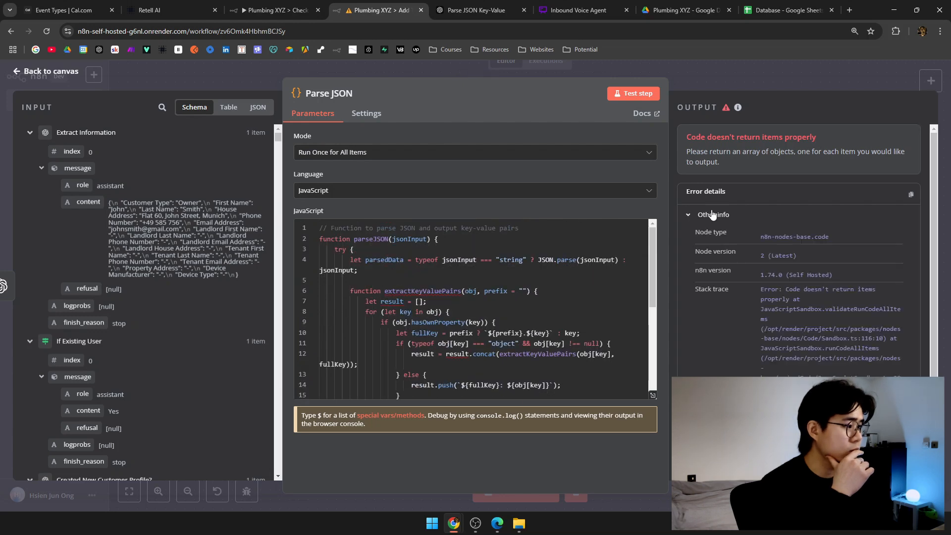
scroll(794, 301, down, 1)
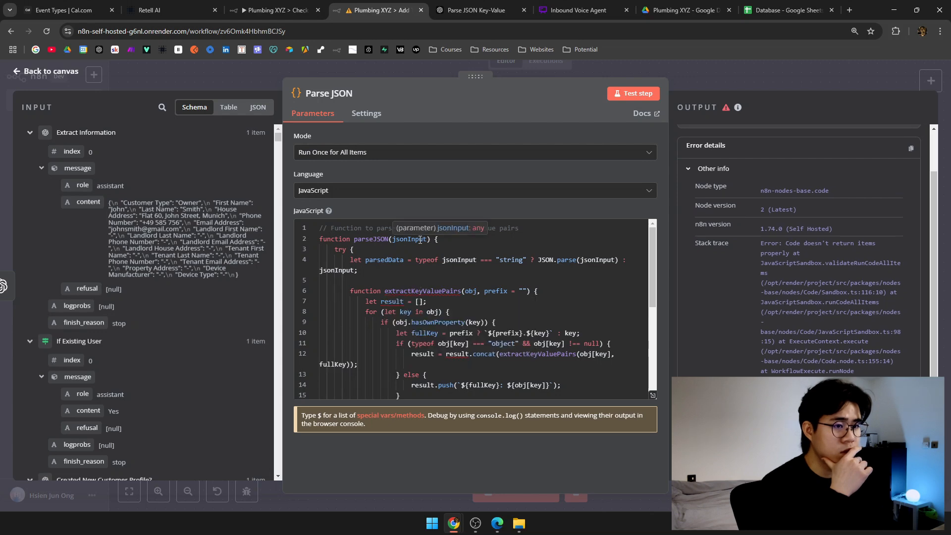
scroll(475, 276, down, 5)
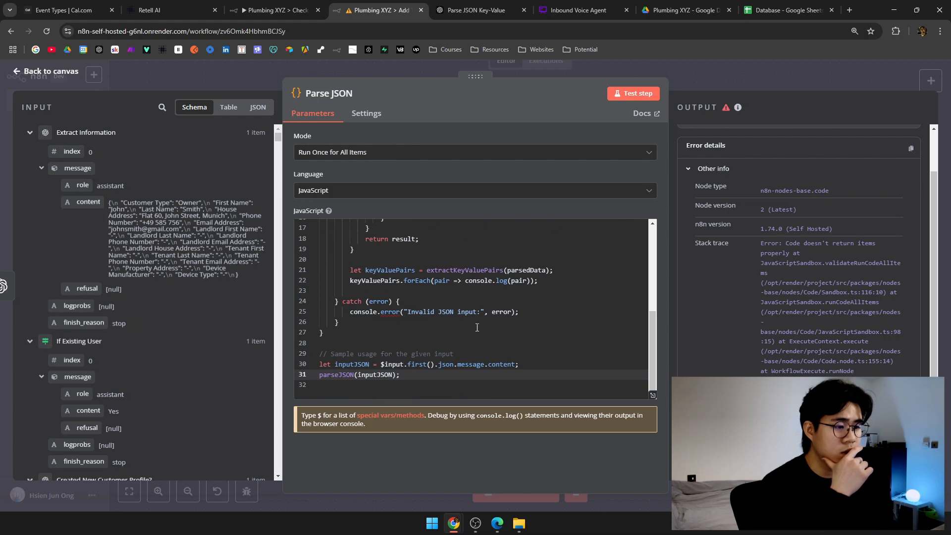
drag(515, 365, 381, 364)
scroll(340, 365, up, 1)
click(485, 365)
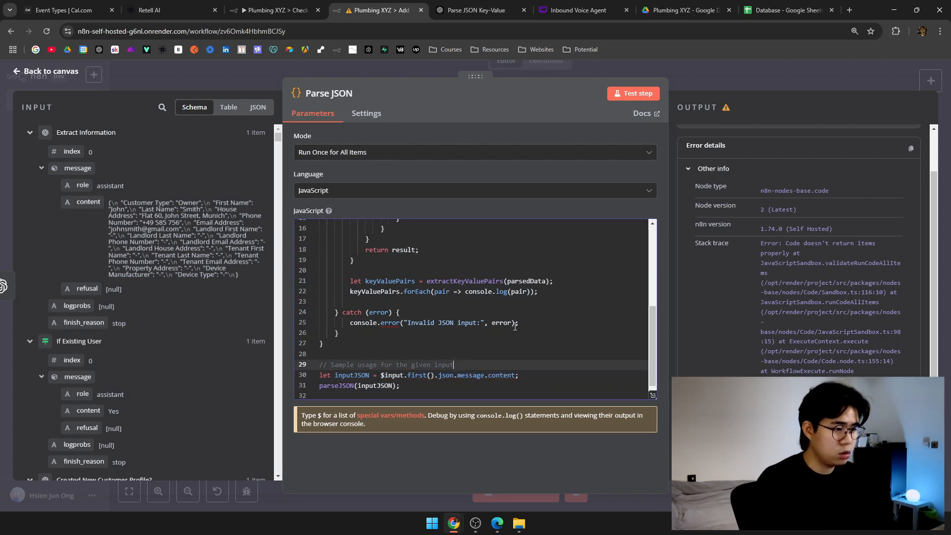
Rerun the Parse JSON step and look over the resulting error.
click(632, 95)
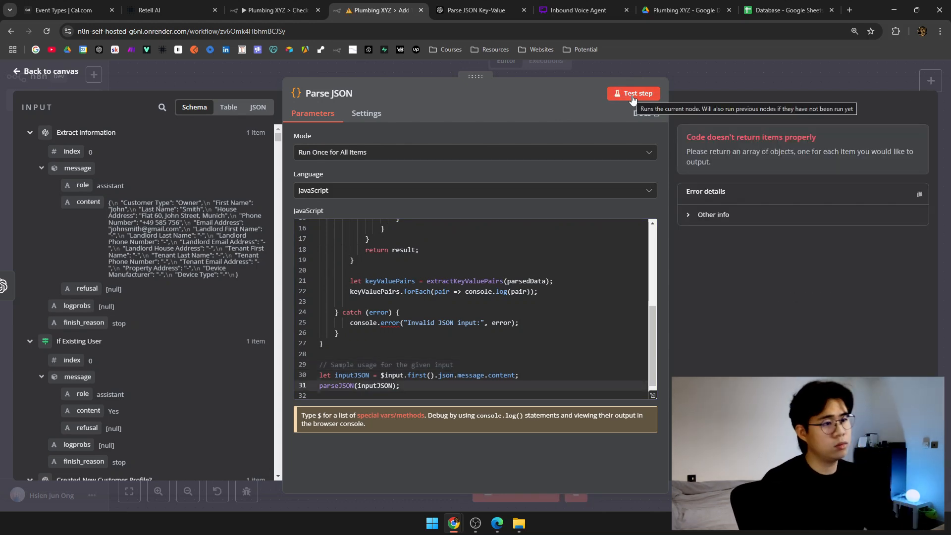
scroll(606, 291, up, 5)
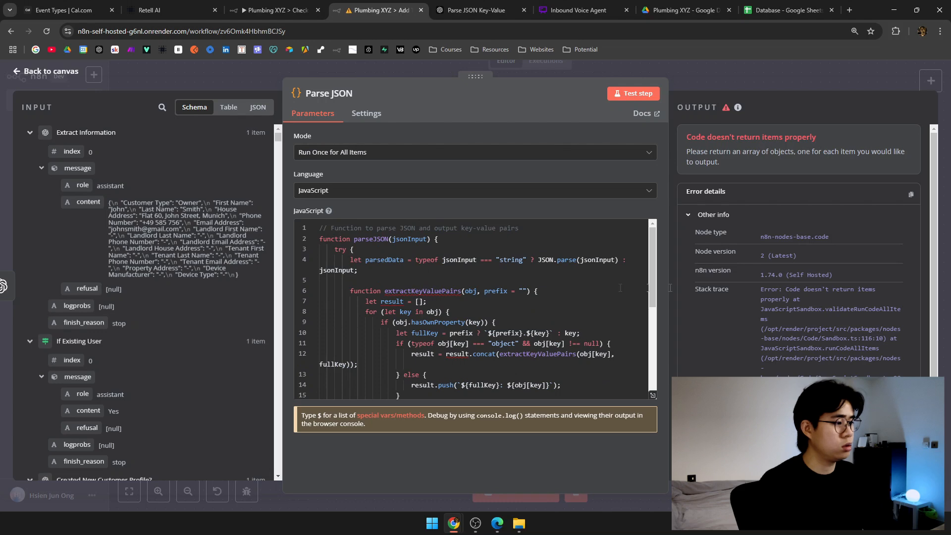
scroll(693, 289, down, 2)
scroll(693, 288, up, 2)
scroll(693, 289, down, 1)
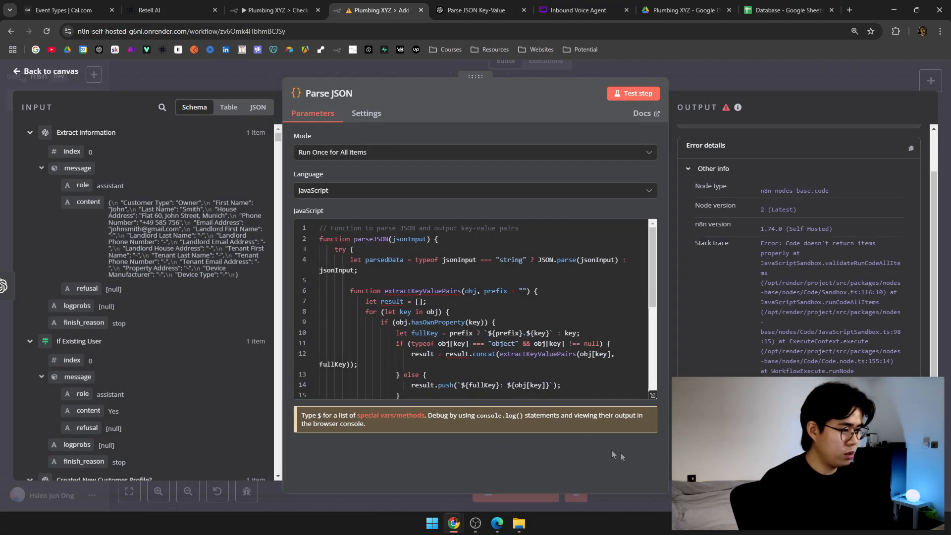
Ask ChatGPT 'why do i get this error' and read its explanation.
click(473, 10)
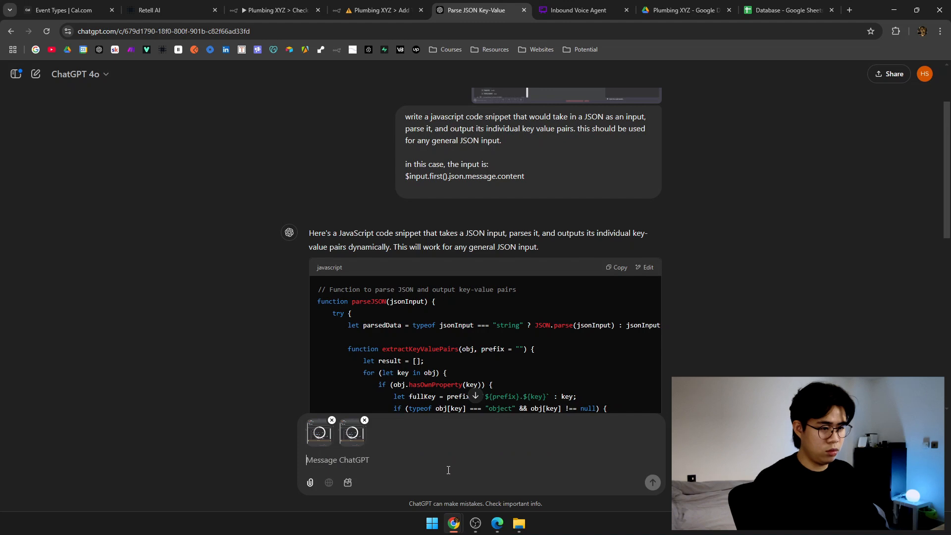
click(364, 421)
text(why)
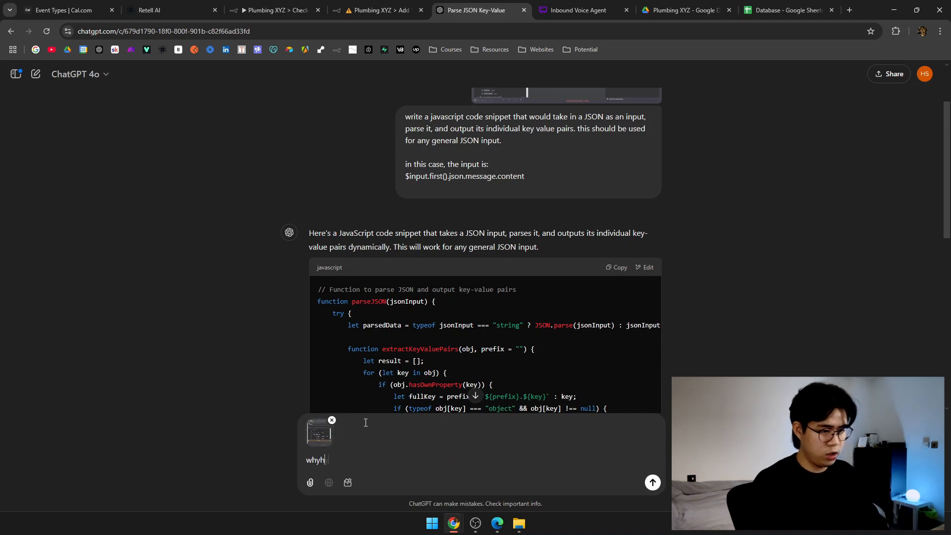
text( do i get this error)
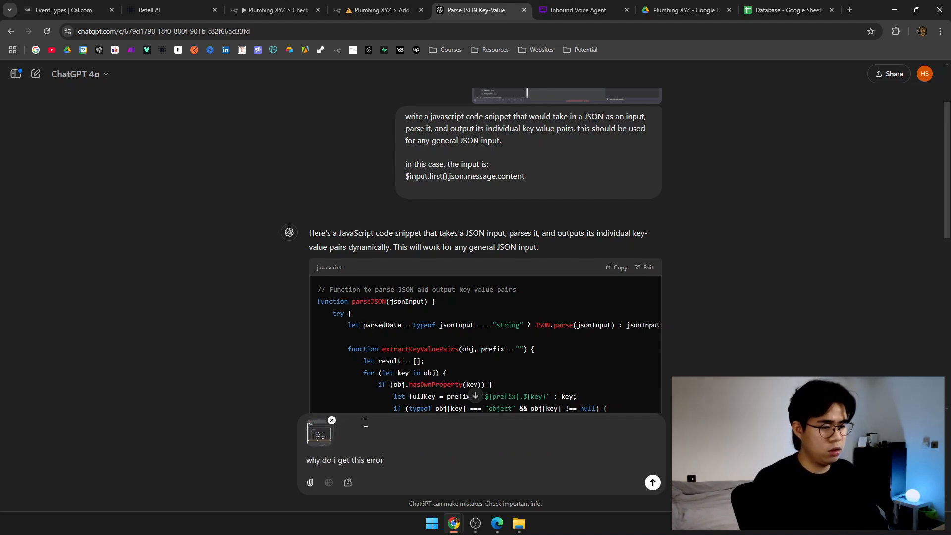
key(Return)
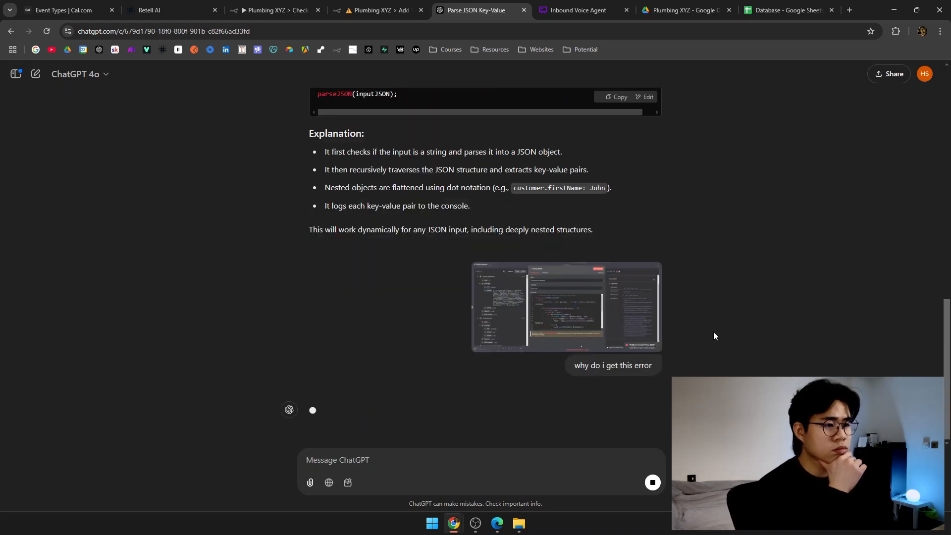
triple_click(404, 207)
triple_click(468, 230)
click(640, 198)
scroll(641, 199, up, 1)
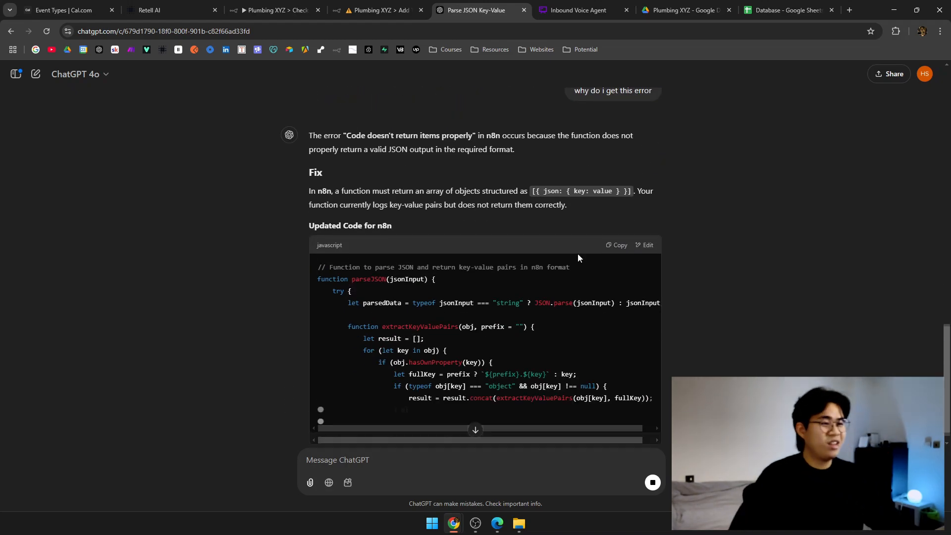
scroll(577, 258, up, 1)
drag(451, 240, 530, 240)
click(701, 252)
scroll(668, 252, down, 7)
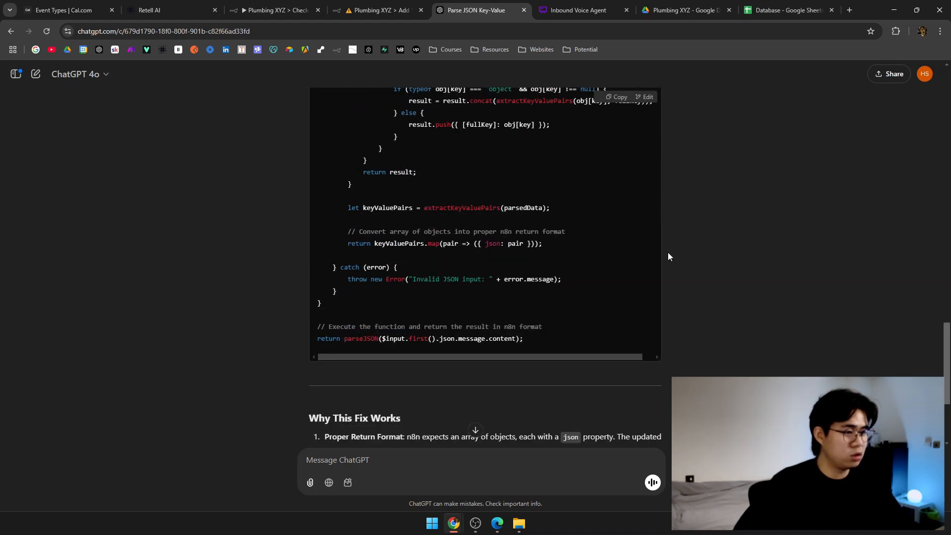
scroll(668, 252, up, 3)
Replace the Parse JSON code with ChatGPT's fixed version and test it.
click(614, 99)
click(385, 6)
click(537, 254)
key(ctrl+a)
key(ctrl+v)
click(554, 286)
scroll(556, 299, up, 5)
click(628, 95)
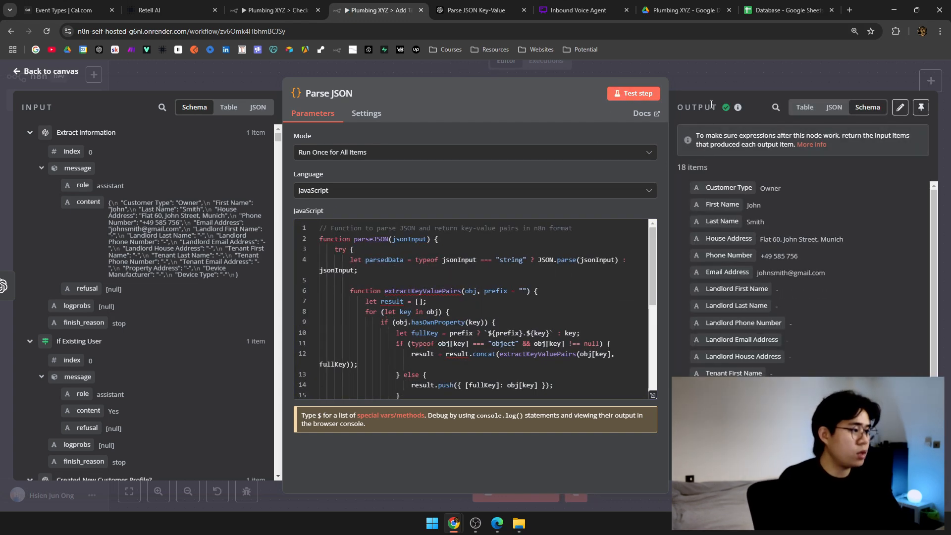
Reopen Parse JSON to check its output of 18 key-value items.
click(709, 70)
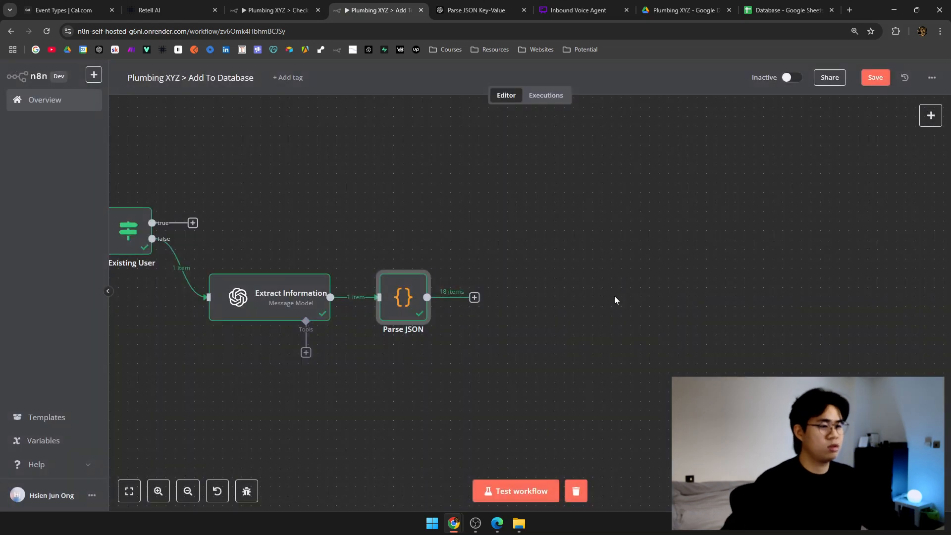
double_click(404, 303)
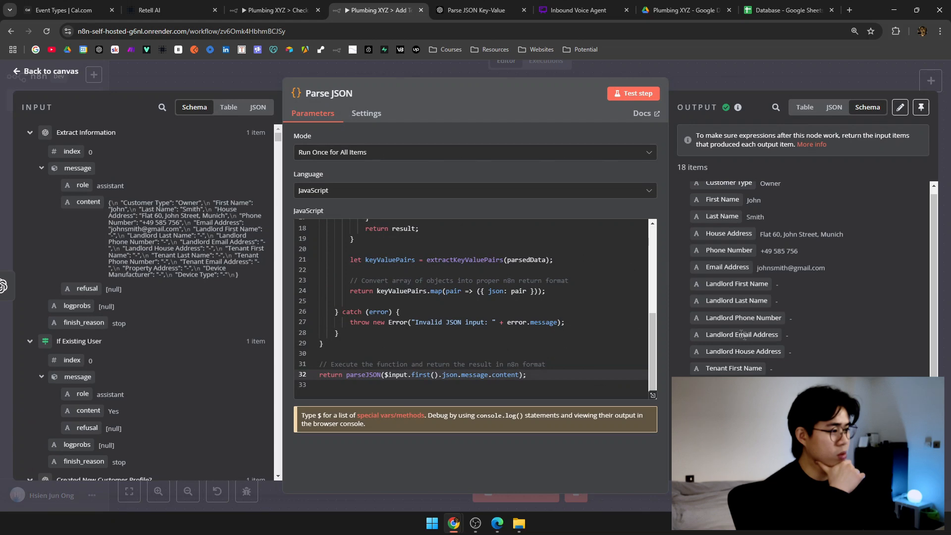
scroll(727, 221, up, 1)
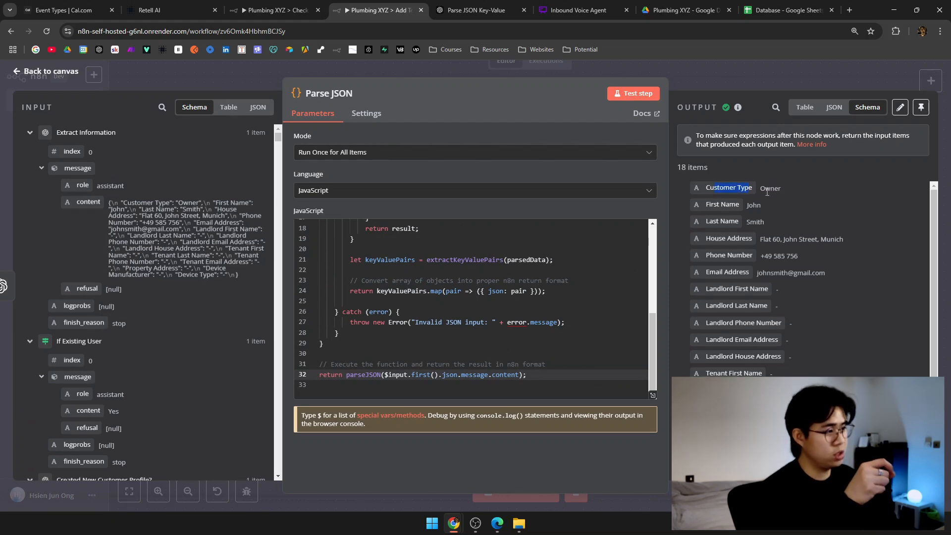
scroll(731, 264, down, 1)
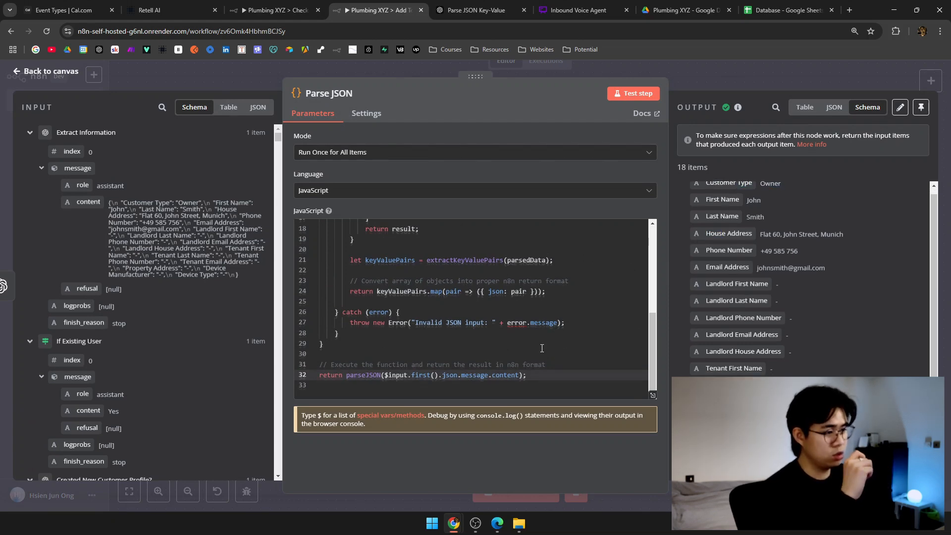
scroll(542, 349, up, 4)
click(741, 81)
drag(651, 253, 509, 253)
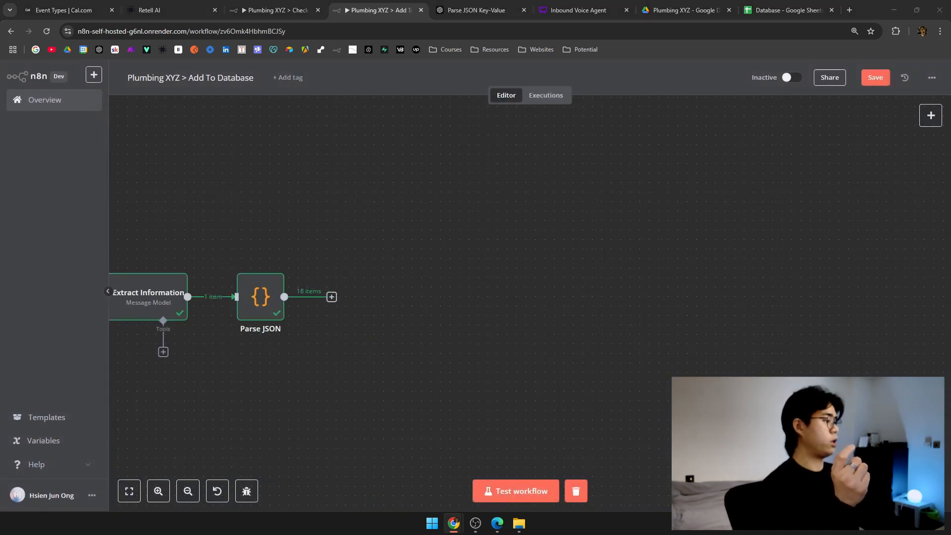
double_click(261, 296)
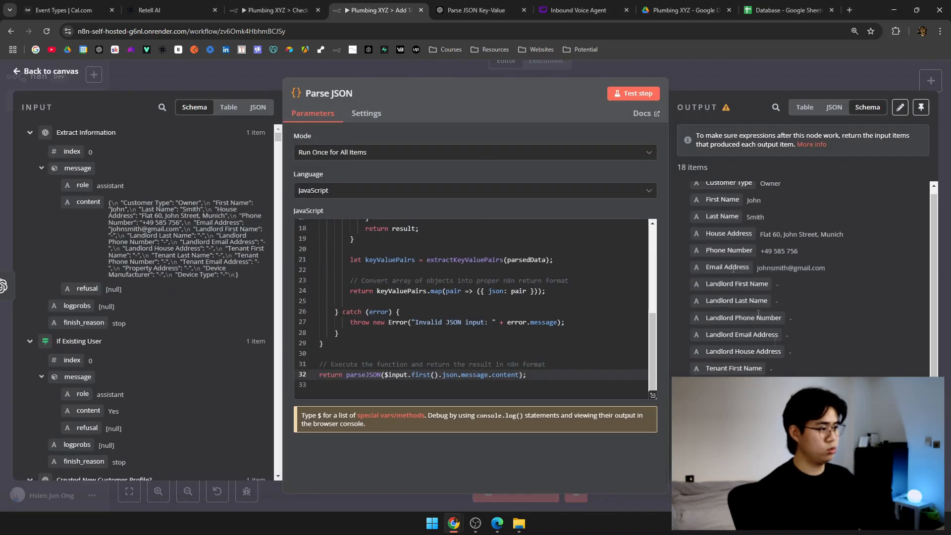
click(695, 62)
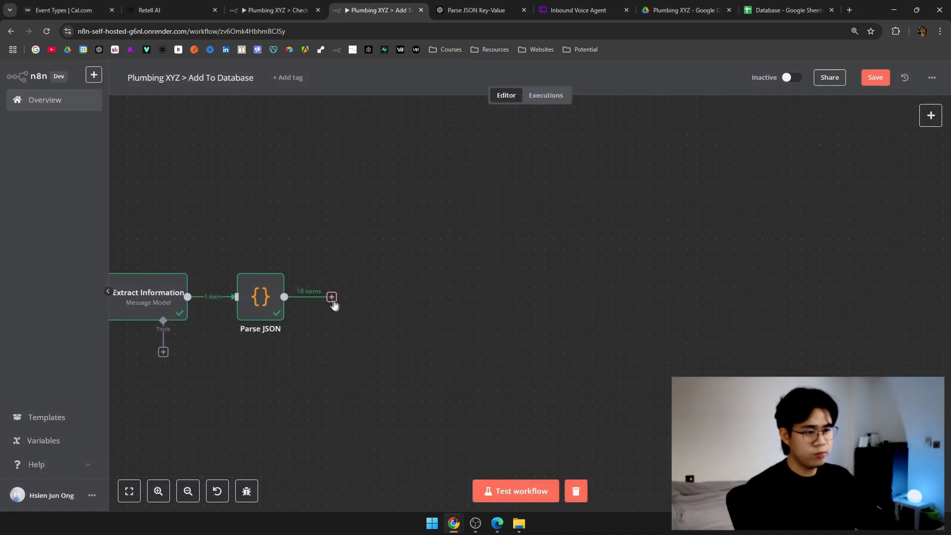
Add a Google Sheets 'Append Row in Sheet' step after Parse JSON.
click(332, 296)
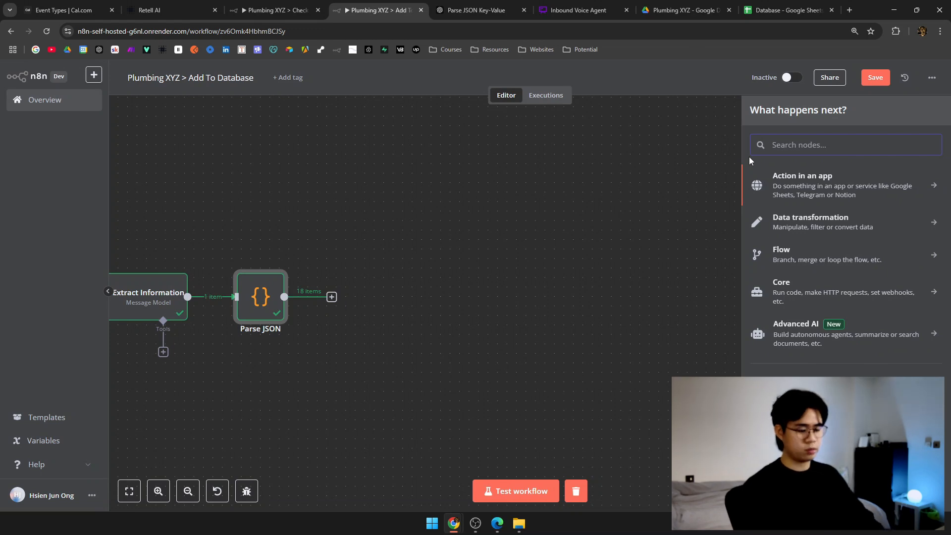
text(google sheets)
click(802, 177)
key(alt+Tab)
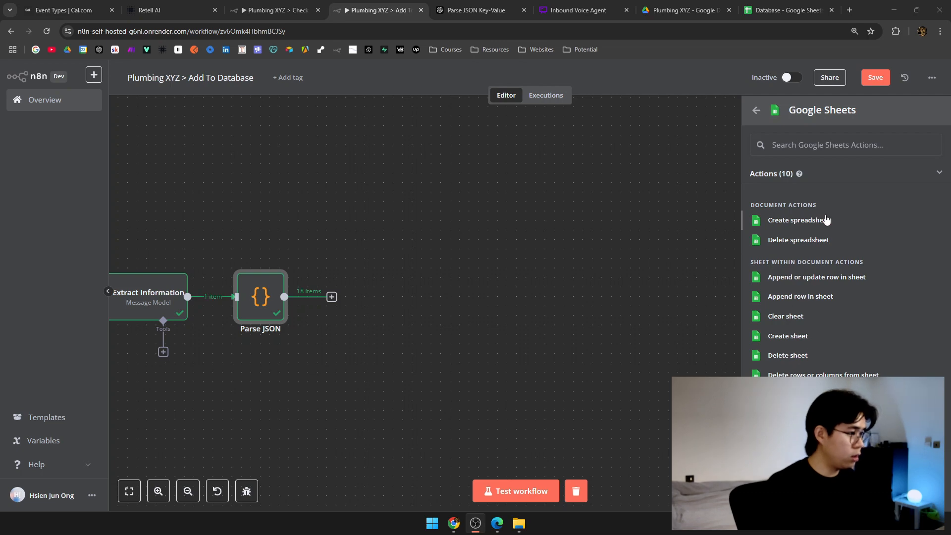
click(796, 294)
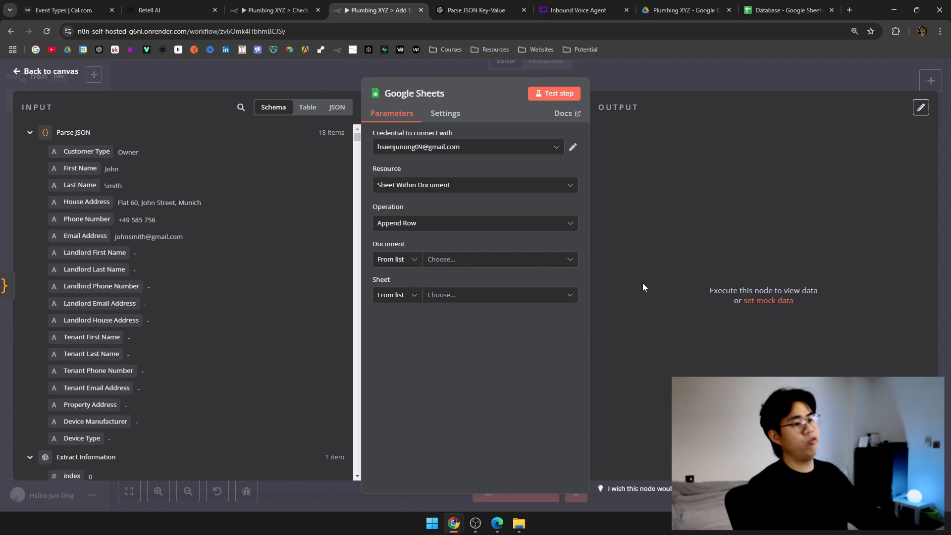
Name the Google Sheets node 'Add Profile' with Sheet Within Document resource and Append Row operation.
click(414, 93)
key(ctrl+a)
text(Add)
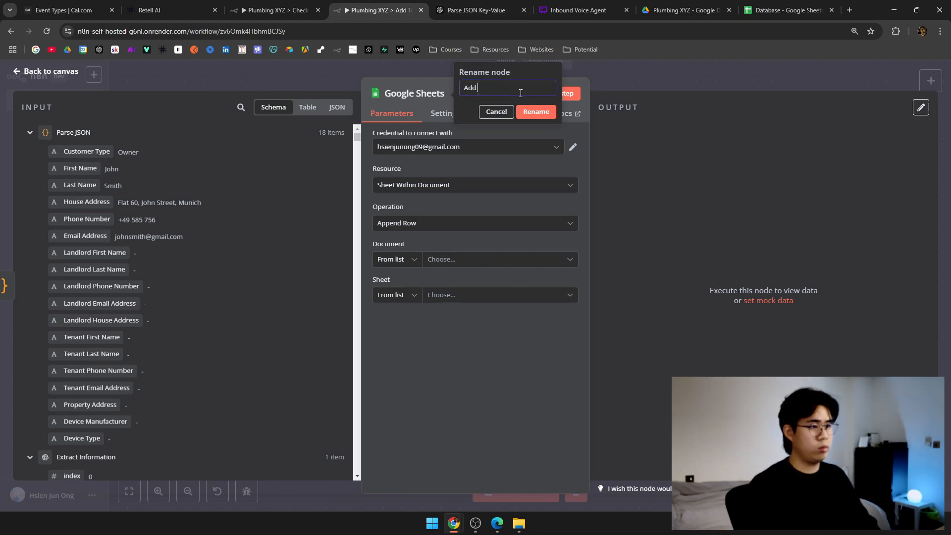
key(Return)
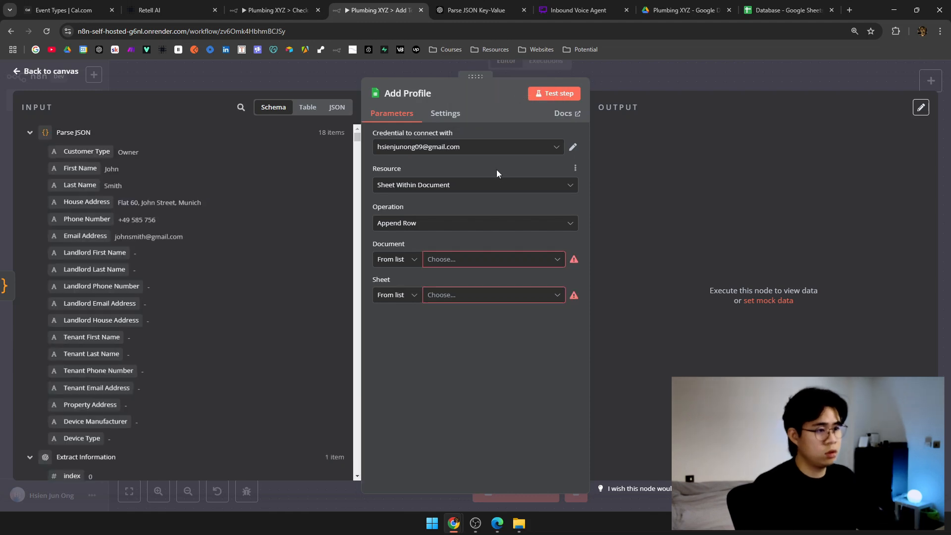
click(489, 185)
click(488, 229)
click(486, 224)
click(478, 275)
Set the document by ID, pasting the Database spreadsheet's ID from its address.
click(474, 259)
click(397, 260)
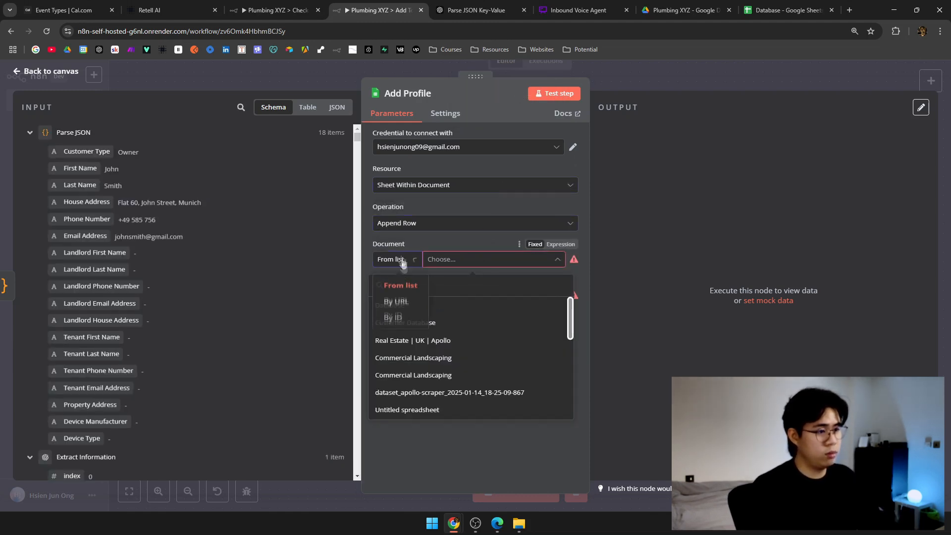
click(397, 323)
click(782, 10)
double_click(215, 31)
click(215, 31)
drag(230, 29, 356, 33)
key(ctrl+c)
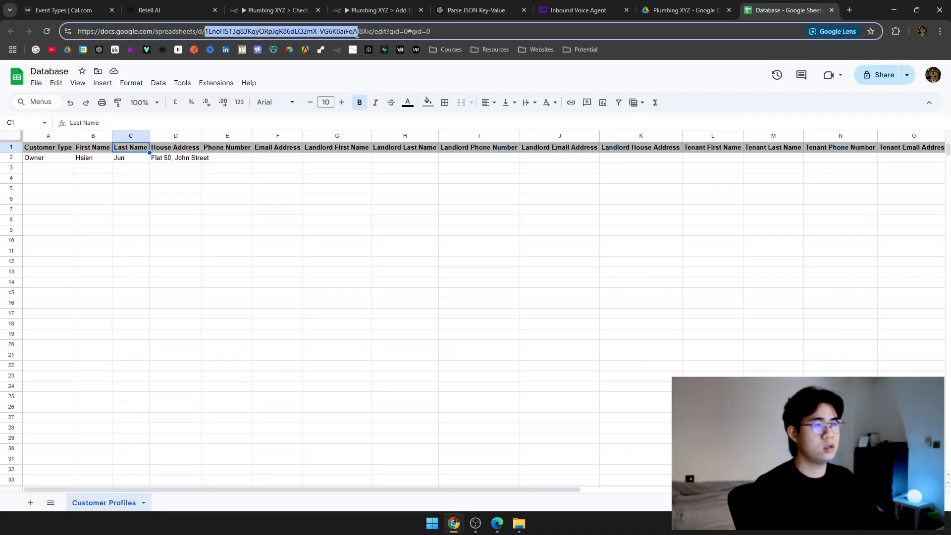
click(277, 10)
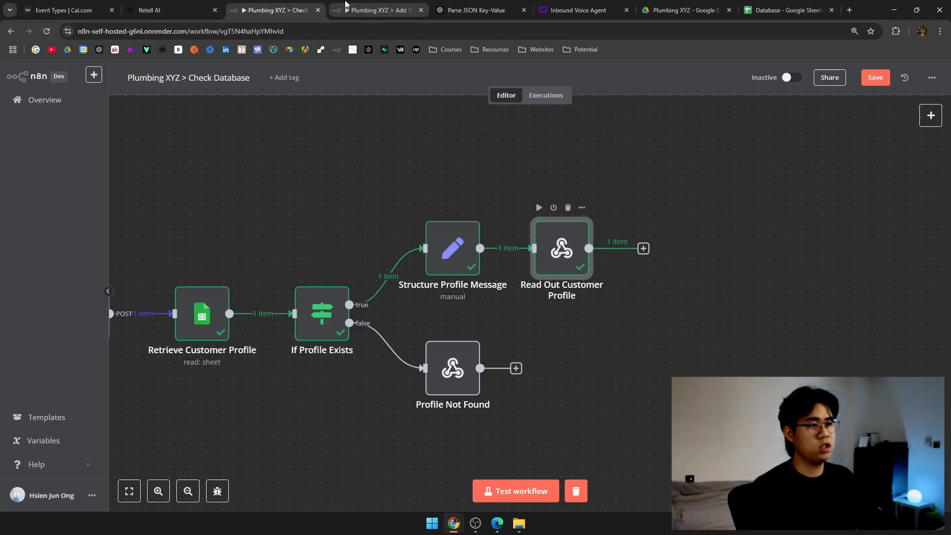
click(381, 10)
key(ctrl+v)
Set the sheet by name to 'Customer Profiles'.
click(396, 295)
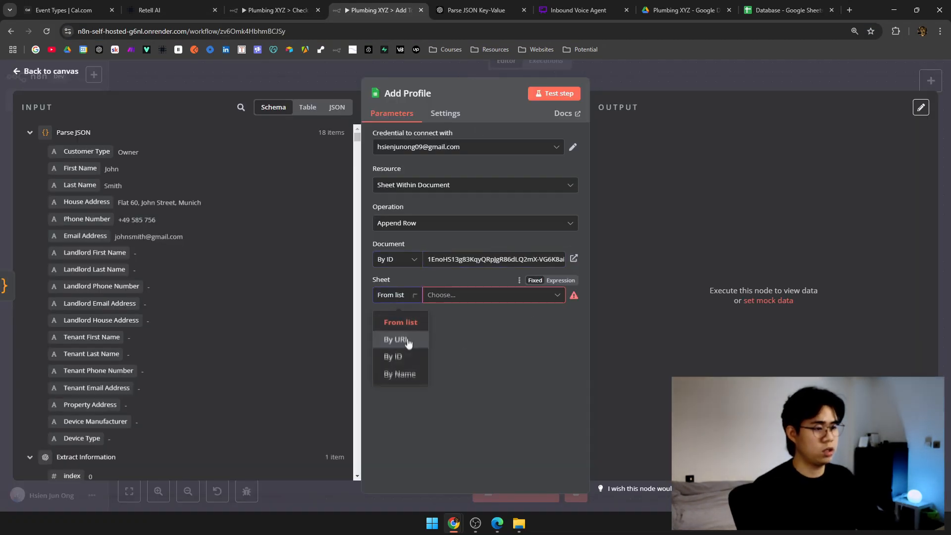
click(399, 378)
click(459, 301)
text(Customer Por)
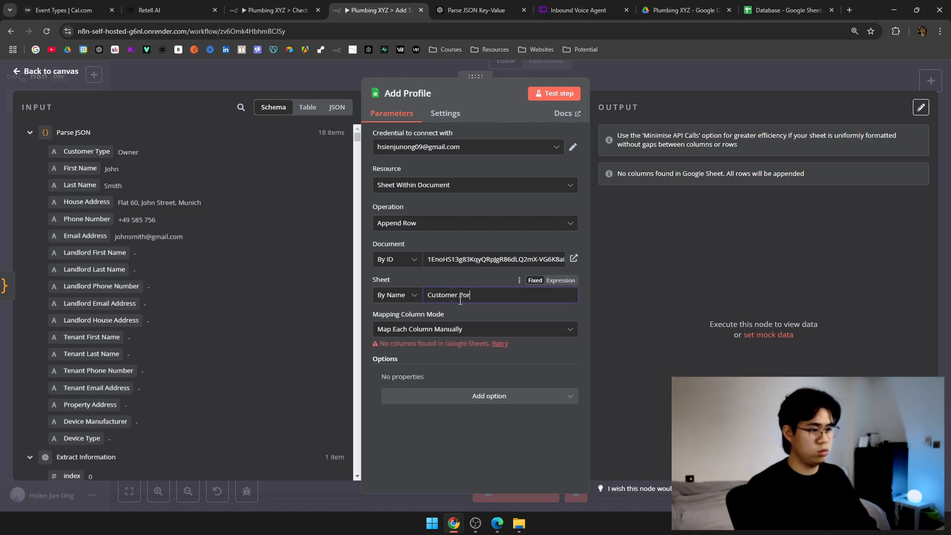
key(BackSpace)
key(BackSpace)
text(rofiles)
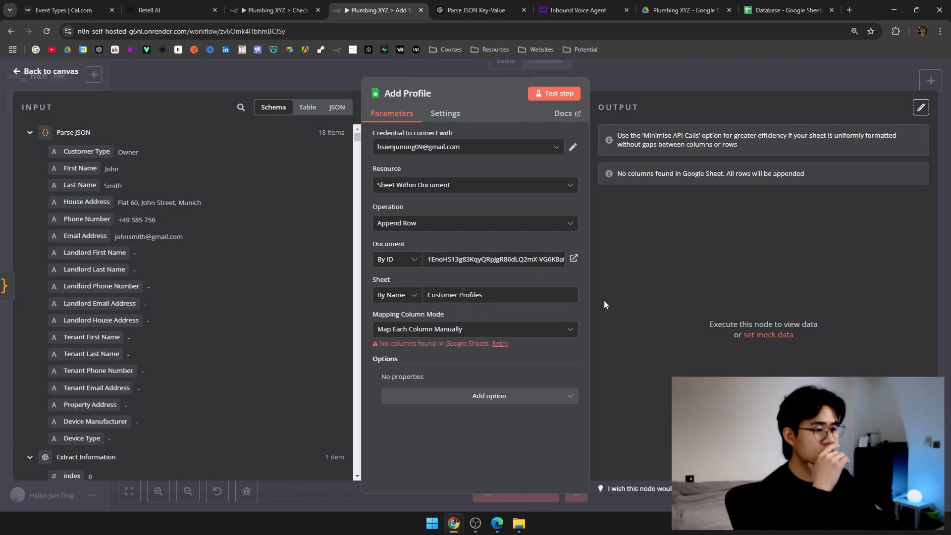
Try Map Automatically for column mapping, then revert to Map Each Column Manually.
click(525, 331)
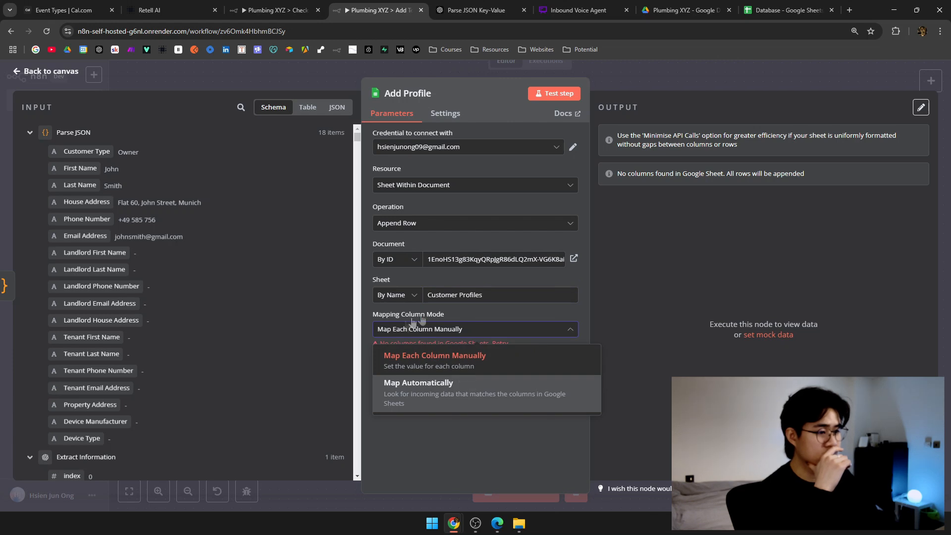
click(485, 389)
click(513, 331)
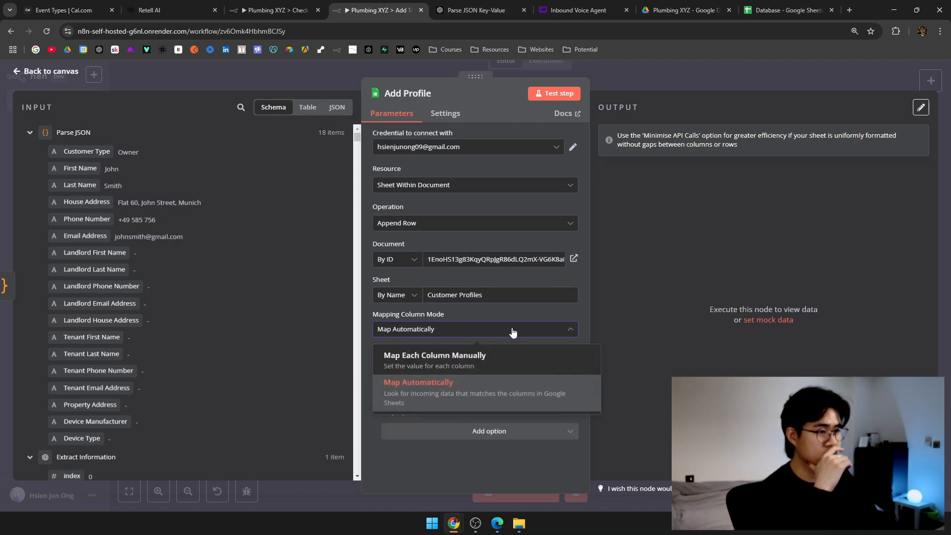
click(468, 357)
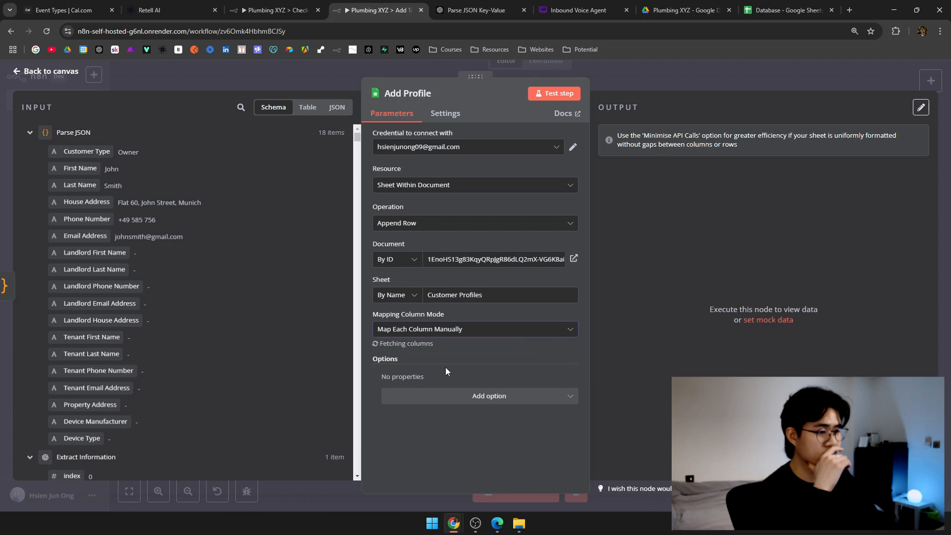
Map Customer Type, First Name, Last Name and House Address from the parsed JSON into Add Profile's columns.
scroll(431, 355, down, 10)
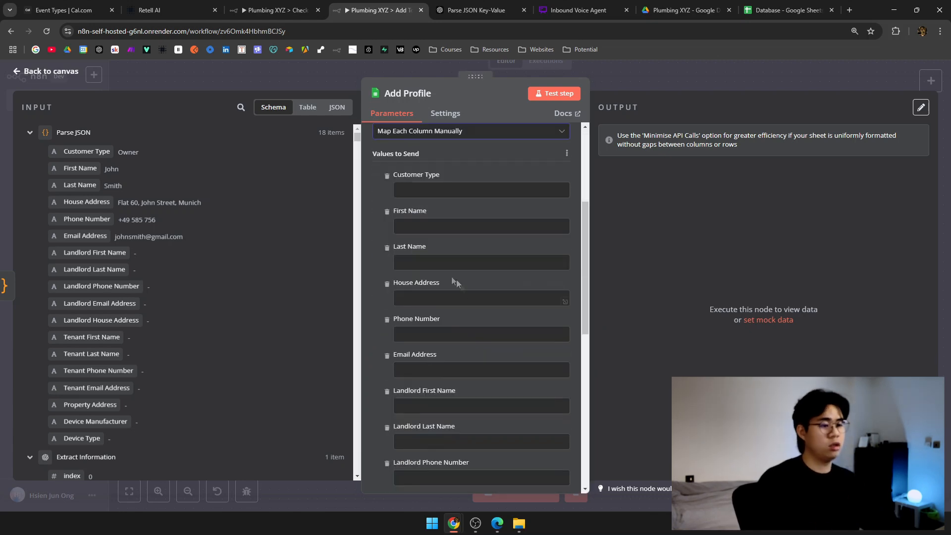
scroll(463, 361, up, 6)
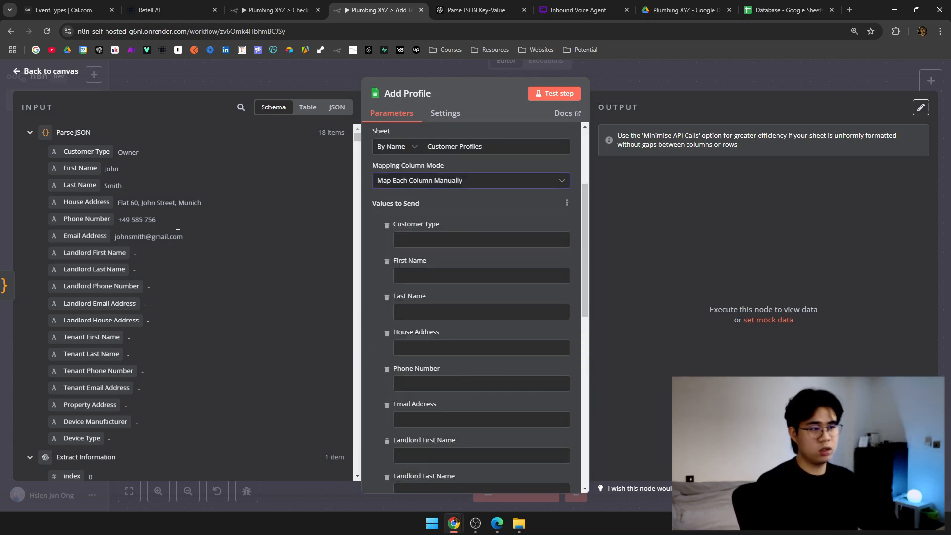
drag(79, 151, 436, 240)
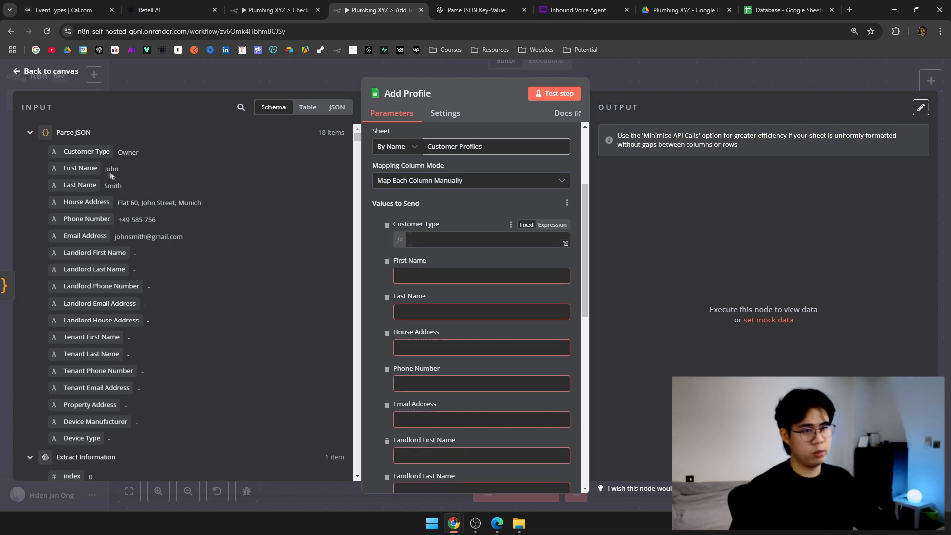
drag(80, 168, 414, 334)
drag(87, 202, 456, 380)
drag(99, 218, 472, 432)
scroll(411, 286, down, 5)
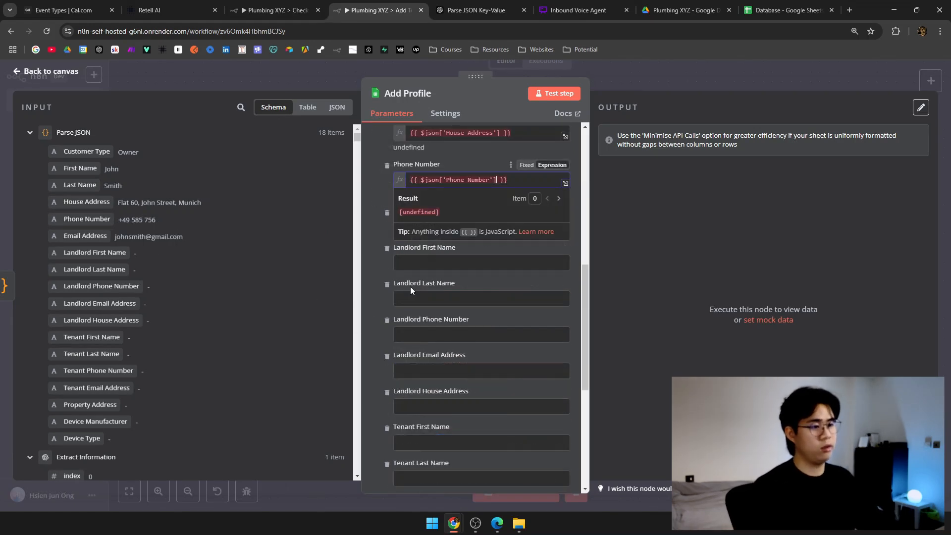
scroll(386, 303, up, 6)
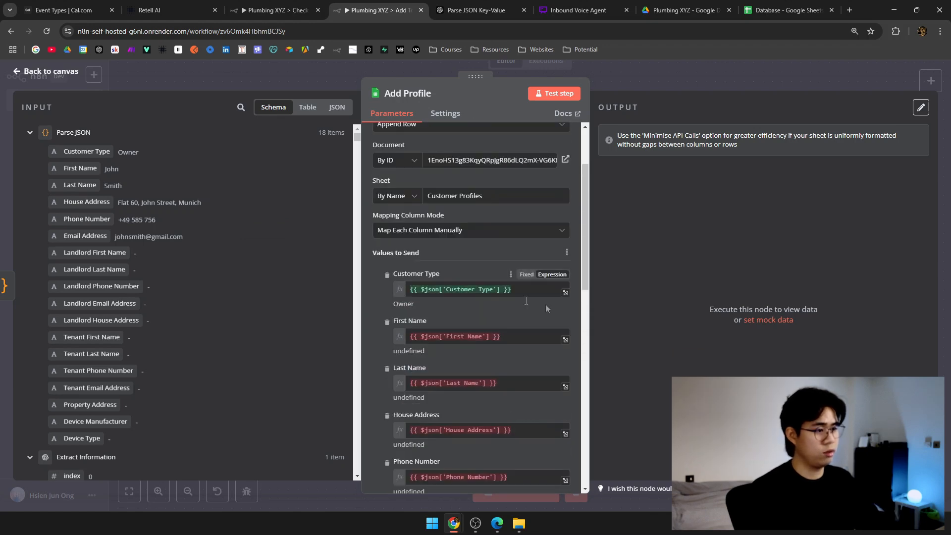
scroll(504, 292, down, 1)
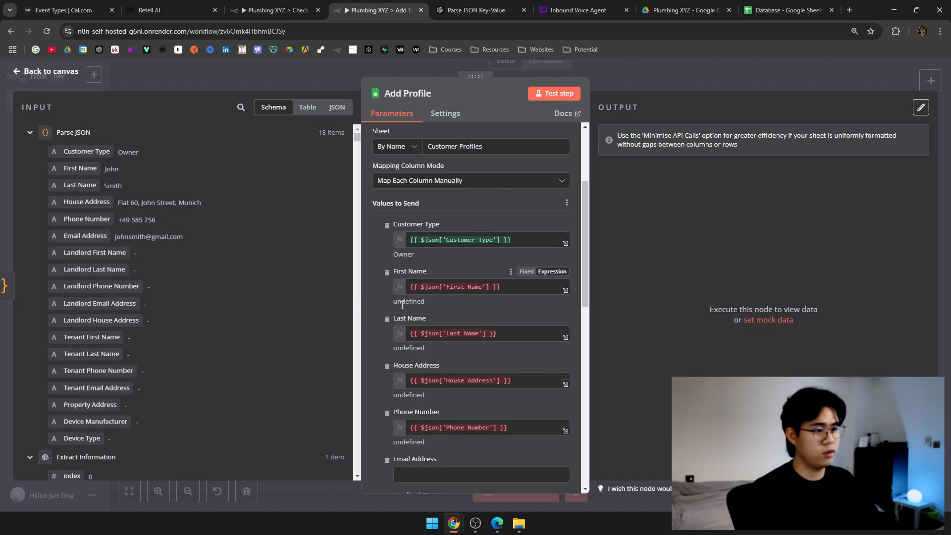
click(518, 329)
click(514, 306)
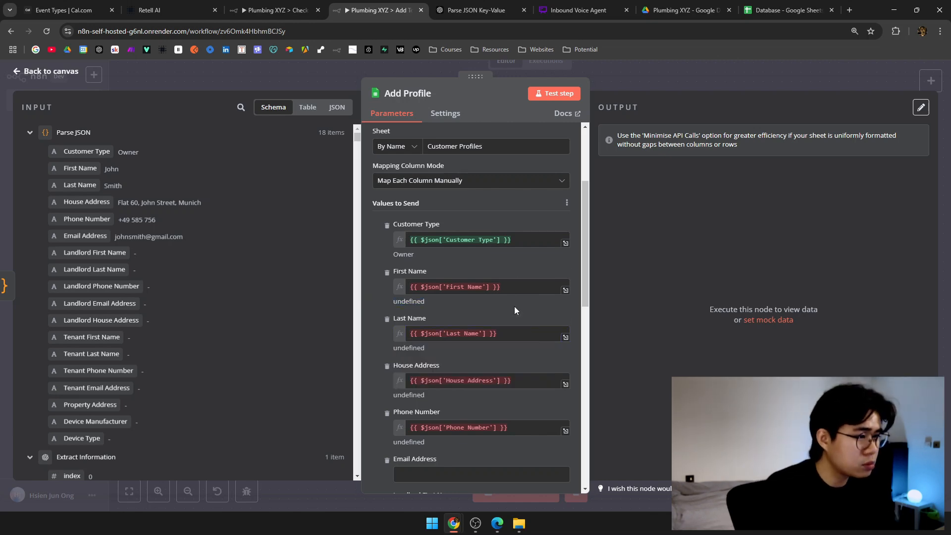
Reopen Add Profile and test the step, with Customer Type resolving to Owner.
click(643, 76)
scroll(378, 224, down, 2)
scroll(378, 225, left, 2)
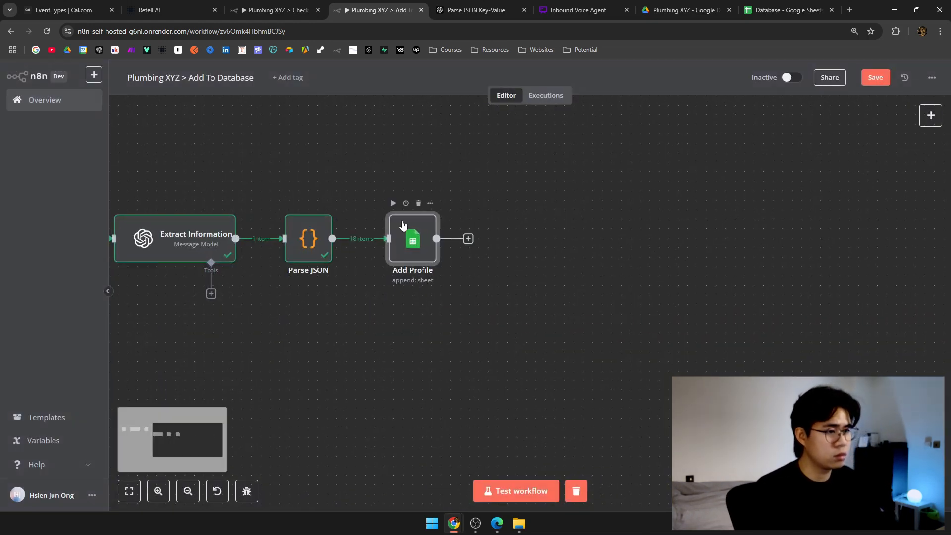
double_click(420, 240)
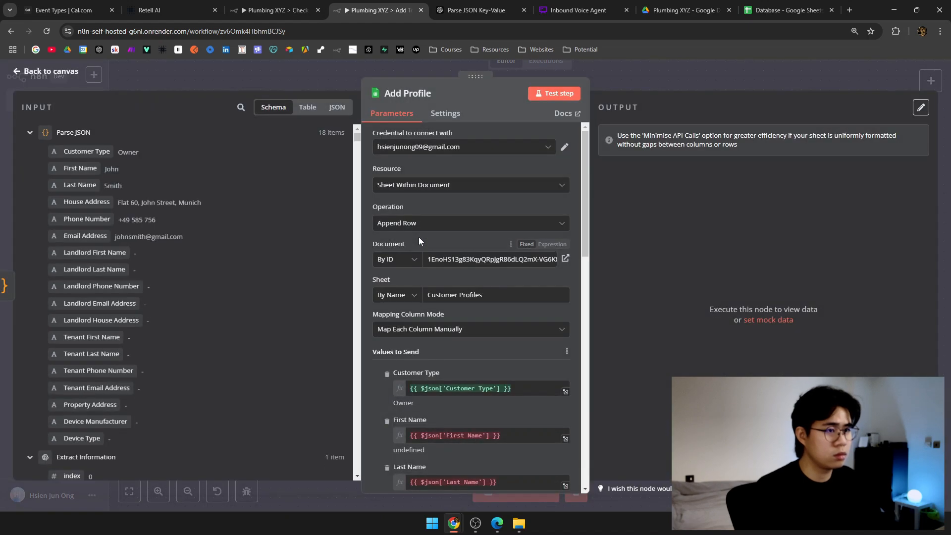
scroll(430, 234, down, 4)
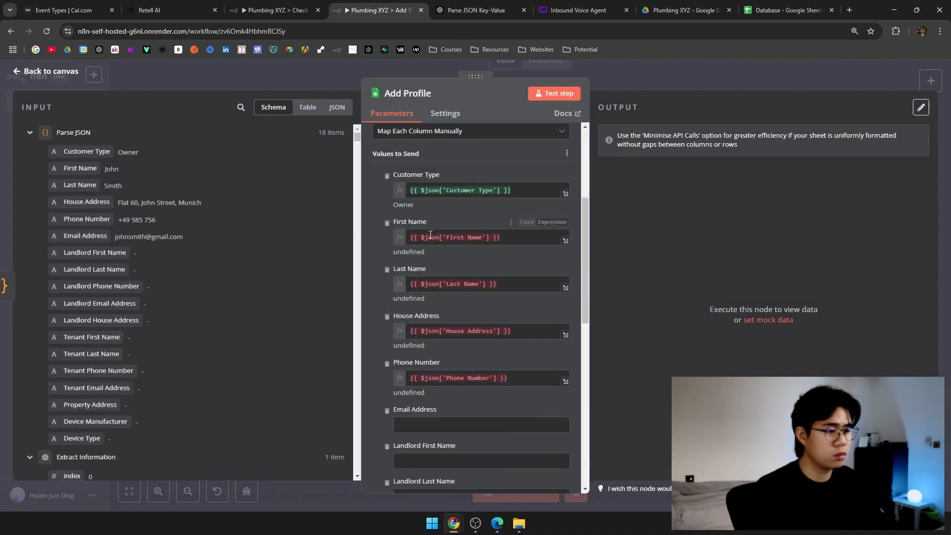
click(554, 92)
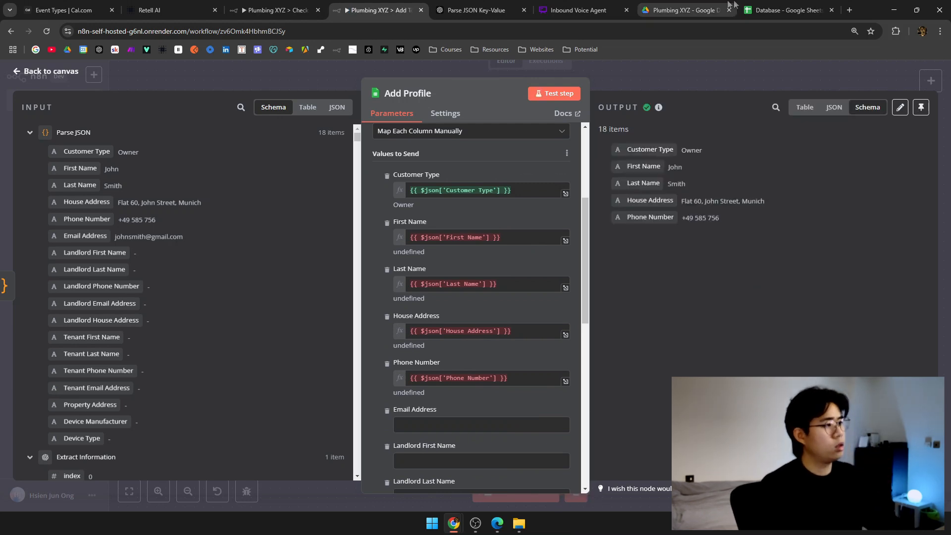
Delete the test entries in rows 3–7 of the Database sheet, keeping only row 2, then return to n8n.
click(788, 10)
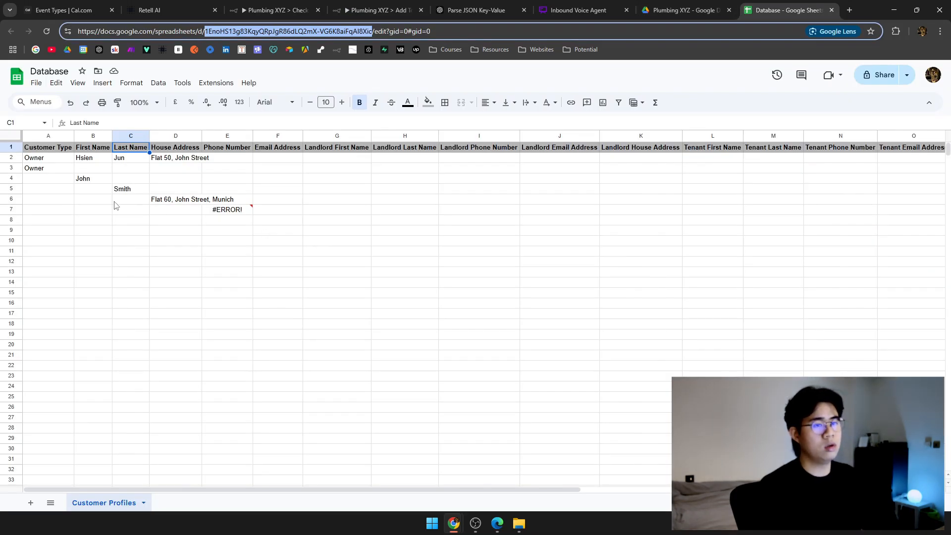
drag(15, 168, 190, 217)
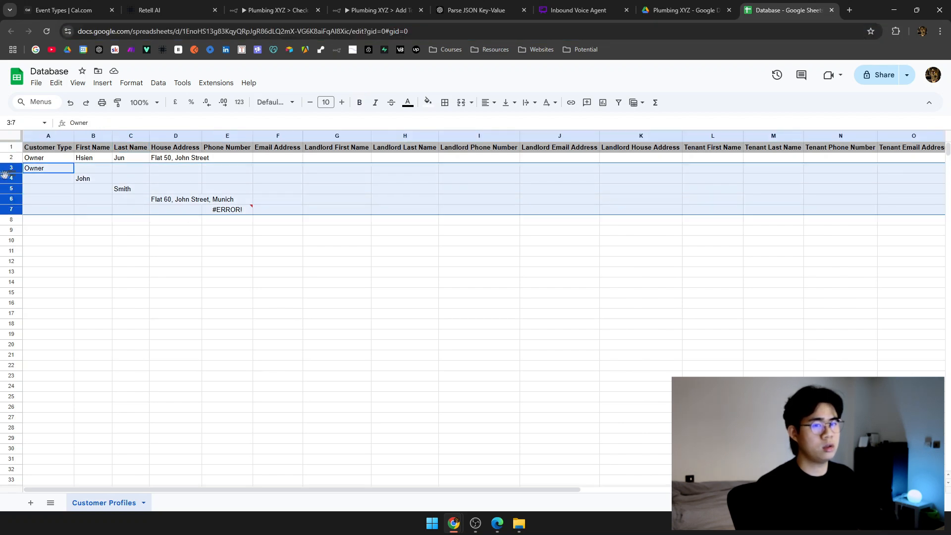
key(Delete)
click(336, 240)
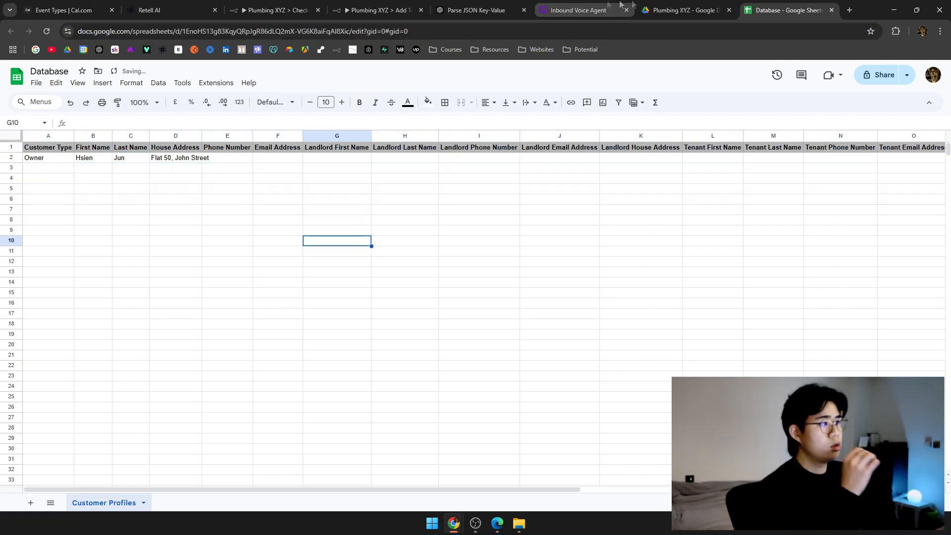
click(579, 10)
click(476, 10)
click(376, 10)
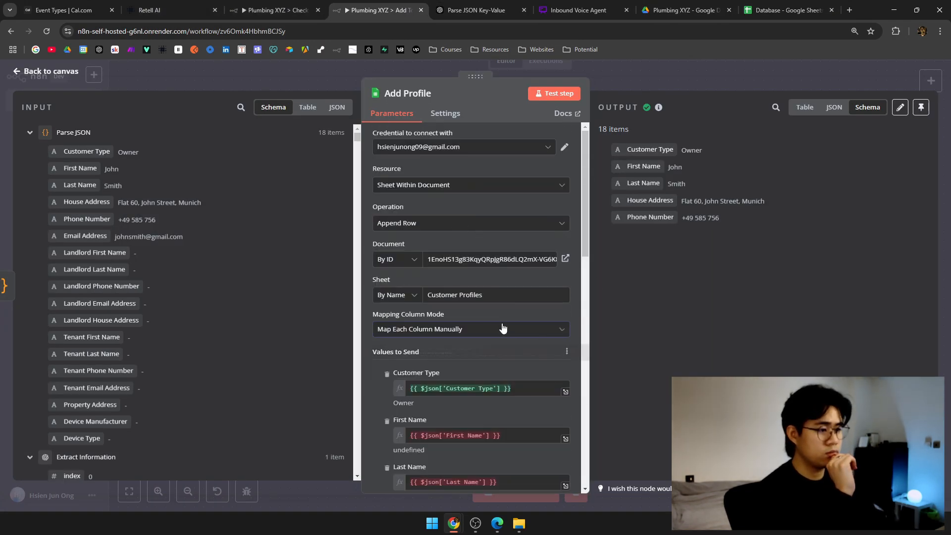
Reselect Map Each Column Manually and keep the Add Profile operation as Append Row.
click(503, 329)
click(479, 369)
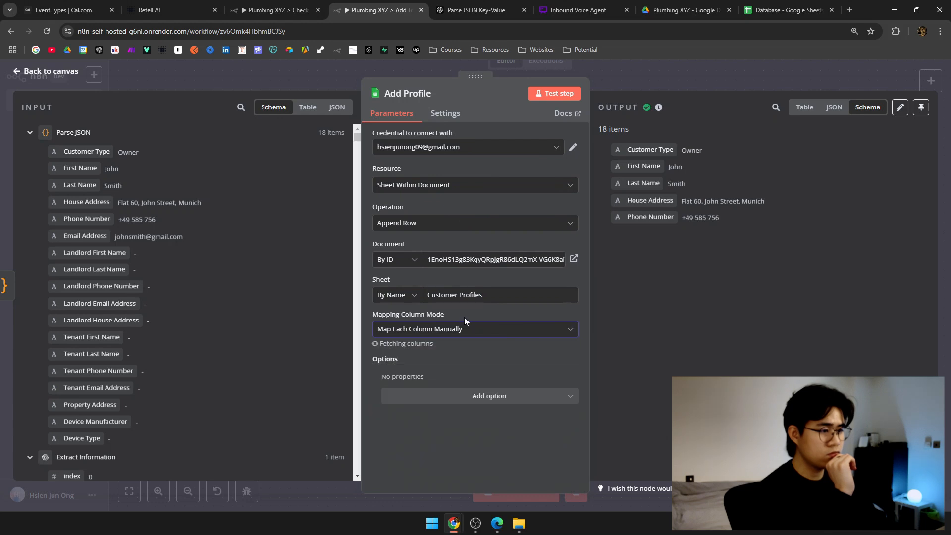
click(445, 221)
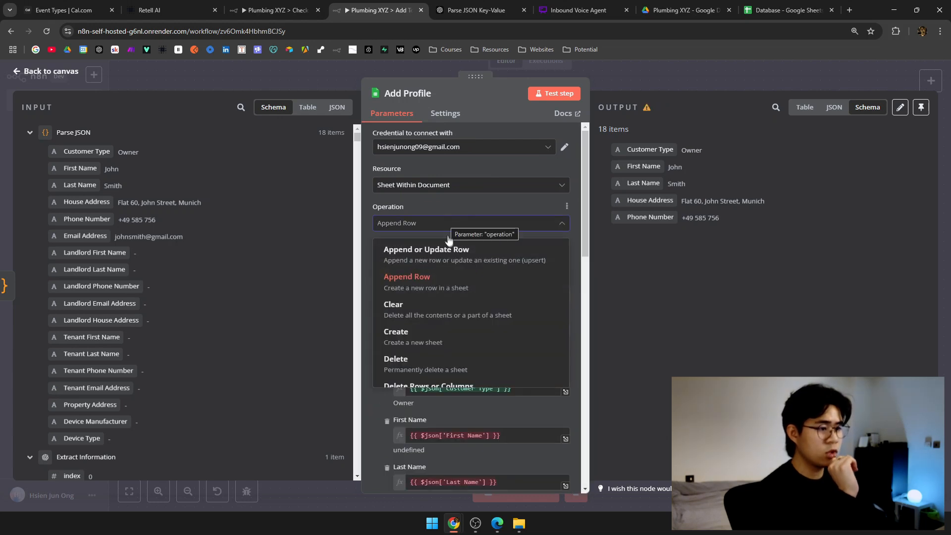
scroll(452, 253, down, 3)
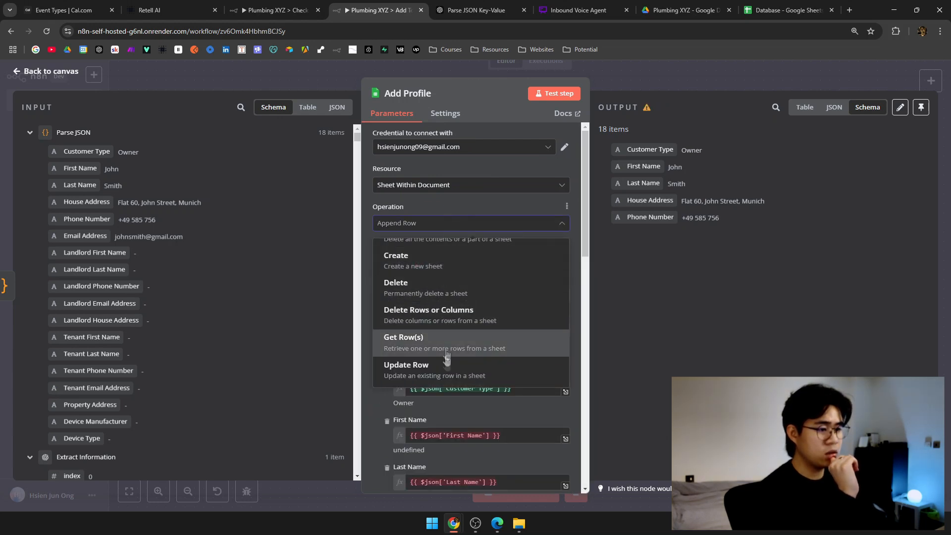
scroll(448, 347, up, 3)
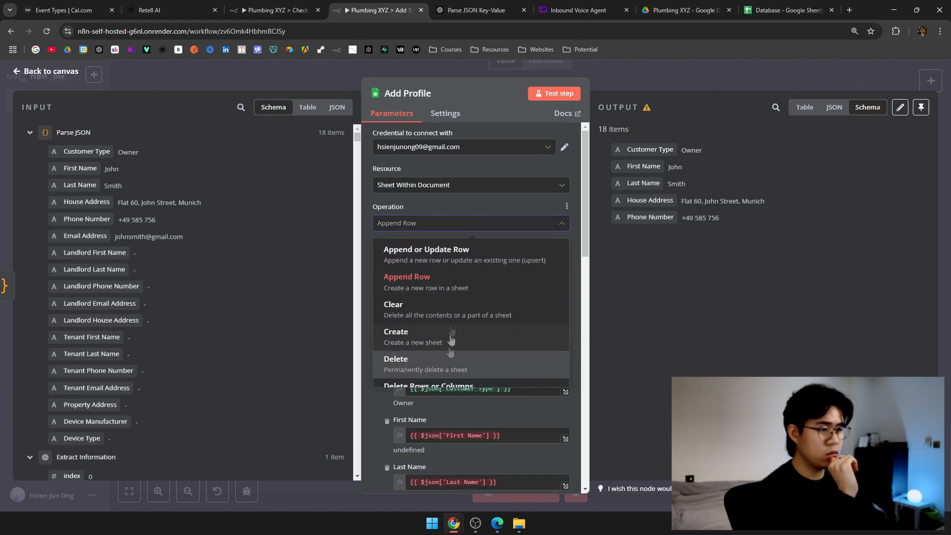
click(457, 287)
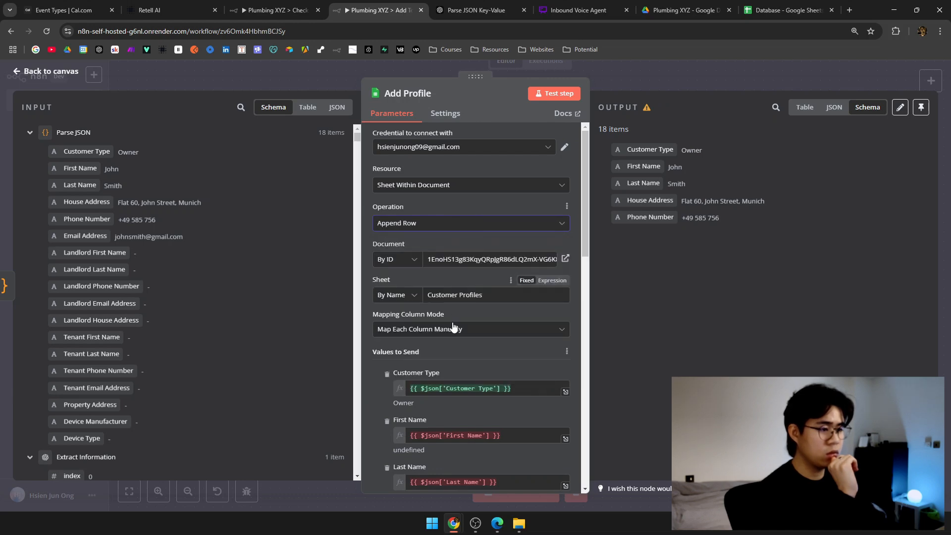
Refresh the Values to Send column list and go back to the full workflow canvas.
scroll(452, 323, down, 3)
click(567, 202)
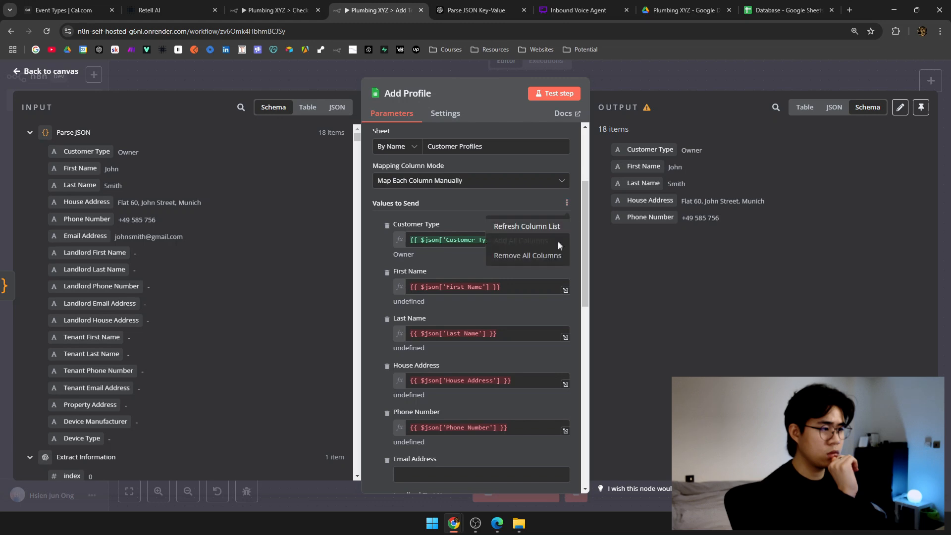
click(558, 228)
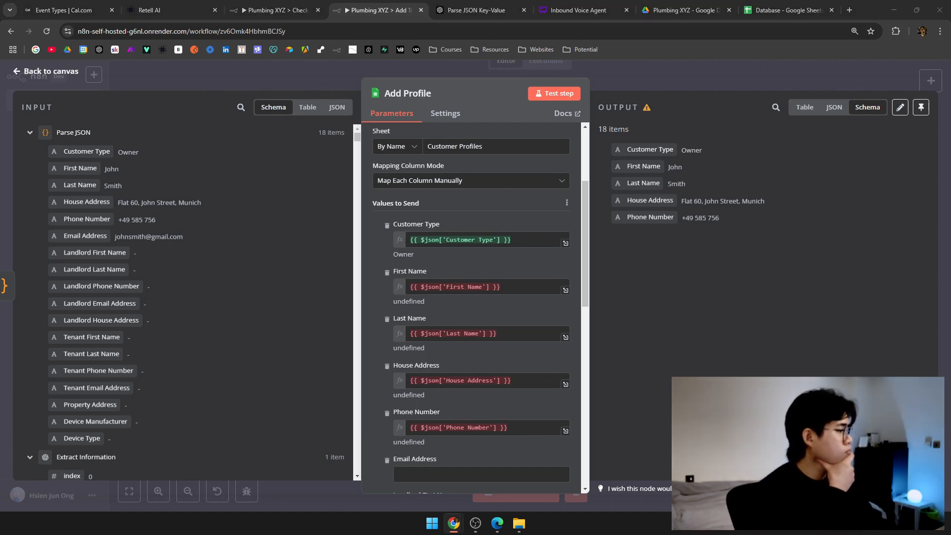
scroll(487, 279, up, 3)
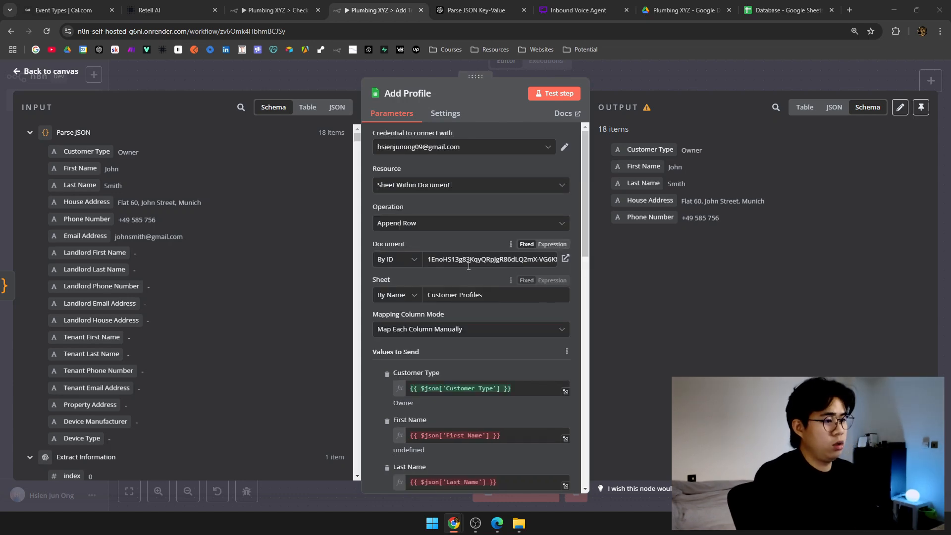
scroll(490, 262, down, 3)
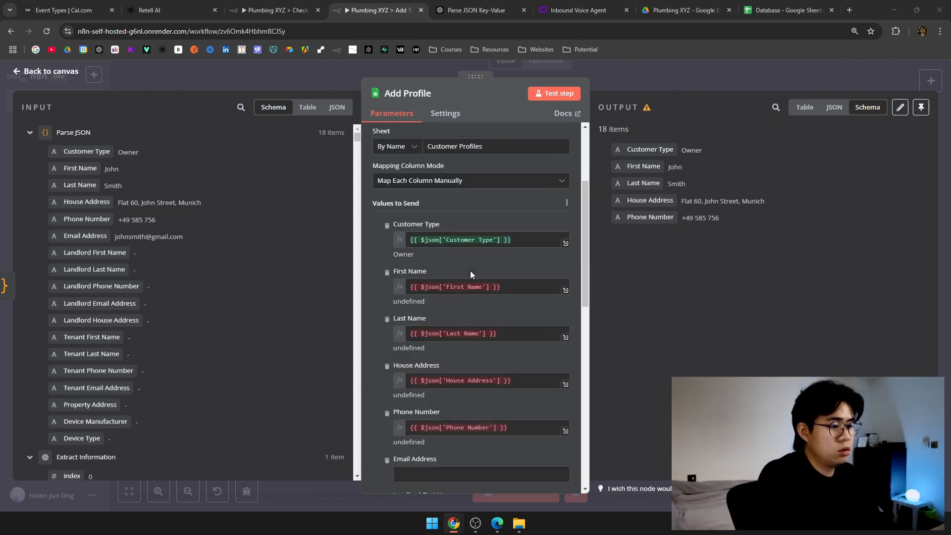
click(611, 79)
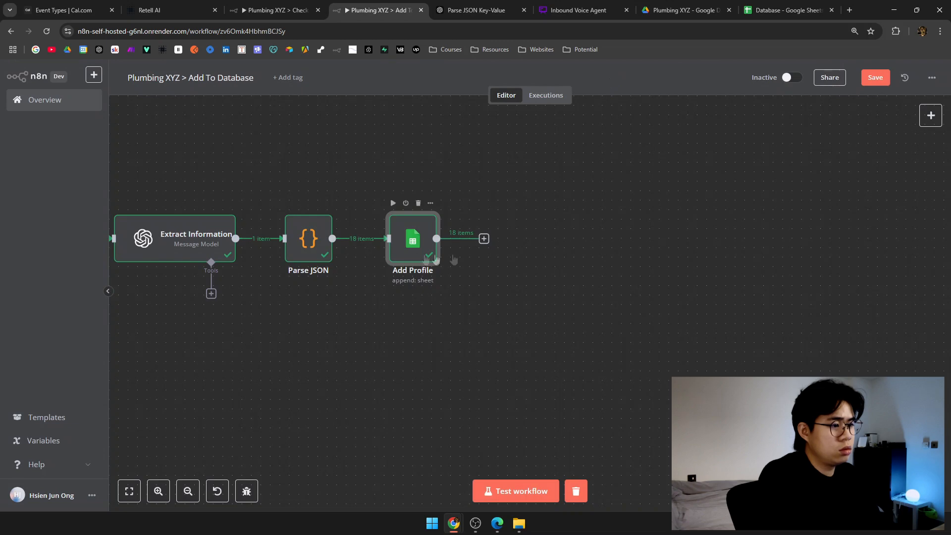
drag(452, 261, 730, 369)
Switch on Execute Once in the Parse JSON node's Settings.
scroll(505, 301, down, 4)
drag(497, 275, 488, 268)
scroll(563, 319, up, 3)
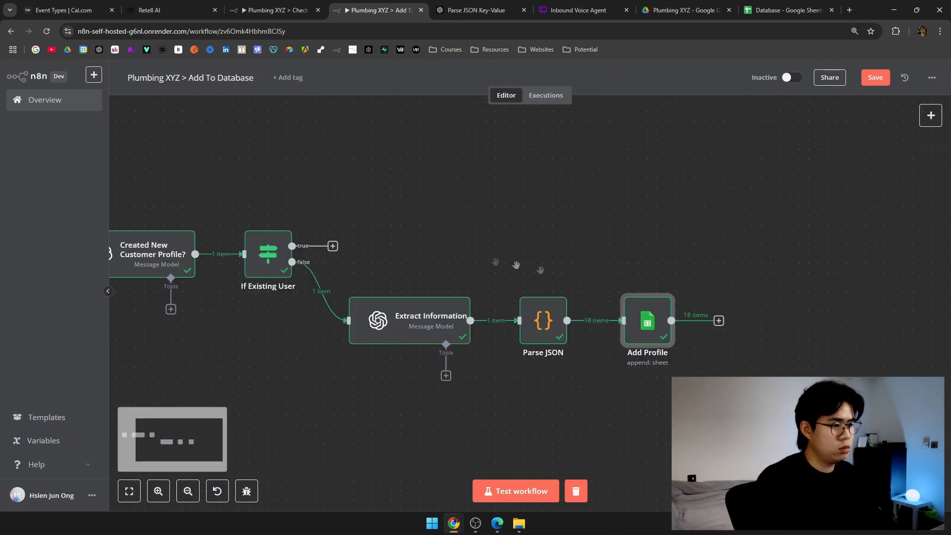
drag(563, 320, 457, 299)
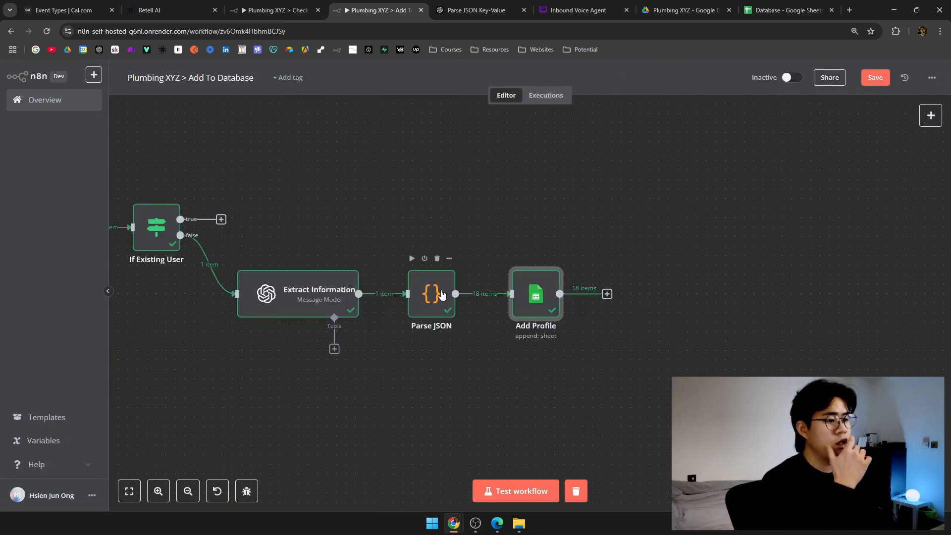
double_click(442, 290)
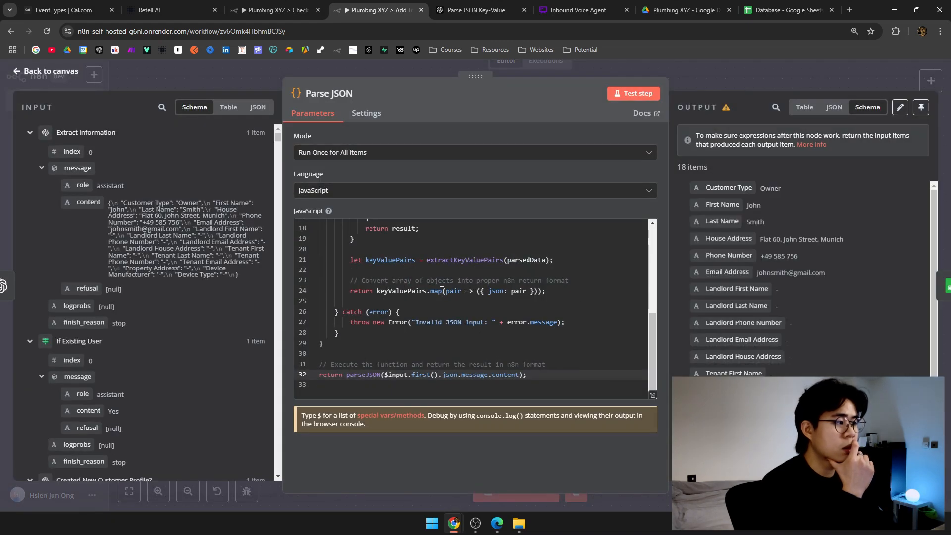
click(372, 113)
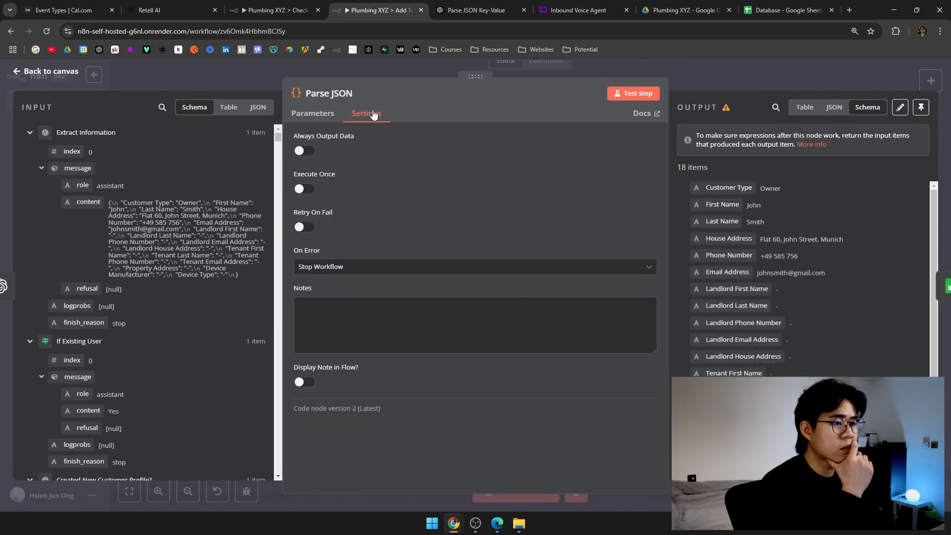
click(304, 188)
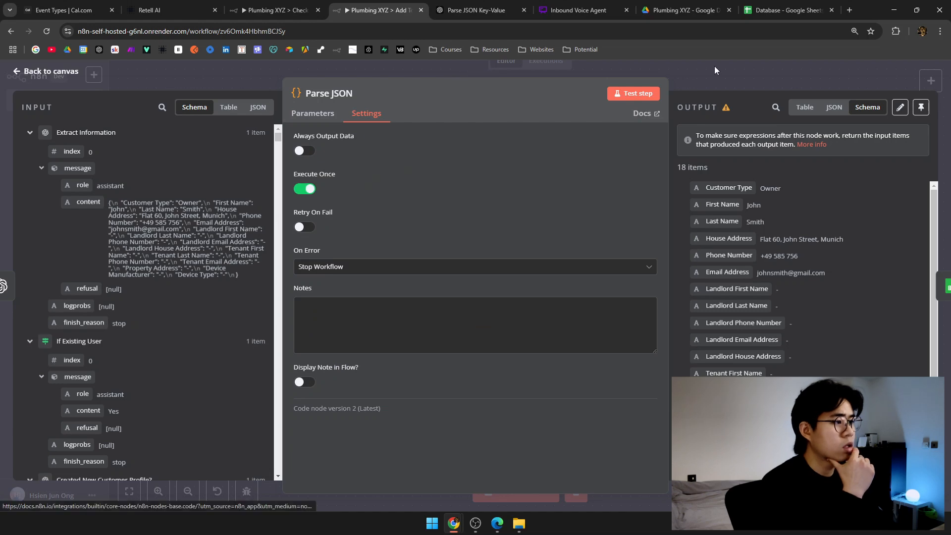
click(715, 66)
scroll(487, 214, right, 3)
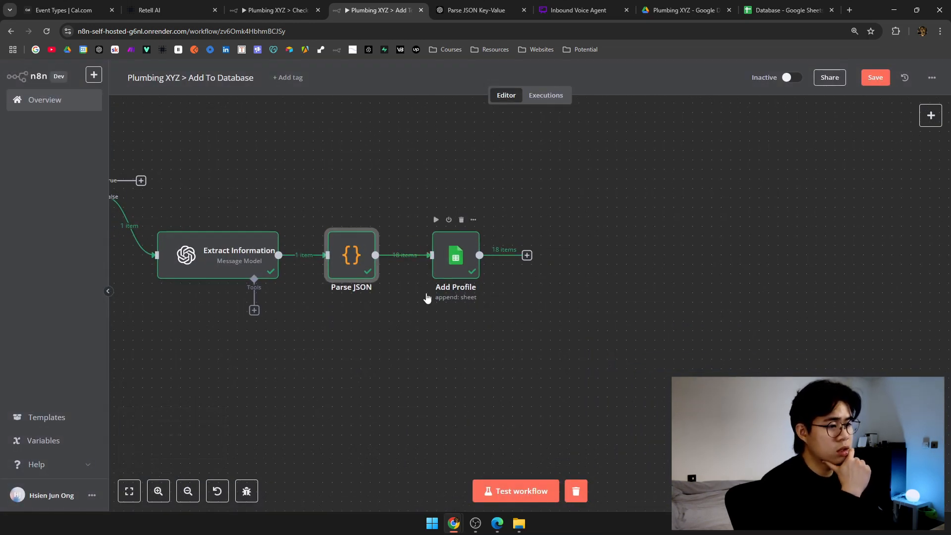
scroll(415, 269, up, 5)
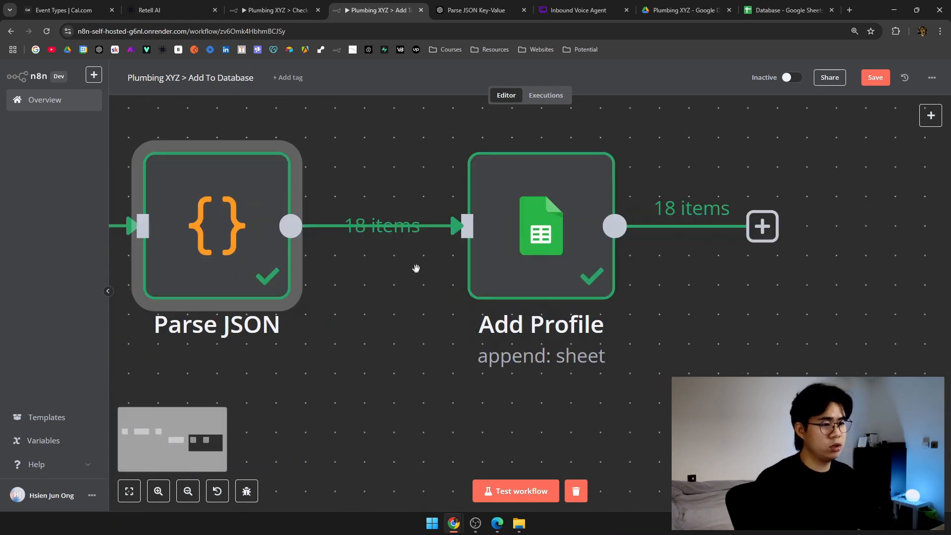
scroll(292, 268, down, 2)
scroll(355, 291, left, 3)
mouse_move(412, 218)
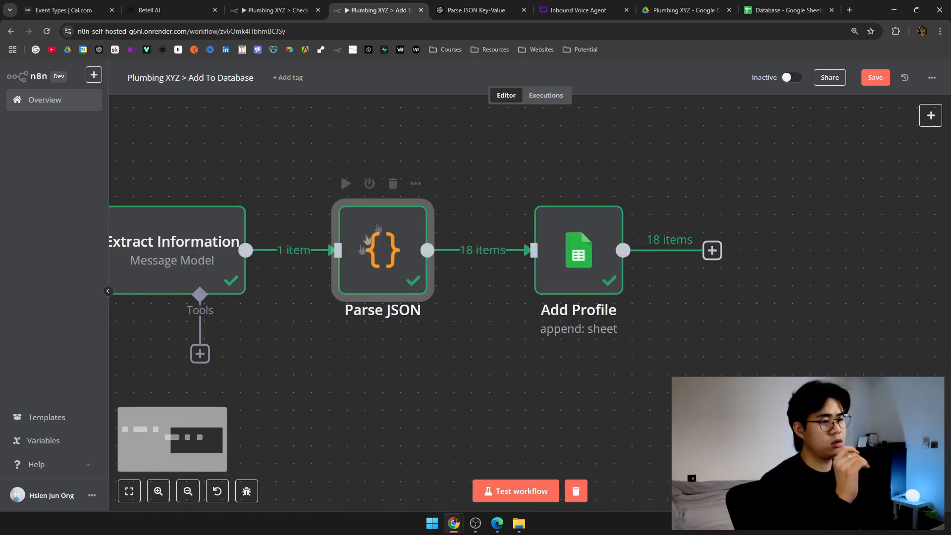
scroll(397, 268, right, 3)
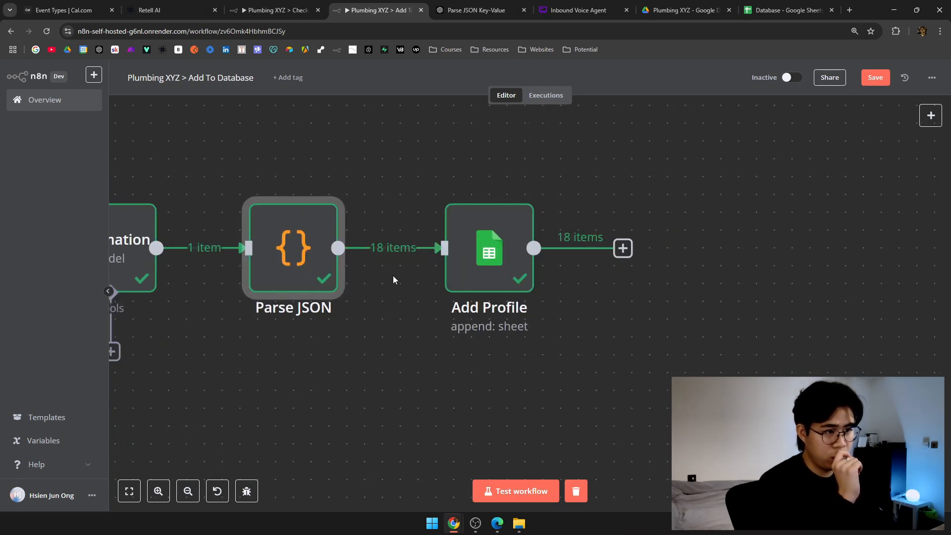
Review the Parse JSON node's settings and its JavaScript code.
double_click(314, 255)
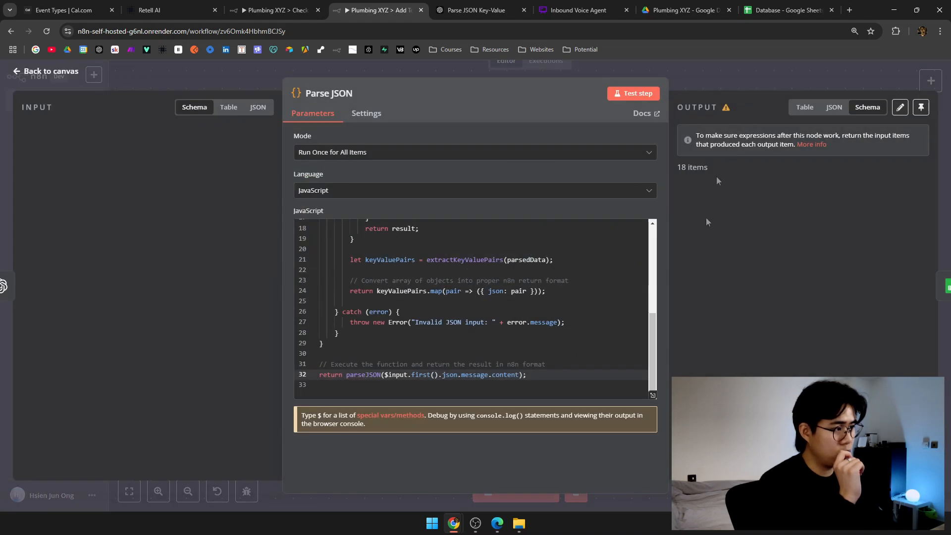
click(376, 115)
click(312, 117)
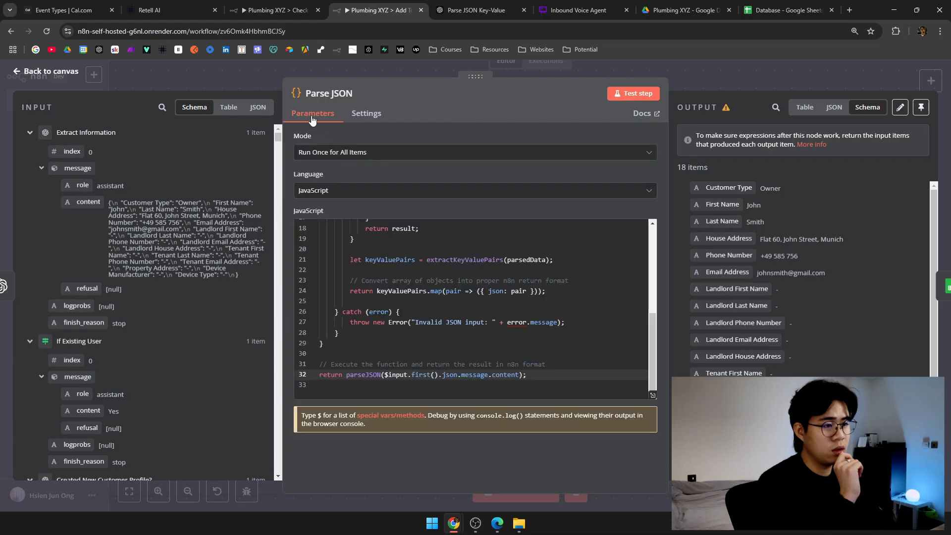
scroll(607, 305, up, 5)
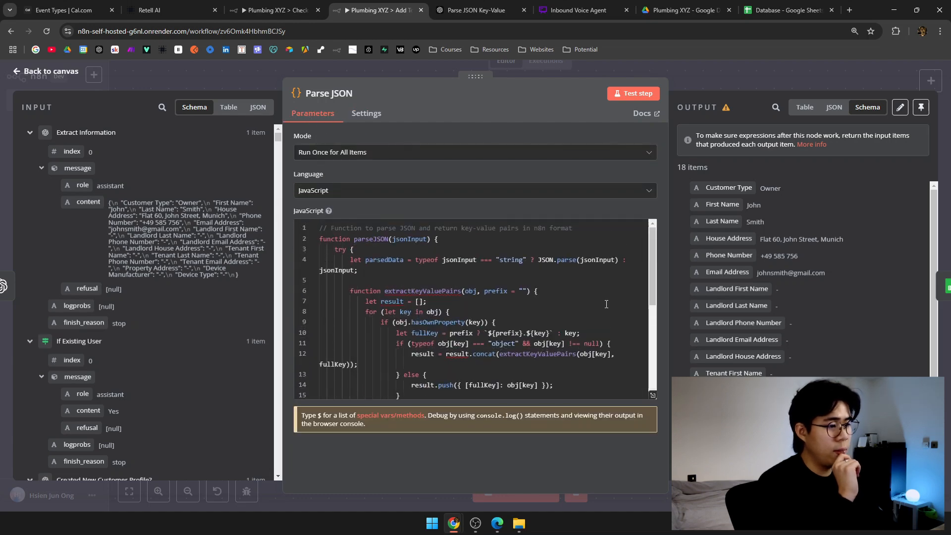
scroll(606, 305, down, 5)
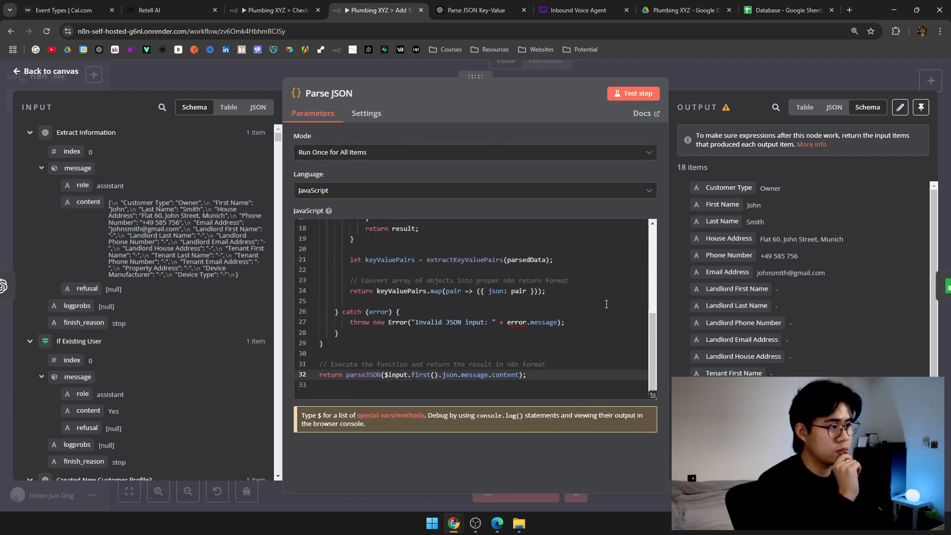
click(599, 295)
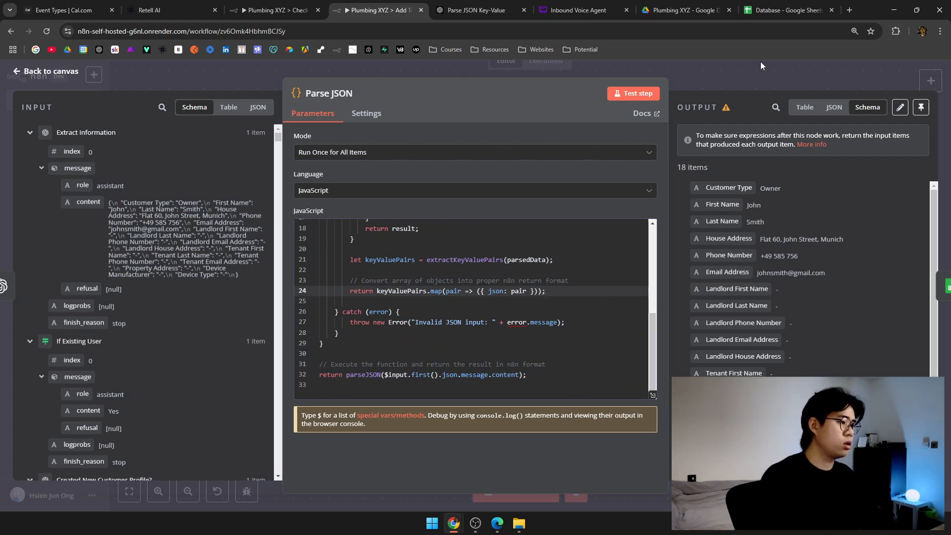
click(760, 61)
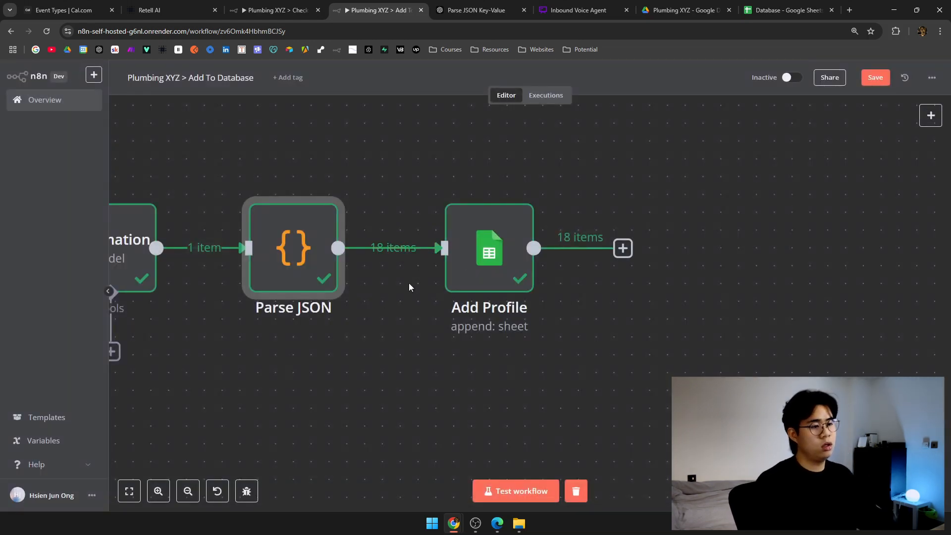
Reopen the Parse JSON code editor and select all of its JavaScript to copy.
scroll(471, 298, down, 4)
mouse_move(389, 286)
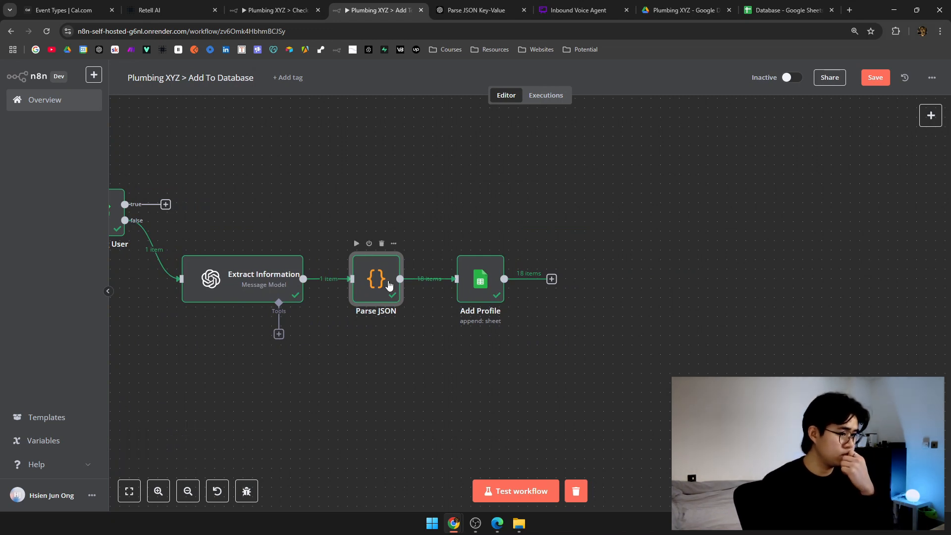
double_click(389, 286)
key(ctrl+a)
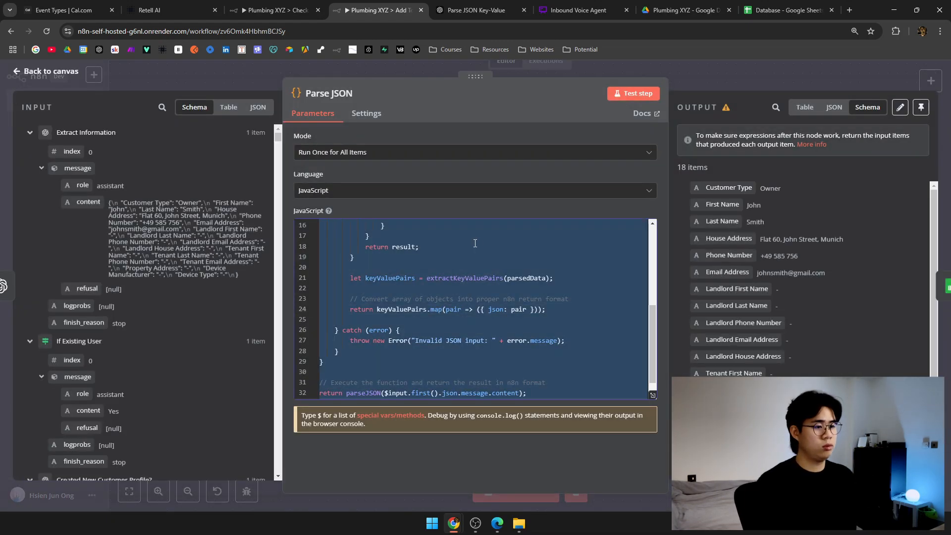
click(476, 243)
Paste the Parse JSON code into ChatGPT and ask for one output holding all key-value pairs.
click(516, 7)
middle_click(517, 341)
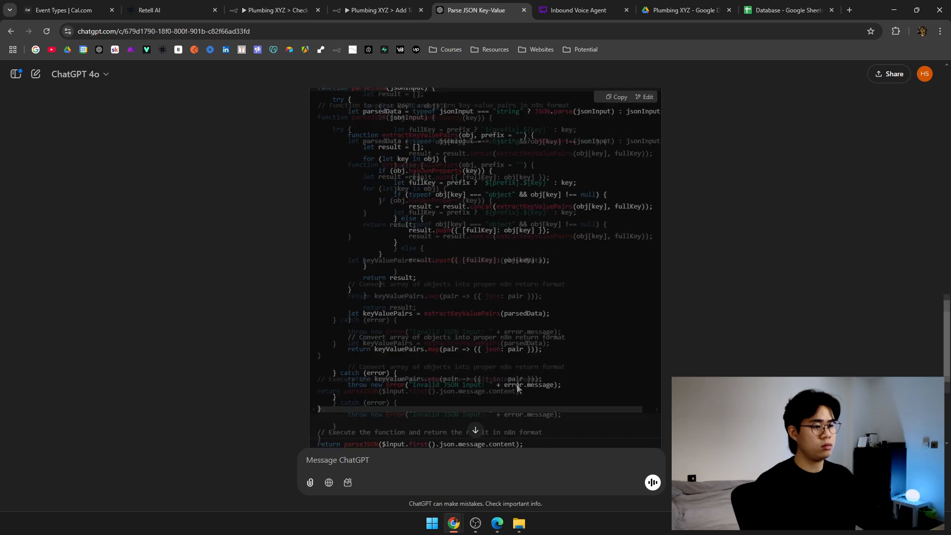
click(463, 491)
key(ctrl+v)
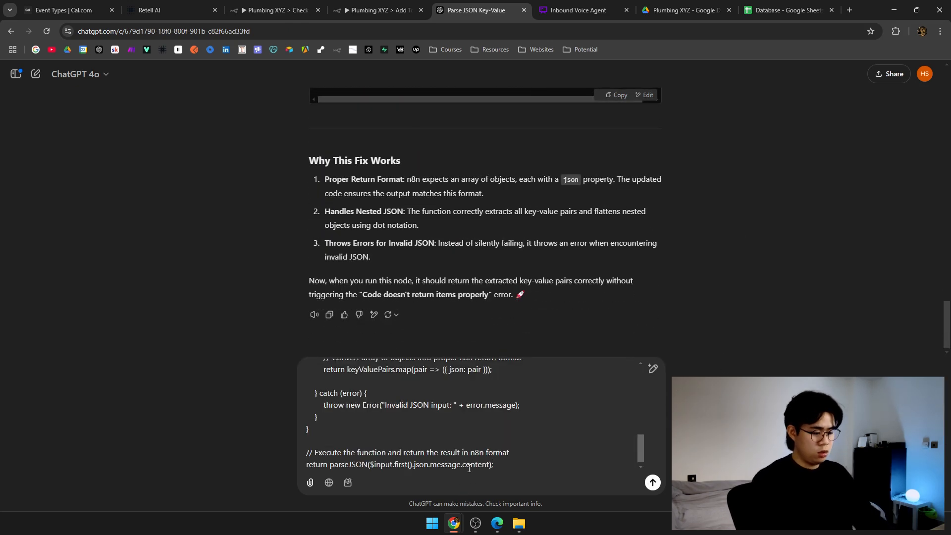
key(shift+Return)
key(shift+Return)
text(this works, except that it is outputting 18 times with each key value pairs. i want it)
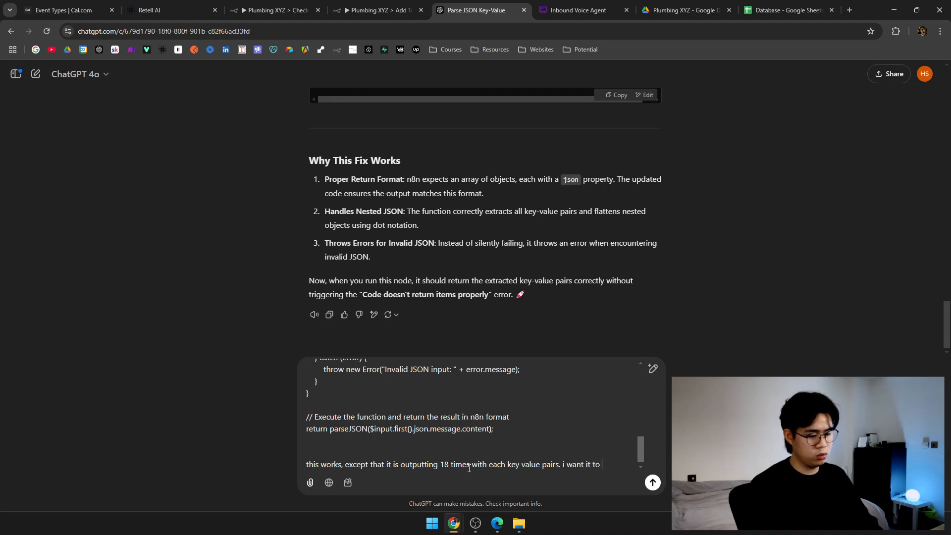
text(t once, with all of its key value pairs)
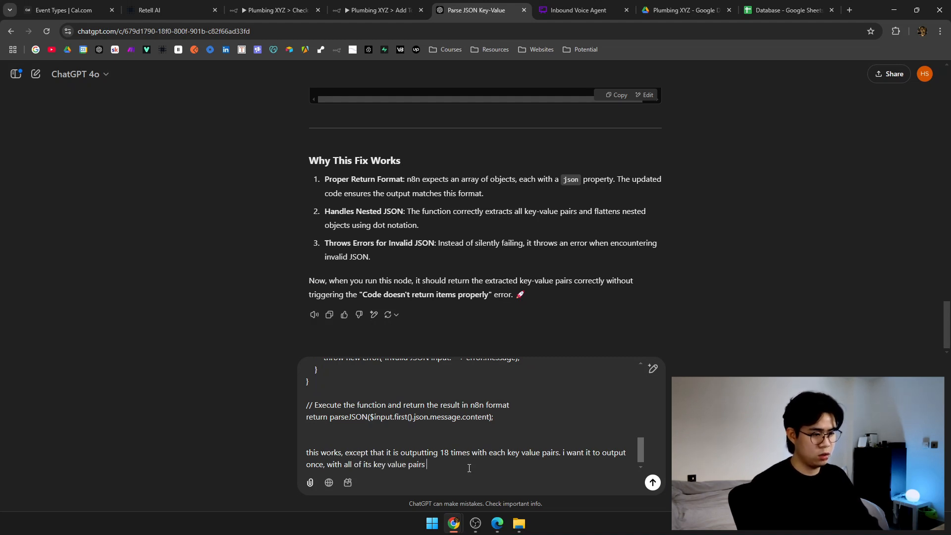
key(Return)
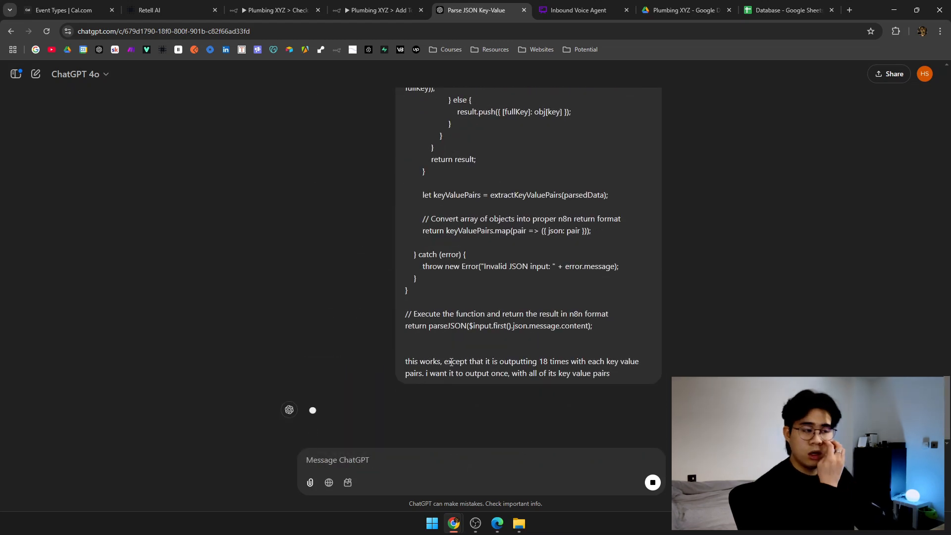
Review ChatGPT's fixed code and paste it over the old code in the Parse JSON editor.
click(631, 372)
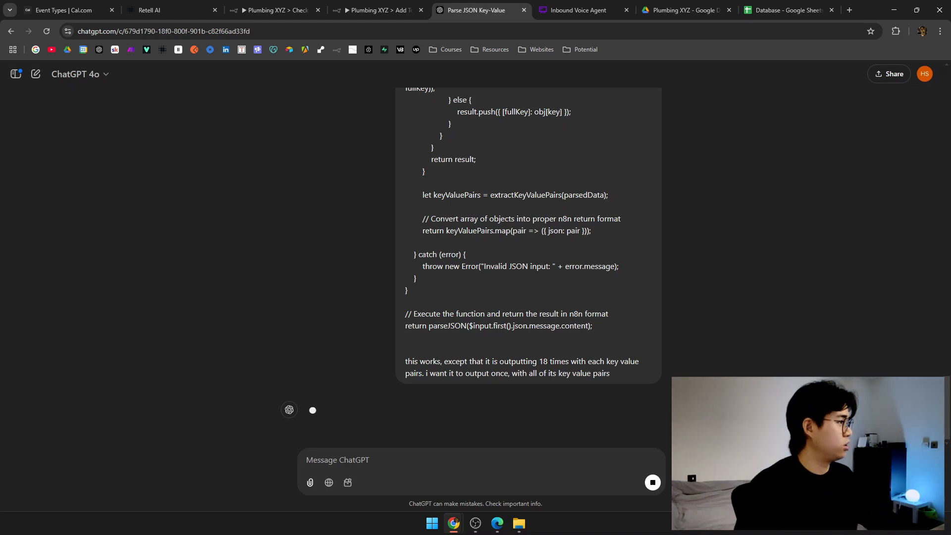
scroll(601, 283, up, 3)
scroll(556, 266, down, 1)
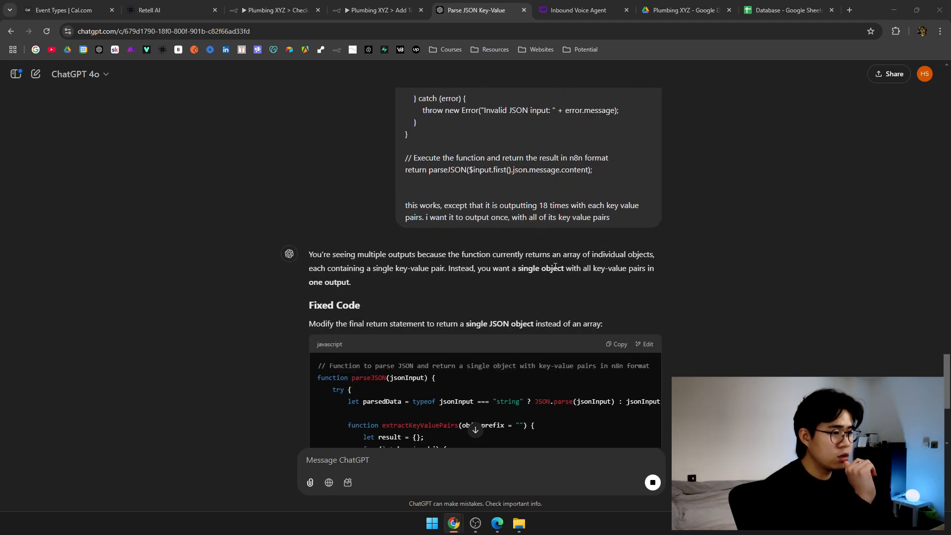
drag(497, 255, 703, 257)
click(429, 266)
triple_click(427, 267)
click(520, 290)
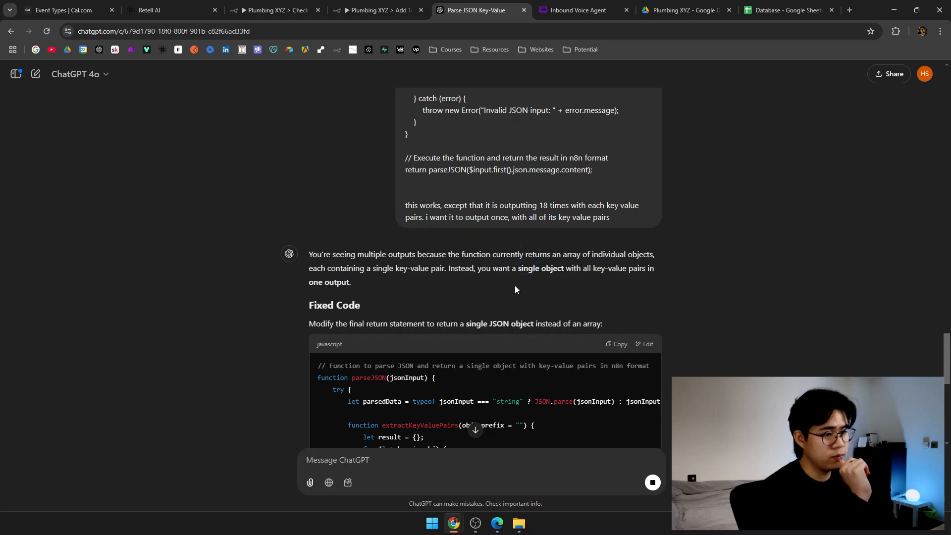
scroll(516, 285, down, 8)
scroll(517, 290, up, 4)
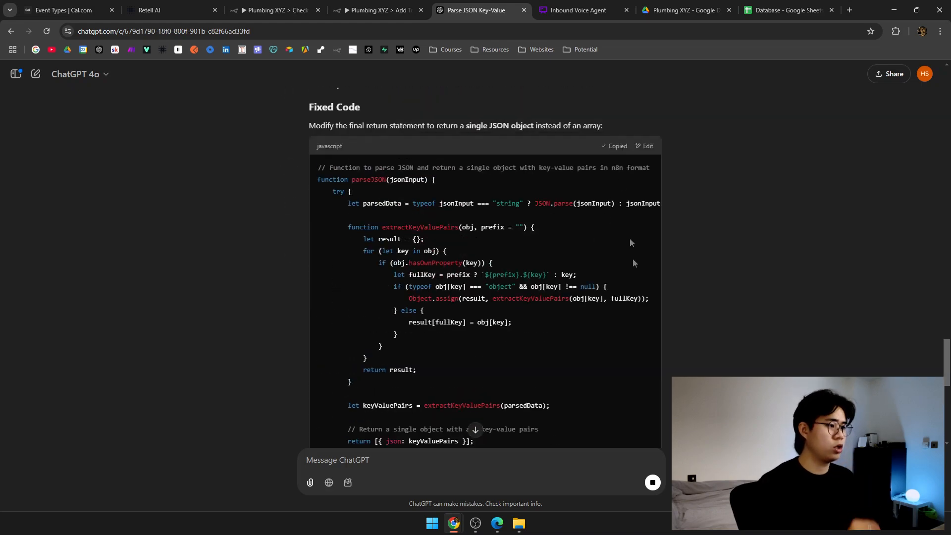
scroll(625, 207, down, 10)
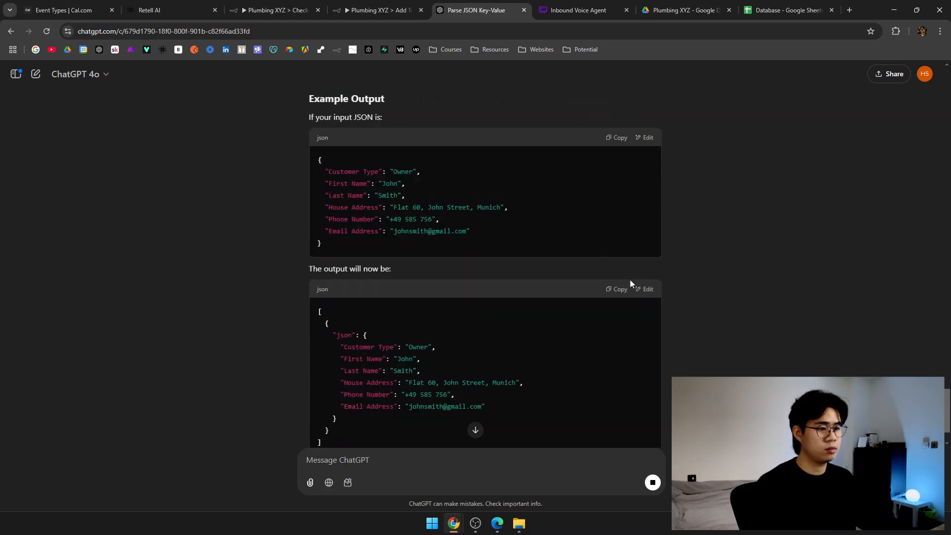
click(381, 9)
key(ctrl+a)
key(ctrl+v)
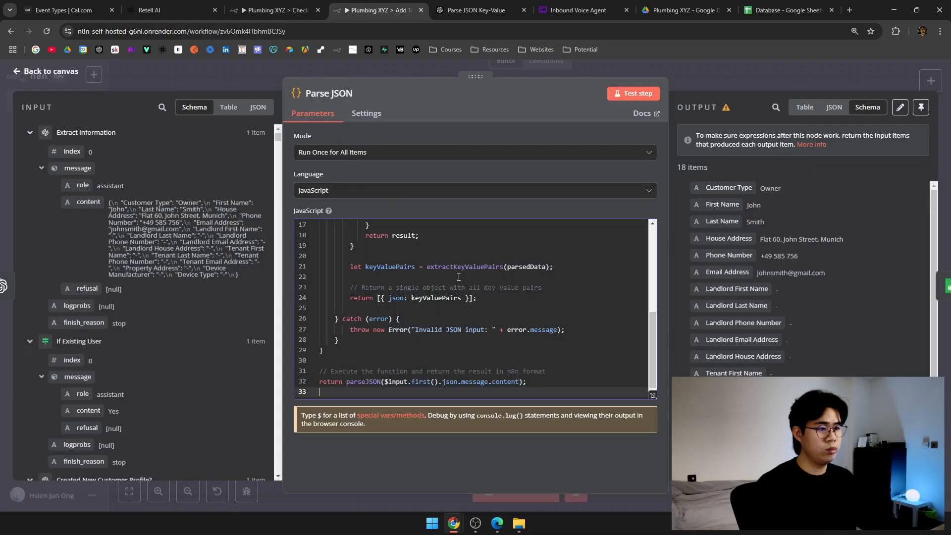
Test the updated Parse JSON step, confirm it outputs one item, and reopen Add Profile.
click(634, 93)
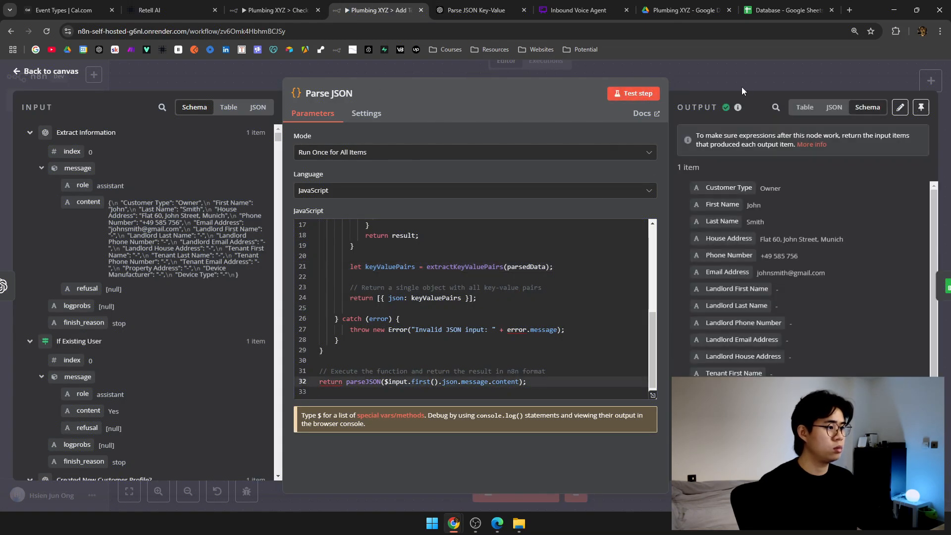
click(741, 85)
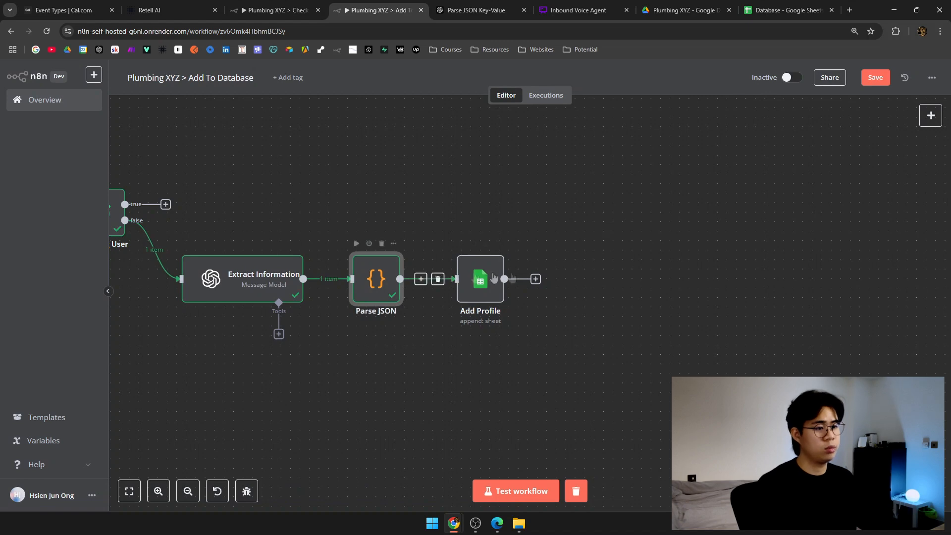
double_click(376, 278)
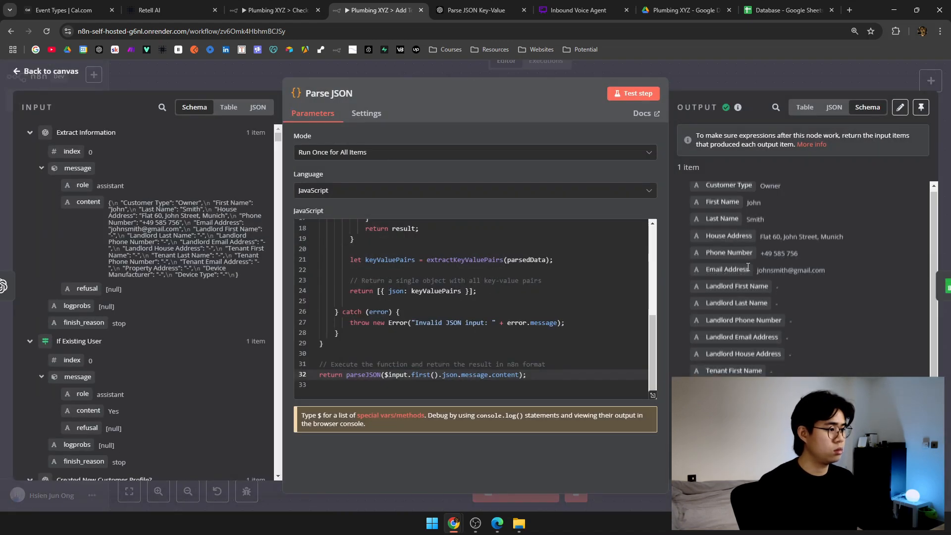
click(727, 69)
click(469, 292)
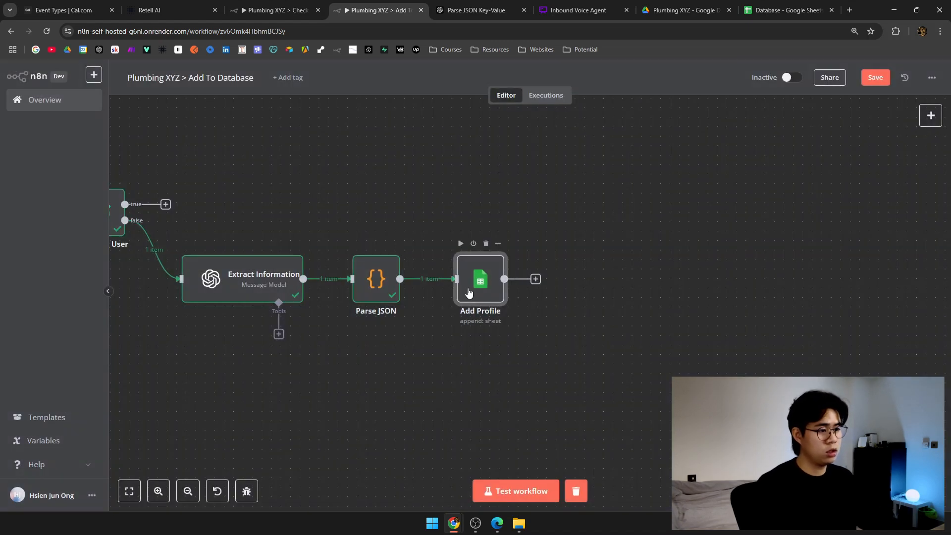
double_click(469, 292)
Map the Email Address and Landlord First Name columns to their parsed JSON fields.
scroll(471, 323, down, 5)
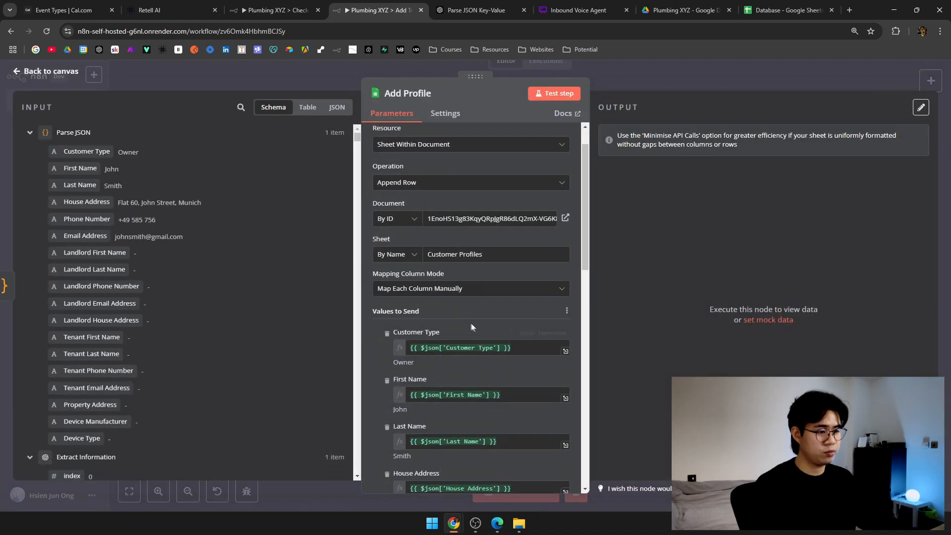
scroll(471, 322, down, 2)
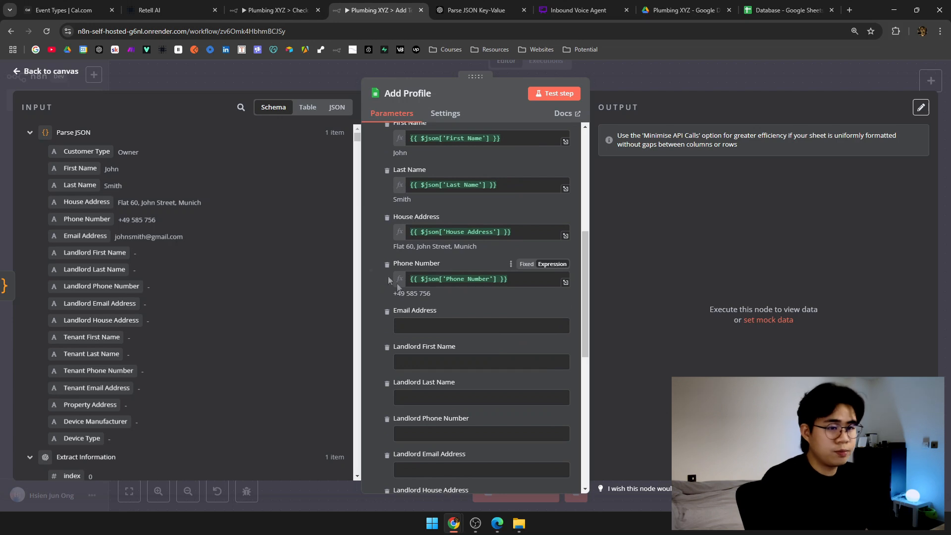
scroll(388, 275, down, 1)
drag(105, 238, 436, 273)
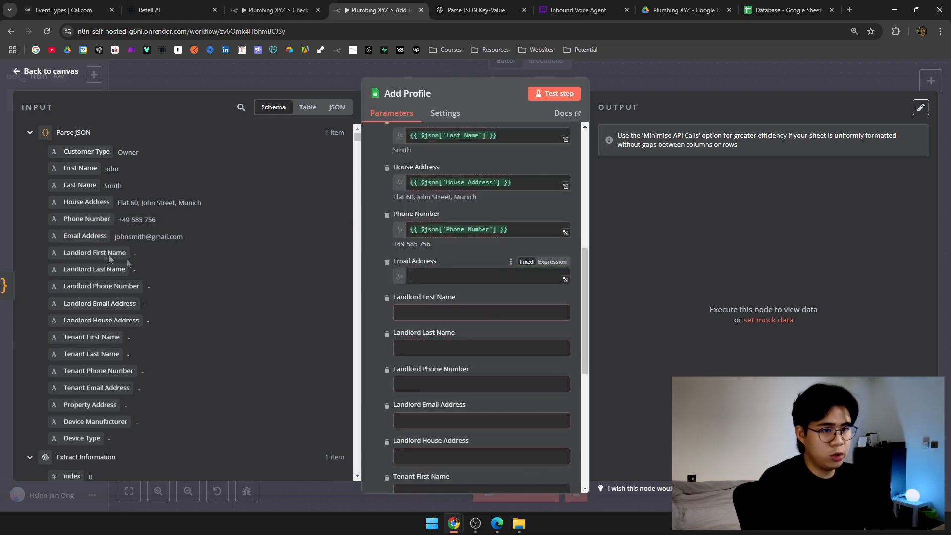
drag(98, 254, 476, 322)
drag(442, 364, 446, 369)
scroll(475, 350, down, 4)
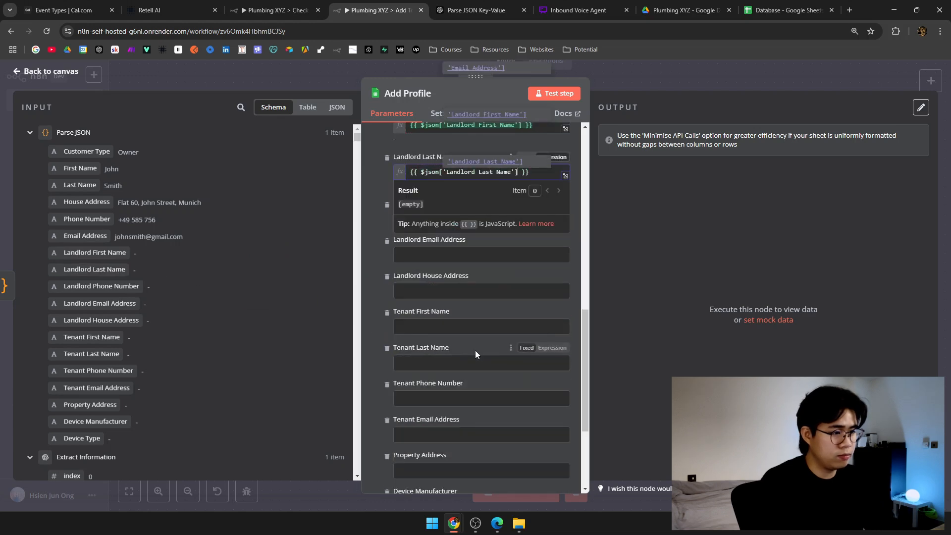
click(383, 247)
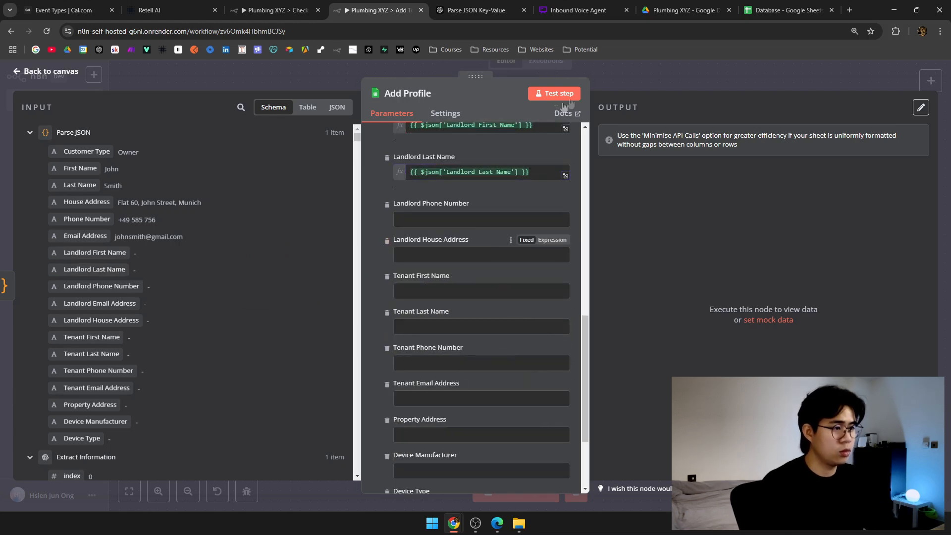
click(634, 81)
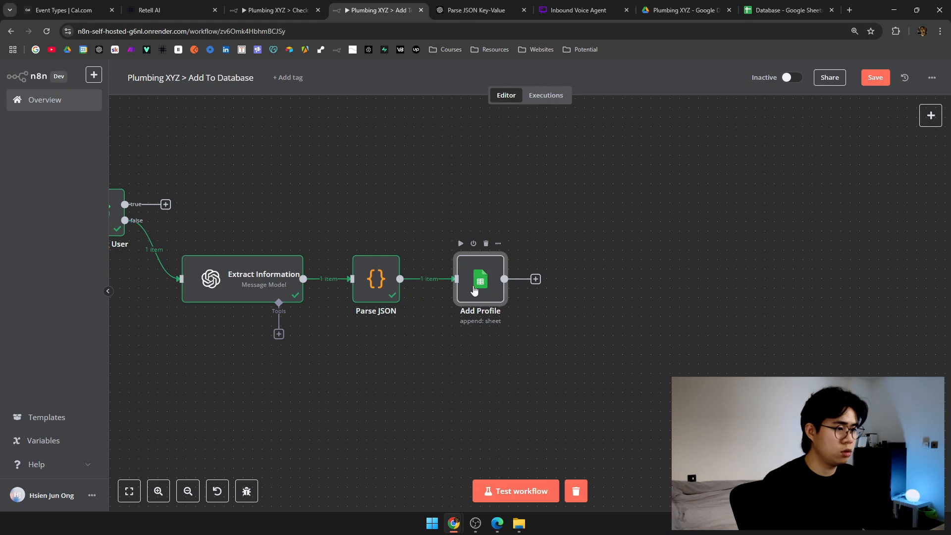
Reopen Add Profile and map Landlord Phone Number and Landlord House Address to parsed fields.
double_click(473, 289)
scroll(555, 355, down, 9)
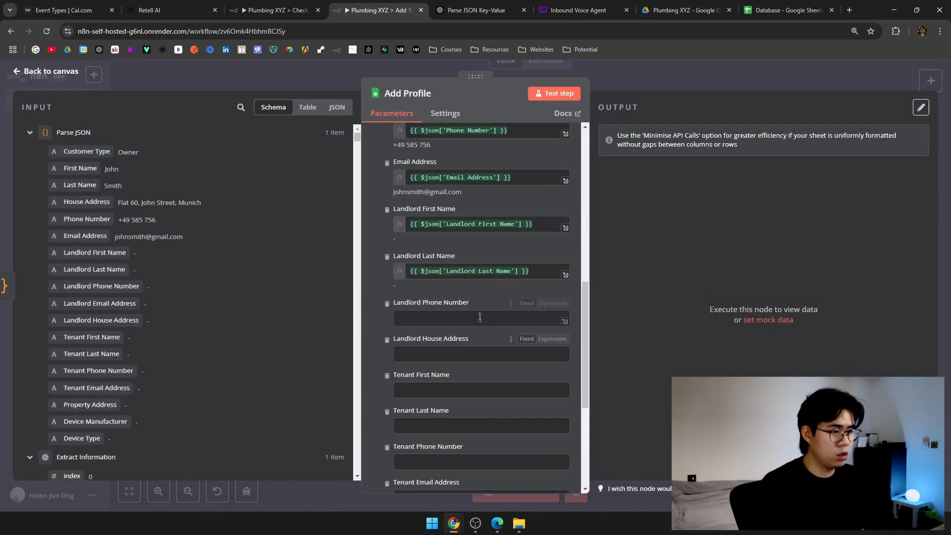
drag(102, 286, 447, 325)
drag(124, 321, 464, 365)
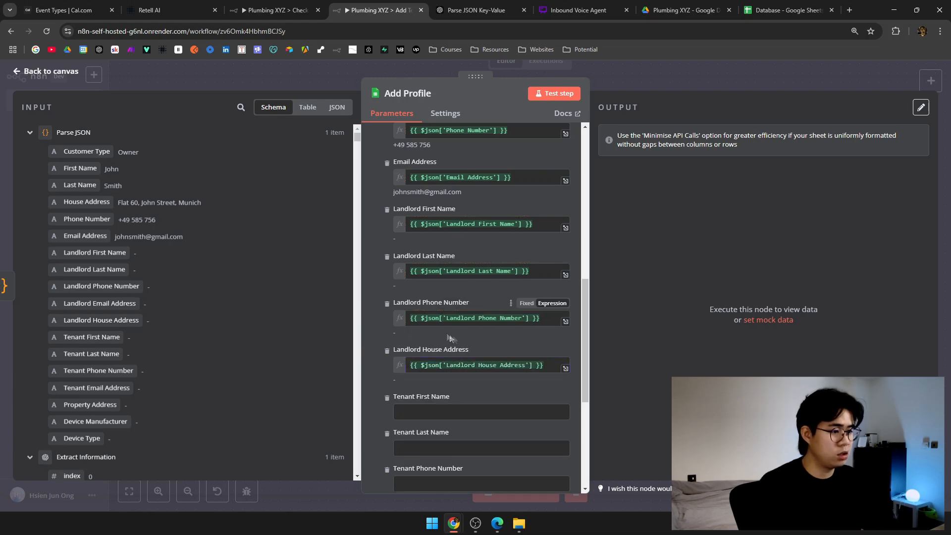
Refresh the Add Profile column list from the Database sheet.
scroll(551, 257, up, 10)
scroll(561, 268, up, 2)
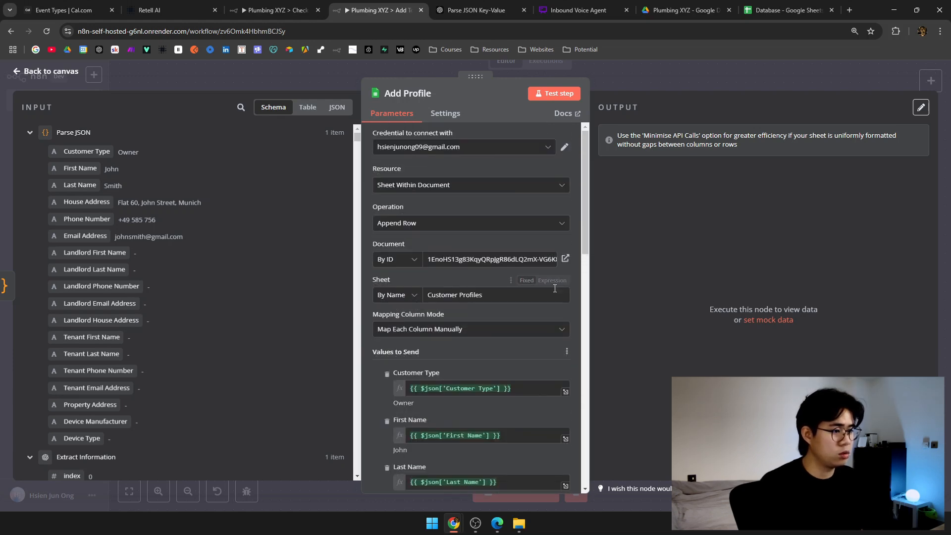
click(567, 351)
click(516, 372)
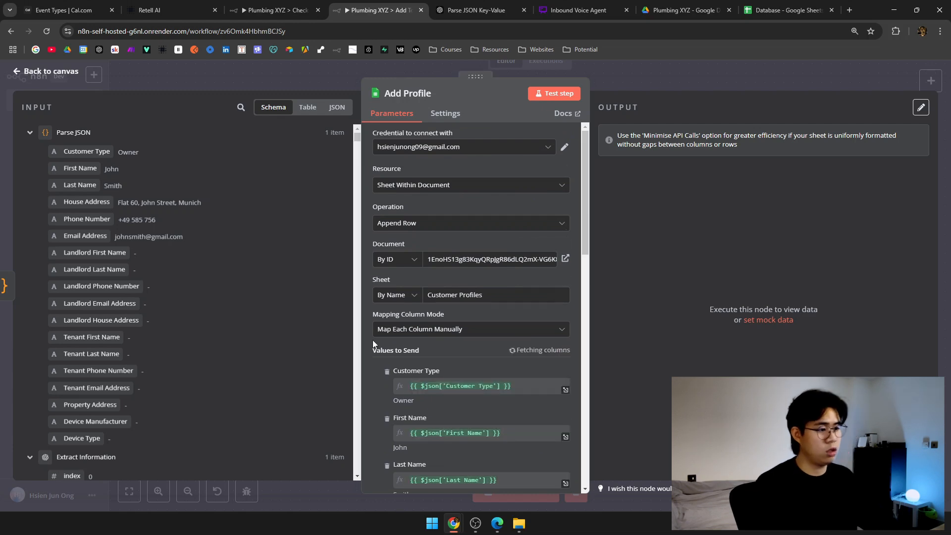
scroll(388, 337, down, 10)
scroll(384, 331, up, 2)
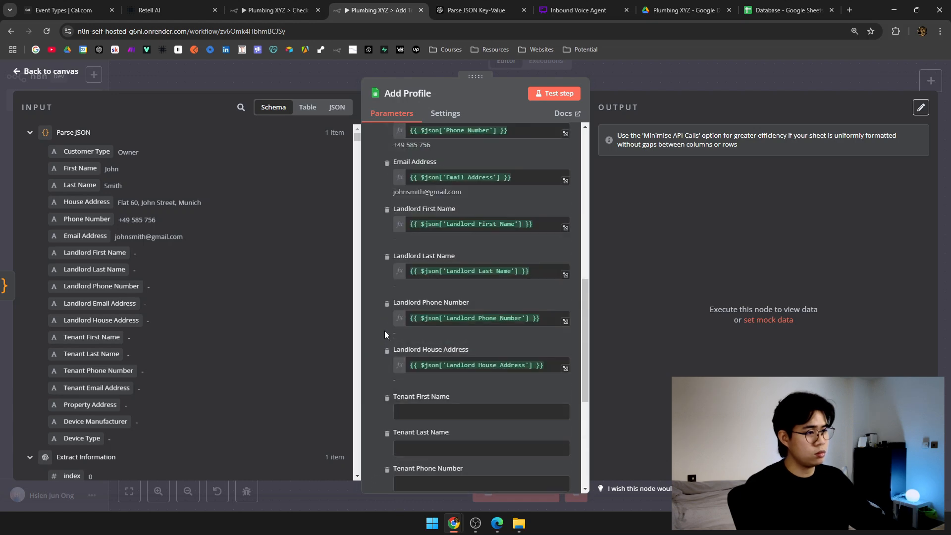
scroll(384, 331, up, 4)
scroll(385, 331, down, 3)
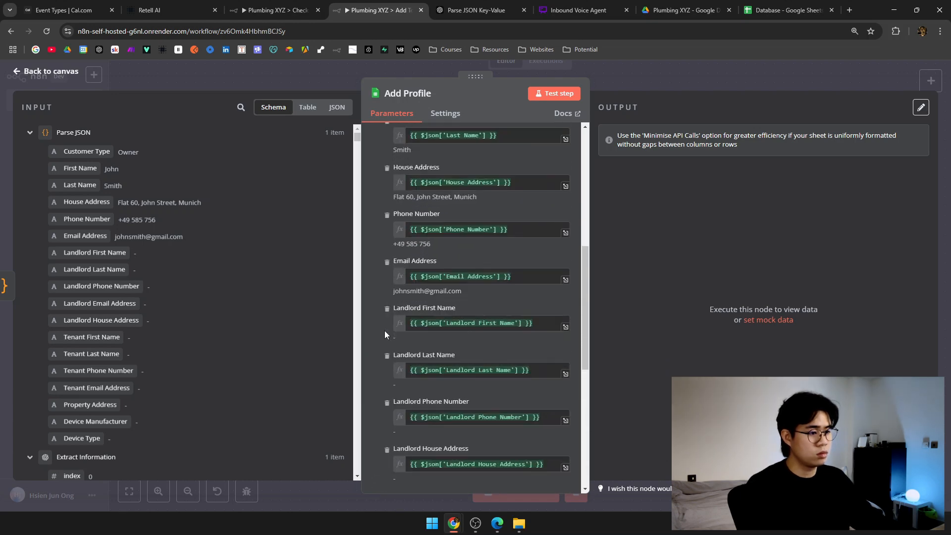
scroll(384, 331, down, 1)
scroll(423, 377, up, 2)
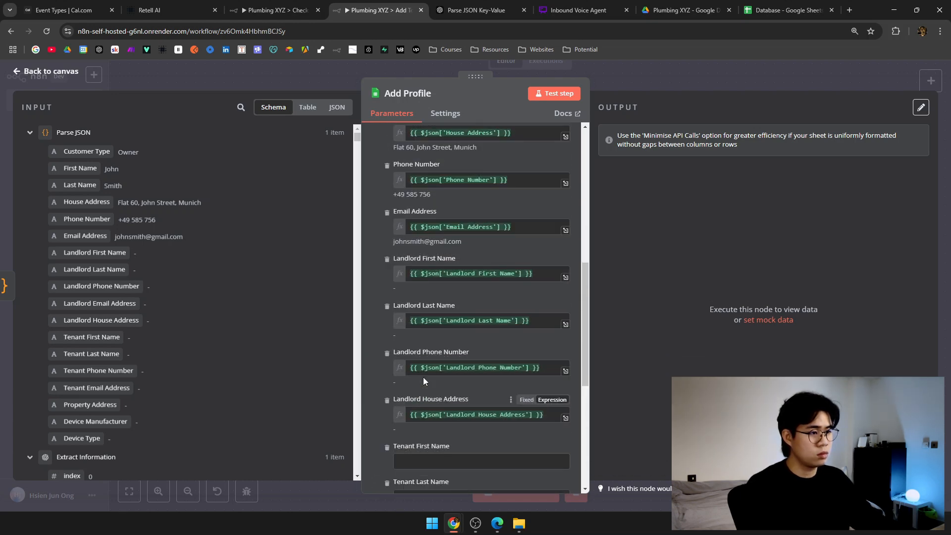
scroll(423, 377, up, 5)
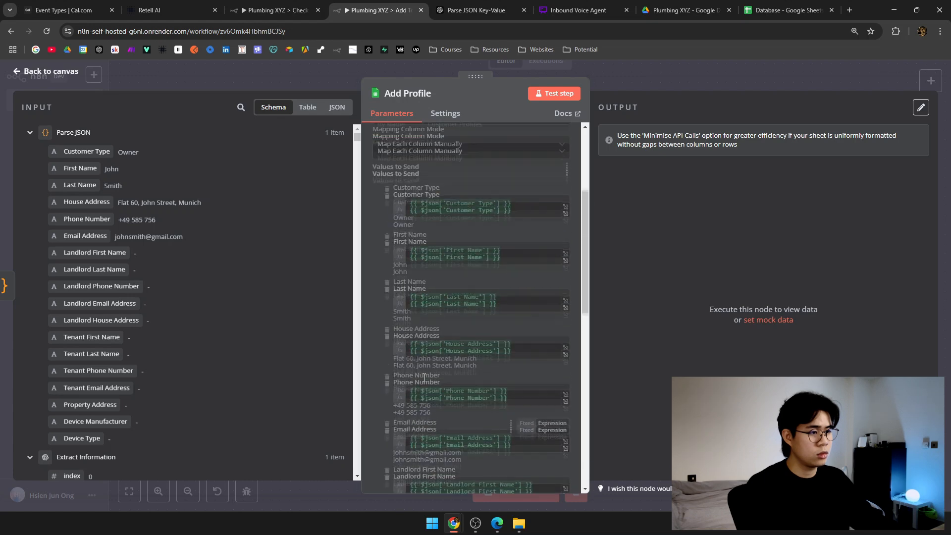
scroll(424, 379, down, 6)
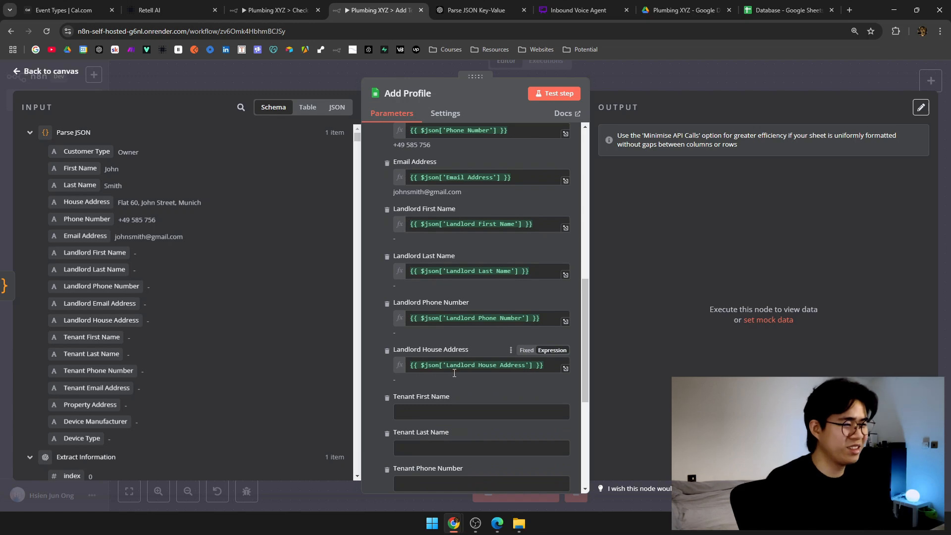
scroll(442, 345, down, 3)
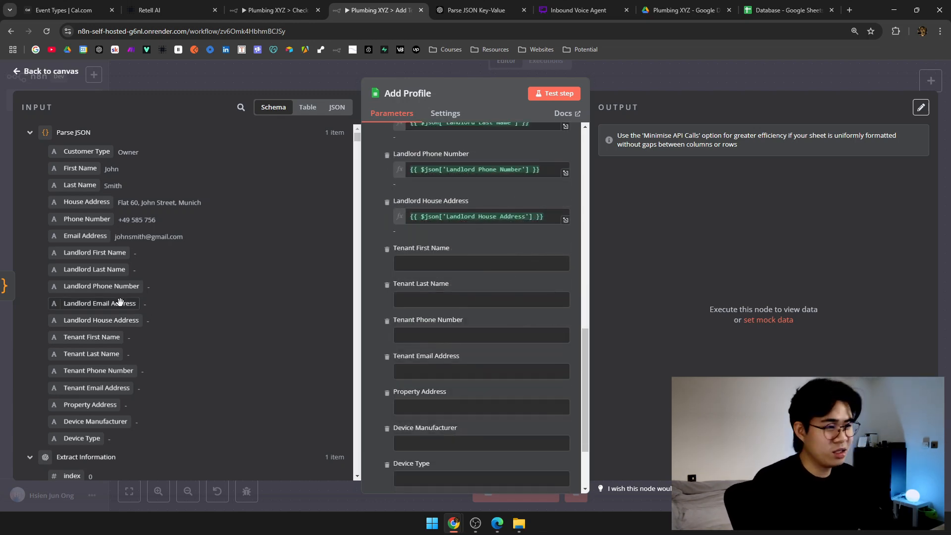
scroll(501, 299, down, 2)
scroll(500, 328, up, 3)
scroll(498, 328, down, 3)
Add a Landlord Email Address column to send and map it to its parsed field.
click(471, 412)
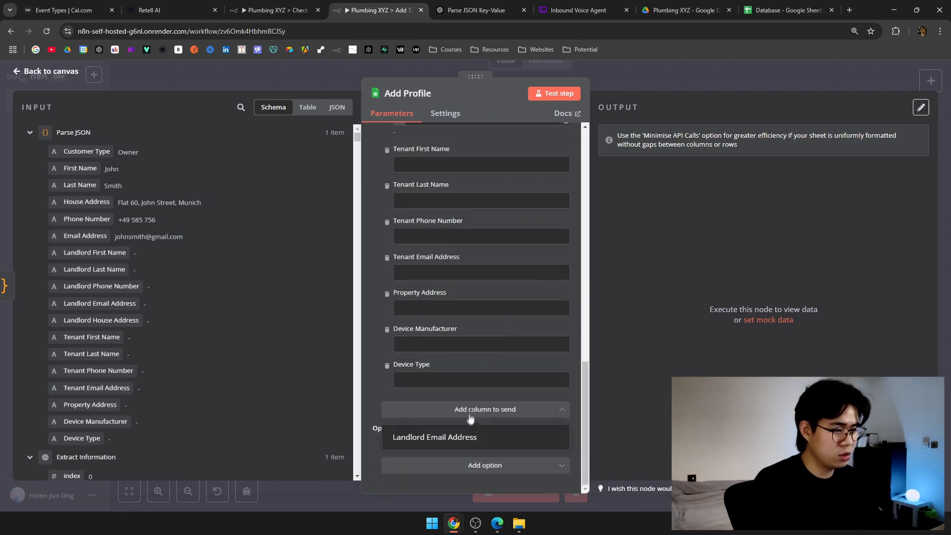
click(416, 437)
scroll(464, 316, up, 5)
click(473, 330)
drag(106, 310, 468, 328)
scroll(445, 313, down, 3)
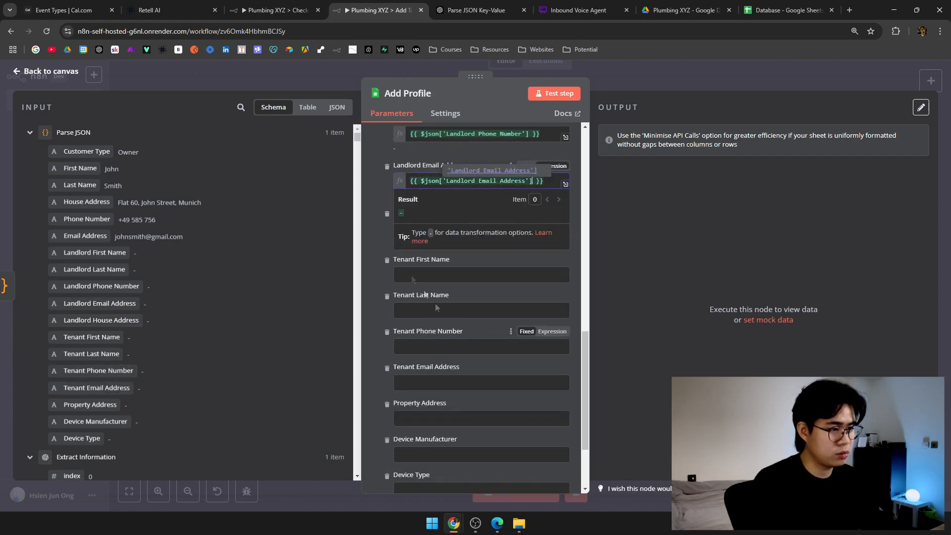
click(371, 243)
Map Tenant First Name, Last Name, Phone Number, Email Address and Property Address to parsed fields.
drag(100, 344, 446, 275)
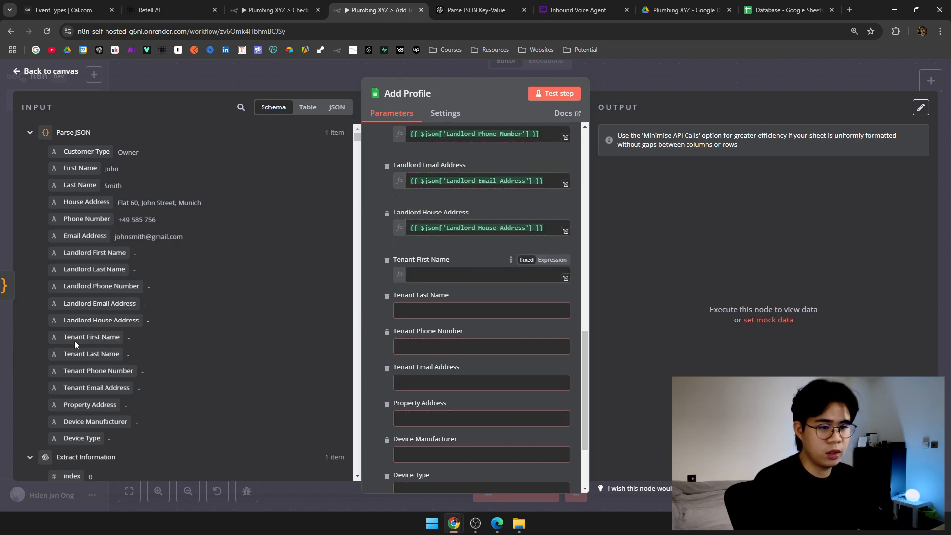
drag(85, 354, 460, 323)
drag(99, 371, 482, 371)
drag(92, 387, 461, 272)
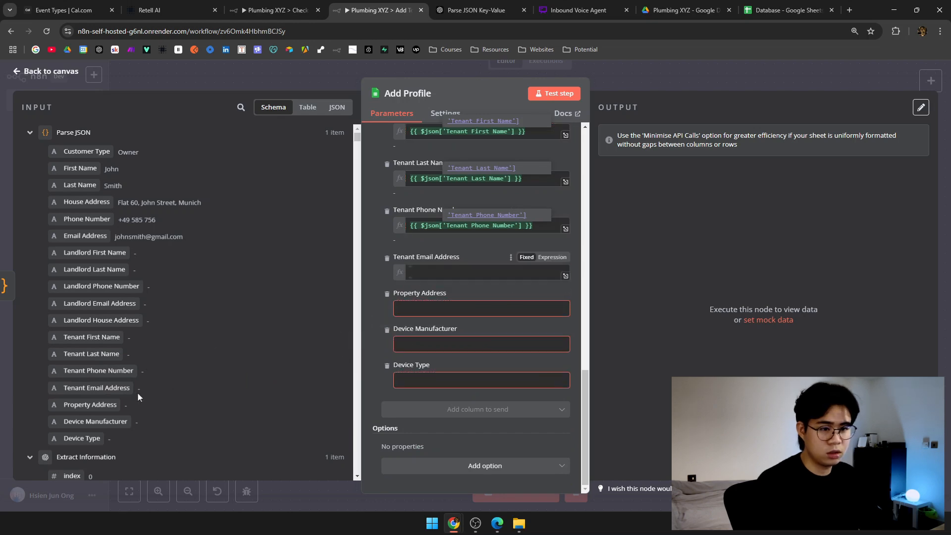
drag(90, 405, 478, 323)
drag(95, 424, 439, 391)
Fix the misplaced expression and map Device Type and Device Manufacturer to their parsed fields.
click(387, 368)
key(ctrl+a)
key(ctrl+x)
click(412, 367)
key(ctrl+v)
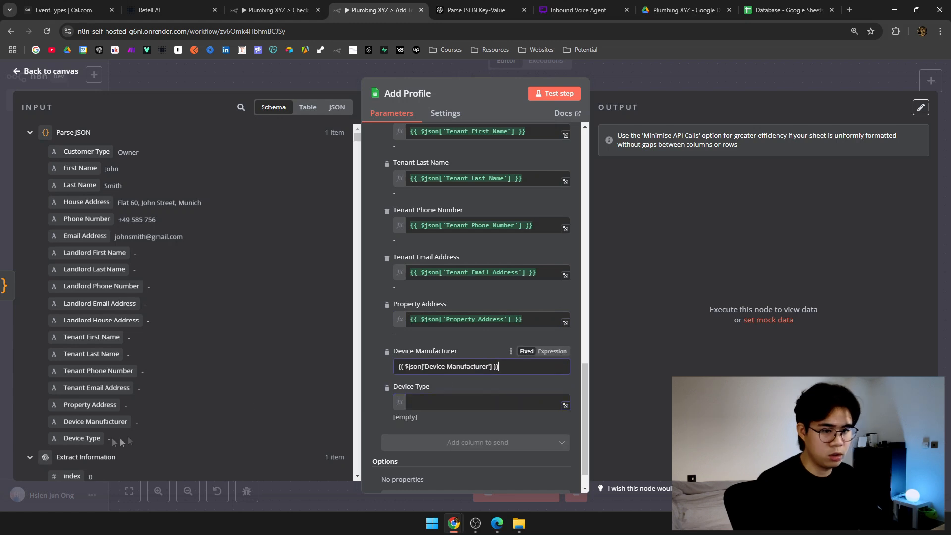
drag(83, 439, 443, 408)
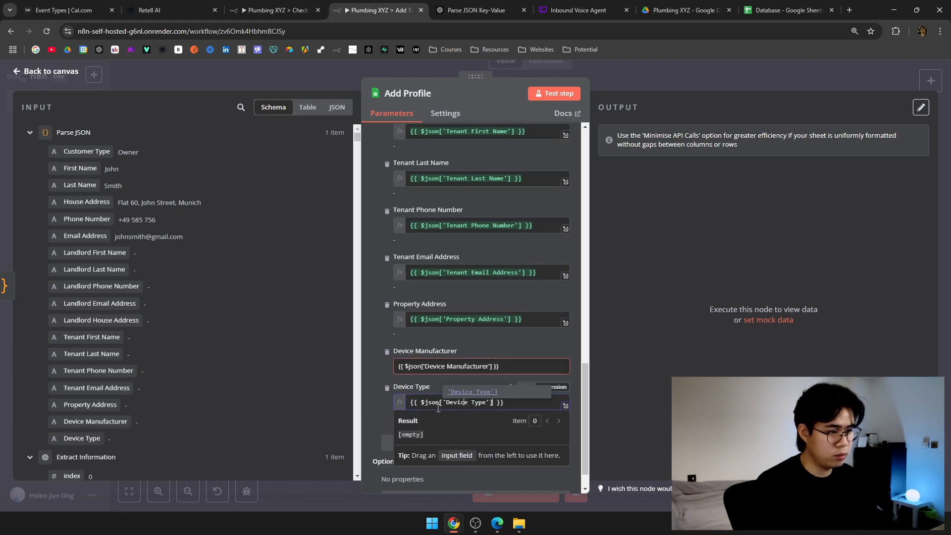
click(446, 366)
key(ctrl+a)
key(BackSpace)
drag(85, 420, 416, 367)
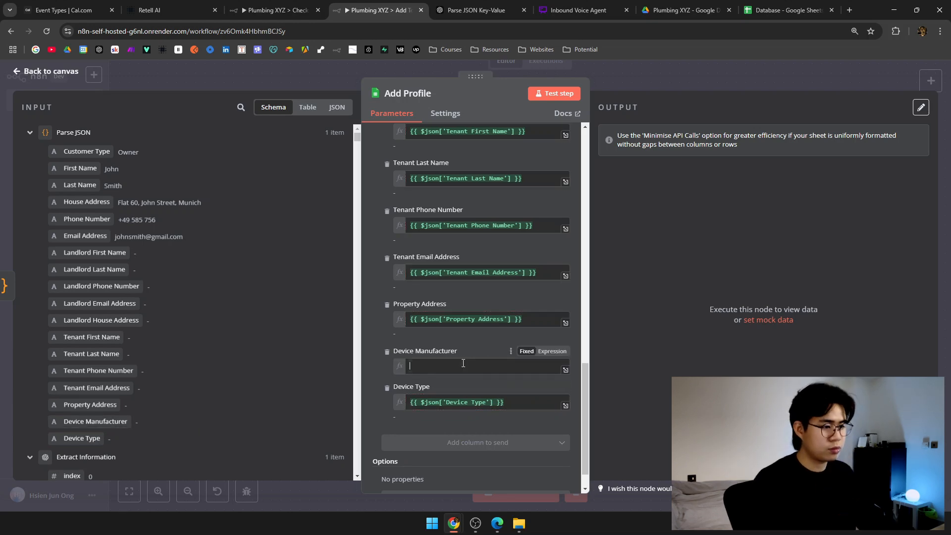
click(403, 331)
scroll(376, 335, up, 5)
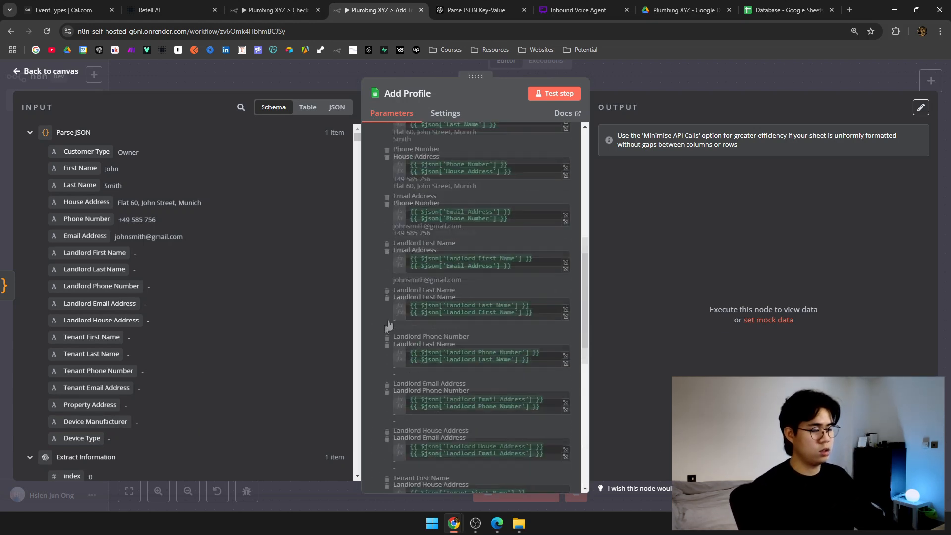
click(638, 71)
Run Add Profile and inspect the #ERROR! phone number in Database cell E3.
click(461, 244)
click(789, 15)
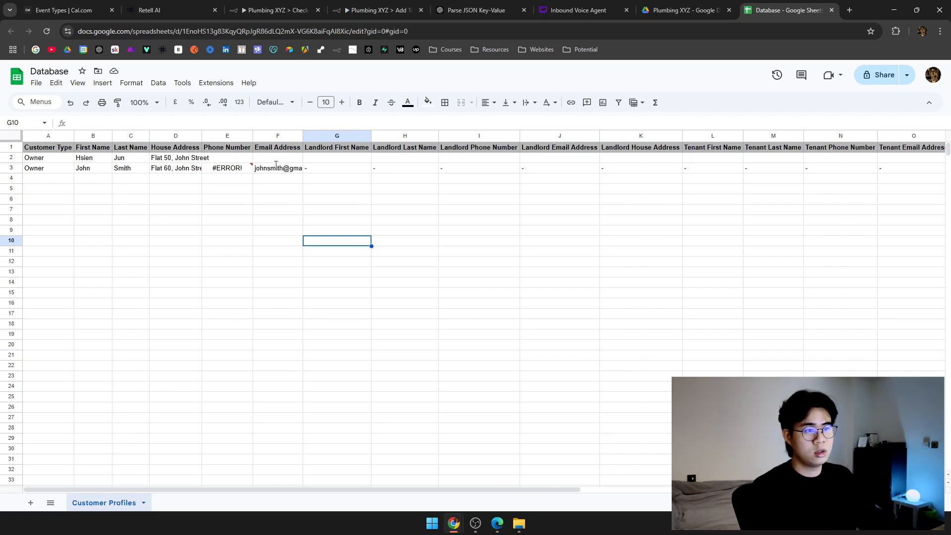
click(229, 168)
double_click(230, 168)
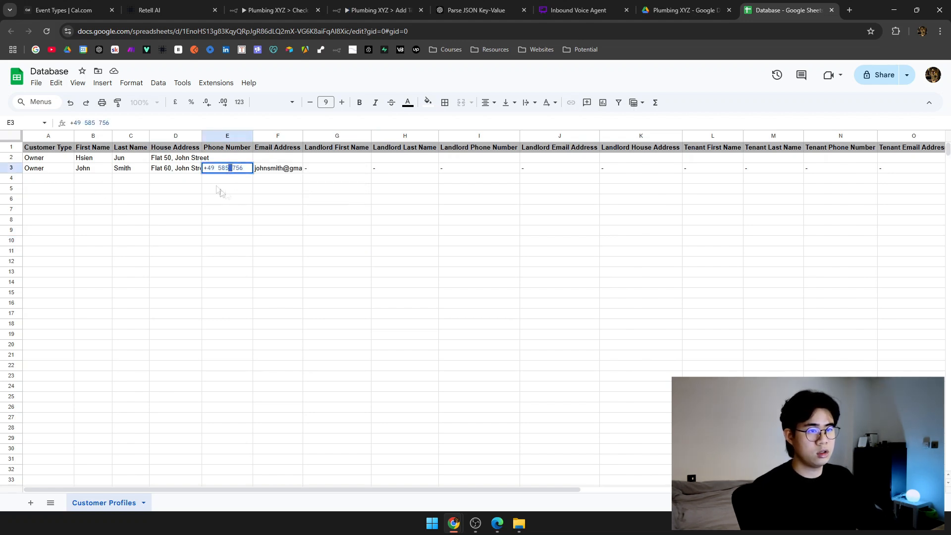
click(219, 188)
double_click(214, 169)
drag(211, 169, 203, 168)
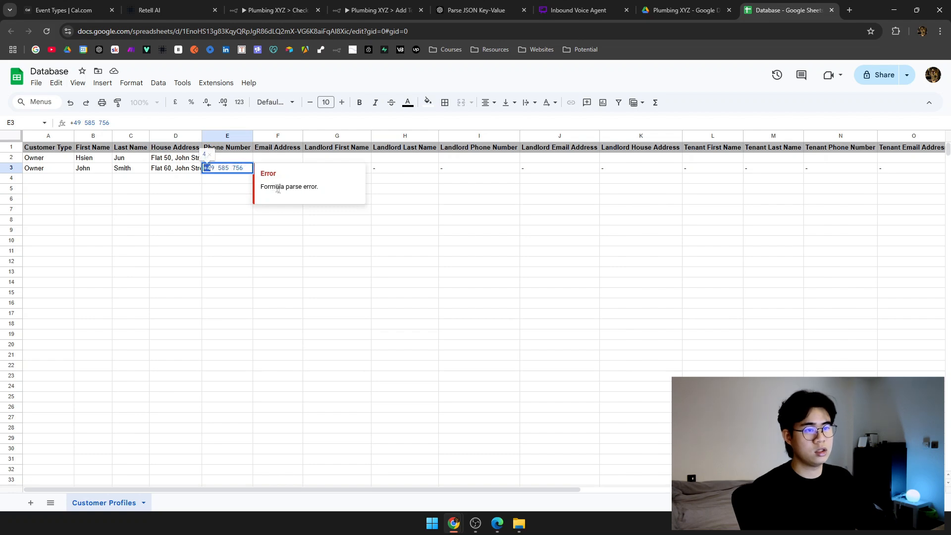
click(235, 224)
scroll(610, 240, right, 10)
scroll(611, 240, left, 10)
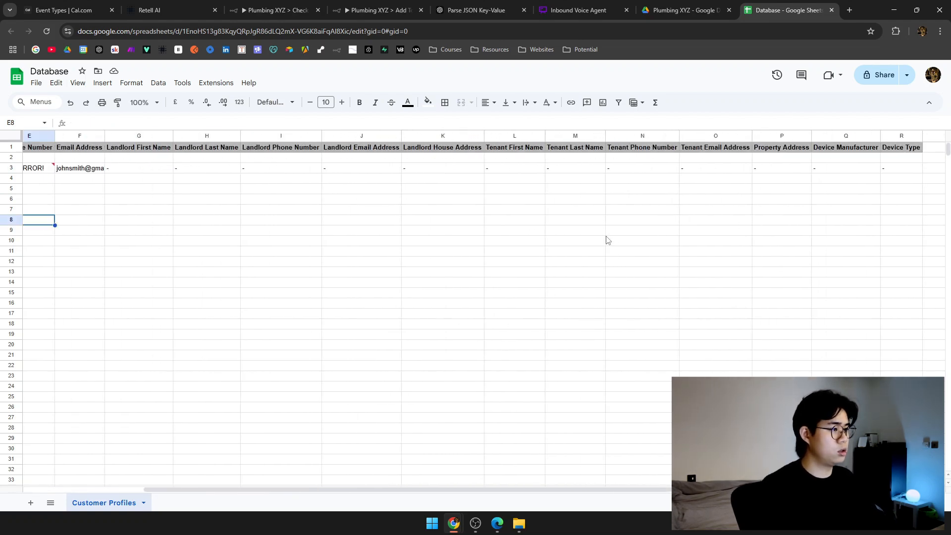
Return to the Add To Database workflow in n8n and pan to the earlier nodes.
click(647, 6)
click(496, 4)
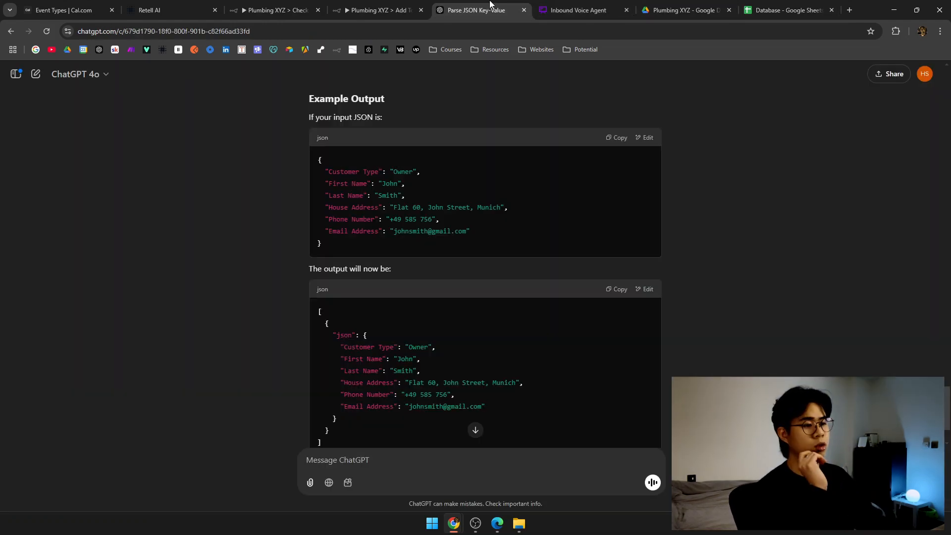
click(381, 4)
drag(404, 171, 605, 217)
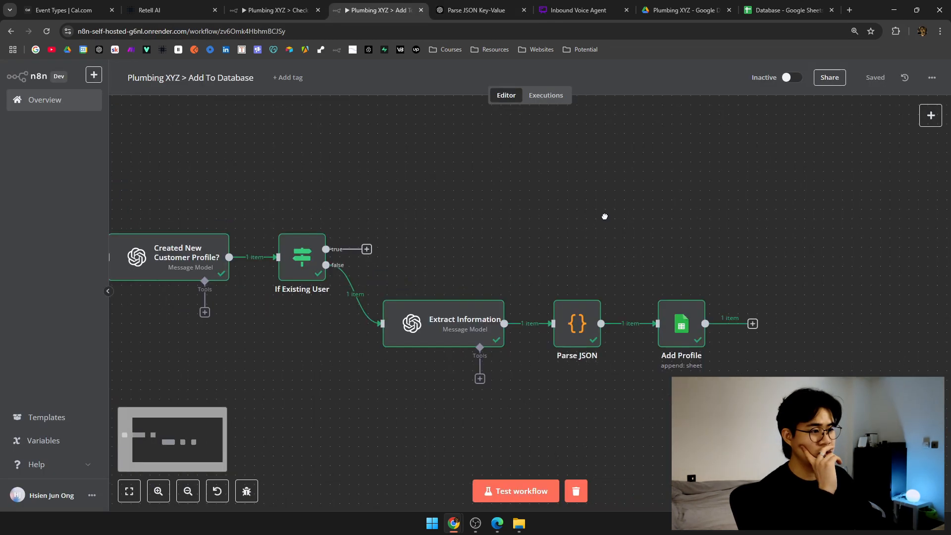
drag(495, 229, 544, 228)
drag(169, 203, 344, 201)
drag(446, 183, 294, 168)
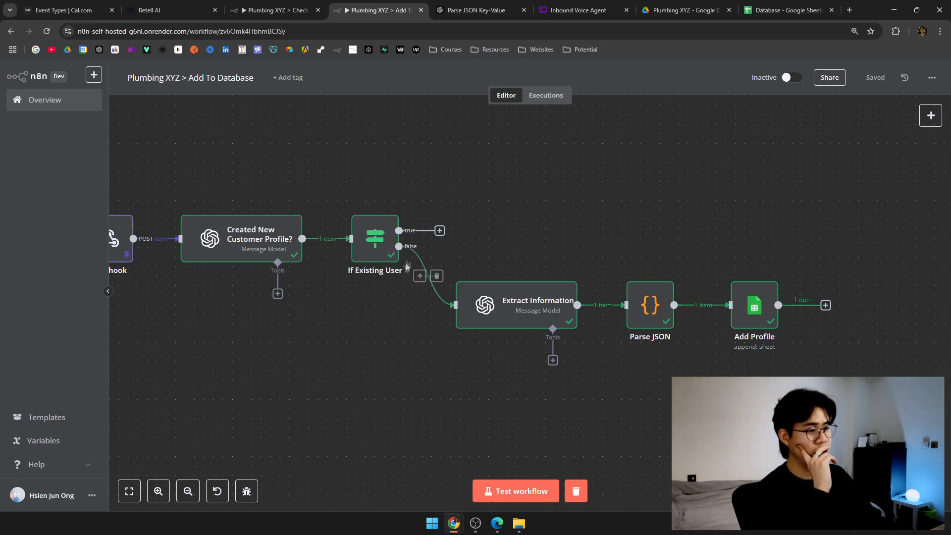
drag(449, 256, 369, 269)
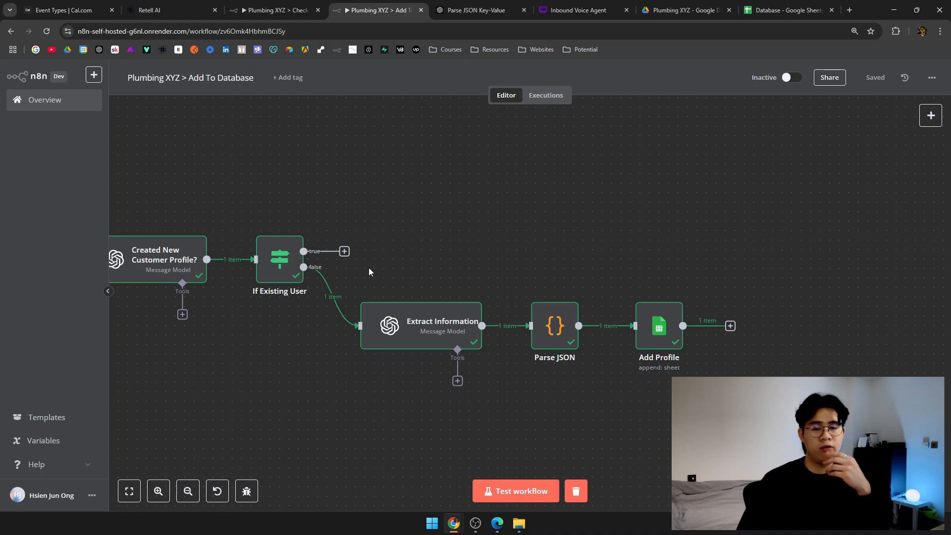
click(758, 10)
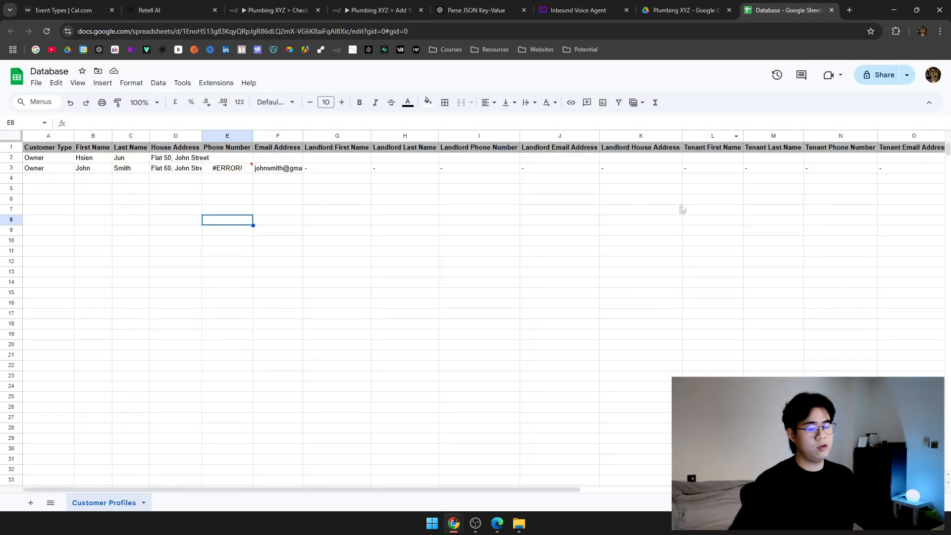
scroll(678, 208, right, 3)
scroll(680, 211, right, 3)
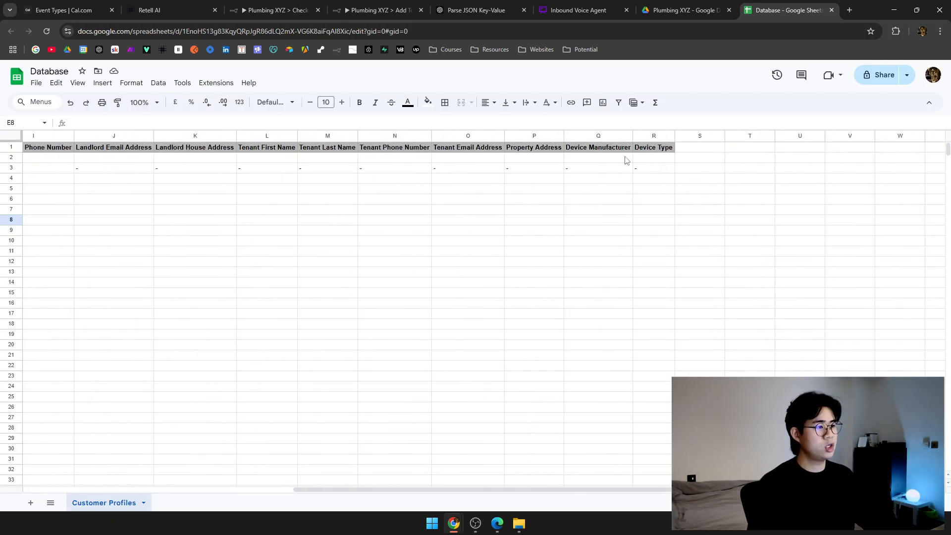
drag(599, 136, 647, 136)
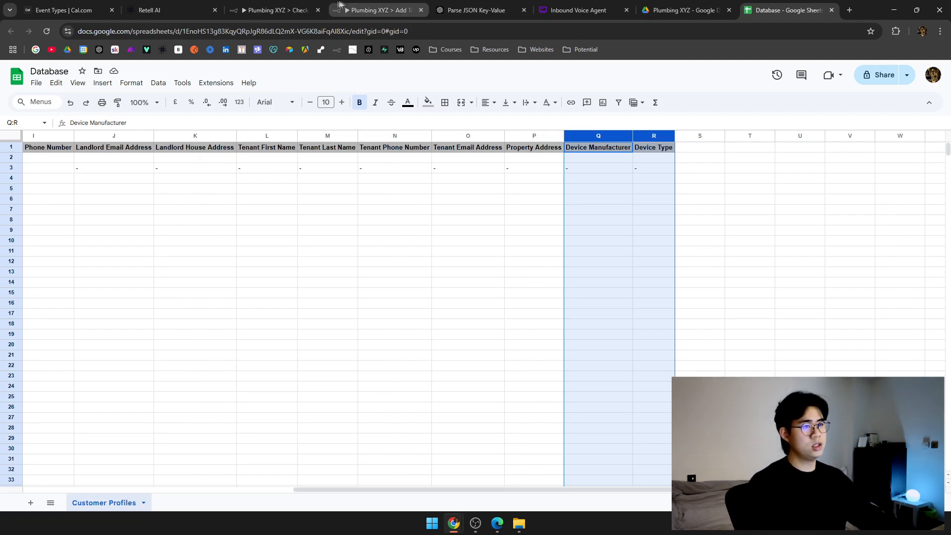
click(335, 6)
Copy Extract Information and Parse JSON and paste the duplicates above the originals.
drag(364, 272, 615, 379)
key(ctrl+c)
key(ctrl+v)
drag(495, 236, 455, 170)
click(266, 196)
drag(307, 181, 412, 263)
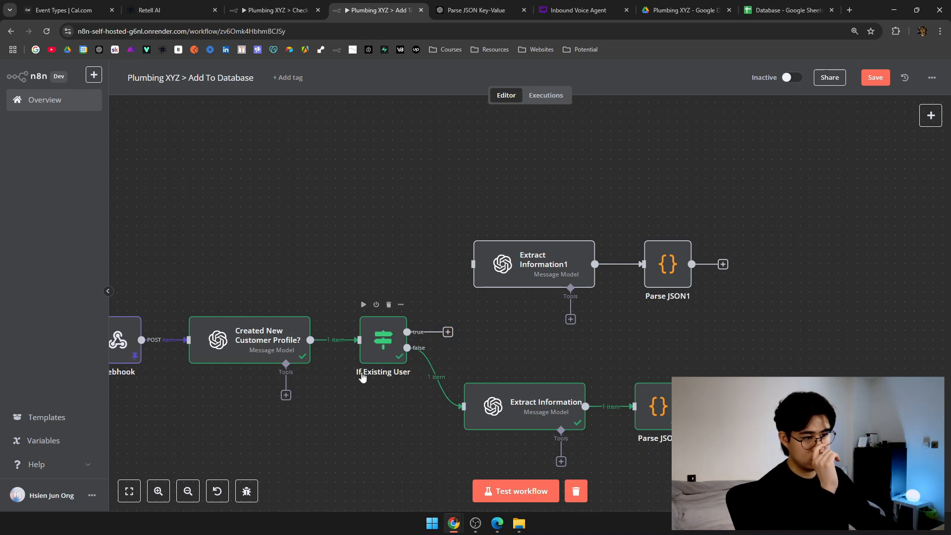
Connect If Existing User's true output to Extract Information1, test it, and reposition the copied pair.
drag(448, 332, 474, 265)
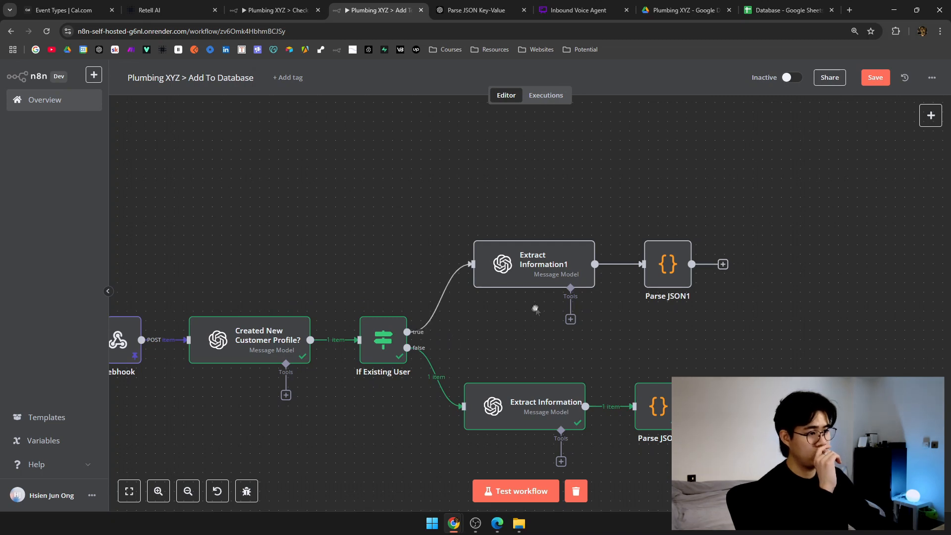
scroll(534, 319, right, 3)
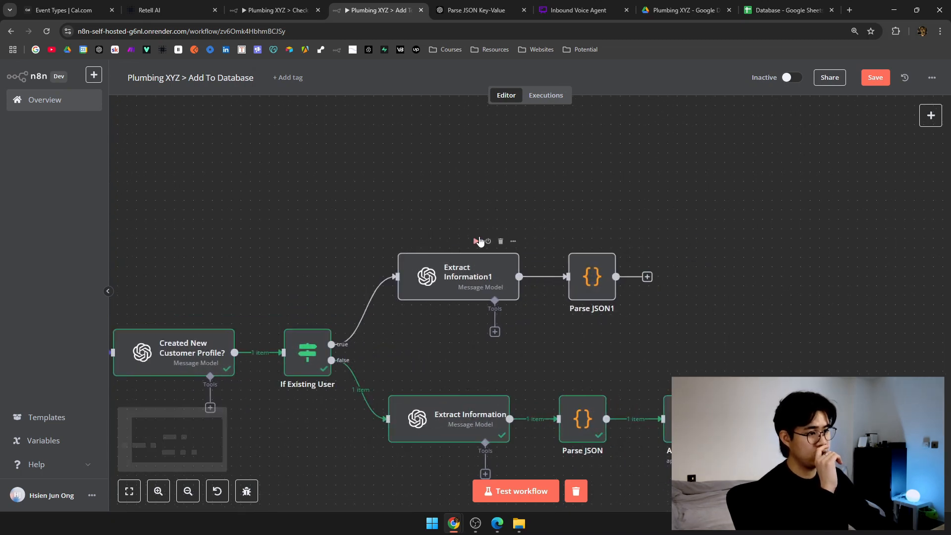
click(475, 241)
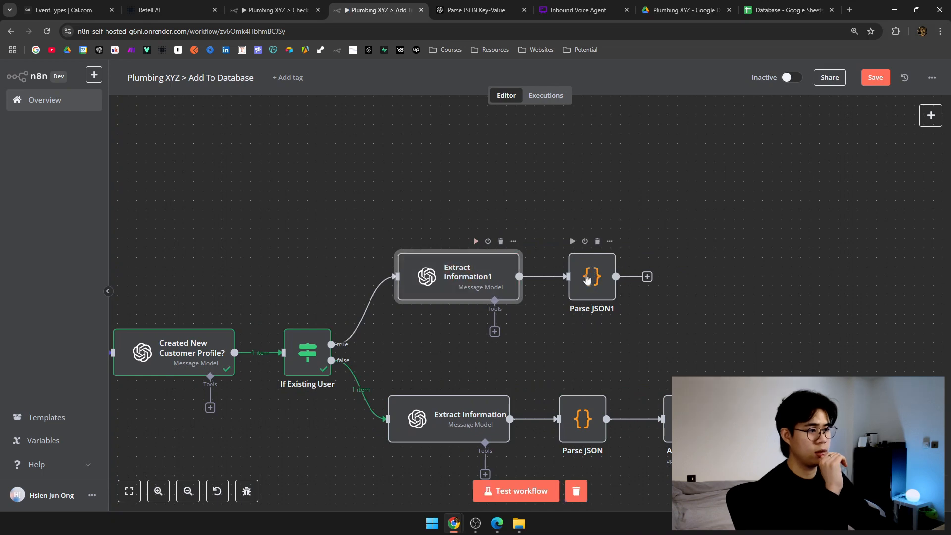
double_click(439, 283)
click(672, 78)
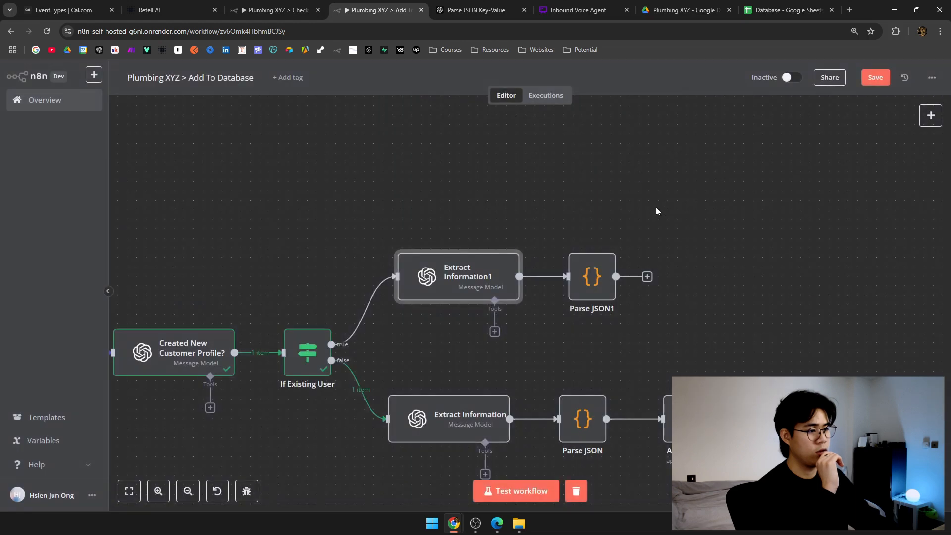
scroll(545, 218, right, 5)
drag(397, 301, 363, 283)
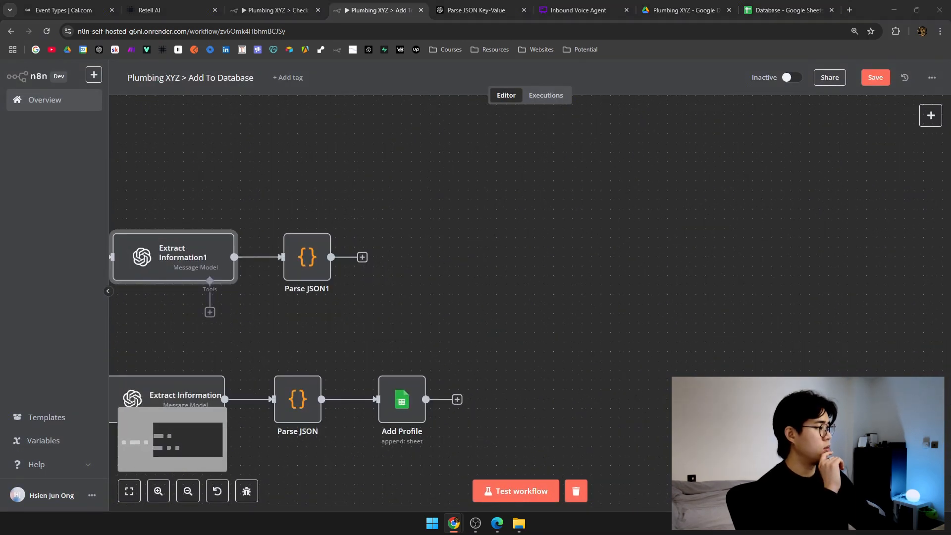
drag(531, 267, 642, 262)
drag(219, 170, 569, 298)
drag(428, 264, 420, 283)
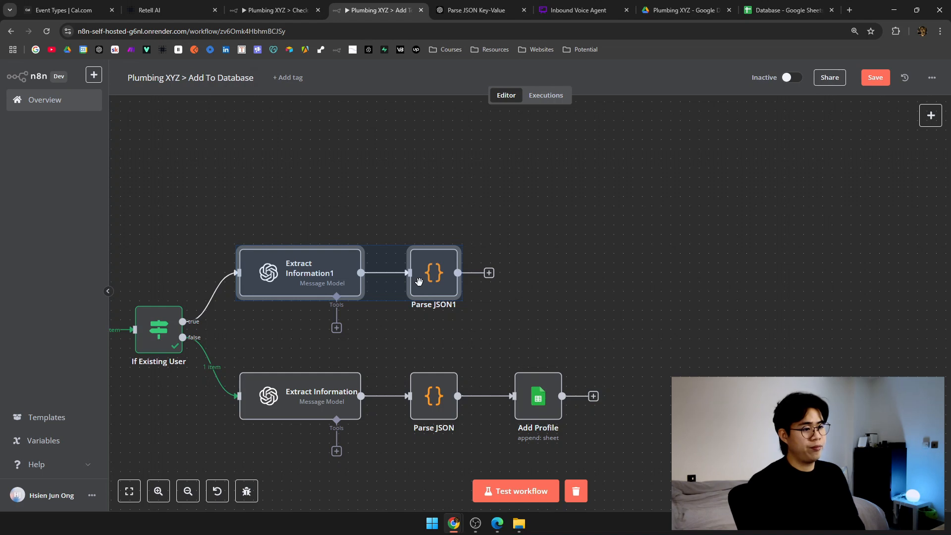
Add an OpenAI 'Message a model' step after Parse JSON1.
click(419, 281)
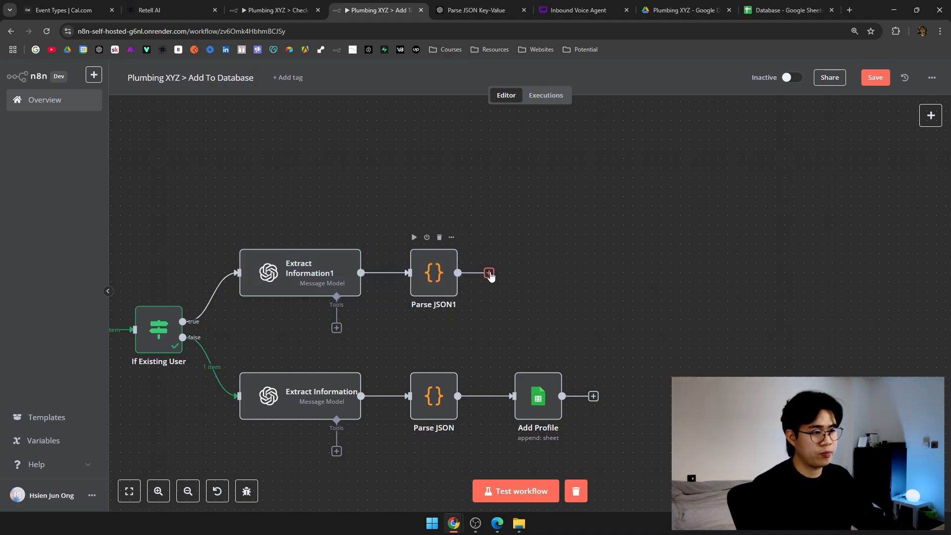
click(489, 273)
text(openai)
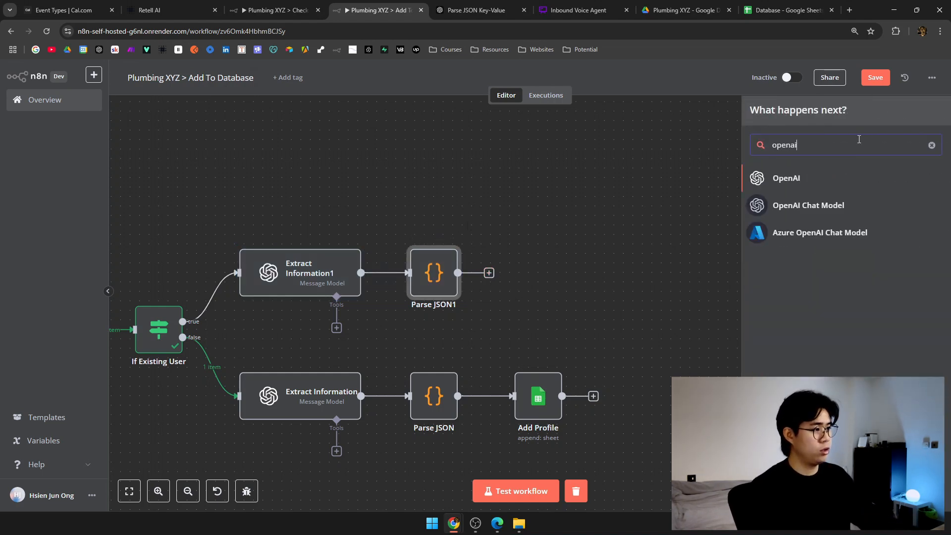
click(828, 179)
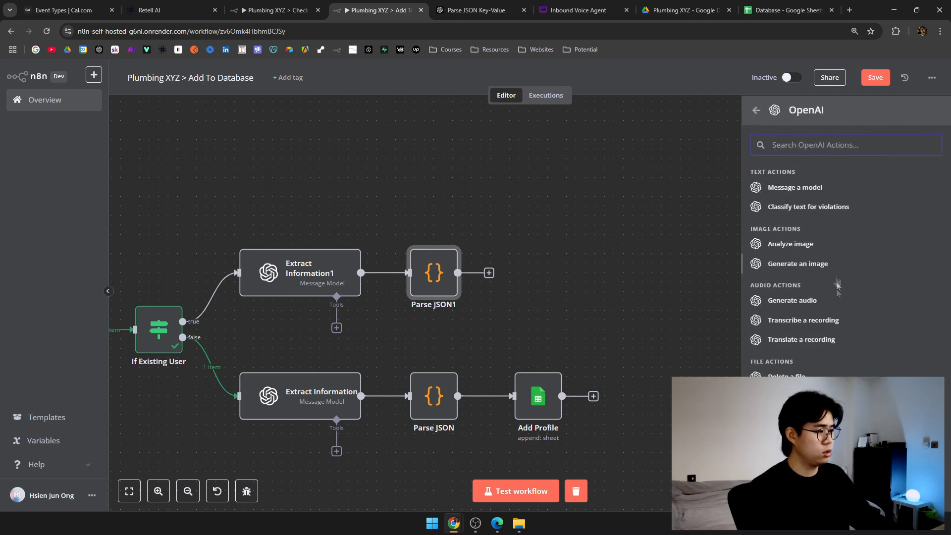
click(815, 189)
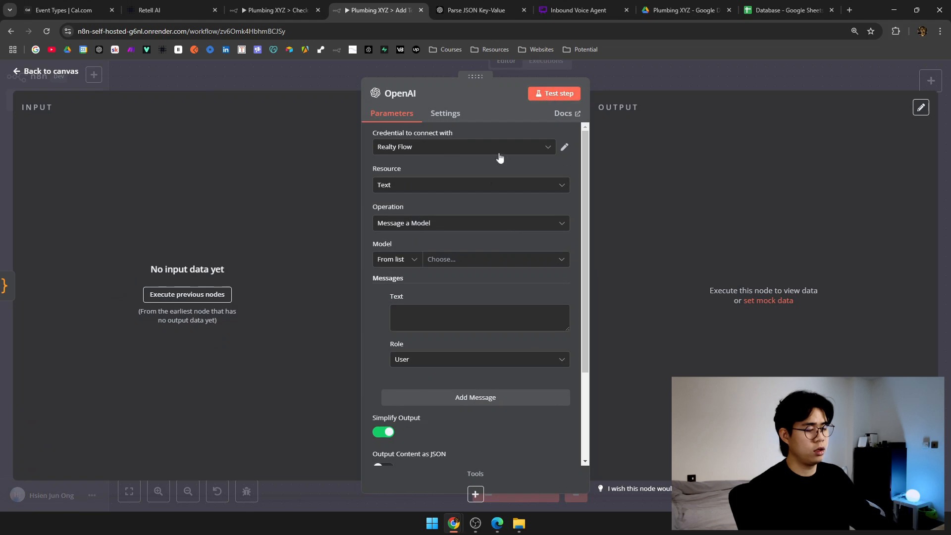
Choose GPT-4O-MINI and set a System message with the pasted maintenance-classification prompt as an expression.
click(476, 222)
click(439, 223)
click(485, 262)
scroll(469, 347, down, 6)
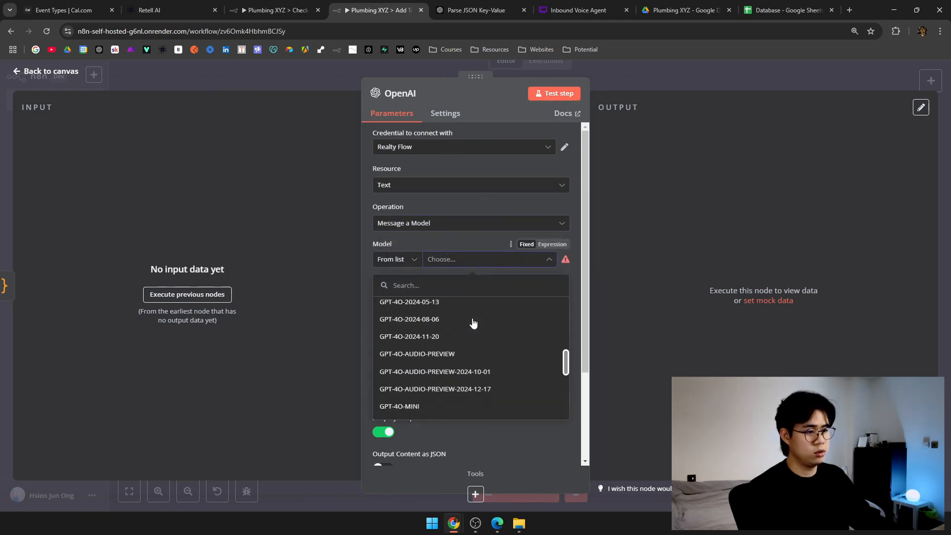
click(459, 406)
scroll(379, 316, down, 2)
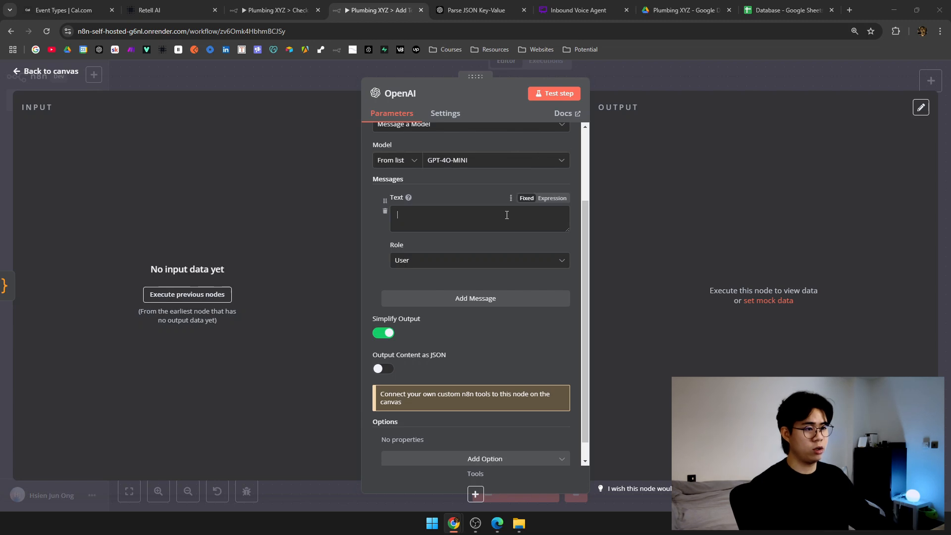
click(501, 262)
click(401, 340)
click(442, 214)
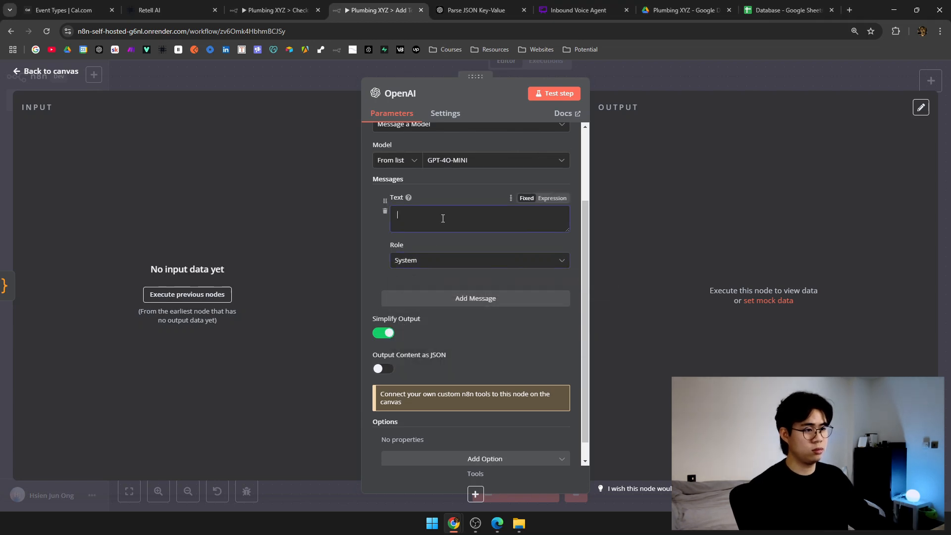
key(ctrl+v)
click(565, 200)
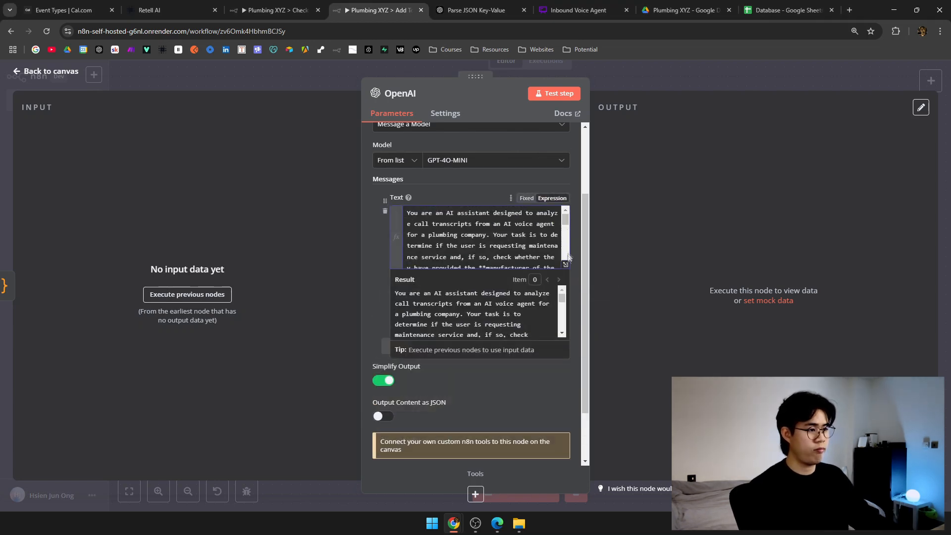
click(565, 274)
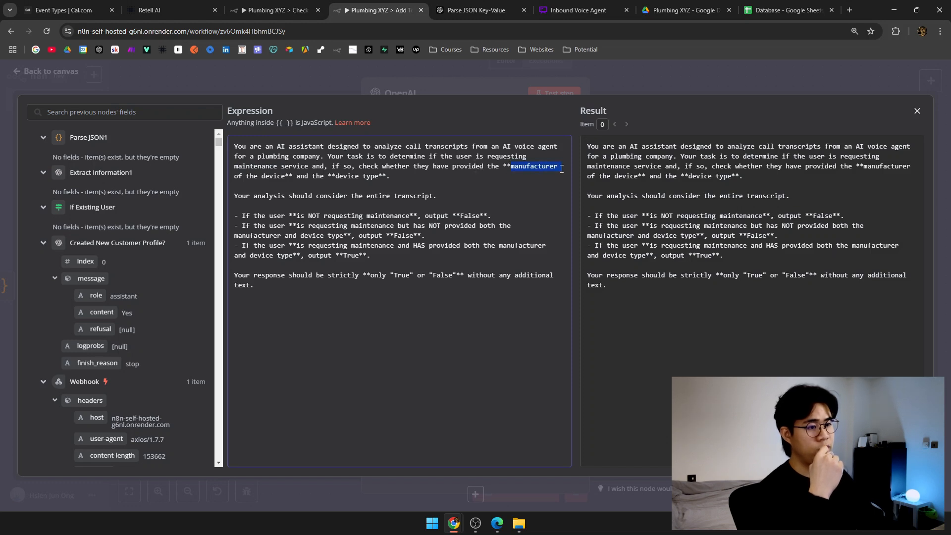
drag(371, 177, 378, 179)
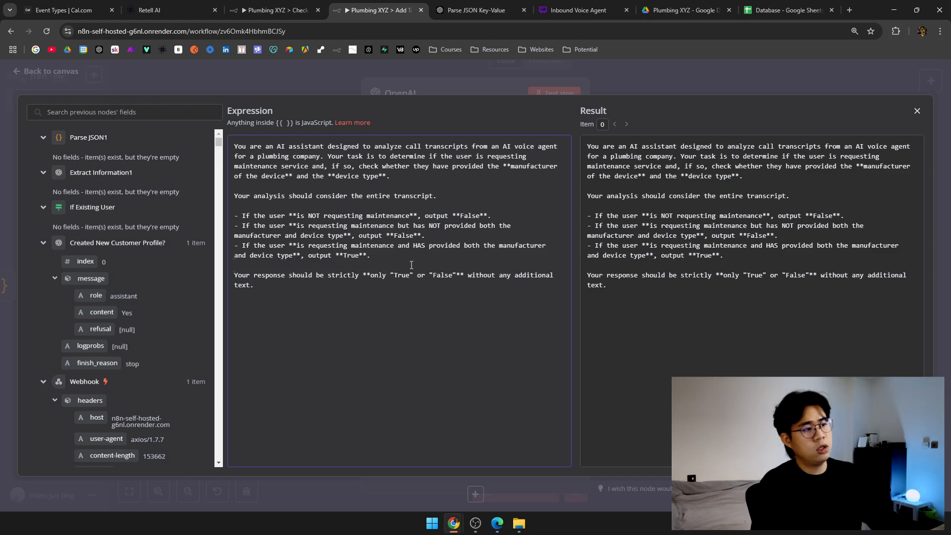
click(493, 70)
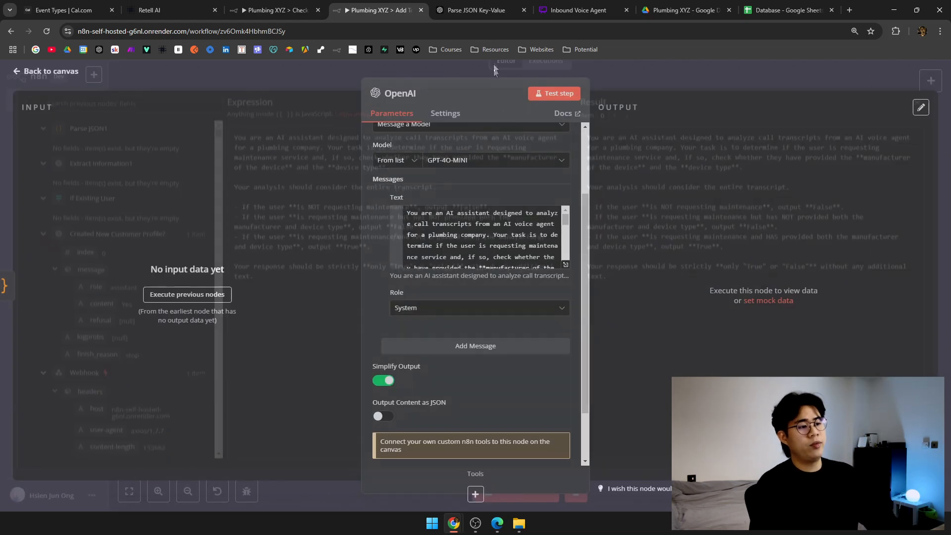
Add a message with {{ $('Webhook').item.json.body.call.transcript }} and a True/False-only instruction, then preview it.
click(503, 345)
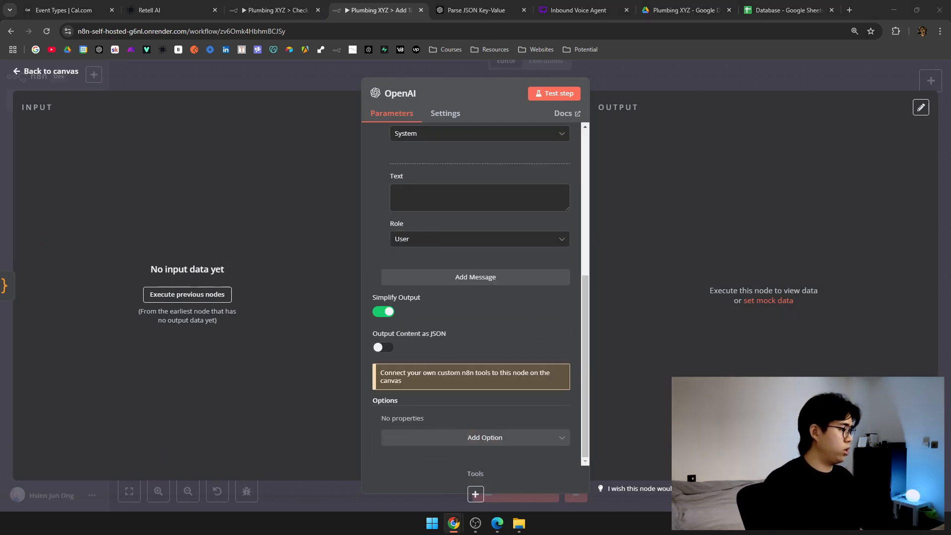
click(555, 201)
key(ctrl+v)
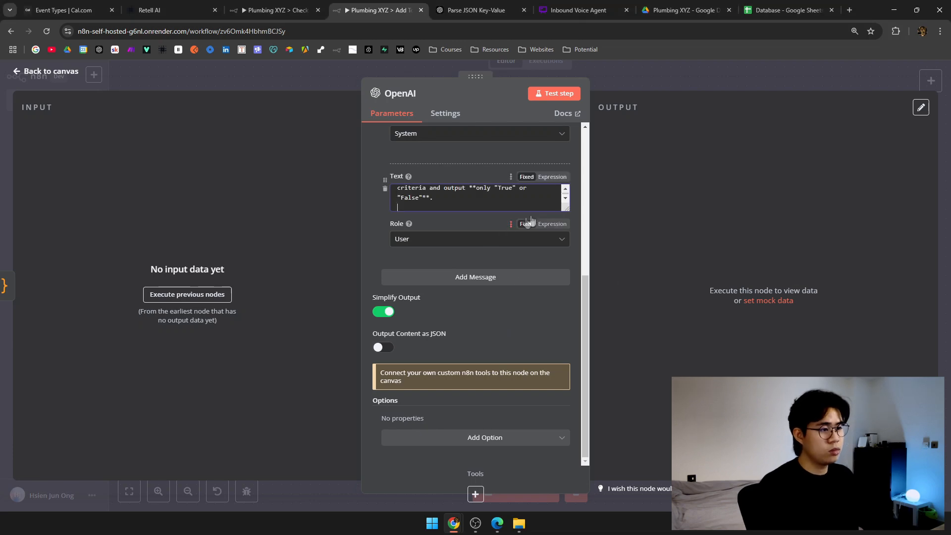
click(570, 211)
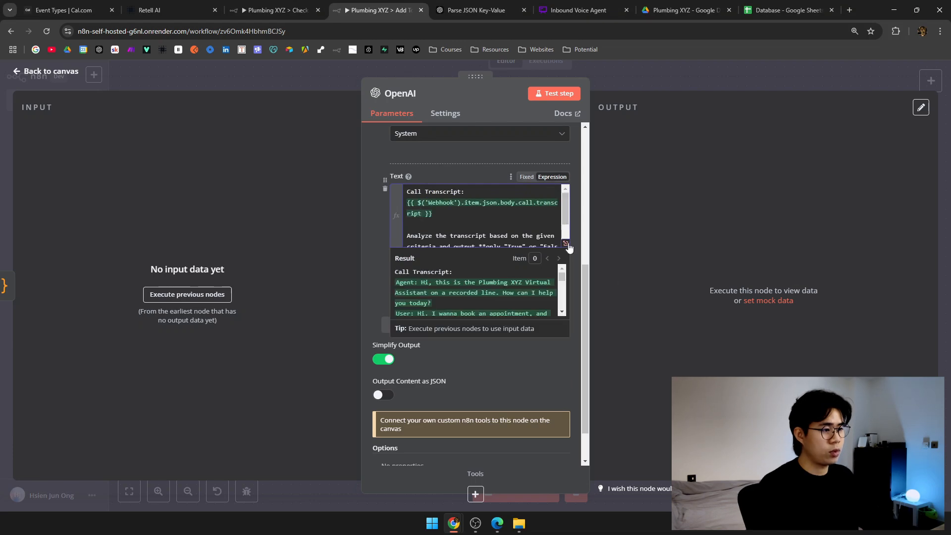
click(568, 247)
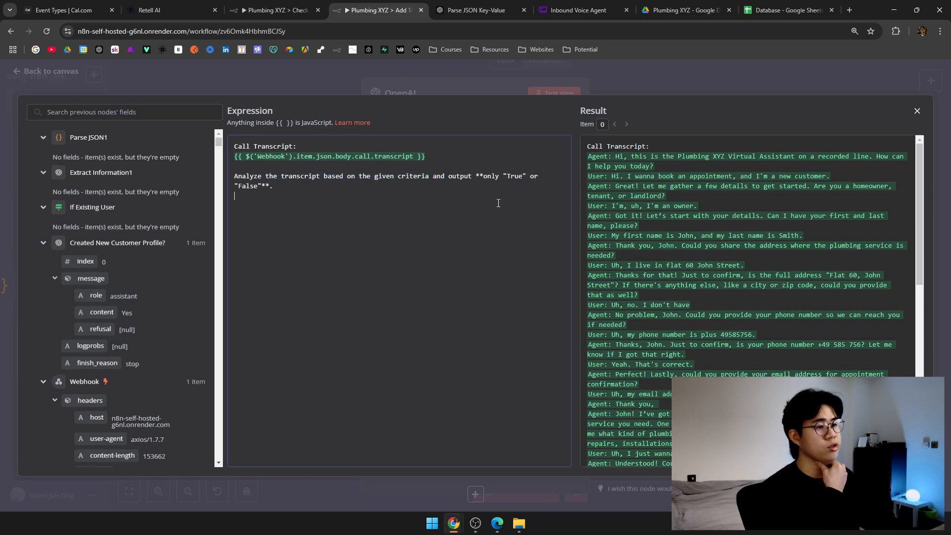
scroll(746, 285, down, 6)
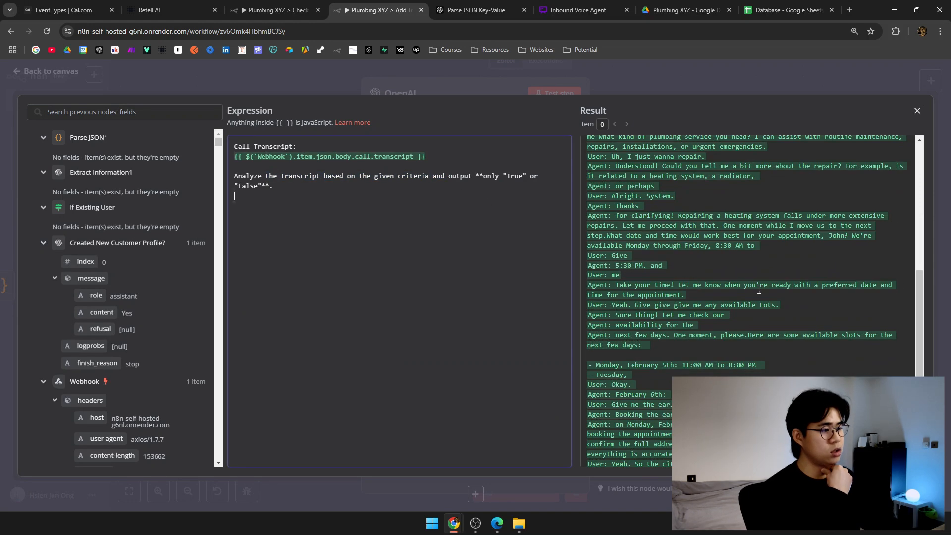
scroll(759, 290, down, 2)
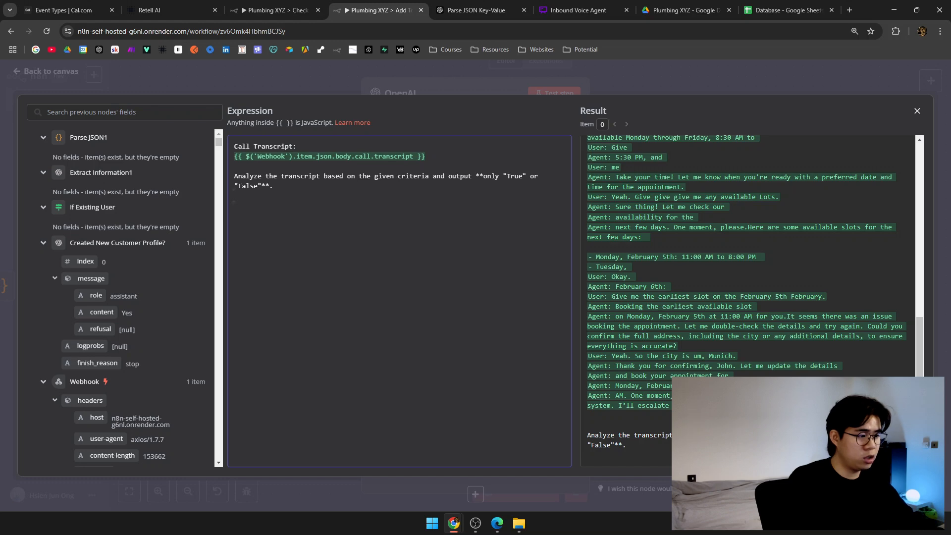
click(788, 421)
key(ctrl+a)
scroll(788, 421, up, 4)
click(787, 421)
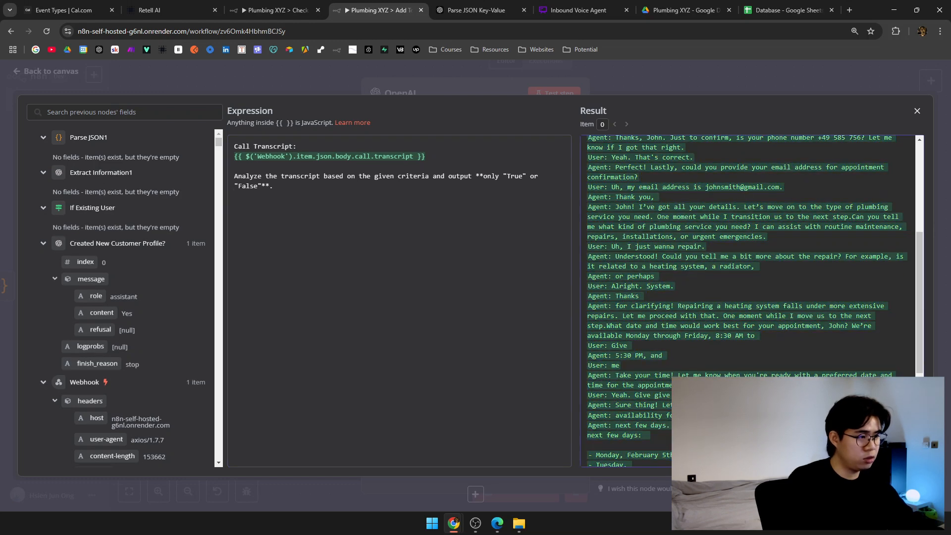
Test the new OpenAI step and return to the workflow canvas.
click(472, 85)
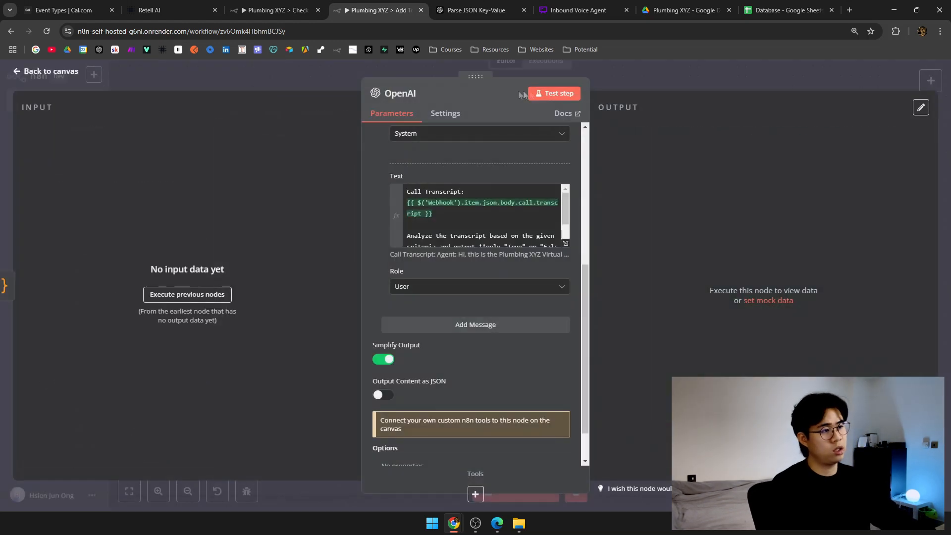
click(565, 95)
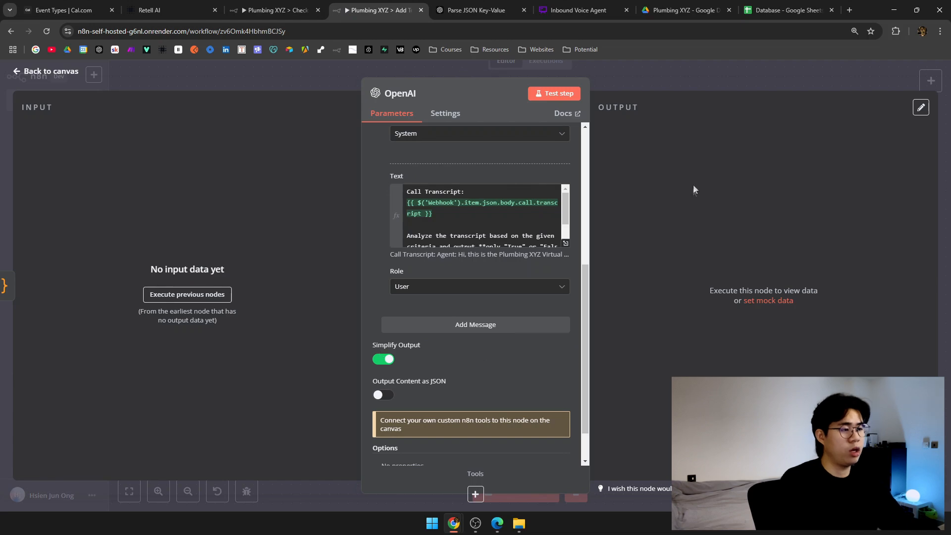
click(303, 81)
drag(373, 136, 465, 123)
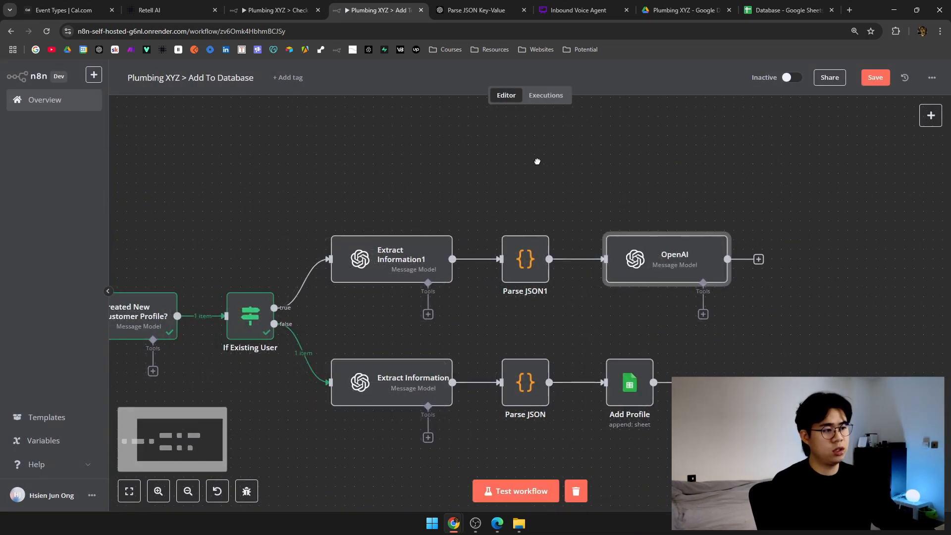
Rename the OpenAI node to 'Check If Maintenance Info Provided'.
right_click(669, 256)
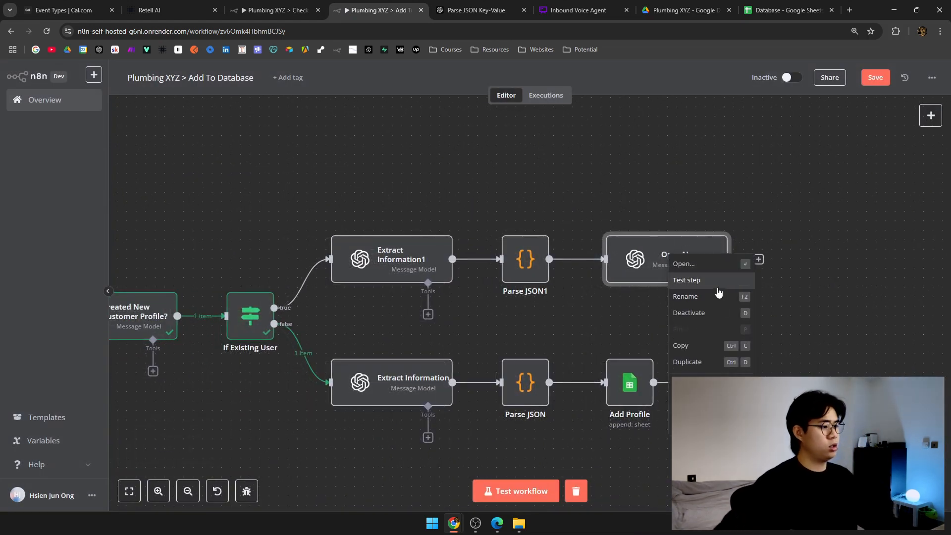
click(727, 294)
key(BackSpace)
text(Check Maintenance Info)
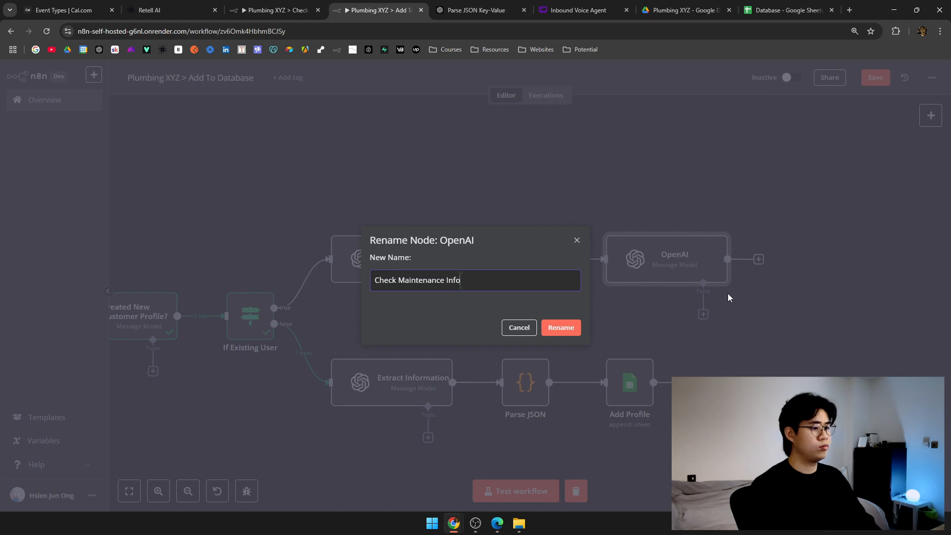
text(If )
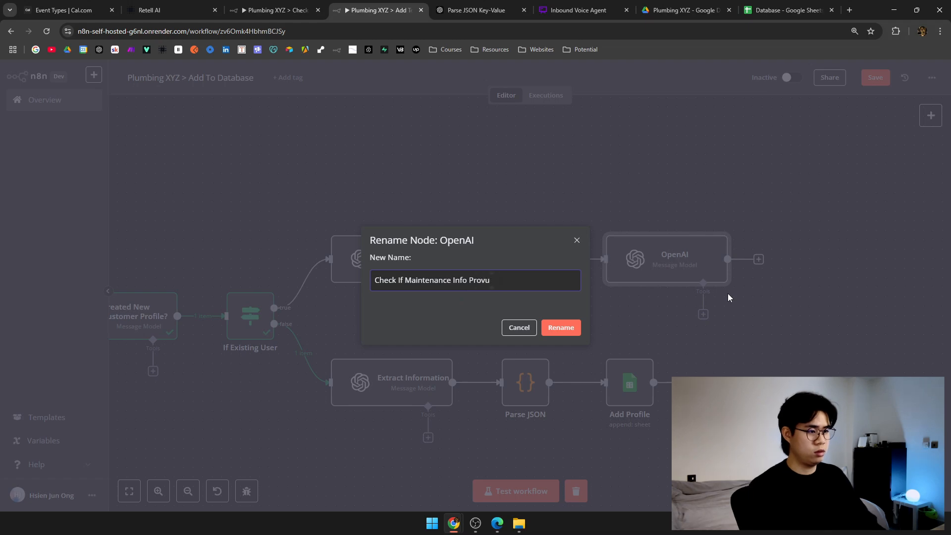
text(ed)
key(Return)
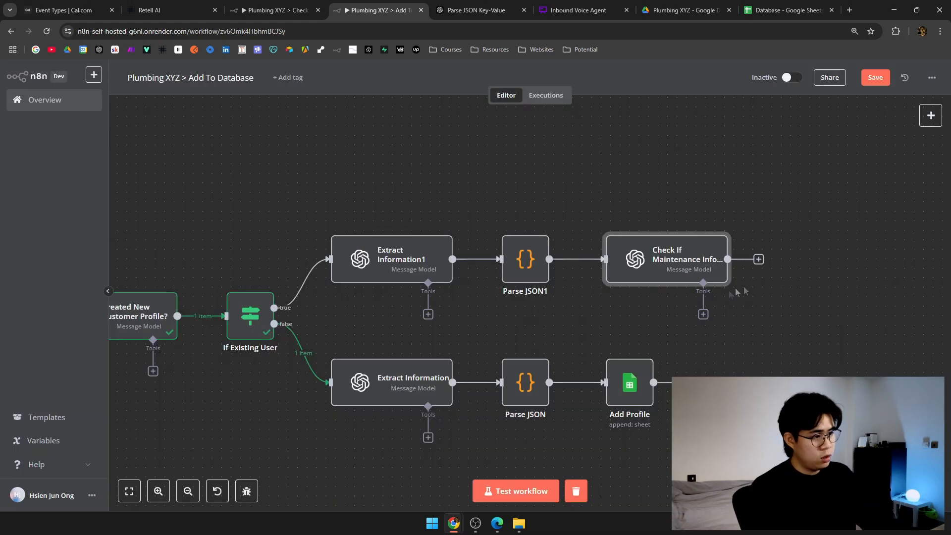
drag(747, 290, 531, 287)
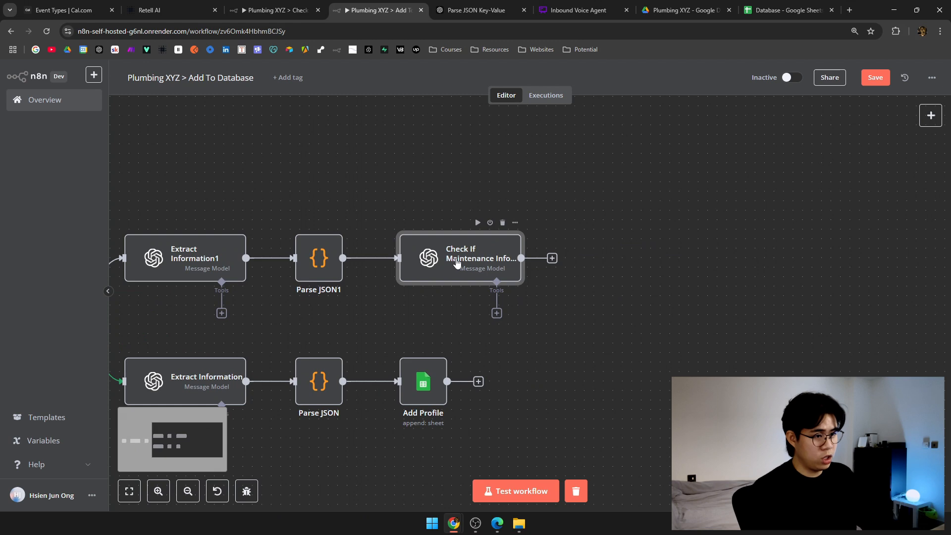
Add a Google Sheets Update Row step after the Check If Maintenance Info node.
click(543, 258)
text(googlesheets)
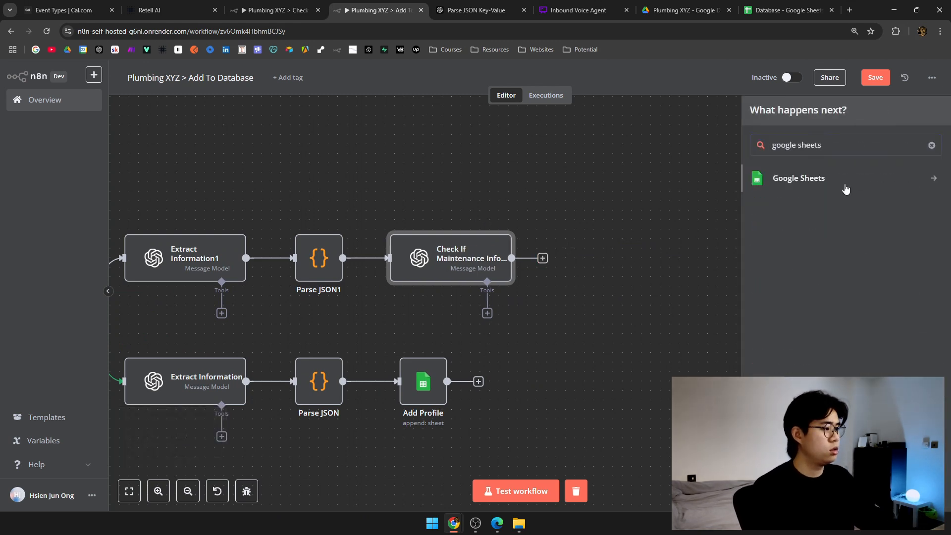
click(800, 187)
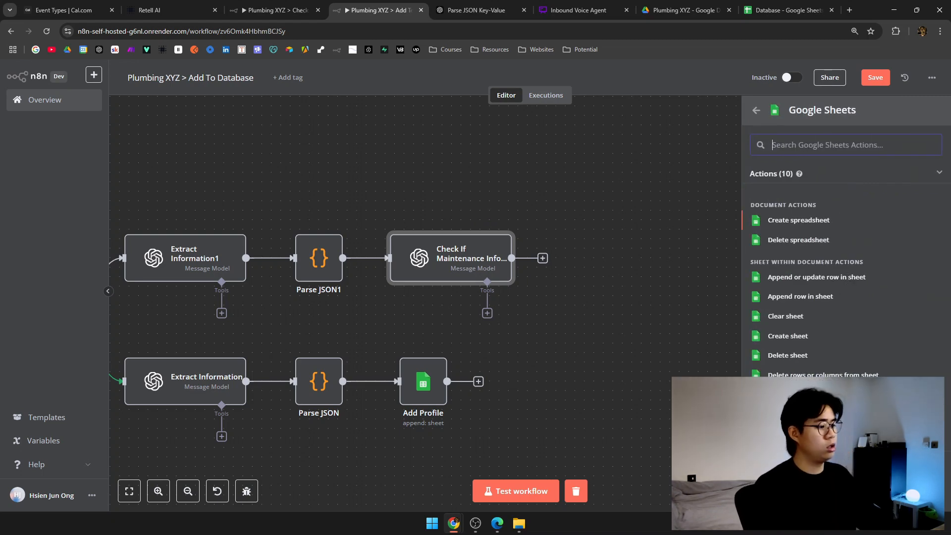
click(798, 415)
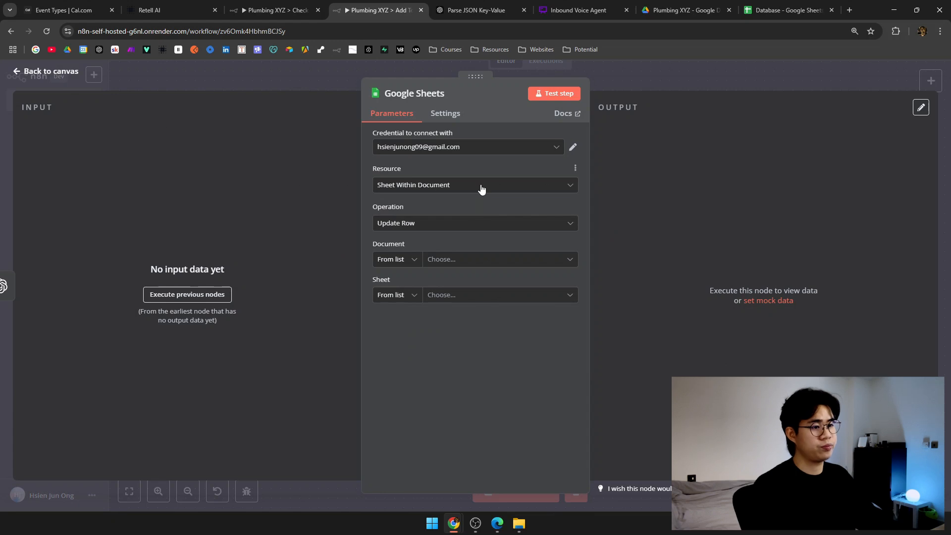
click(475, 223)
click(473, 225)
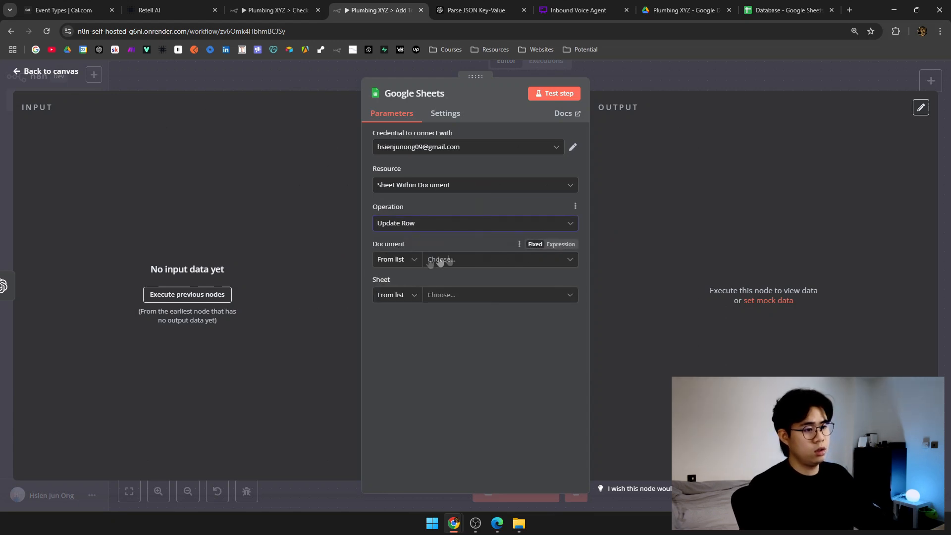
Set the document By ID, using the Database spreadsheet ID copied from its URL.
click(410, 263)
click(408, 324)
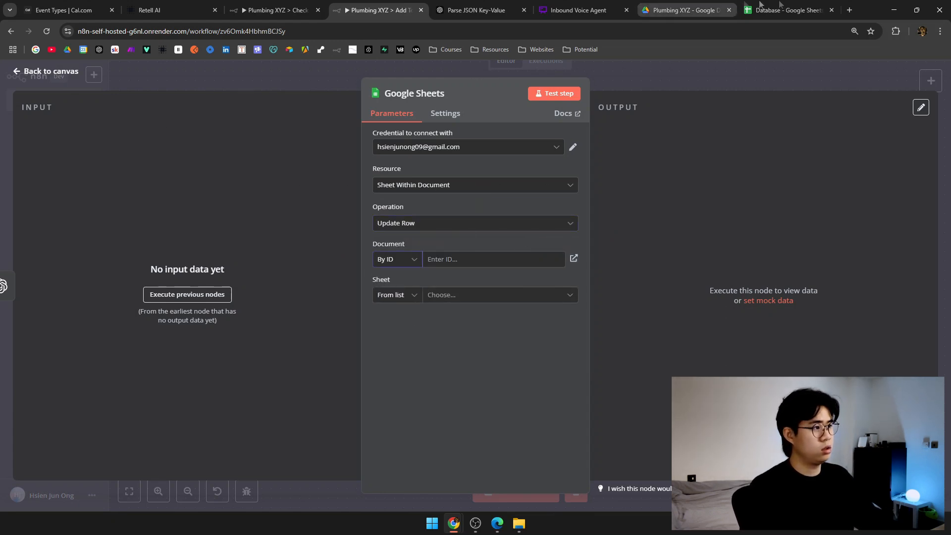
click(788, 10)
click(223, 34)
click(197, 35)
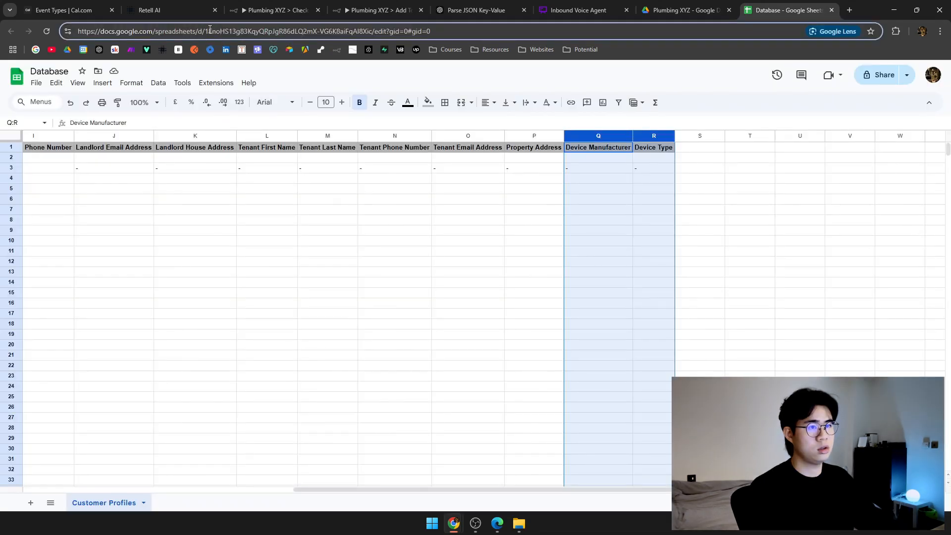
drag(211, 29, 366, 30)
key(ctrl+c)
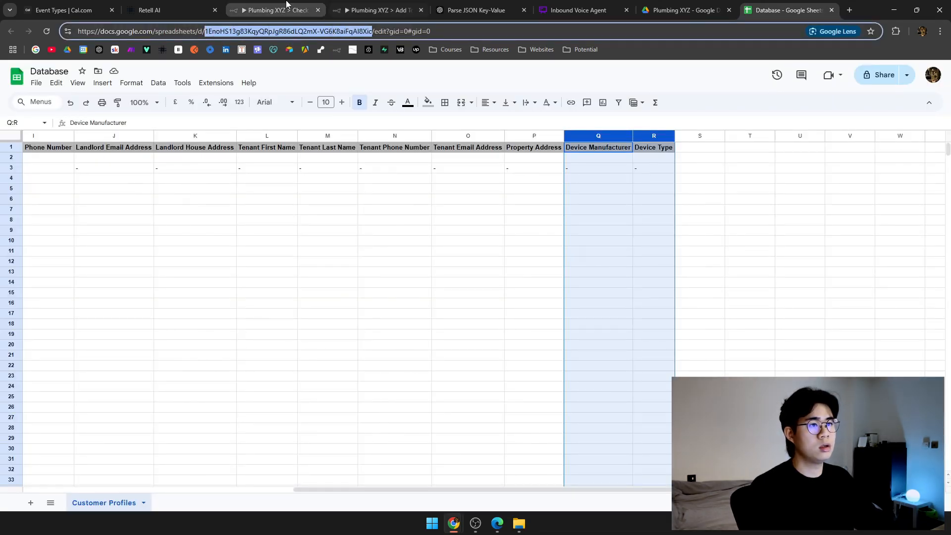
click(287, 4)
click(395, 4)
click(482, 259)
key(ctrl+v)
Point the update step at the sheet named 'Customer Profiles'.
click(415, 295)
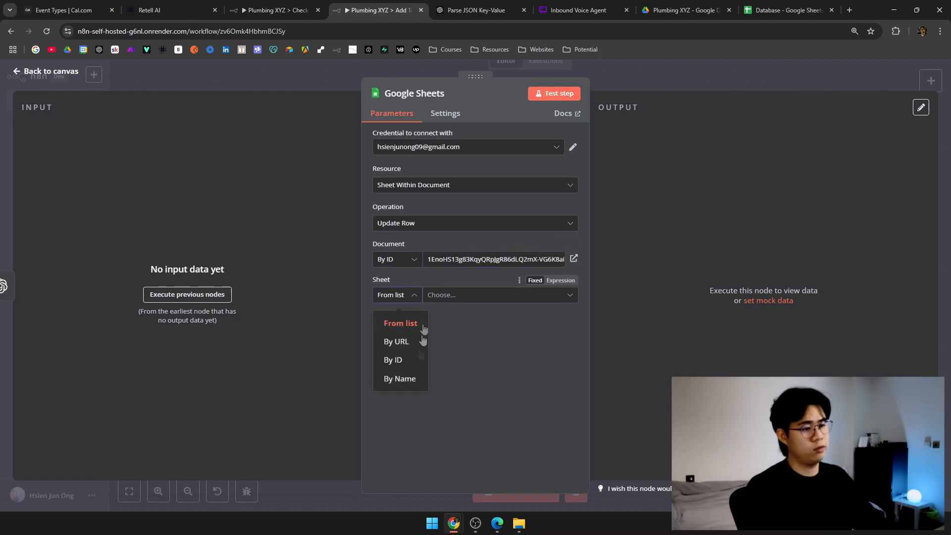
click(400, 379)
text(Customer Pro)
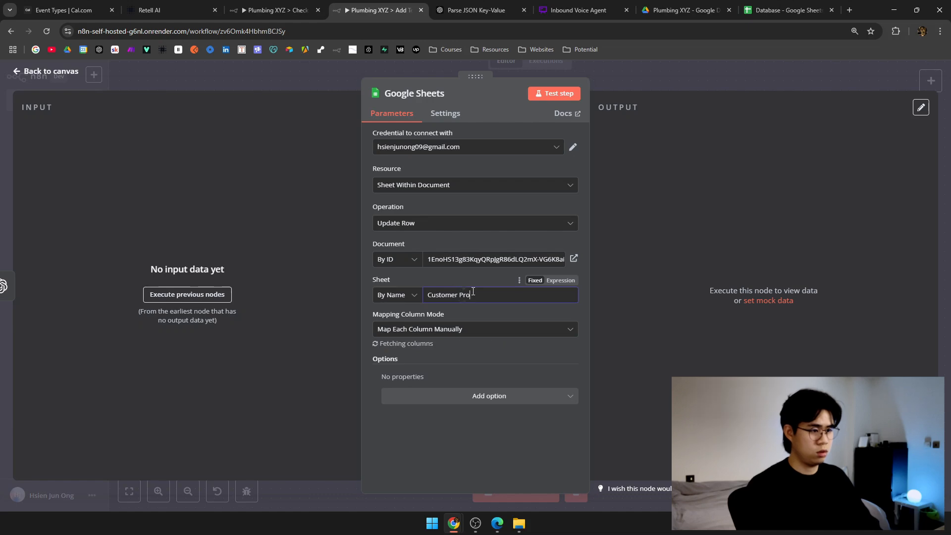
text(files)
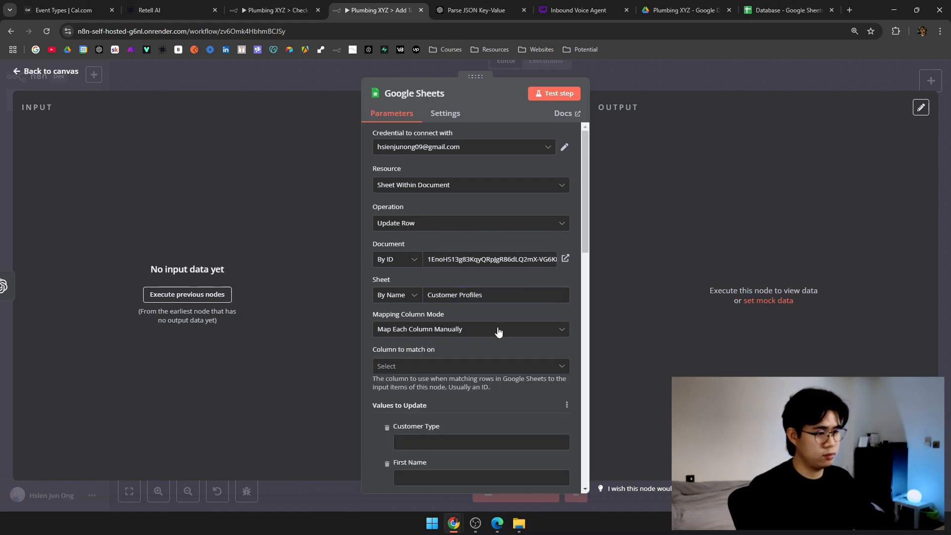
scroll(498, 332, down, 3)
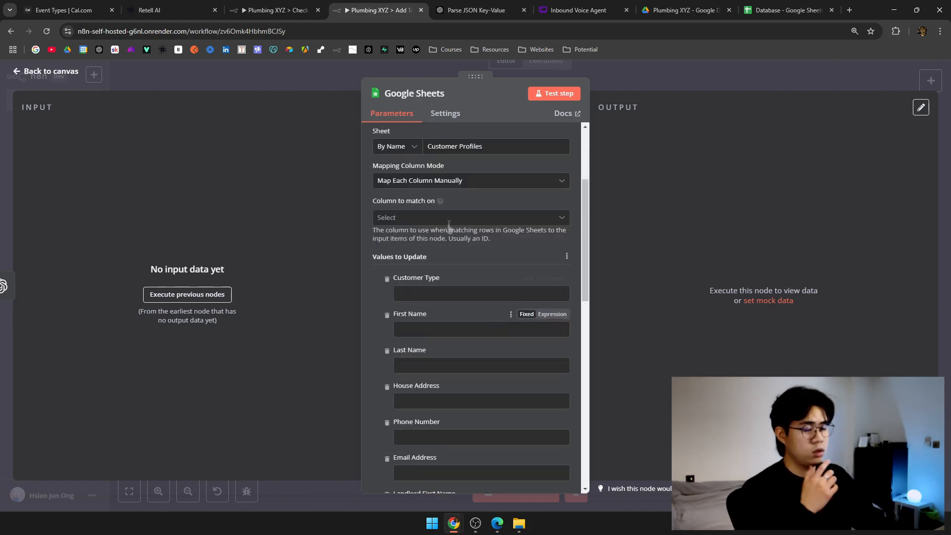
Match rows on the First Name column and return to the canvas.
click(448, 218)
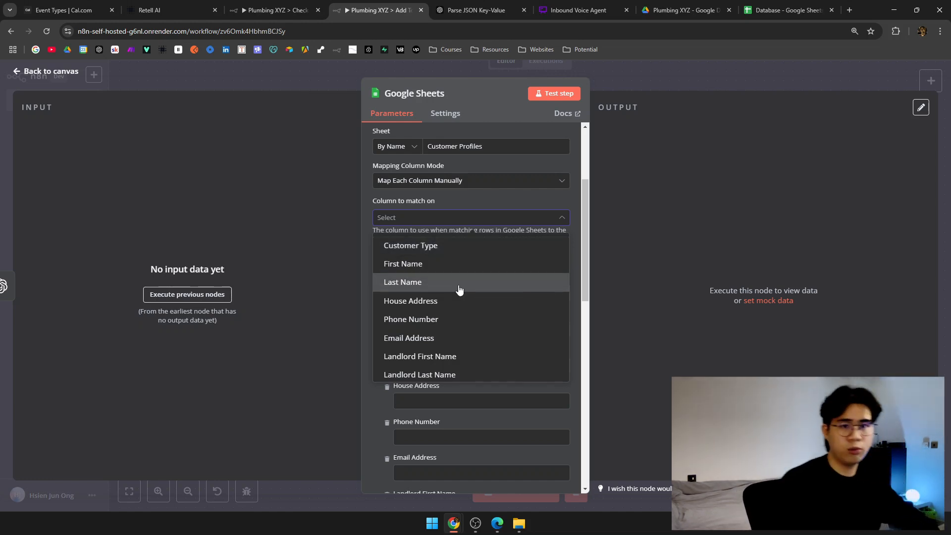
click(452, 267)
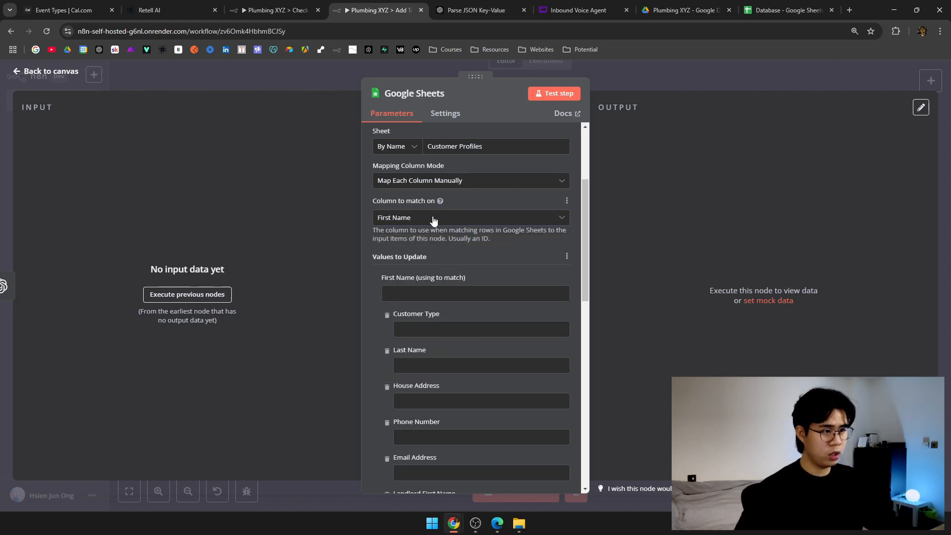
scroll(473, 242, down, 1)
click(415, 249)
click(694, 82)
drag(408, 247, 758, 191)
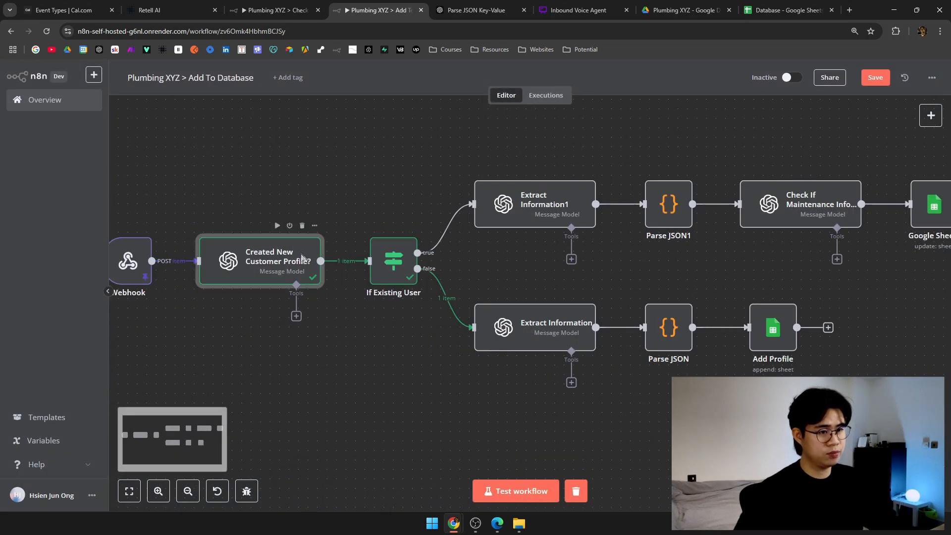
Review the settings of the Created New Customer Profile? and Extract Information1 nodes.
double_click(303, 255)
scroll(515, 258, down, 4)
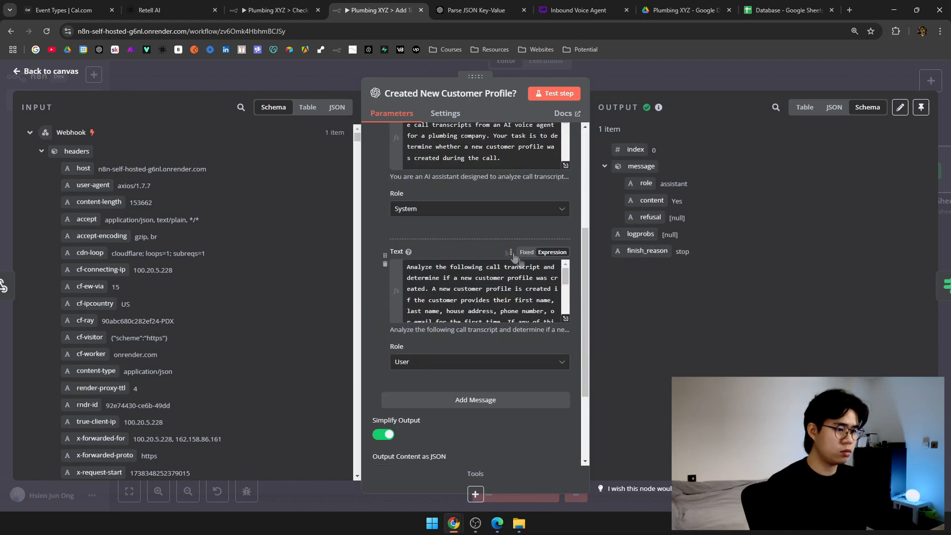
scroll(523, 268, down, 5)
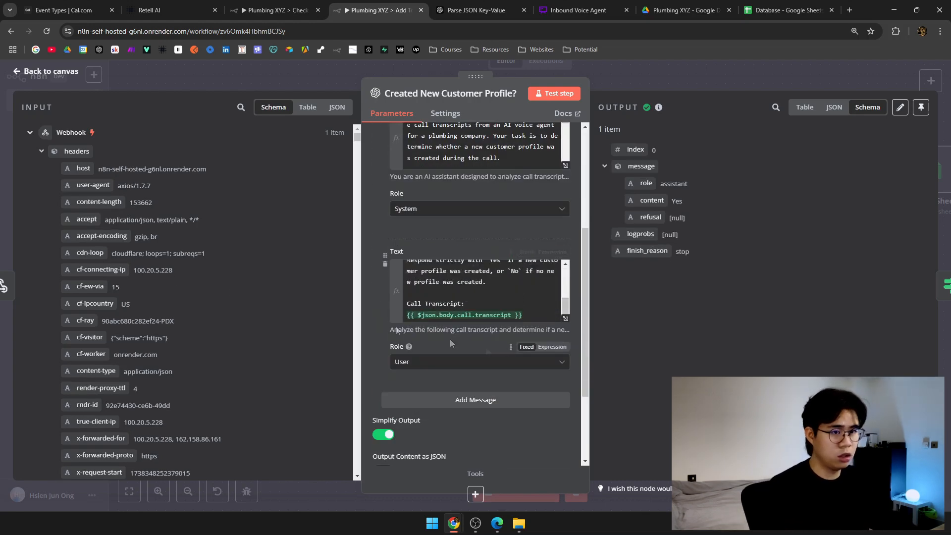
scroll(139, 263, down, 6)
scroll(138, 263, down, 10)
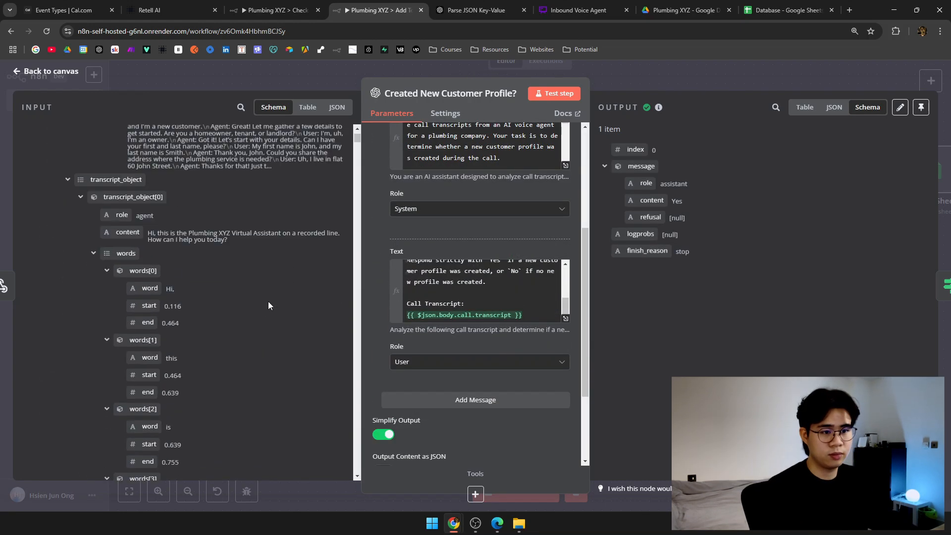
scroll(211, 256, up, 4)
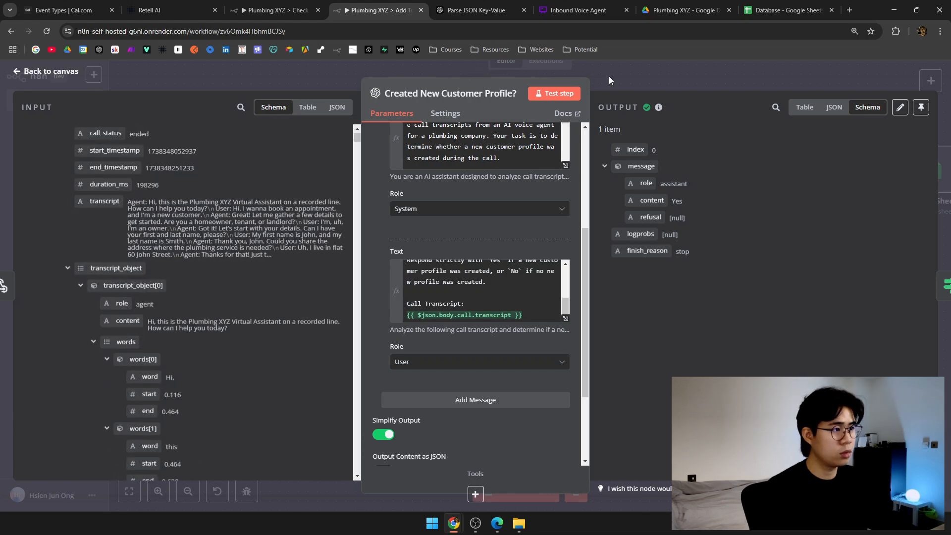
click(610, 79)
double_click(473, 218)
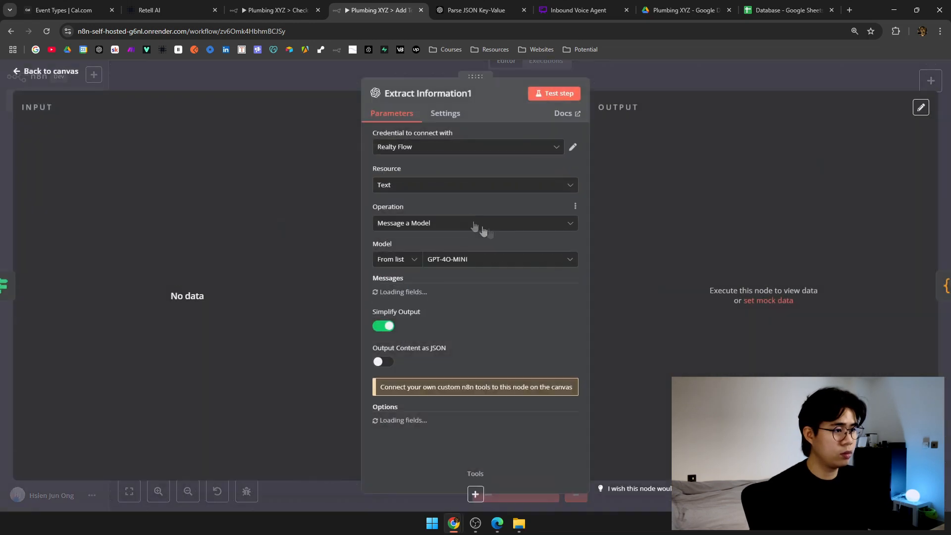
scroll(525, 286, down, 2)
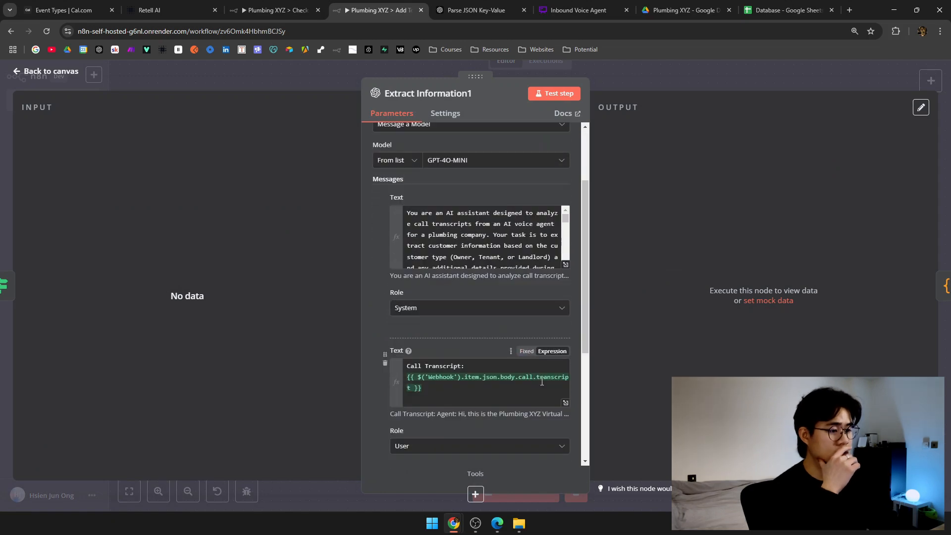
scroll(529, 341, down, 4)
click(663, 77)
Test-run Parse JSON and inspect its parsed customer output, starting with Customer Type Owner.
drag(622, 148, 408, 154)
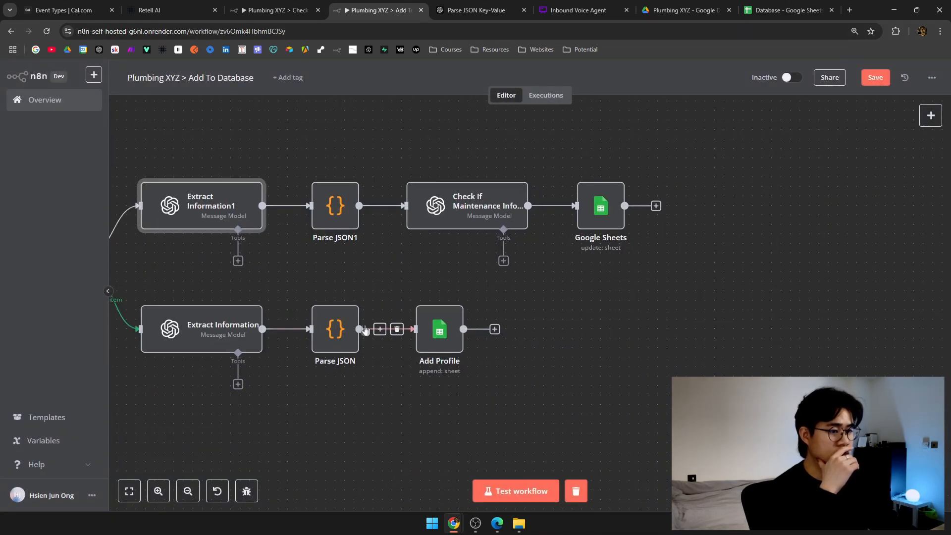
click(219, 295)
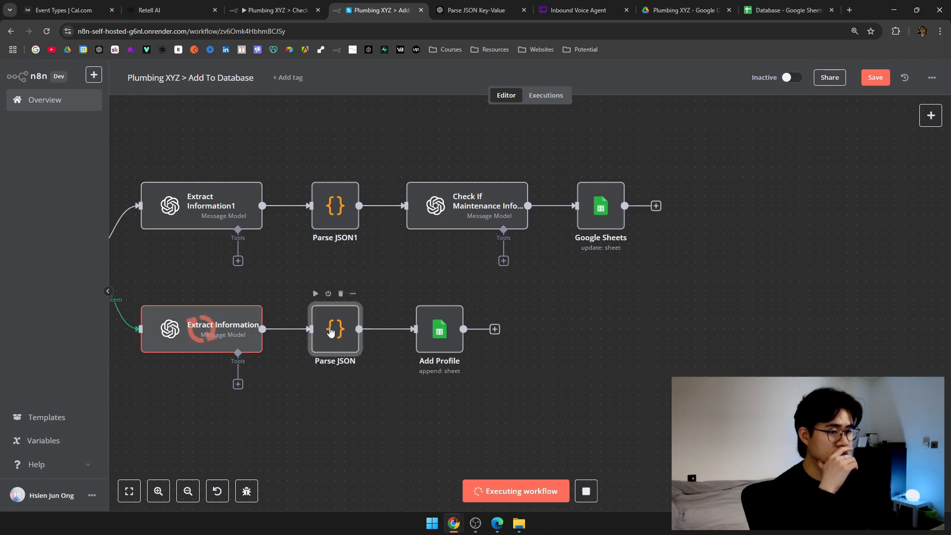
click(315, 296)
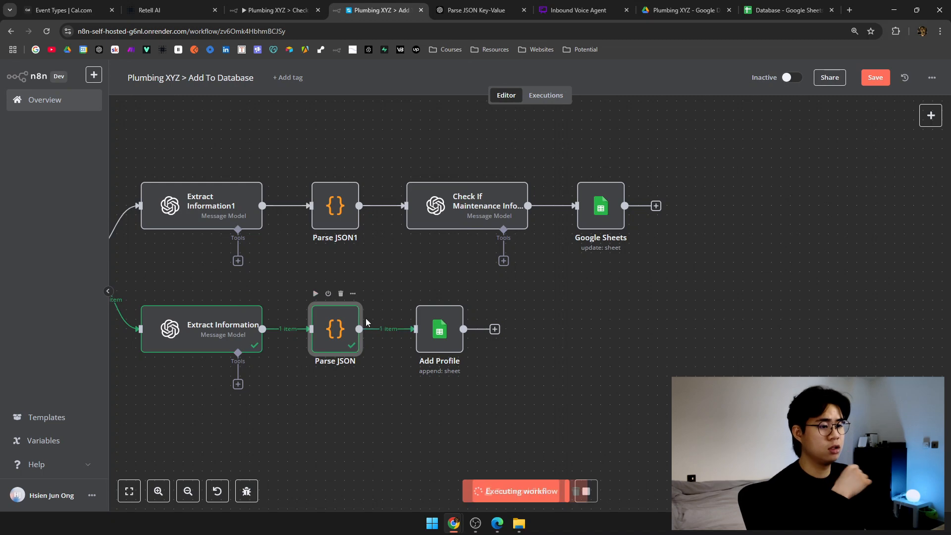
double_click(345, 325)
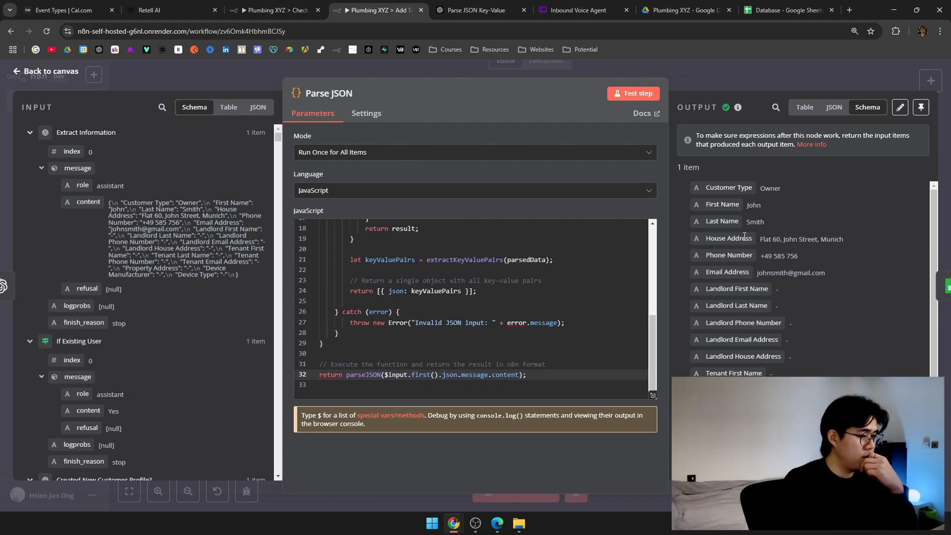
Read through the Check If Maintenance Info Provided message texts, then return to the canvas.
click(694, 65)
double_click(497, 204)
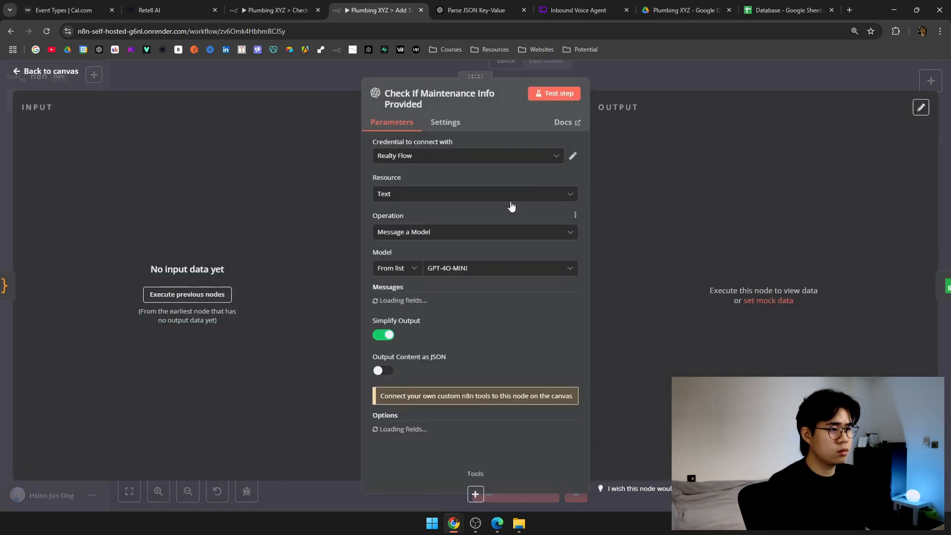
scroll(503, 267, down, 5)
scroll(496, 269, down, 1)
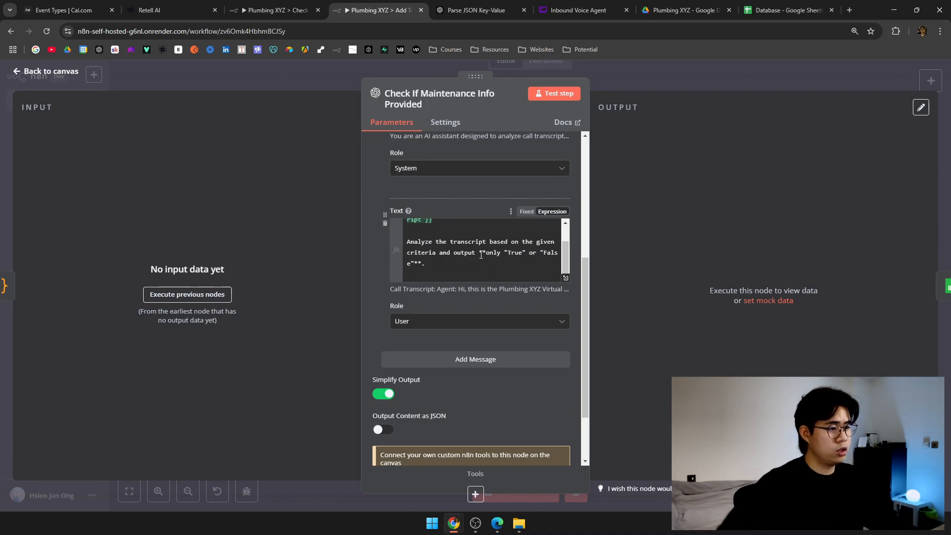
scroll(480, 256, up, 2)
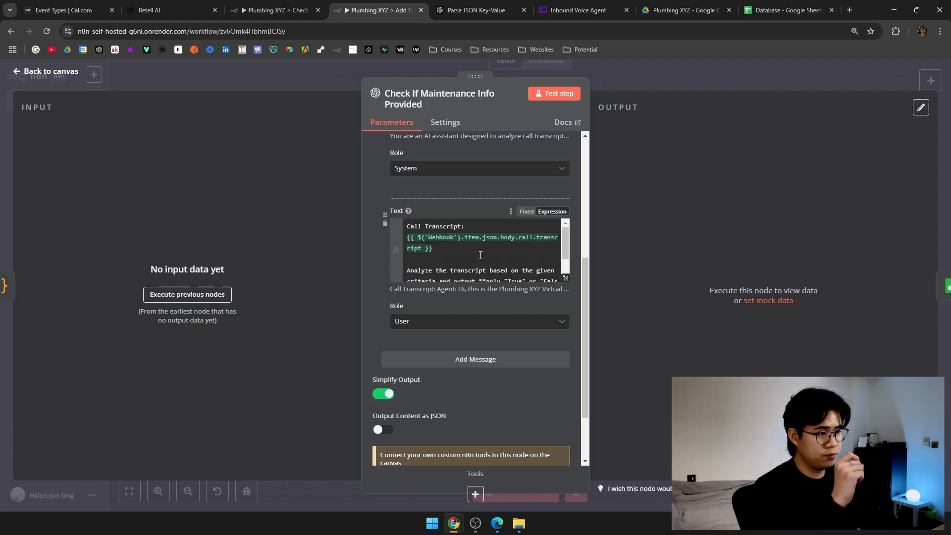
scroll(480, 255, up, 4)
scroll(522, 284, down, 3)
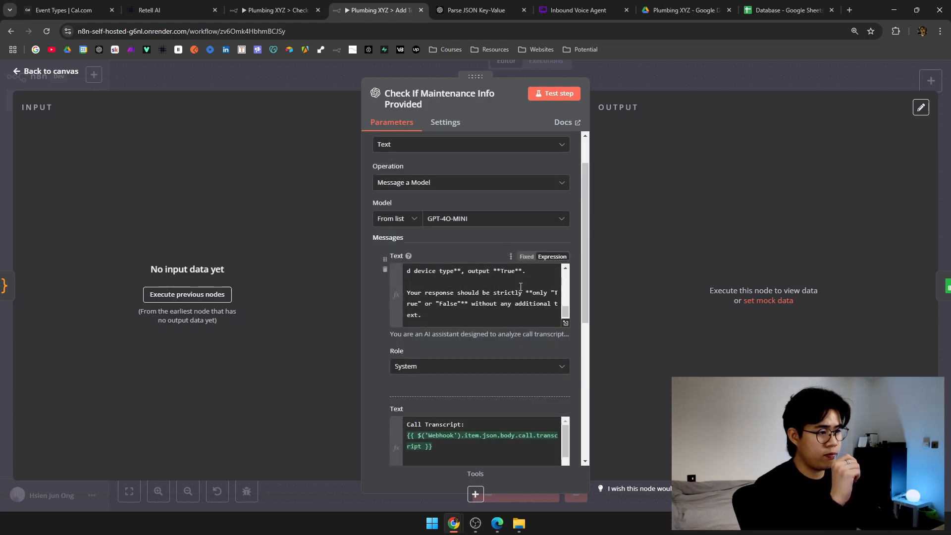
scroll(520, 290, up, 2)
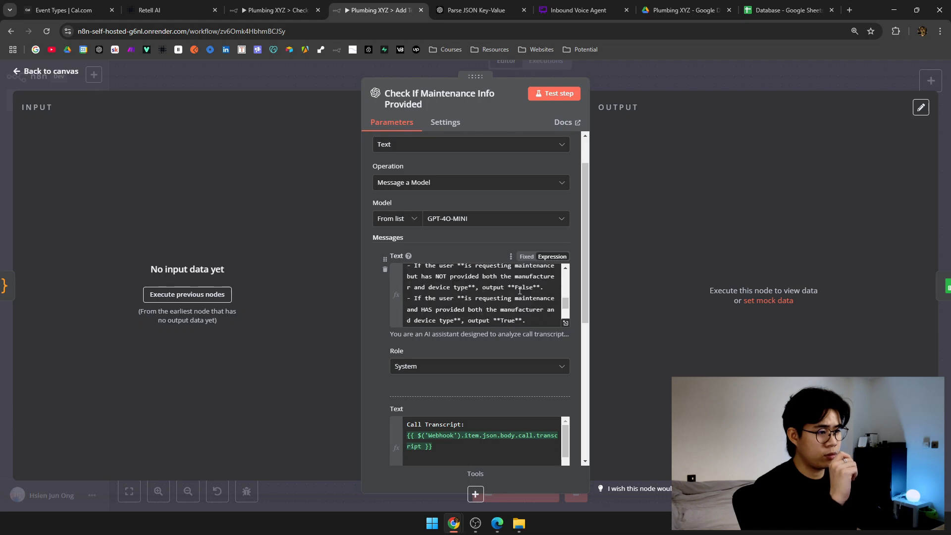
click(623, 72)
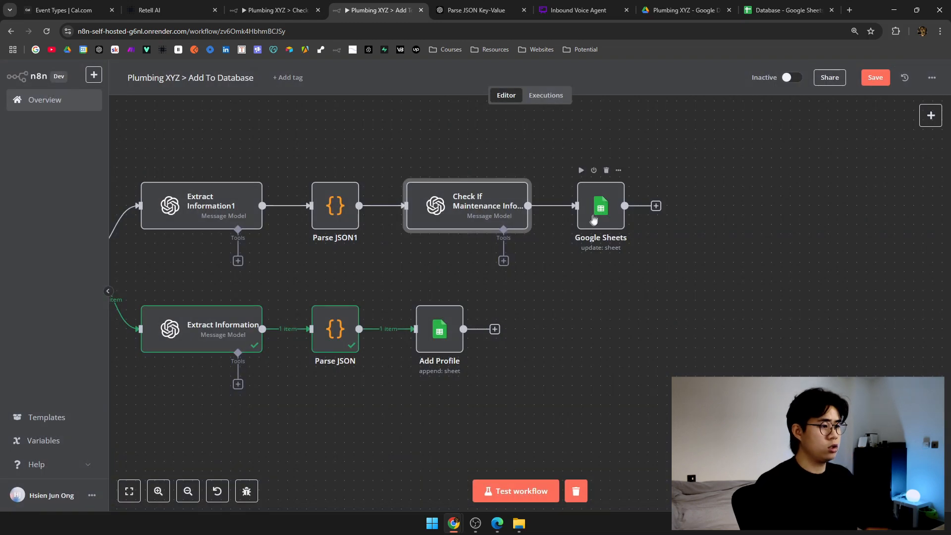
Insert an If node between the maintenance check and the Google Sheets step.
click(576, 206)
text(if)
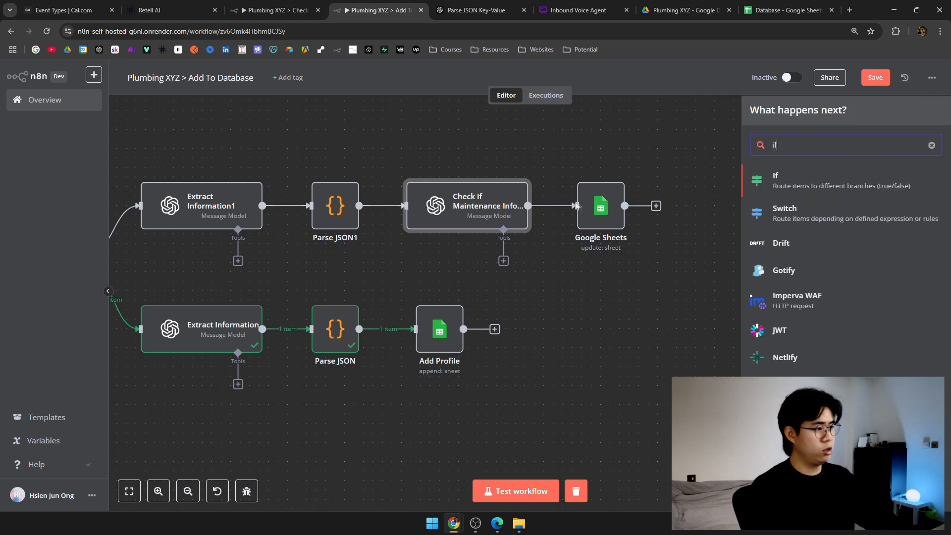
key(Return)
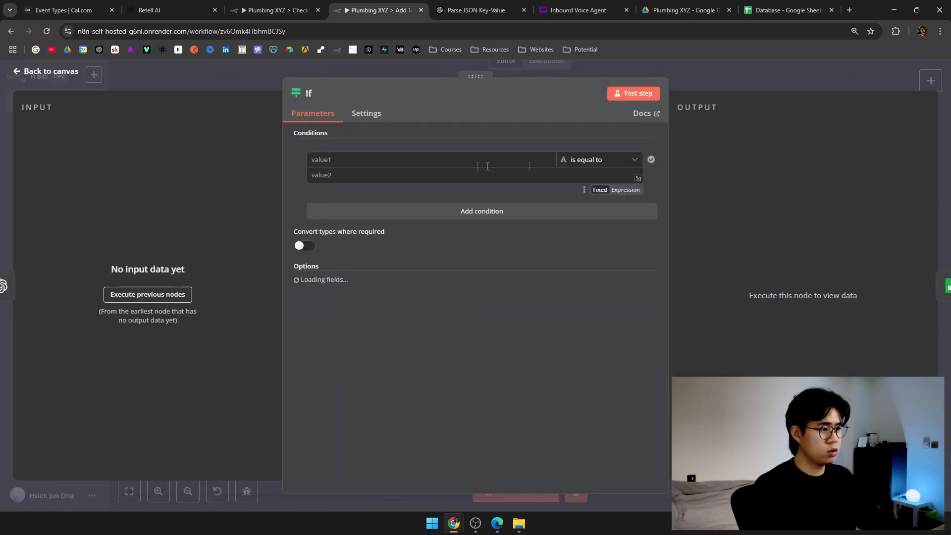
click(453, 162)
click(237, 76)
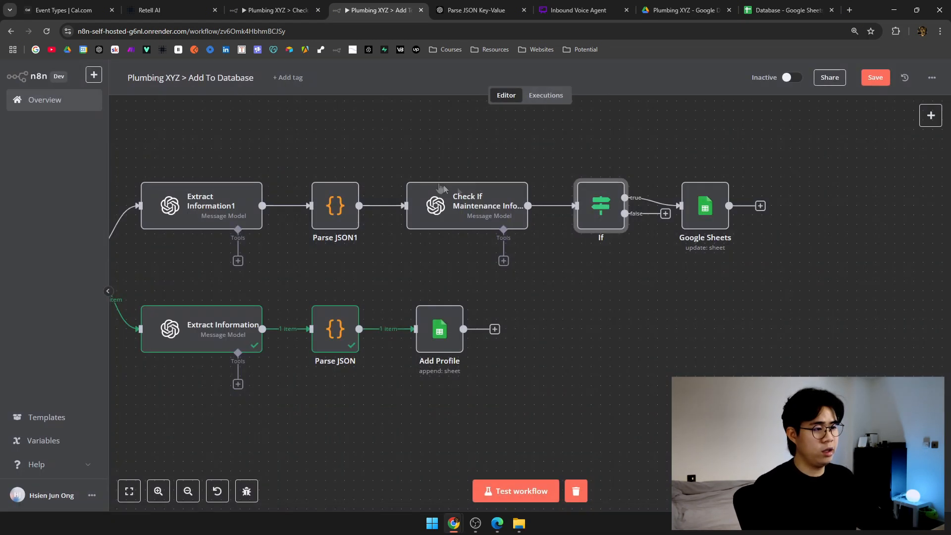
scroll(486, 213, up, 1)
scroll(486, 212, right, 2)
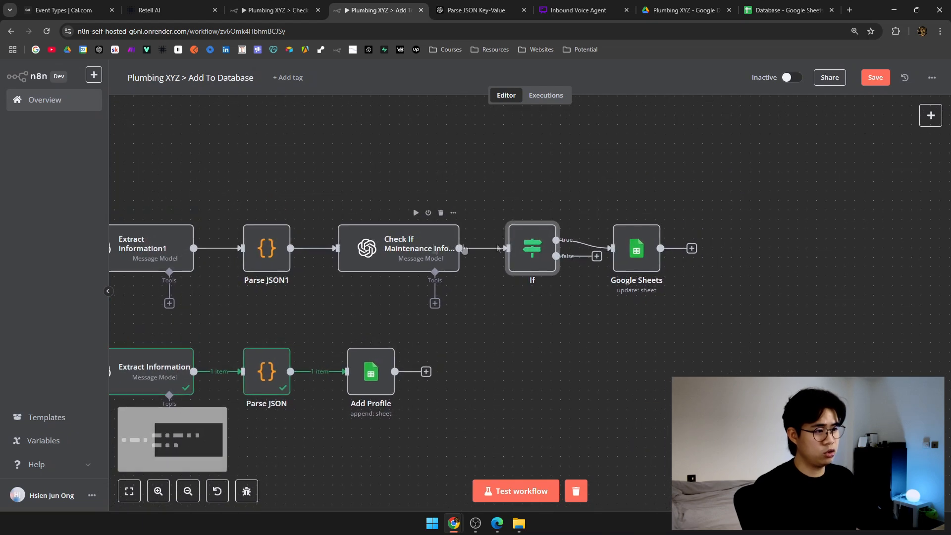
drag(656, 243, 723, 157)
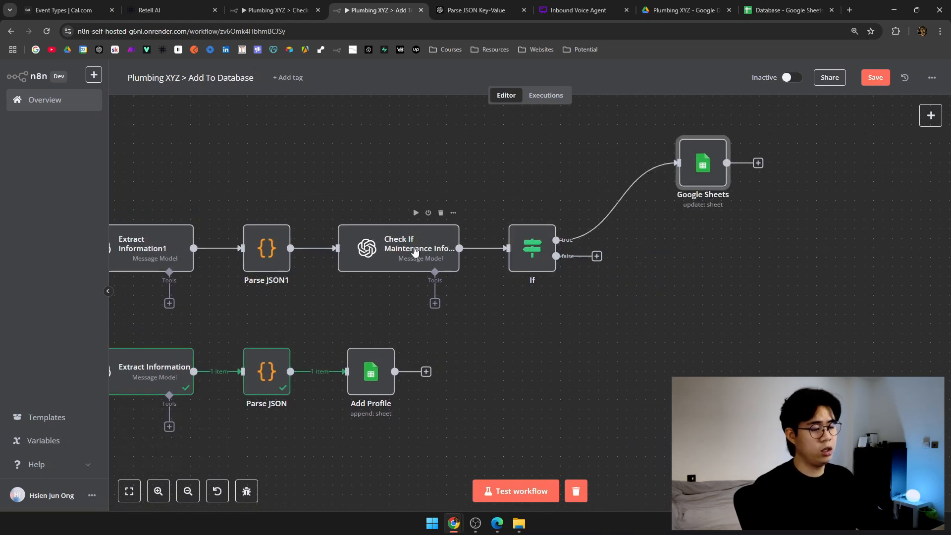
Rename the If node to 'If Maintenance Info Provided' and tidy the node layout.
right_click(524, 247)
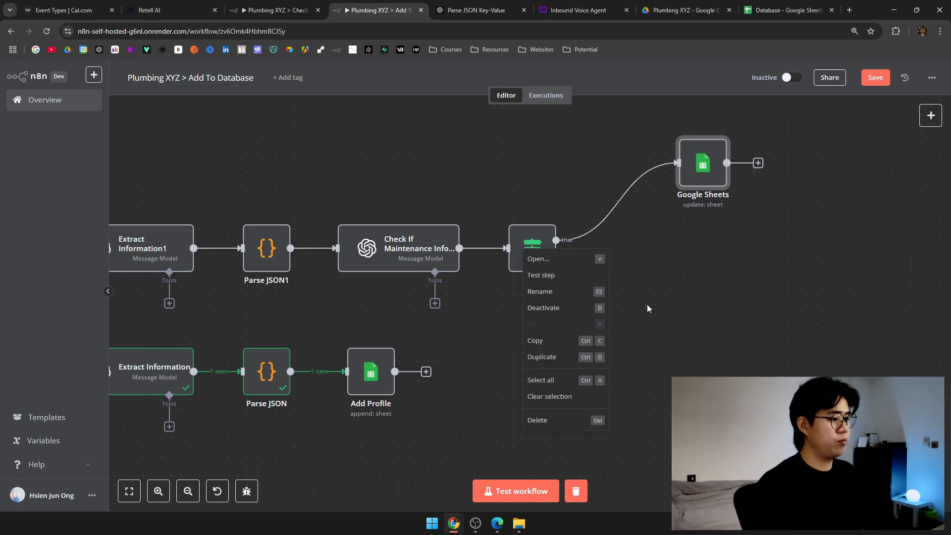
click(565, 289)
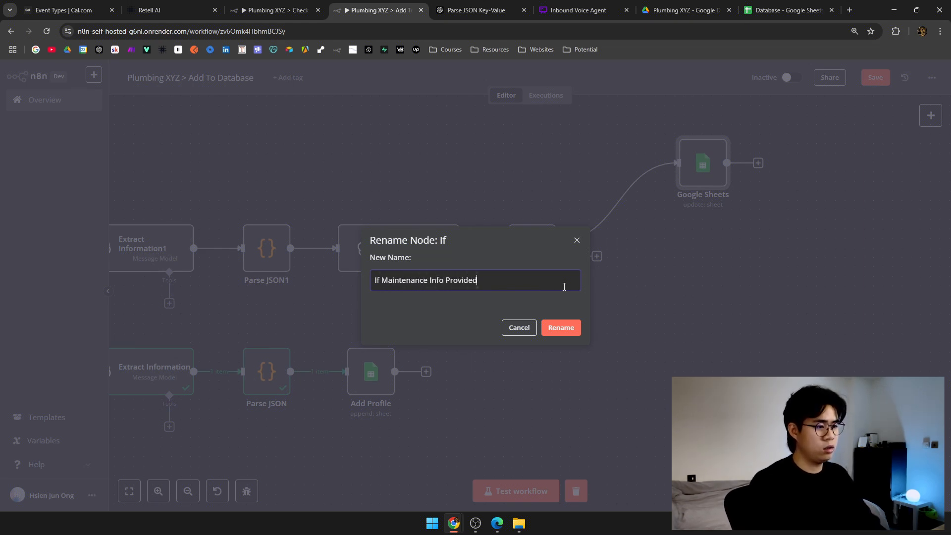
text(If Maintenance Info Provided)
key(Return)
drag(720, 264, 619, 324)
drag(603, 234, 583, 233)
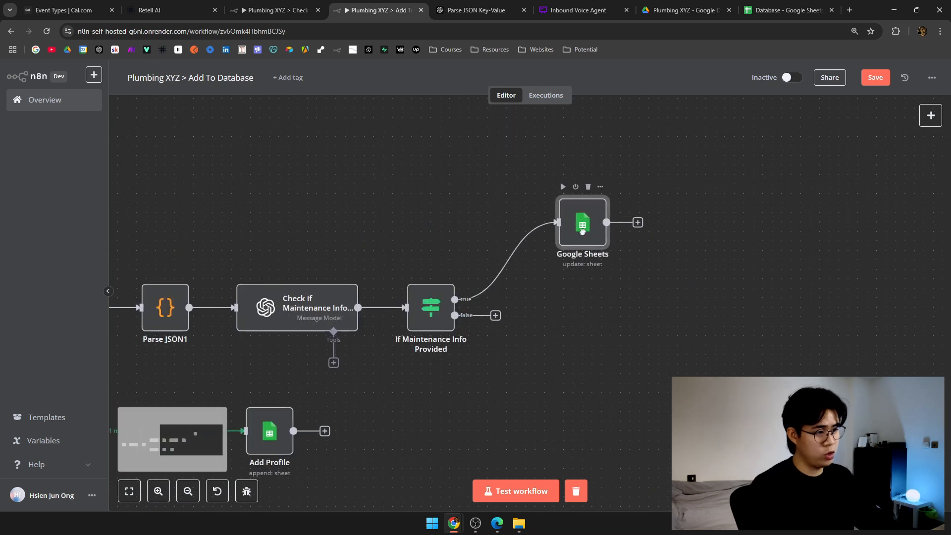
Add a 'No Operation, do nothing' node on the If node's false branch.
click(495, 315)
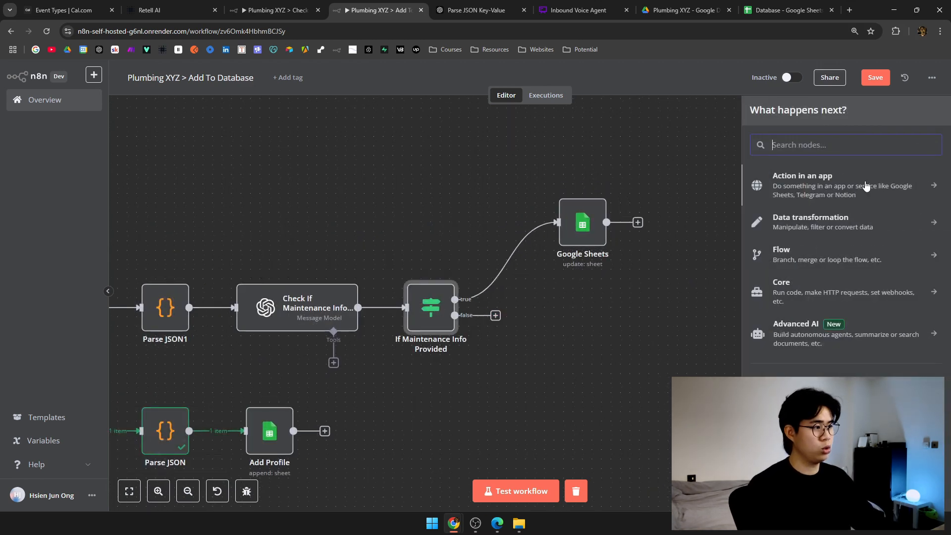
text(ignore)
key(ctrl+BackSpace)
text(do)
key(ctrl+BackSpace)
text(nothgin)
key(ctrl+BackSpace)
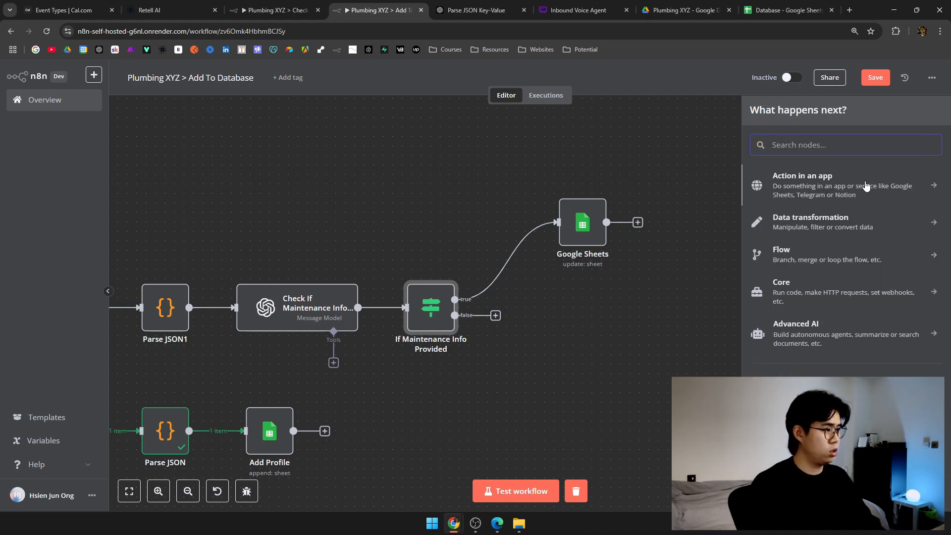
text(nothin)
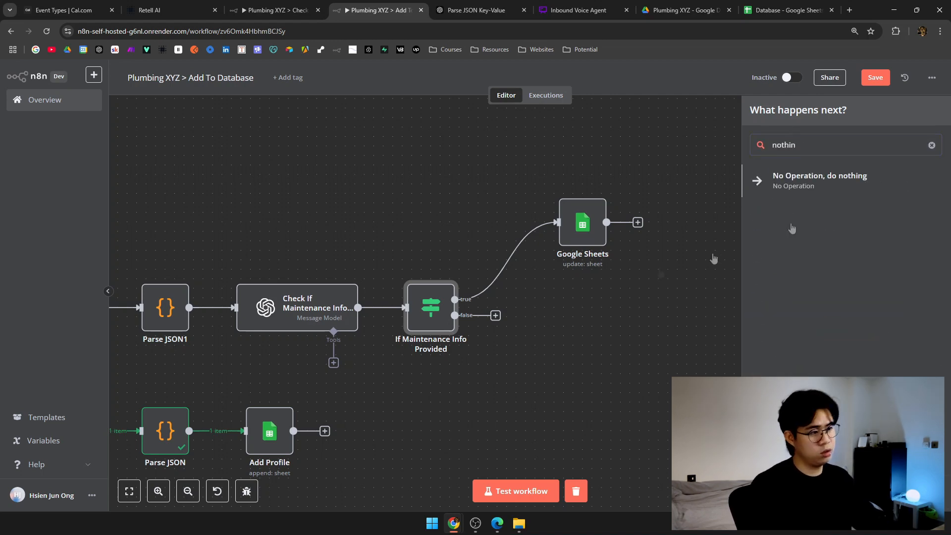
click(857, 193)
click(689, 67)
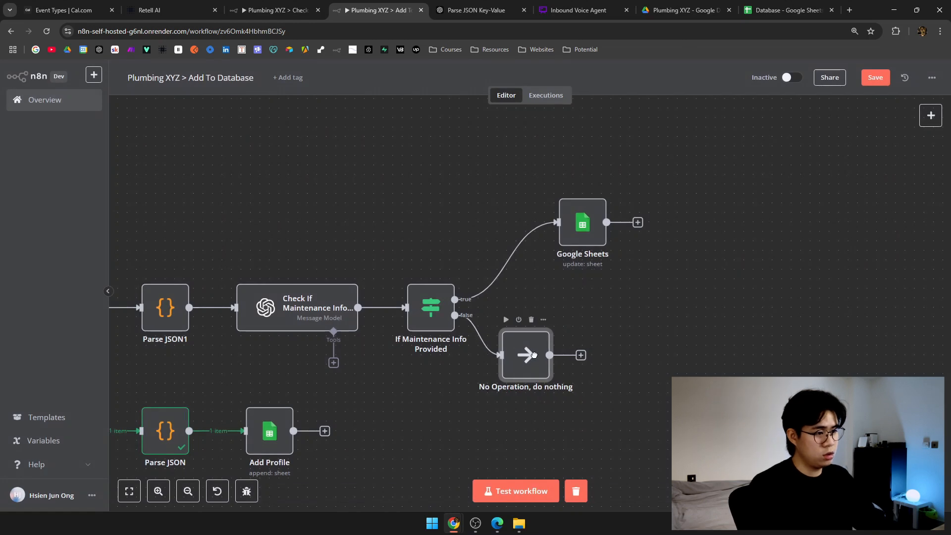
Move Google Sheets closer to the true branch and pan across the workflow to review.
scroll(525, 322, left, 4)
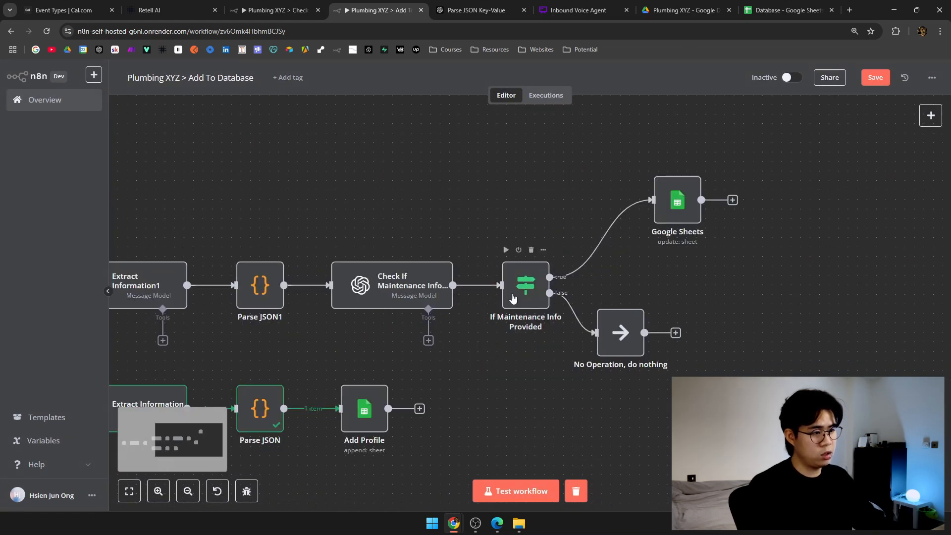
drag(674, 202, 617, 240)
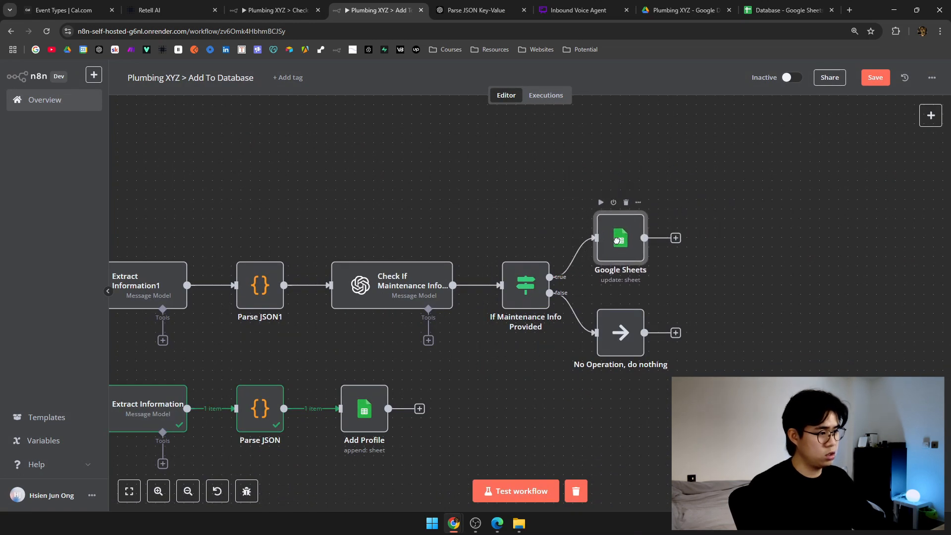
scroll(707, 327, left, 3)
scroll(707, 327, down, 2)
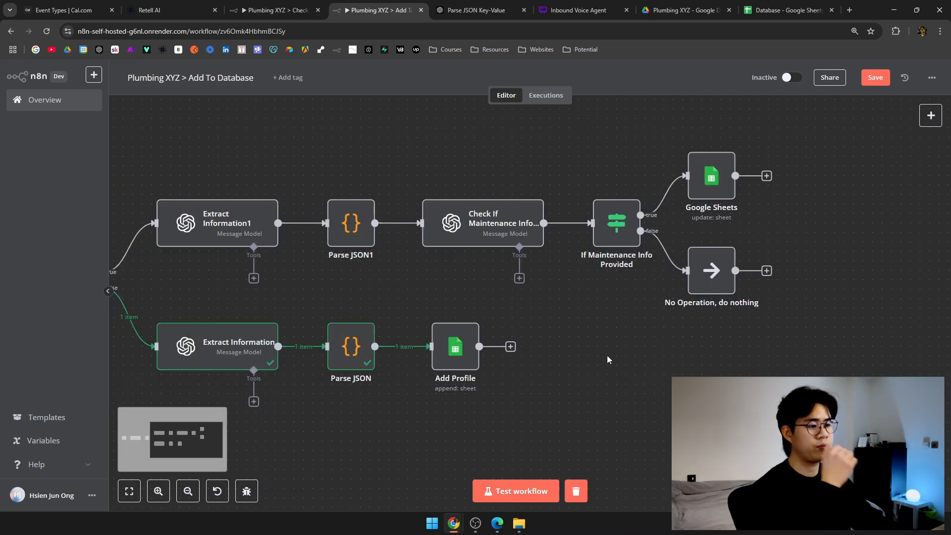
drag(616, 358, 715, 366)
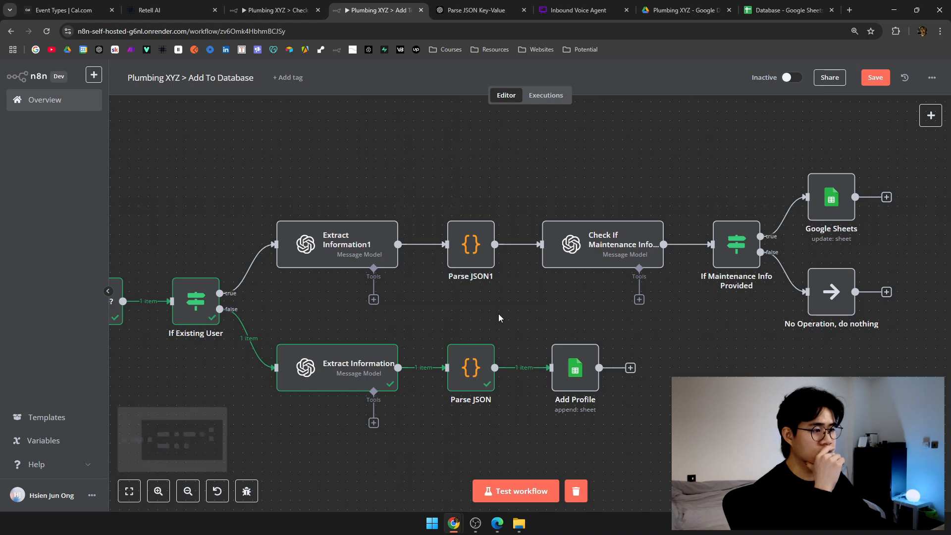
drag(474, 326, 676, 318)
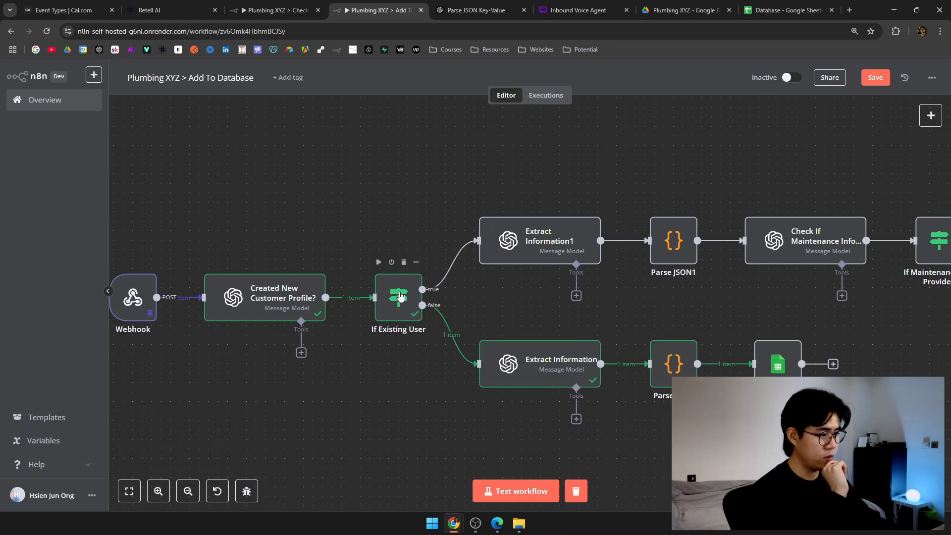
scroll(530, 281, right, 6)
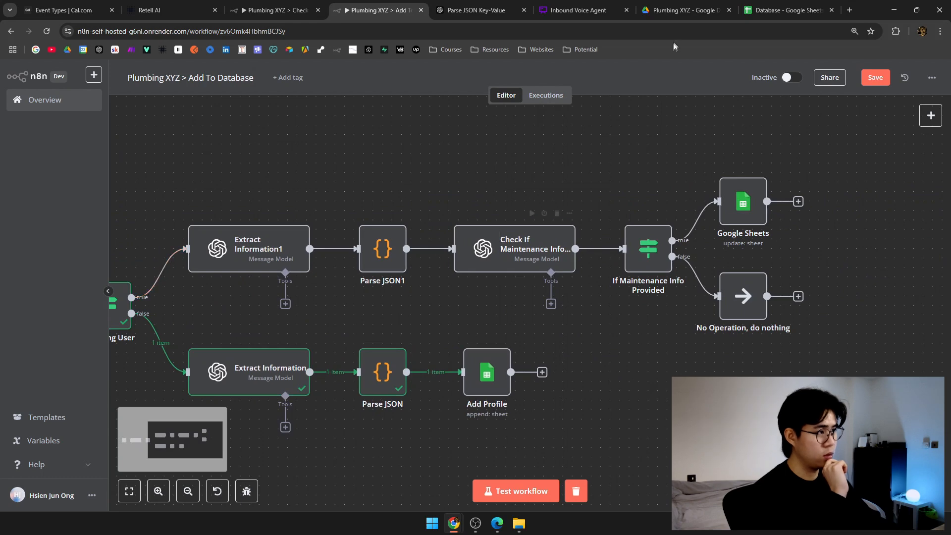
click(788, 10)
click(495, 208)
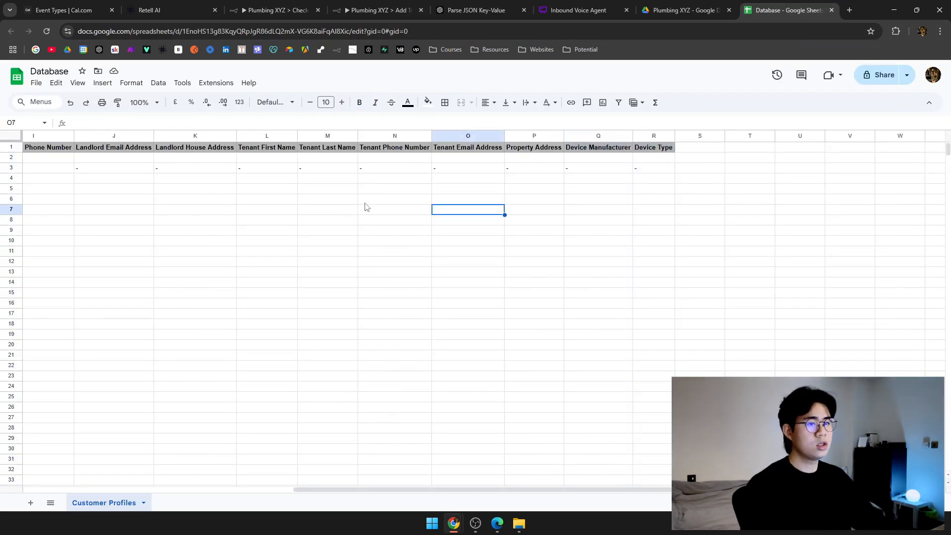
scroll(367, 208, left, 8)
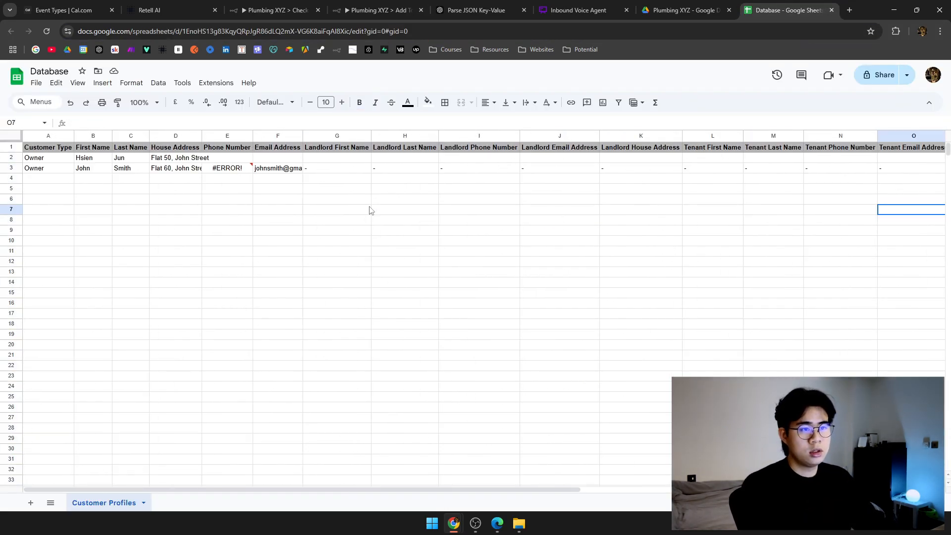
click(9, 168)
scroll(353, 161, right, 6)
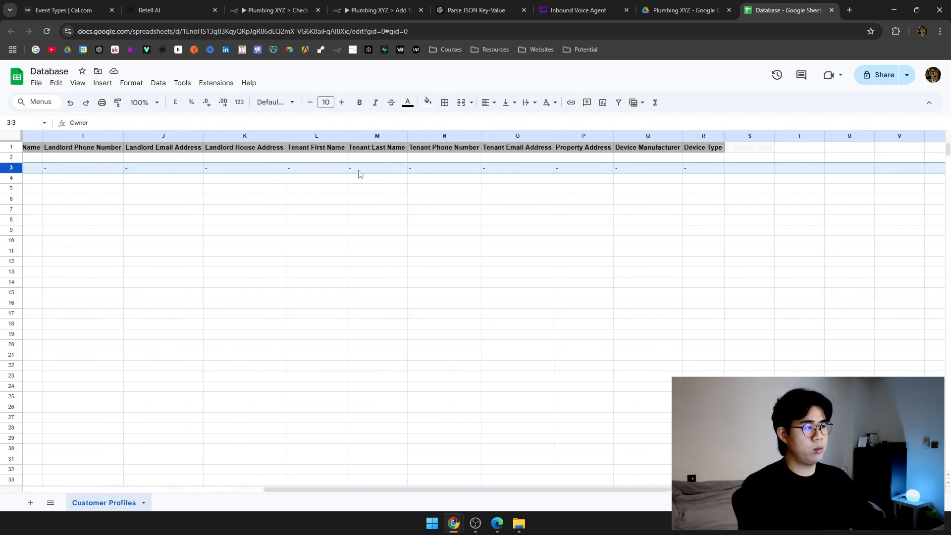
click(563, 167)
drag(628, 170, 570, 169)
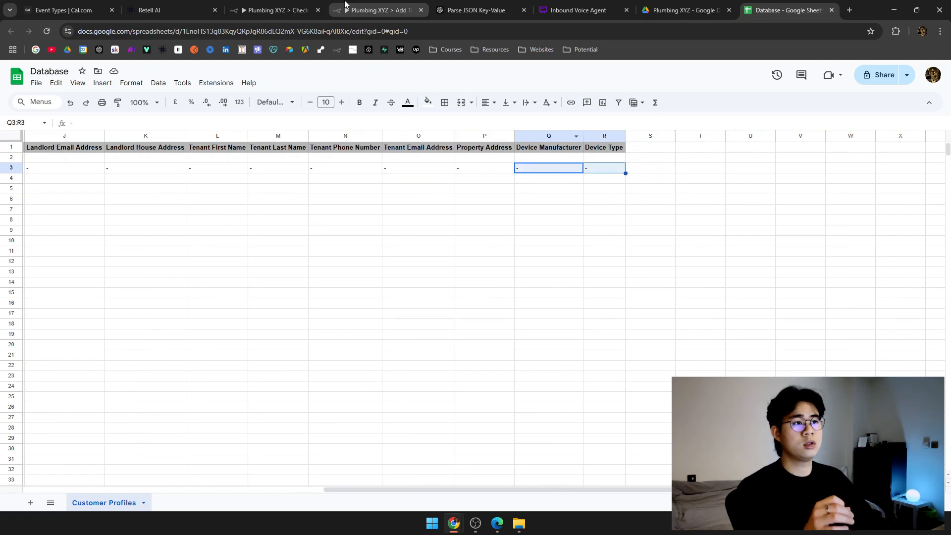
click(379, 10)
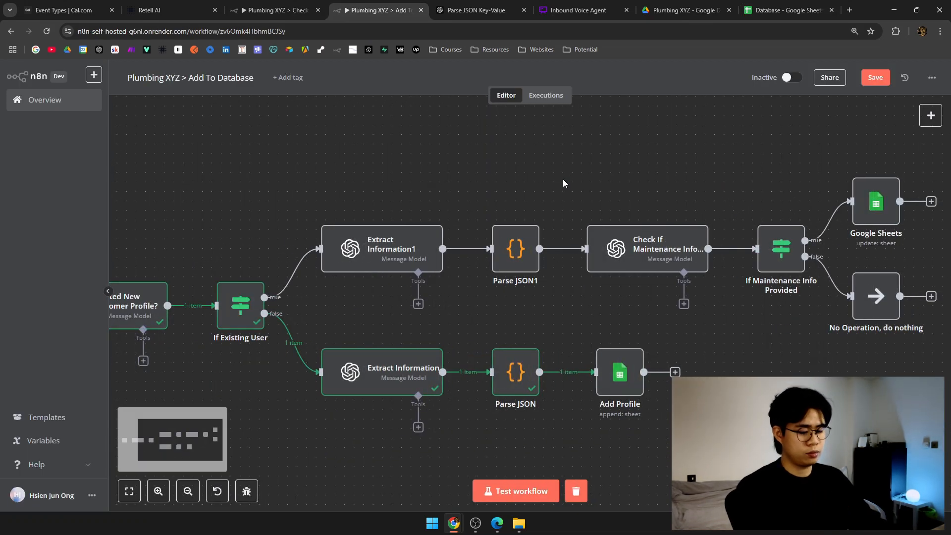
Save the Check Database workflow and run a test of it.
key(1)
click(277, 10)
click(196, 6)
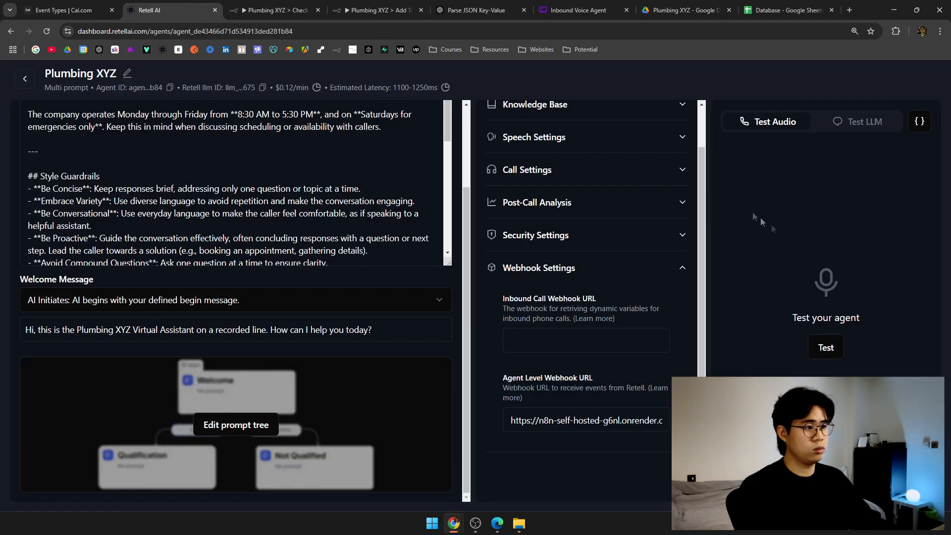
click(275, 7)
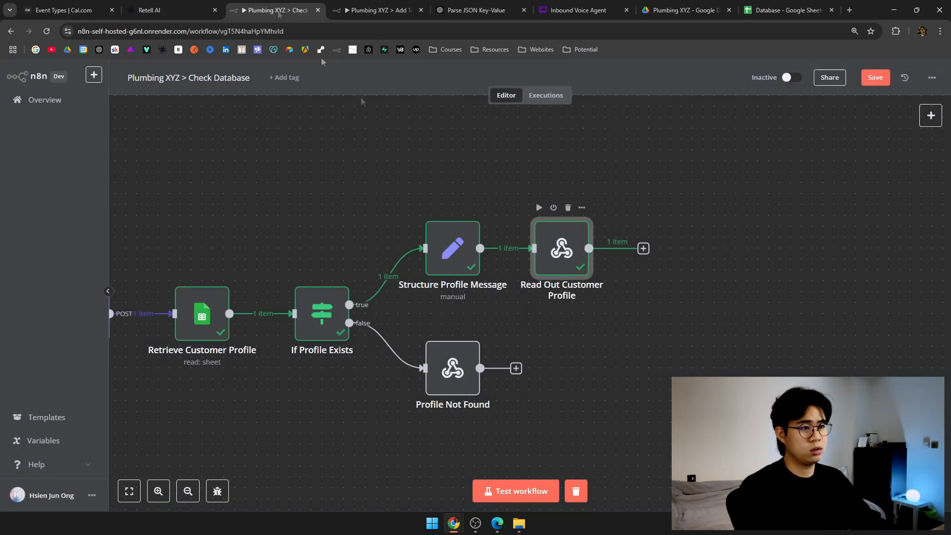
drag(359, 223, 496, 223)
scroll(475, 222, down, 1)
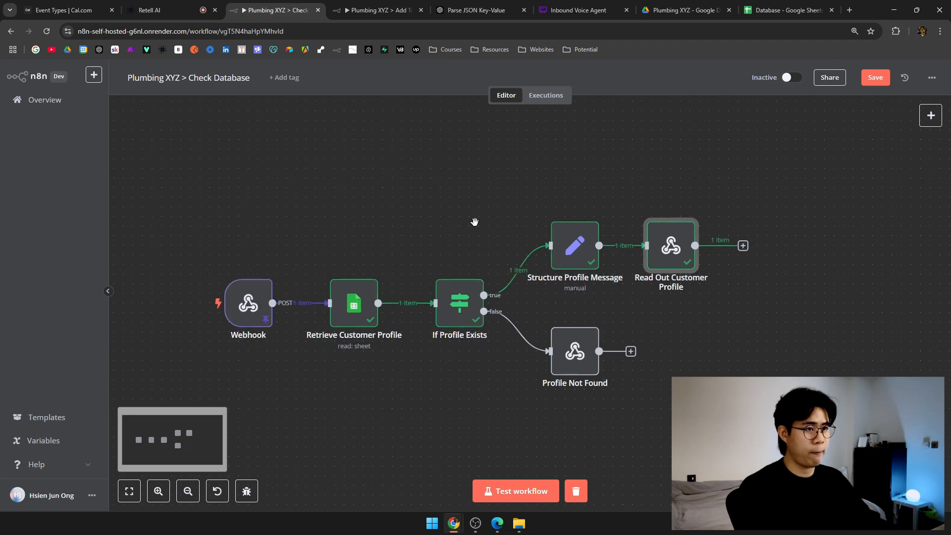
key(ctrl+s)
click(525, 491)
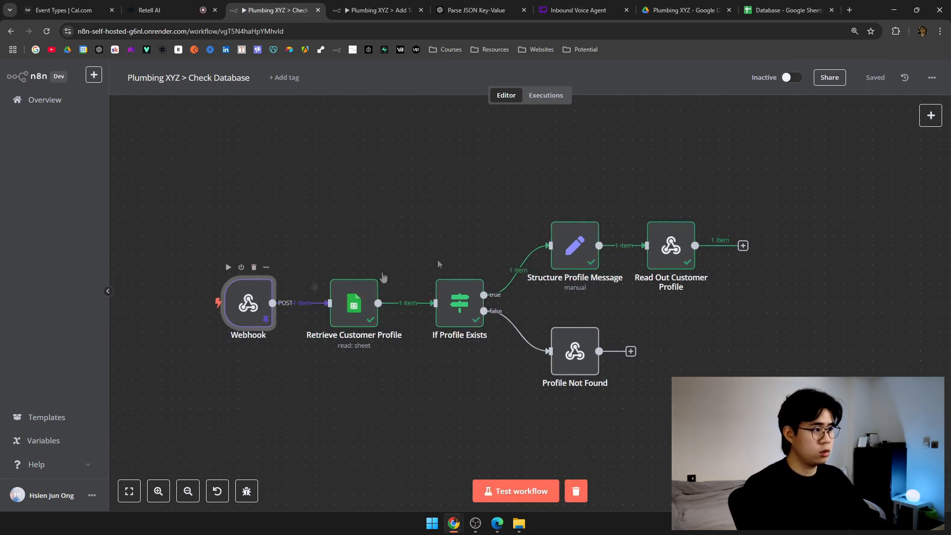
Unpin the Check Database Webhook's data and set the workflow waiting for a test call.
double_click(242, 299)
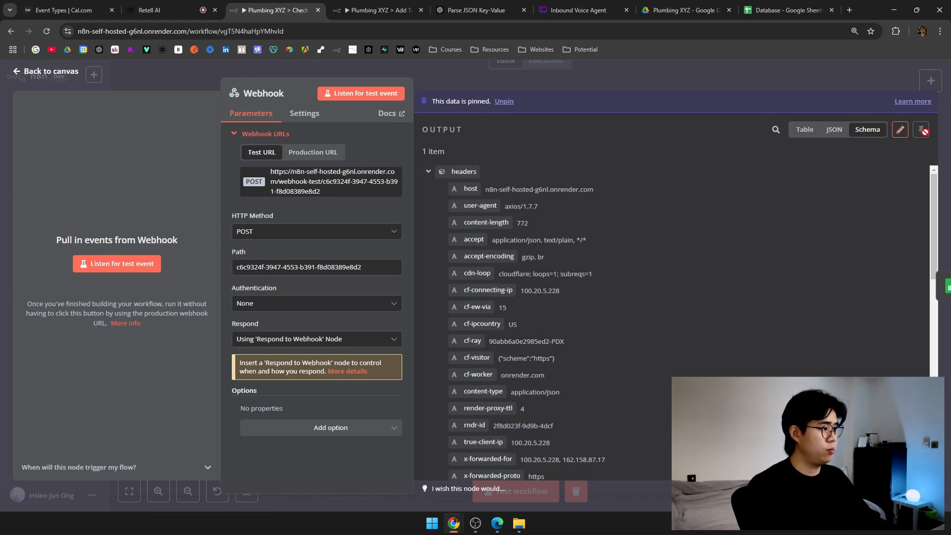
click(473, 69)
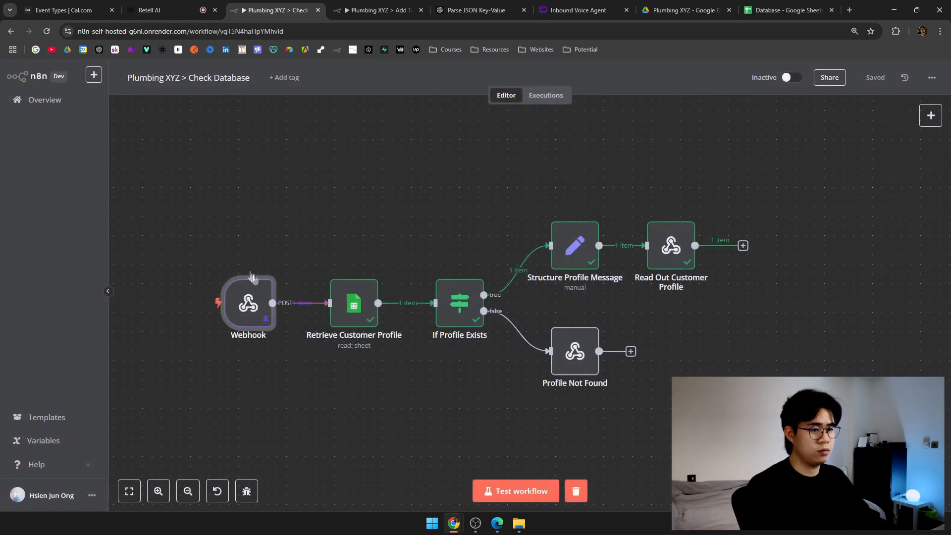
click(575, 491)
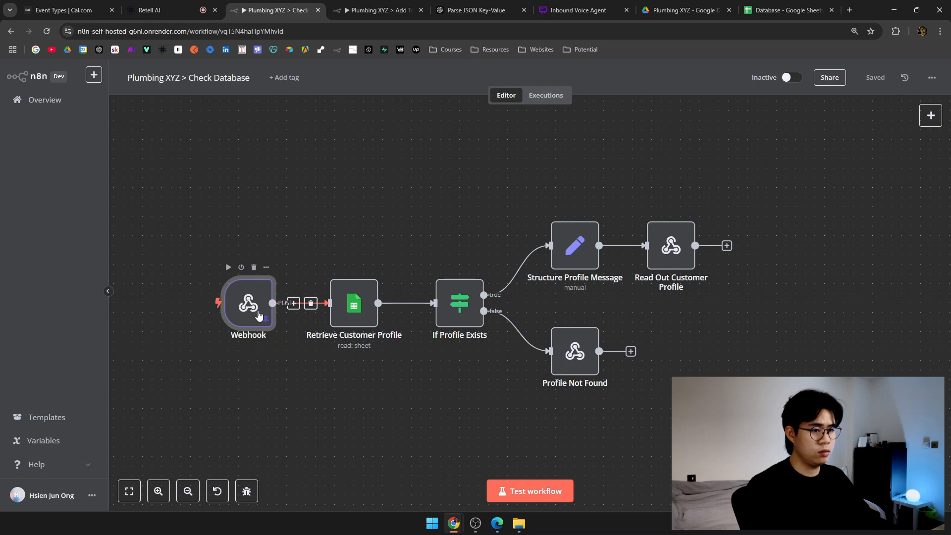
double_click(259, 315)
click(361, 93)
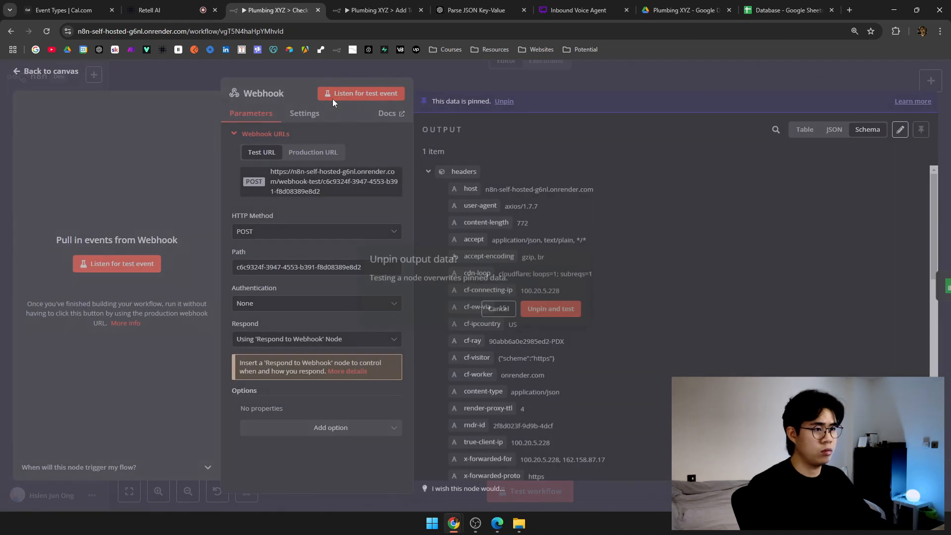
click(568, 312)
click(566, 74)
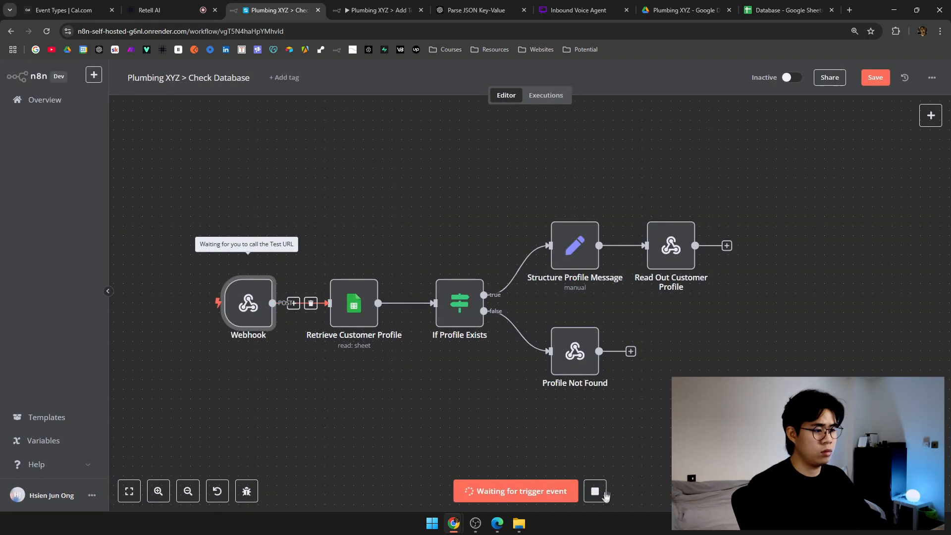
click(518, 491)
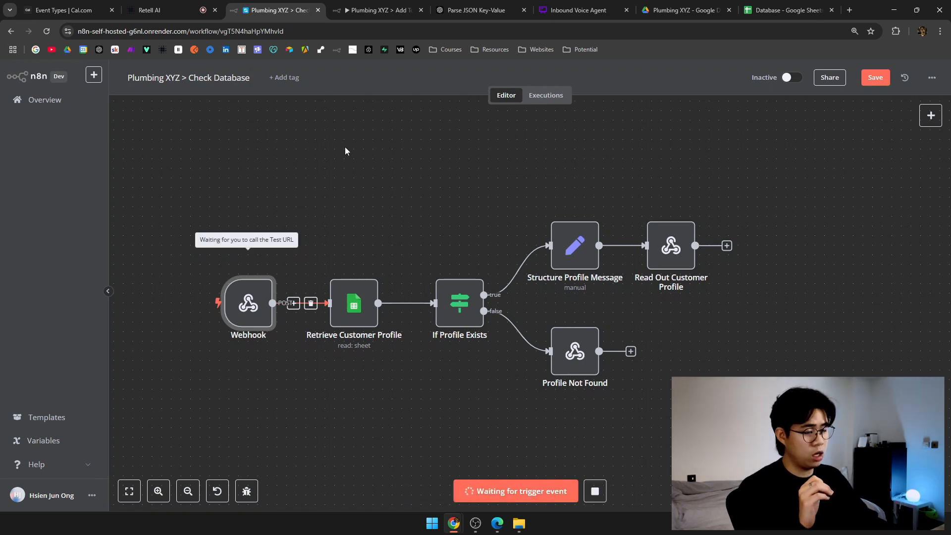
Save Add To Database, unpin its Webhook data and start it listening for a test call.
click(385, 6)
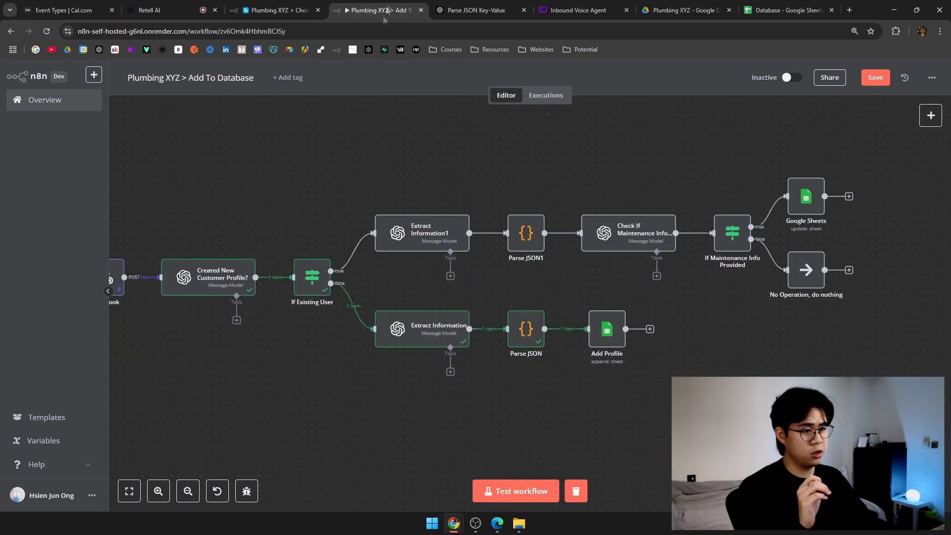
key(ctrl+s)
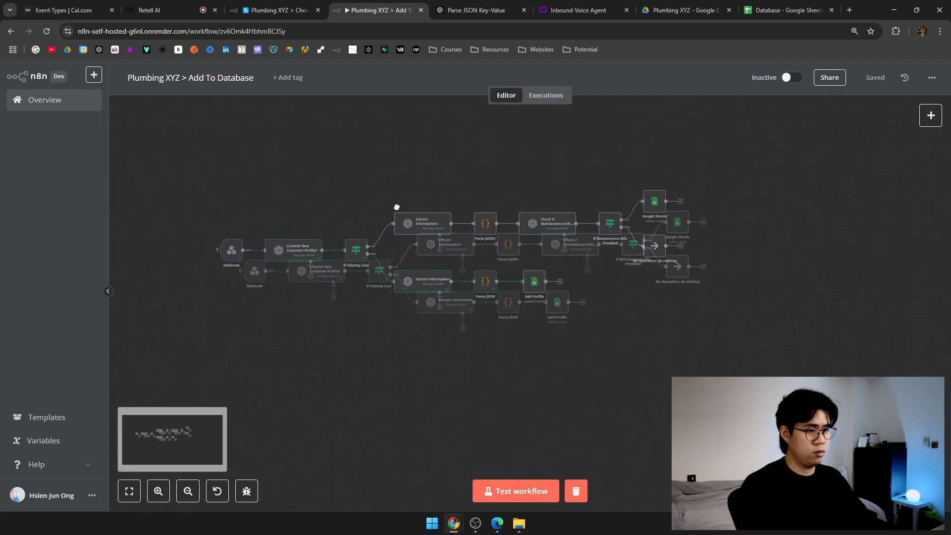
click(176, 318)
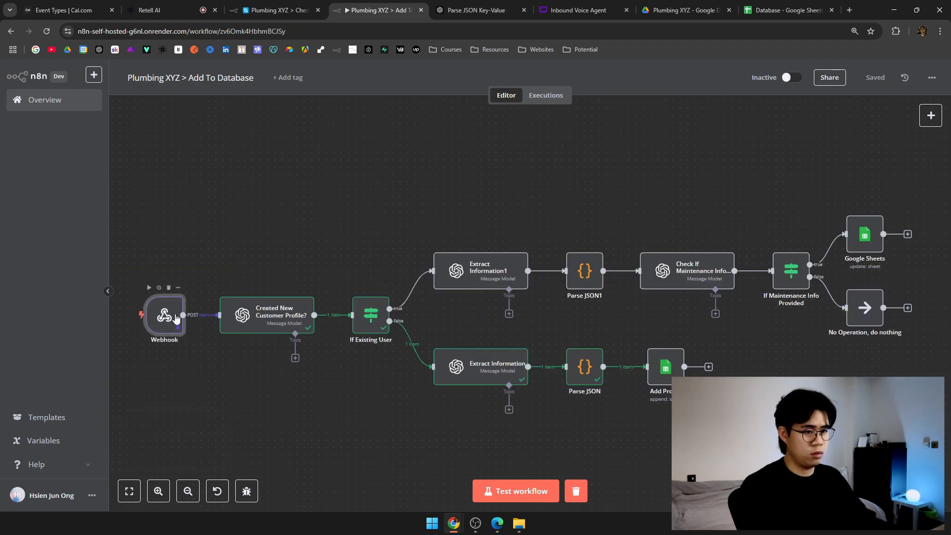
key(Return)
click(361, 93)
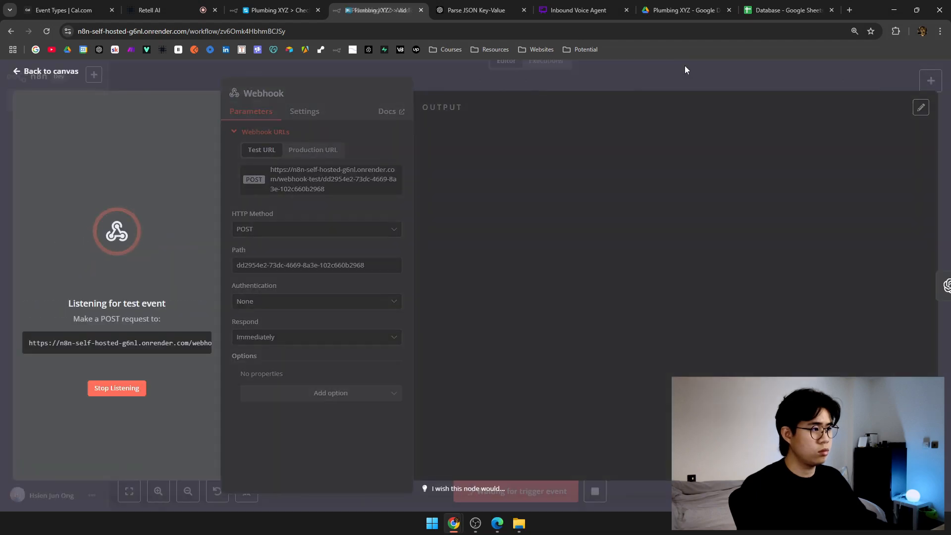
click(684, 67)
click(601, 490)
click(516, 499)
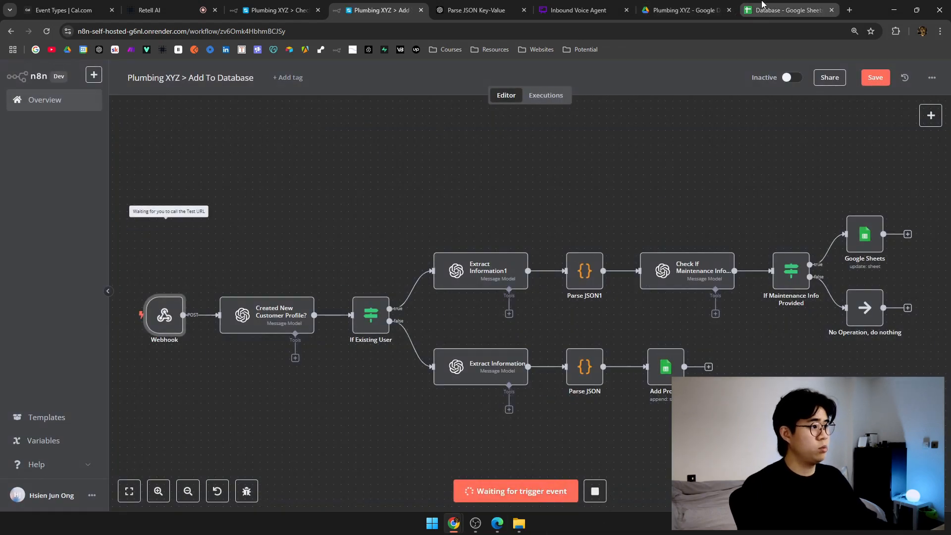
click(785, 9)
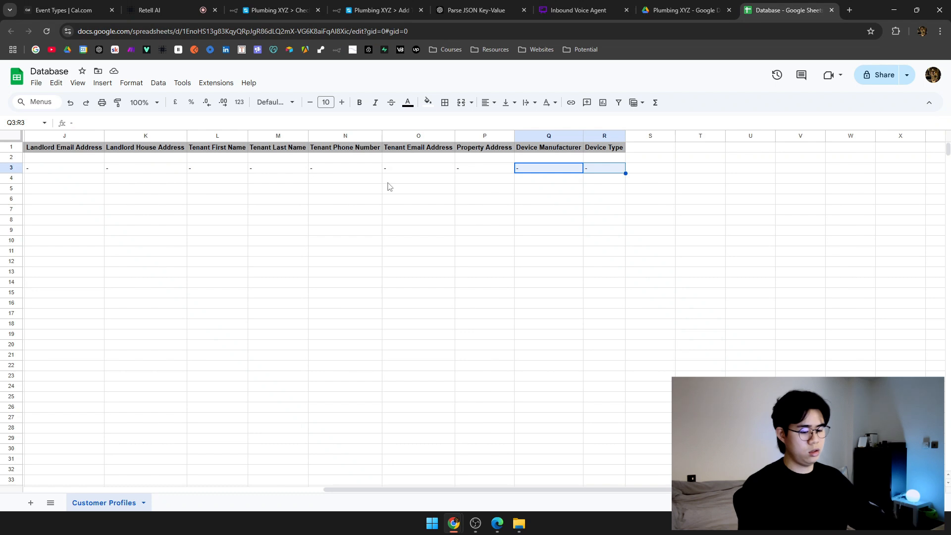
Scroll the Database sheet back to column A and go back to the Check Database workflow.
scroll(391, 185, left, 10)
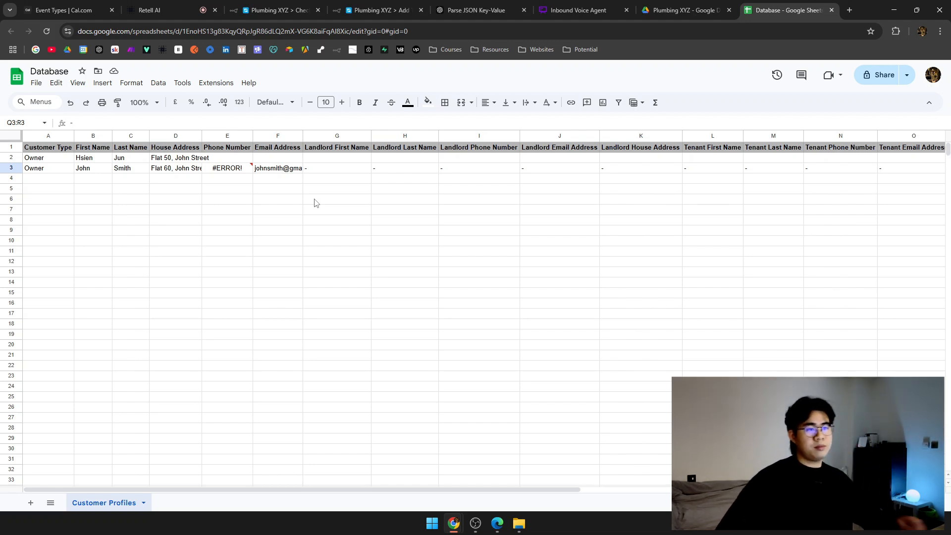
click(277, 10)
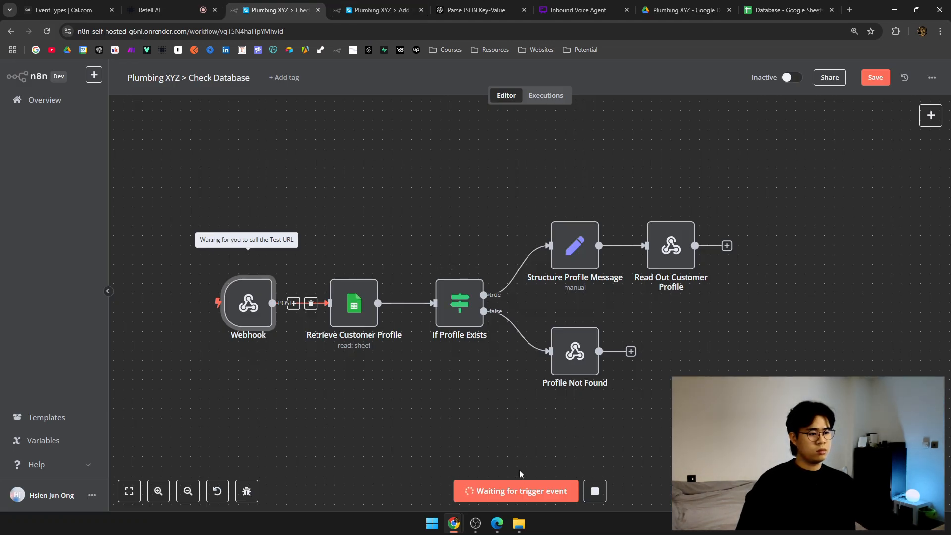
Save and reload Check Database, then start Test workflow so it waits for the webhook call.
drag(435, 204, 407, 186)
key(ctrl+s)
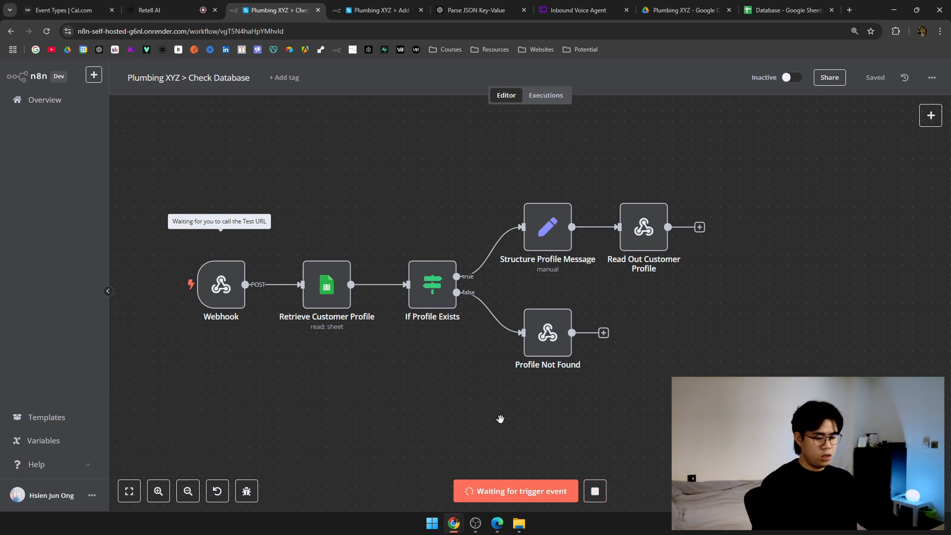
key(ctrl+r)
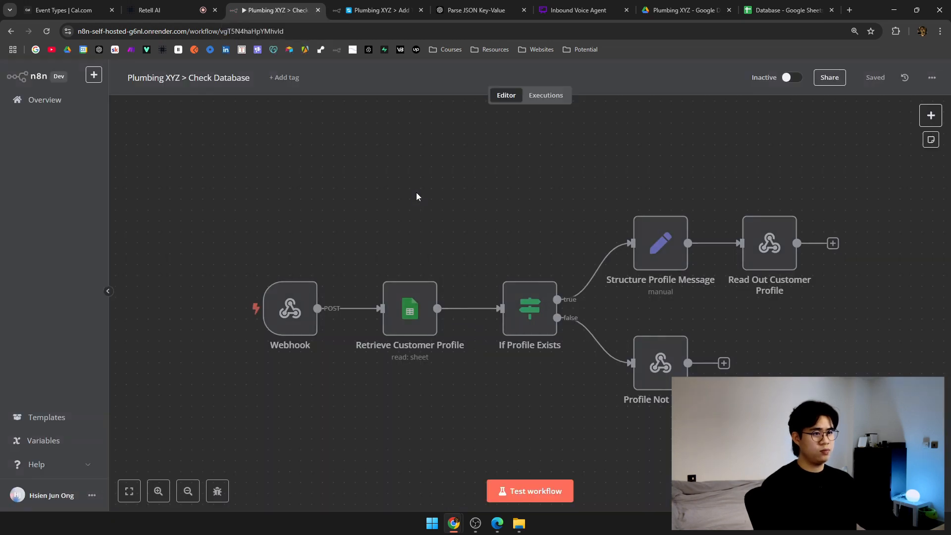
click(526, 491)
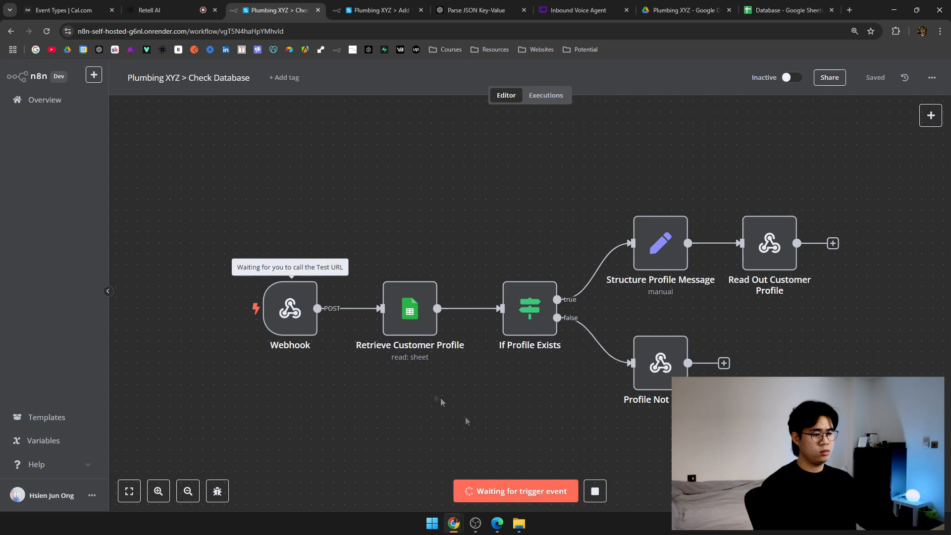
drag(436, 400, 403, 393)
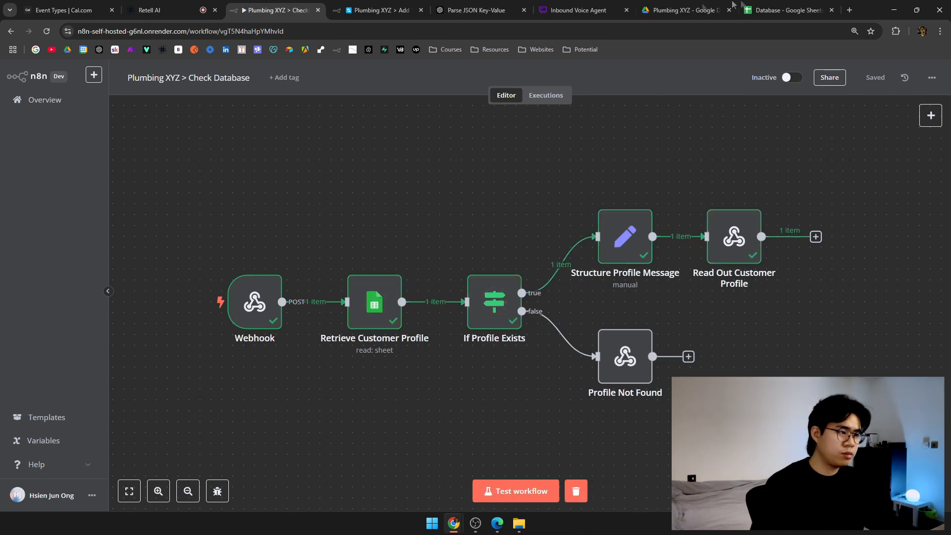
Auto-fit column D so row 3's full house address is readable.
click(787, 10)
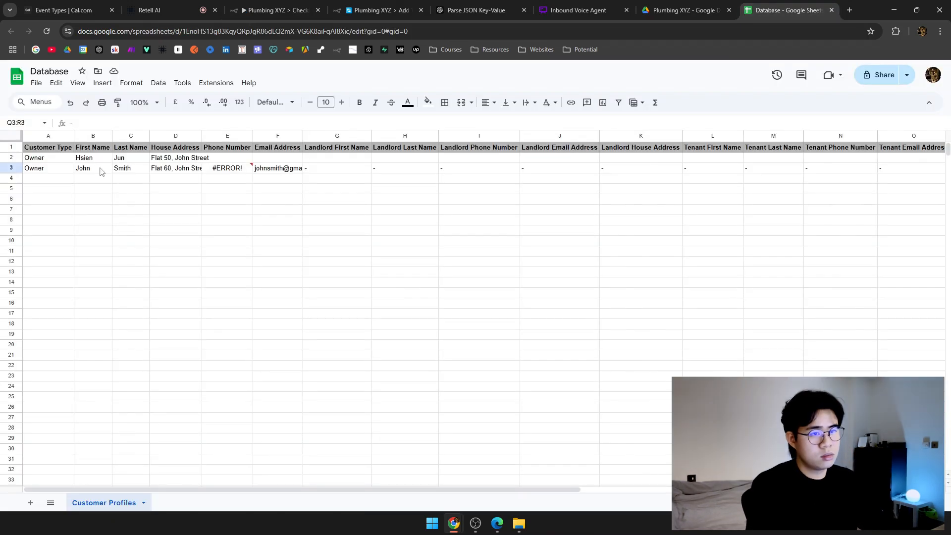
click(12, 168)
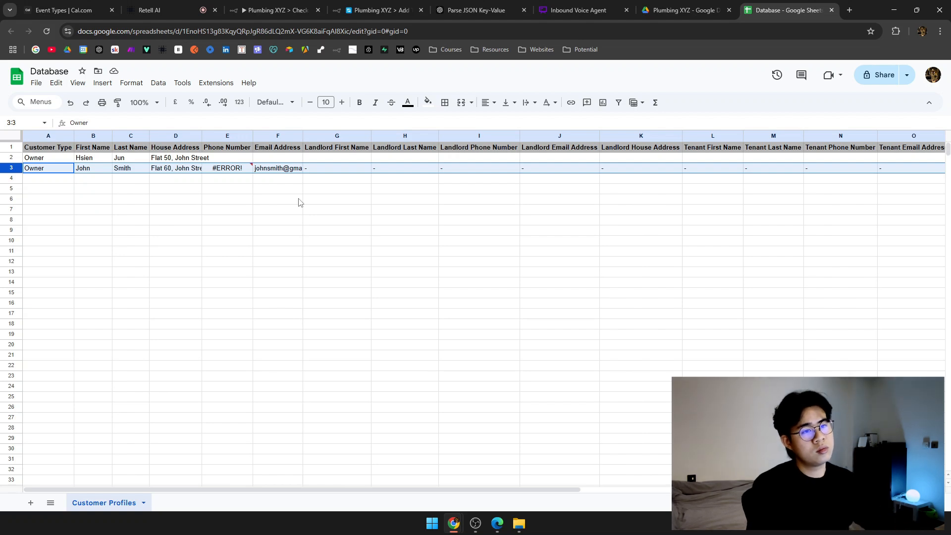
click(198, 168)
double_click(201, 135)
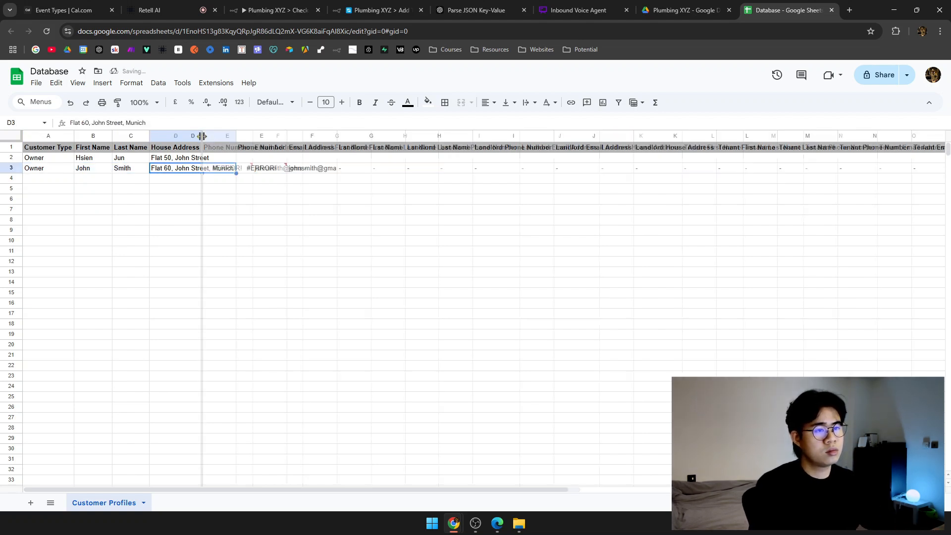
Edit the phone number in cell E3.
click(272, 170)
double_click(271, 169)
click(241, 168)
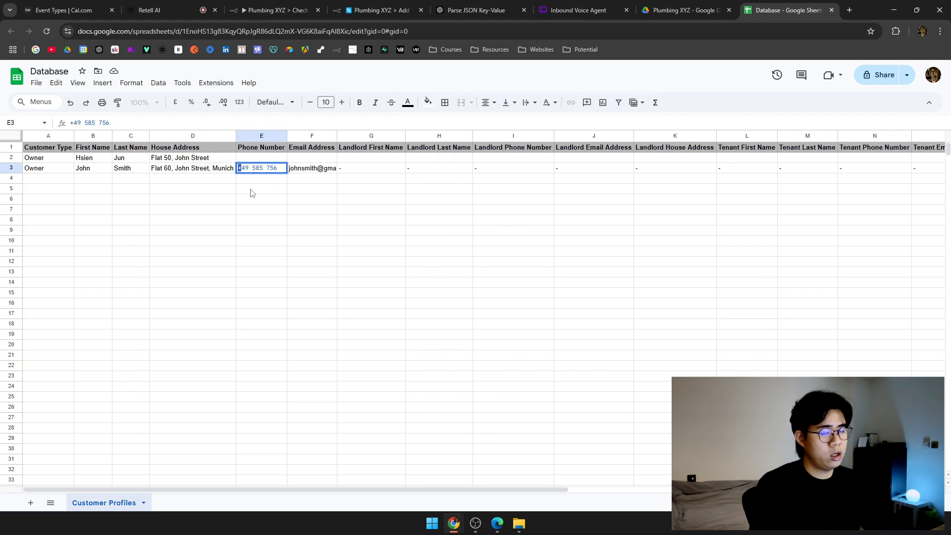
click(251, 188)
key(Return)
Auto-fit column F to show the full email address.
click(343, 179)
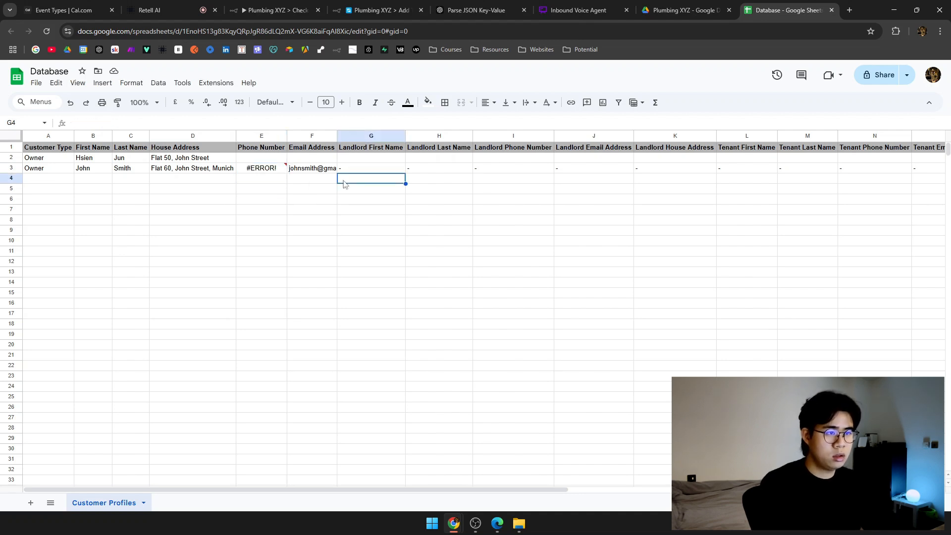
double_click(337, 136)
click(385, 201)
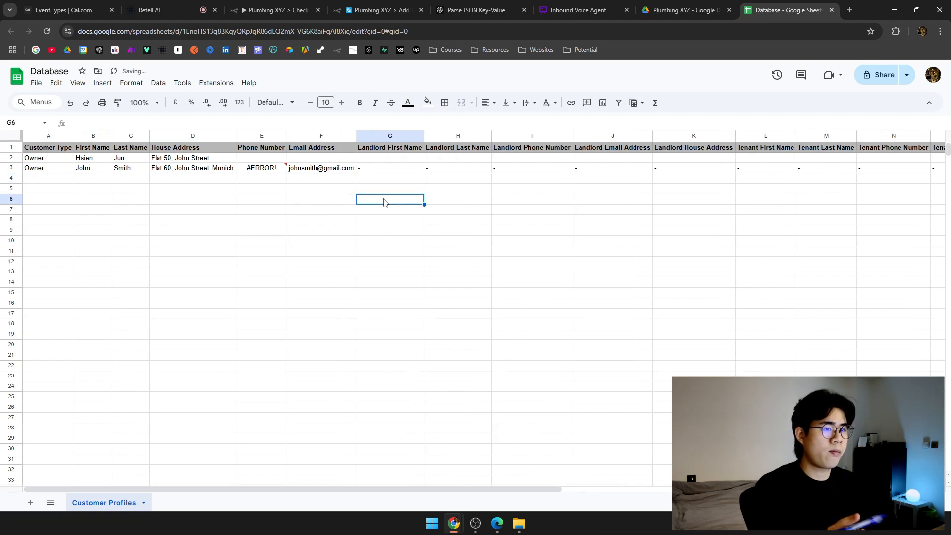
scroll(385, 202, right, 10)
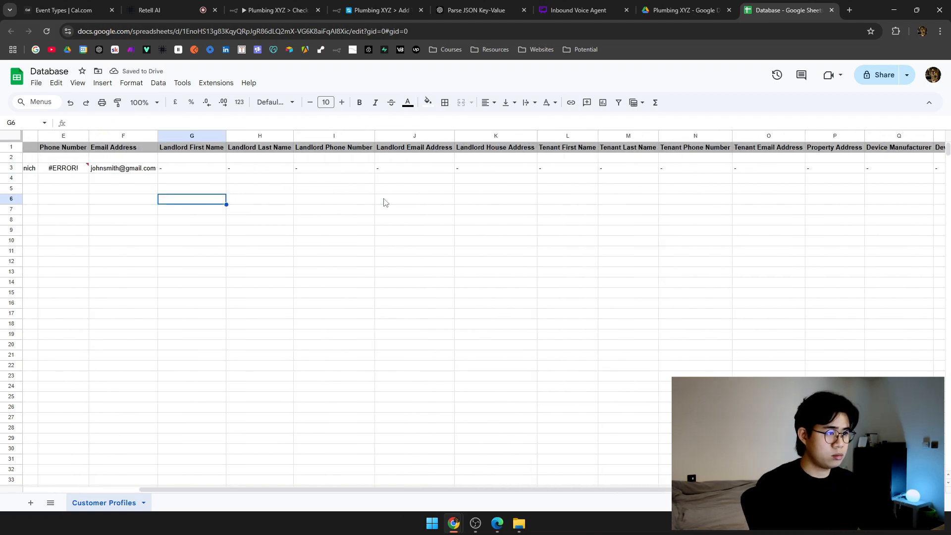
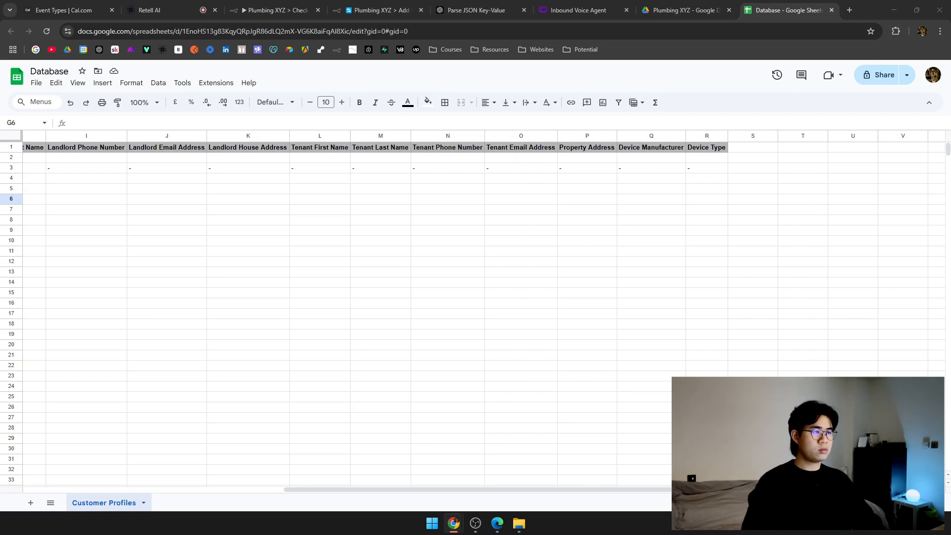
Return to the Add To Database workflow, pan its canvas, and glance at the Retell Plumbing XYZ agent.
click(473, 10)
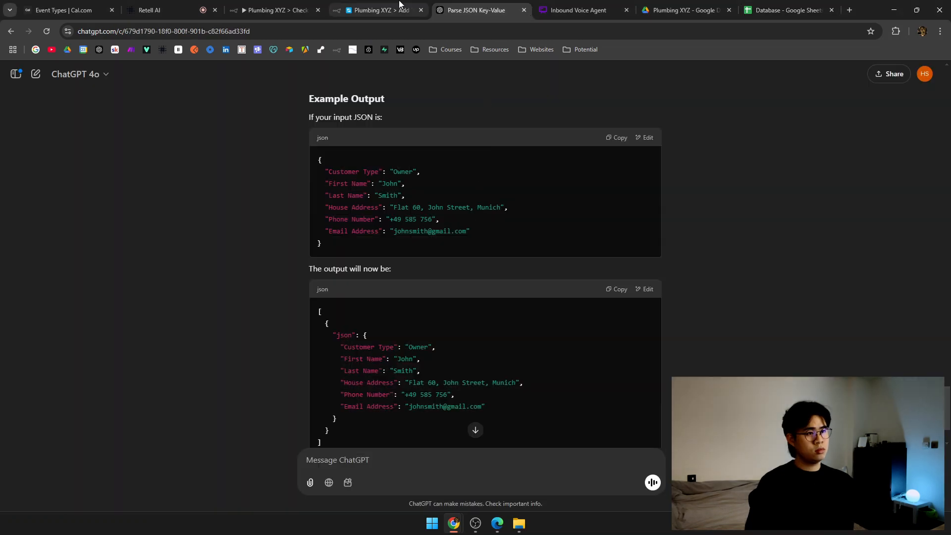
click(401, 4)
drag(563, 323, 553, 318)
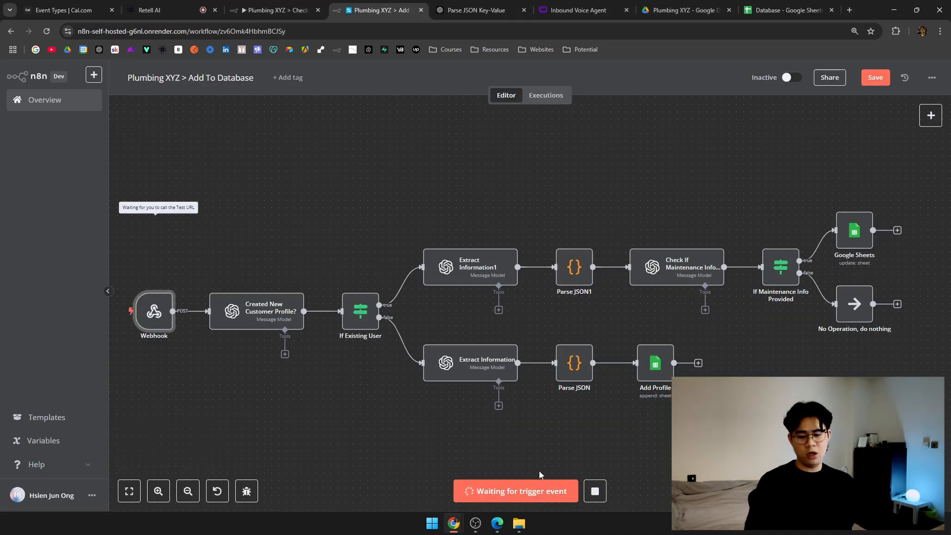
drag(508, 438, 502, 440)
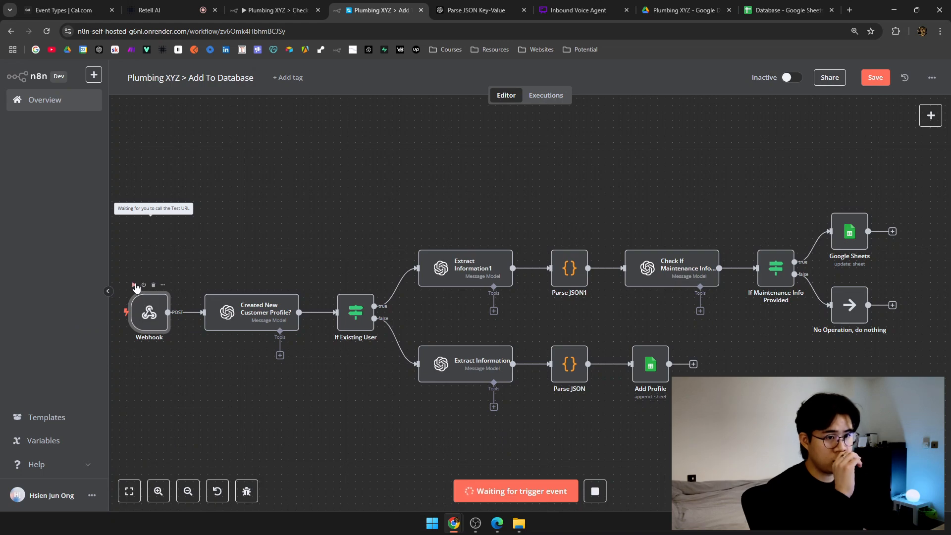
click(148, 10)
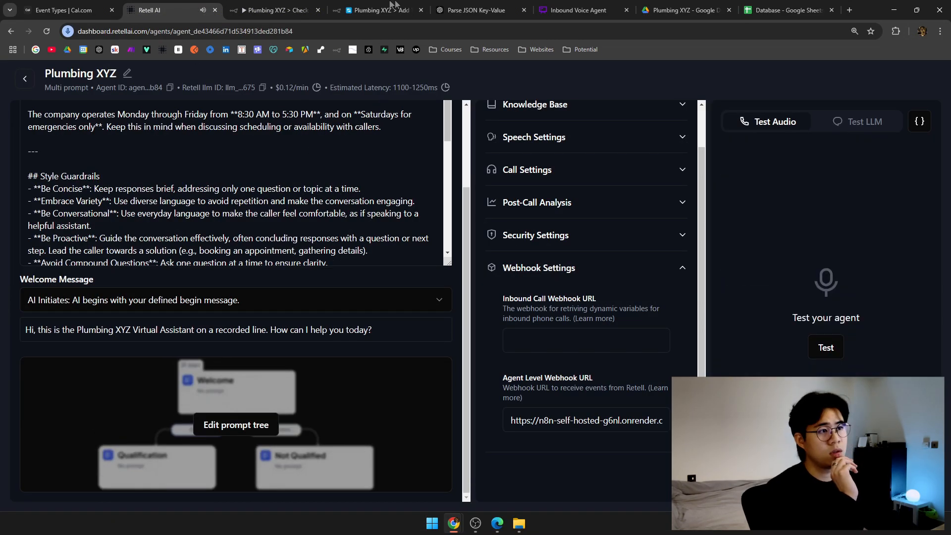
click(381, 10)
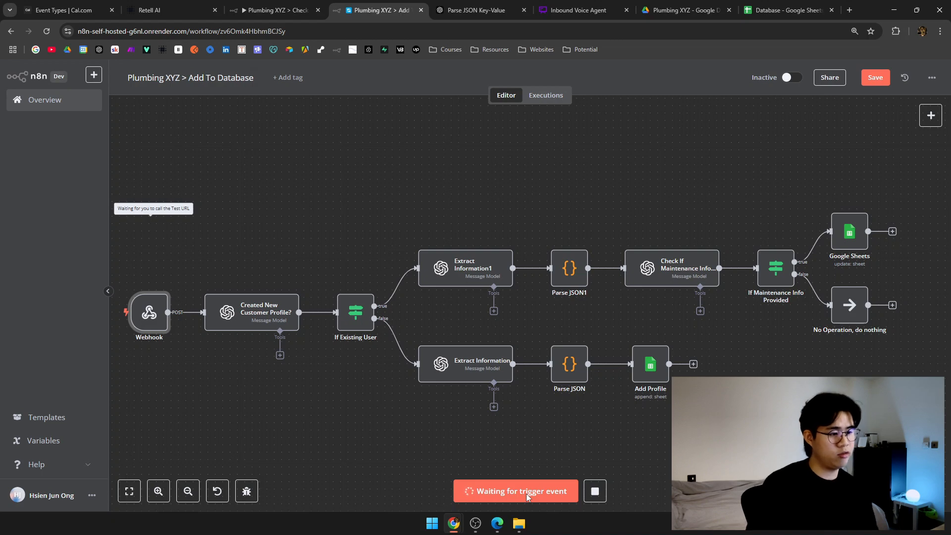
Reload the Add To Database workflow and check its executions, the Database sheet and Drive folder.
key(ctrl+r)
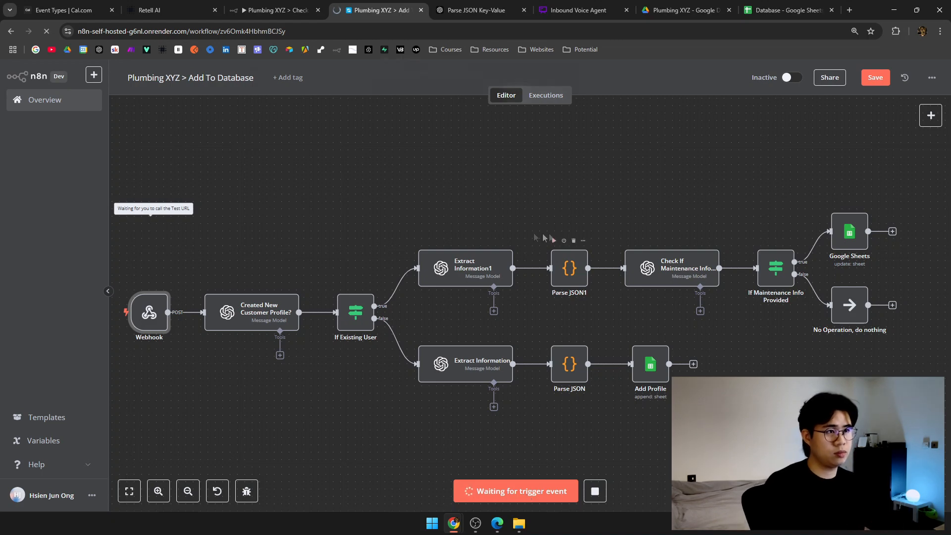
click(522, 94)
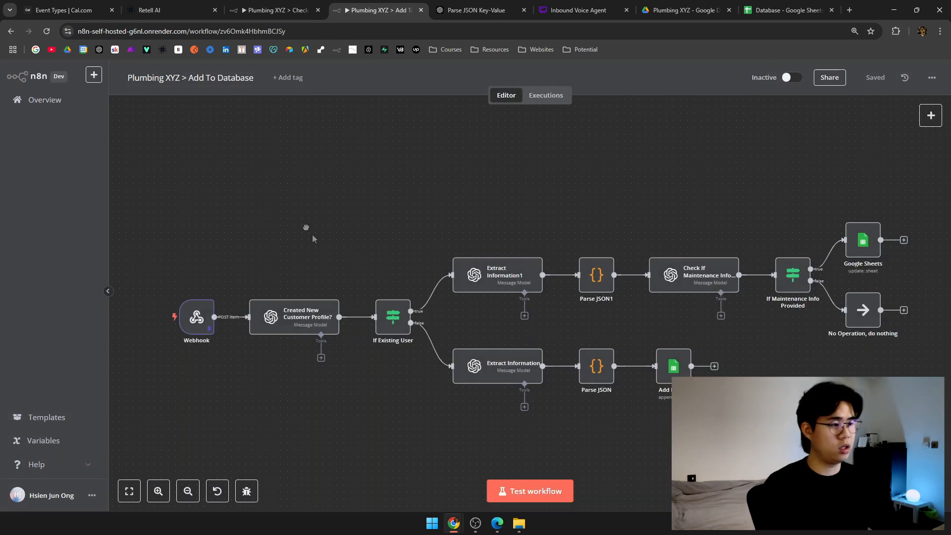
drag(308, 230, 283, 202)
click(549, 97)
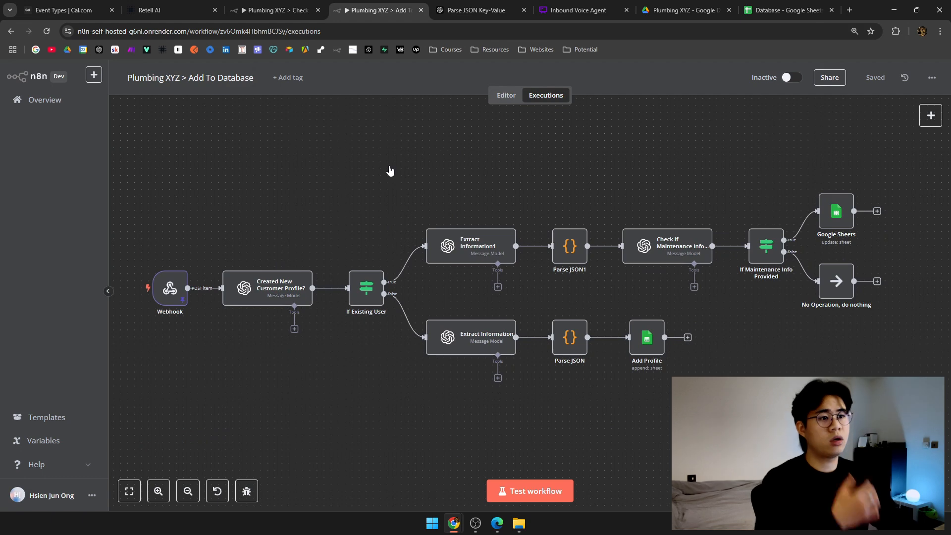
click(787, 10)
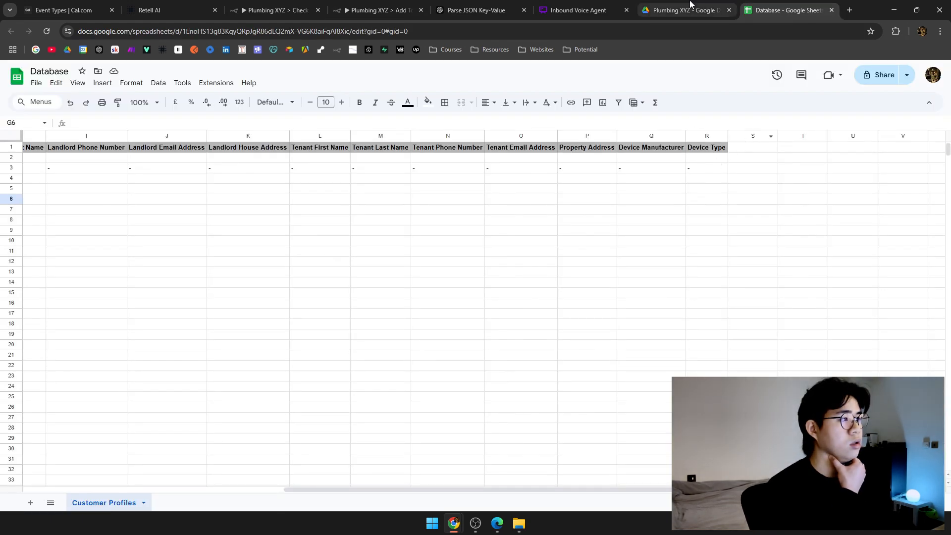
click(686, 10)
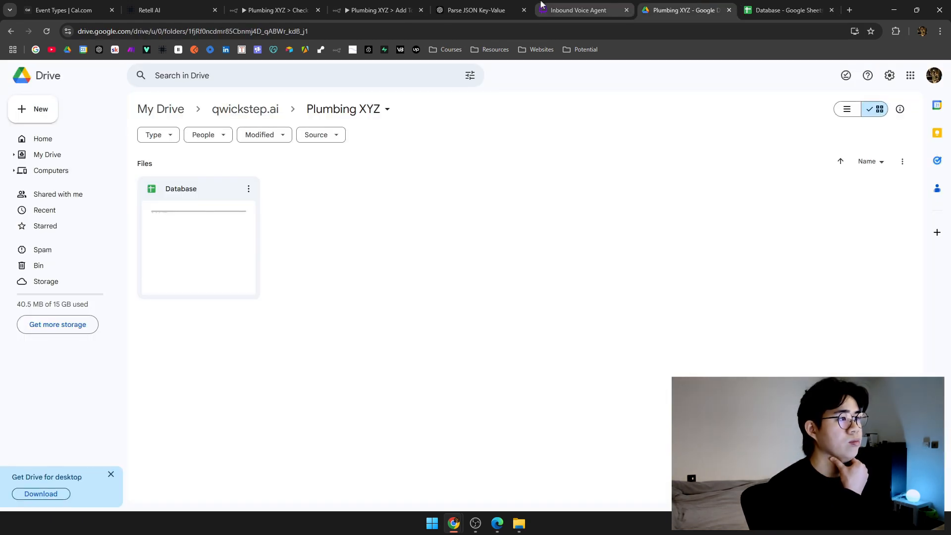
click(379, 10)
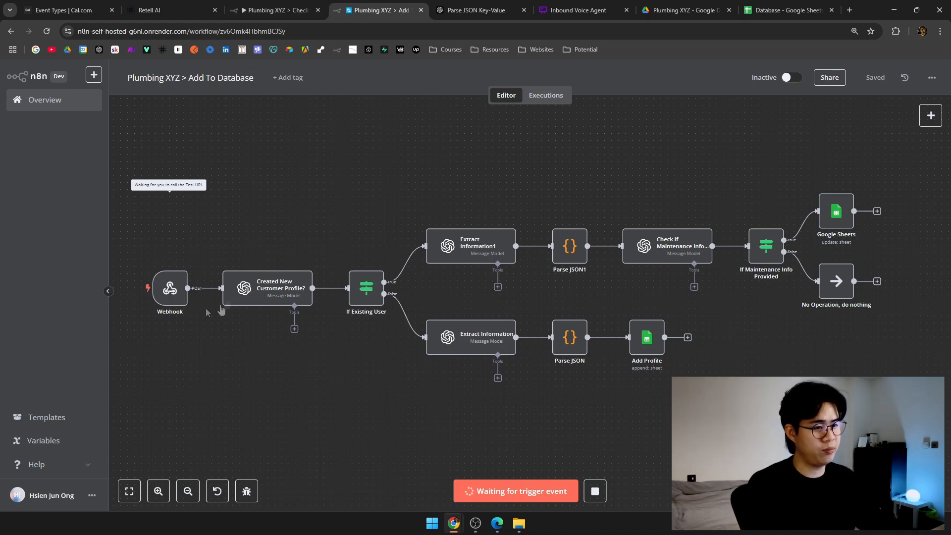
Set the Check Database workflow listening for a test event, then go to the Retell agent.
click(278, 10)
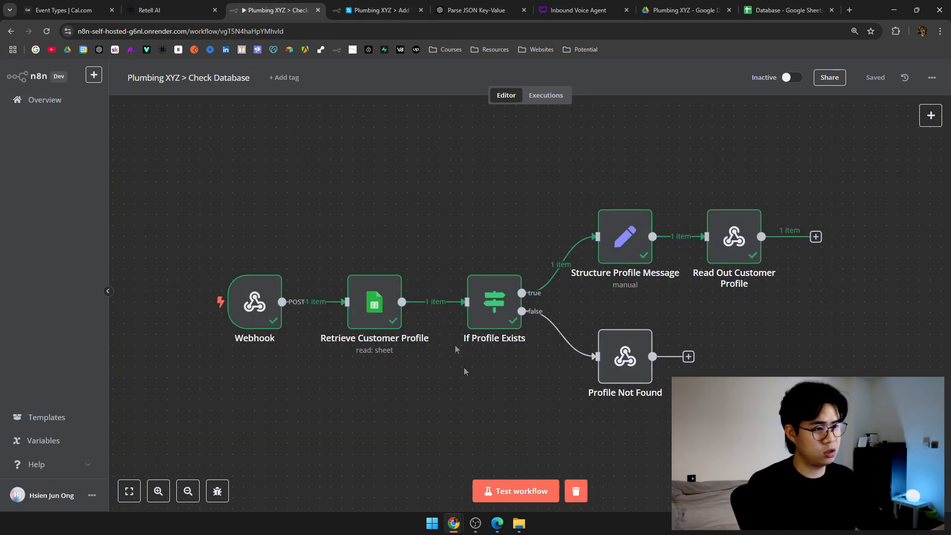
click(535, 487)
click(164, 10)
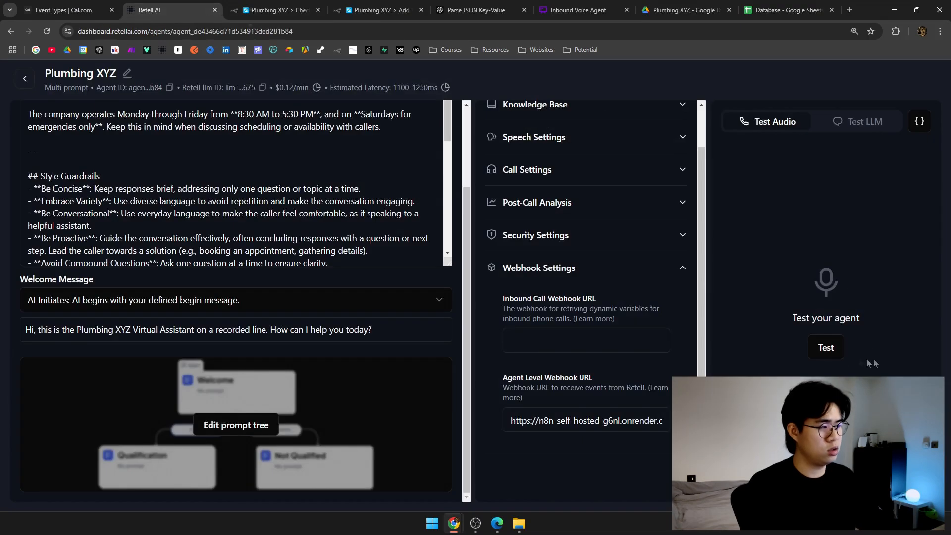
Start a test voice call with the agent and watch the Customer Profiles sheet.
click(838, 355)
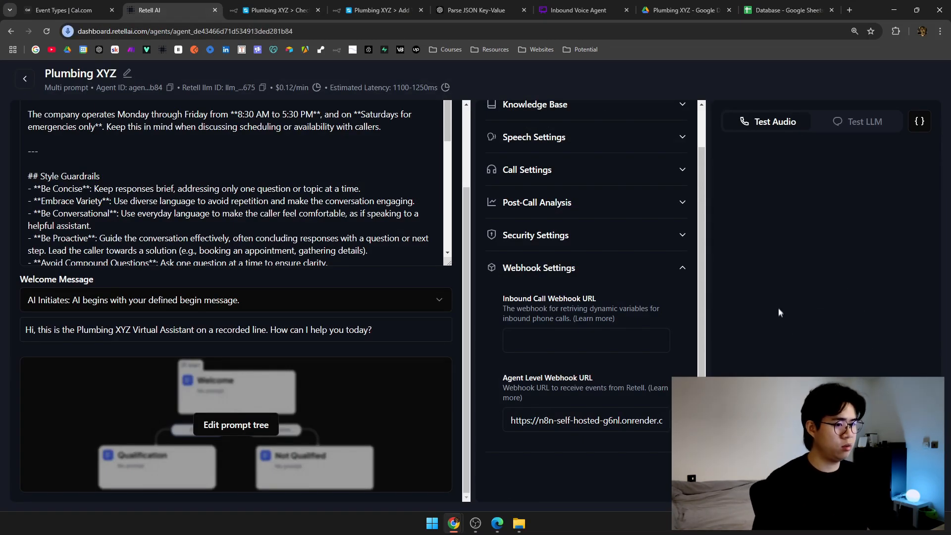
click(788, 10)
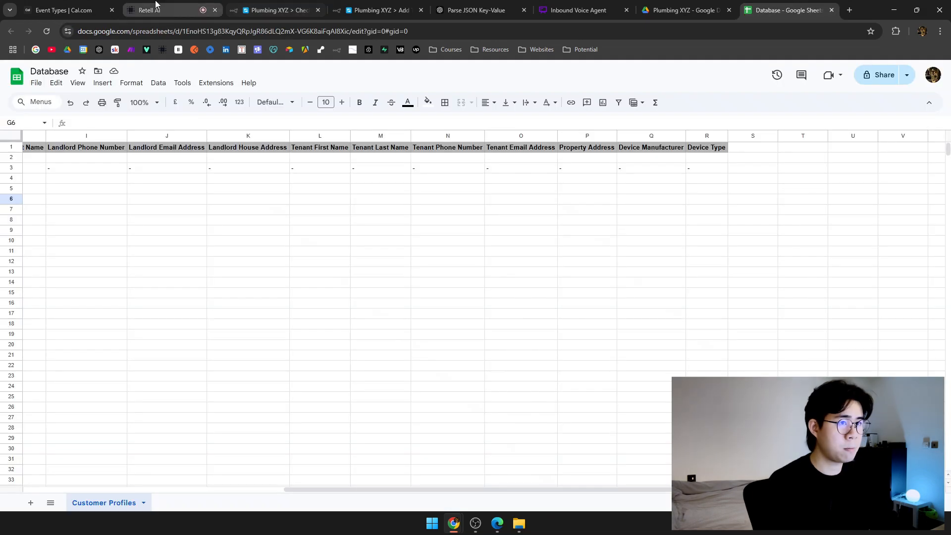
click(159, 10)
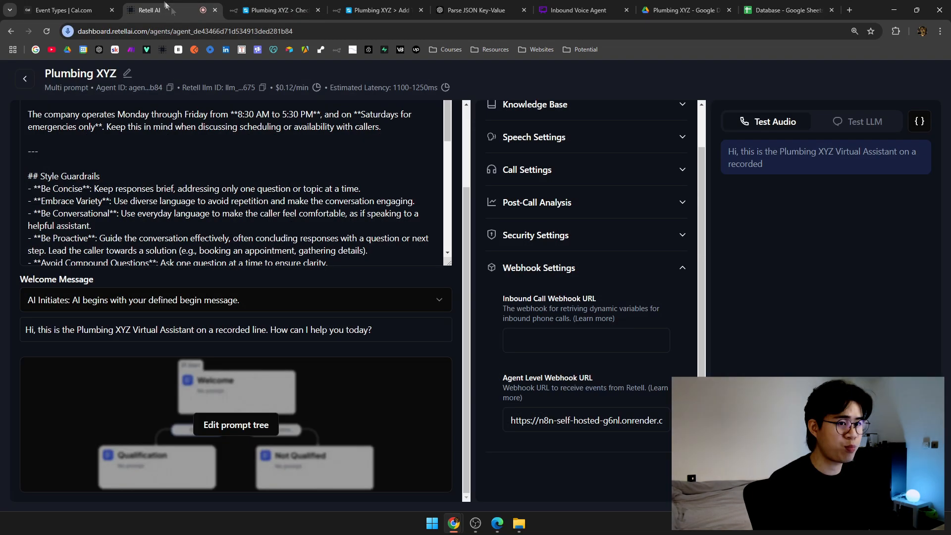
click(776, 5)
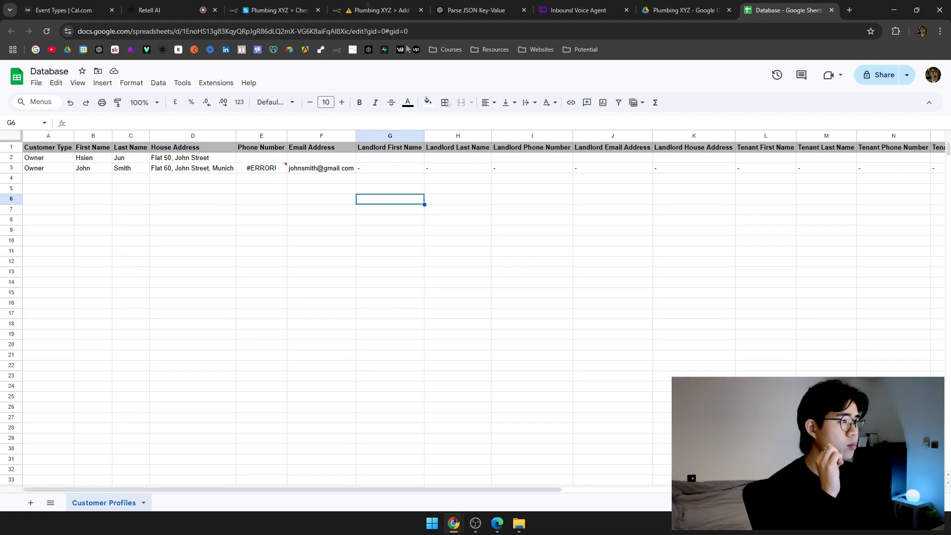
Check the Check Database workflow during the call, then view the Add To Database run.
click(277, 10)
click(158, 9)
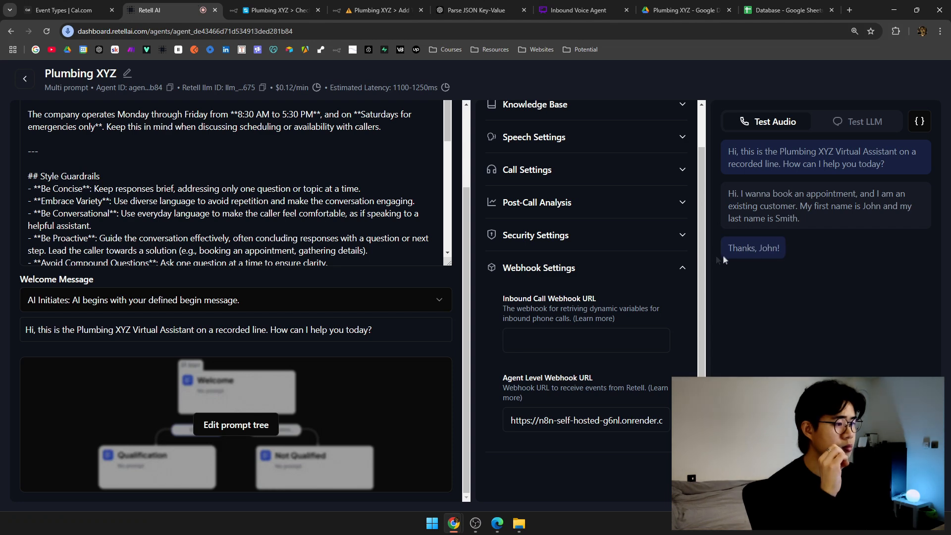
key(ctrl+Tab)
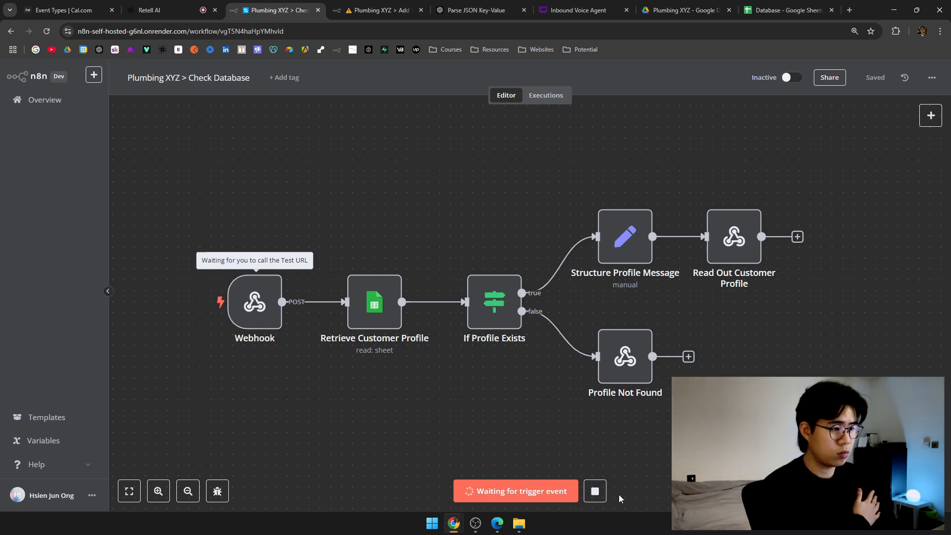
key(ctrl+Tab)
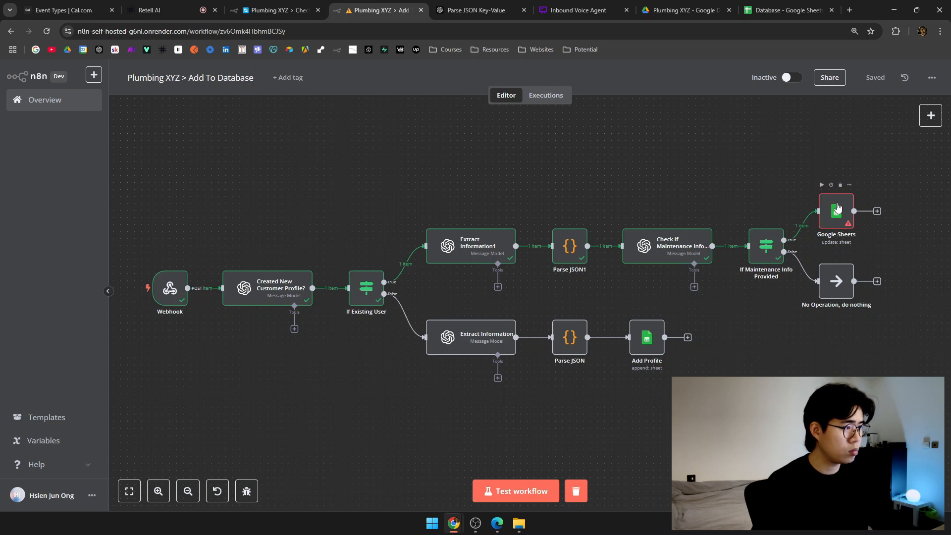
Inspect the call_started data the Webhook node received in the Add To Database run.
mouse_move(642, 174)
mouse_down()
mouse_move(658, 171)
mouse_move(637, 174)
mouse_up()
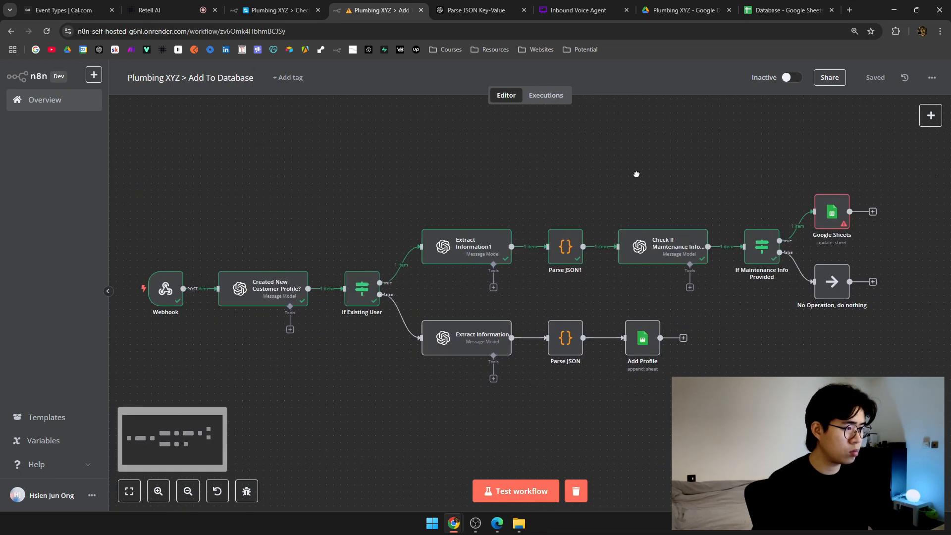
double_click(164, 288)
scroll(772, 275, down, 5)
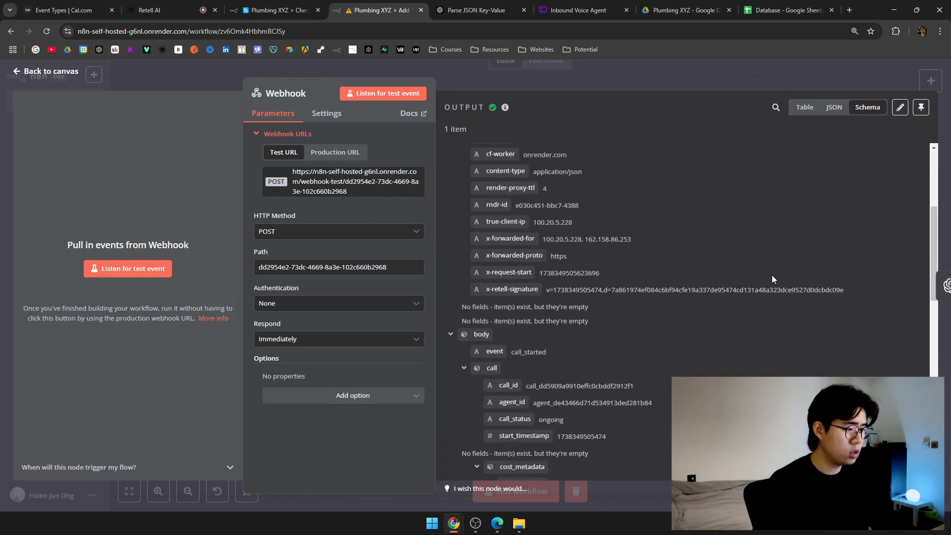
scroll(772, 275, down, 8)
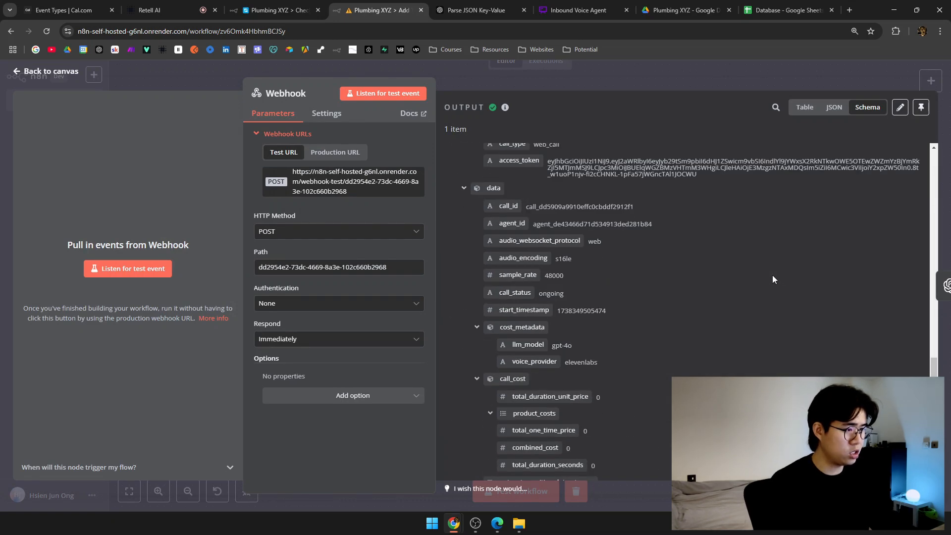
scroll(781, 252, up, 10)
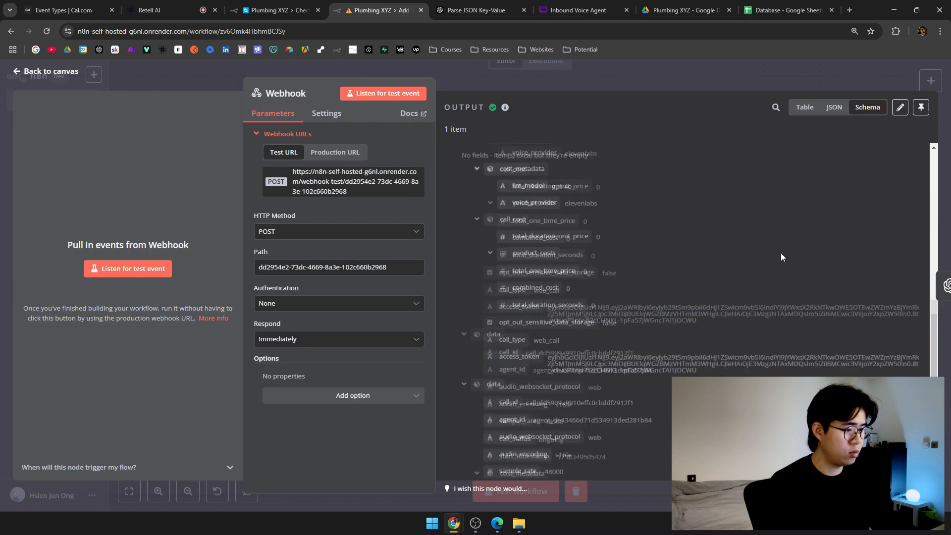
scroll(781, 254, up, 5)
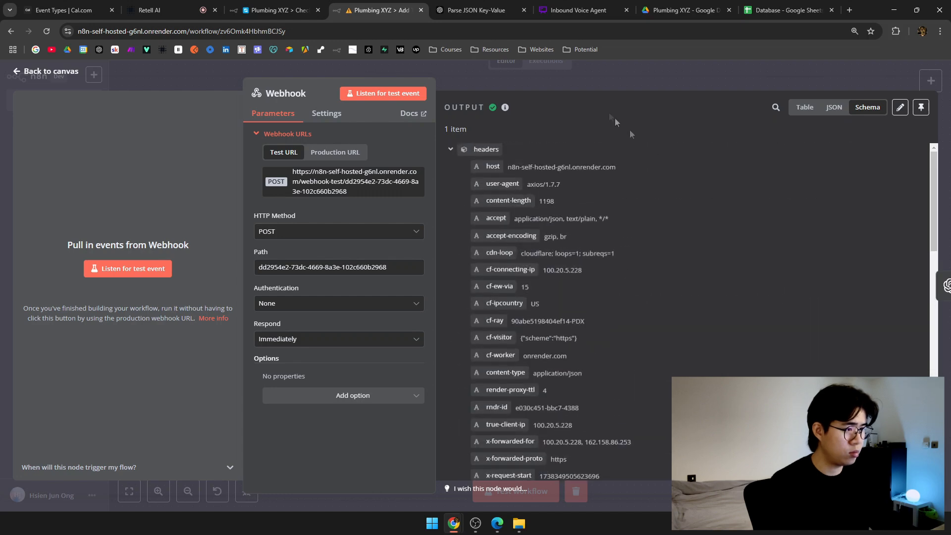
click(588, 82)
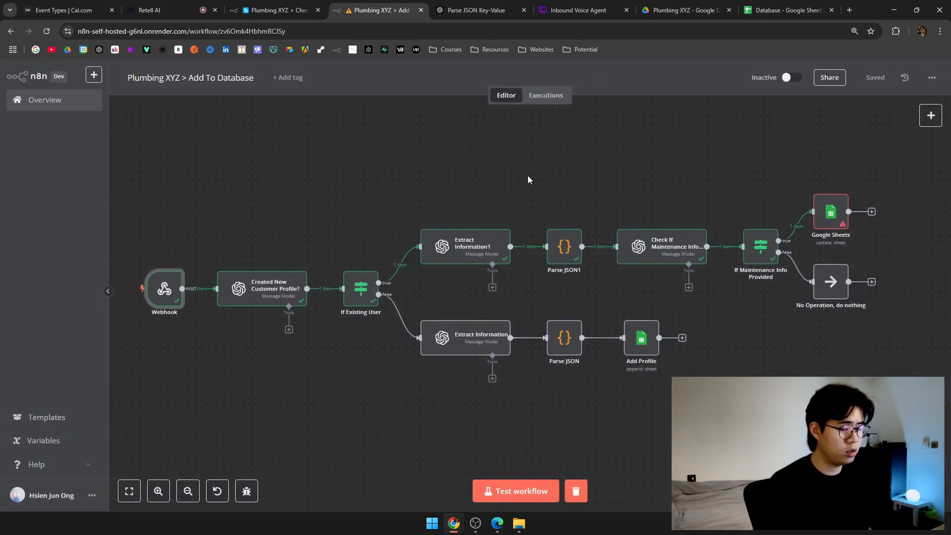
Glance at the Check Database workflow and Retell agent, then return to Add To Database.
click(248, 6)
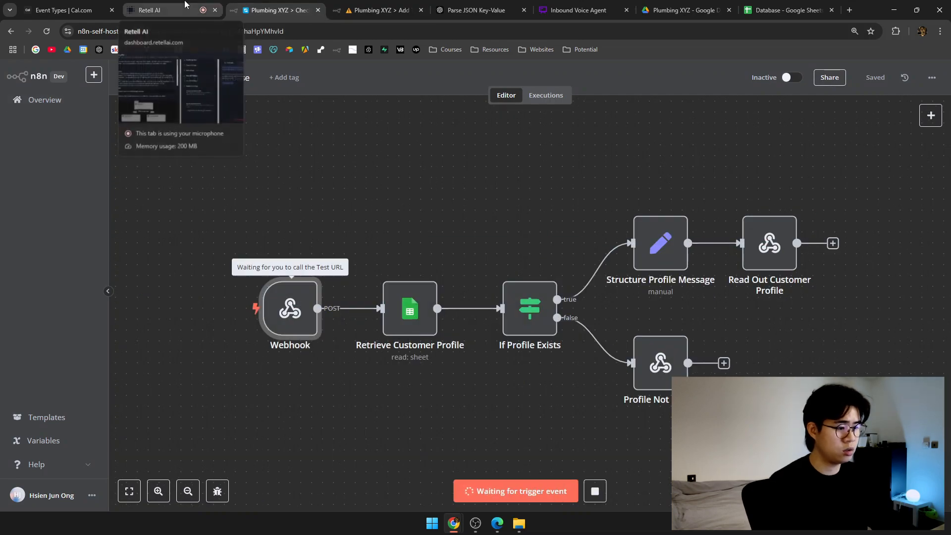
click(164, 10)
click(275, 10)
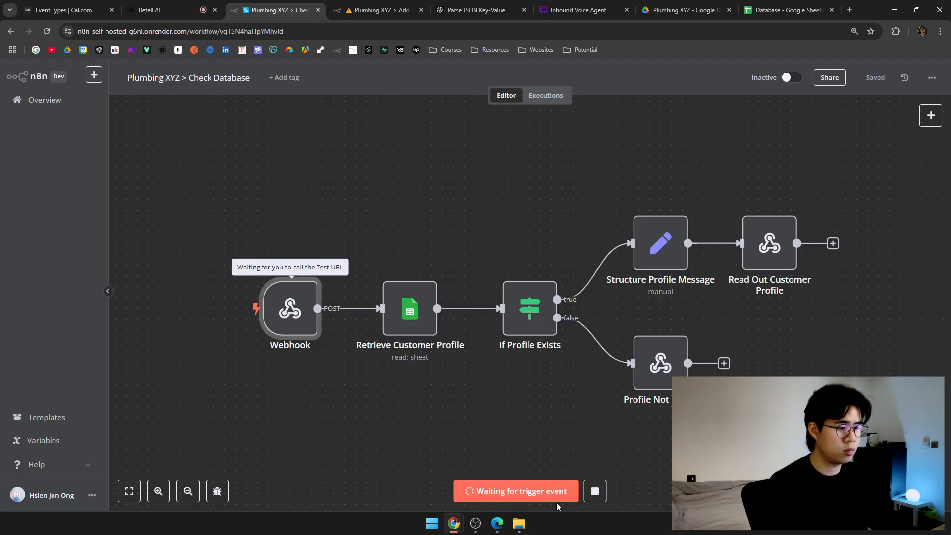
click(392, 4)
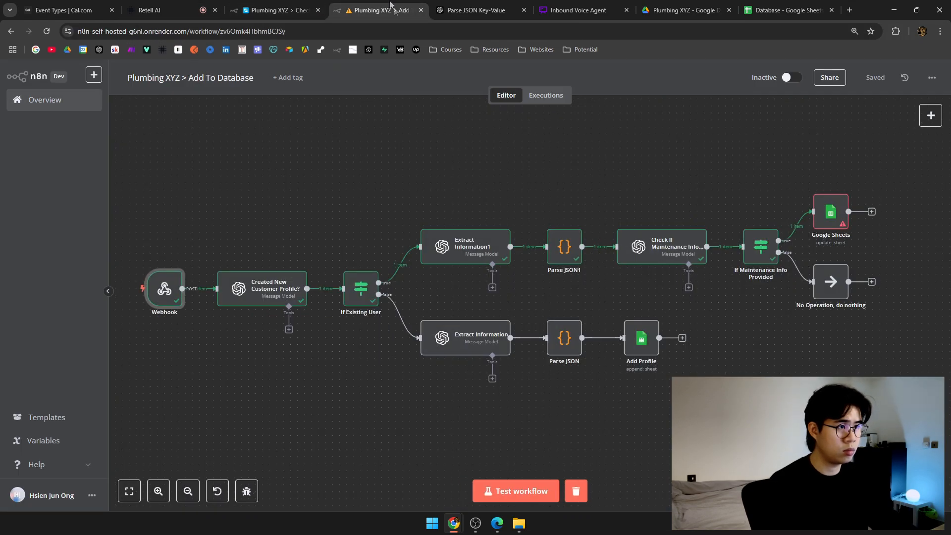
Clear Add To Database's failed run data and set it listening for a new test trigger.
click(572, 495)
click(534, 491)
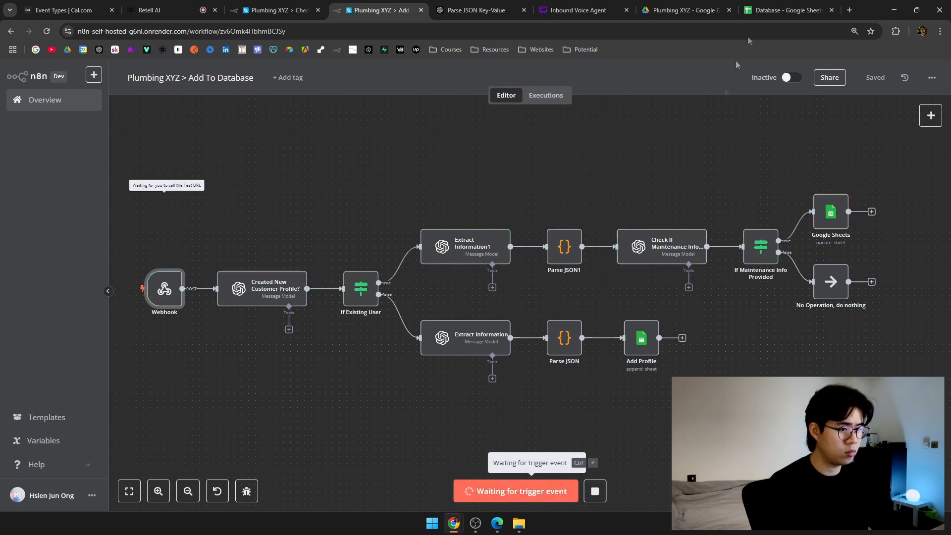
click(783, 7)
click(152, 10)
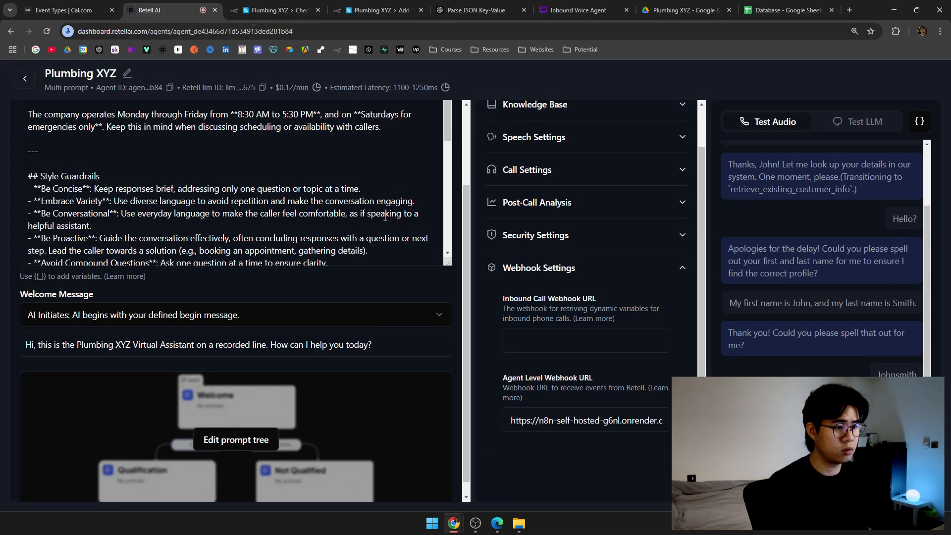
scroll(390, 218, down, 1)
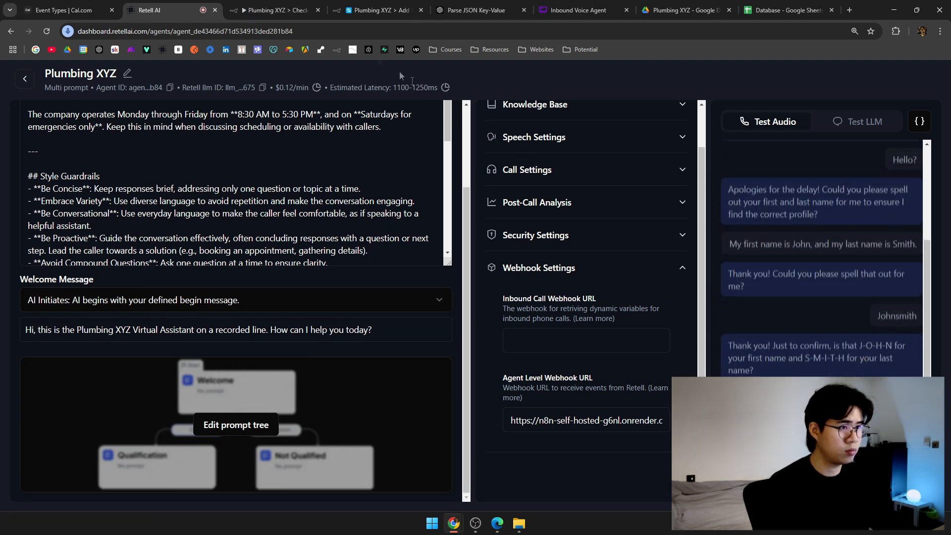
In Check Database, start then stop test listening on the workflow and its Webhook node.
click(268, 6)
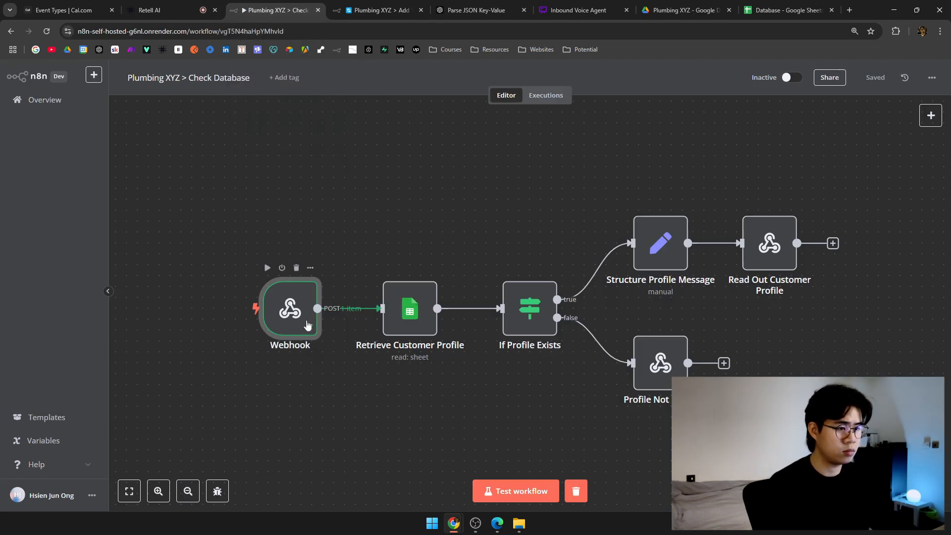
click(556, 491)
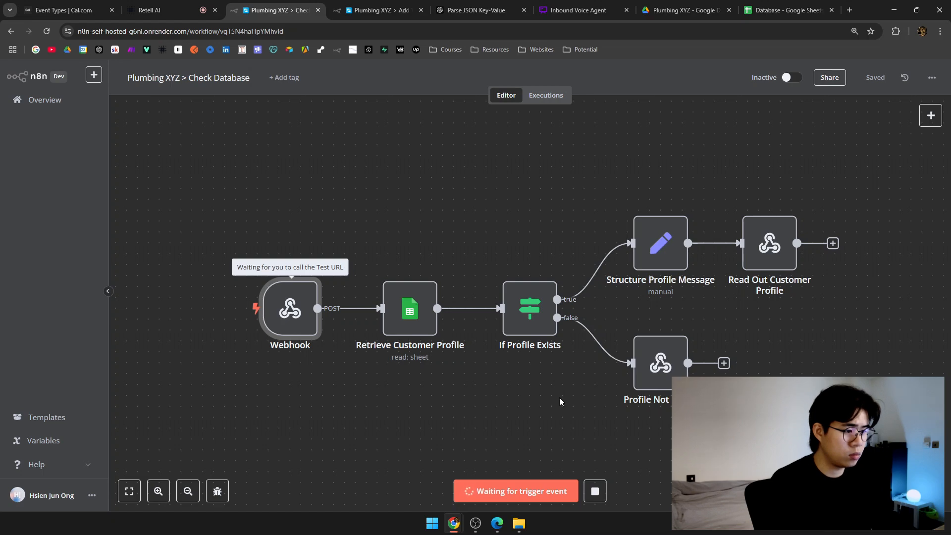
scroll(559, 399, right, 3)
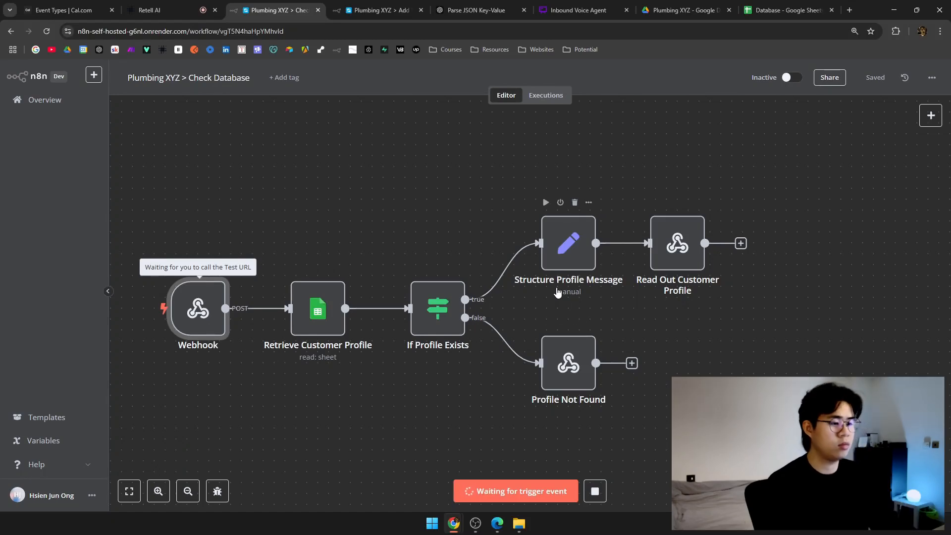
click(599, 490)
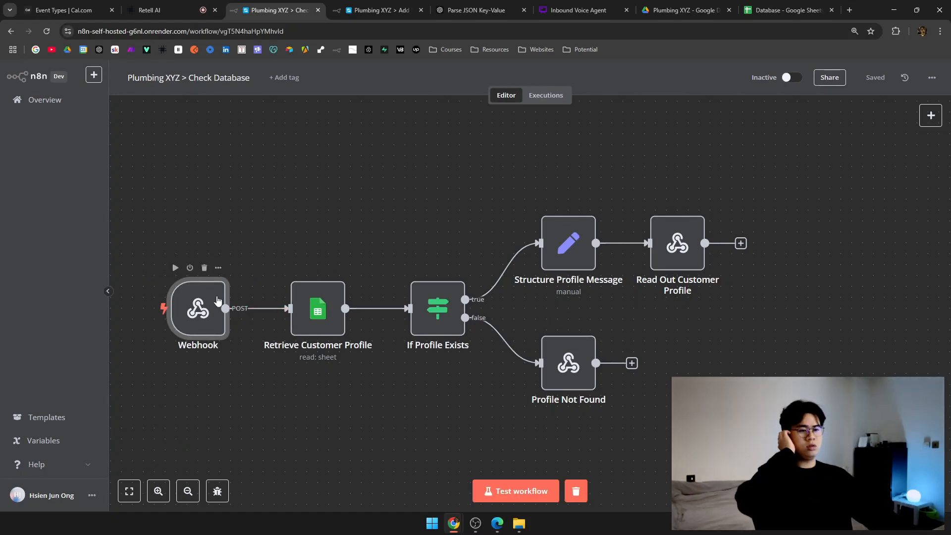
double_click(199, 308)
click(412, 99)
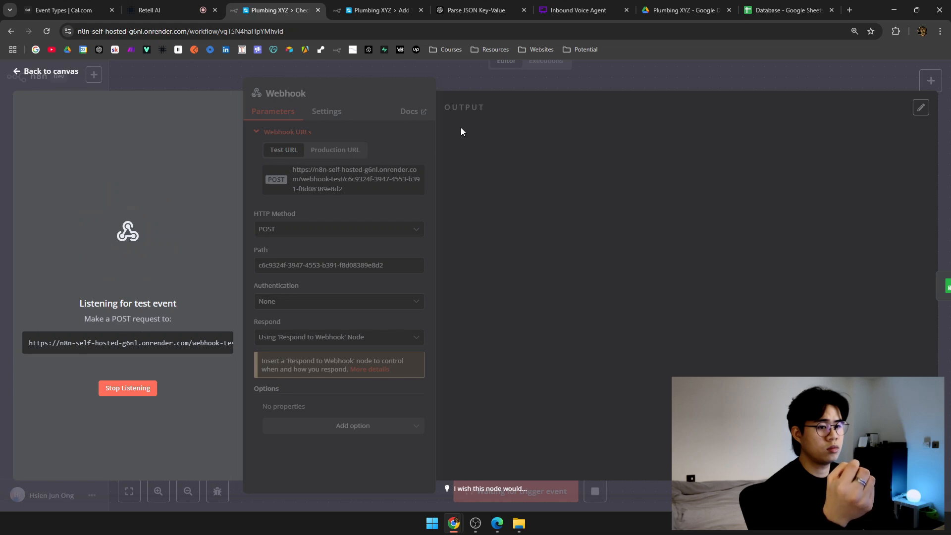
click(129, 387)
click(533, 82)
Return to Check Database and clear its previous execution data.
key(ctrl+Tab)
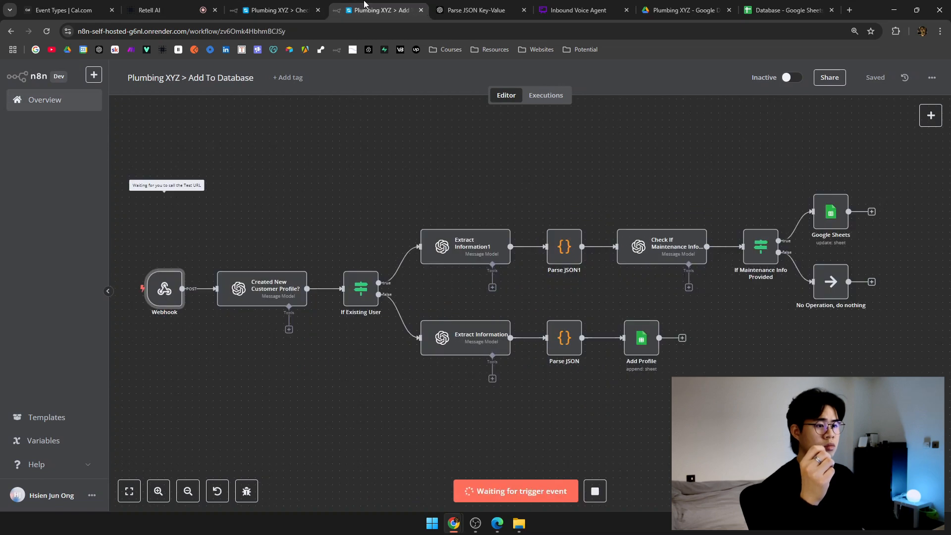
click(192, 6)
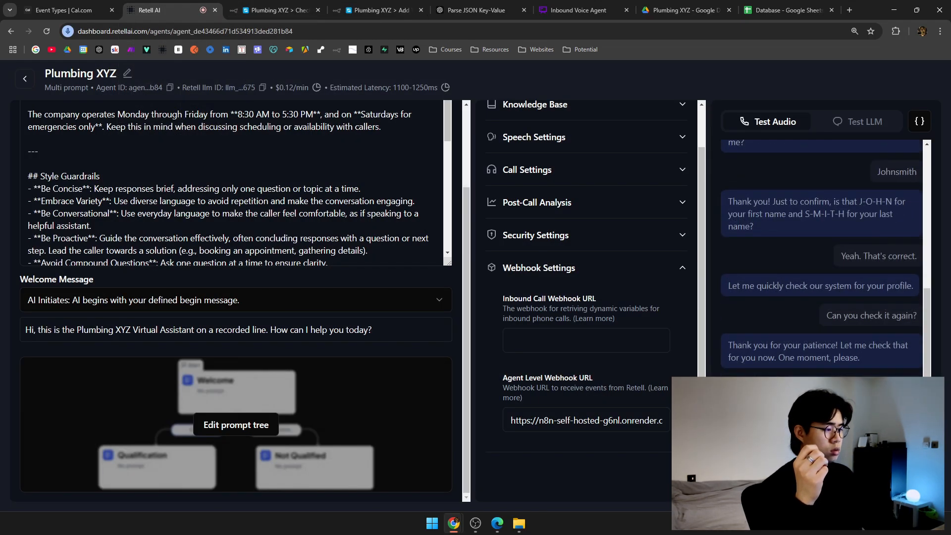
click(254, 6)
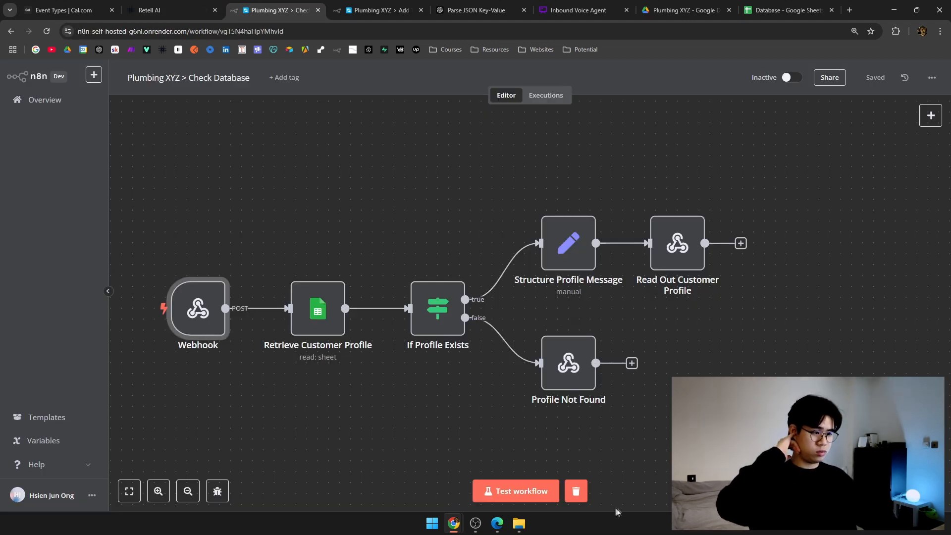
click(577, 491)
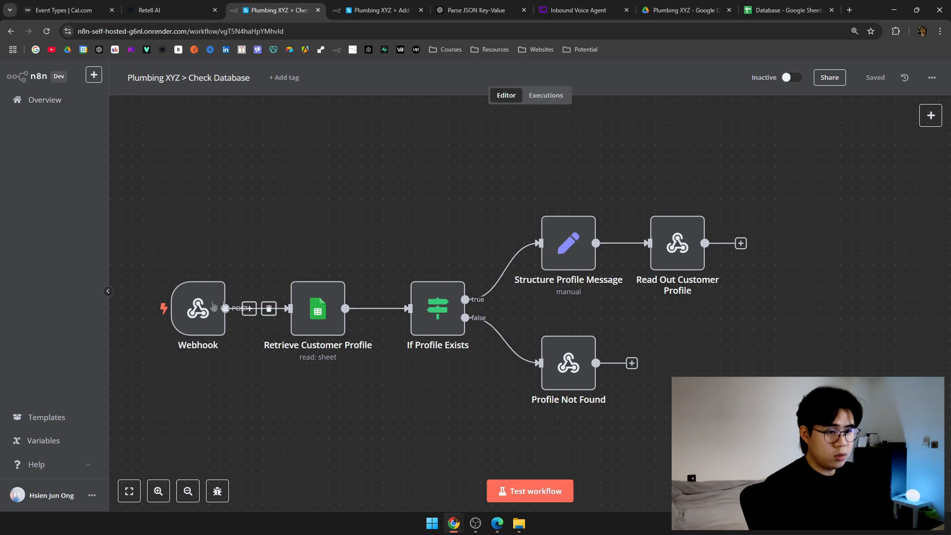
Show the Check Database Webhook node's production URL.
double_click(198, 309)
click(345, 155)
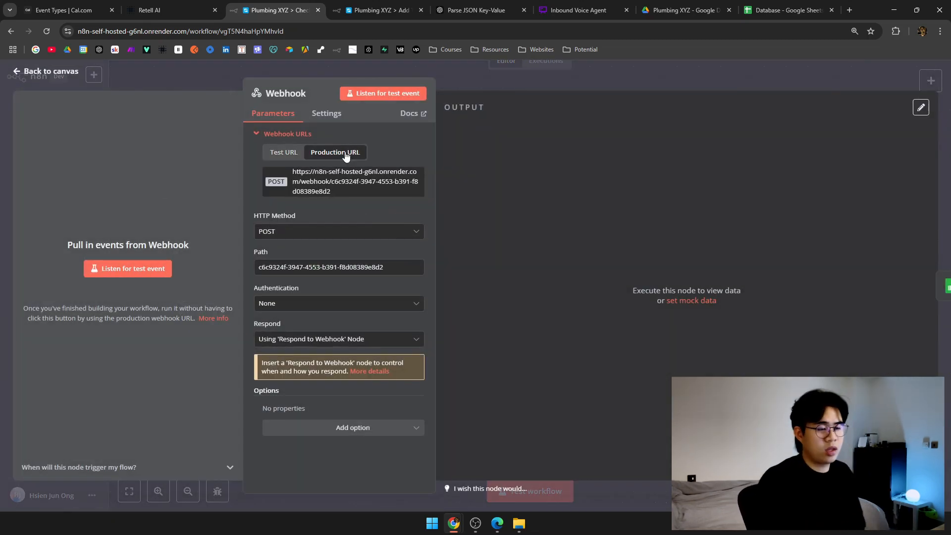
click(515, 87)
Set the Check Database workflow Active and open the Retell agent's prompt tree editor.
click(790, 77)
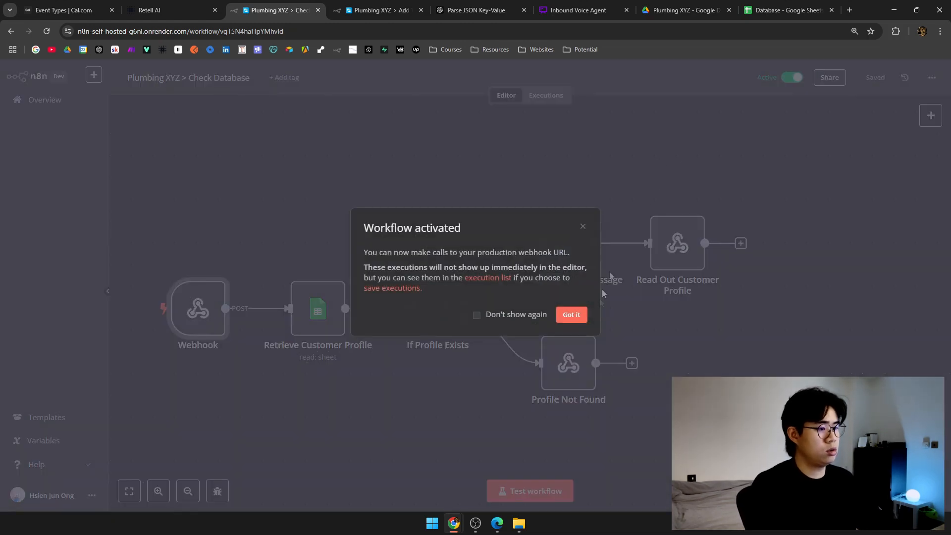
click(572, 315)
click(169, 6)
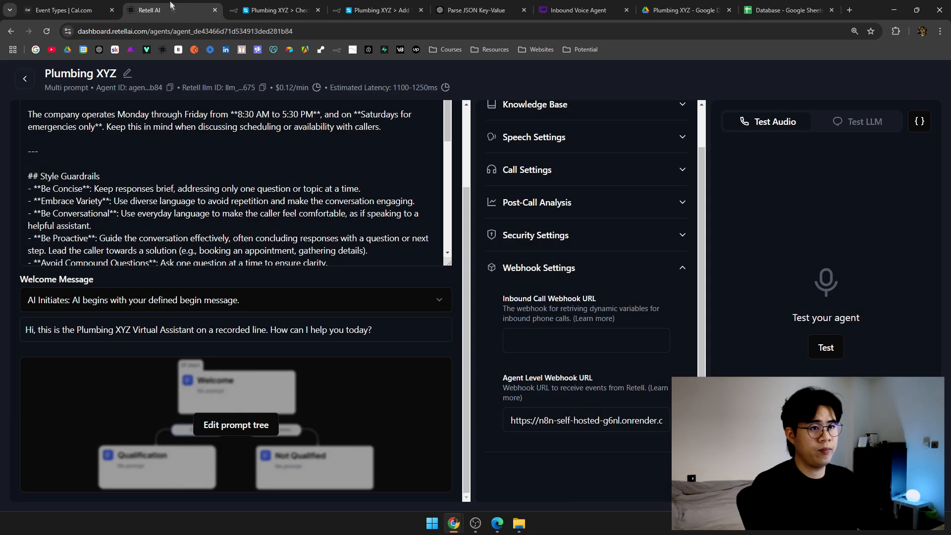
click(254, 425)
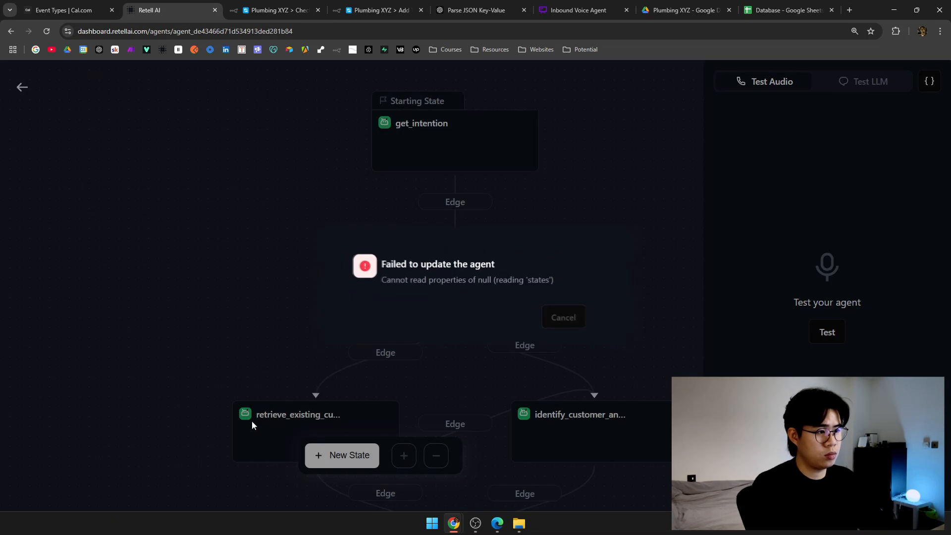
Paste the production webhook URL into retrieve_existing_customer_info's check_database function and save.
click(578, 322)
scroll(598, 210, down, 3)
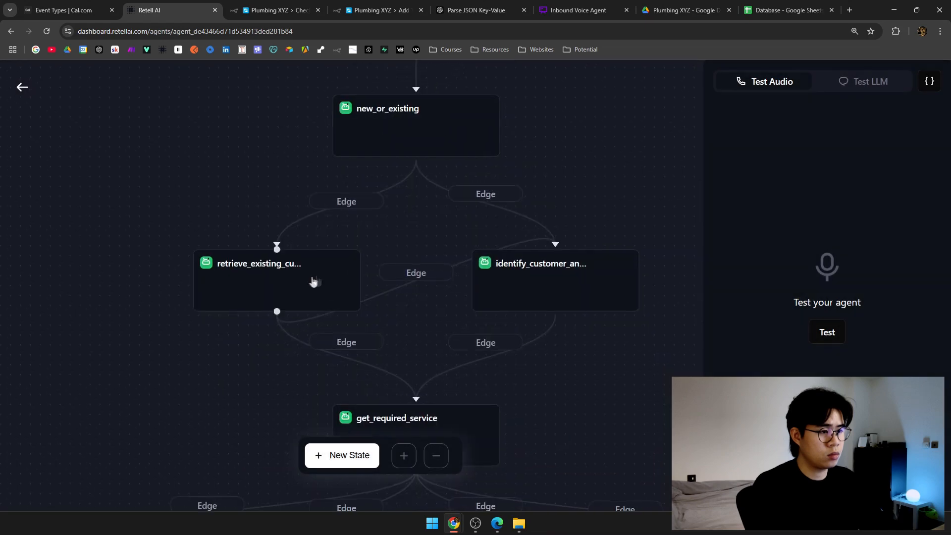
click(312, 282)
scroll(588, 420, down, 6)
click(578, 363)
key(ctrl+a)
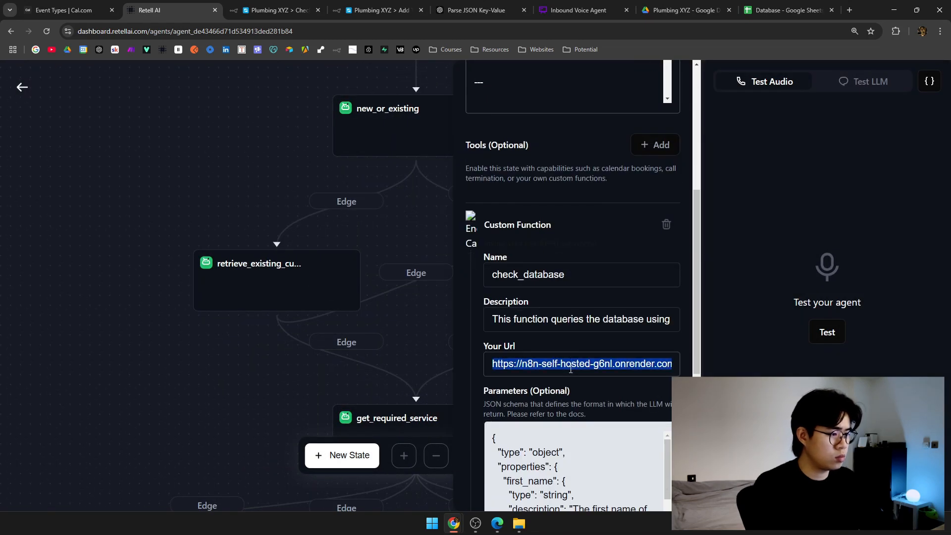
key(ctrl+v)
scroll(577, 397, down, 5)
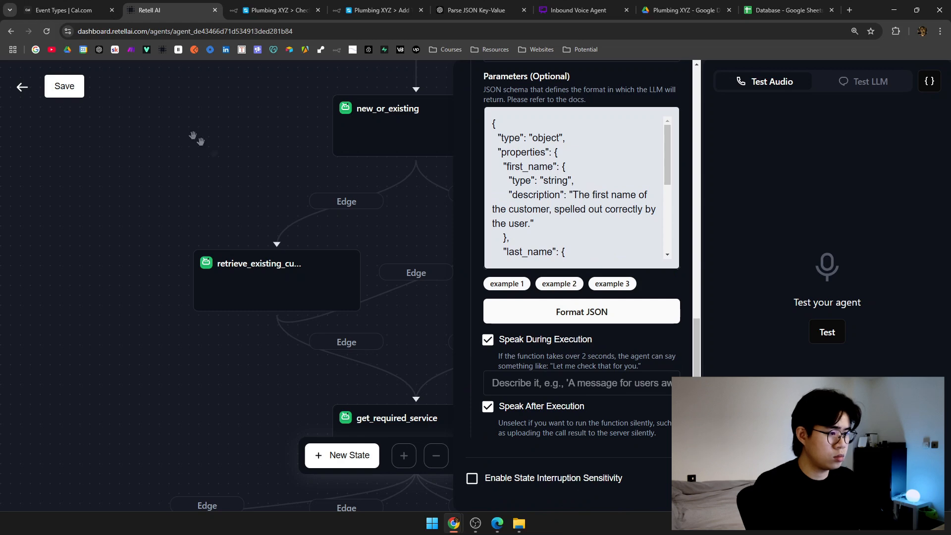
click(53, 87)
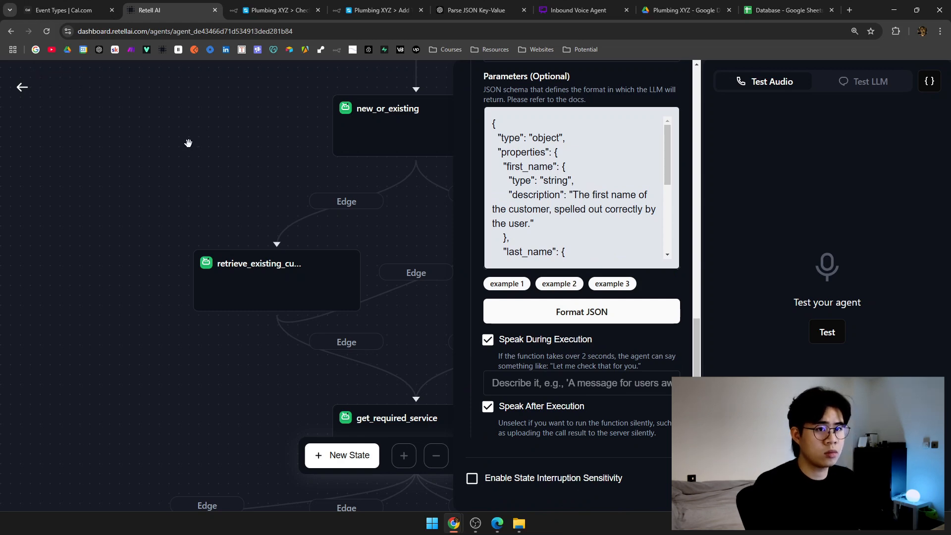
click(228, 165)
Review the identify_customer_and_gather_info state, then go back to the agent settings page.
click(391, 253)
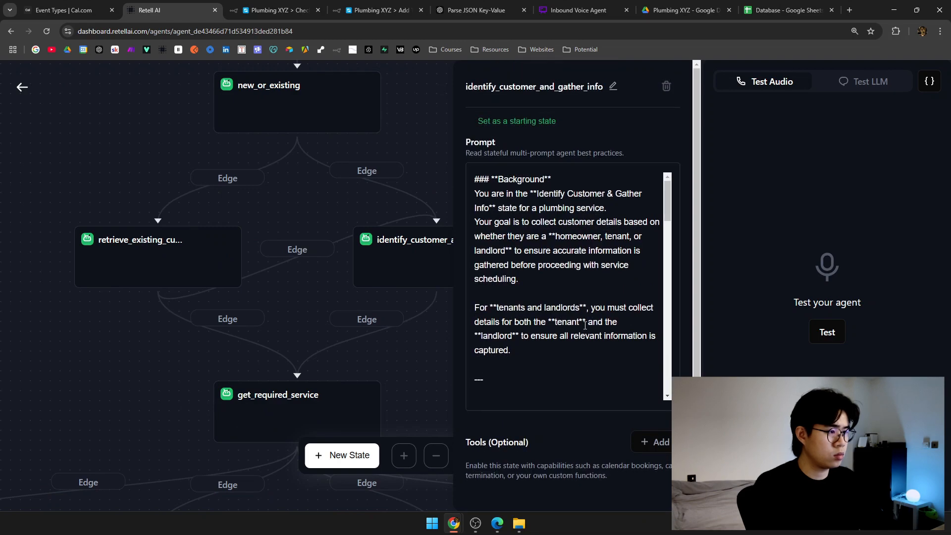
scroll(587, 326, down, 5)
scroll(587, 325, up, 5)
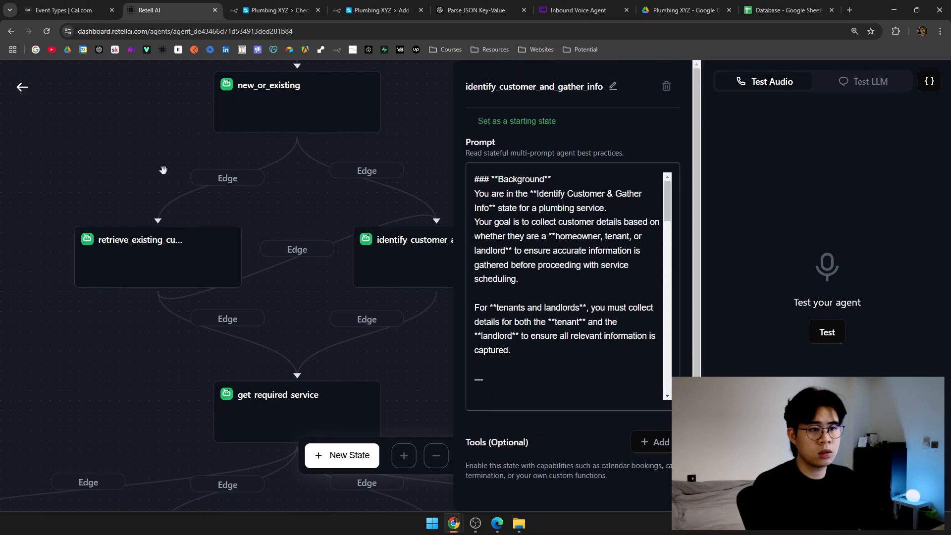
click(147, 166)
drag(144, 148, 339, 266)
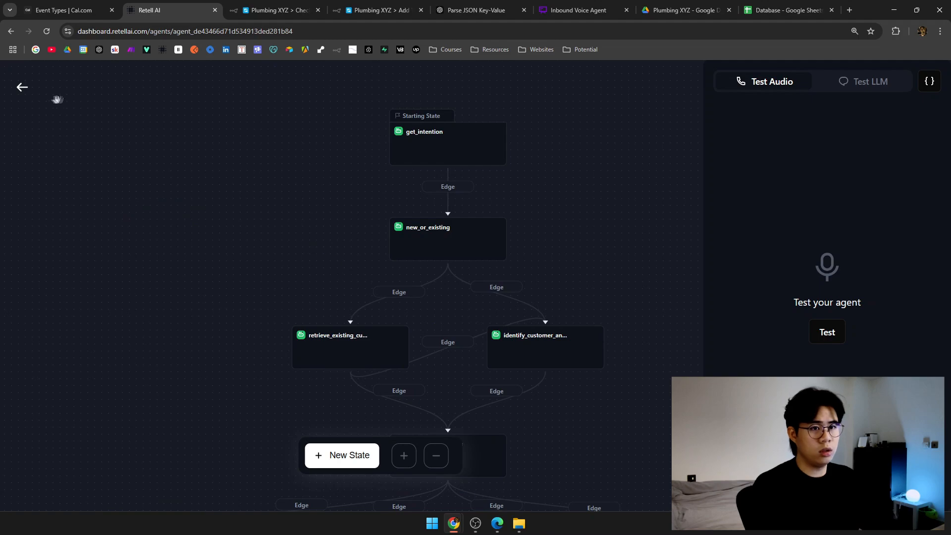
click(22, 88)
Keep GPT 4o as the agent's model, start a test audio call, and return to Check Database.
scroll(375, 339, up, 3)
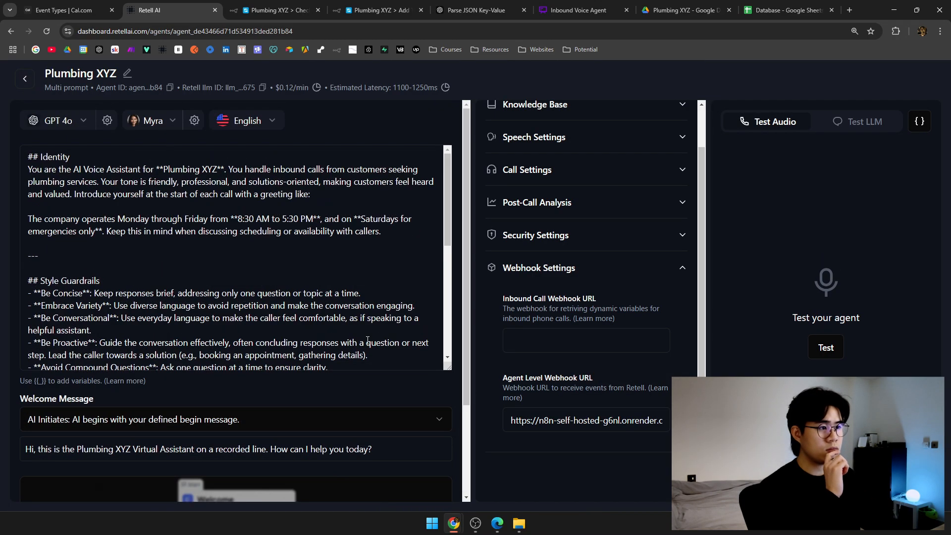
scroll(576, 193, up, 1)
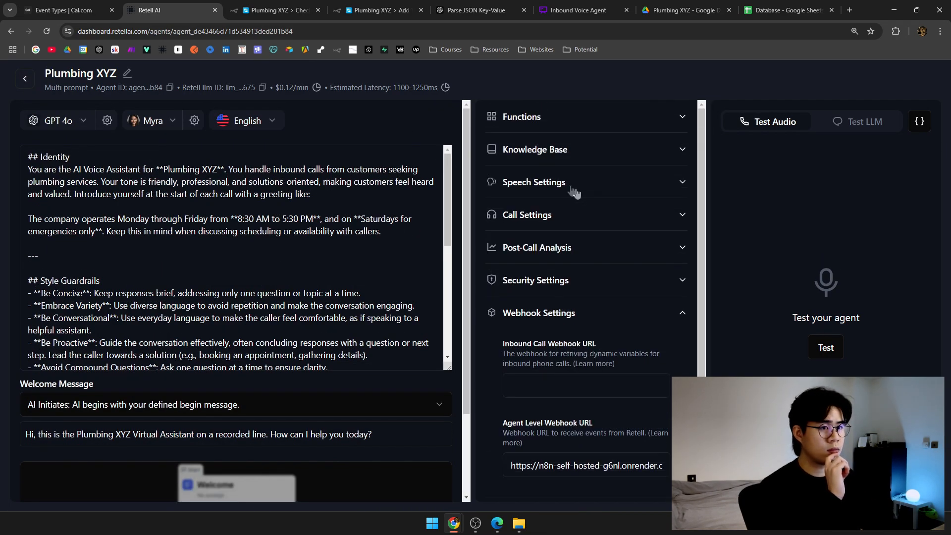
click(77, 122)
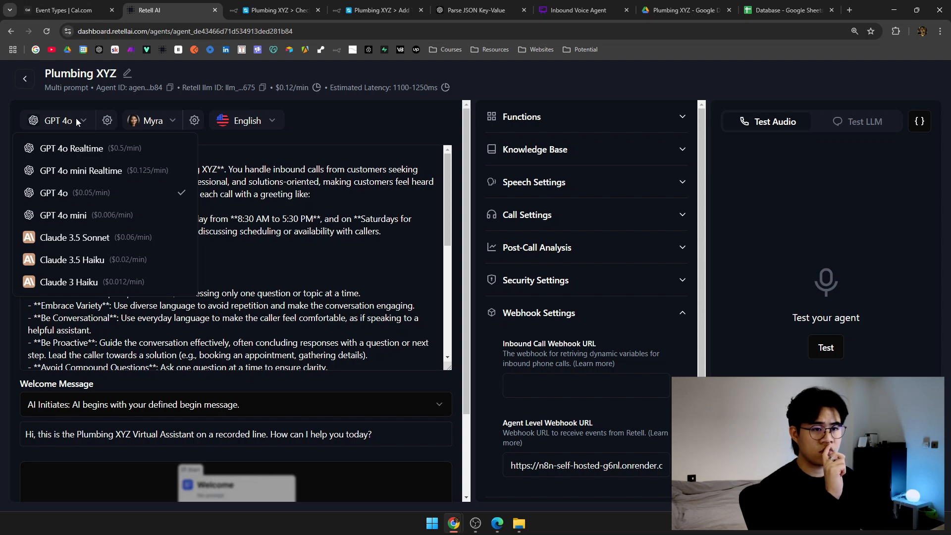
click(77, 121)
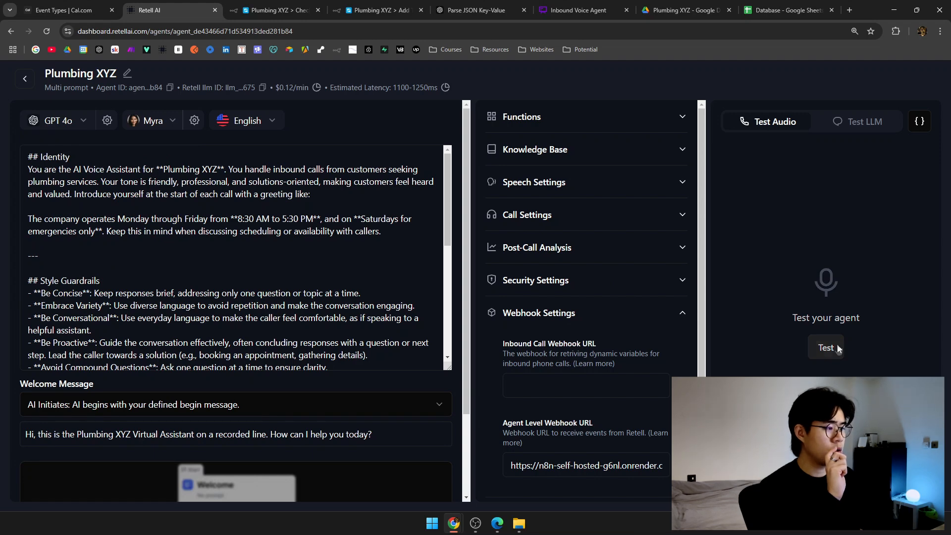
click(826, 348)
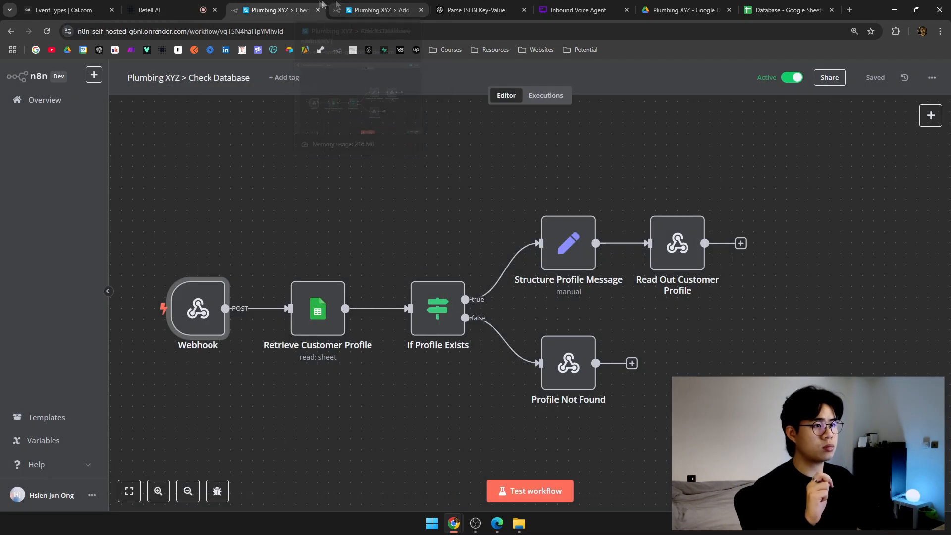
click(280, 10)
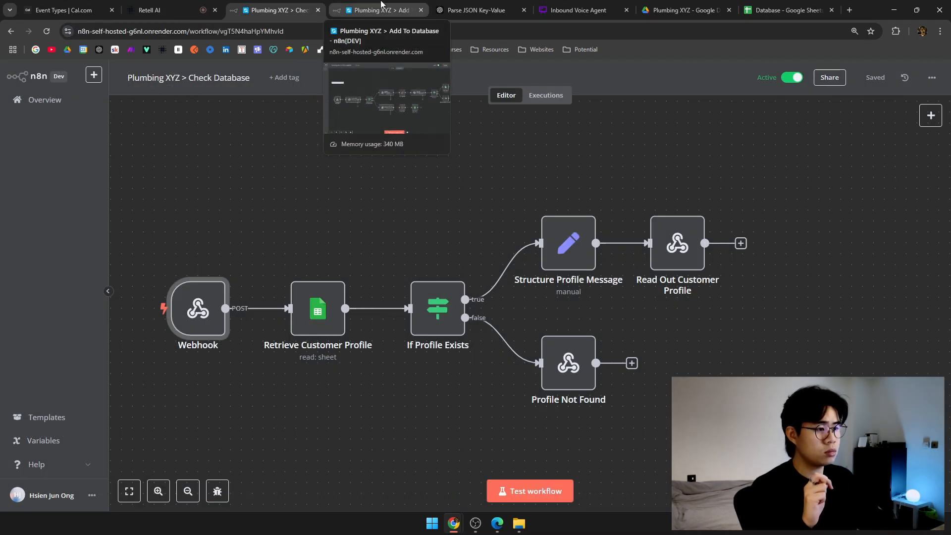
Open Check Database's executions and reload the Add To Database page.
click(542, 95)
click(356, 6)
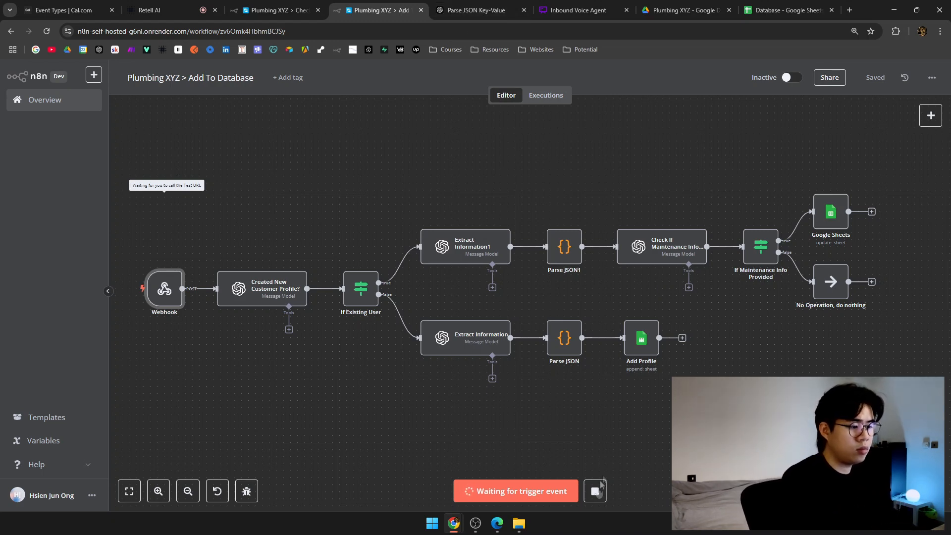
key(ctrl+r)
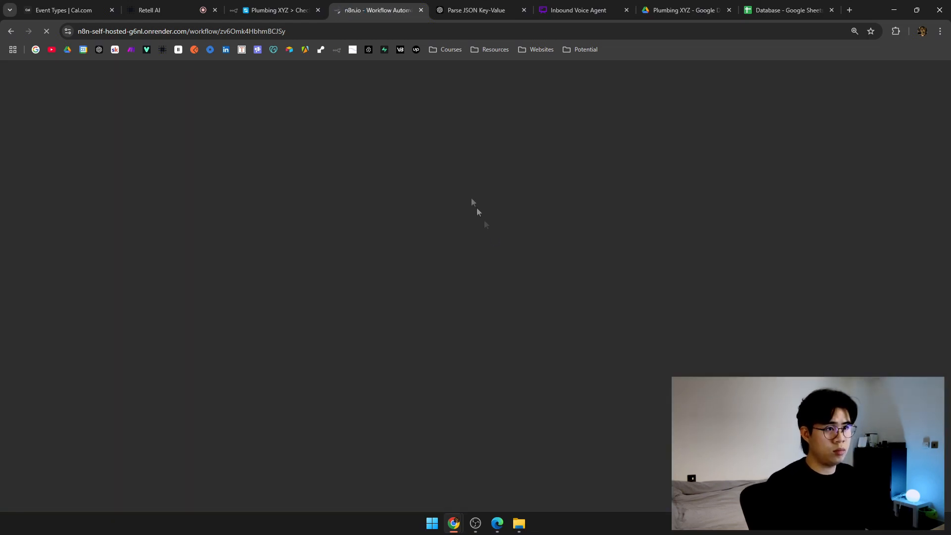
click(159, 10)
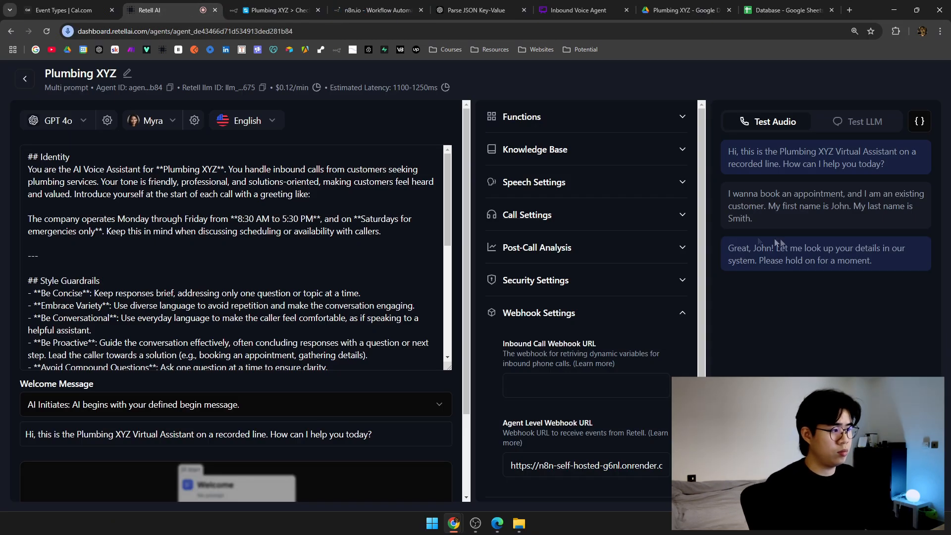
click(767, 10)
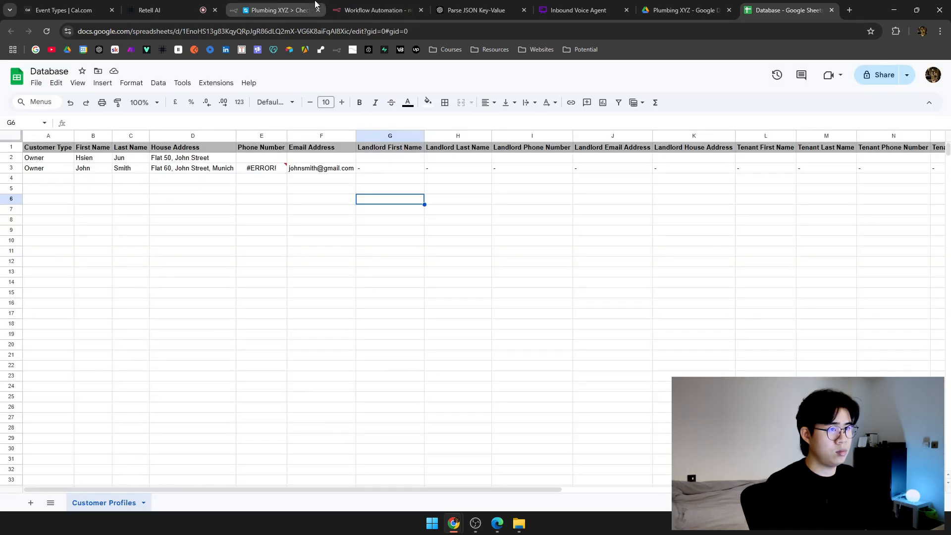
Browse the Check Database workflow's past runs, comparing against Add To Database.
click(277, 10)
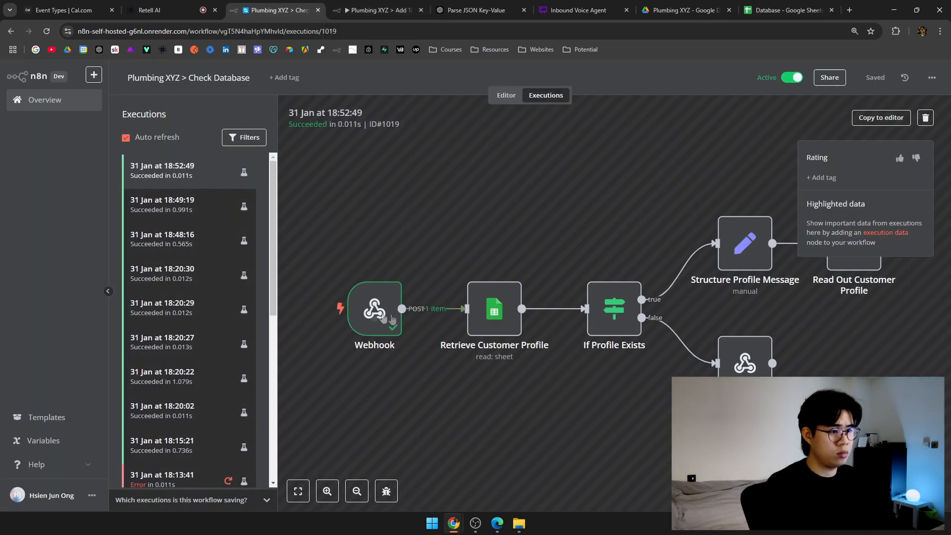
scroll(451, 183, right, 3)
scroll(451, 186, down, 3)
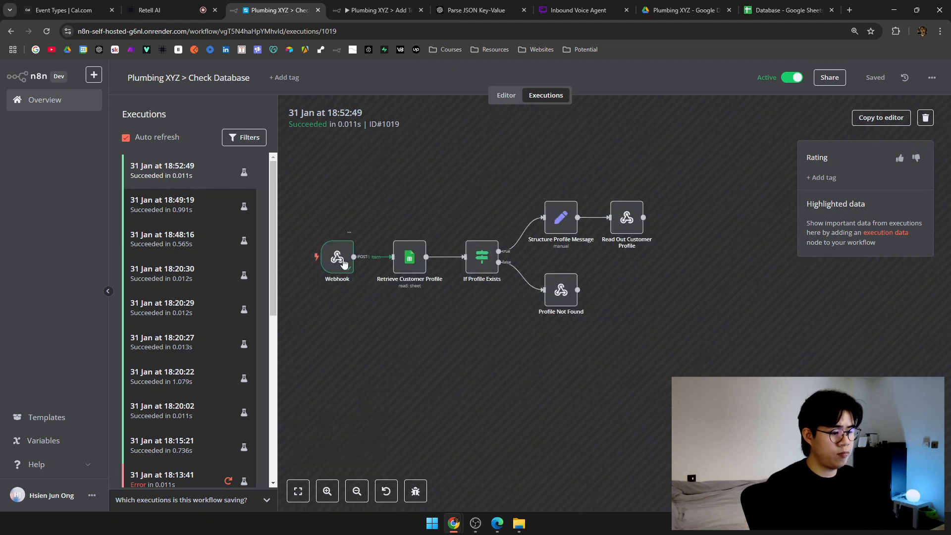
scroll(327, 202, up, 1)
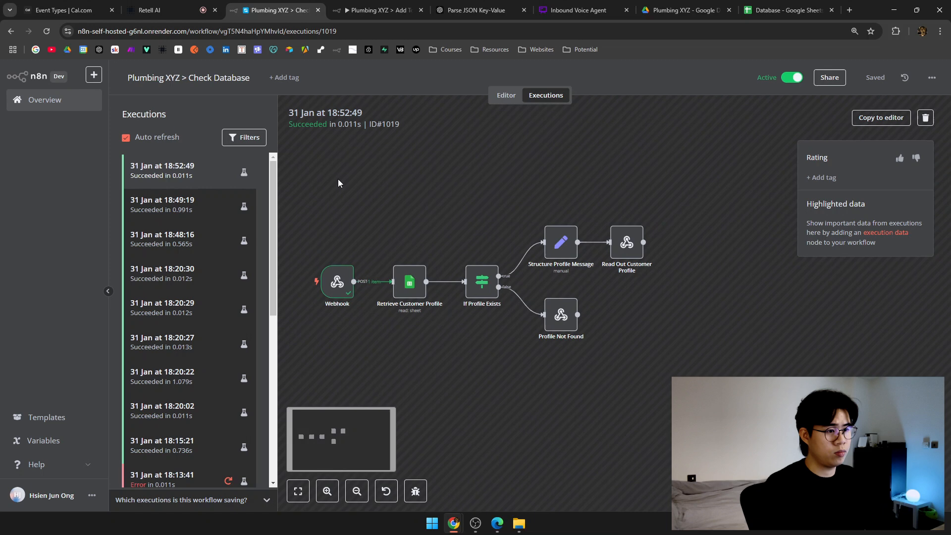
click(390, 4)
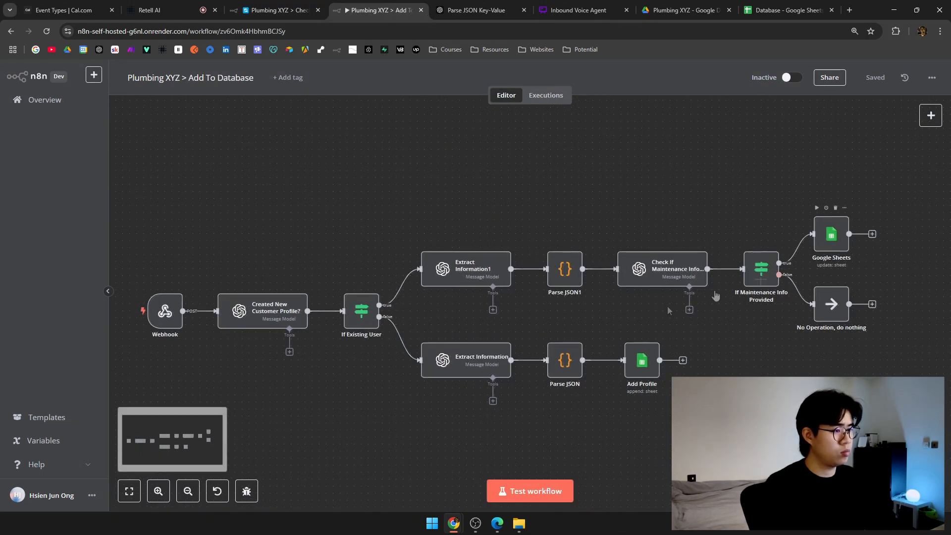
click(263, 4)
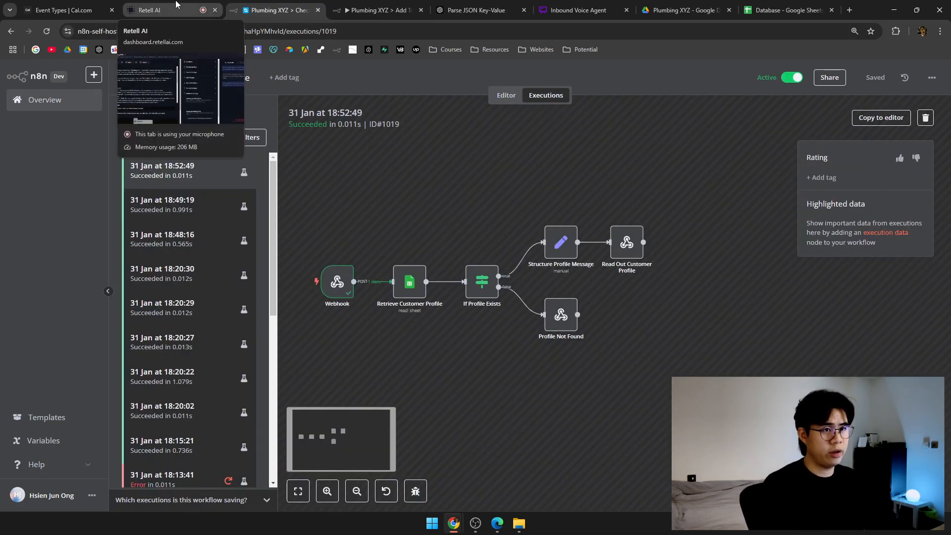
click(396, 6)
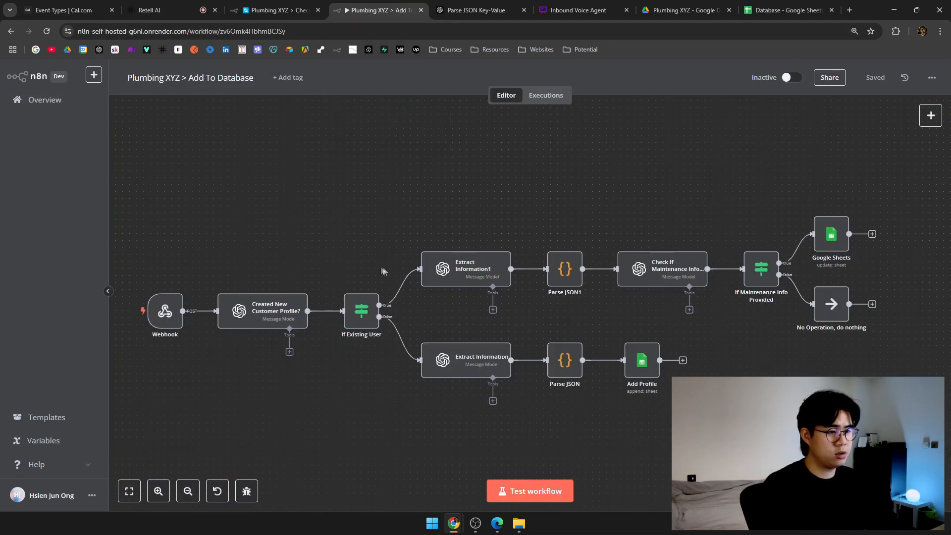
Start and stop Add To Database's test listening and open its Webhook node.
click(529, 499)
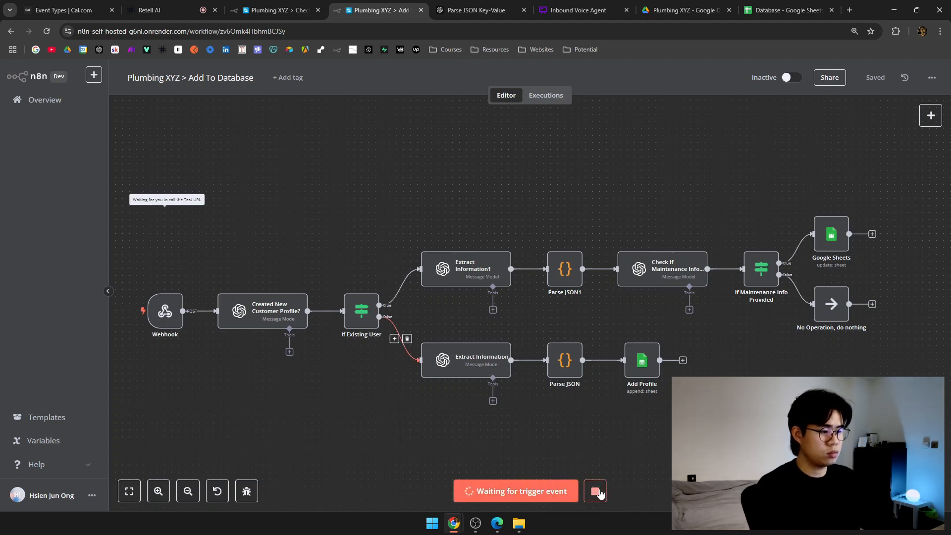
click(597, 489)
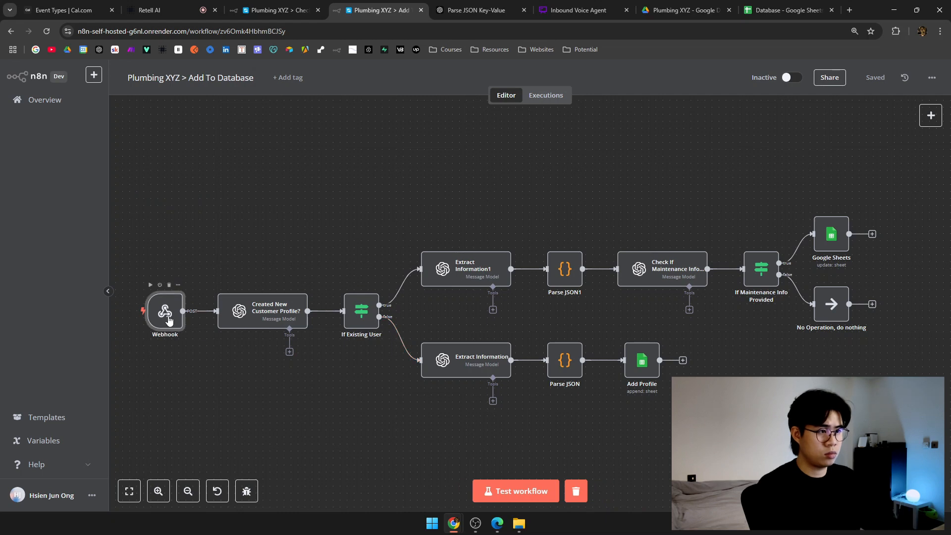
double_click(165, 310)
Back in the Check Database editor, start listening for a test webhook call.
key(ctrl+shift+Tab)
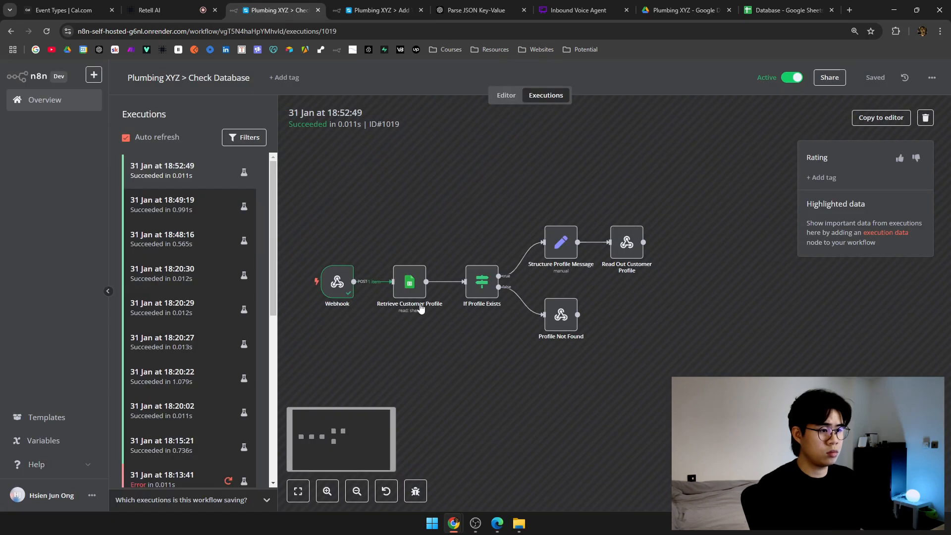
click(505, 95)
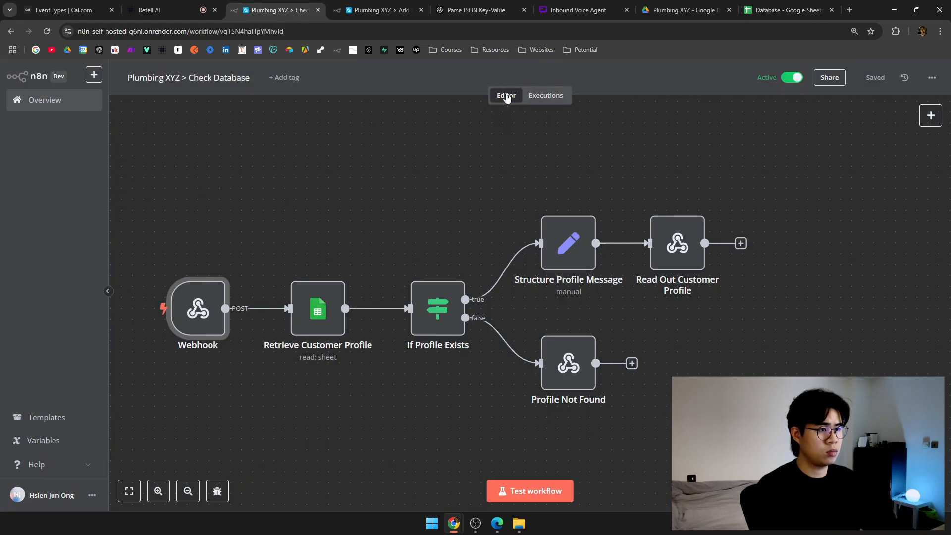
click(542, 491)
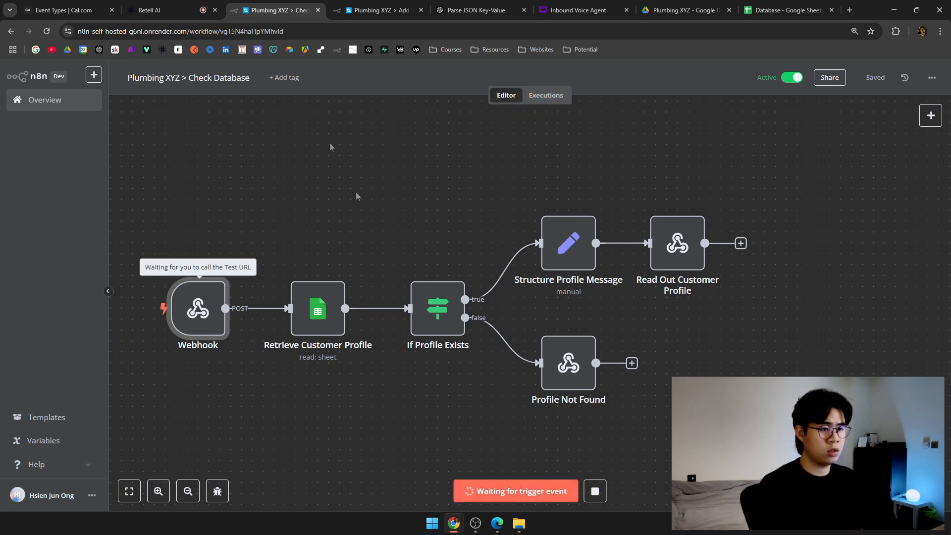
key(ctrl+shift+Tab)
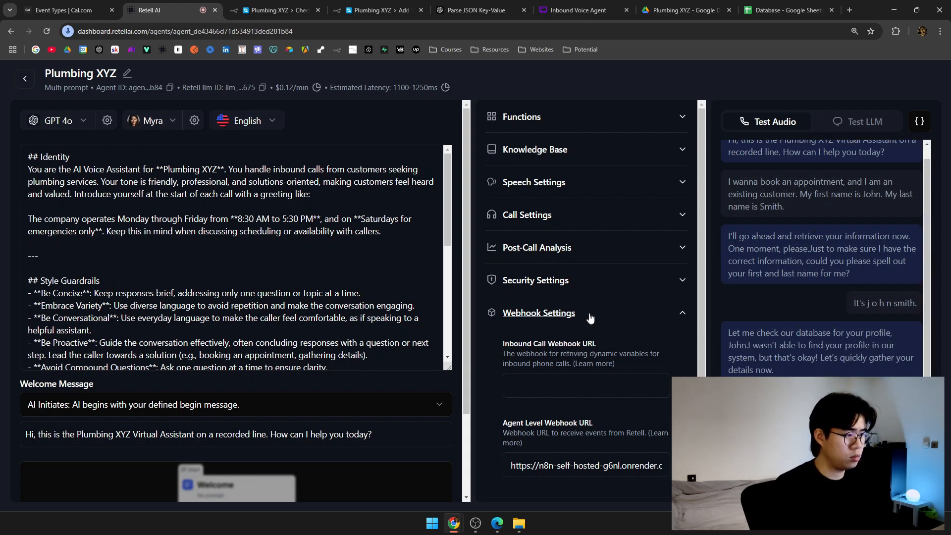
In Customer Profiles, select B3:C3 to check row 3's first and last name.
click(251, 5)
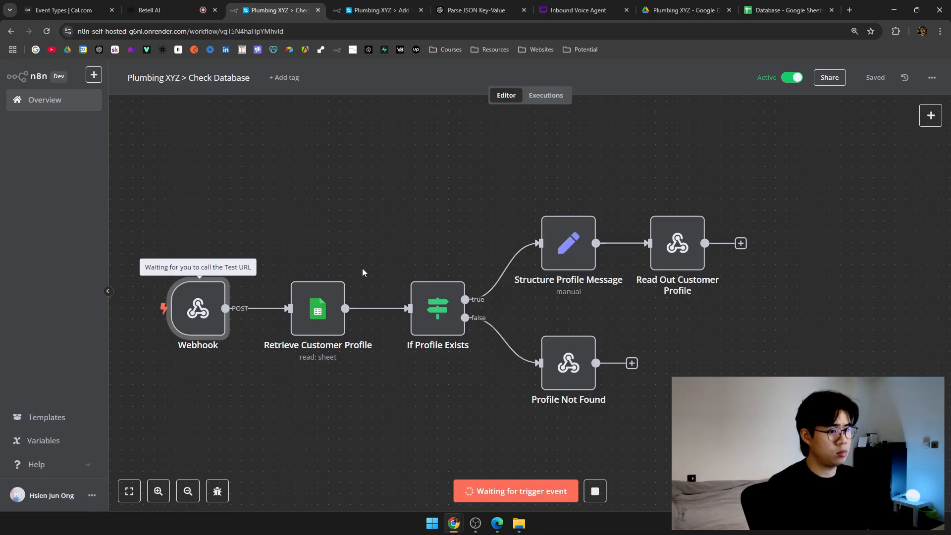
click(743, 4)
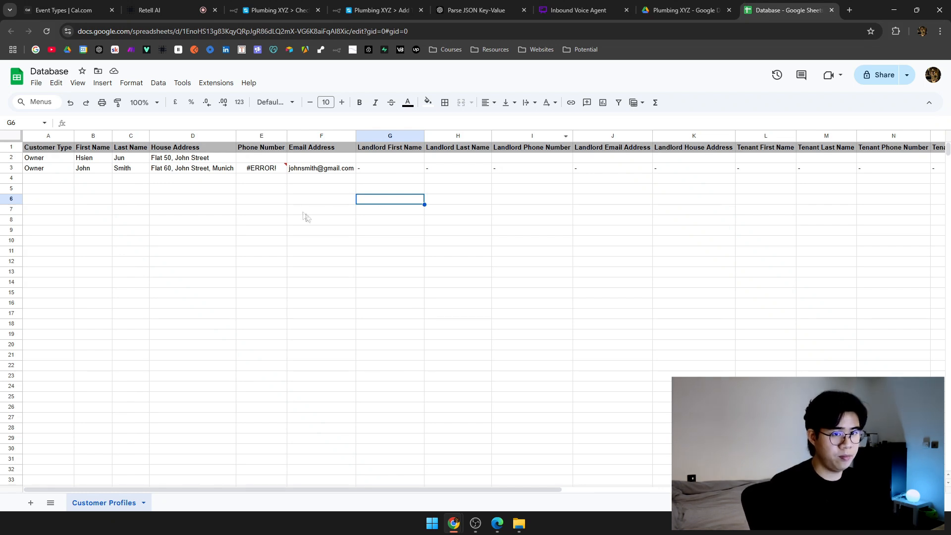
drag(88, 171, 154, 171)
click(129, 169)
click(97, 168)
shift+click(117, 170)
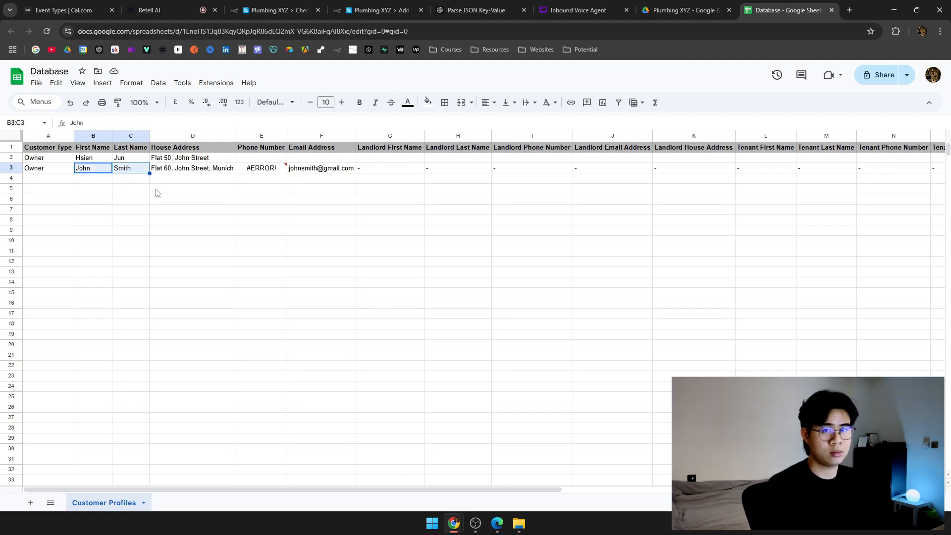
scroll(164, 201, right, 5)
scroll(164, 202, left, 5)
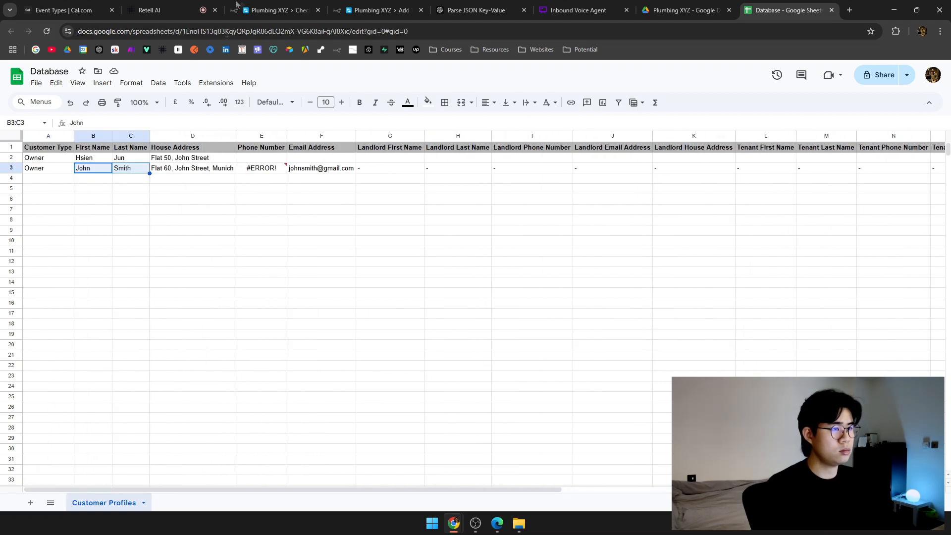
Reset the Retell test call and cycle through the Drive folder, spreadsheet and agent flow.
click(278, 9)
click(163, 10)
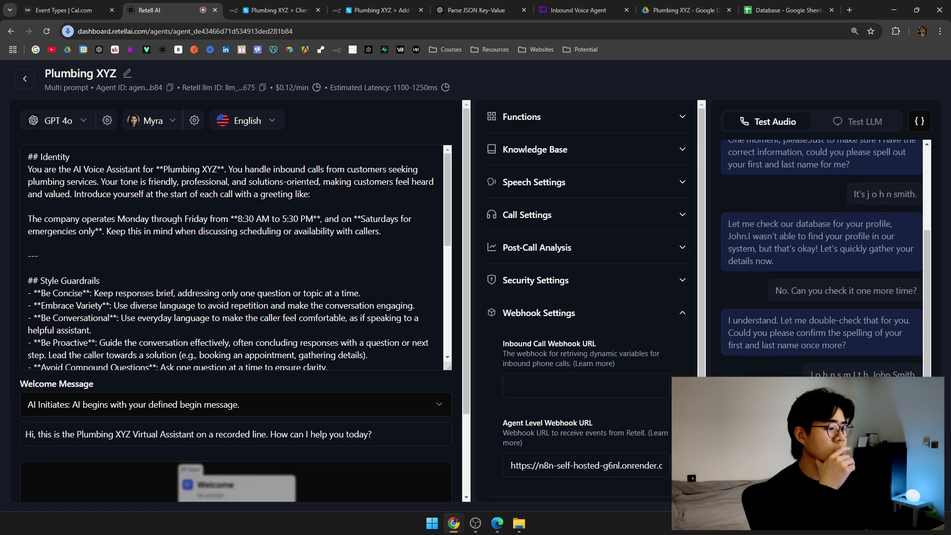
click(475, 10)
click(687, 10)
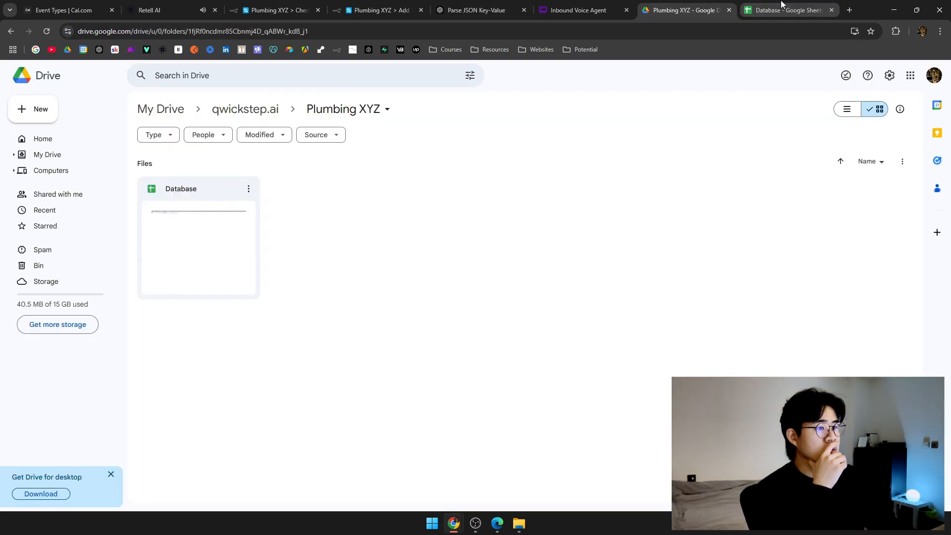
click(787, 10)
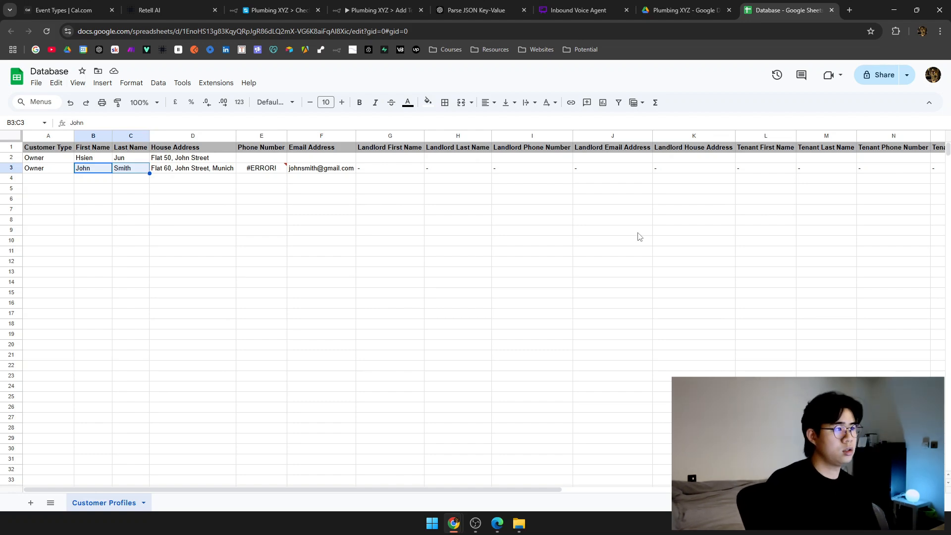
key(ctrl+2)
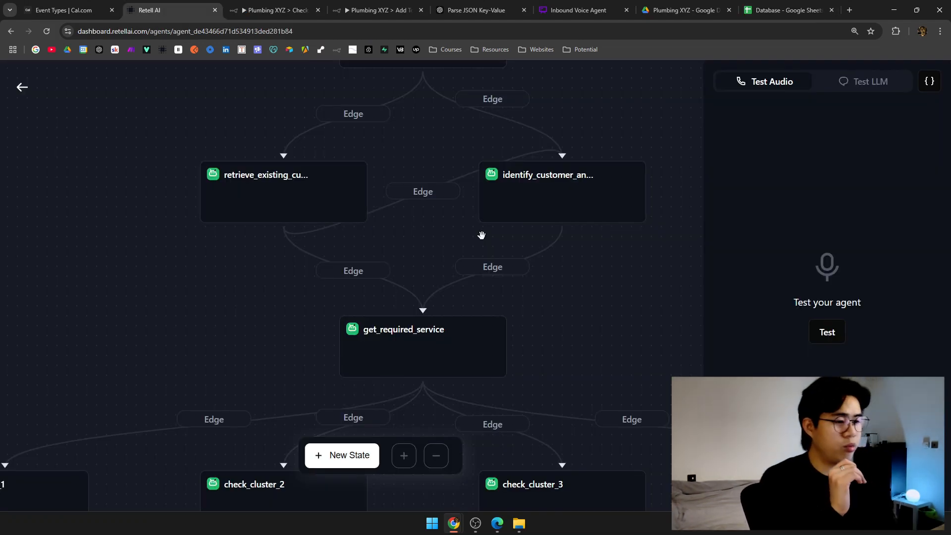
Inspect the newest Check Database run's Retrieve Customer Profile filter values, including lowercase john.
click(278, 9)
click(548, 67)
click(547, 95)
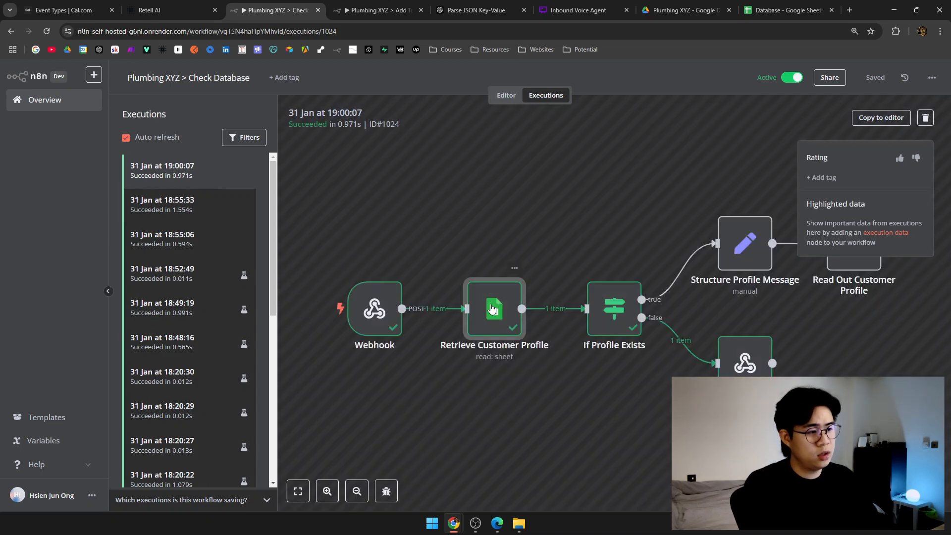
double_click(492, 308)
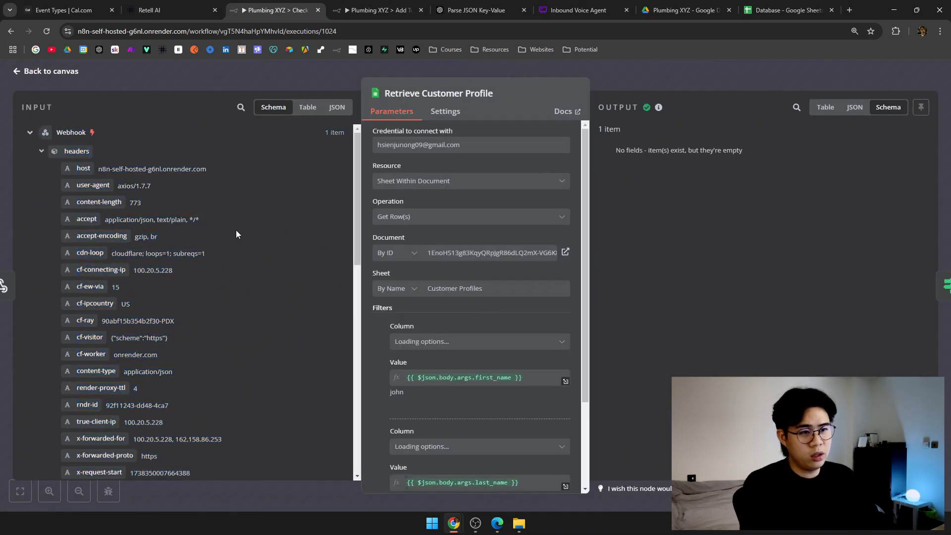
scroll(202, 246, down, 2)
scroll(406, 281, down, 2)
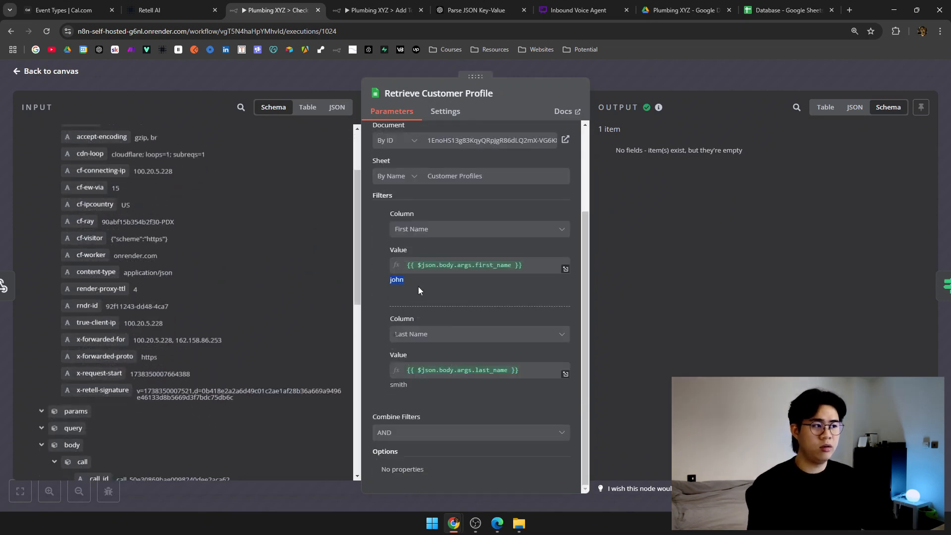
click(395, 279)
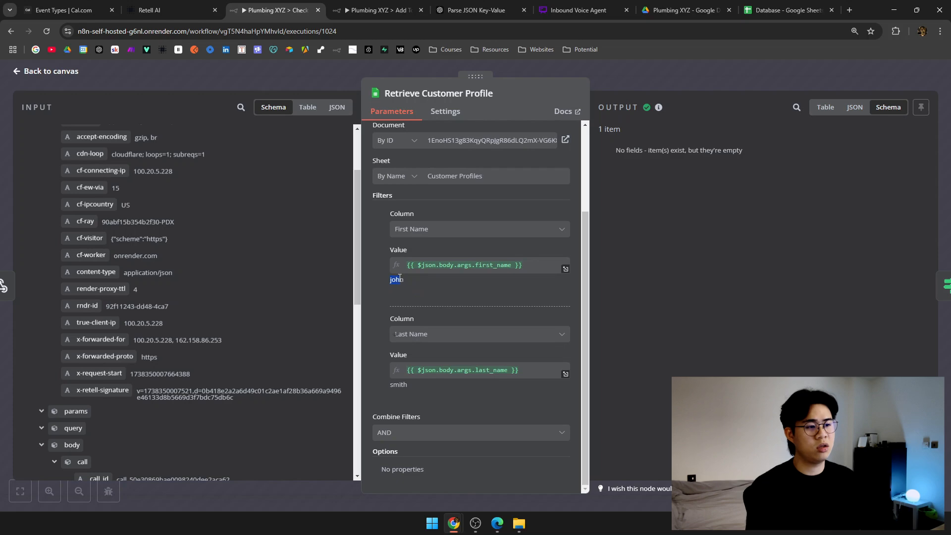
Compare against the Database spreadsheet, then go back to the Retell AI agent flow.
click(779, 5)
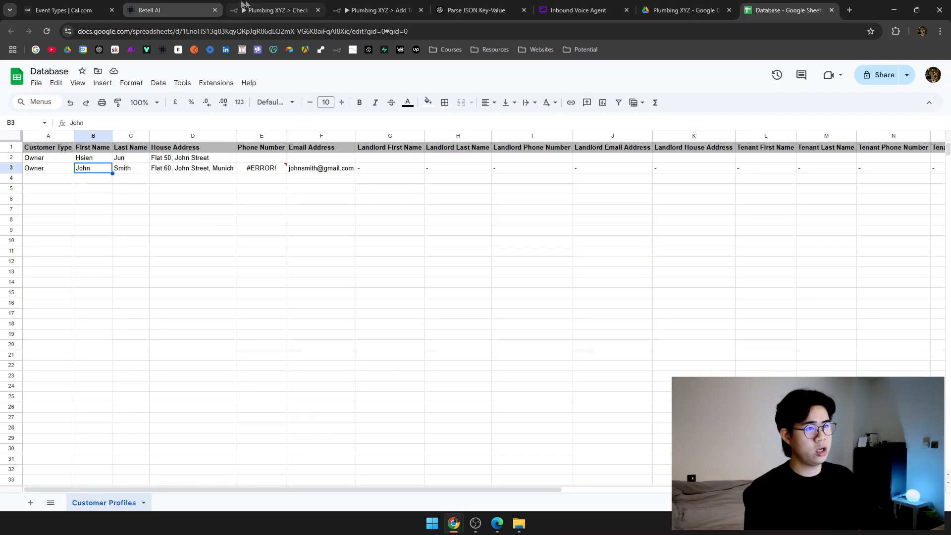
click(276, 10)
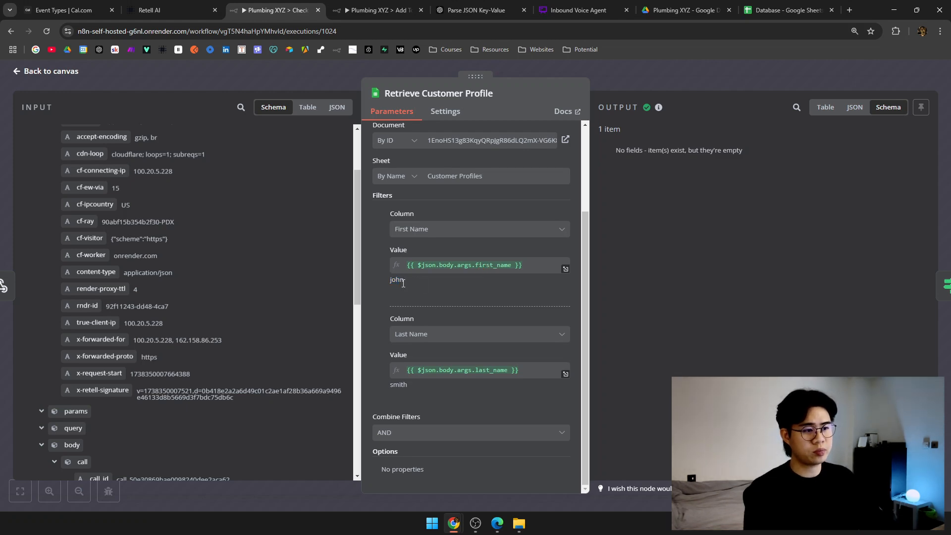
click(148, 10)
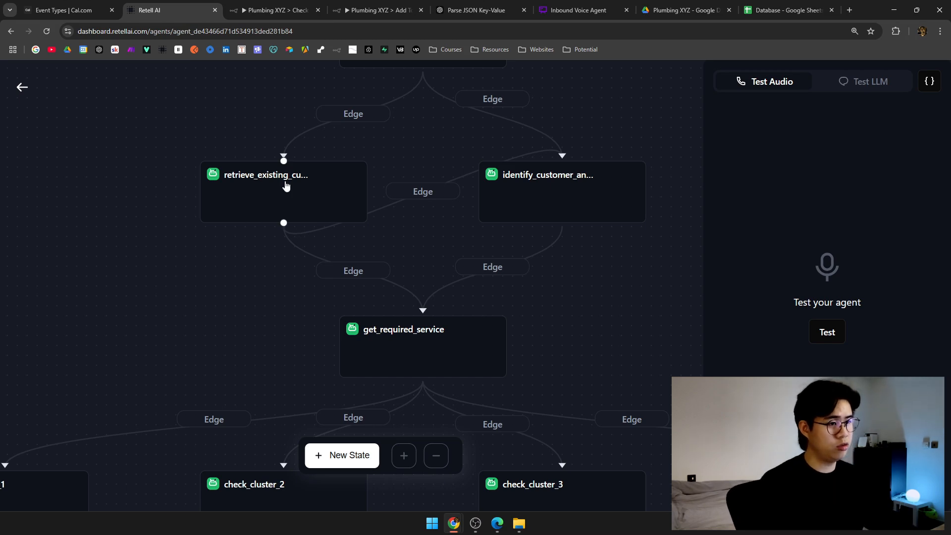
Append 'Capitalize the first letter of the name.' to the check_database function description and save.
click(283, 160)
scroll(613, 405, down, 7)
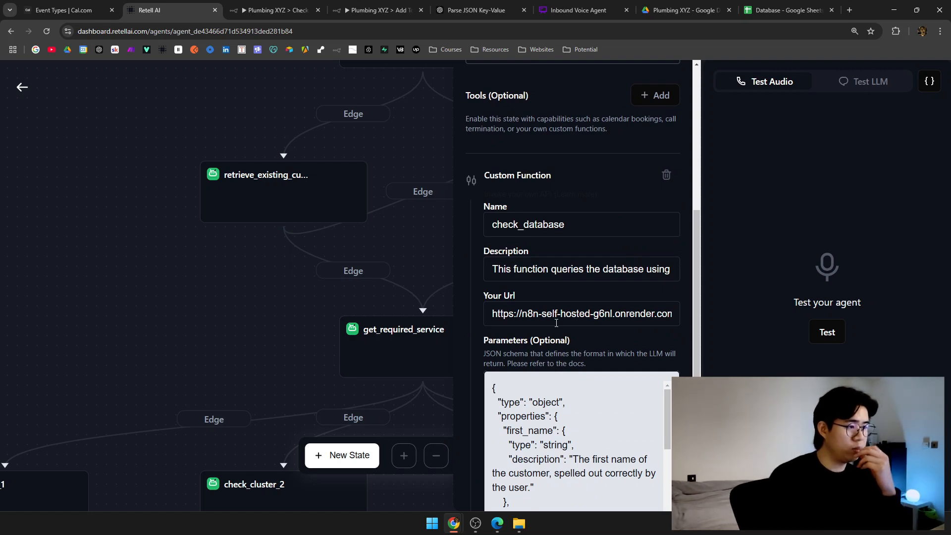
drag(587, 270, 663, 266)
click(628, 268)
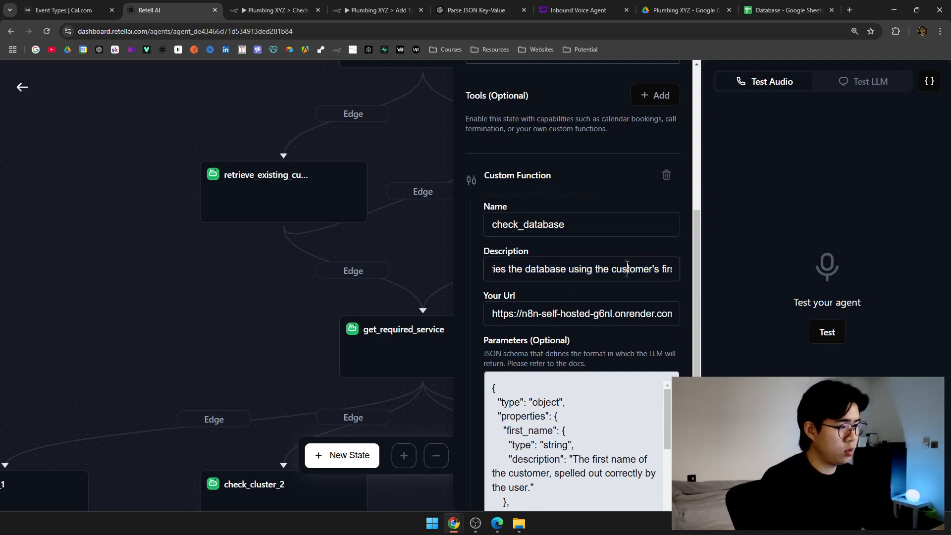
key(Right)
key(Right)
key(Right)
key(Right)
key(Right)
key(Right)
key(Right)
key(Right)
key(Right)
key(Right)
key(Right)
key(Right)
key(Right)
key(Right)
key(Right)
key(Right)
key(Right)
key(Right)
key(Right)
key(Right)
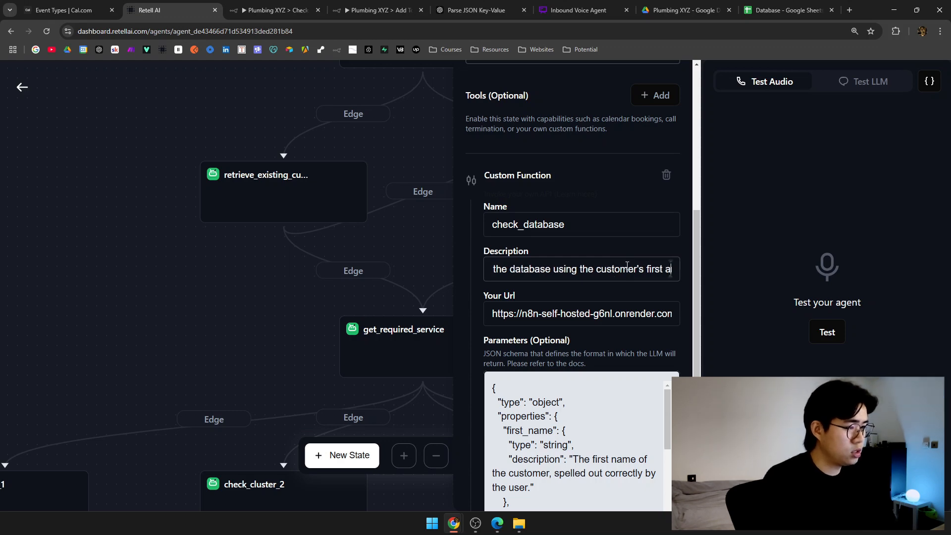
key(Right)
key(Right)
key(Right)
key(Right)
key(Right)
key(Right)
key(Right)
key(Right)
key(Right)
key(Right)
key(Right)
key(Right)
key(Right)
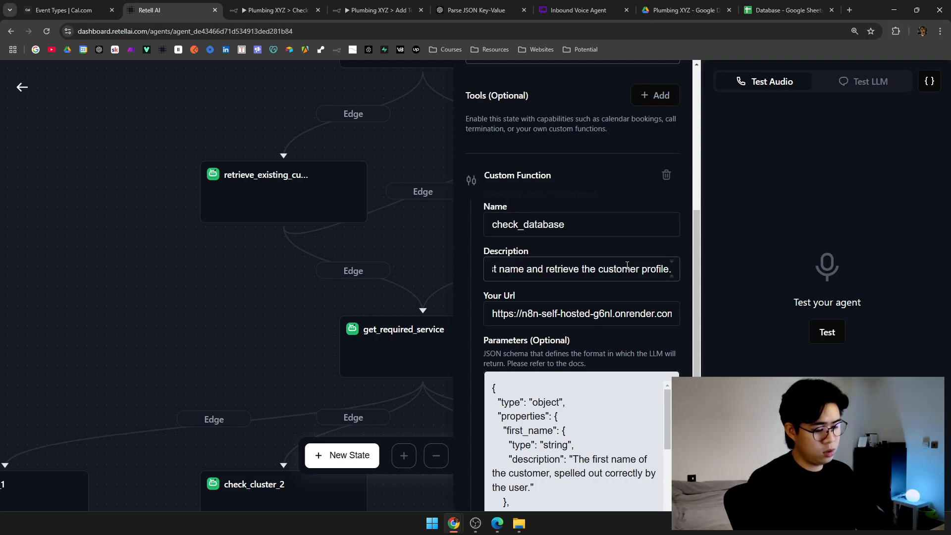
text(Capita)
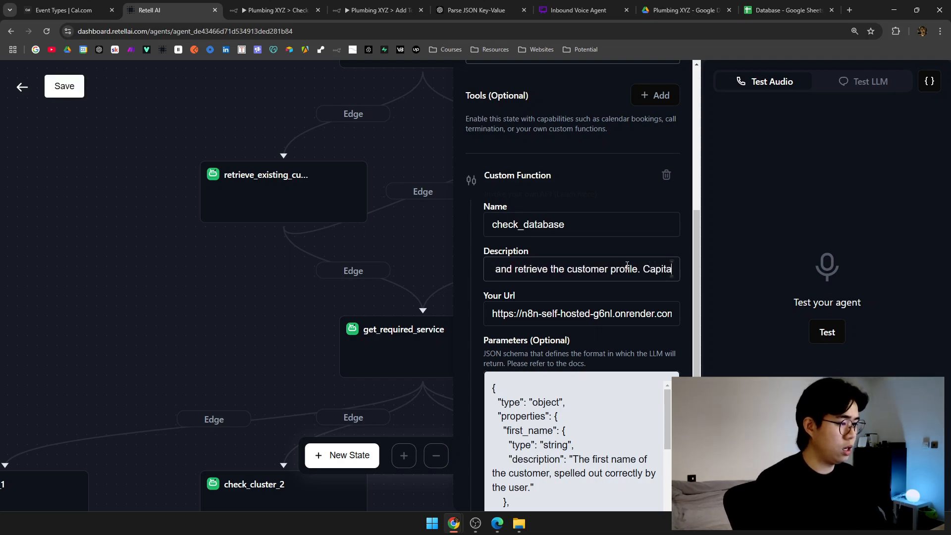
text(lize the first let)
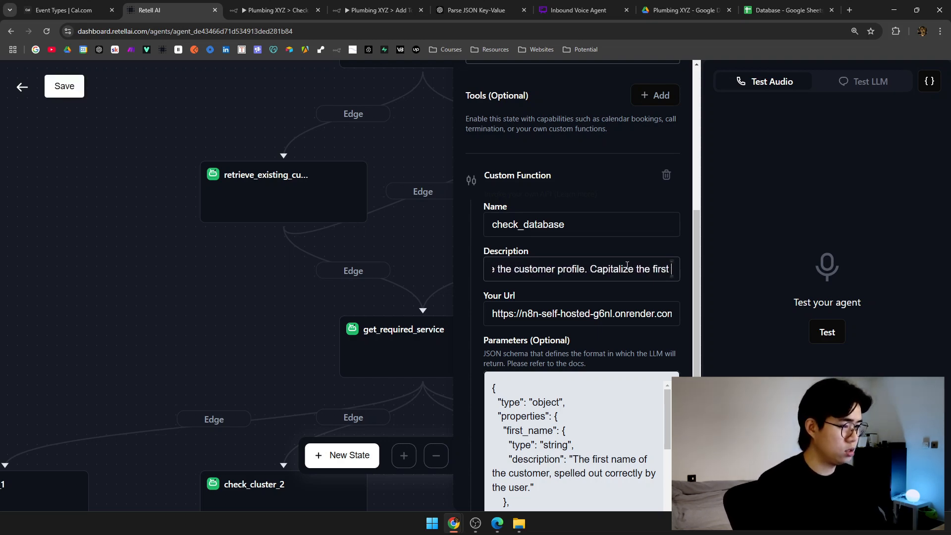
text(ter of the name.)
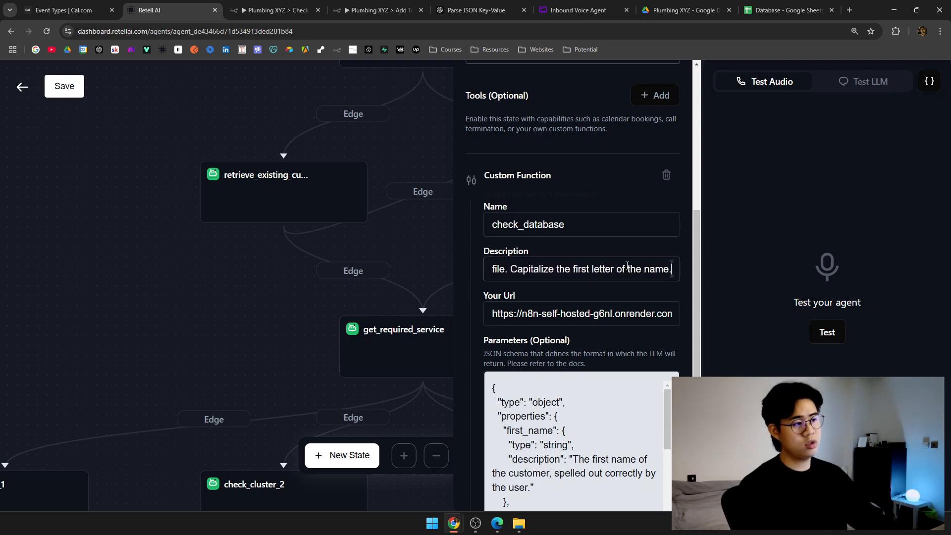
click(65, 86)
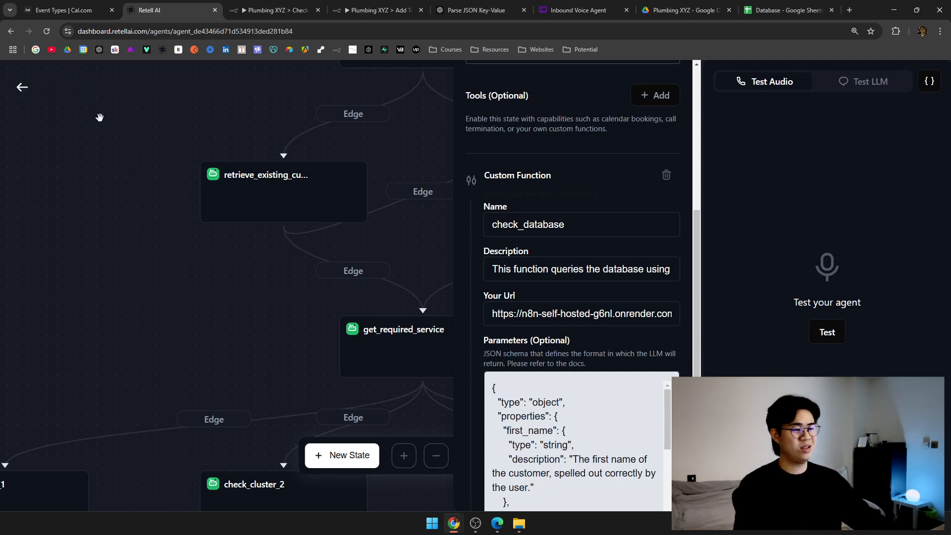
Leave the Retell agent flow, tidy the Check Database canvas, and switch to the Add To Database workflow.
click(22, 87)
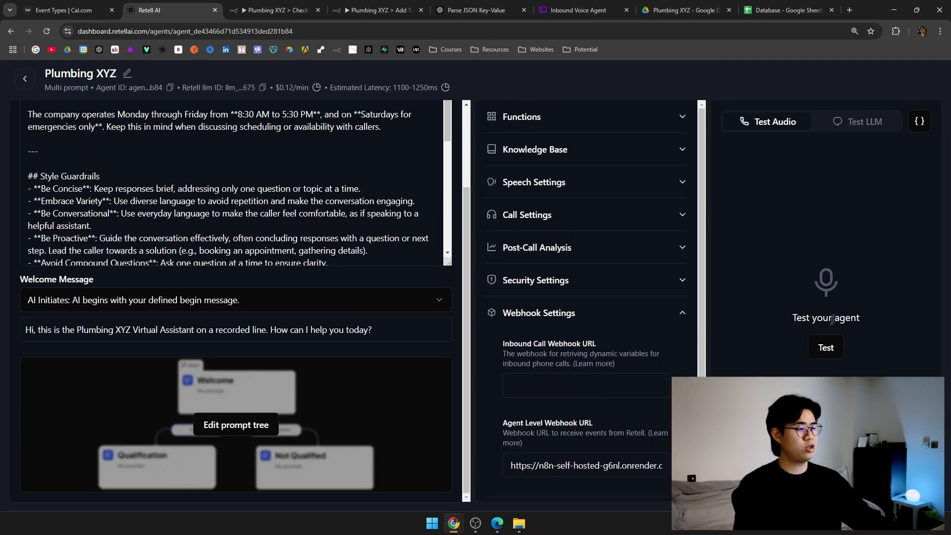
click(377, 10)
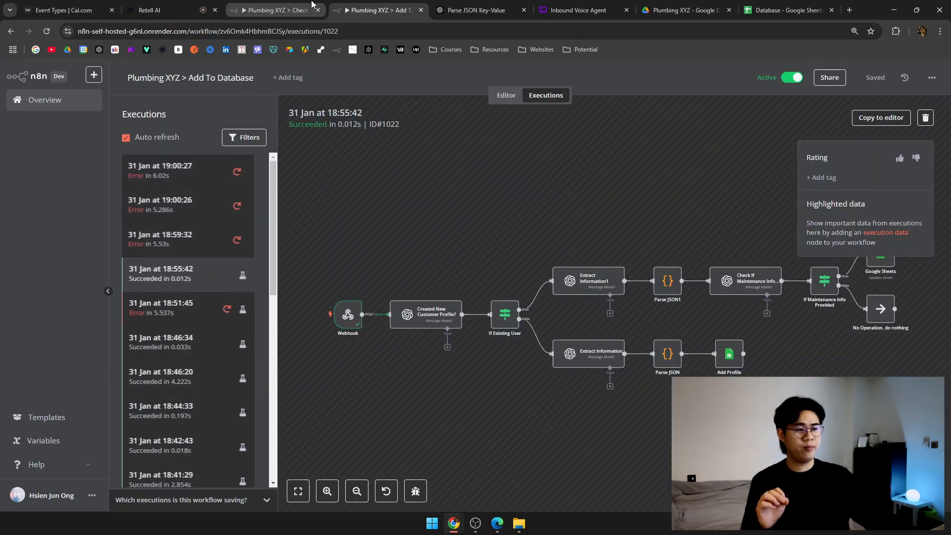
click(244, 7)
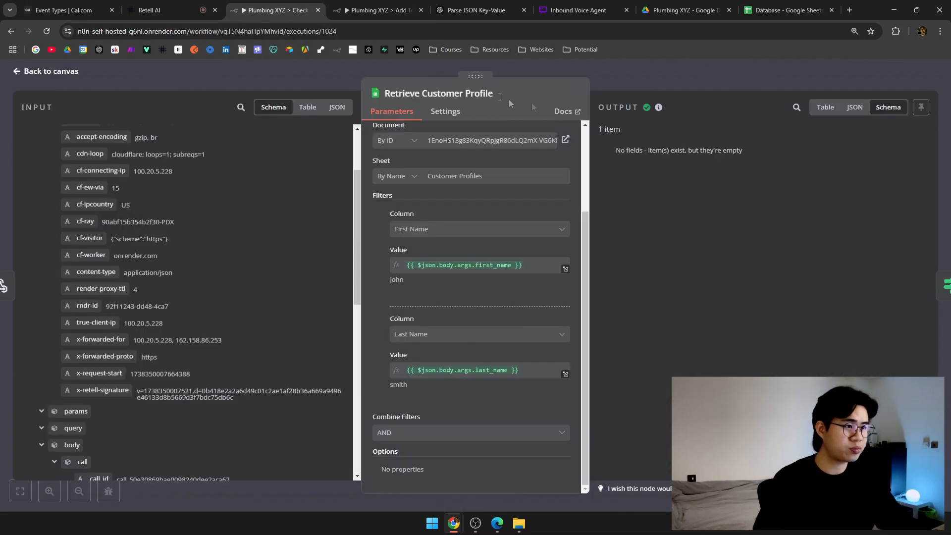
click(652, 82)
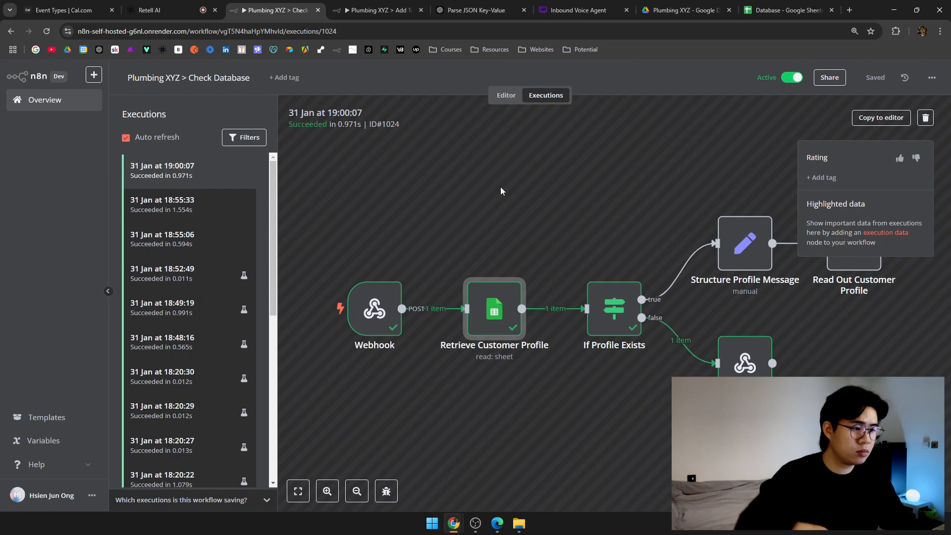
click(505, 95)
drag(458, 174, 447, 181)
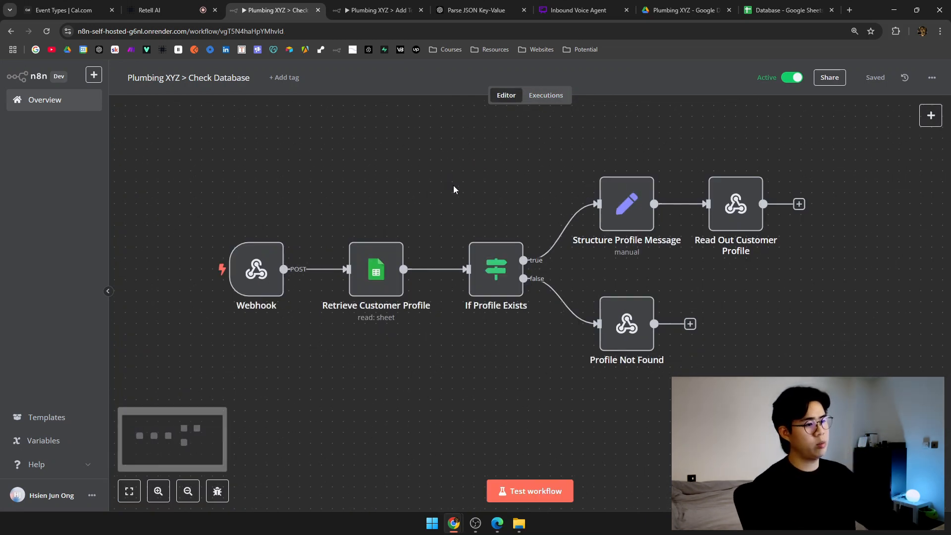
click(196, 4)
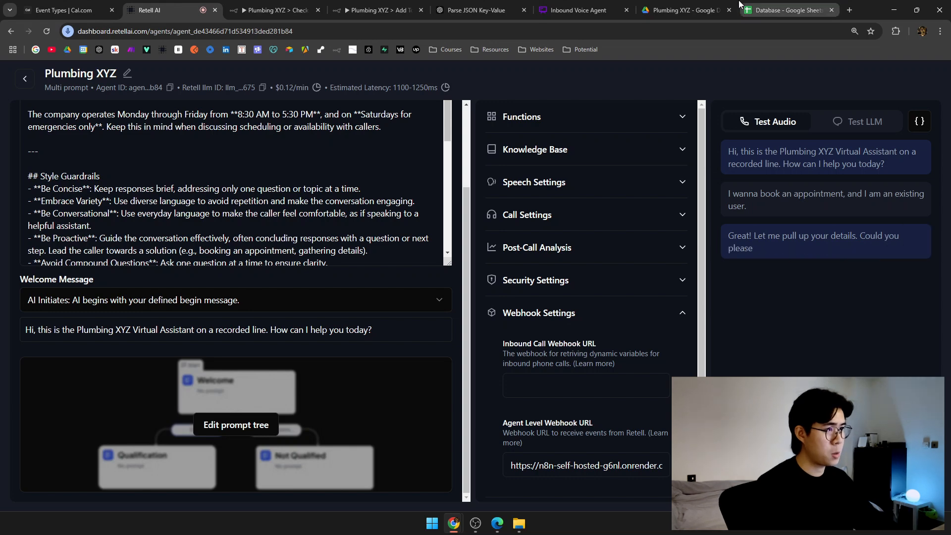
click(381, 10)
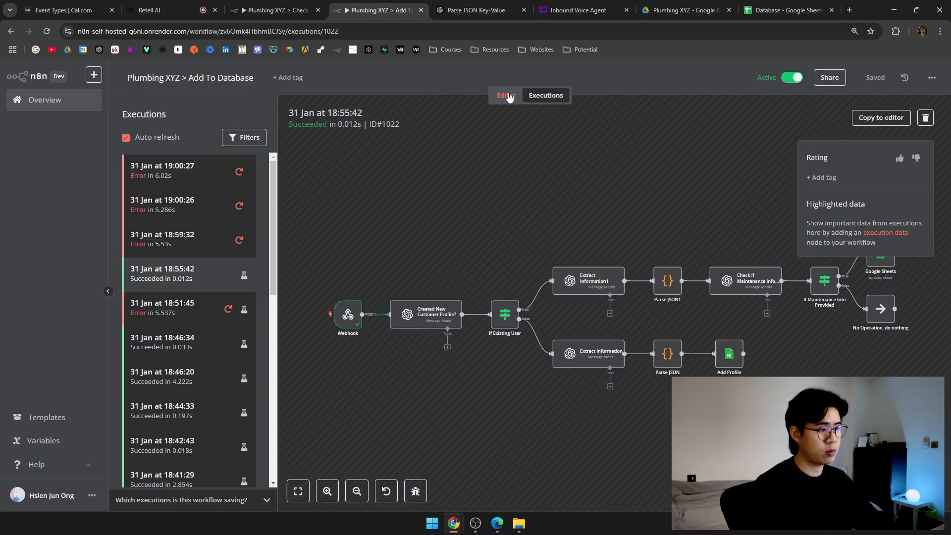
Show the Add To Database editor canvas, then view the Database spreadsheet's Customer Profiles sheet.
click(506, 95)
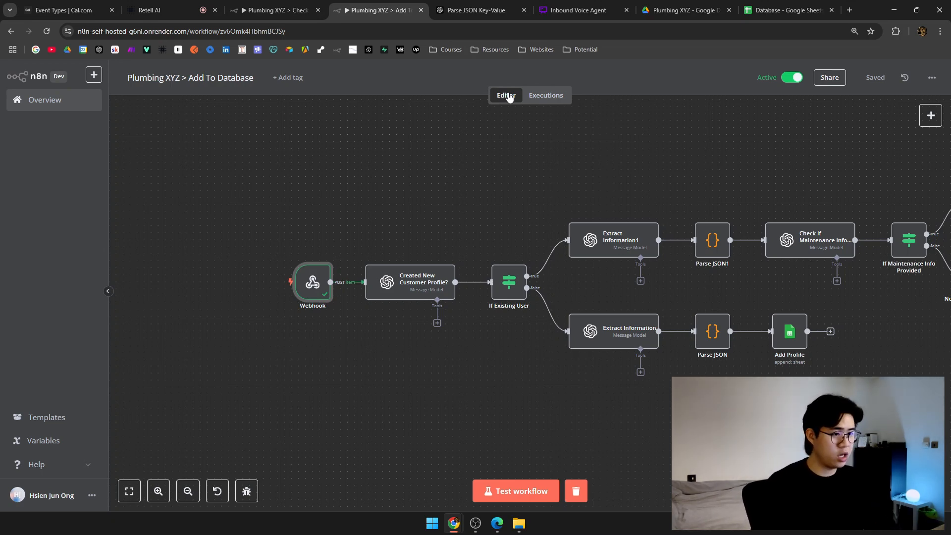
click(770, 5)
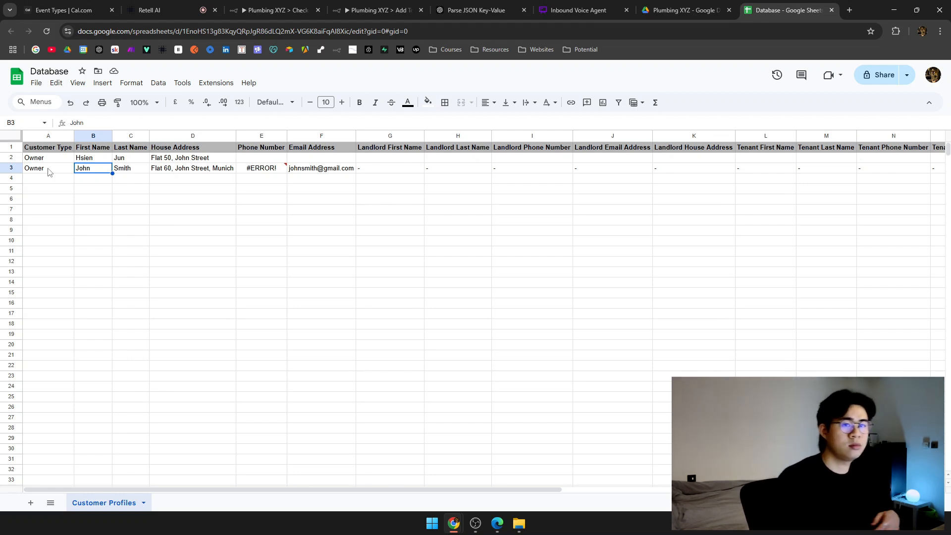
Check row 3's customer record out to Device Type cell R3, then return to the Retell AI agent.
click(16, 168)
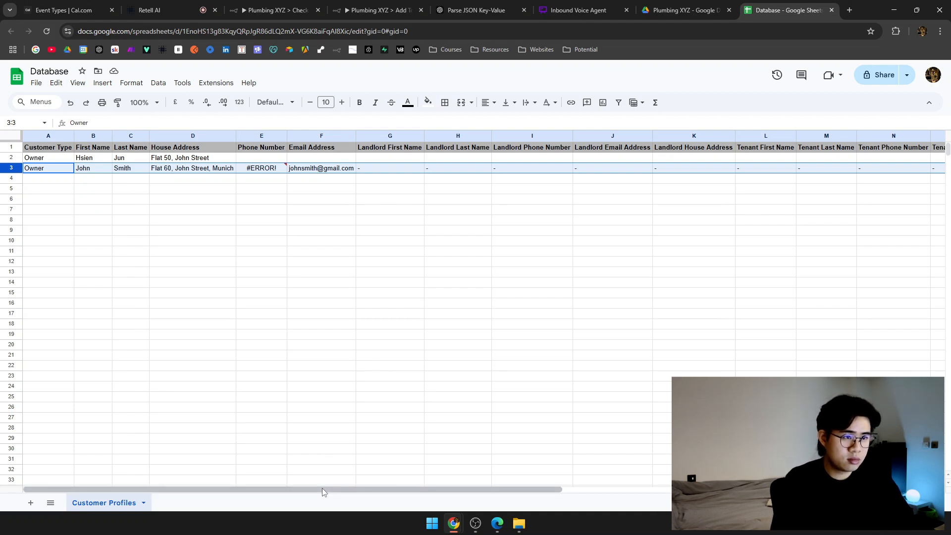
drag(322, 489, 684, 488)
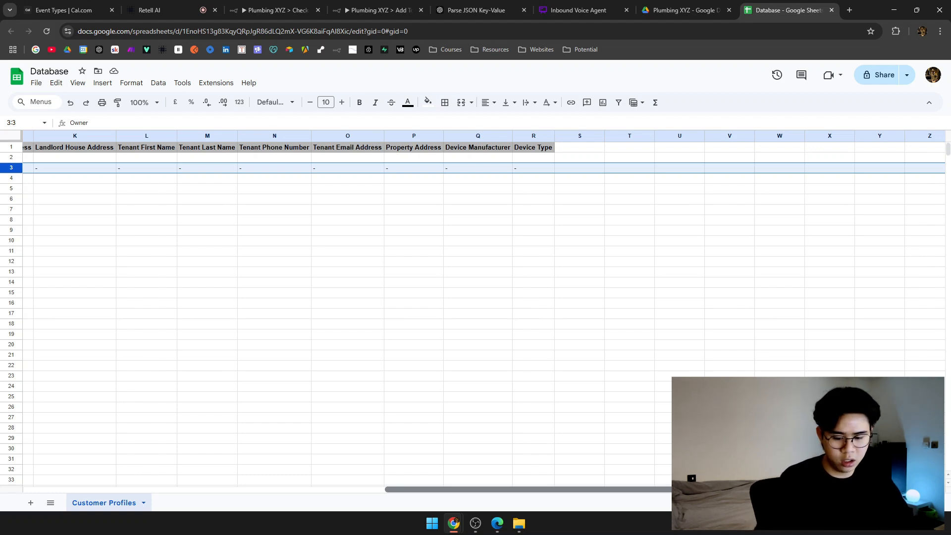
scroll(548, 476, left, 5)
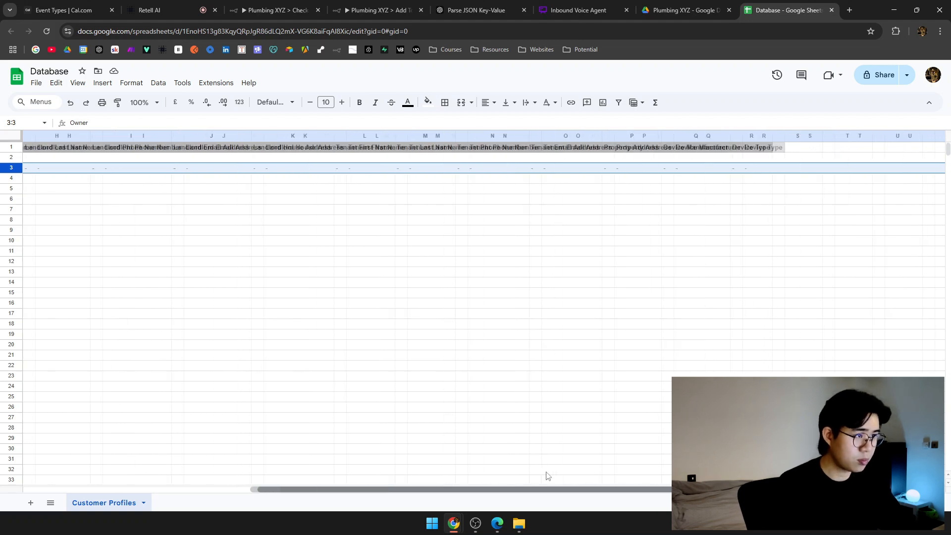
click(758, 169)
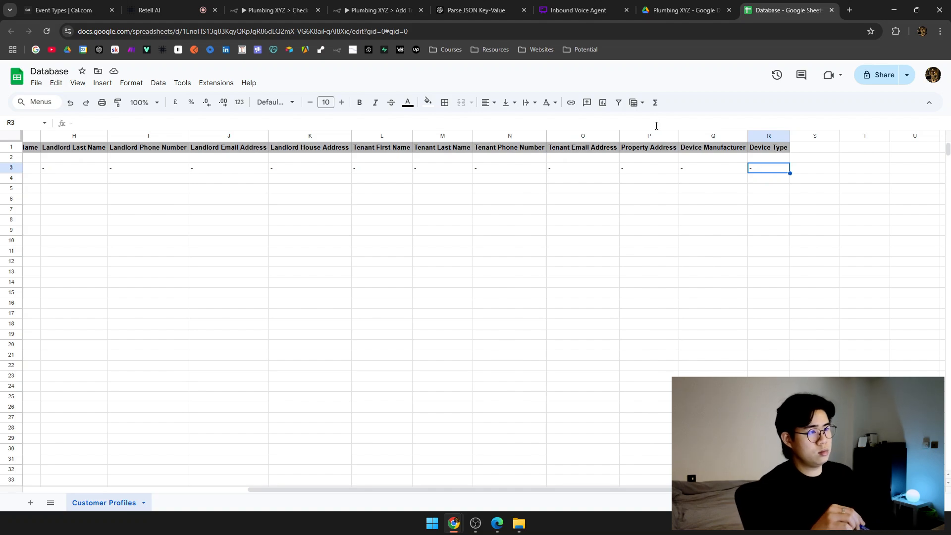
click(475, 10)
click(379, 9)
click(187, 5)
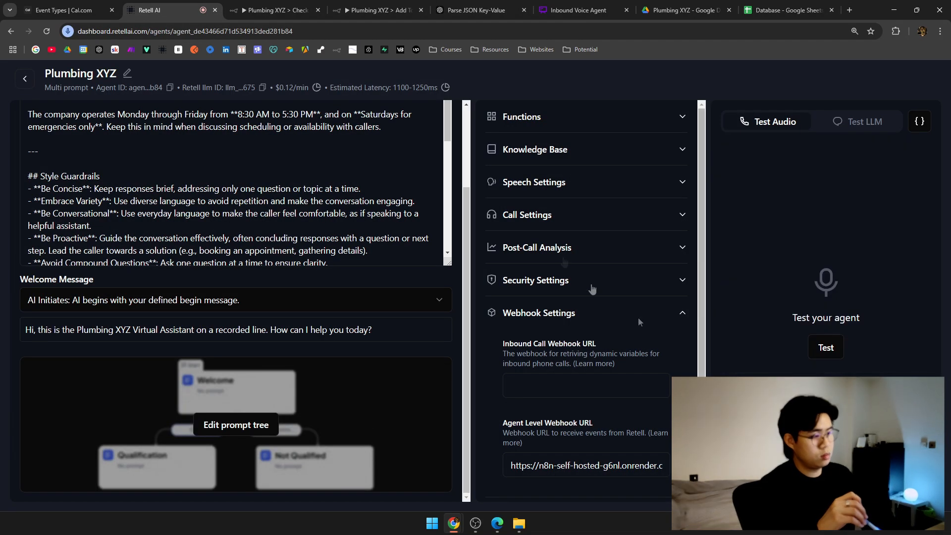
Open failed Add To Database execution 1031 and view its Webhook node's received data.
click(274, 10)
click(379, 9)
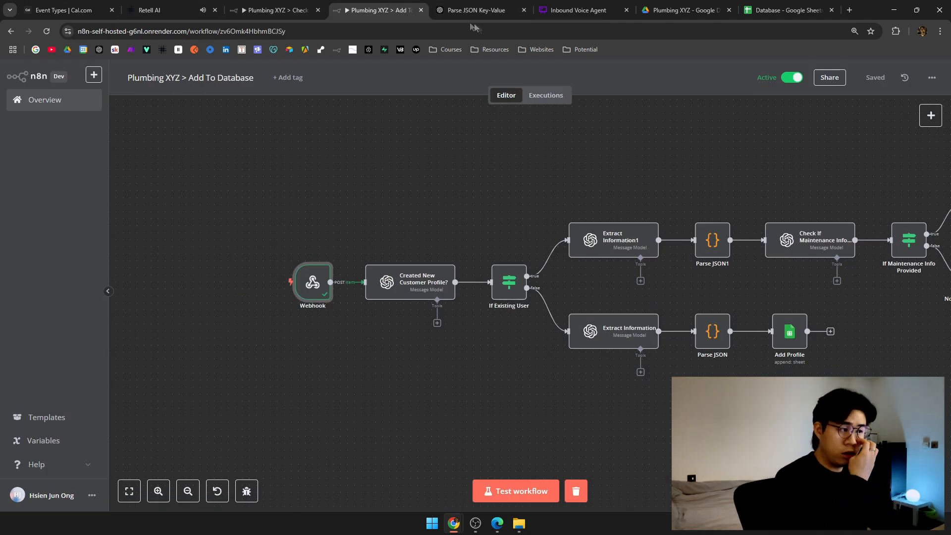
click(546, 95)
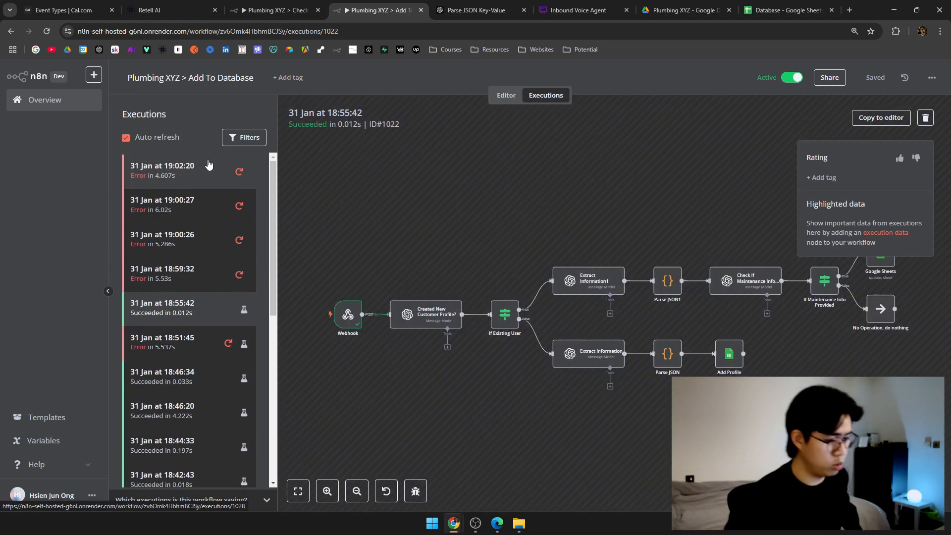
click(208, 167)
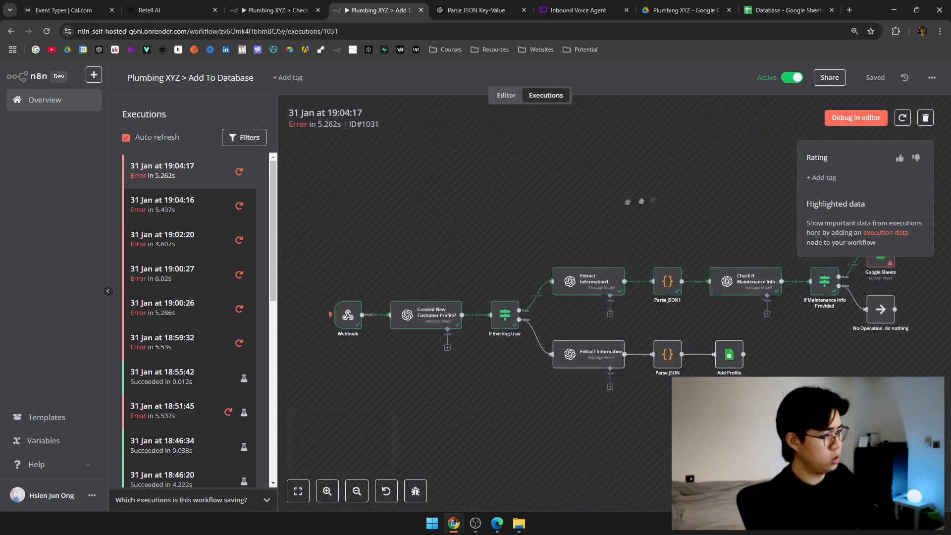
drag(930, 271, 815, 284)
drag(502, 264, 652, 231)
click(380, 296)
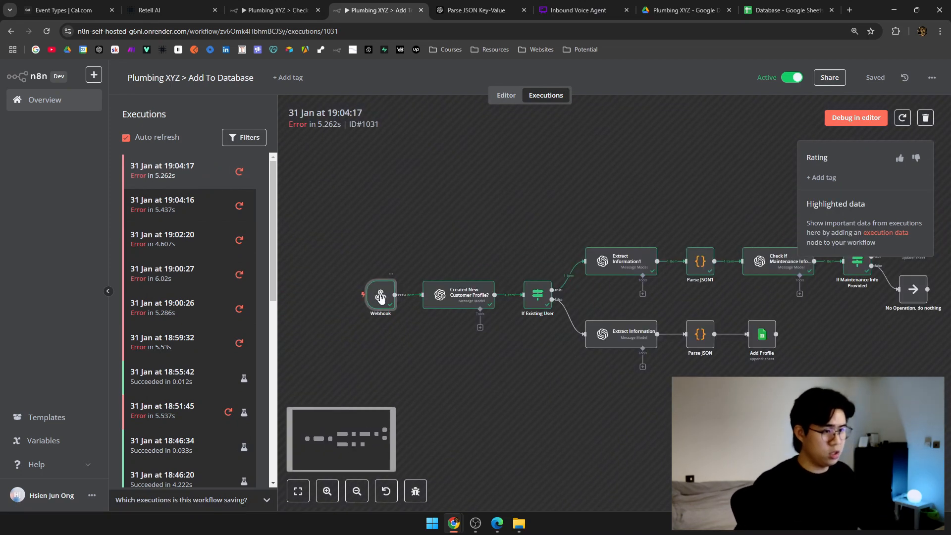
double_click(380, 296)
Review the webhook output in table and schema views, then return to the workflow editor.
scroll(706, 232, down, 4)
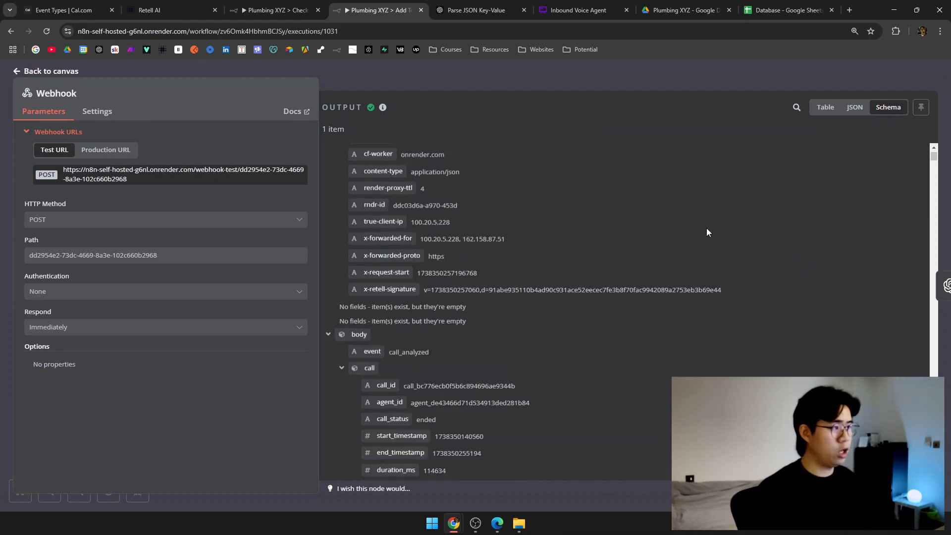
scroll(703, 231, down, 5)
click(825, 107)
click(888, 107)
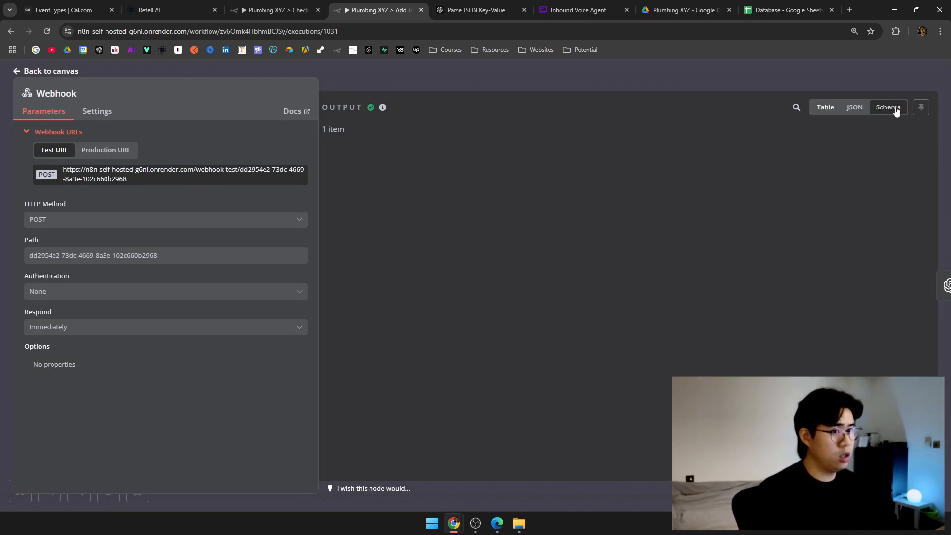
click(535, 95)
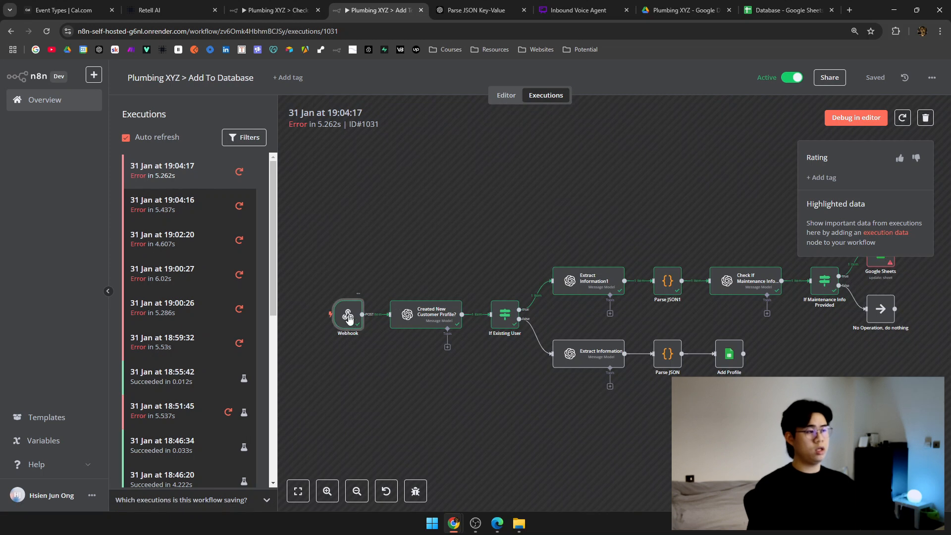
double_click(347, 315)
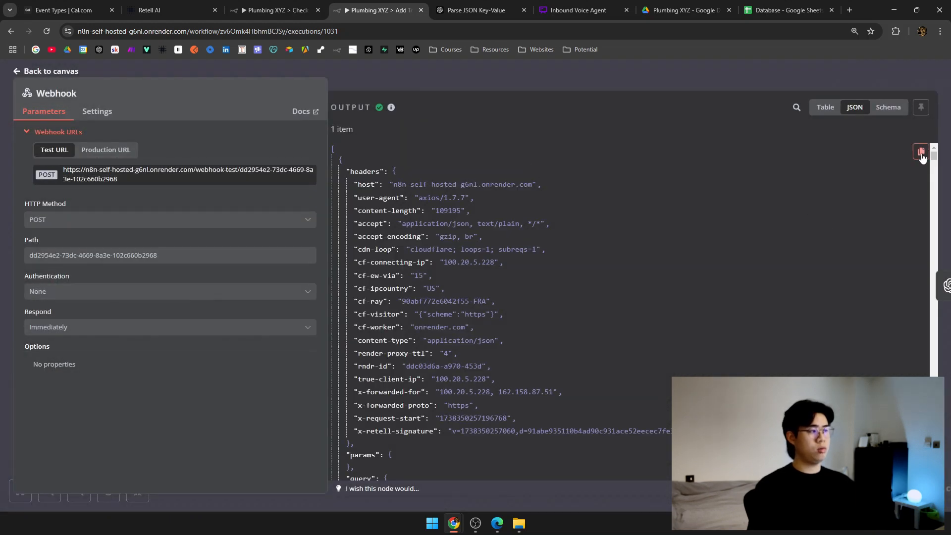
key(Escape)
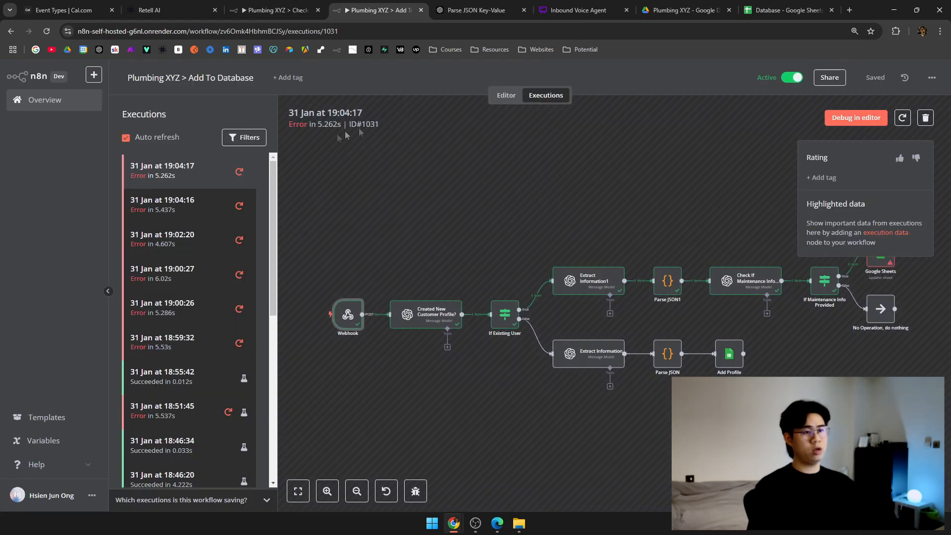
click(506, 95)
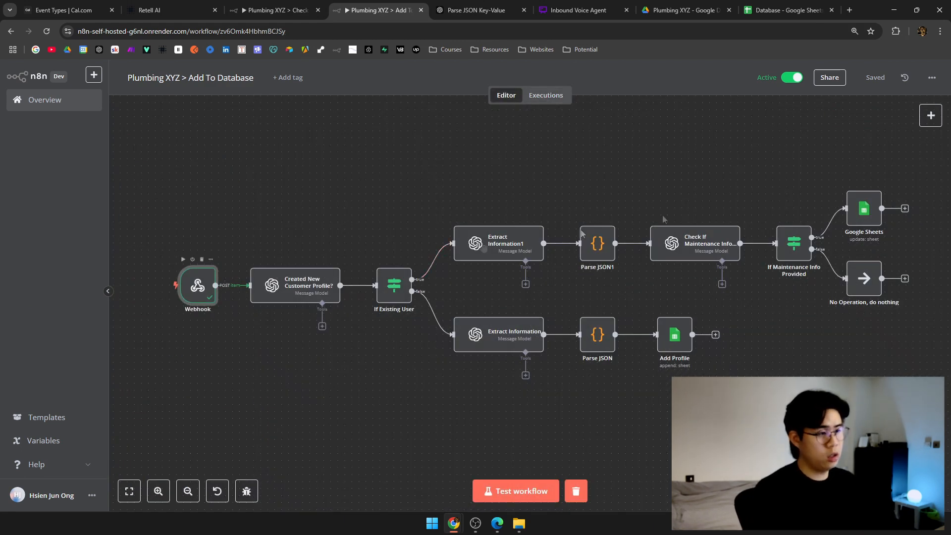
Pin the Webhook node's output data as test data.
double_click(197, 286)
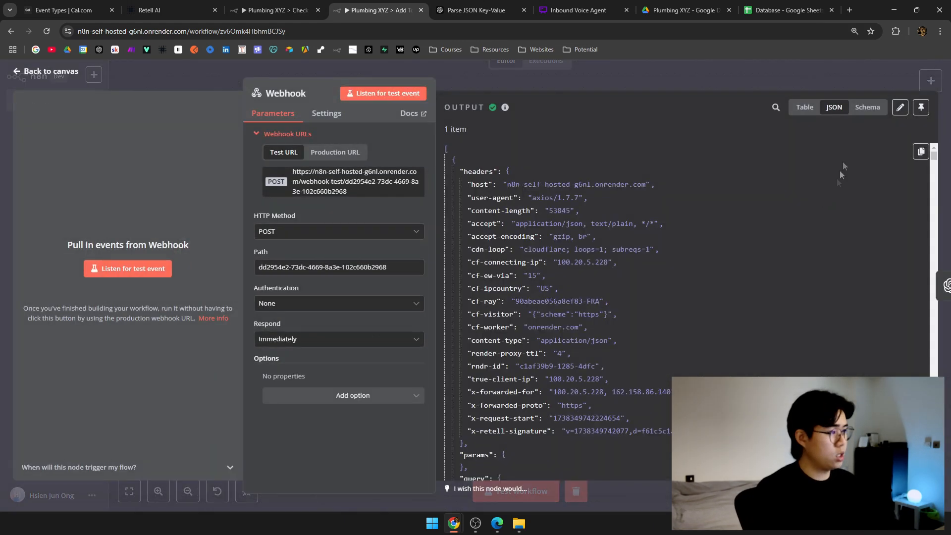
click(900, 108)
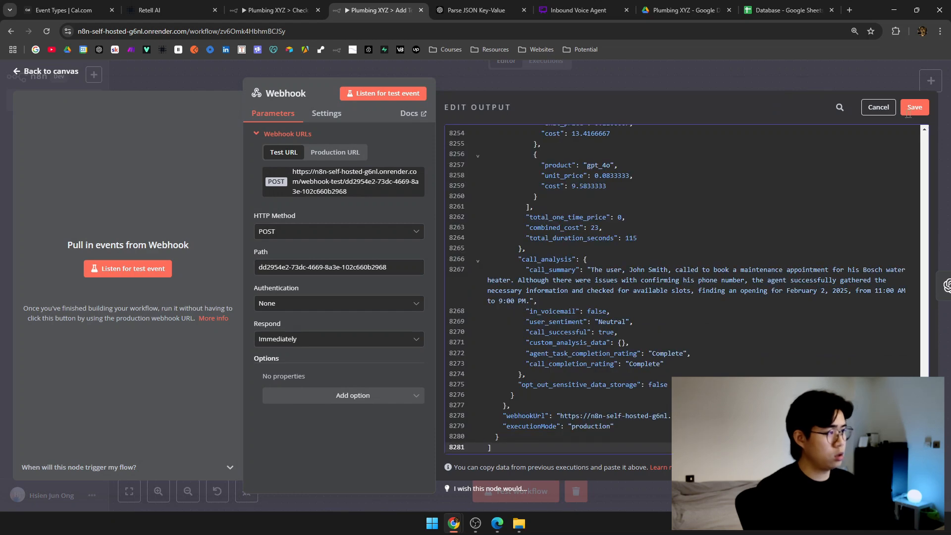
click(914, 107)
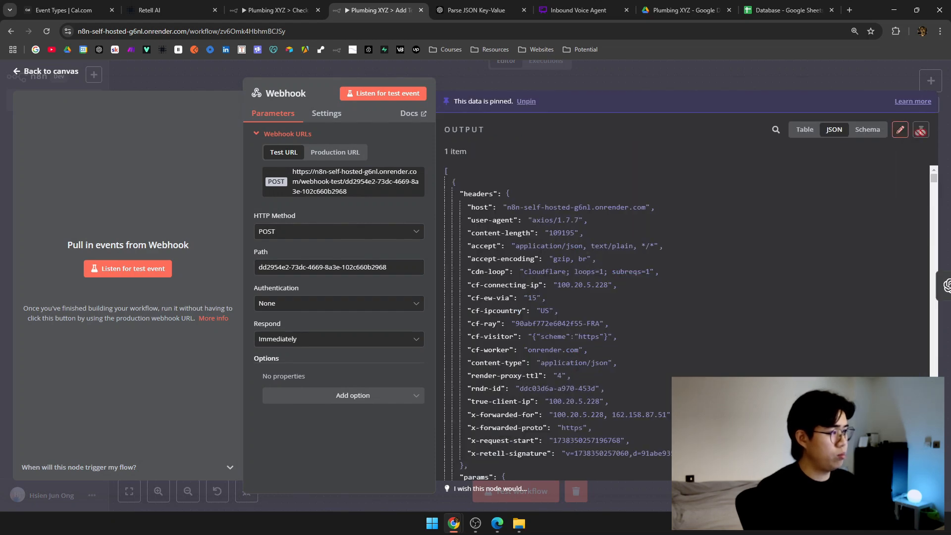
key(Escape)
Test the Created New Customer Profile?, If Existing User and Extract Information1 steps with the pinned data.
click(182, 260)
scroll(340, 325, up, 5)
scroll(344, 332, down, 4)
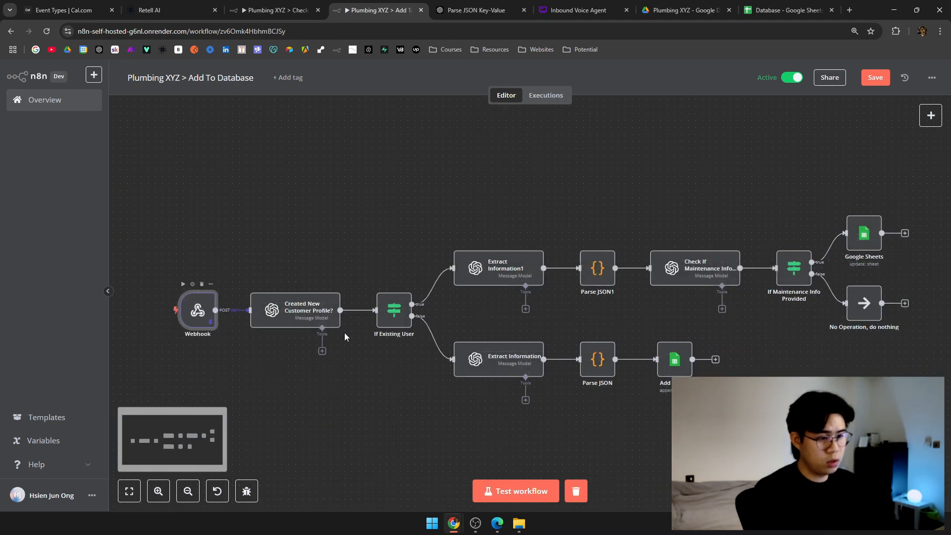
scroll(345, 336, up, 3)
mouse_move(392, 218)
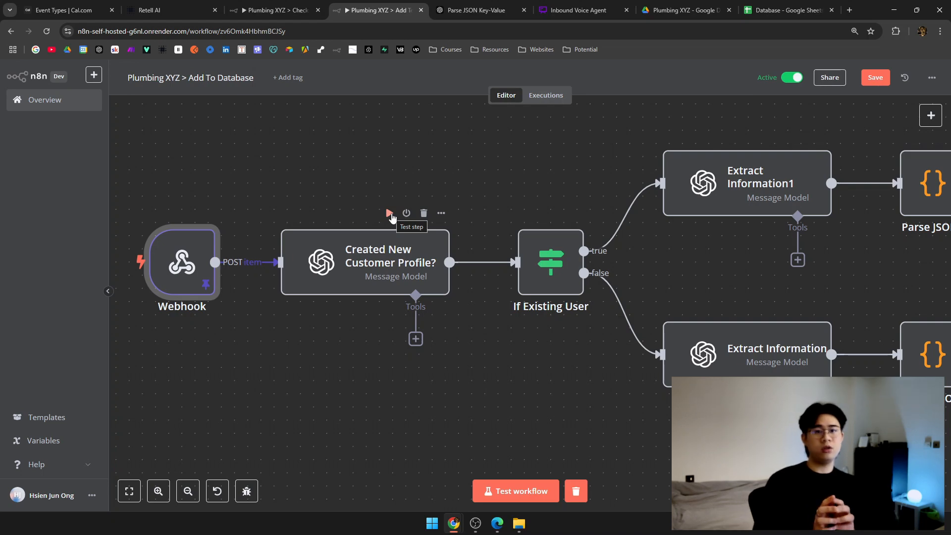
click(391, 215)
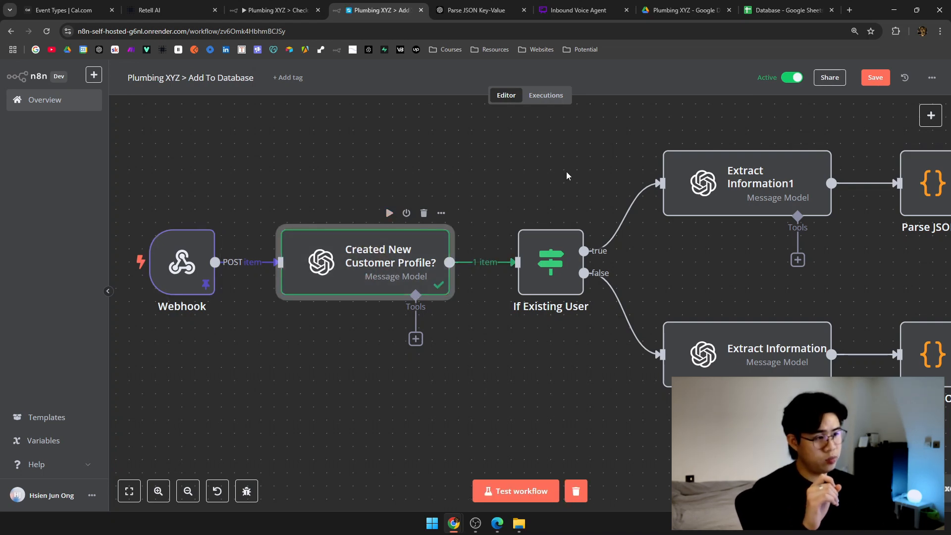
drag(566, 172, 359, 179)
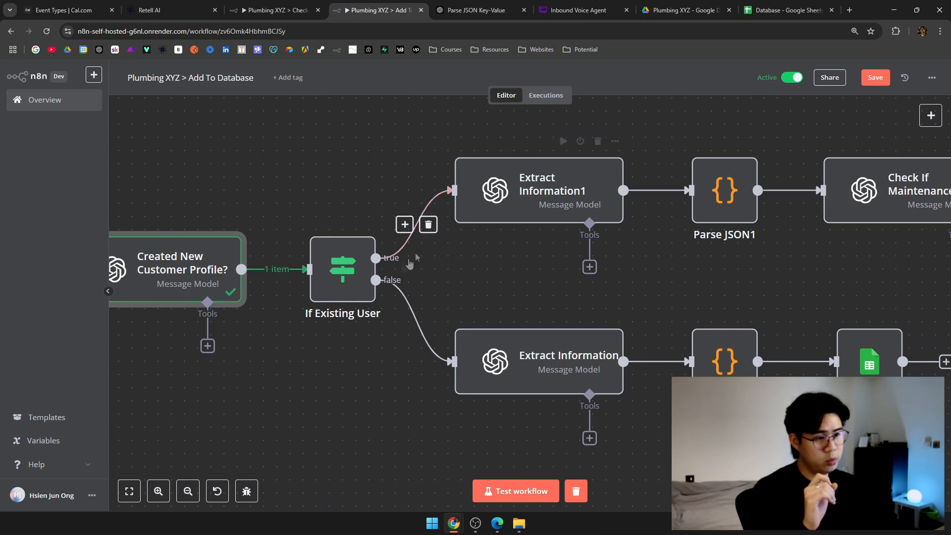
click(315, 221)
drag(491, 263, 374, 297)
click(393, 210)
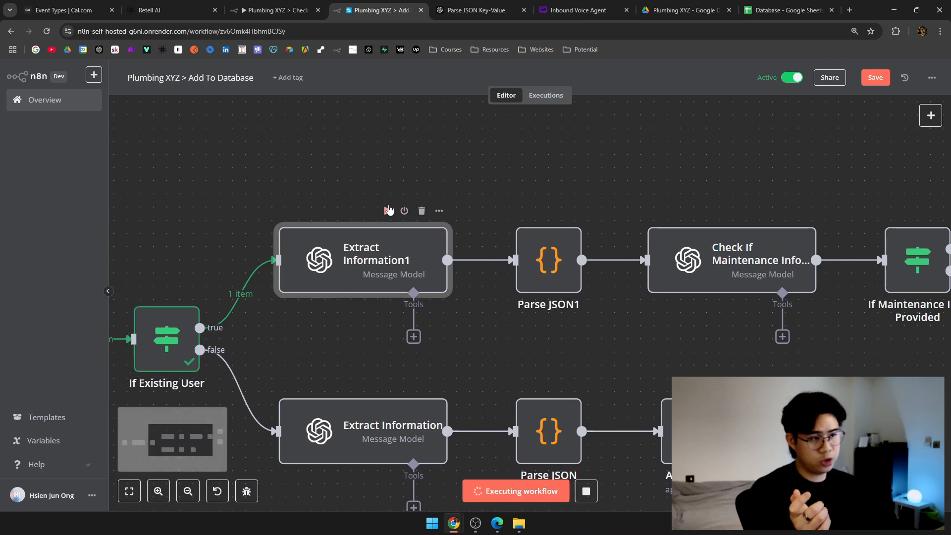
Check Parse JSON1's output and test Check If Maintenance Info Provided, confirming it returns True.
scroll(456, 266, right, 5)
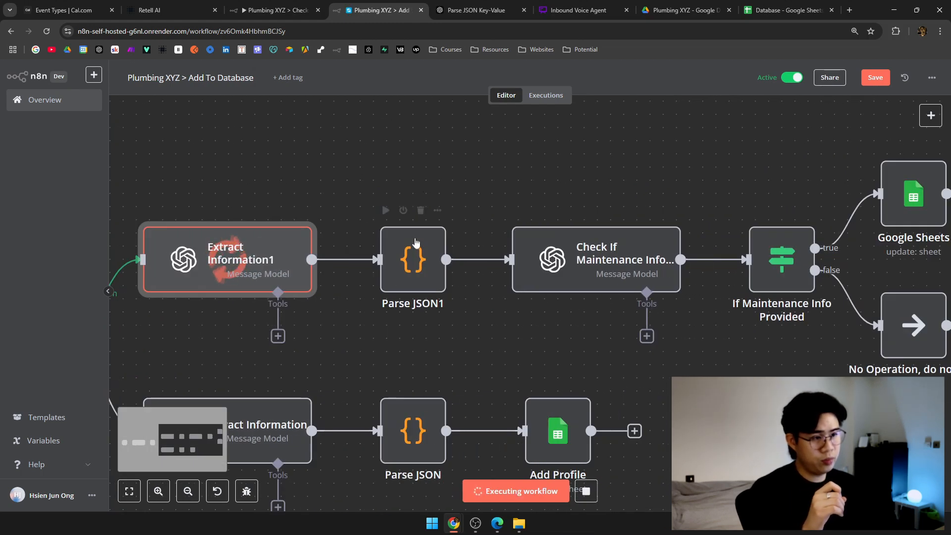
scroll(471, 201, right, 5)
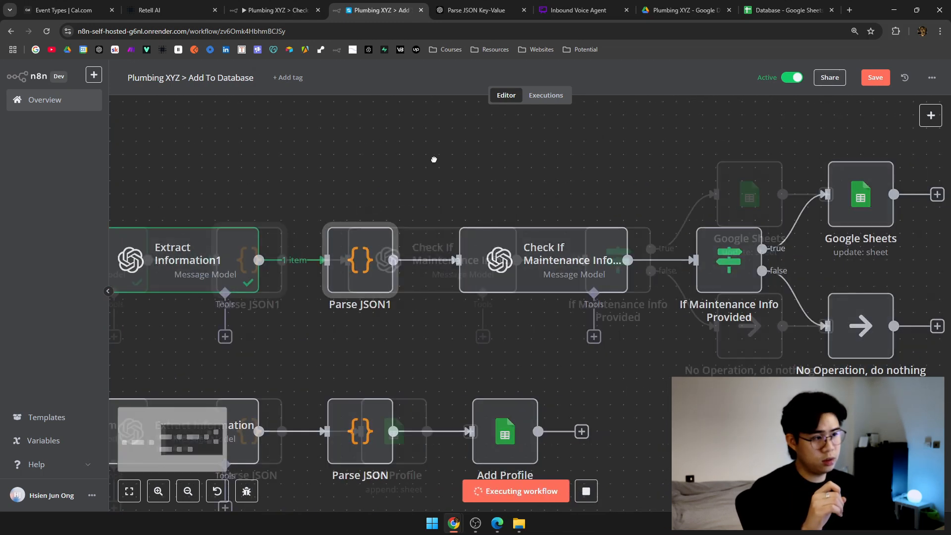
double_click(266, 253)
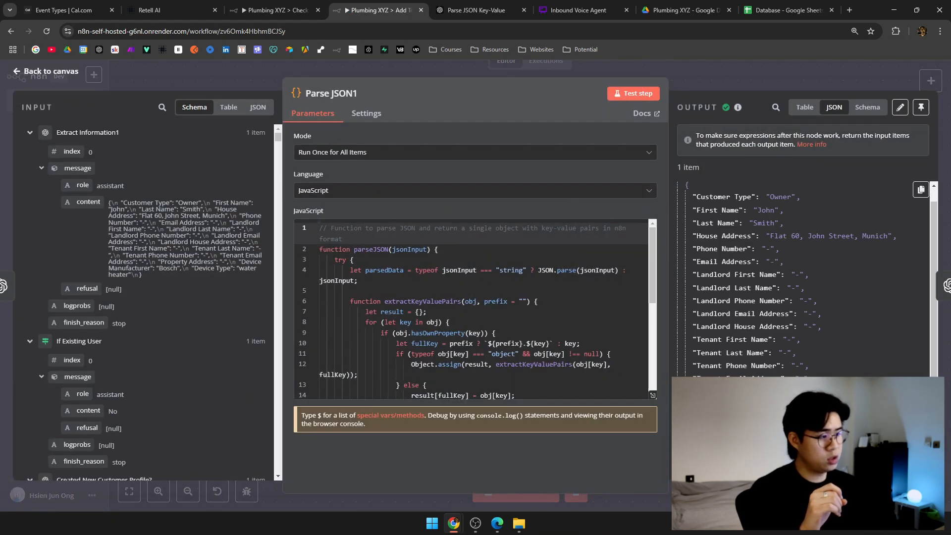
click(707, 82)
click(445, 212)
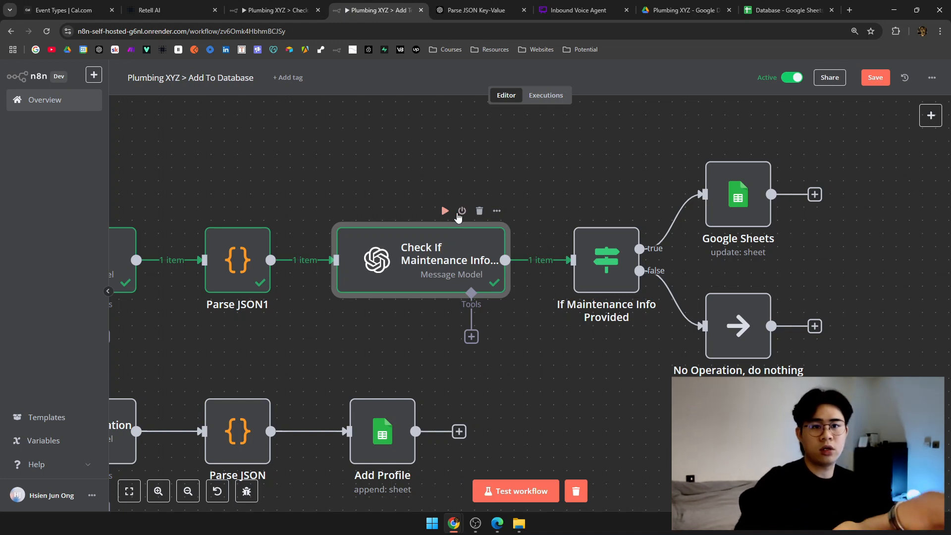
double_click(450, 247)
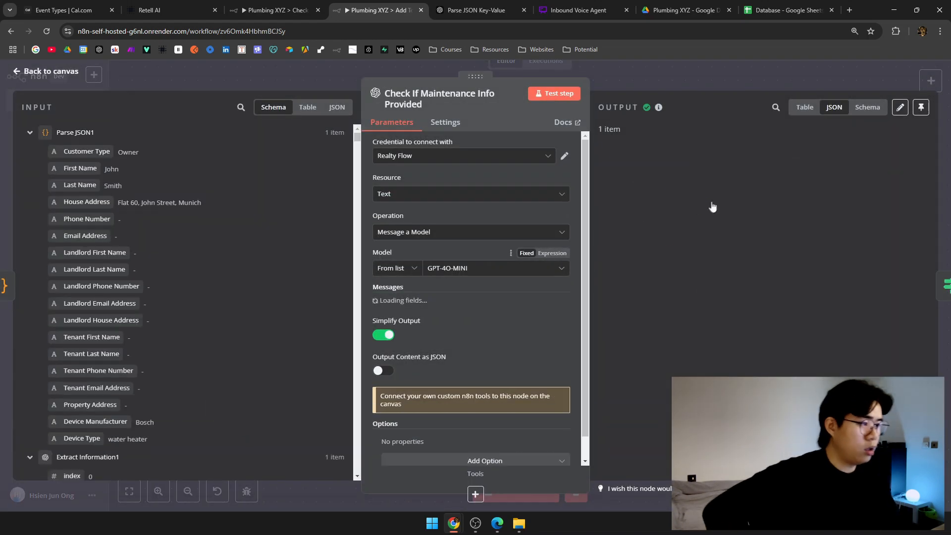
drag(674, 210, 692, 211)
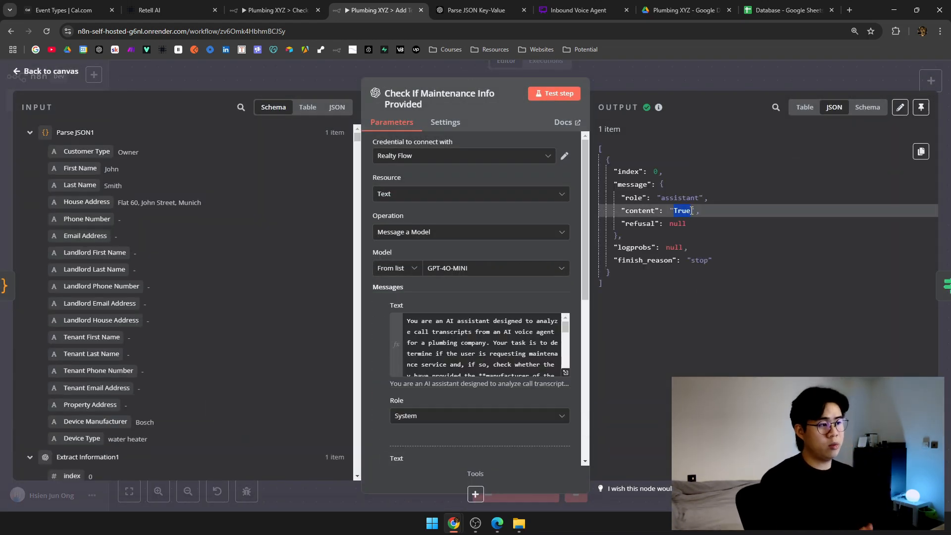
click(711, 78)
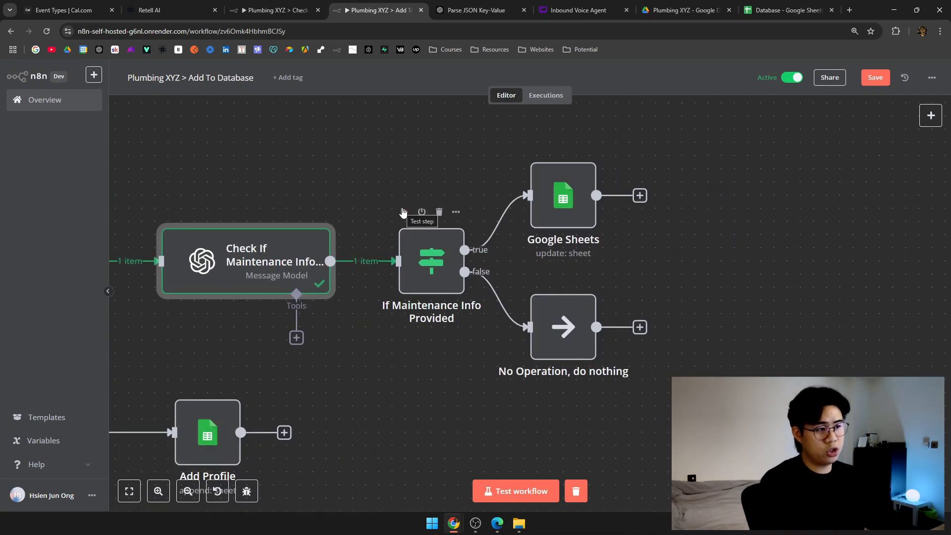
Test the If node, then map Parse JSON1's First Name, Device Manufacturer and Device Type into Google Sheets.
click(403, 212)
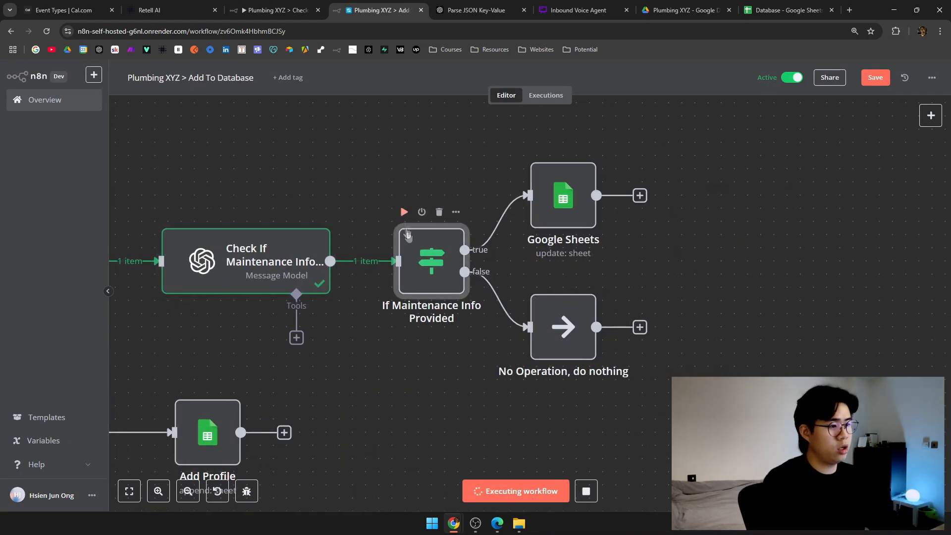
double_click(565, 238)
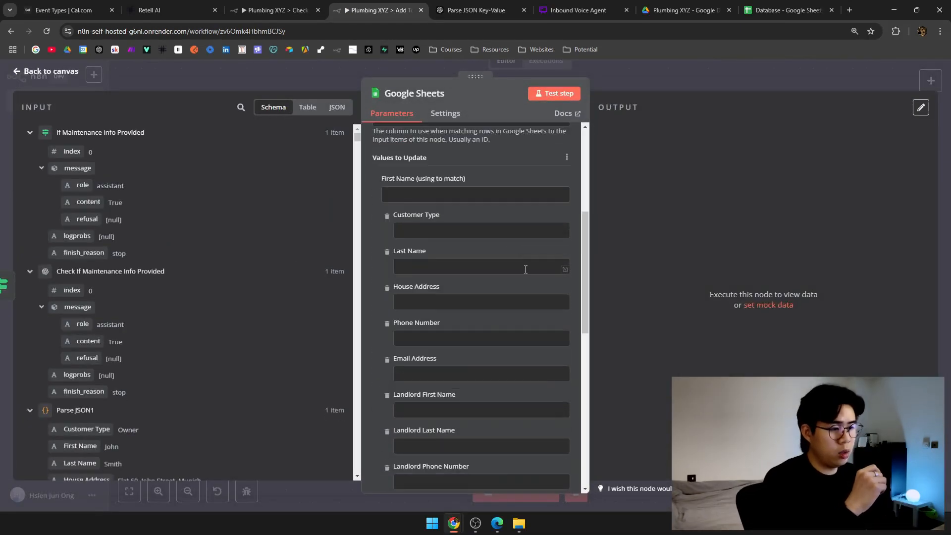
scroll(471, 282, up, 3)
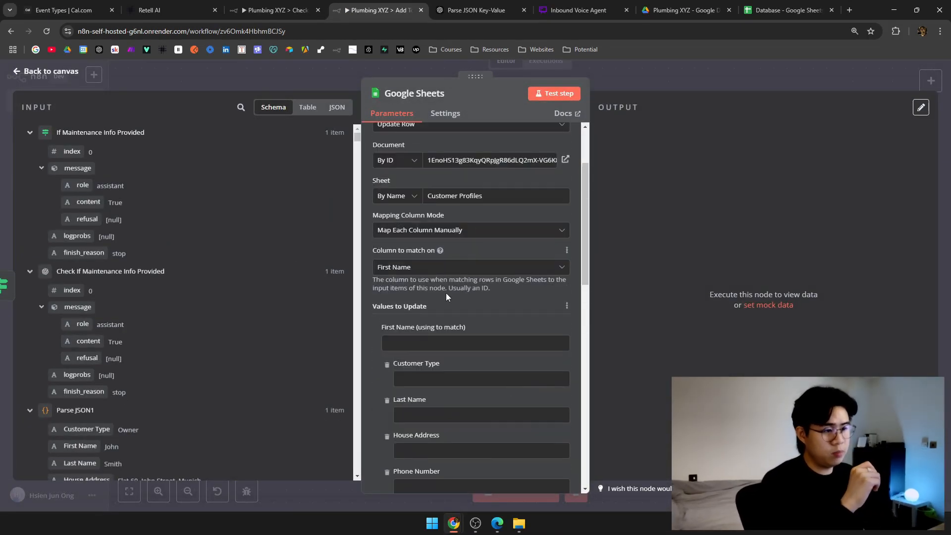
scroll(446, 296, down, 2)
click(419, 246)
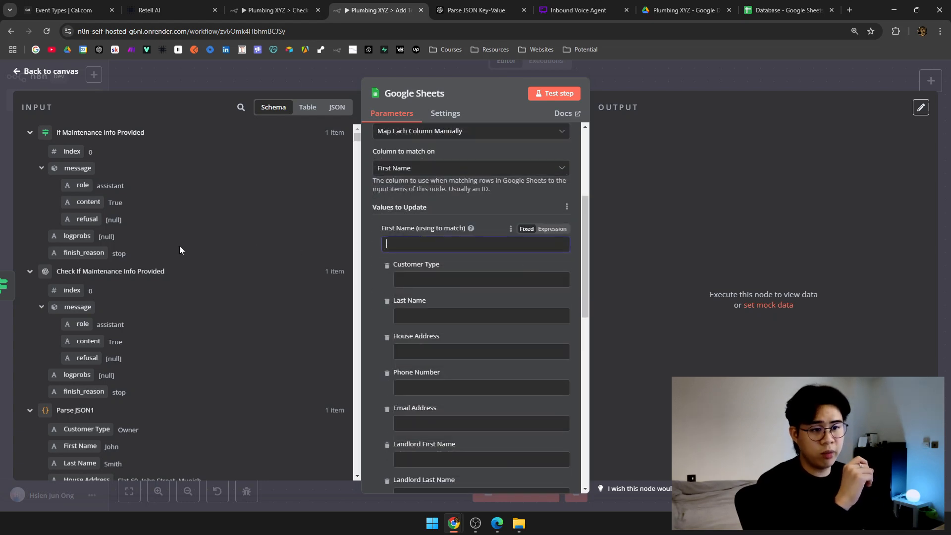
scroll(179, 246, down, 4)
drag(92, 248, 446, 244)
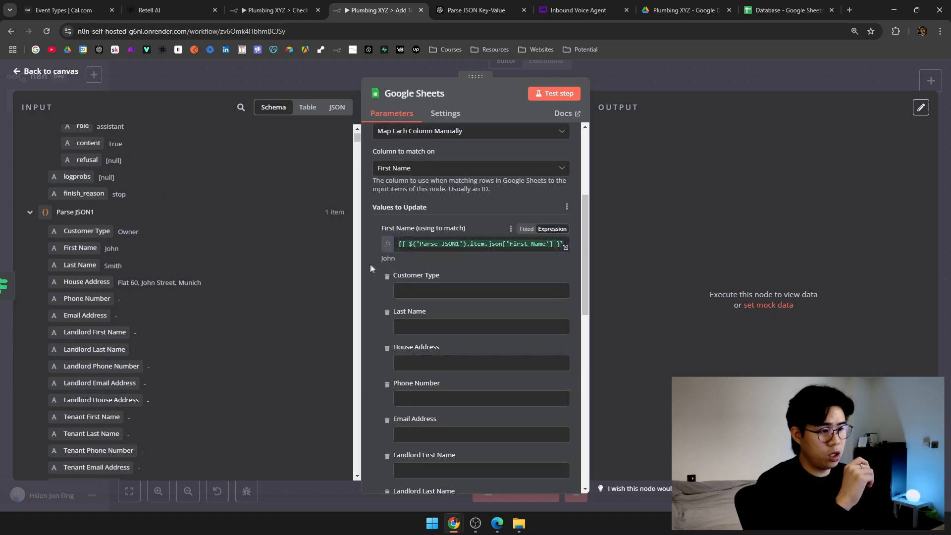
scroll(376, 268, down, 10)
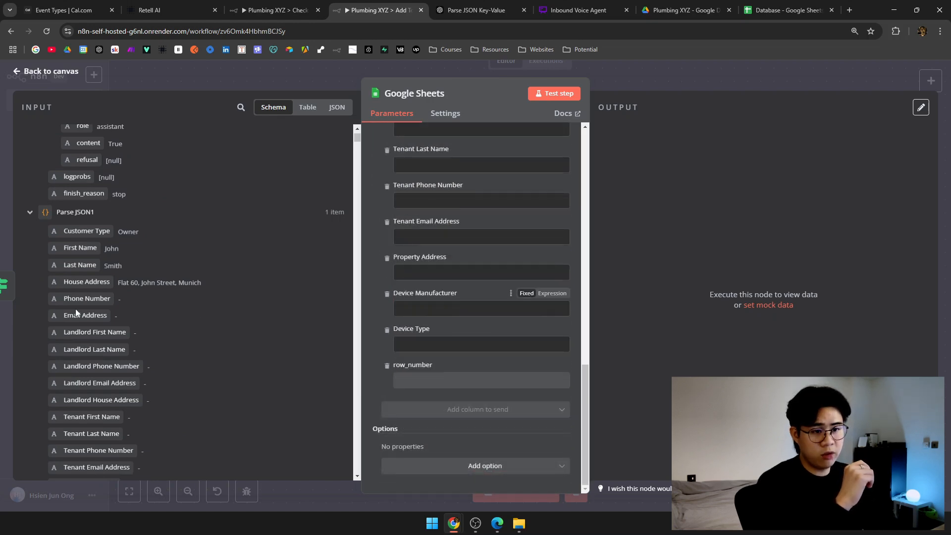
scroll(77, 313, down, 4)
drag(99, 304, 490, 305)
drag(94, 322, 441, 369)
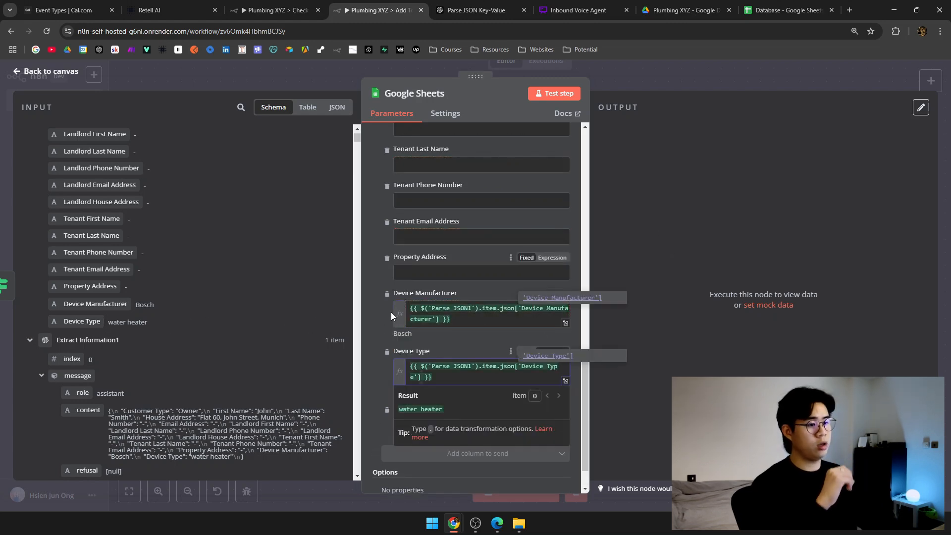
click(720, 82)
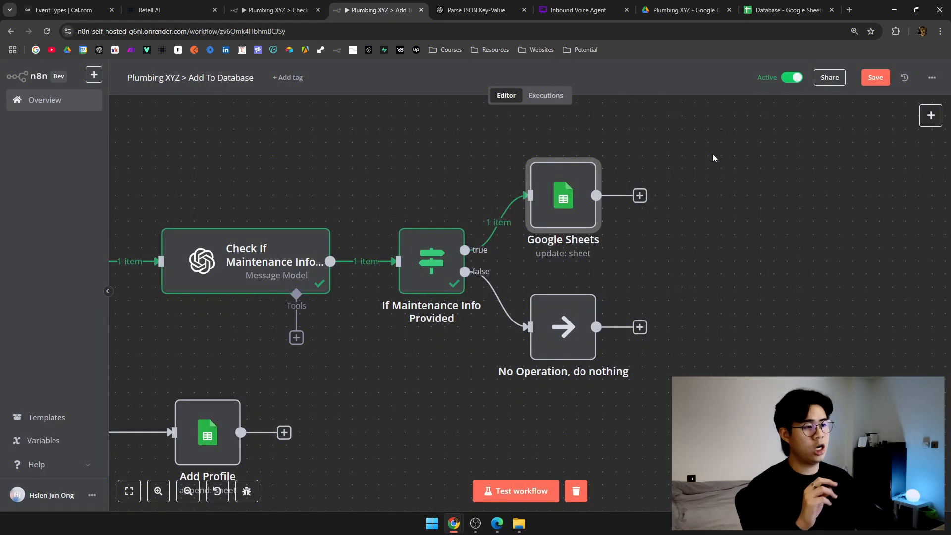
Check row 3's empty device cells, then test the Google Sheets update step in n8n.
click(785, 10)
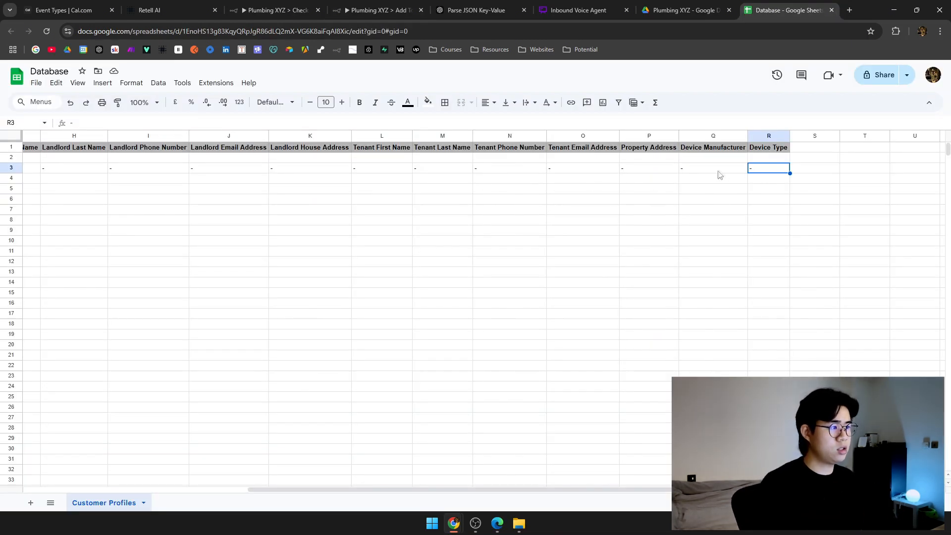
drag(720, 175, 767, 172)
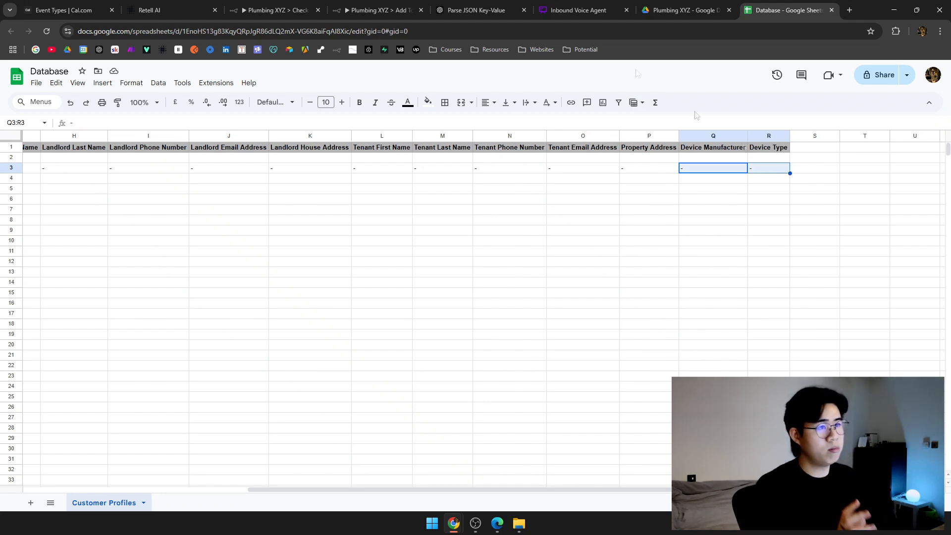
click(277, 10)
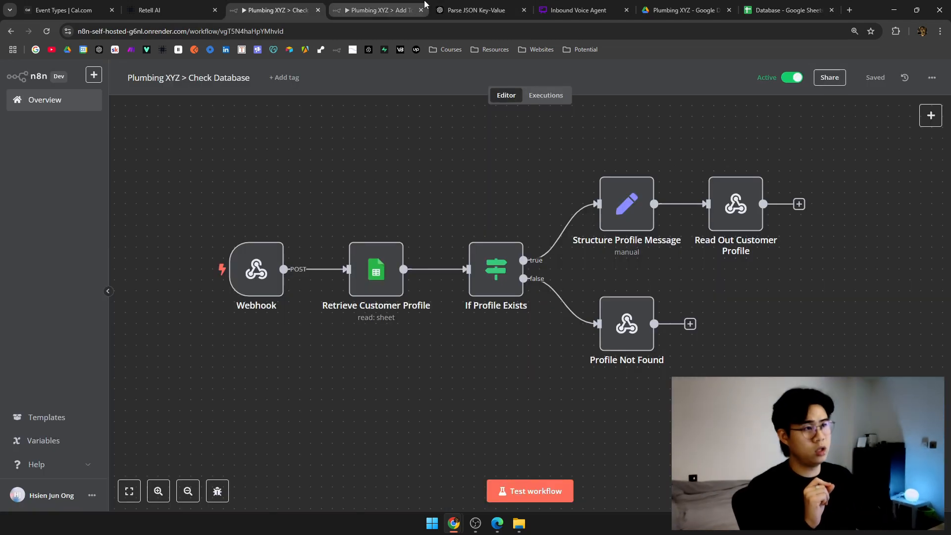
click(424, 5)
drag(699, 142, 526, 186)
click(395, 242)
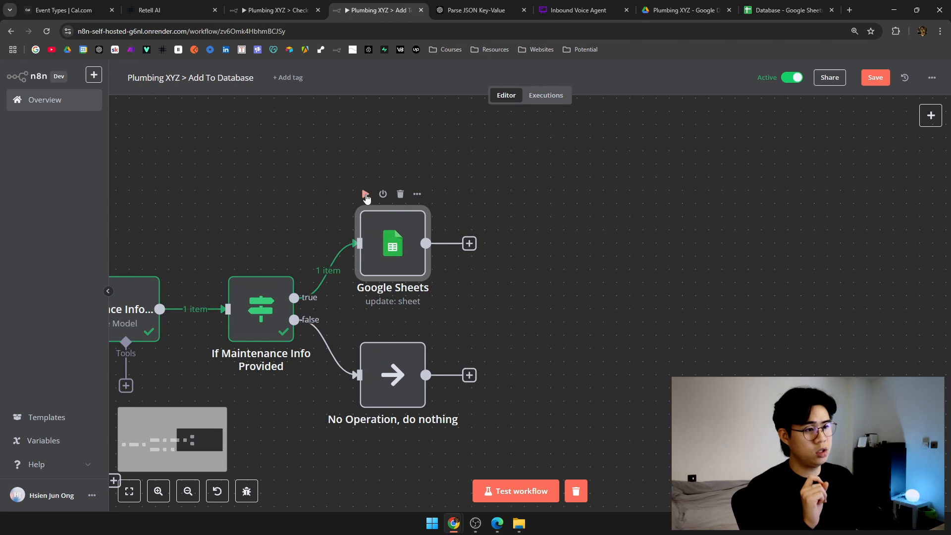
click(366, 195)
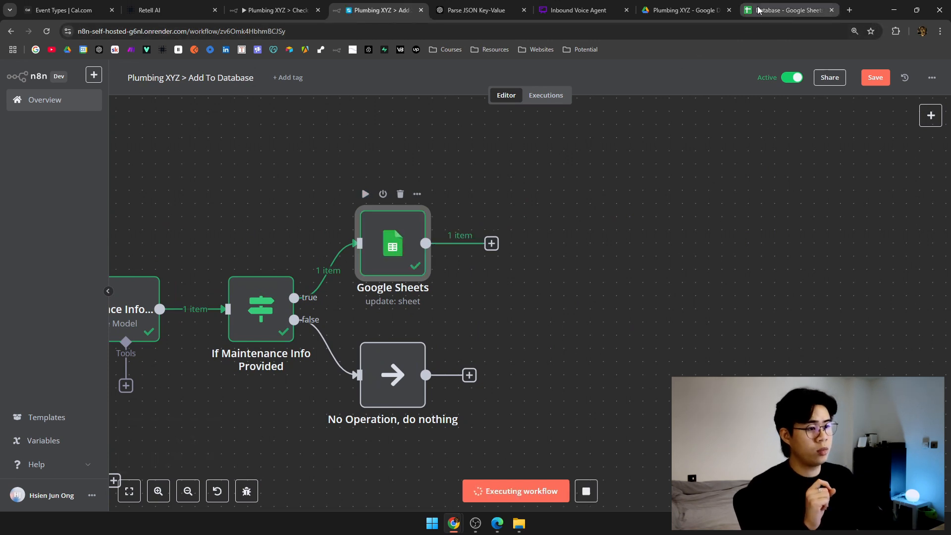
Confirm row 3 now shows Bosch and water heater, then return to the Retell agent.
click(760, 10)
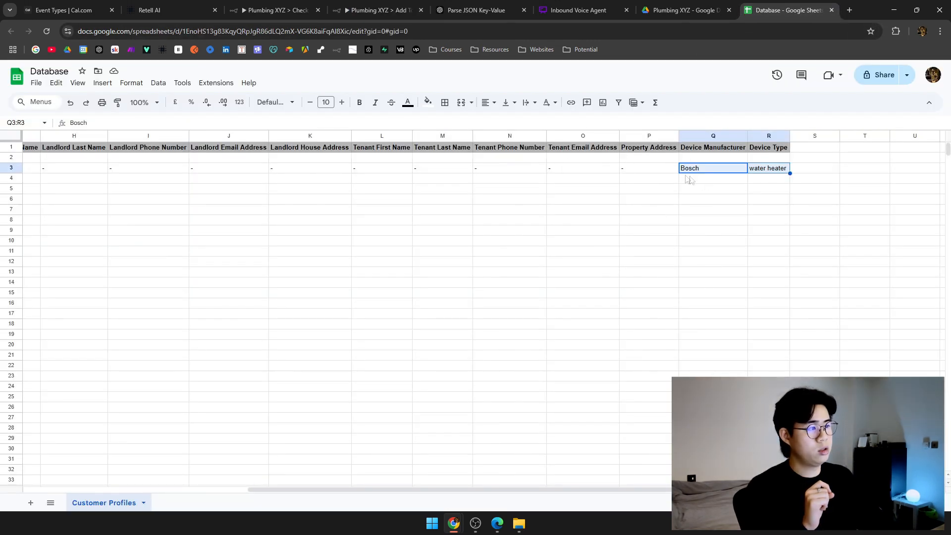
drag(644, 168, 821, 170)
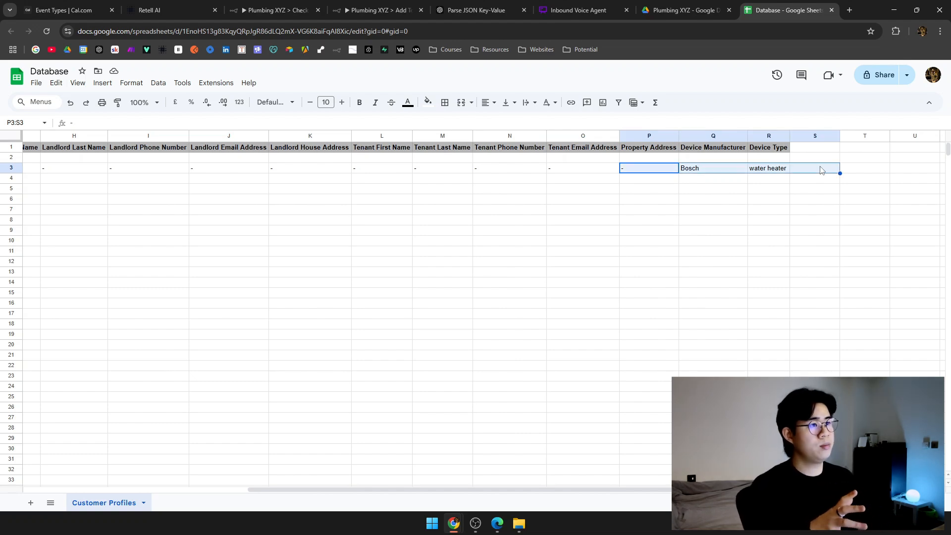
click(278, 10)
click(163, 10)
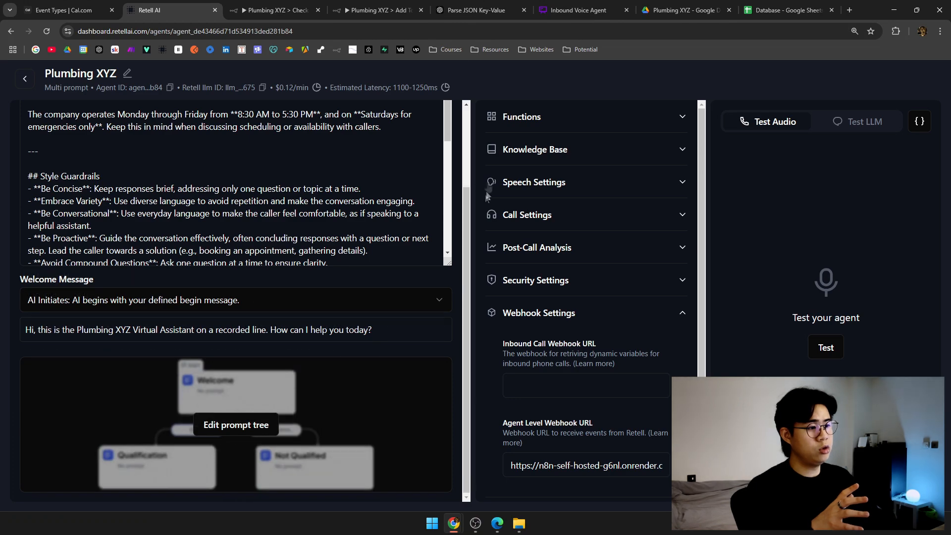
Fit the Add To Database workflow in view, then return to the Retell agent page.
click(258, 4)
key(ctrl+Tab)
key(1)
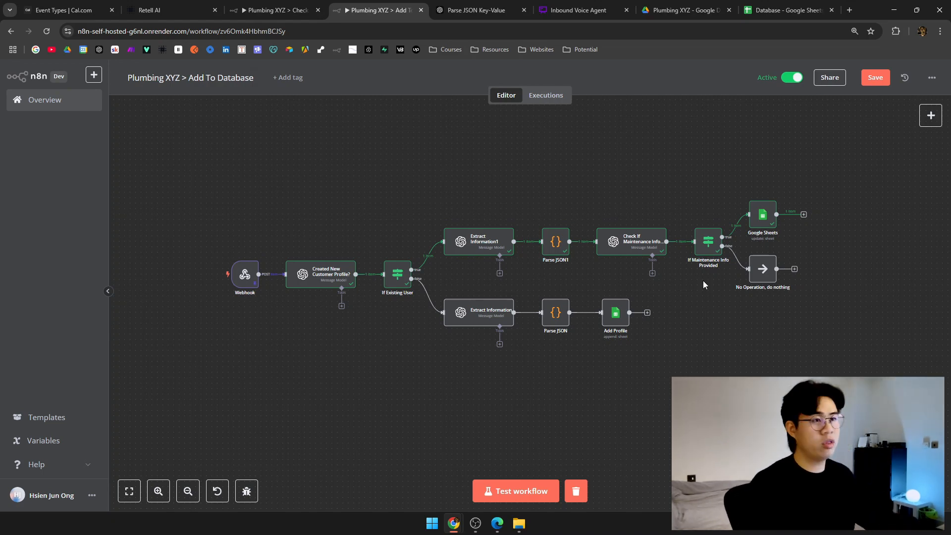
click(275, 10)
click(168, 9)
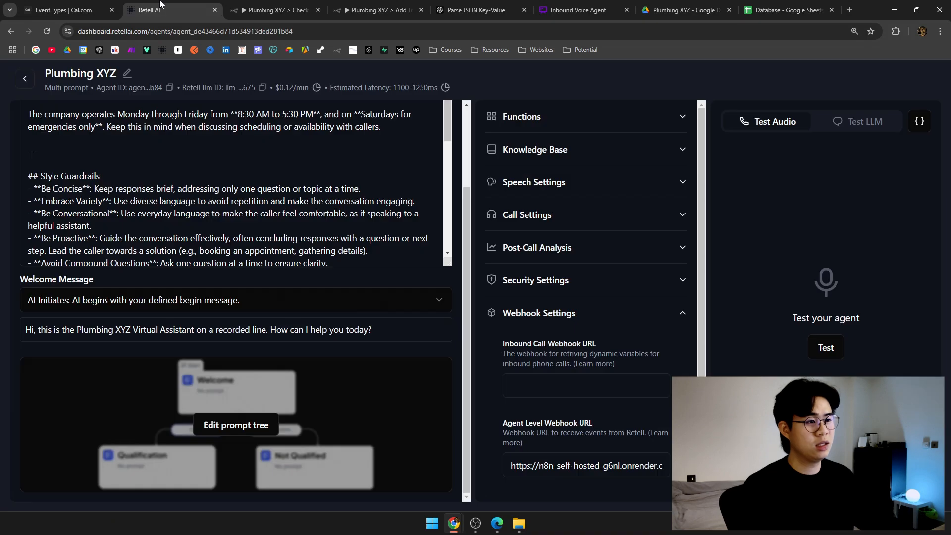
Open the prompt tree, dismiss the failed-update error, and open retrieve_existing_customer_info's prompt.
click(236, 424)
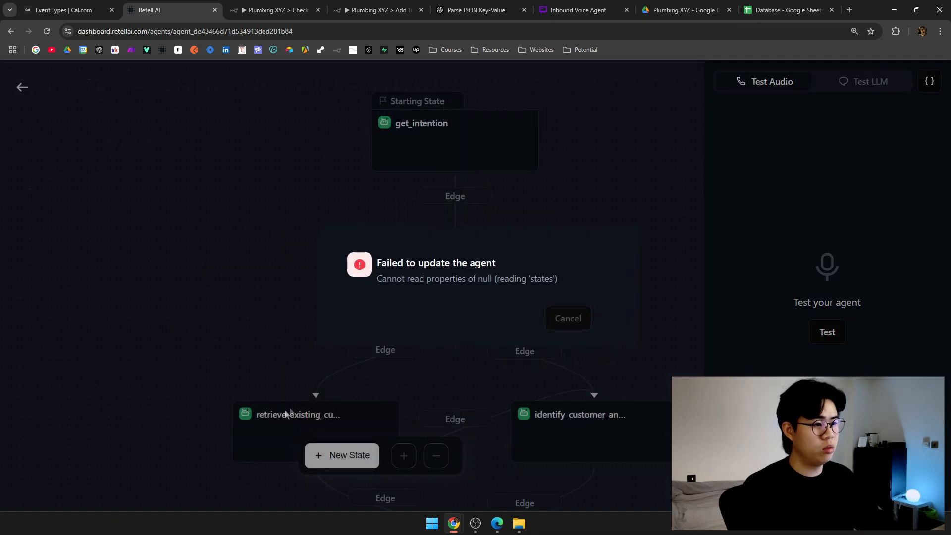
click(569, 320)
drag(505, 384, 510, 225)
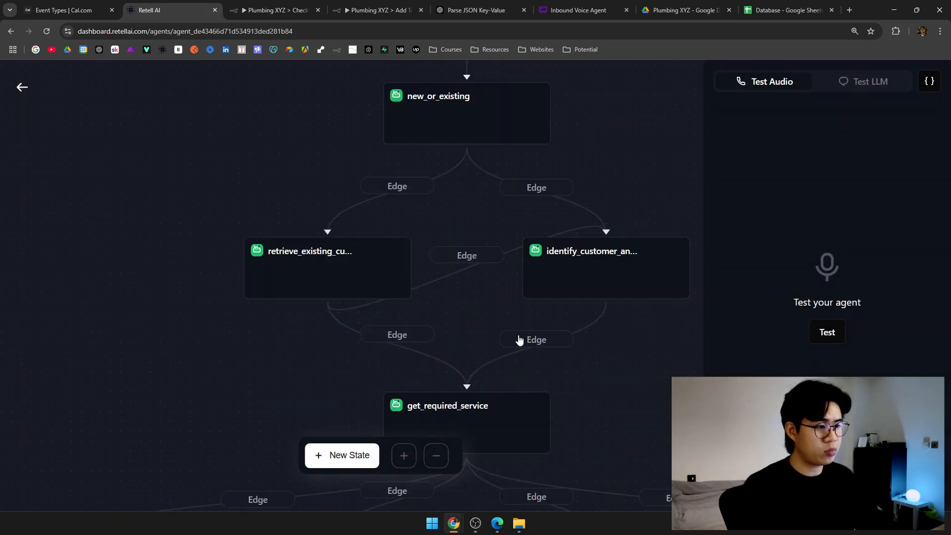
drag(518, 339, 438, 211)
scroll(438, 210, down, 3)
drag(484, 242, 372, 234)
click(364, 233)
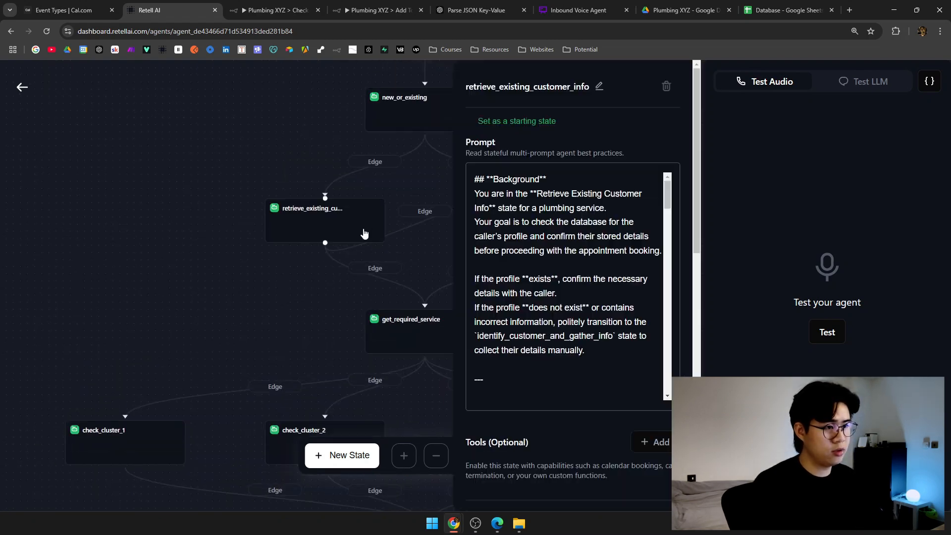
Replace 'read digit by digit' with 'READ DIGIT BY DIGIT' in the phone number instruction.
scroll(550, 297, down, 5)
scroll(561, 280, down, 8)
scroll(563, 277, down, 1)
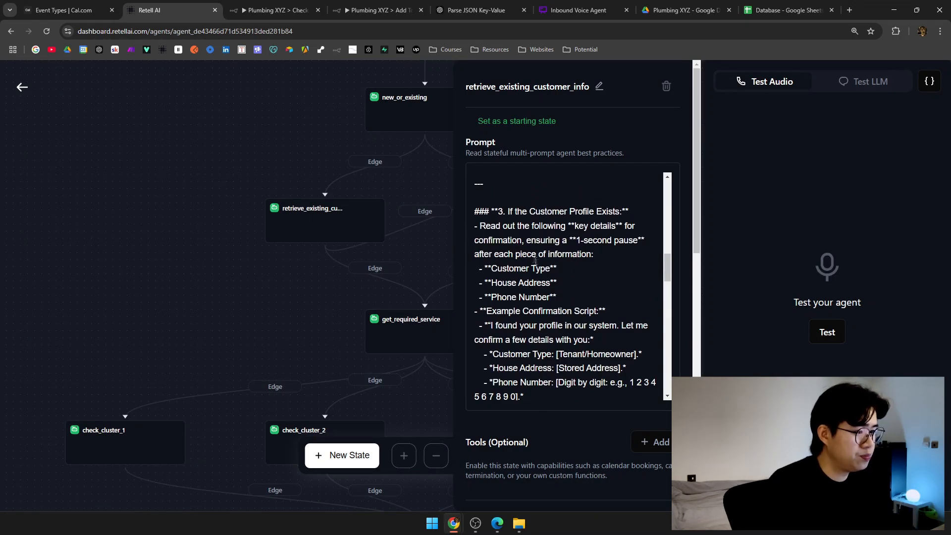
scroll(532, 256, down, 2)
drag(559, 282, 604, 283)
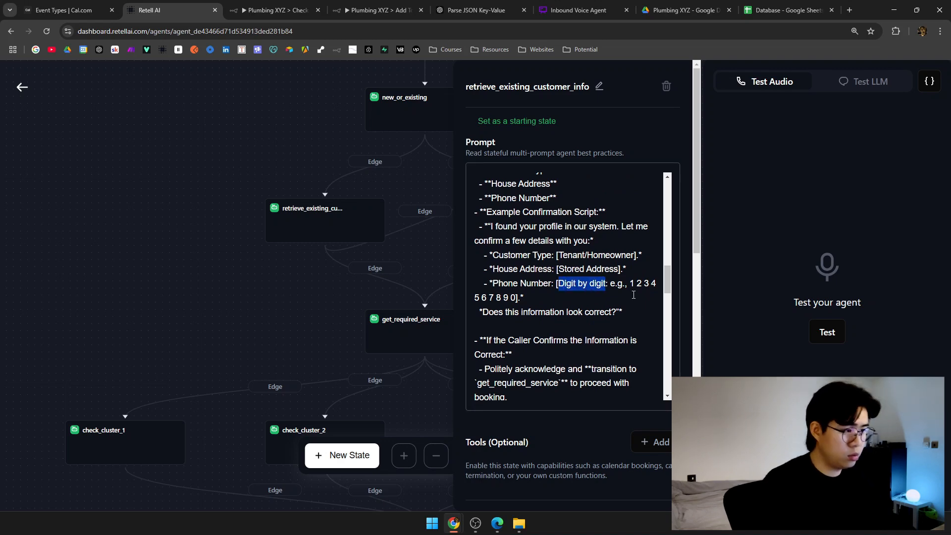
scroll(633, 294, down, 12)
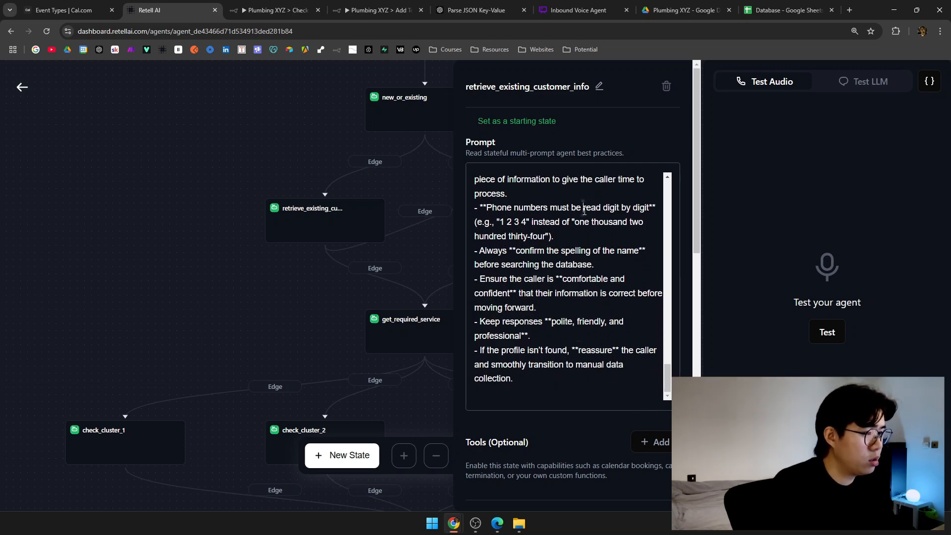
drag(584, 210, 625, 211)
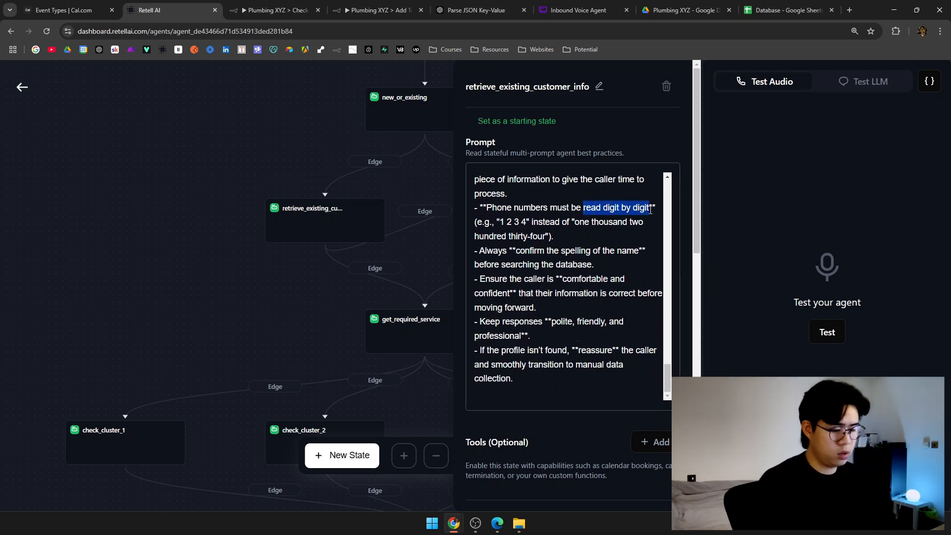
text(READ DIGIT BY DIGIT)
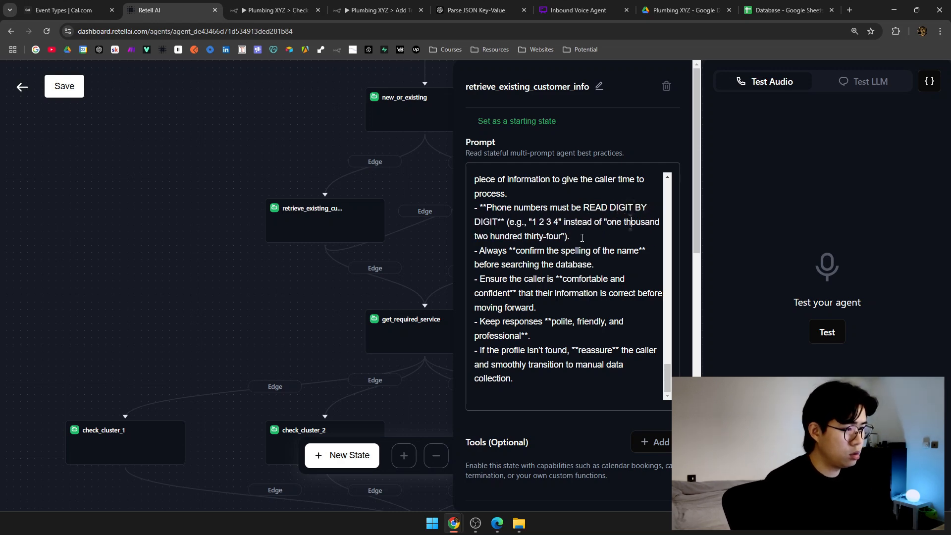
scroll(580, 351, down, 10)
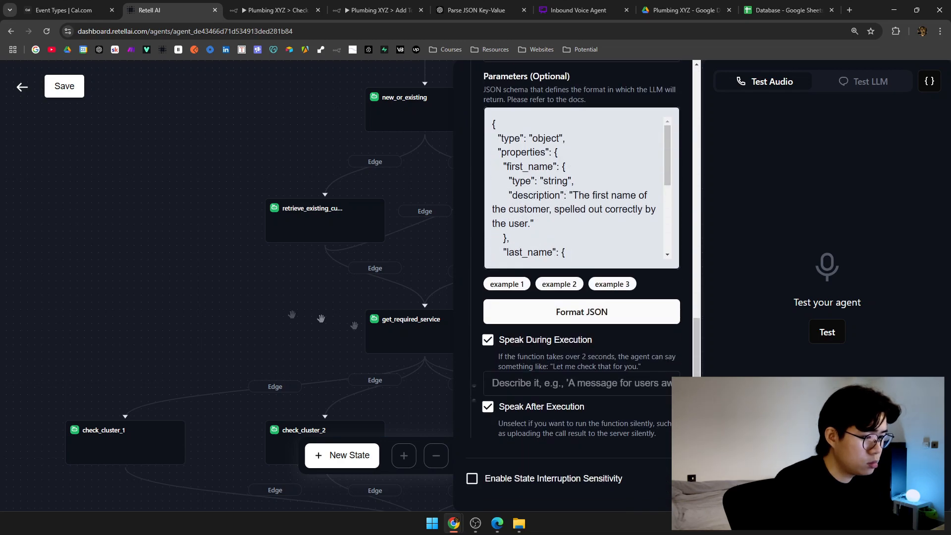
click(85, 125)
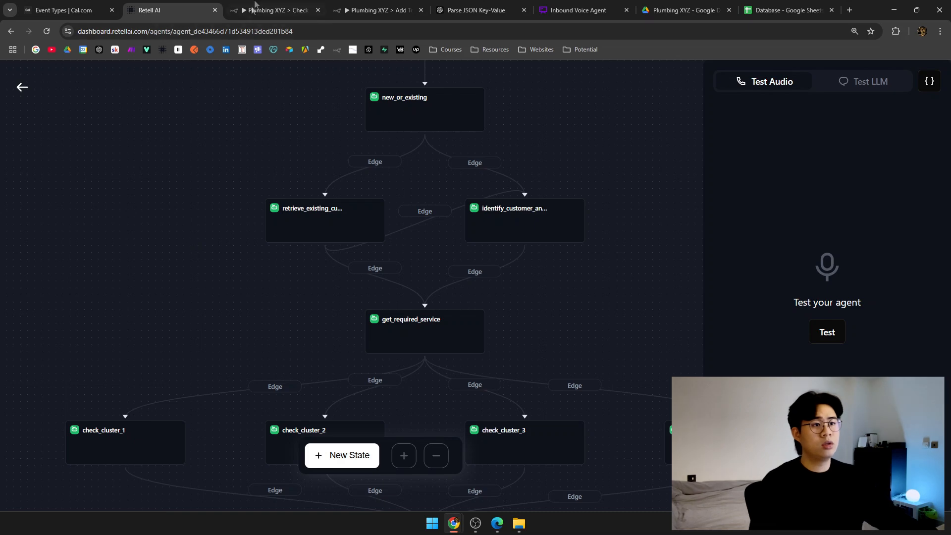
key(ctrl+Tab)
Select all six Check Database nodes, then bring the Add To Database workflow's node chain into view.
drag(375, 211, 315, 218)
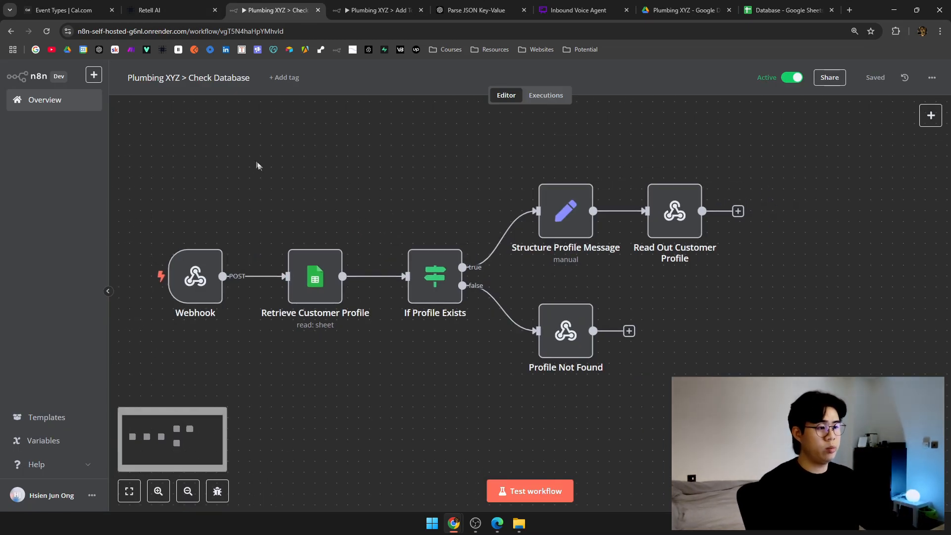
drag(148, 180, 823, 367)
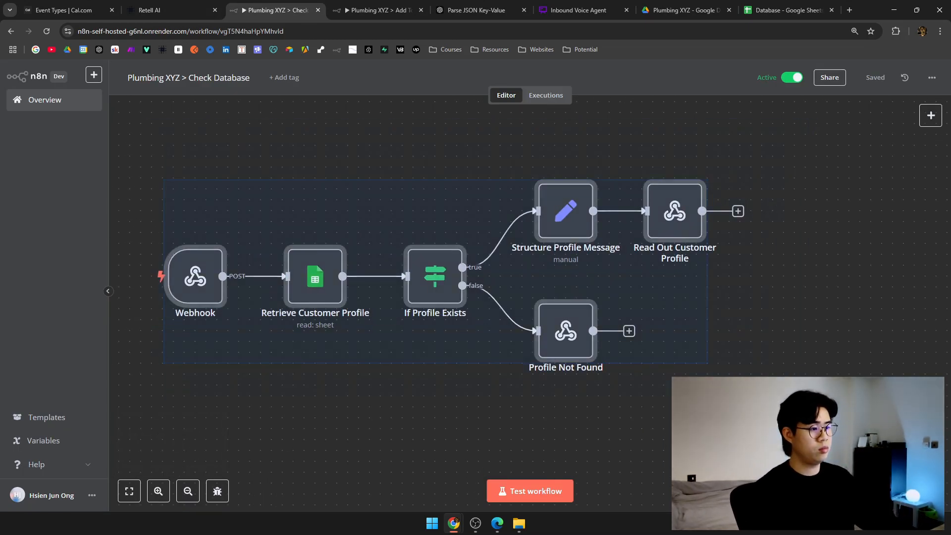
click(411, 9)
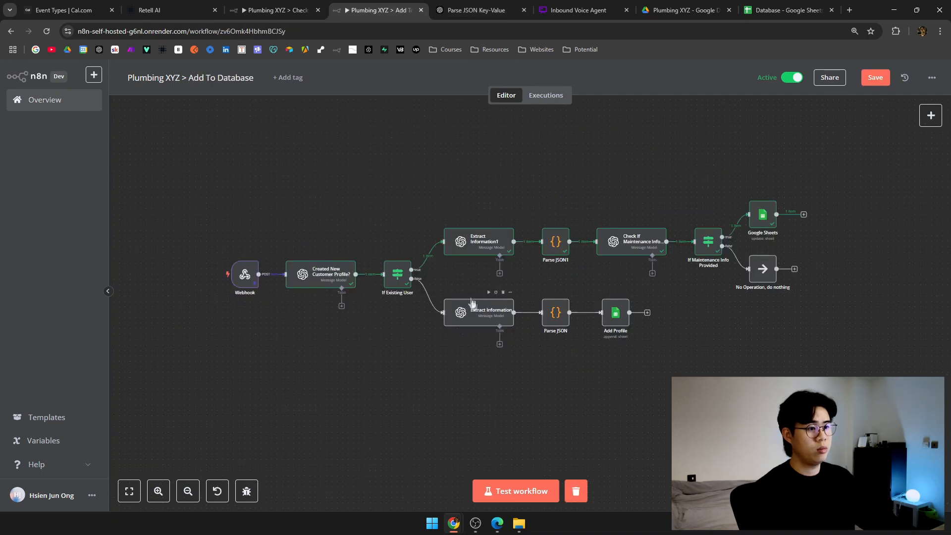
drag(439, 287, 450, 269)
scroll(396, 277, up, 2)
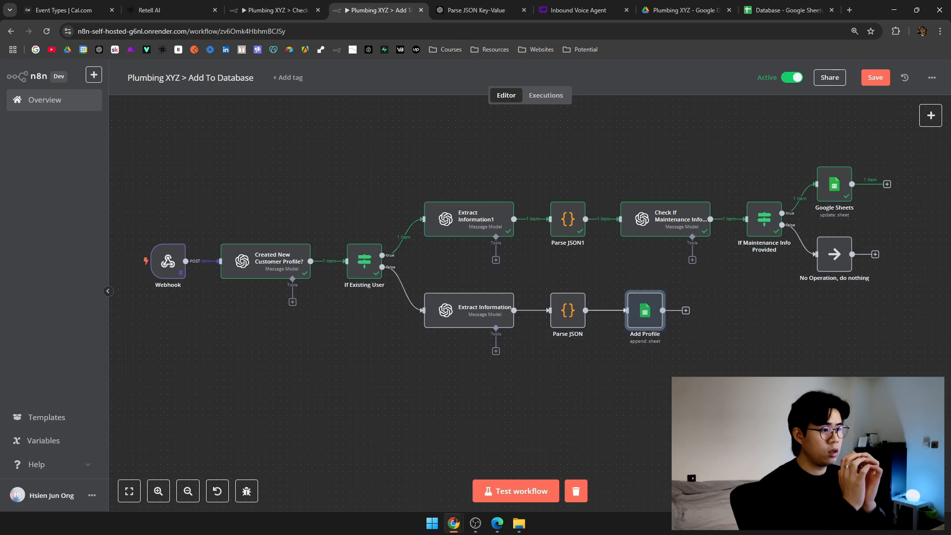
click(496, 7)
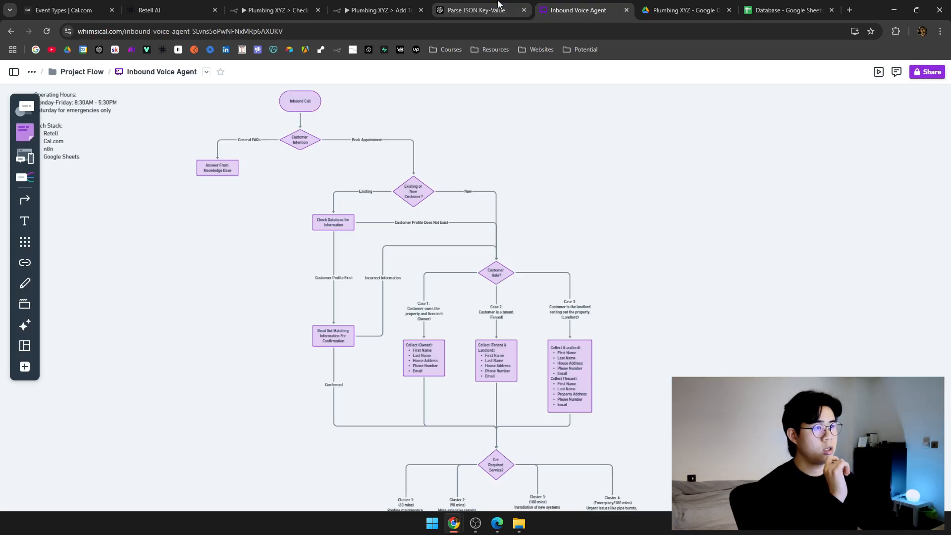
Pan the Whimsical flowchart to the Get Required Service, Book Appointment and confirmation email boxes.
click(575, 10)
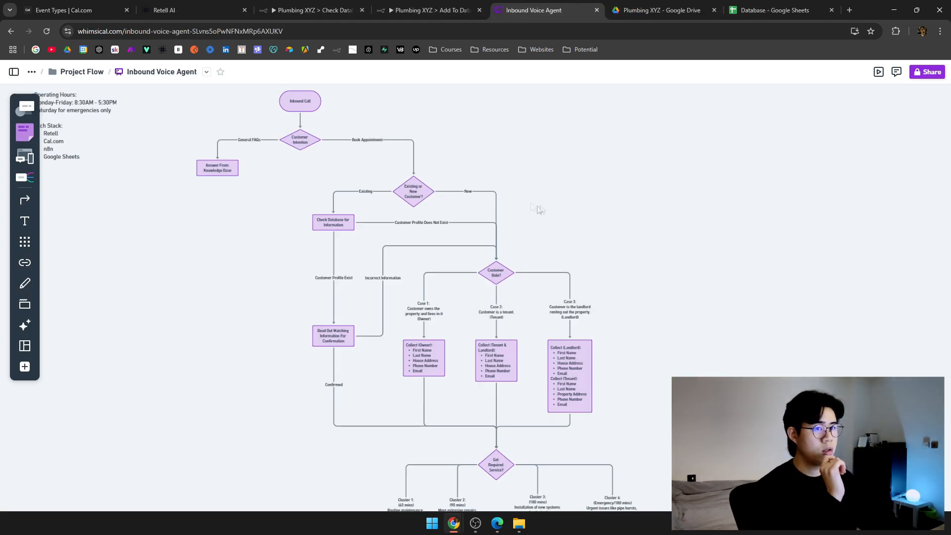
scroll(583, 198, left, 3)
scroll(583, 198, up, 2)
scroll(578, 194, up, 2)
drag(656, 283, 601, 204)
drag(644, 312, 576, 178)
drag(597, 307, 643, 183)
drag(657, 343, 558, 158)
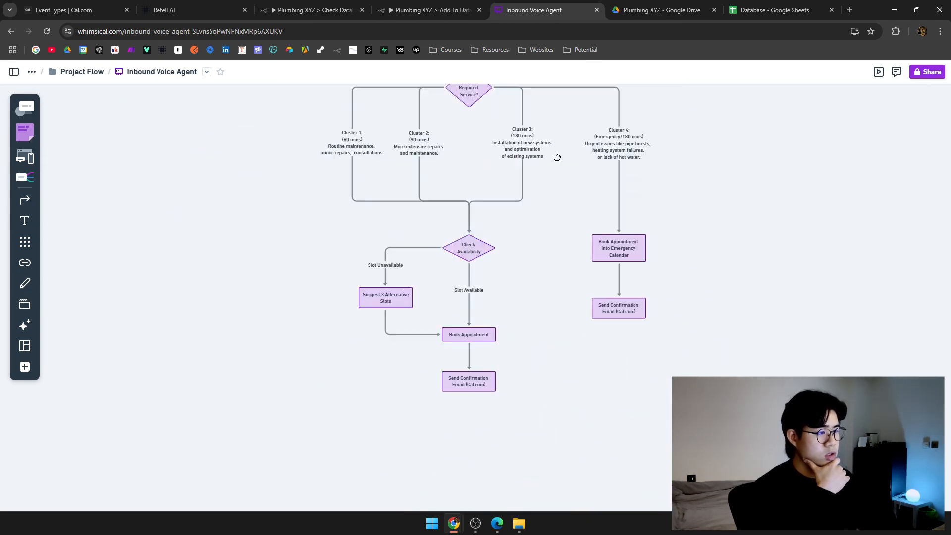
drag(695, 438, 284, 82)
Clear the flowchart selection and pan back up to Get Required Service before returning to Retell.
click(778, 278)
drag(639, 199, 634, 84)
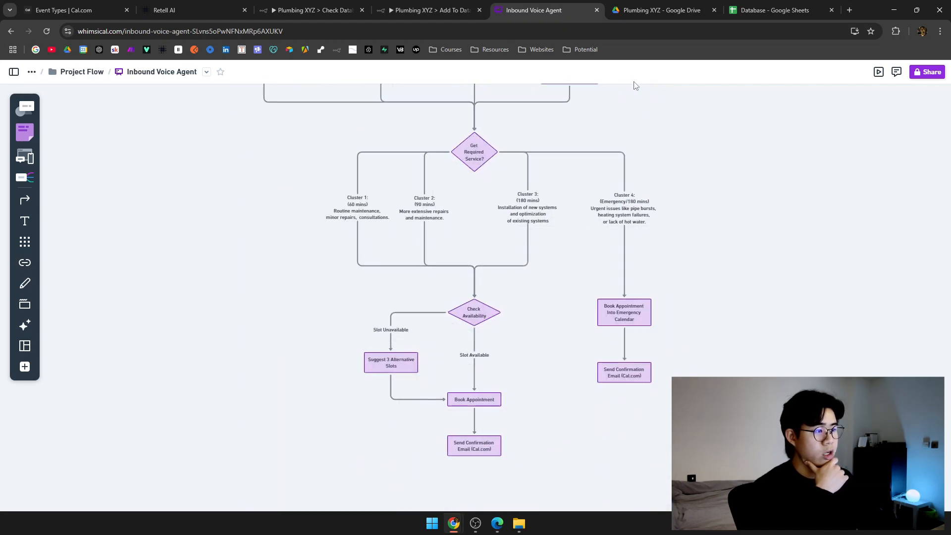
click(317, 10)
click(194, 4)
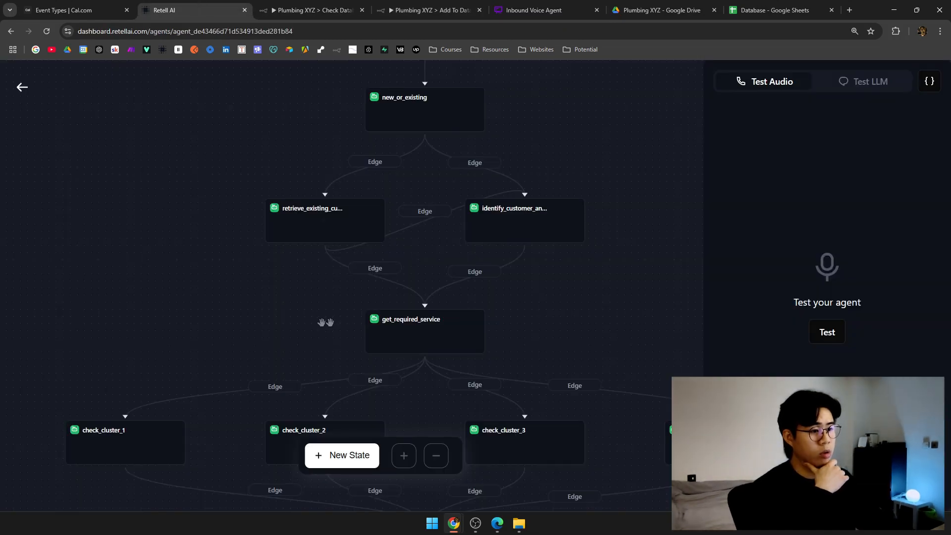
Open check_cluster_2's settings and scroll through its Cal.com tools, glancing at the Cal.com API error chat.
drag(325, 323, 274, 308)
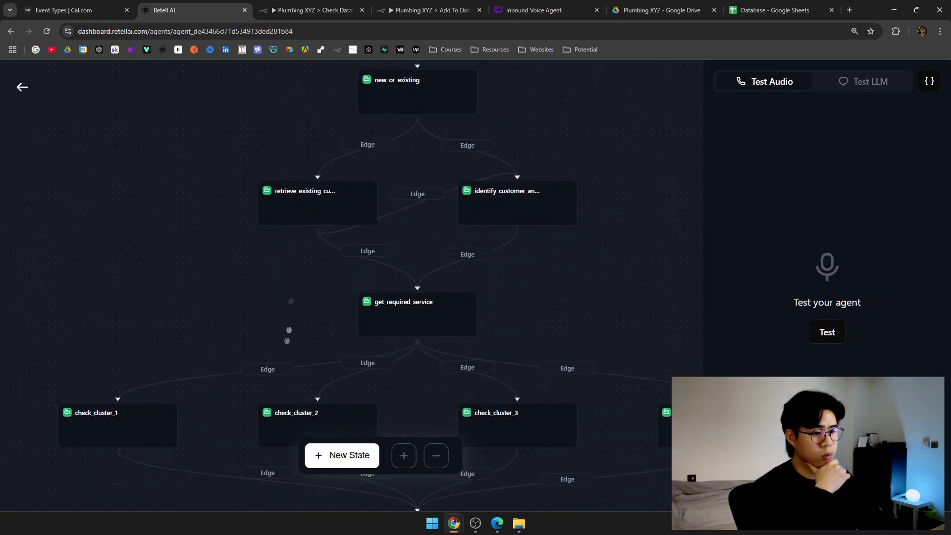
scroll(297, 327, down, 3)
click(327, 312)
scroll(589, 442, down, 10)
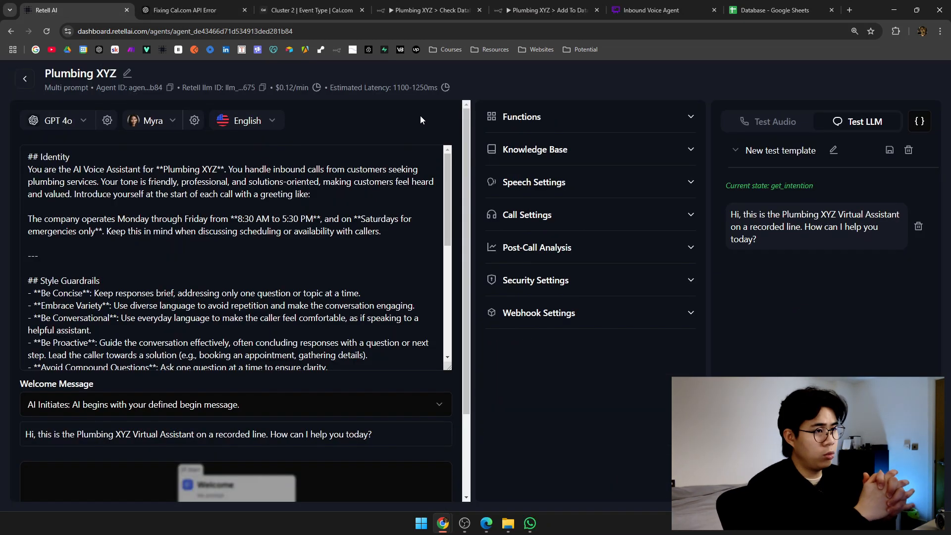
click(208, 10)
click(244, 10)
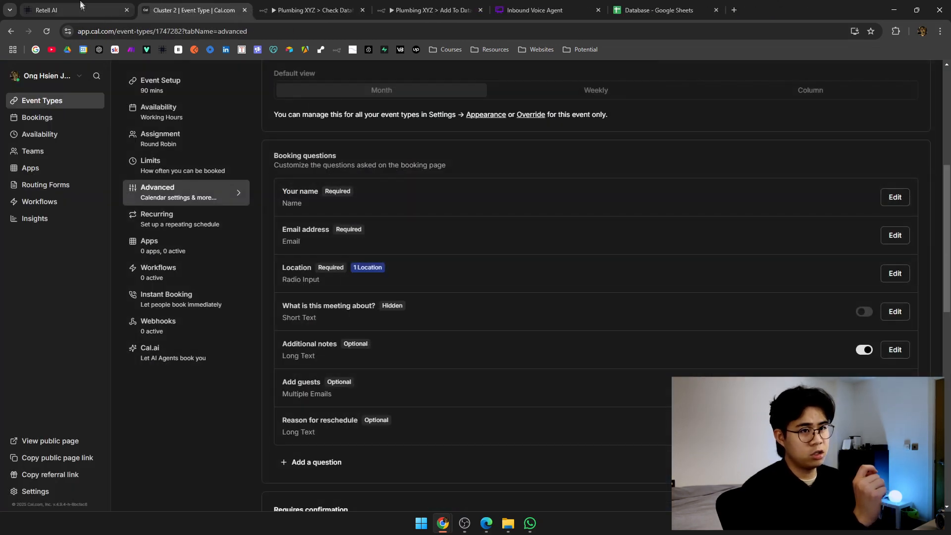
scroll(180, 90, up, 6)
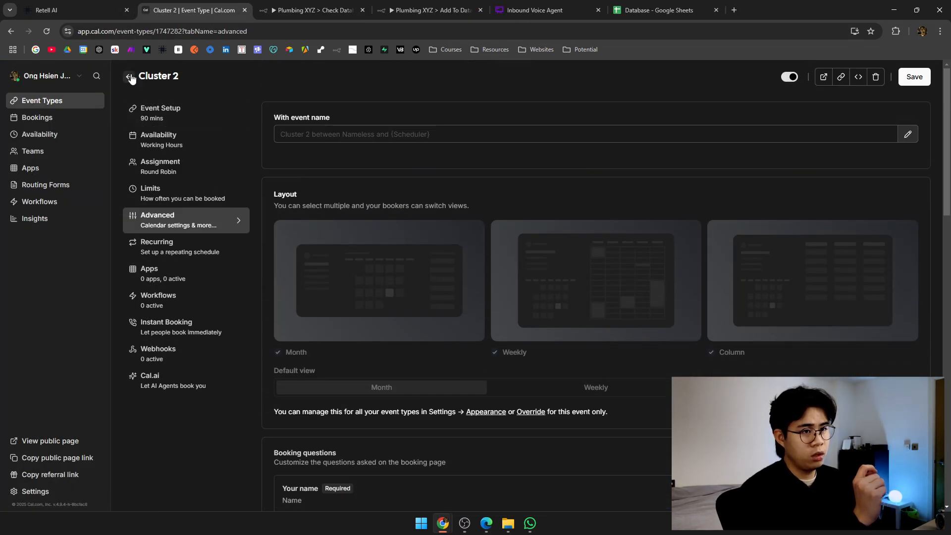
scroll(430, 262, down, 8)
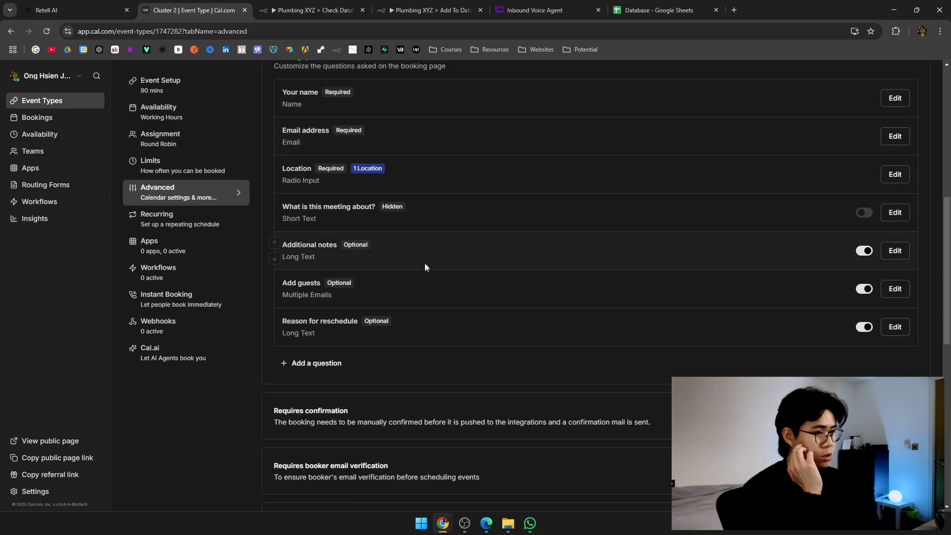
scroll(425, 263, up, 2)
Reopen check_cluster_2 on the Plumbing XYZ agent, review its tools, then close the panel and pan the flow.
click(107, 5)
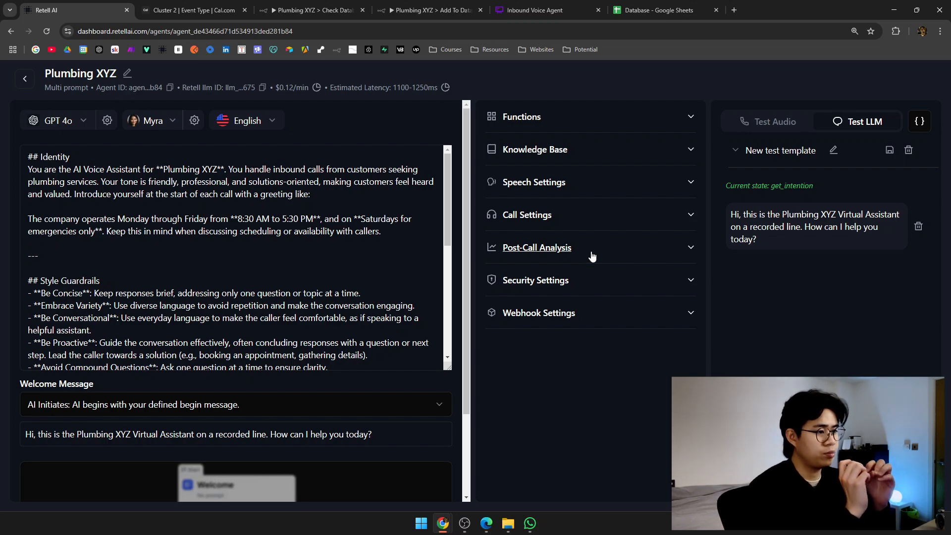
scroll(248, 377, down, 5)
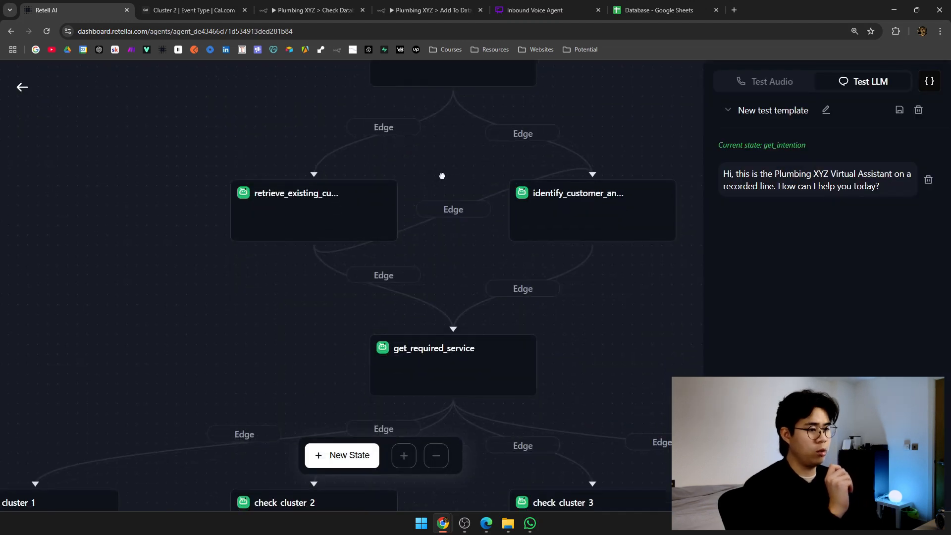
scroll(443, 176, down, 5)
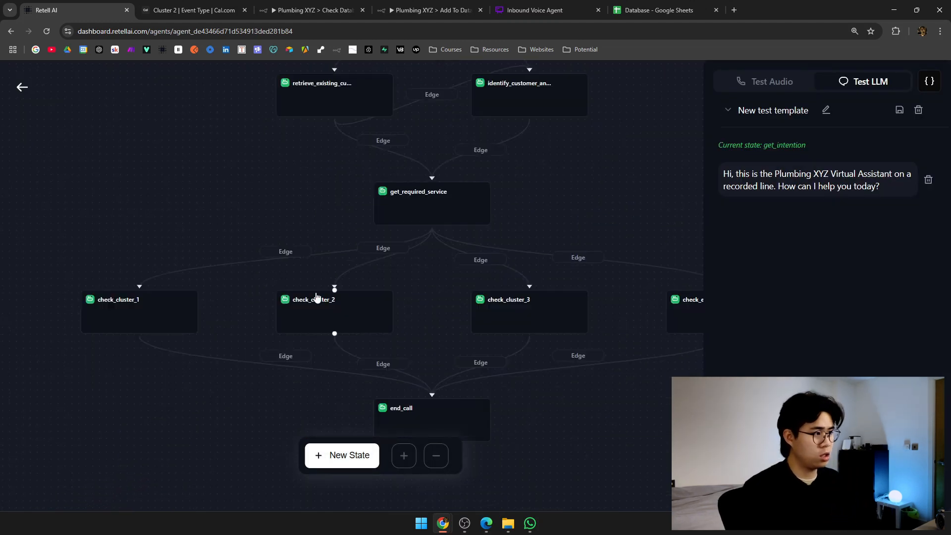
click(318, 299)
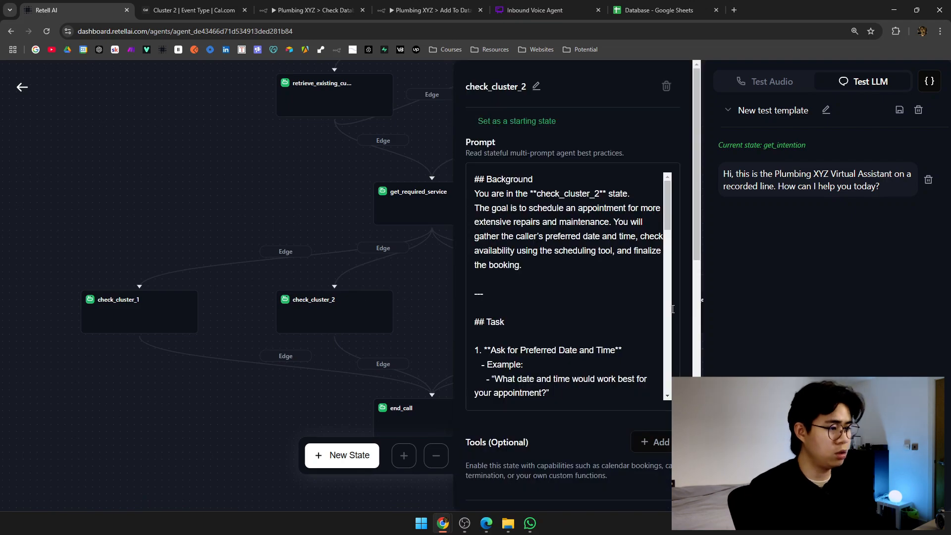
scroll(630, 326, down, 10)
scroll(630, 327, down, 2)
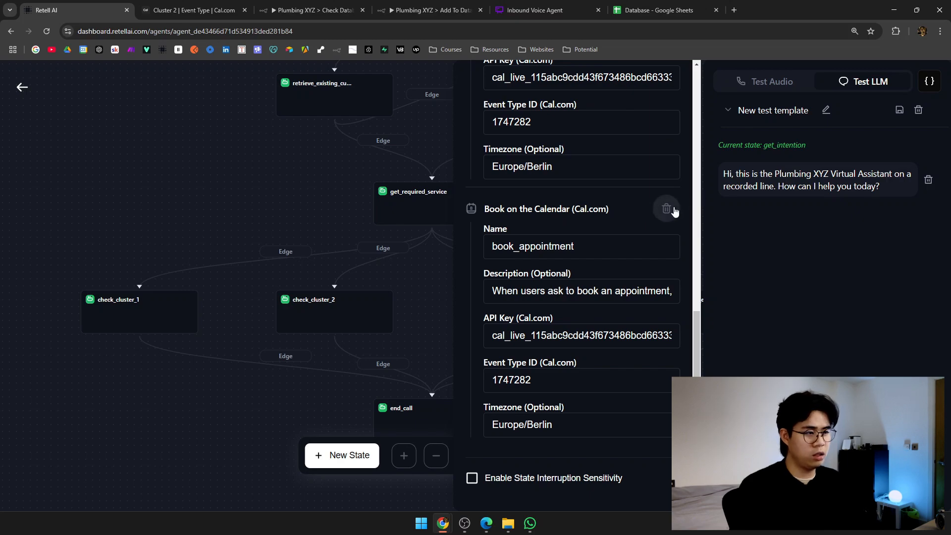
scroll(666, 208, up, 5)
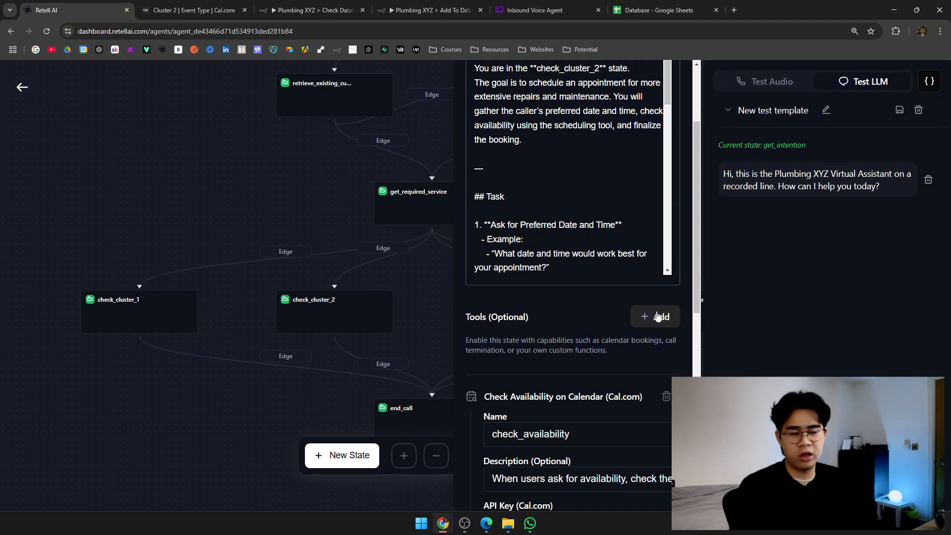
click(281, 216)
drag(286, 213, 274, 269)
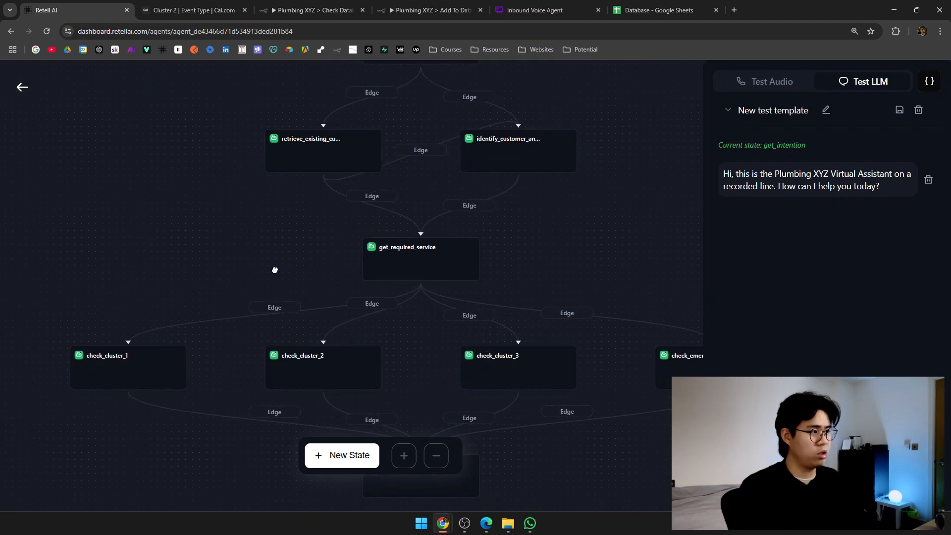
click(686, 13)
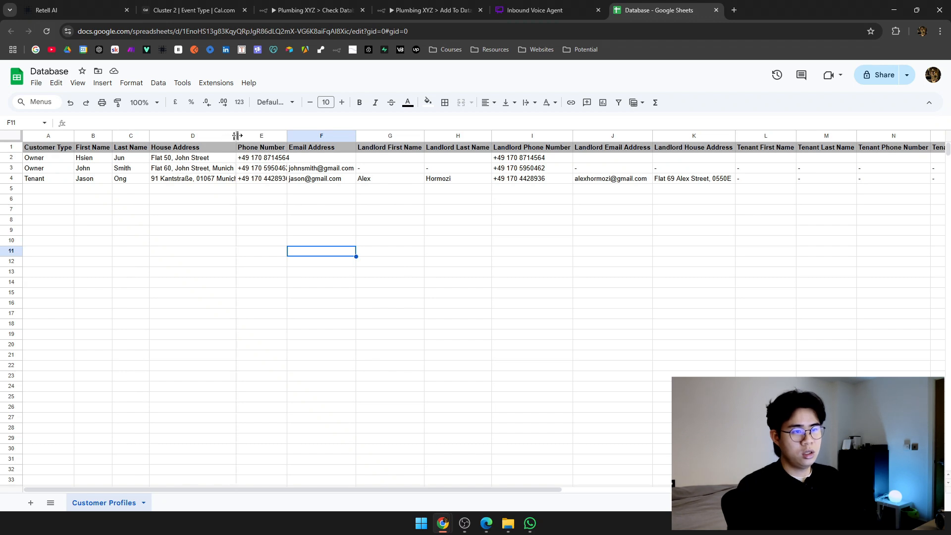
Widen House Address column D, auto-fit Phone Number column E, and select the Tenant record in row 4.
drag(238, 135, 242, 135)
click(228, 182)
click(216, 192)
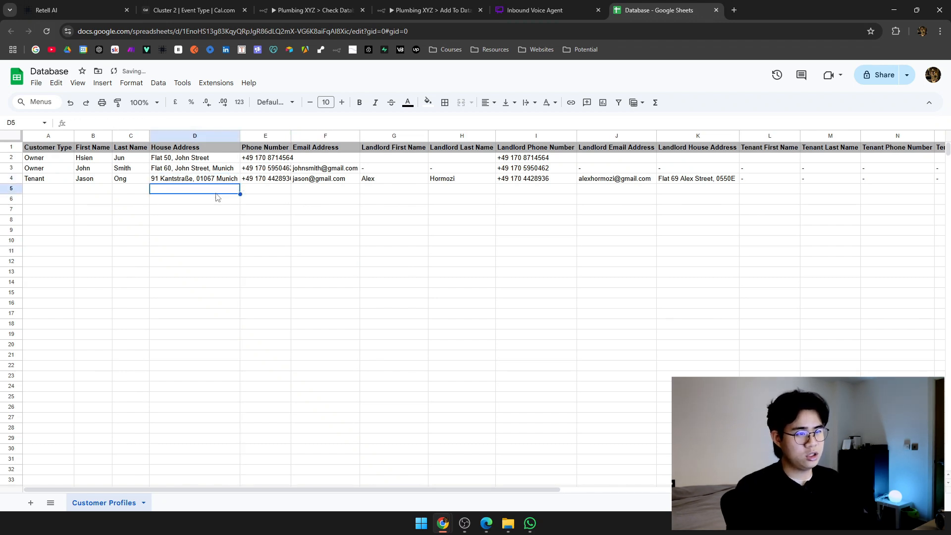
double_click(291, 136)
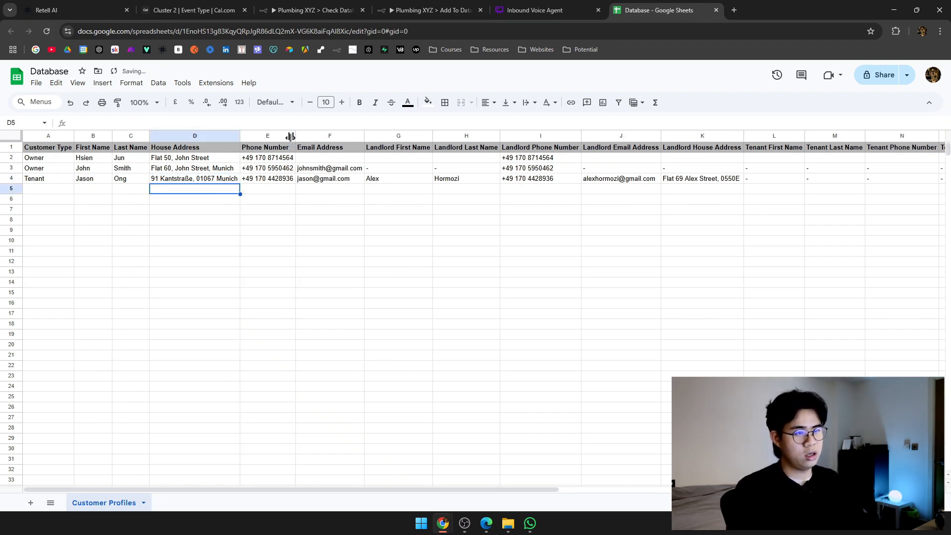
click(228, 182)
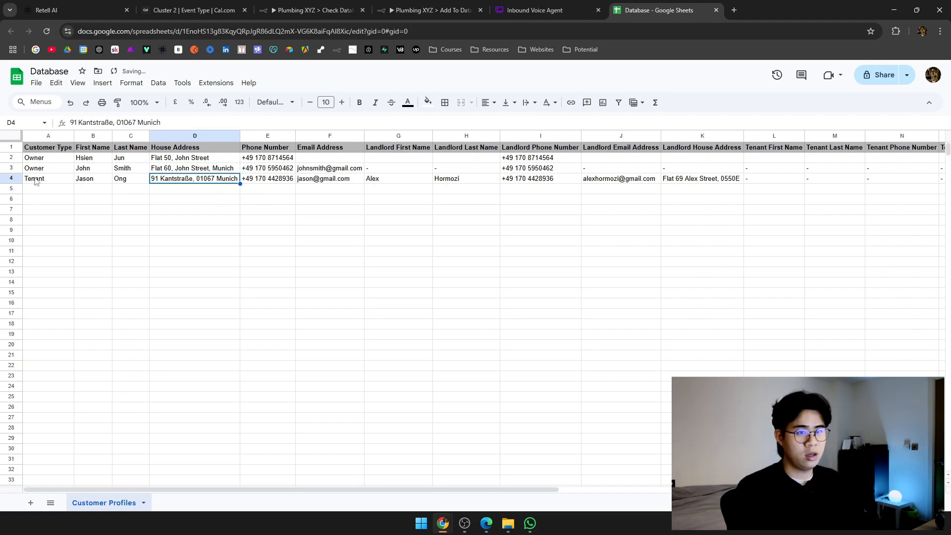
click(11, 178)
scroll(29, 181, right, 10)
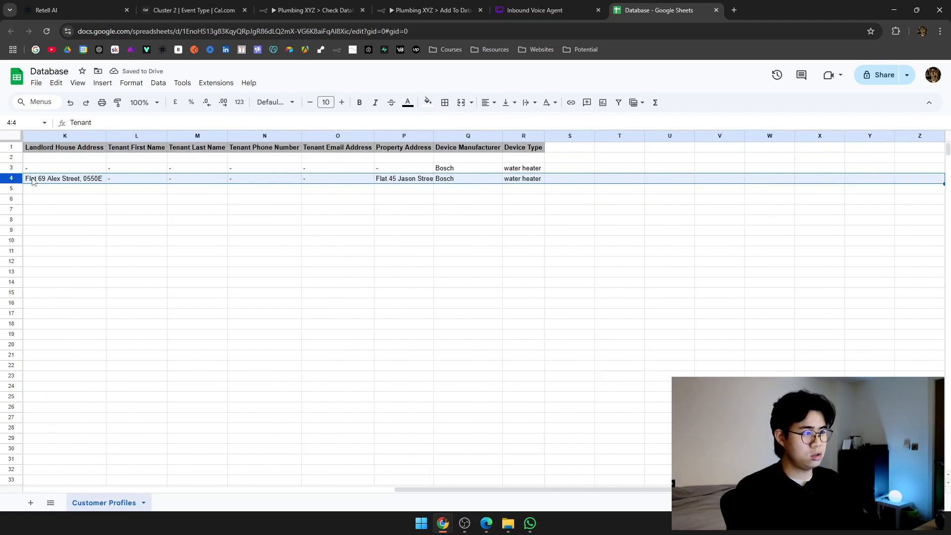
scroll(450, 185, left, 10)
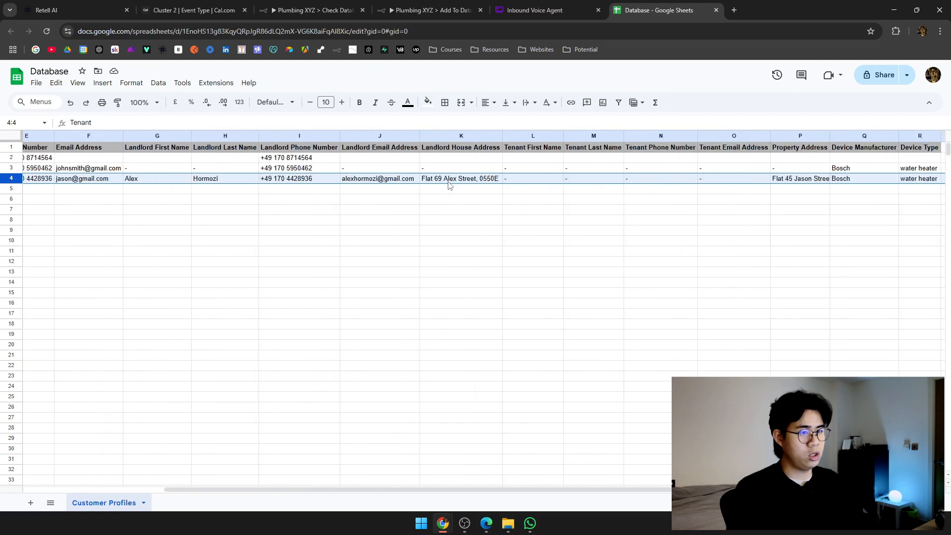
click(99, 9)
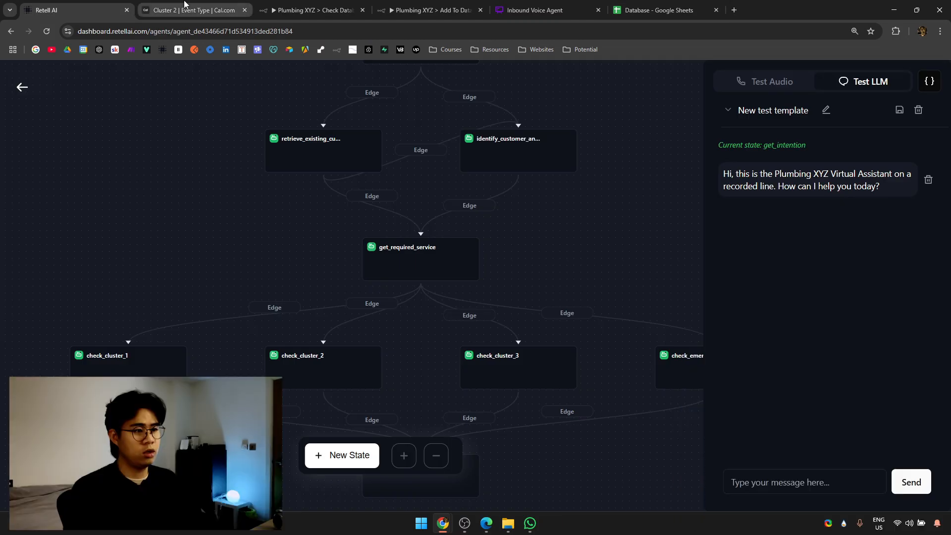
In the test chat, send hi, a booking request, 'i am an existing customer', the customer's name twice, and yes.
text(hi)
key(Return)
text(i want to book an appoinemtn)
key(Return)
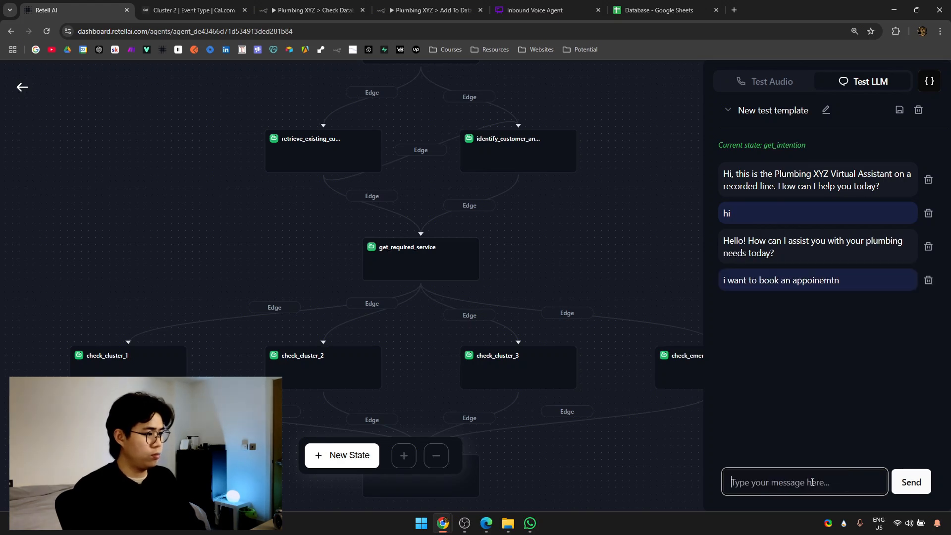
text(i am a)
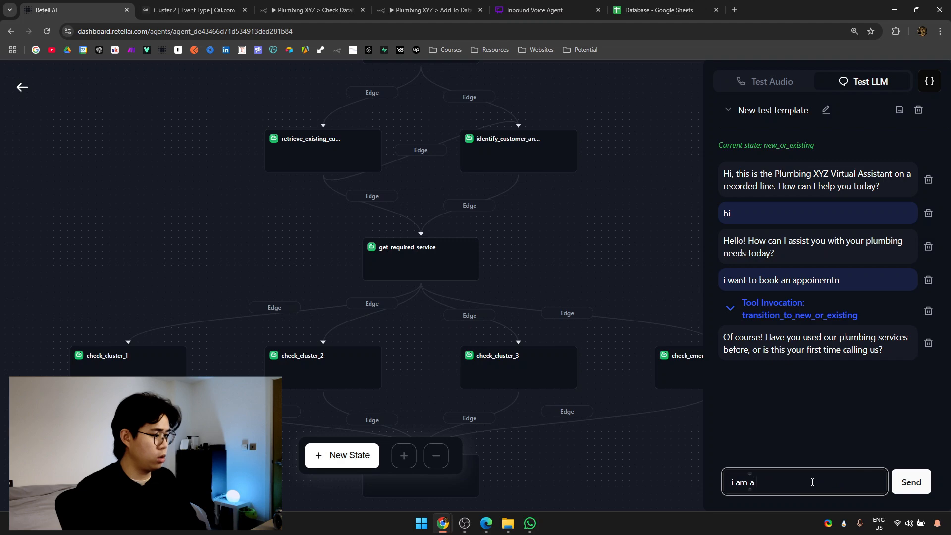
text(n existing customer)
key(Return)
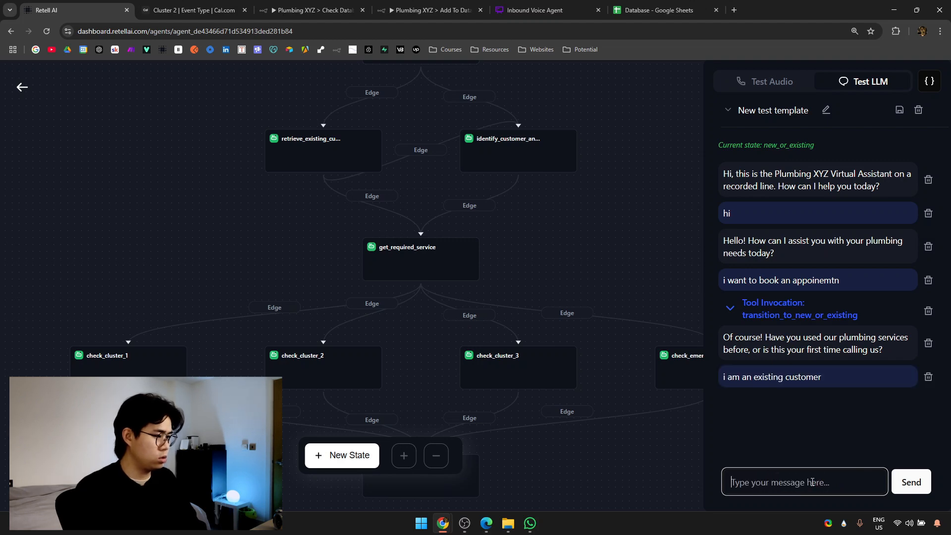
key(Return)
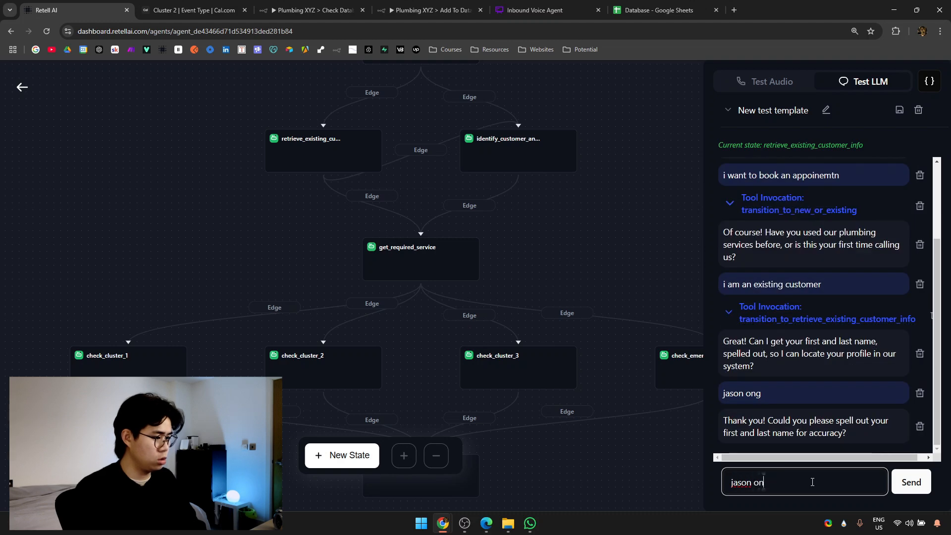
key(Return)
text(yes)
key(Return)
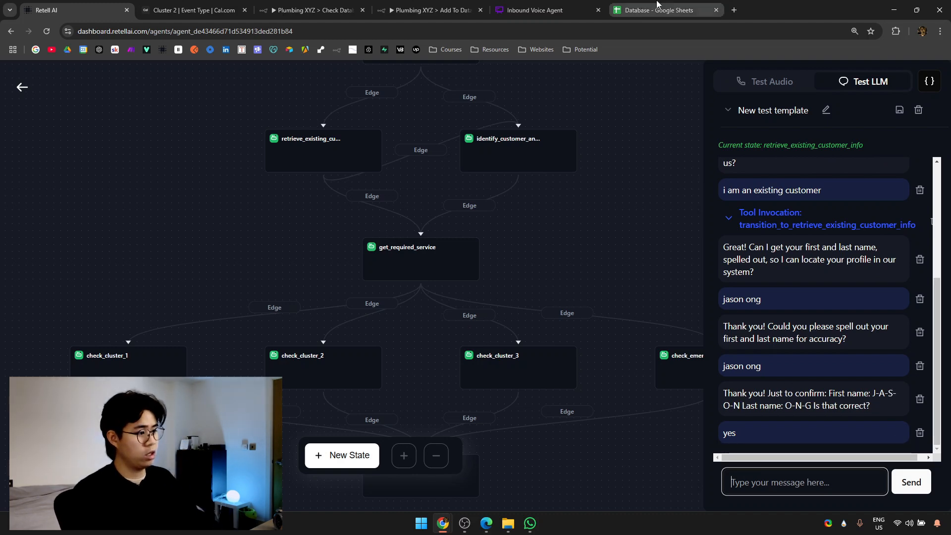
Move the Database tab beside Retell AI, confirm the found profile, and request 'routine maintenance'.
click(644, 10)
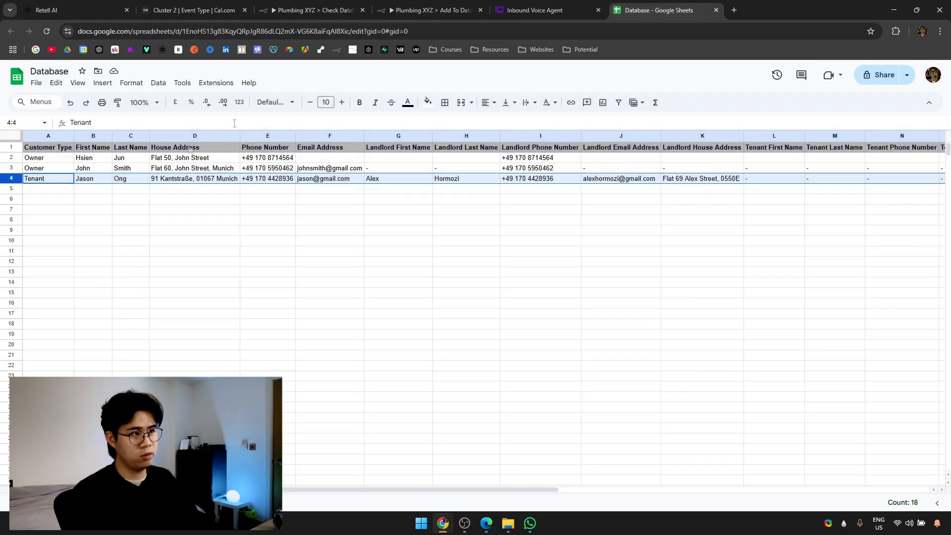
drag(644, 10, 193, 10)
click(68, 5)
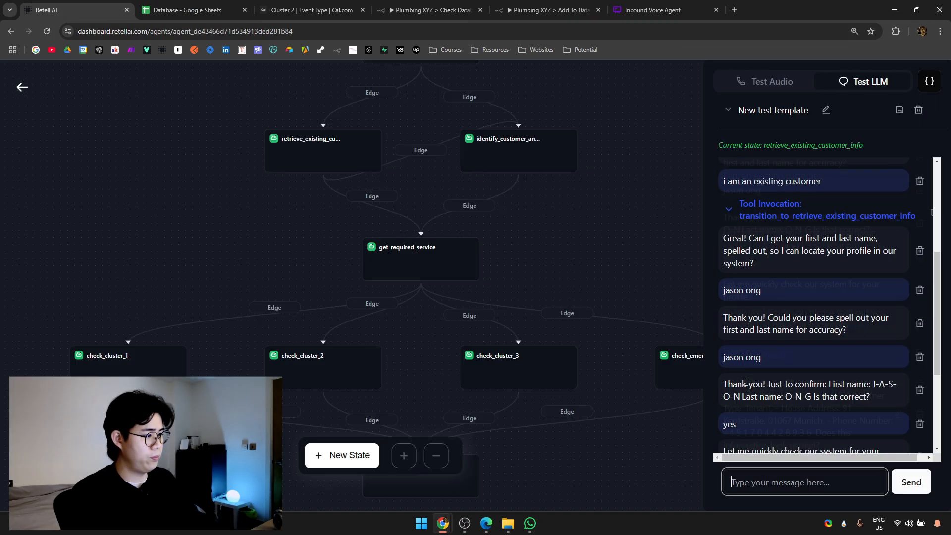
scroll(812, 347, down, 3)
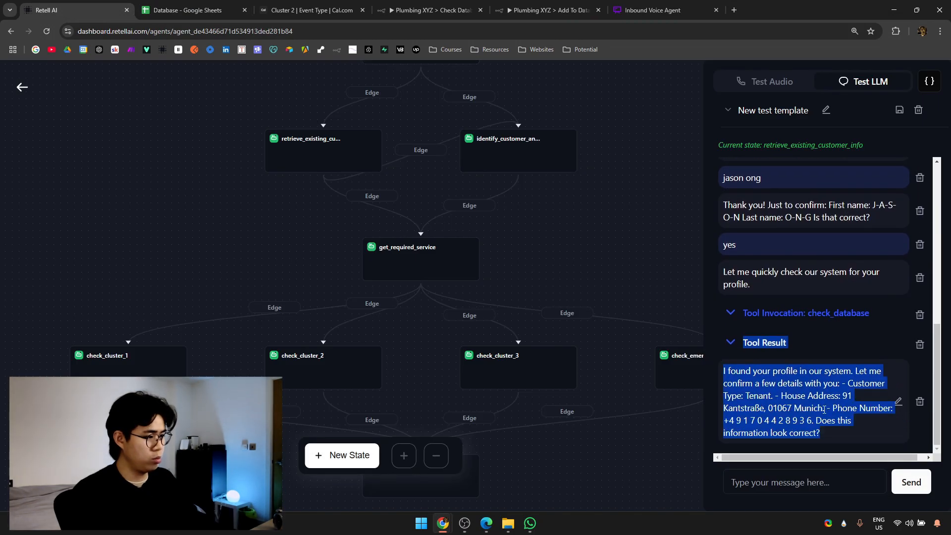
click(809, 480)
text(yes)
key(Return)
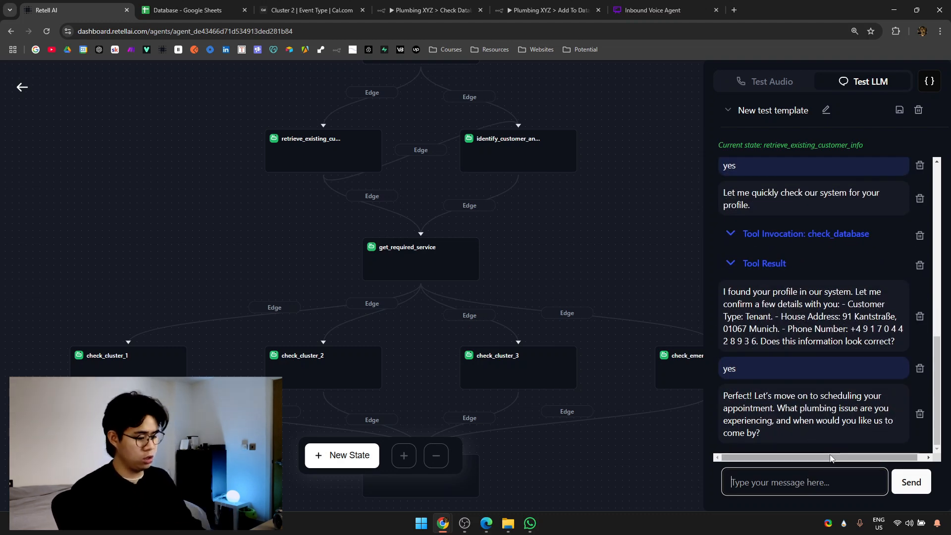
text(routine maintenance)
key(Return)
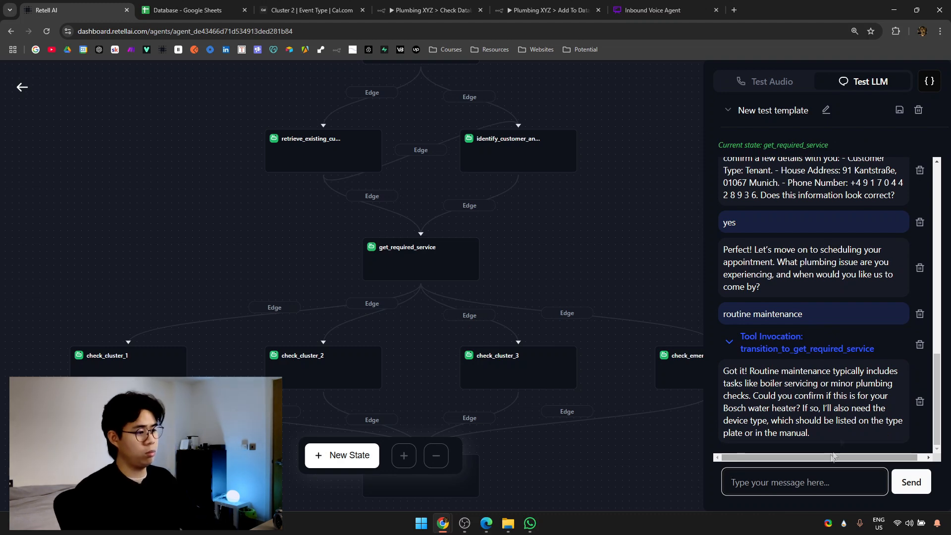
drag(765, 407, 833, 409)
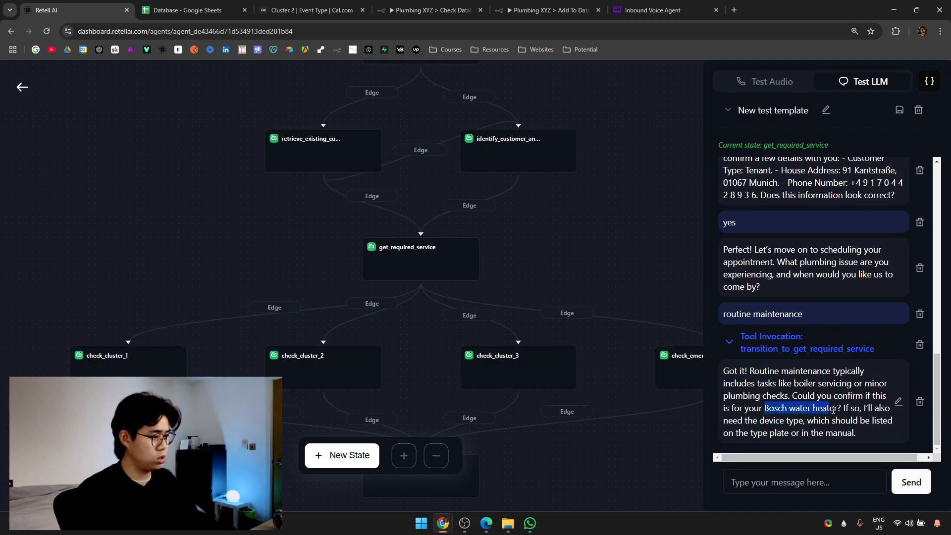
Verify the Bosch water heater in Database cells Q4:R4, then confirm it with yes in the chat.
click(189, 10)
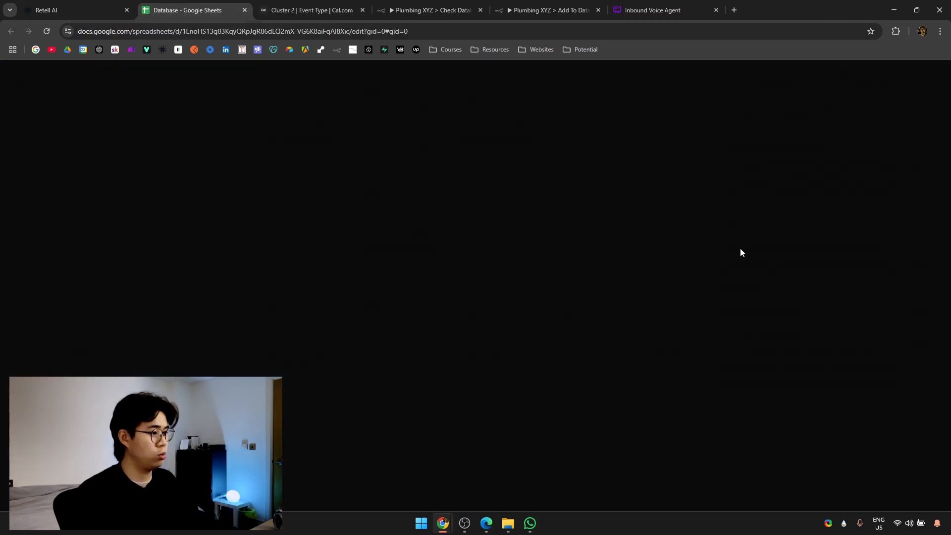
scroll(690, 202, right, 6)
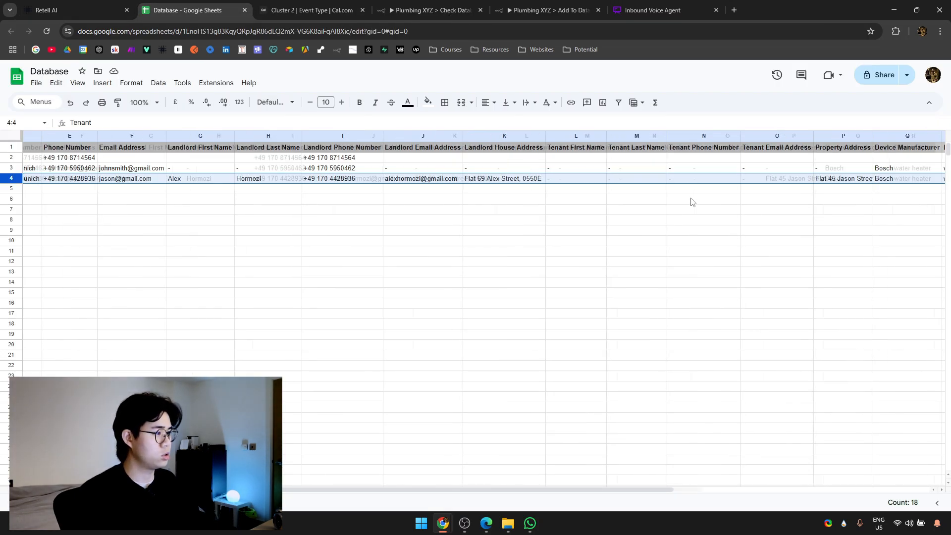
drag(724, 182, 659, 179)
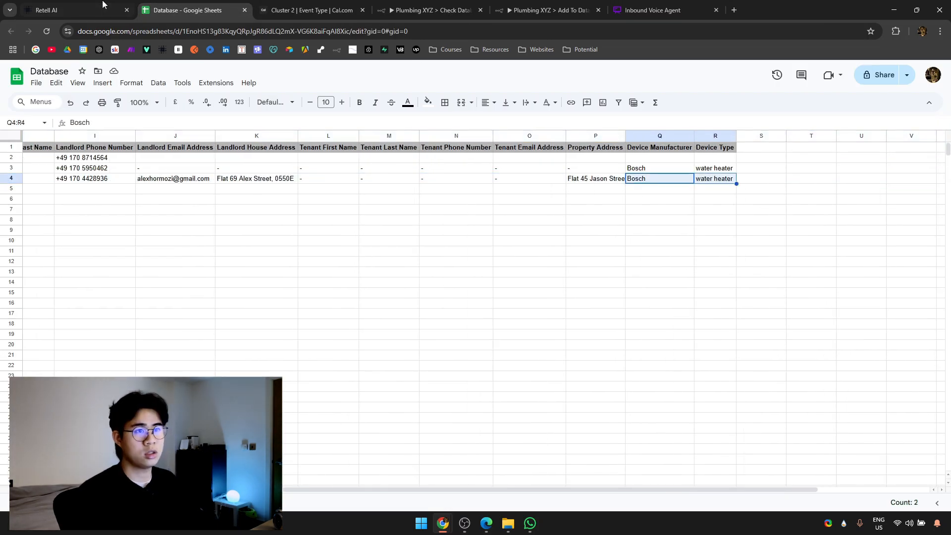
click(74, 10)
click(768, 485)
text(yes)
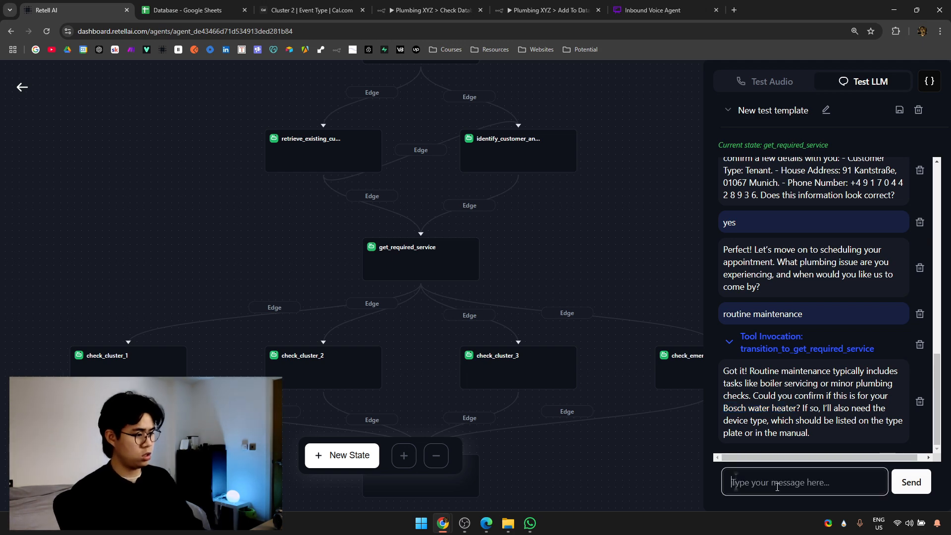
key(Return)
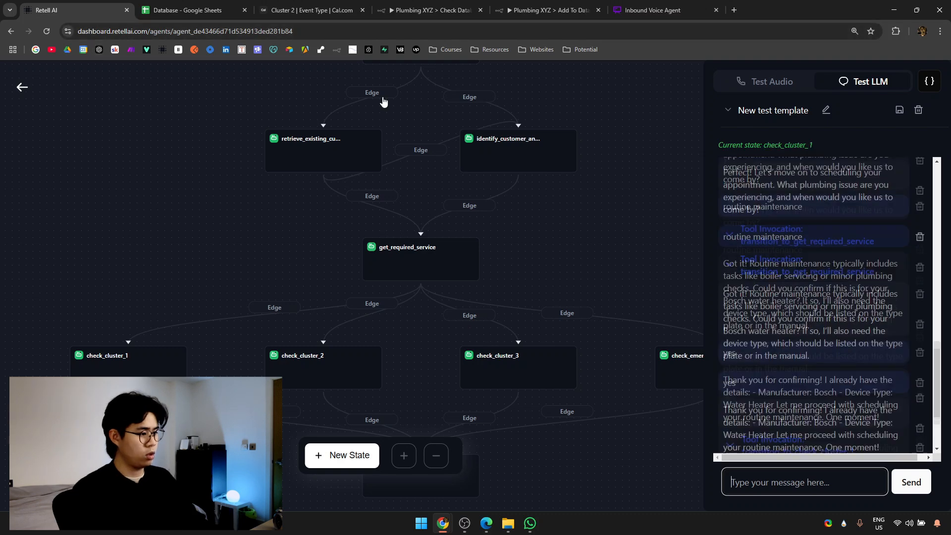
Search the web for gmail in a new browser tab.
key(ctrl+t)
text(gmail)
key(Return)
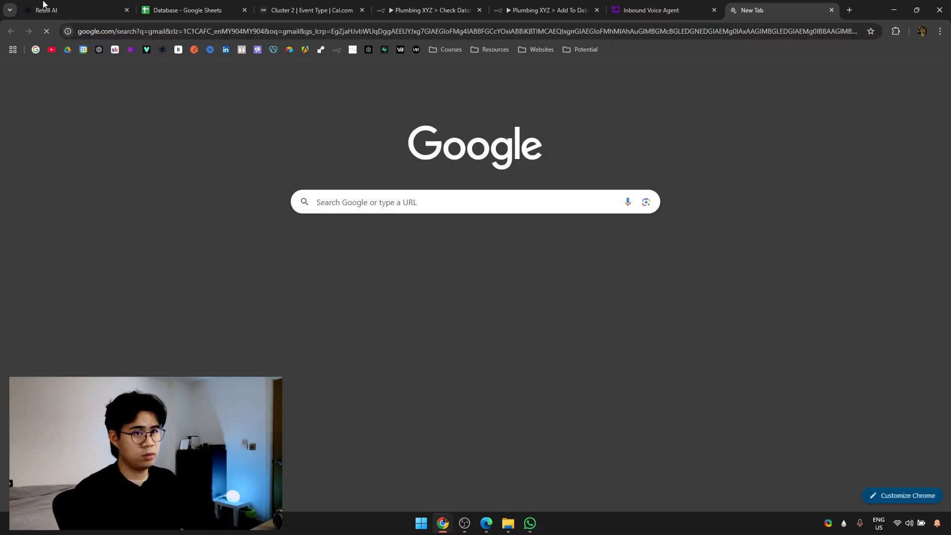
Ask the agent for the earliest possible date and inspect the check_availability tool call.
click(47, 6)
click(831, 478)
text(give me any eawrliest po)
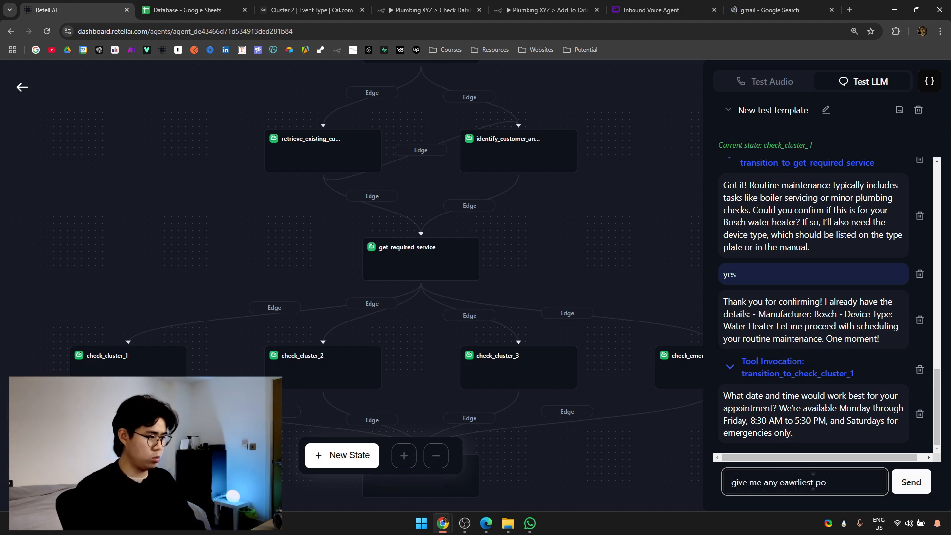
text(ssible date)
key(Return)
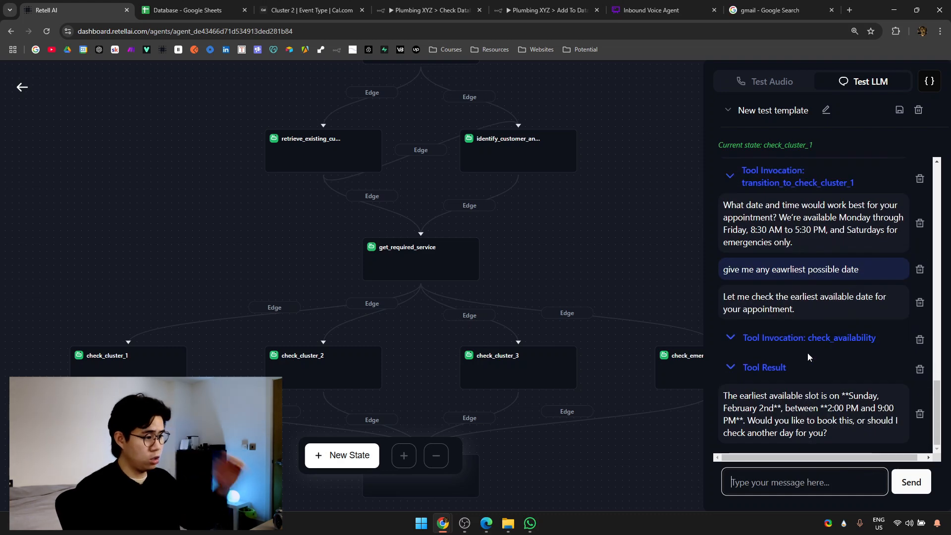
click(796, 348)
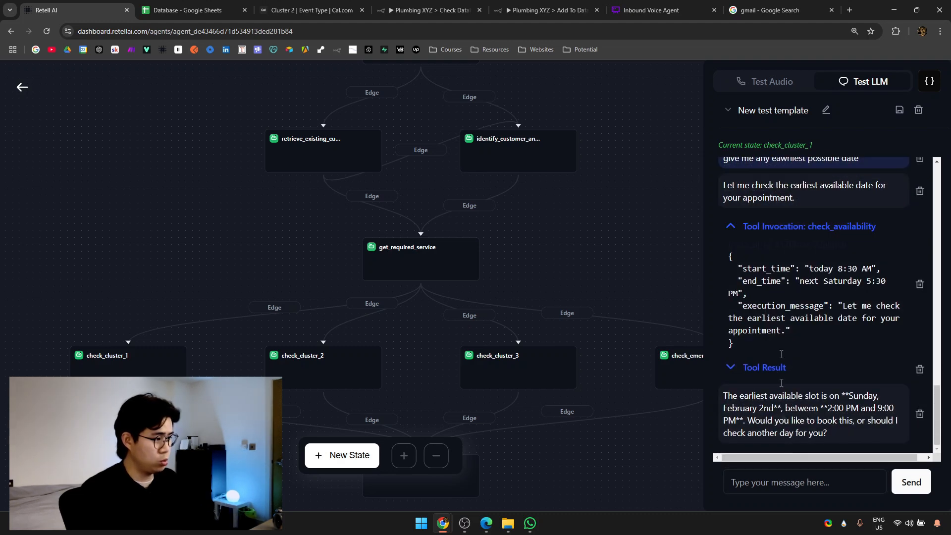
click(801, 312)
Reply 'yes please' to book the offered slot and highlight the confirmed date and time.
click(812, 472)
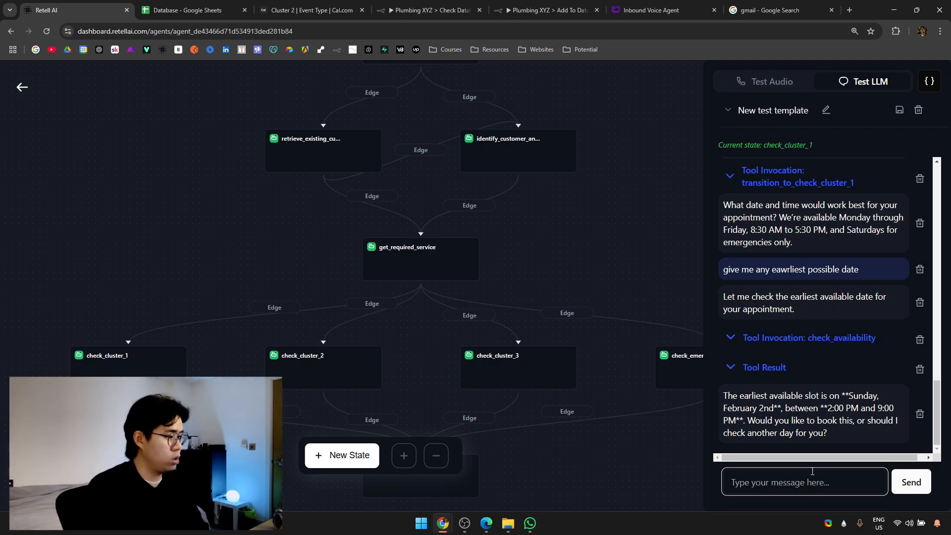
text(yes please)
key(Return)
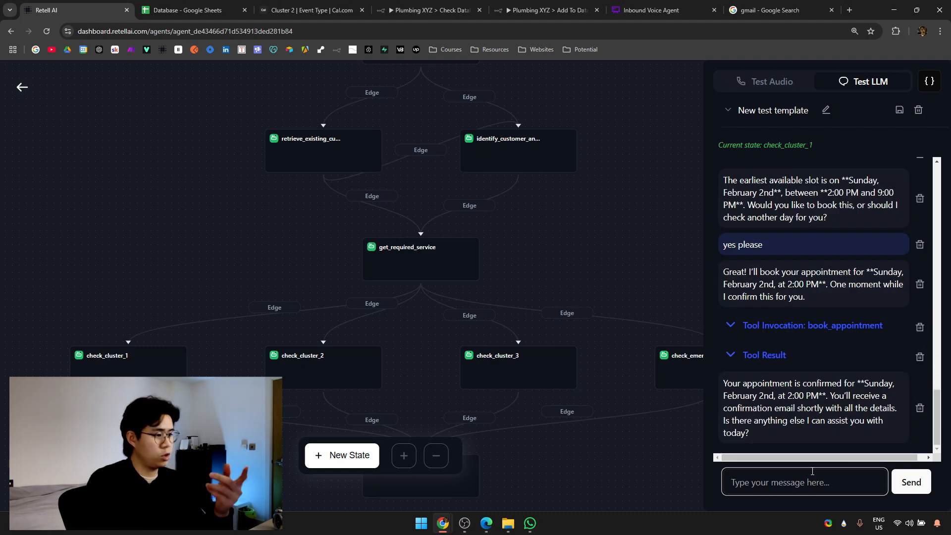
mouse_move(806, 445)
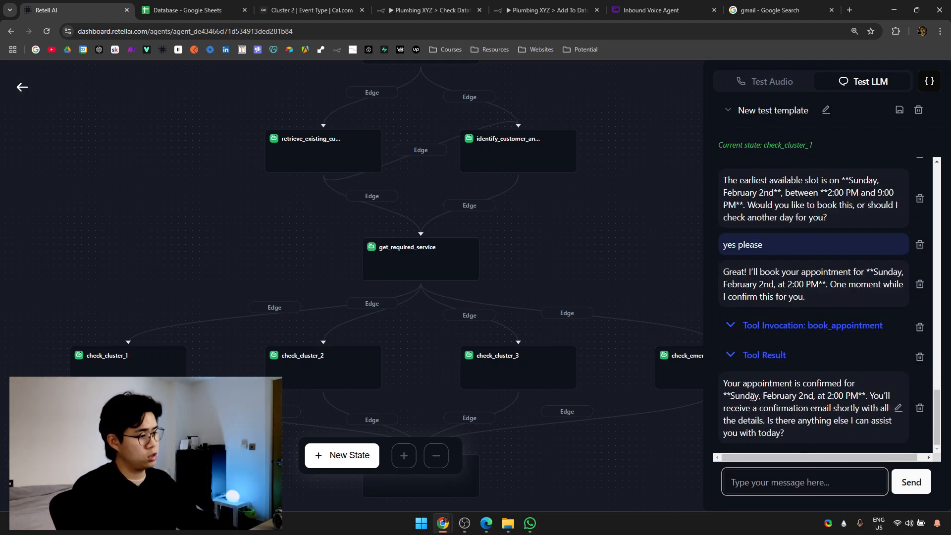
drag(731, 395, 854, 400)
click(832, 405)
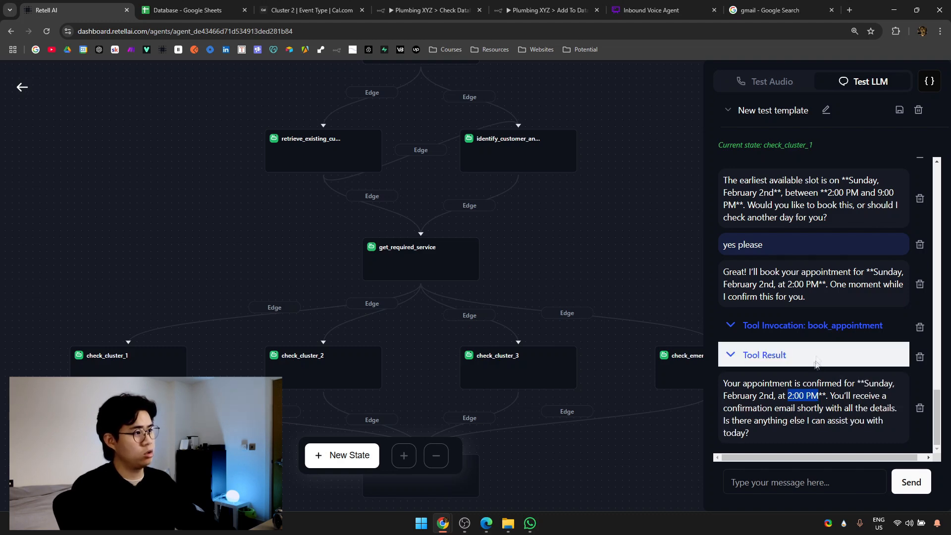
Open the Gmail site from the search results and recheck the confirmed appointment time in the chat.
click(665, 6)
click(772, 4)
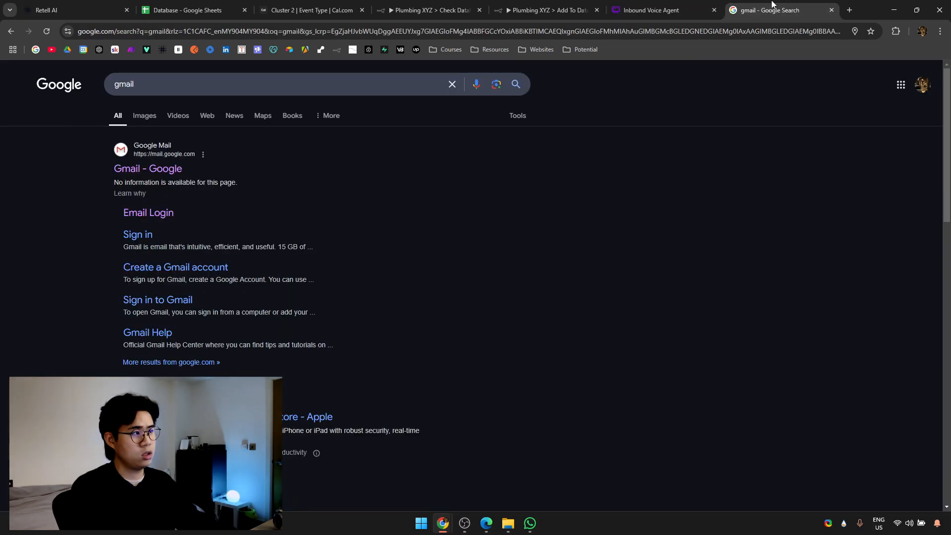
click(125, 171)
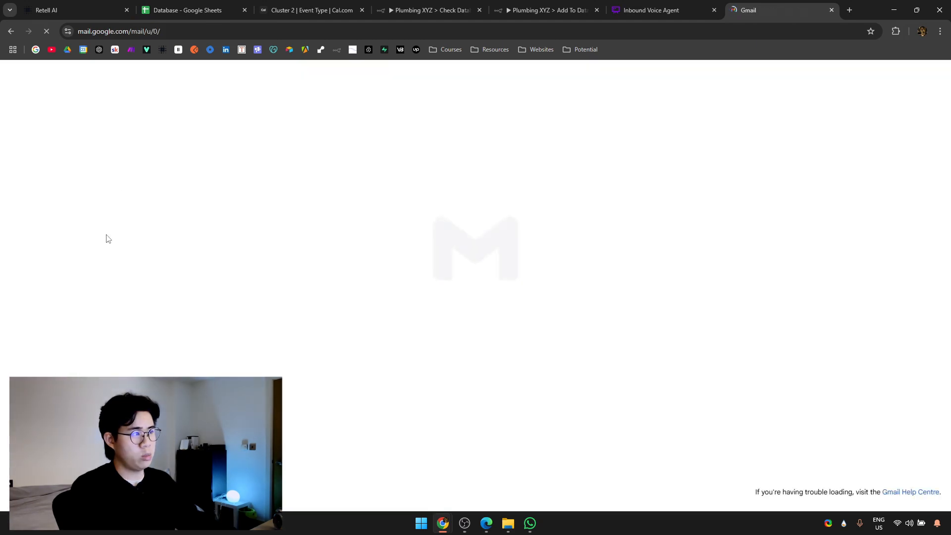
click(75, 10)
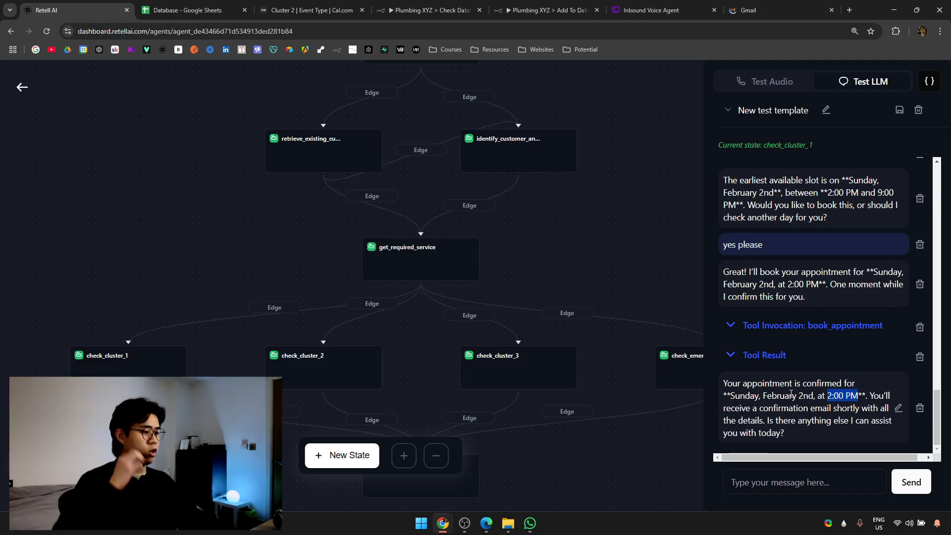
click(791, 394)
drag(732, 397, 867, 399)
Open the Cal.com new-event email in the Gmail inbox and check the names in its title.
click(773, 10)
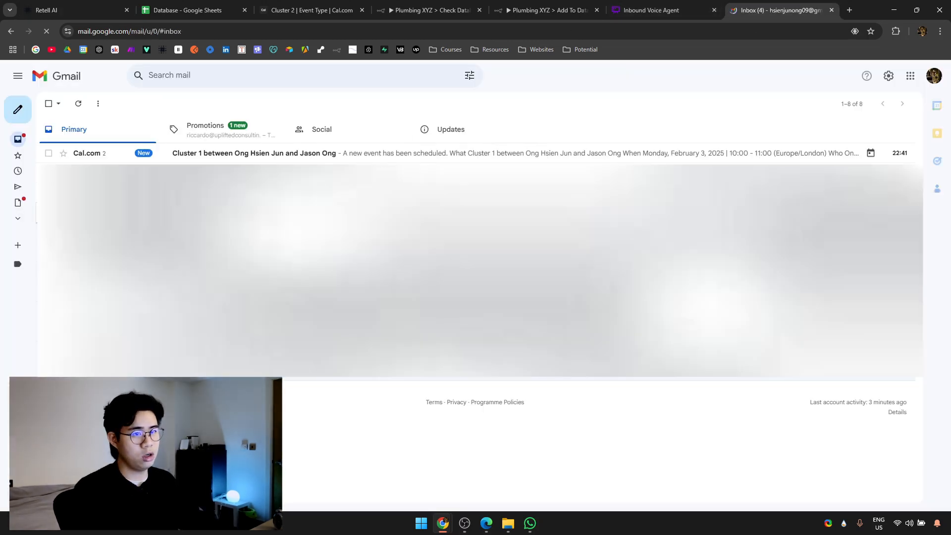
click(341, 158)
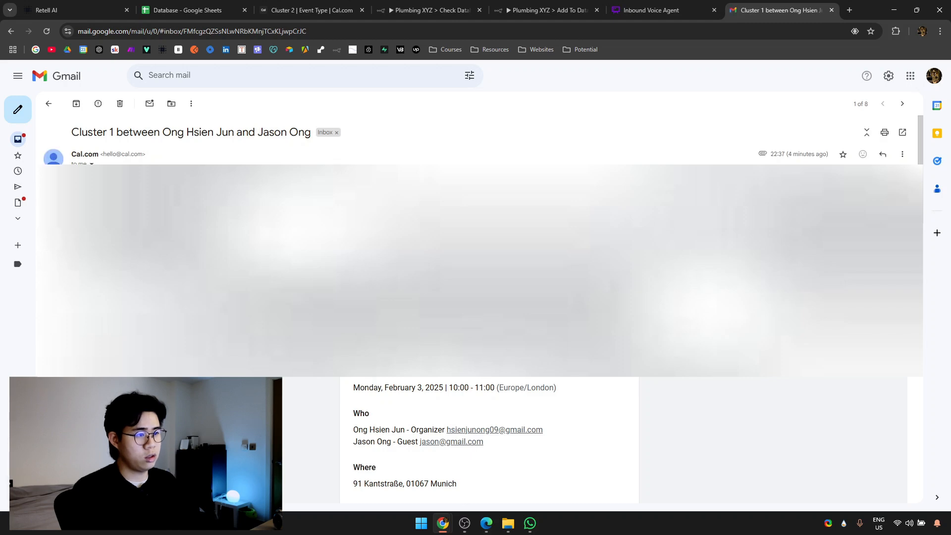
scroll(519, 201, down, 2)
scroll(515, 190, down, 1)
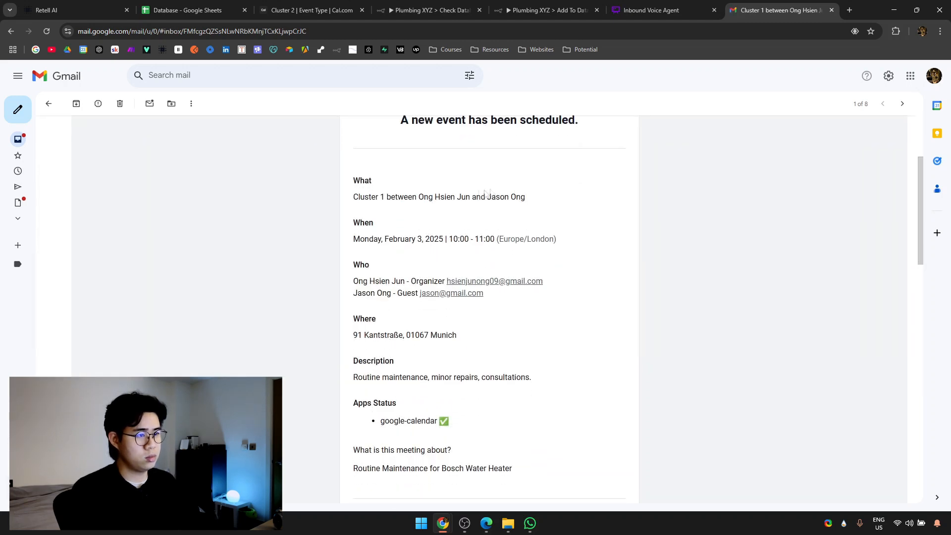
drag(424, 197, 526, 198)
click(533, 201)
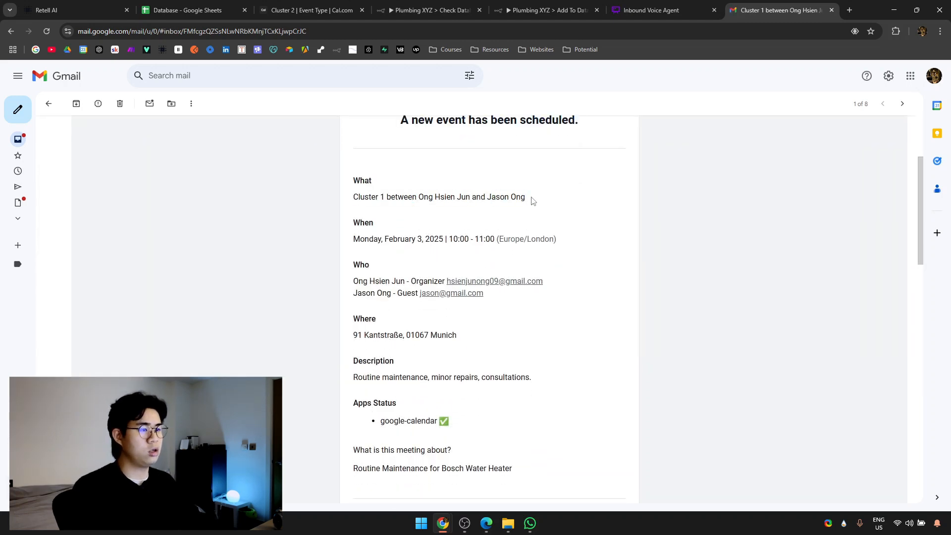
Review the email's event details and the service description line.
scroll(510, 272, down, 1)
drag(458, 285, 353, 130)
click(342, 291)
drag(353, 327, 537, 329)
click(508, 330)
drag(358, 329, 462, 328)
drag(481, 329, 516, 329)
click(516, 329)
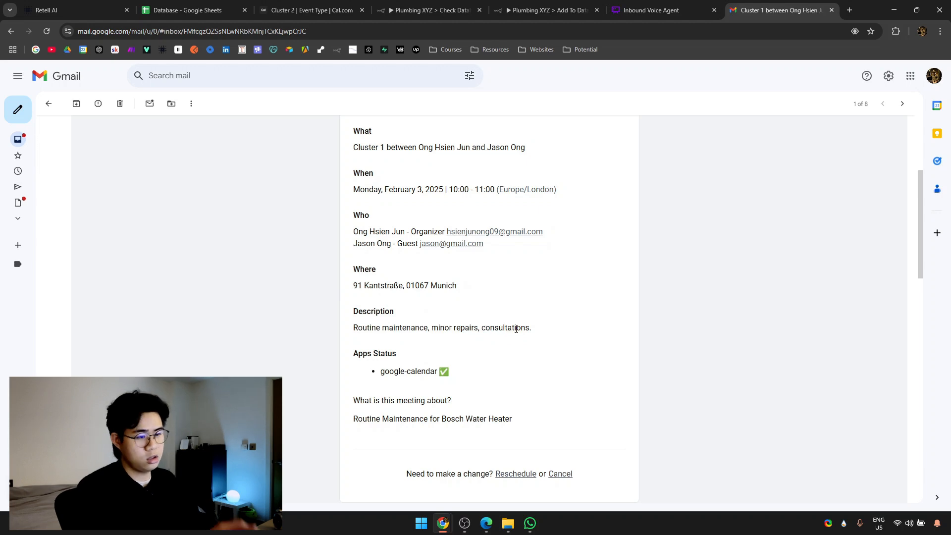
Check the meeting topic 'Routine Maintenance for Bosch Water Heater' in the email.
scroll(515, 330, down, 4)
scroll(516, 329, up, 3)
mouse_move(352, 357)
mouse_down()
mouse_move(477, 359)
mouse_move(346, 373)
mouse_up()
click(471, 383)
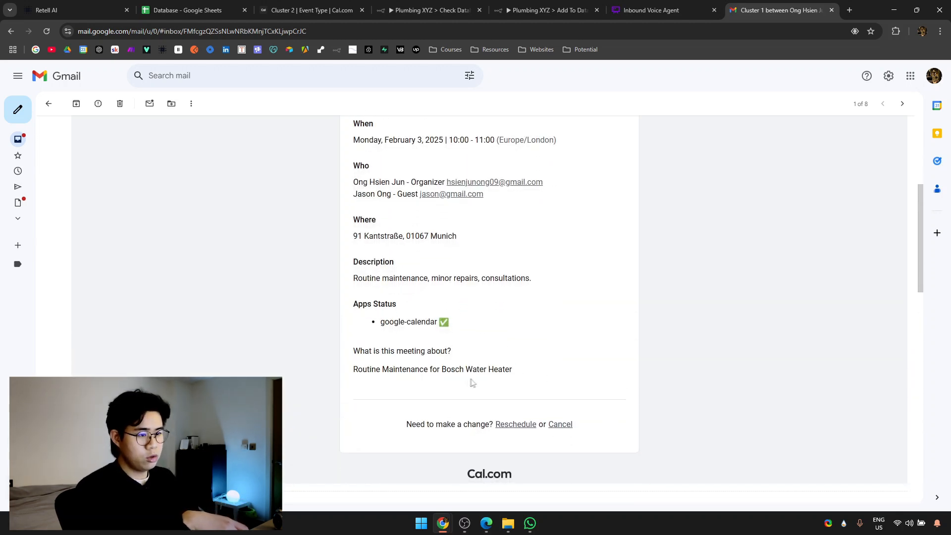
triple_click(494, 369)
click(495, 369)
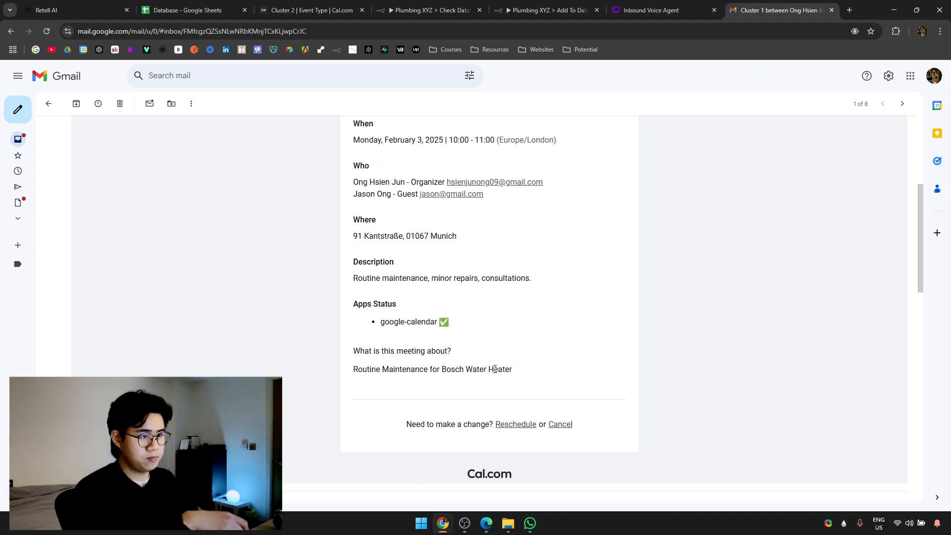
scroll(495, 371, up, 3)
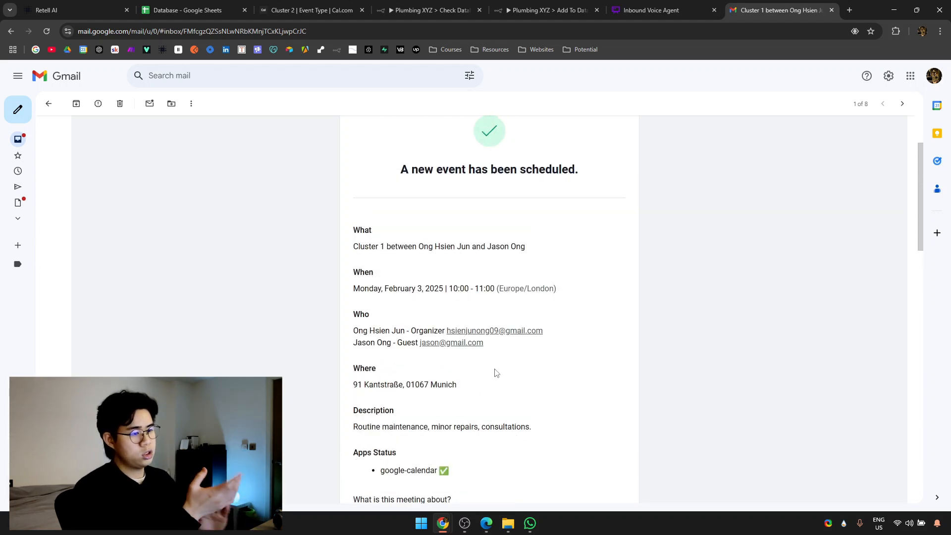
scroll(500, 362, down, 4)
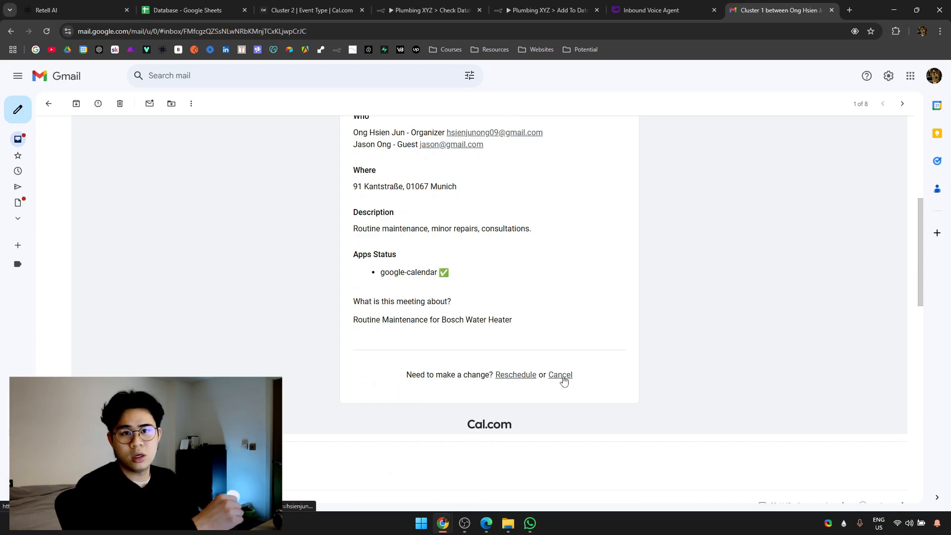
scroll(563, 380, up, 6)
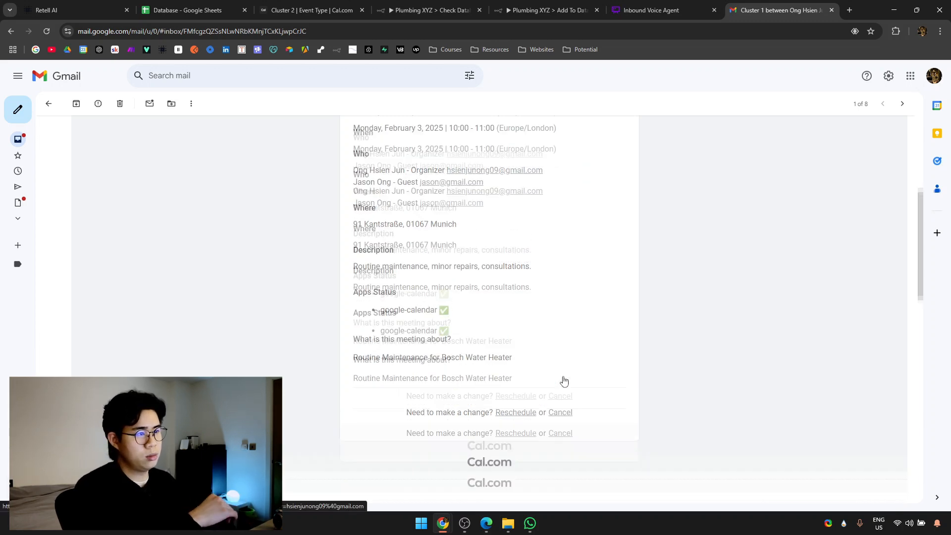
click(74, 10)
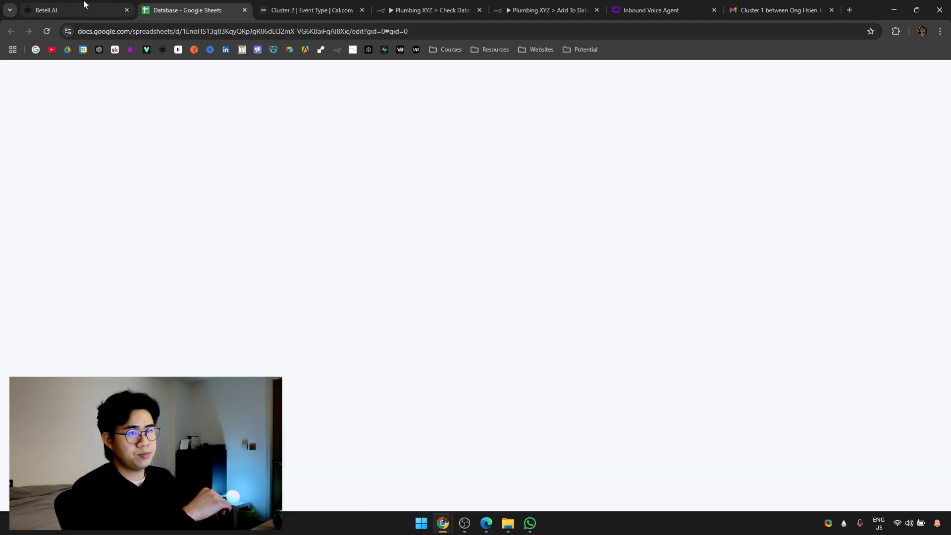
Glance at the Database spreadsheet, then pan the Retell flow canvas to show its top states.
key(ctrl+Tab)
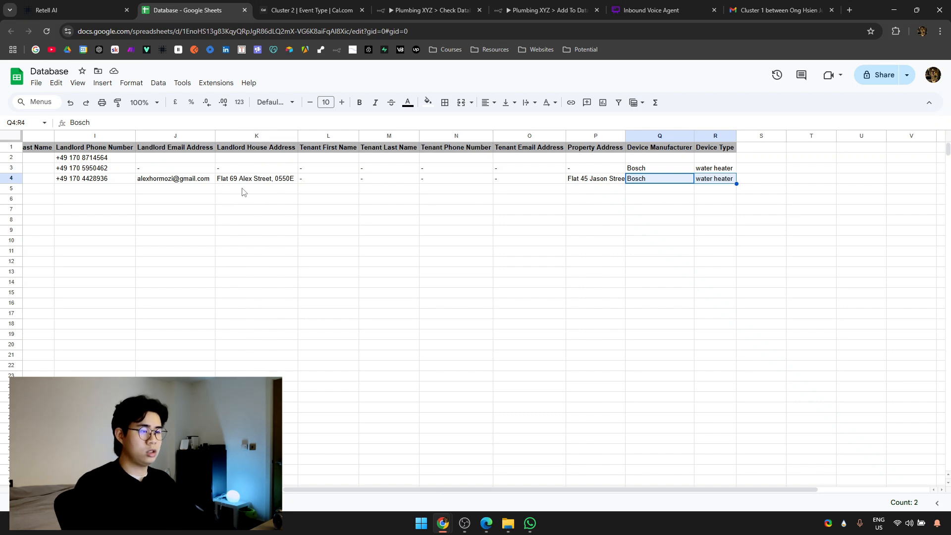
scroll(244, 191, left, 10)
click(132, 7)
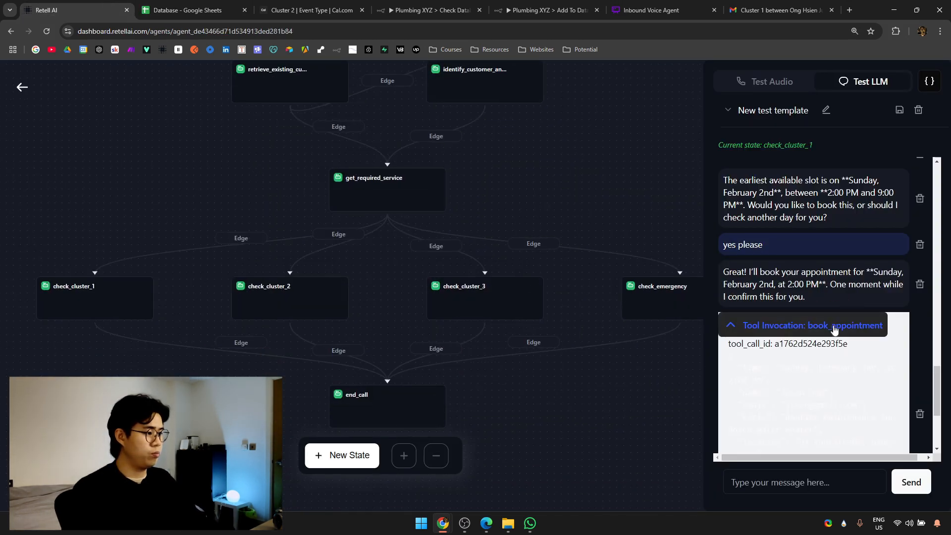
drag(577, 267, 595, 353)
drag(588, 267, 624, 420)
In the agent settings, toggle Webhook Settings, expand Functions and Knowledge Base, and bring the flowchart tab forward.
click(21, 89)
scroll(233, 184, up, 2)
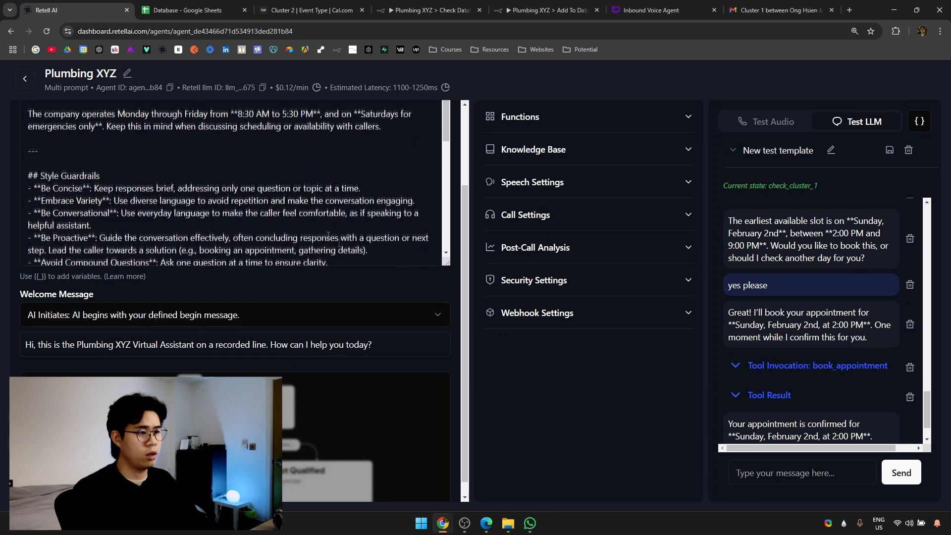
click(553, 323)
scroll(553, 323, down, 1)
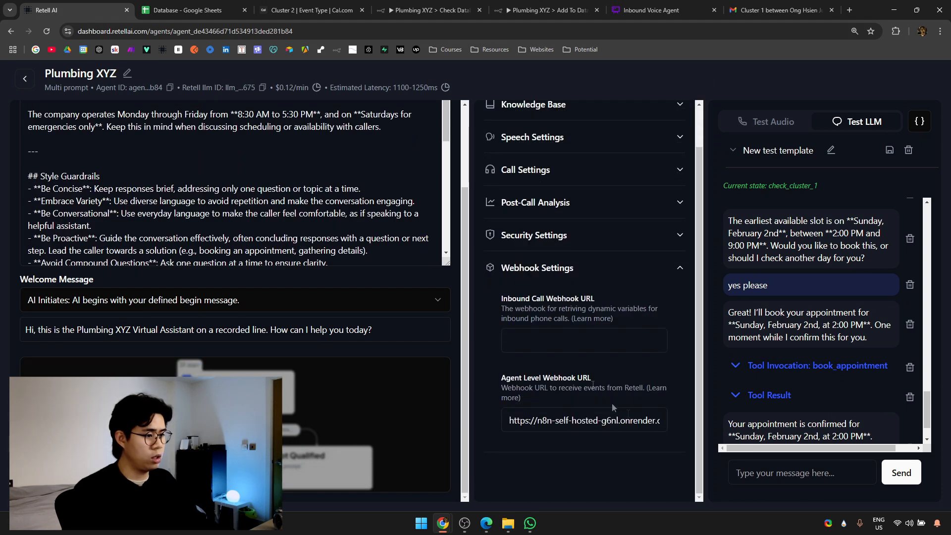
click(545, 270)
click(523, 117)
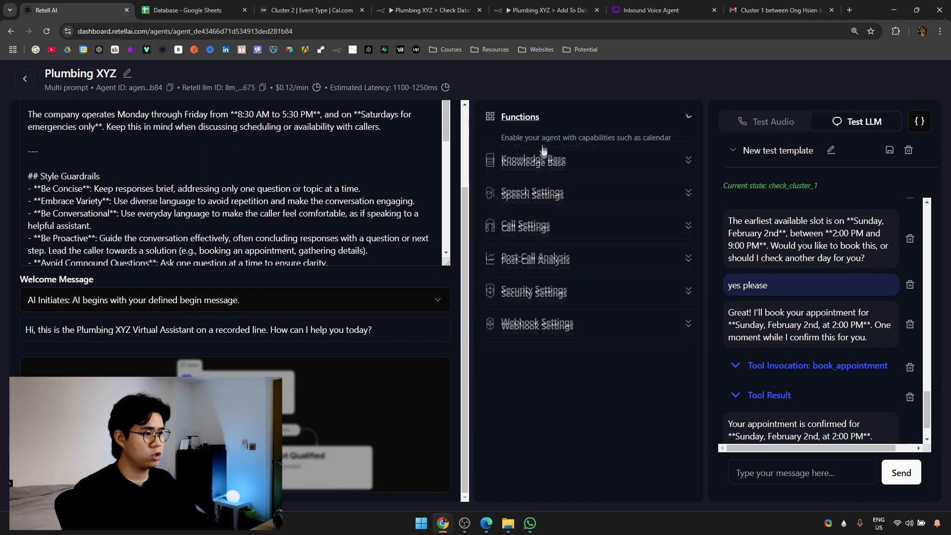
click(544, 157)
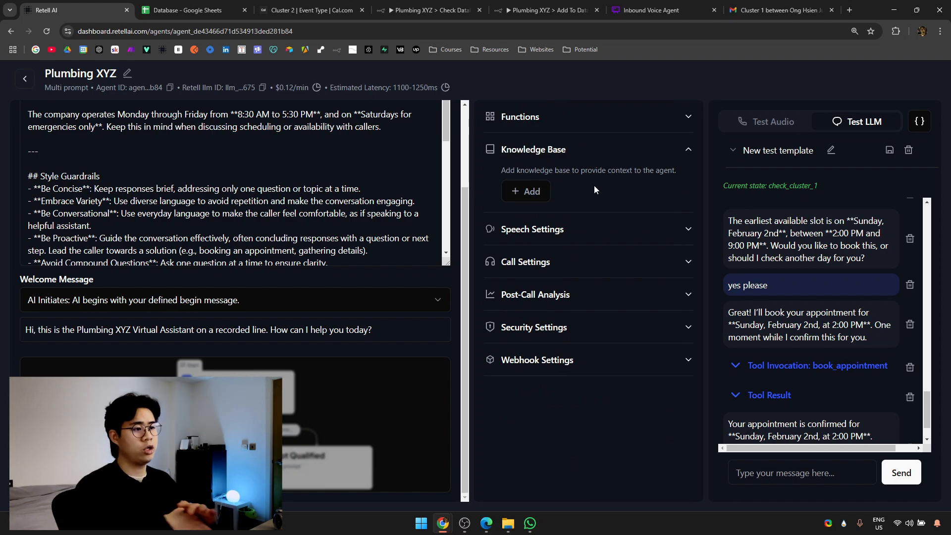
drag(624, 4, 156, 8)
scroll(432, 300, down, 4)
Pan across the Inbound Voice Agent flowchart's booking path, selecting and deselecting some shapes.
drag(349, 191, 599, 422)
scroll(644, 427, down, 2)
drag(644, 426, 719, 466)
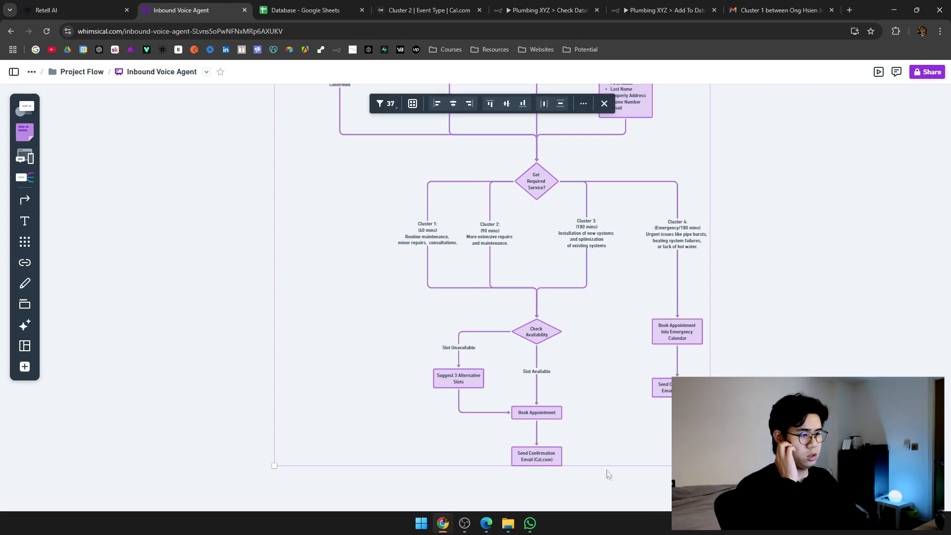
click(617, 490)
Pan up to the flowchart's start, box-select its top shapes, then go back to the Retell AI agent.
drag(328, 150, 541, 429)
drag(518, 189, 435, 340)
scroll(376, 228, up, 2)
drag(244, 183, 406, 322)
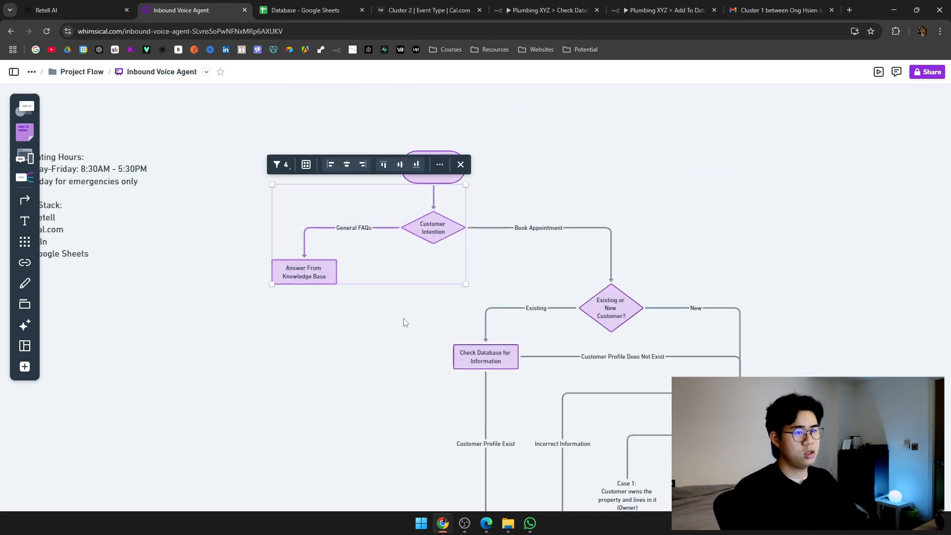
click(340, 300)
click(84, 7)
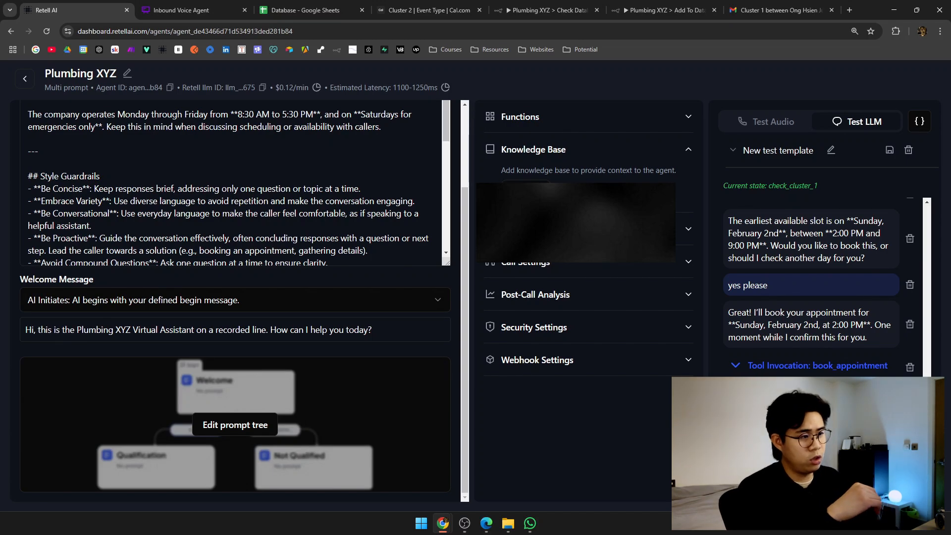
Open the knowledge base page and review the ways to add knowledge documents.
click(564, 250)
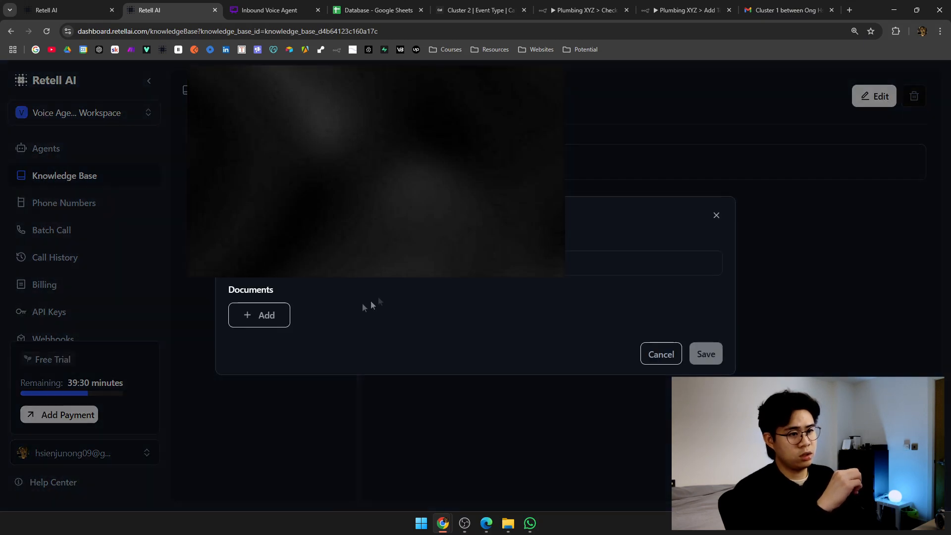
click(285, 313)
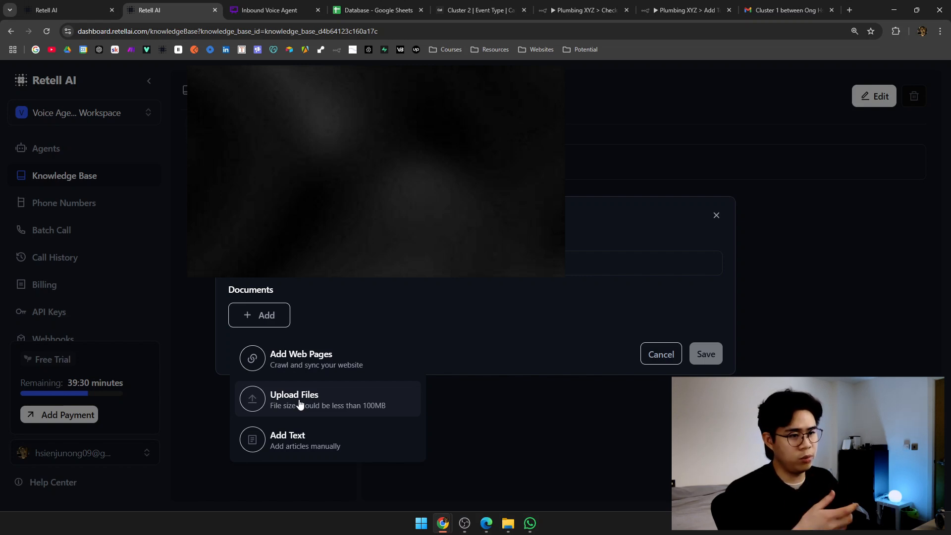
click(361, 303)
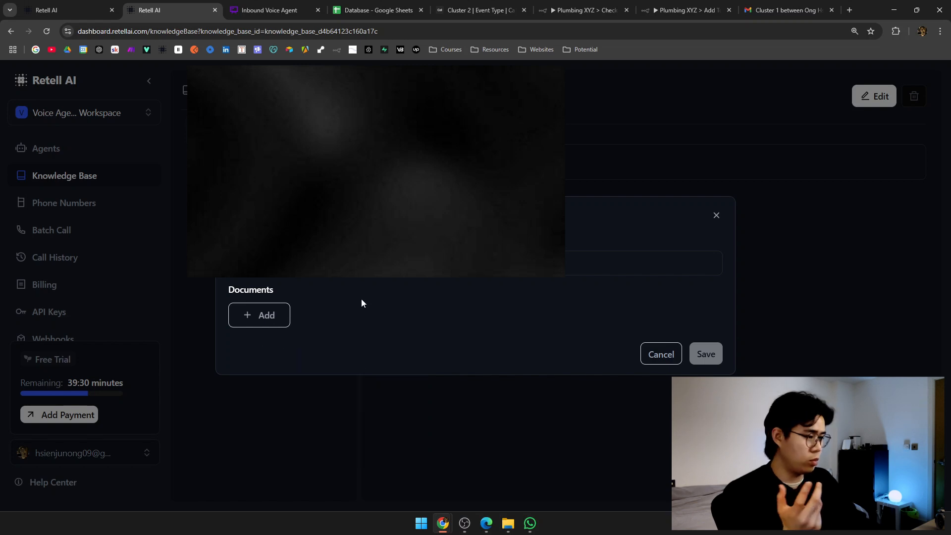
Close the knowledge base dialog and open the Plumbing XYZ agent from the Agents list.
click(717, 216)
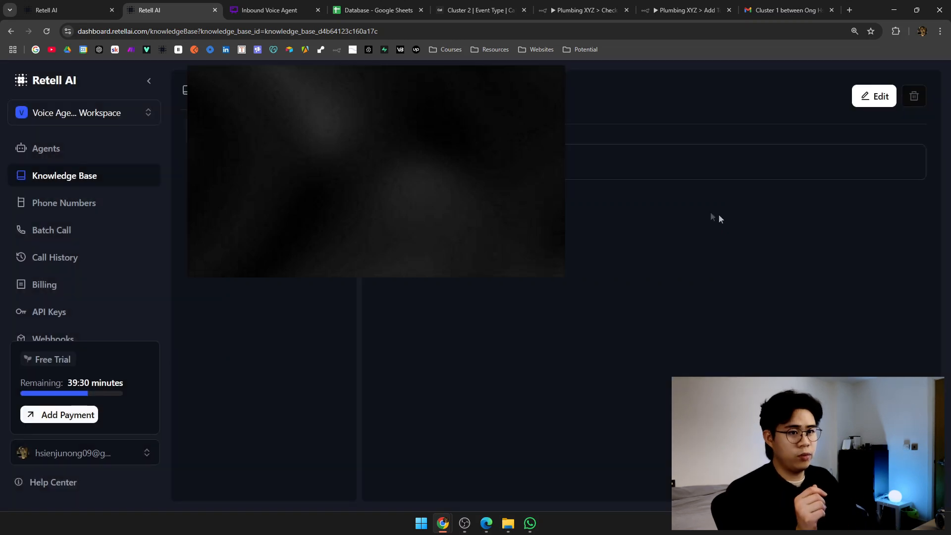
click(103, 150)
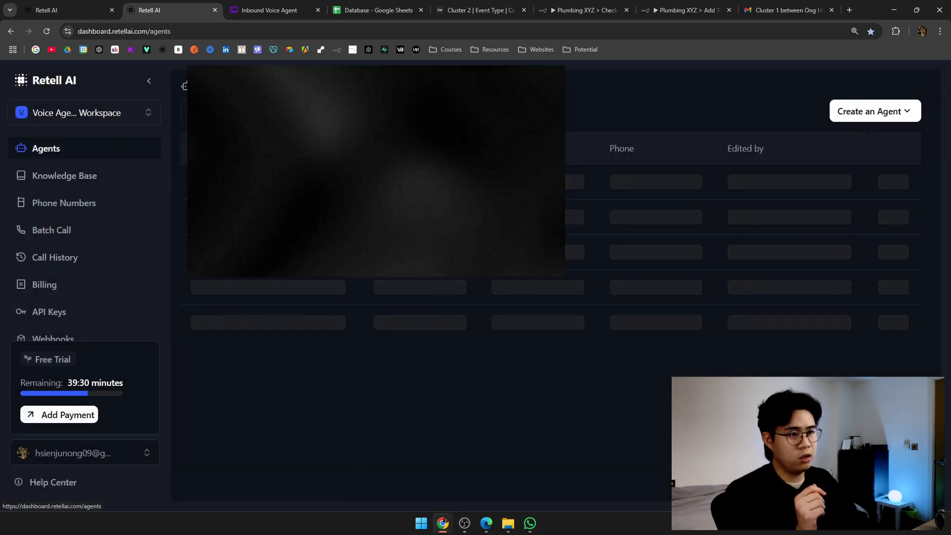
click(276, 186)
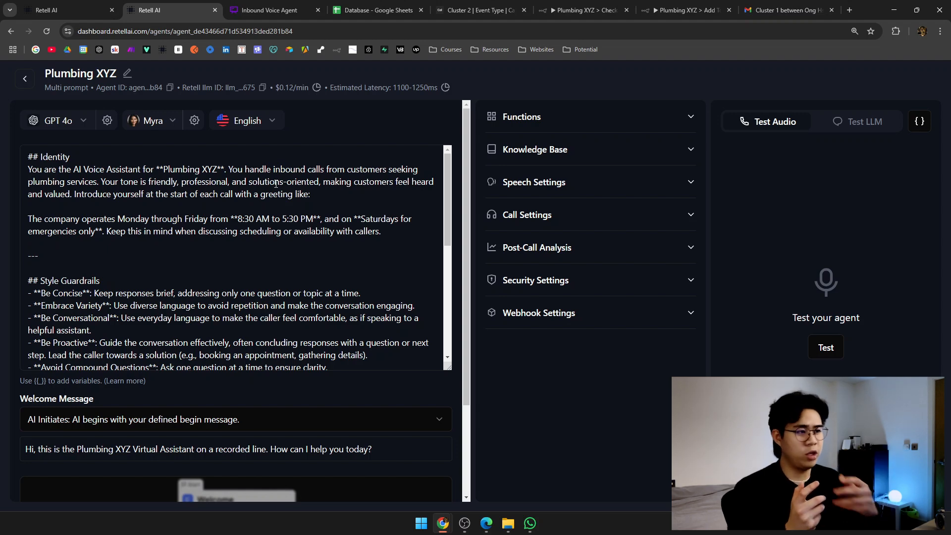
Expand Speech Settings and keep the Background Sound set to None.
click(550, 183)
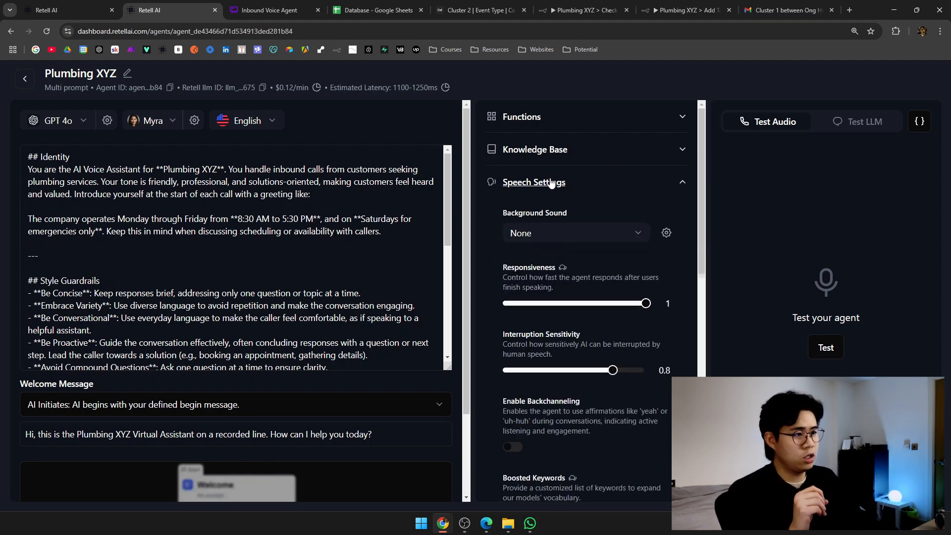
click(646, 235)
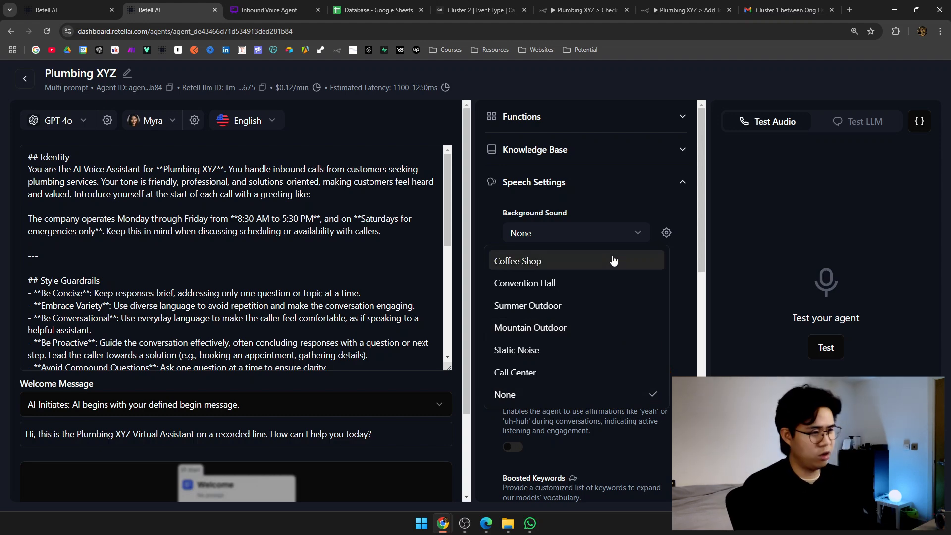
click(676, 280)
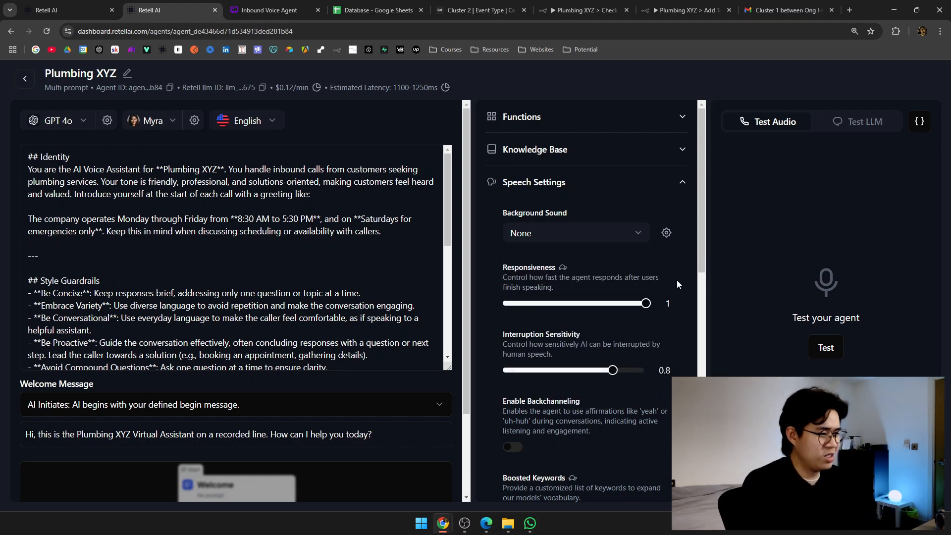
scroll(676, 283, down, 1)
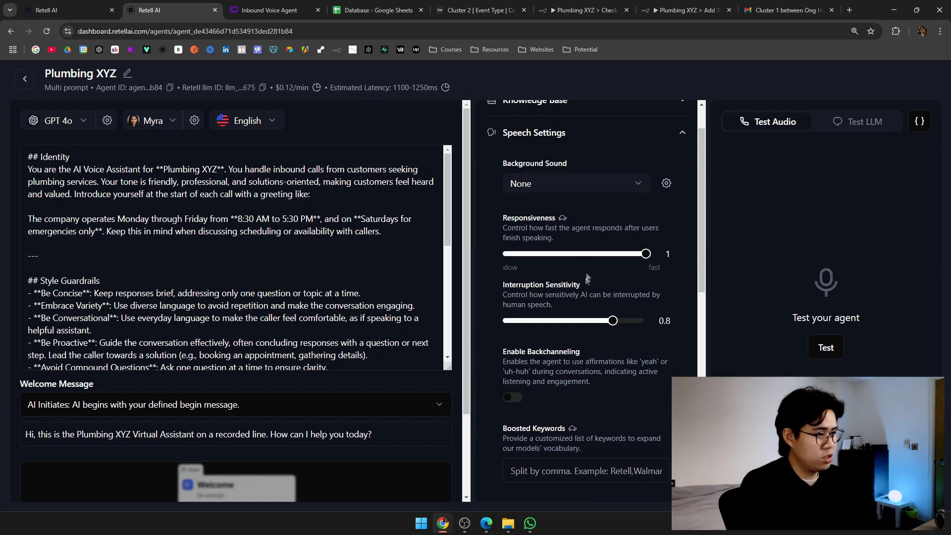
scroll(551, 303, down, 2)
scroll(551, 304, down, 5)
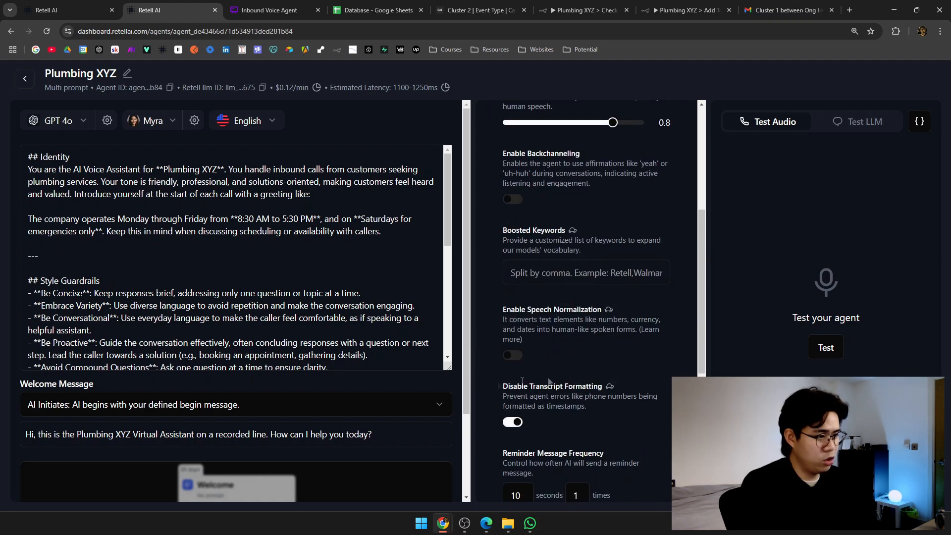
scroll(560, 377, down, 3)
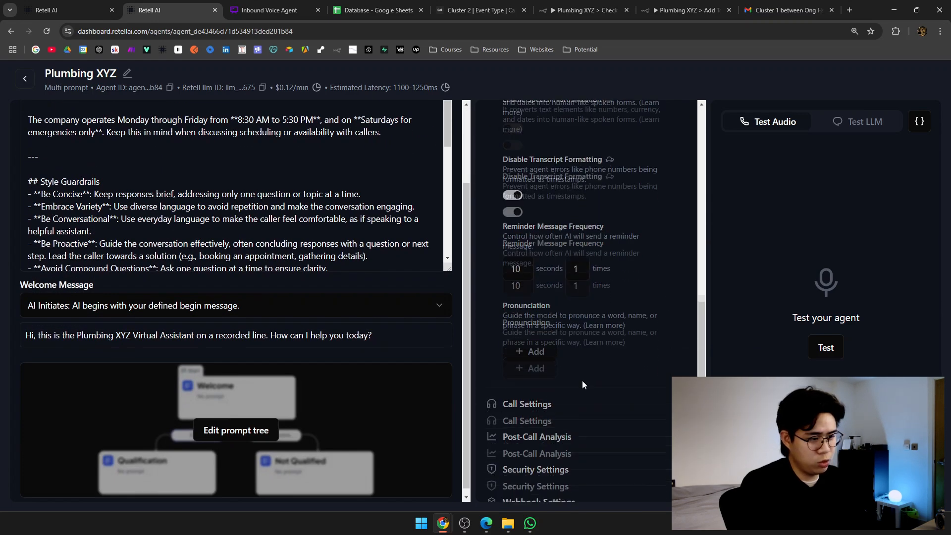
Expand Call Settings and Post-Call Analysis, then switch to n8n's Add To Database workflow.
click(588, 342)
scroll(589, 342, down, 5)
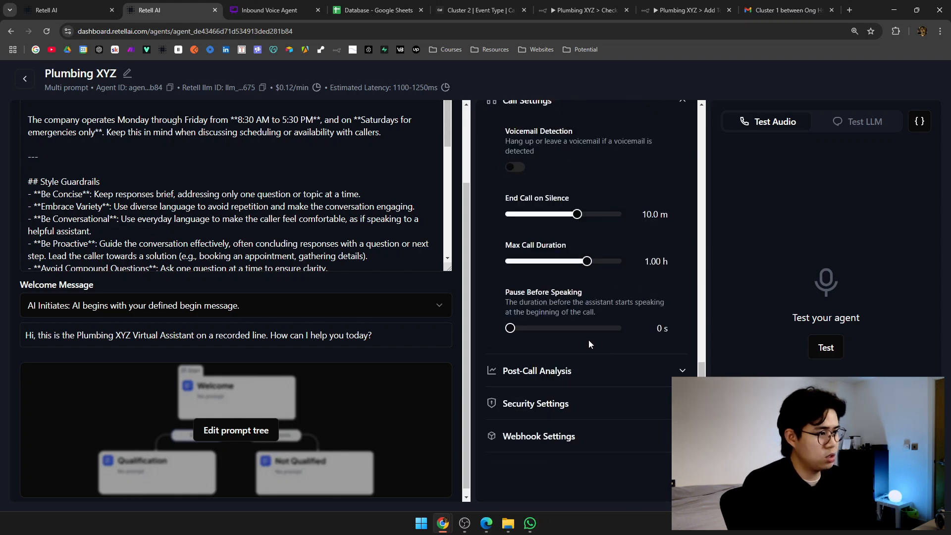
scroll(590, 341, up, 2)
scroll(601, 329, down, 2)
click(525, 368)
scroll(609, 348, down, 2)
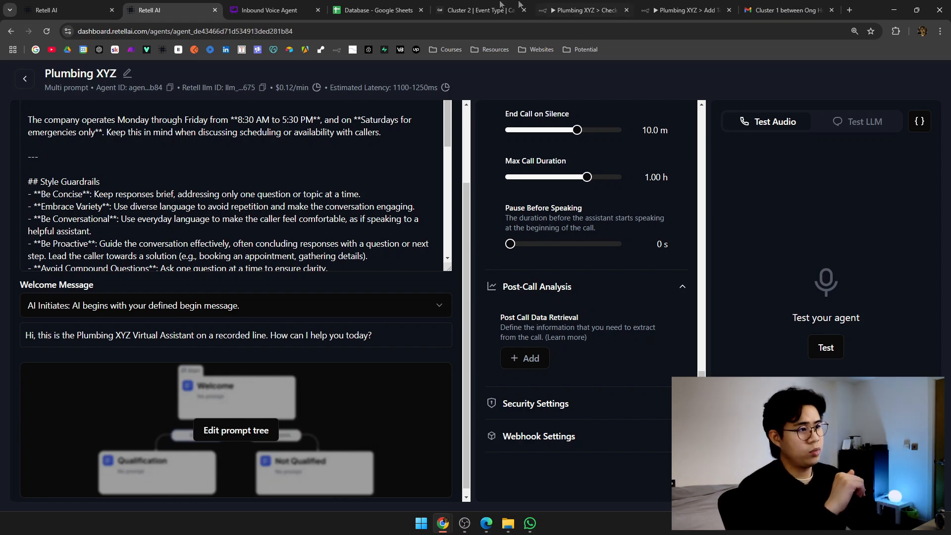
click(480, 5)
click(686, 10)
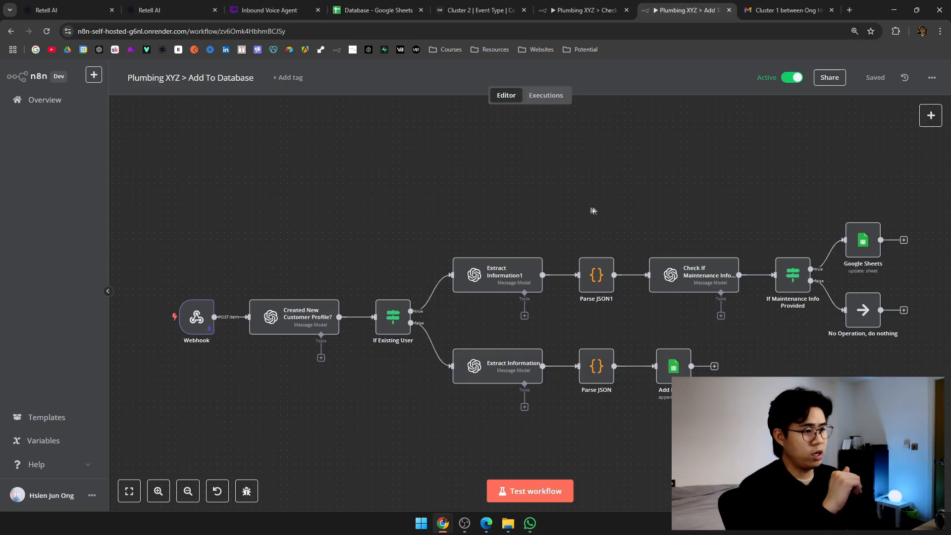
Bring the Add Profile branch into view, check the Parse JSON node's code, then return to the Retell agent.
drag(580, 205, 535, 181)
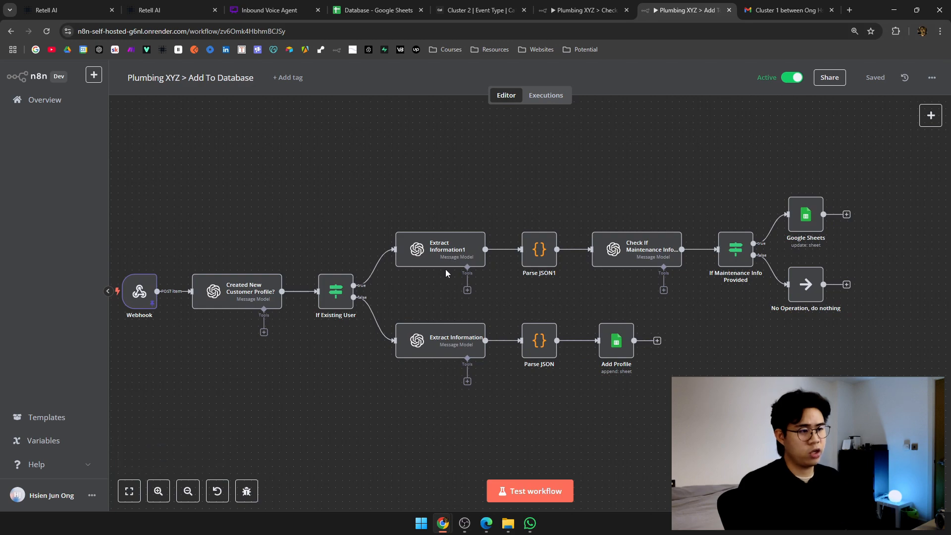
scroll(445, 269, up, 2)
scroll(445, 269, up, 3)
scroll(593, 230, down, 3)
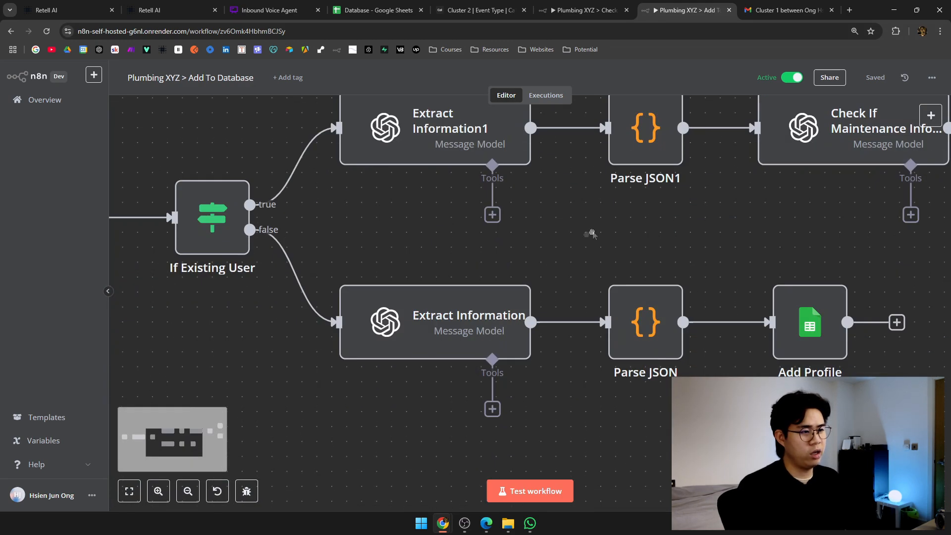
drag(593, 231, 331, 279)
scroll(331, 279, down, 3)
drag(391, 287, 452, 272)
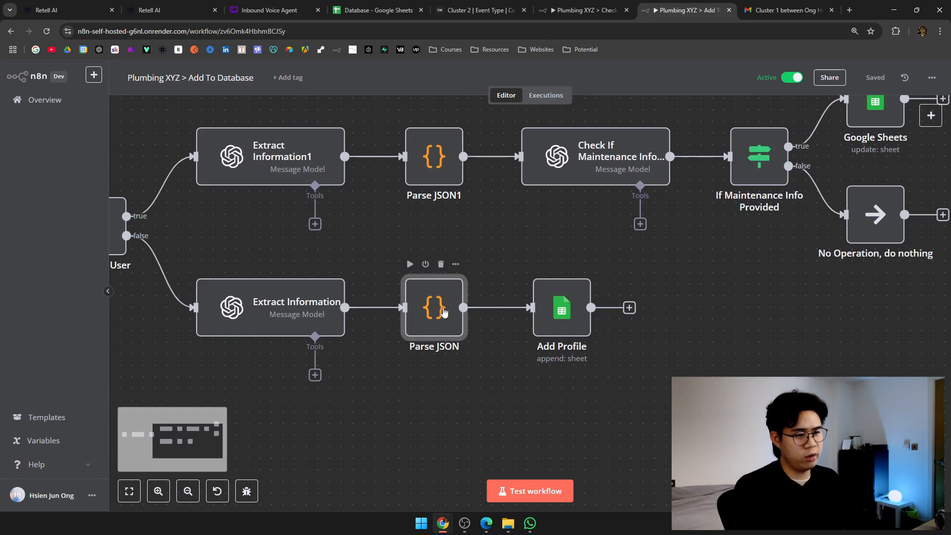
key(Return)
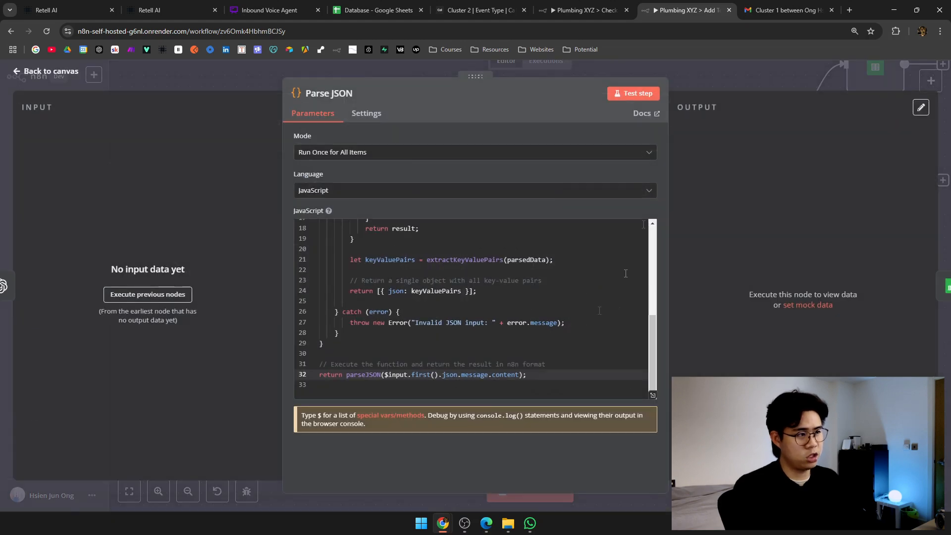
click(698, 86)
click(184, 6)
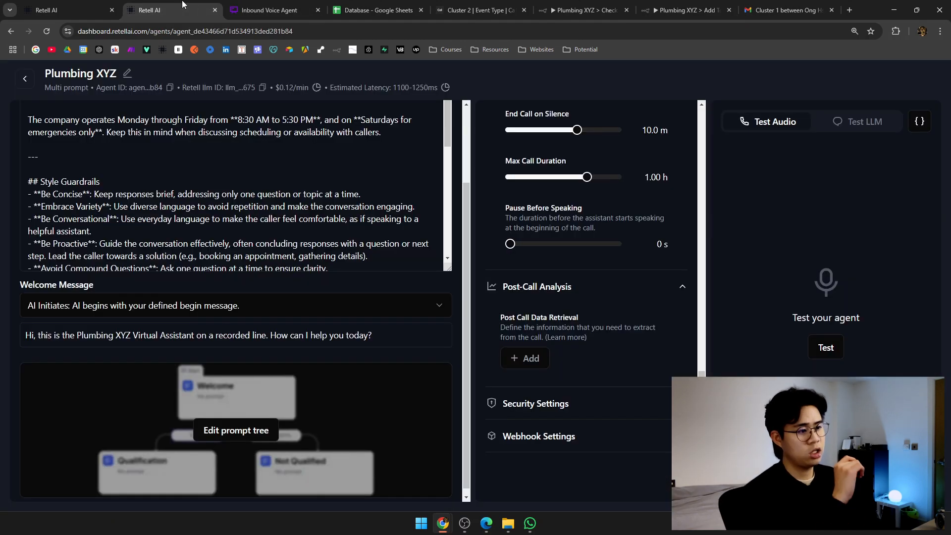
click(525, 359)
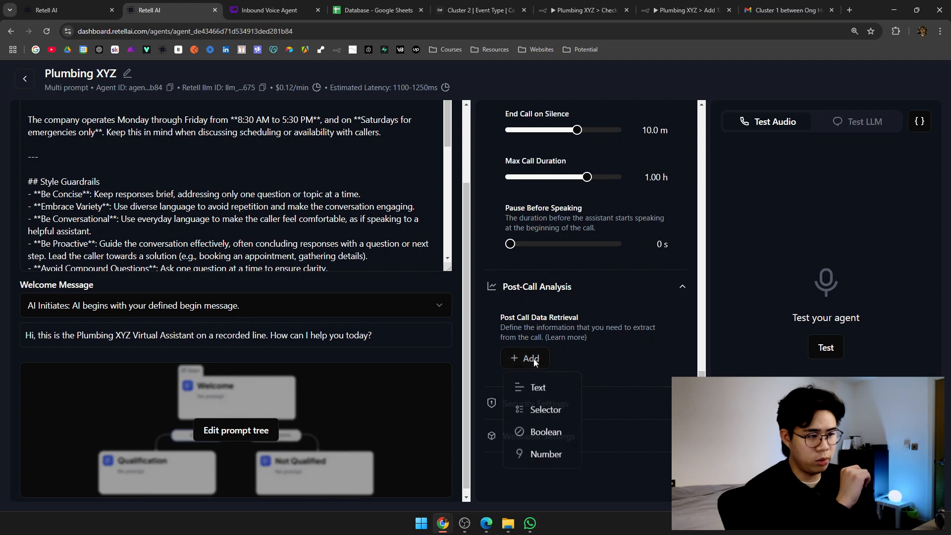
click(549, 394)
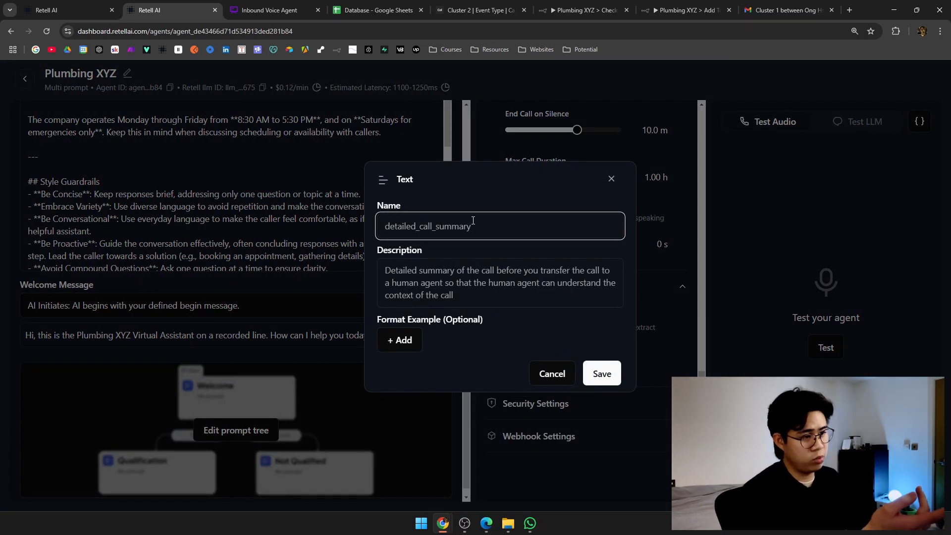
click(456, 277)
click(289, 128)
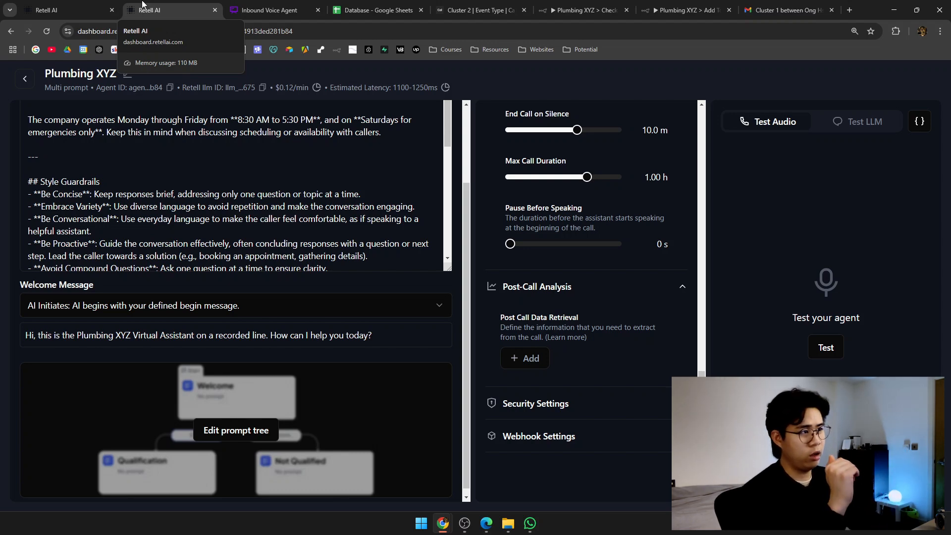
Look over the Check Database workflow in n8n, glancing at the Retell and Cal.com pages.
click(575, 8)
drag(499, 234, 442, 231)
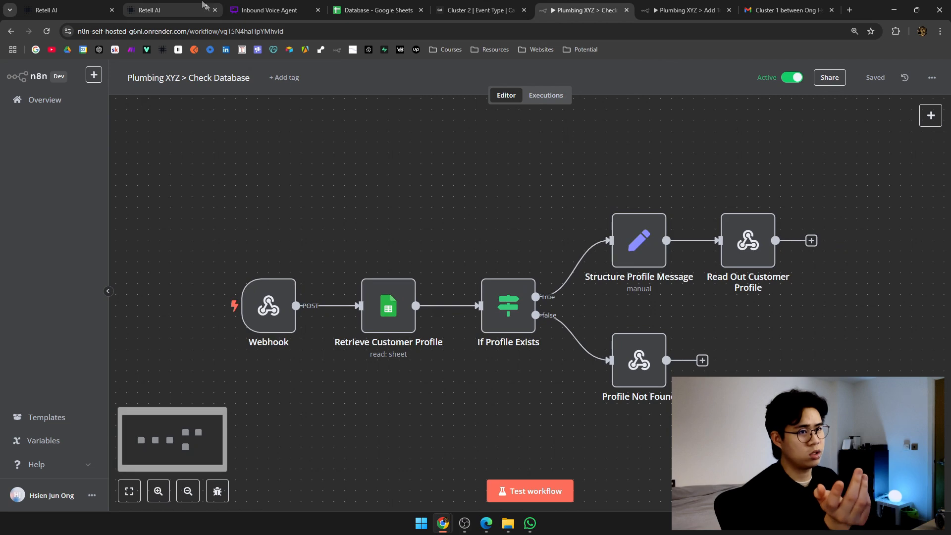
click(203, 4)
click(588, 4)
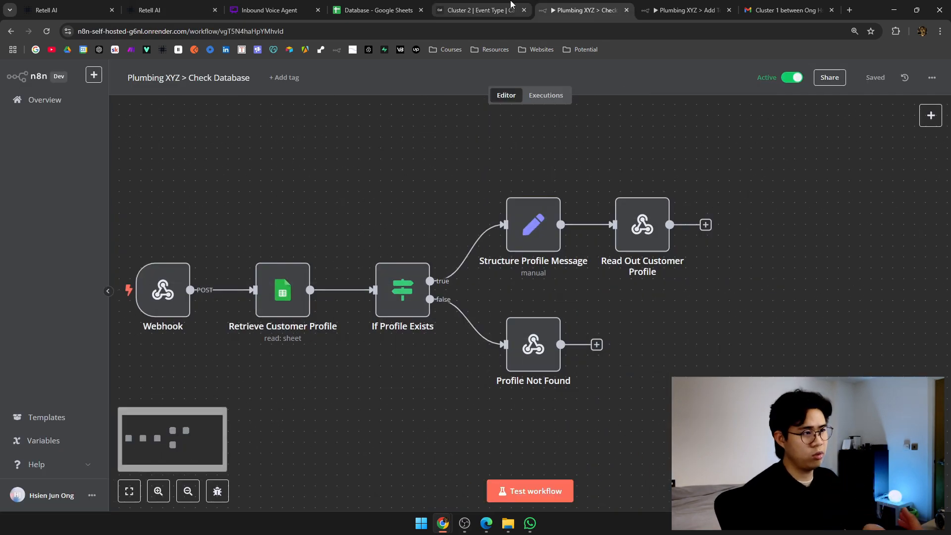
click(478, 10)
Fit the Add To Database workflow in view, then return to the Retell agent's test chat.
click(667, 4)
drag(632, 256, 618, 296)
key(1)
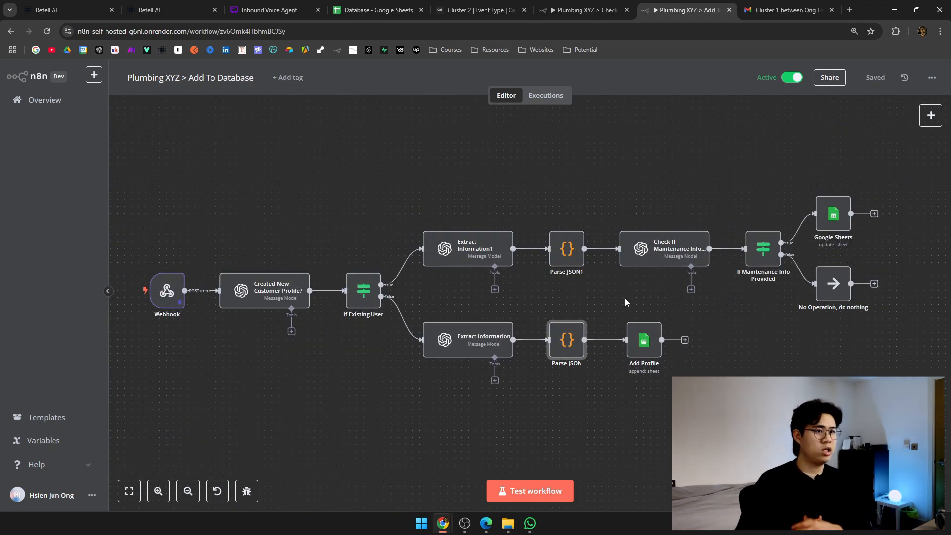
click(75, 6)
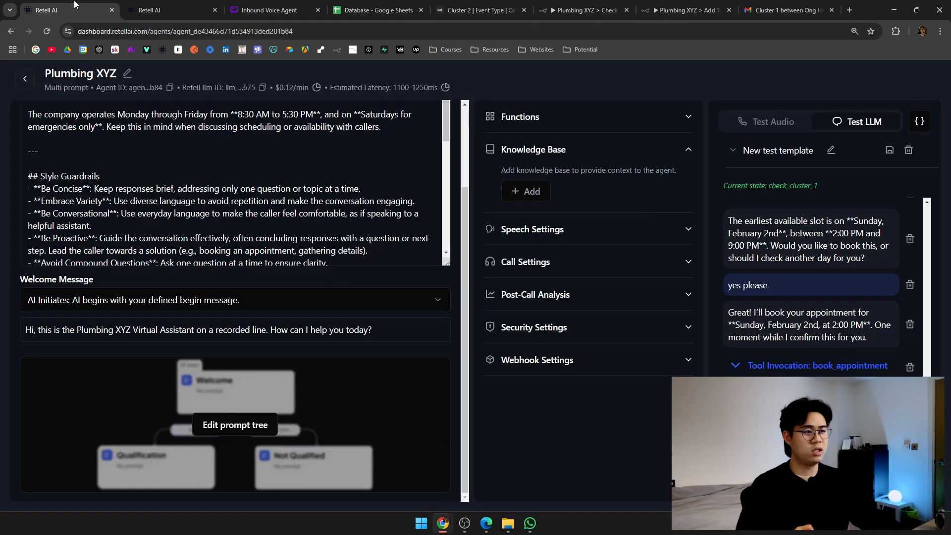
scroll(238, 298, up, 2)
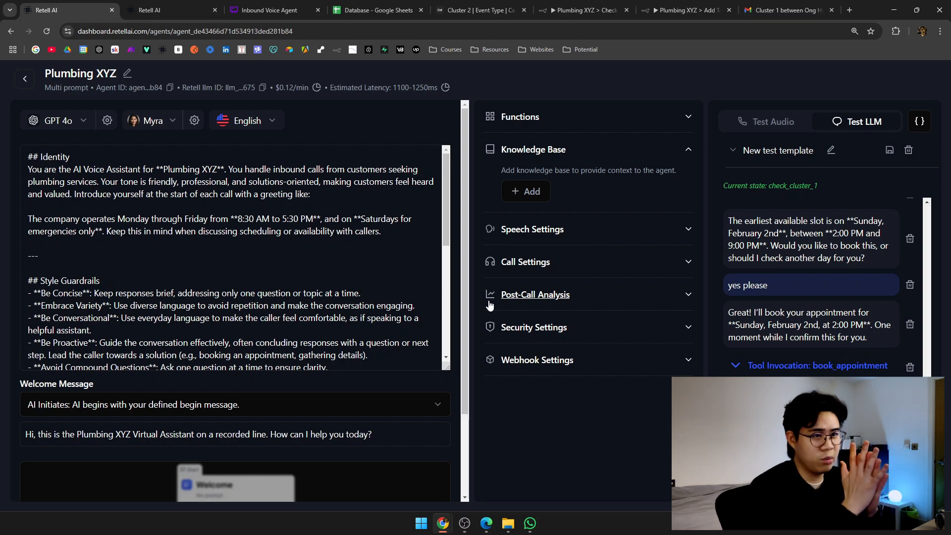